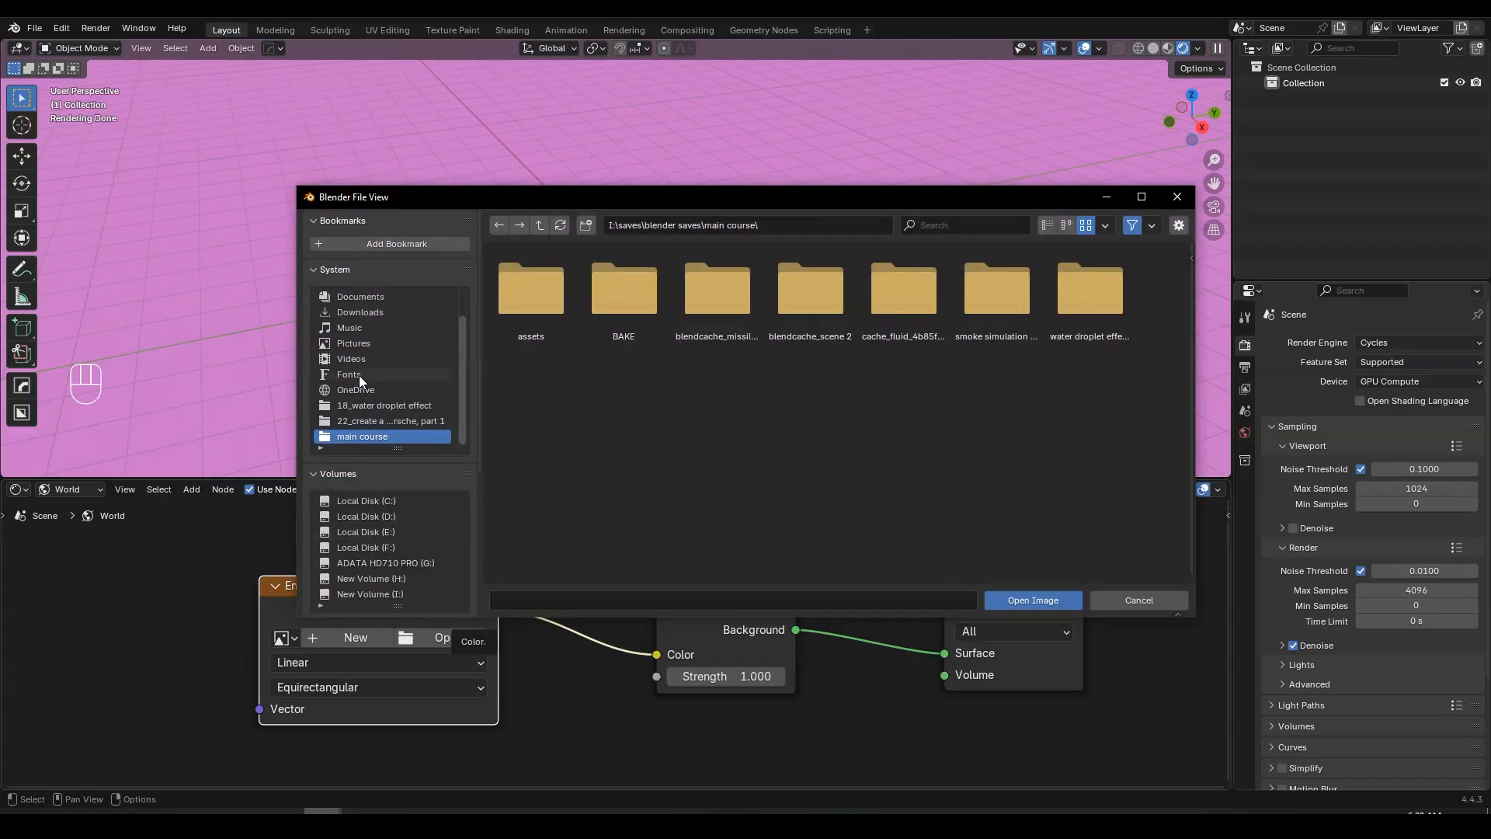
- Load ma-DFR_93_4K.hdr from the textures folder on the Desktop into the world's Environment Texture node
scroll(359, 375, up, 2)
click(370, 313)
double_click(784, 388)
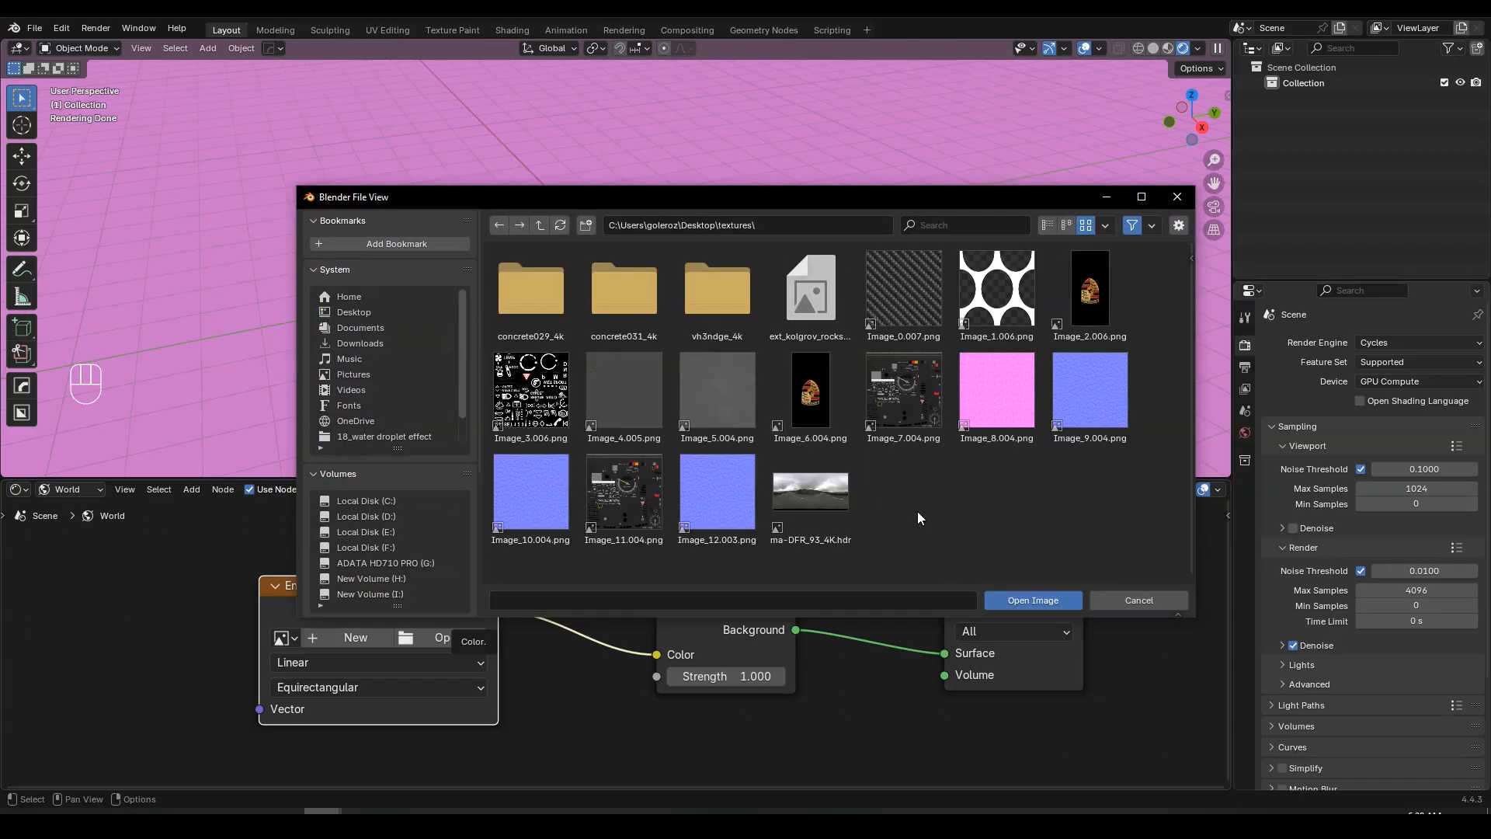
click(851, 508)
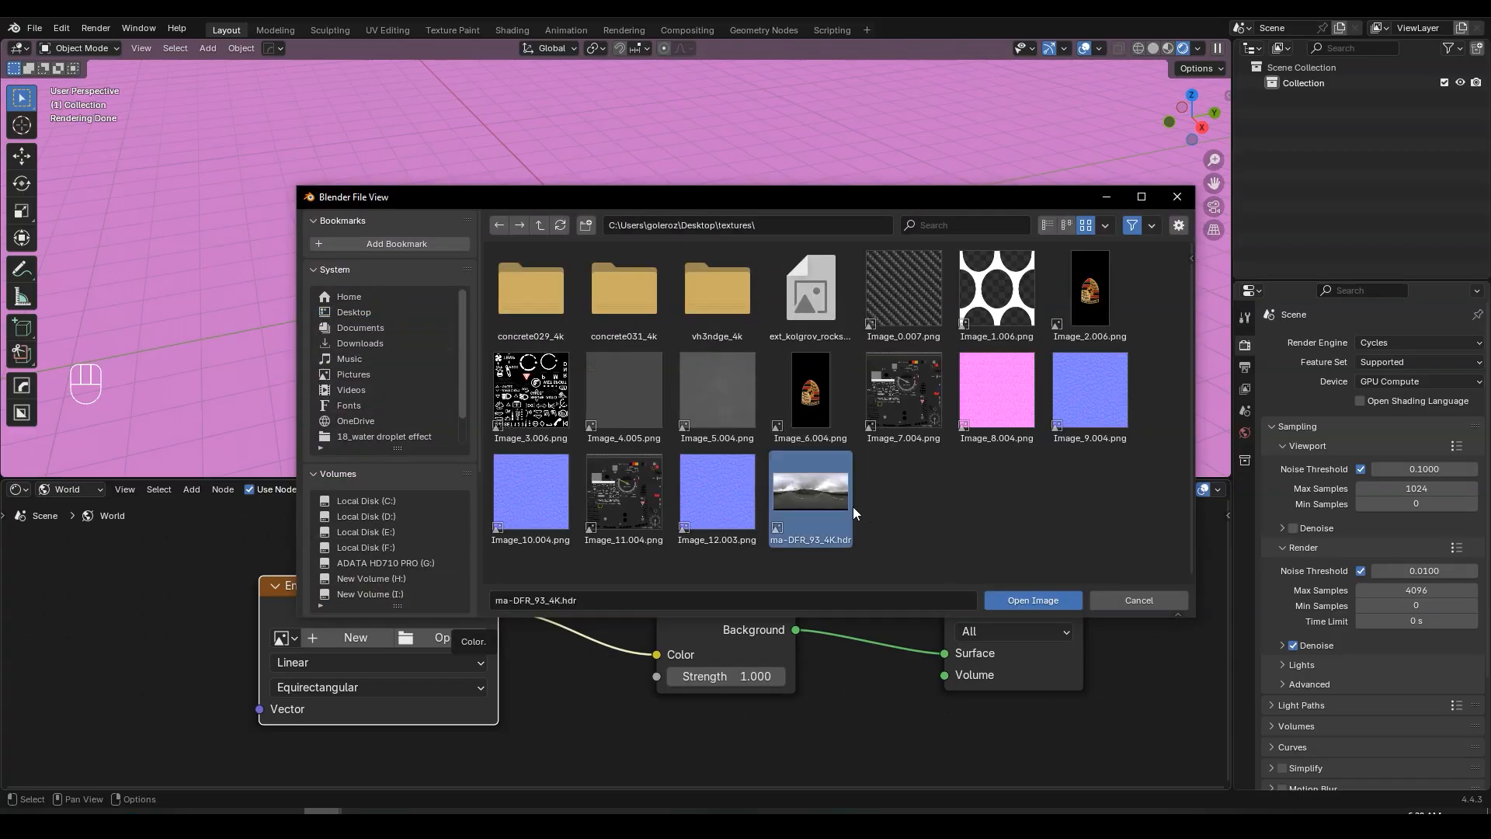
click(1025, 594)
middle_drag(867, 360, 780, 377)
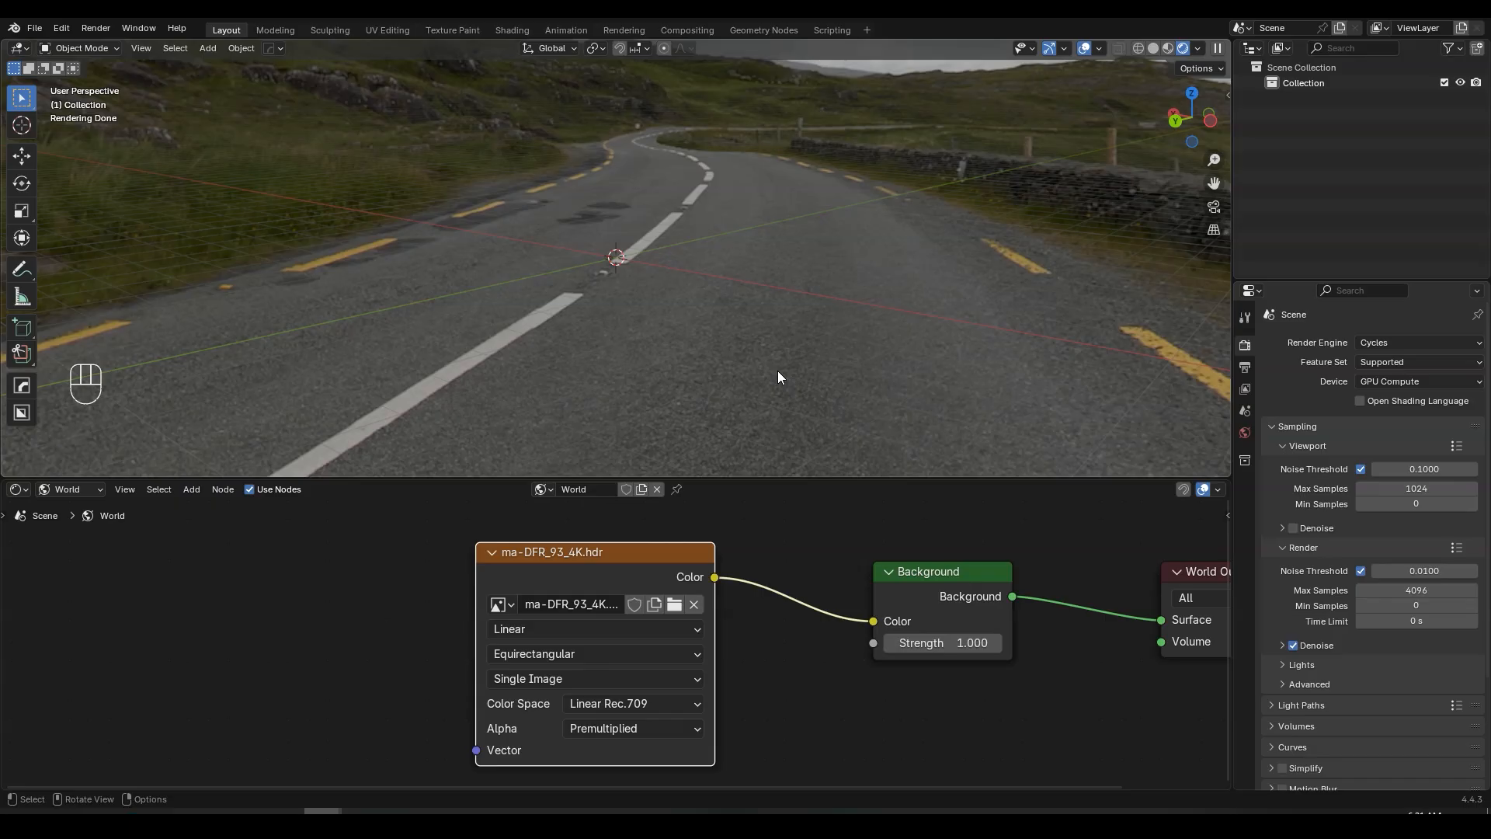
- Find the Node Wrangler add-on in the preferences, make sure it is enabled, and close the preferences
click(62, 28)
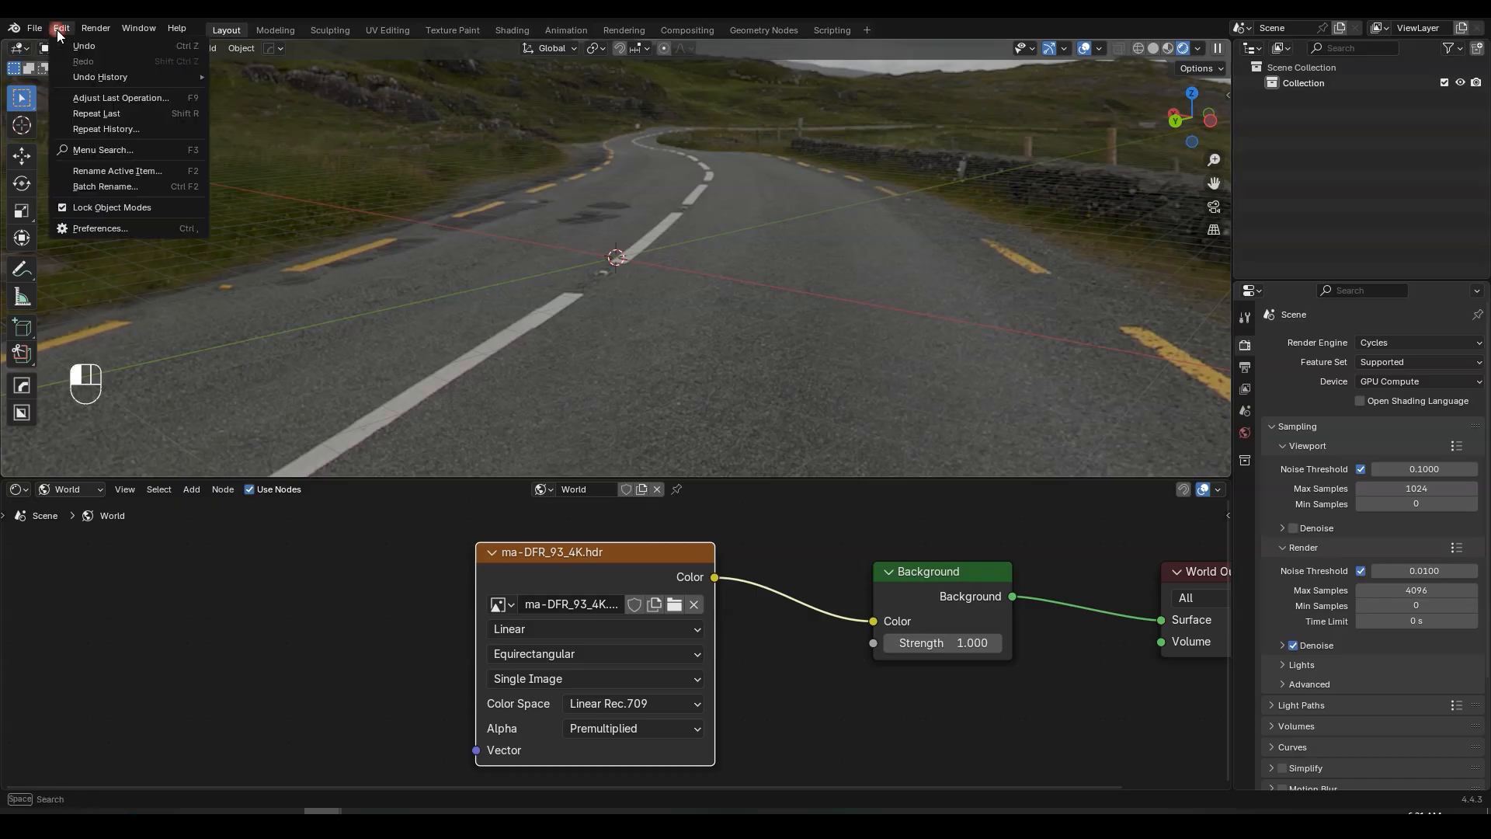
click(91, 235)
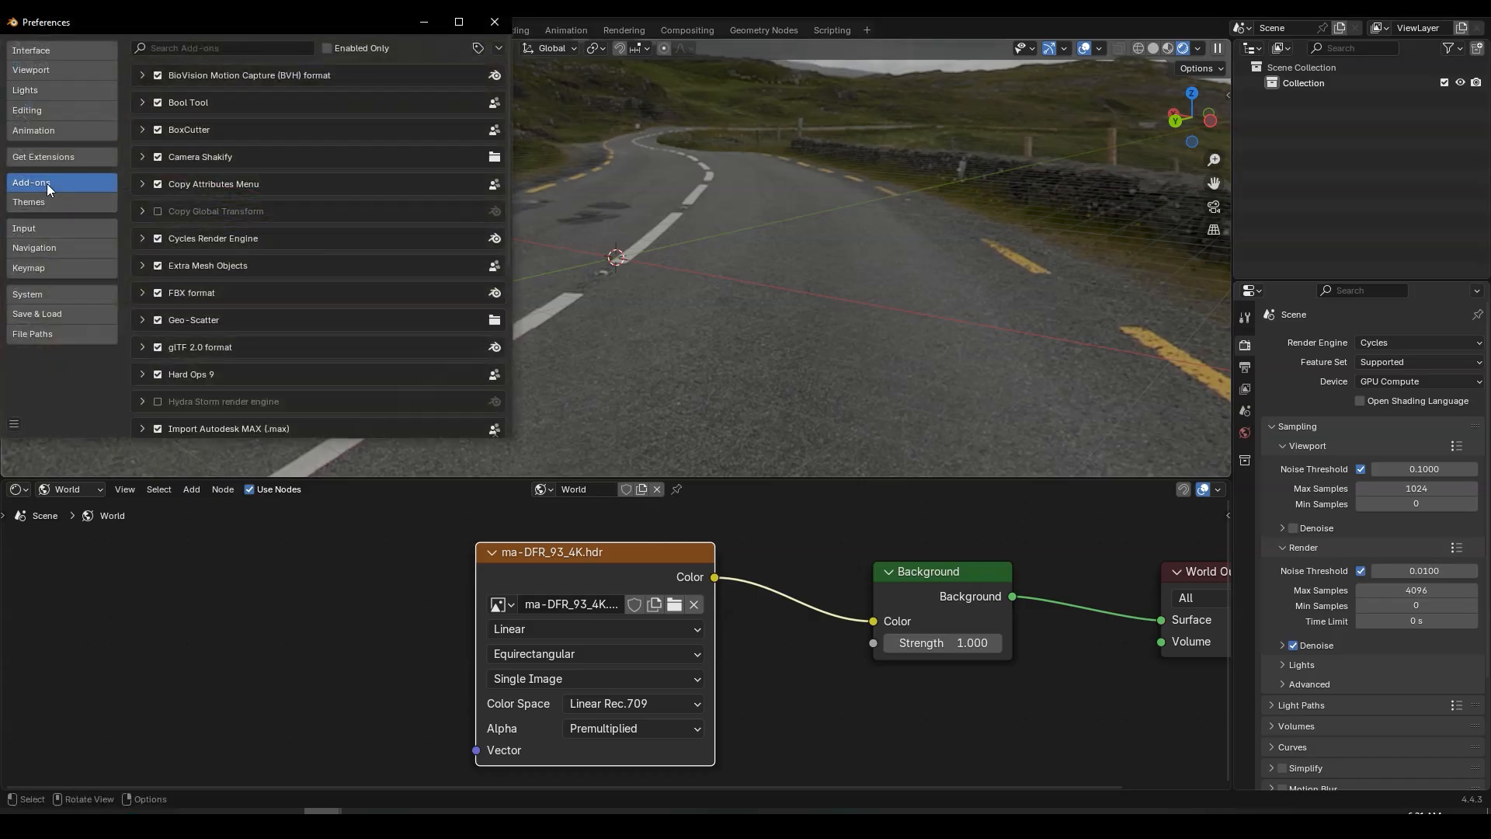
click(219, 47)
text(node)
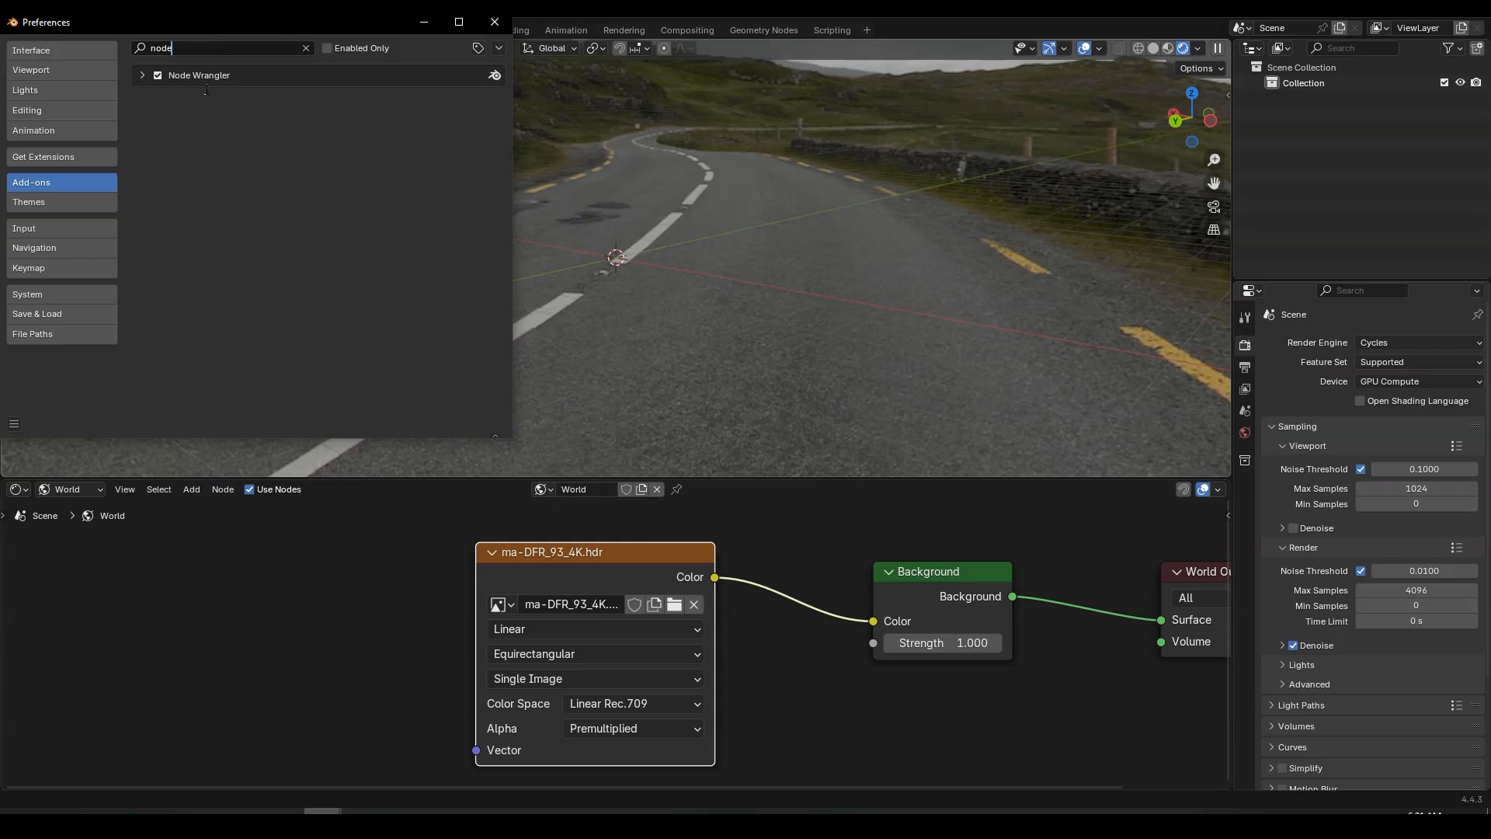
click(157, 75)
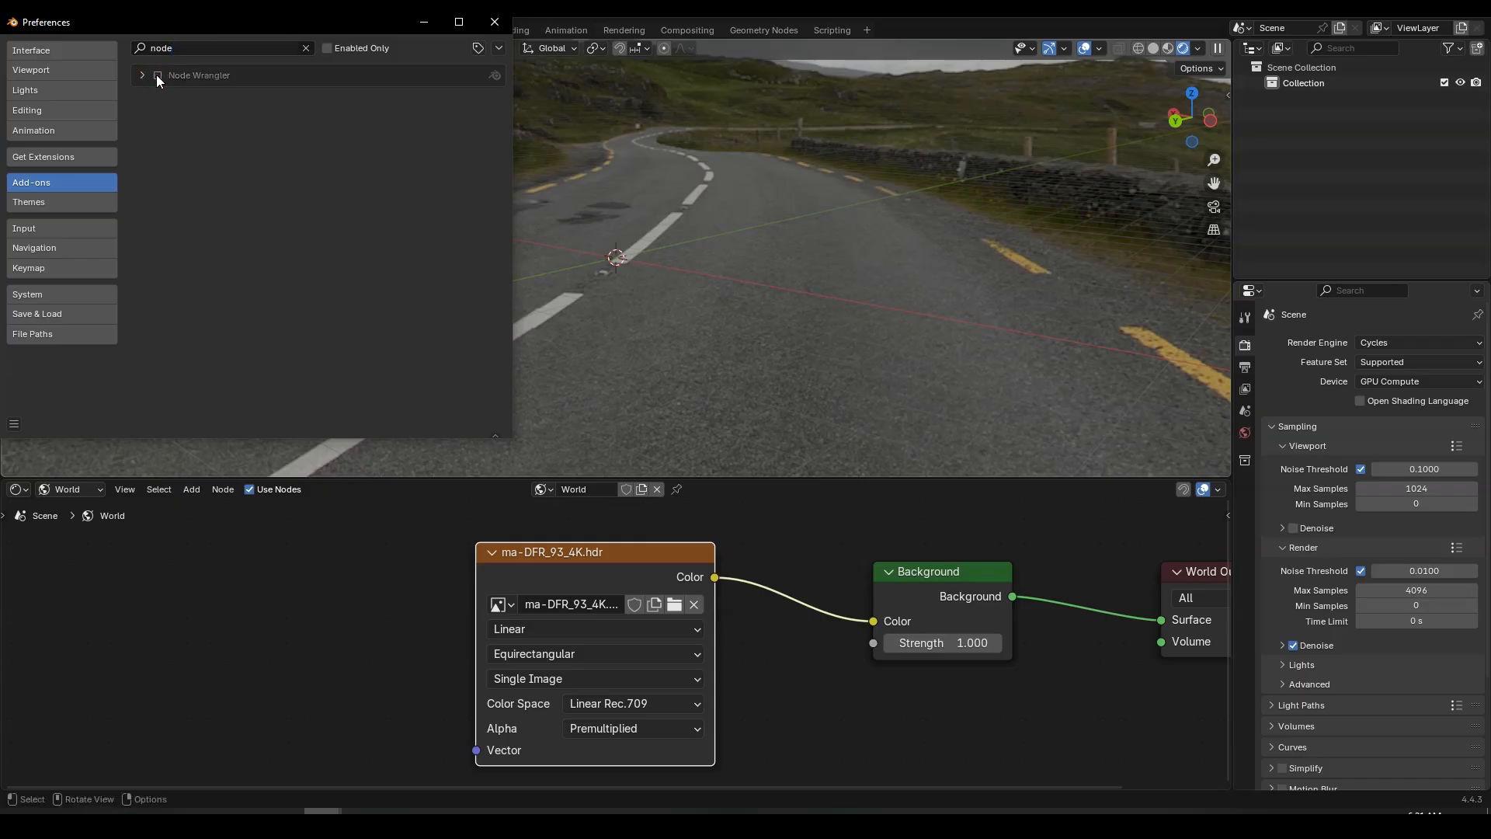
click(494, 22)
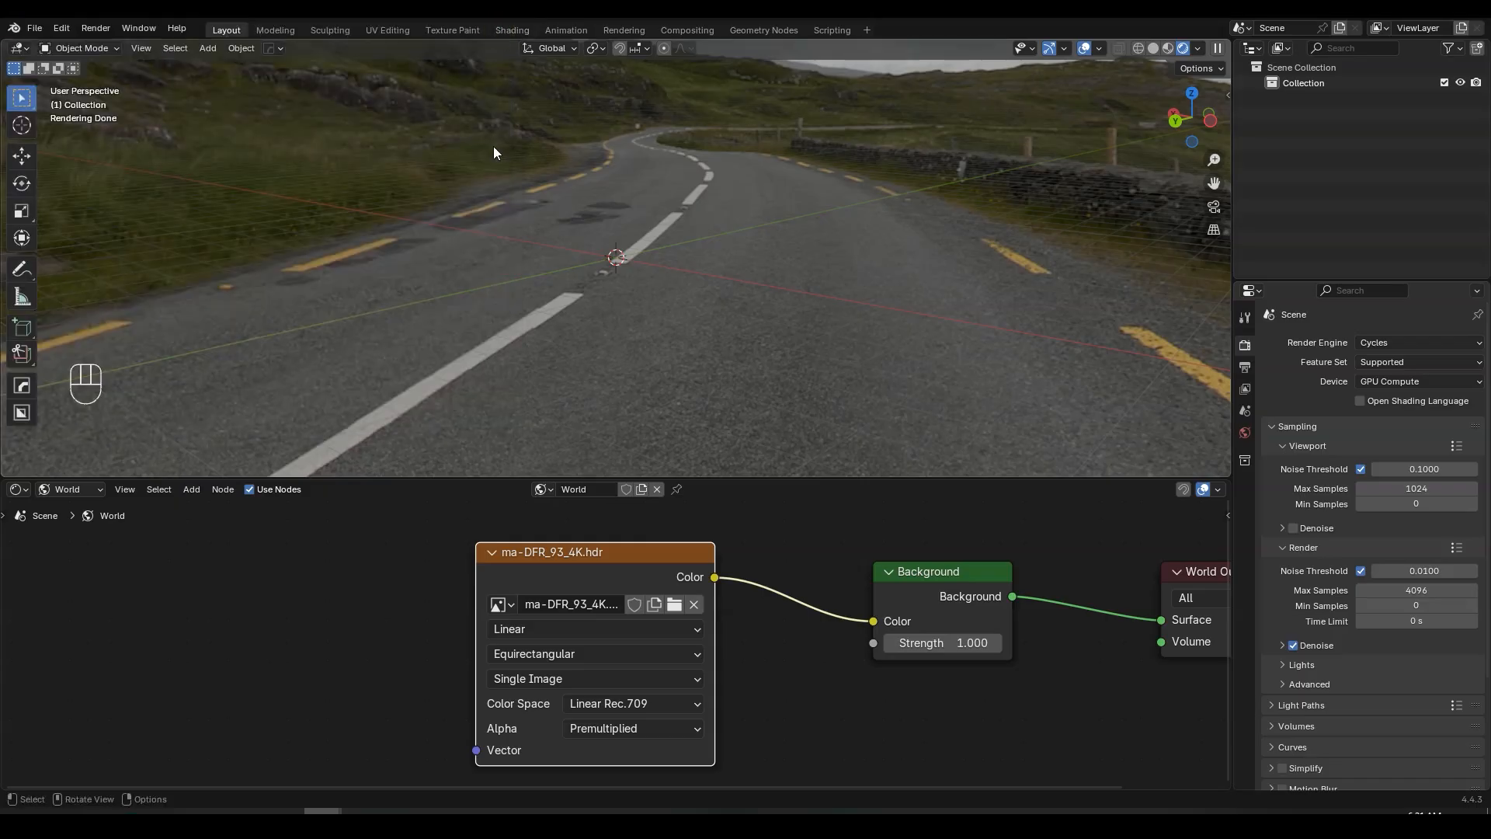
- Add connected Texture Coordinate and Mapping nodes to the ma-DFR_93_4K.hdr environment texture with Node Wrangler
middle_drag(600, 551, 694, 534)
key(ctrl+t)
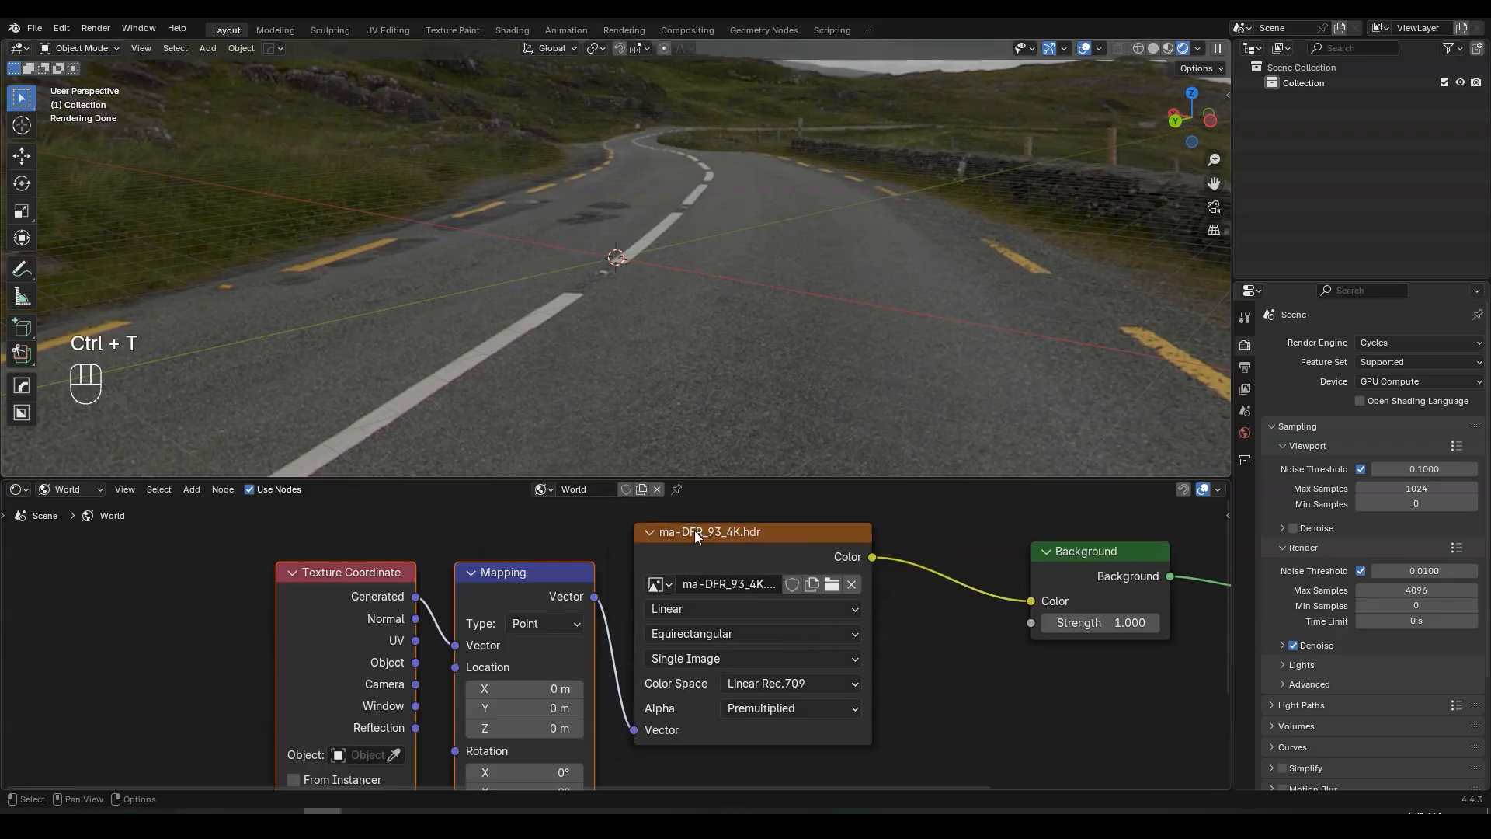
middle_drag(514, 656, 516, 617)
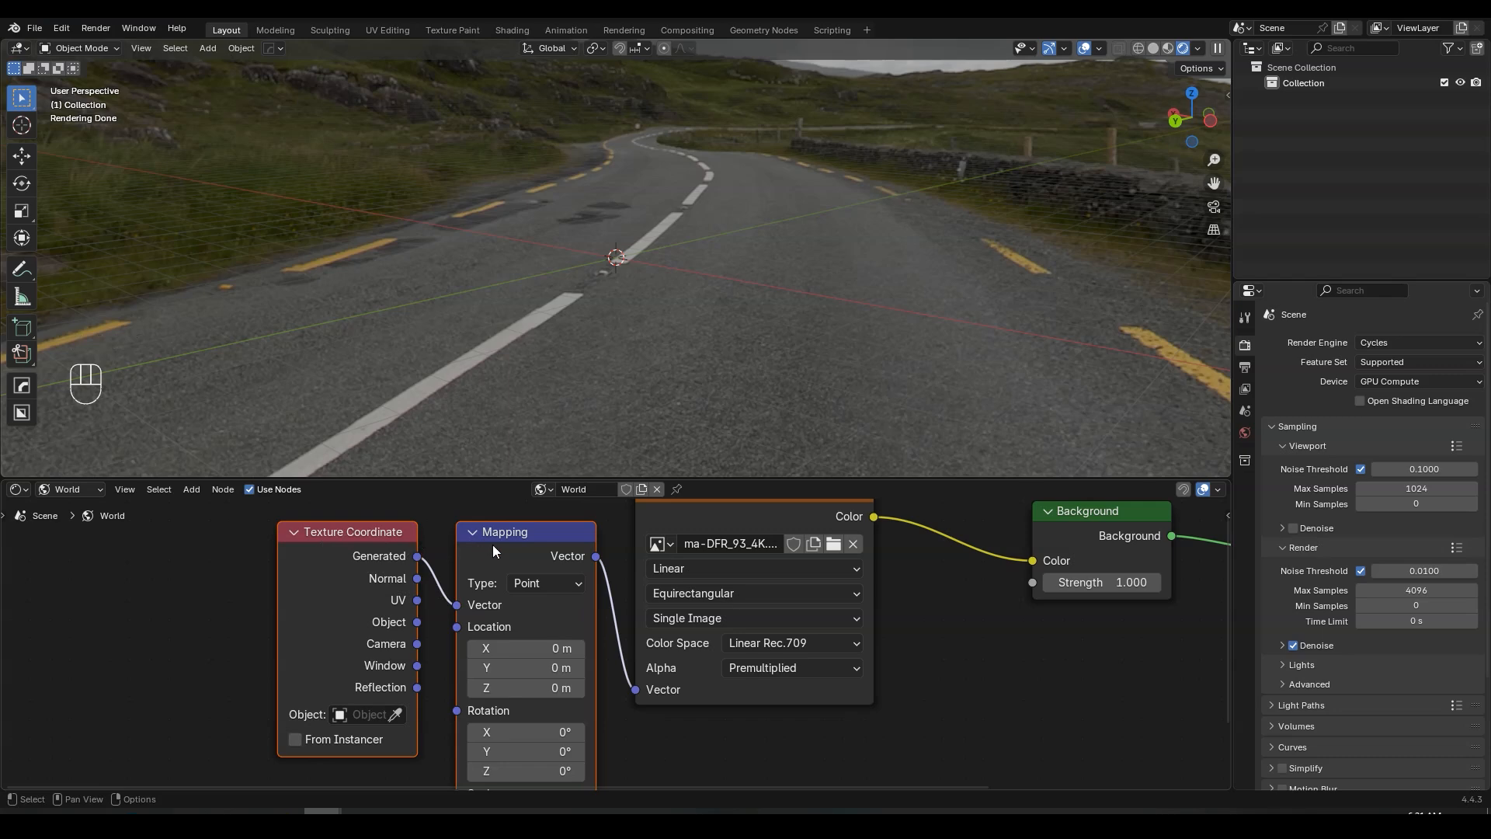
- Set the Mapping node's Z rotation to 32° to rotate the environment background, and check it in the viewport
scroll(548, 637, up, 1)
middle_drag(548, 637, 546, 560)
scroll(521, 665, up, 1)
scroll(521, 666, up, 1)
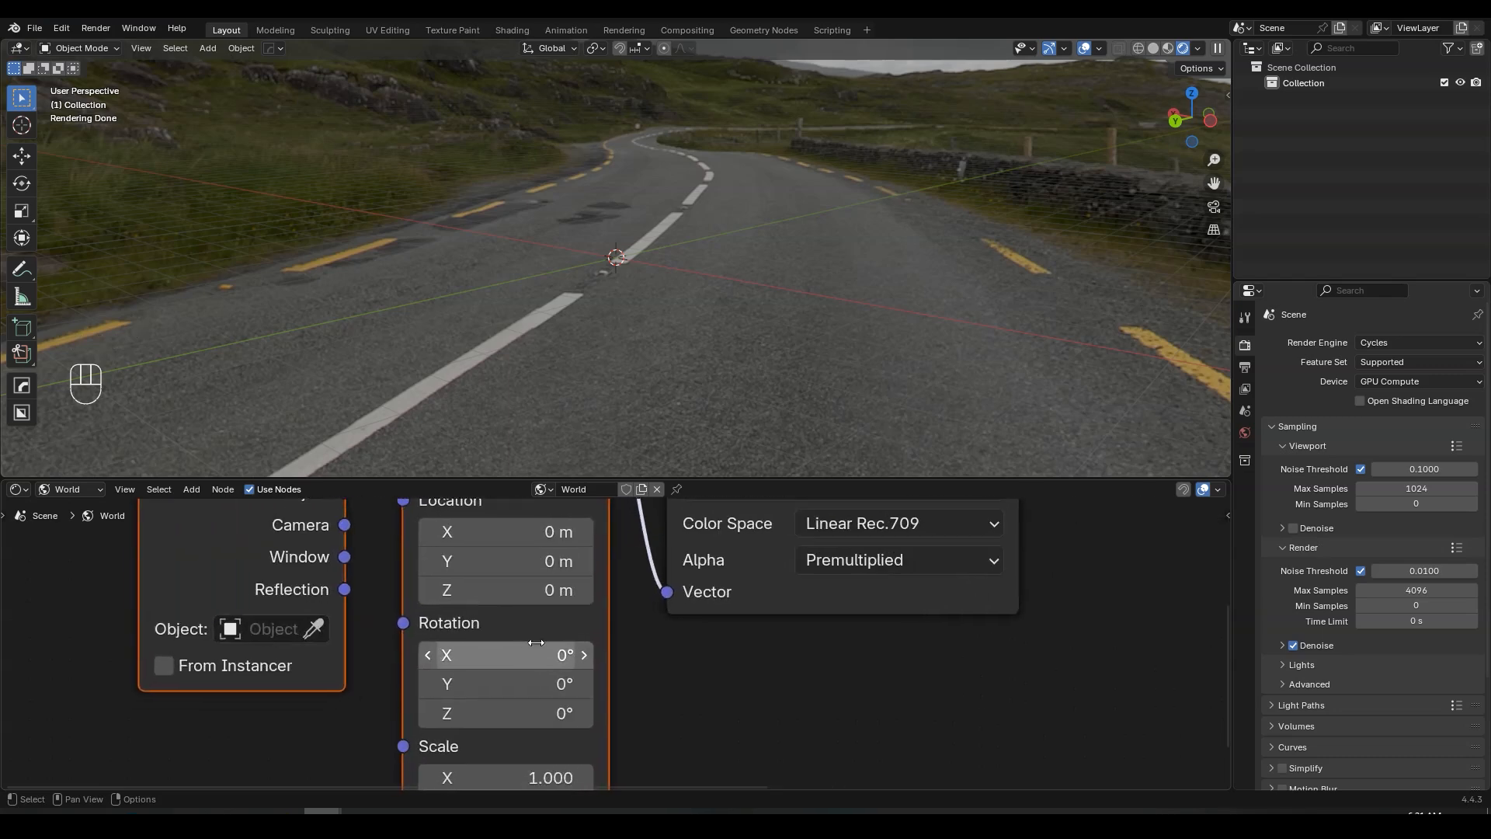
middle_drag(481, 656, 520, 614)
click(520, 660)
text(32)
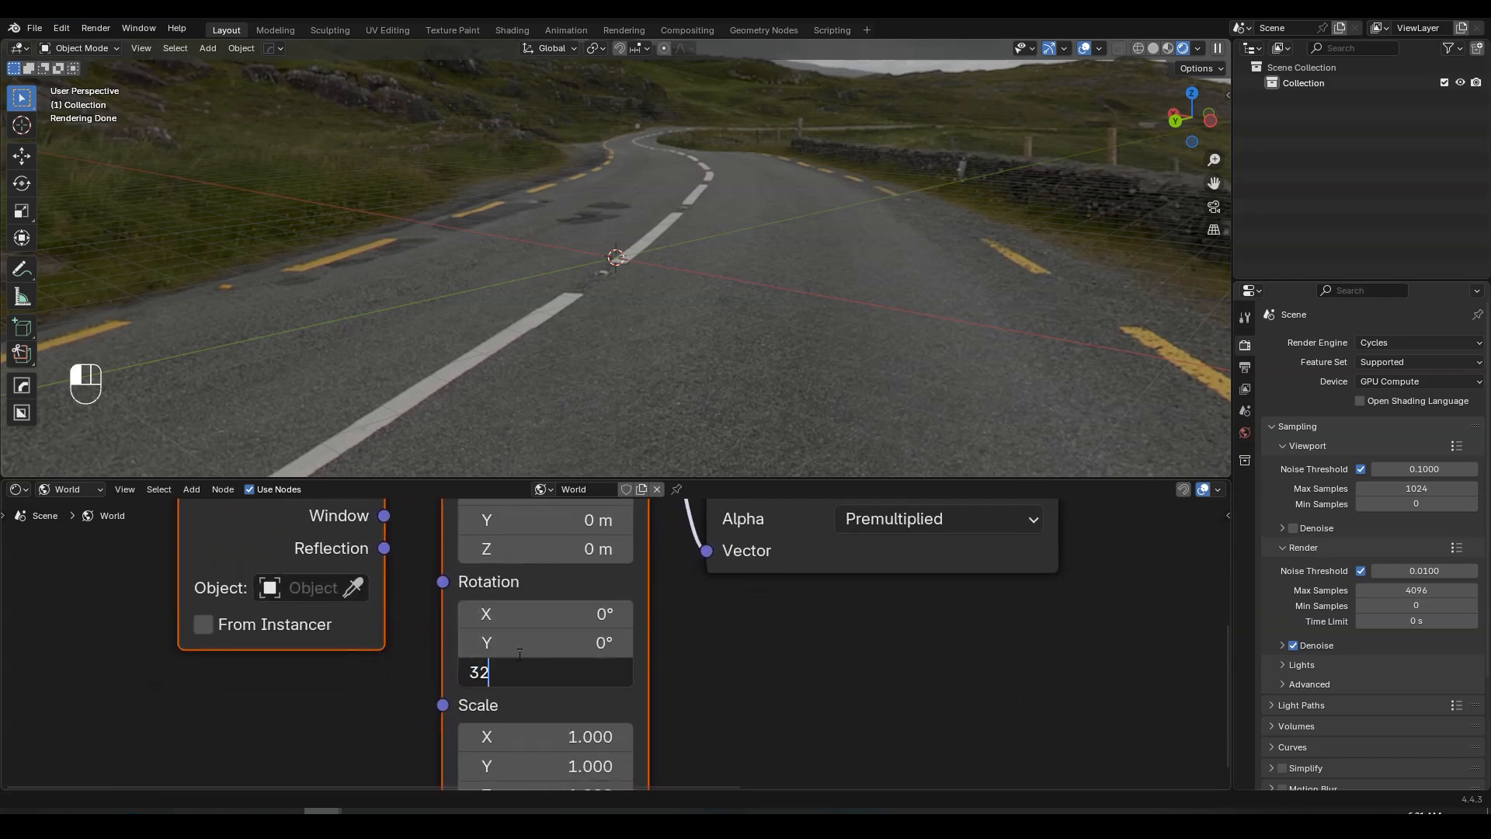
key(Return)
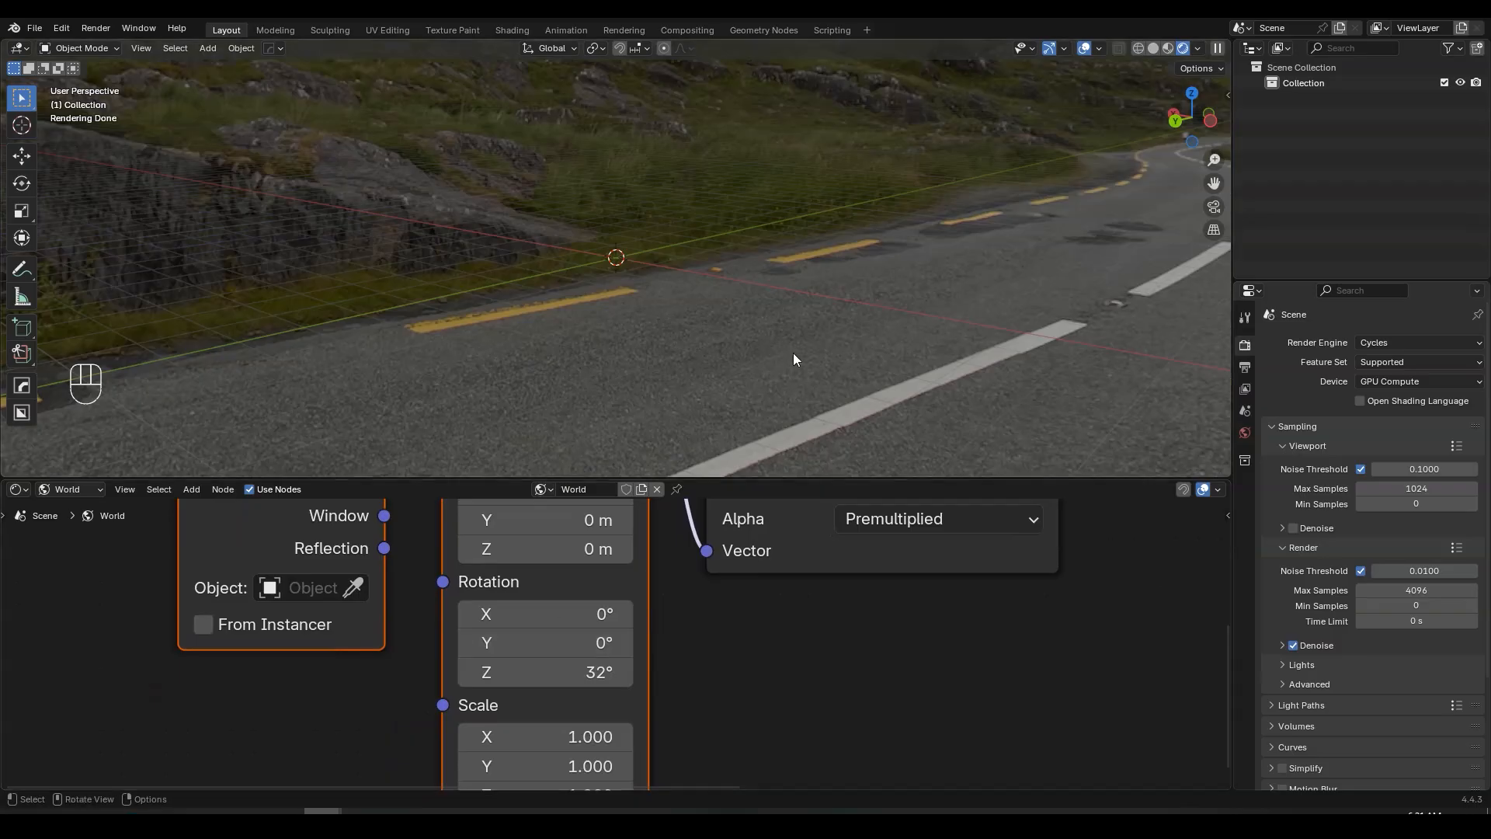
middle_drag(793, 353, 824, 298)
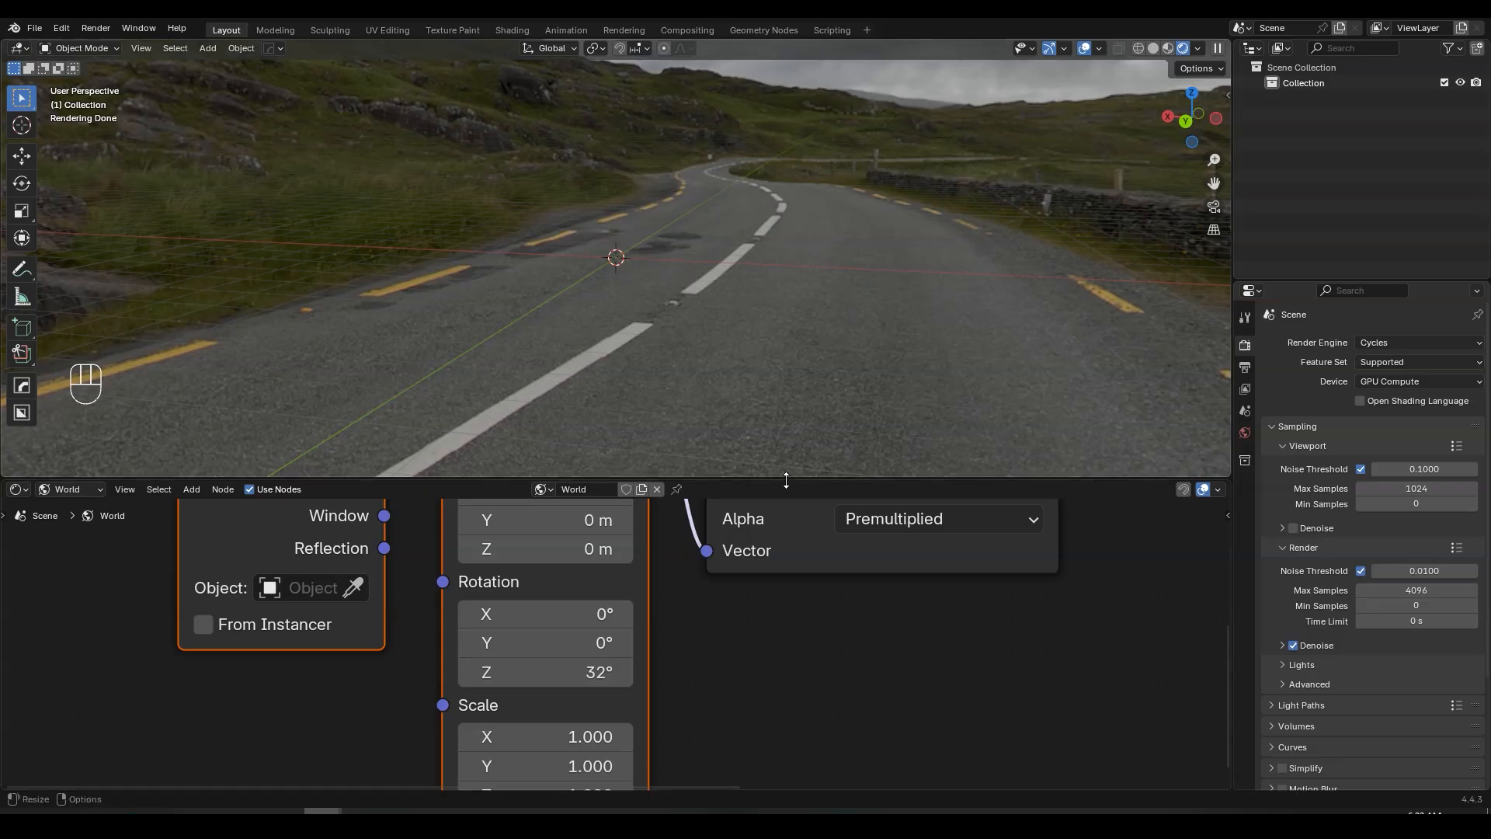
- Add a plane mesh in an enlarged 3D viewport set to Solid shading
drag(786, 480, 862, 685)
click(1155, 48)
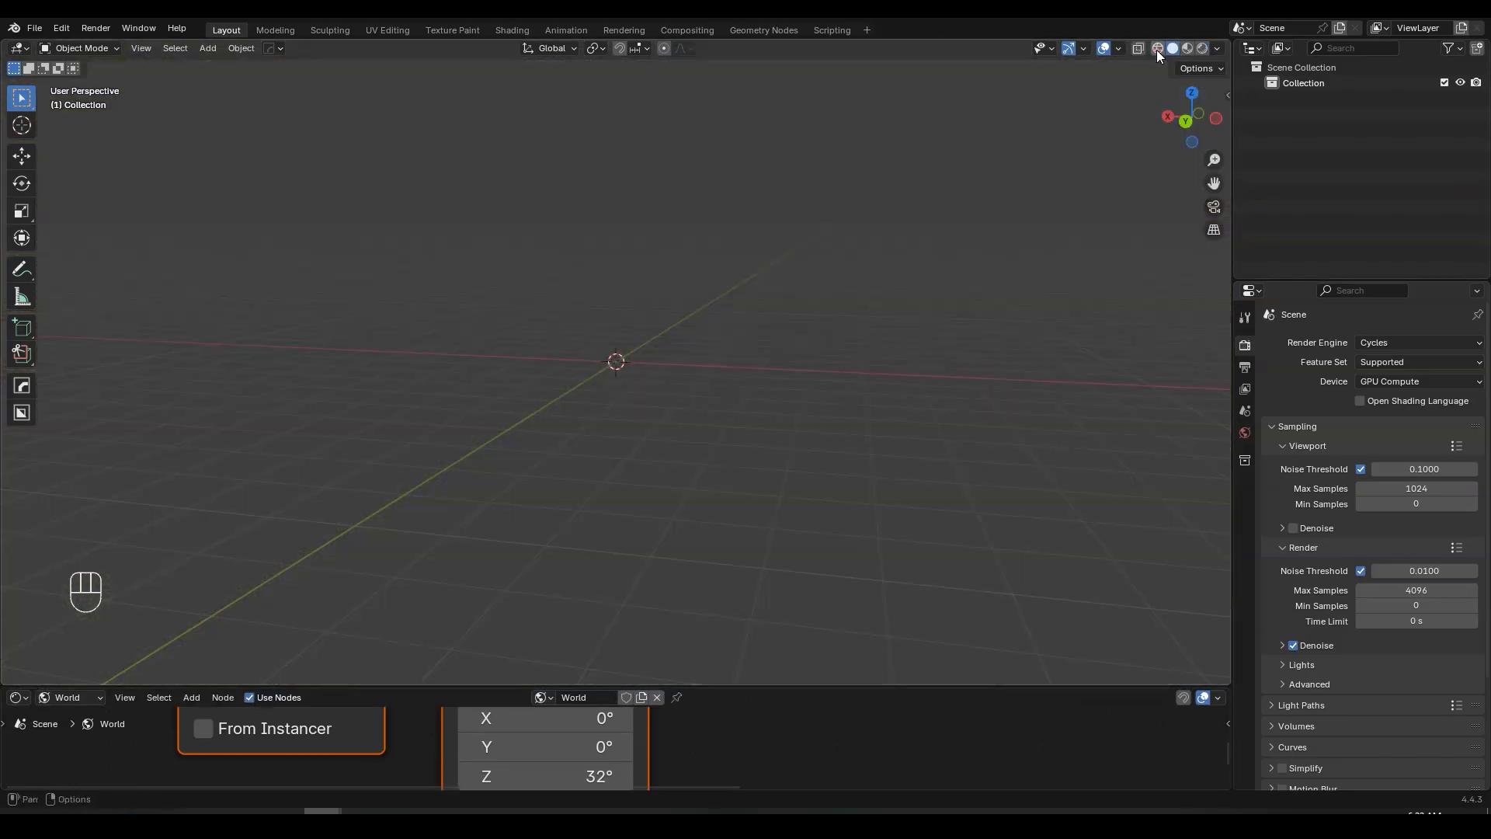
key(shift+a)
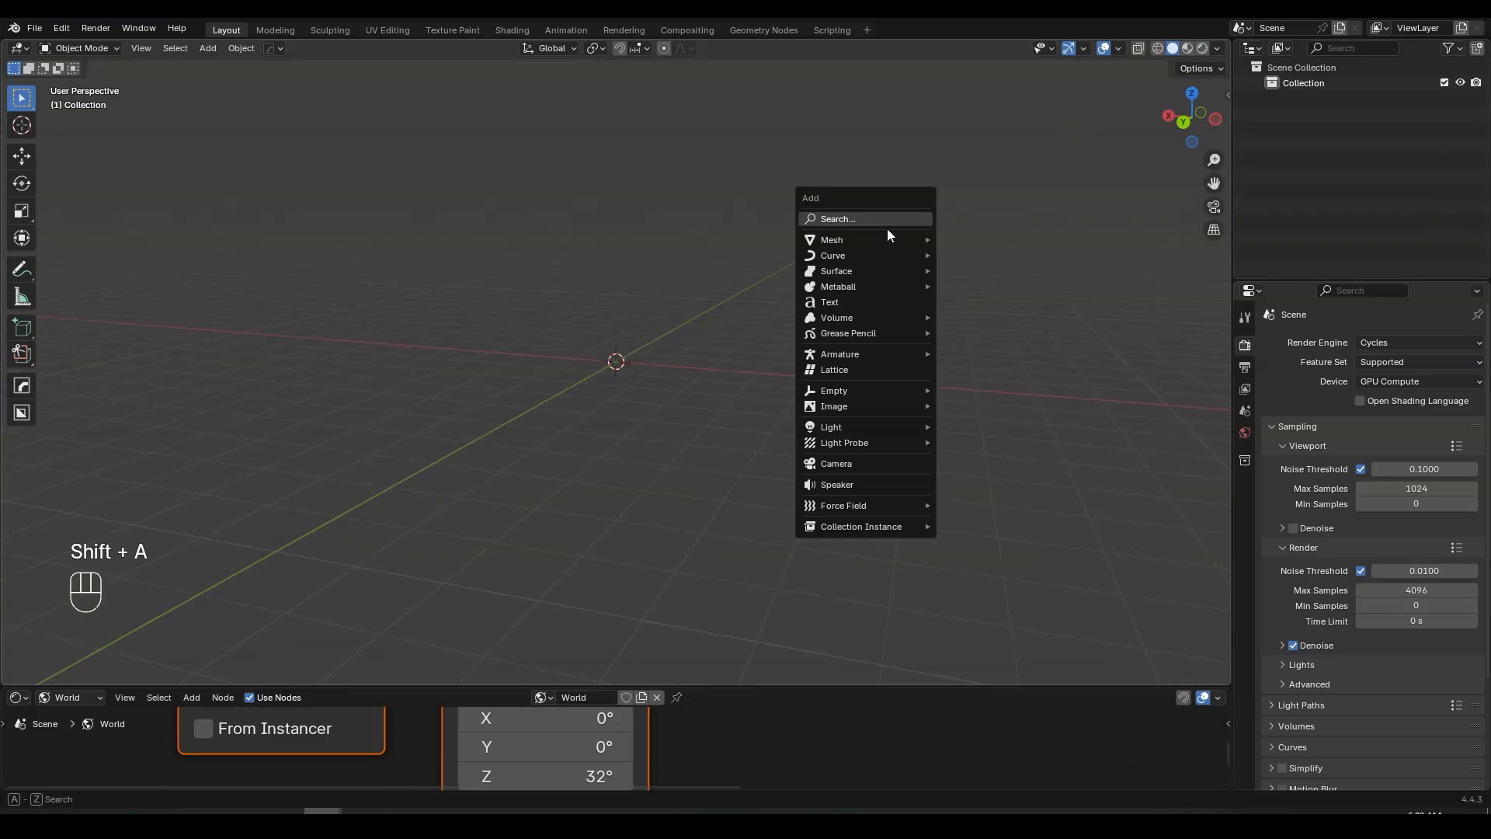
mouse_move(886, 239)
click(960, 240)
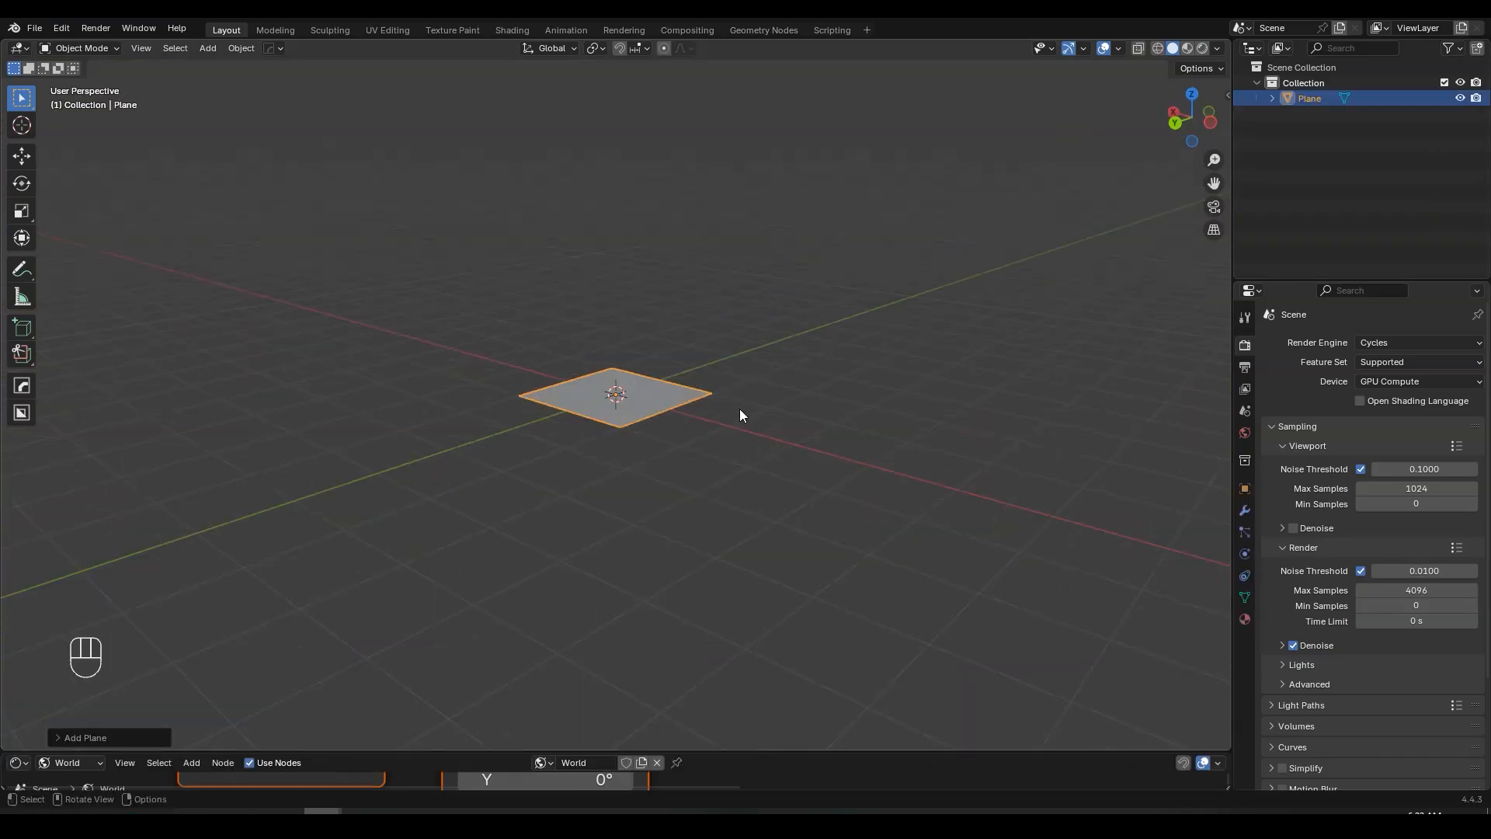
- Set the plane's dimensions to 50 m in X and 44 m in Y
key(n)
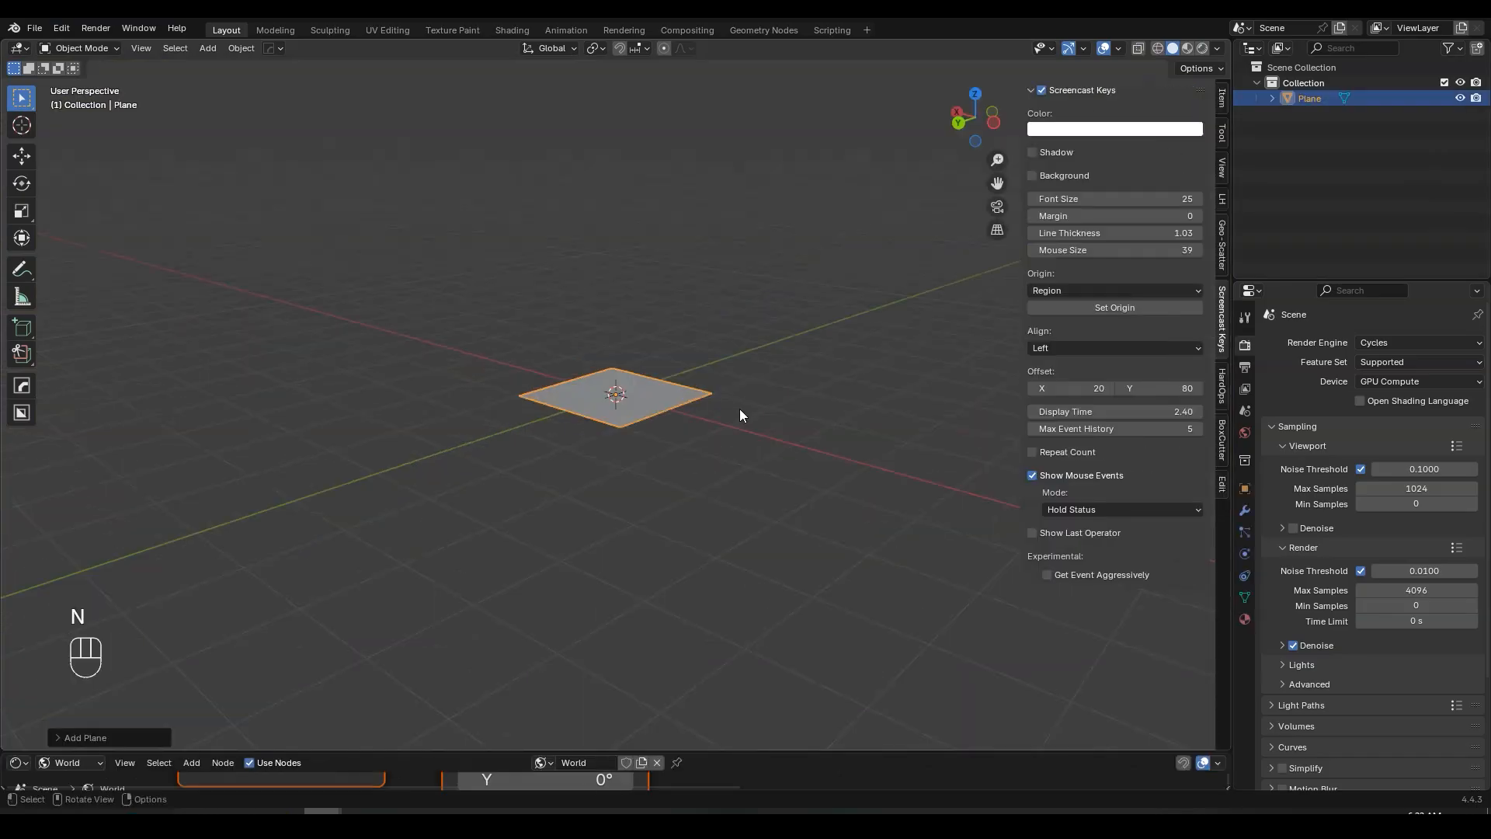
click(1223, 97)
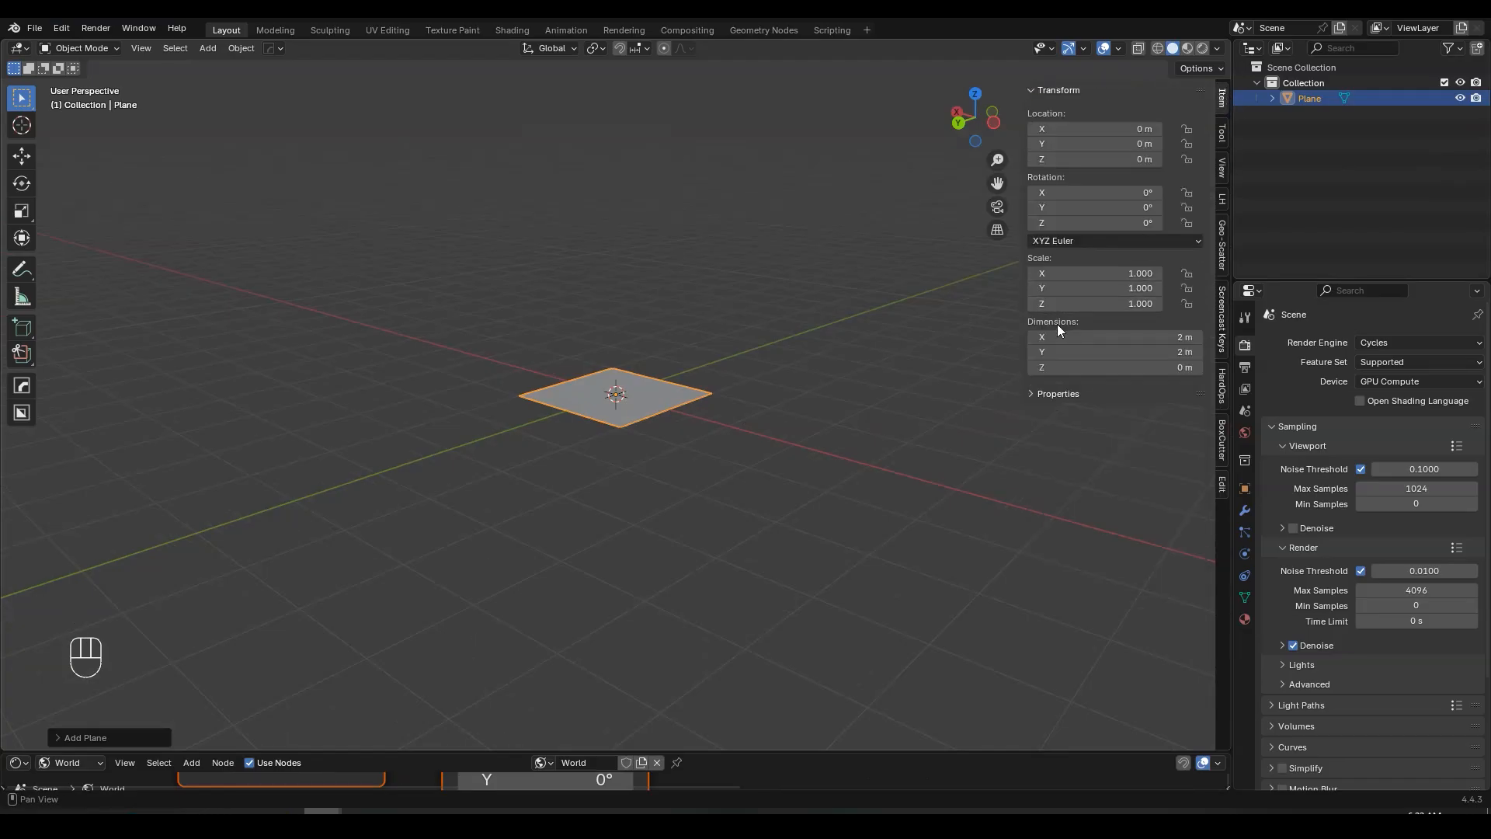
click(1095, 336)
text(50)
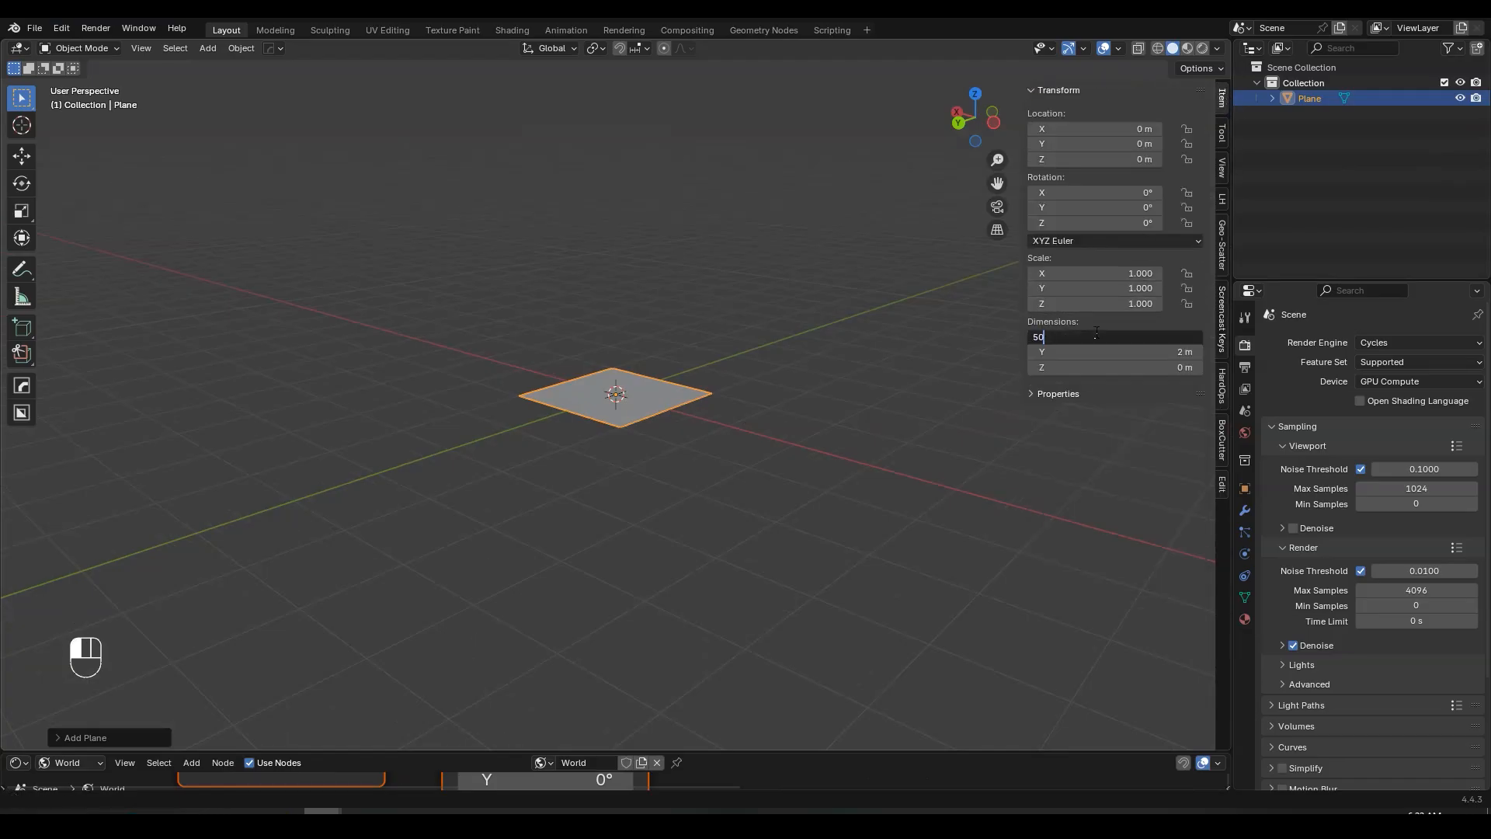
key(Return)
click(1106, 351)
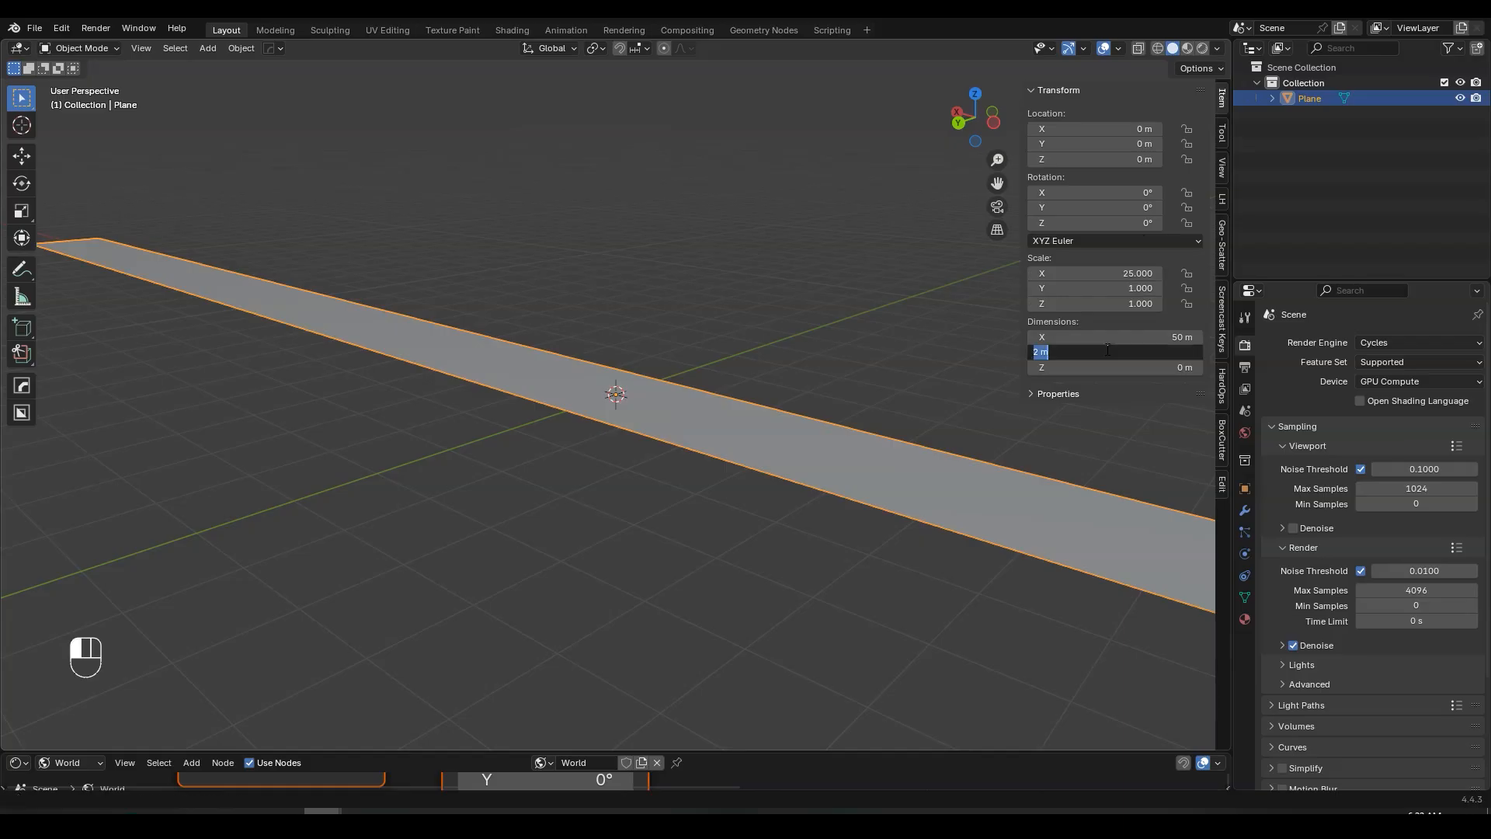
text(44)
key(Return)
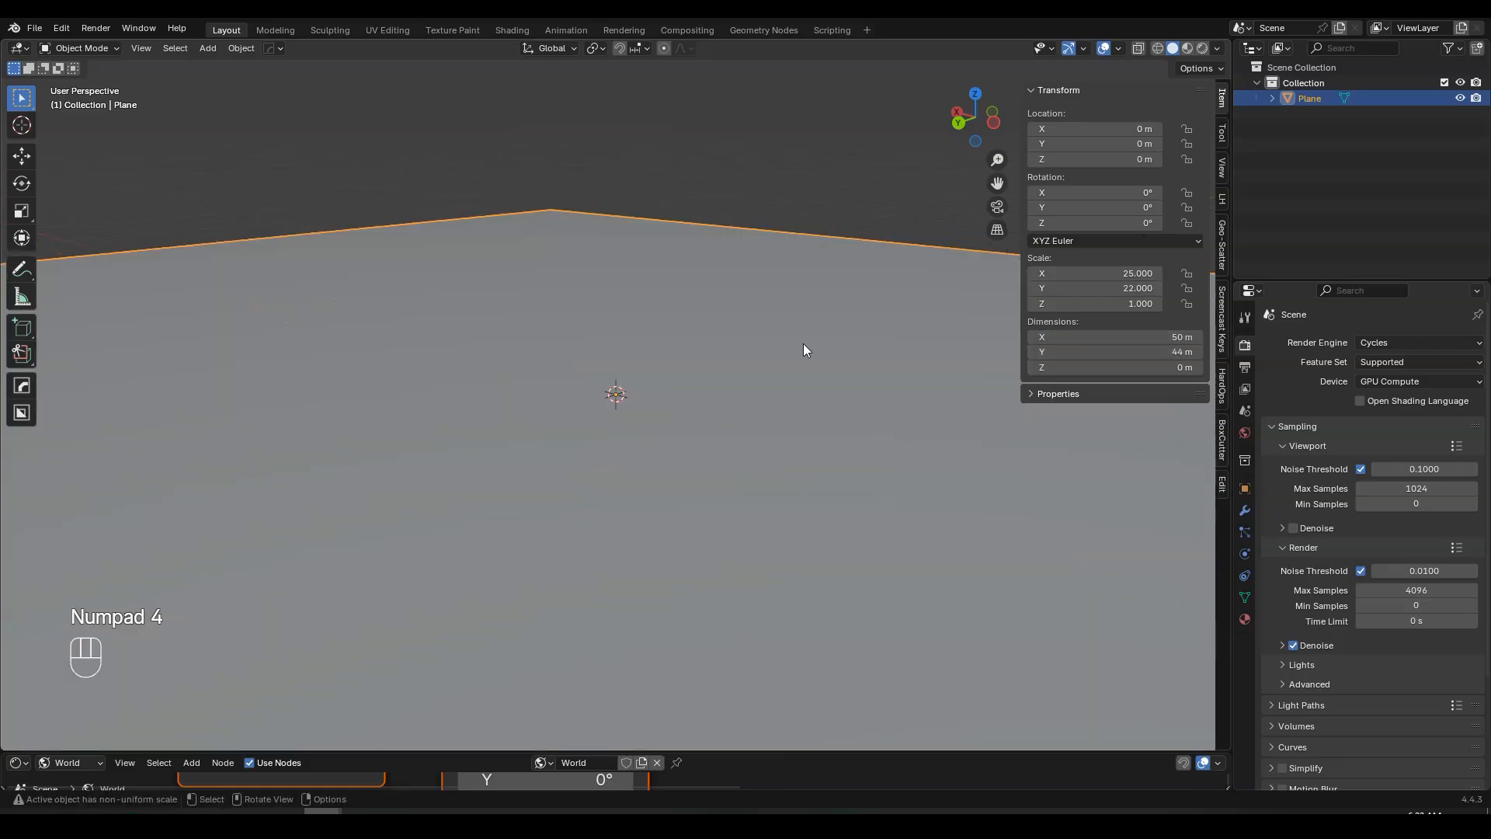
- In top view, move the plane about 7.4 m along Y and about 3.4 m along X
key(KP_7)
scroll(758, 335, down, 5)
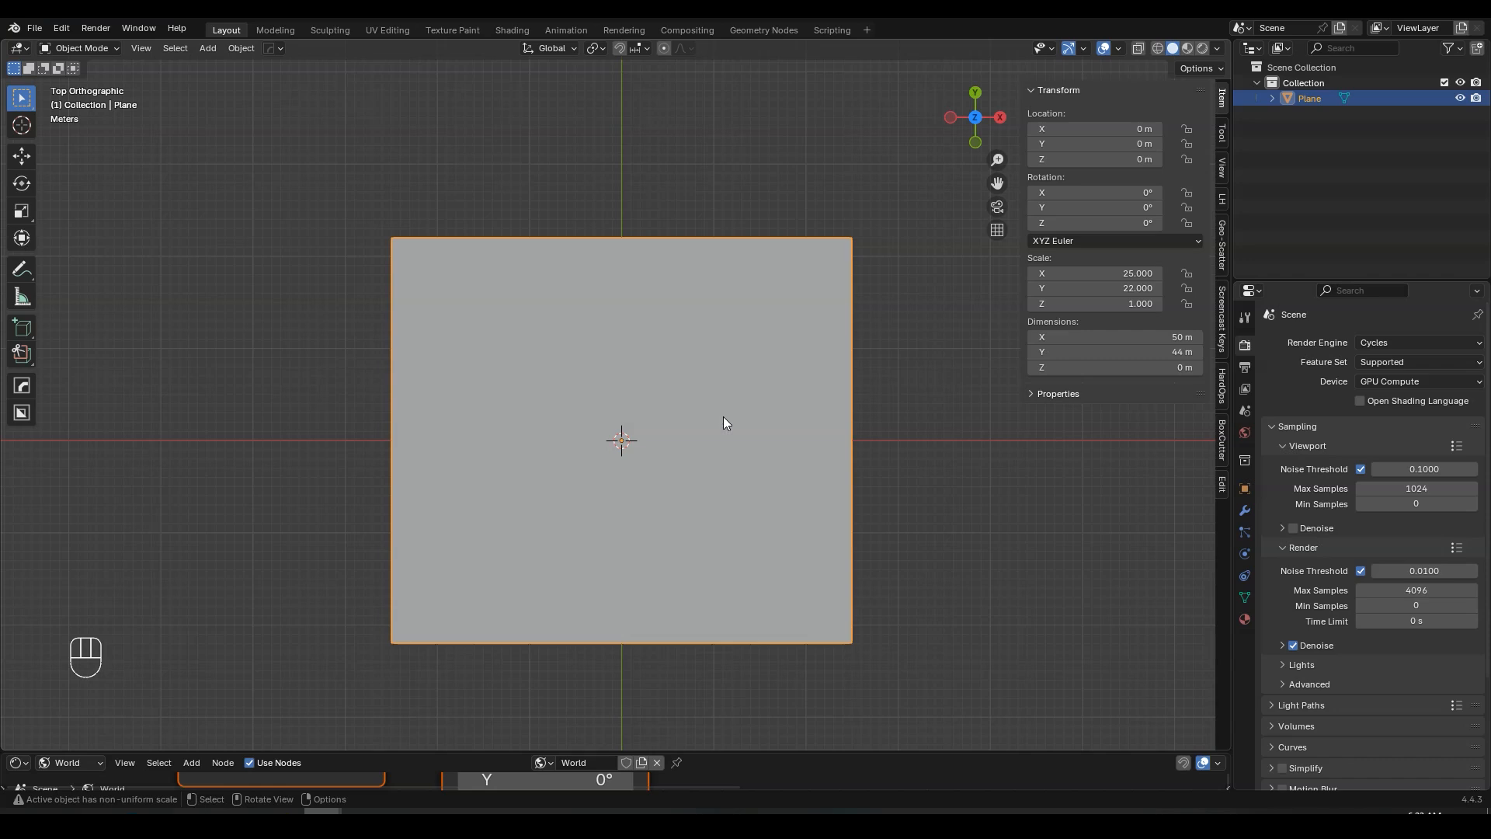
key(g)
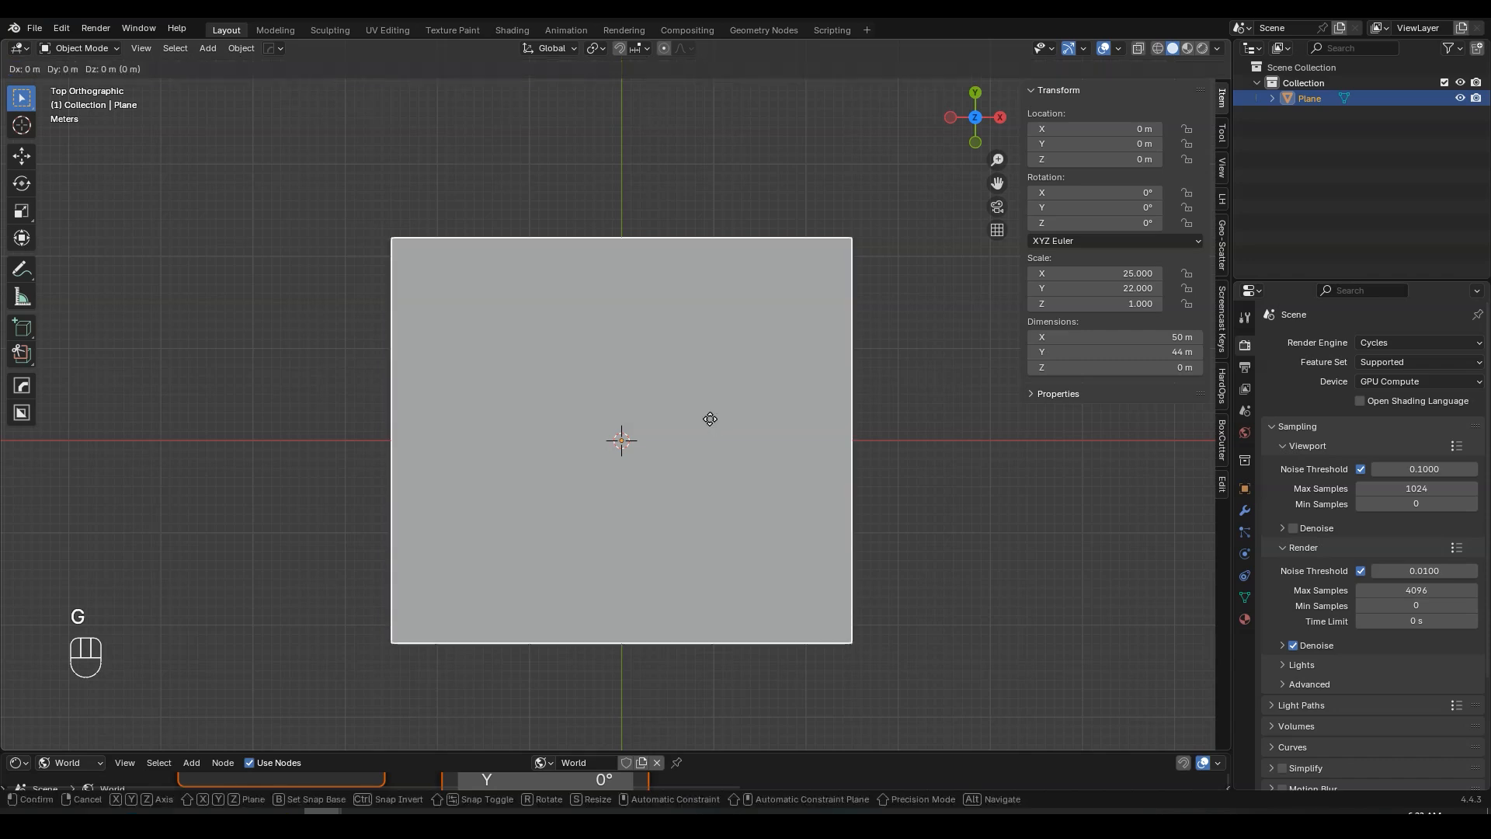
key(y)
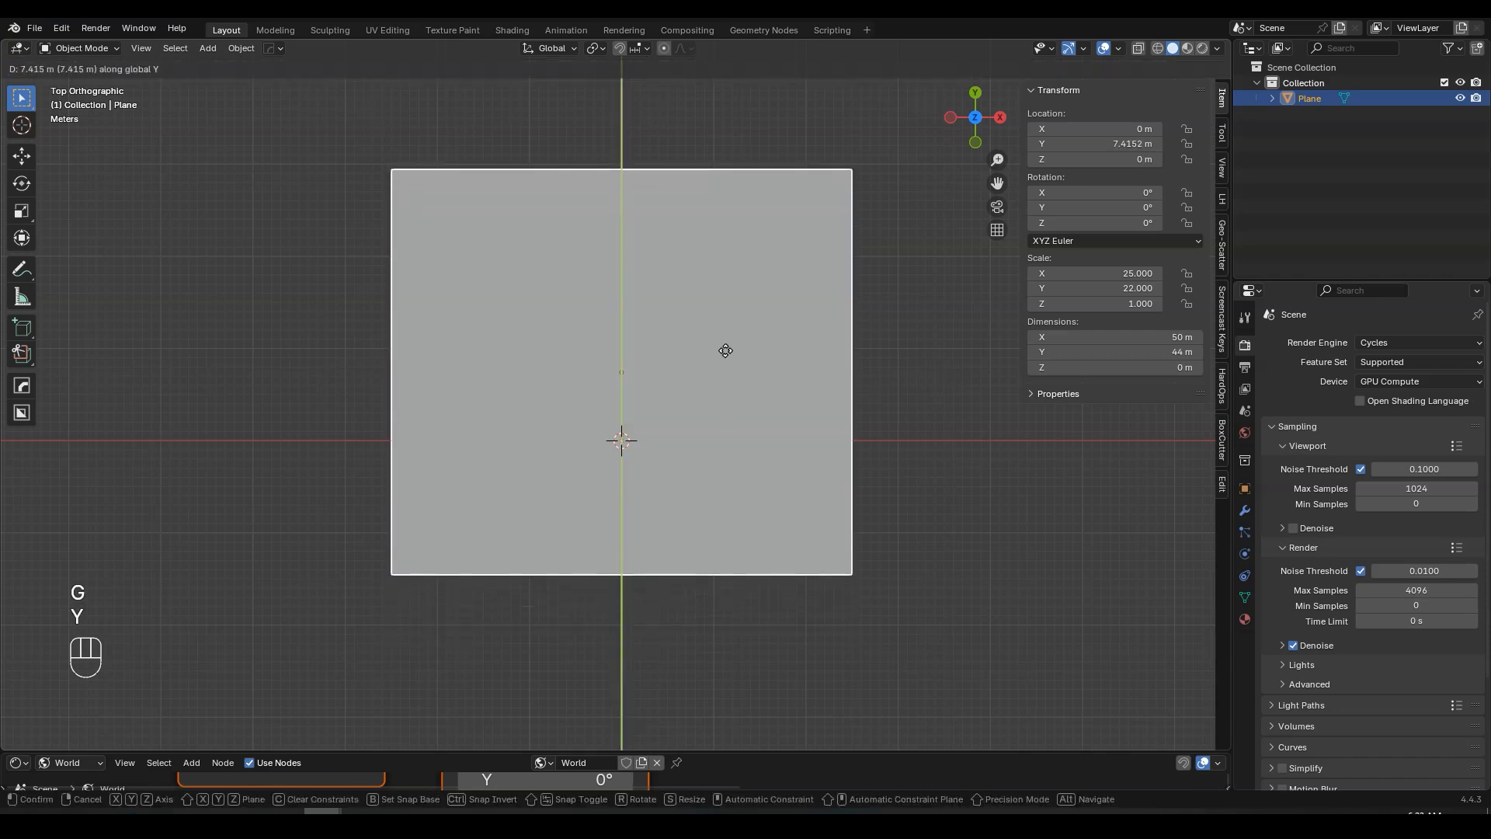
click(725, 351)
key(g)
key(x)
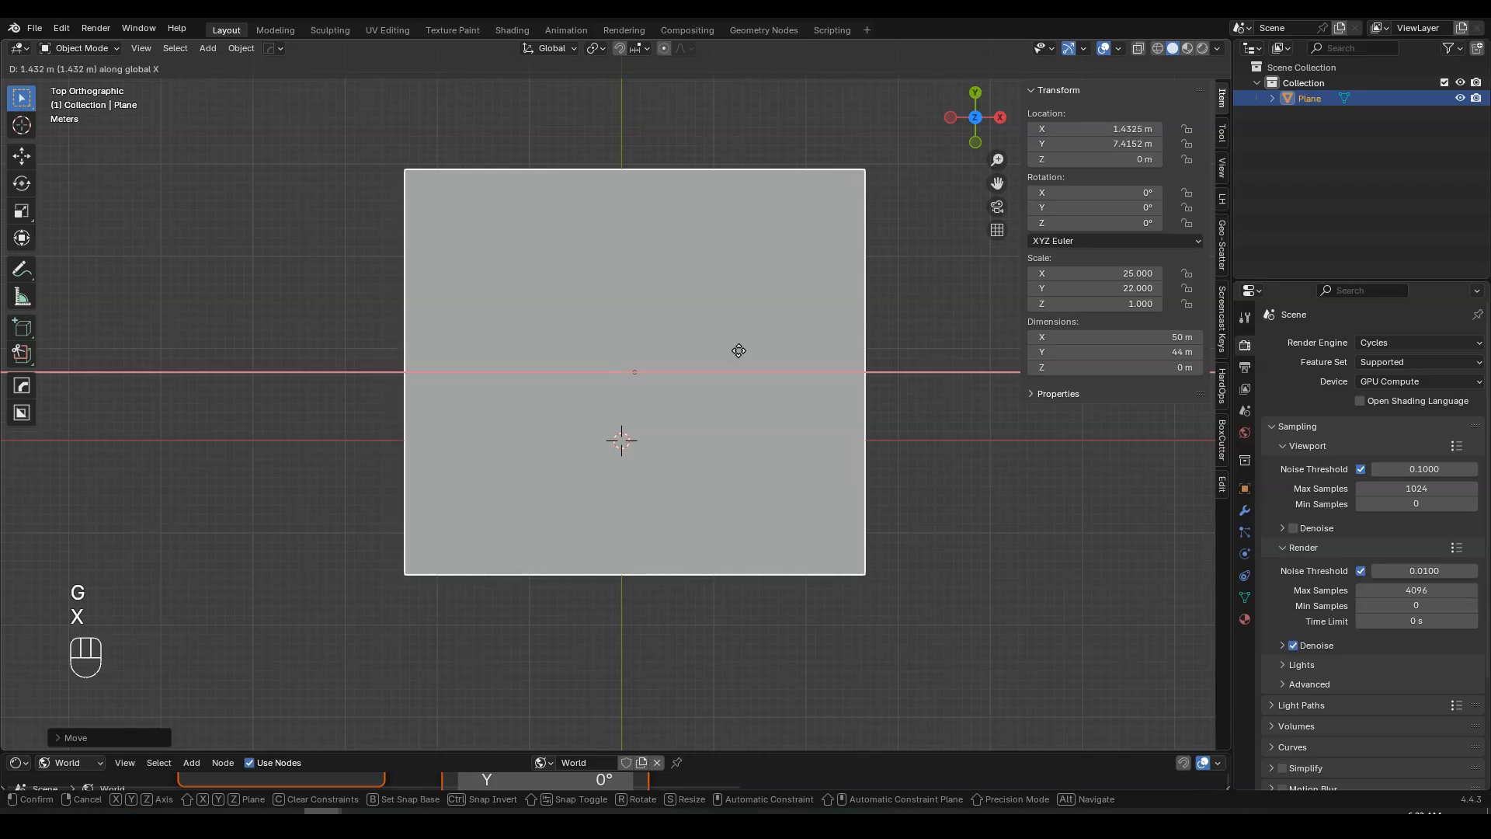
click(756, 345)
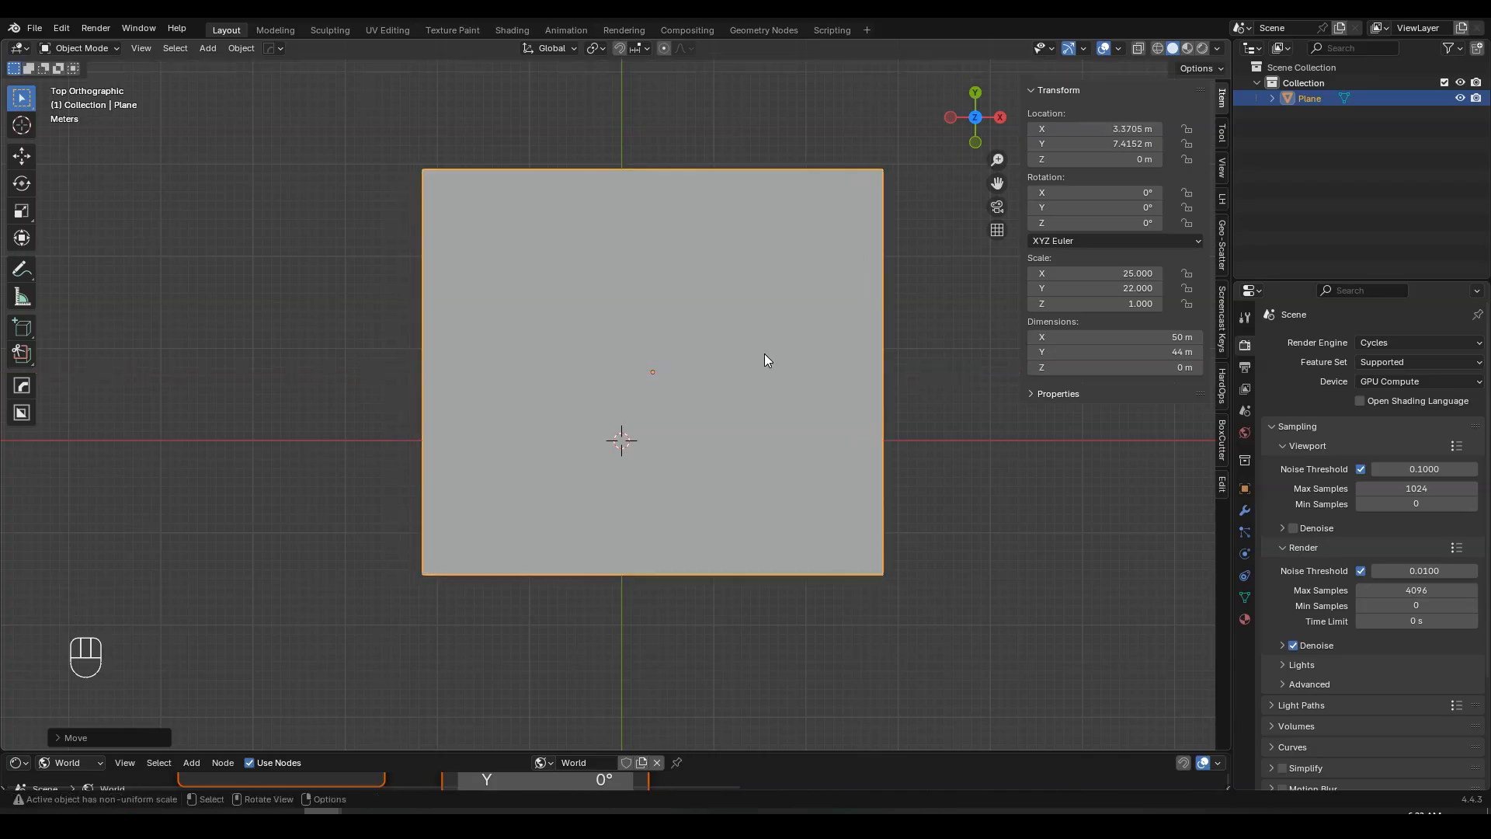
- Apply the plane's scale
middle_drag(765, 353, 660, 338)
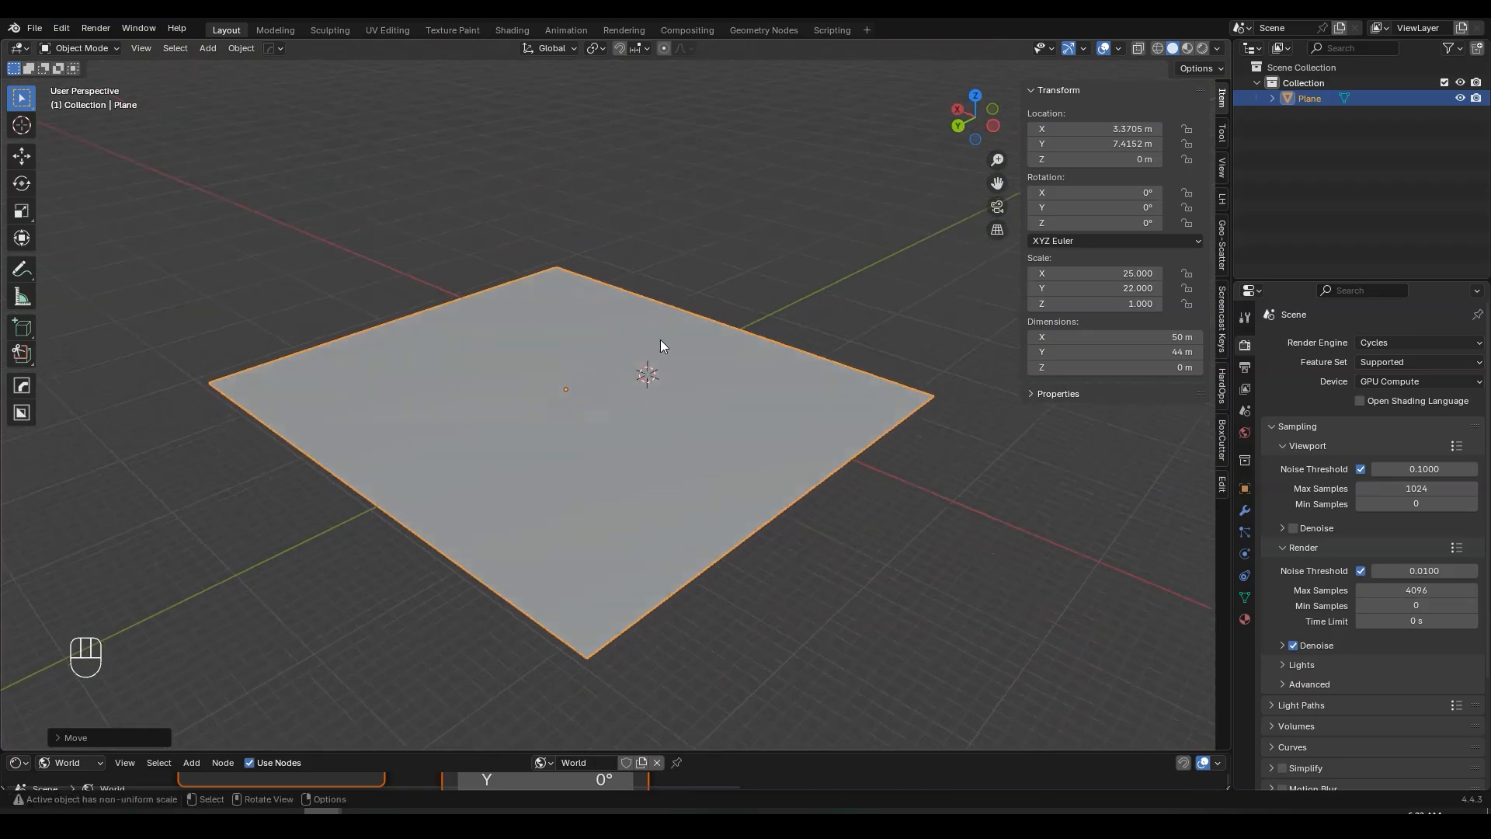
key(ctrl+a)
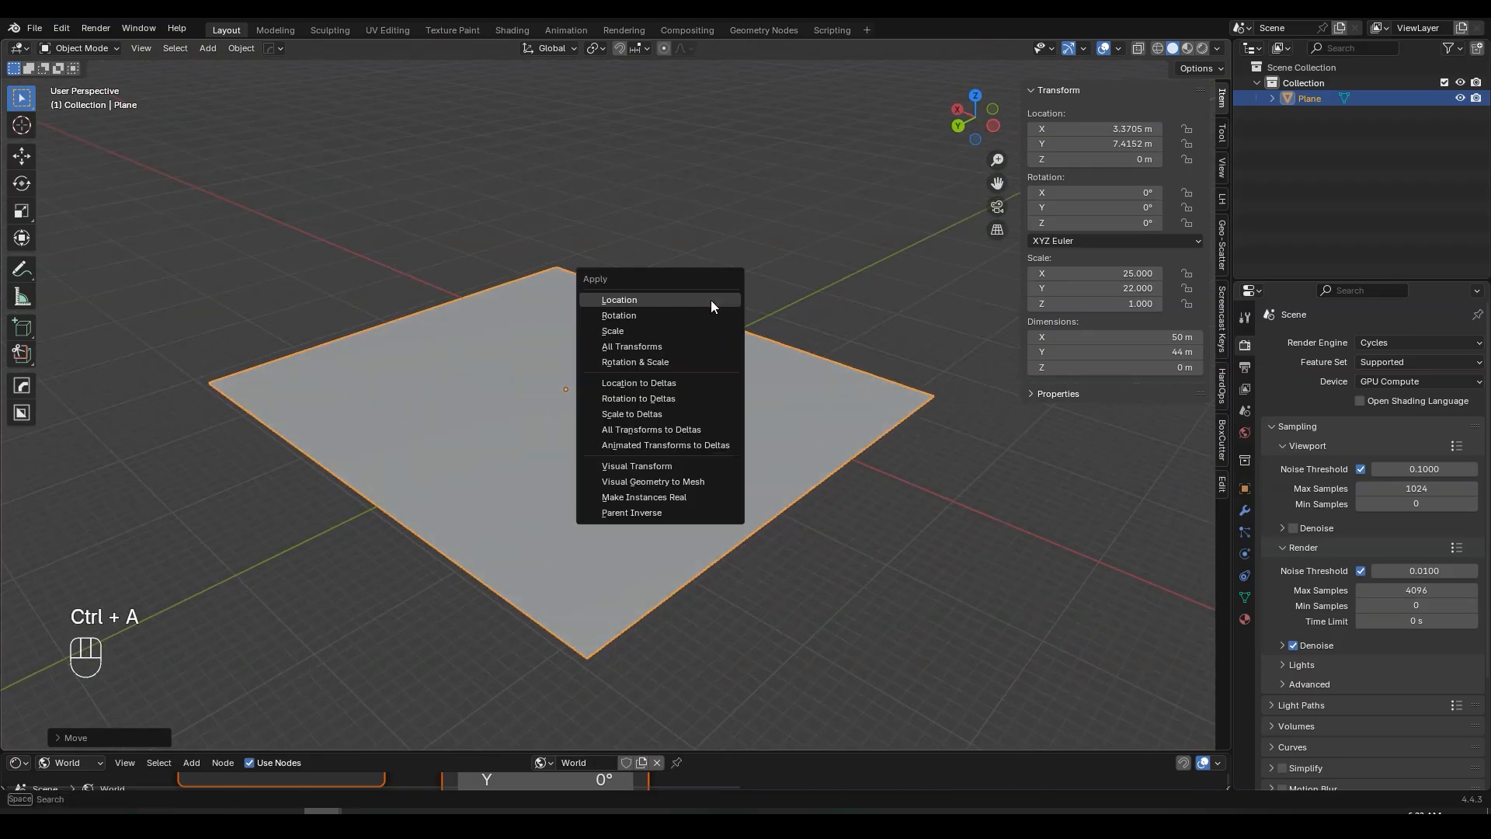
click(673, 323)
middle_drag(674, 323, 654, 324)
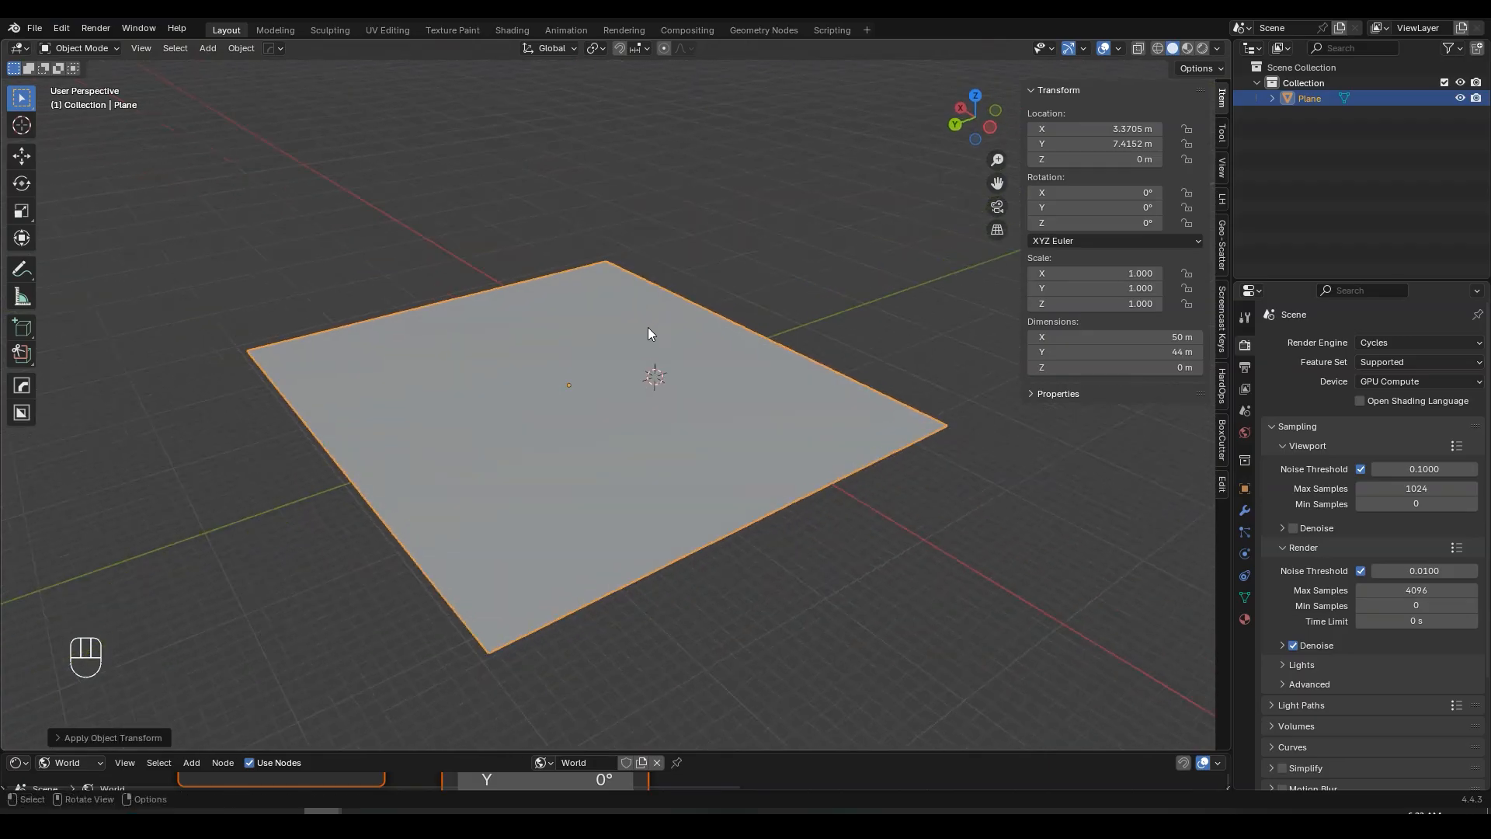
- In Edit Mode, extrude the plane's outer edges upward about 1.08 m along Z, extruding edges only
key(Tab)
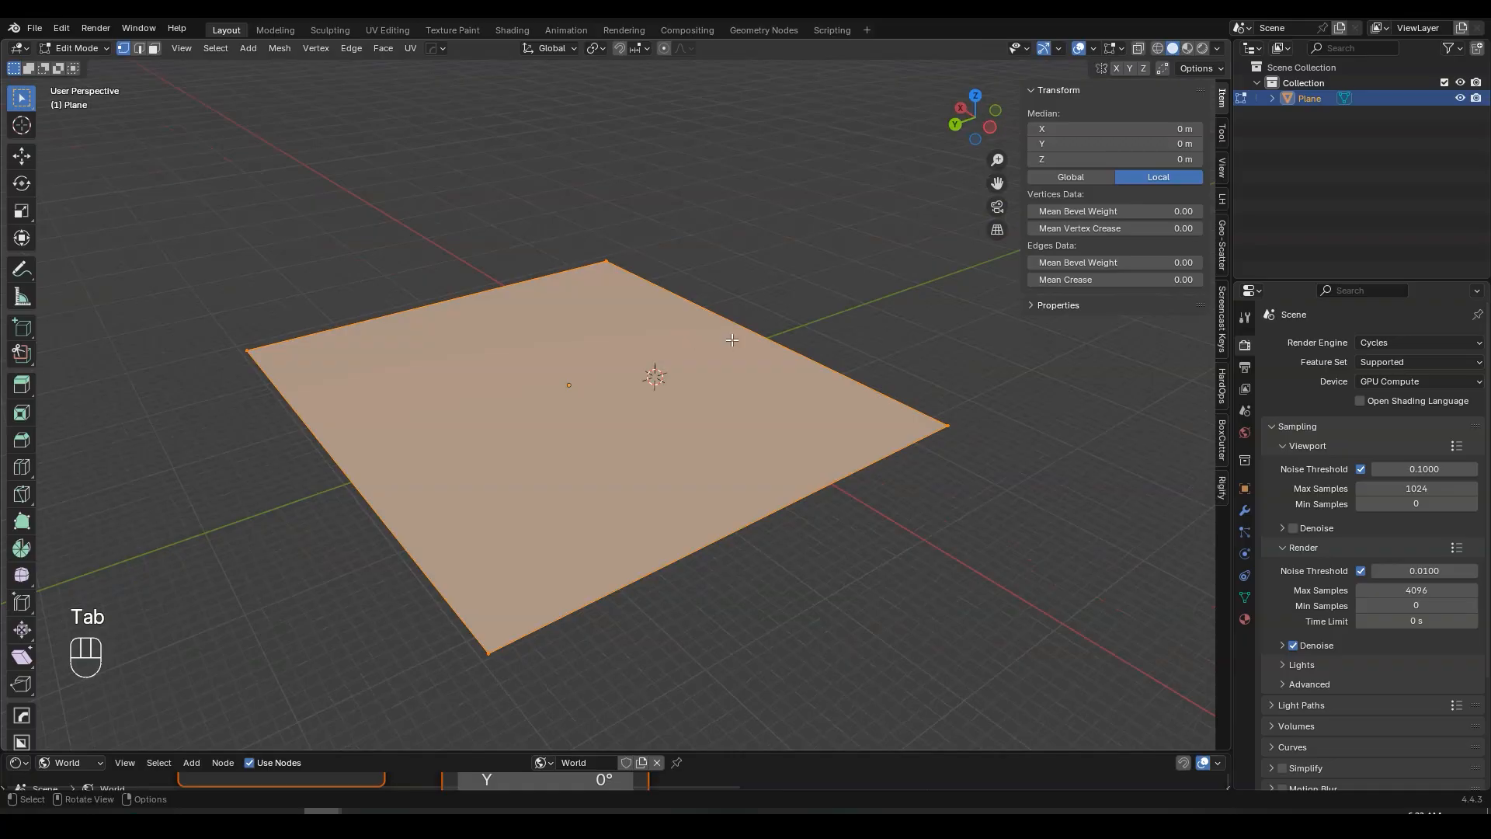
click(143, 50)
middle_drag(443, 239, 426, 236)
key(a)
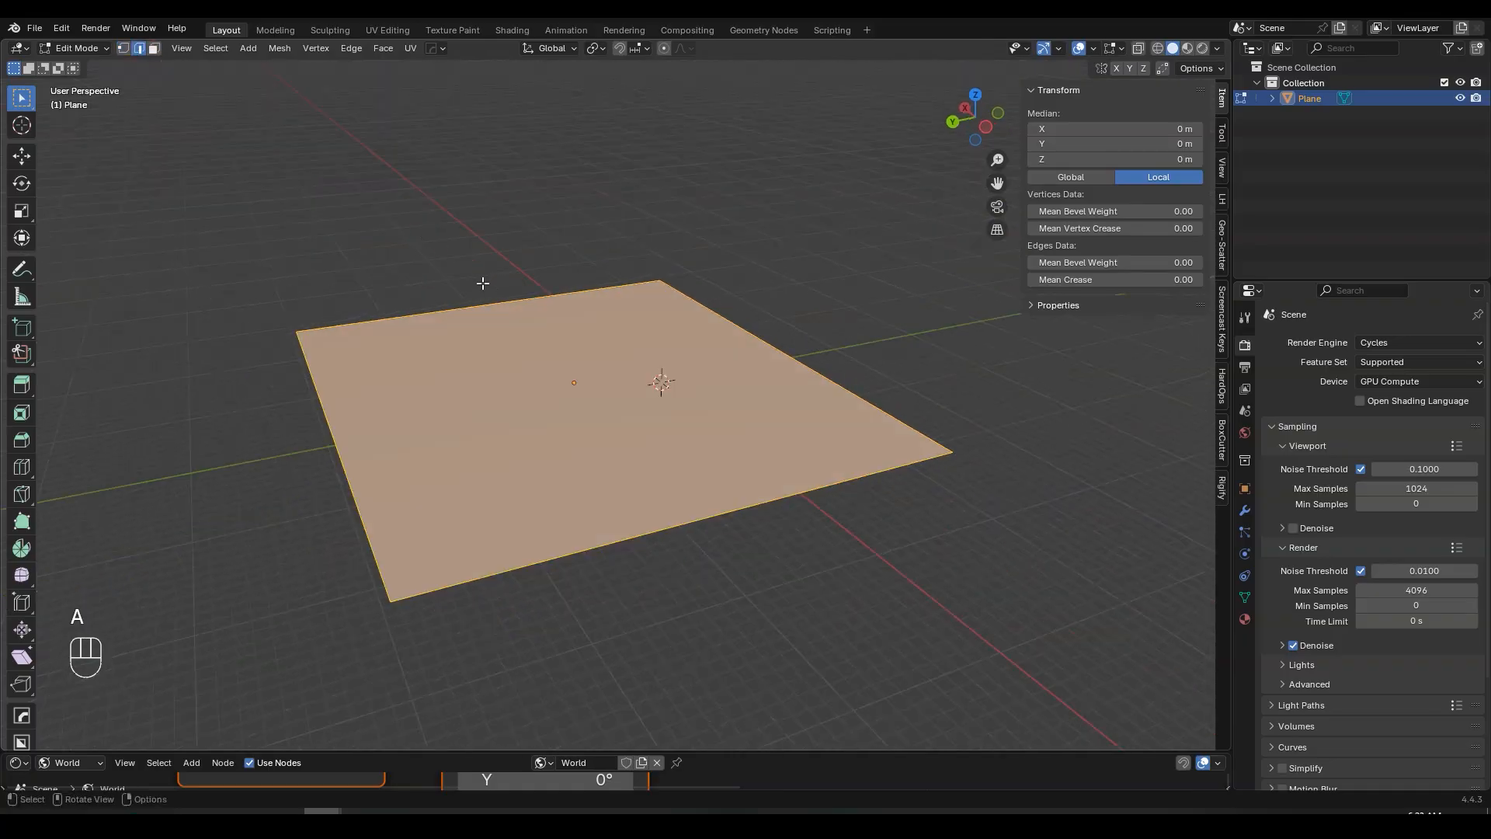
scroll(482, 373, up, 1)
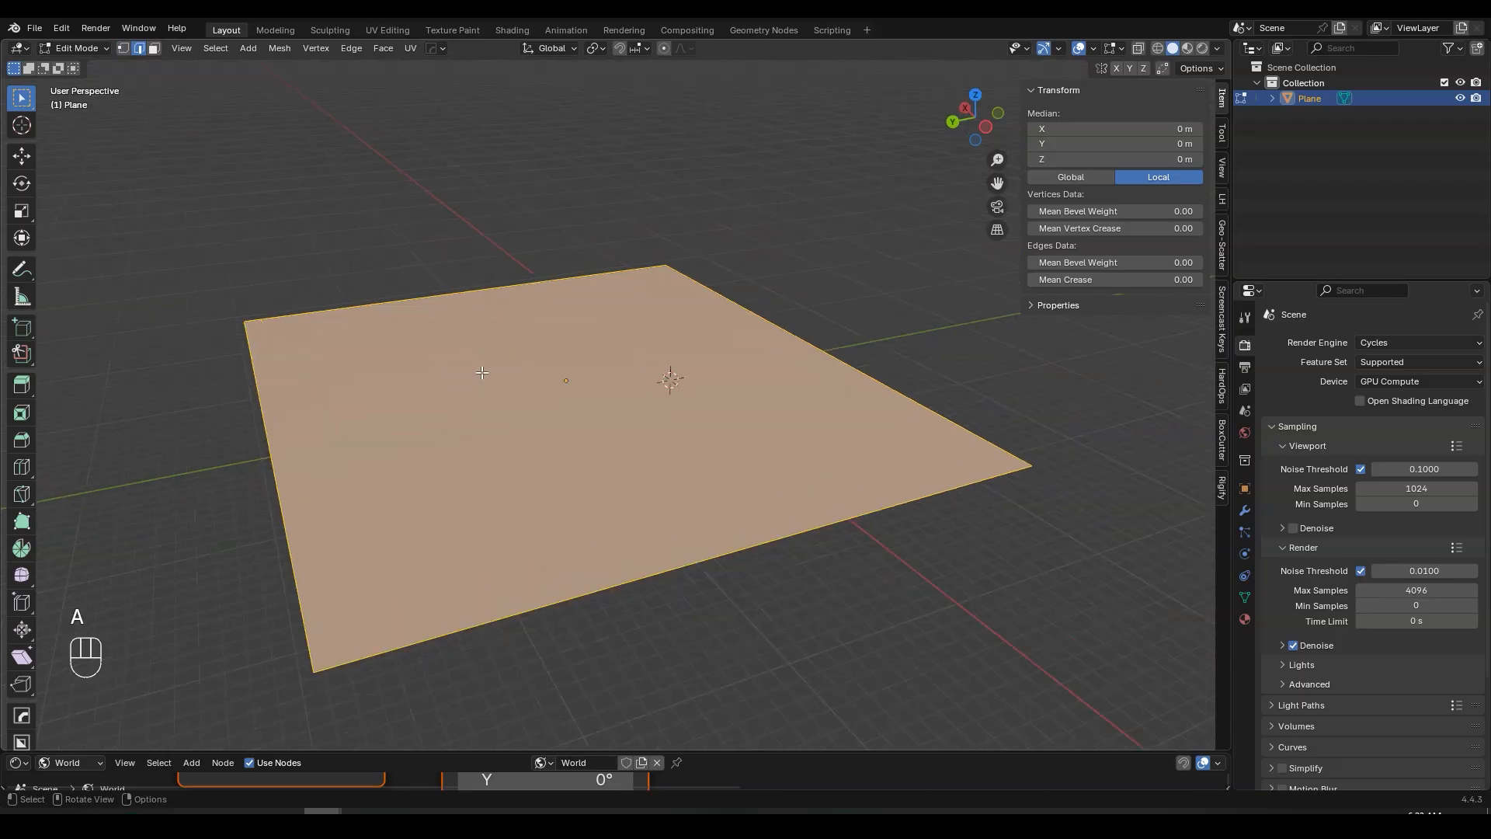
key(alt+e)
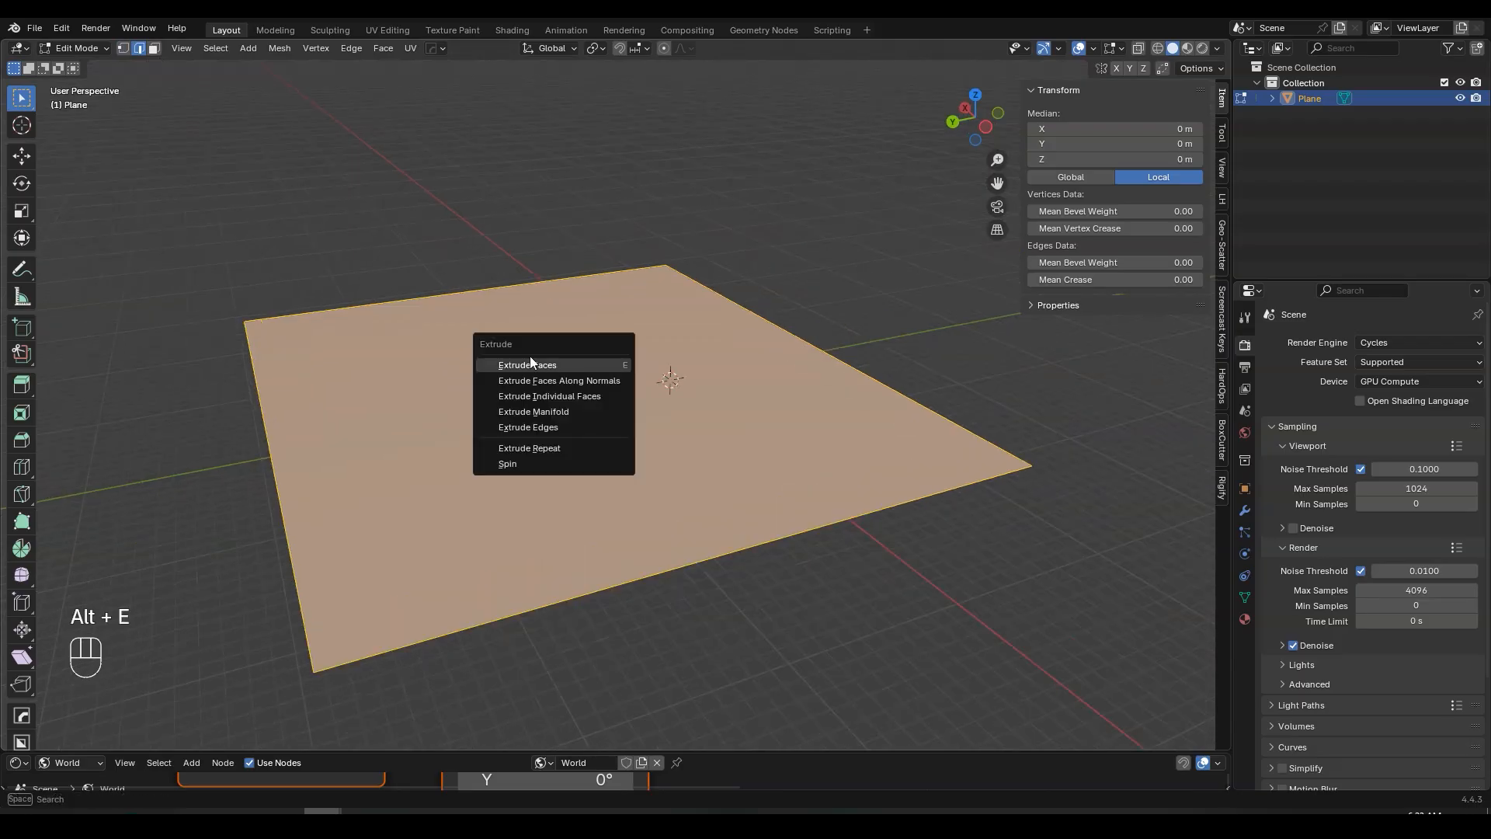
click(538, 425)
key(z)
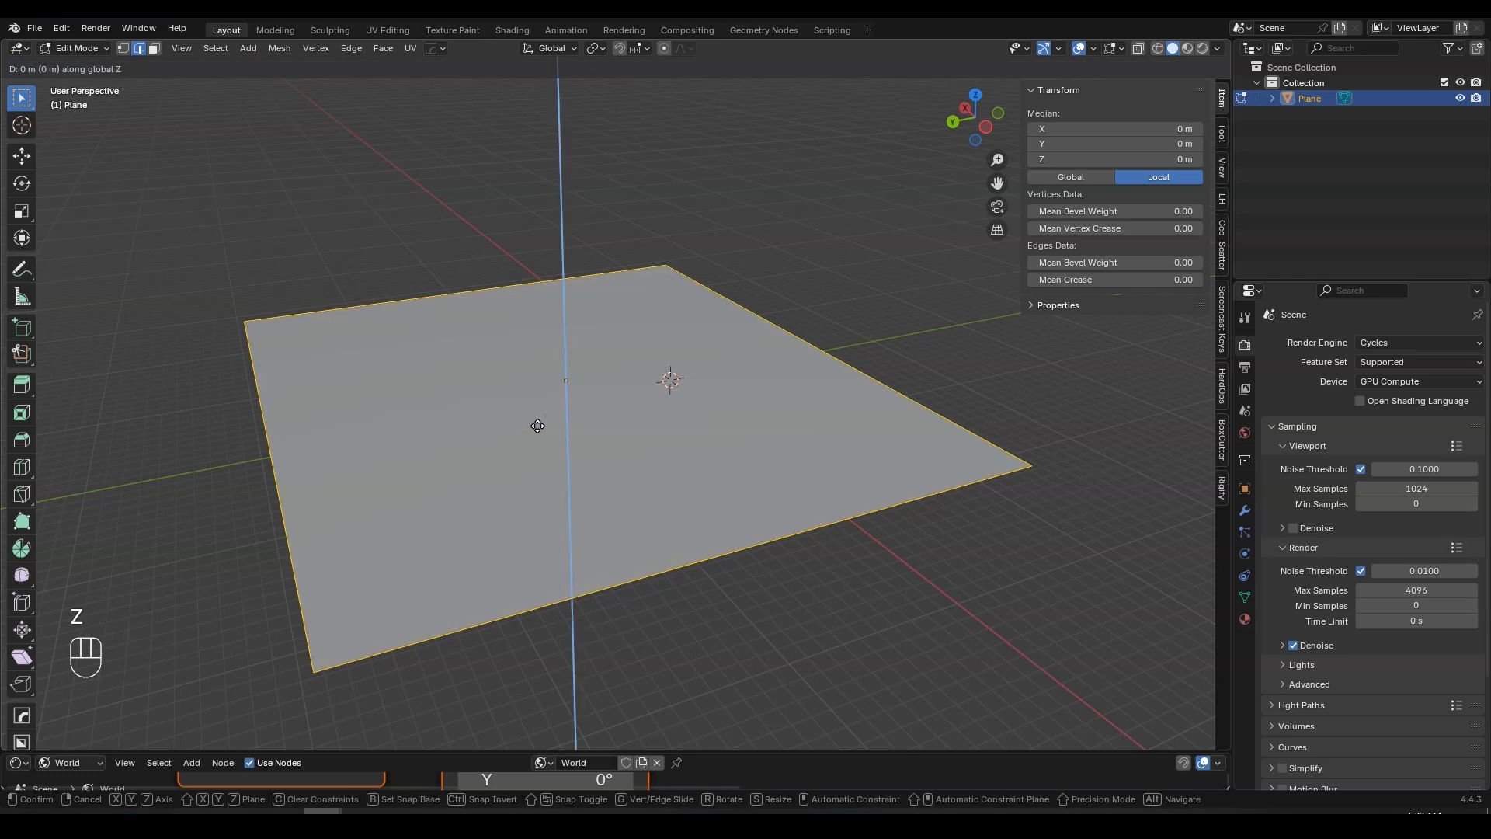
key(shift)
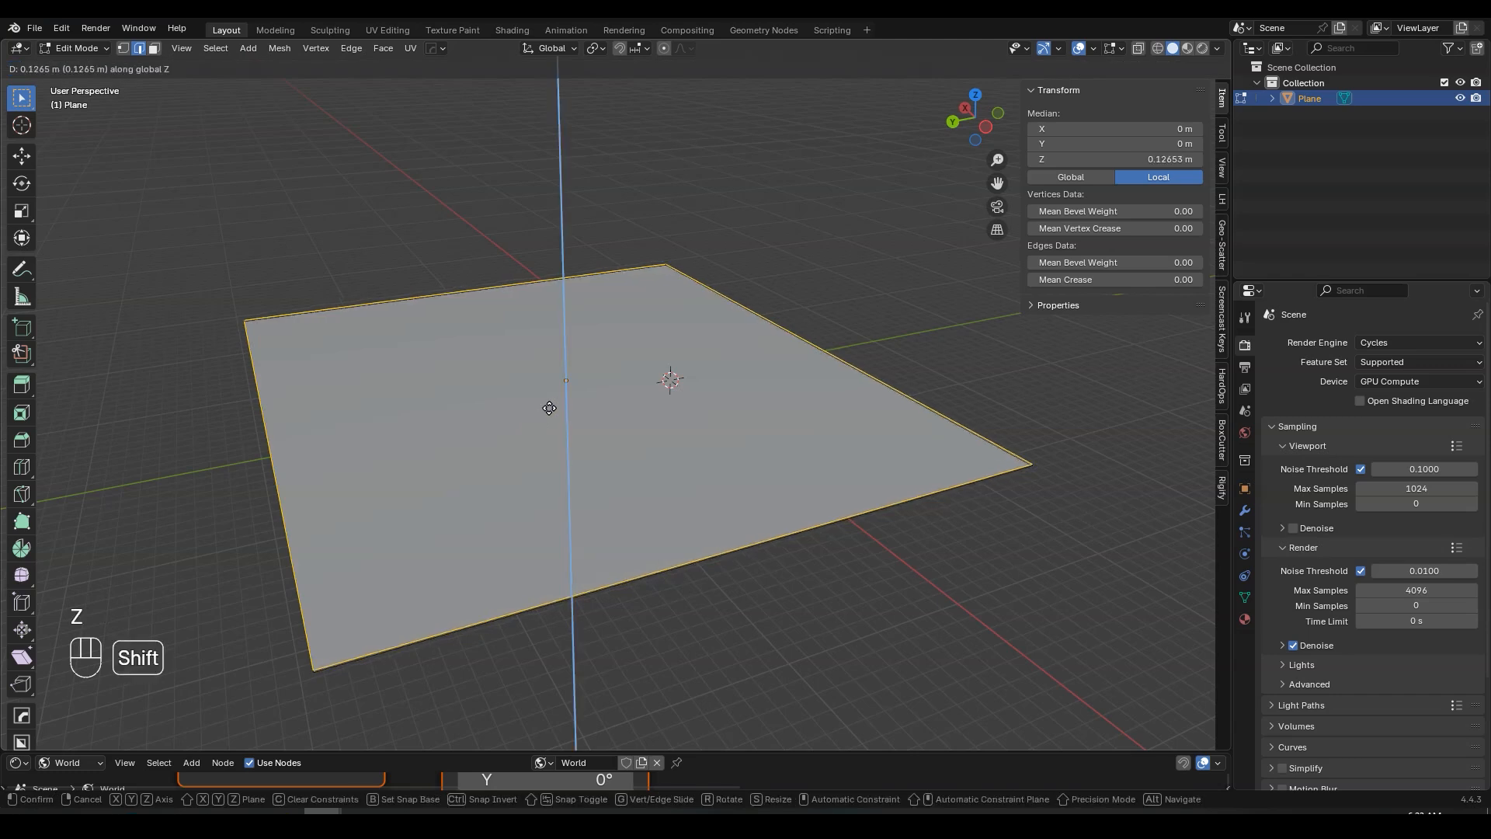
click(687, 322)
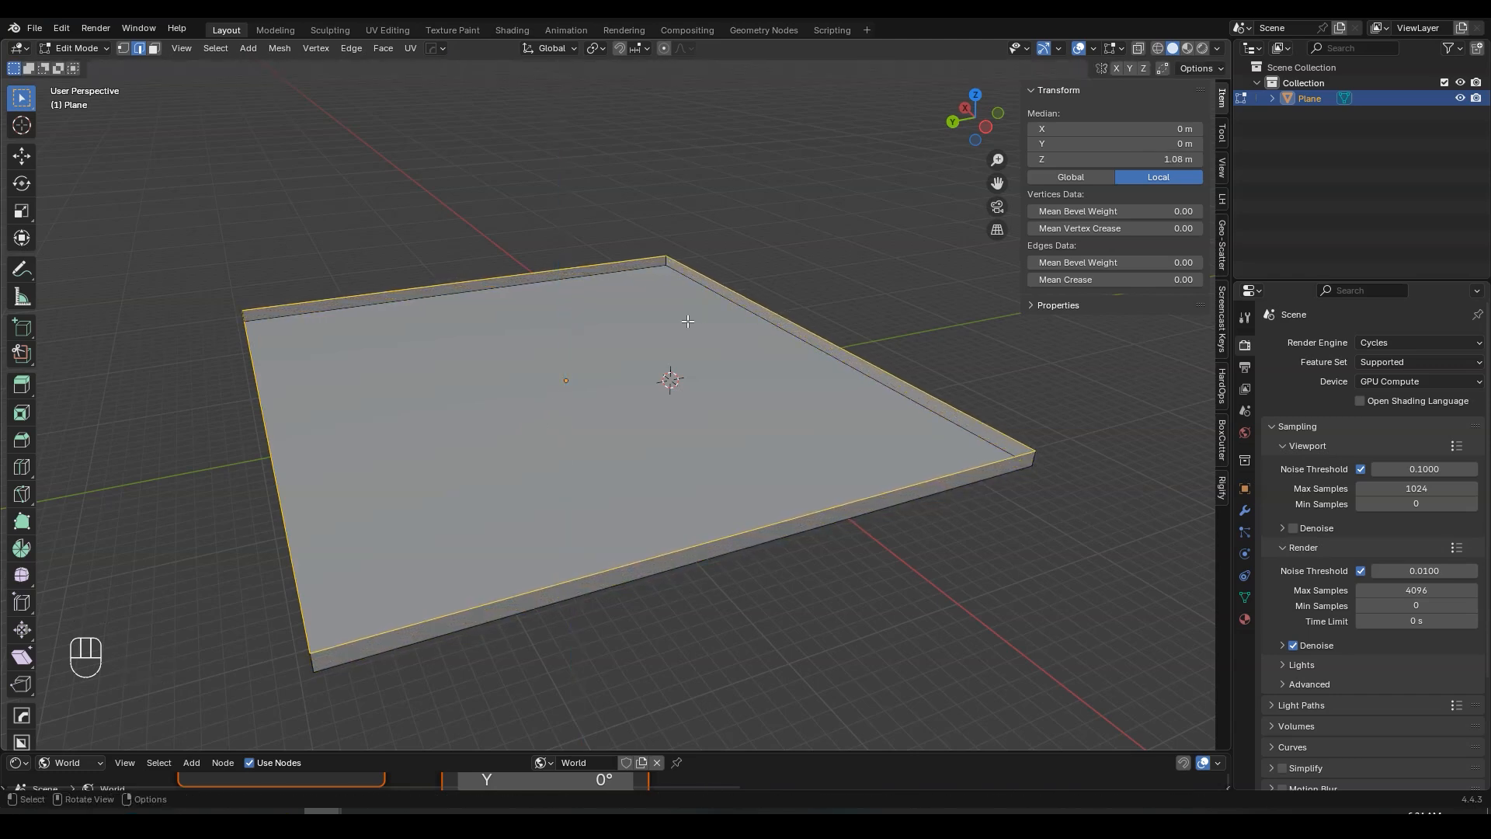
- Extrude the raised border edges in place and scale them outward by about 1.06 to form a flat rim
middle_drag(641, 356, 674, 353)
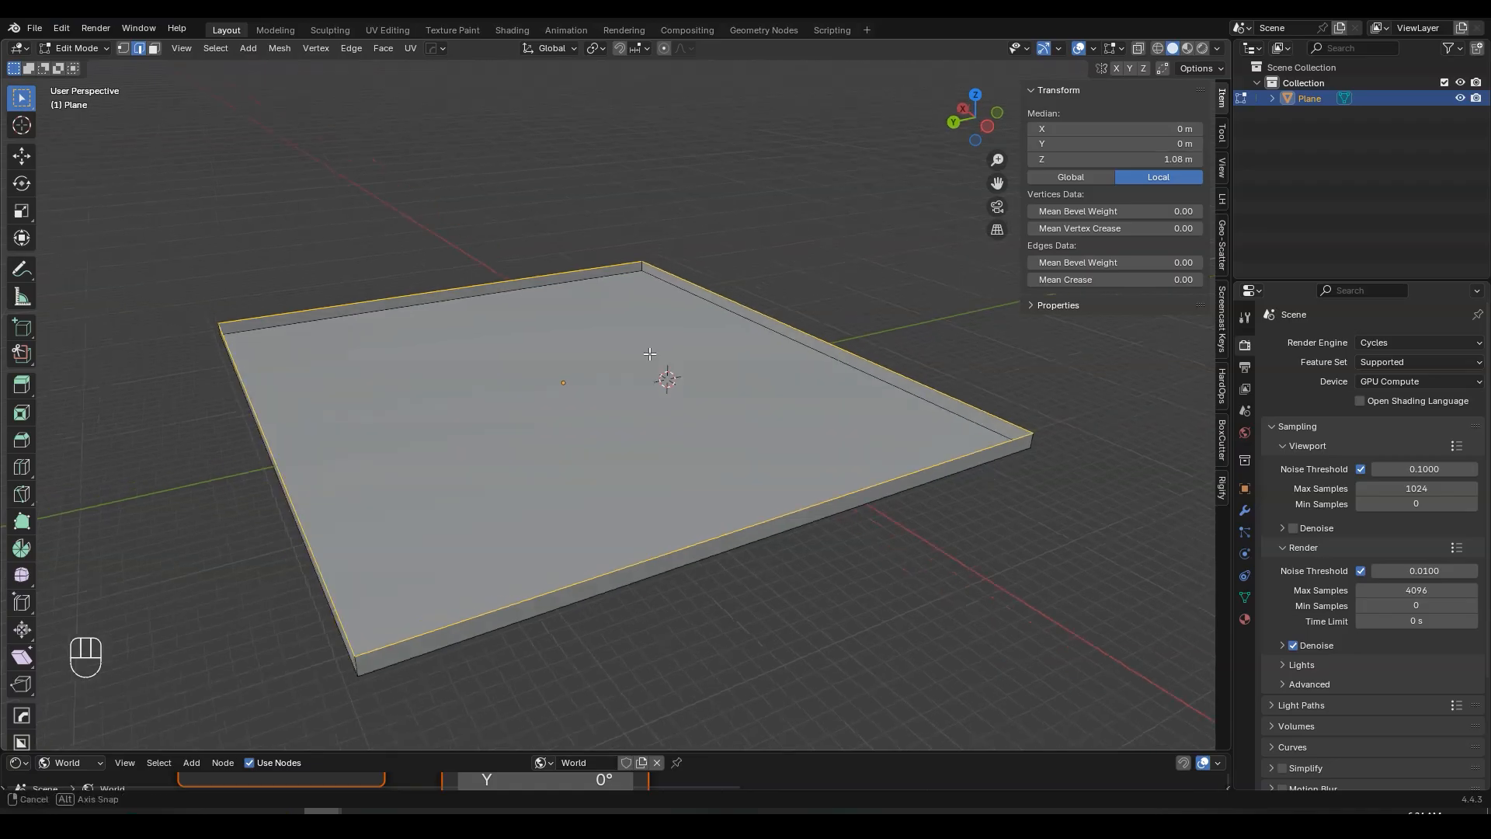
key(e)
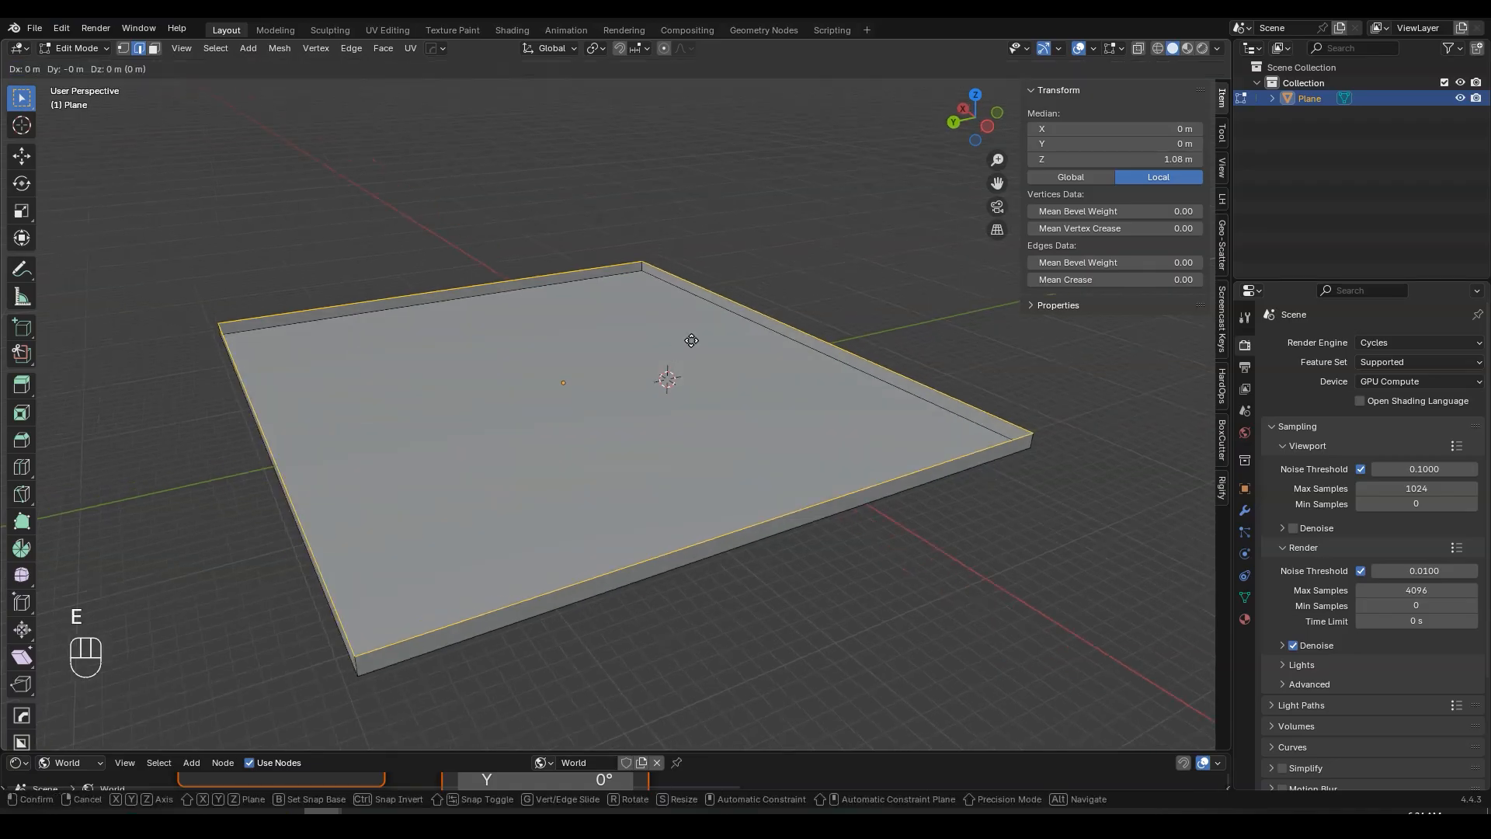
right_click(722, 298)
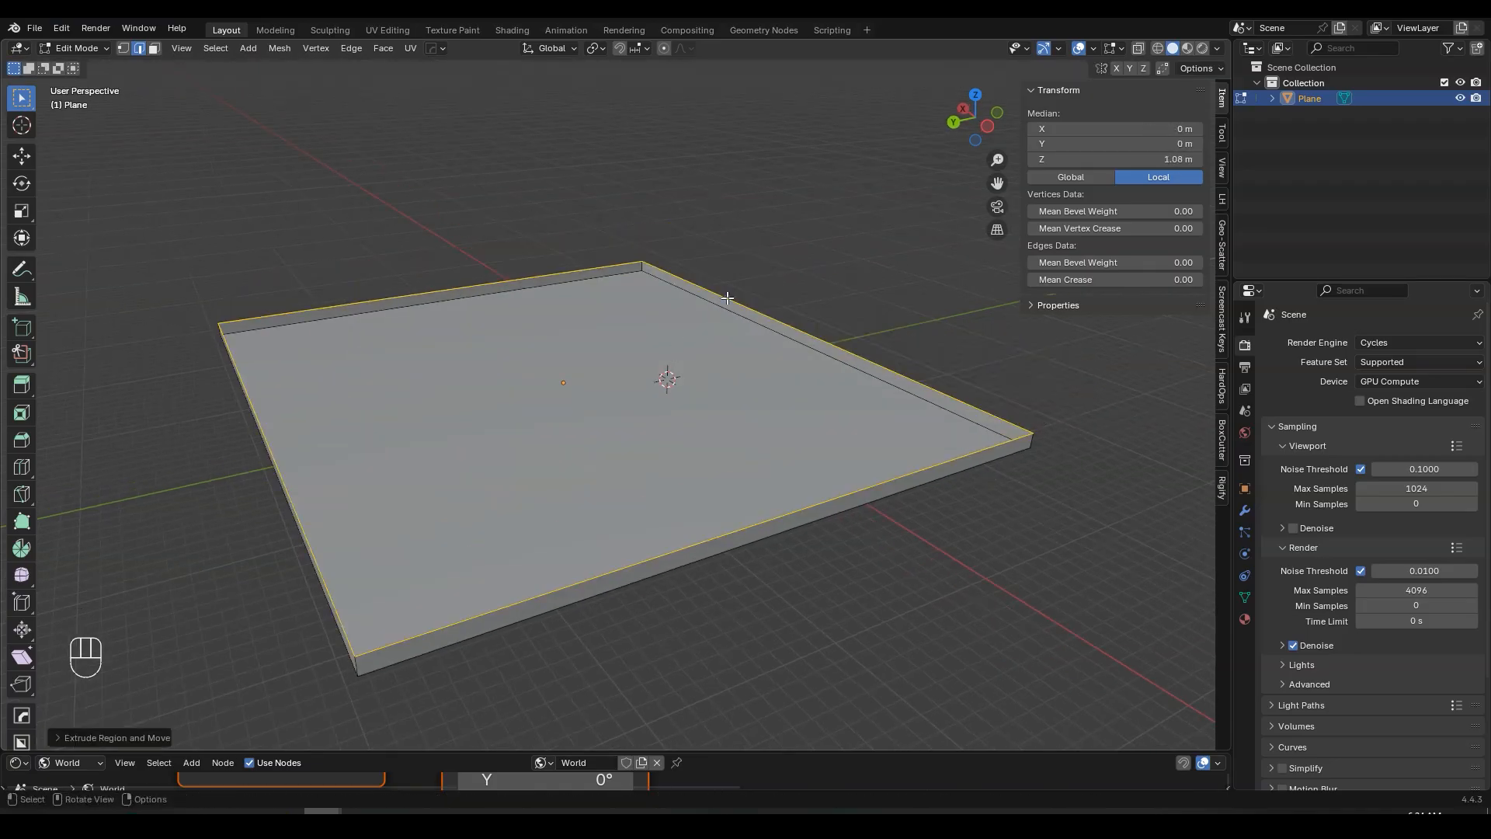
key(s)
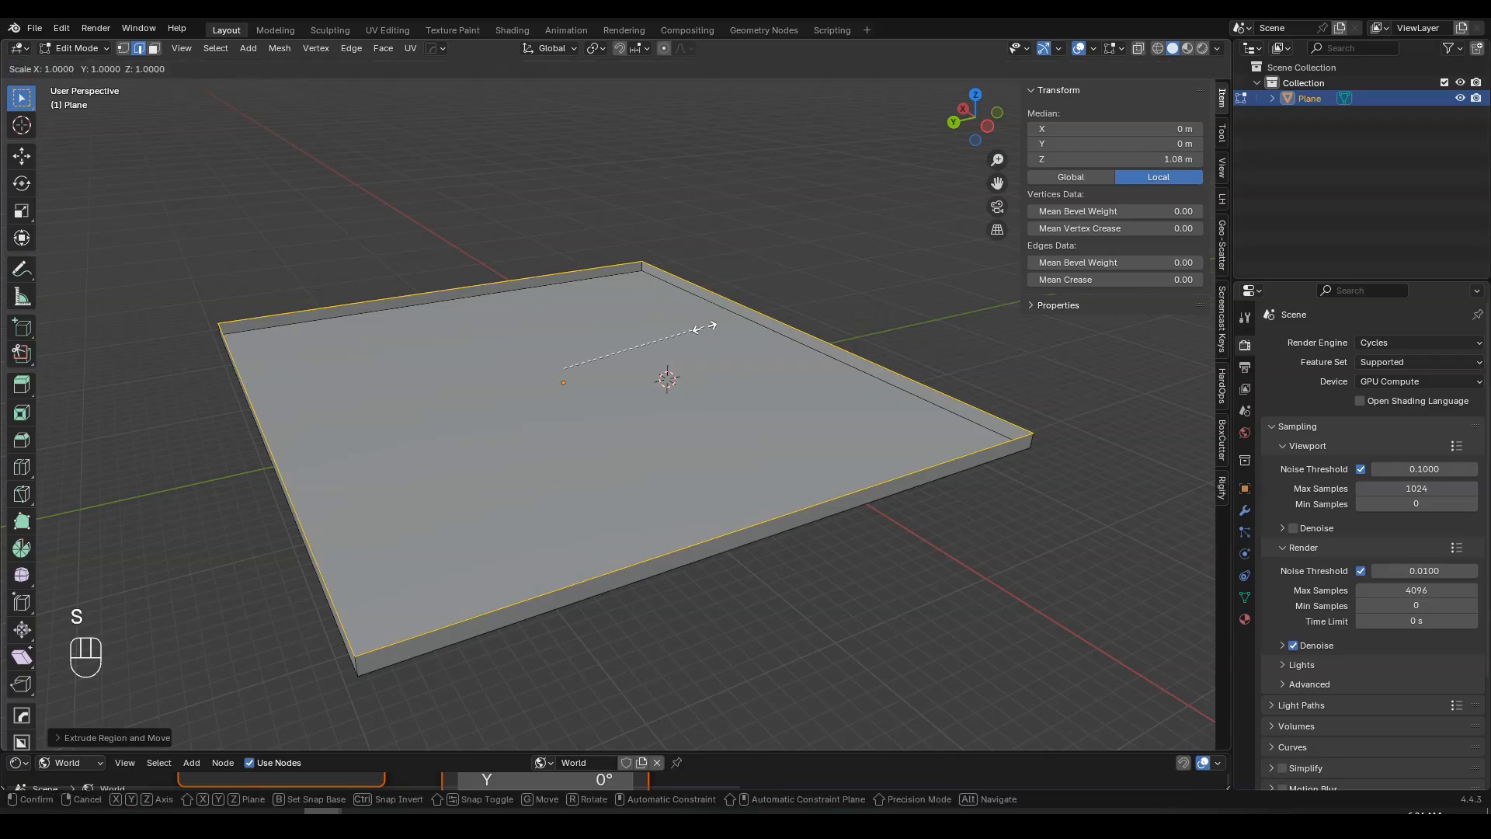
key(shift)
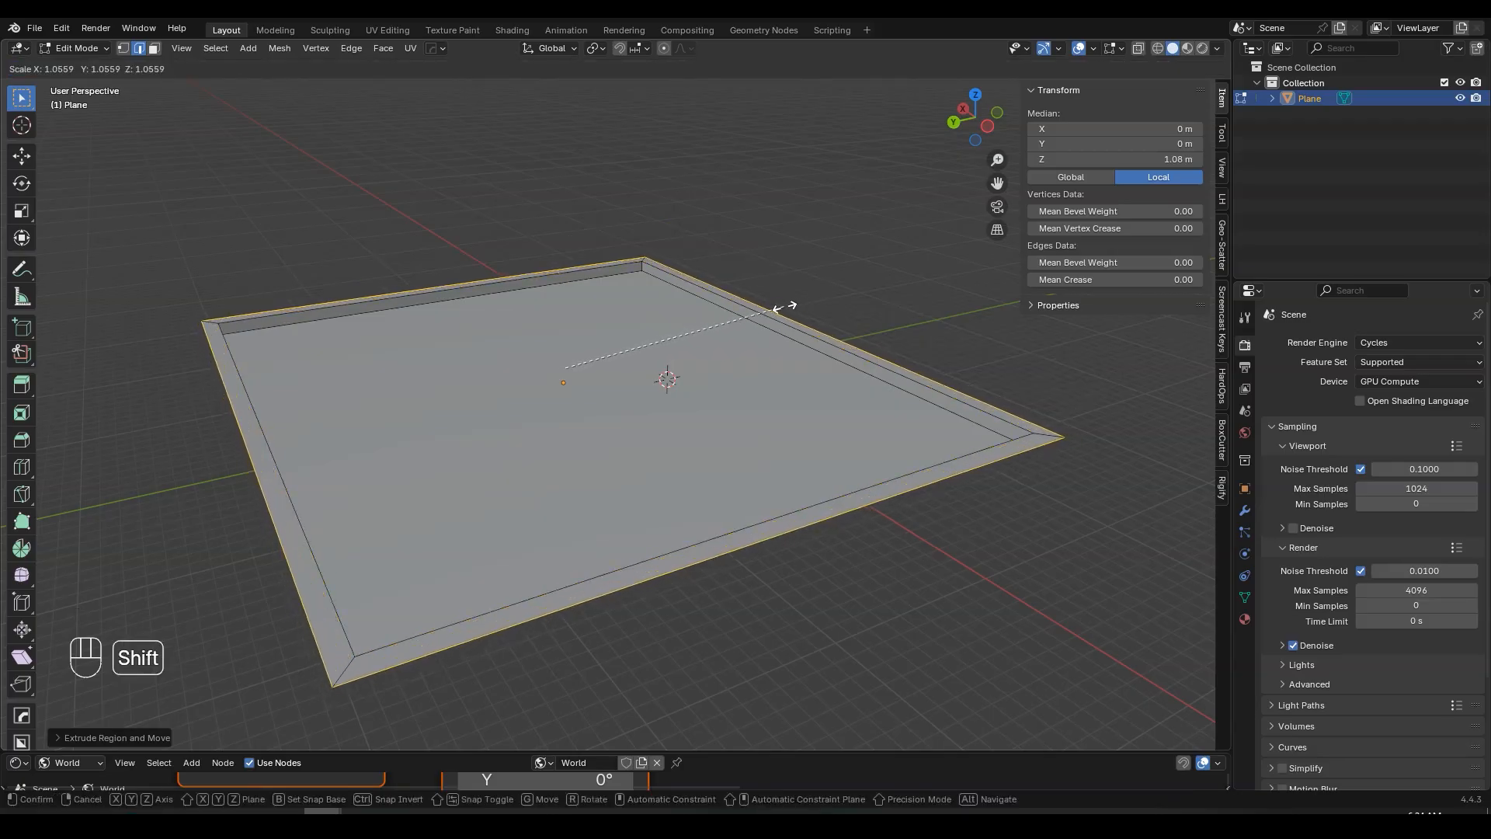
click(691, 327)
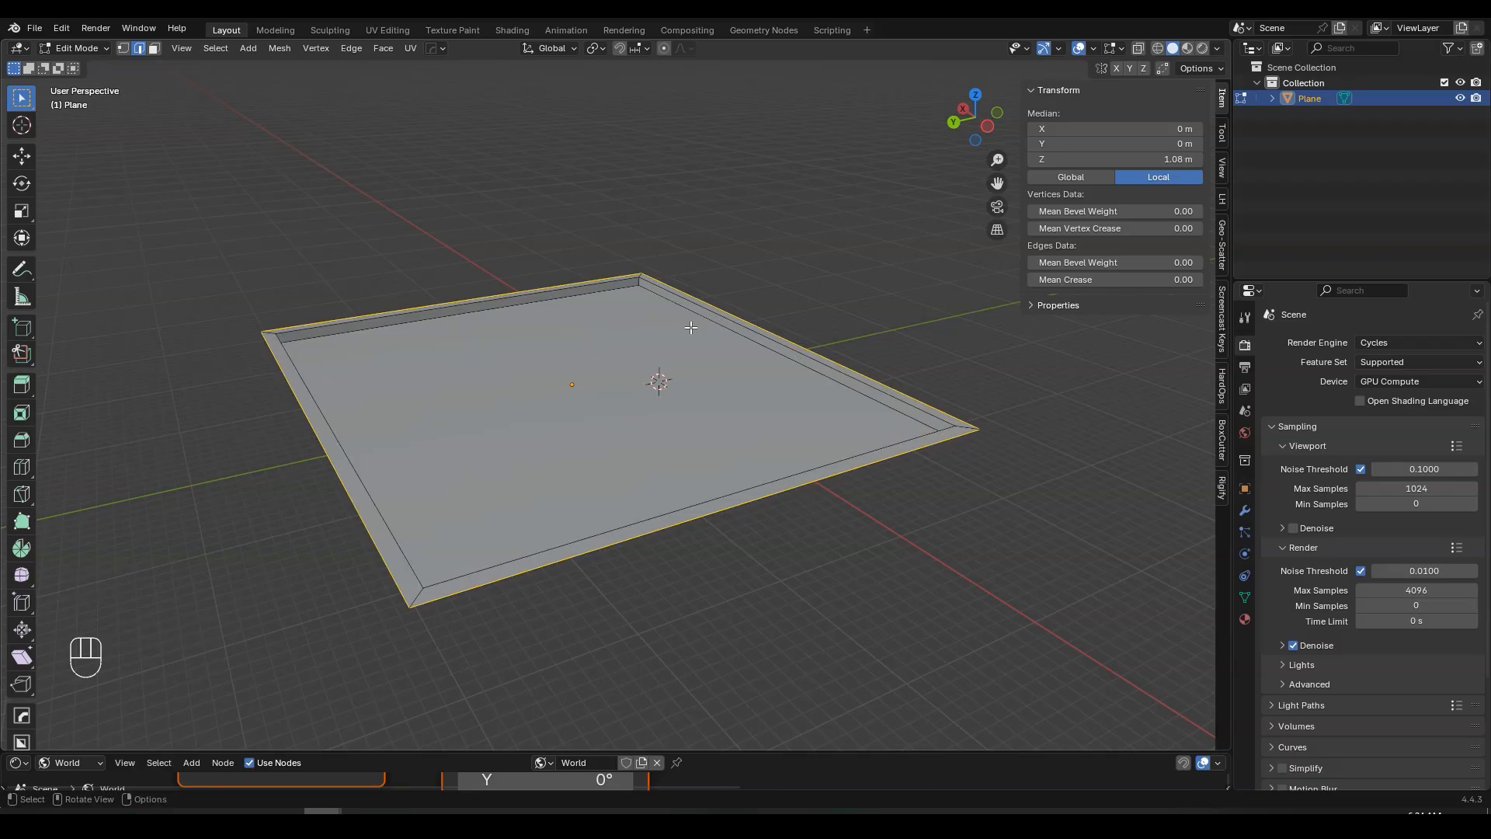
- Extrude the rim's outer edges straight down 1 m along Z to form the outer walls
key(e)
key(z)
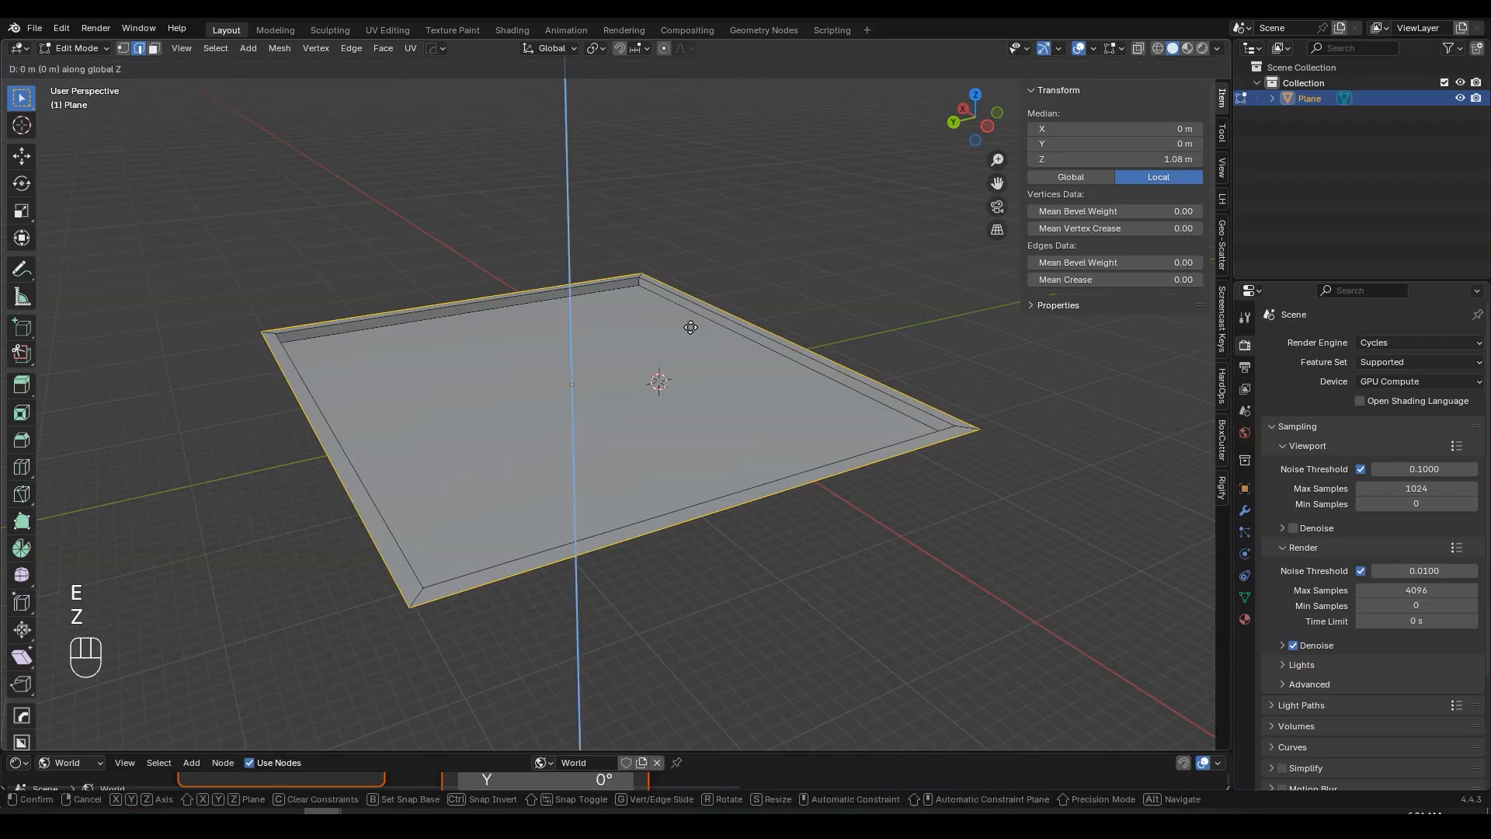
key(ctrl)
click(690, 328)
- Separate the large inner floor face from the surrounding rim into its own object
middle_drag(691, 327, 716, 356)
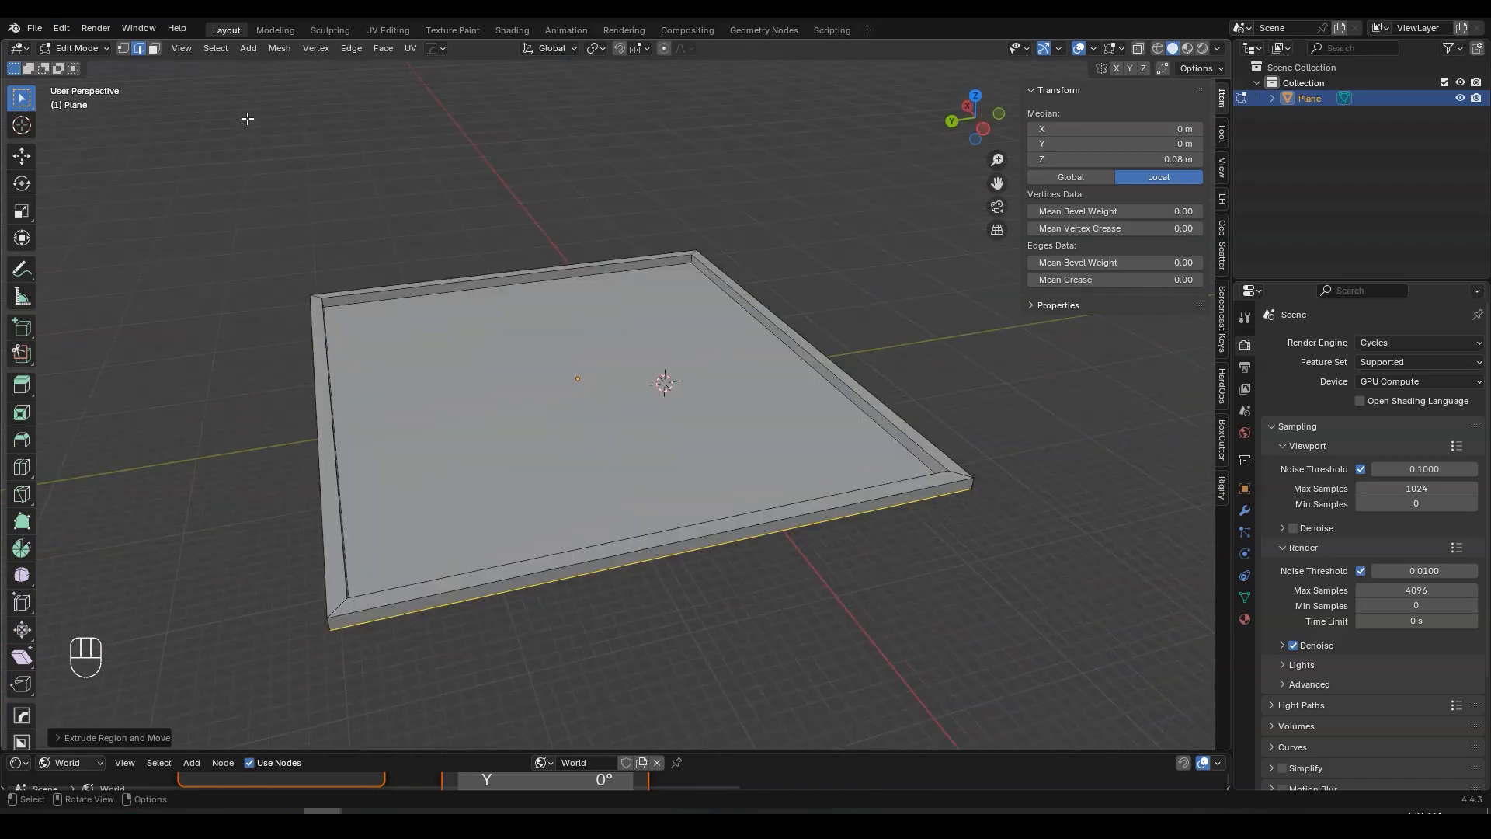
click(154, 49)
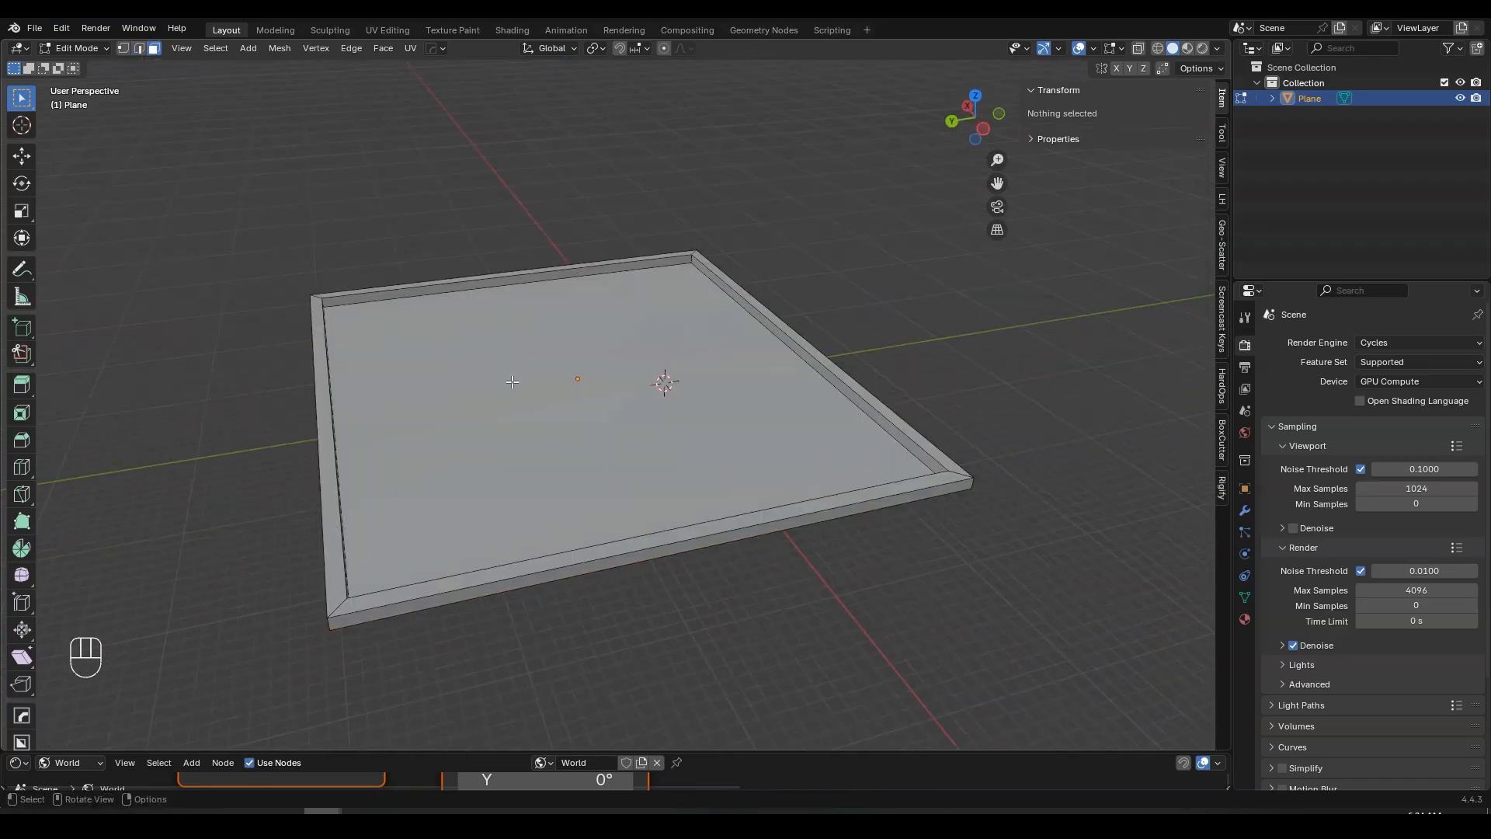
click(532, 371)
middle_drag(532, 370, 530, 376)
key(p)
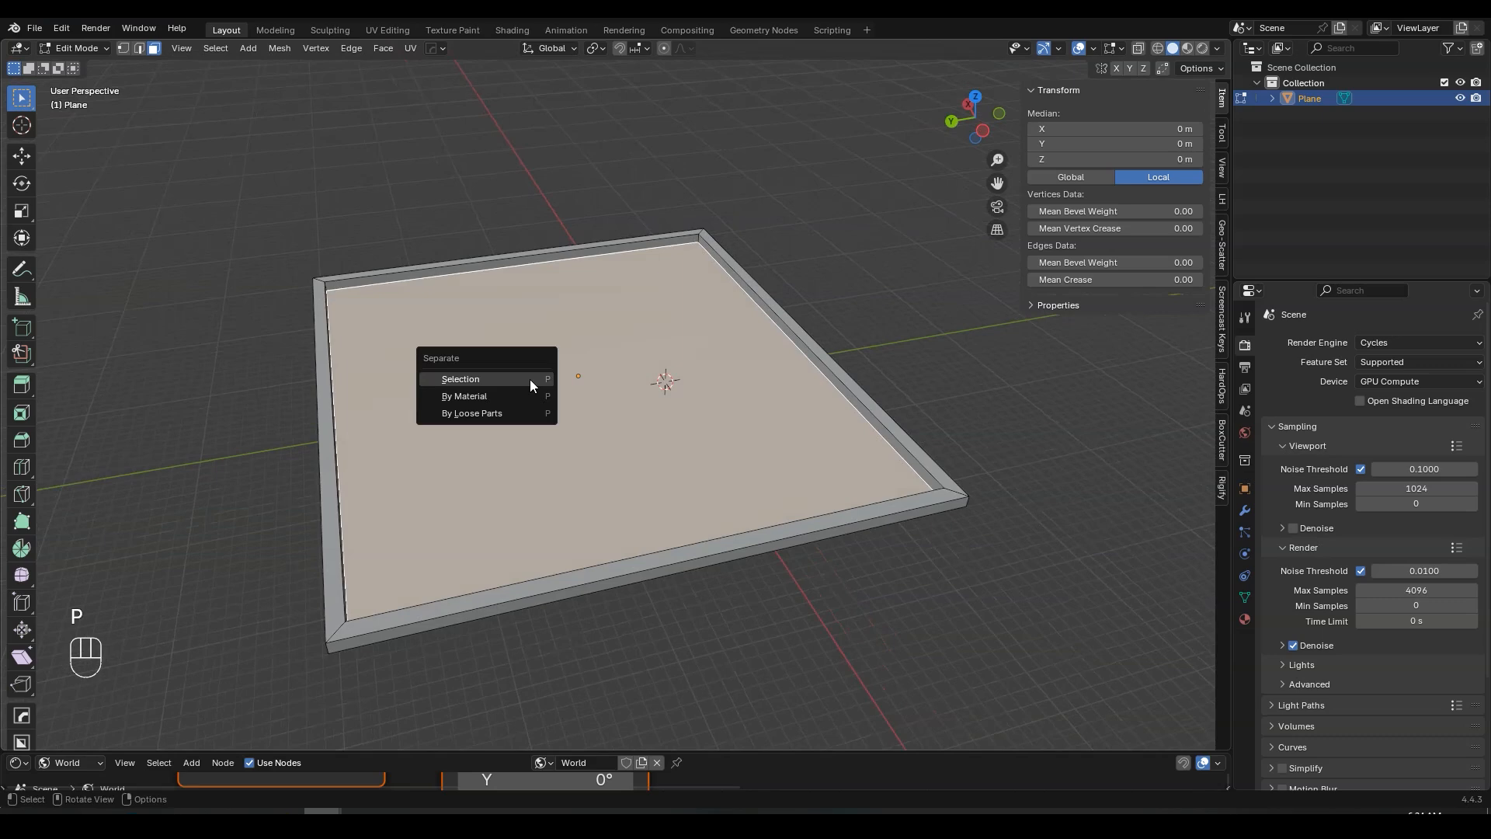
click(519, 379)
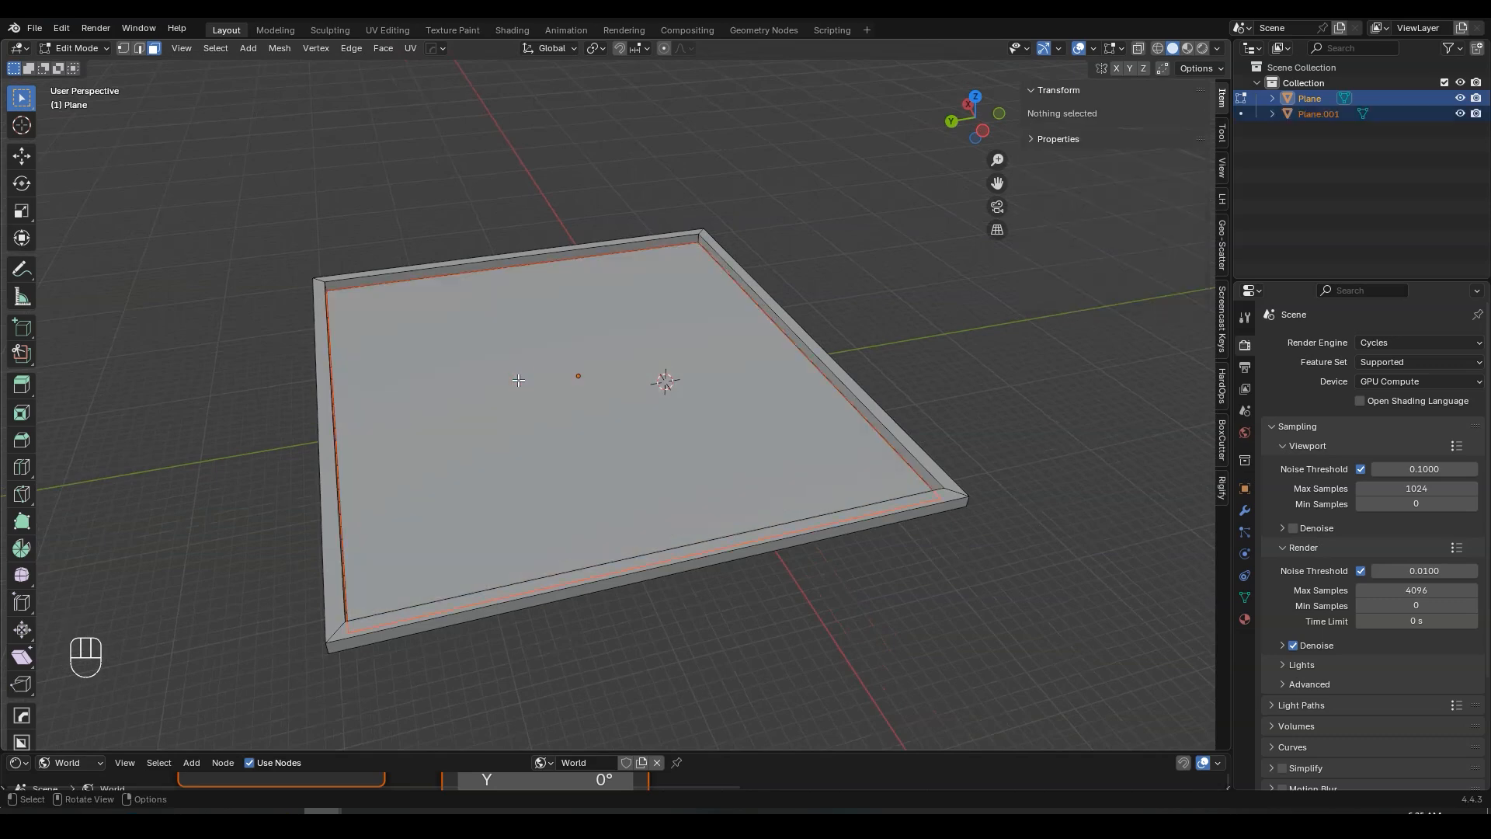
- In Object Mode, rename the separated floor object to Ground Plane
key(Tab)
click(520, 372)
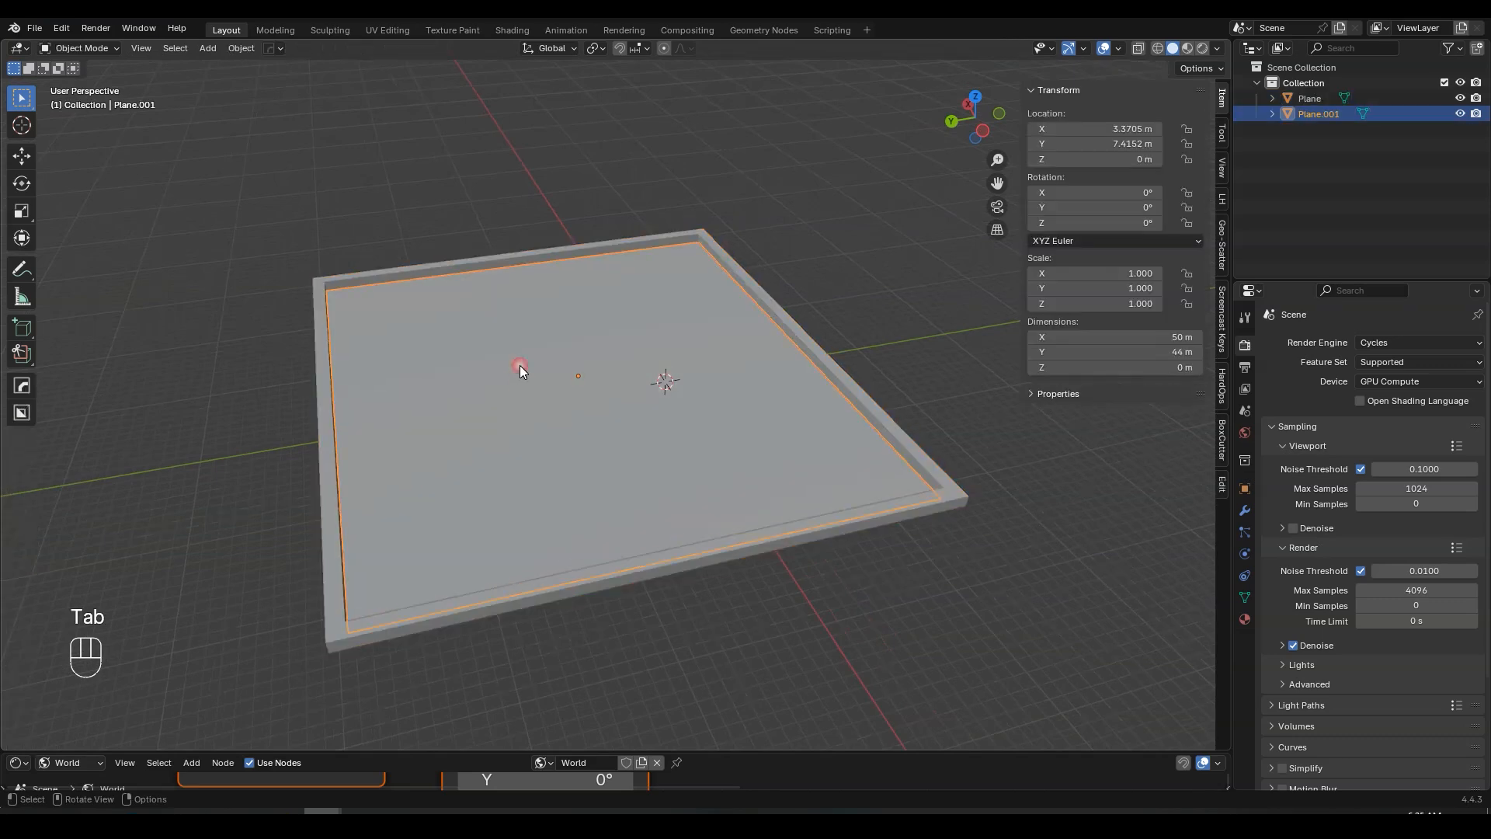
key(F2)
text(G)
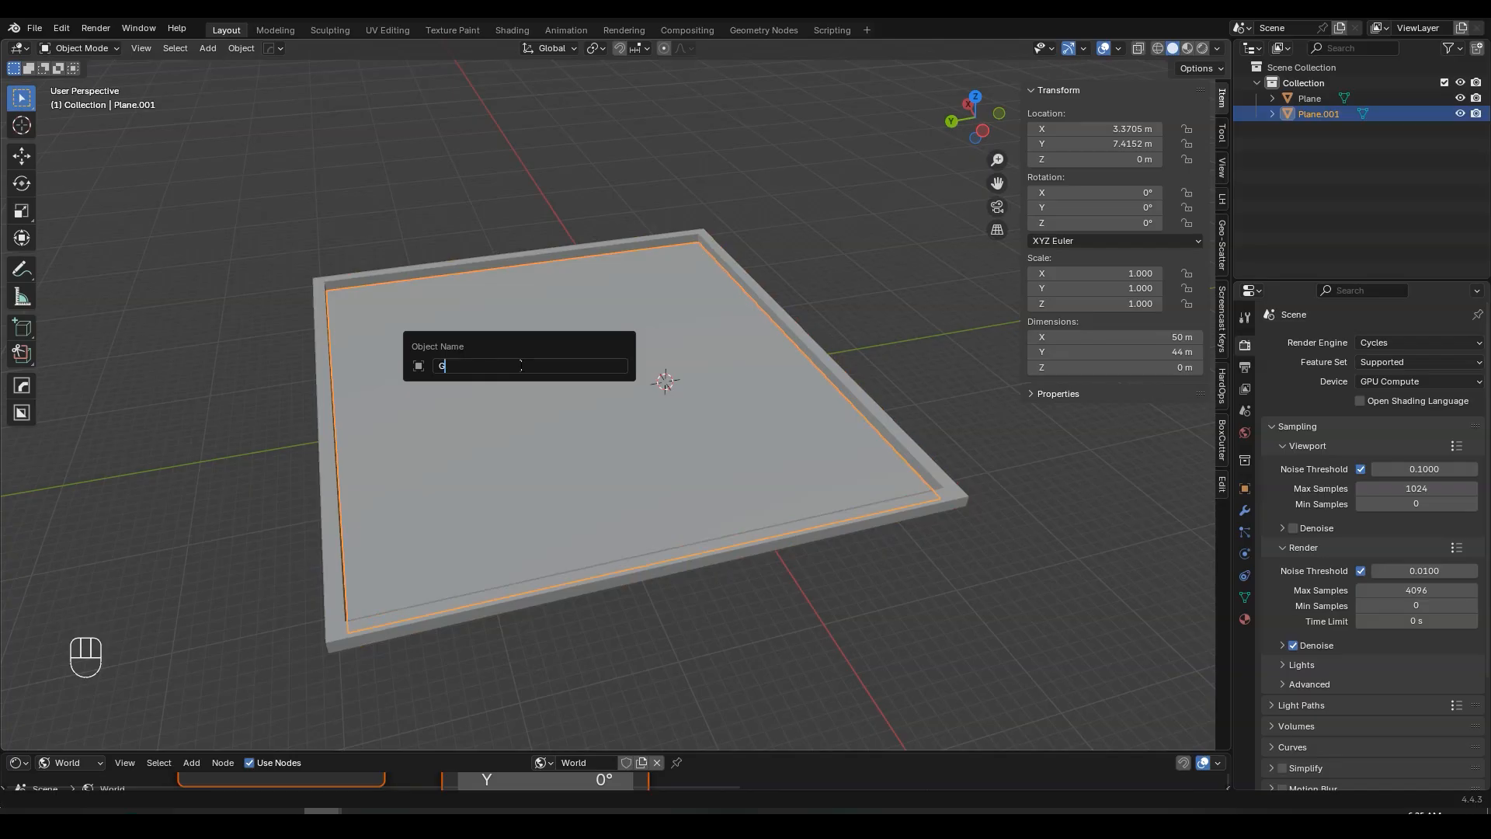
text(round Plane)
key(Return)
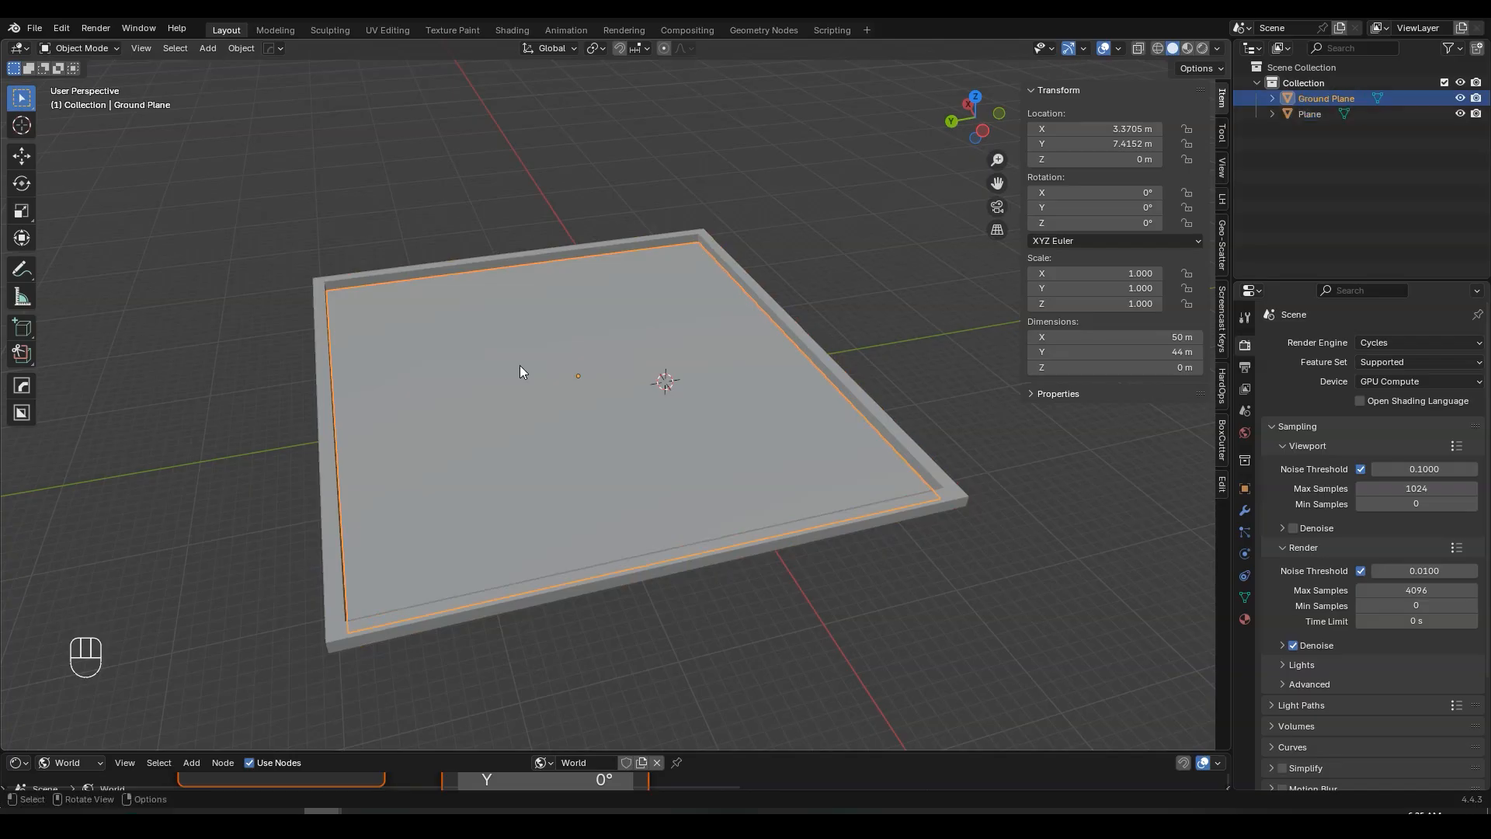
- Rename the surrounding rim object to Barrier
click(320, 413)
key(F2)
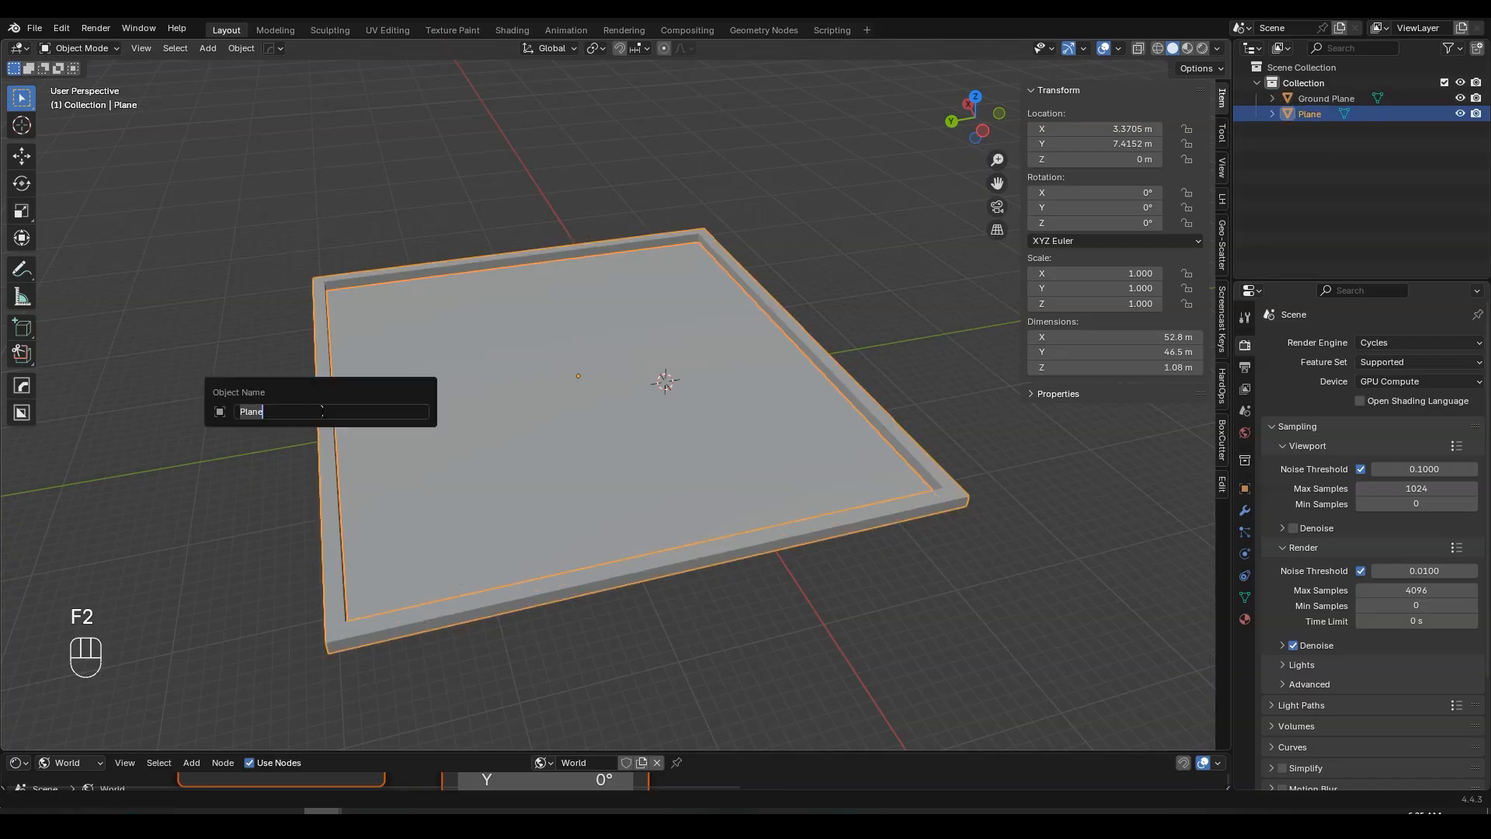
text(Barrier)
key(Return)
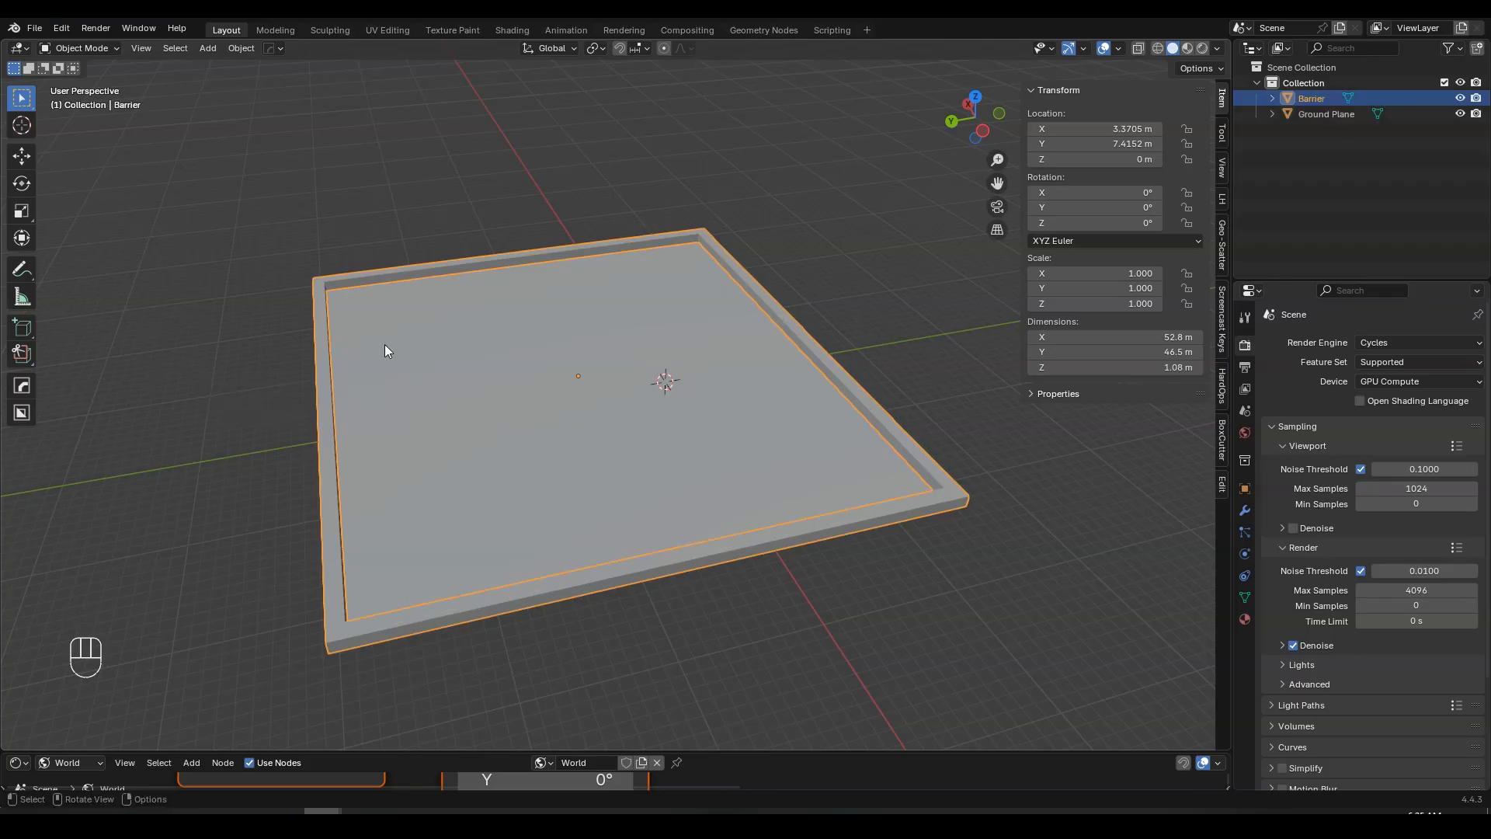
- Add a new plane and set its dimensions to 36.5 m in X and 0.5 m in Y
middle_drag(385, 344, 434, 320)
key(shift+a)
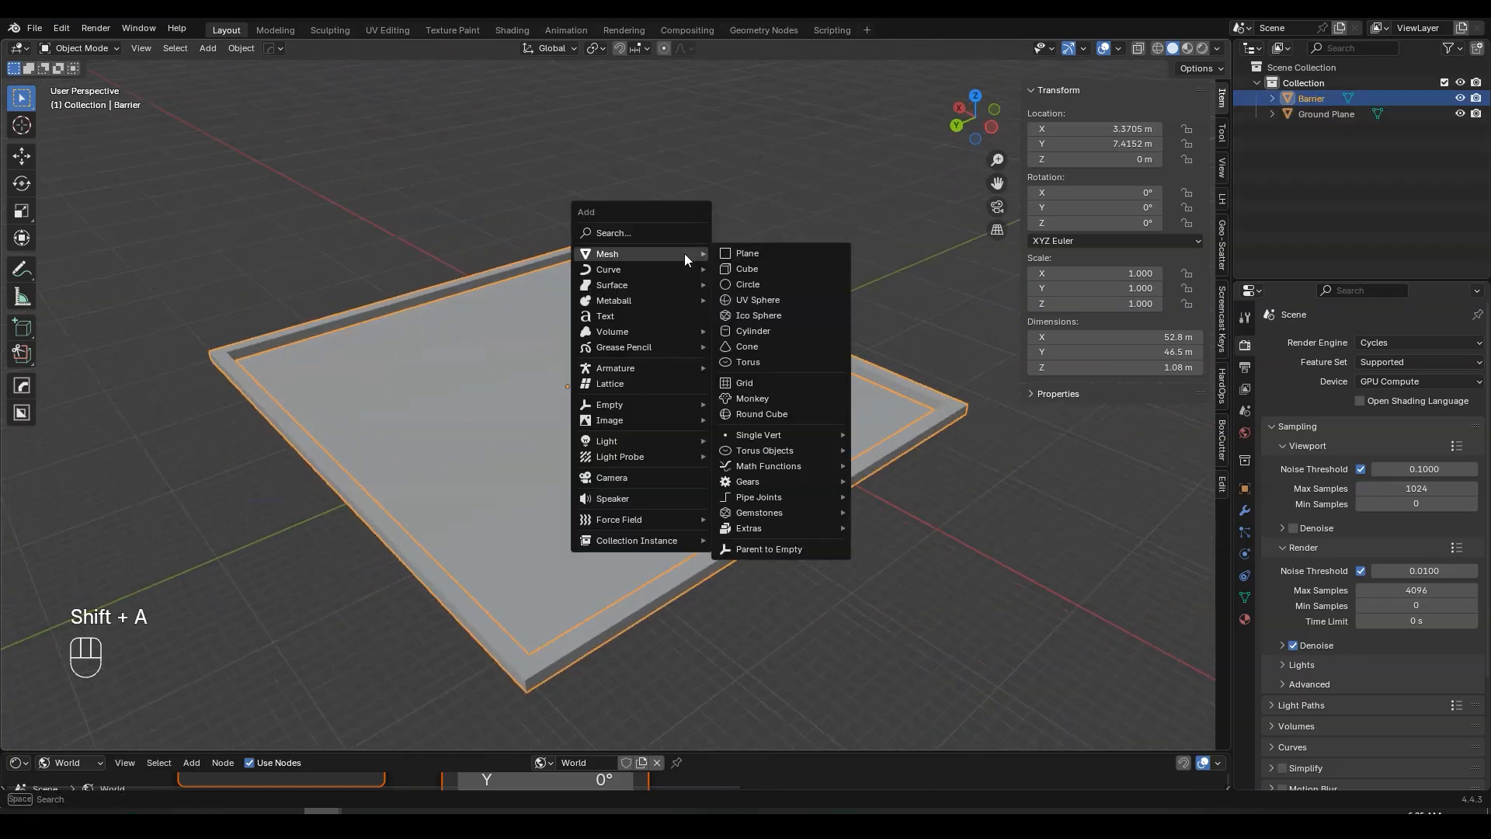
click(728, 253)
scroll(716, 300, up, 3)
middle_drag(729, 303, 605, 311)
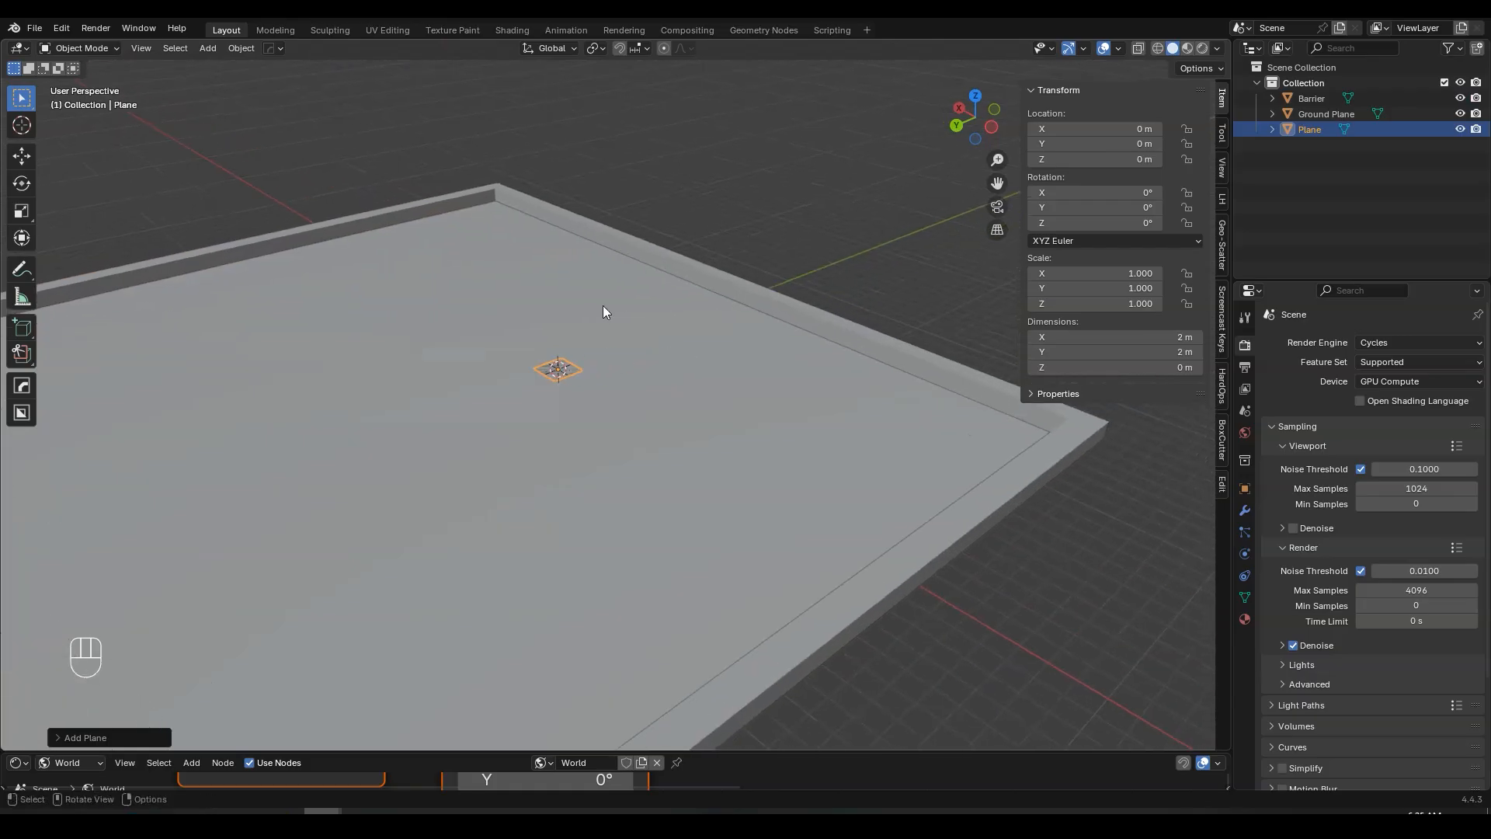
click(1089, 337)
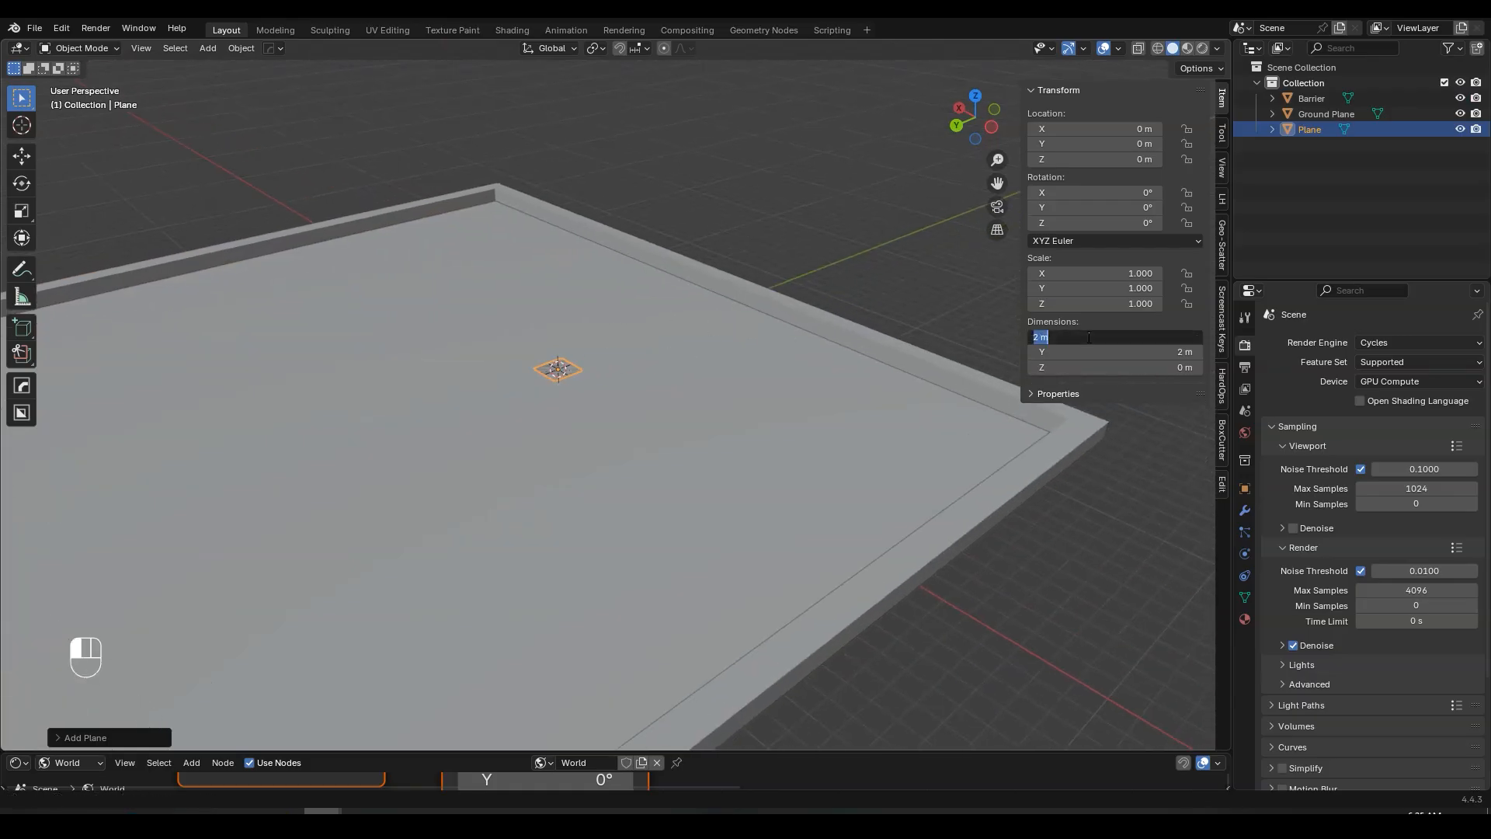
text(36.5)
key(Return)
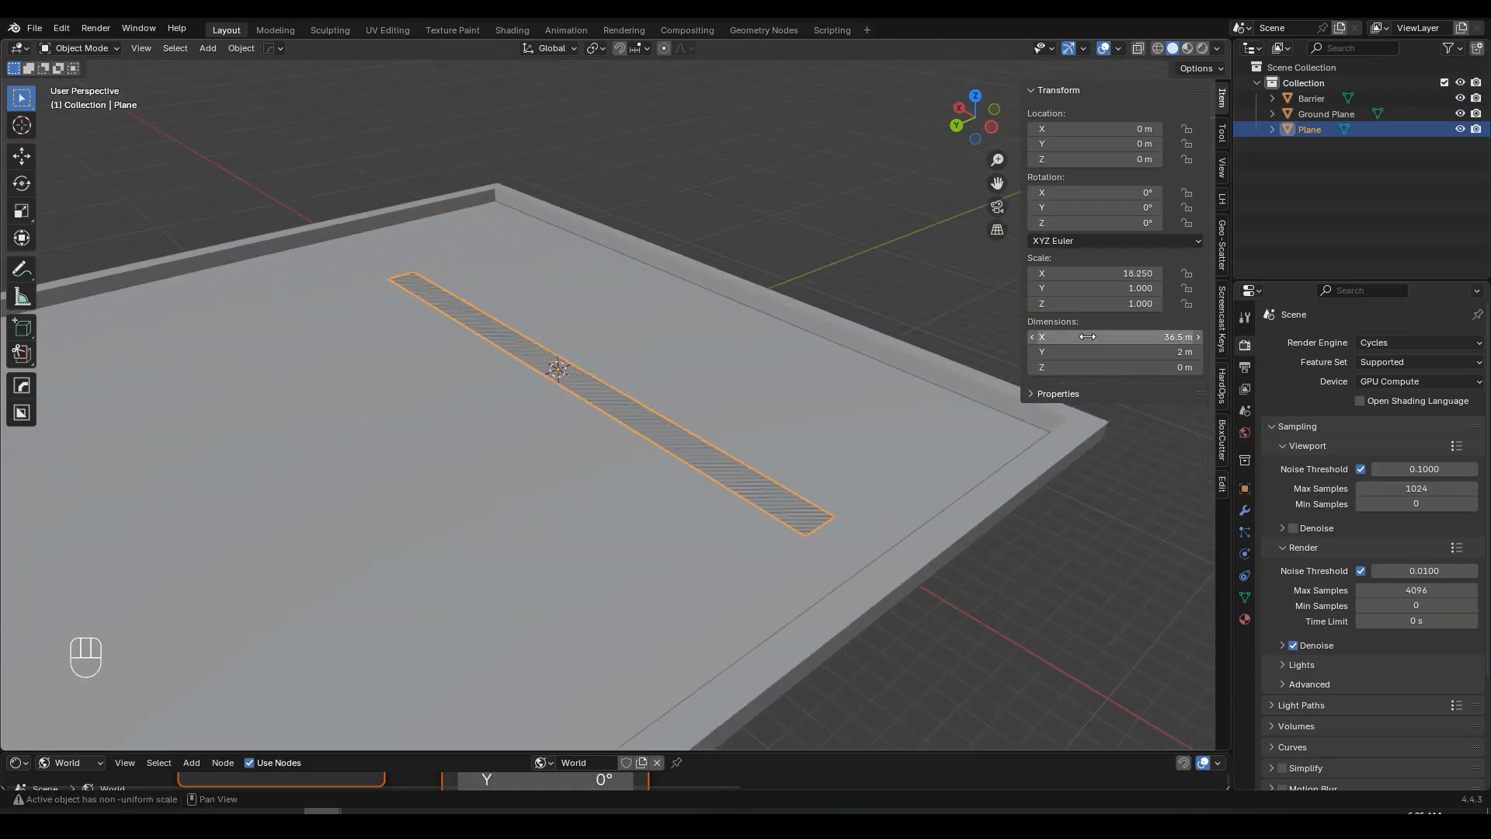
click(1097, 352)
text(0.5)
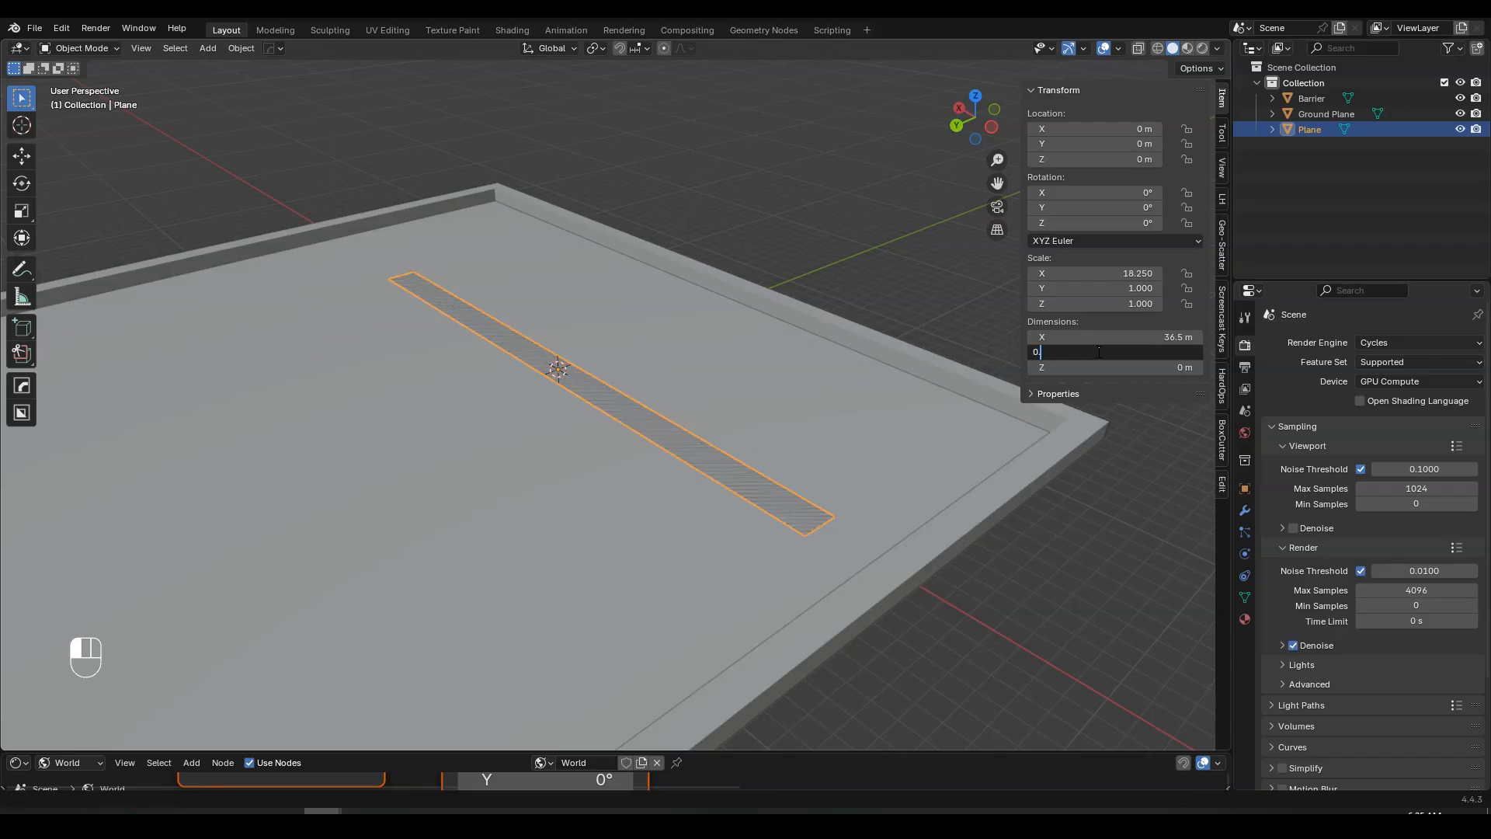
key(Return)
- Move the thin strip along X and Y to a location of about X 4.19 m, Y 3.68 m
middle_drag(785, 388, 696, 407)
key(g)
key(x)
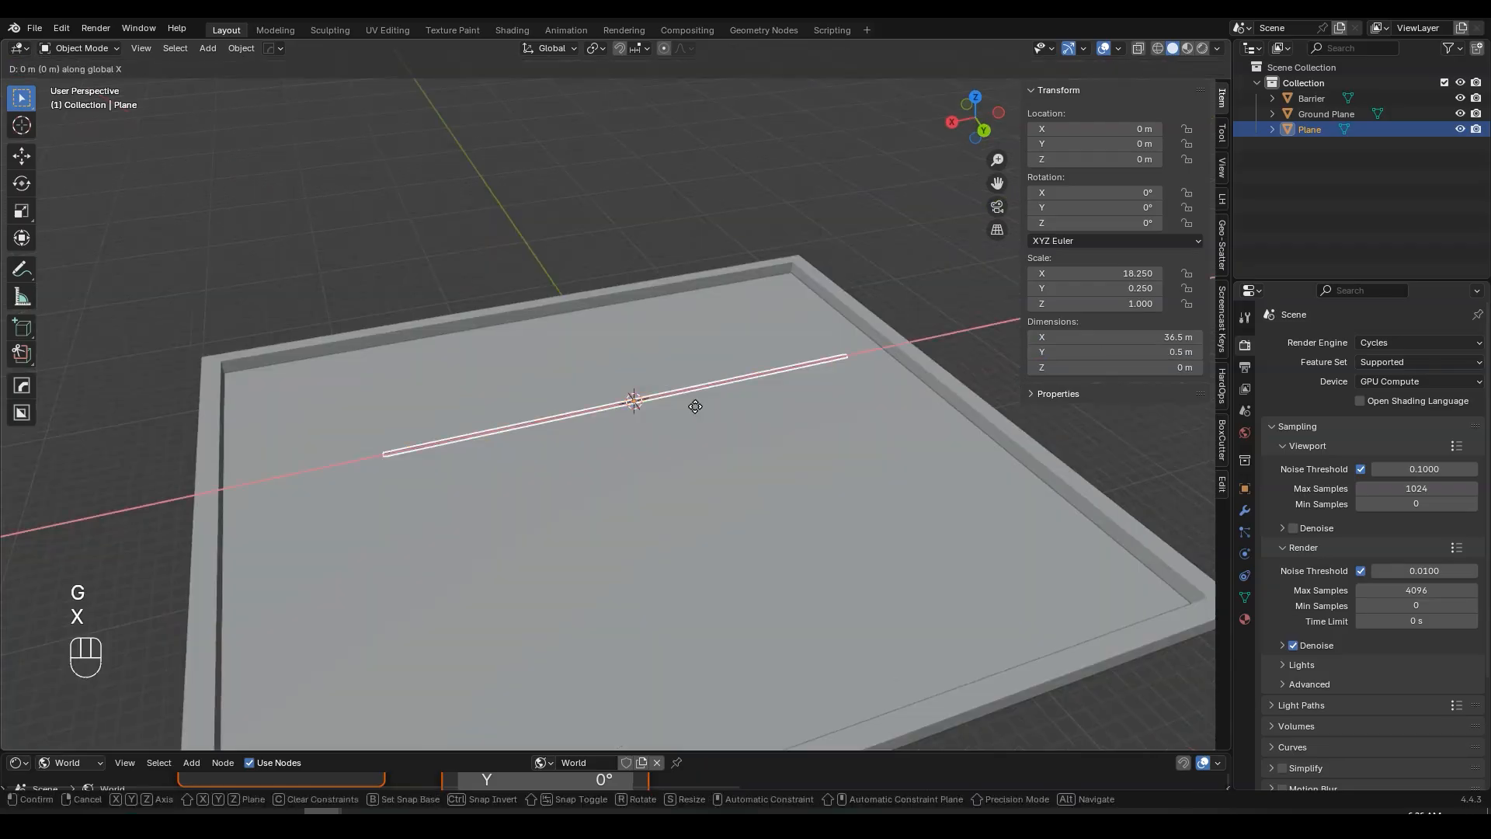
click(625, 417)
middle_drag(556, 433, 664, 418)
key(g)
key(y)
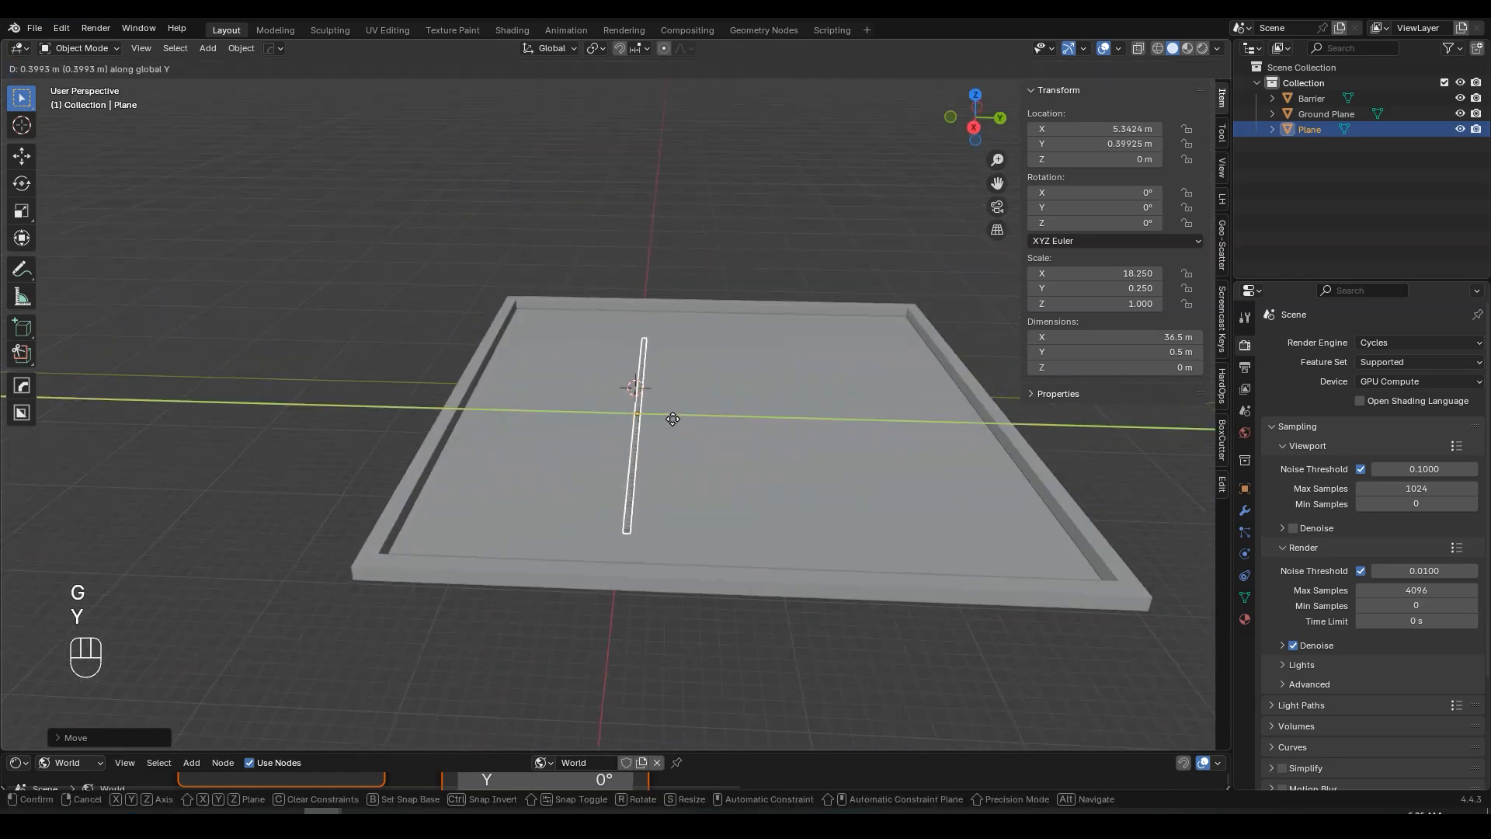
click(712, 414)
middle_drag(713, 414, 661, 314)
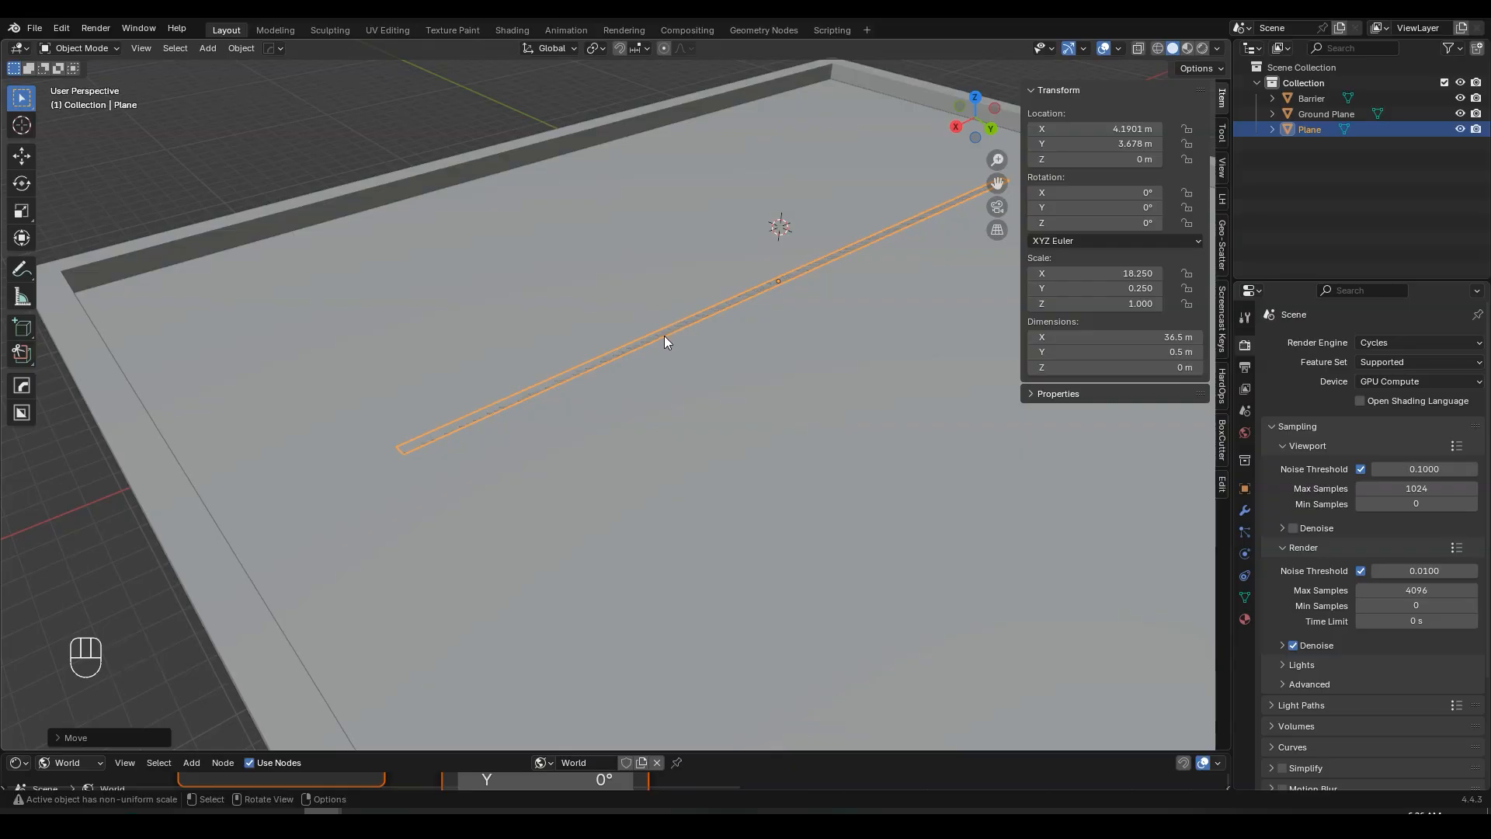
- Isolate the strip in local view and, in Edit Mode, add a crosswise loop cut at about -0.18 m local X
key(KP_Divide)
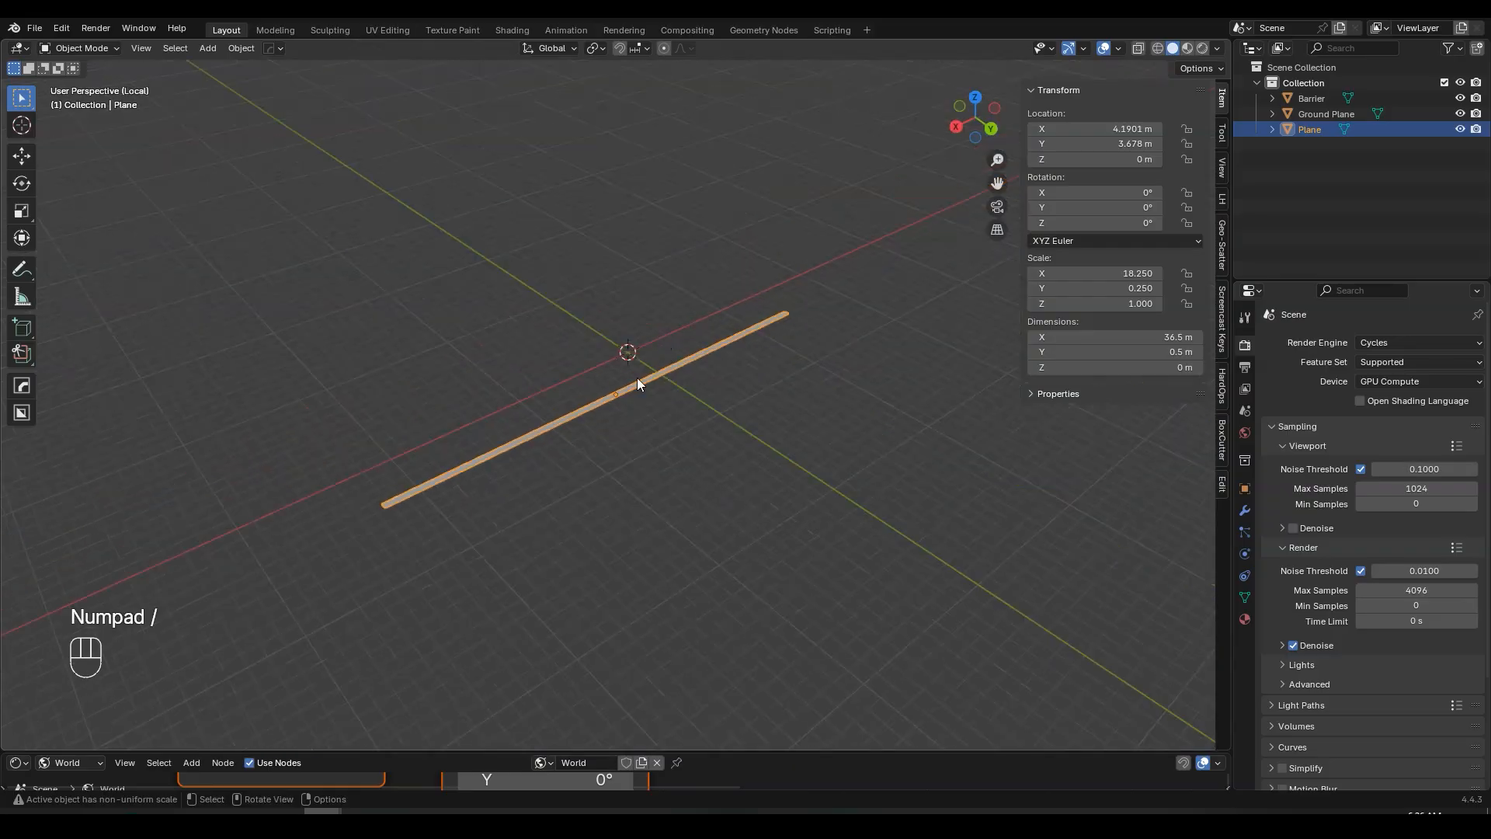
middle_drag(636, 384, 581, 381)
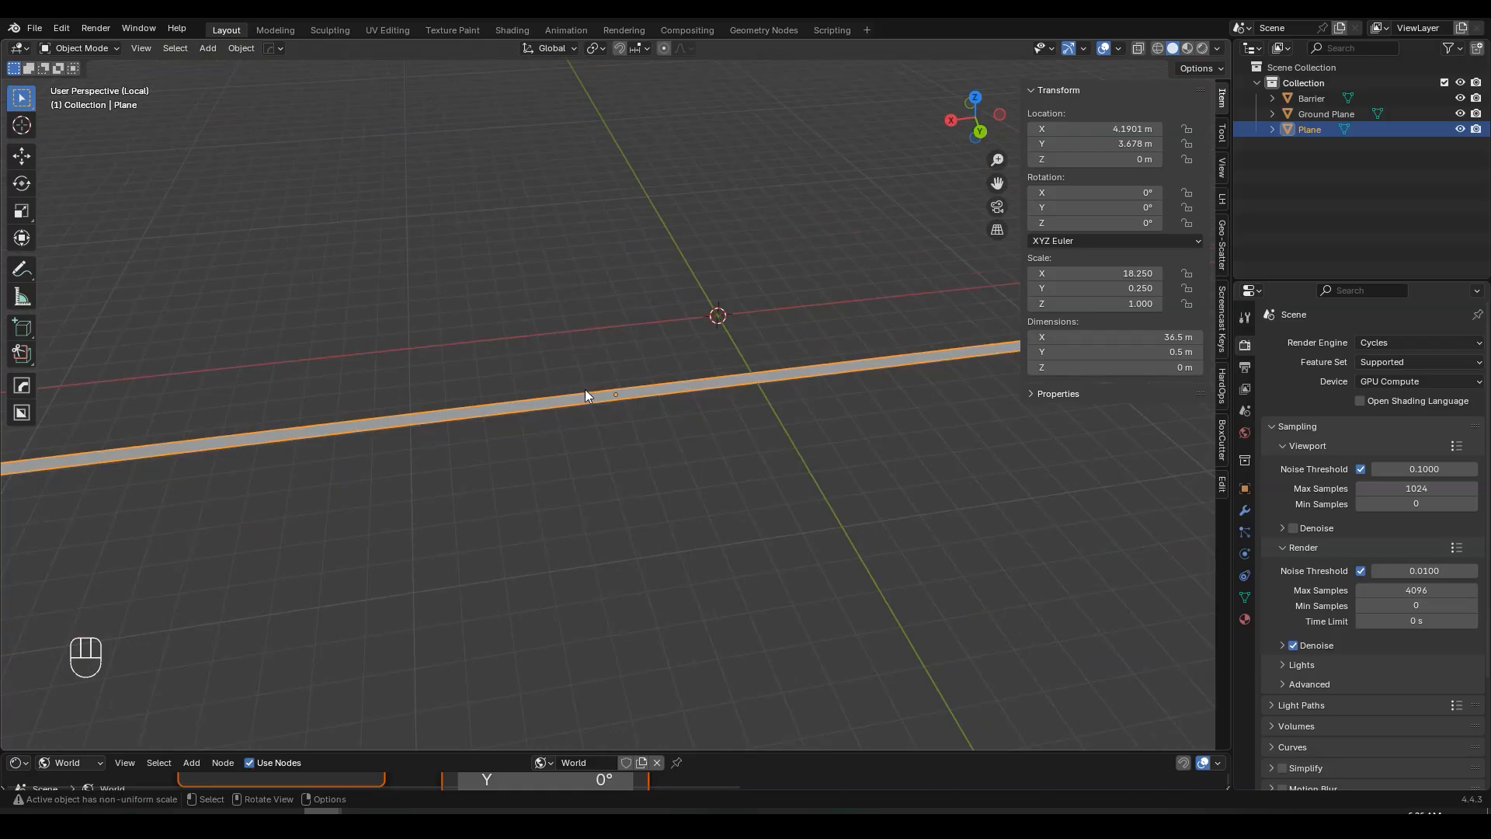
key(Tab)
key(alt+a)
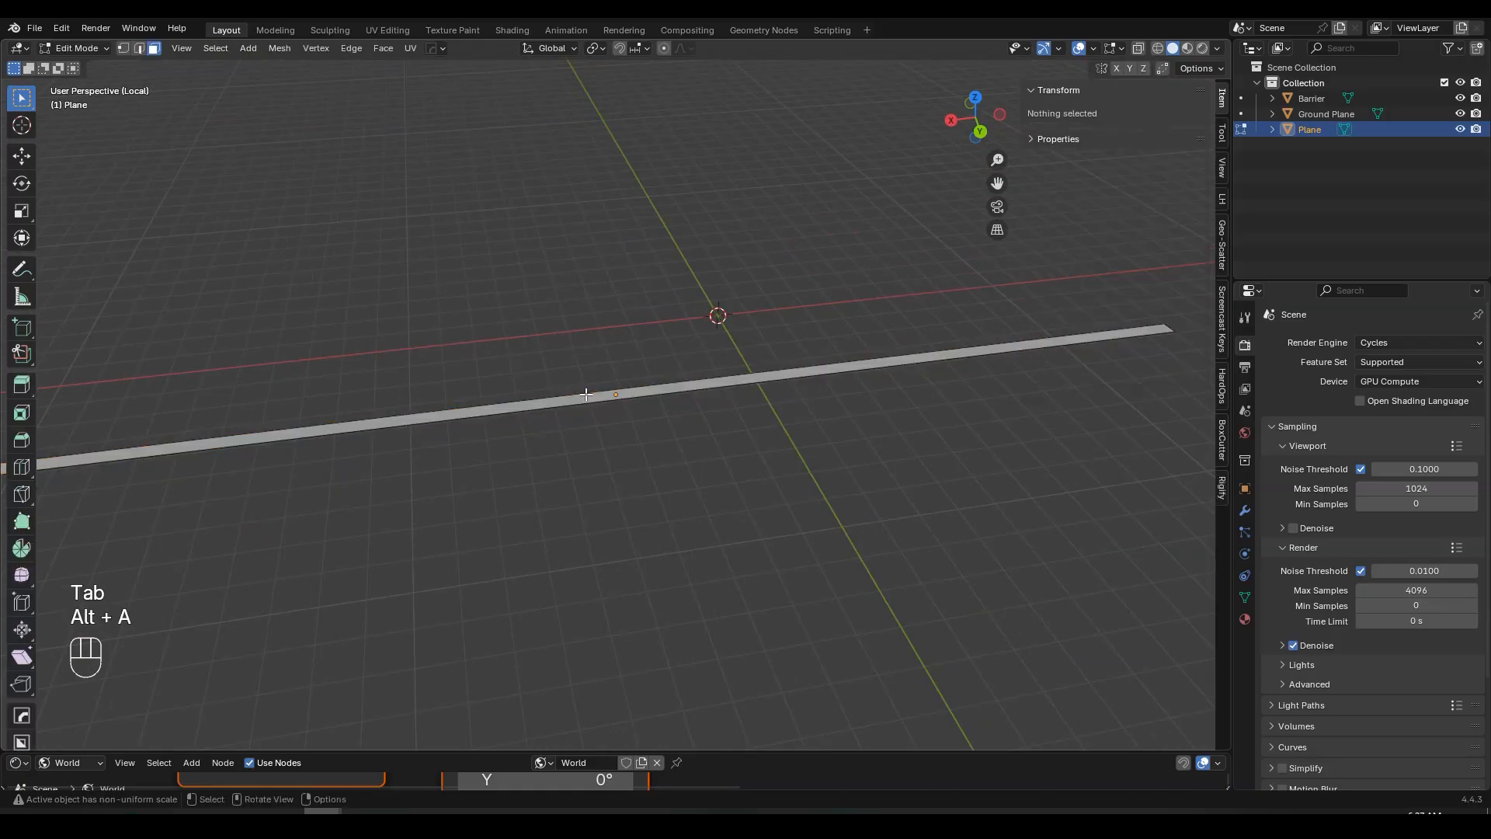
scroll(586, 394, up, 4)
key(ctrl+r)
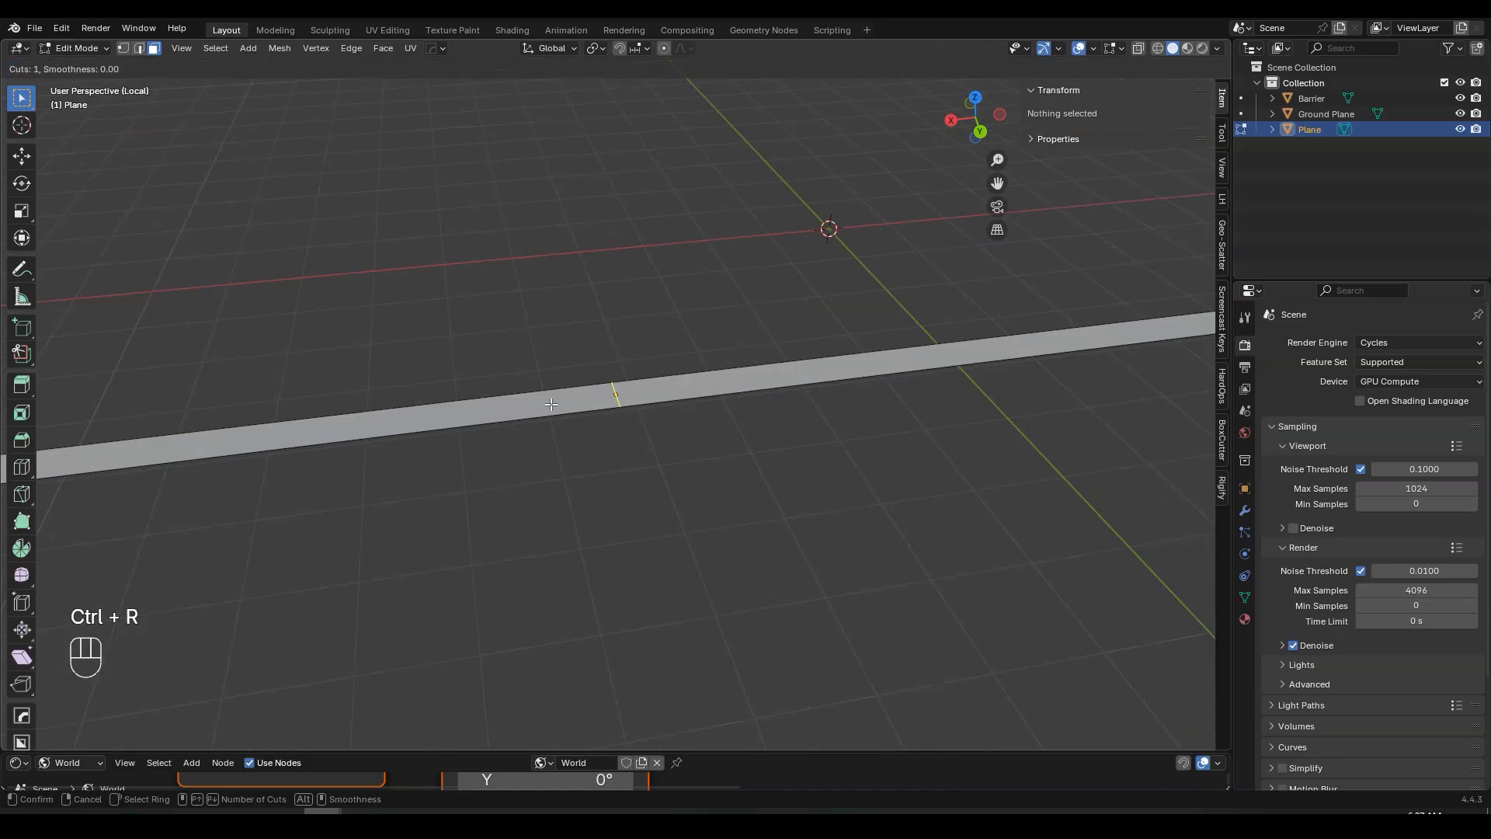
click(551, 404)
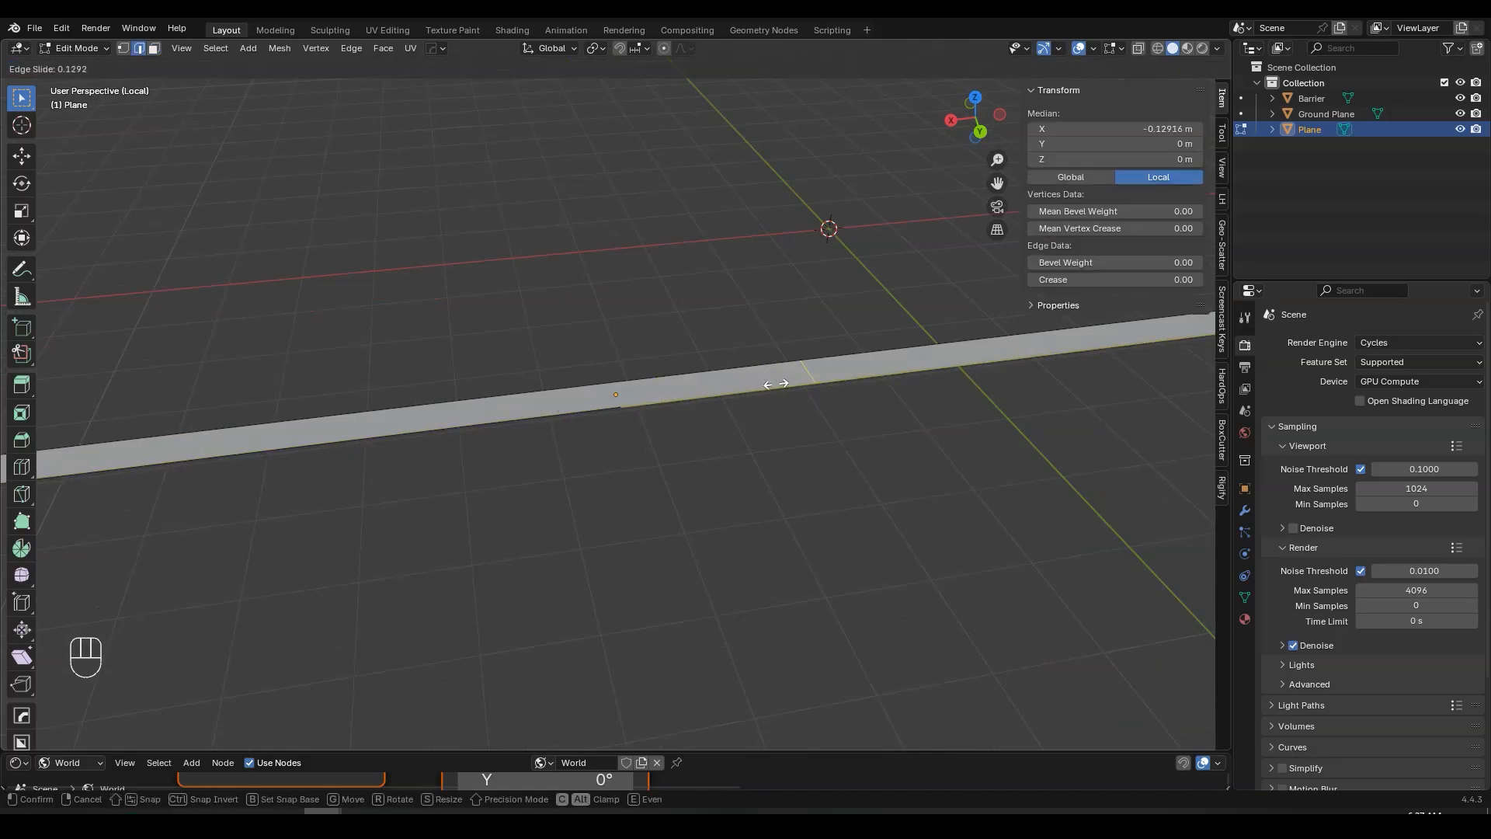
click(868, 363)
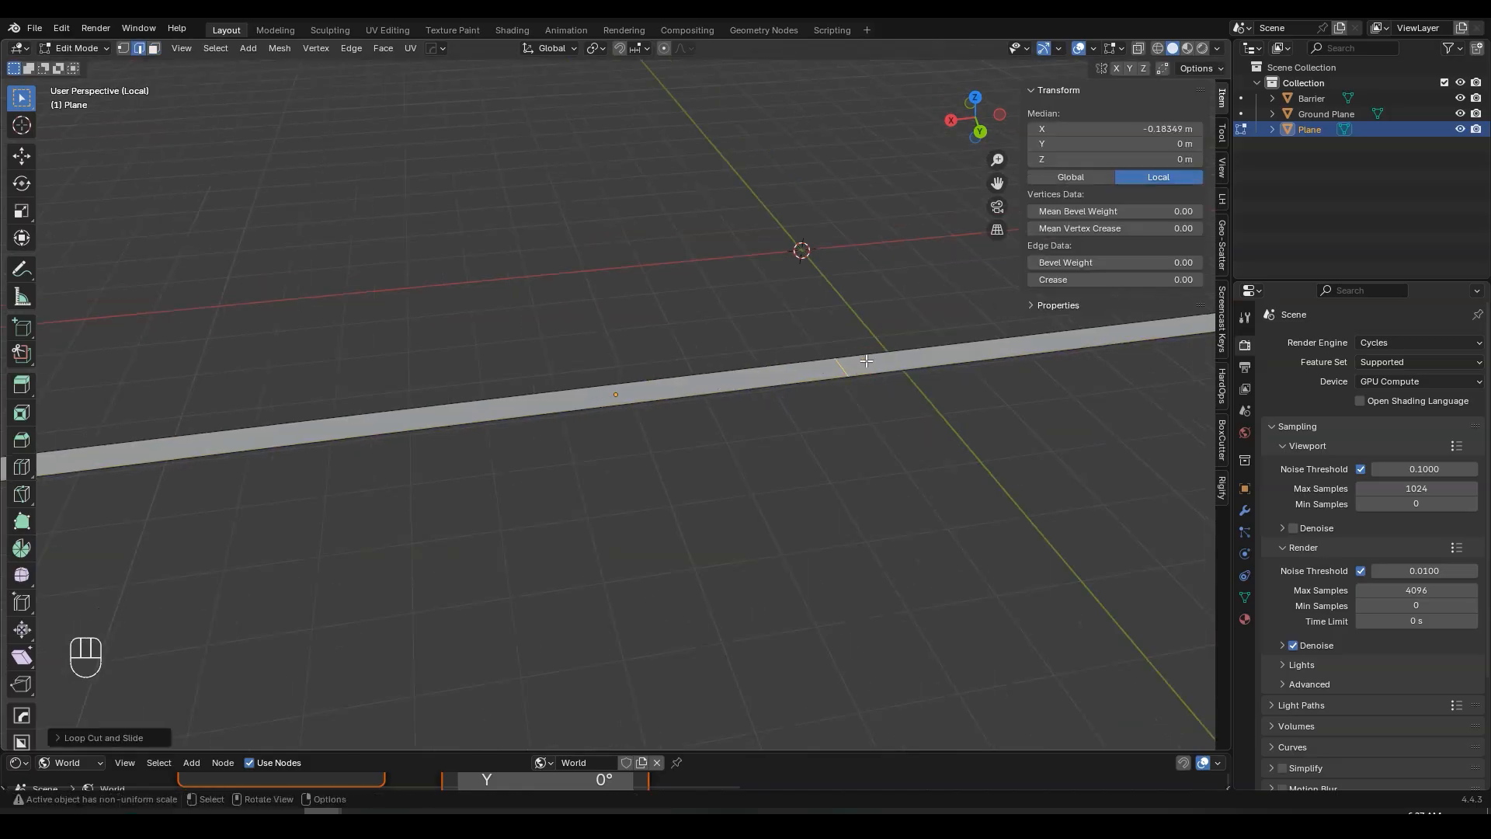
middle_drag(868, 363, 775, 370)
click(796, 353)
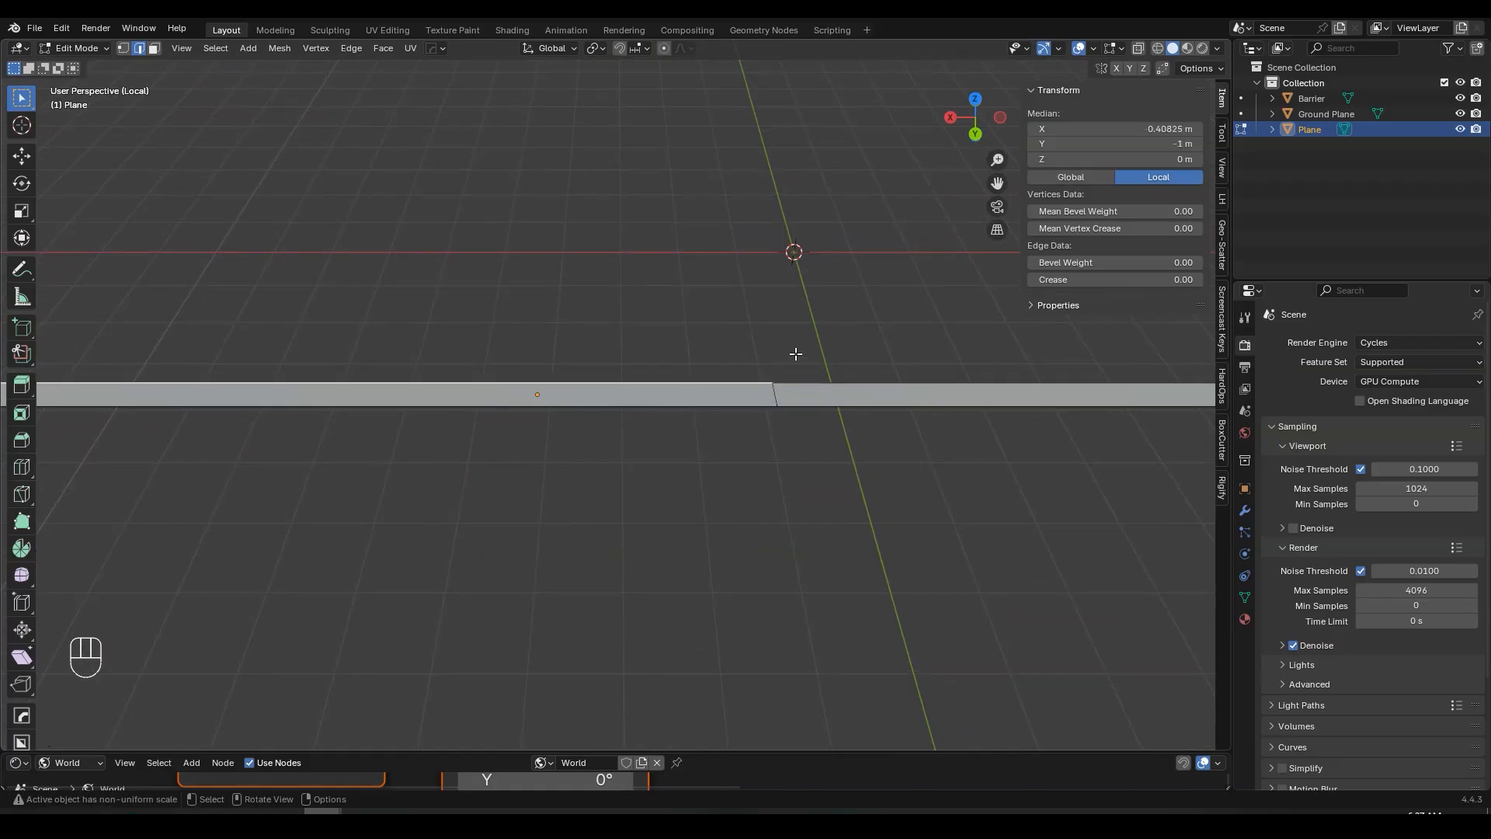
click(777, 394)
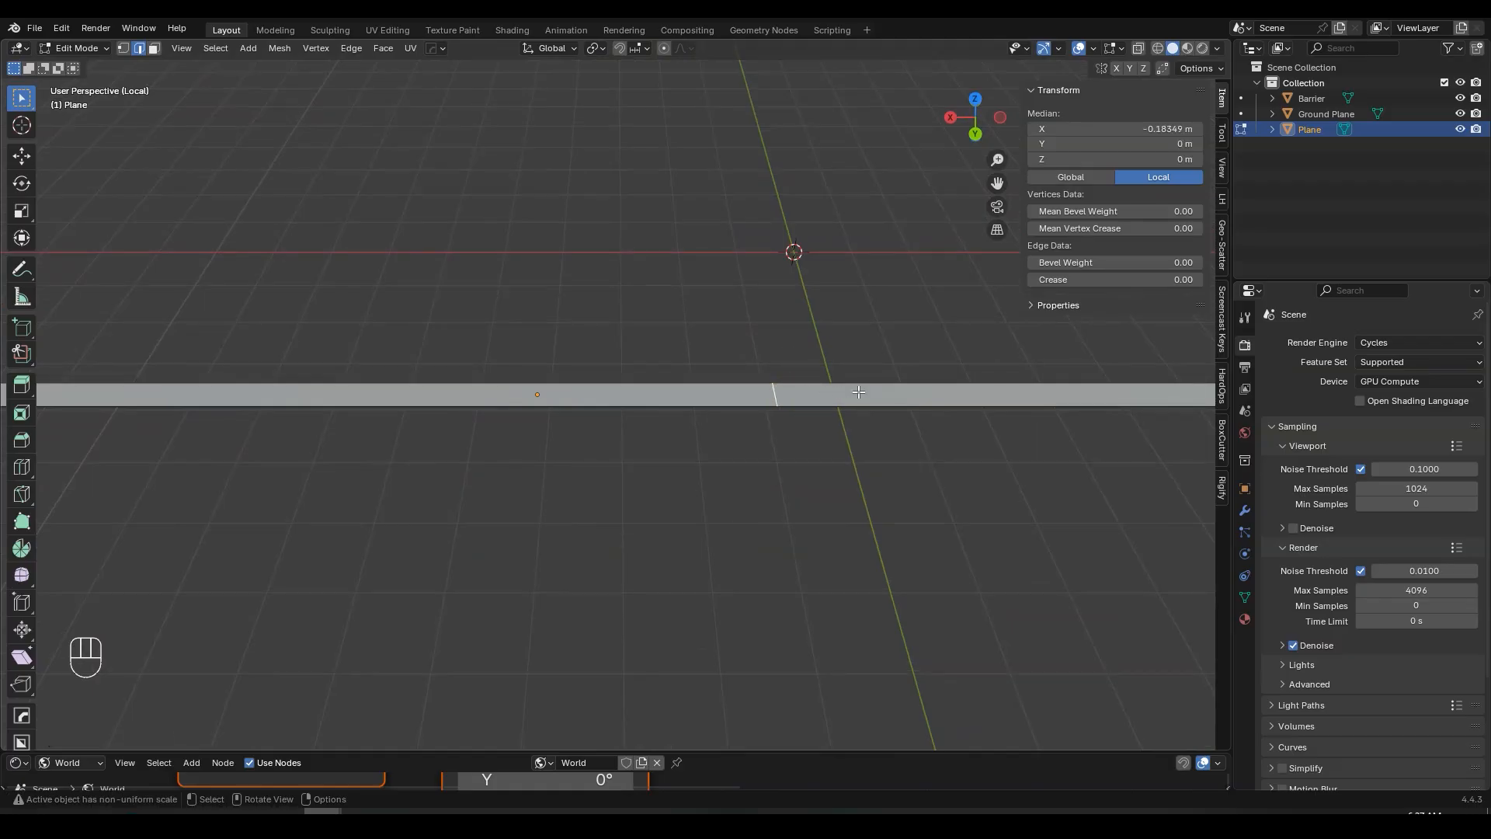
key(g)
key(g)
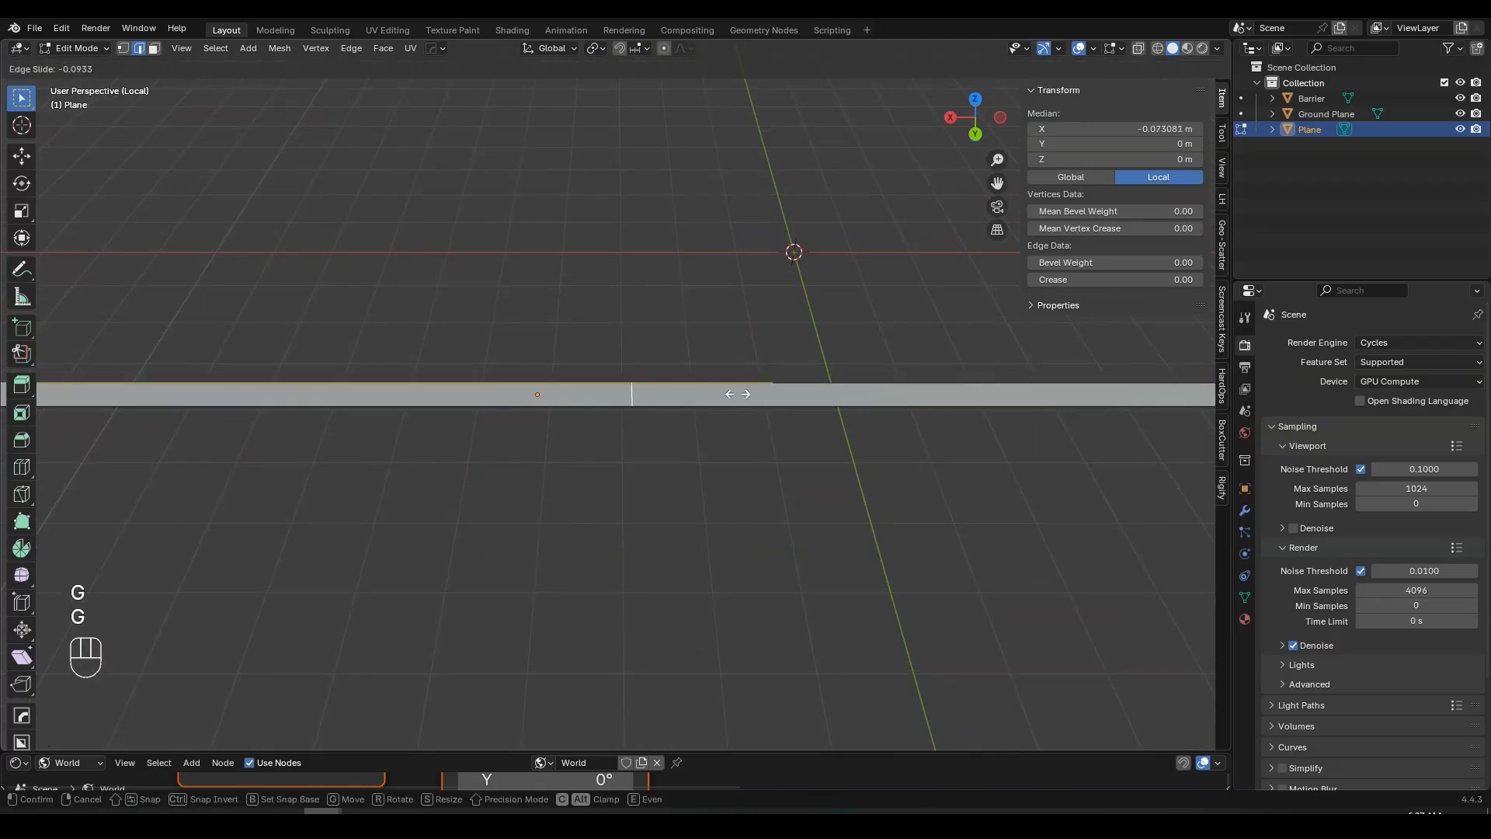
right_click(857, 389)
- Add a second crosswise loop cut across the strip at about 0.6 m local X
scroll(513, 380, down, 3)
shift+middle_drag(512, 380, 756, 411)
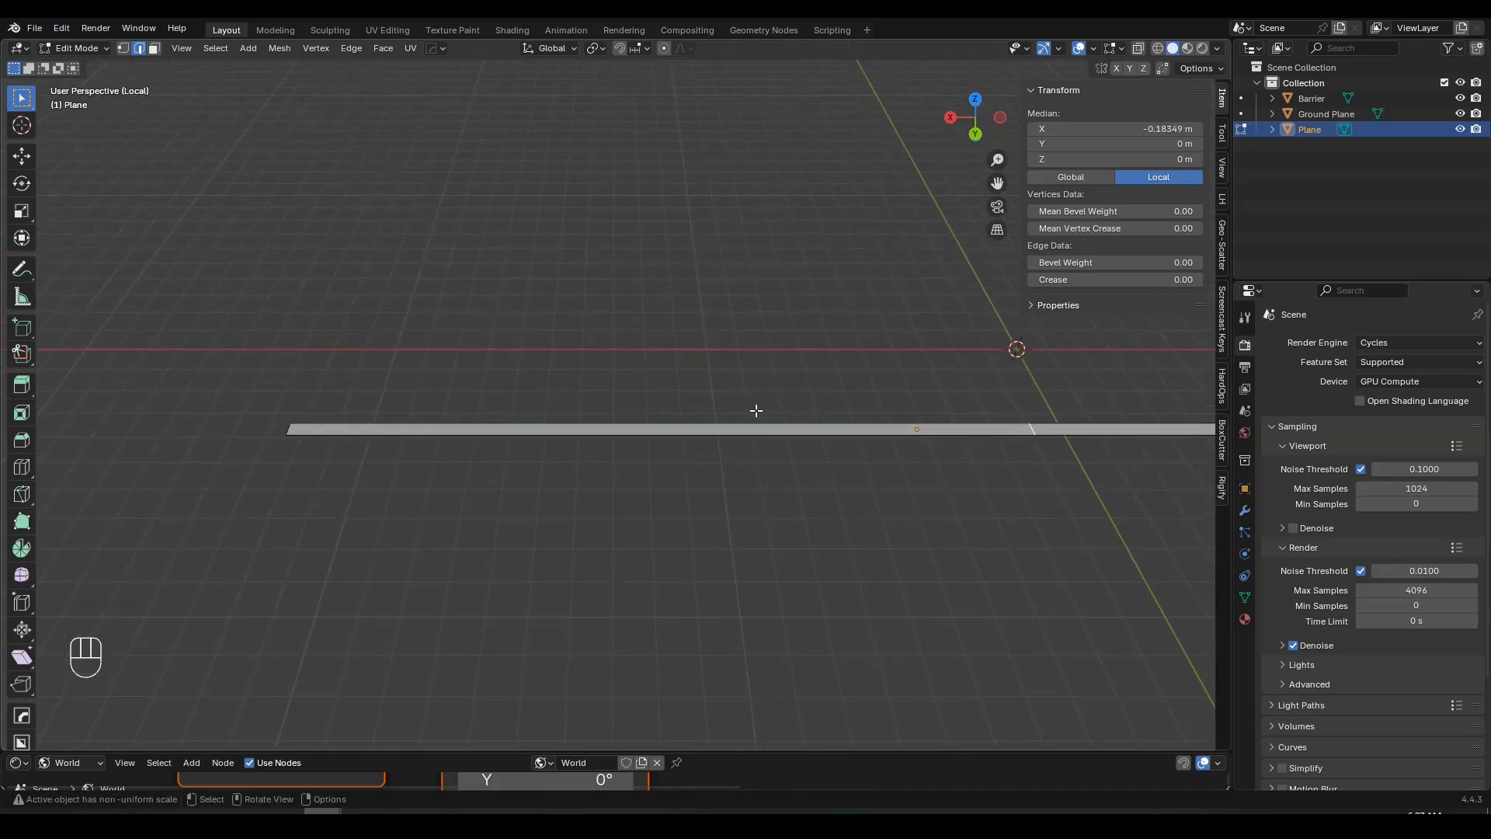
scroll(638, 424, up, 2)
key(ctrl+r)
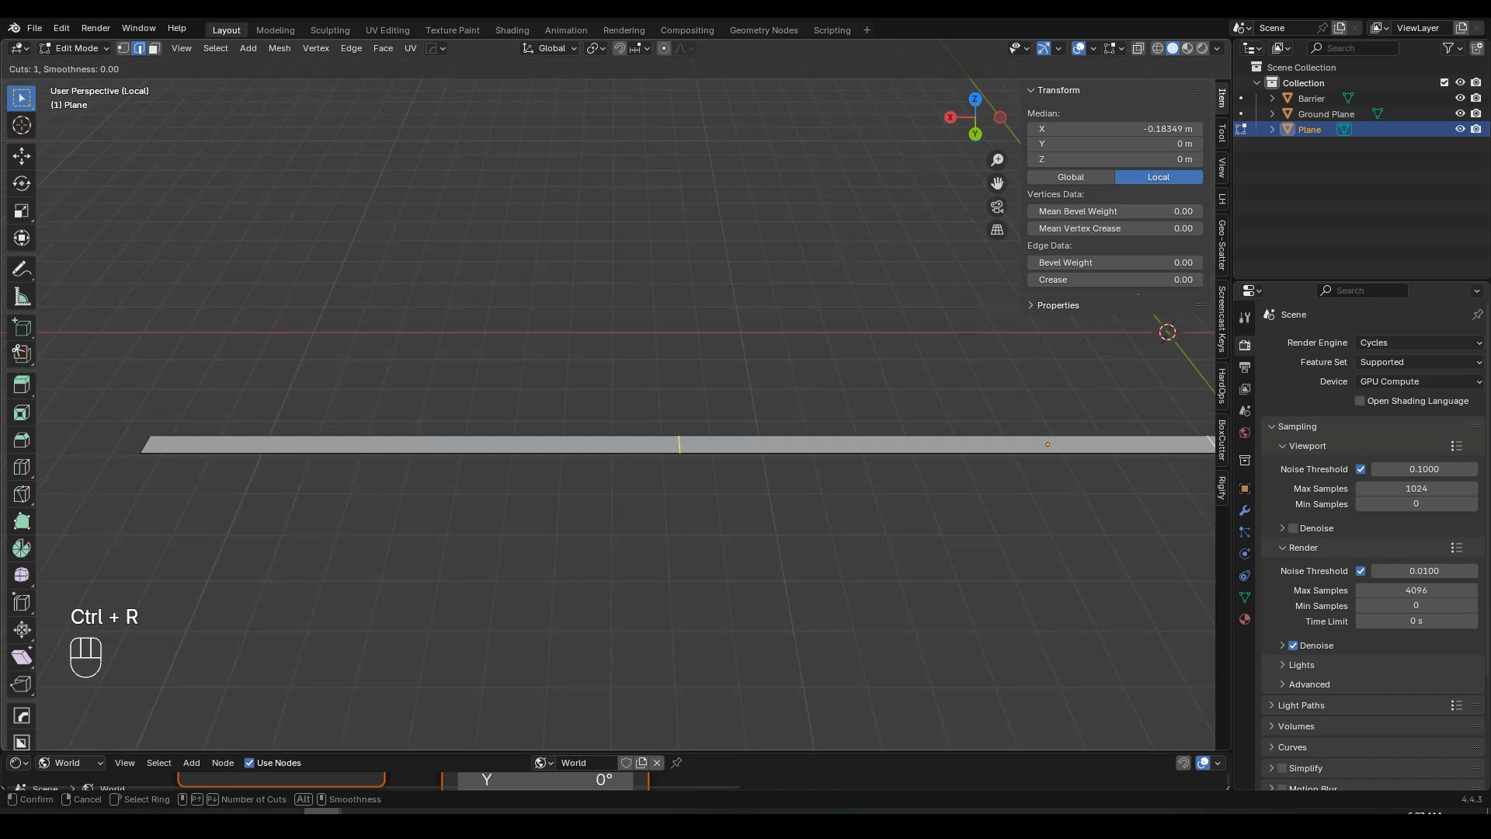
click(654, 455)
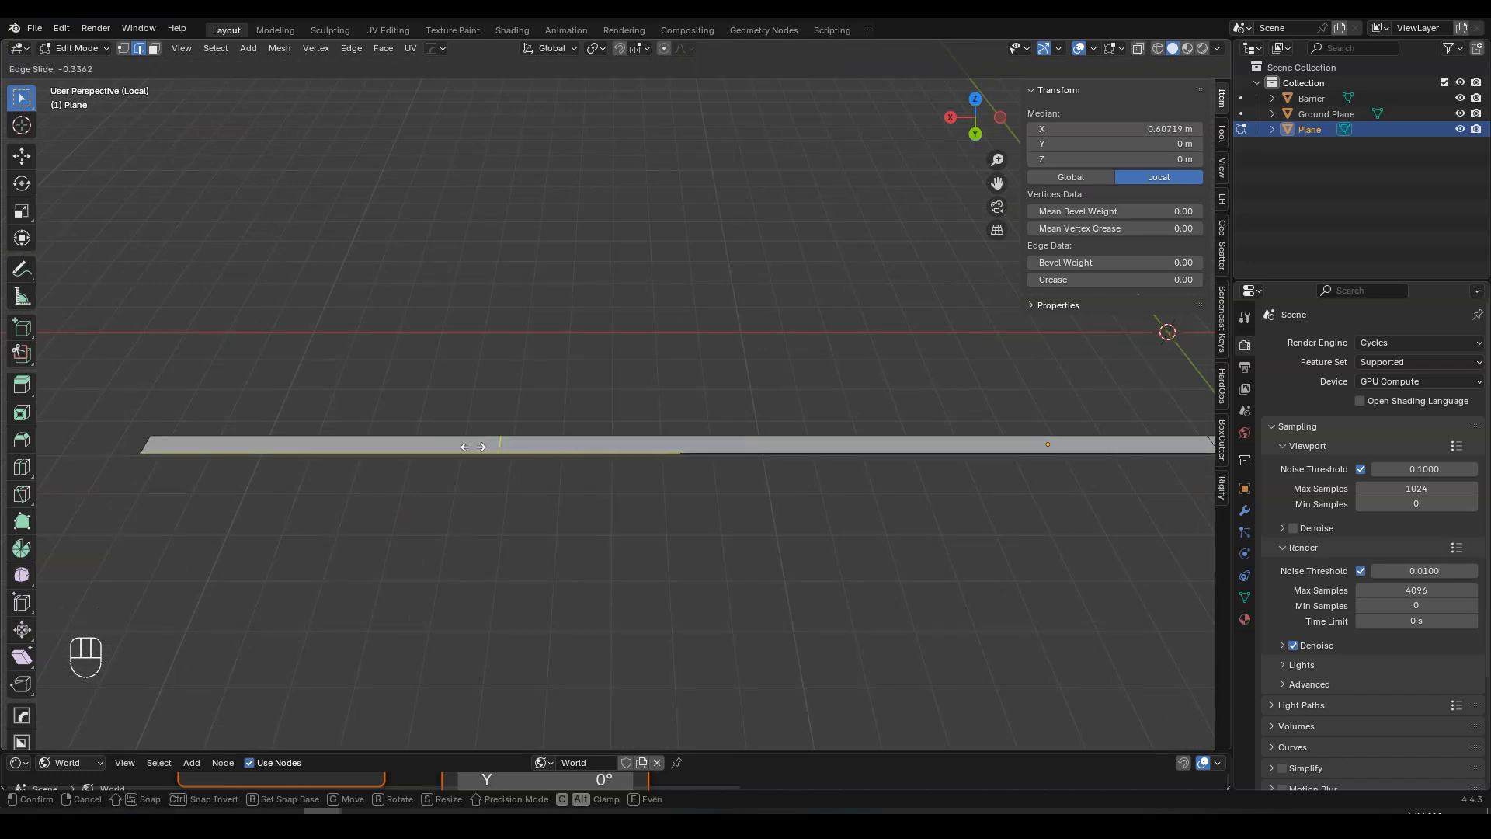
click(439, 441)
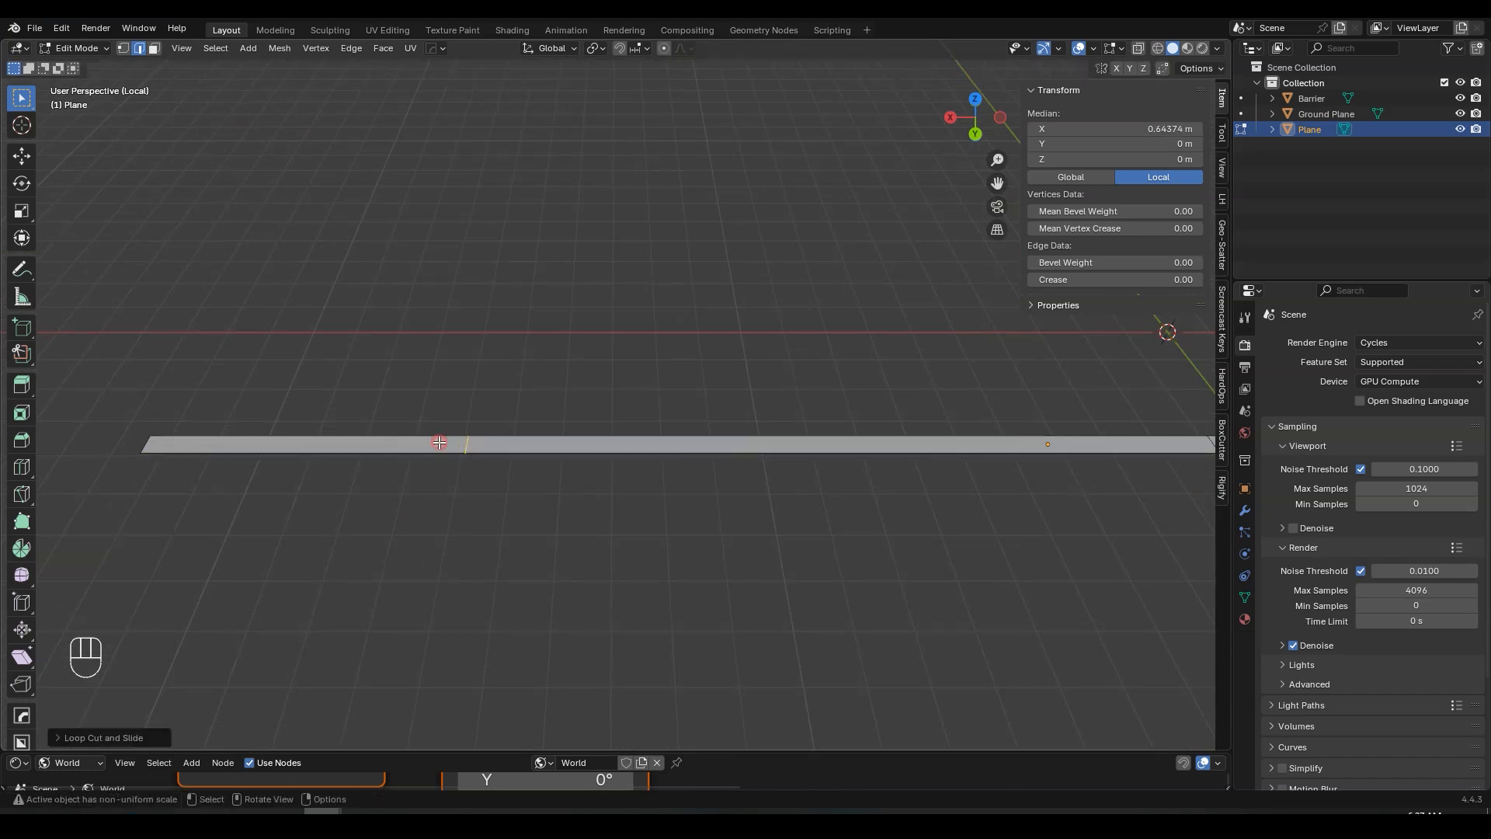
- In face mode, extrude the strip's middle face upward by about 0.05 m
middle_drag(440, 442, 641, 386)
click(154, 48)
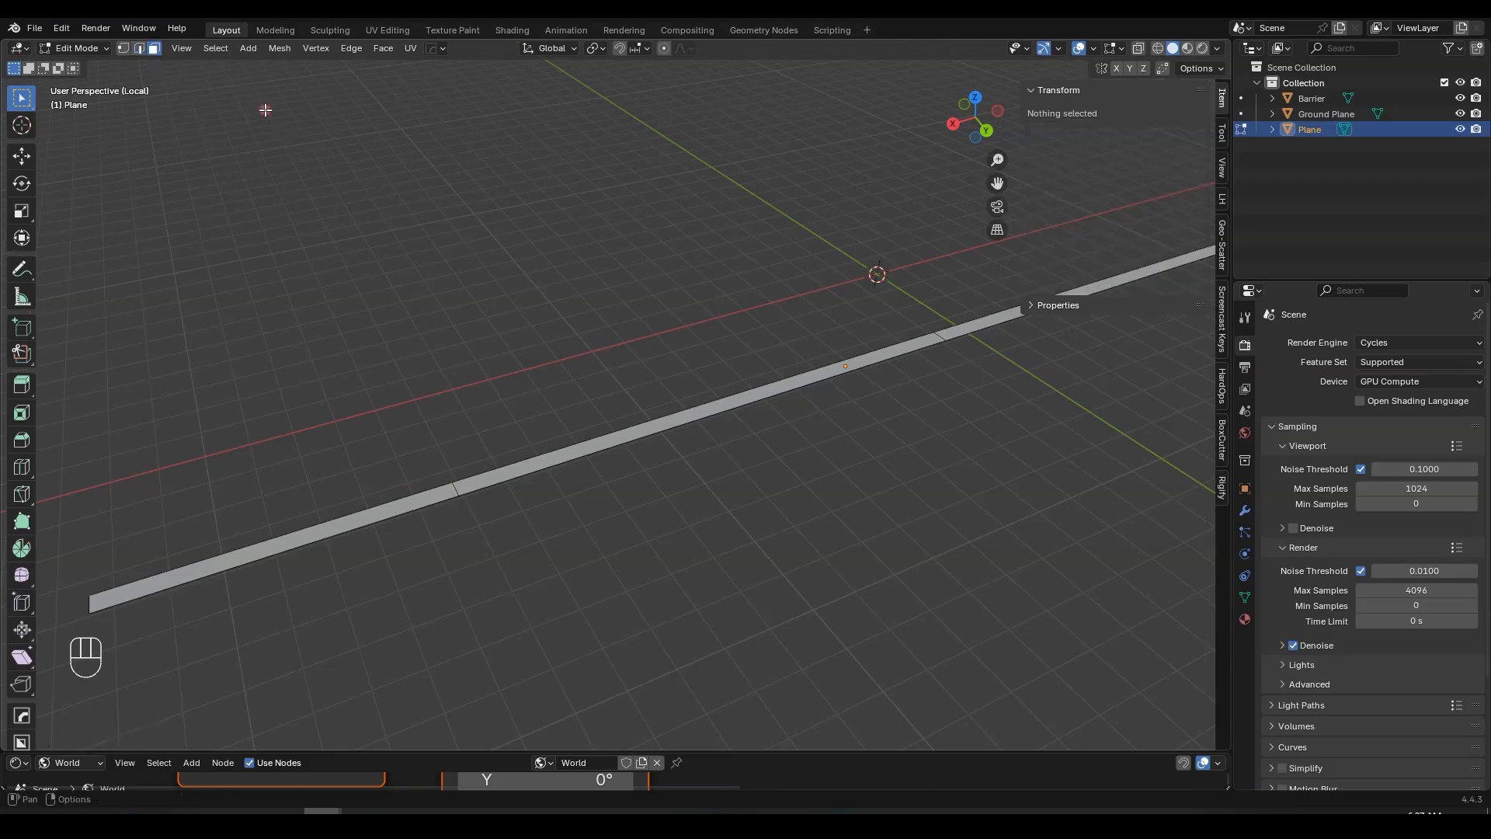
click(713, 407)
middle_drag(713, 407, 695, 452)
key(ctrl+z)
key(ctrl+z)
key(ctrl+shift+z)
key(e)
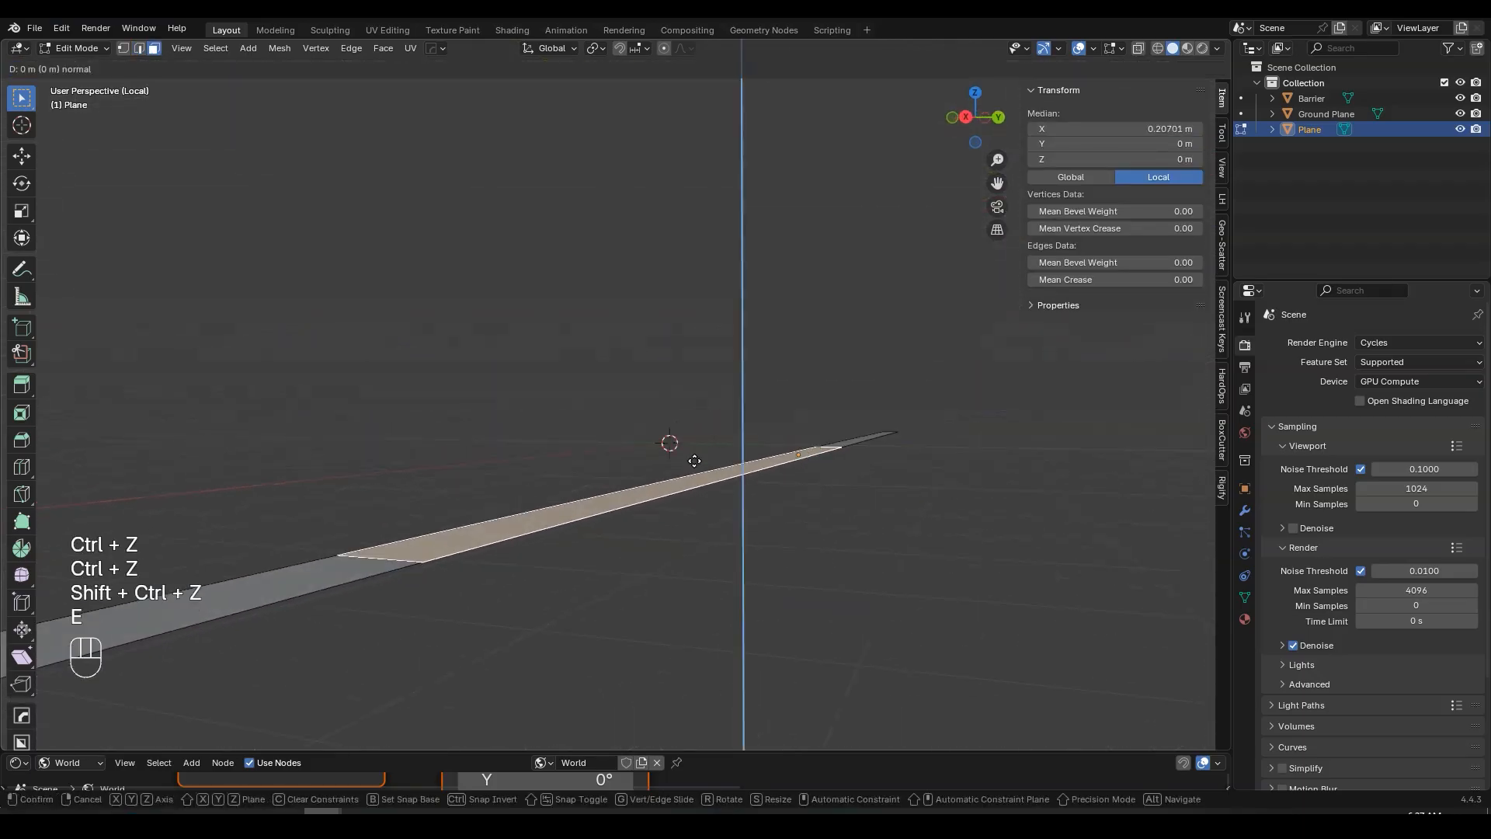
key(shift)
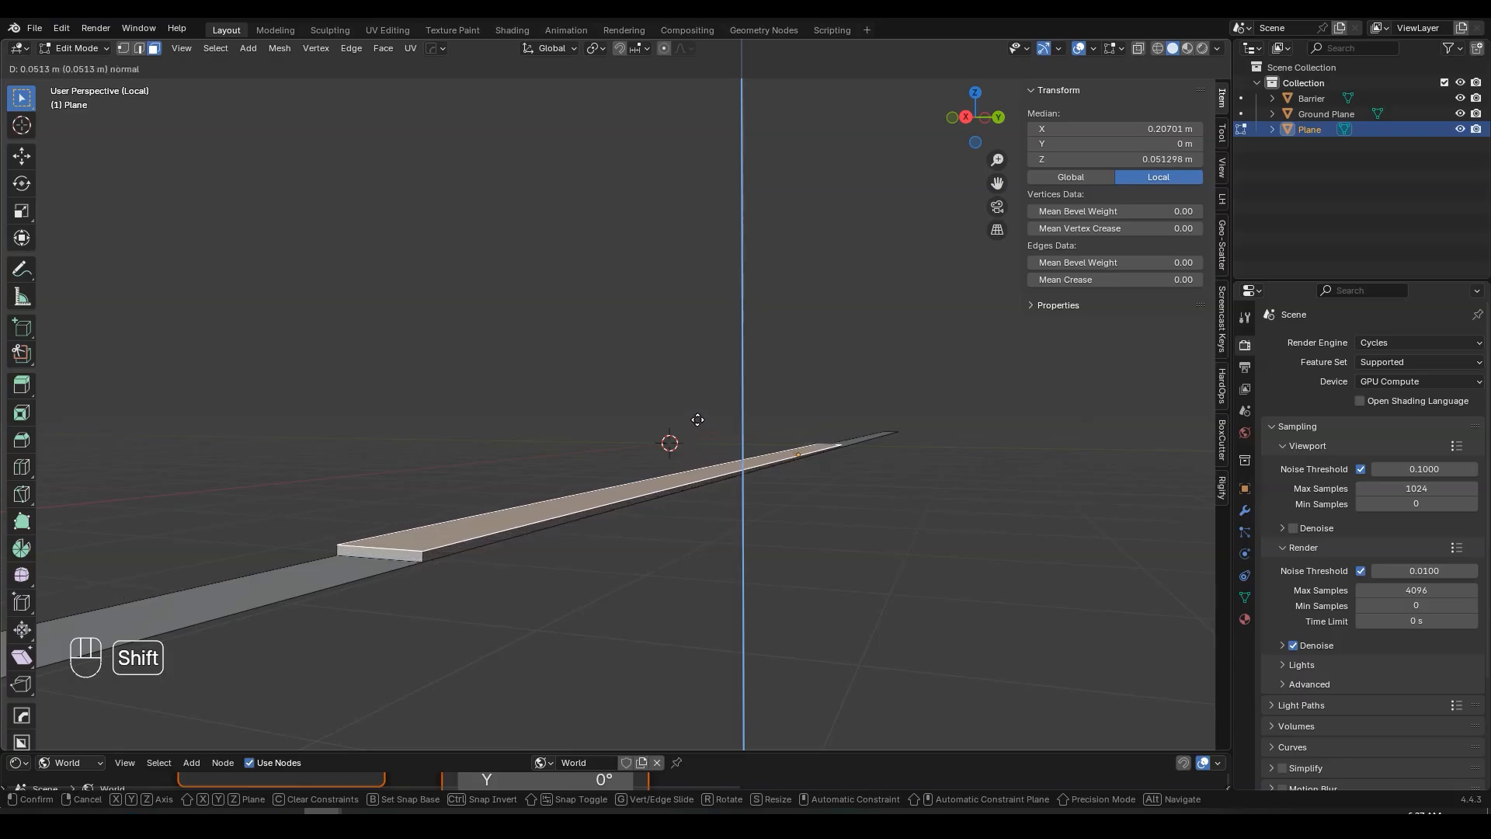
click(697, 420)
- Extrude the strip's two outer faces upward by about 3.06 m to form two wall sections
middle_drag(697, 419, 691, 444)
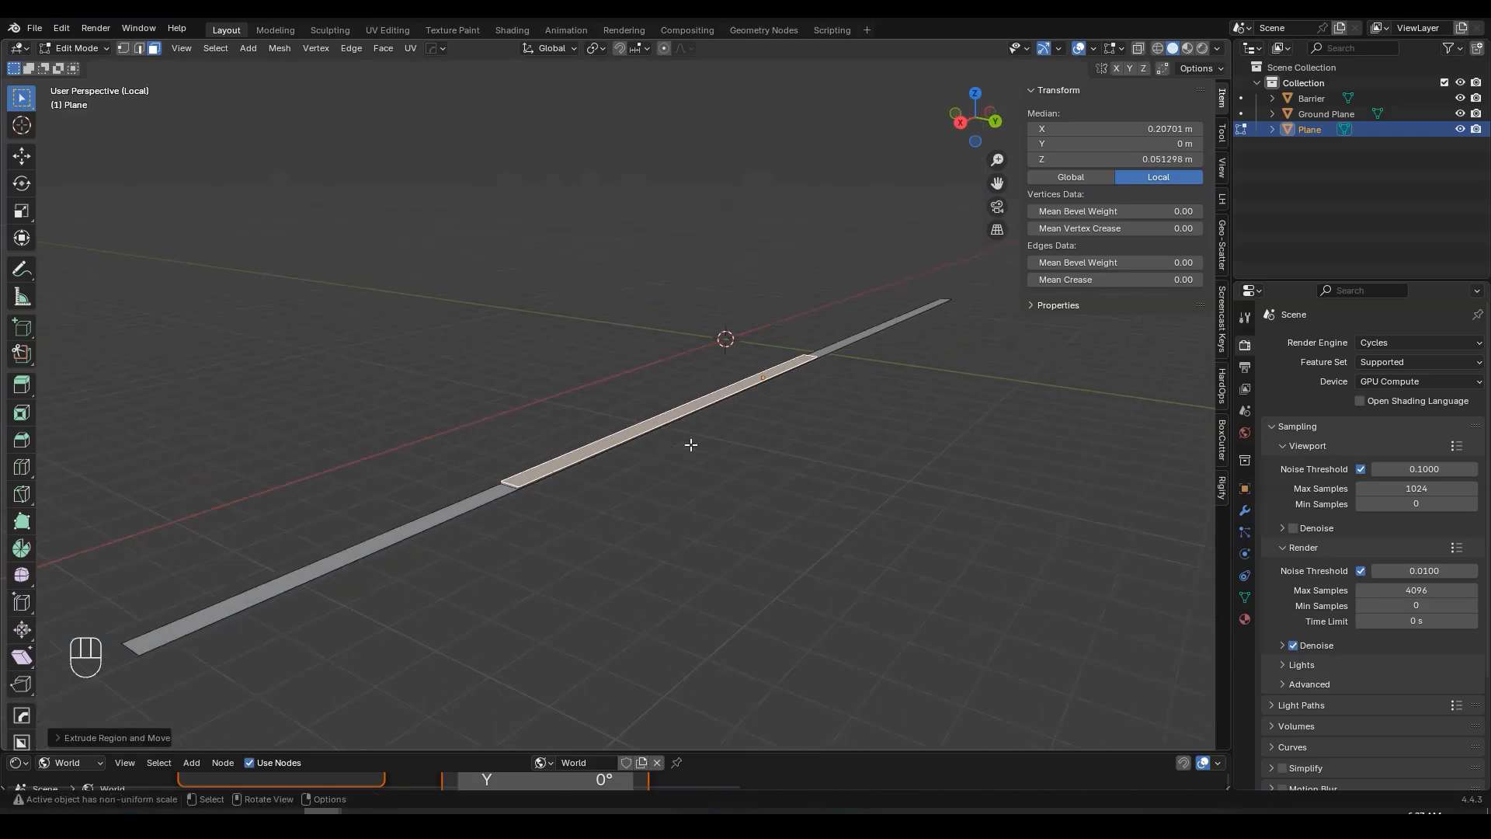
click(854, 337)
shift+click(507, 494)
scroll(544, 489, down, 2)
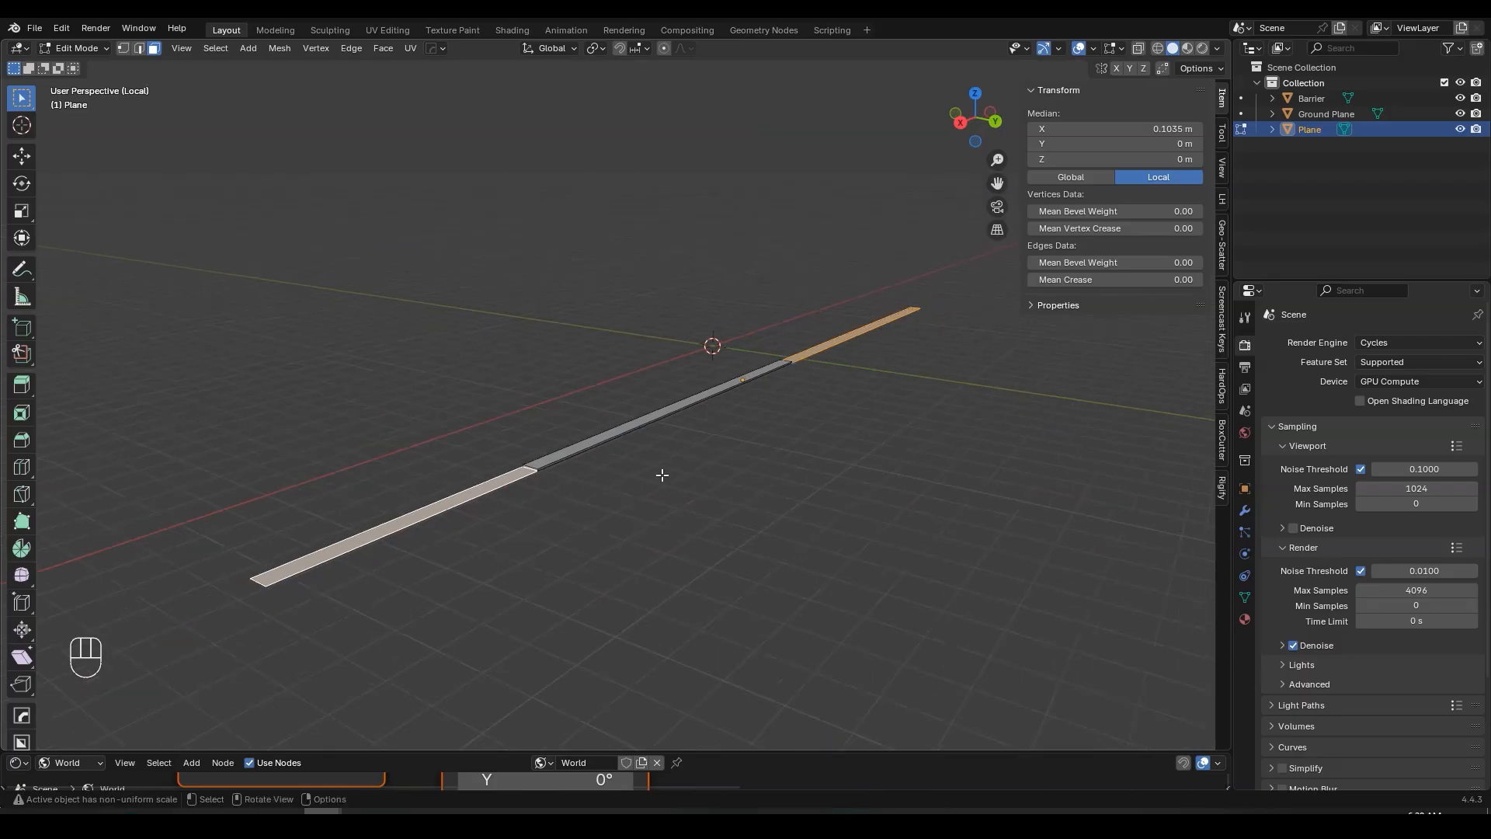
key(e)
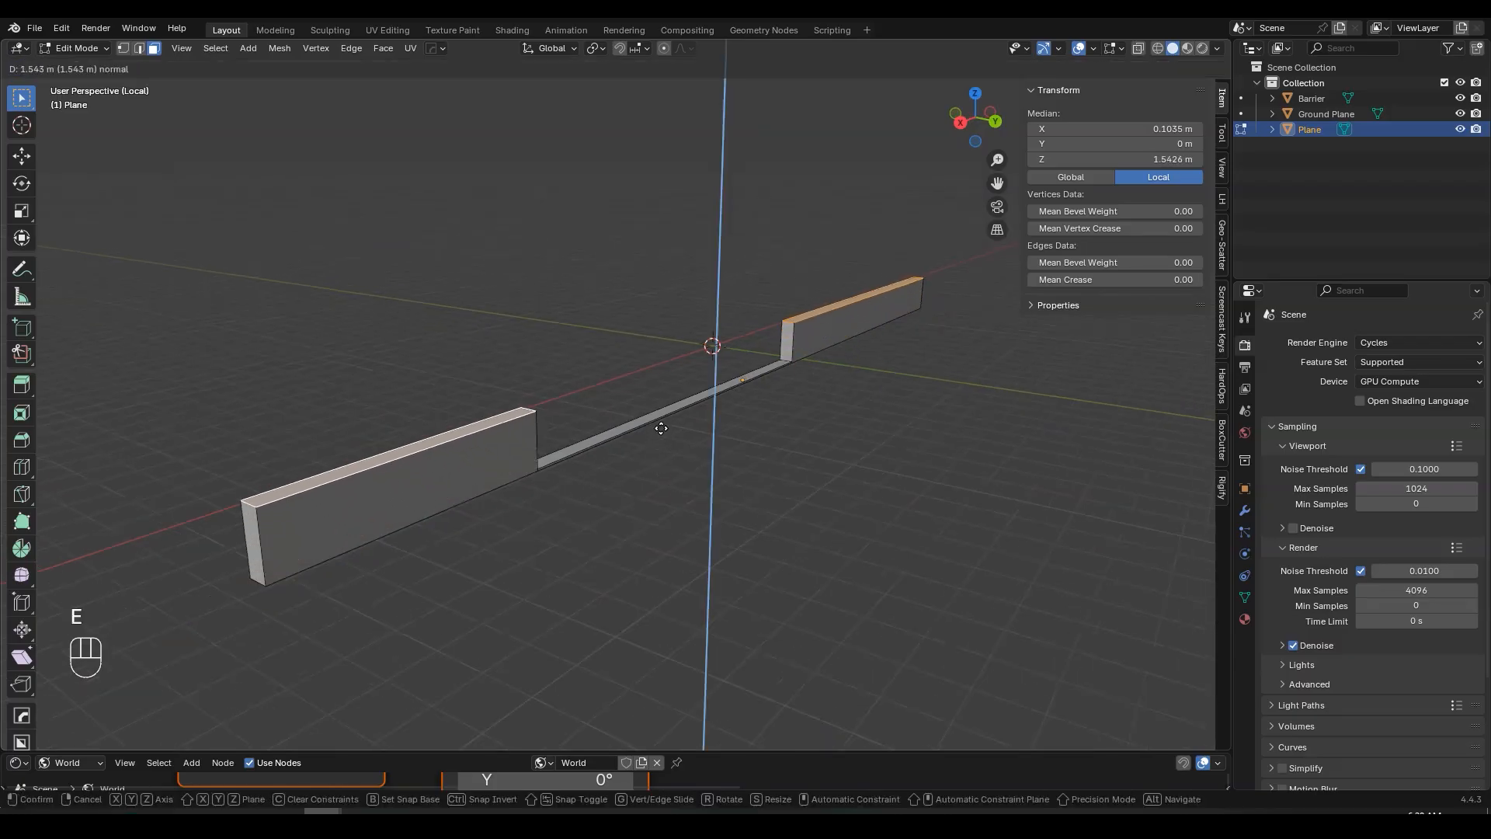
key(shift)
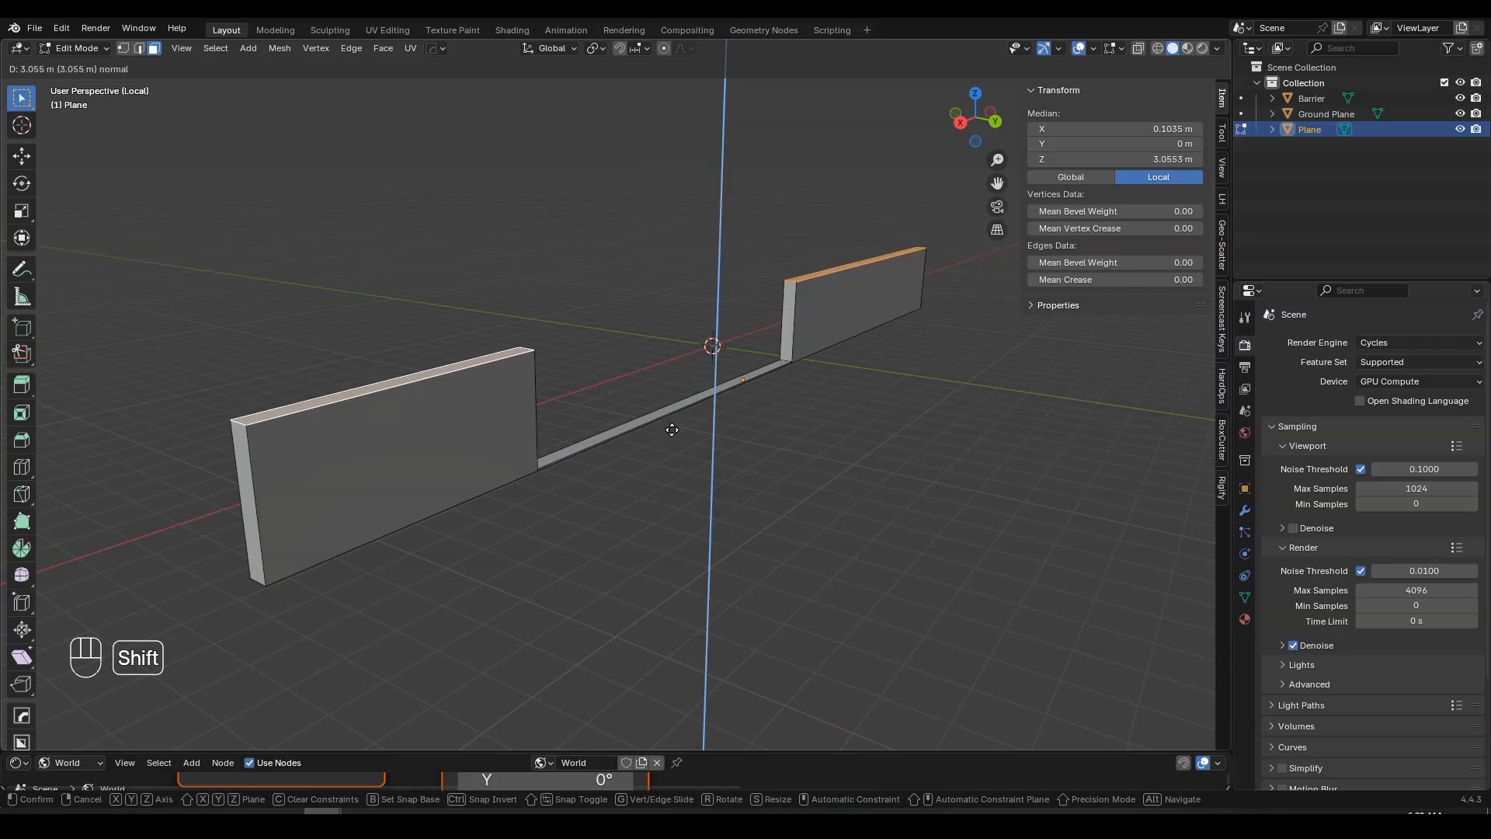
click(690, 430)
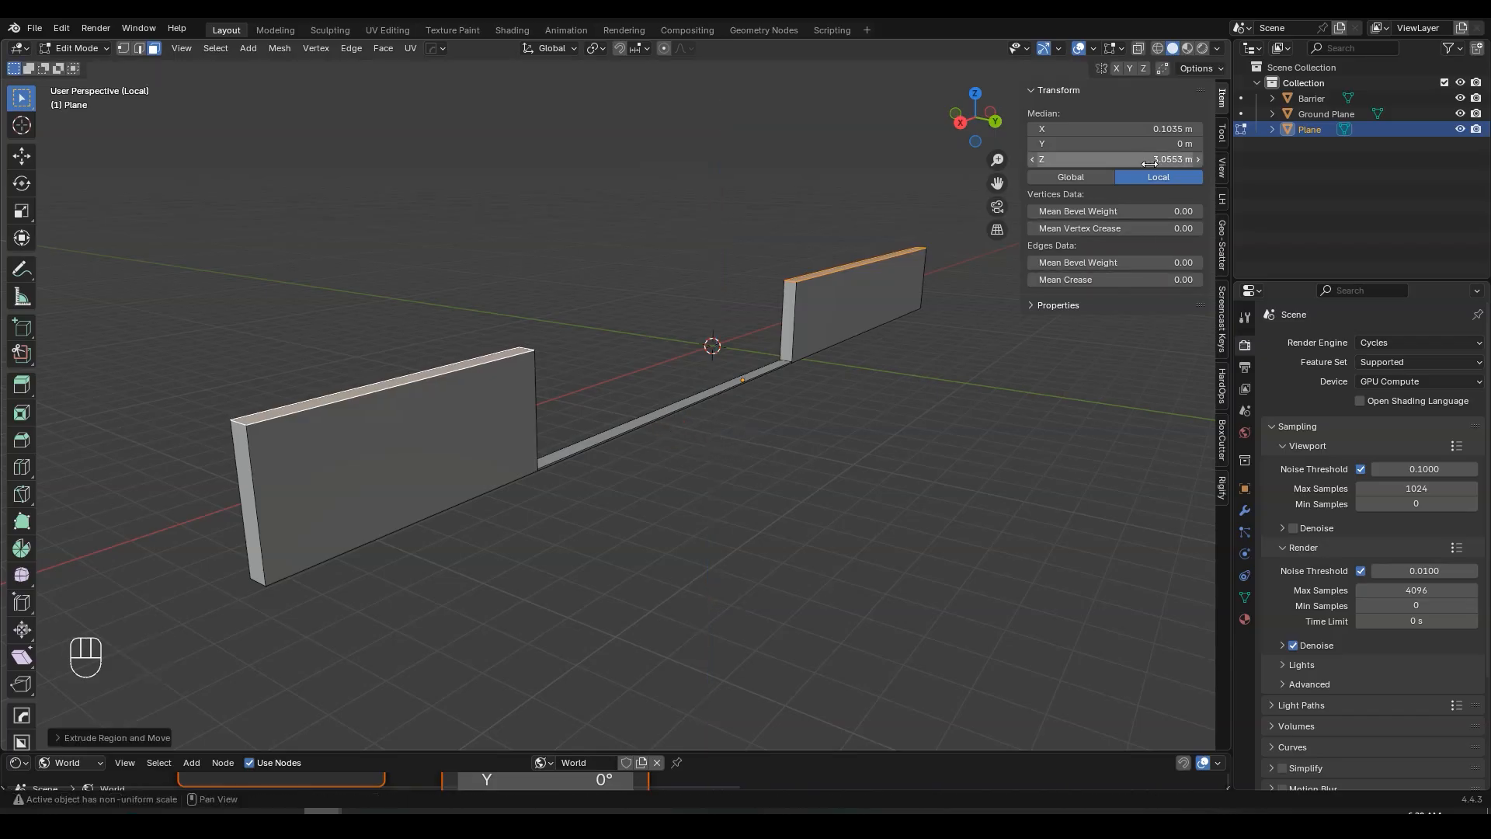
mouse_move(1152, 161)
mouse_down()
mouse_move(1212, 161)
mouse_move(1152, 161)
mouse_up()
- Select the inner end face of the wall section on the positive X side, facing the opening
middle_drag(757, 241, 870, 623)
click(869, 620)
key(KP_Decimal)
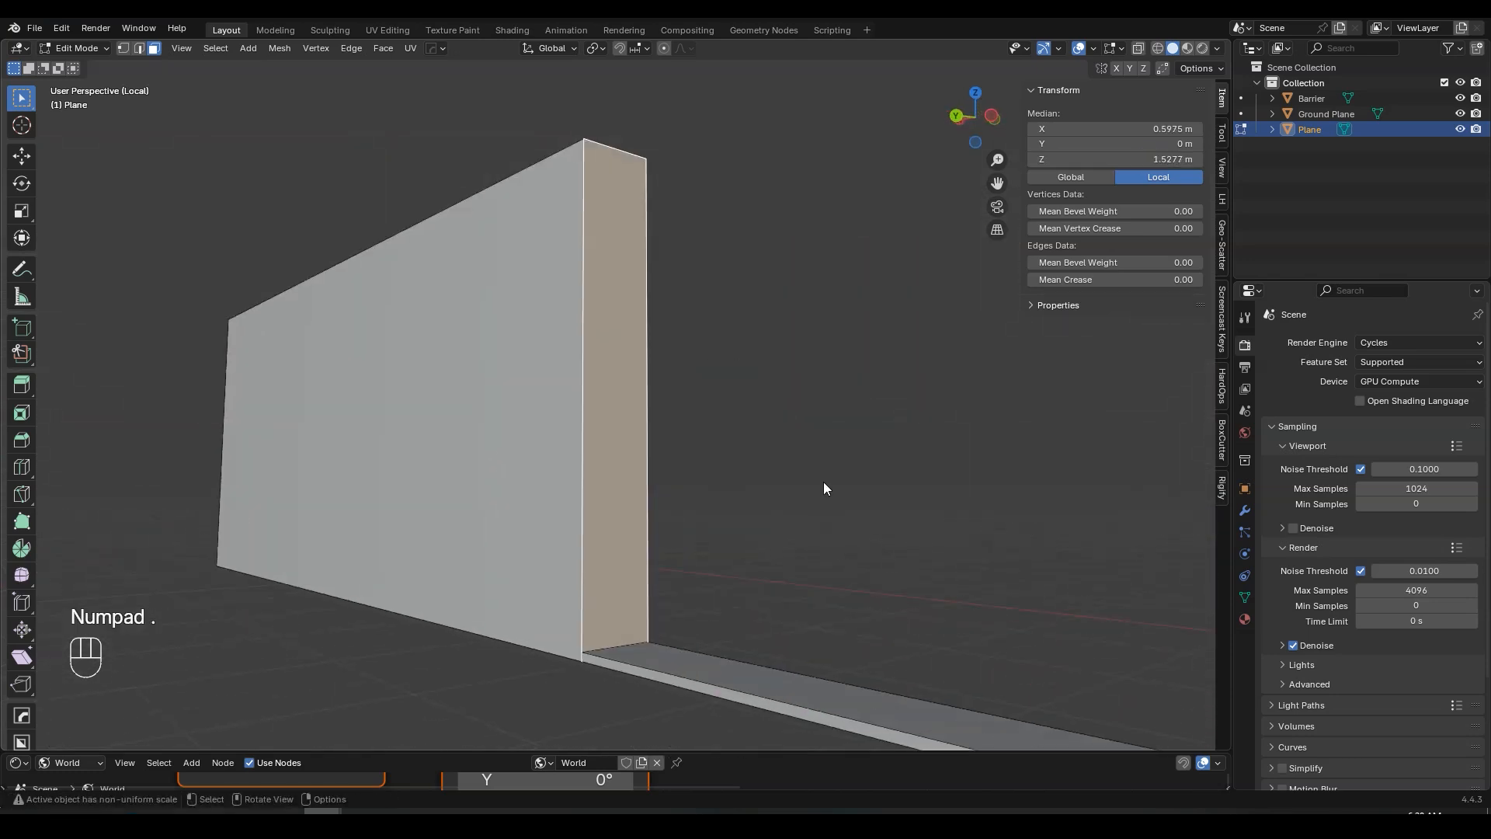
middle_drag(823, 481, 697, 437)
middle_drag(773, 478, 904, 261)
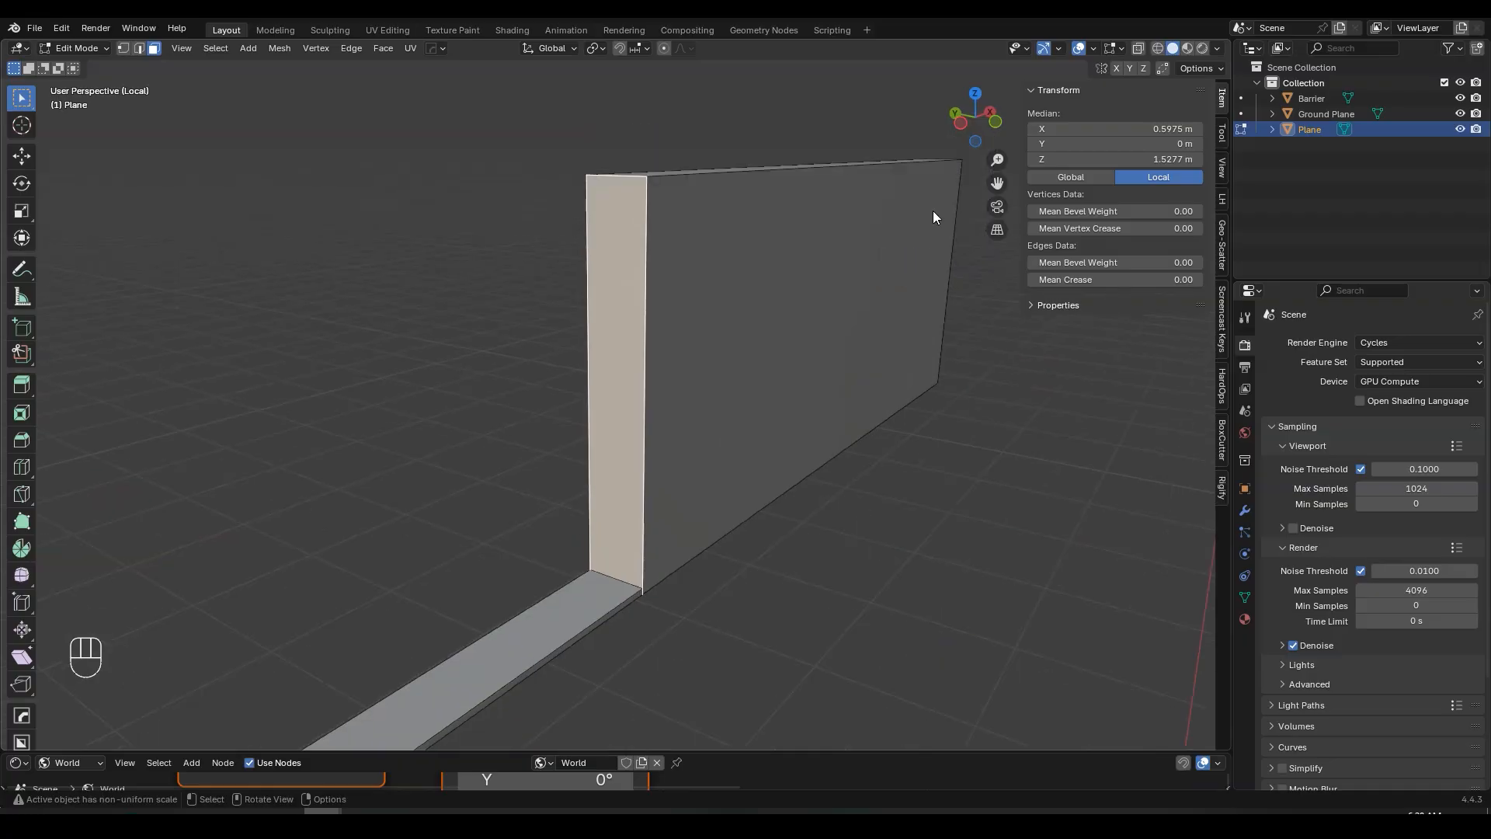
- Try to inset the selected wall end face
key(i)
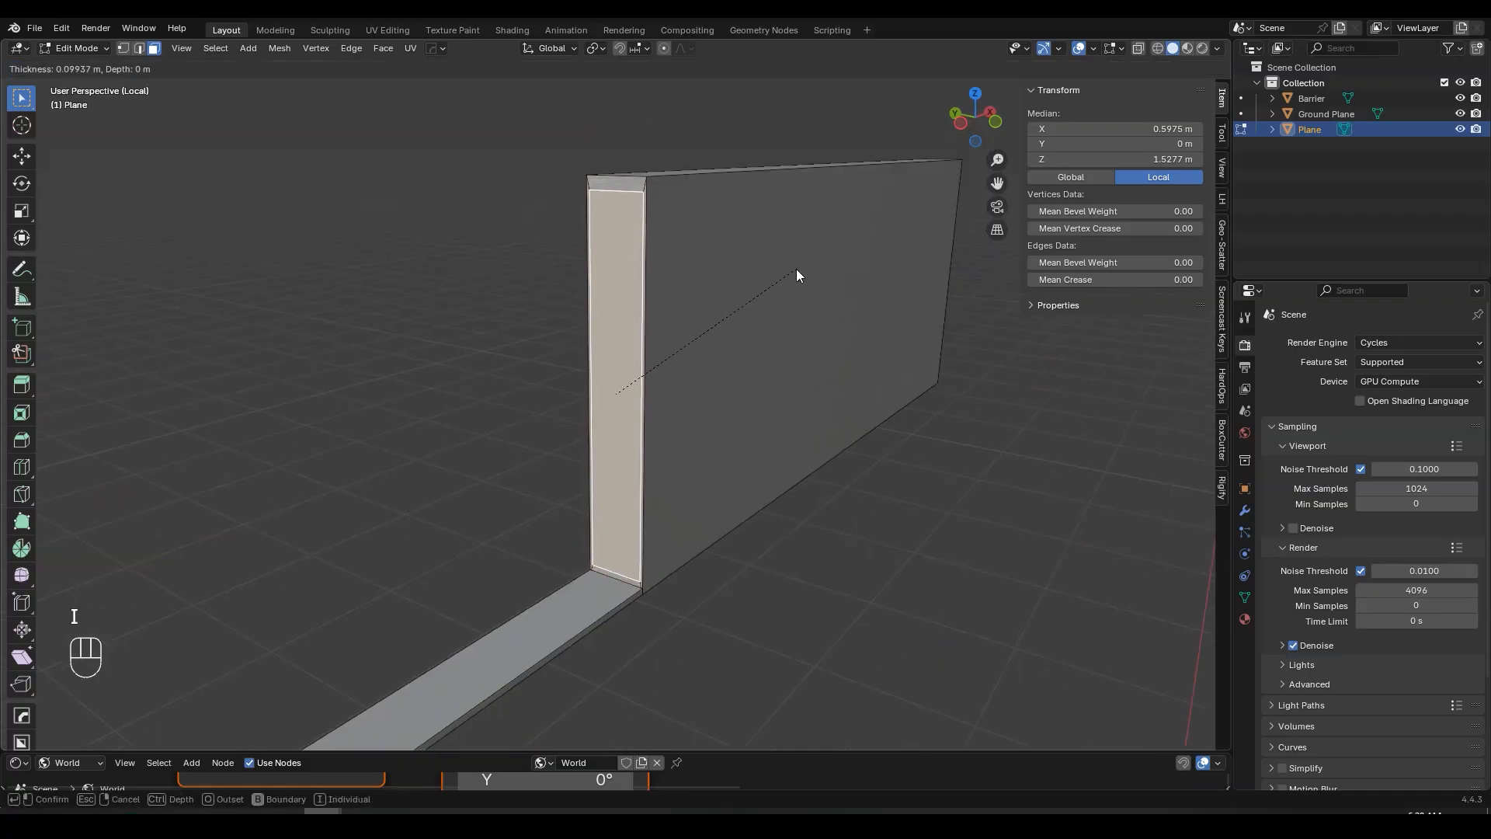
click(836, 246)
middle_drag(783, 265, 854, 515)
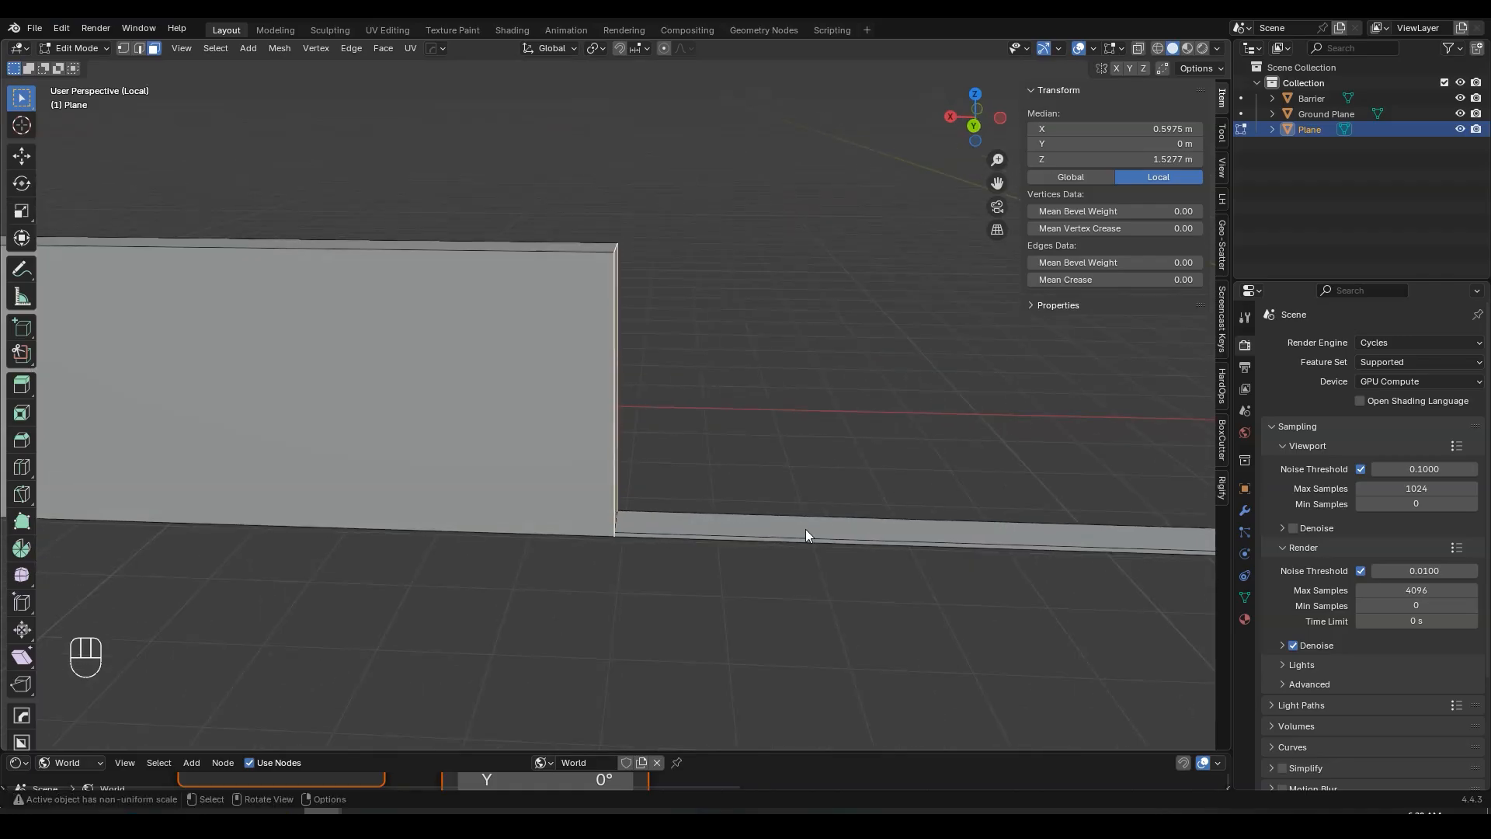
- Return to Object Mode and apply the wall object's scale
key(Tab)
shift+middle_drag(809, 532, 699, 492)
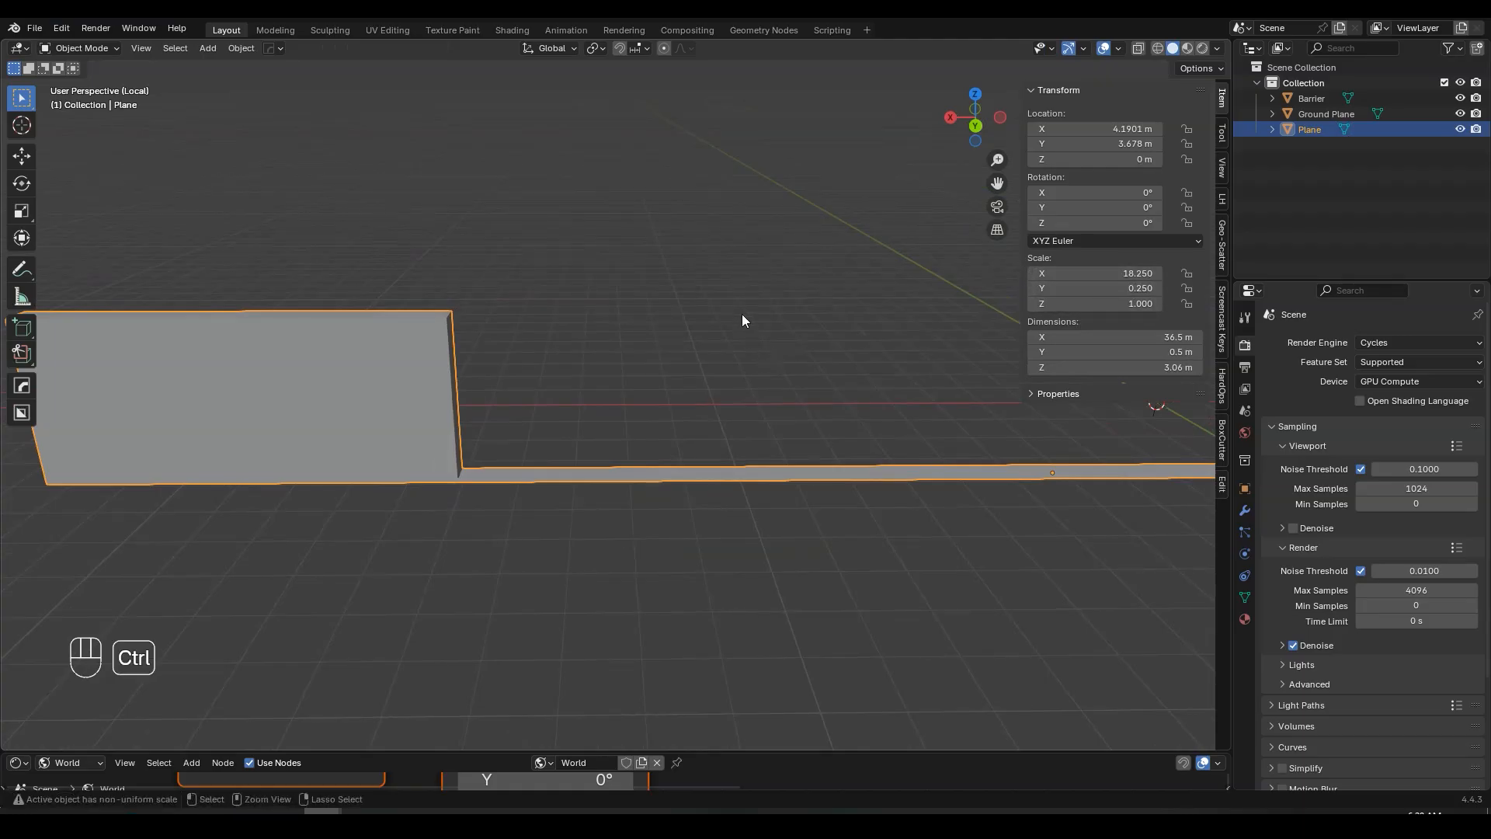
key(ctrl+a)
click(680, 315)
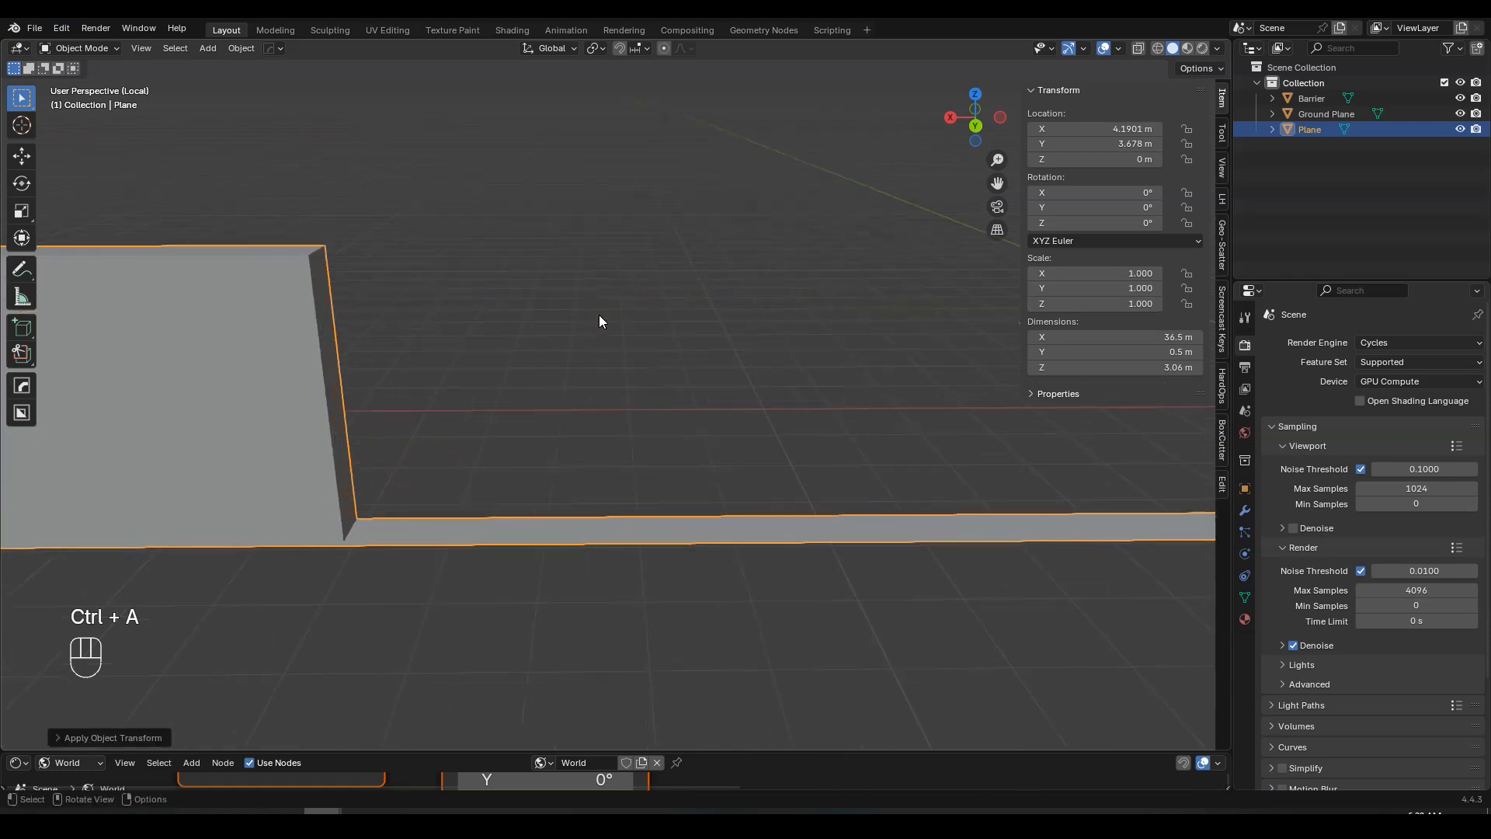
- Back in Edit Mode, inset the selected end face by about 0.04 m and extrude it slightly into the wall
middle_drag(598, 317, 533, 360)
key(Tab)
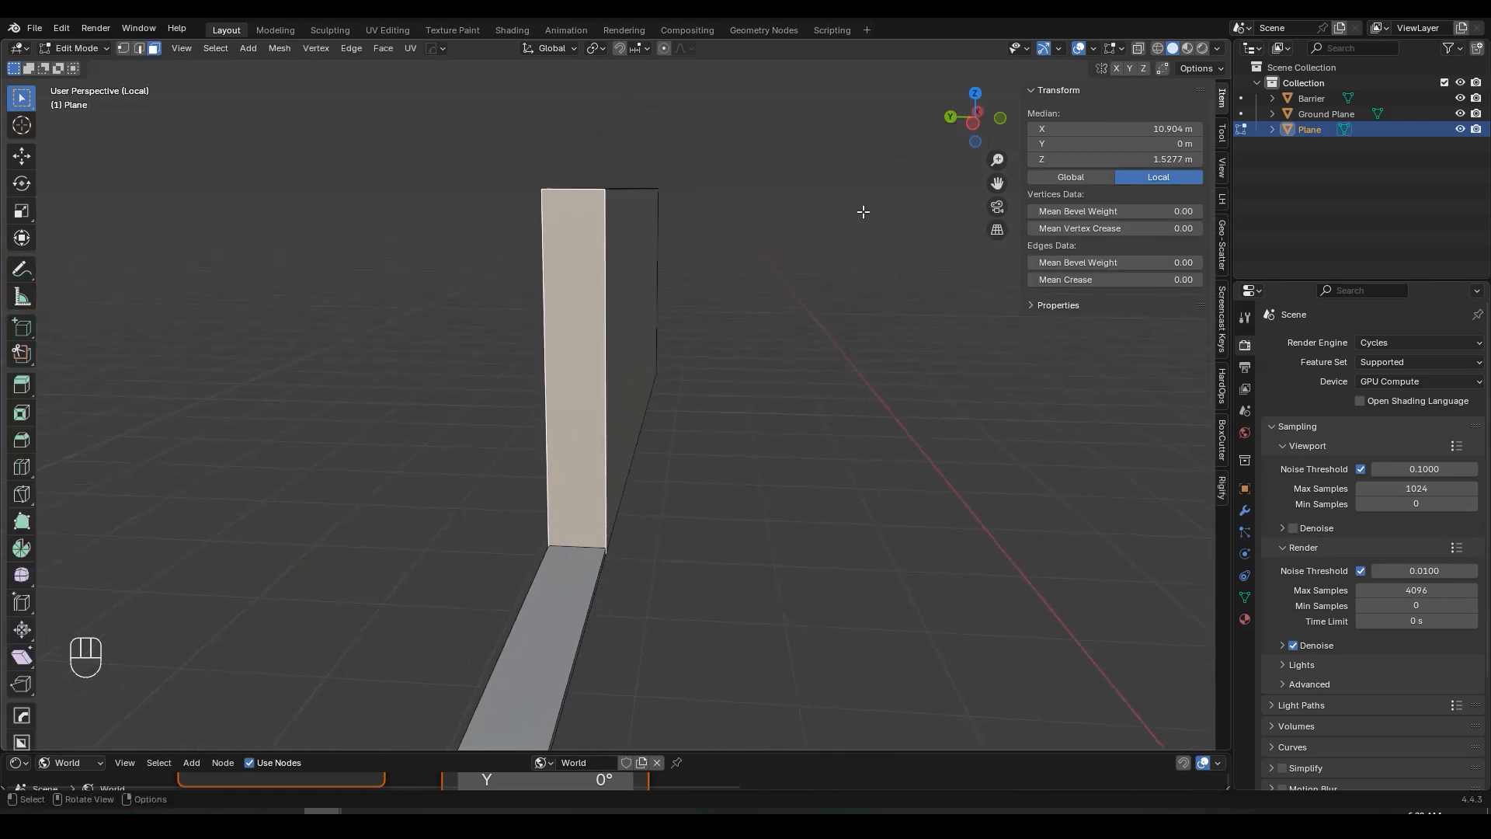
key(i)
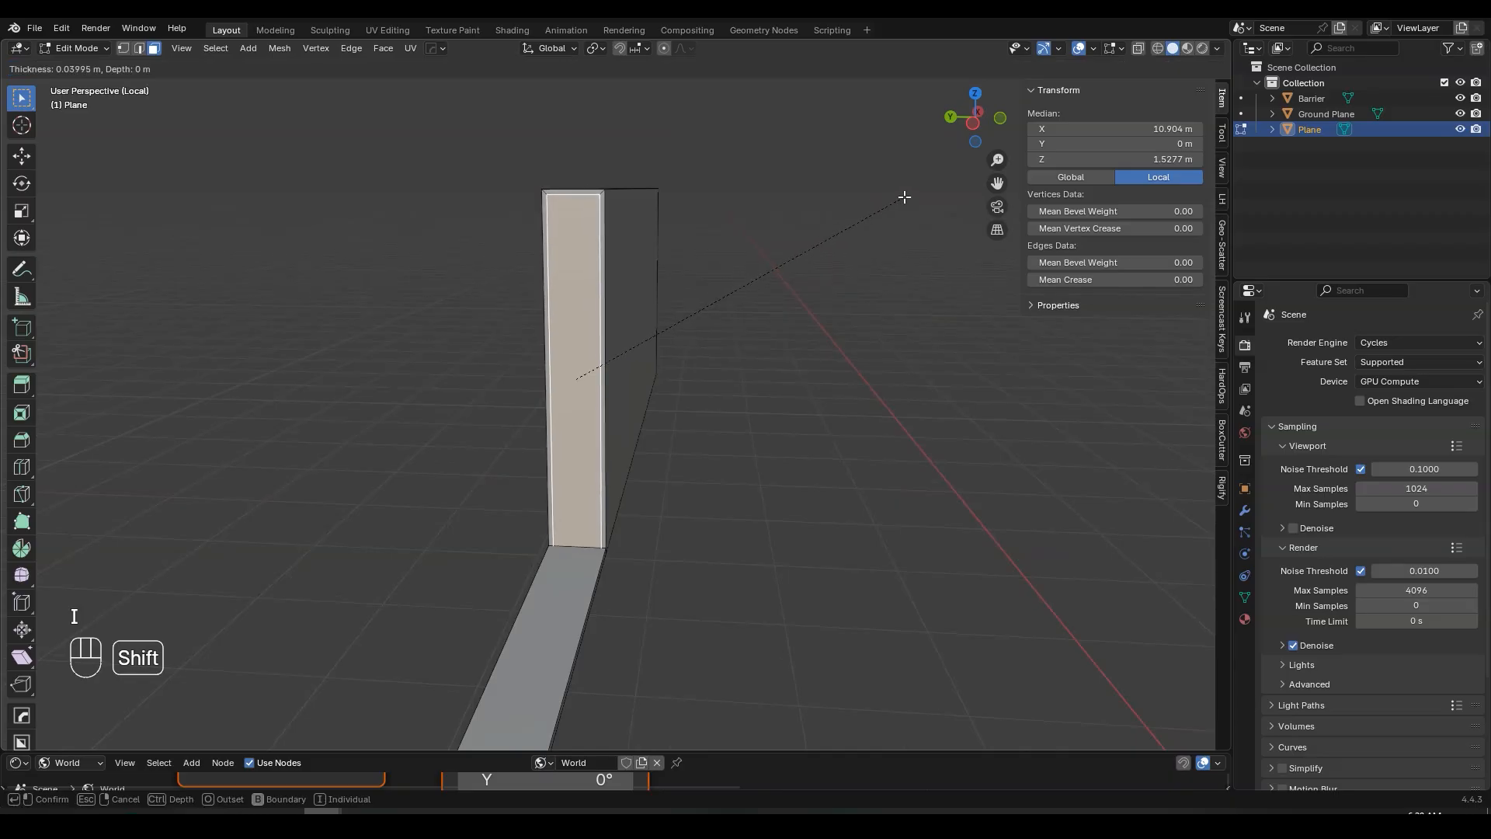
click(865, 190)
middle_drag(757, 190, 536, 270)
scroll(689, 292, up, 1)
shift+middle_drag(777, 289, 737, 289)
key(e)
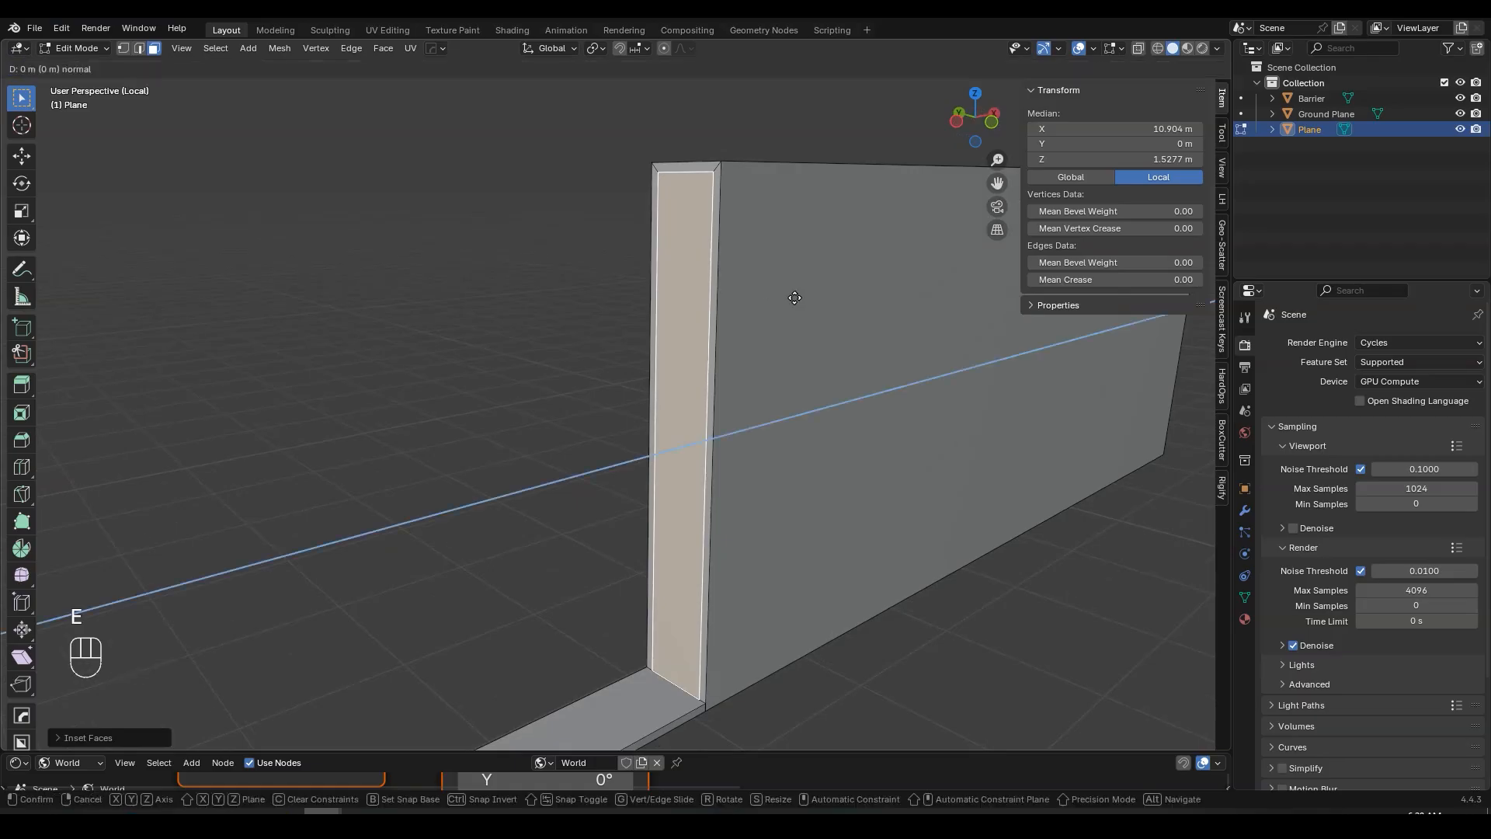
click(842, 284)
- Inset the opposite wall section's inner end face by about 0.04 m and extrude it about 0.035 m into the wall
mouse_move(835, 289)
middle_down()
mouse_move(559, 340)
mouse_move(582, 342)
mouse_move(398, 340)
mouse_move(655, 343)
mouse_move(411, 351)
mouse_move(678, 368)
mouse_move(683, 354)
middle_up()
click(708, 367)
key(KP_Decimal)
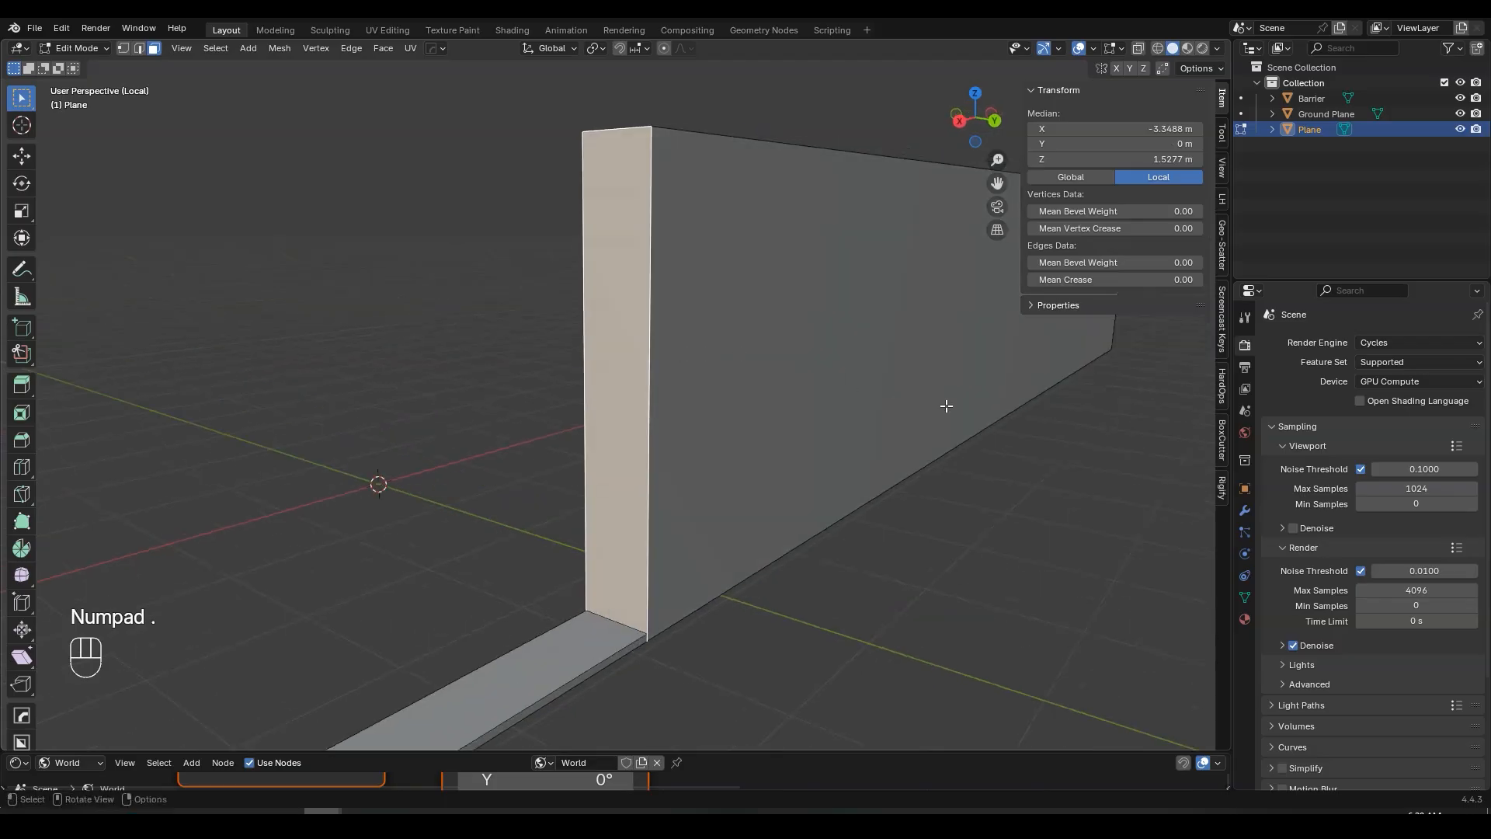
key(i)
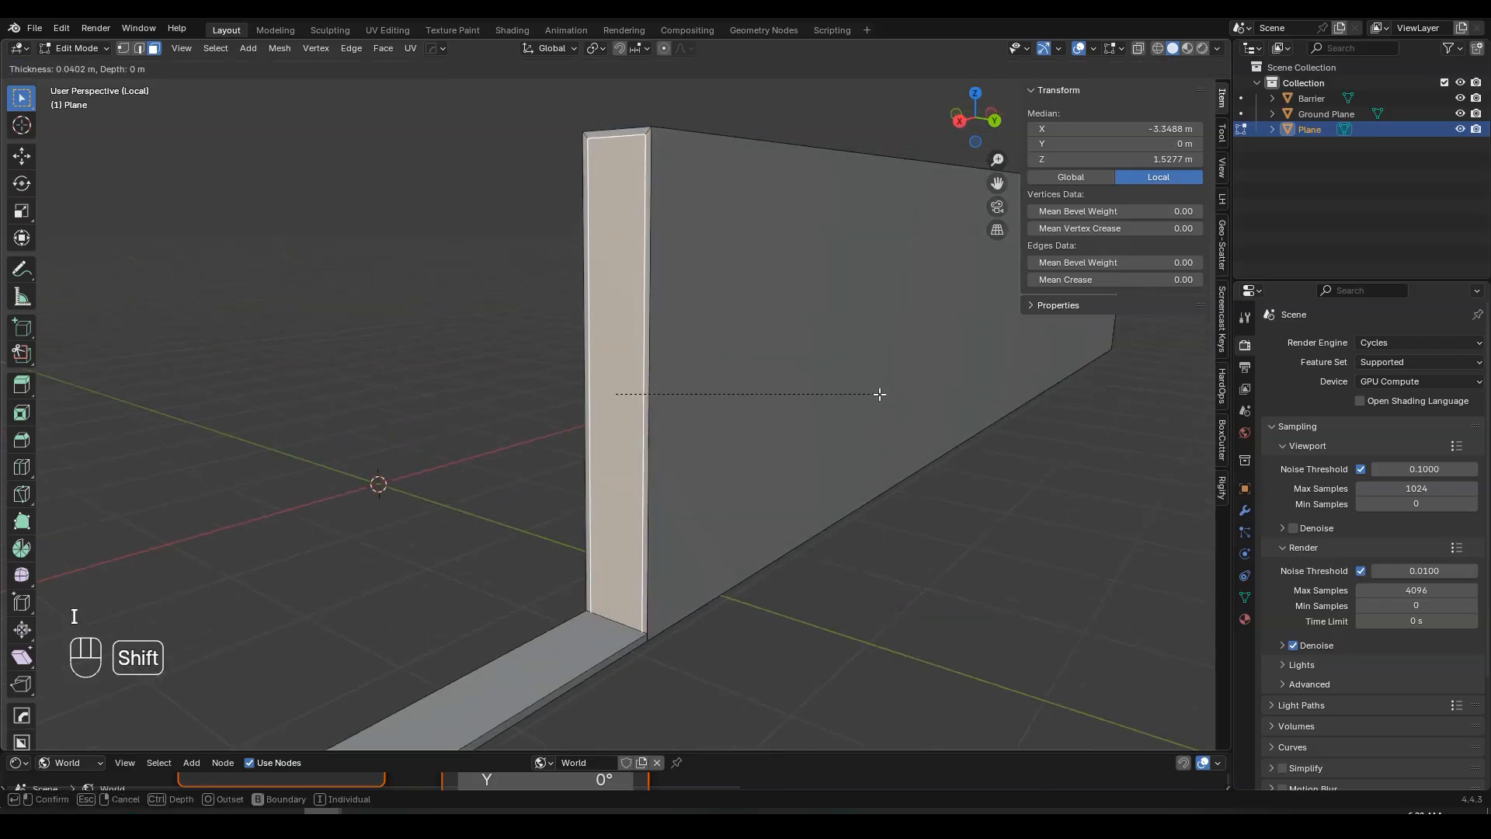
click(886, 396)
middle_drag(886, 396, 846, 379)
key(e)
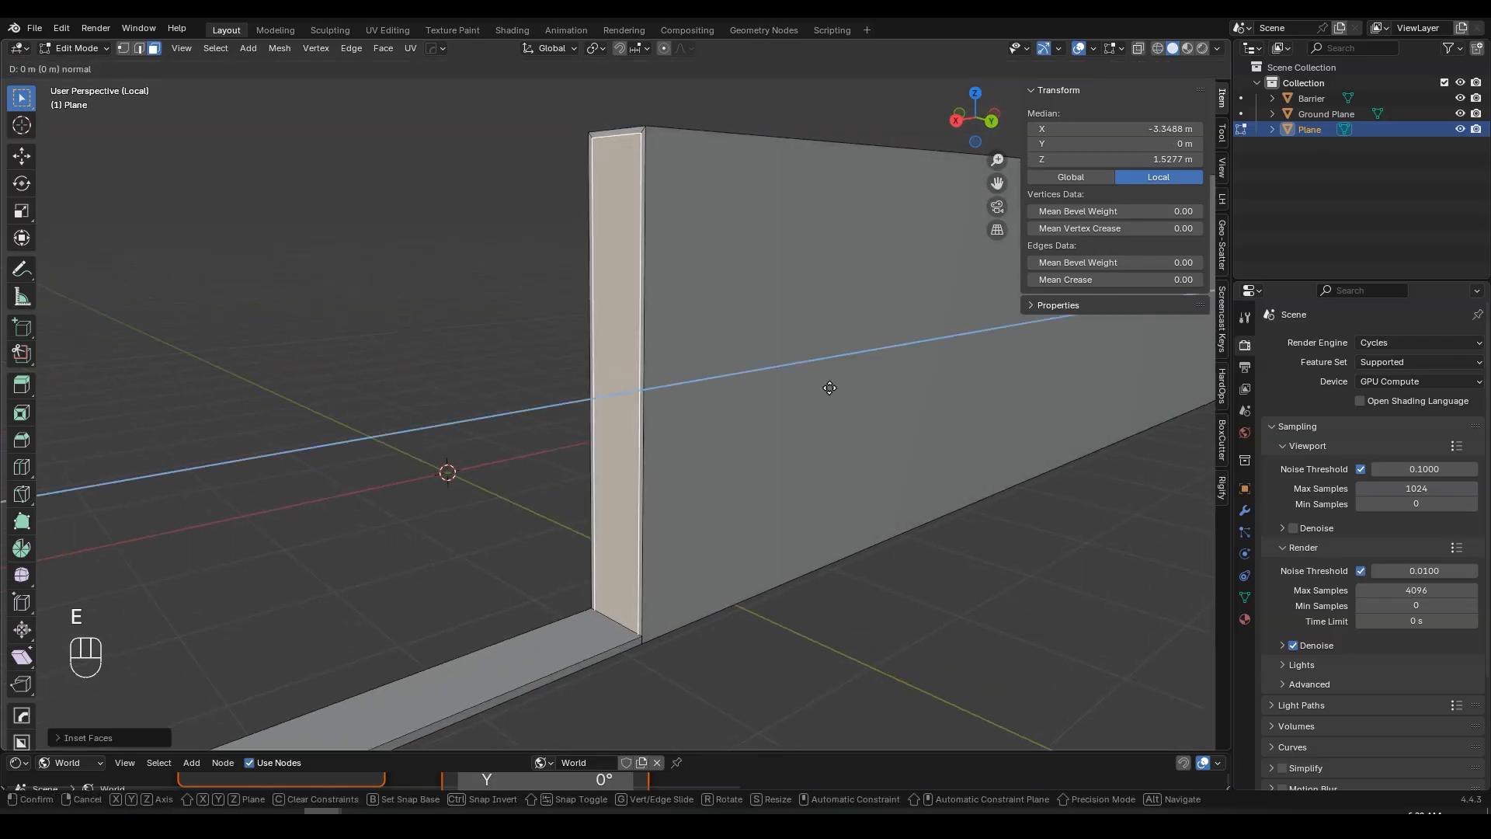
click(873, 374)
middle_drag(873, 375, 858, 402)
middle_drag(718, 424, 772, 420)
scroll(827, 384, down, 3)
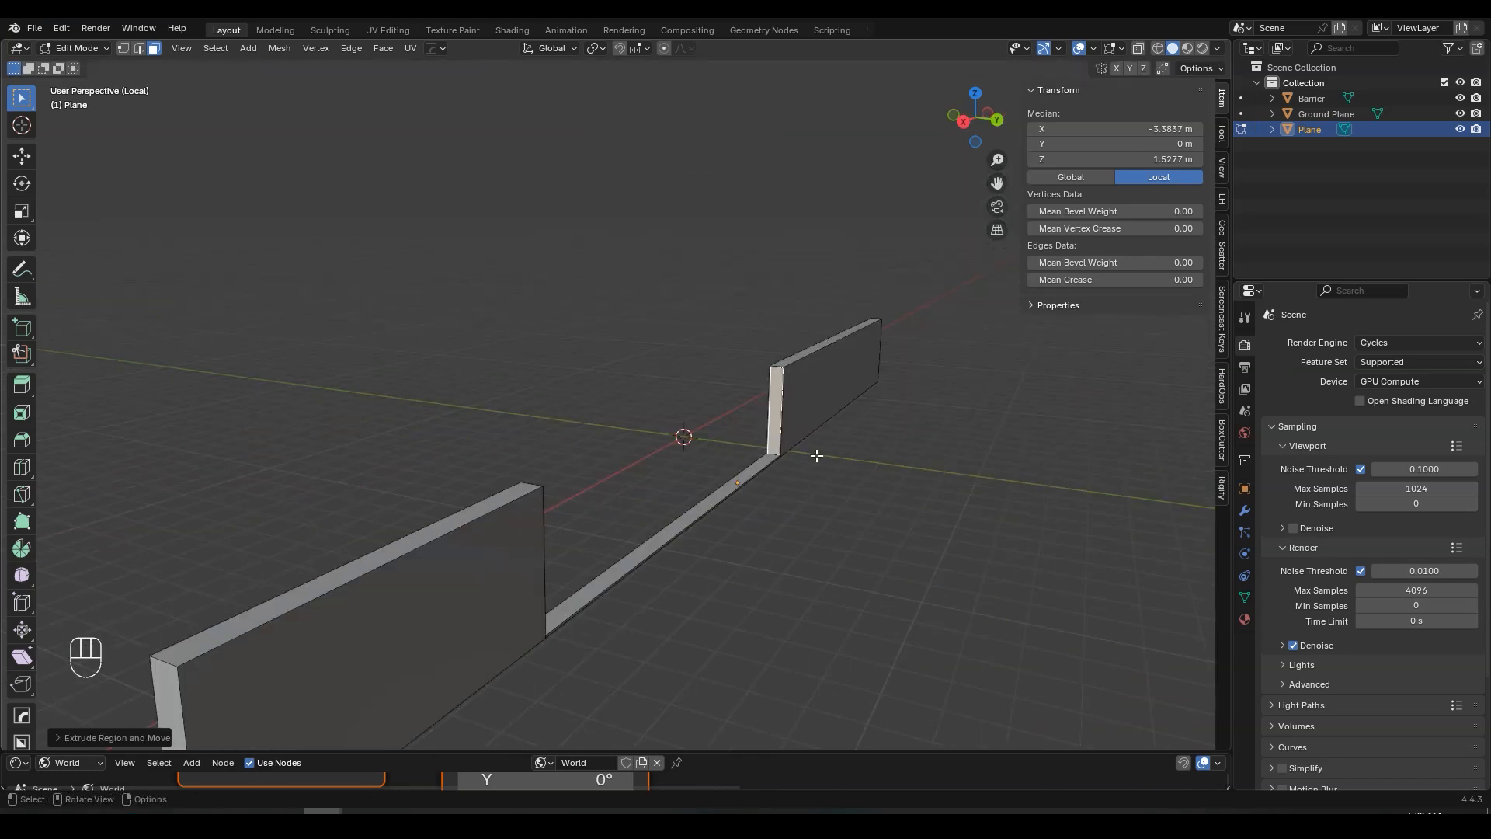
shift+middle_drag(515, 420, 465, 419)
scroll(529, 426, up, 2)
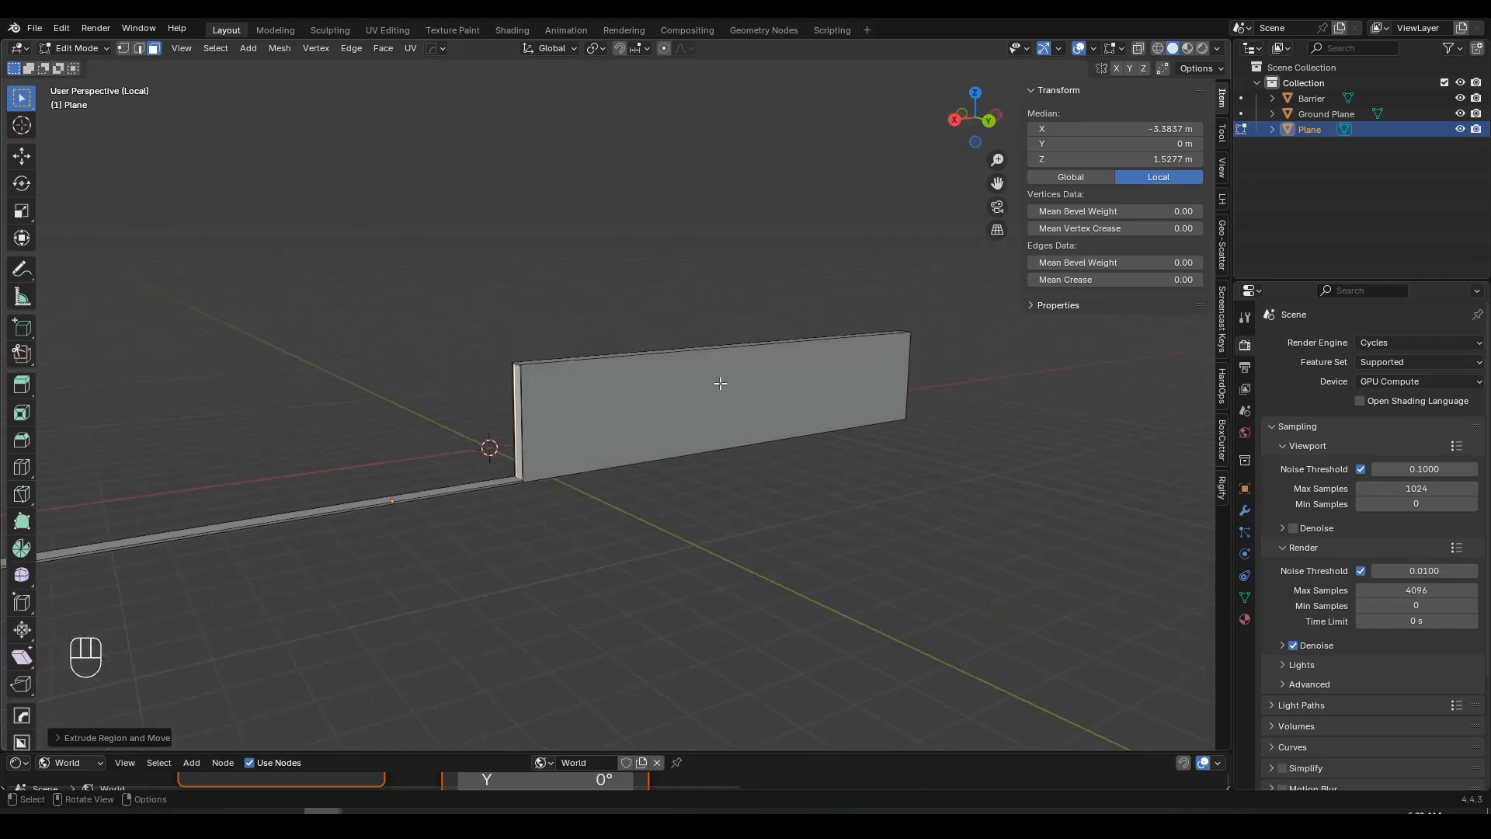
- Duplicate the faces of both raised wall sections and move the copy about 7.7 m along negative Y
shift+middle_drag(720, 383, 912, 377)
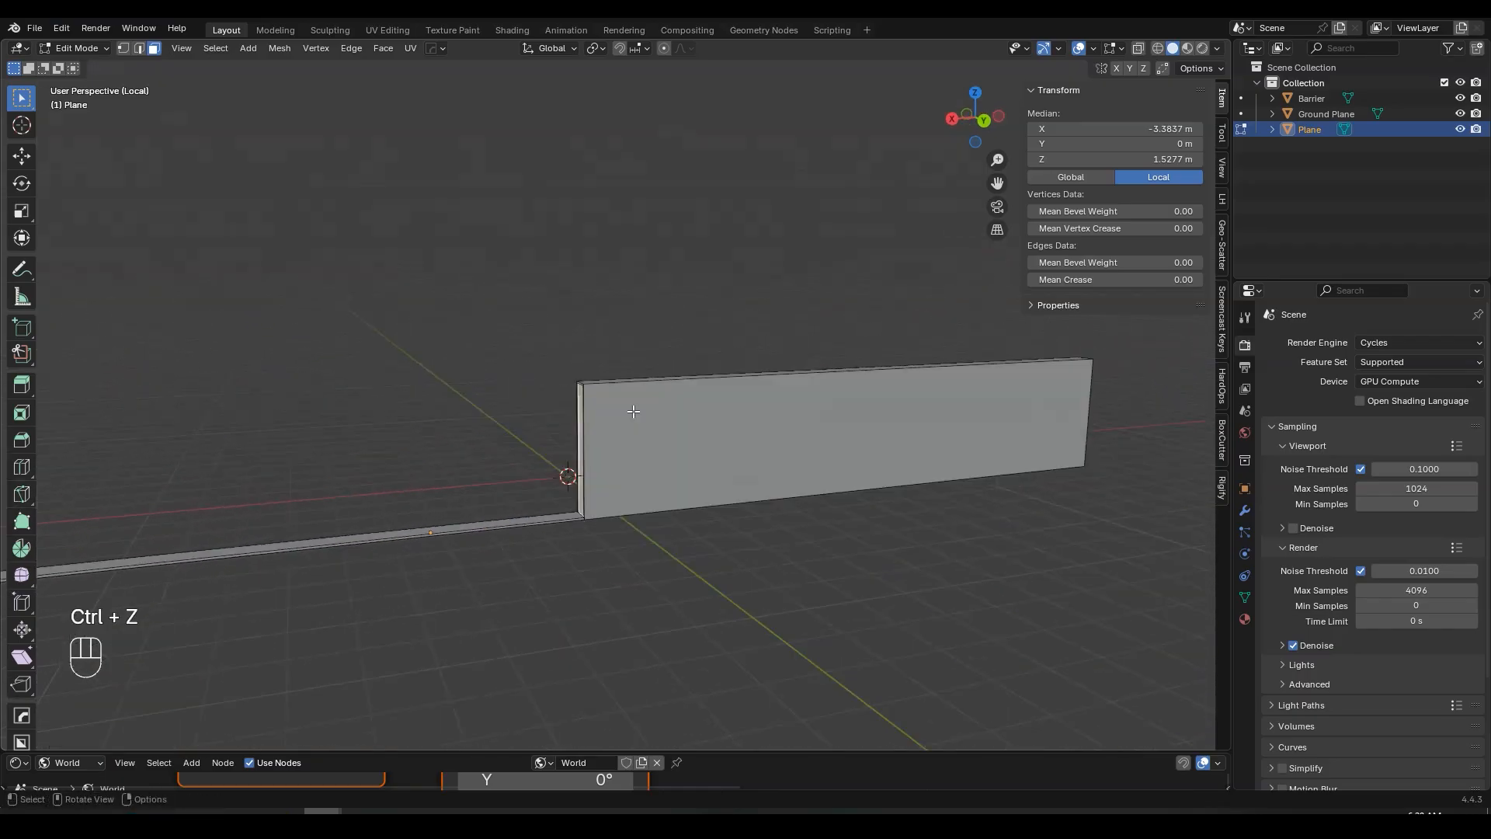
middle_drag(632, 409, 626, 386)
scroll(625, 386, up, 1)
drag(507, 340, 1032, 439)
middle_drag(1032, 440, 762, 429)
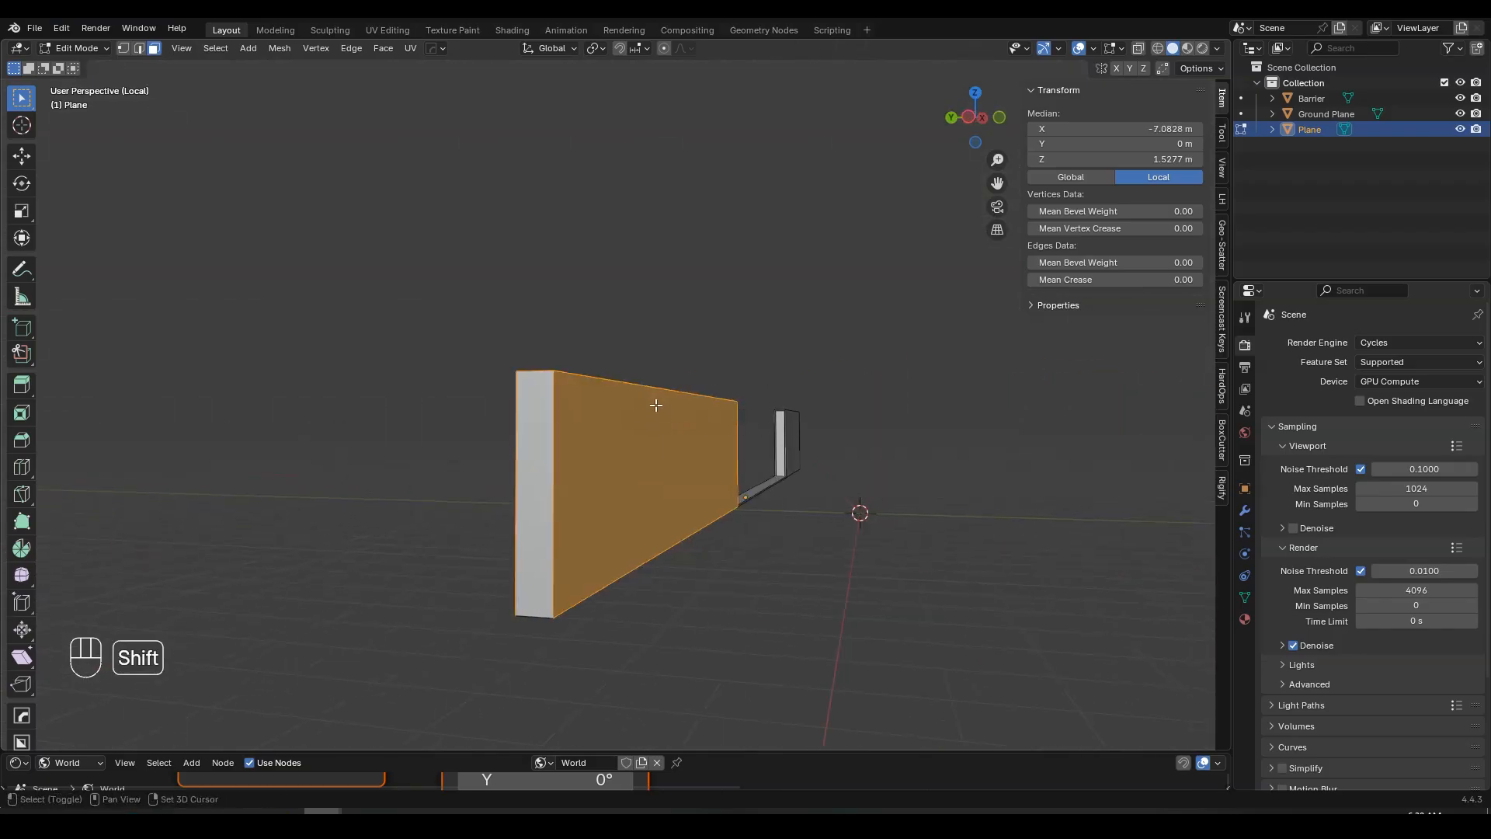
middle_drag(655, 404, 688, 426)
shift+drag(684, 391, 549, 499)
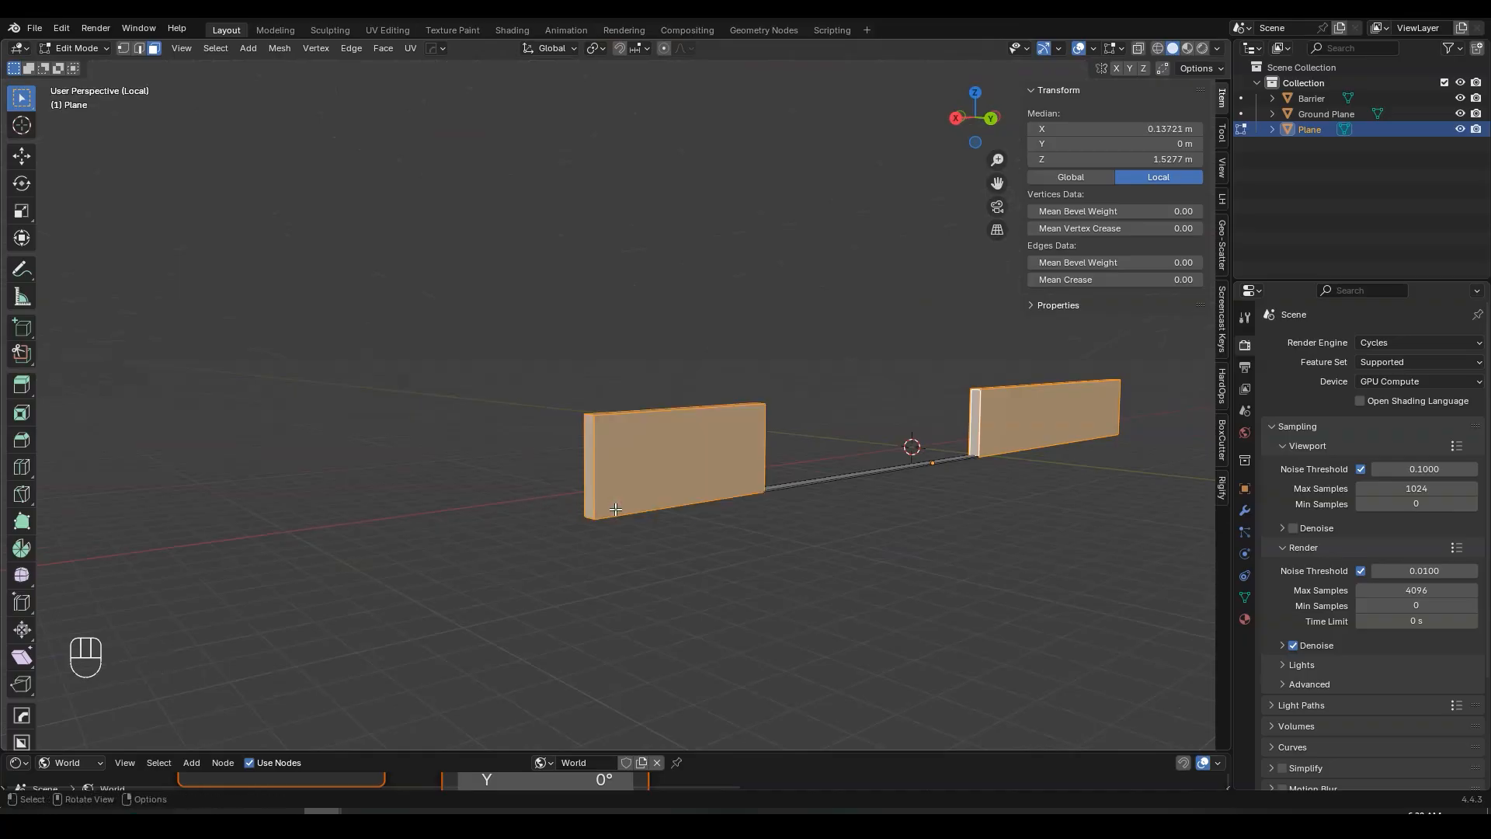
scroll(616, 510, up, 2)
middle_drag(616, 509, 902, 493)
scroll(419, 506, down, 1)
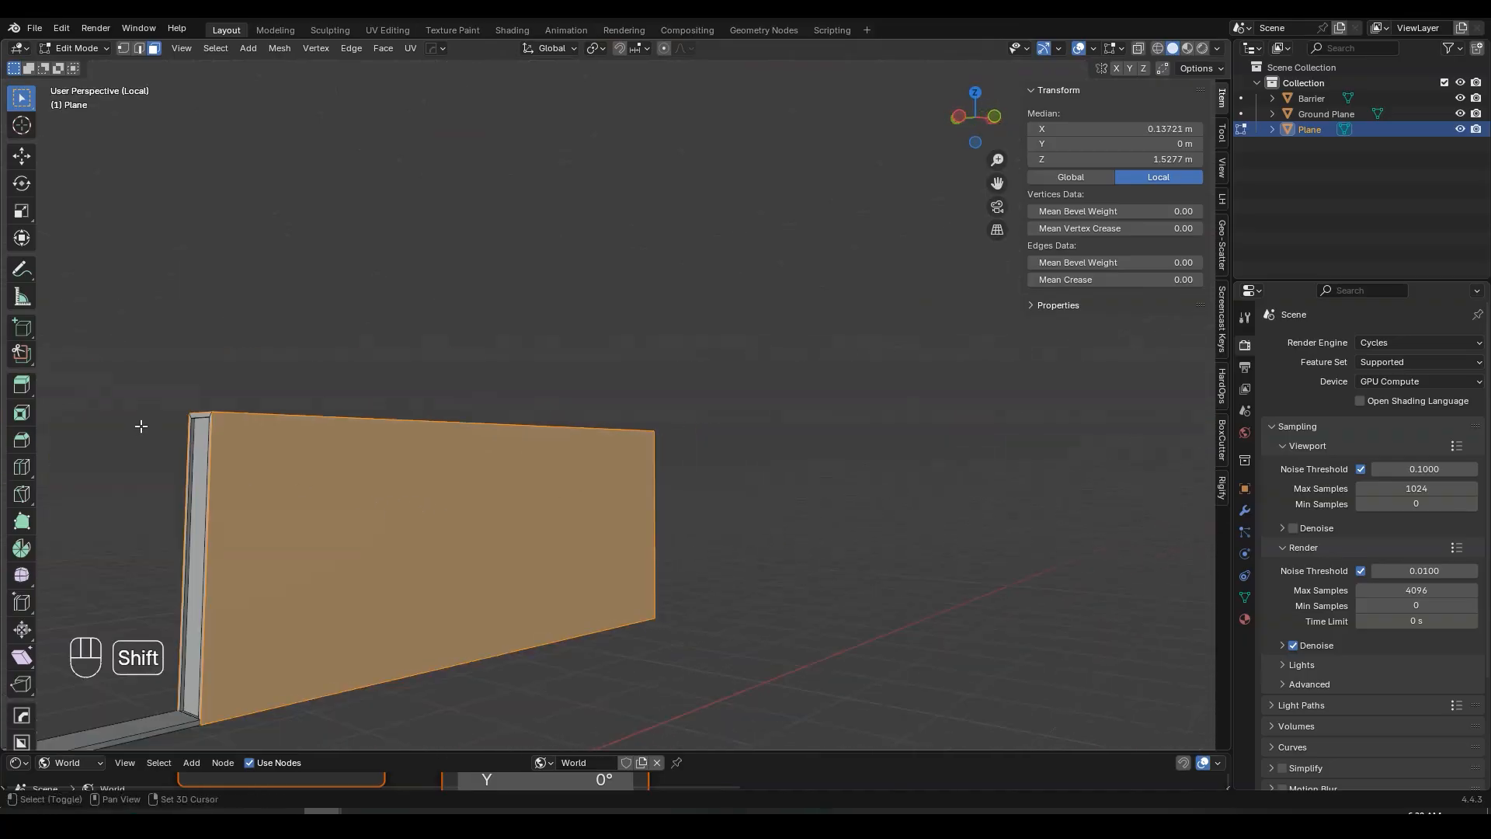
shift+drag(141, 425, 373, 520)
middle_drag(486, 559, 537, 525)
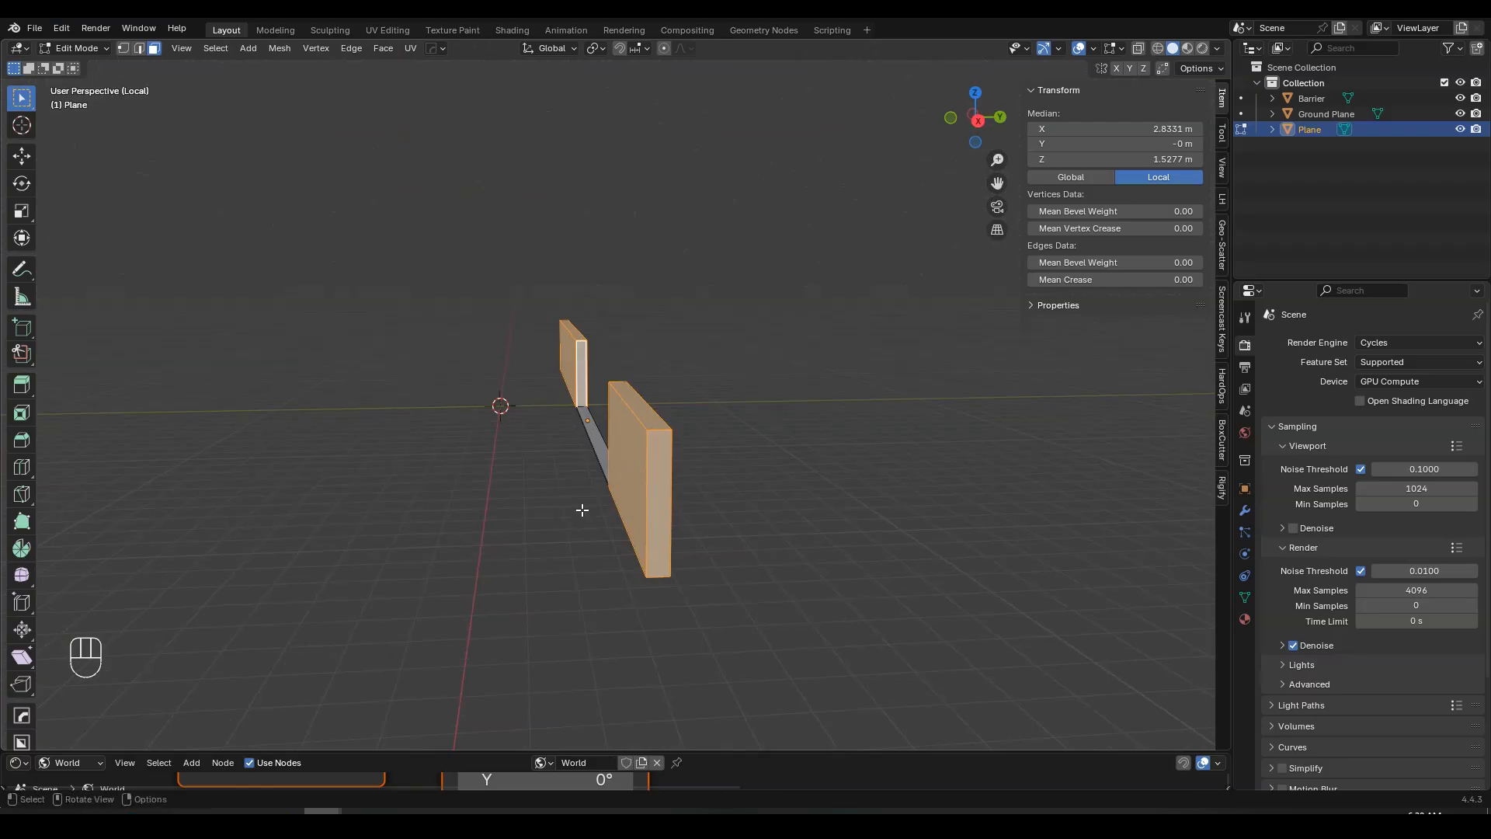
key(shift+d)
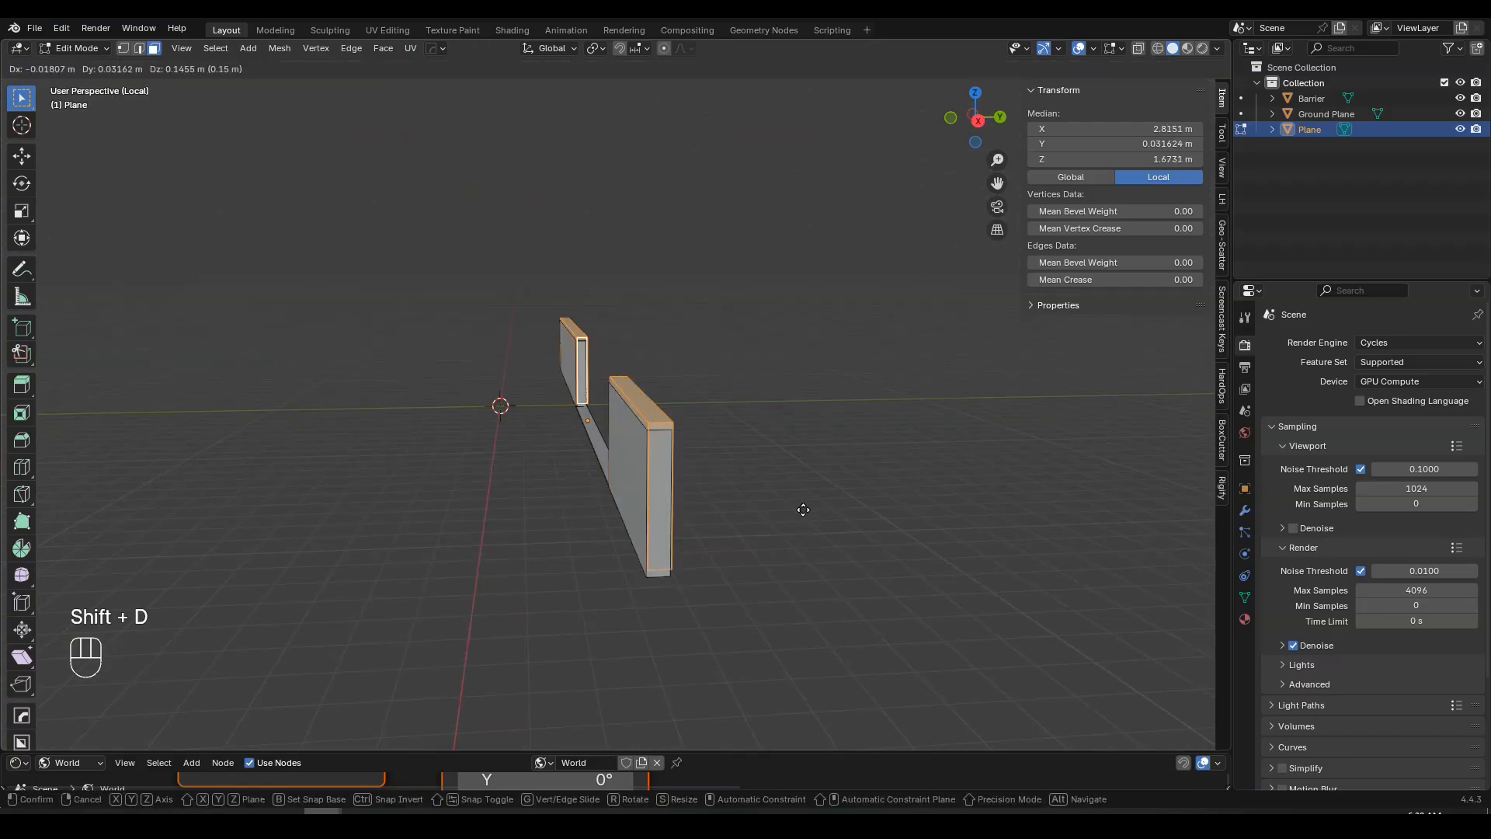
key(y)
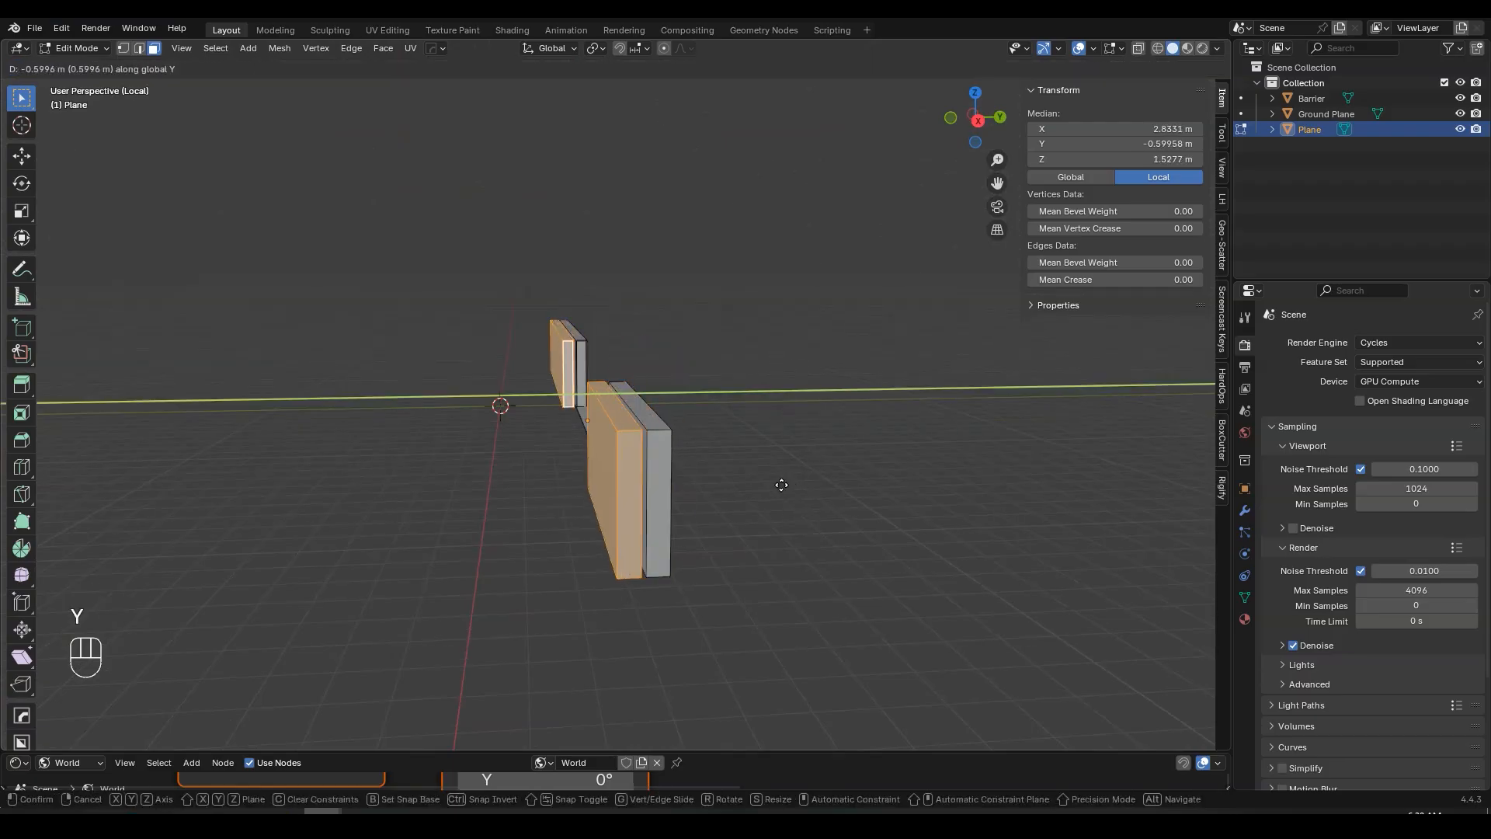
key(shift)
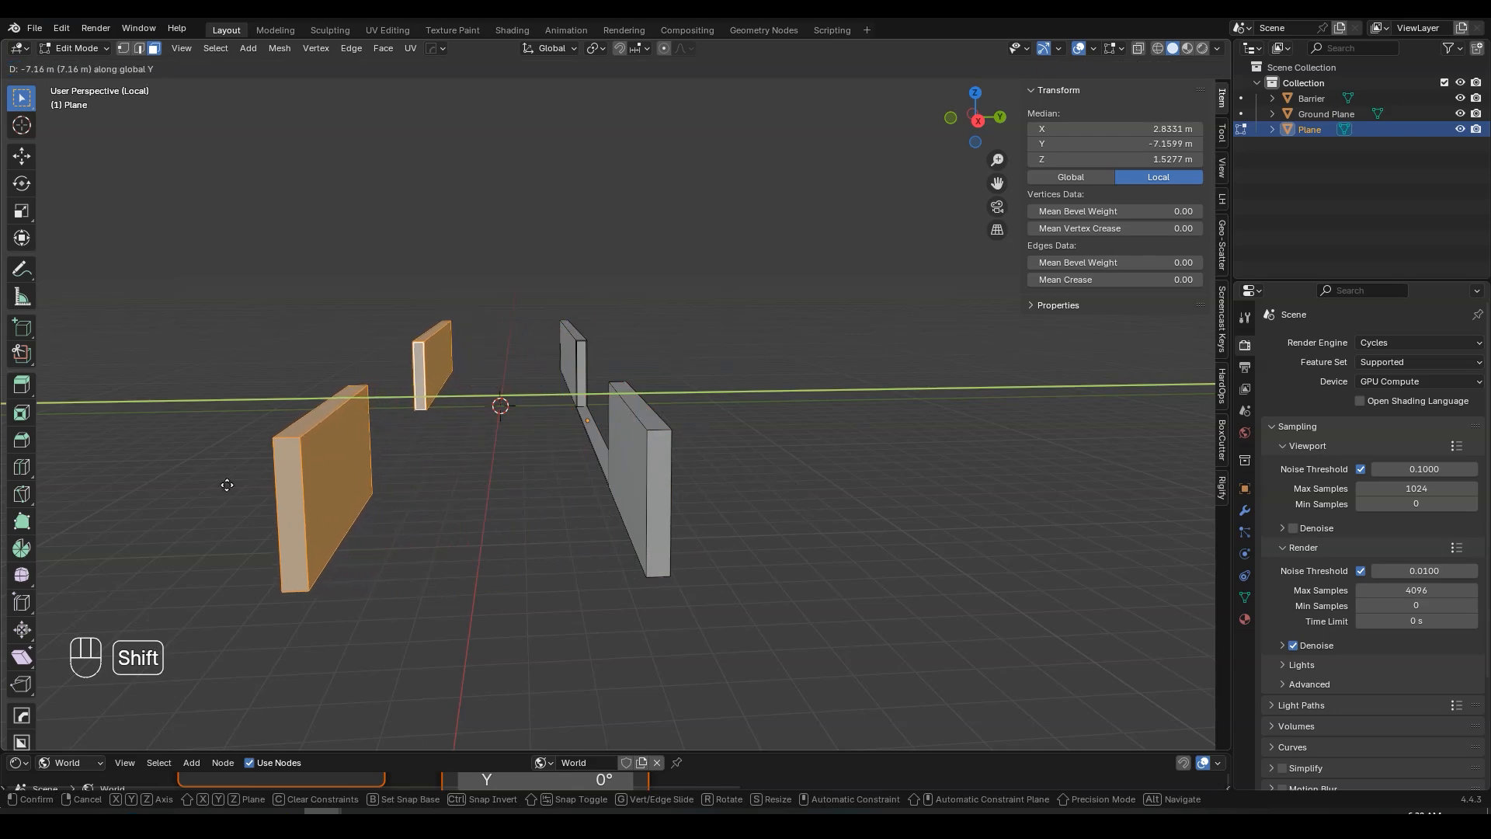
click(72, 476)
scroll(377, 452, down, 2)
middle_drag(411, 458, 666, 394)
shift+middle_drag(505, 408, 829, 464)
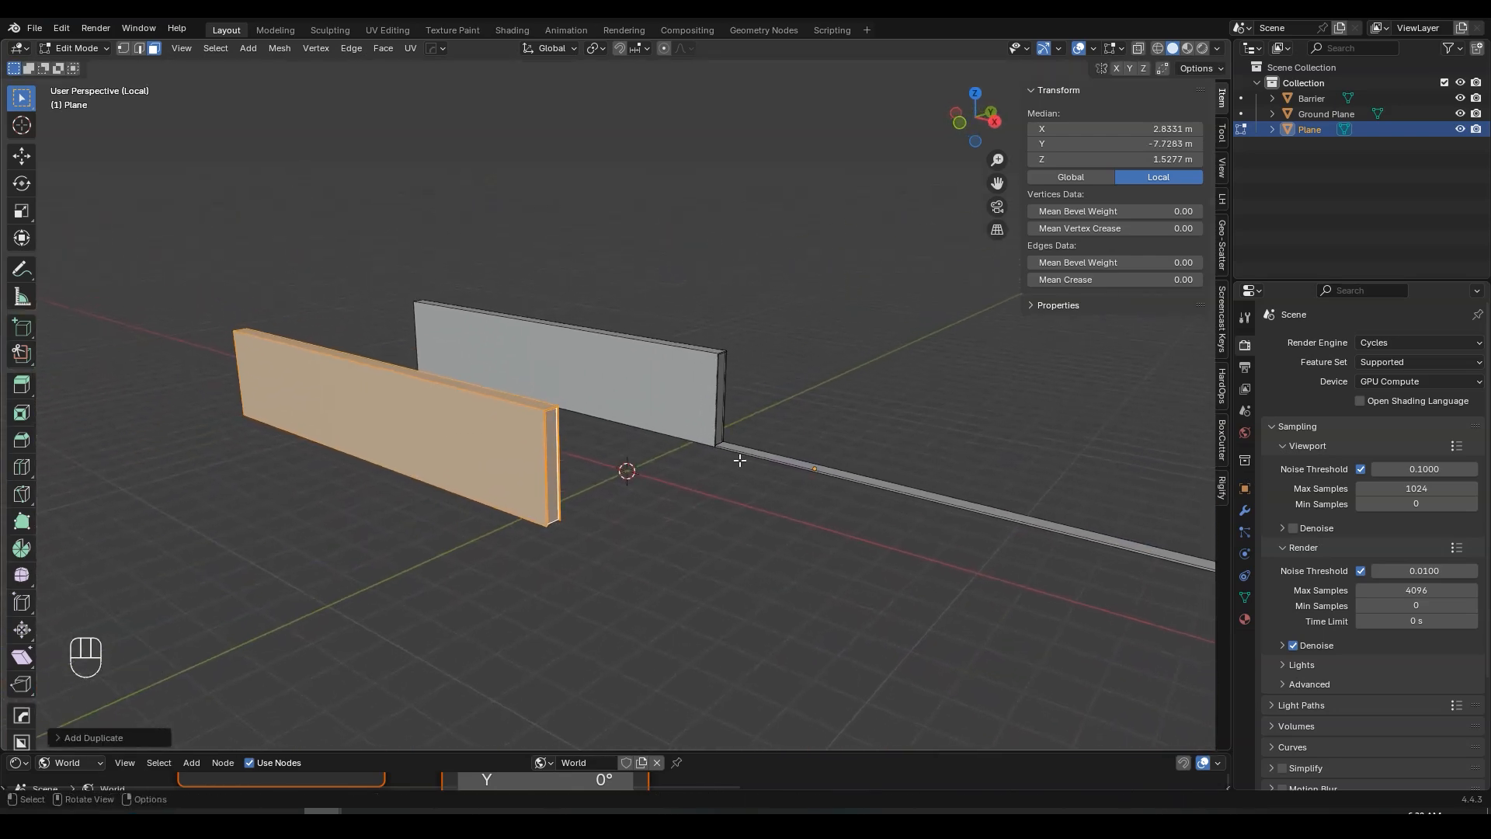
- In wireframe vertex mode, move the inner end vertices of the duplicated wall's negative-X section about 4.7 m along negative X
scroll(739, 459, up, 2)
middle_drag(738, 459, 729, 425)
scroll(736, 470, down, 1)
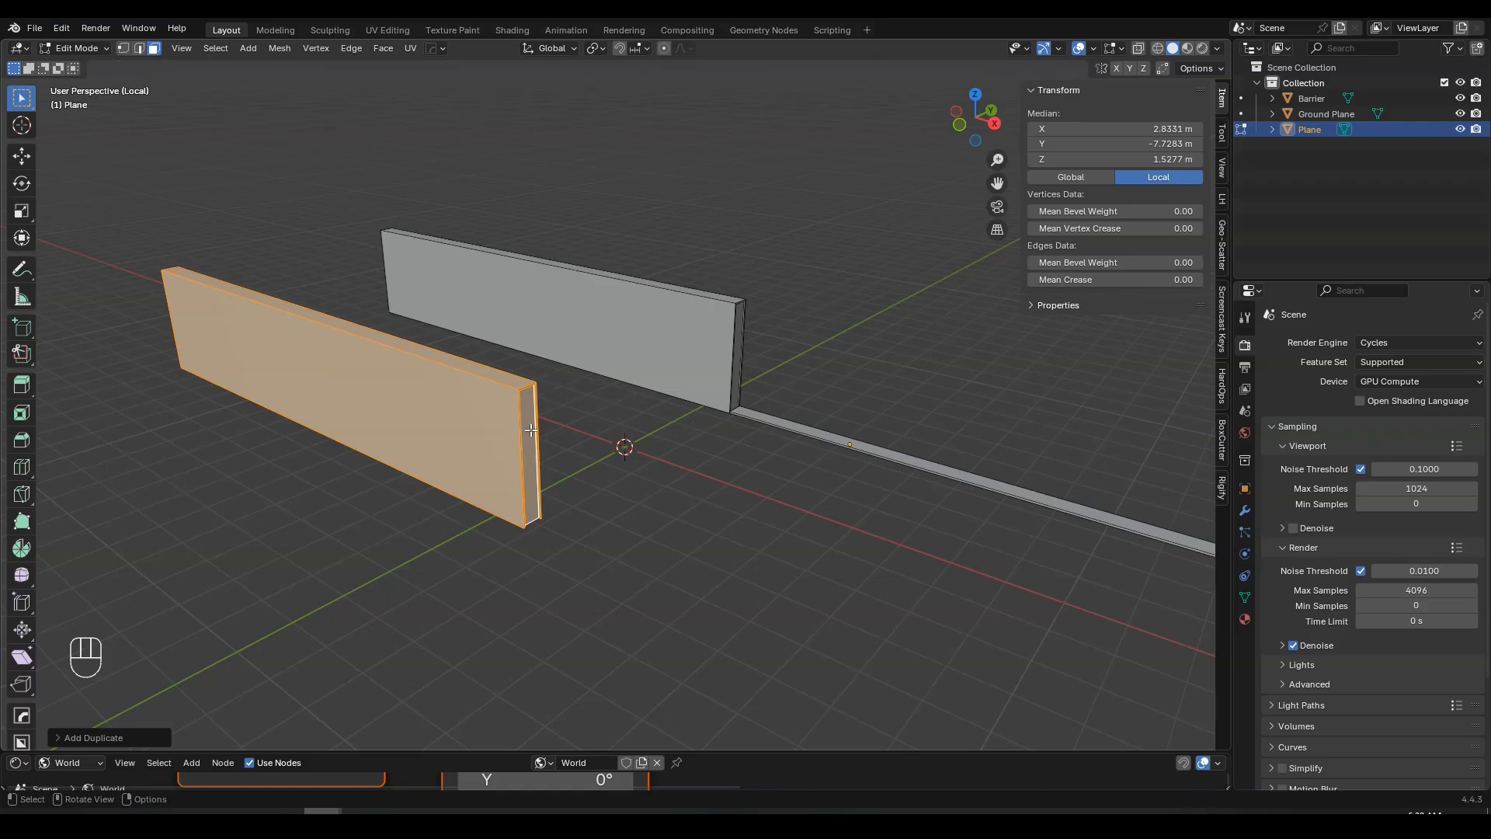
click(122, 53)
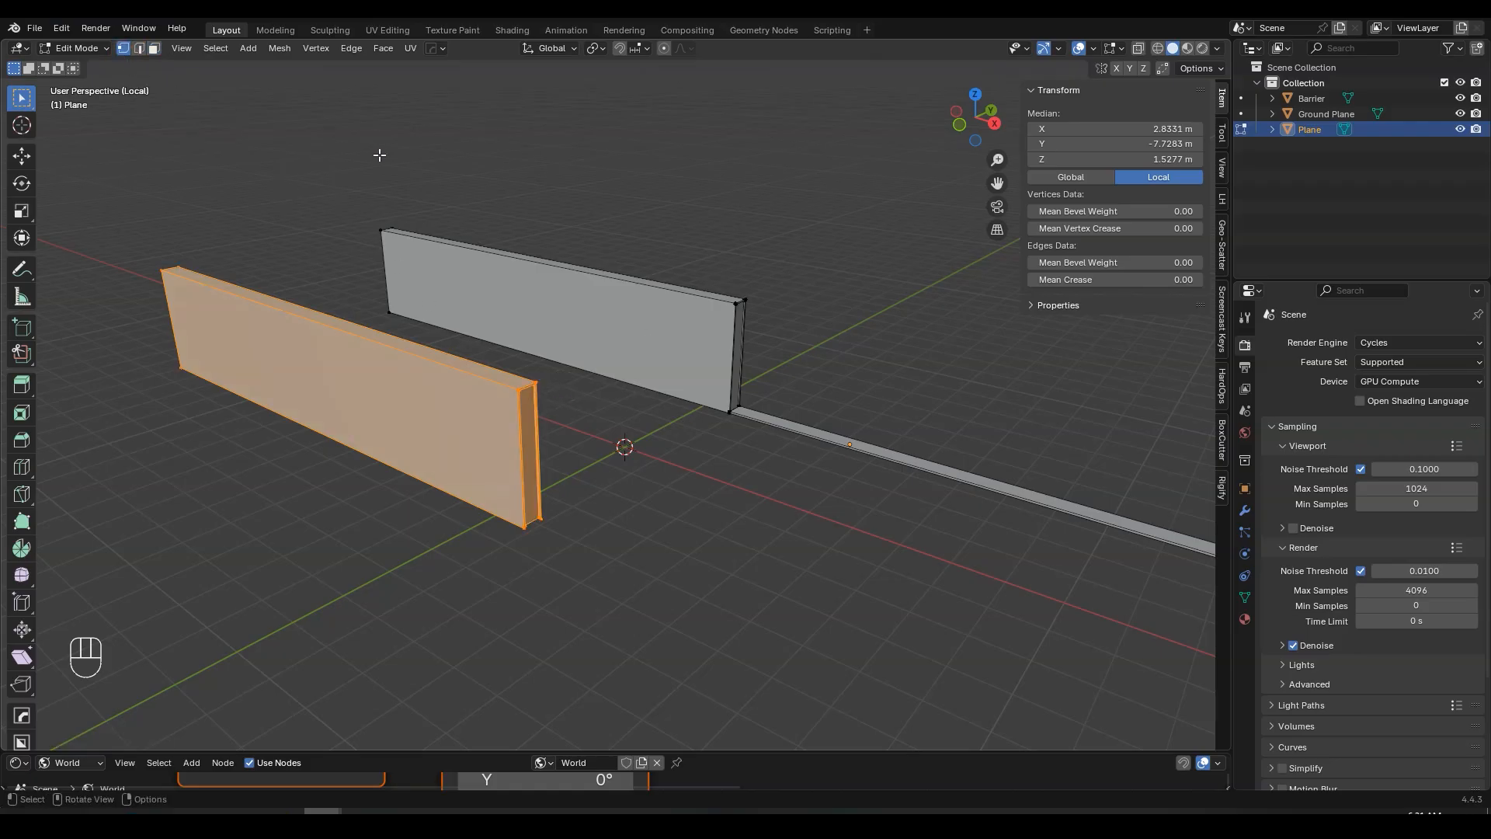
click(1161, 48)
middle_drag(590, 435, 504, 412)
drag(558, 266, 409, 632)
middle_drag(409, 632, 522, 532)
key(g)
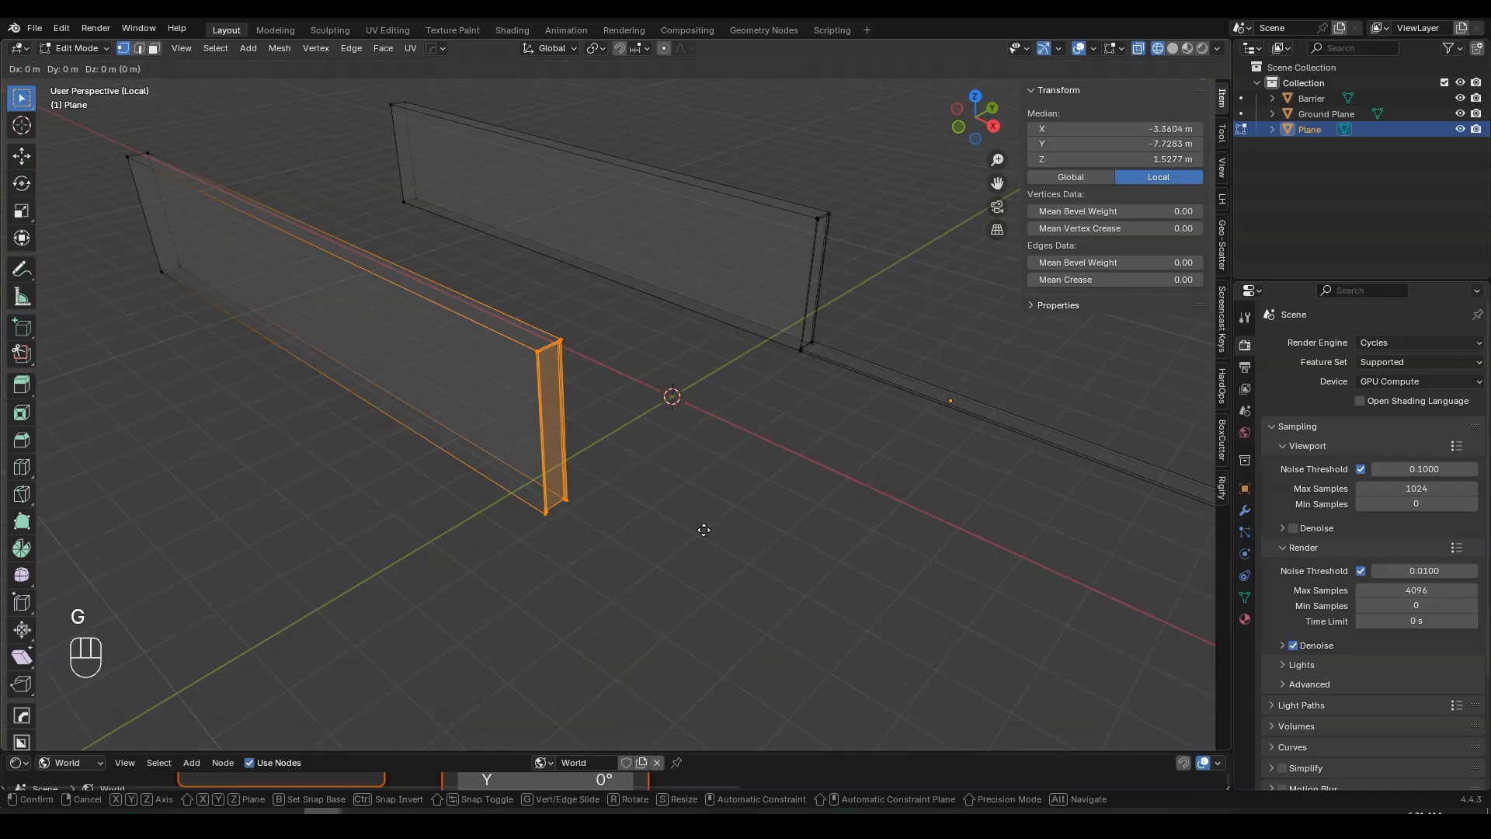
key(x)
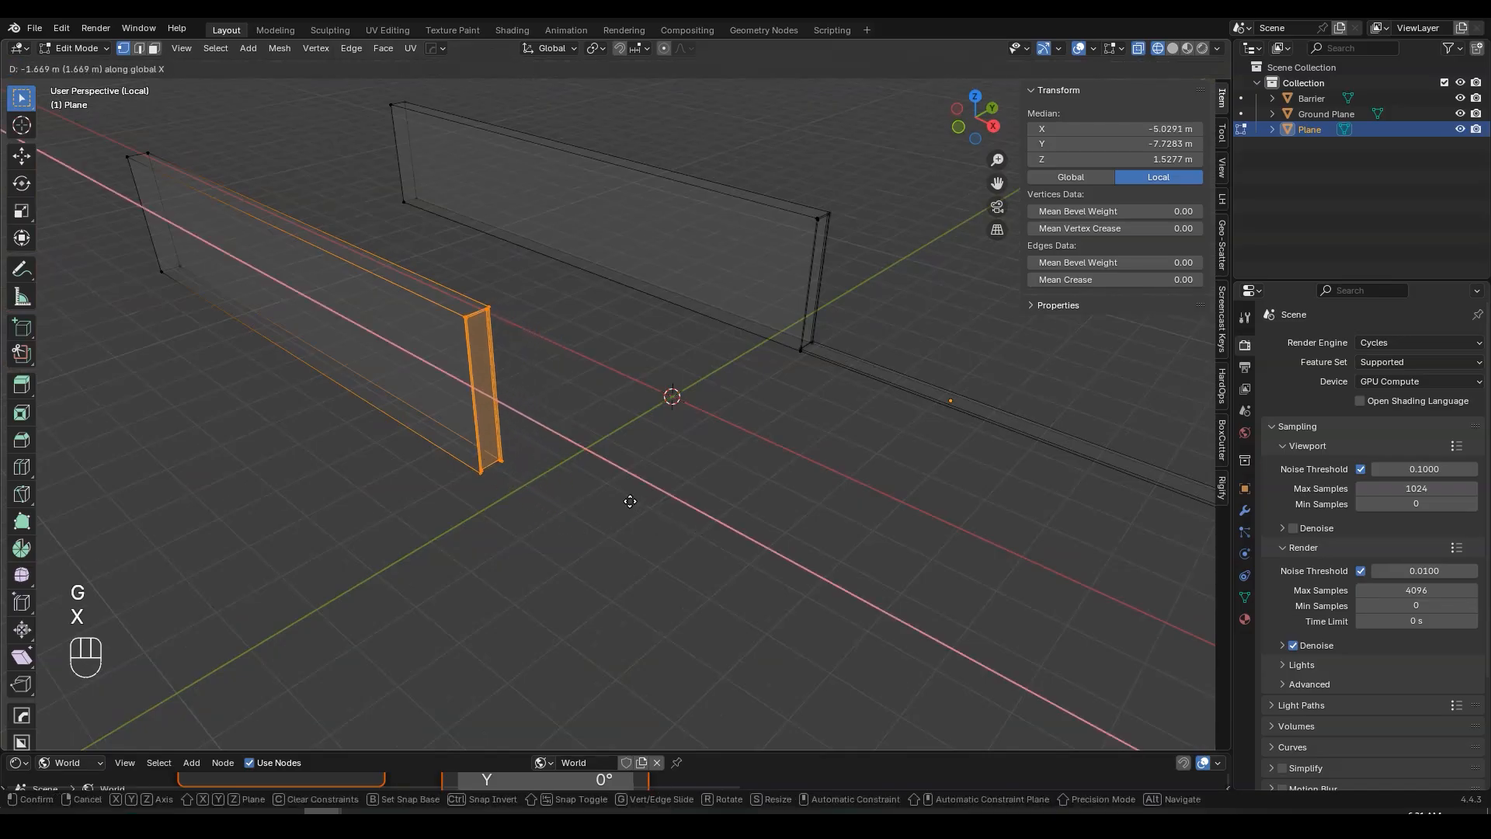
key(shift)
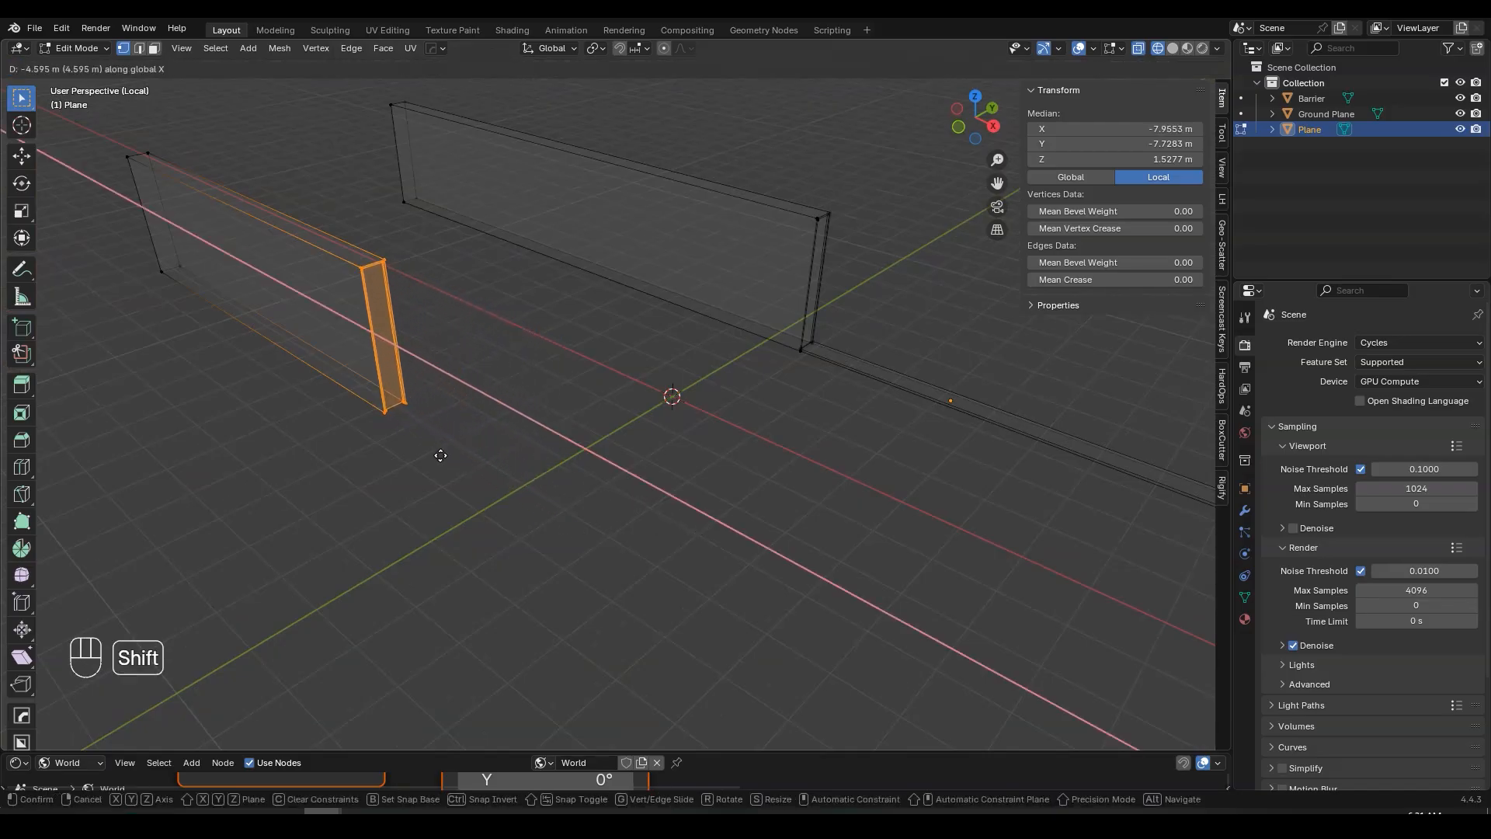
click(399, 447)
middle_drag(398, 444, 335, 469)
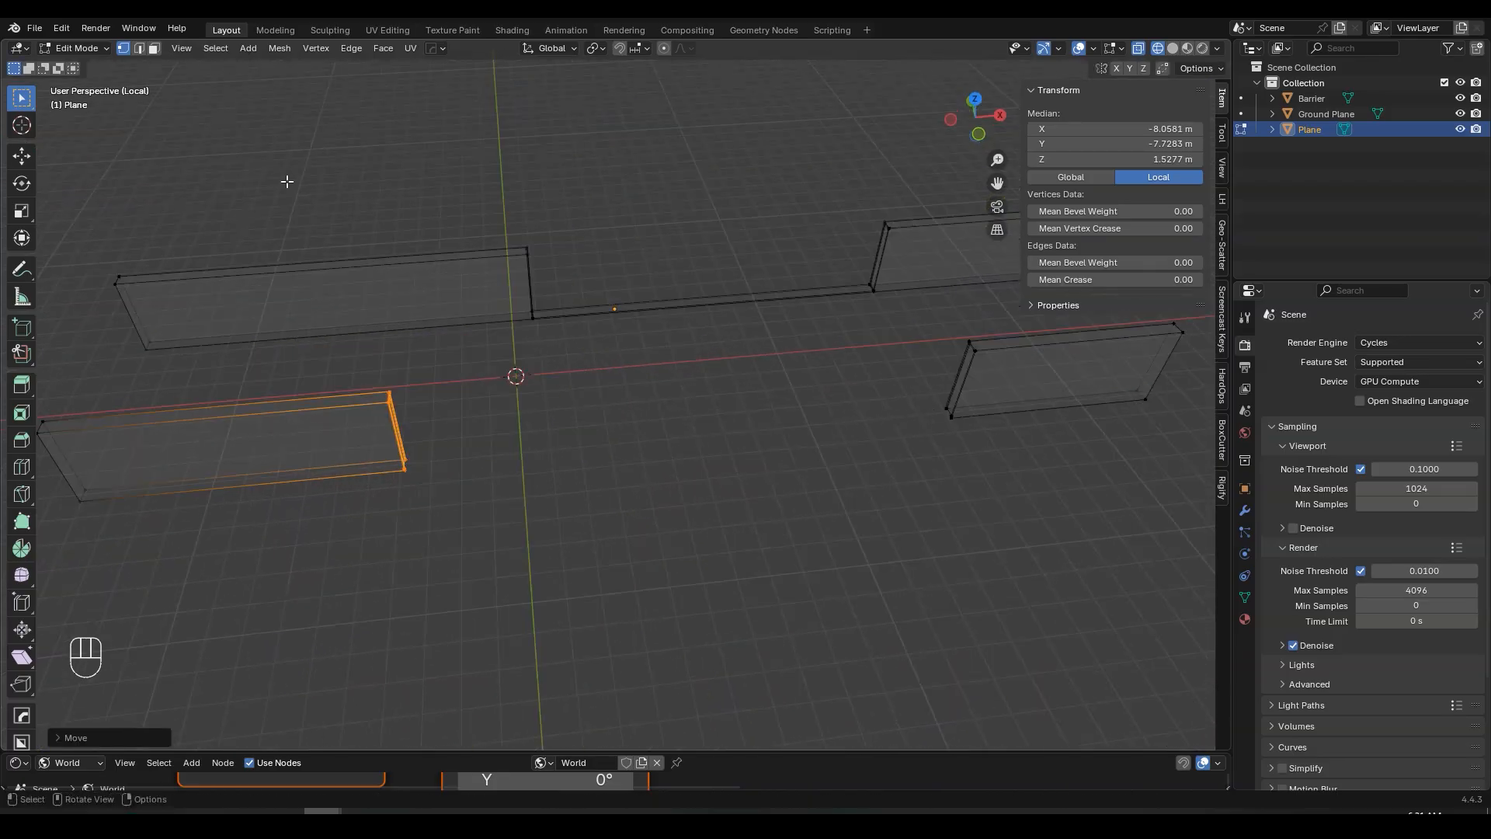
- Duplicate the outer vertical edge at the shortened wall section's inner end in place and separate it into its own object
key(2)
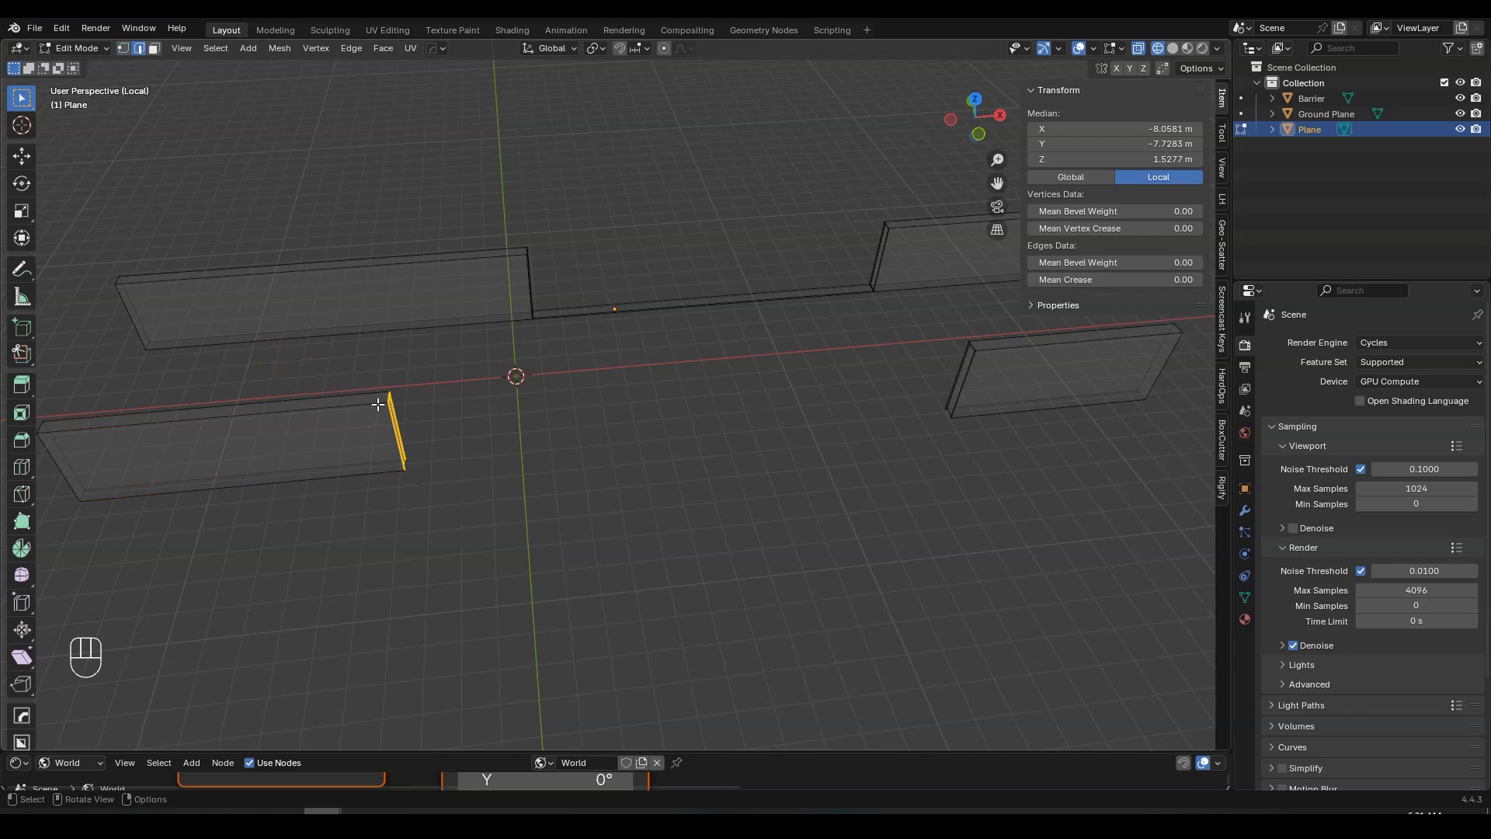
key(KP_Decimal)
middle_drag(722, 357, 653, 248)
scroll(592, 282, up, 3)
click(547, 231)
scroll(539, 243, down, 5)
key(shift+d)
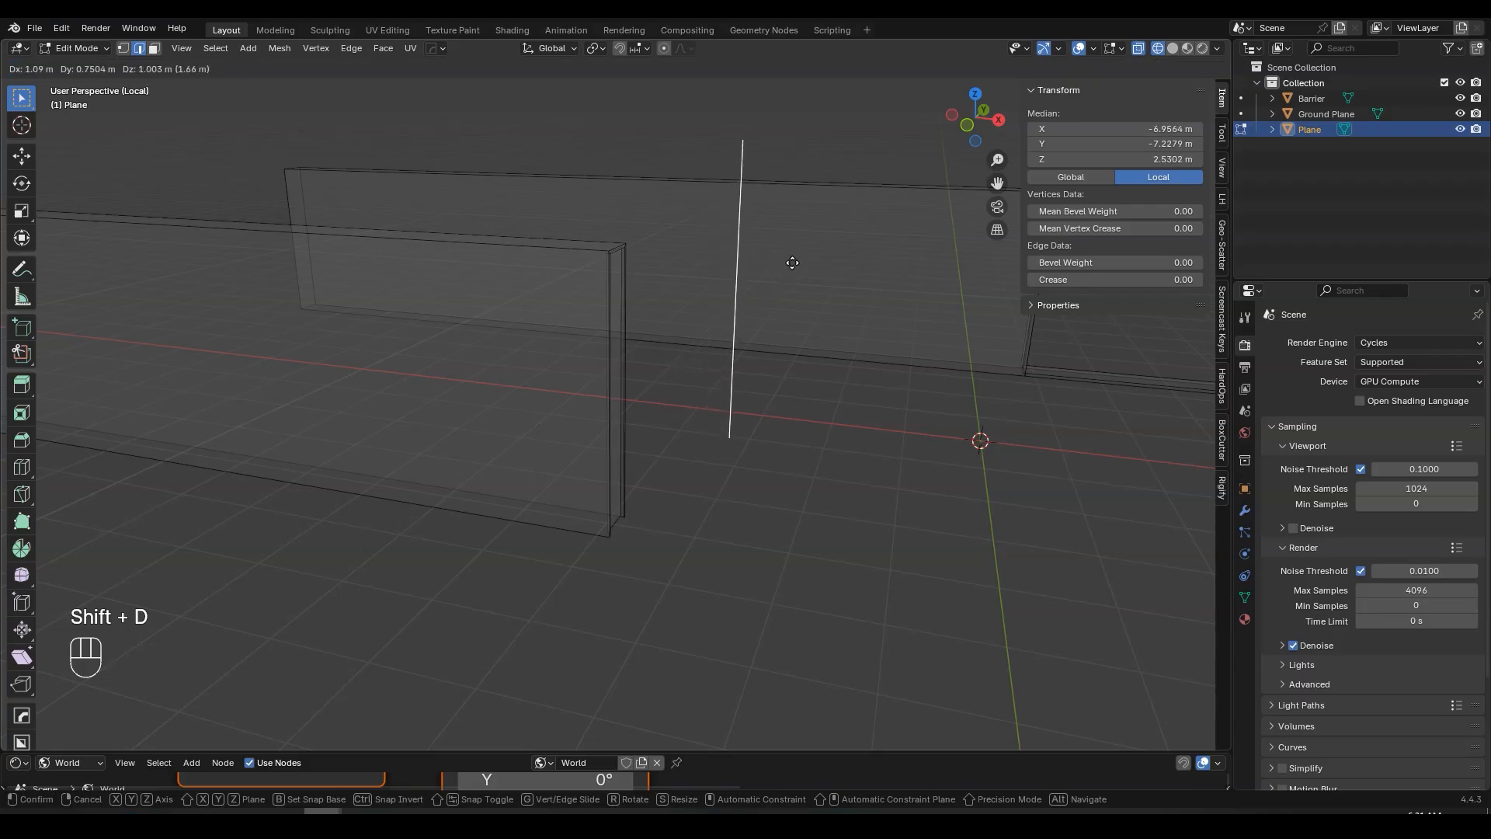
right_click(792, 263)
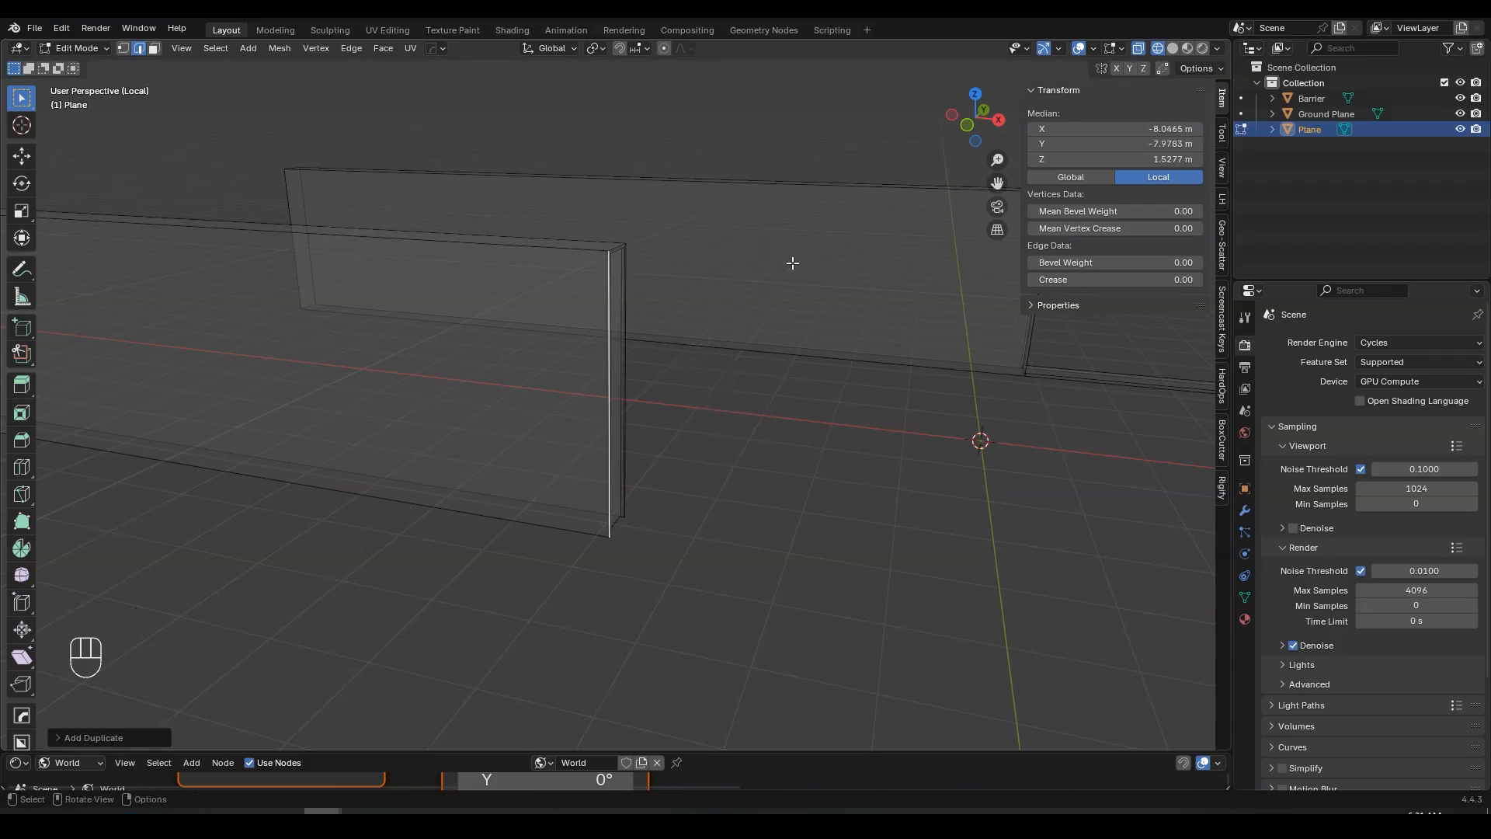
key(p)
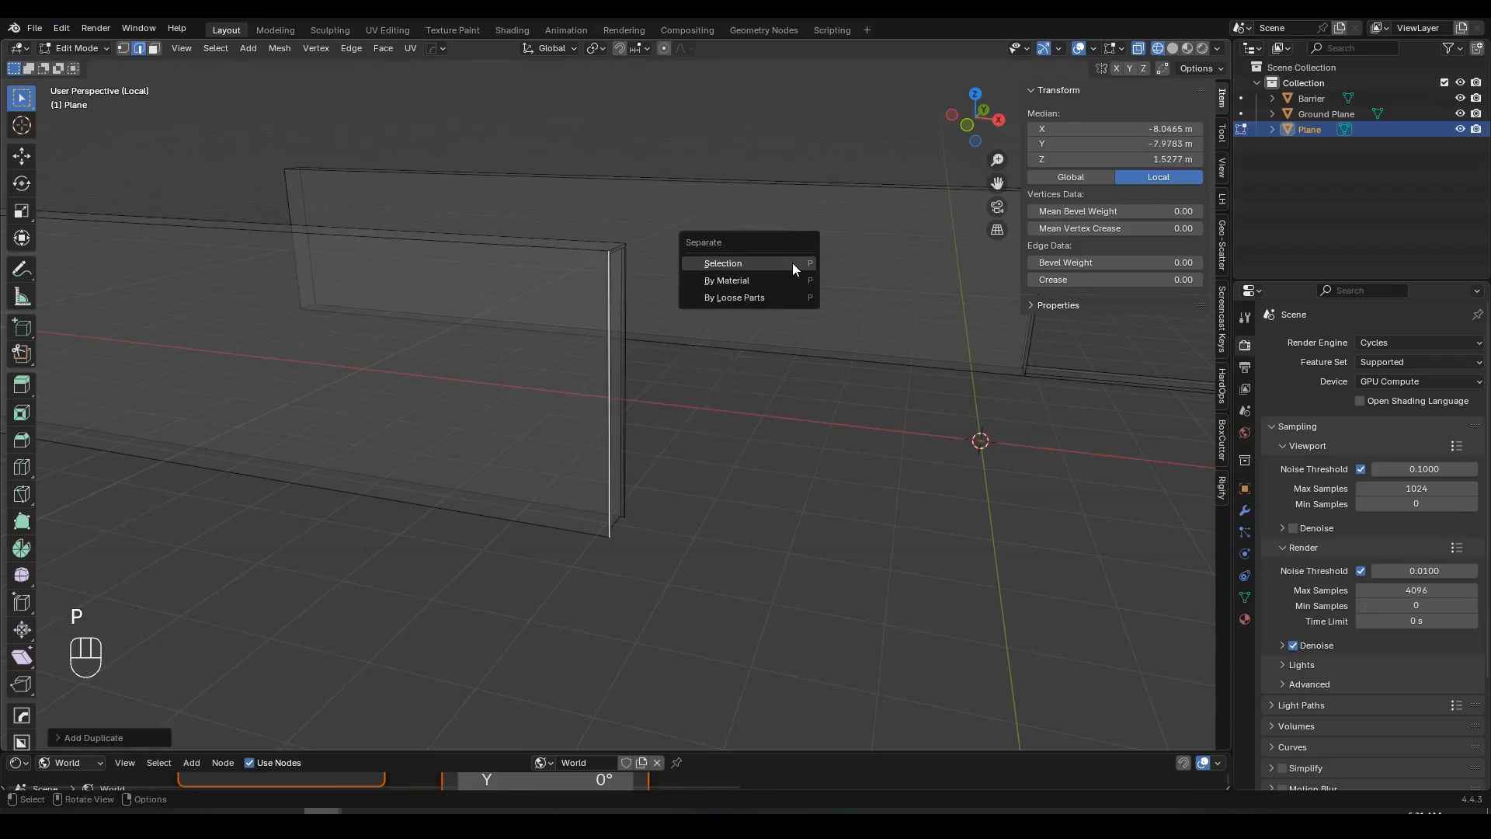
click(740, 264)
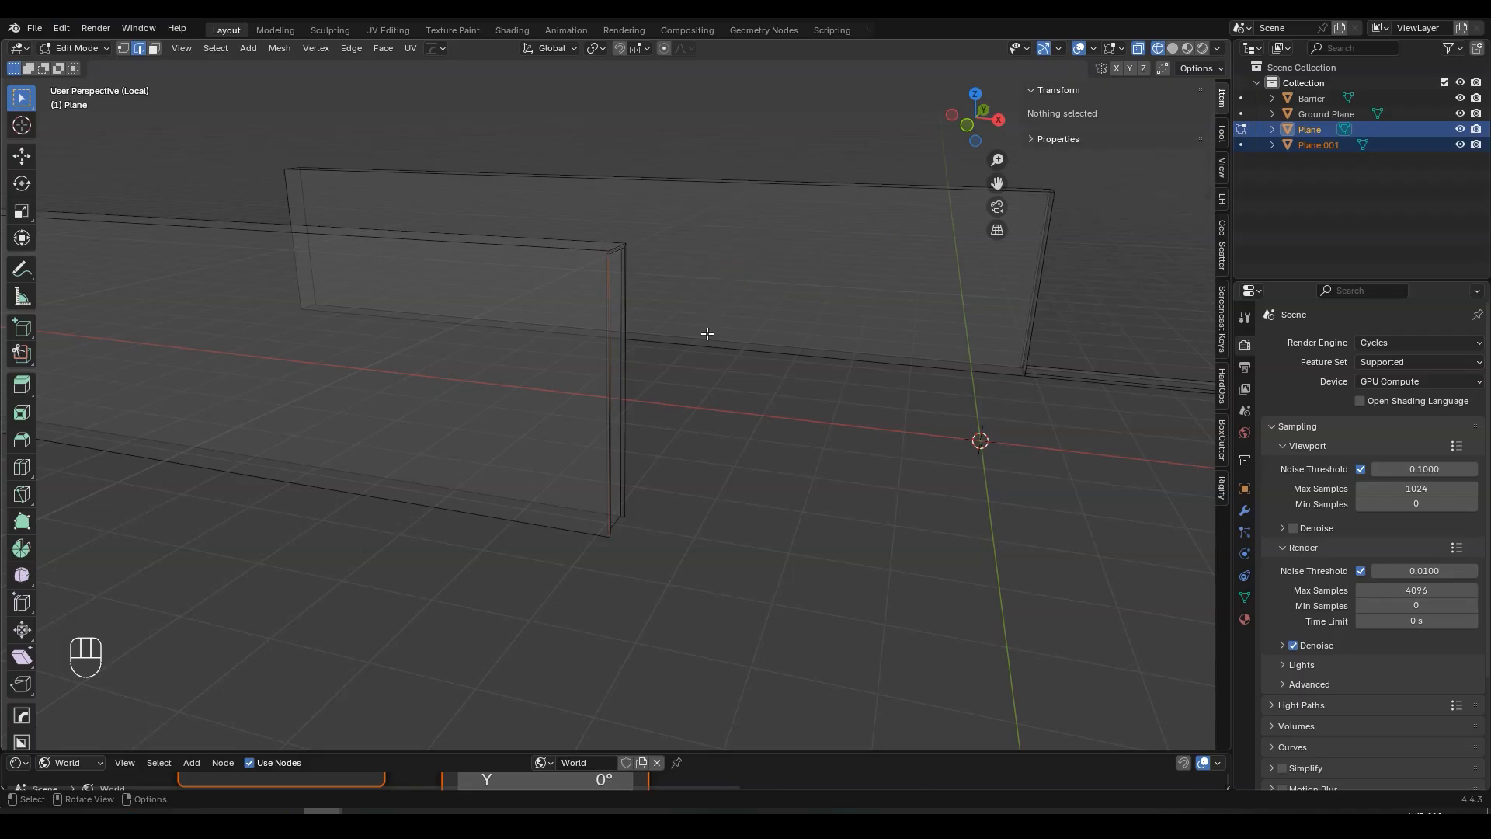
- Extrude the separated edge about 18.96 m along X to span the gap to the opposite duplicated wall section
key(Tab)
middle_drag(699, 329, 631, 283)
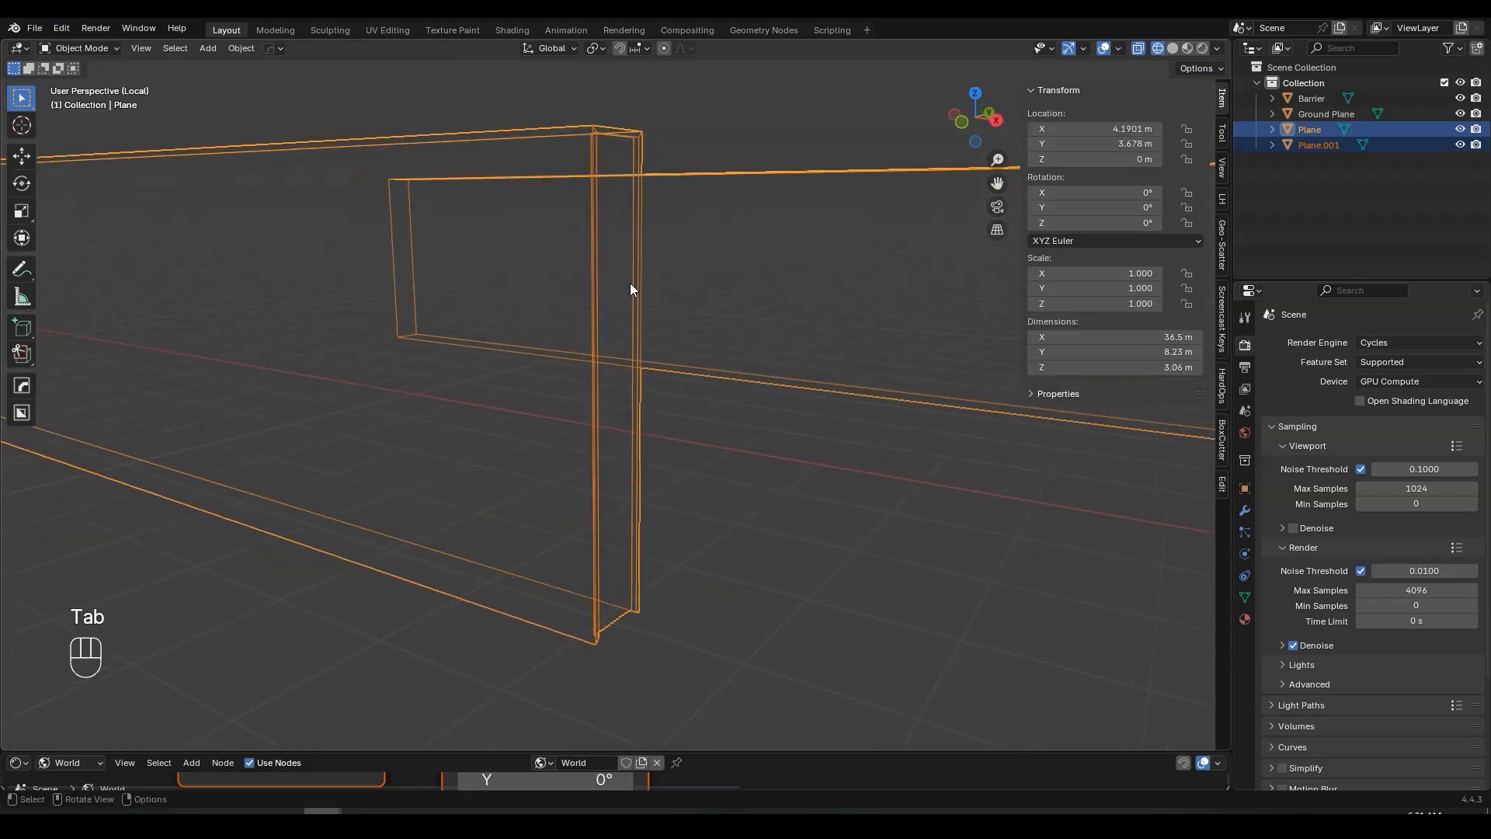
click(594, 249)
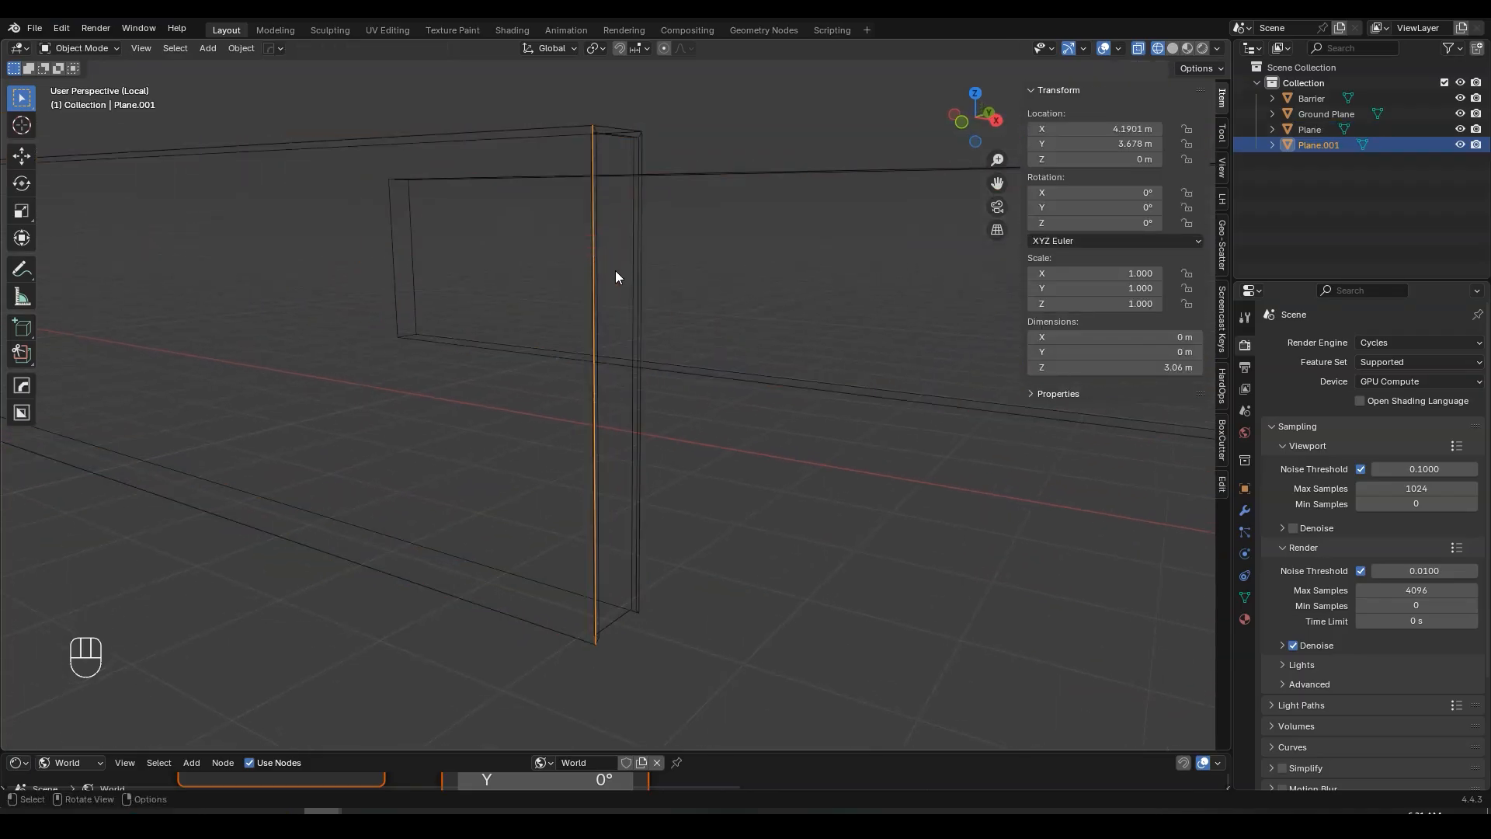
key(Tab)
middle_drag(616, 277, 496, 300)
key(a)
scroll(511, 298, up, 1)
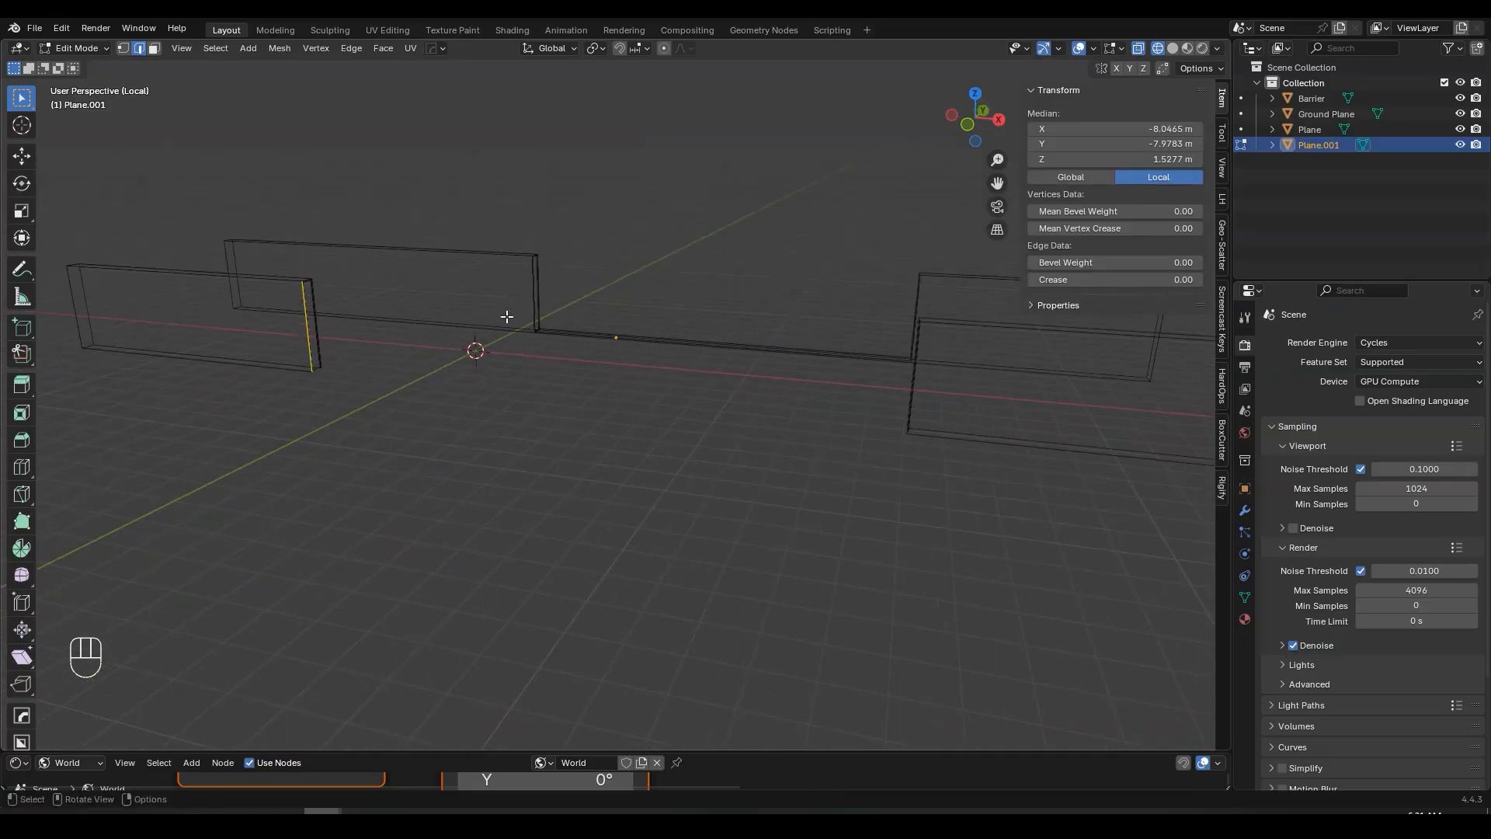
key(e)
key(x)
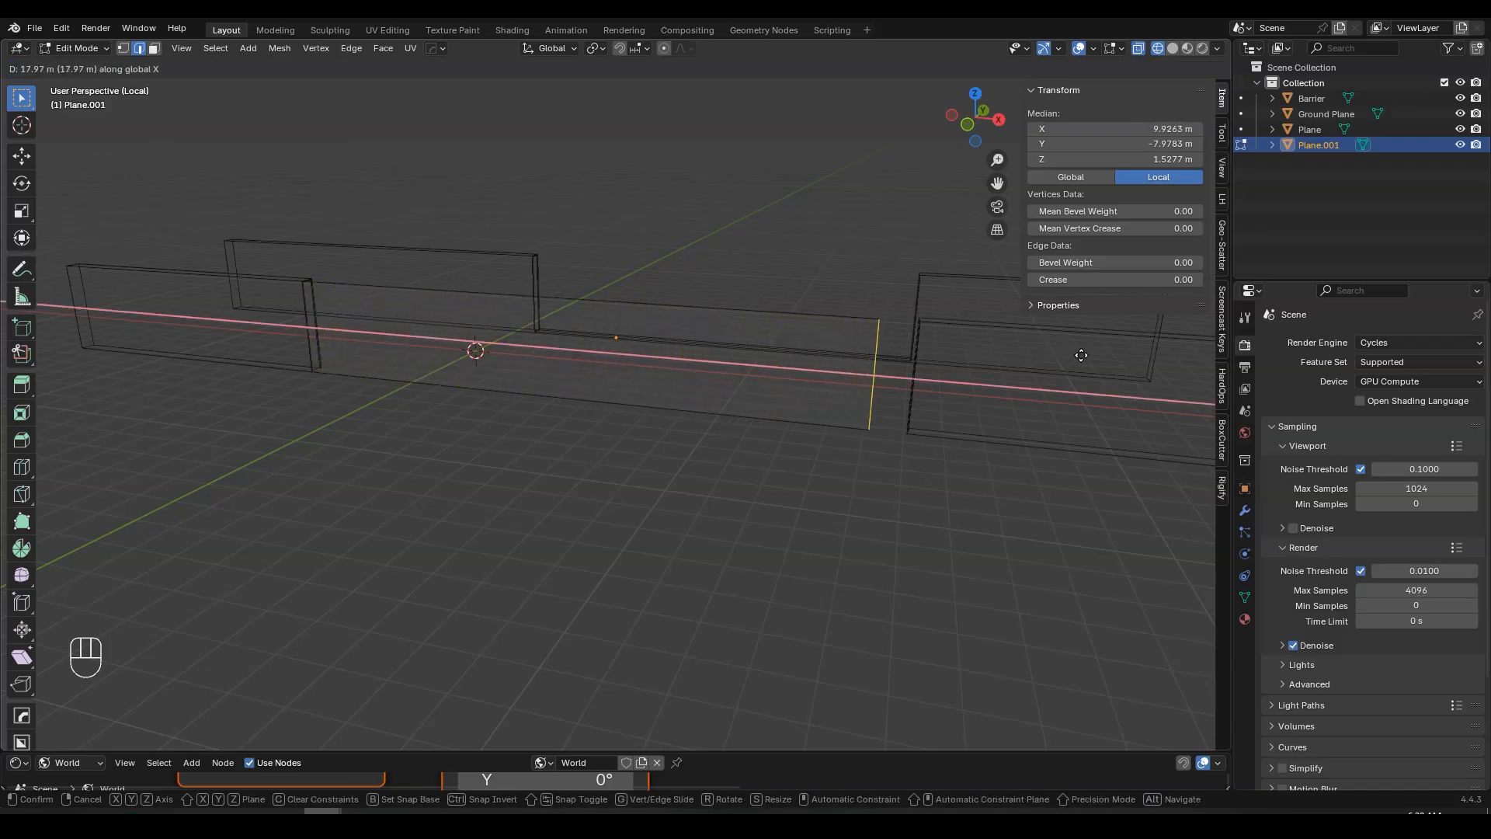
key(shift)
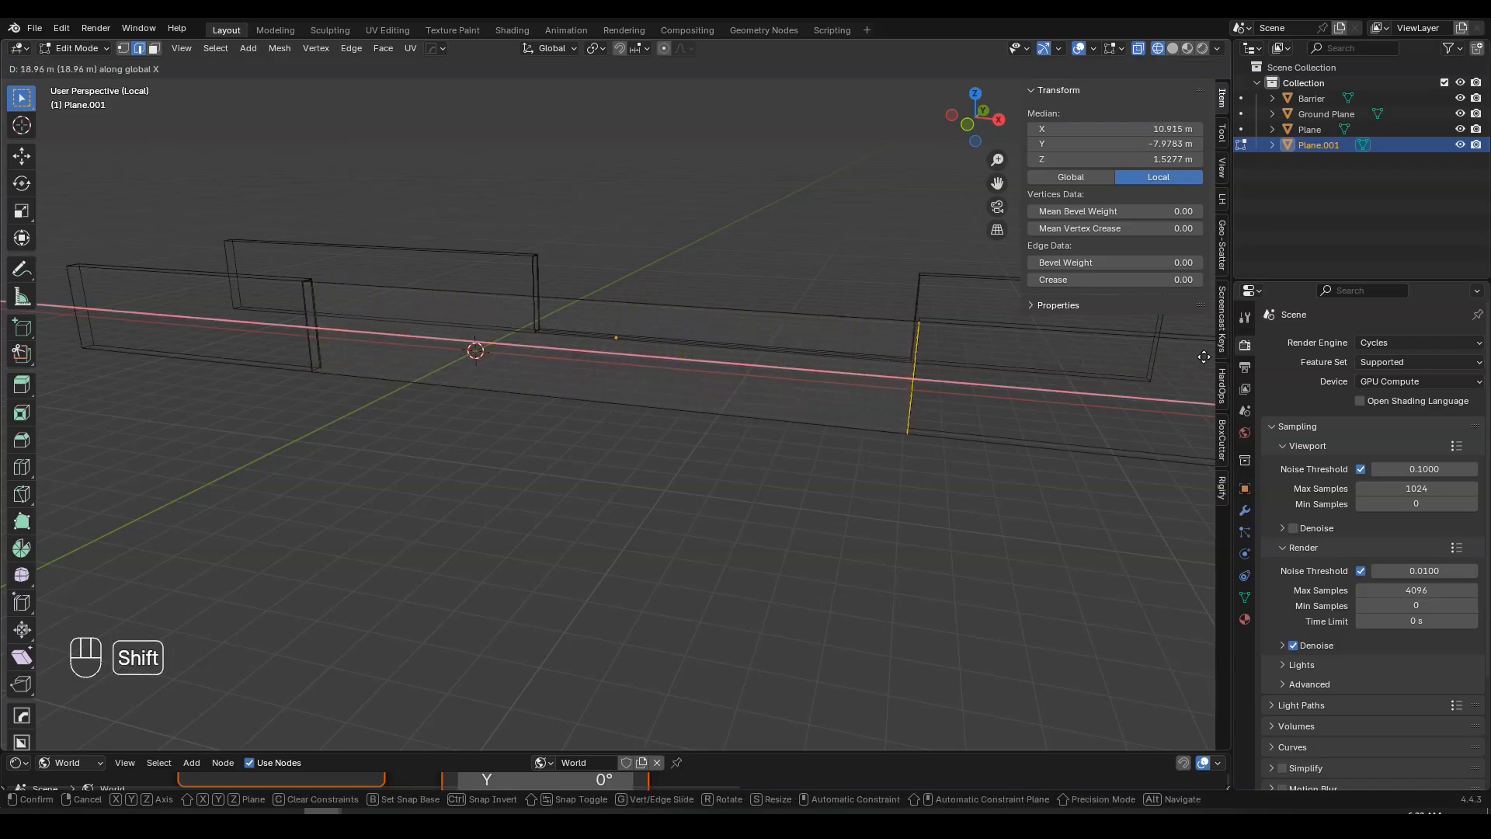
click(1203, 356)
- Save the file and return to Object Mode with solid shading
scroll(692, 263, up, 6)
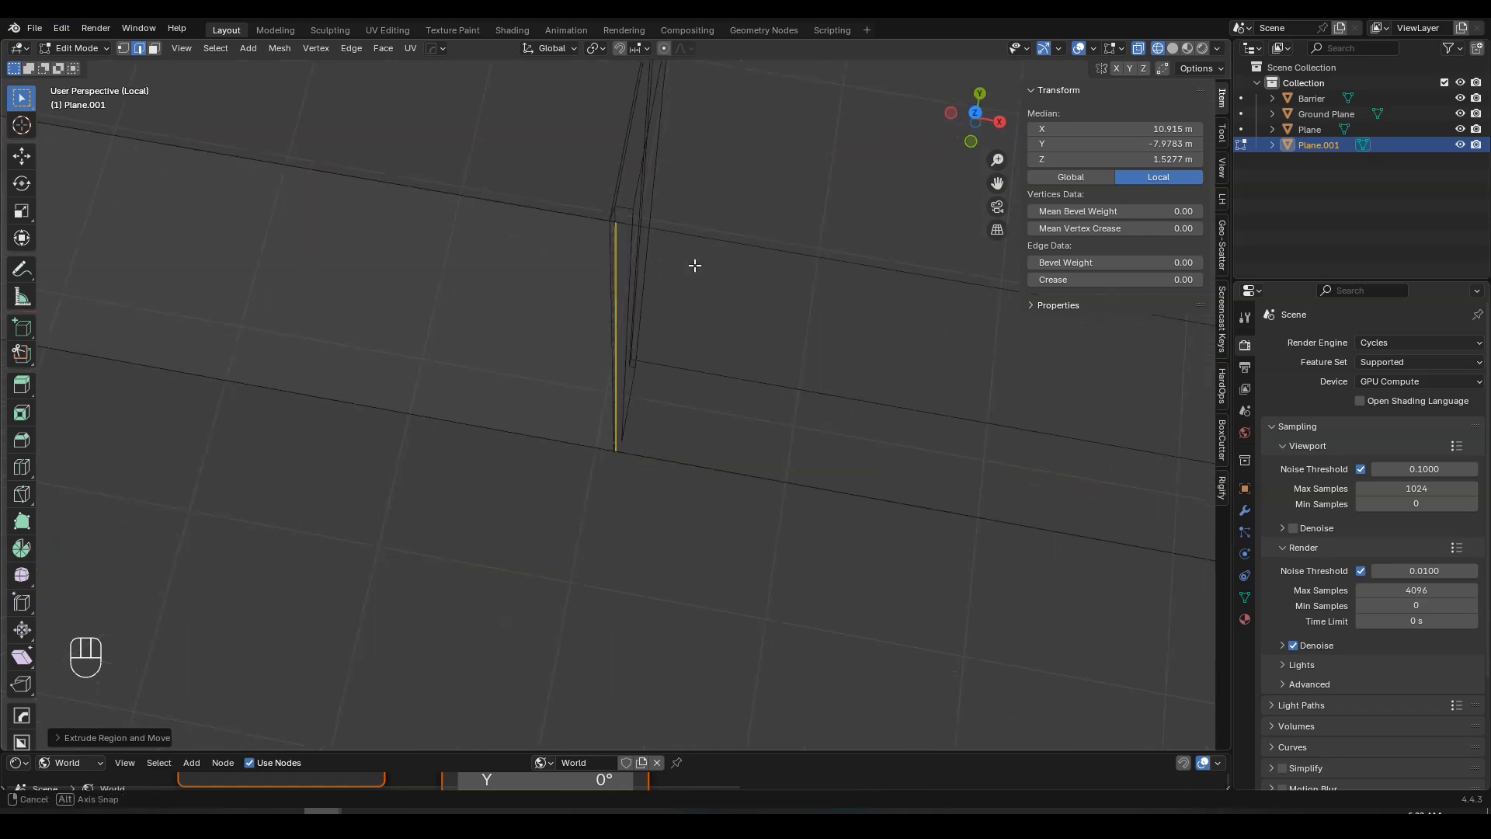
middle_drag(683, 226, 665, 207)
scroll(660, 211, down, 11)
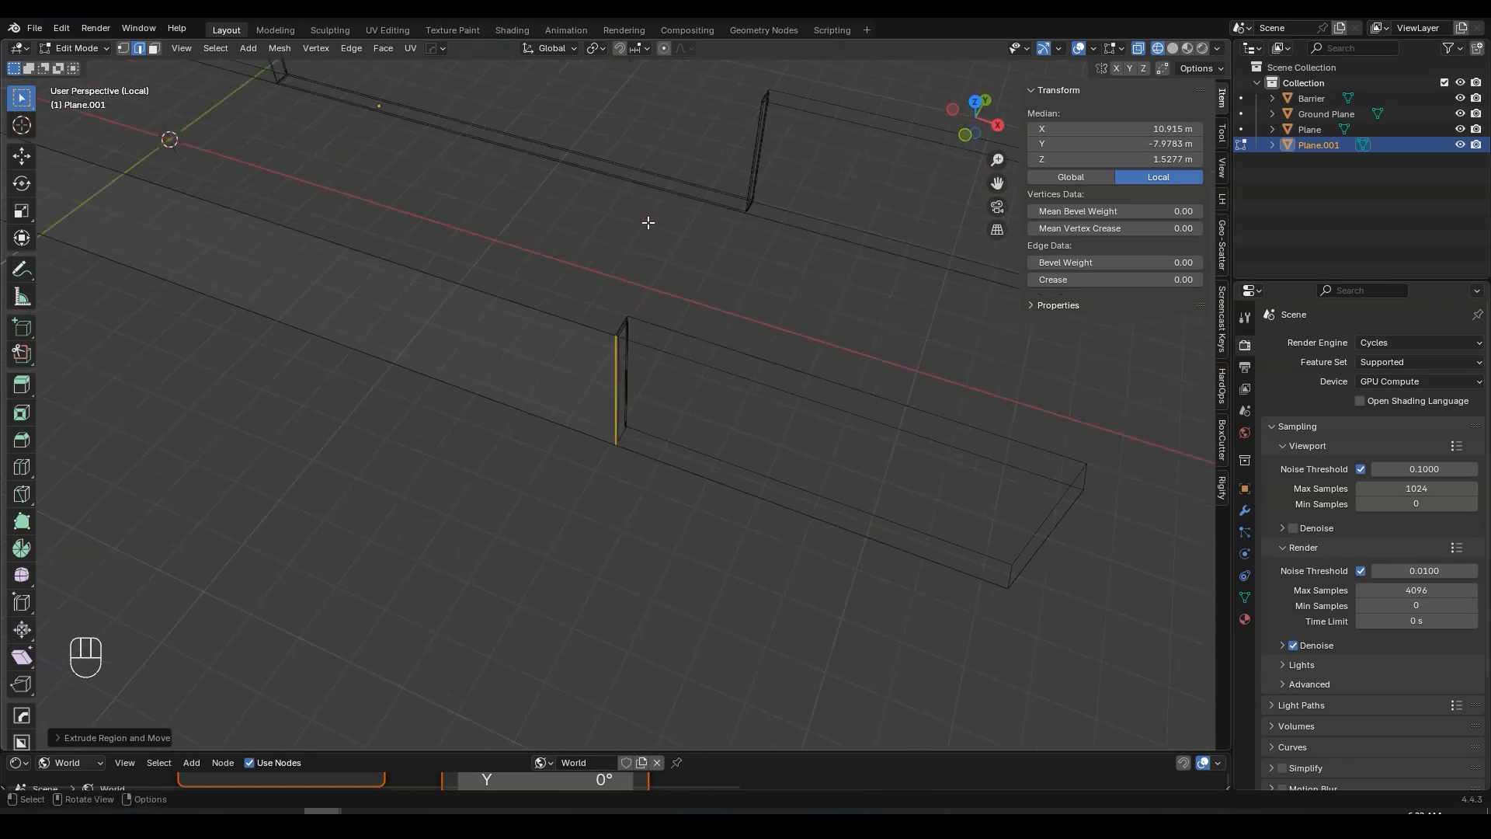
shift+middle_drag(466, 293, 792, 365)
key(ctrl+s)
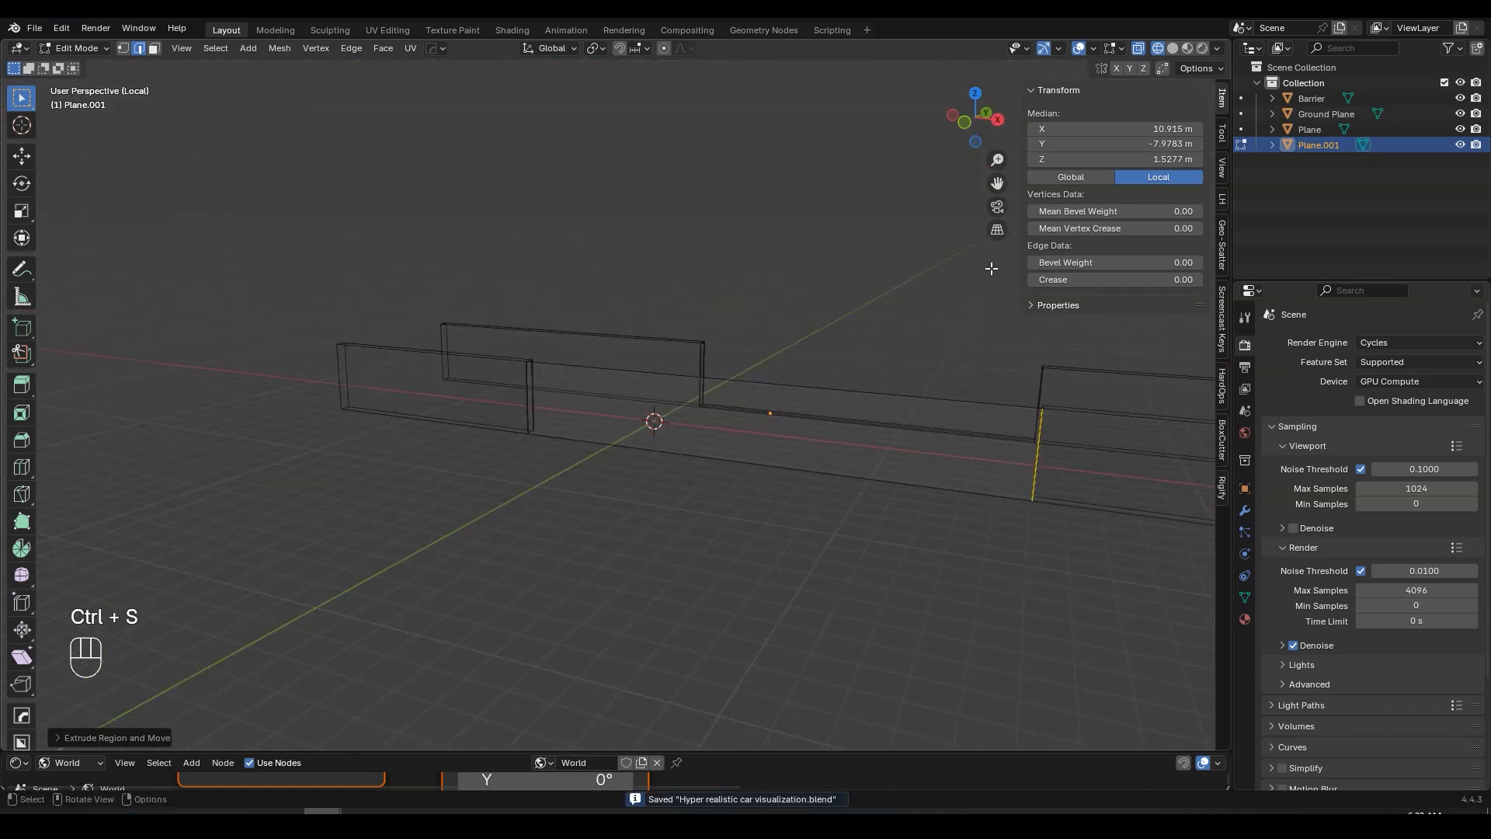
click(1173, 48)
key(Tab)
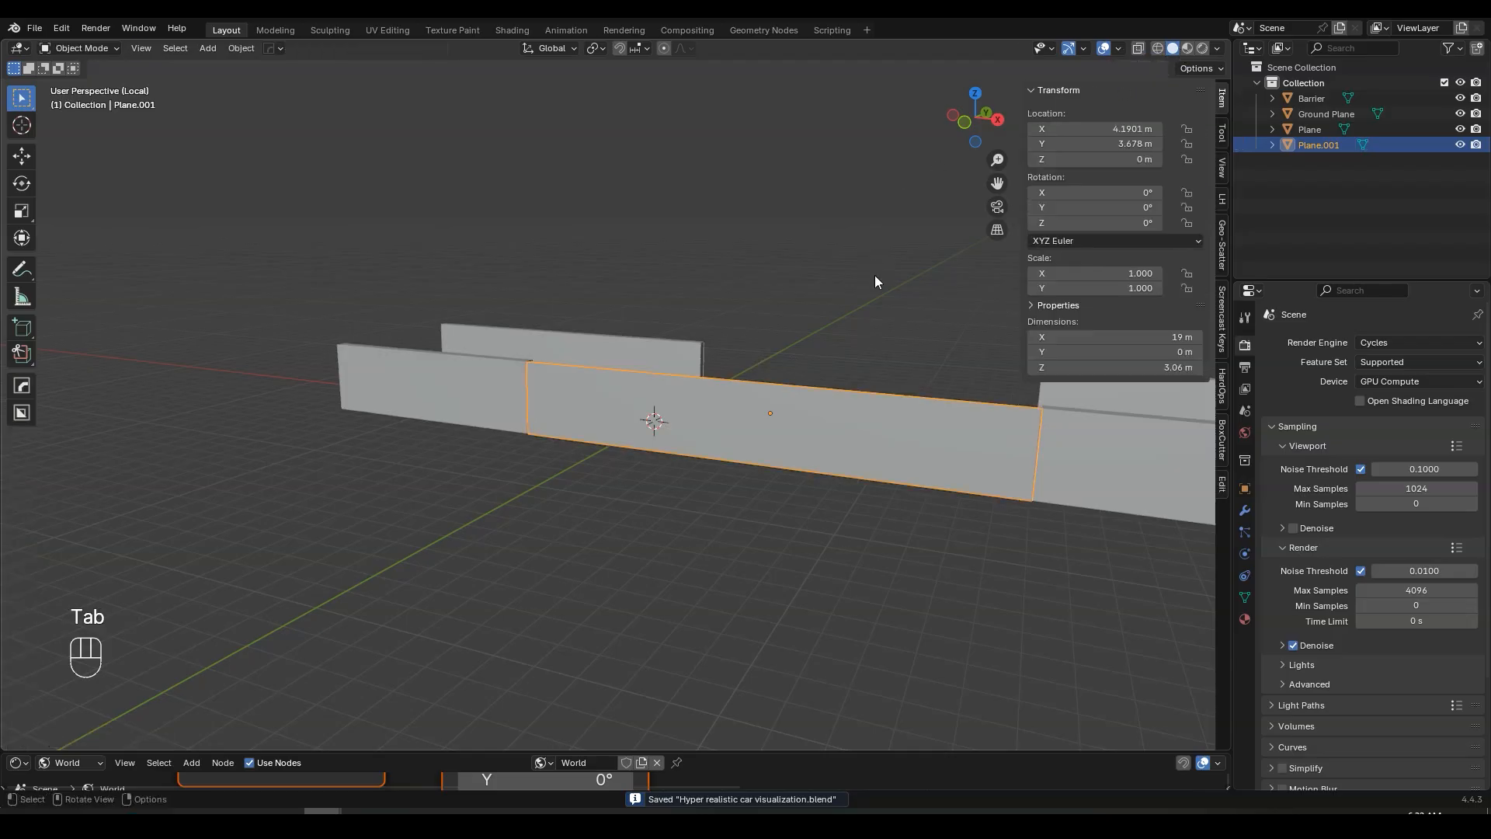
middle_drag(875, 275, 663, 224)
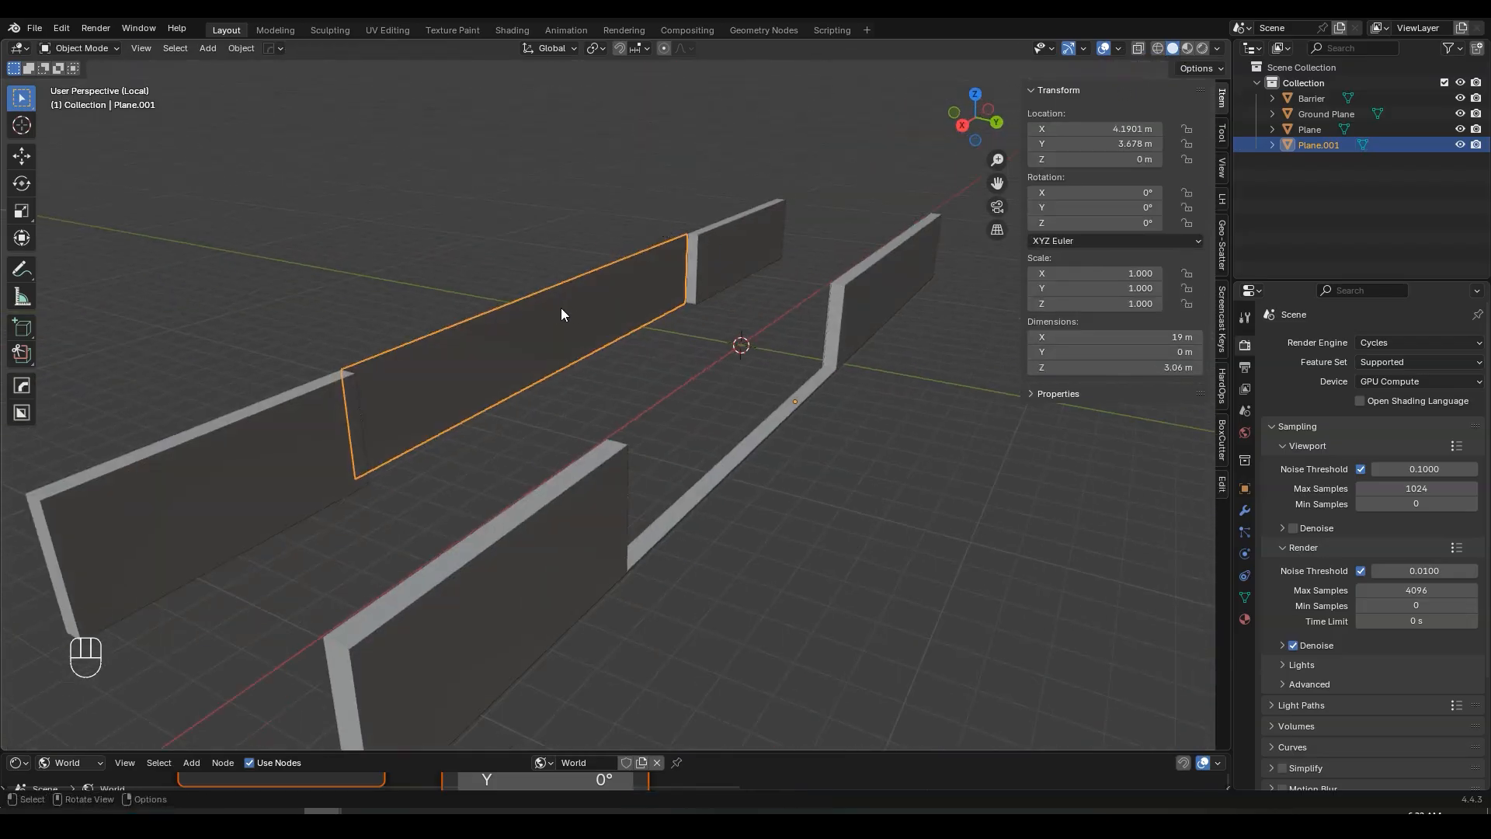
- Rename the extruded panel as Back Glass and the wall sections object as Wall
key(F2)
key(BackSpace)
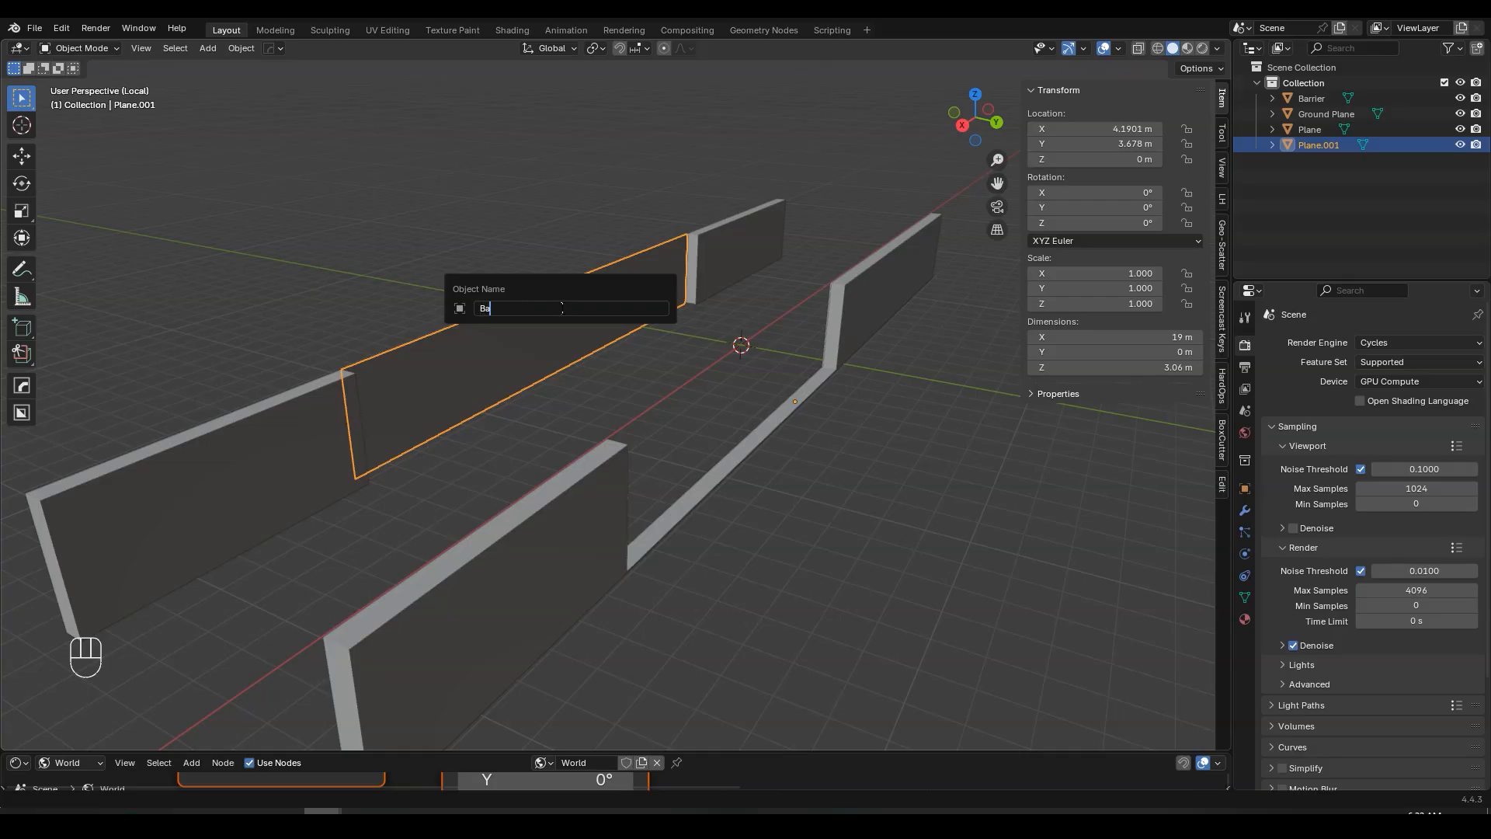
text(Back Glass)
key(Return)
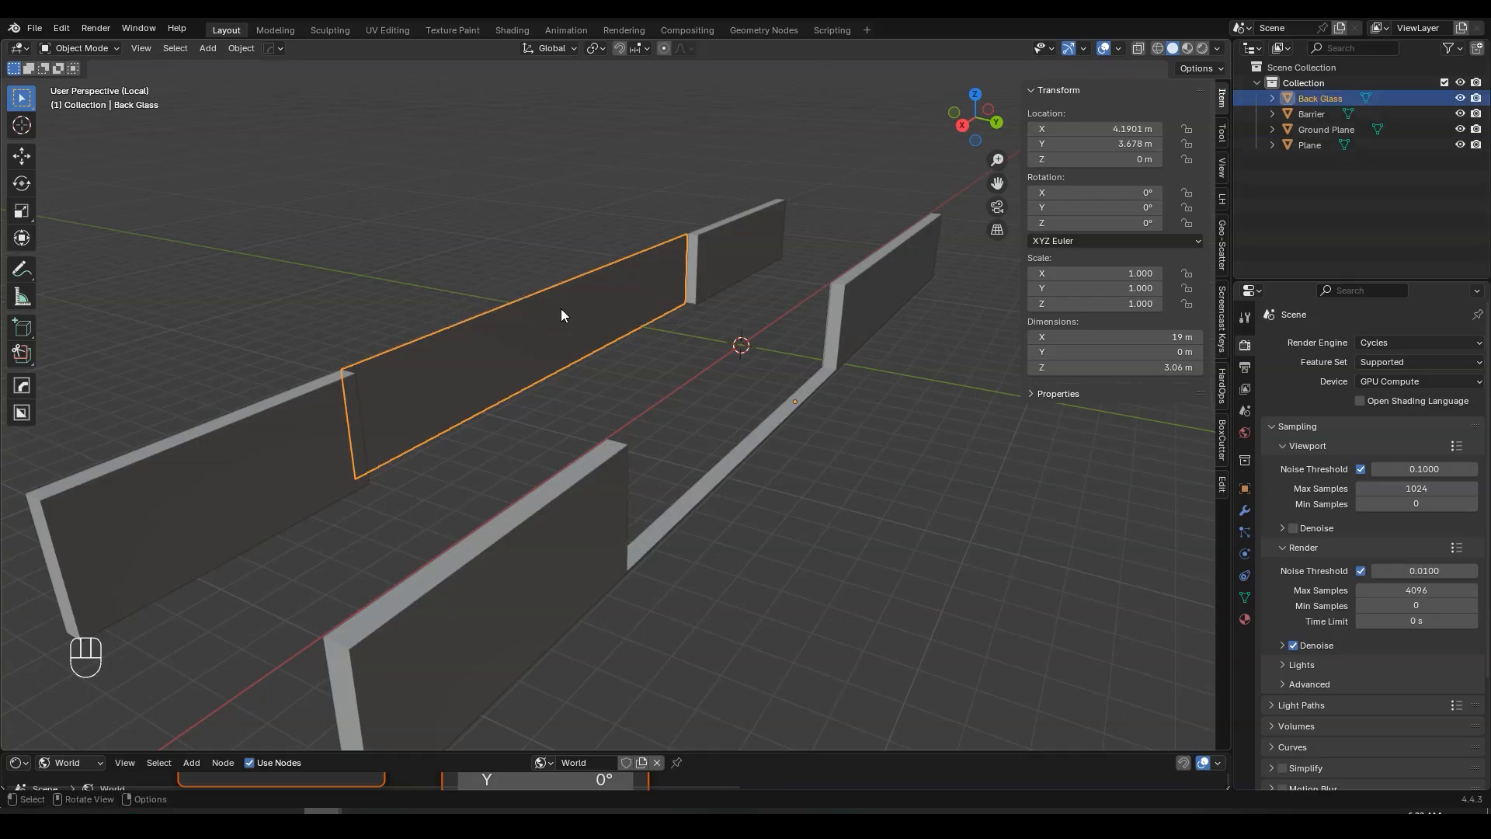
click(867, 300)
key(F2)
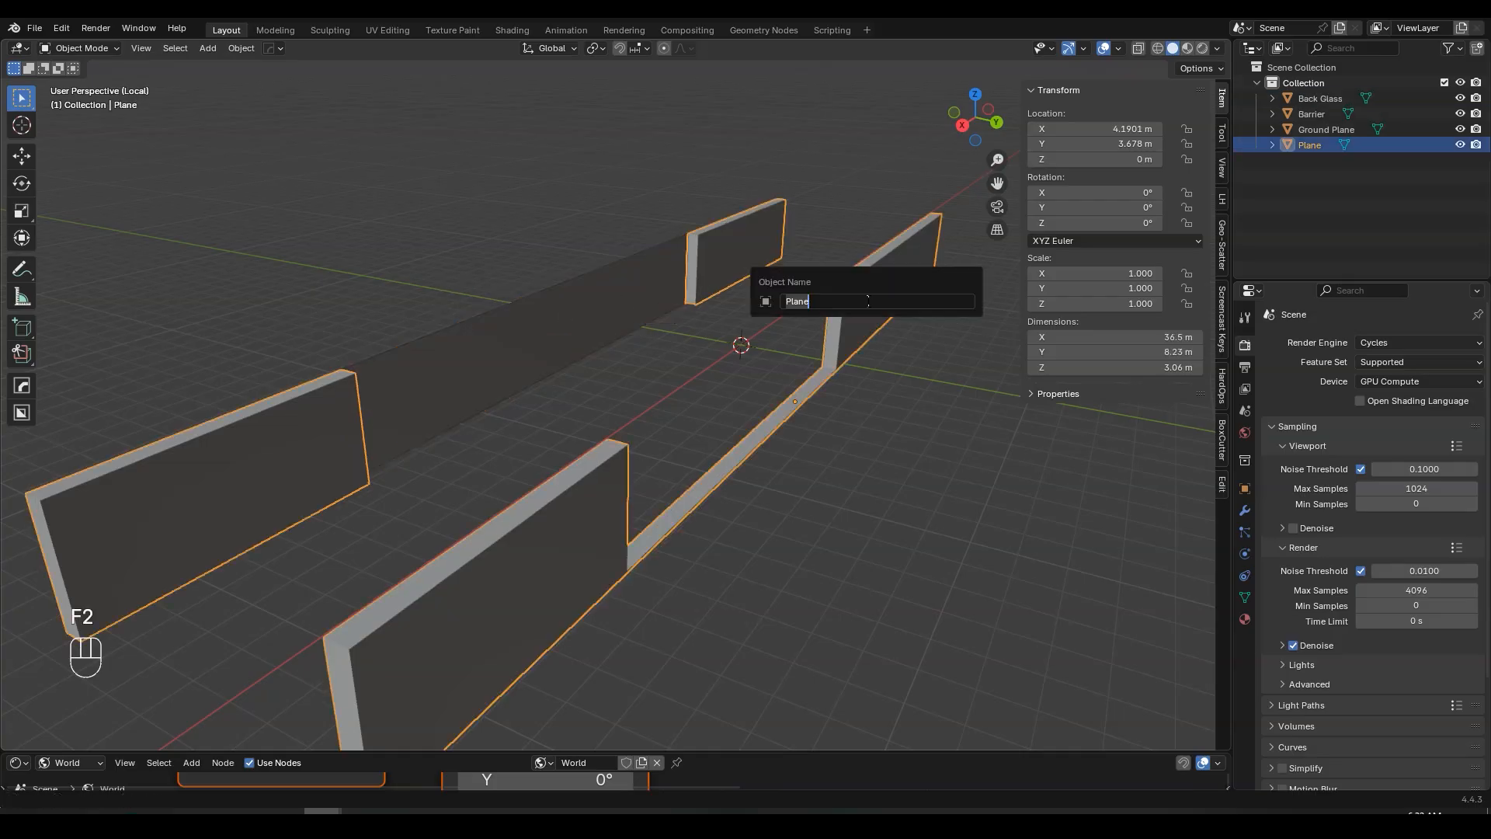
text(Wall)
key(Return)
middle_drag(867, 301, 738, 399)
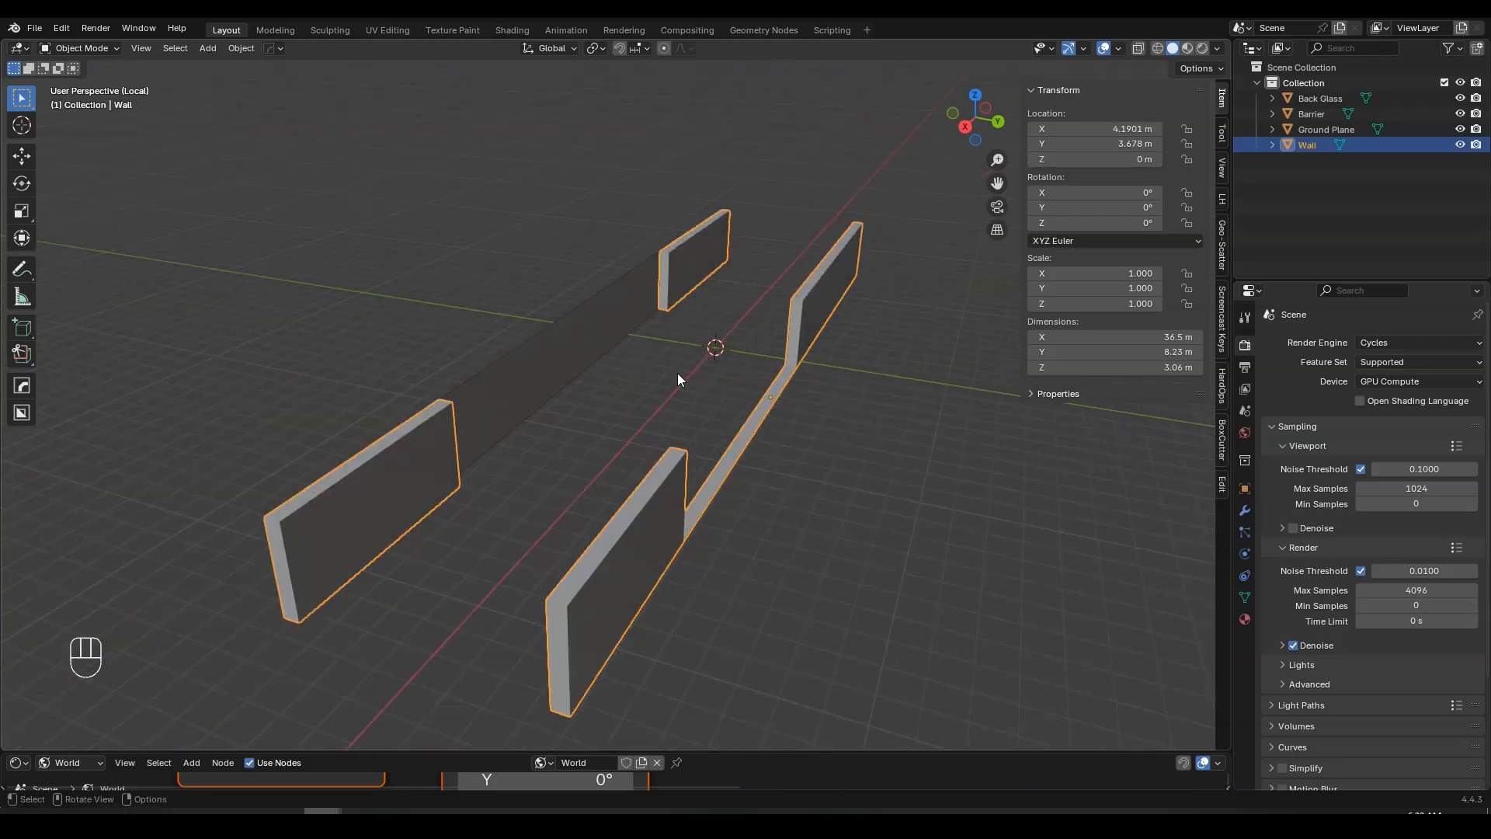
- Add a plane at the origin and set its dimensions to 36.5 m in X and 7.5 m in Y
key(shift+a)
mouse_move(720, 244)
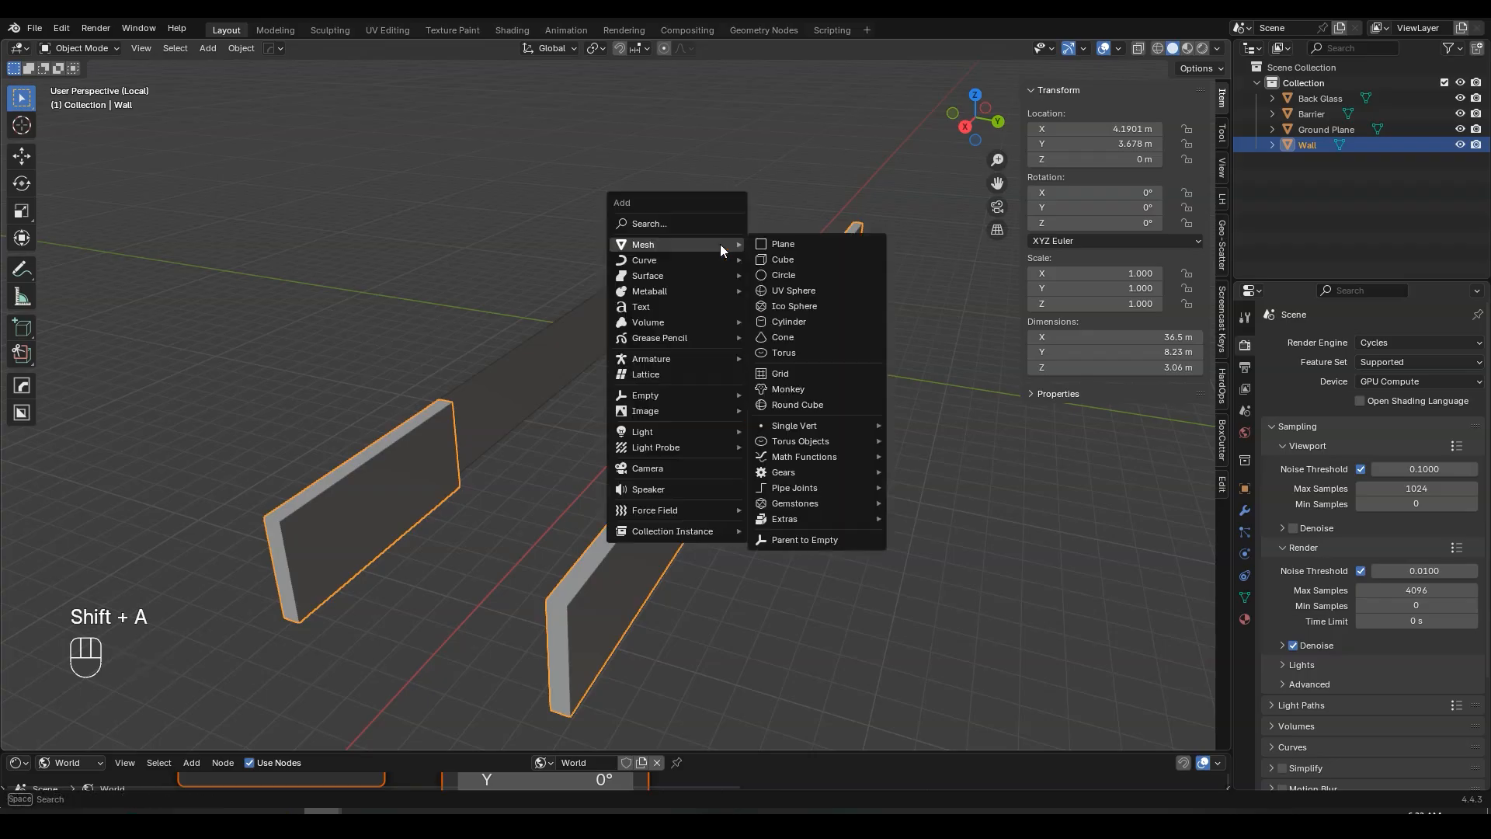
click(799, 245)
scroll(754, 309, up, 3)
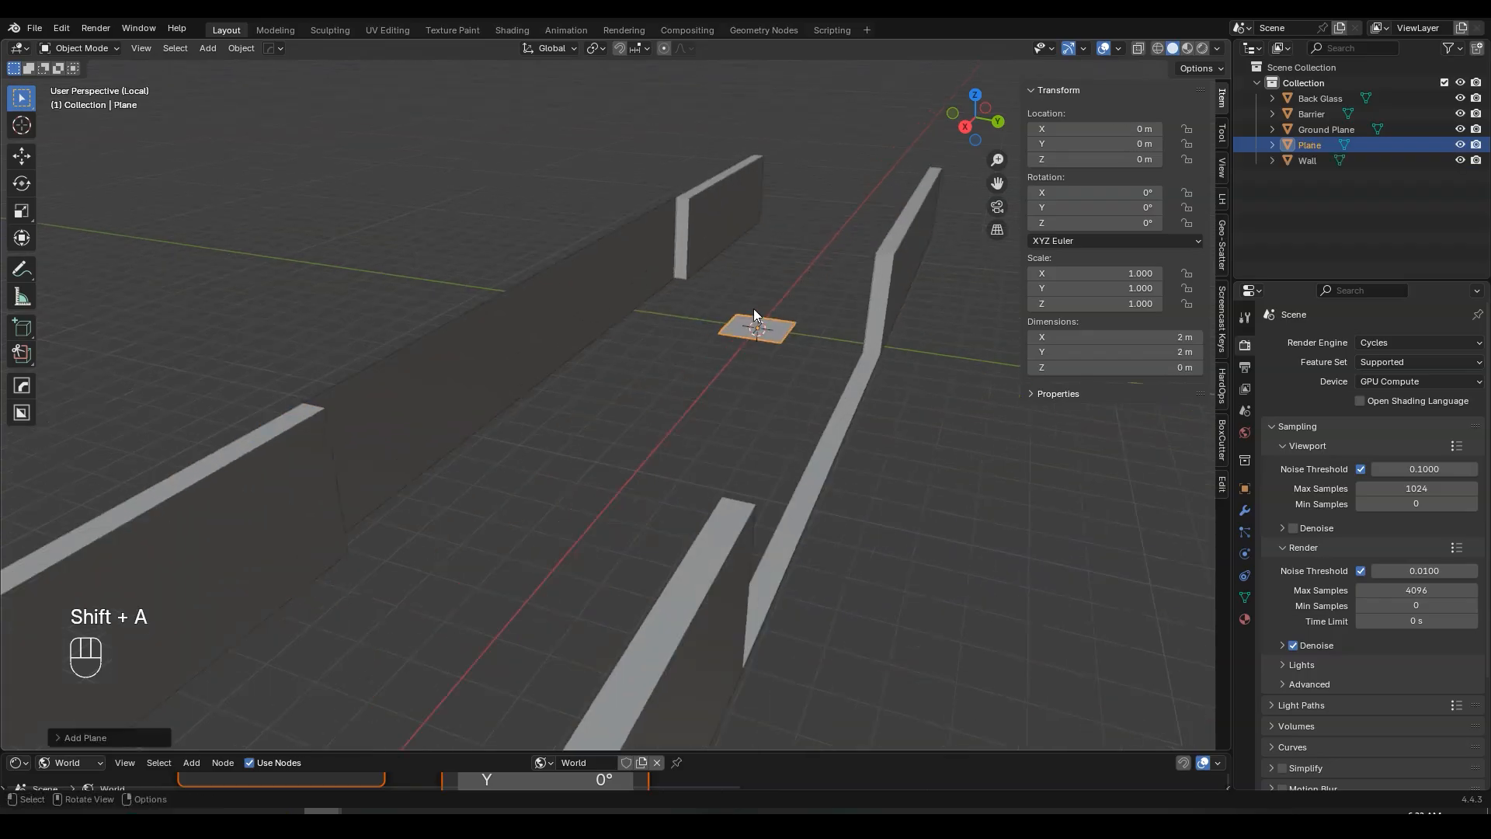
click(1065, 337)
text(36.)
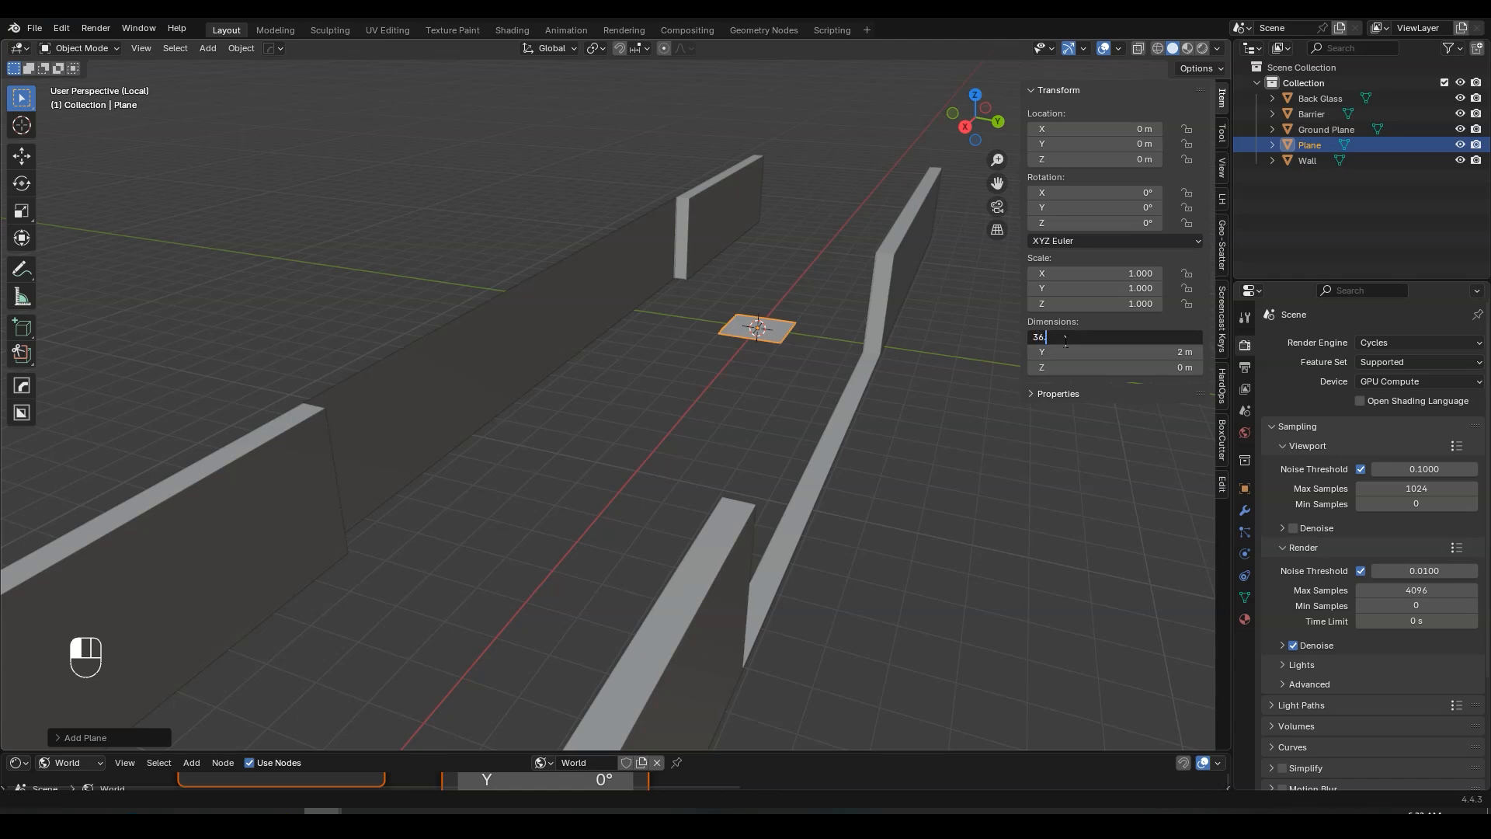
text(5)
key(Return)
click(1071, 352)
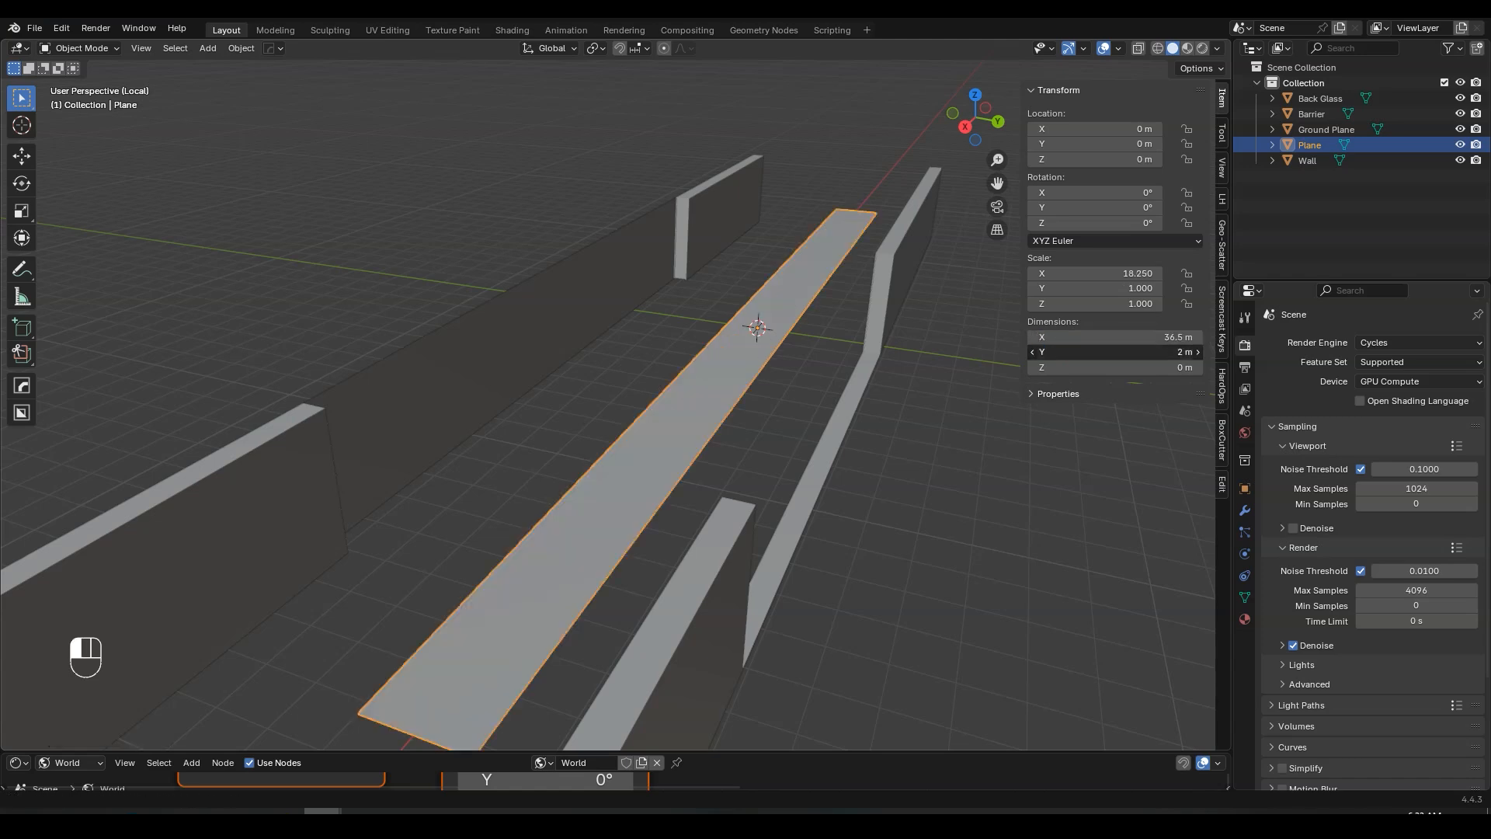
text(7.5)
key(Return)
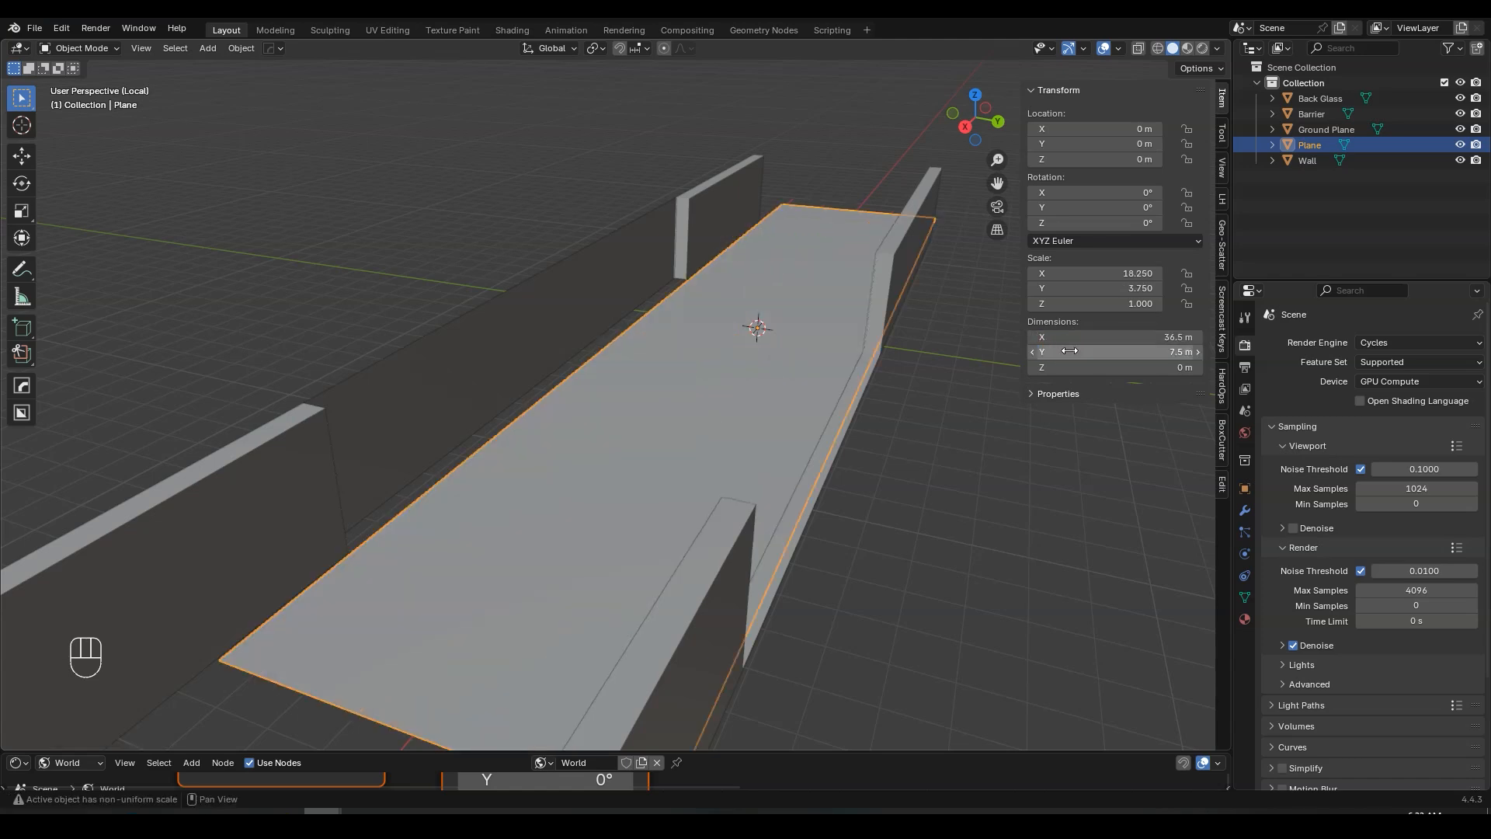
- In top view, move the plane about 4.28 m along X to line its ends up with the walls
key(KP_7)
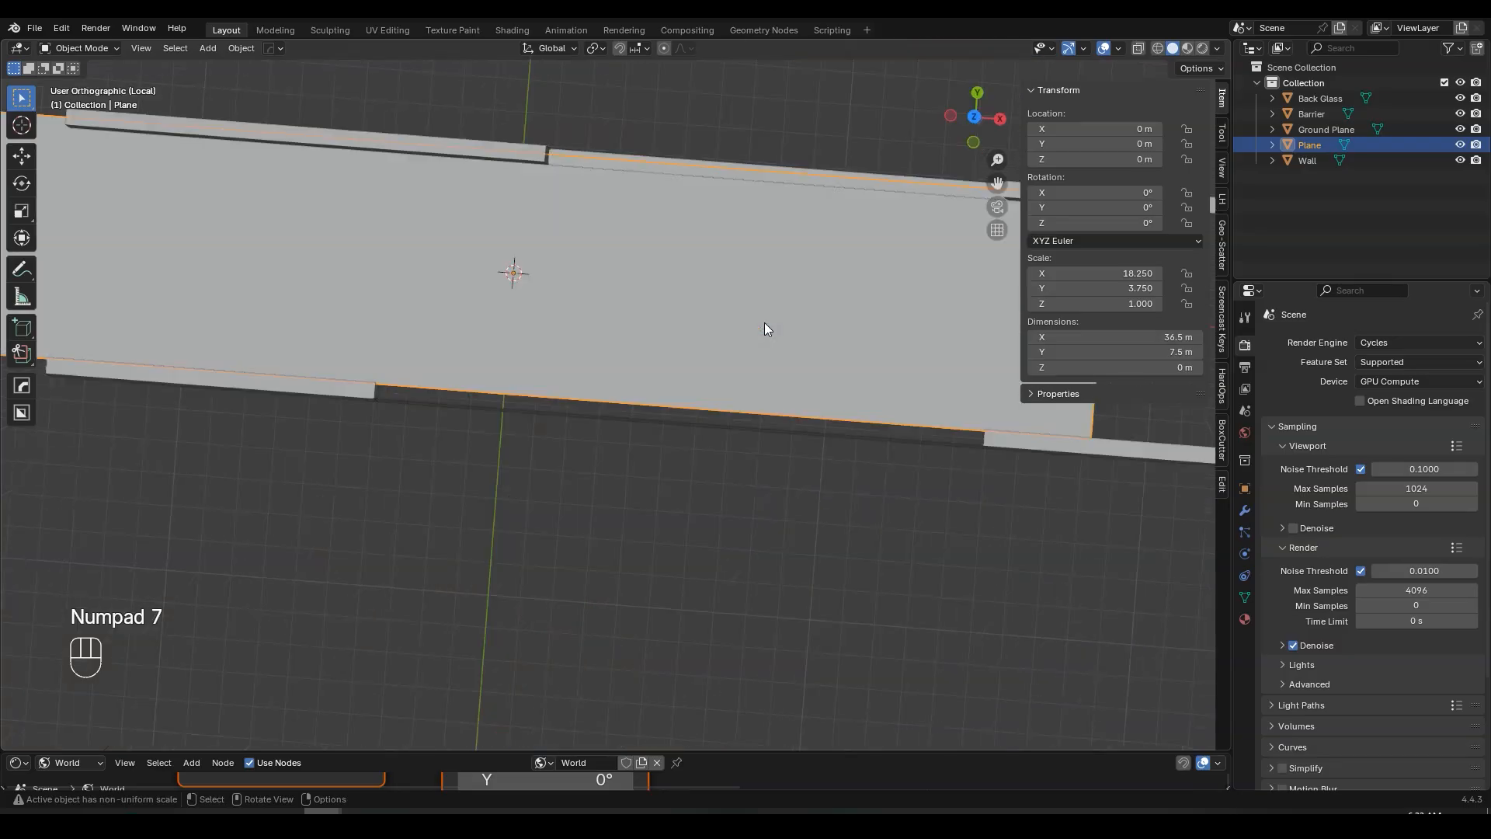
scroll(763, 325, down, 2)
shift+middle_drag(746, 340, 748, 359)
scroll(718, 368, up, 2)
key(g)
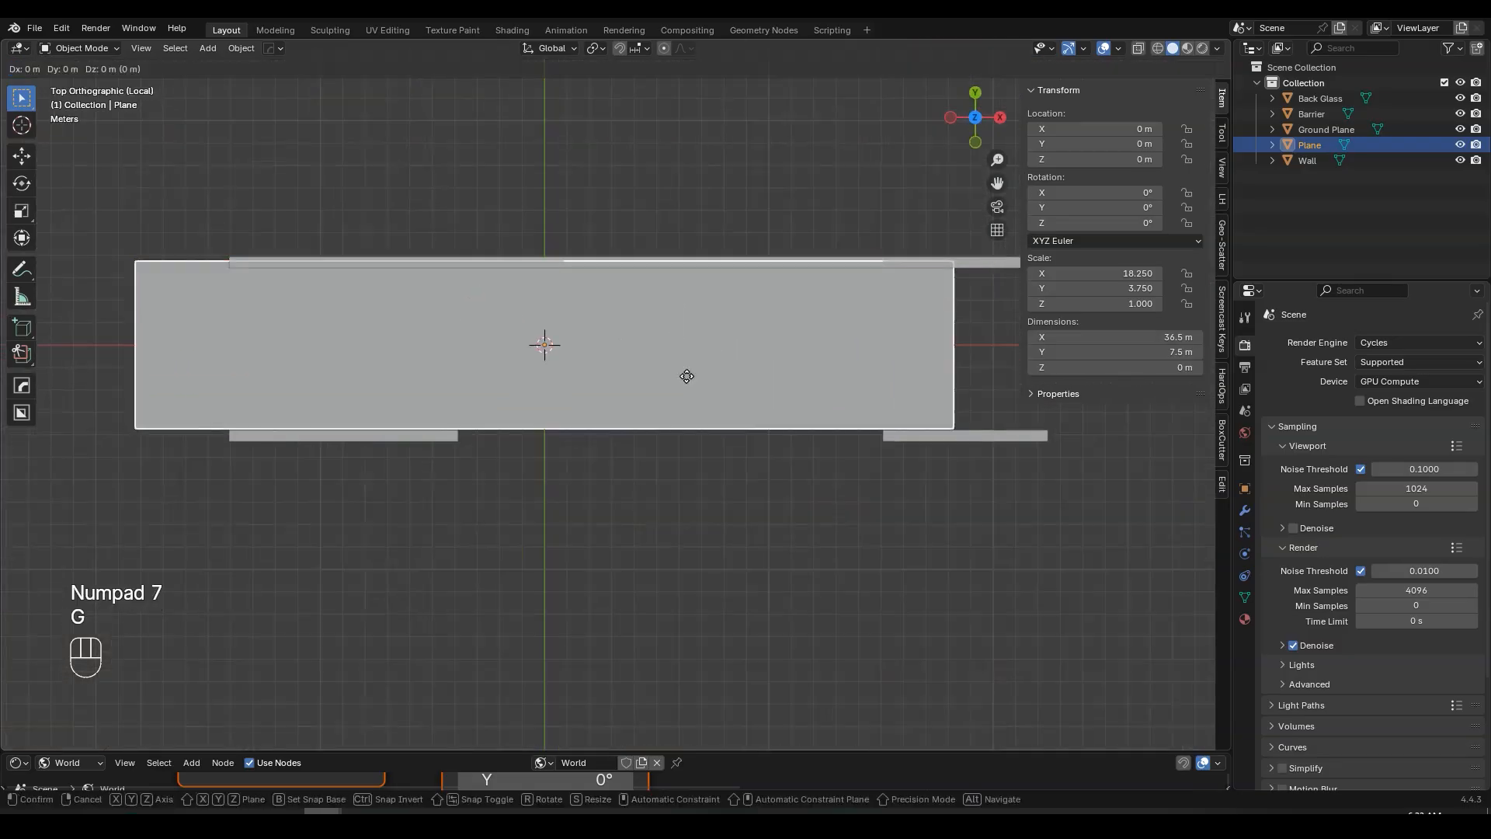
key(x)
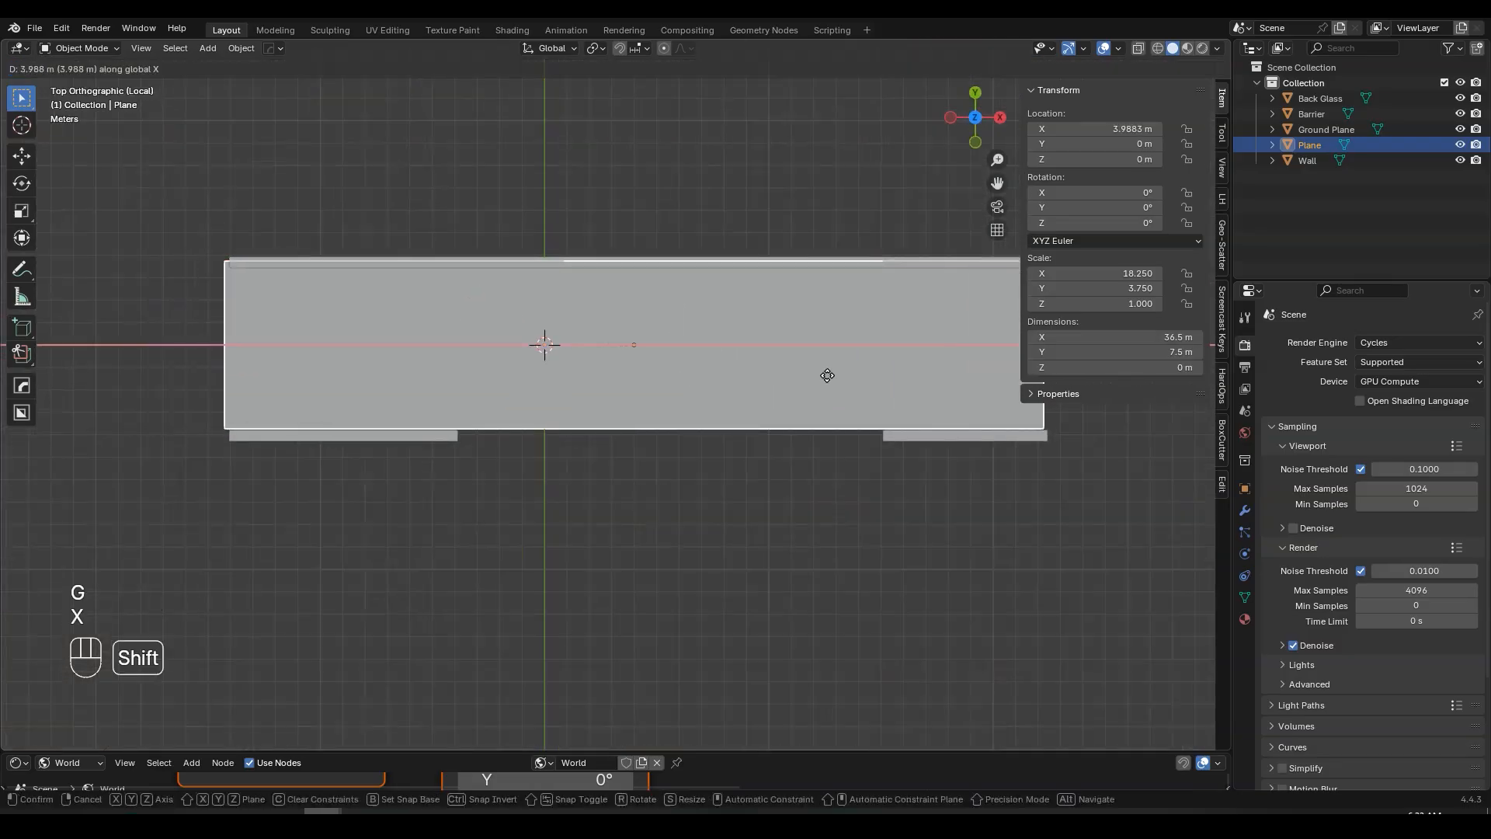
click(888, 368)
- Move the plane about -0.27 m along Y toward the back wall
middle_drag(888, 369, 748, 337)
key(g)
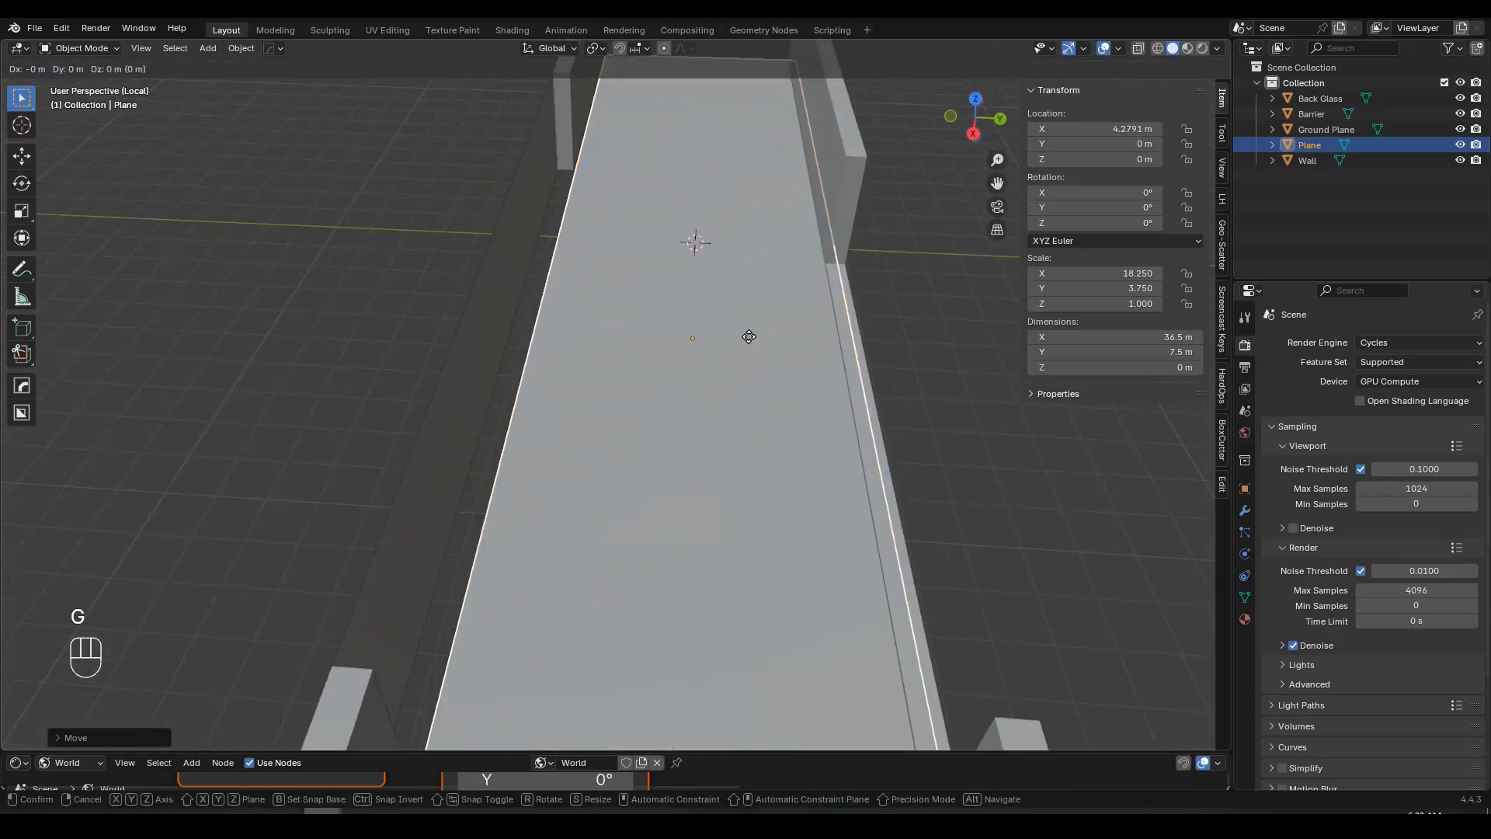
key(y)
key(shift)
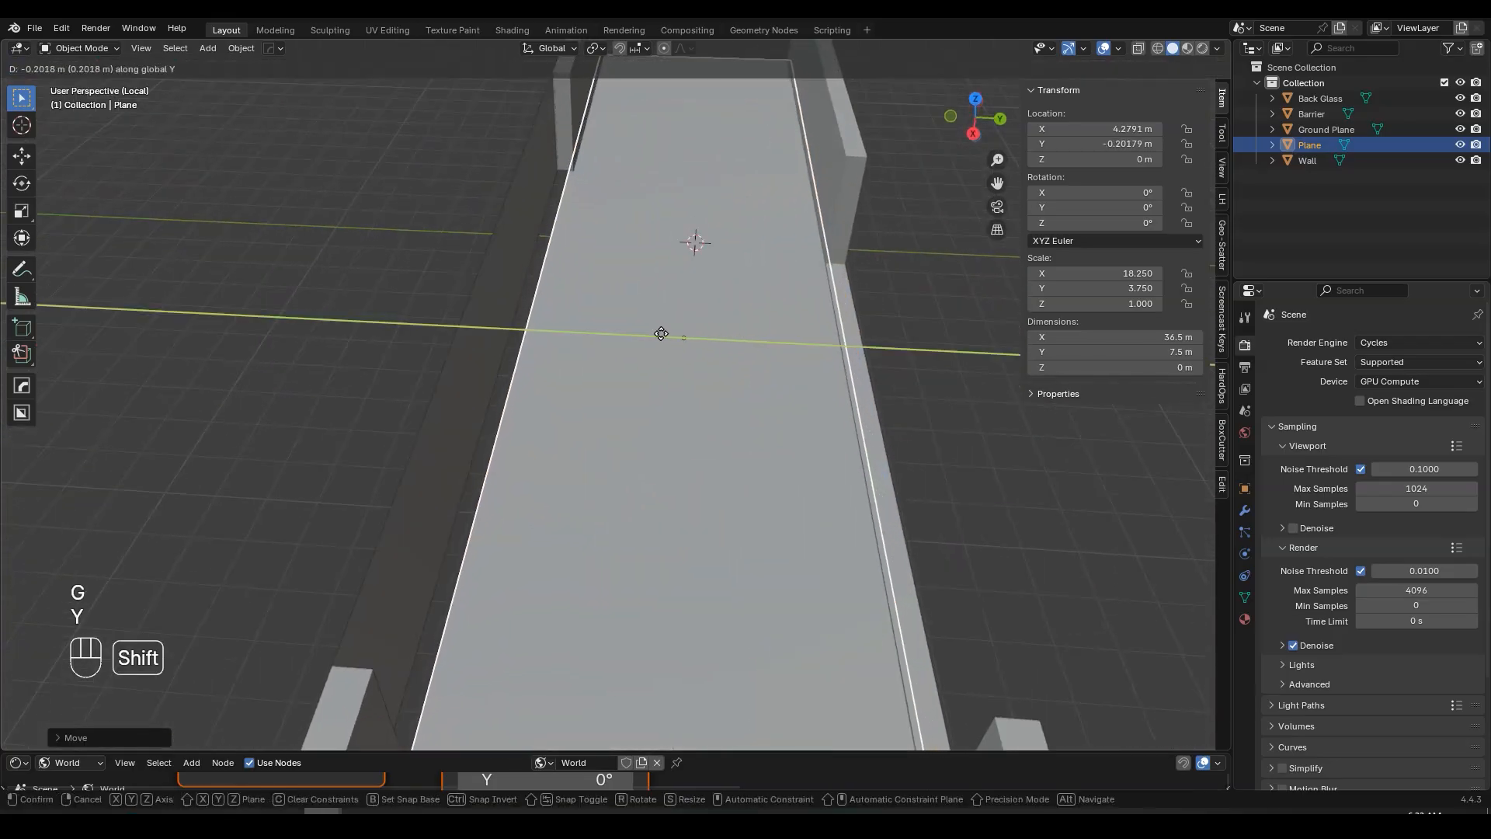
click(636, 336)
- Widen the plane along Y to about 7.95 m and shift it to about -0.446 m in Y
middle_drag(635, 336, 680, 377)
key(s)
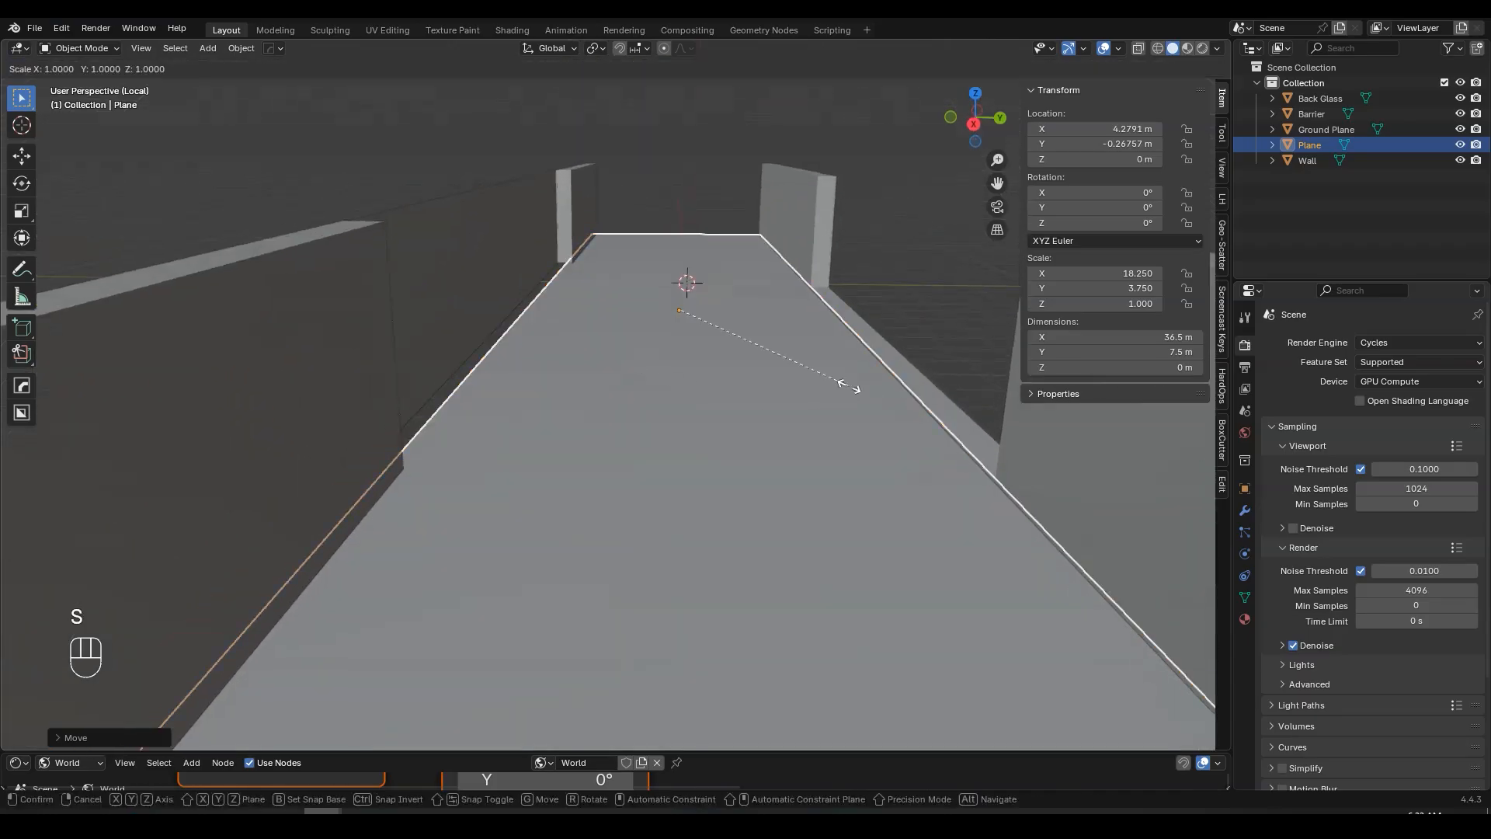
key(y)
key(shift)
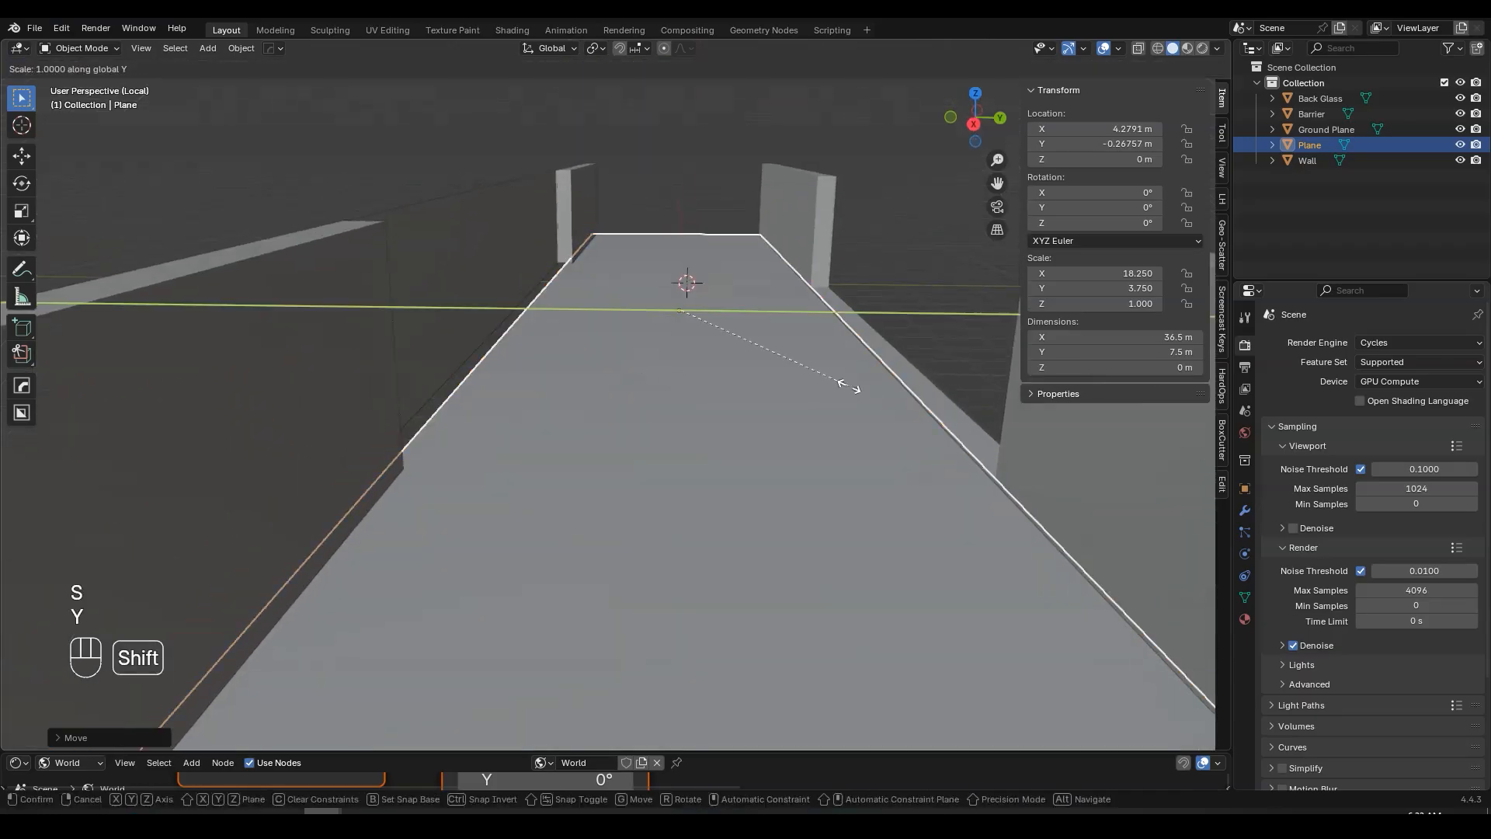
click(961, 379)
key(g)
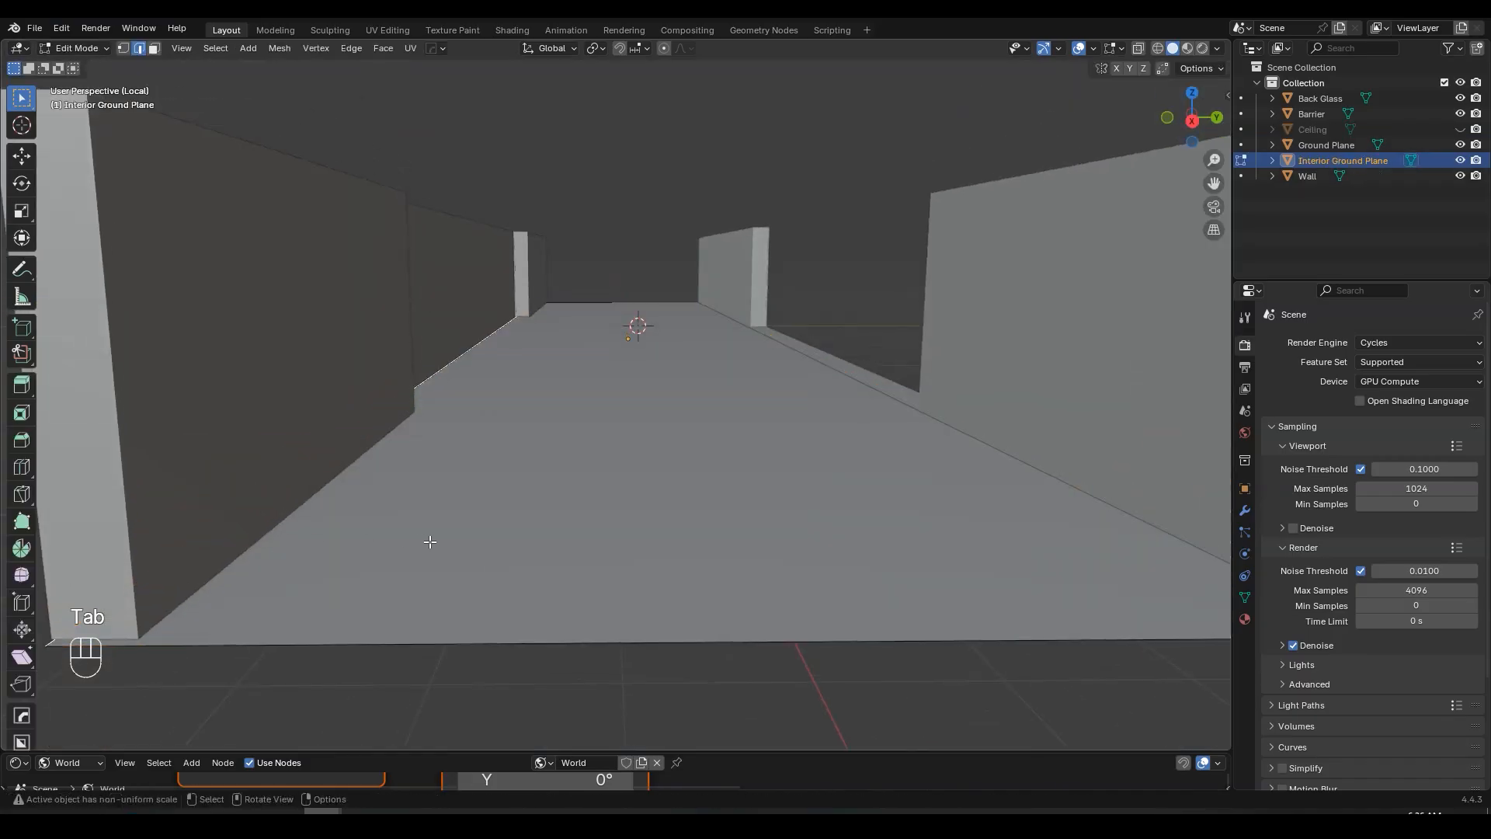
- Extrude the whole Interior Ground Plane mesh about 0.03 m upward to give the floor thickness
key(a)
middle_drag(456, 543, 523, 483)
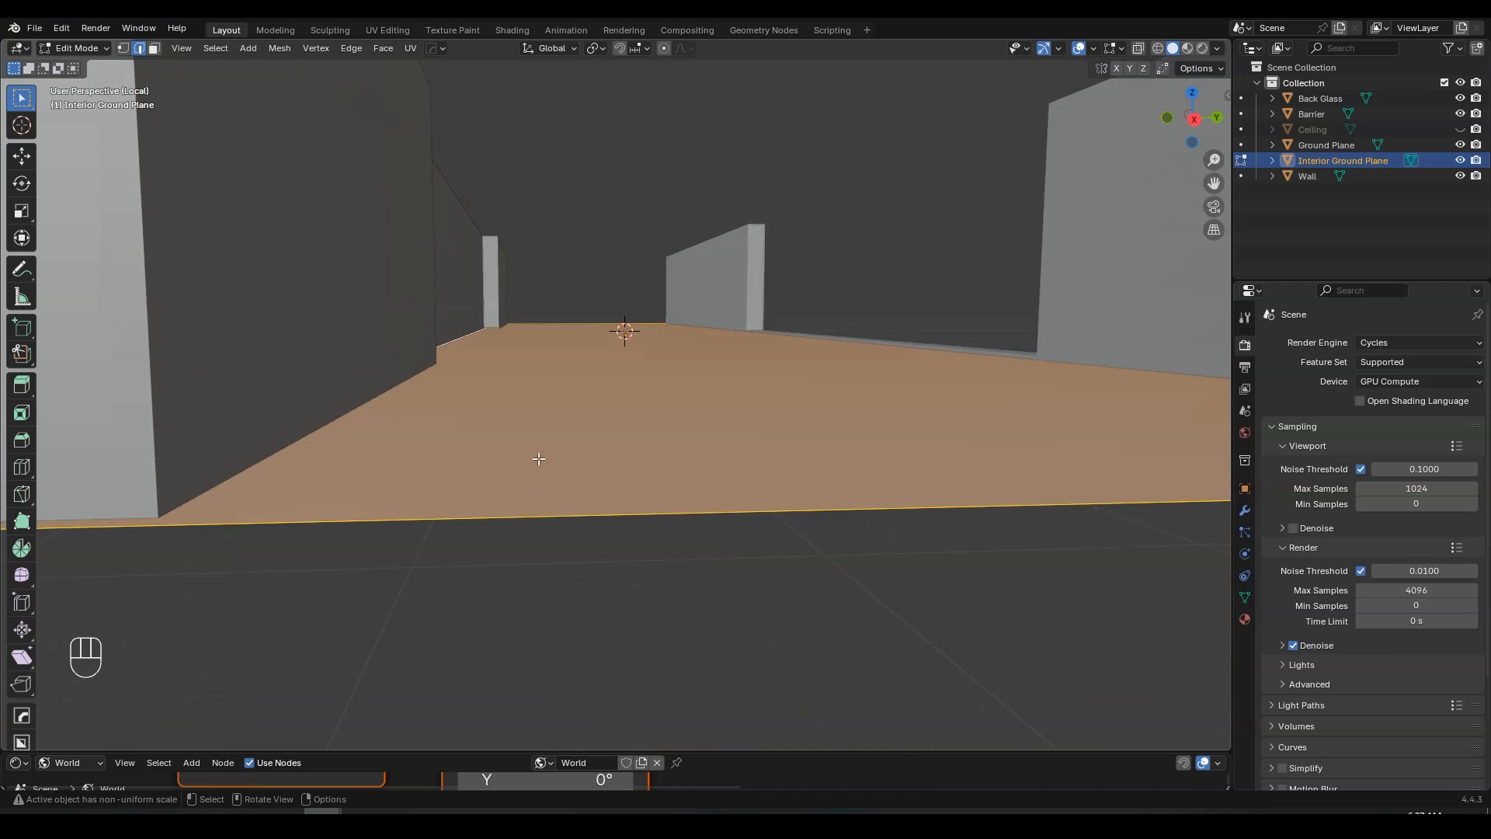
key(e)
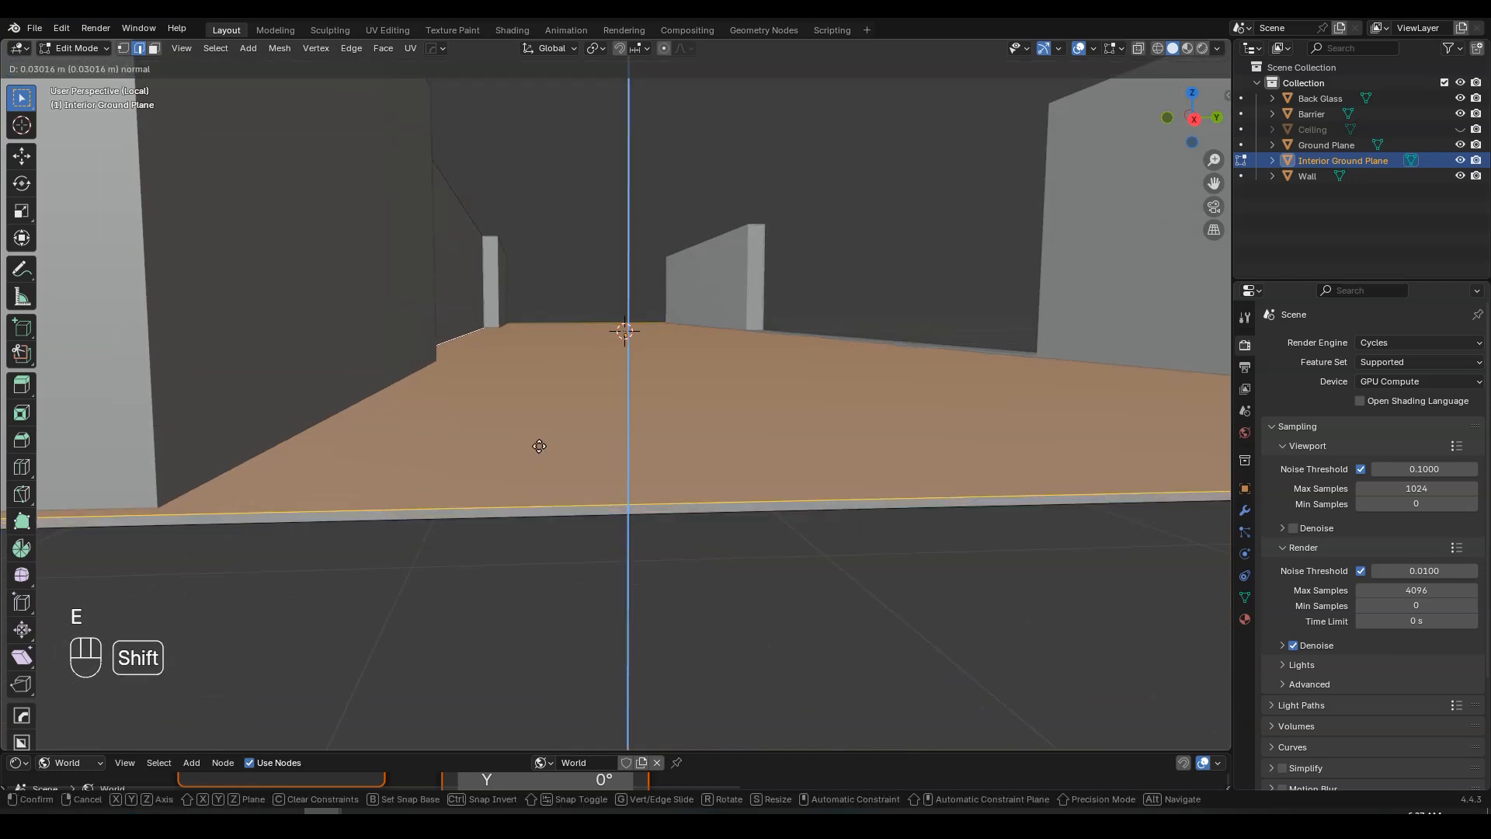
click(539, 445)
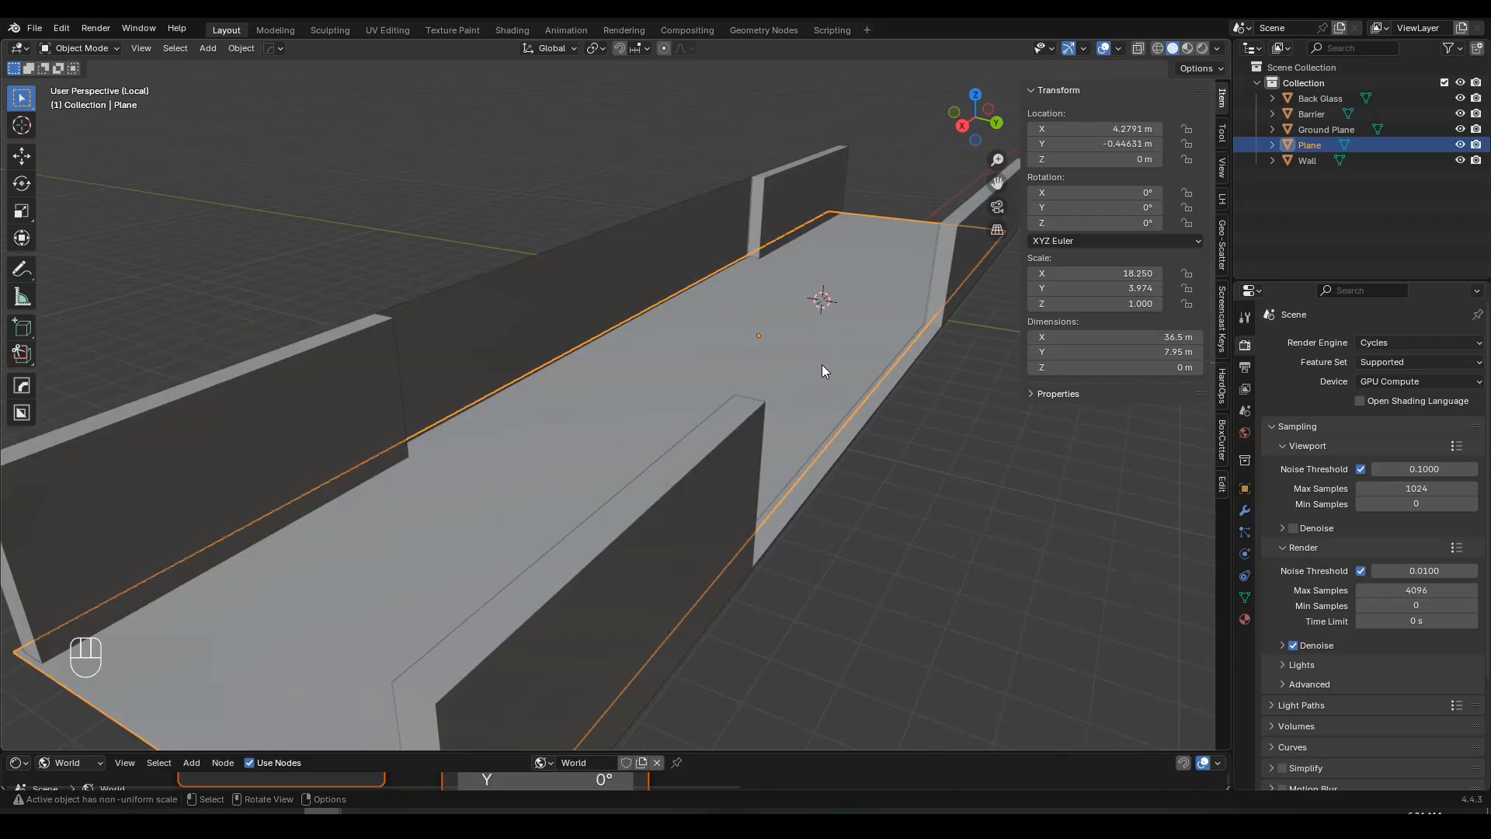
- Rename the floor plane as Interior Ground Plane and hide the transform values
key(F2)
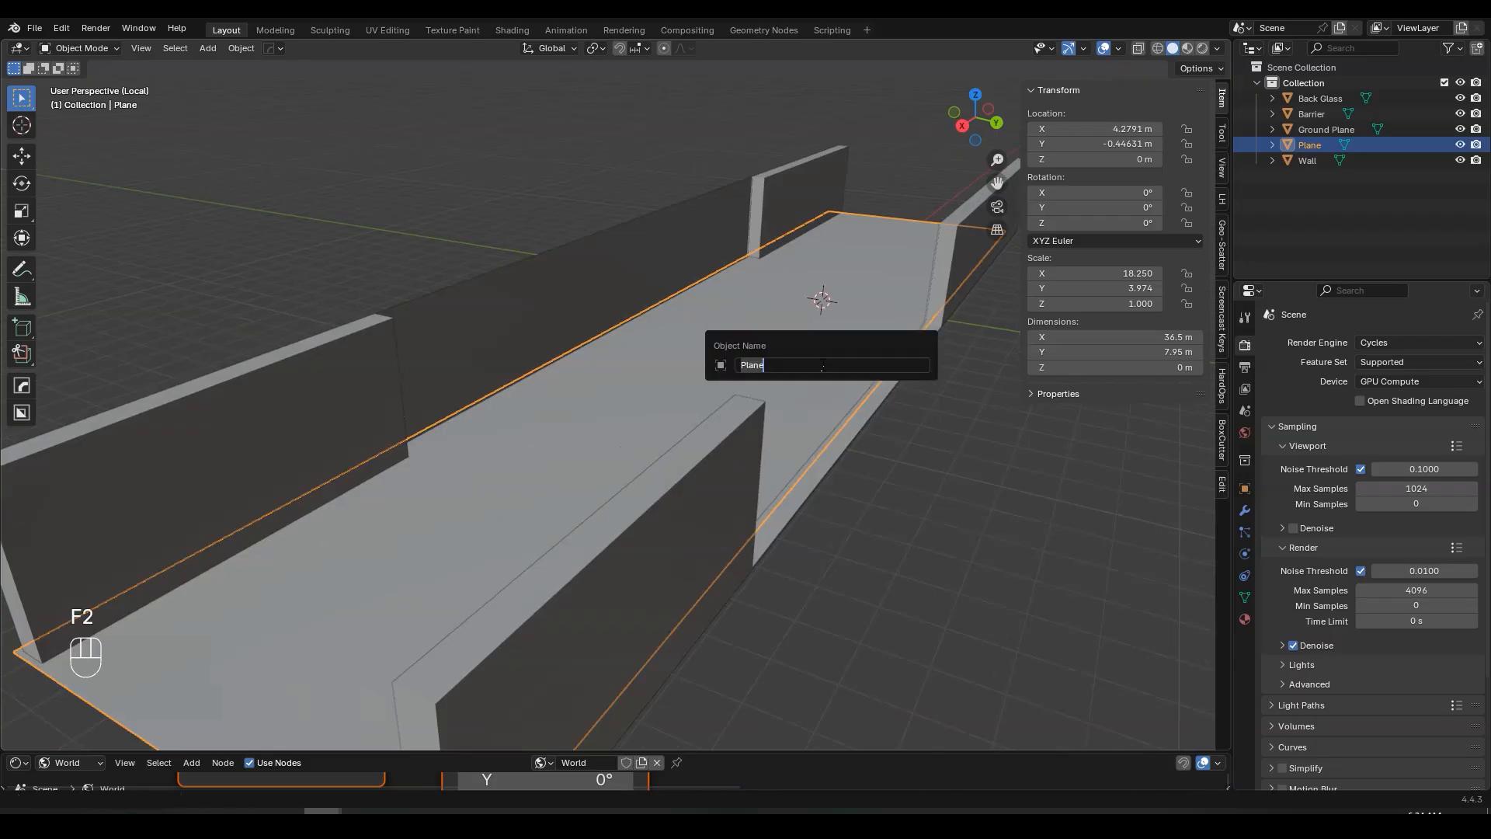
key(BackSpace)
key(BackSpace)
text(Interior Ground Plane)
key(Return)
key(n)
- Duplicate the outer top edges of both tall wall sections opposite the back glass in place and separate them into their own object
scroll(802, 372, down, 3)
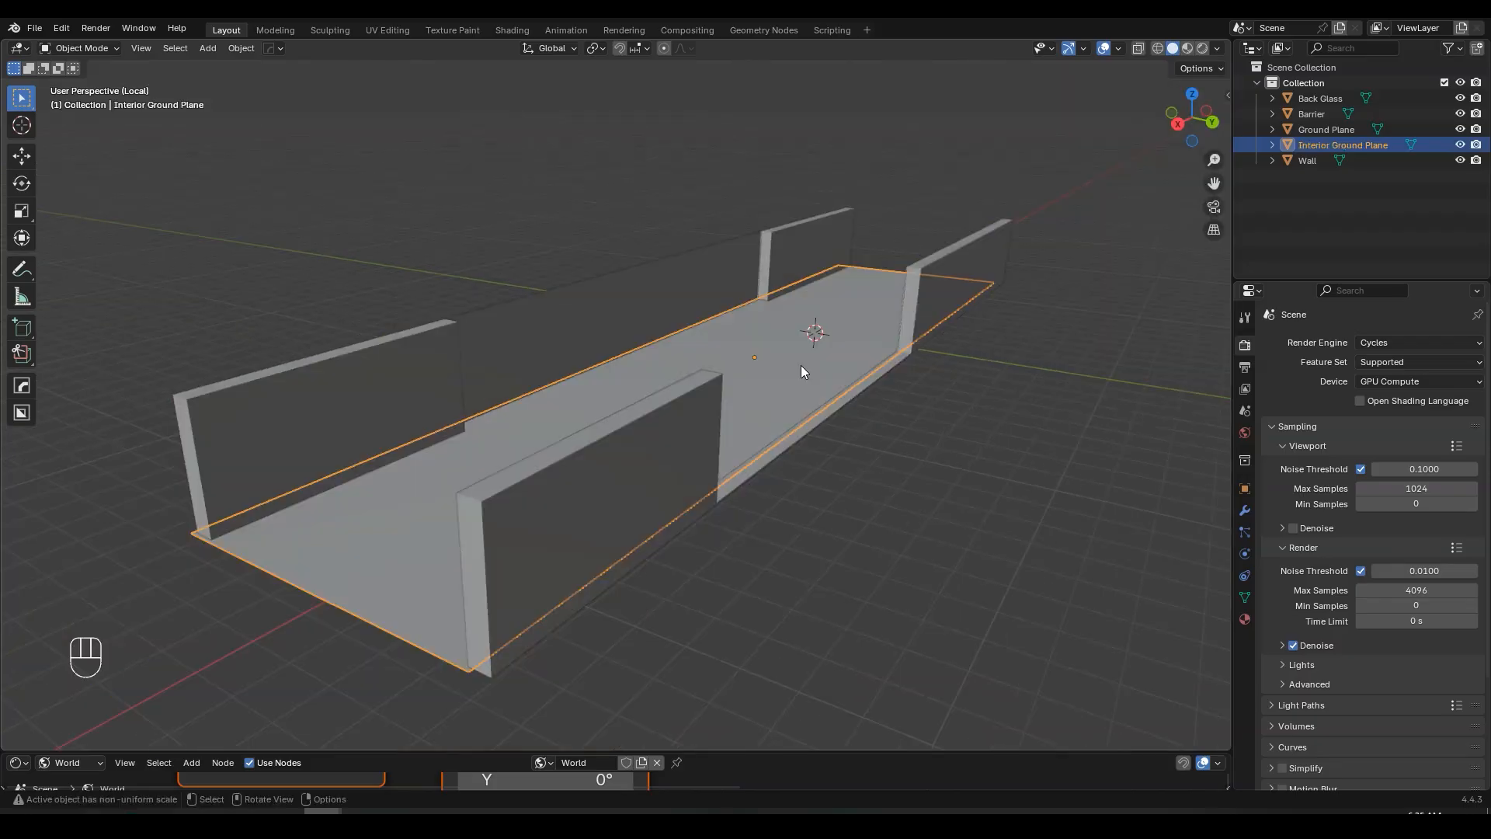
click(677, 430)
key(Tab)
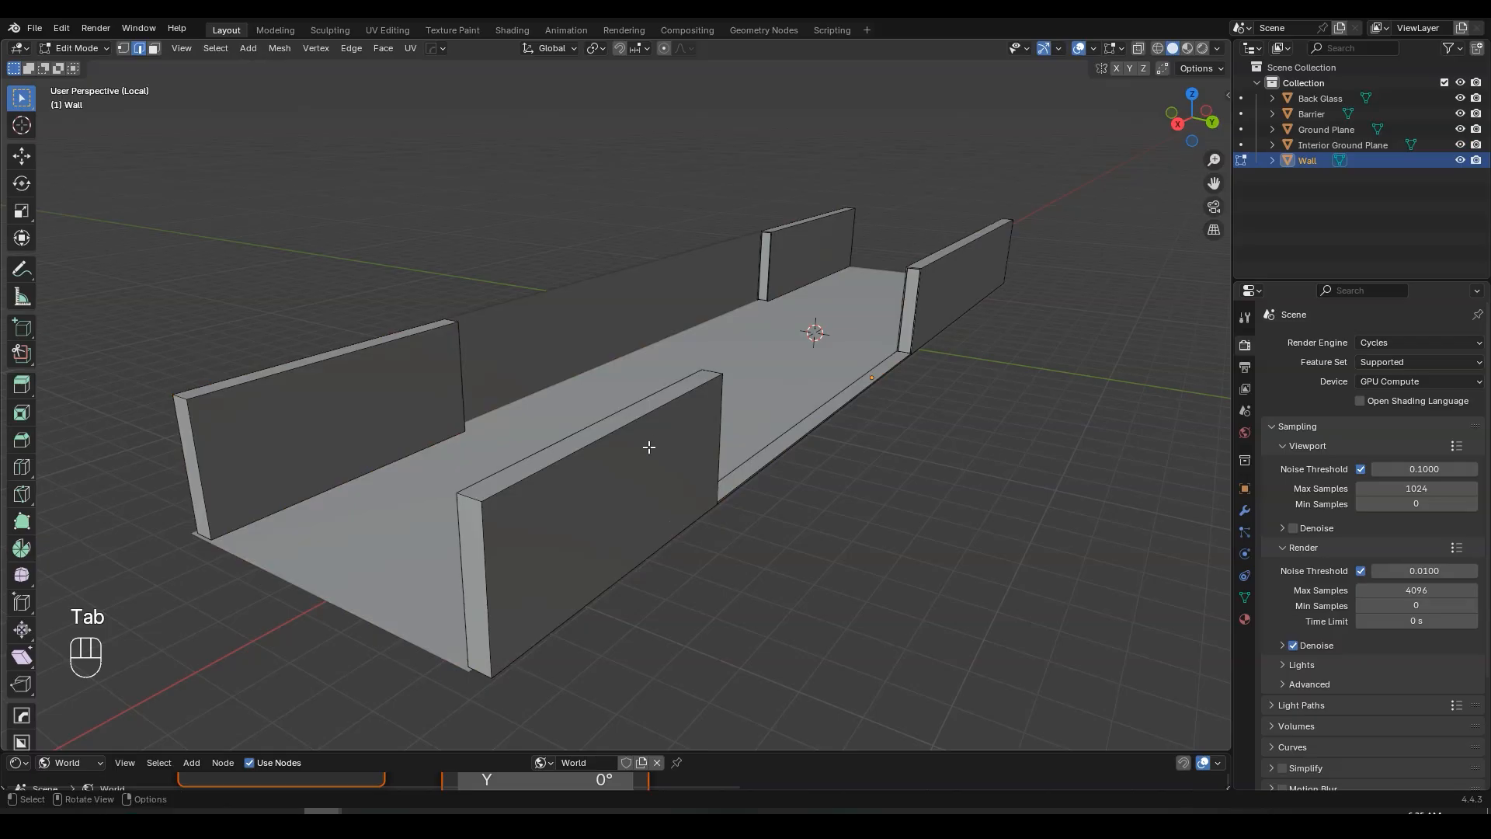
click(660, 413)
scroll(863, 375, up, 1)
middle_drag(910, 365, 715, 421)
shift+click(716, 425)
scroll(710, 427, down, 3)
middle_drag(536, 459, 822, 401)
key(shift+d)
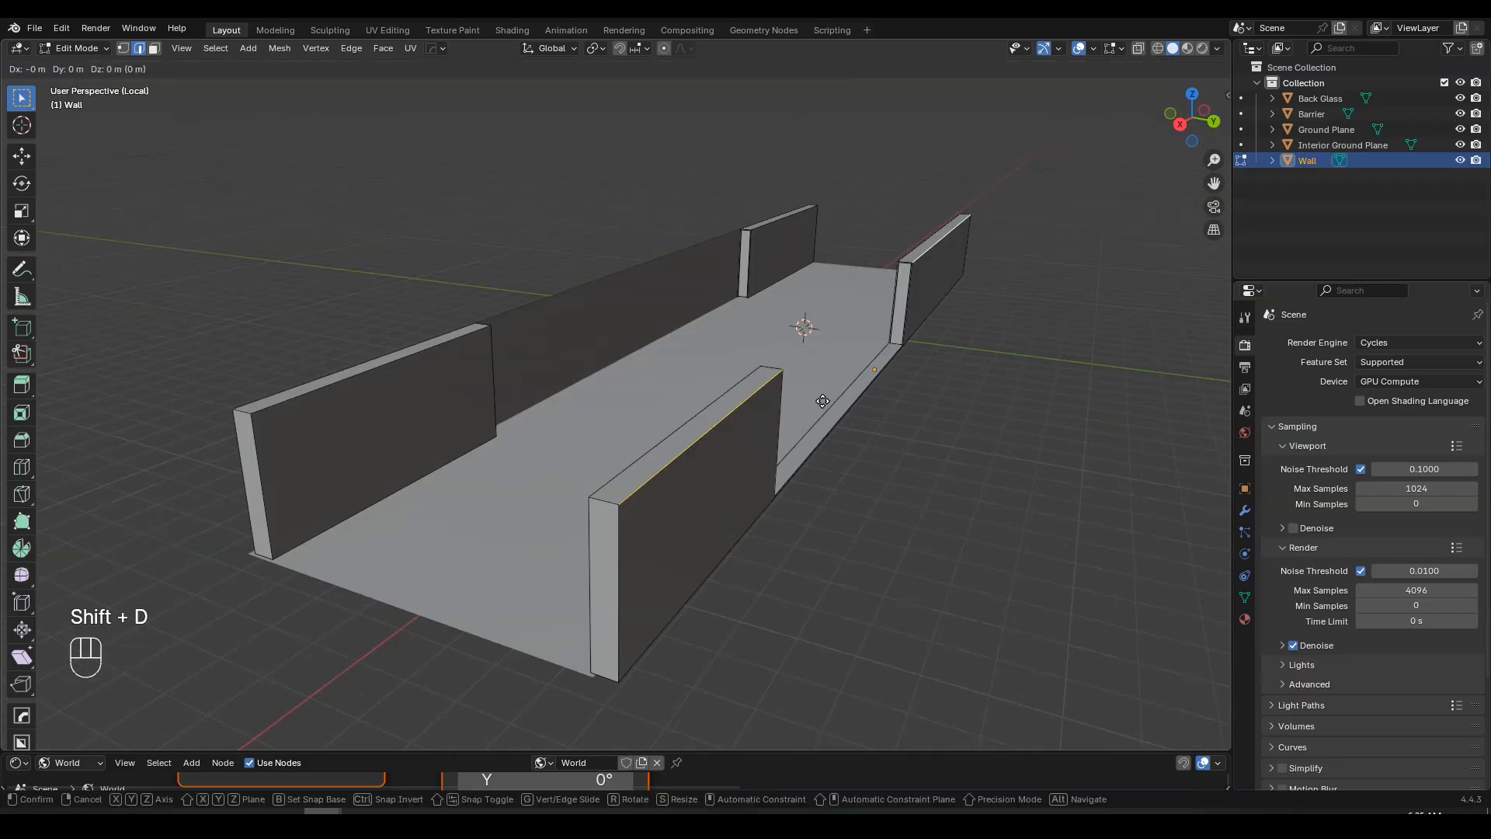
right_click(856, 313)
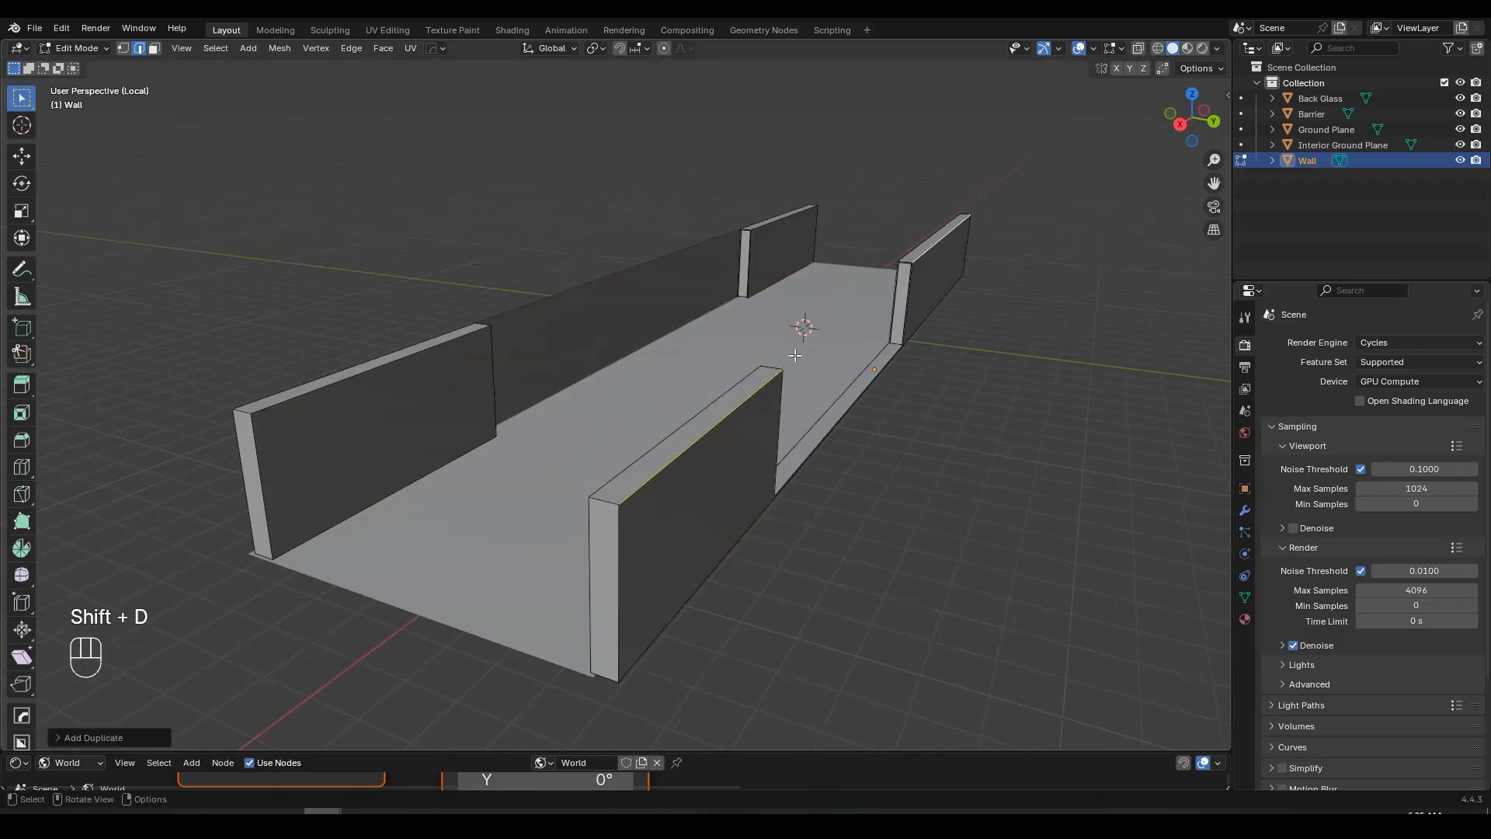
key(p)
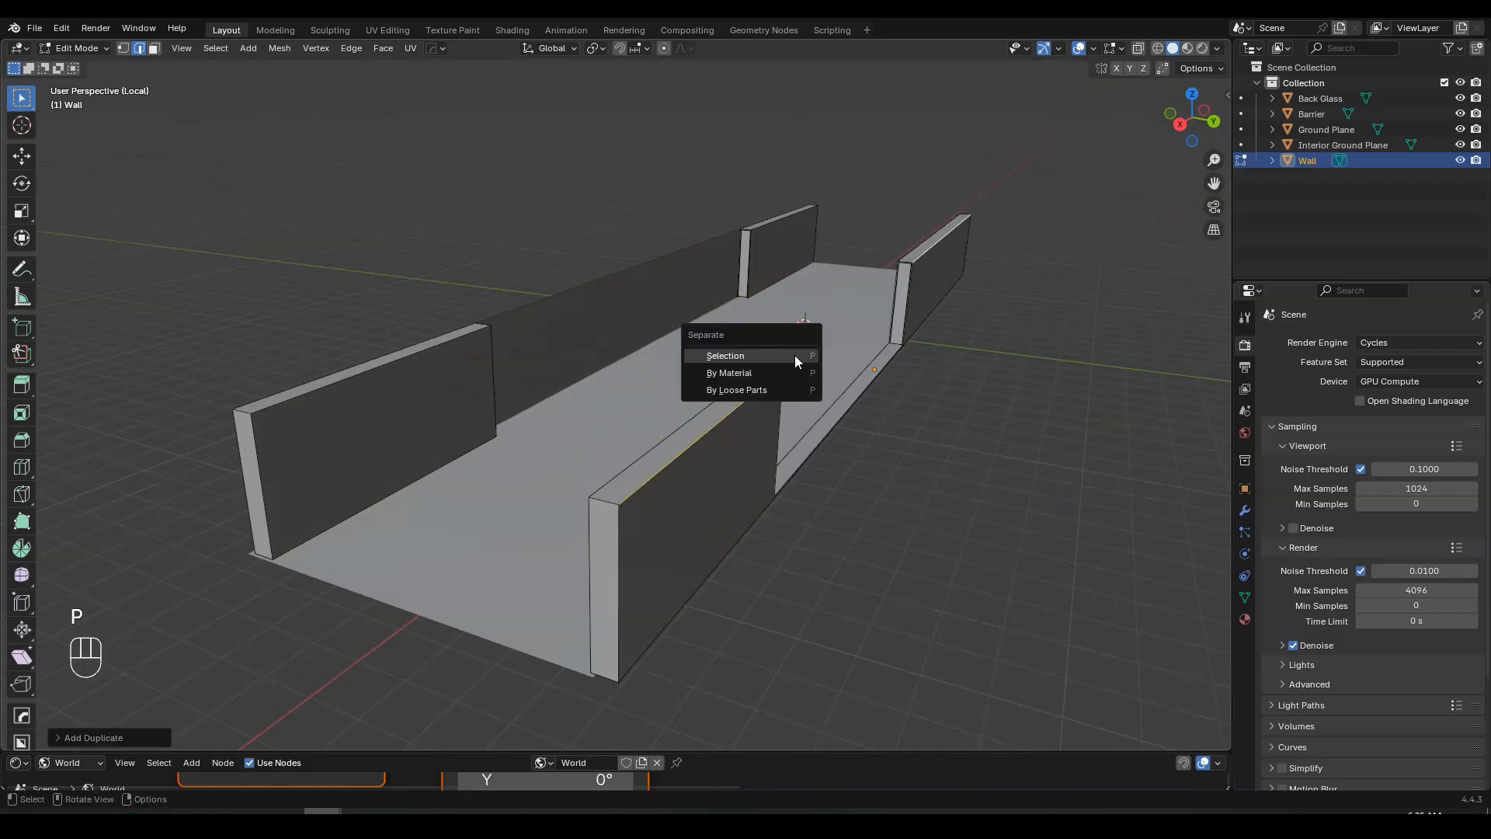
click(795, 355)
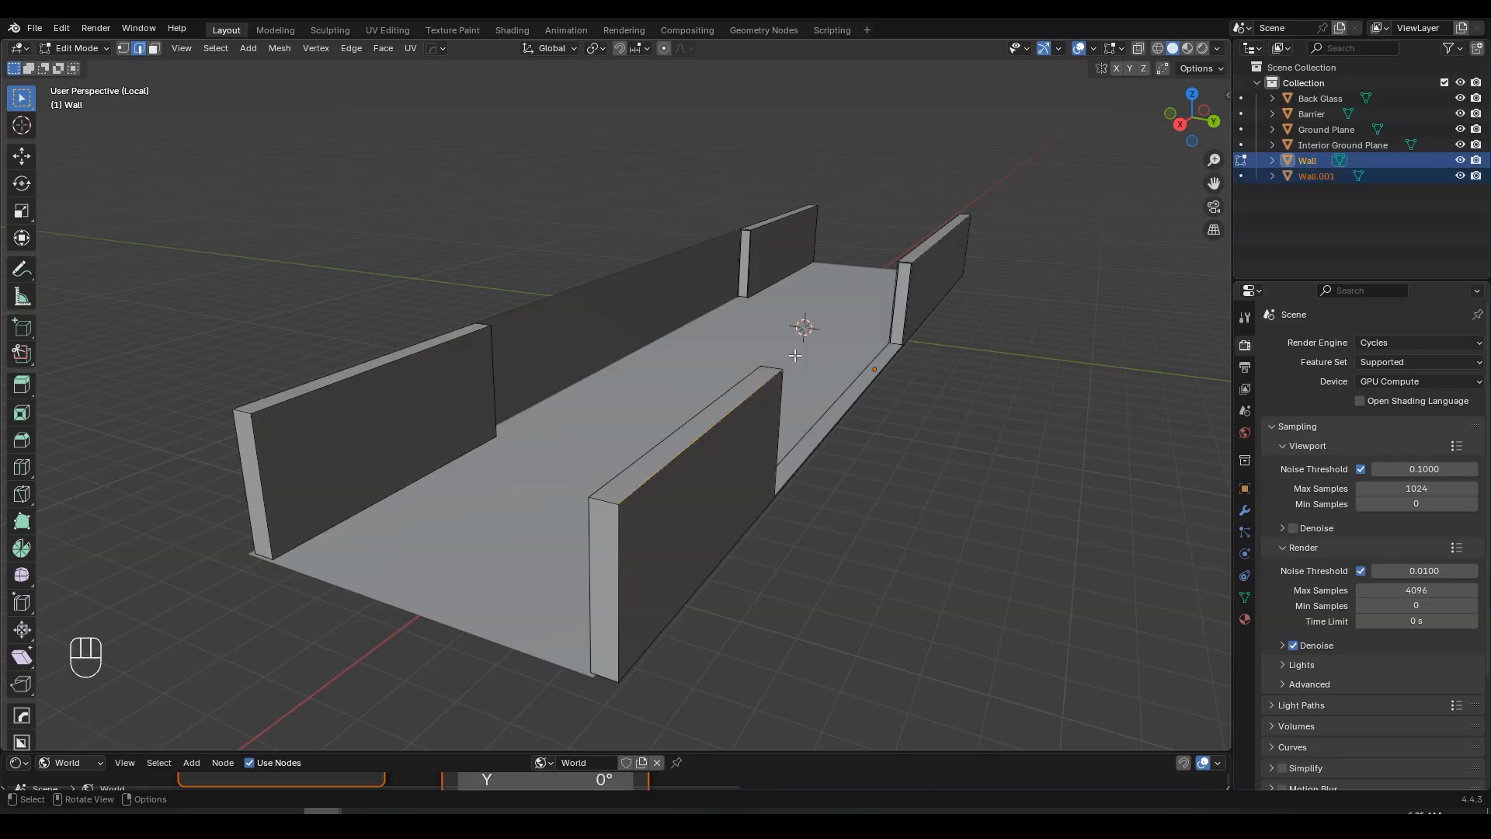
- Extrude the separated top edges about 0.37 m upward along Z
key(Tab)
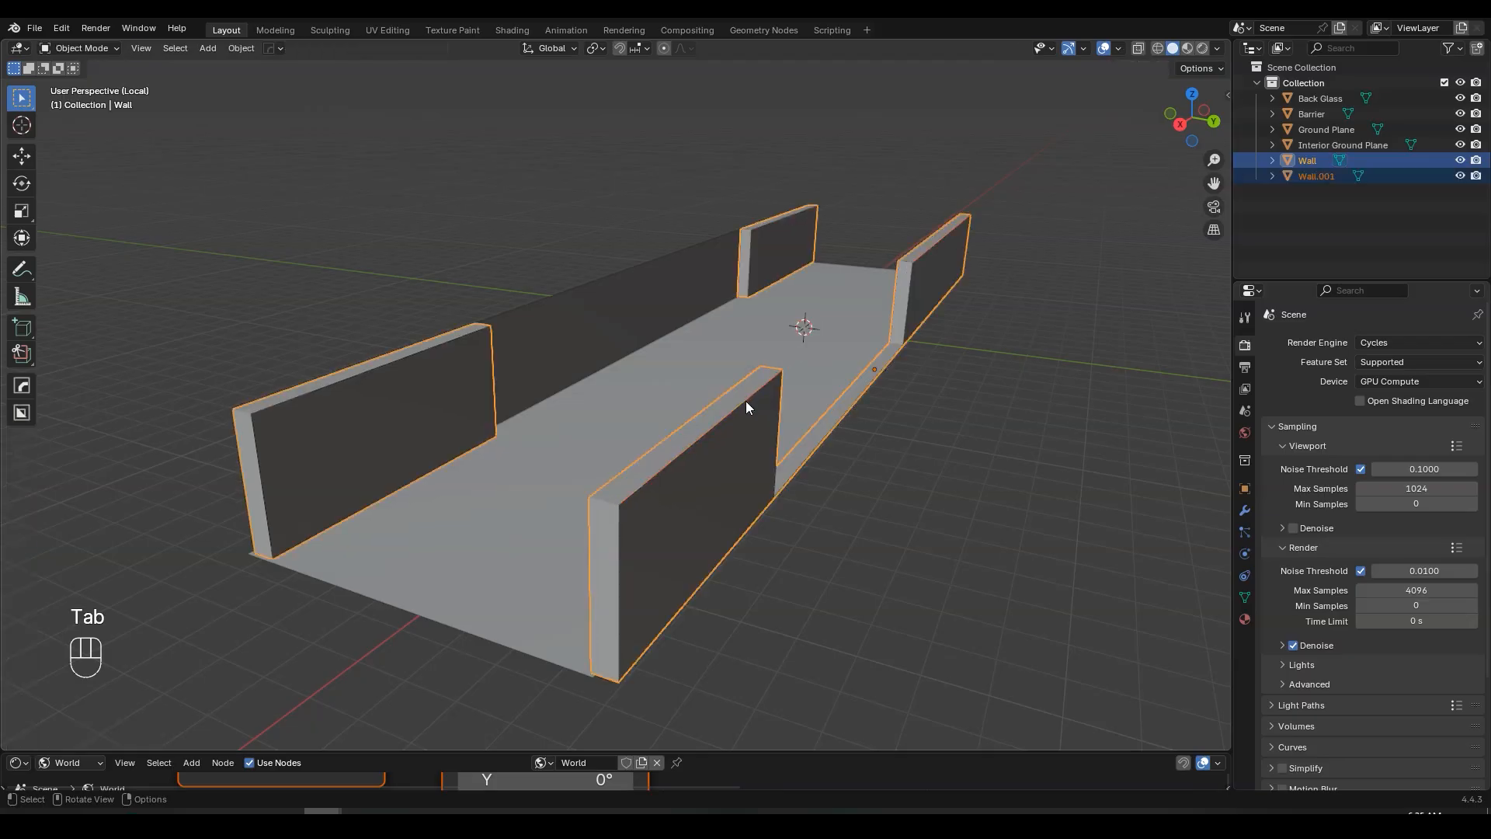
click(745, 402)
key(Tab)
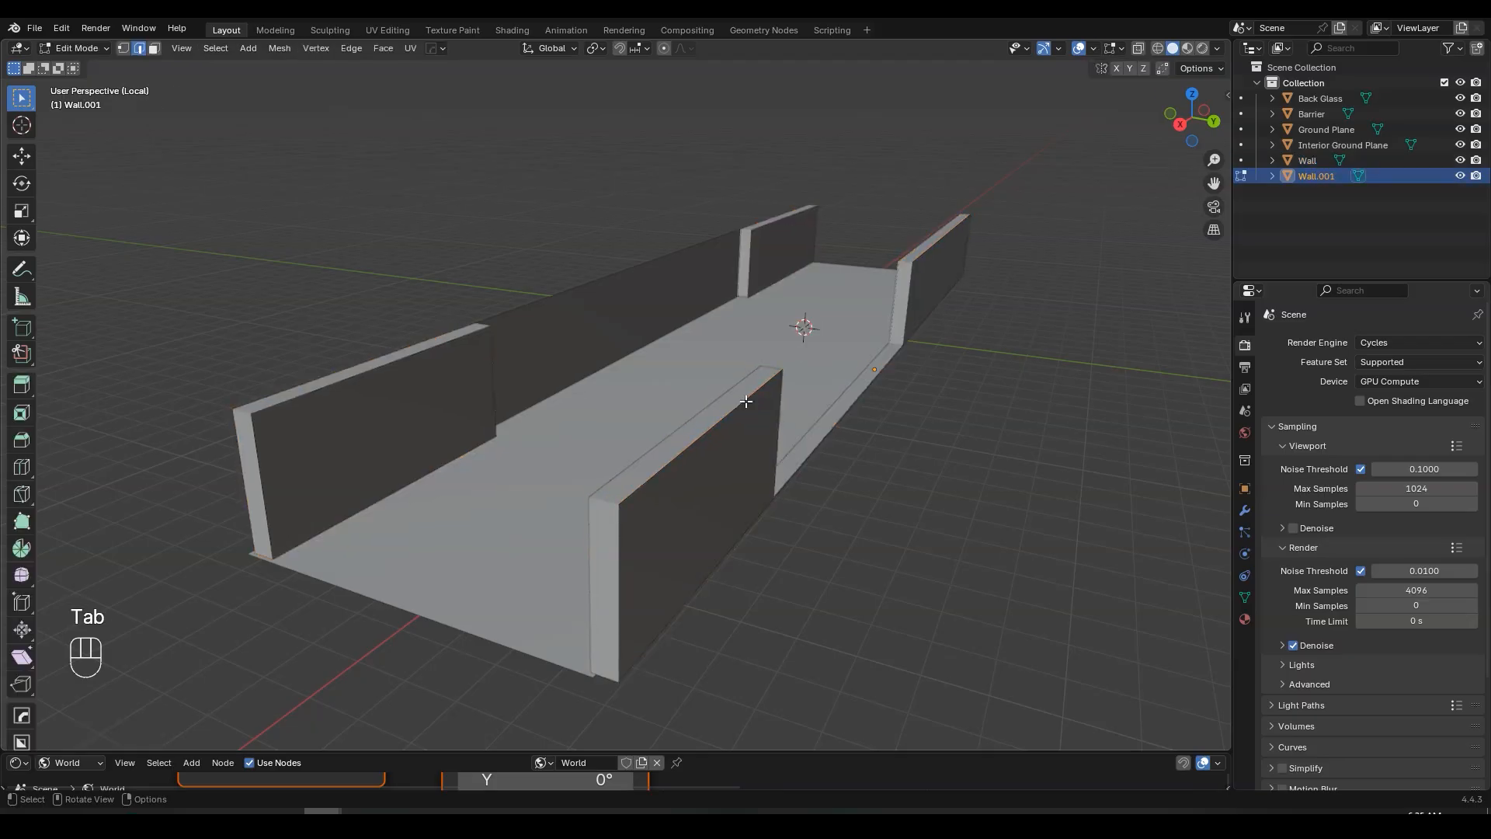
key(a)
mouse_move(764, 413)
middle_down()
mouse_move(790, 410)
mouse_move(739, 409)
middle_up()
scroll(740, 409, up, 2)
key(e)
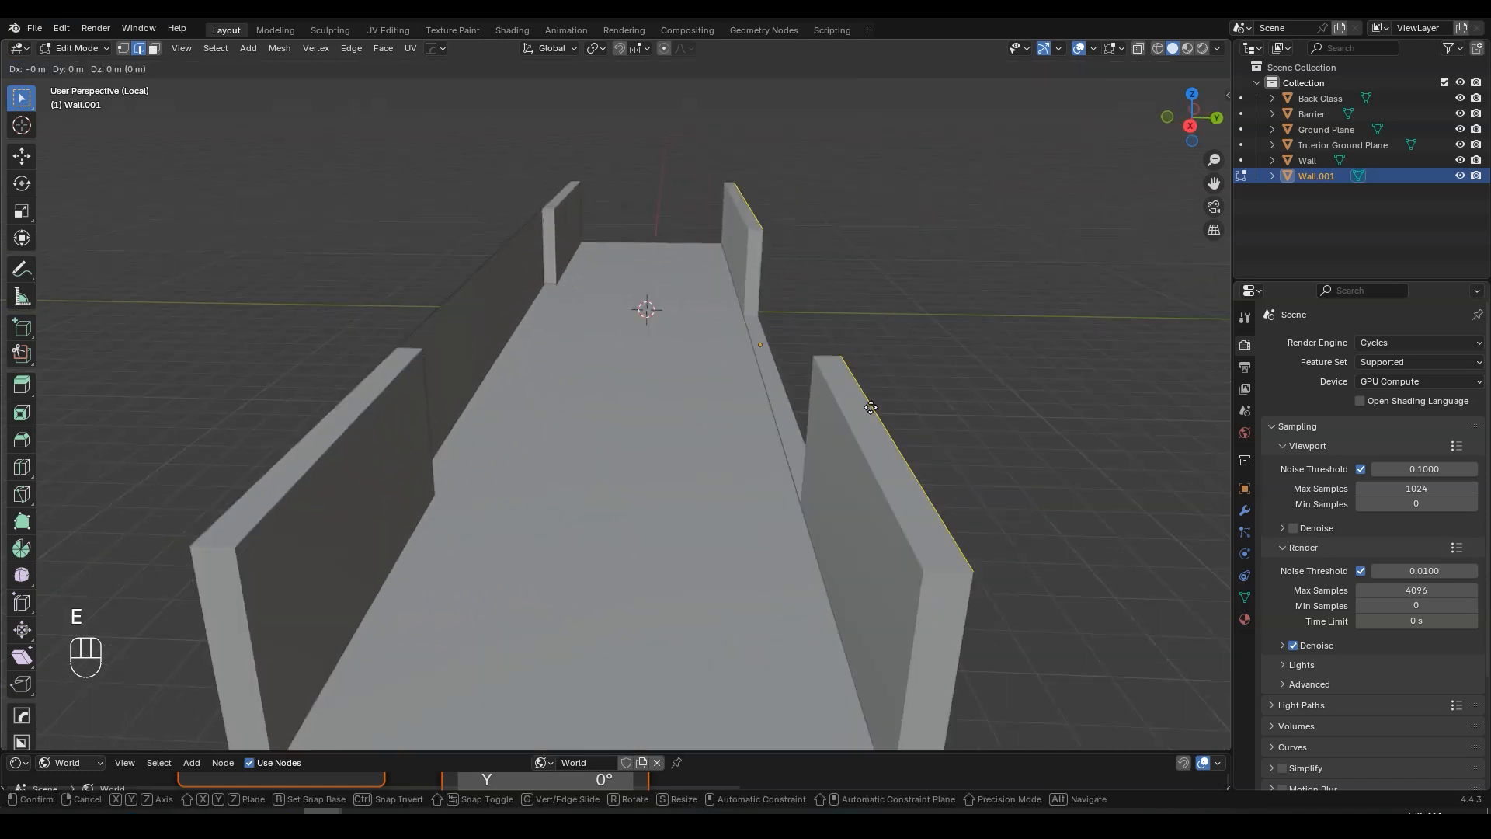
key(z)
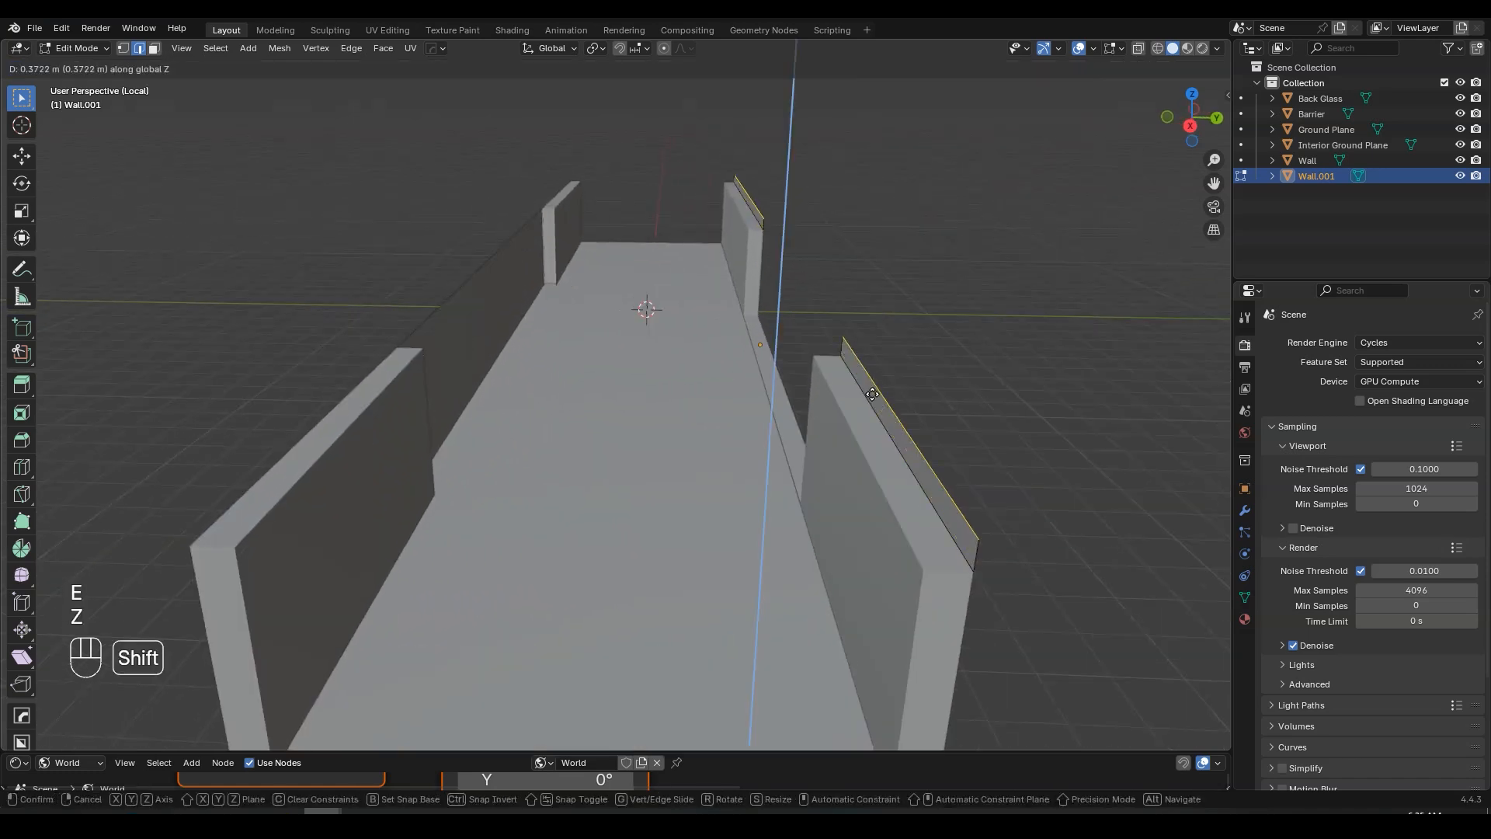
shift+click(870, 390)
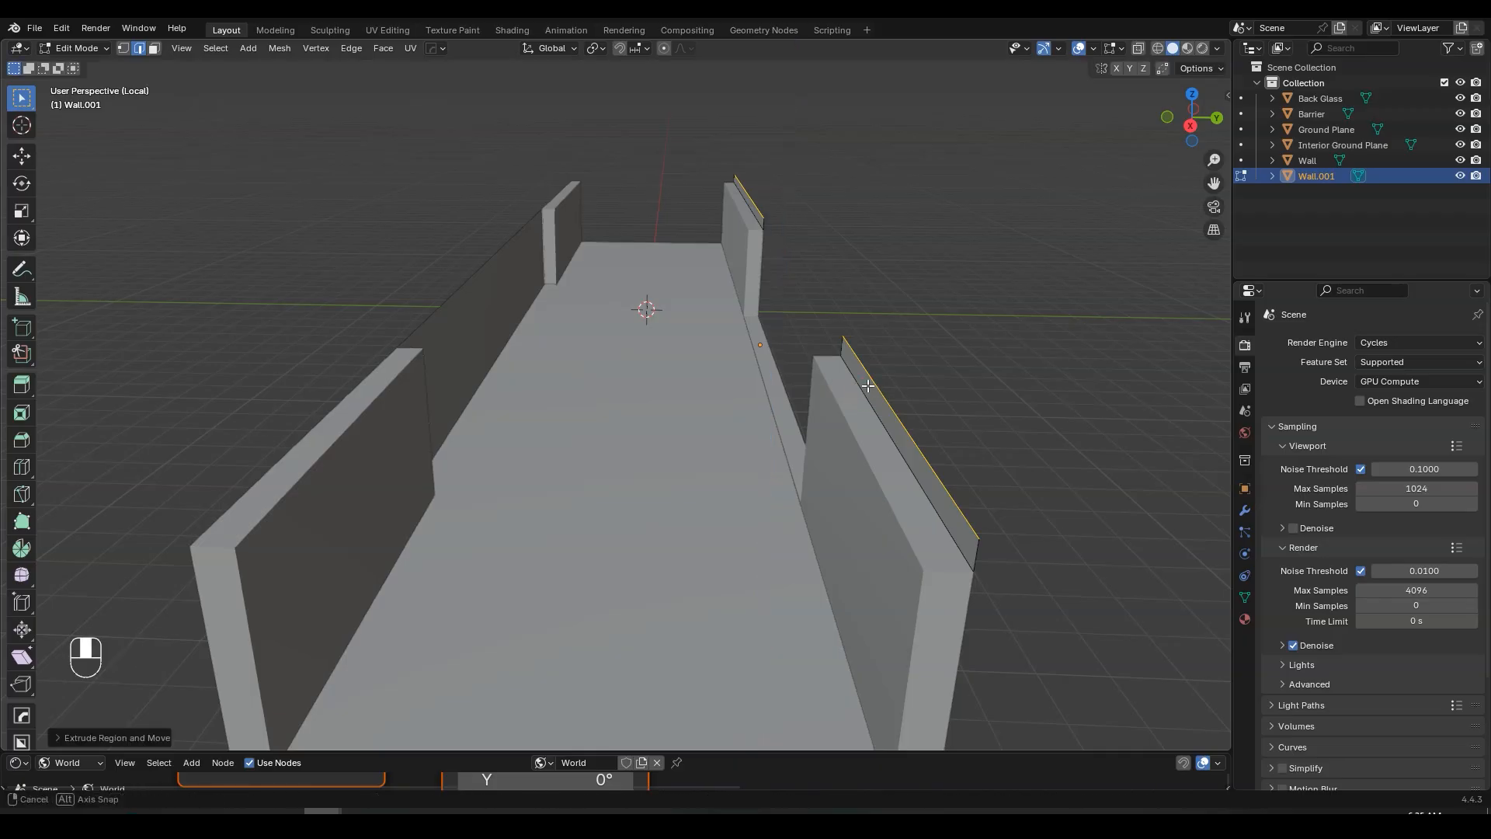
- Extrude both upright strips horizontally across the floor to the outer side of the opposite wall, forming solid roof slabs
middle_drag(870, 388, 869, 373)
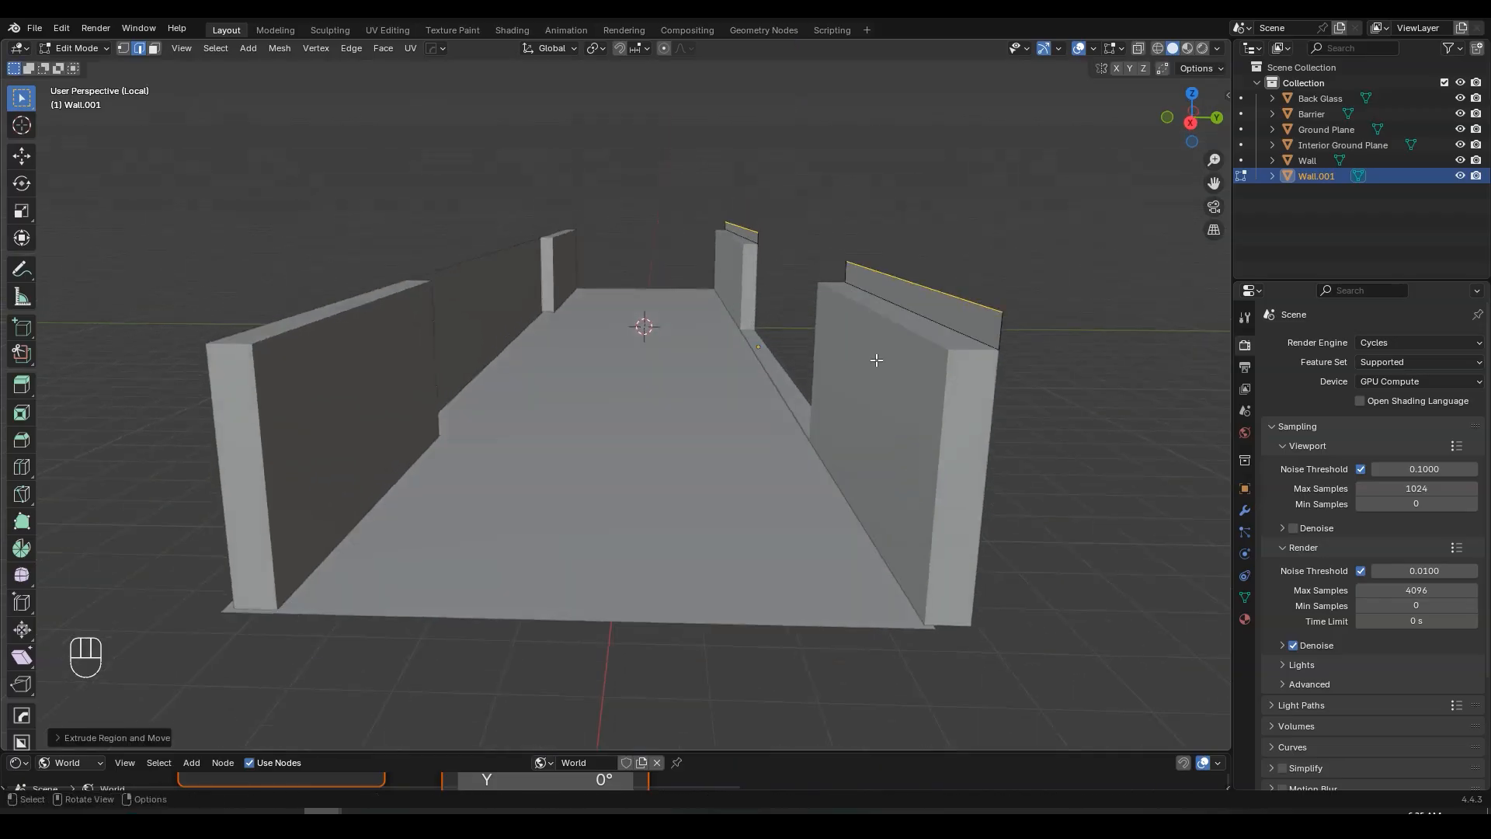
key(a)
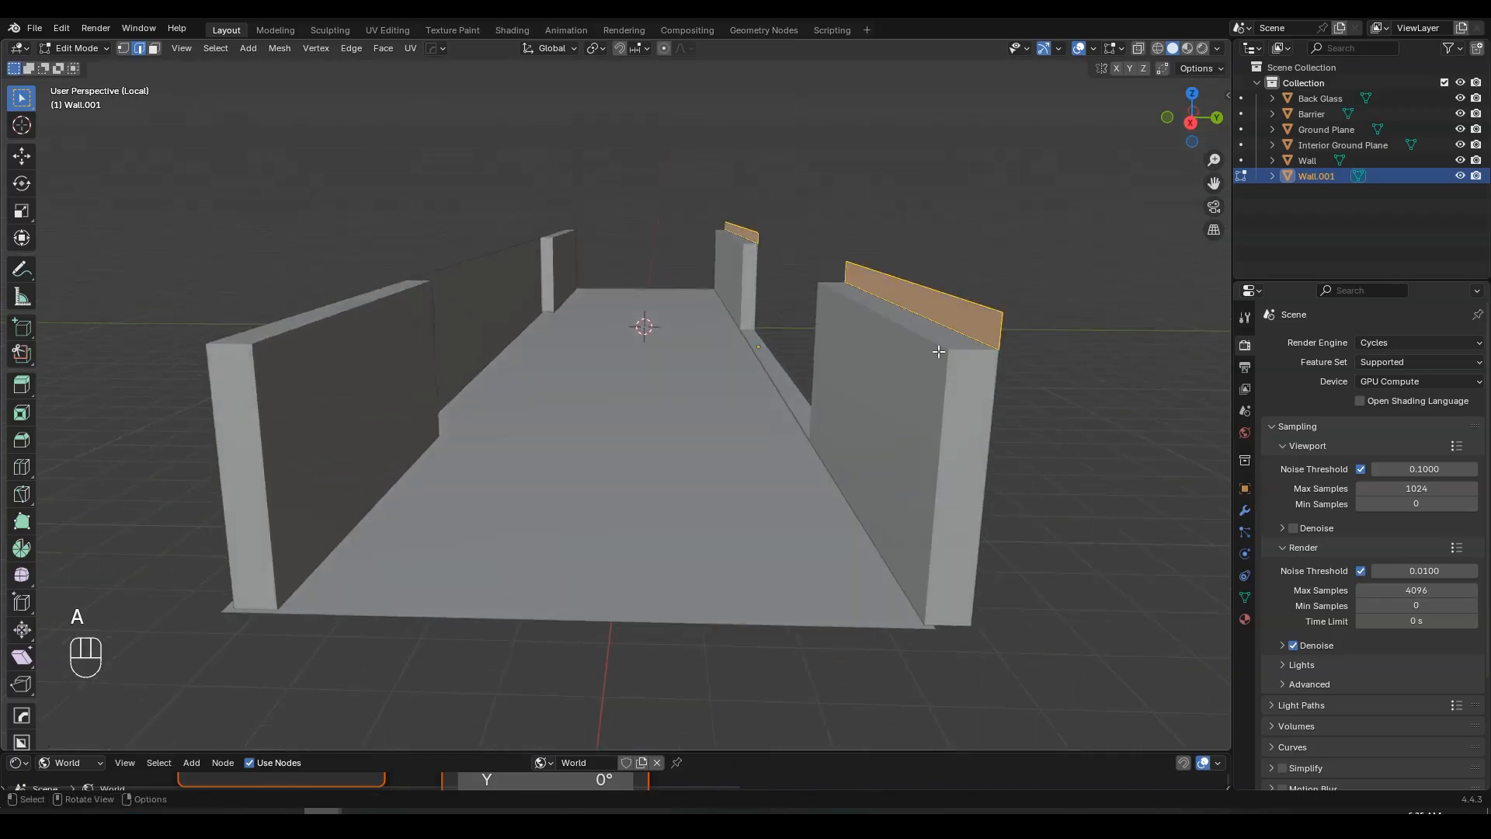
key(e)
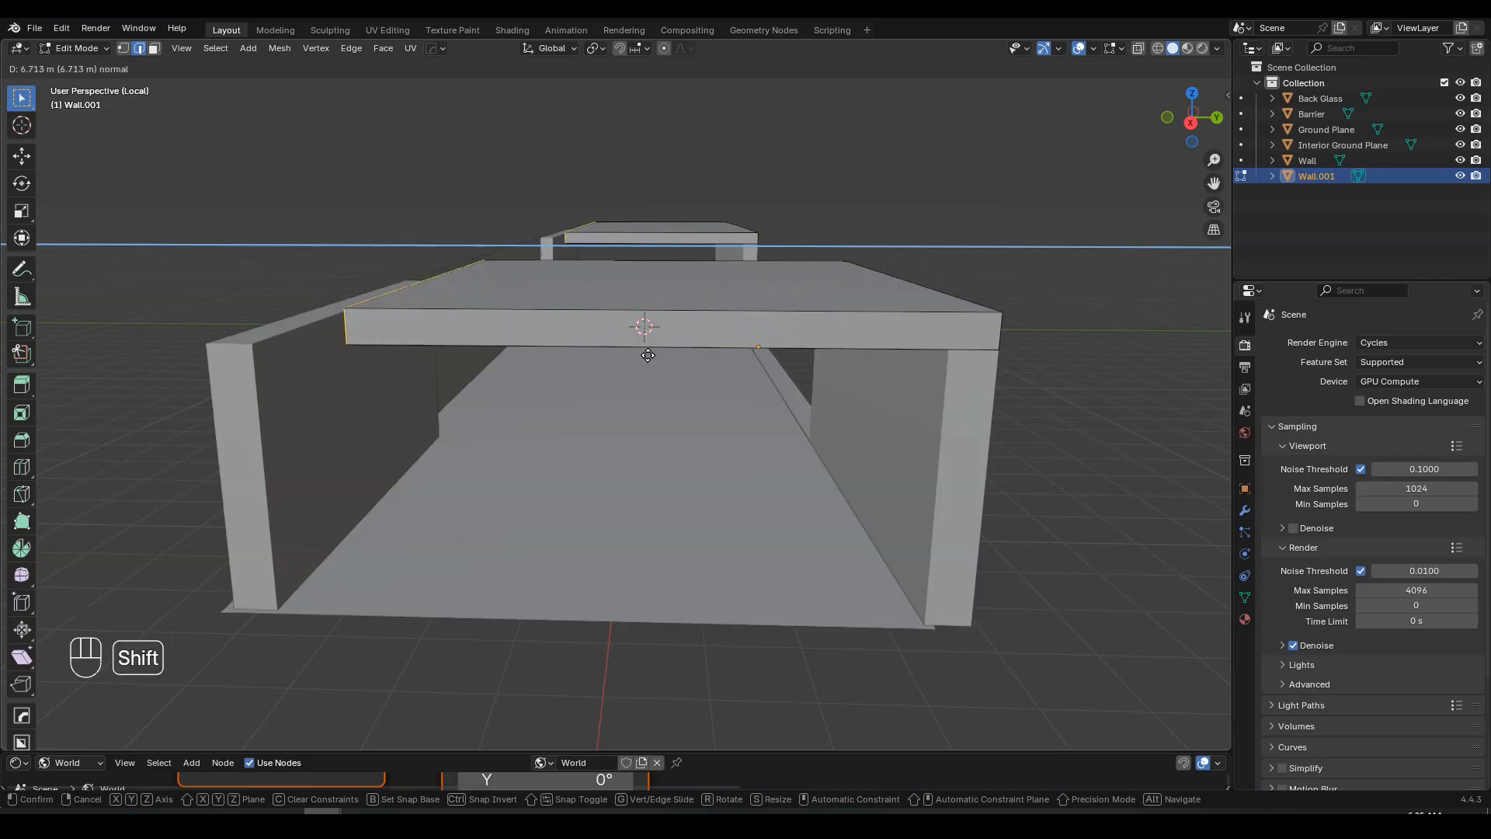
click(132, 356)
middle_drag(133, 357, 300, 342)
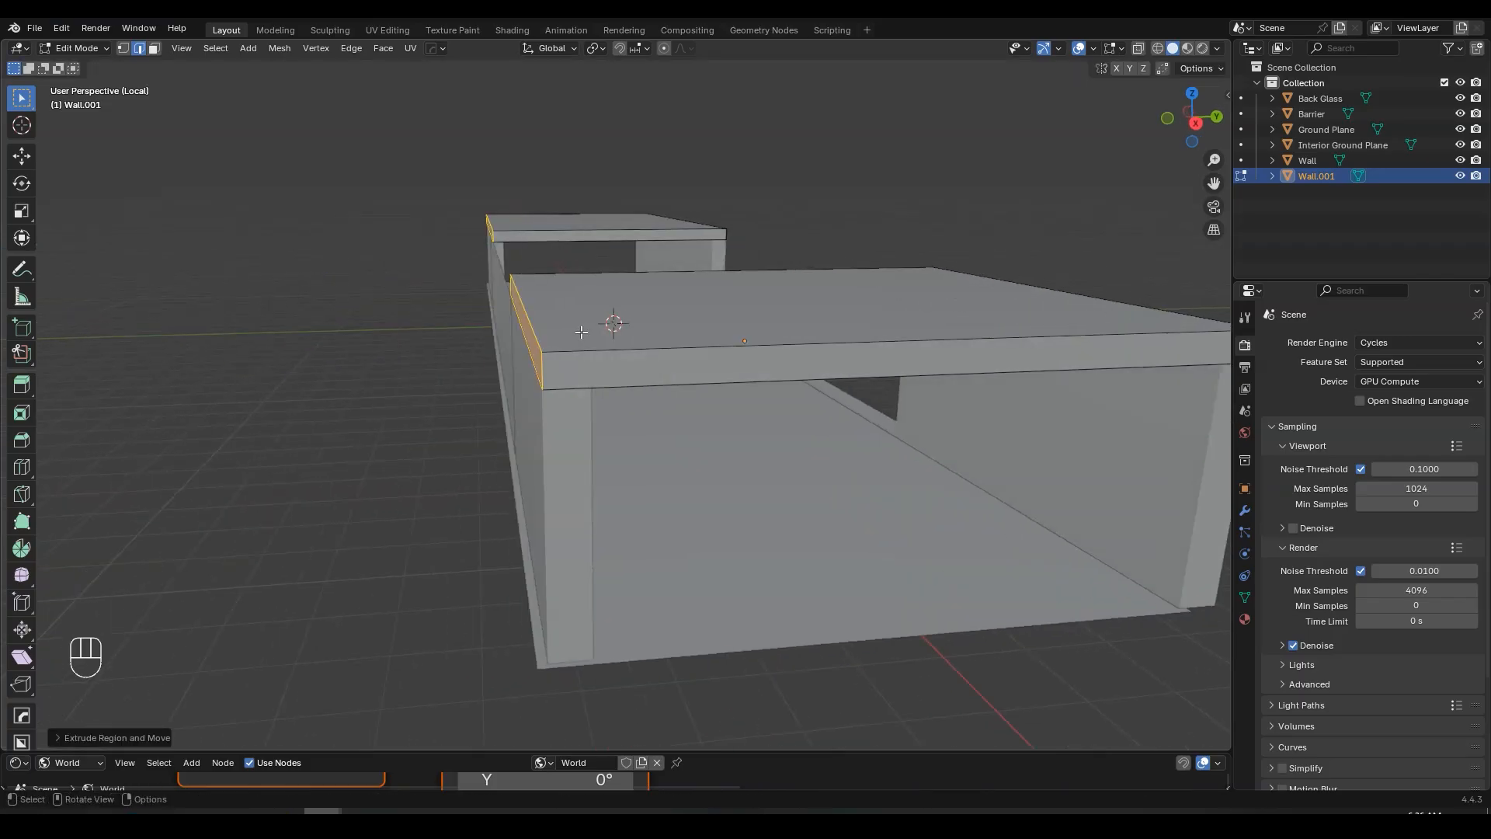
- Return to Object Mode and rename the roof slabs object as Ceiling
key(Tab)
middle_drag(678, 322, 646, 328)
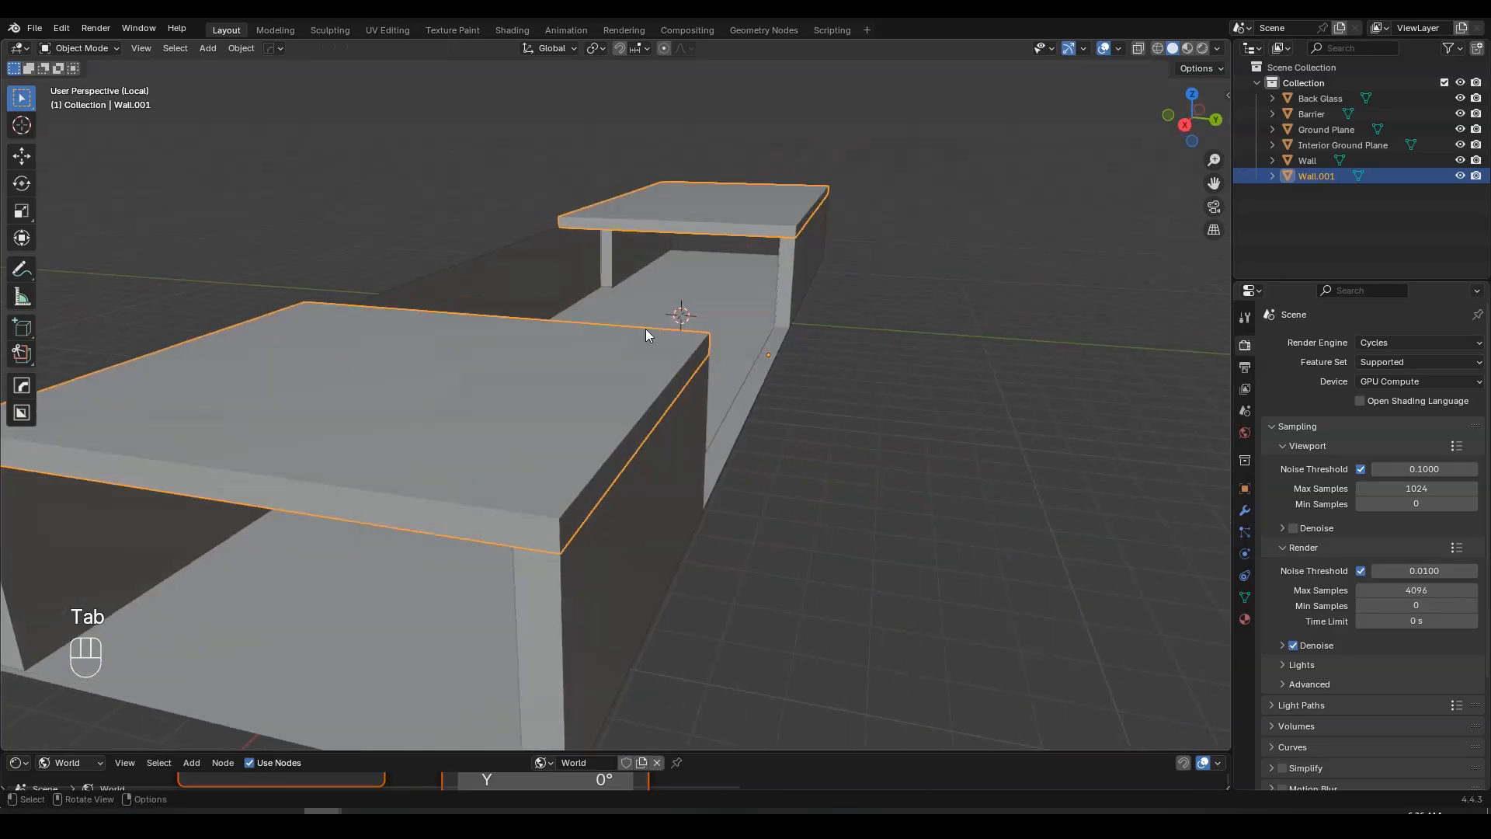
key(F2)
text(Ceiling)
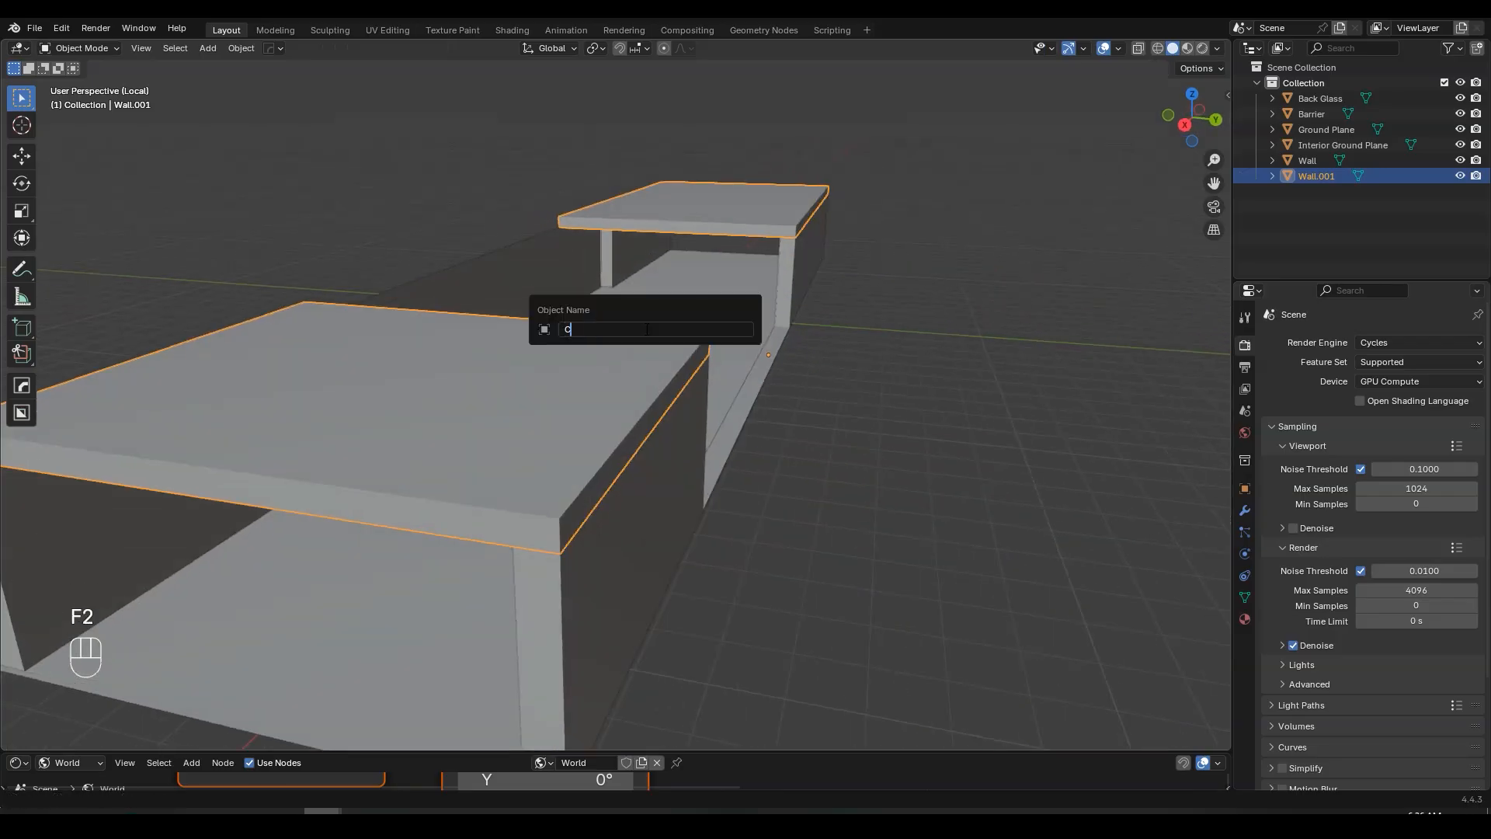
key(Return)
- Fill a face across the Wall object's open end between the inner vertical edges of its two side walls
middle_drag(645, 328, 668, 485)
click(841, 444)
key(Tab)
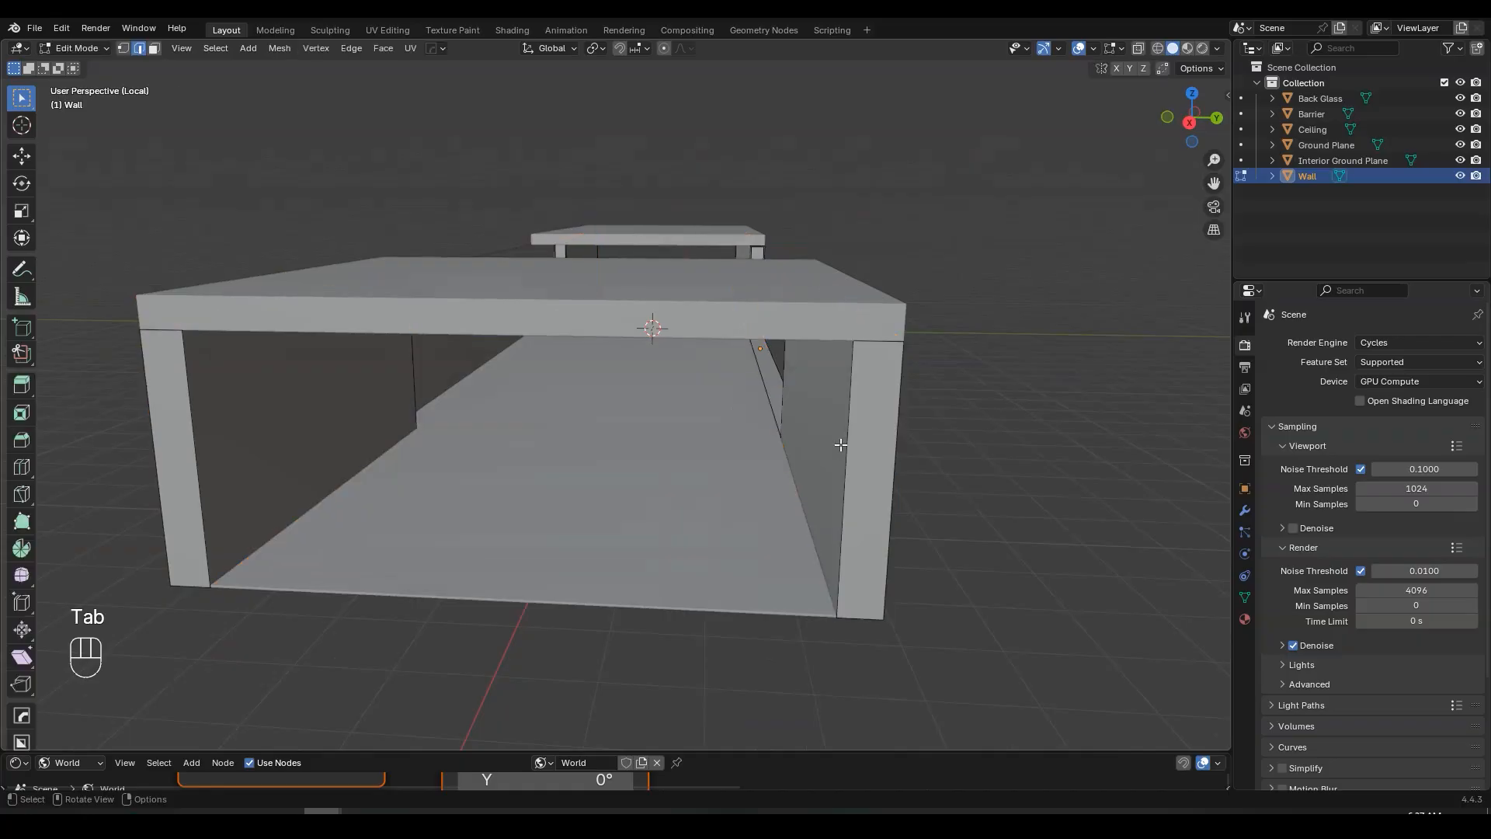
click(847, 435)
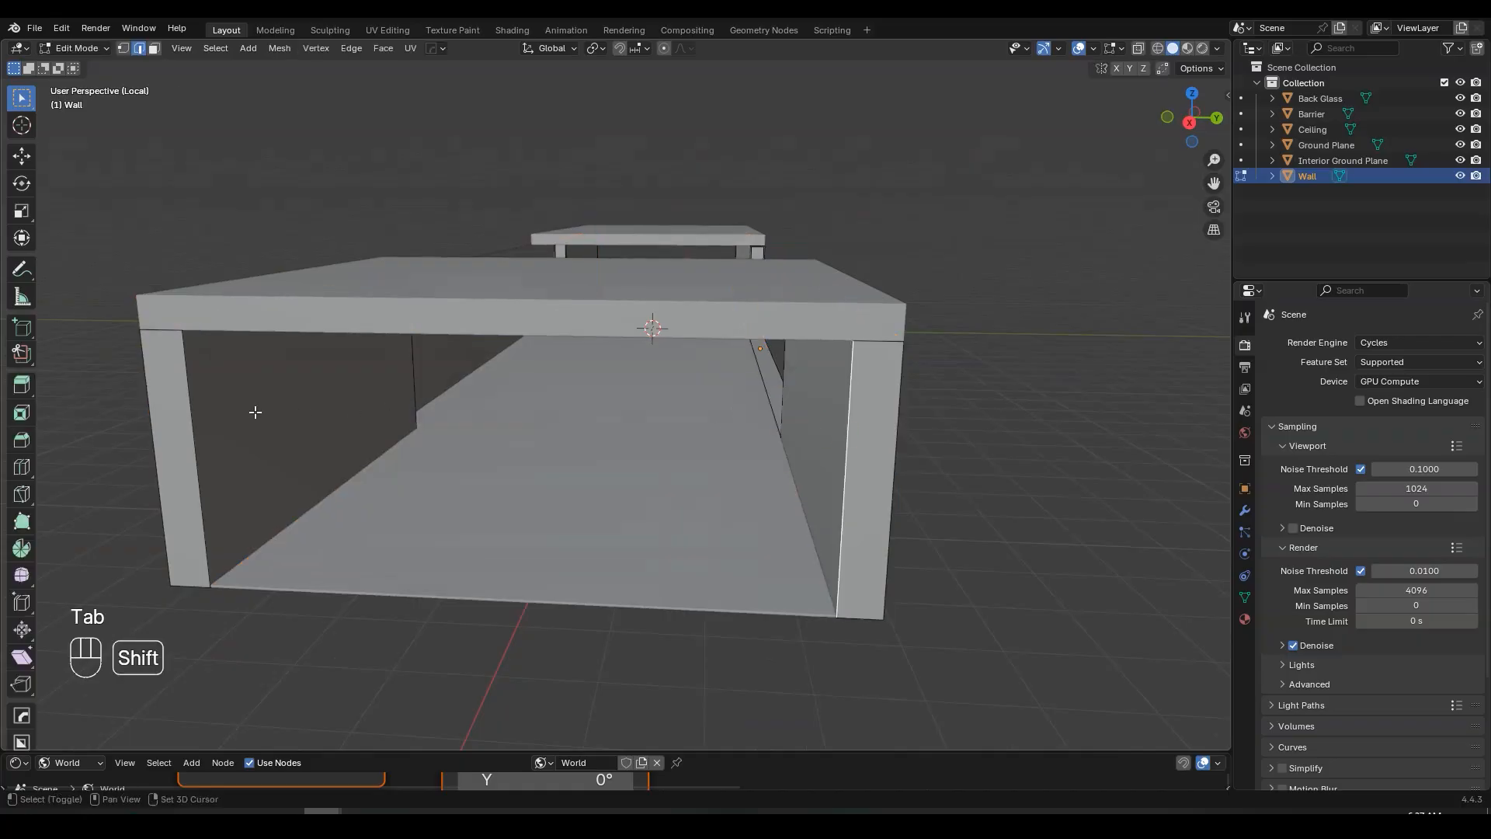
shift+click(191, 412)
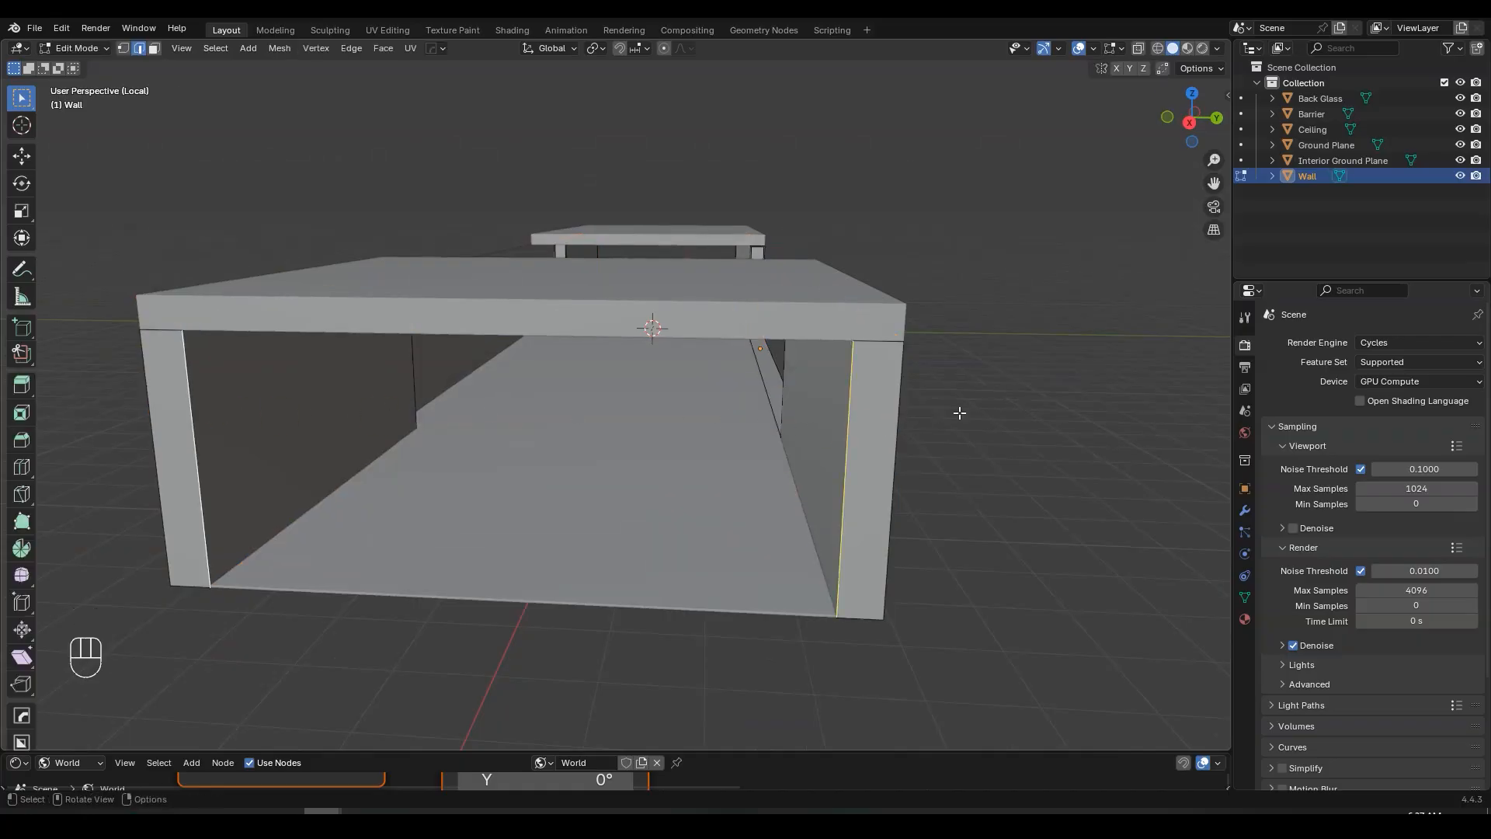
key(f)
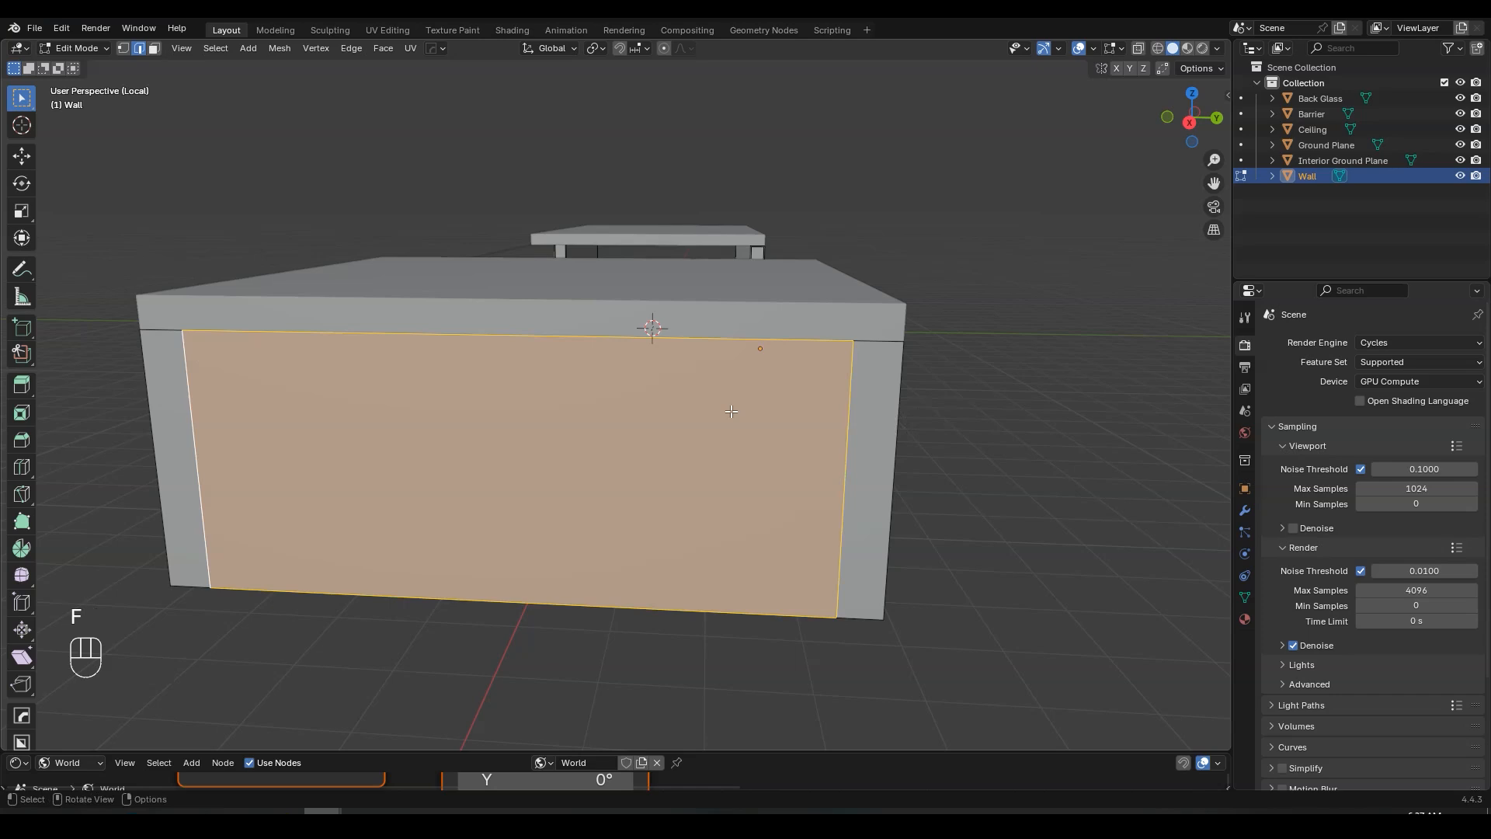
- Separate the new end face into its own object and select it in Object Mode
key(p)
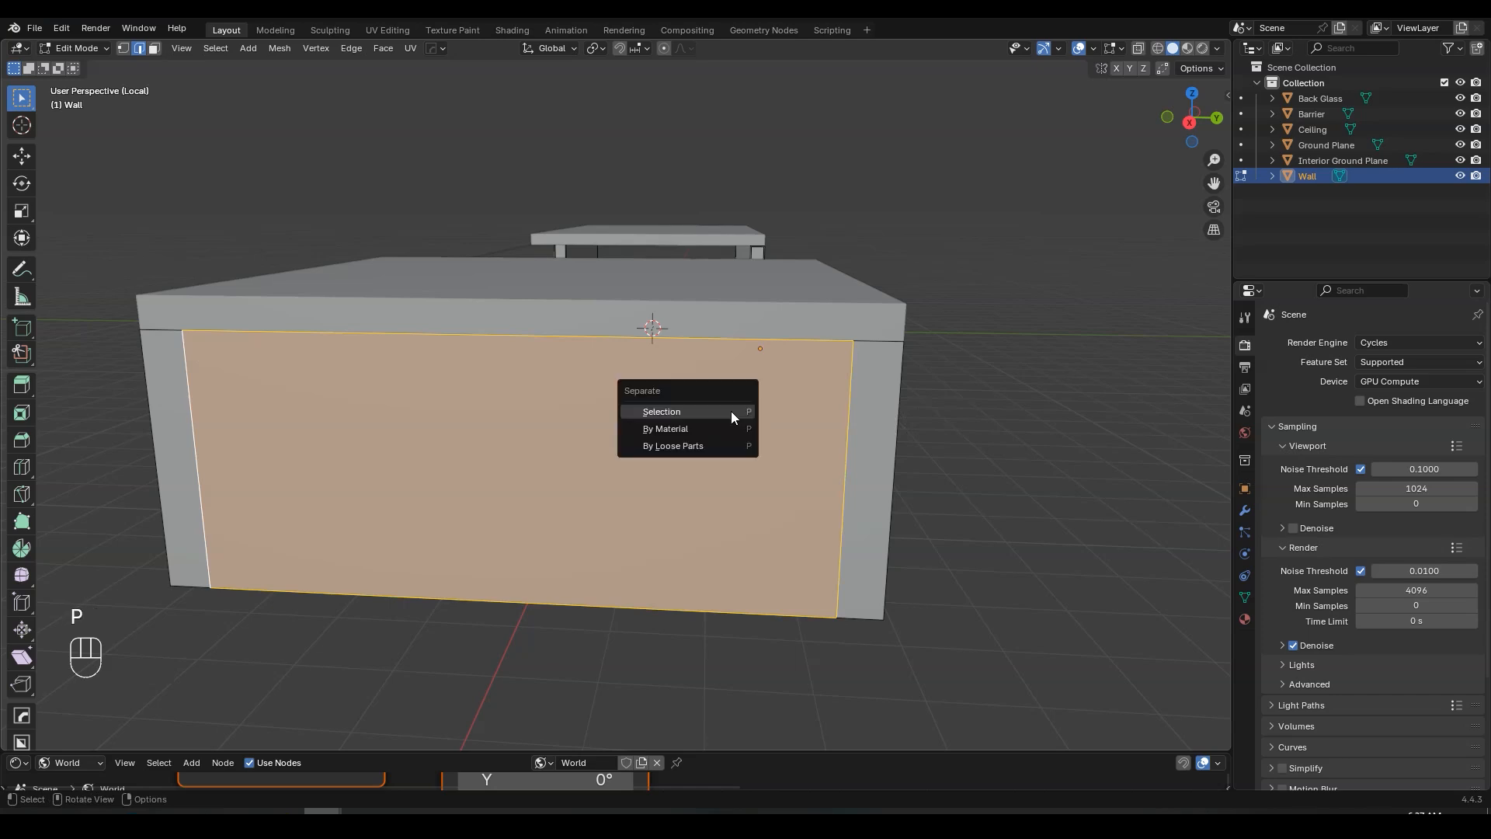
click(731, 412)
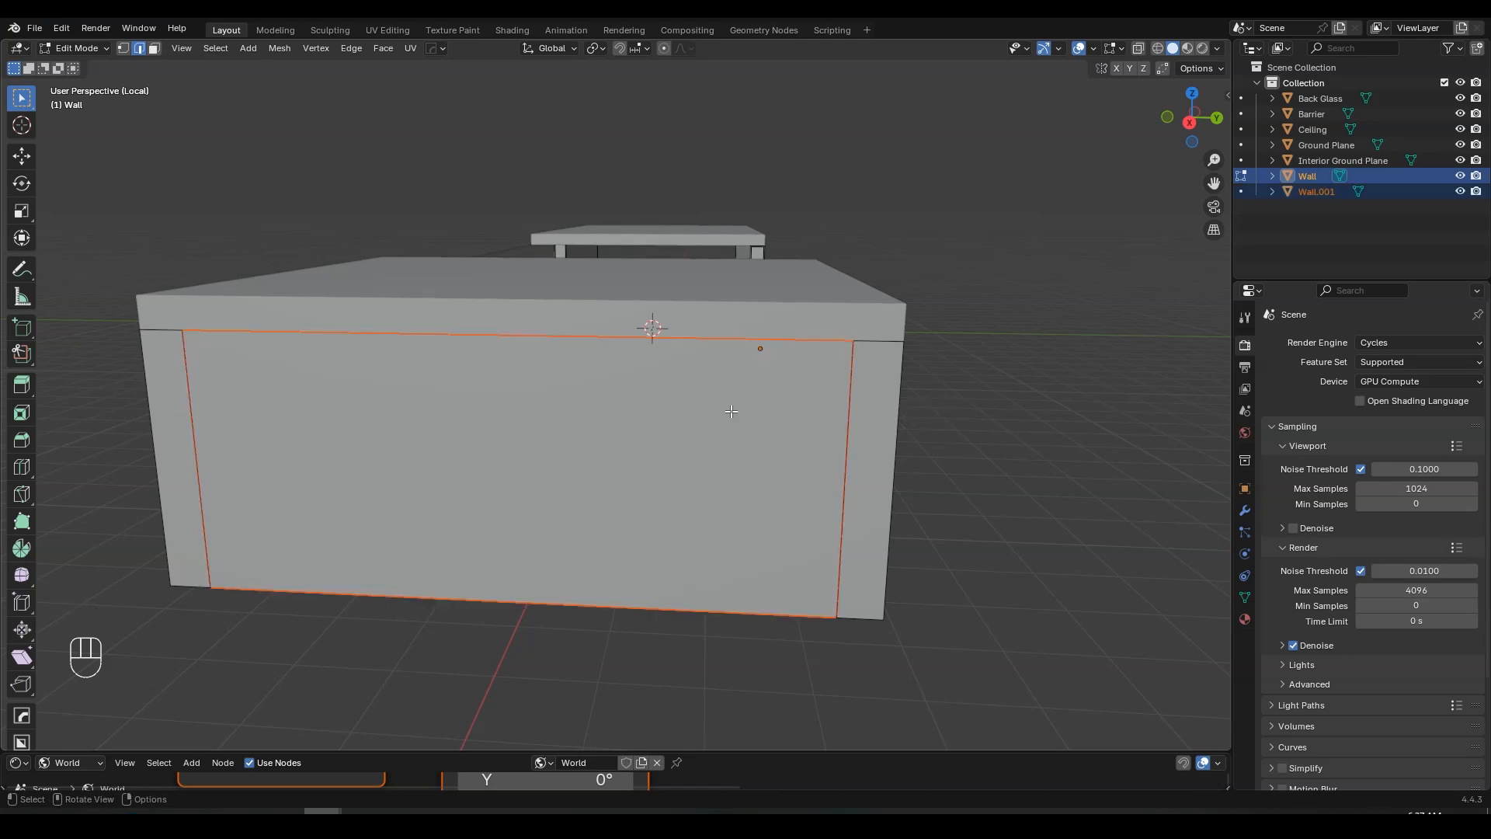
key(Tab)
click(673, 419)
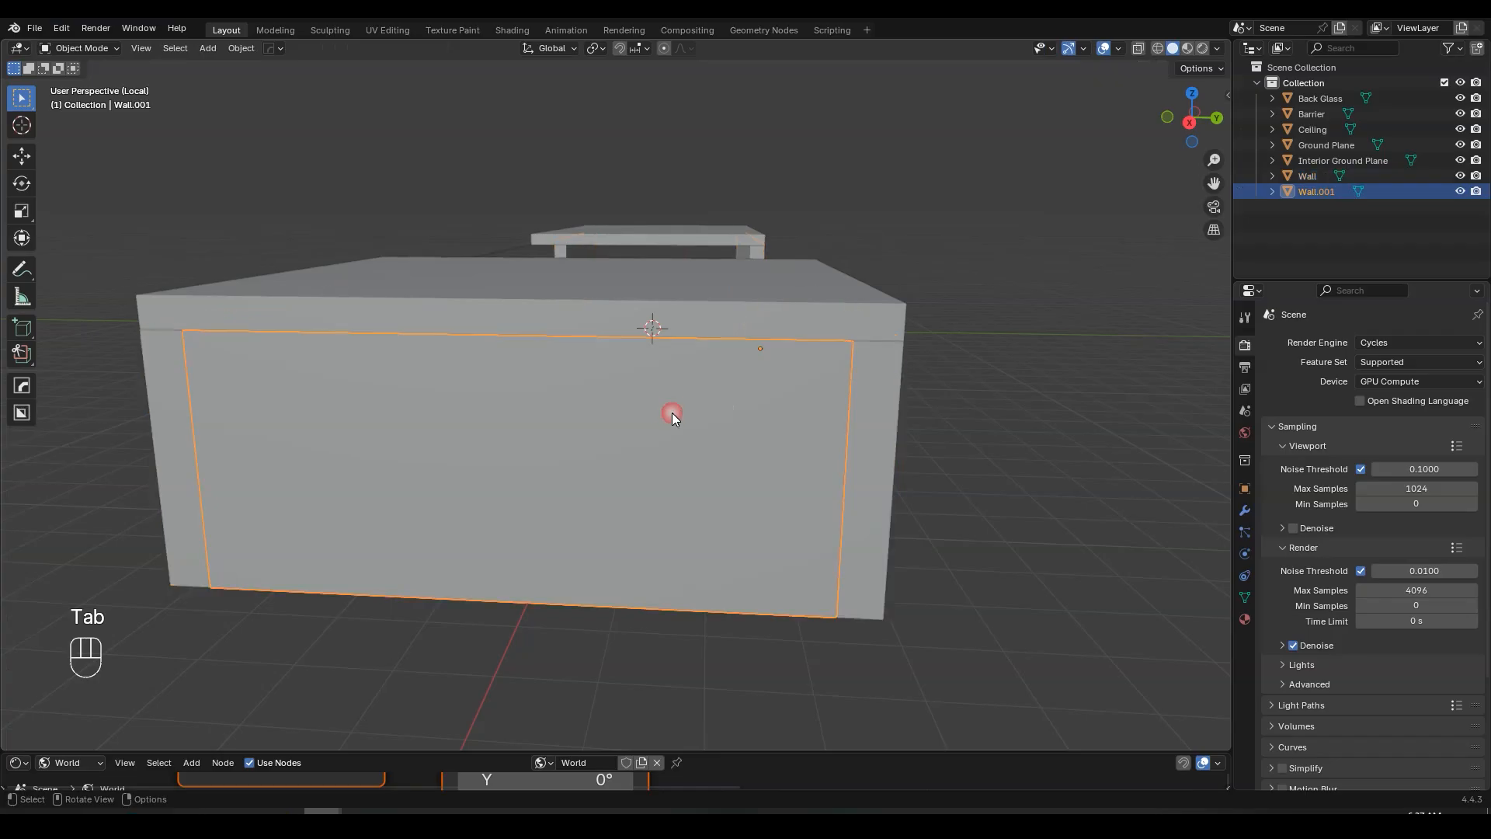
- Divide the end panel into three equal vertical sections with a two-cut loop cut
key(Tab)
scroll(657, 412, up, 5)
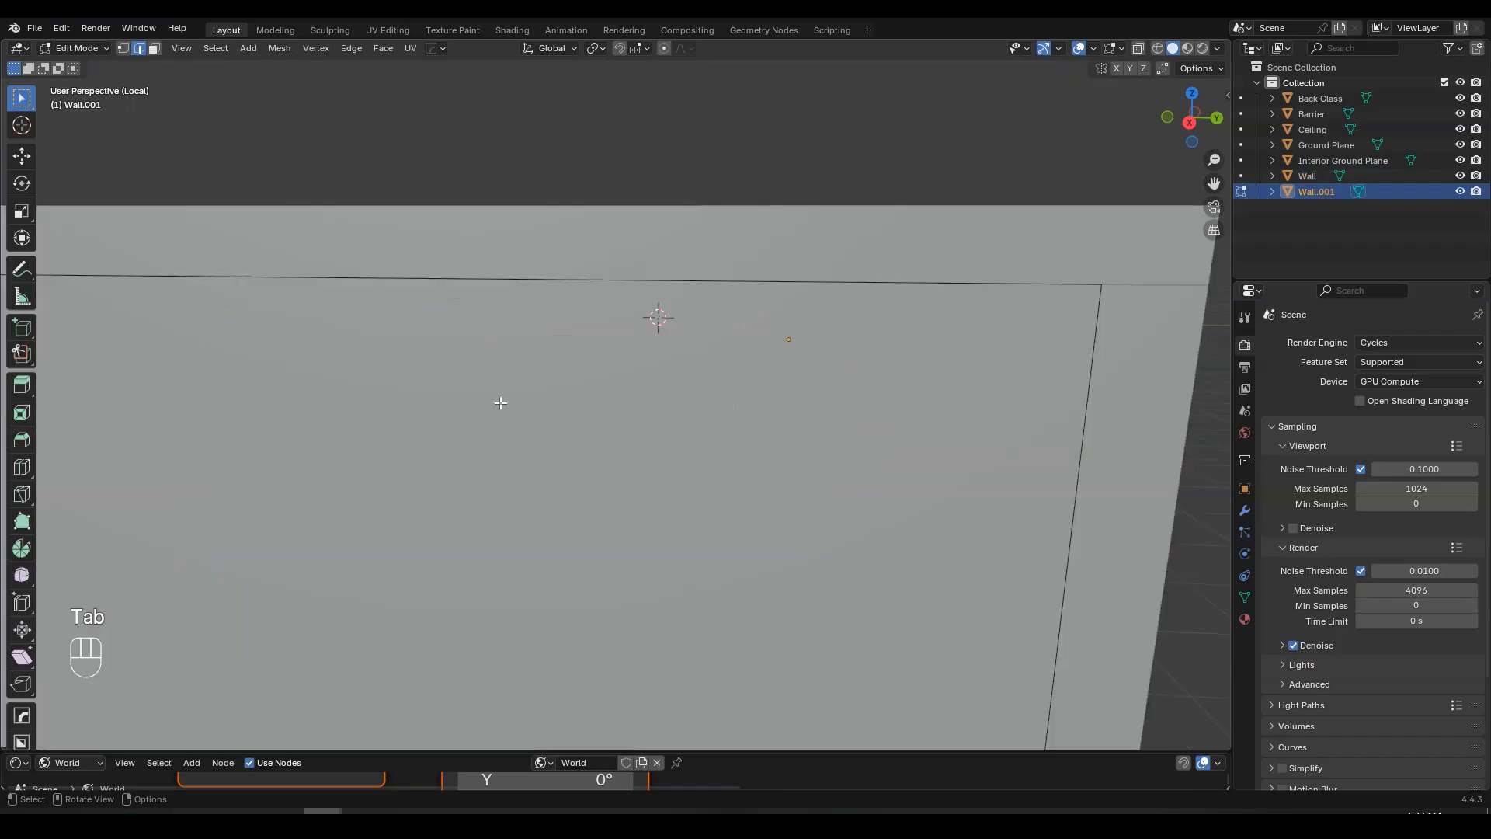
scroll(501, 364, down, 4)
key(ctrl+r)
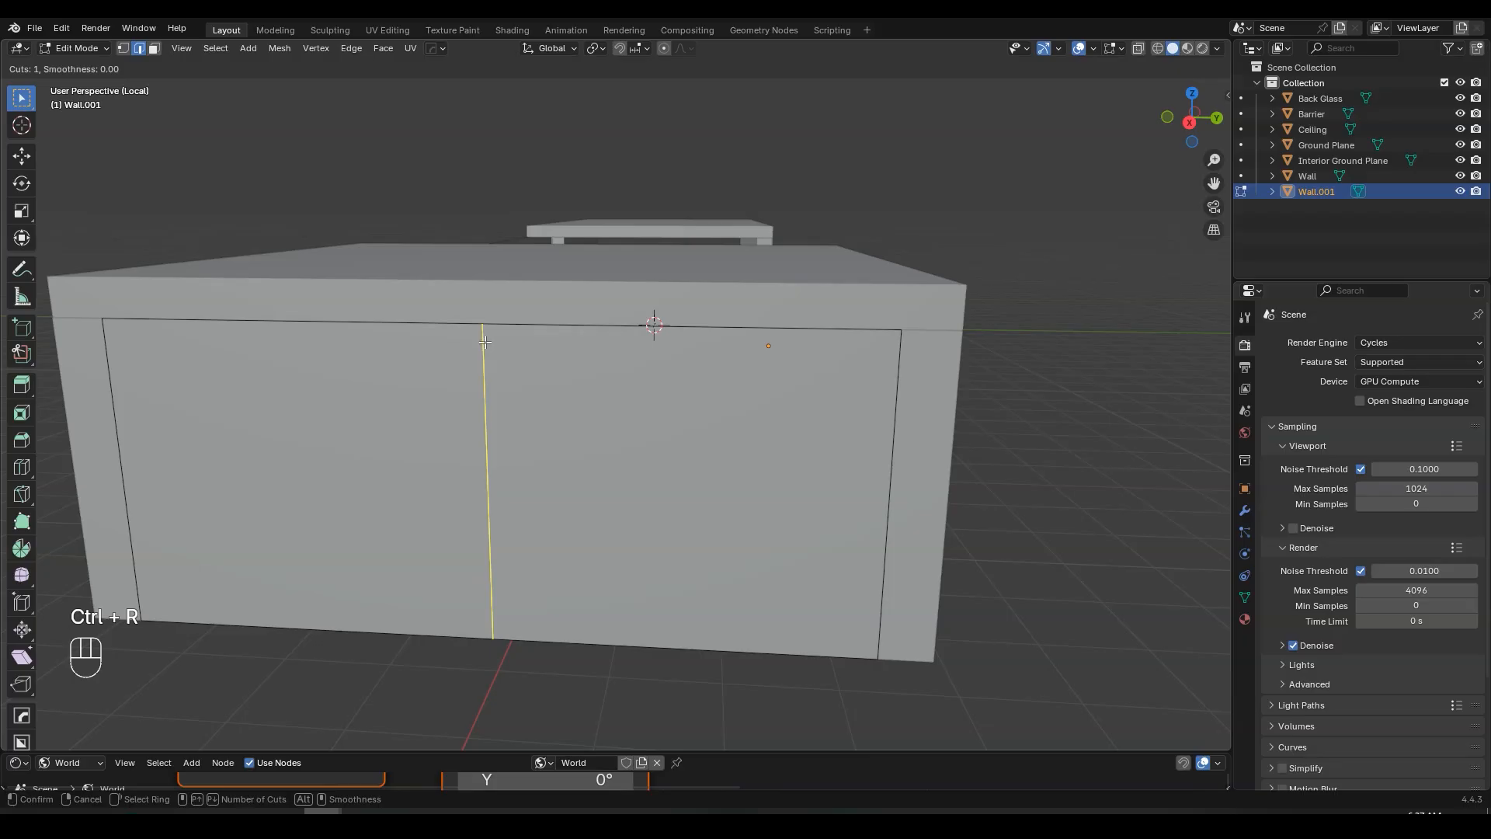
scroll(485, 342, up, 1)
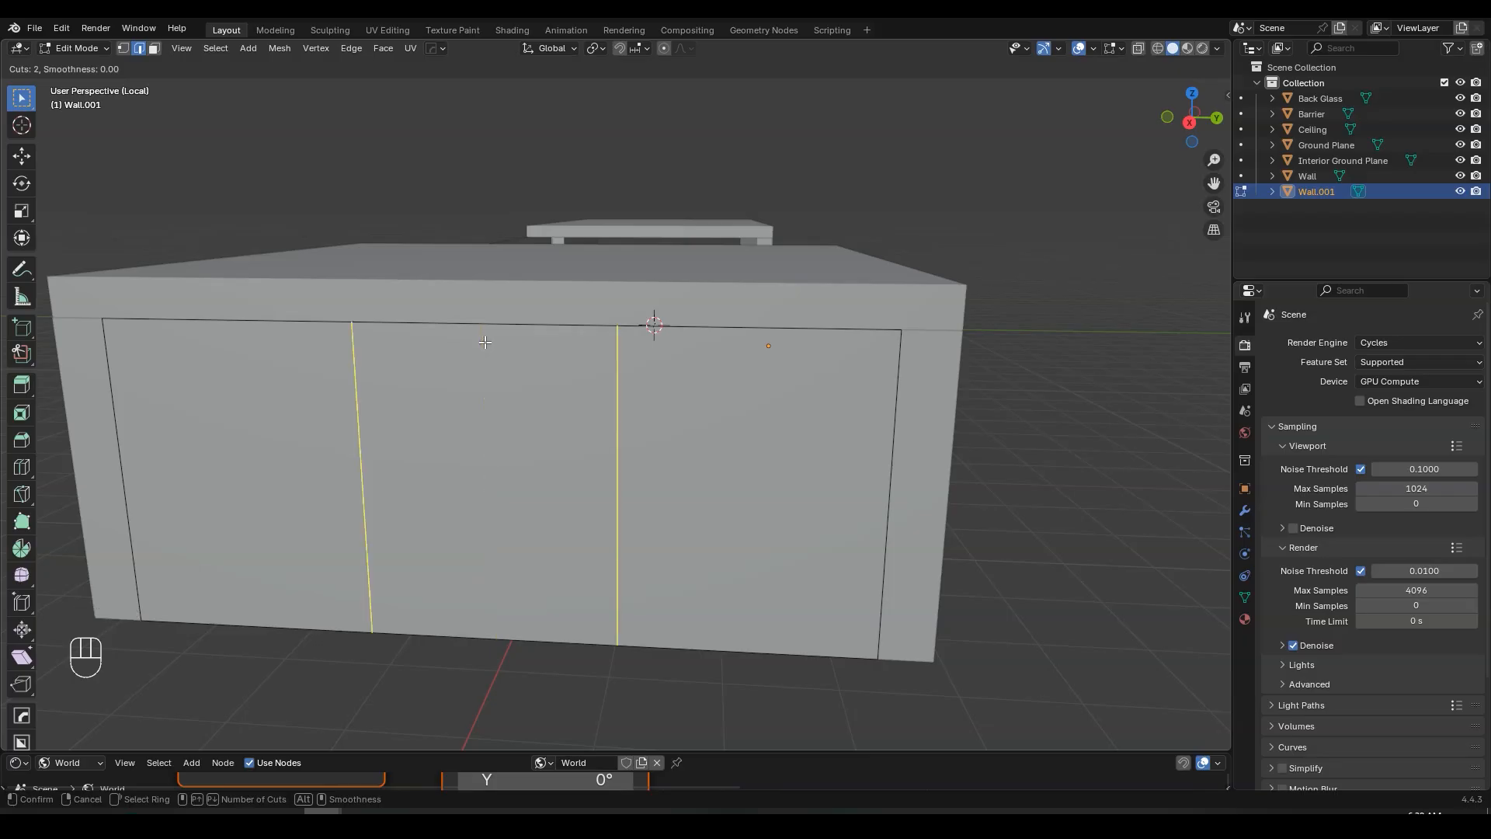
click(486, 342)
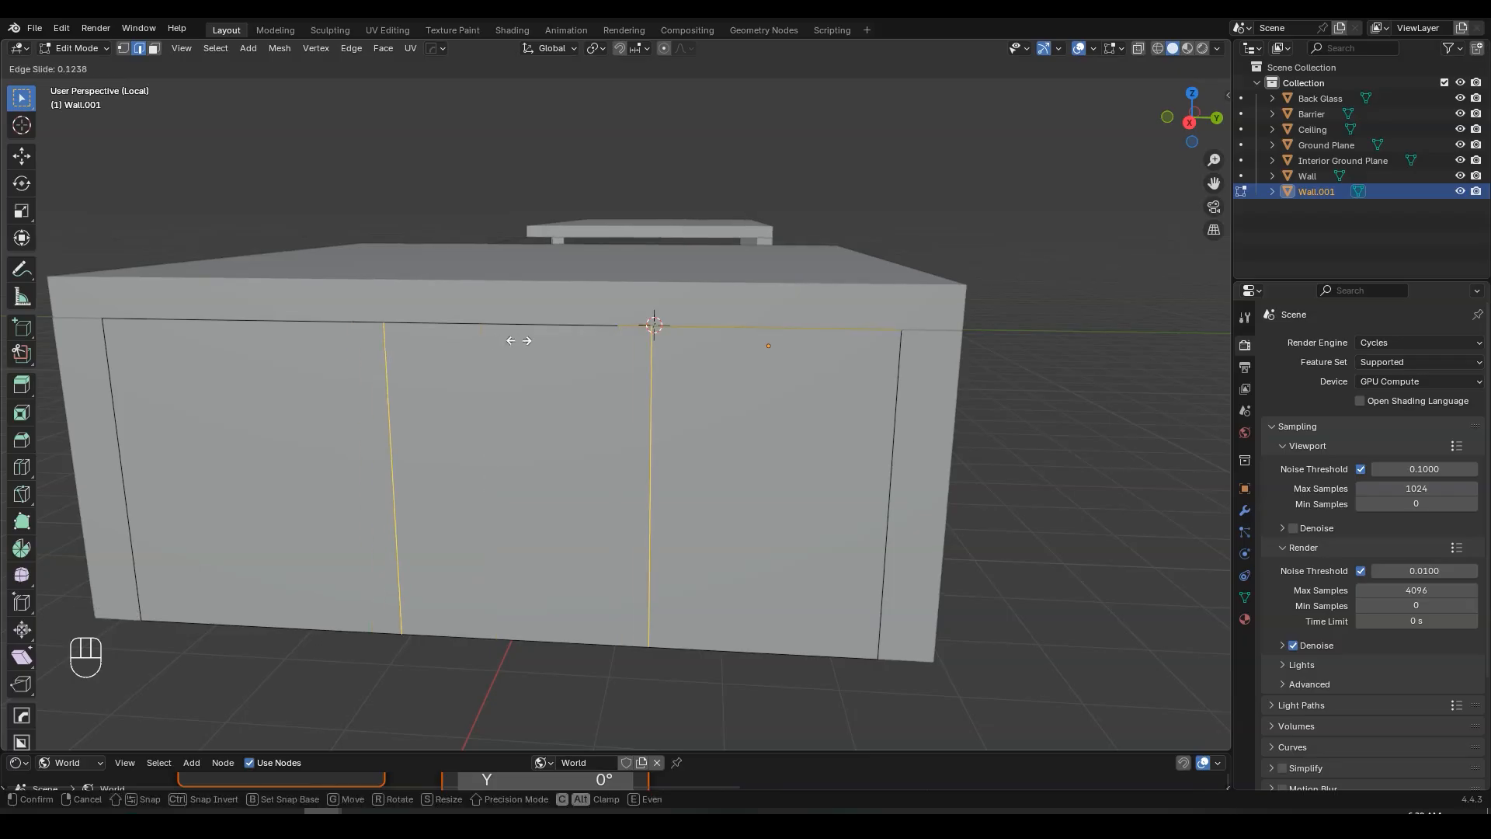
click(490, 347)
- Bevel both cut edges by about 0.023 m and delete the resulting narrow faces to leave gaps between the panes
key(KP_Decimal)
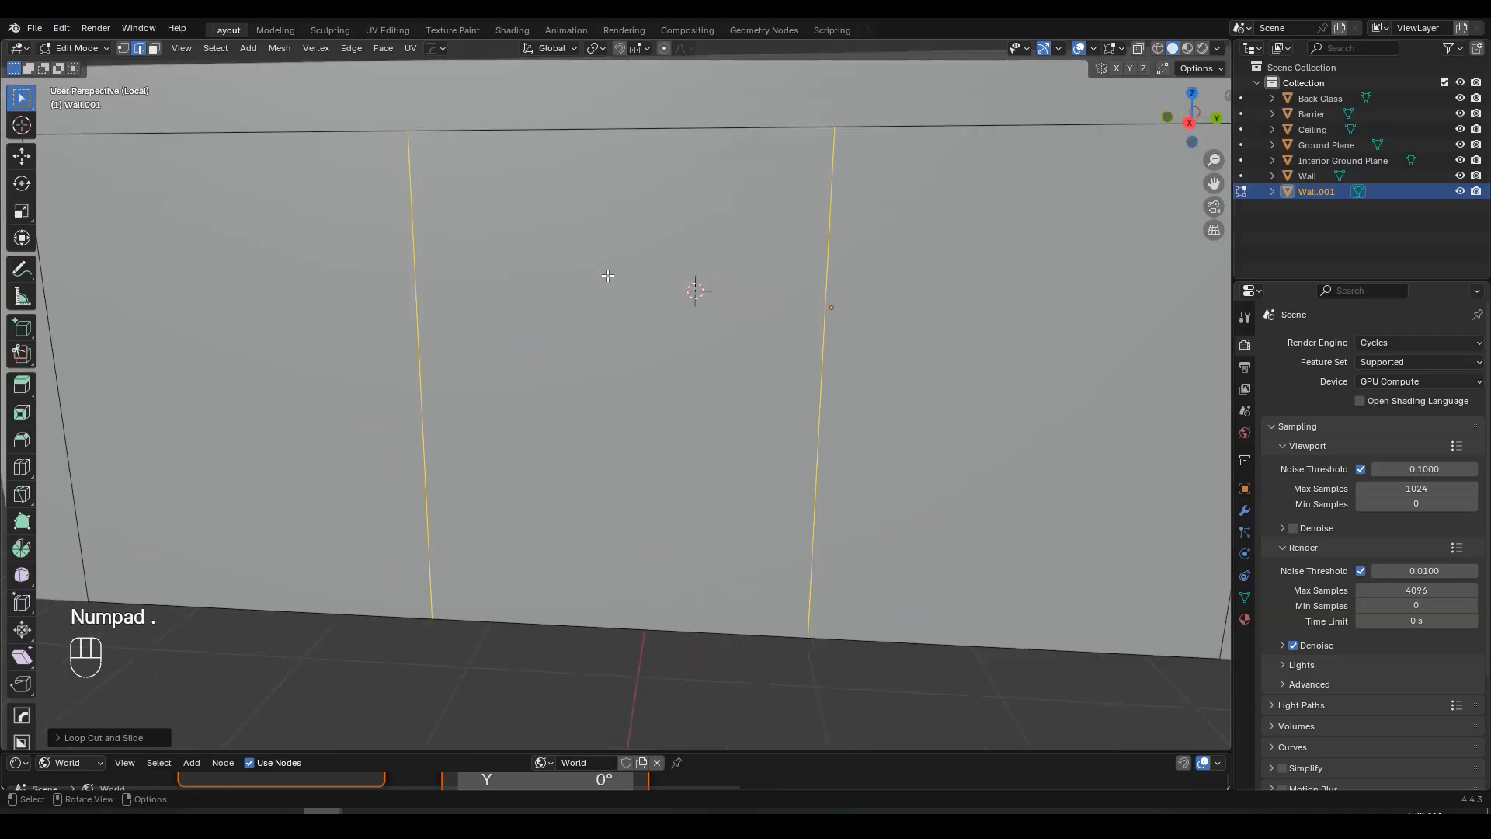
middle_drag(693, 290, 551, 258)
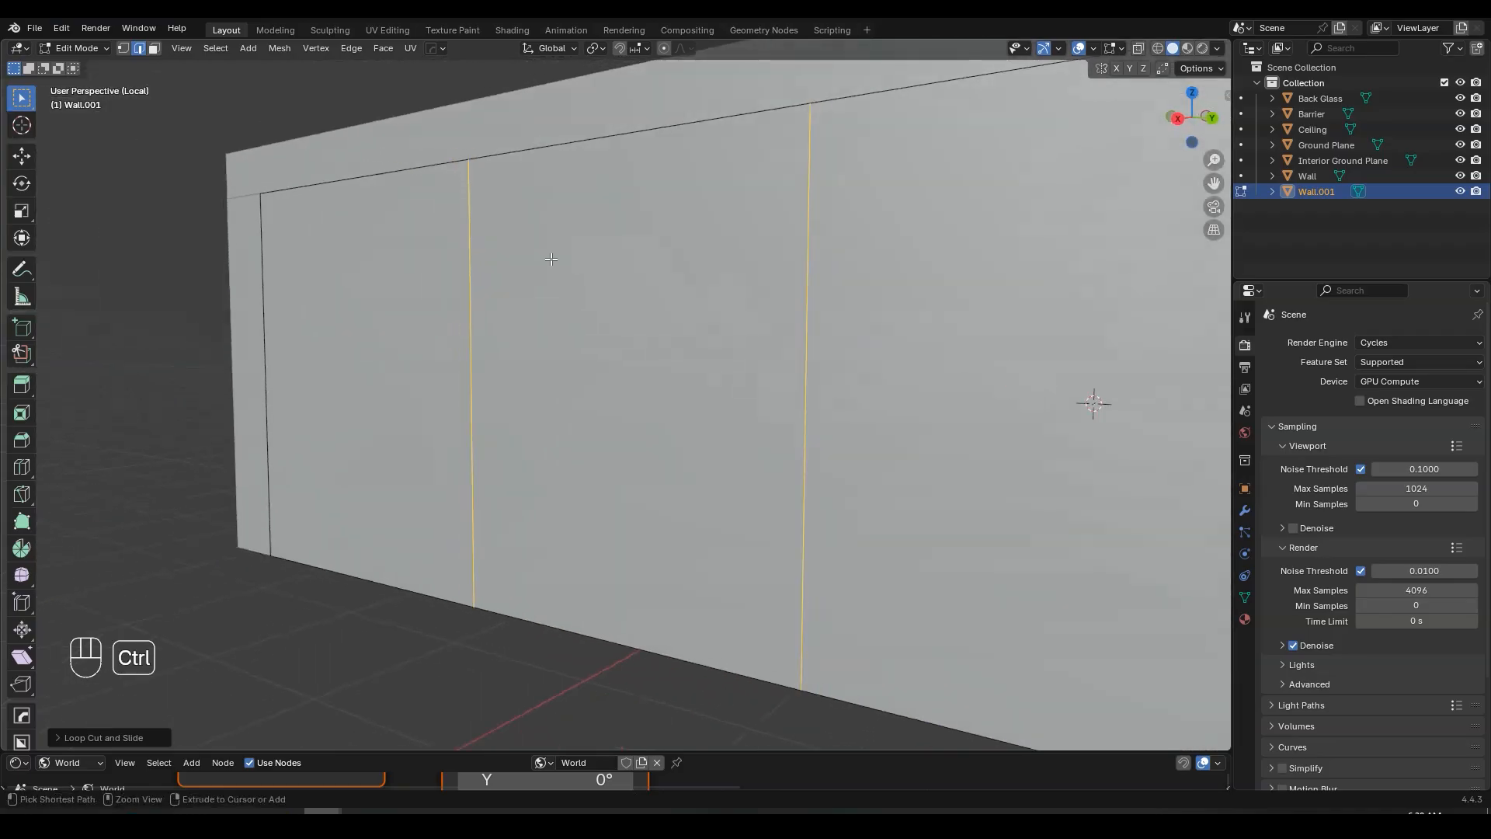
key(ctrl+b)
key(shift)
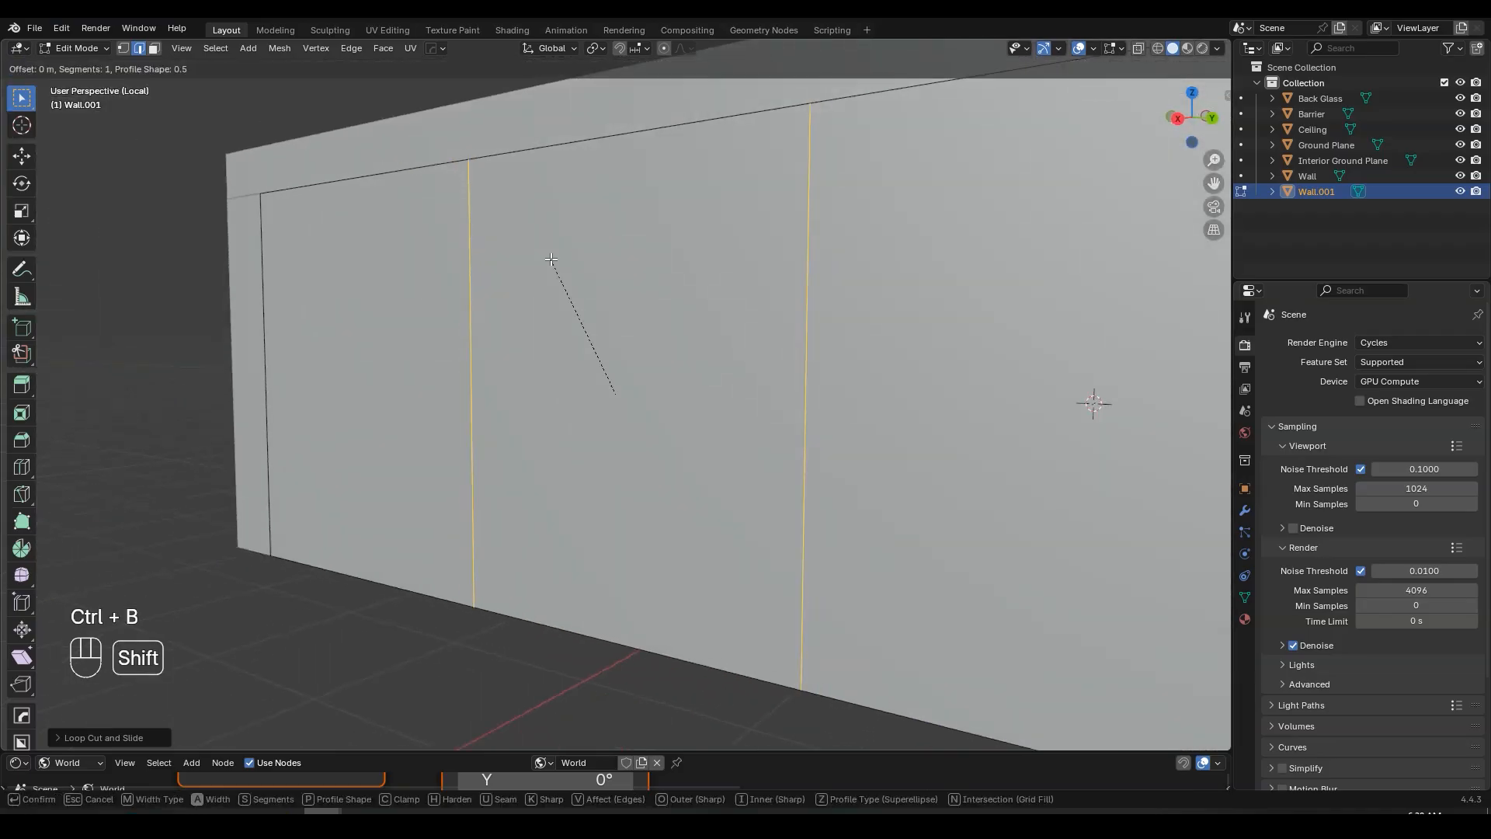
mouse_move(535, 244)
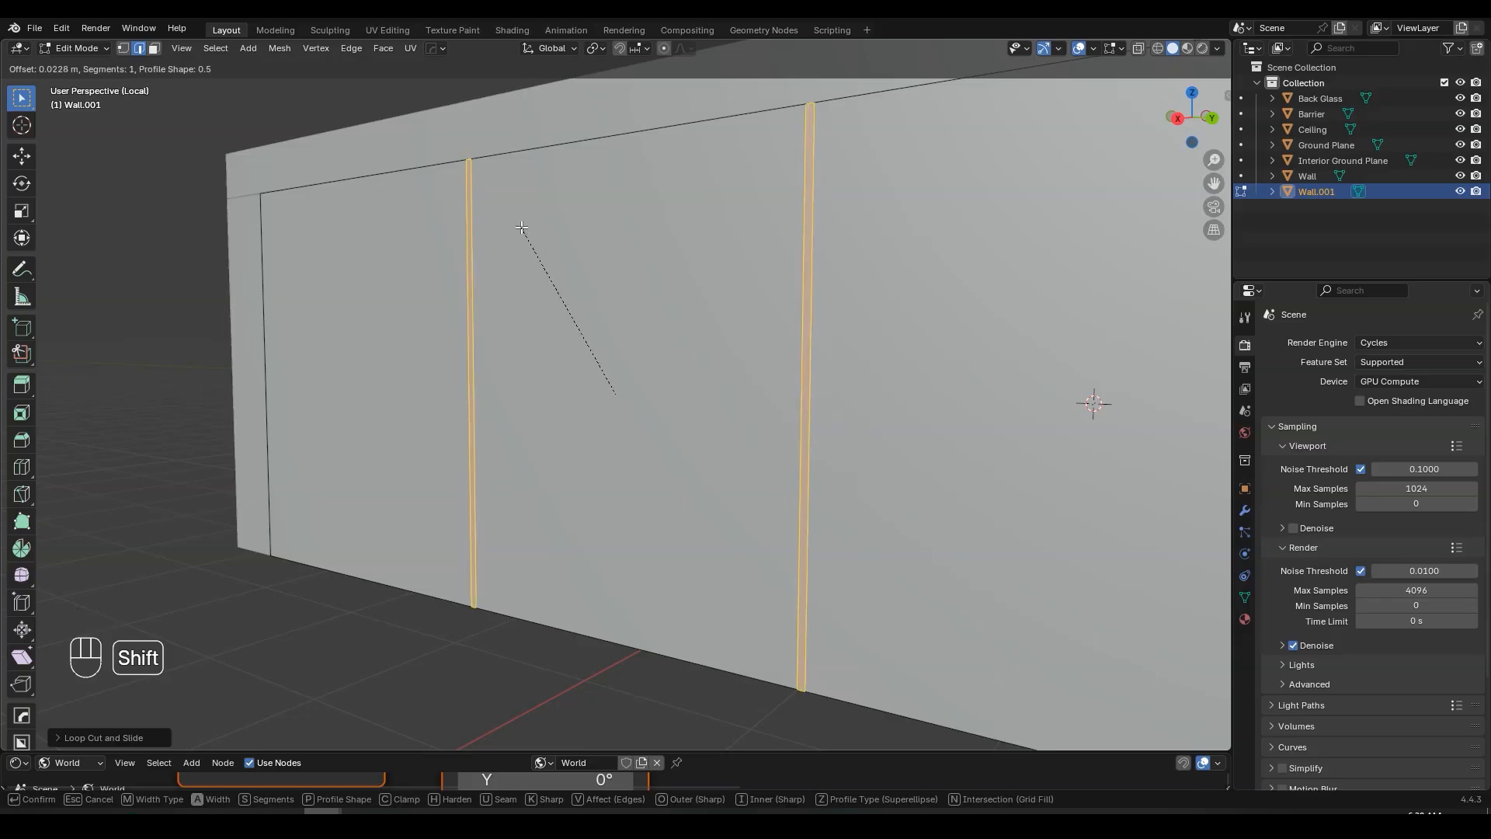
click(558, 249)
key(x)
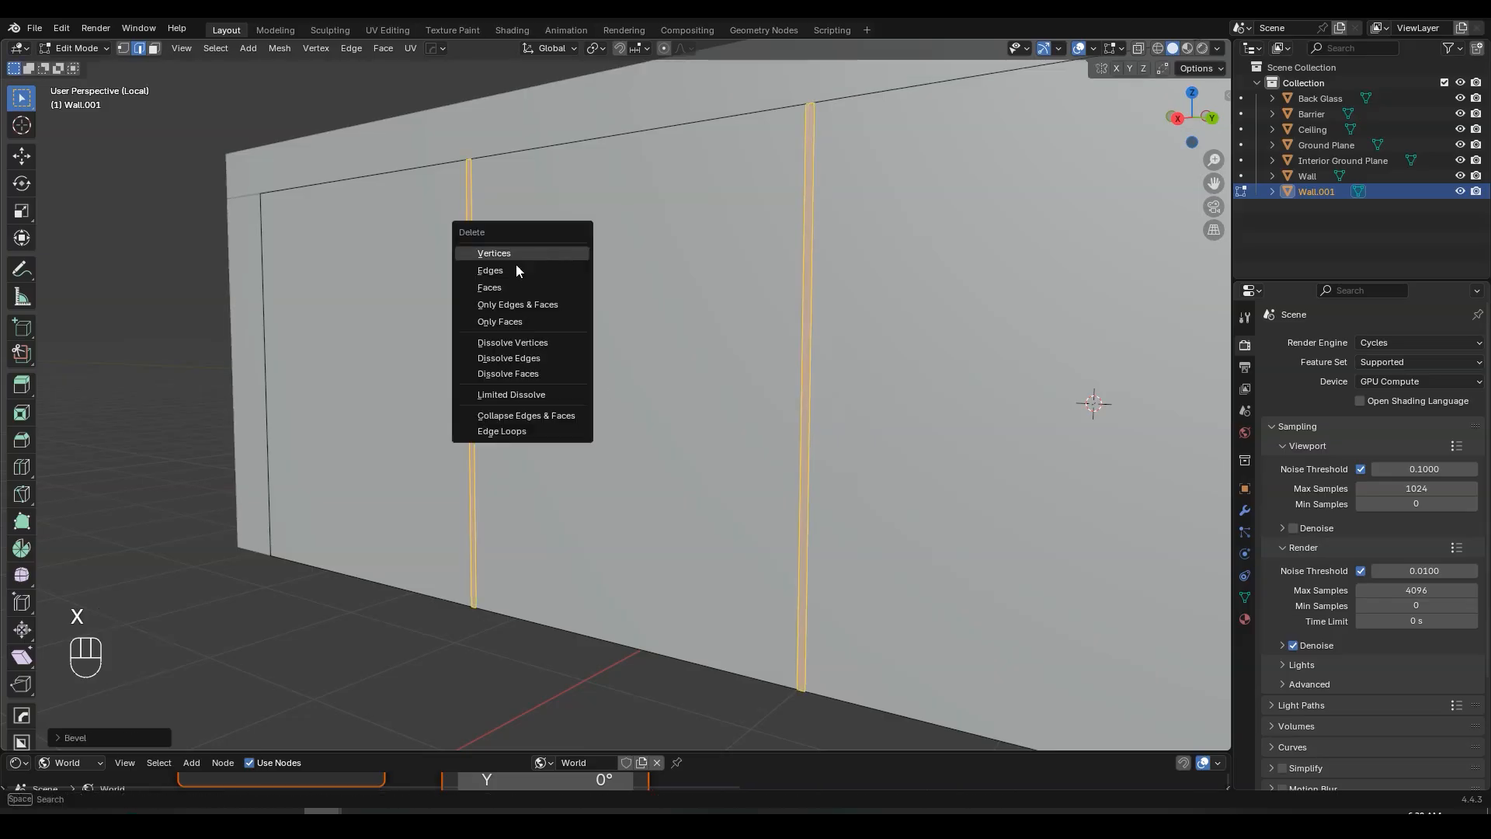
click(581, 286)
- Return to Object Mode and rename the three-pane end panel as Left Glass
middle_drag(580, 283, 639, 272)
key(Tab)
key(F2)
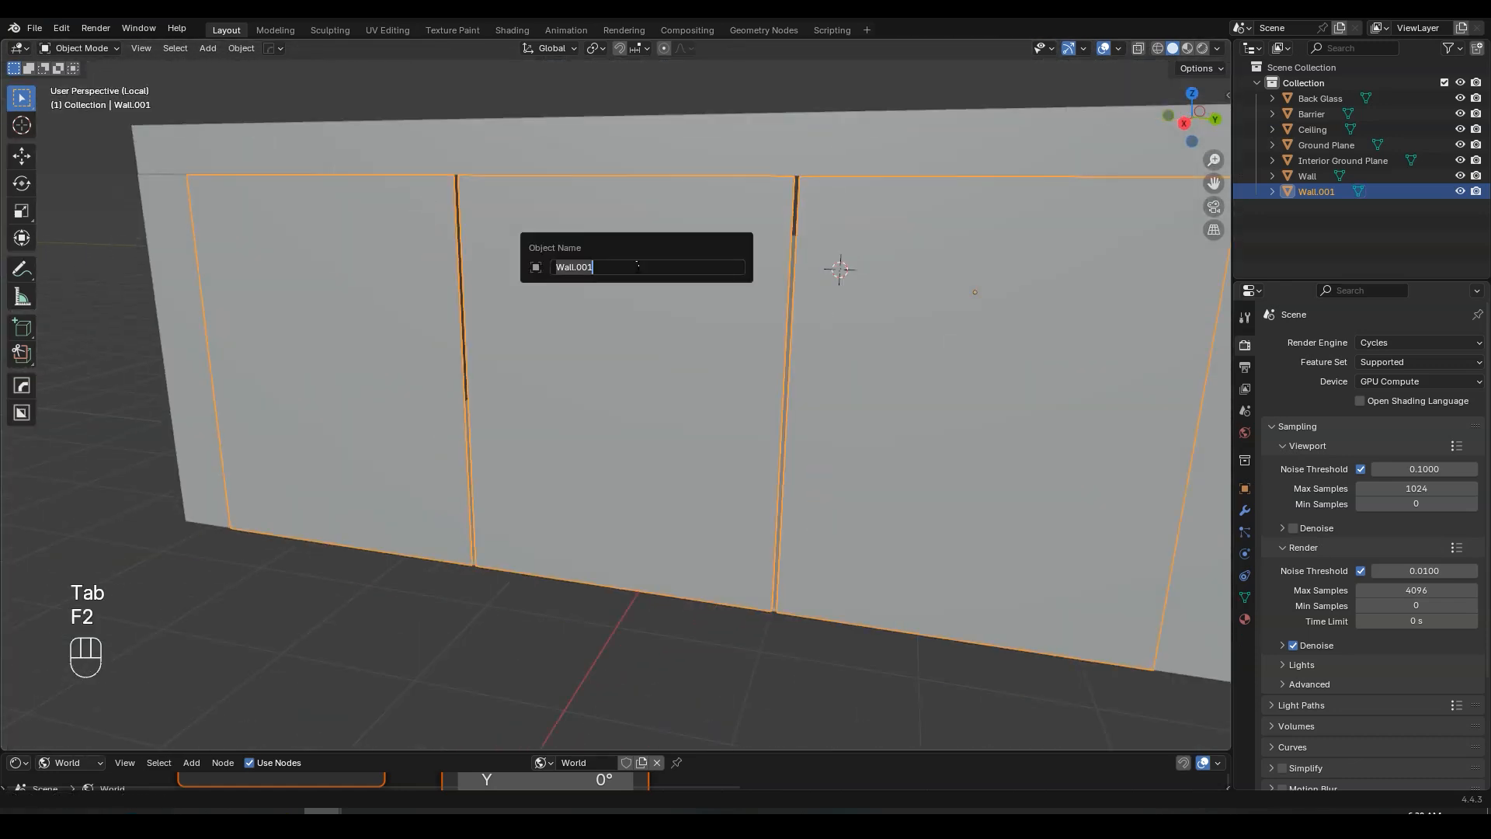
text(Left Glass)
key(Return)
- Duplicate the Left Glass object and move the copy about -36.5 m along X to the building's opposite end
scroll(592, 319, down, 2)
middle_drag(474, 318, 732, 388)
scroll(616, 298, down, 2)
key(shift)
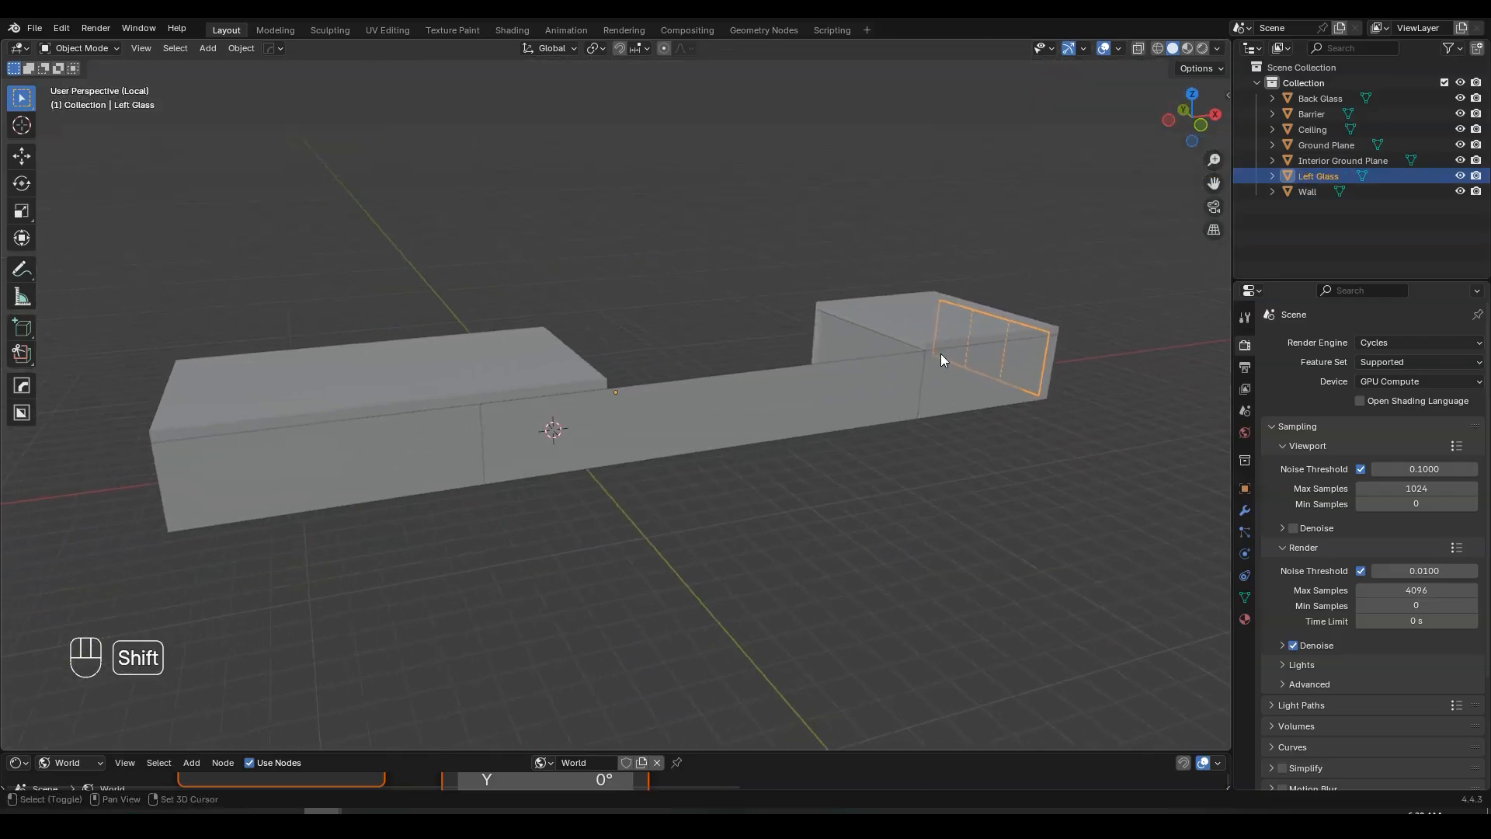
key(shift+d)
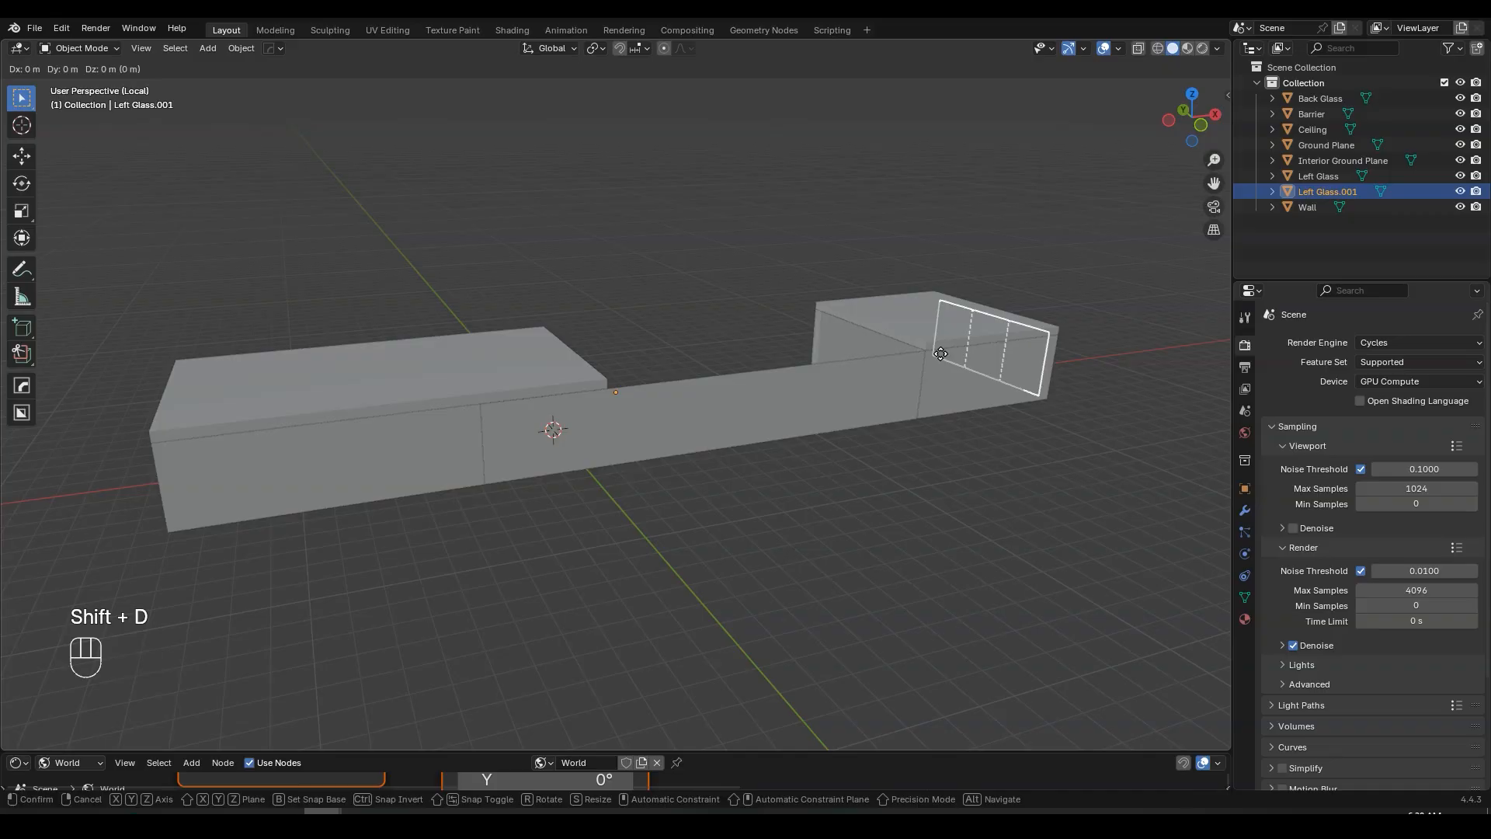
key(x)
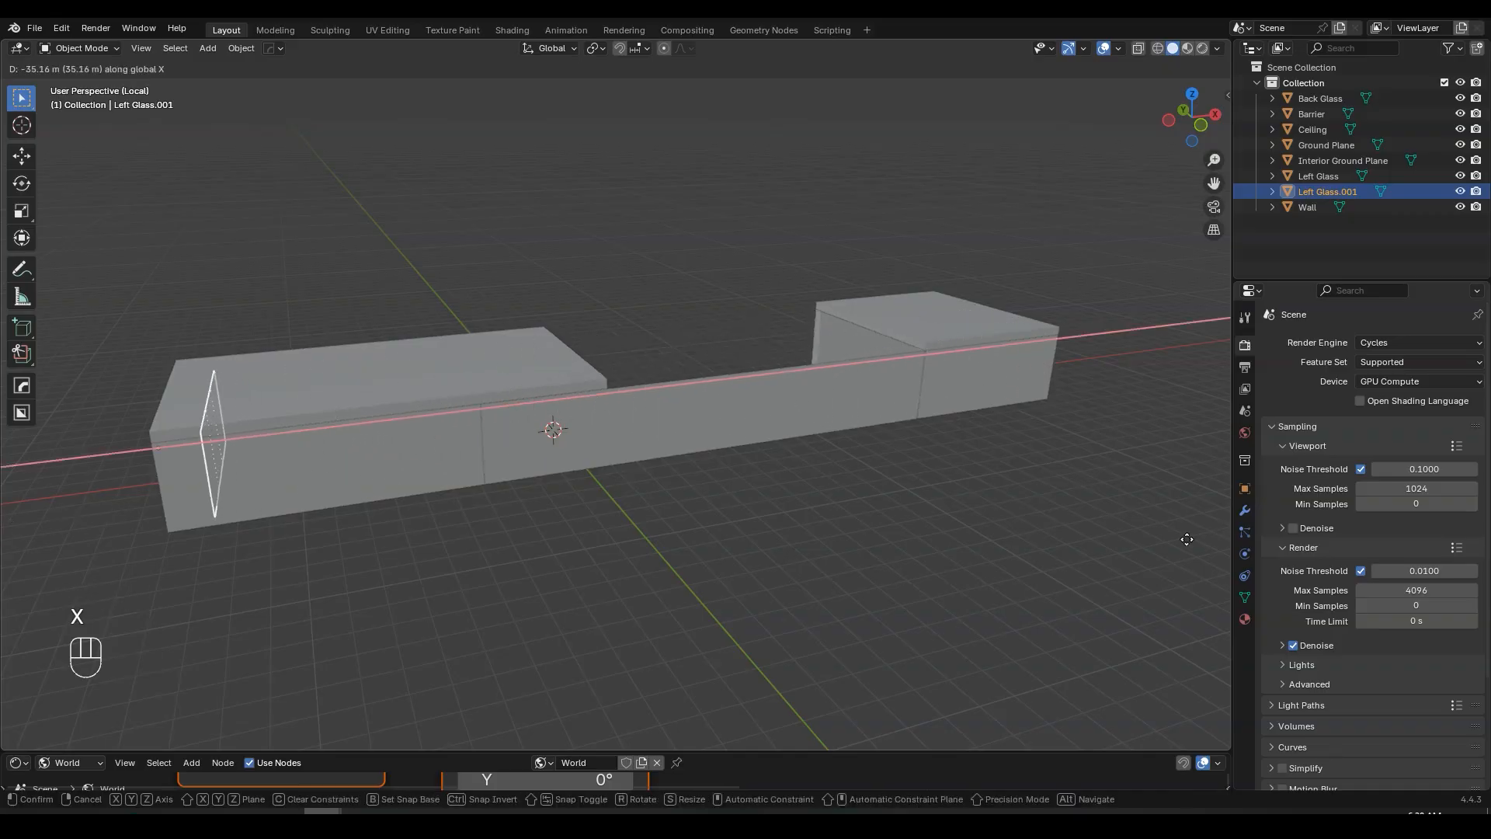
key(shift)
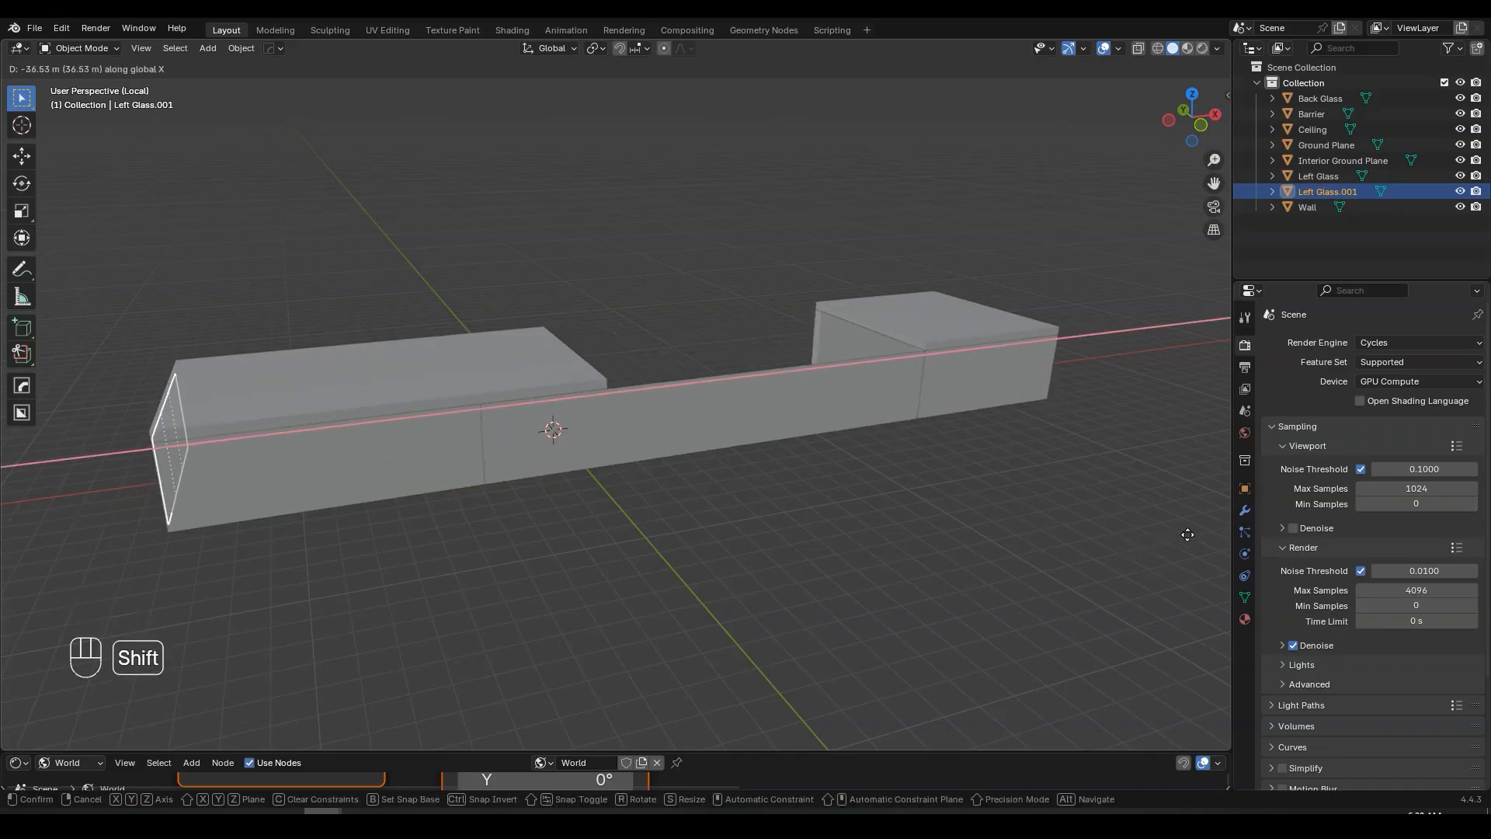
click(1187, 534)
- Rename the duplicated glass panel as Right GLass and save the file
middle_drag(544, 451, 687, 435)
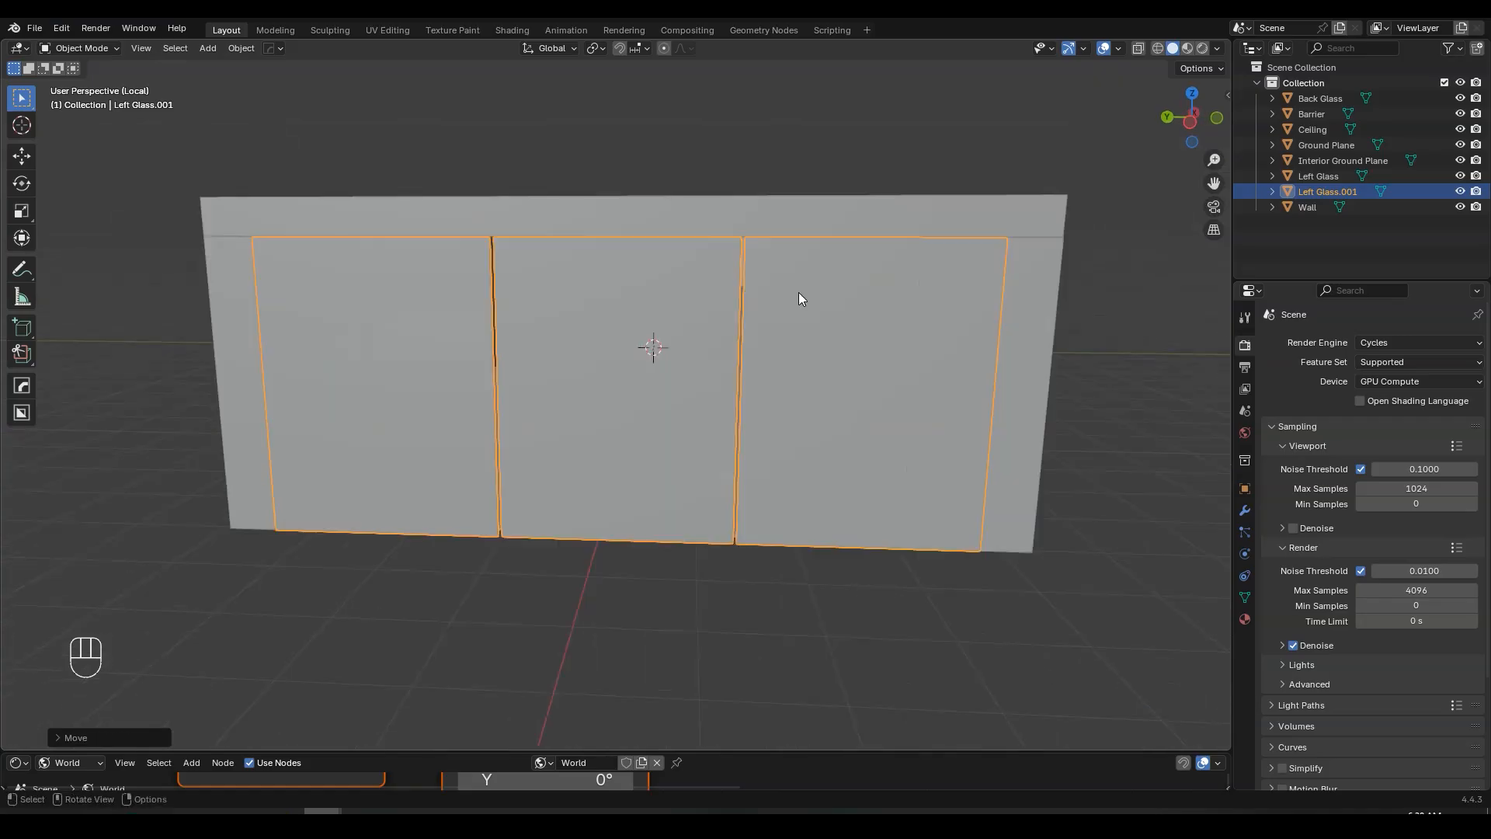
key(F2)
text(Righ)
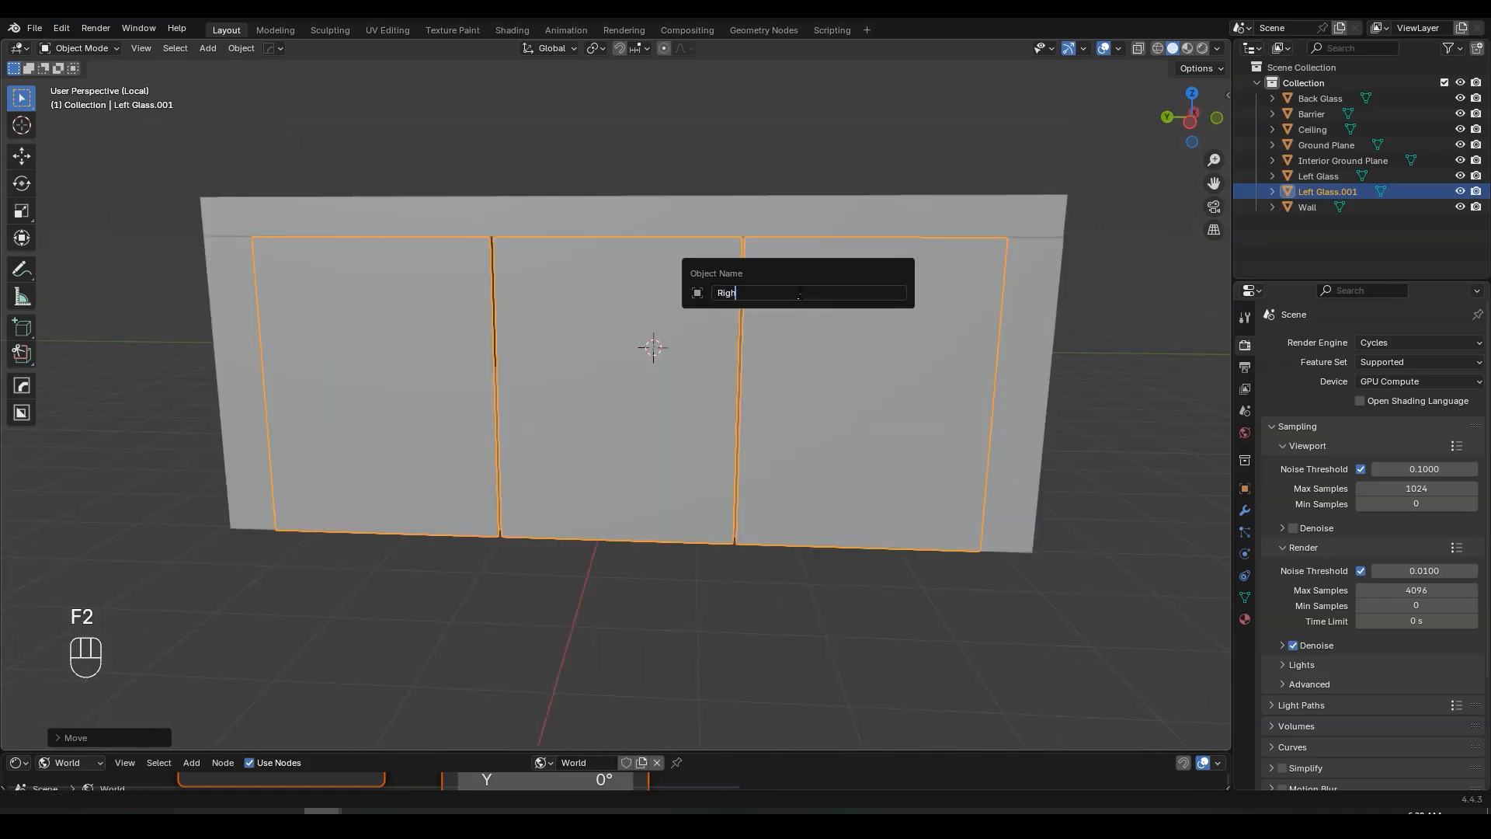
text(t GLass)
key(Return)
key(ctrl+s)
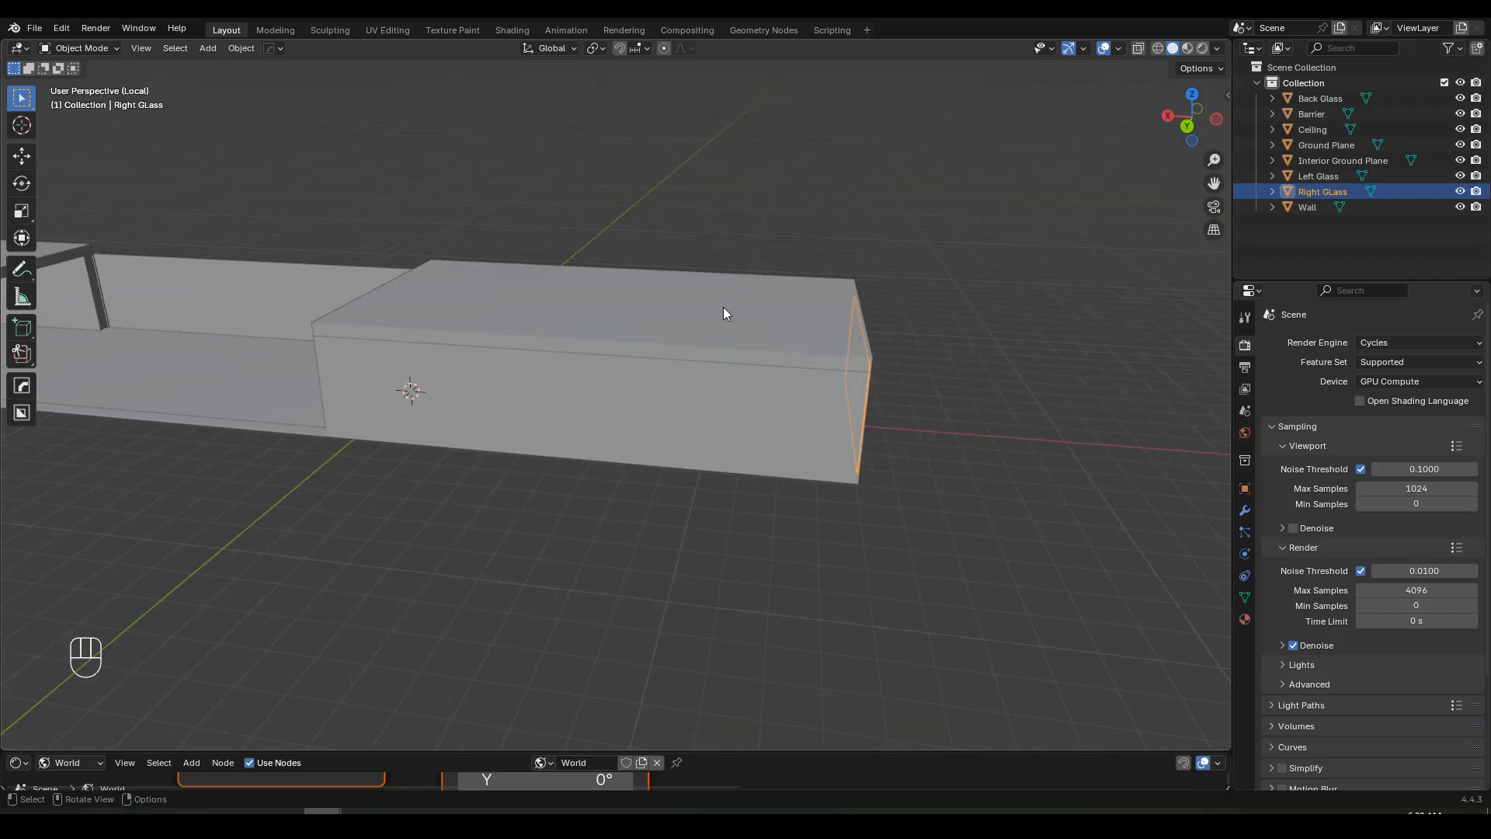
- Exit local view to show the building together with the ground plane and barrier
key(KP_Divide)
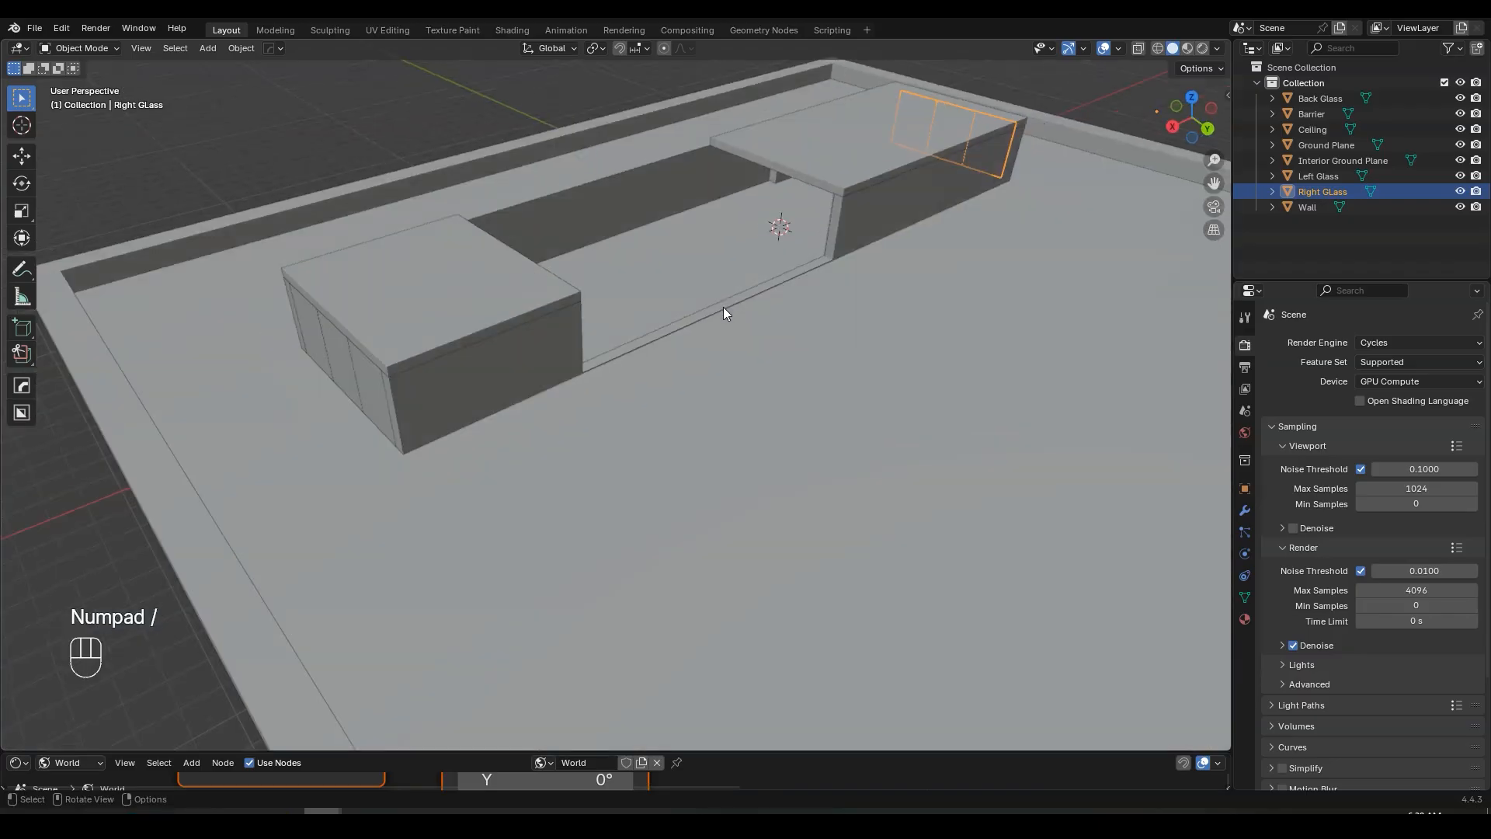
shift+middle_drag(724, 313, 673, 319)
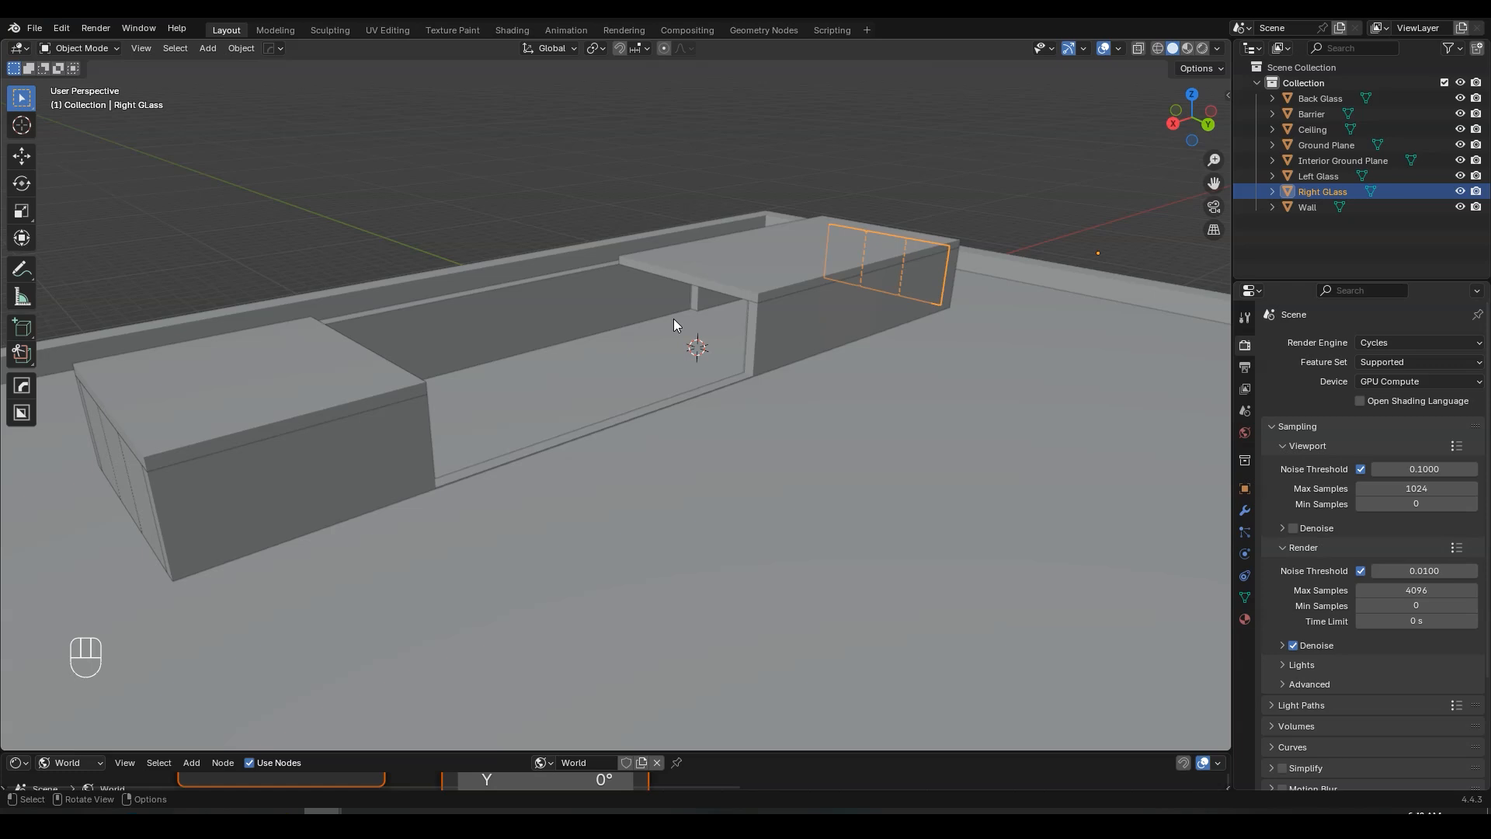
middle_drag(673, 319, 650, 576)
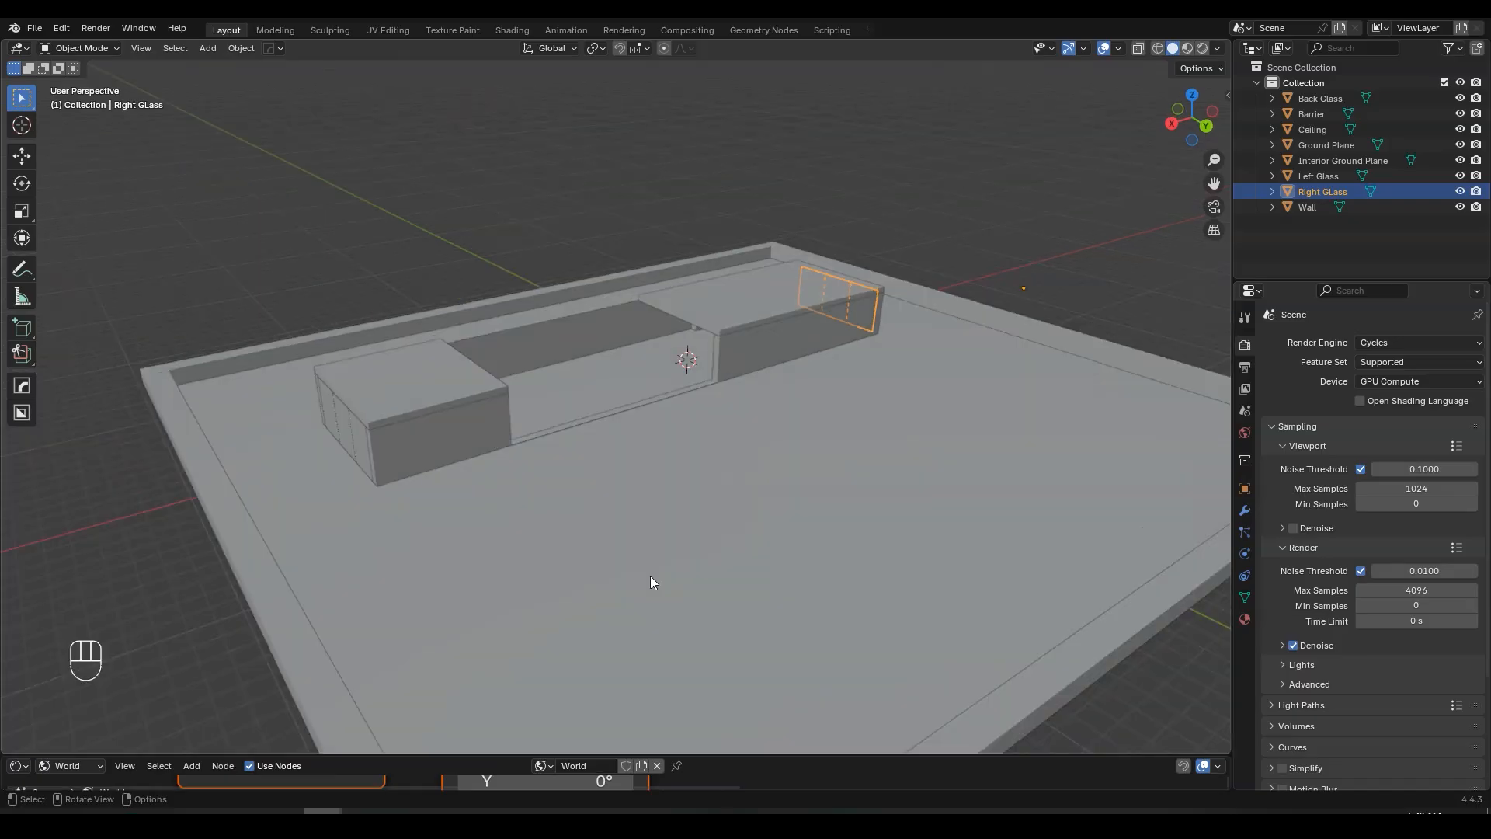
- Enlarge the shader editor, switch it from World to Object shading, and set the viewport to Rendered shading
drag(726, 755, 342, 475)
click(85, 483)
click(90, 514)
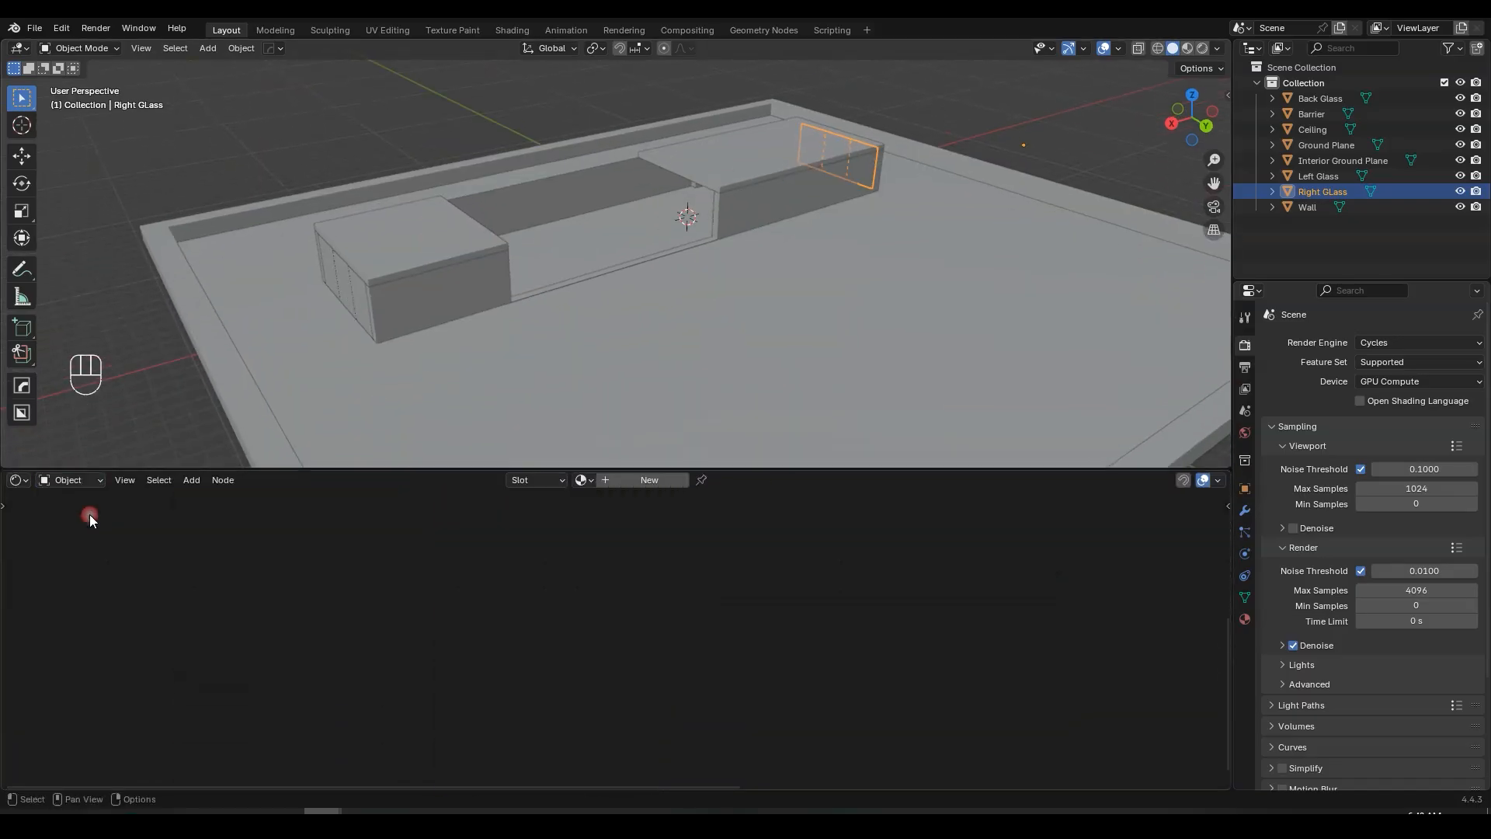
click(1201, 49)
- Create a new material on the ground plane and name it Ground Plane
shift+middle_drag(915, 255, 874, 216)
click(889, 224)
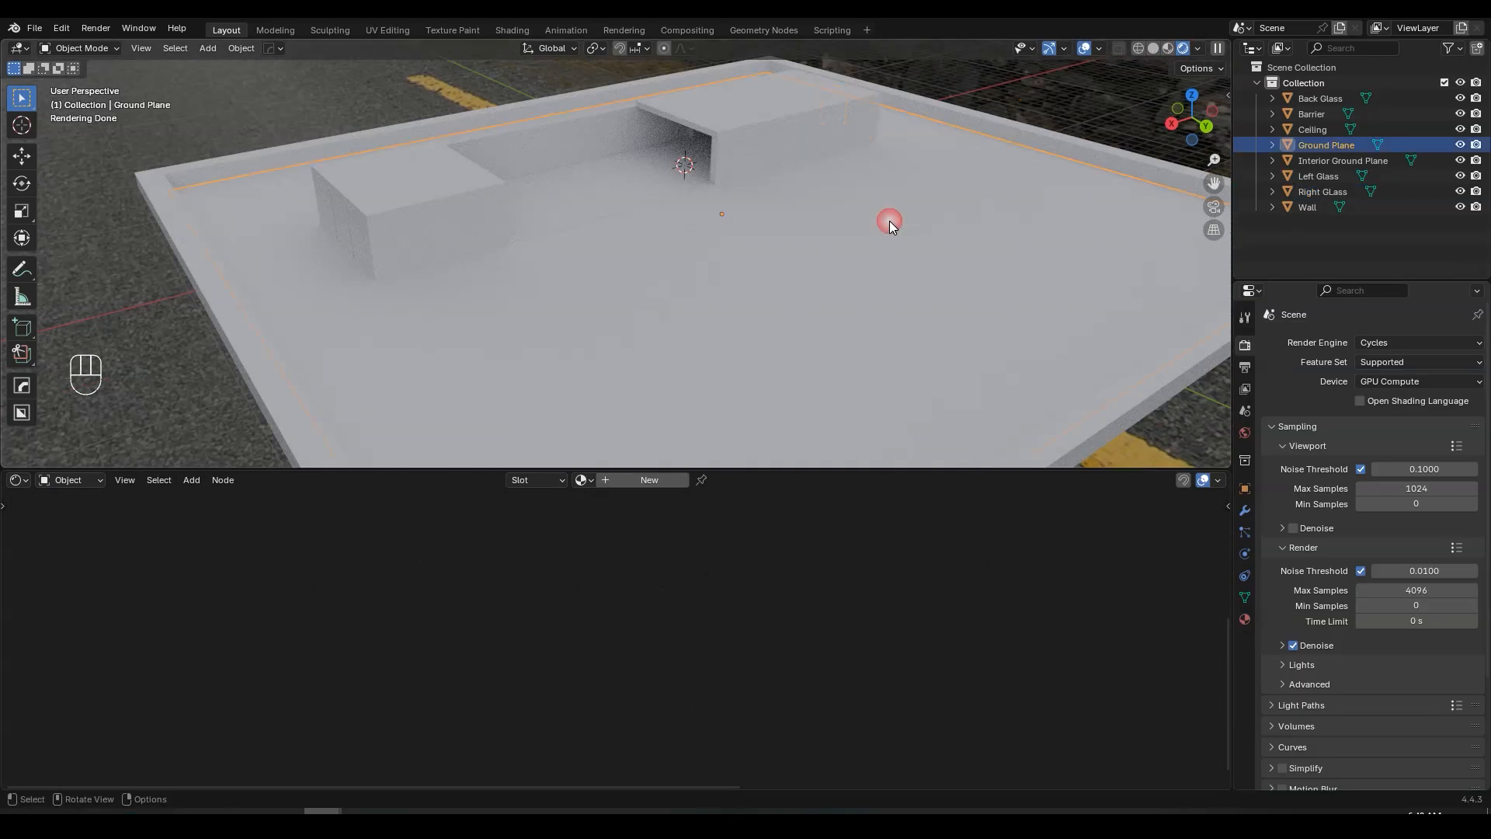
click(664, 483)
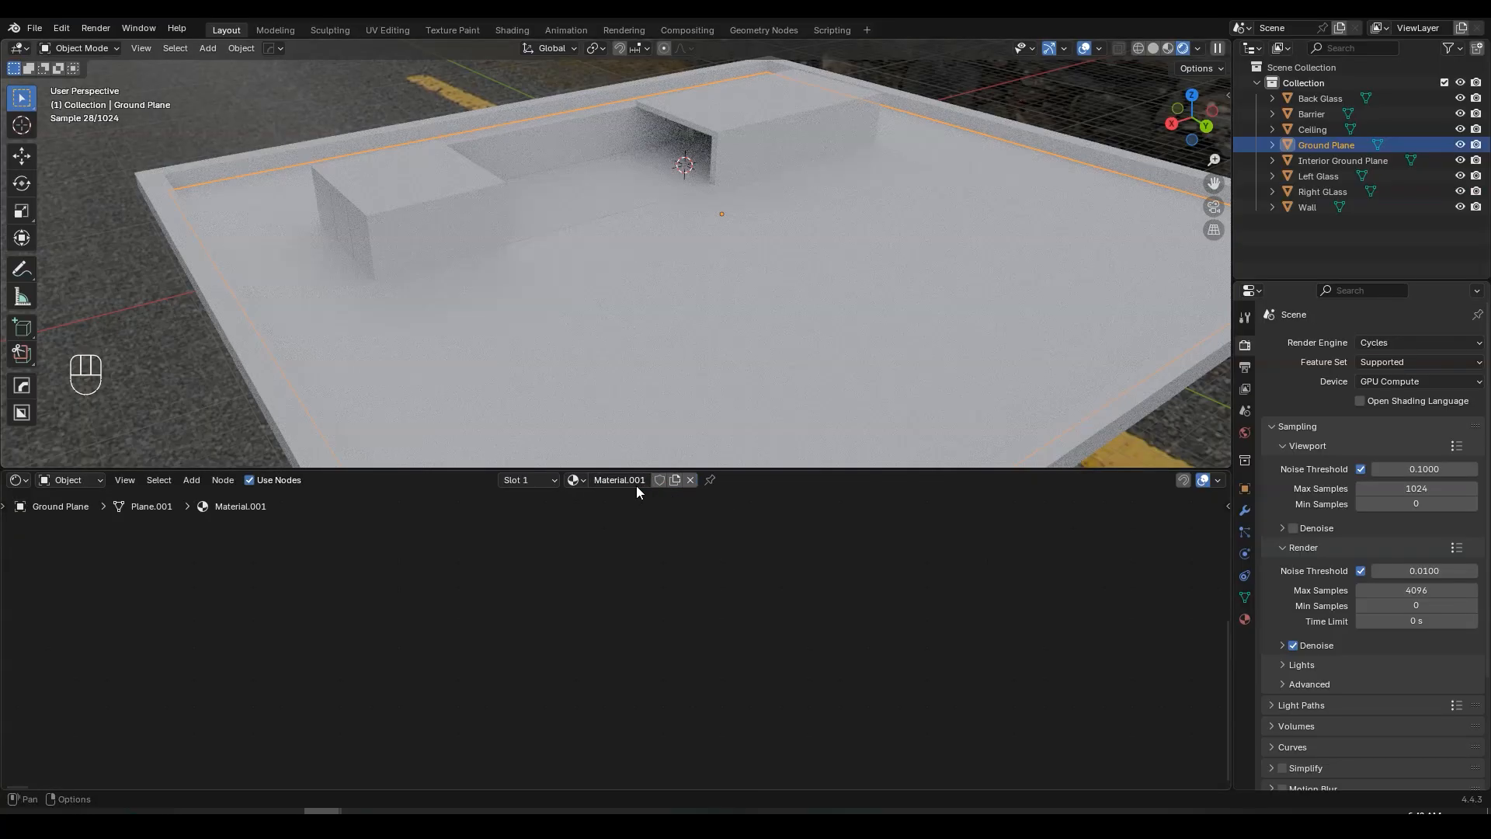
double_click(636, 481)
text(Ground)
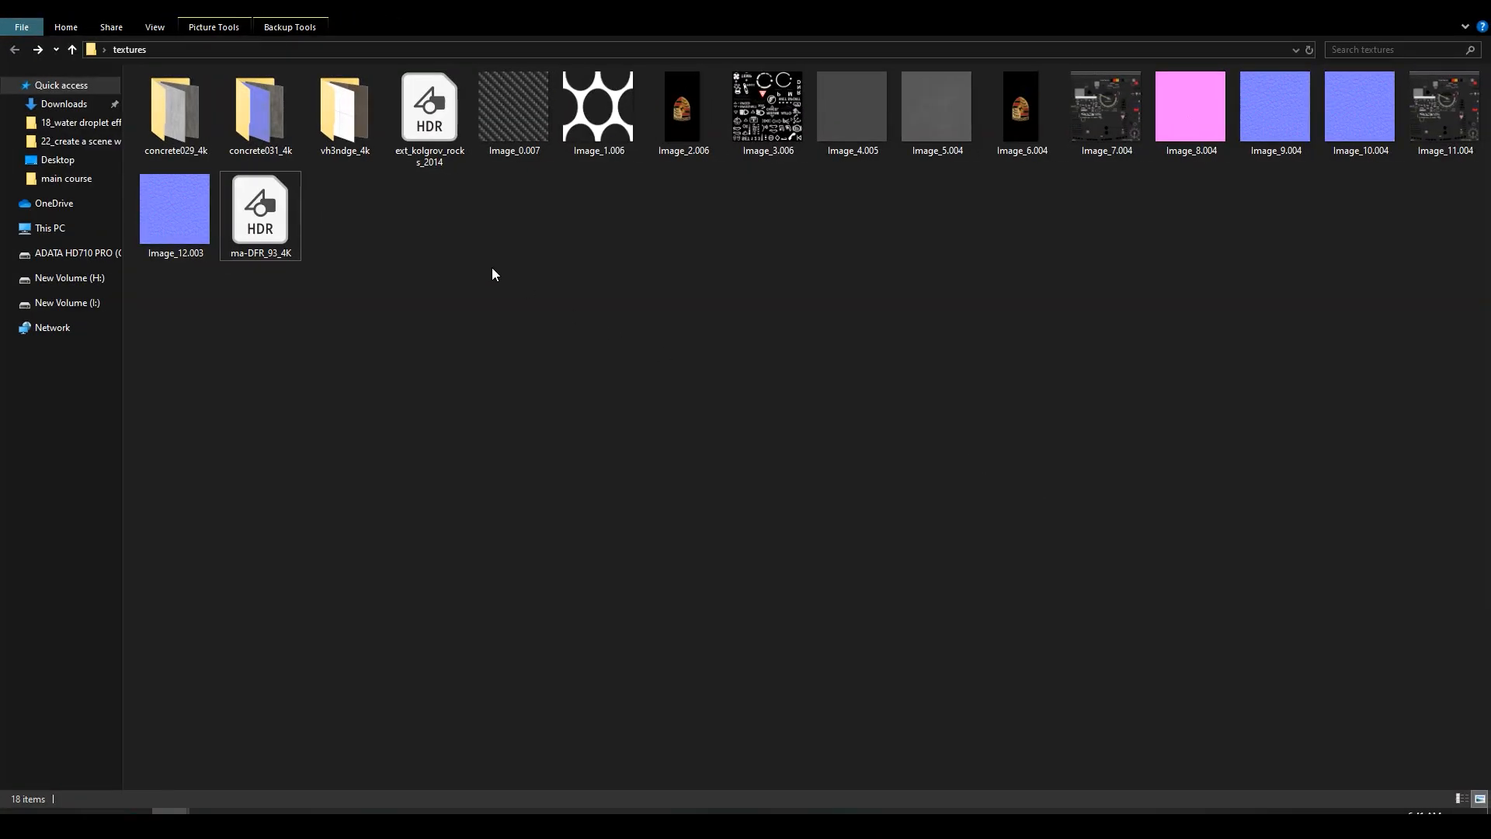
- Switch to File Explorer and add the Albedo, AO, Normal and Roughness images from vh3ndge_4k to the Ground Plane material's node graph
click(342, 155)
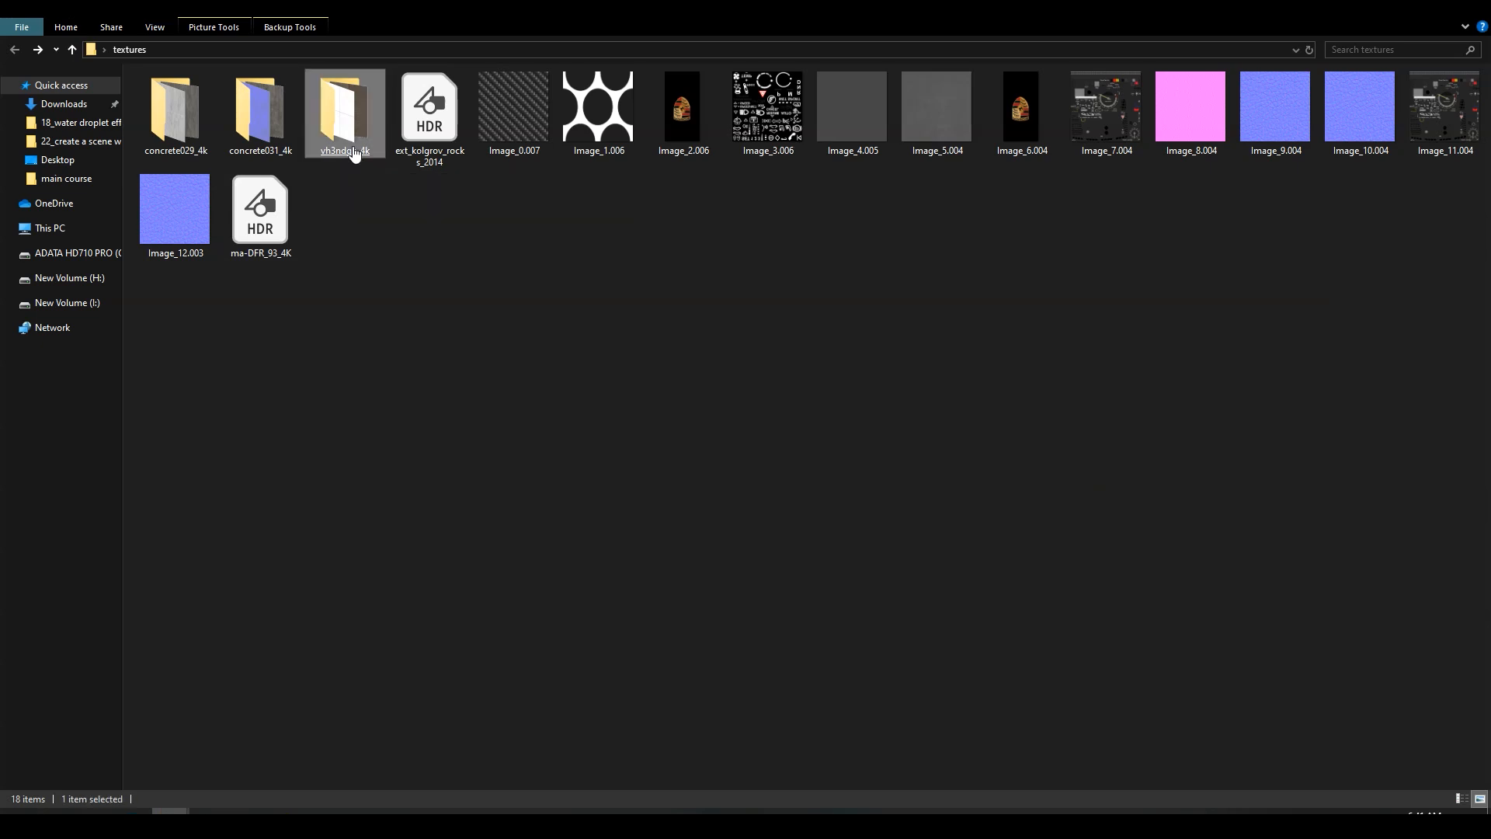
double_click(342, 155)
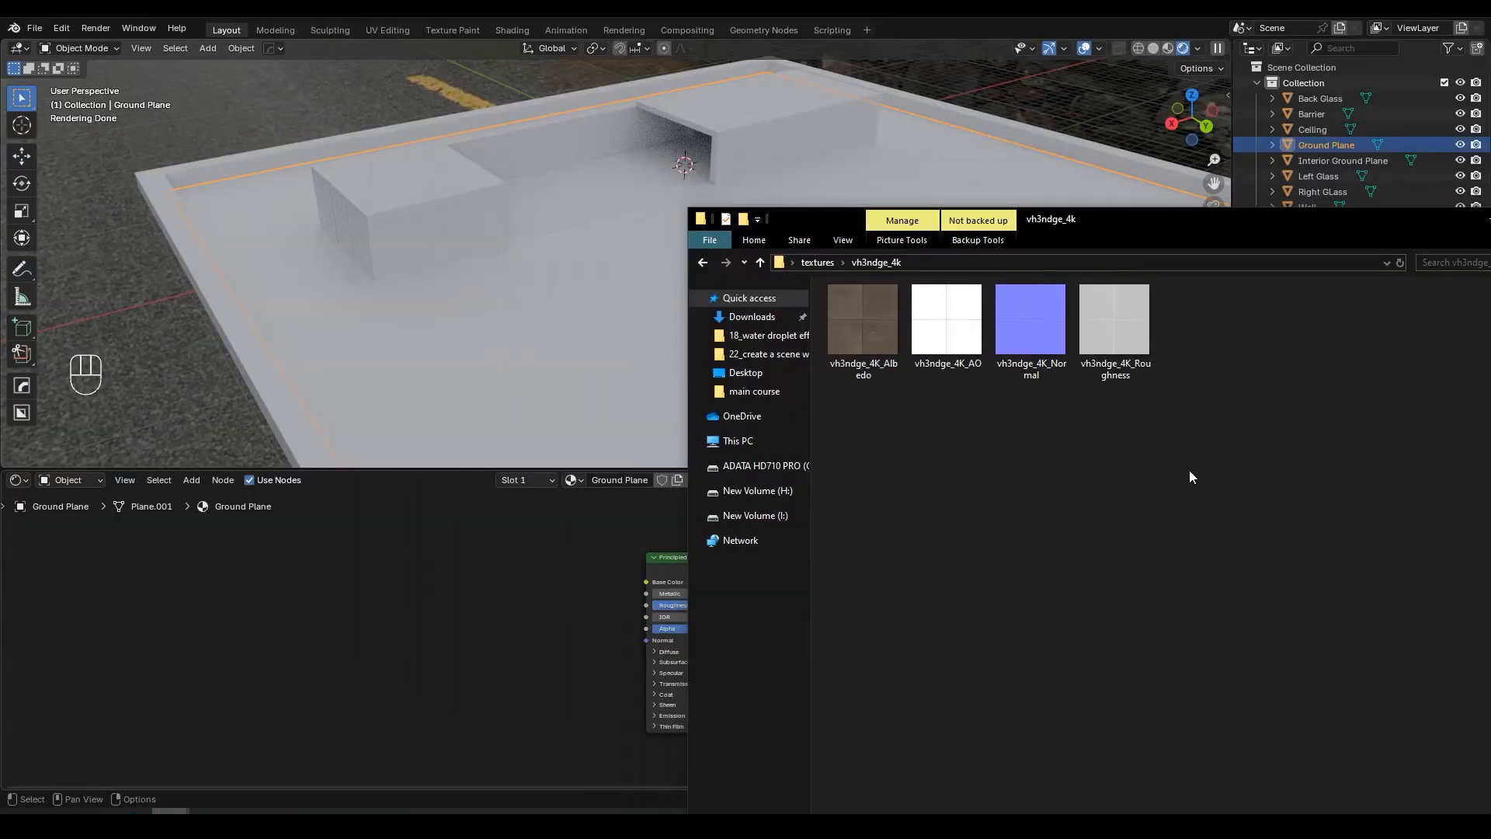
drag(1189, 469, 514, 553)
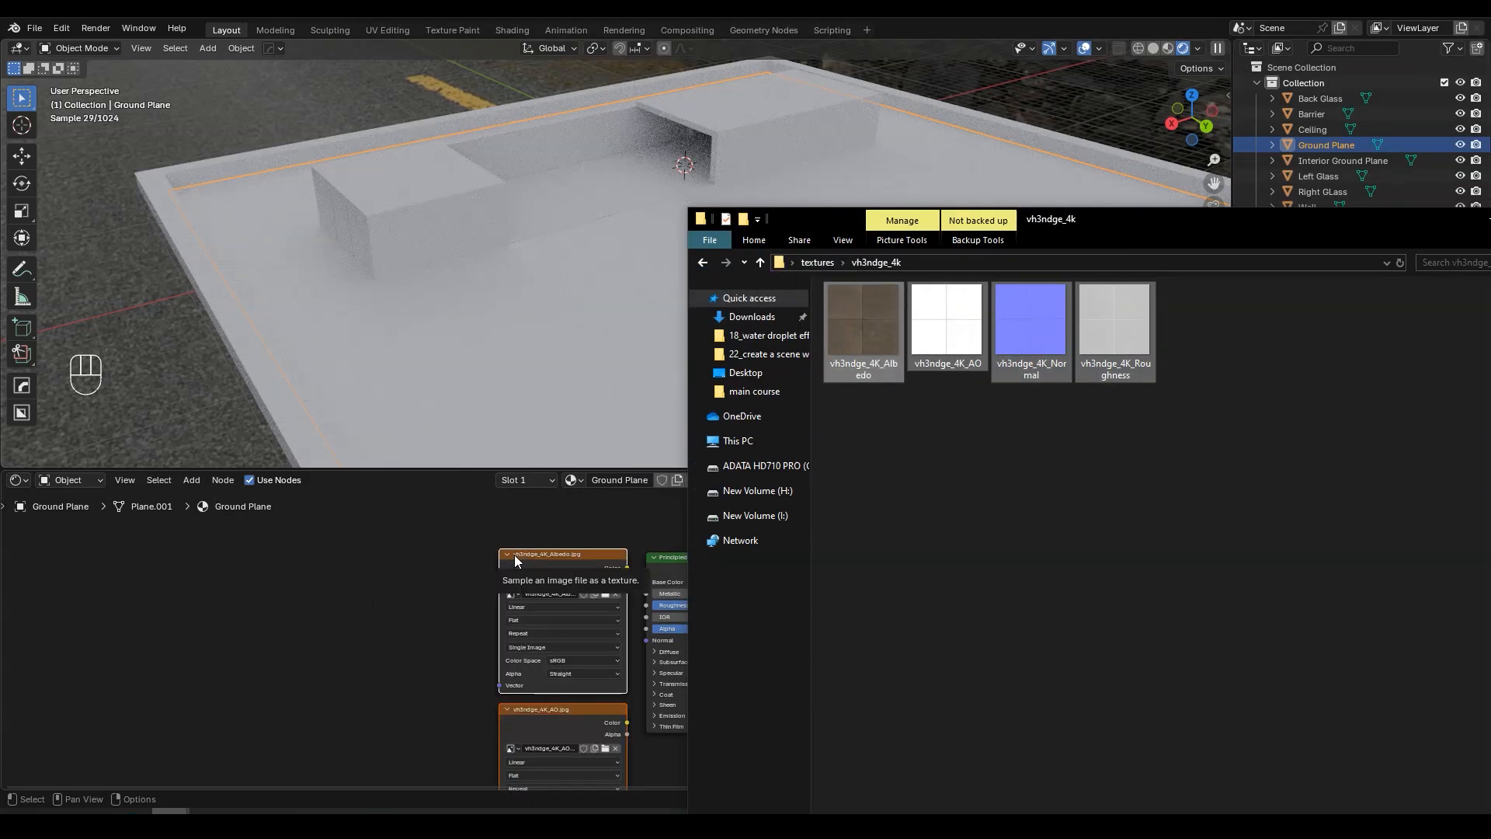
click(537, 584)
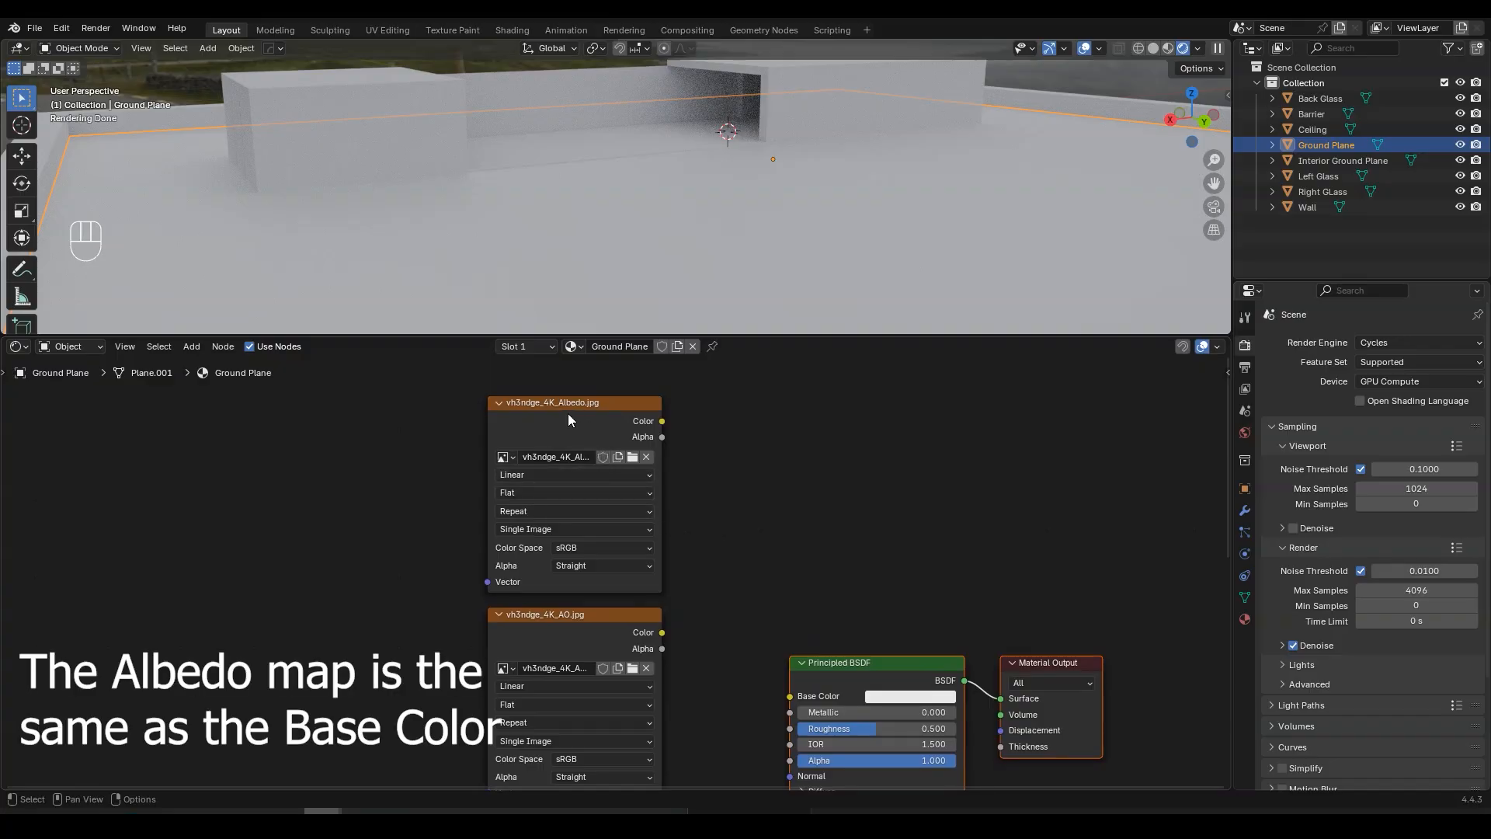
- Swap the positions of the Normal and Roughness texture nodes by rotating the pair about 180 degrees
middle_drag(810, 665, 783, 595)
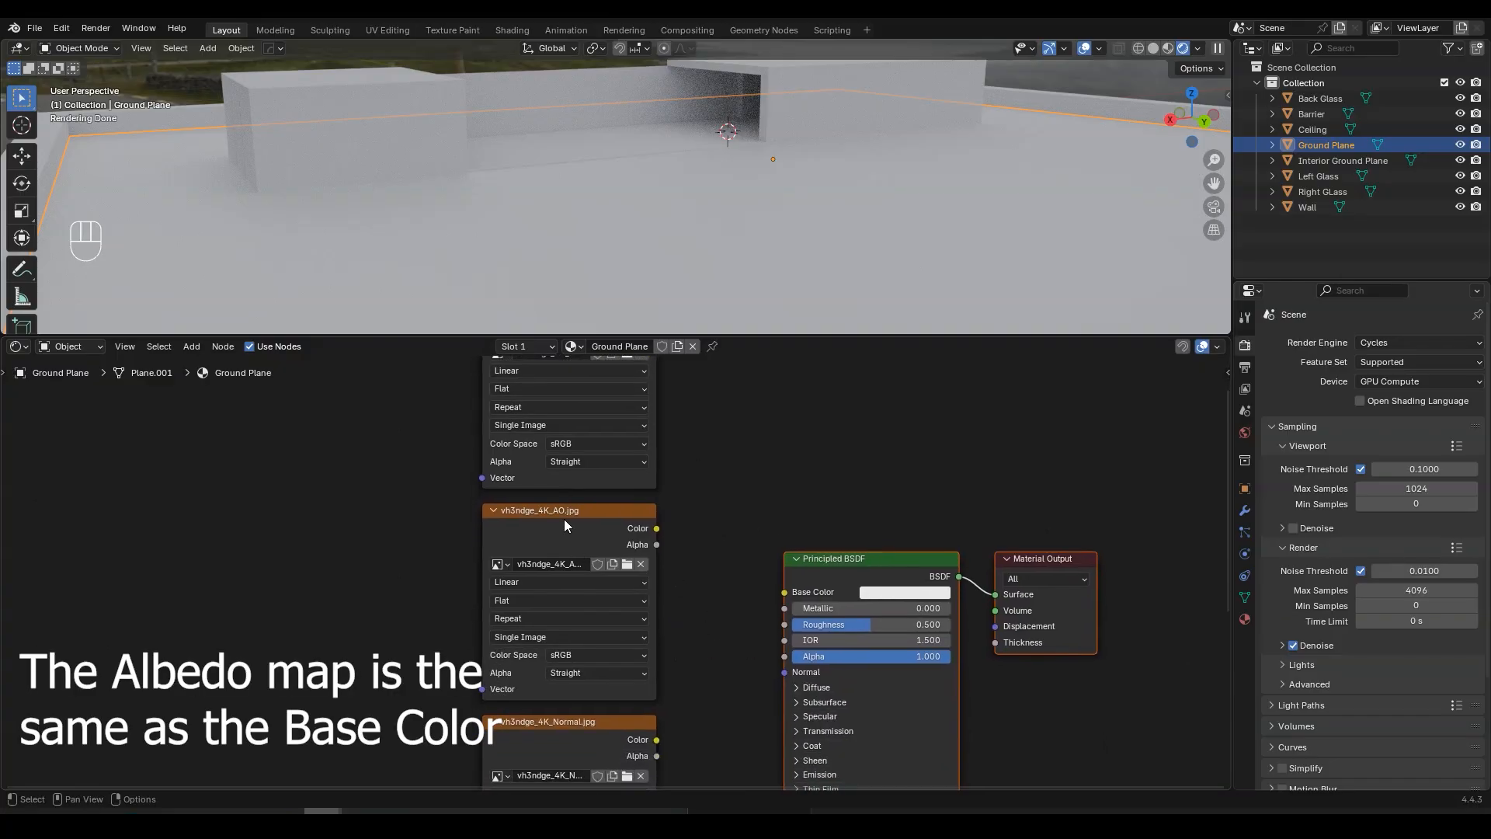
middle_drag(640, 658, 629, 458)
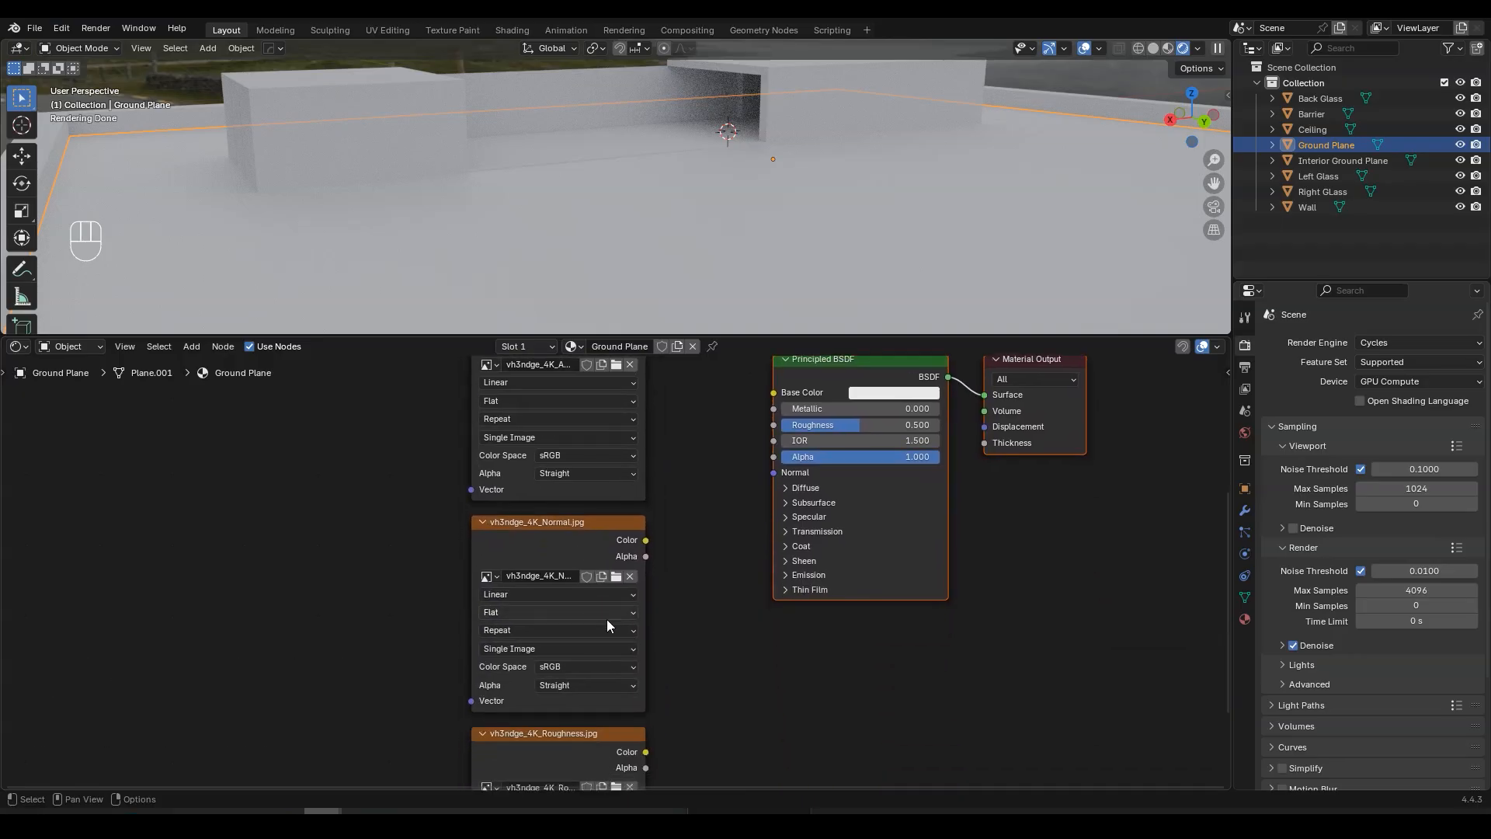
middle_drag(607, 619, 609, 562)
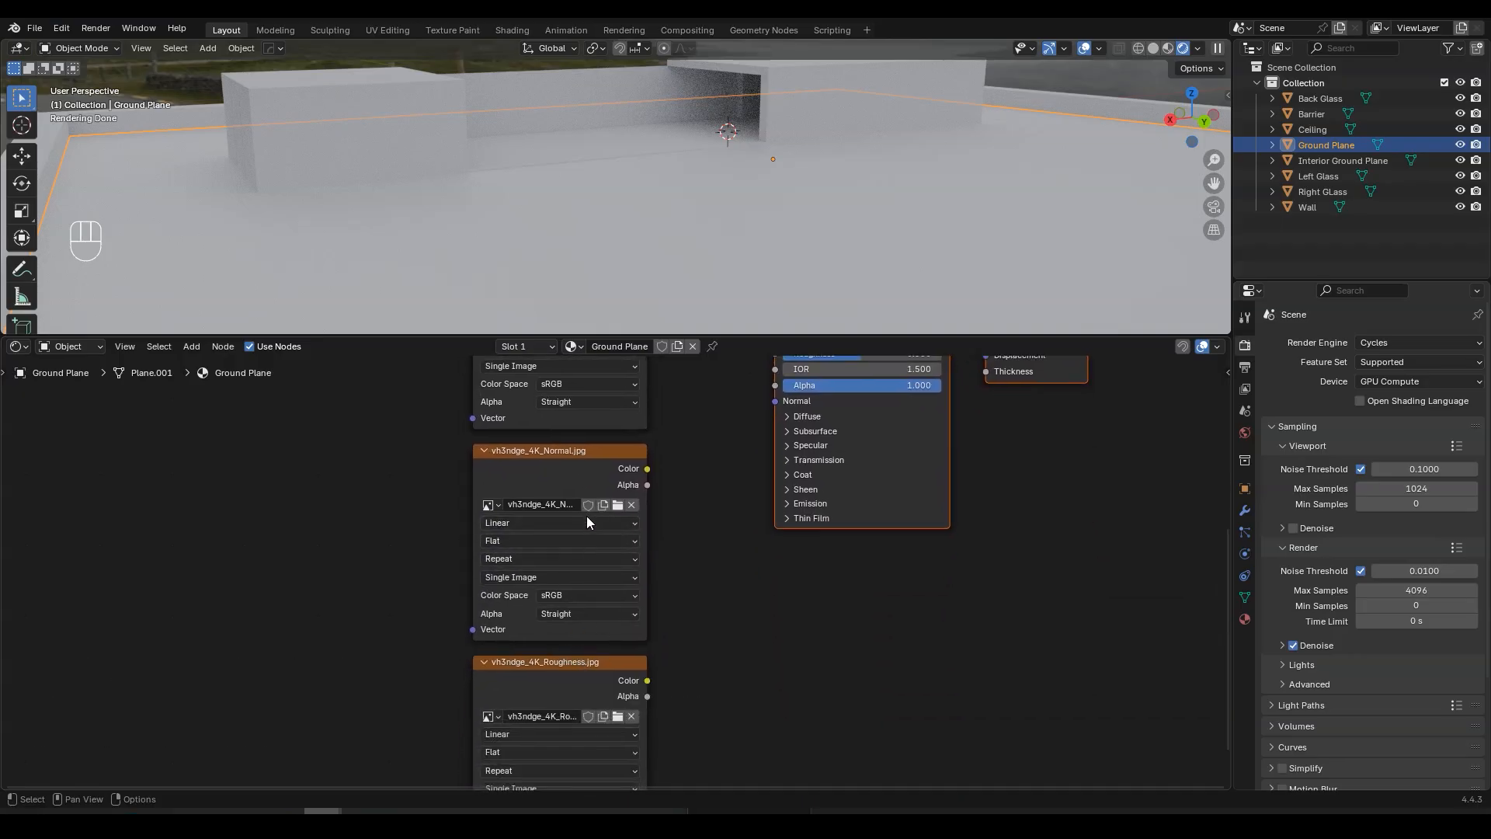
middle_drag(581, 489, 569, 454)
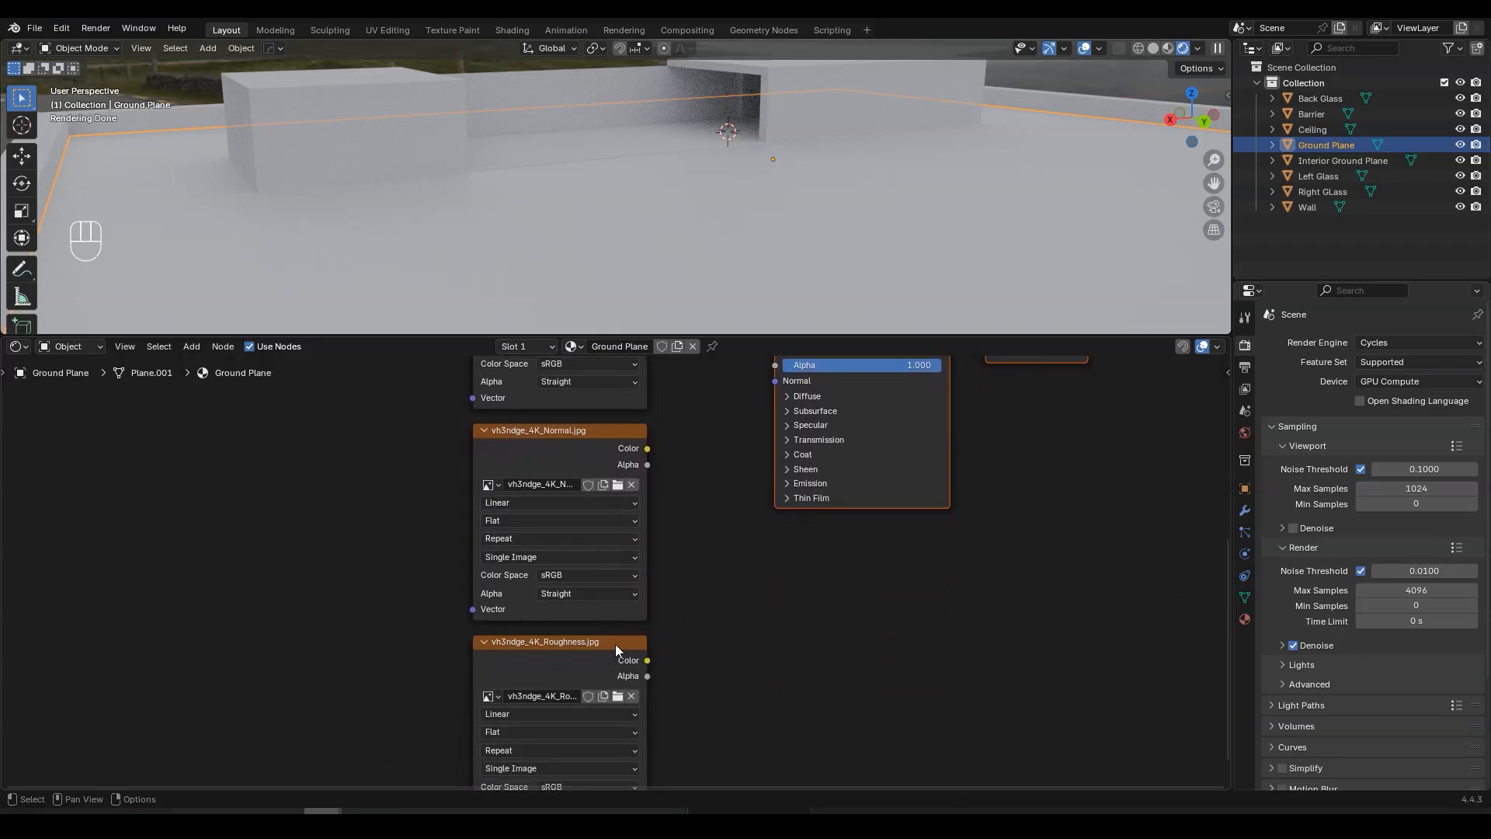
click(587, 449)
shift+click(580, 647)
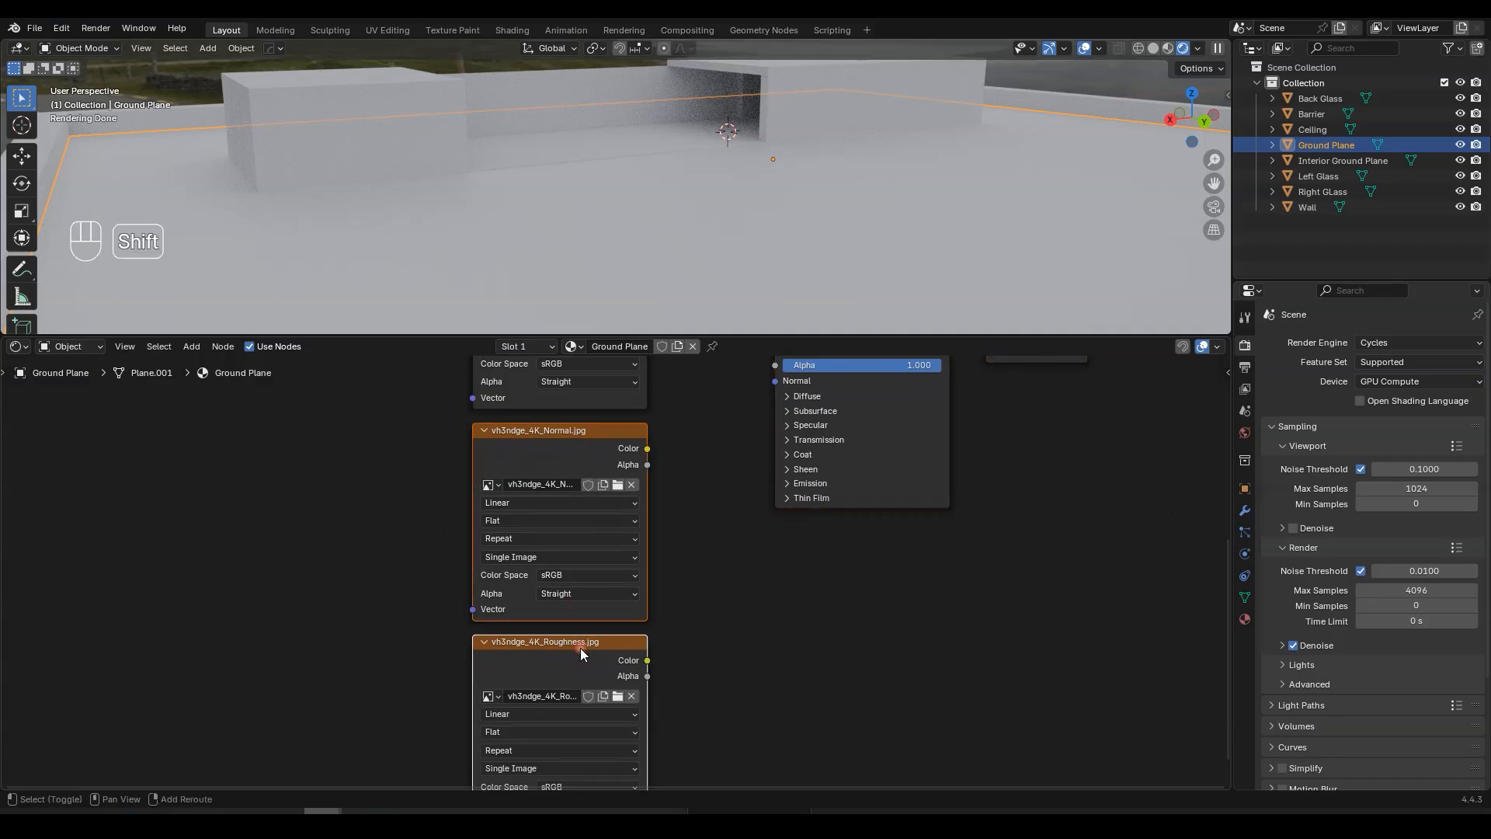
key(r)
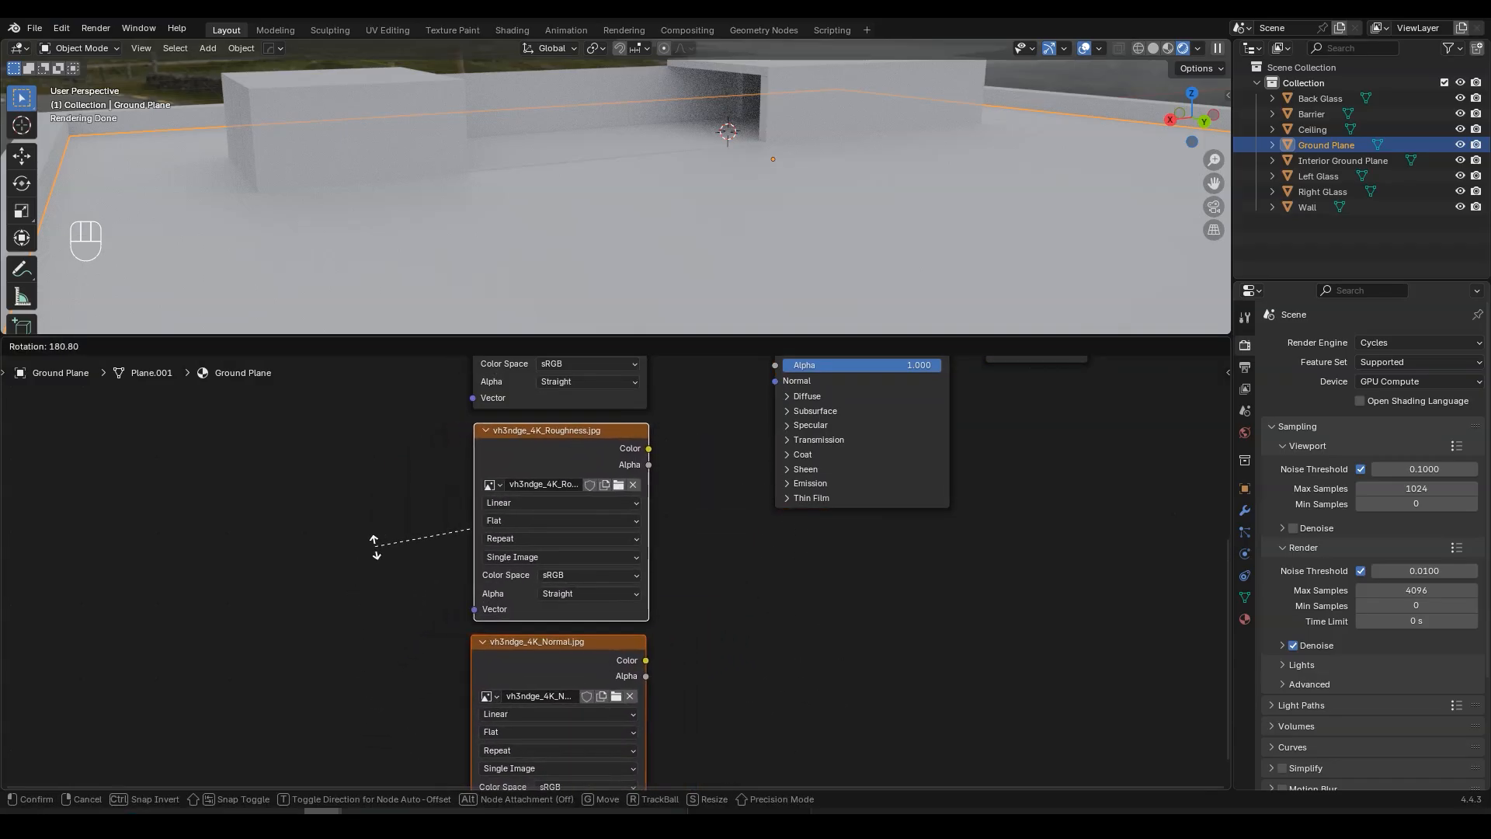
click(376, 546)
- Keep the Albedo texture's color space at sRGB and set the AO texture's color space to Non-Color
middle_drag(664, 388, 648, 785)
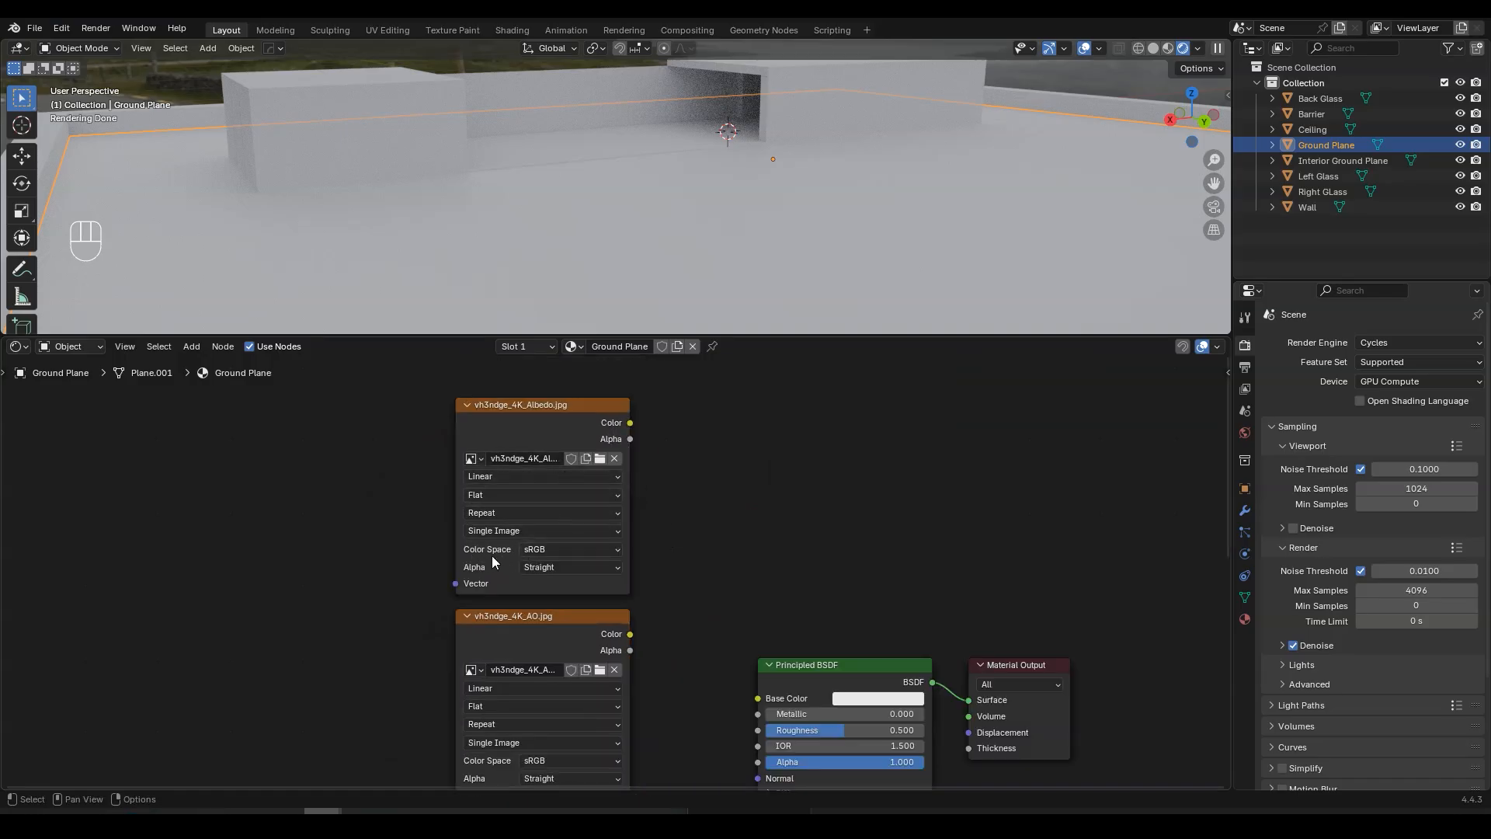
click(545, 548)
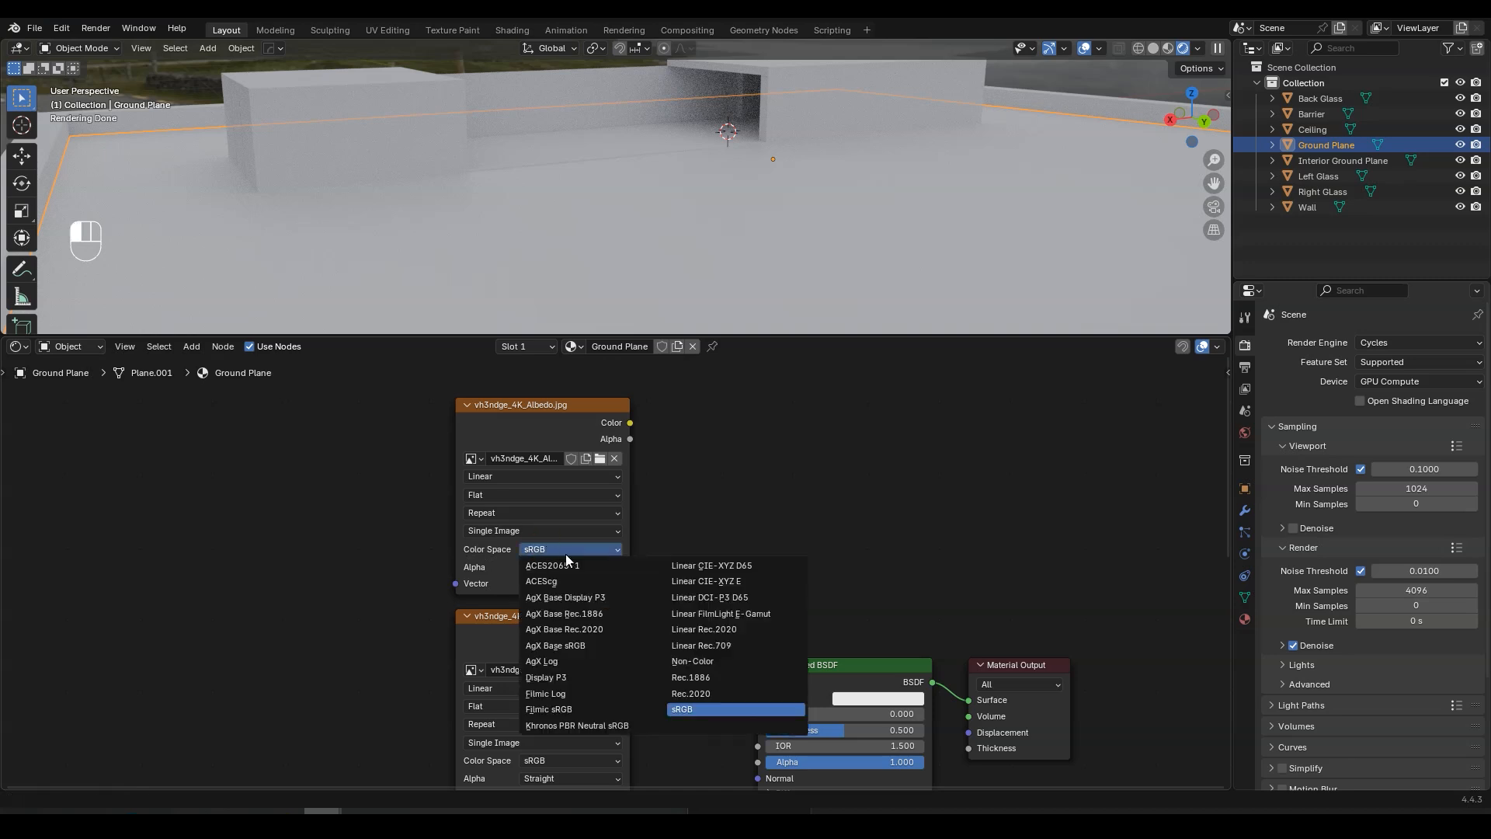
scroll(583, 474, up, 1)
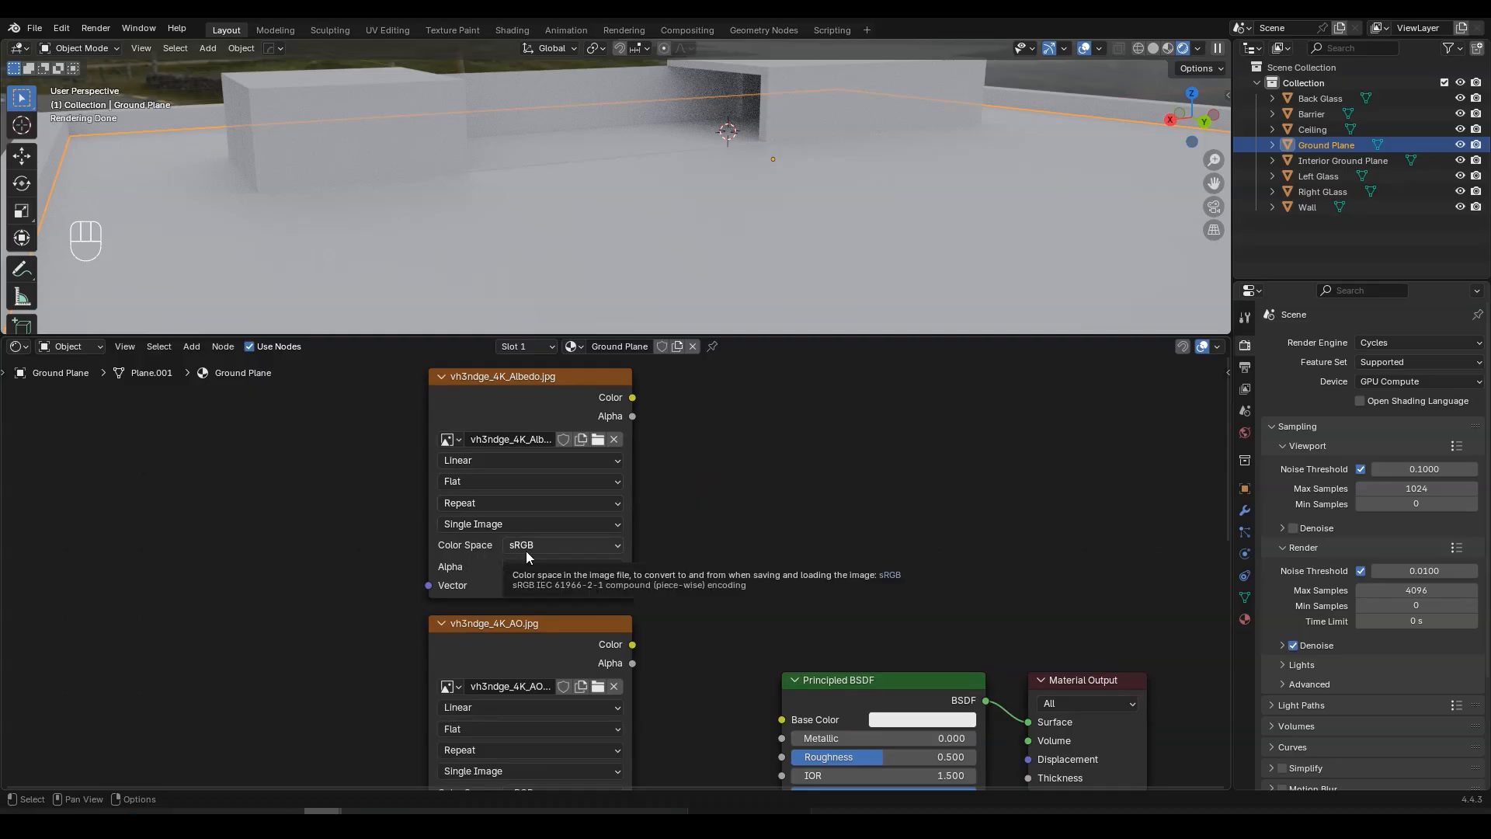
middle_drag(653, 701, 658, 457)
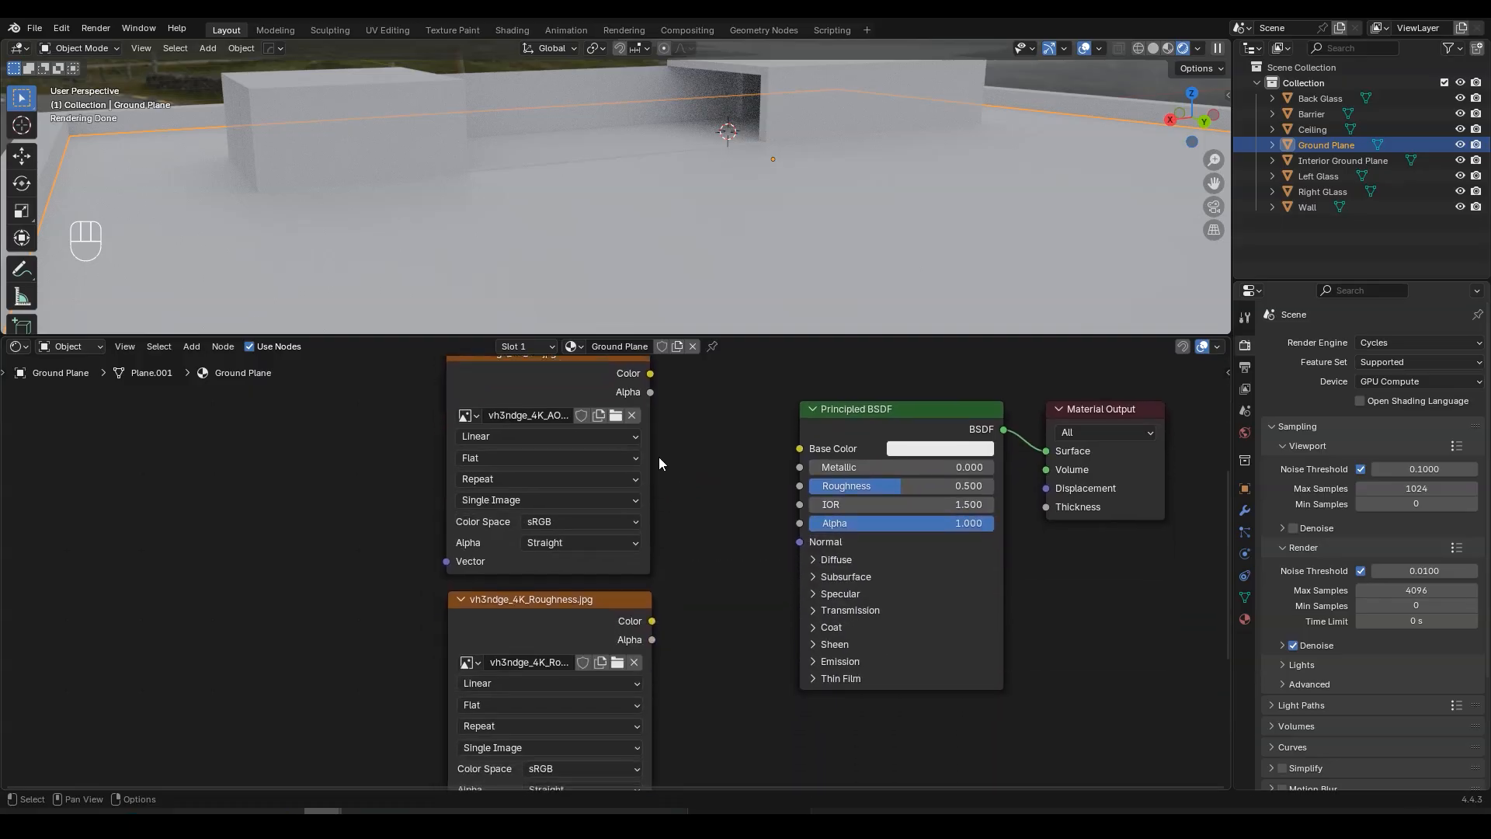
click(566, 522)
click(718, 653)
- Set the color space of the Roughness and Normal textures to Non-Color
middle_drag(681, 732, 683, 503)
click(588, 549)
click(733, 681)
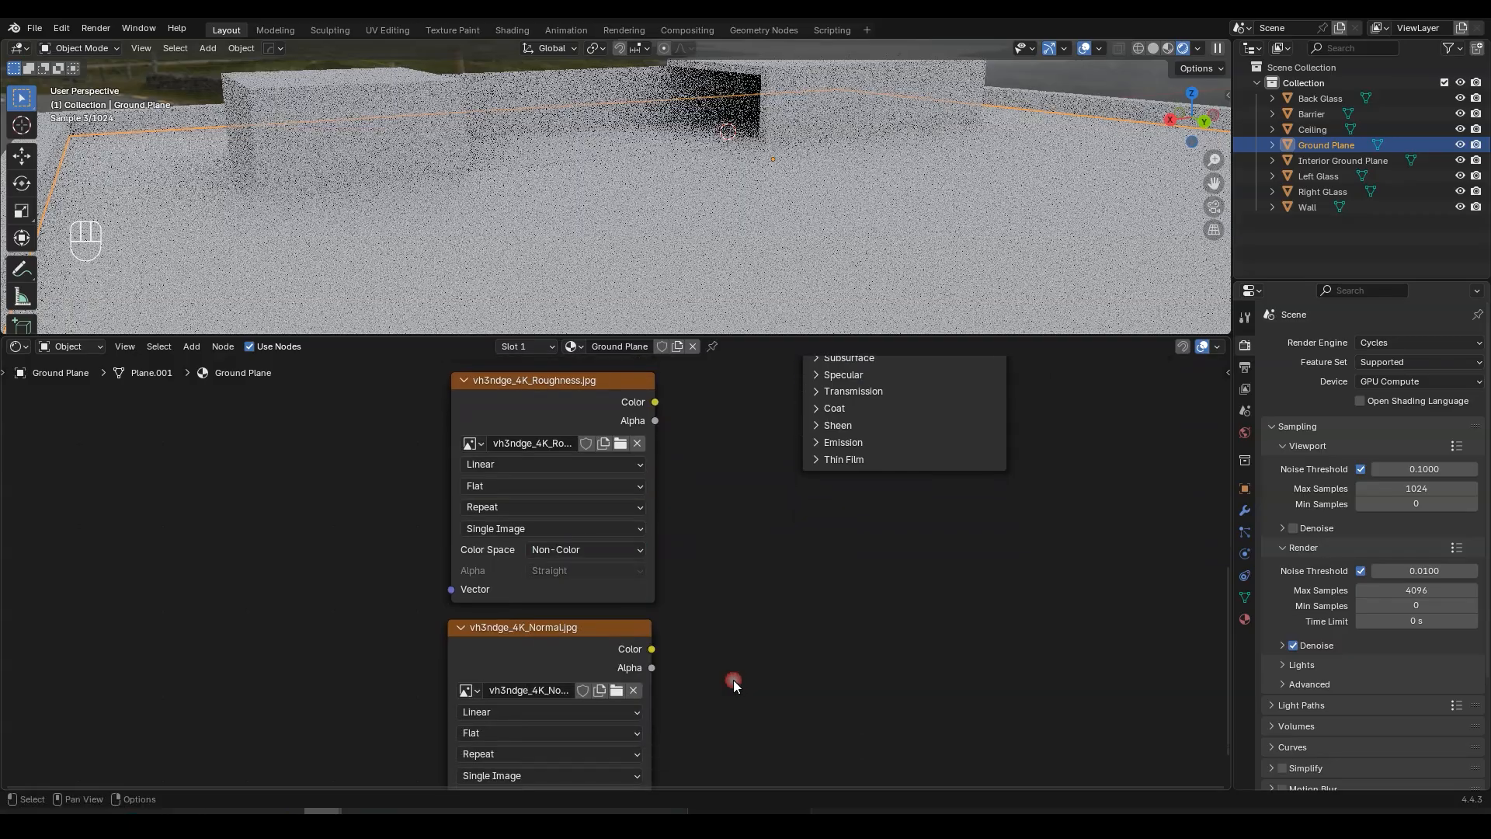
middle_drag(733, 678, 800, 497)
click(635, 618)
click(820, 521)
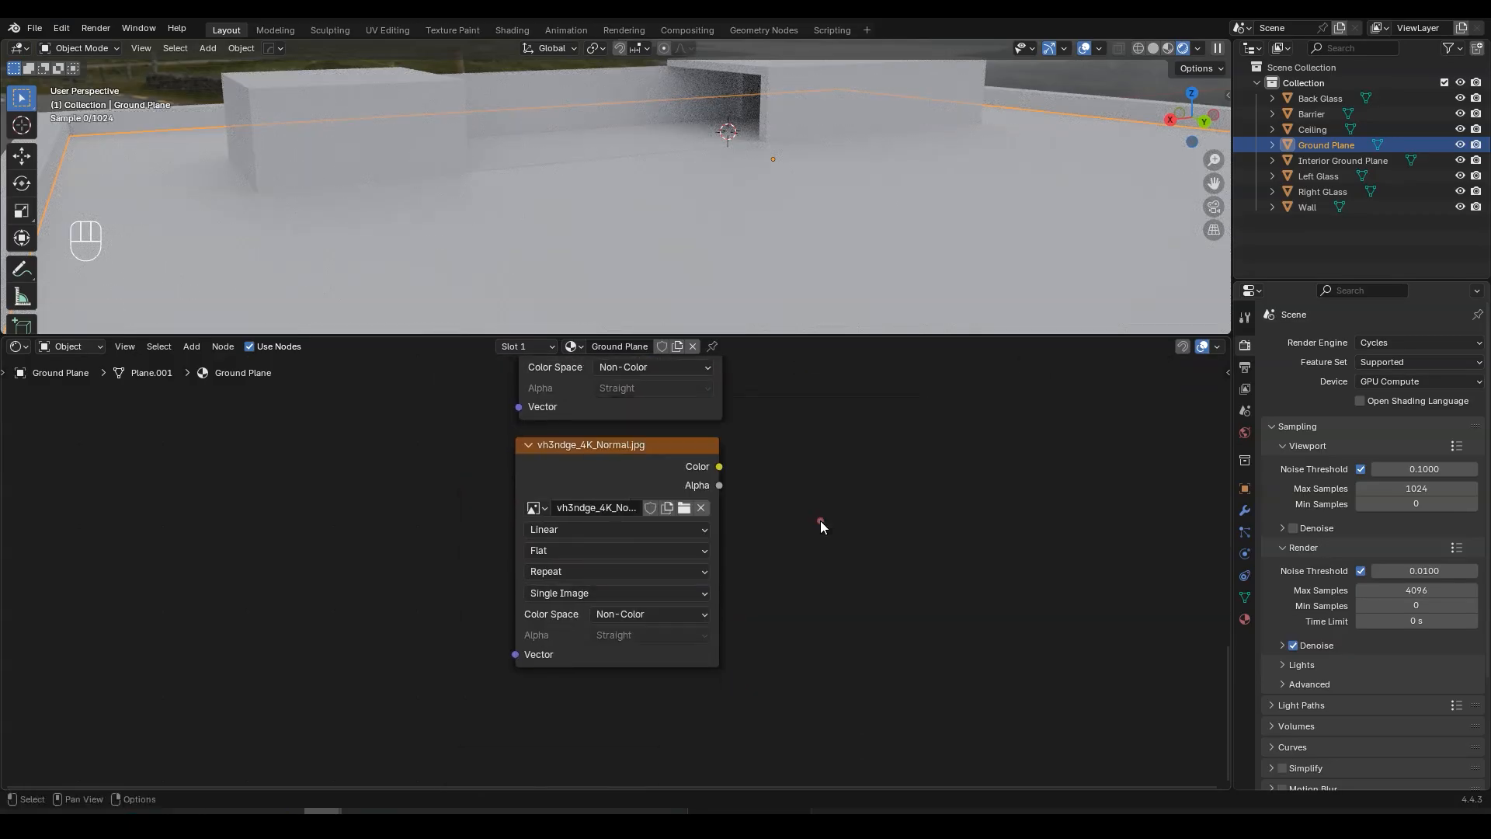
- Connect the Albedo texture's Color to Base Color and the Roughness texture's Color to Roughness on the Principled BSDF
scroll(820, 520, down, 4)
middle_drag(761, 415, 644, 788)
middle_drag(628, 371, 617, 430)
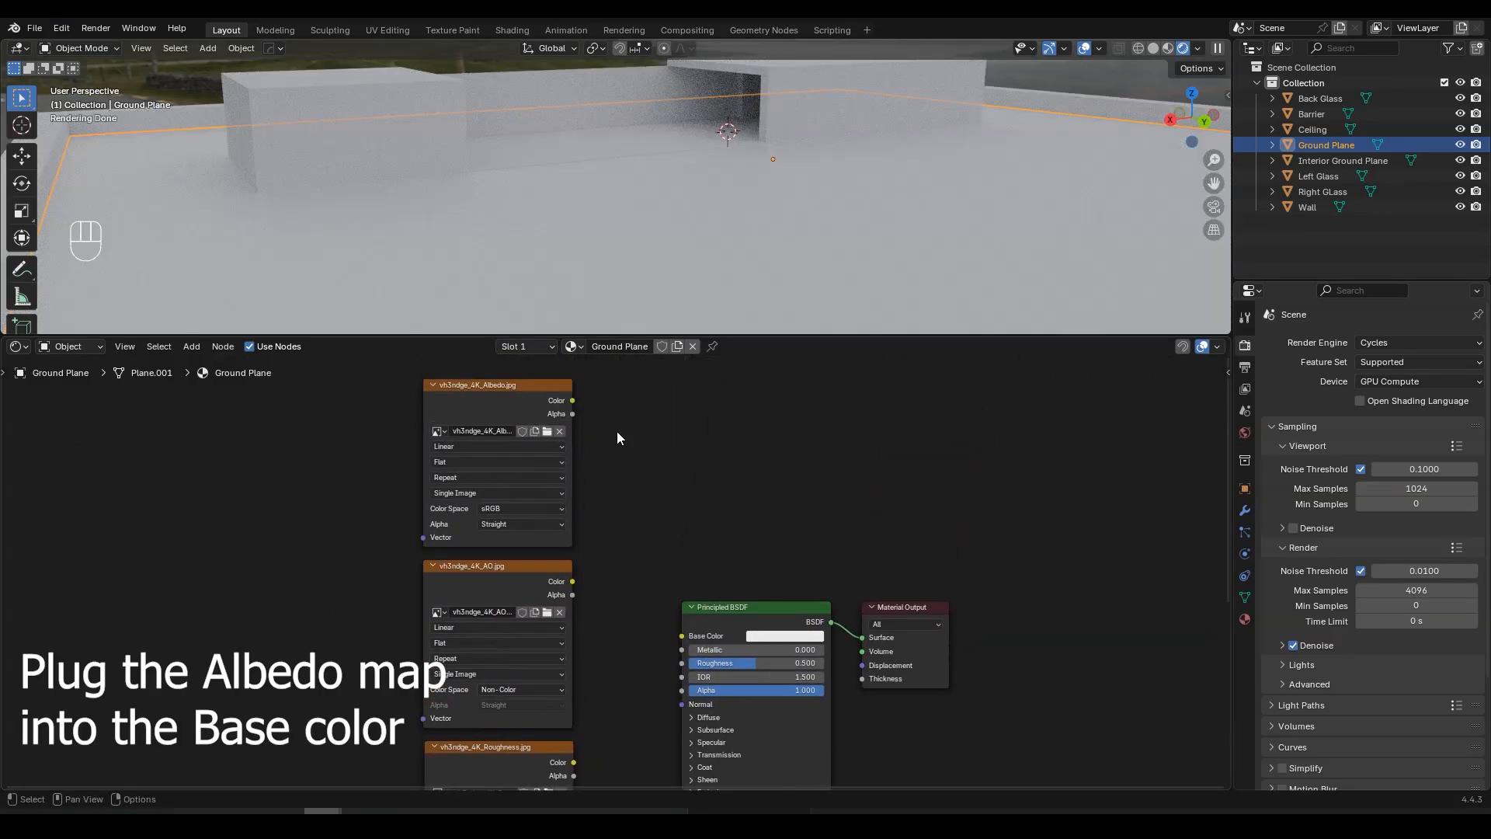
drag(568, 401, 677, 635)
middle_drag(622, 622, 625, 399)
scroll(633, 507, up, 1)
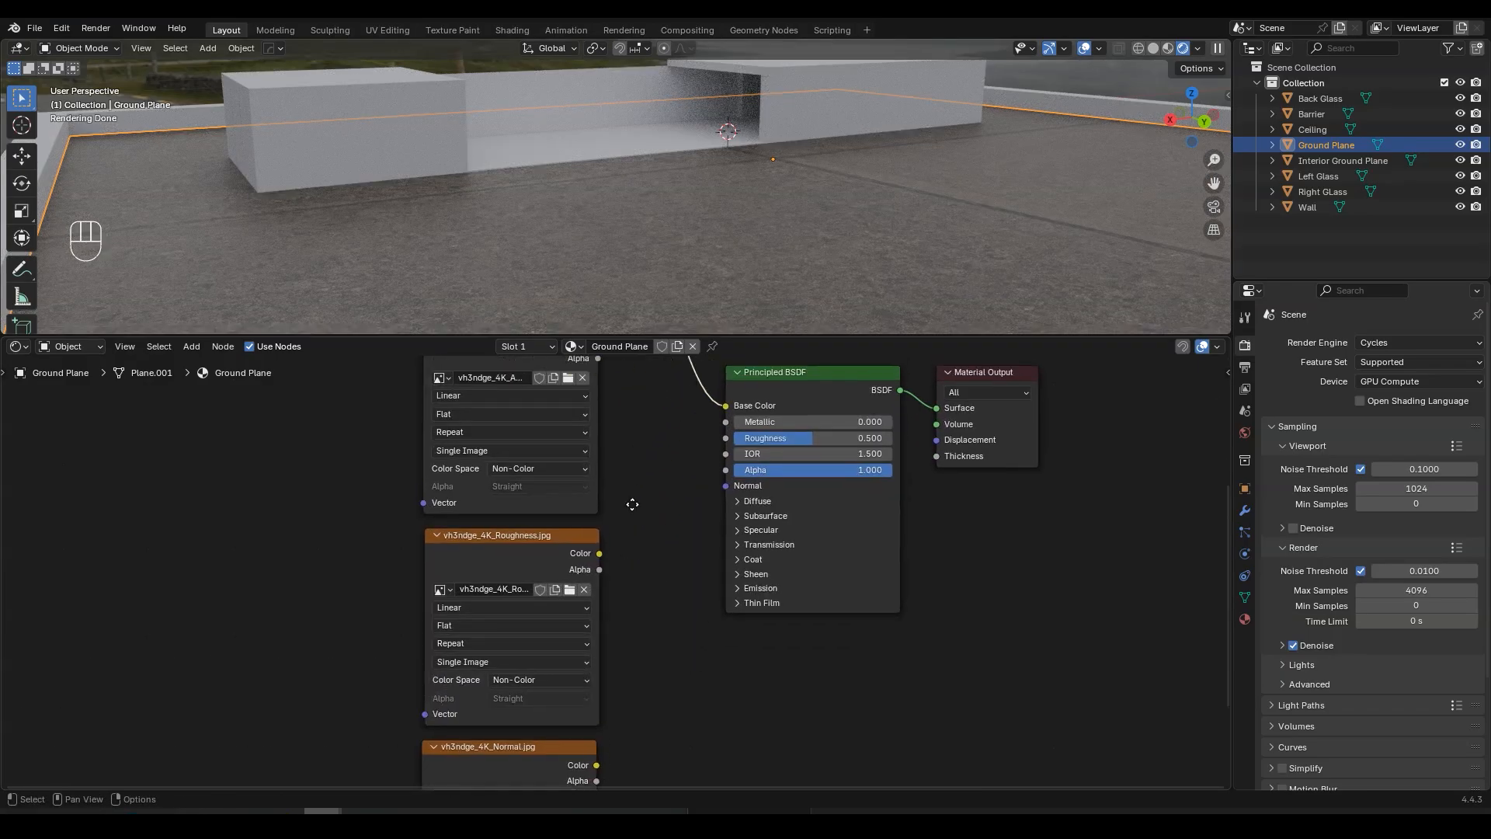
drag(606, 553, 726, 438)
- Add a Normal Map node between the Normal texture and the Principled BSDF
middle_drag(609, 749, 608, 670)
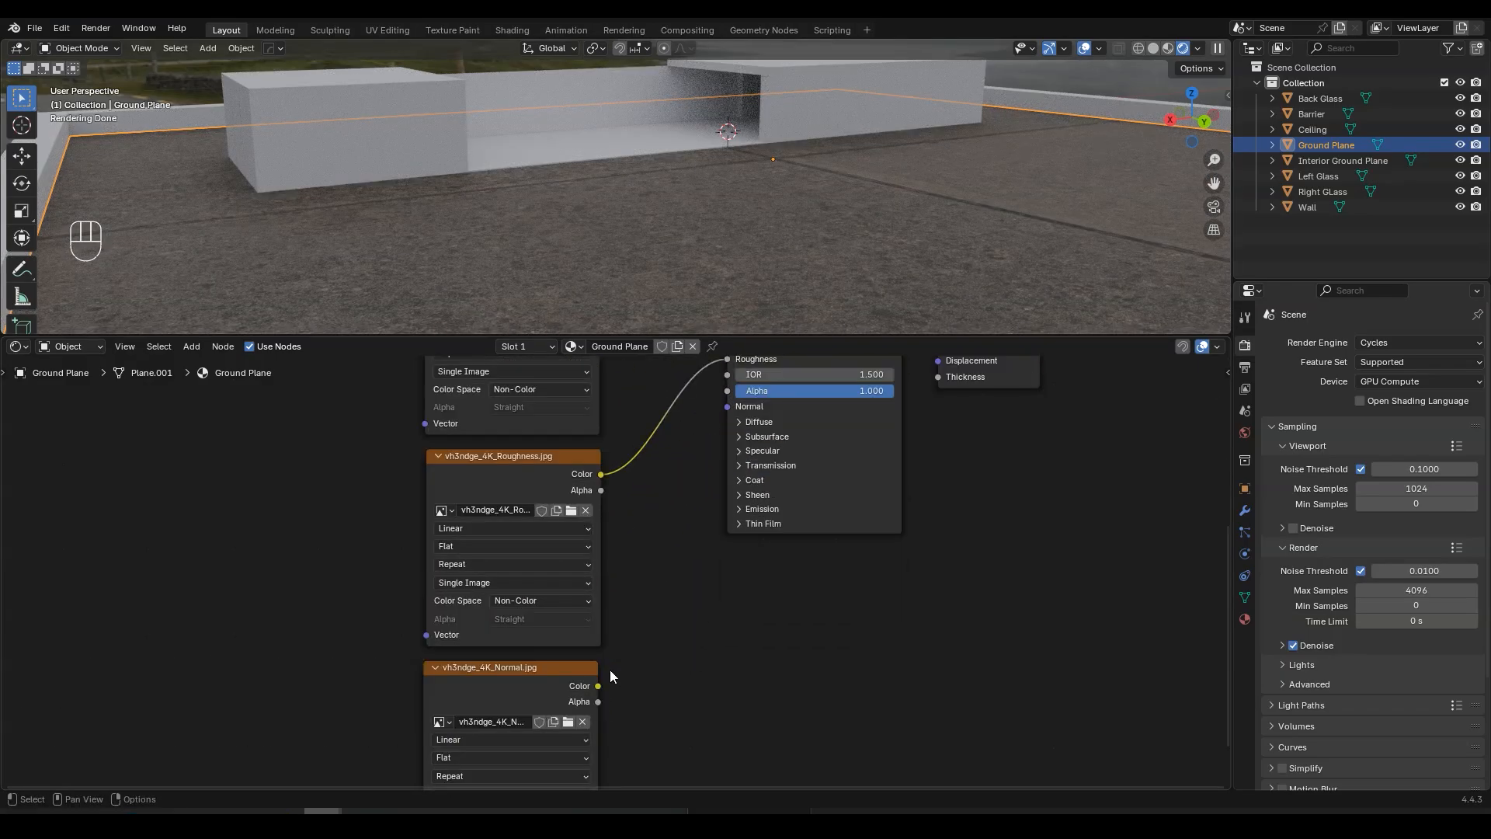
key(shift+a)
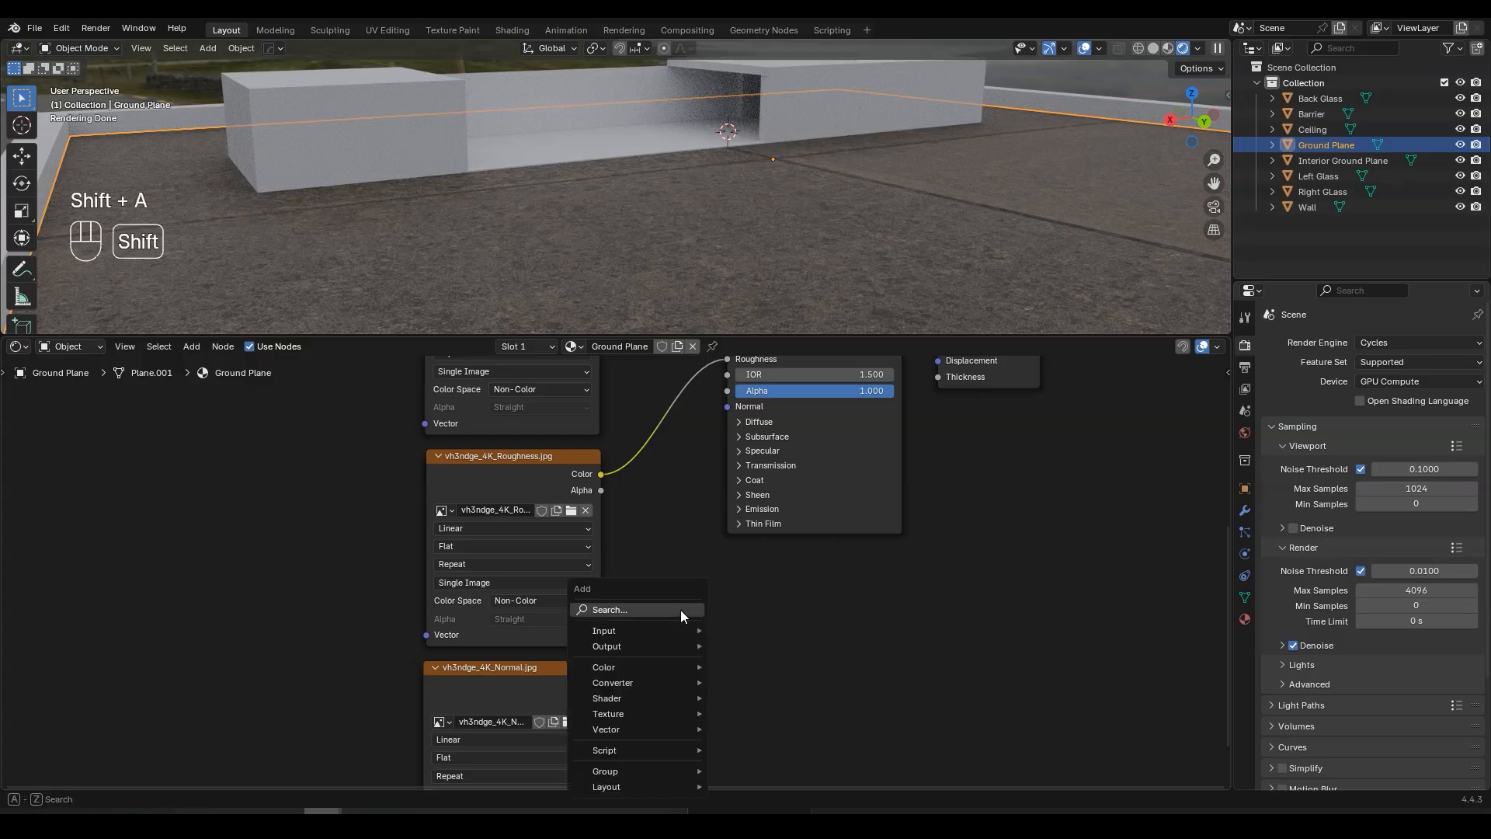
text(norma)
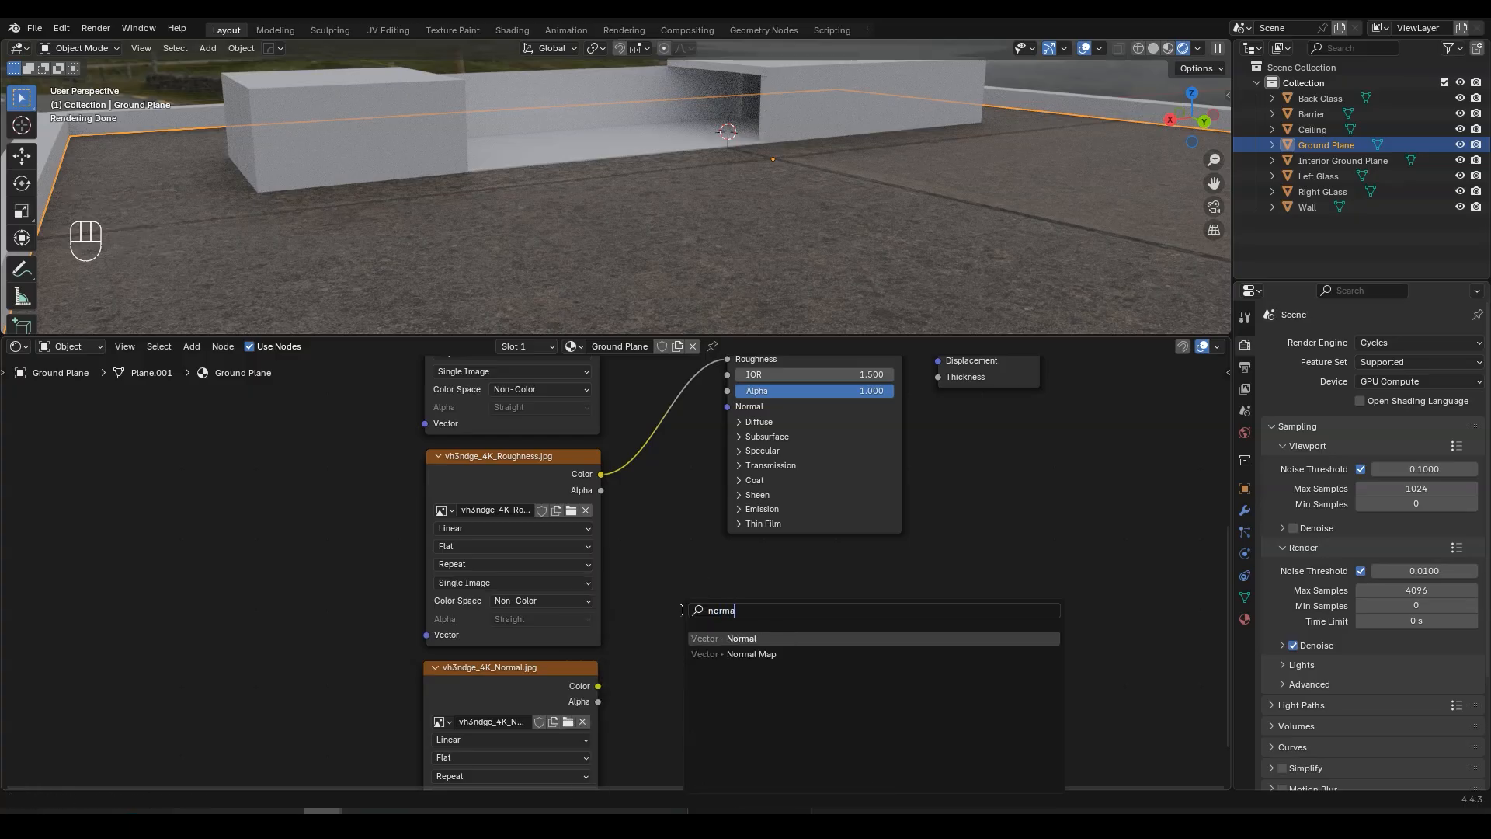
key(Down)
key(Return)
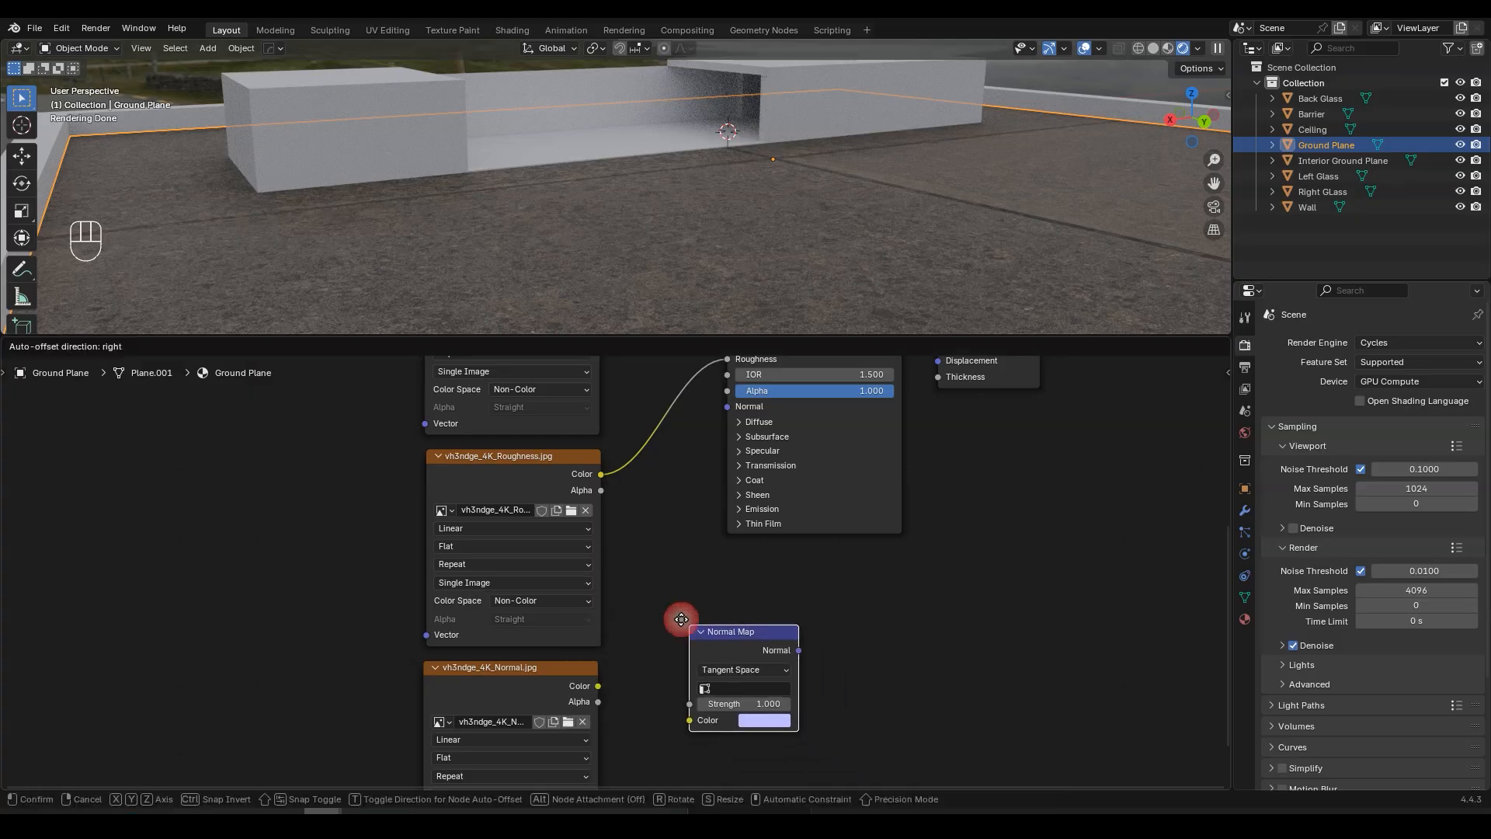
click(776, 557)
- Move the Principled BSDF and Material Output nodes farther from the textures to make room for the Normal Map node
scroll(975, 455, down, 2)
drag(957, 423, 769, 513)
key(g)
click(914, 556)
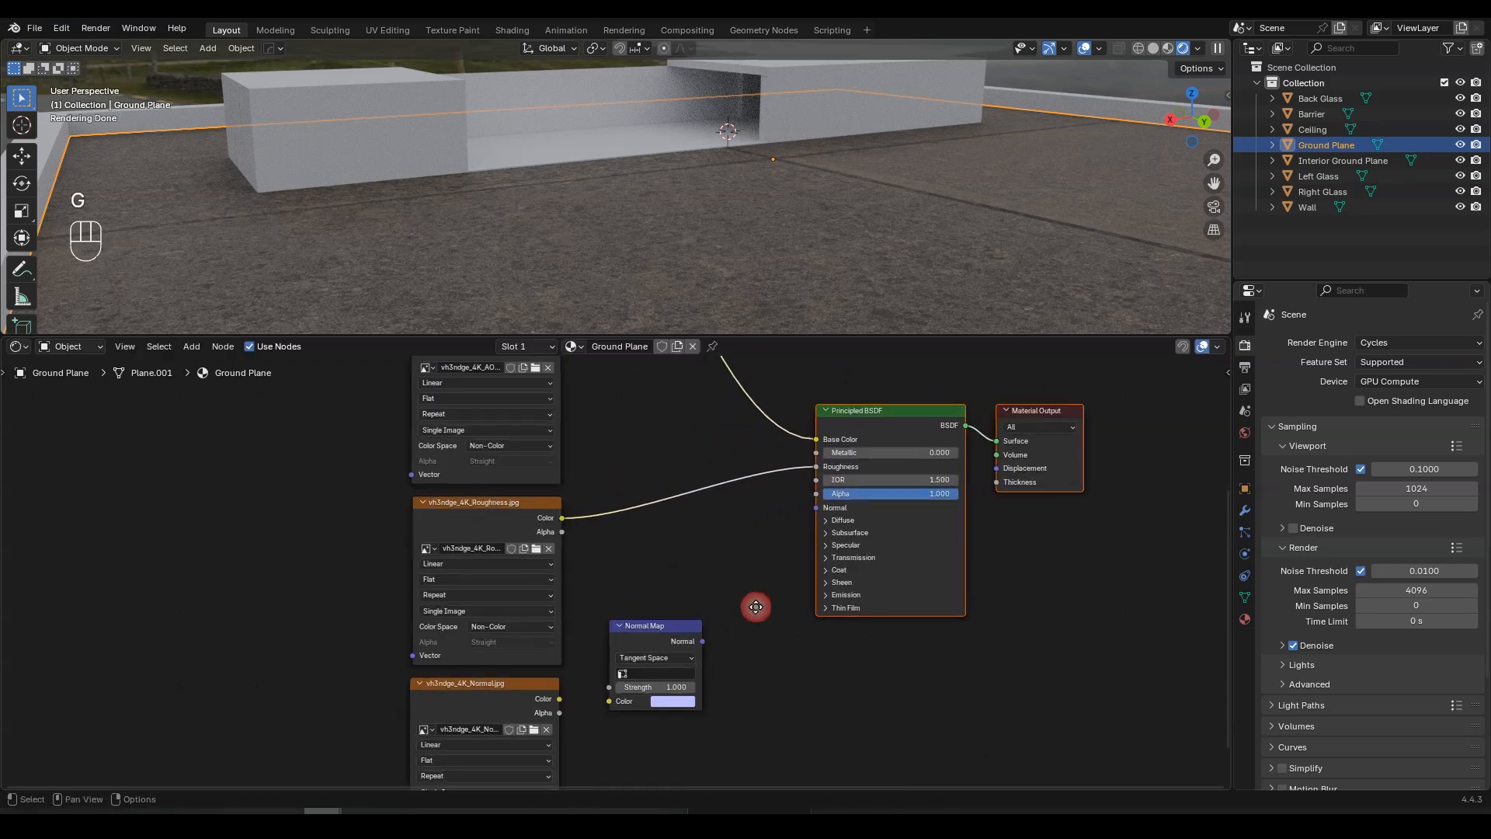
- Connect the Normal Map node to the Principled BSDF's Normal input and feed the Normal texture's Color into it
scroll(758, 602, up, 2)
drag(683, 645, 803, 497)
middle_drag(638, 571, 691, 492)
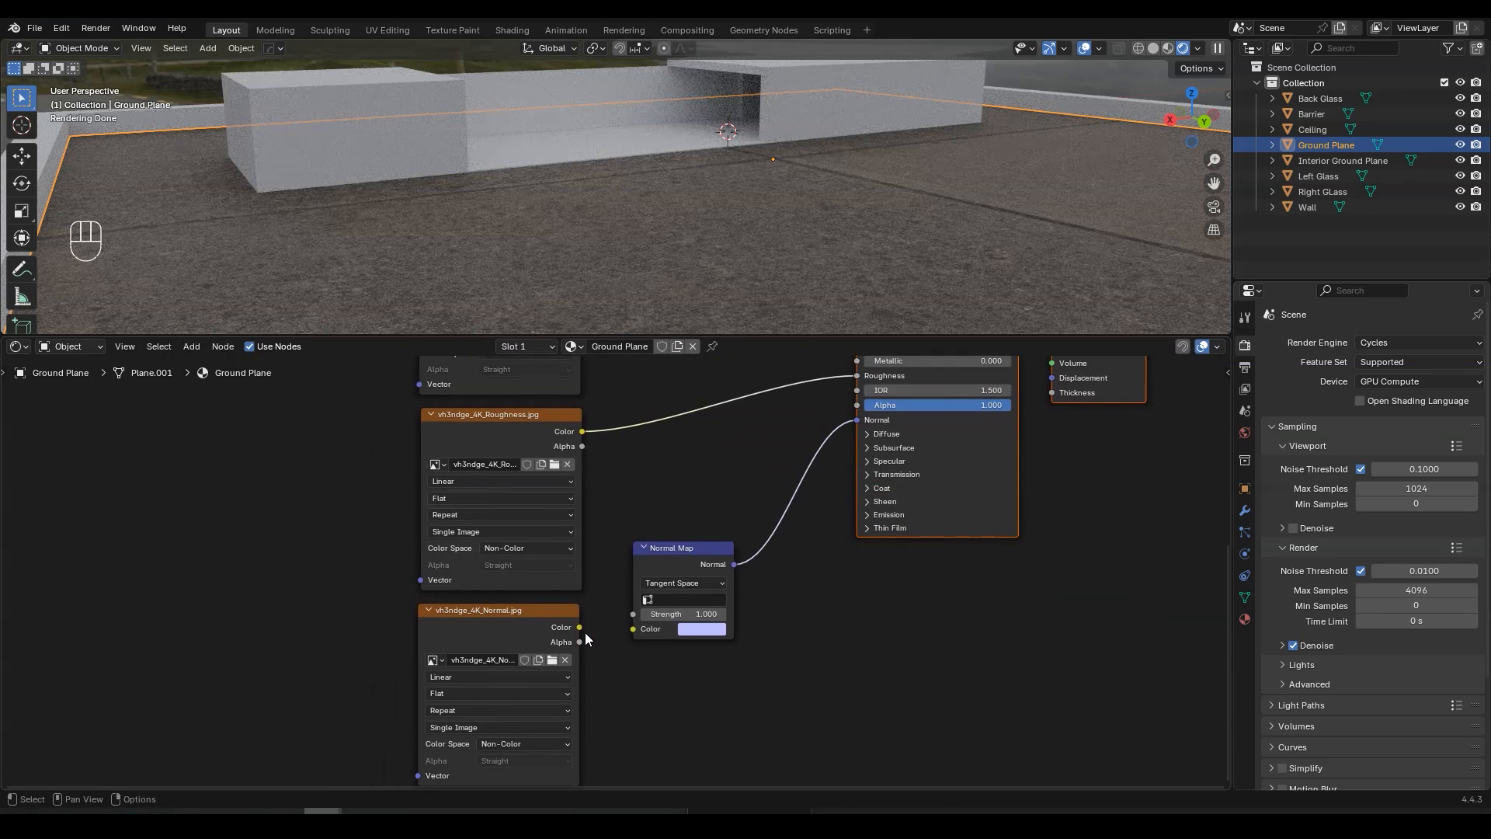
drag(579, 627, 691, 614)
- Add a Mix Color node on the link between the Albedo texture and Base Color
middle_drag(662, 444, 622, 586)
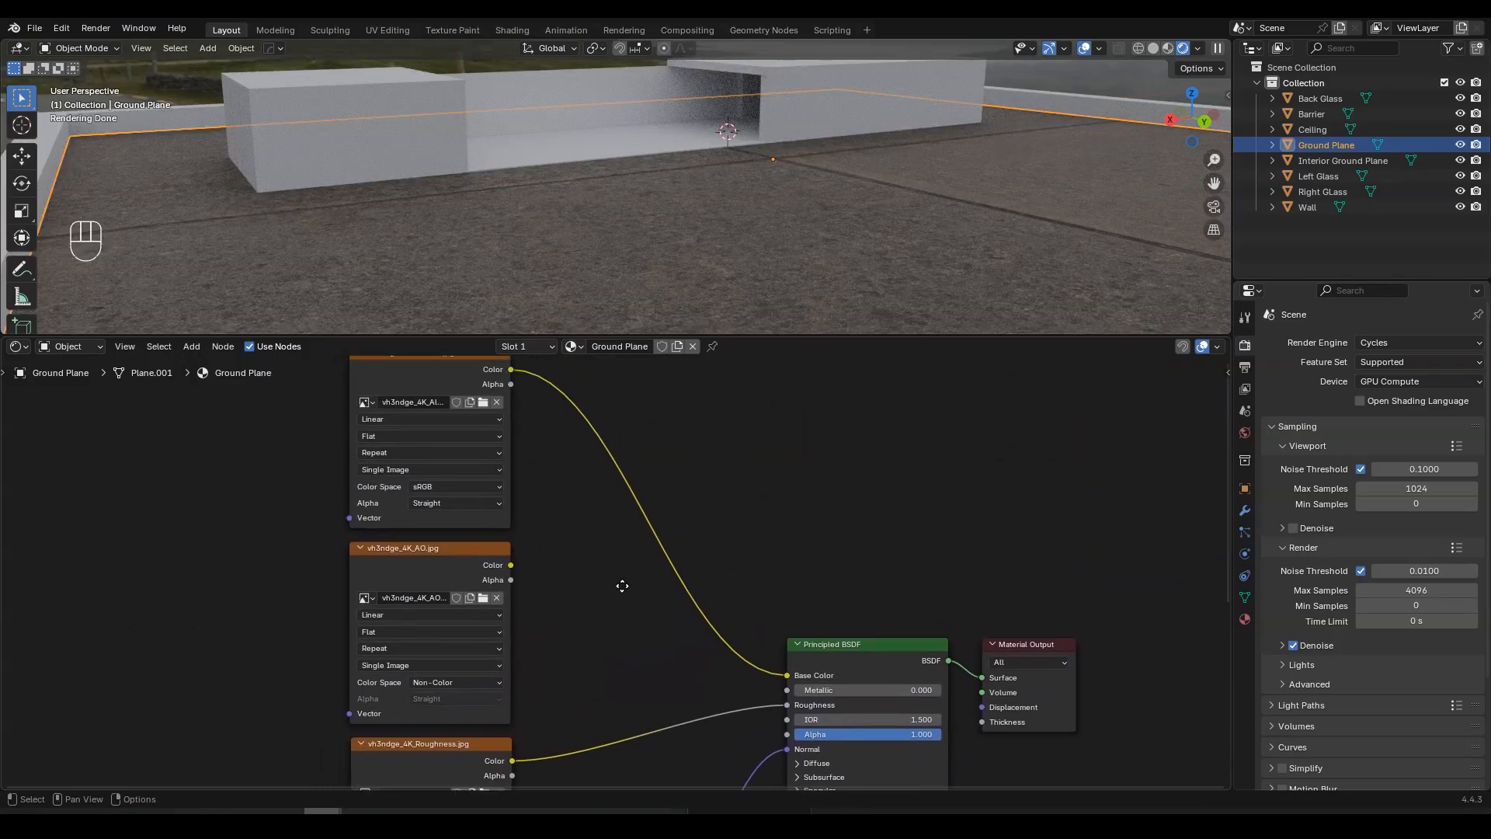
scroll(455, 574, up, 2)
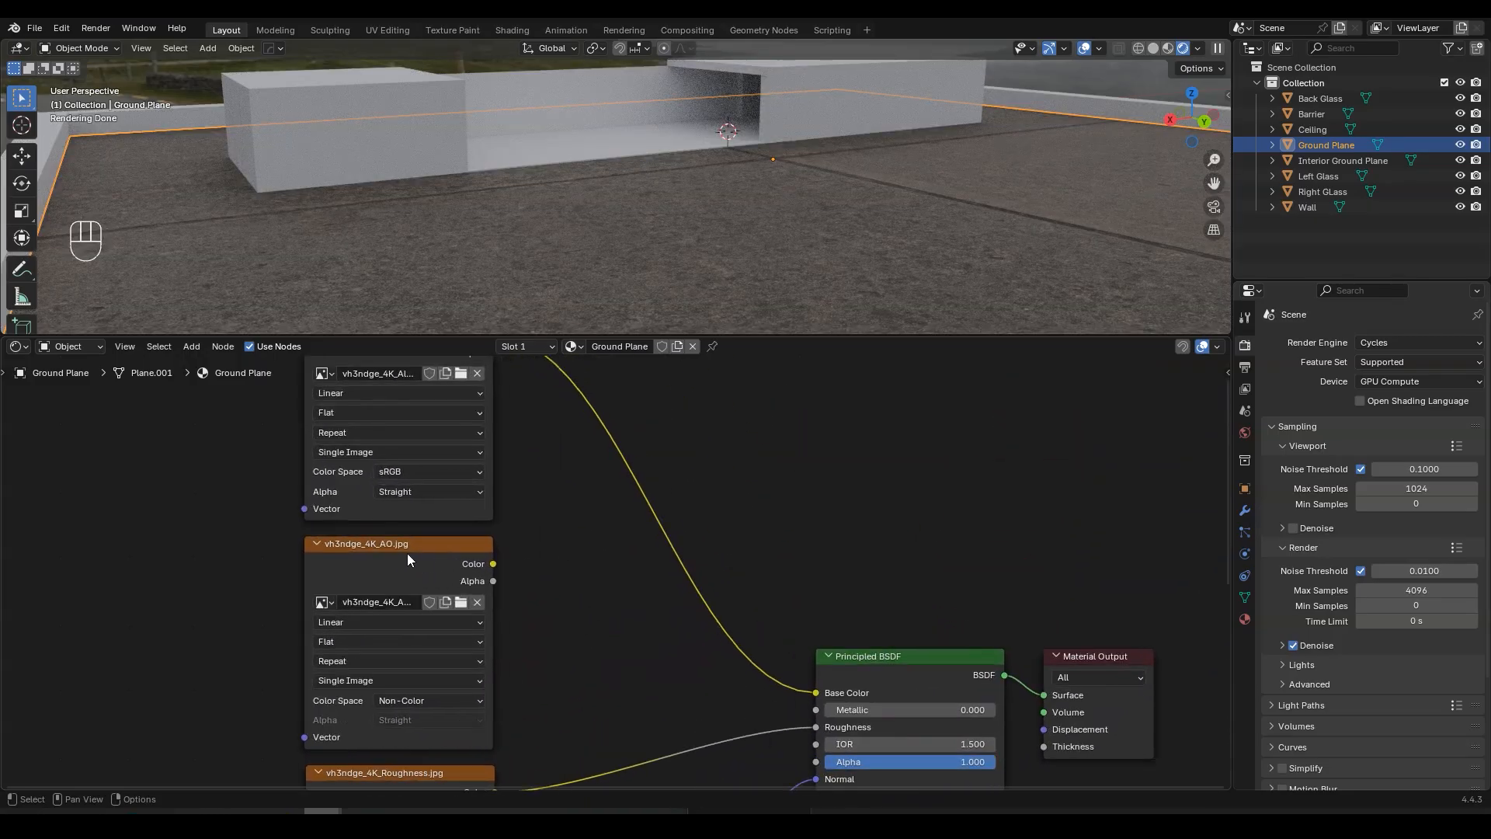
middle_drag(407, 553, 408, 609)
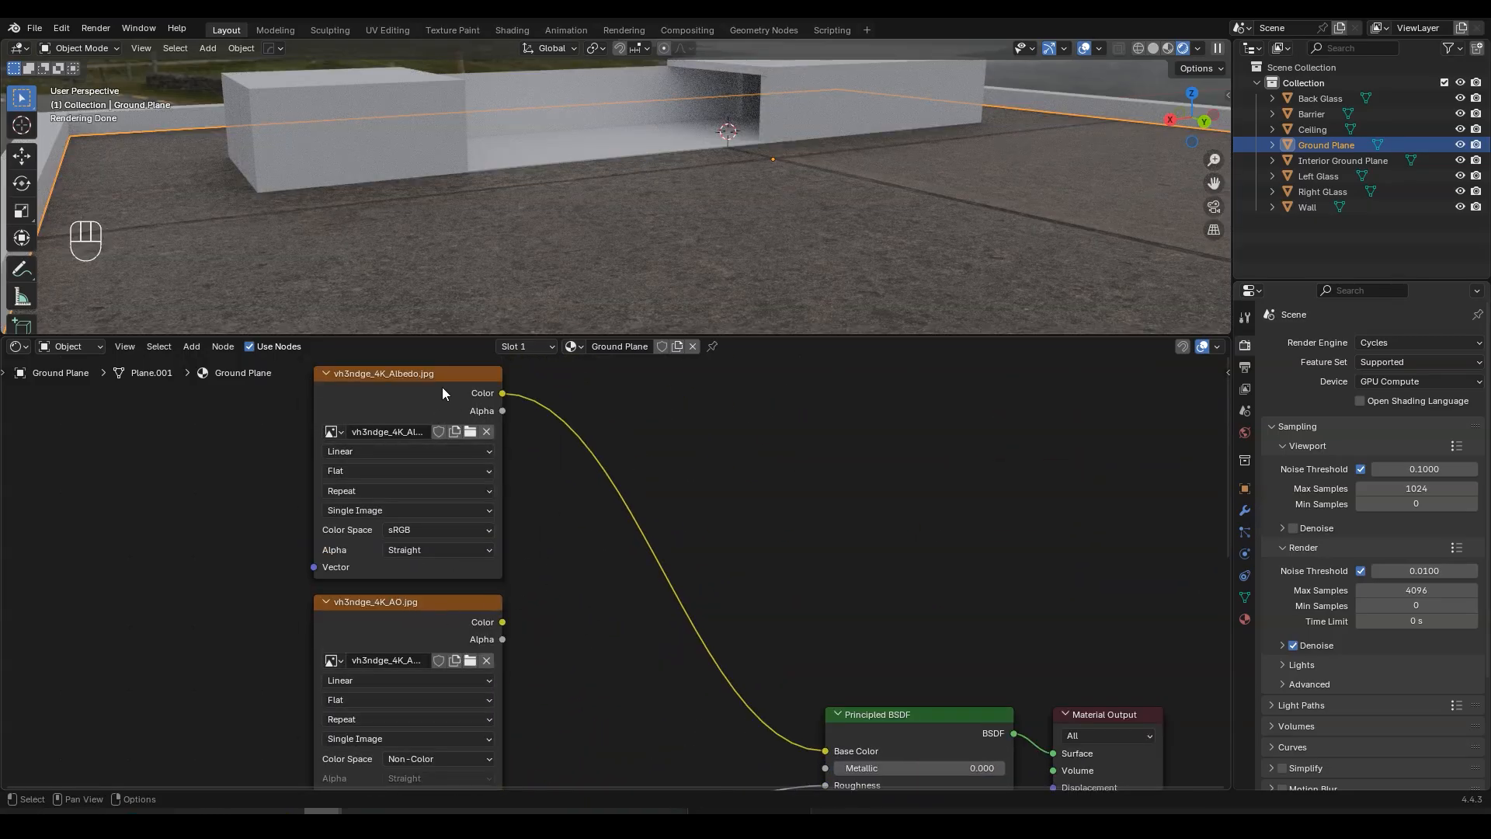
key(shift+a)
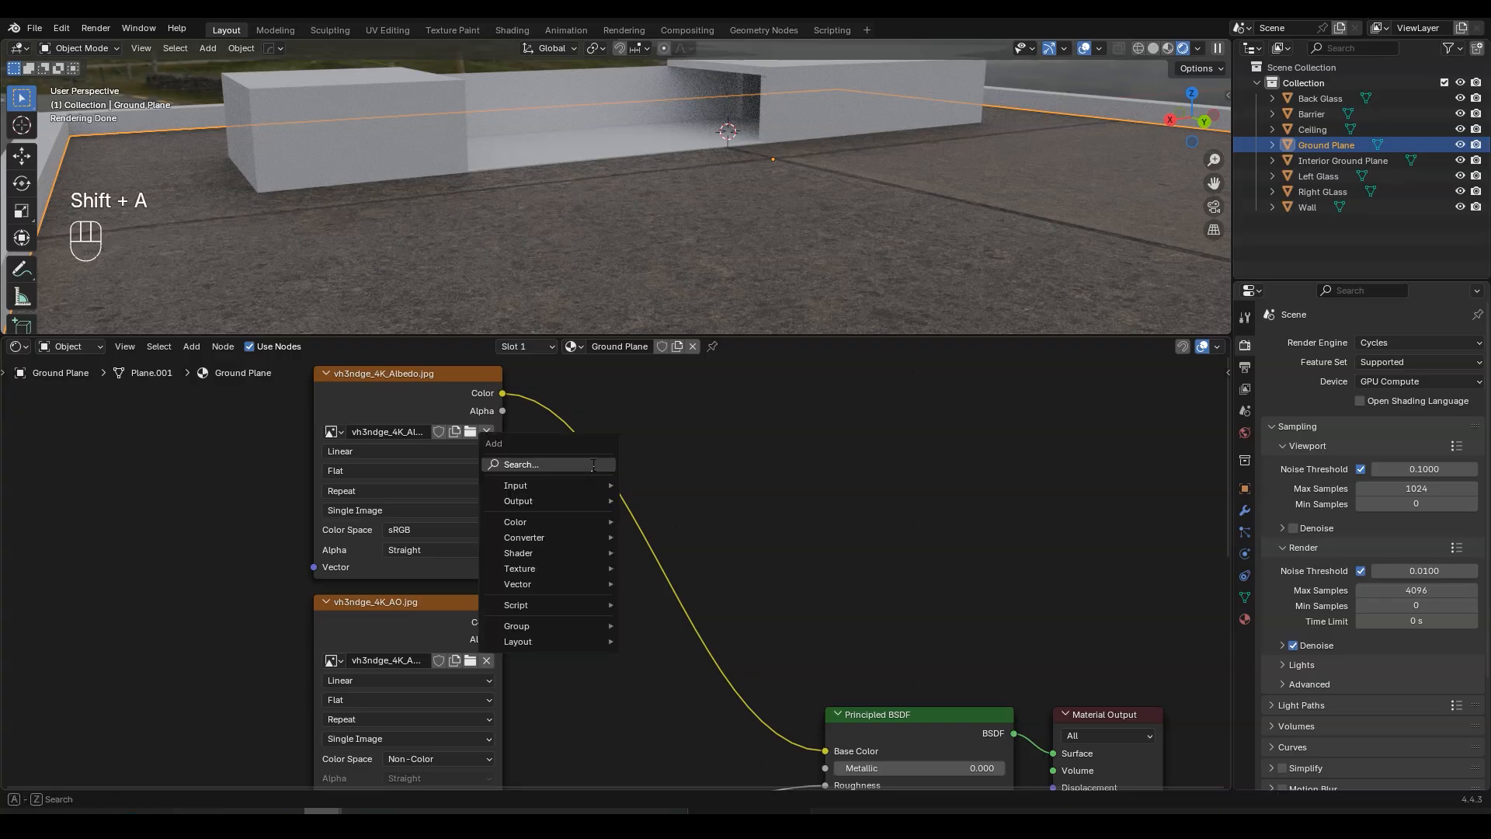
text(mix)
key(Down)
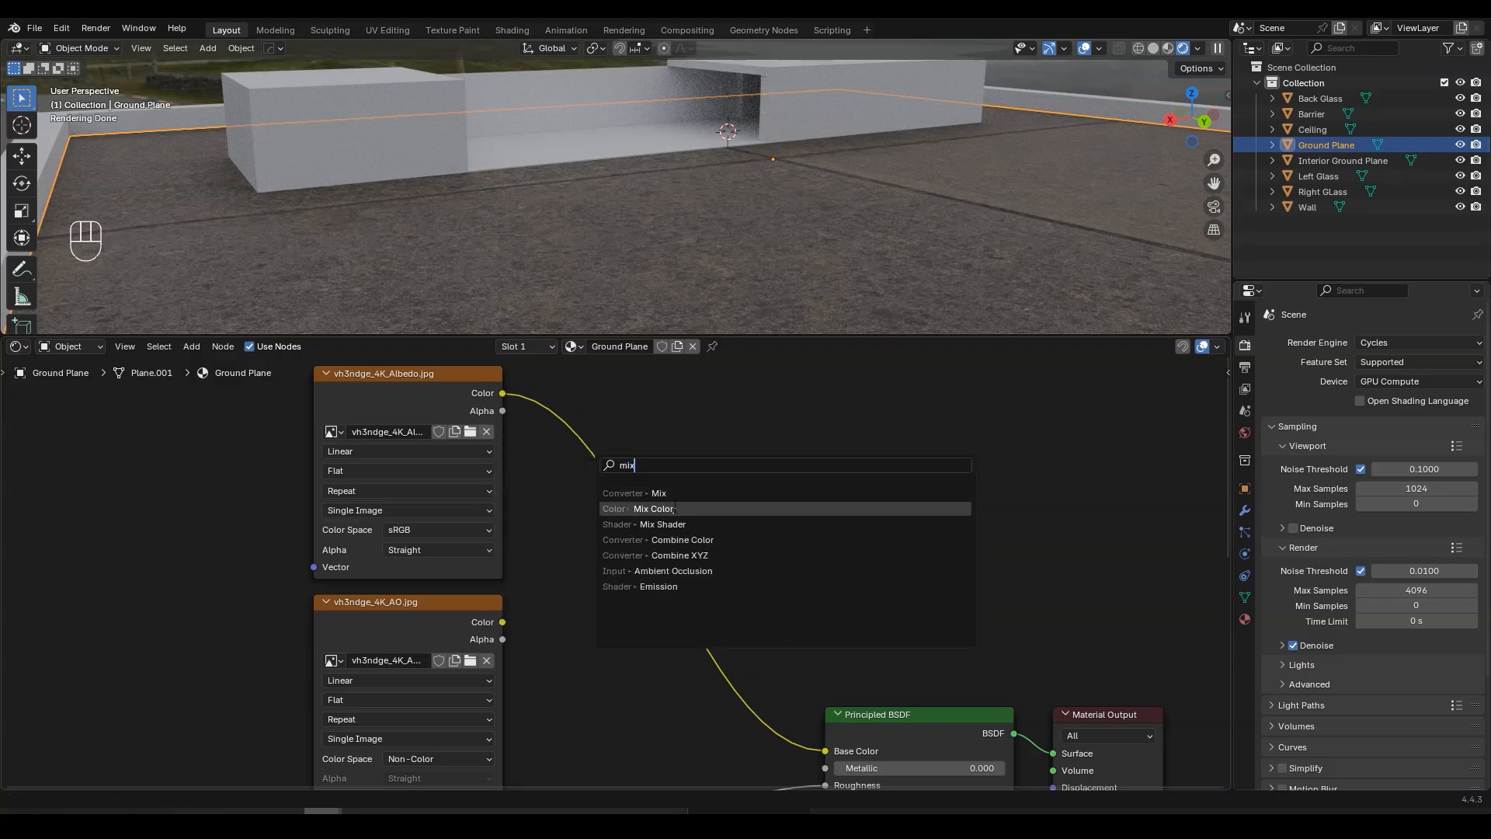
key(Return)
click(623, 441)
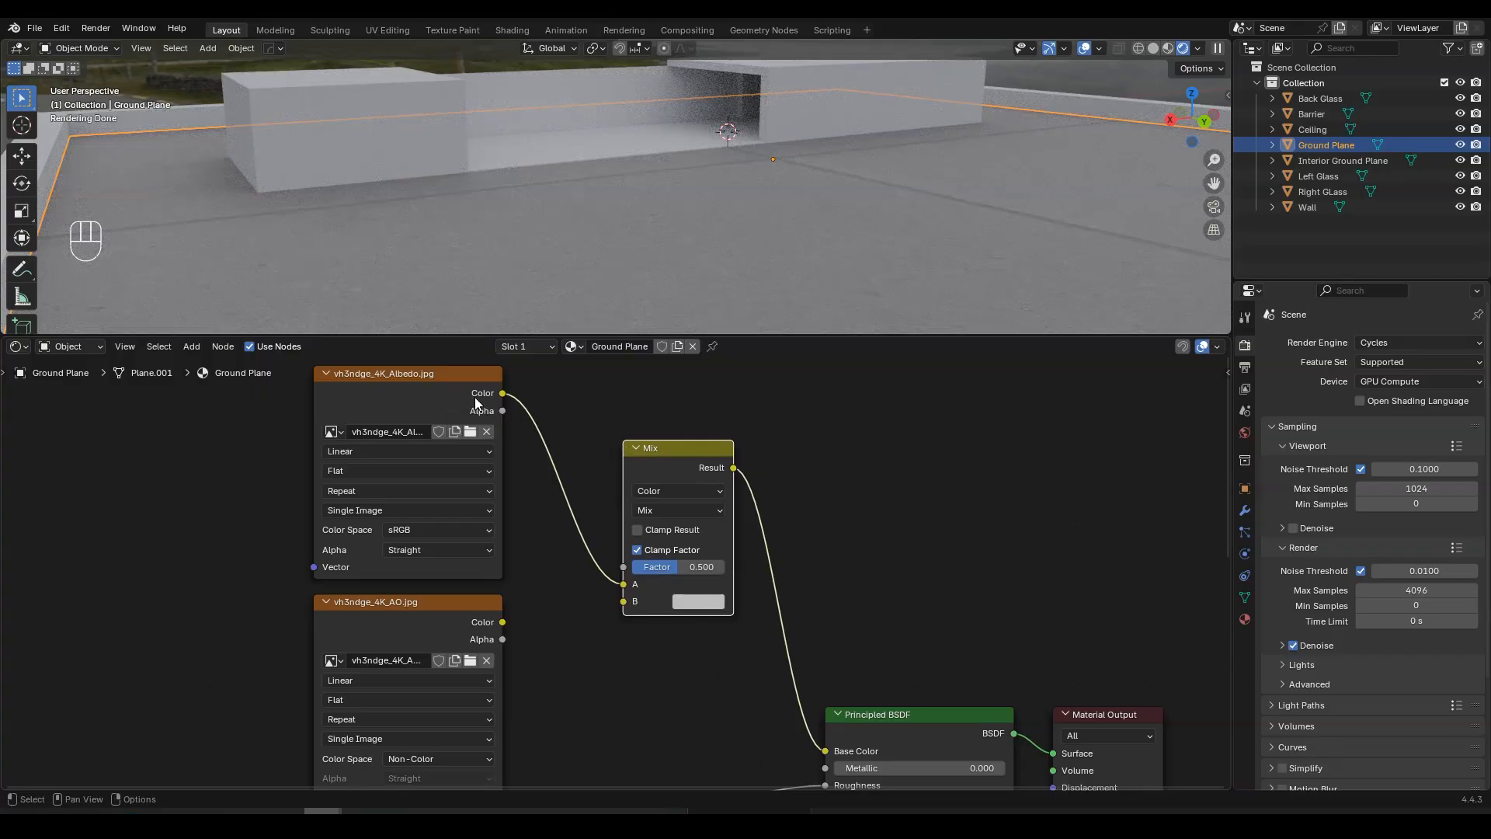
- Connect the AO texture's Color to the Mix node's B input and set it to Multiply with a factor of 1.000
middle_drag(403, 615, 402, 573)
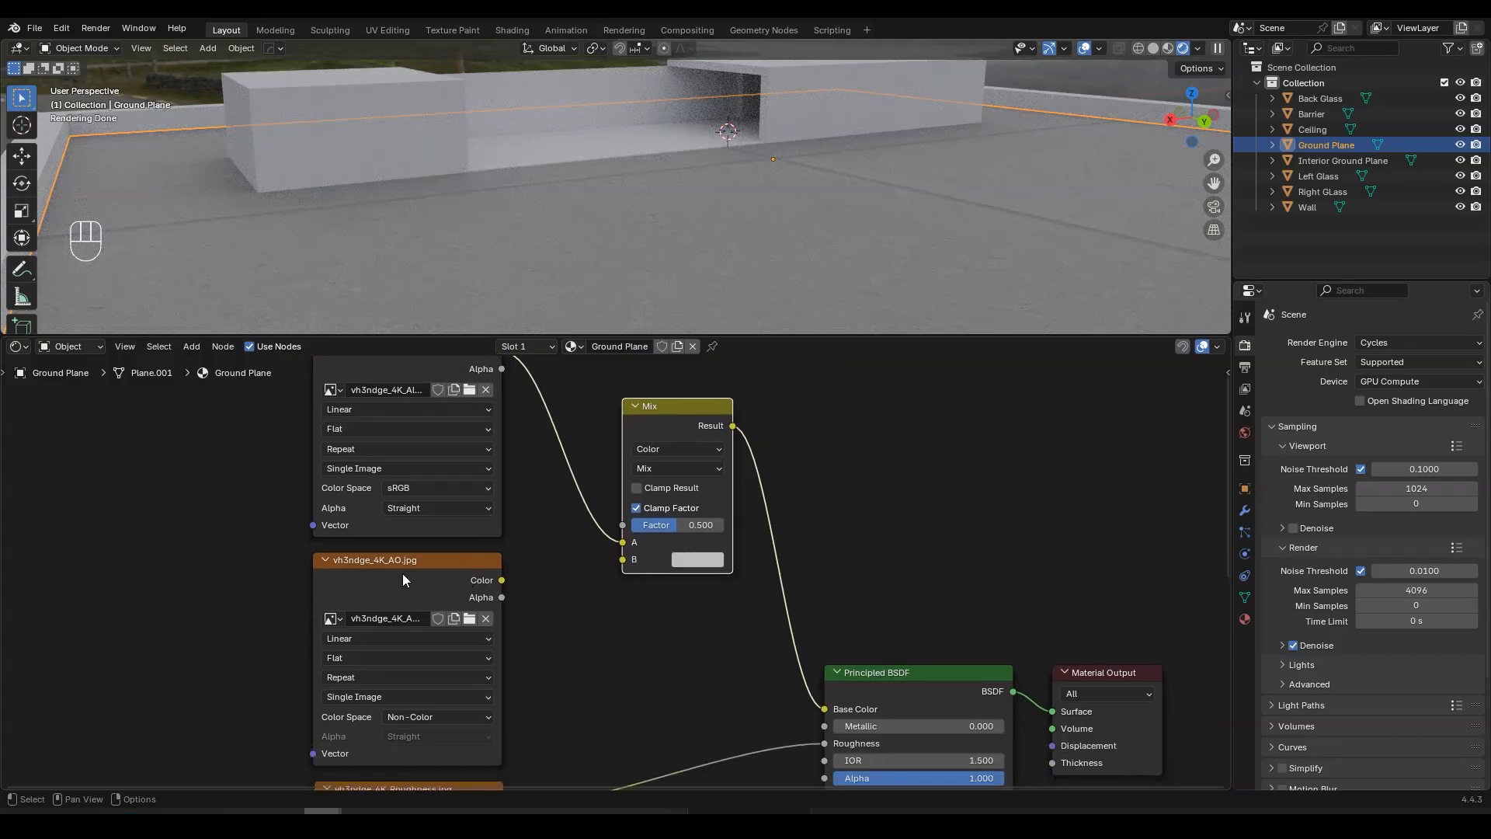
drag(502, 581, 622, 560)
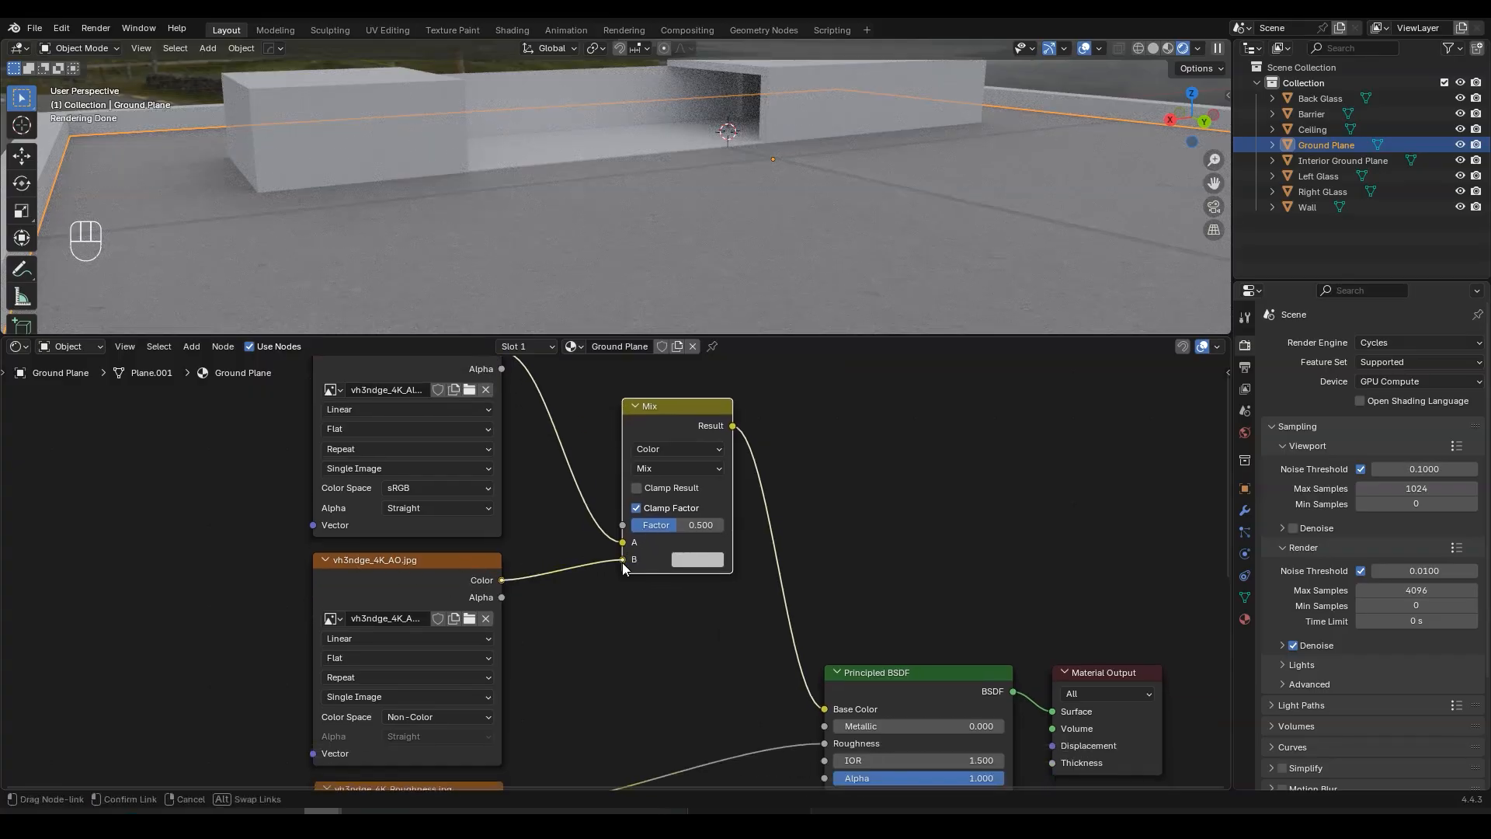
scroll(640, 497, up, 2)
click(646, 497)
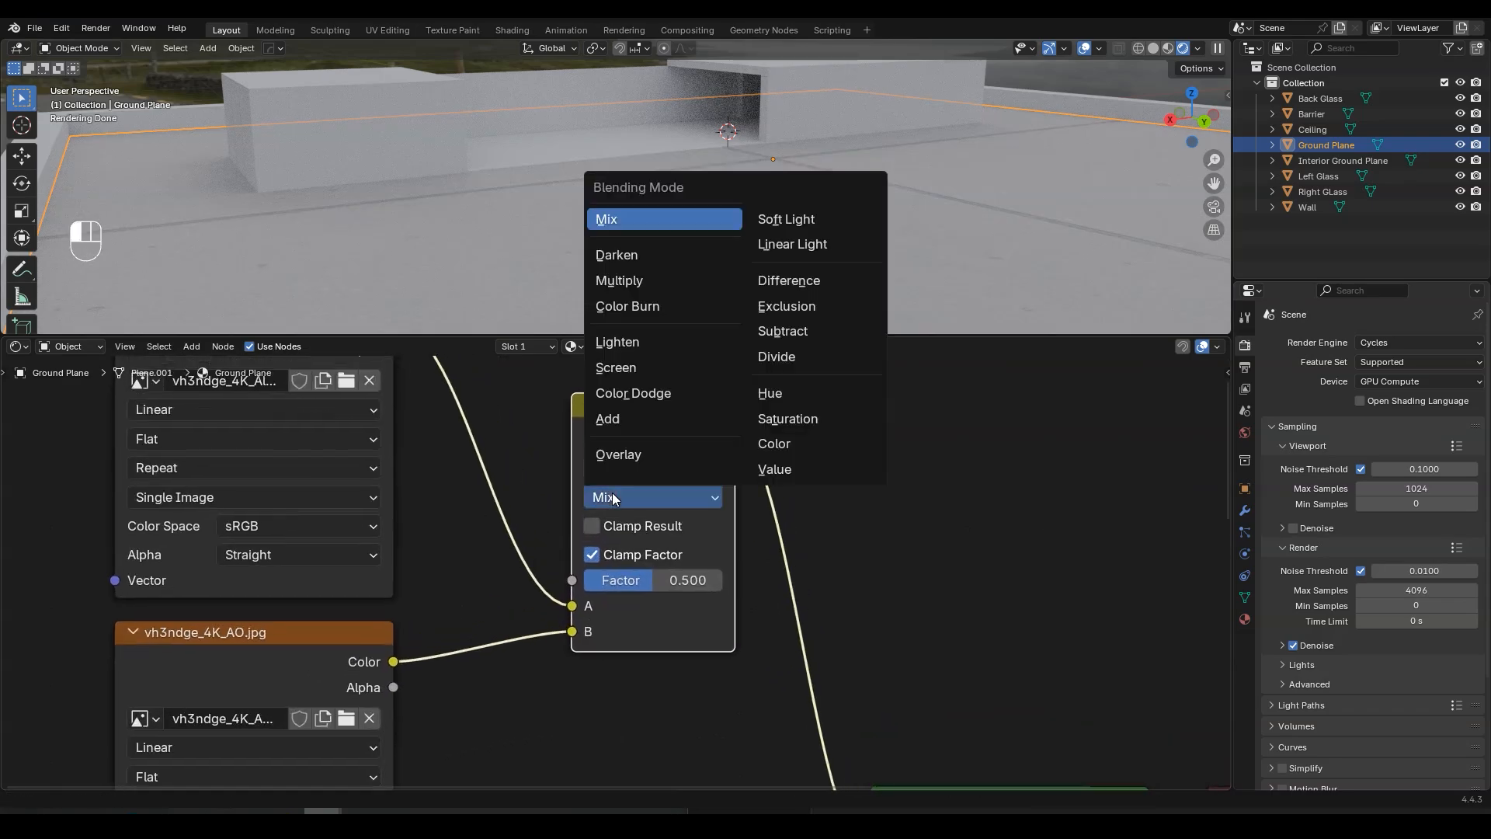
click(631, 280)
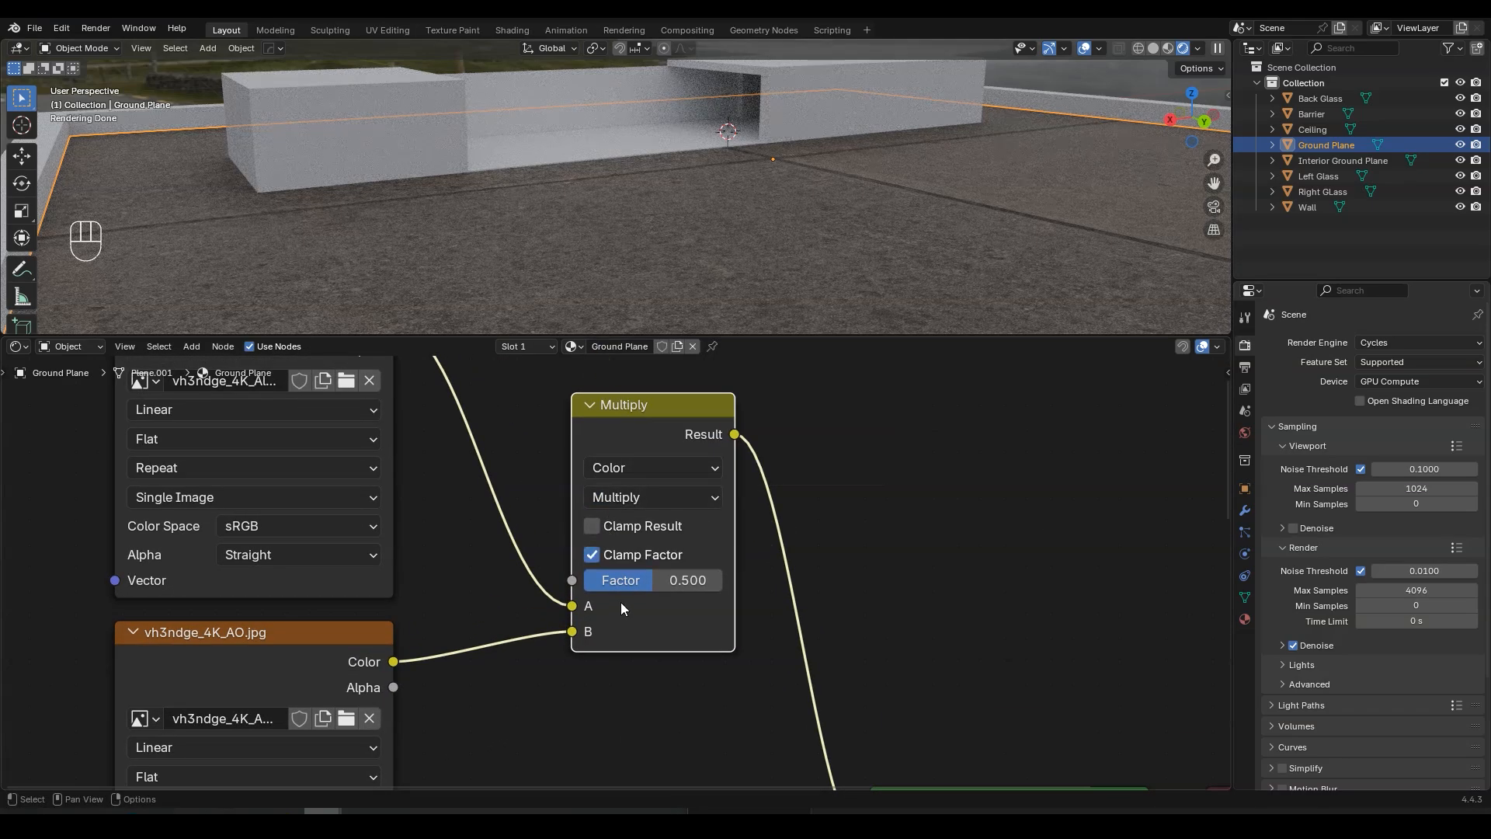
drag(612, 584, 722, 580)
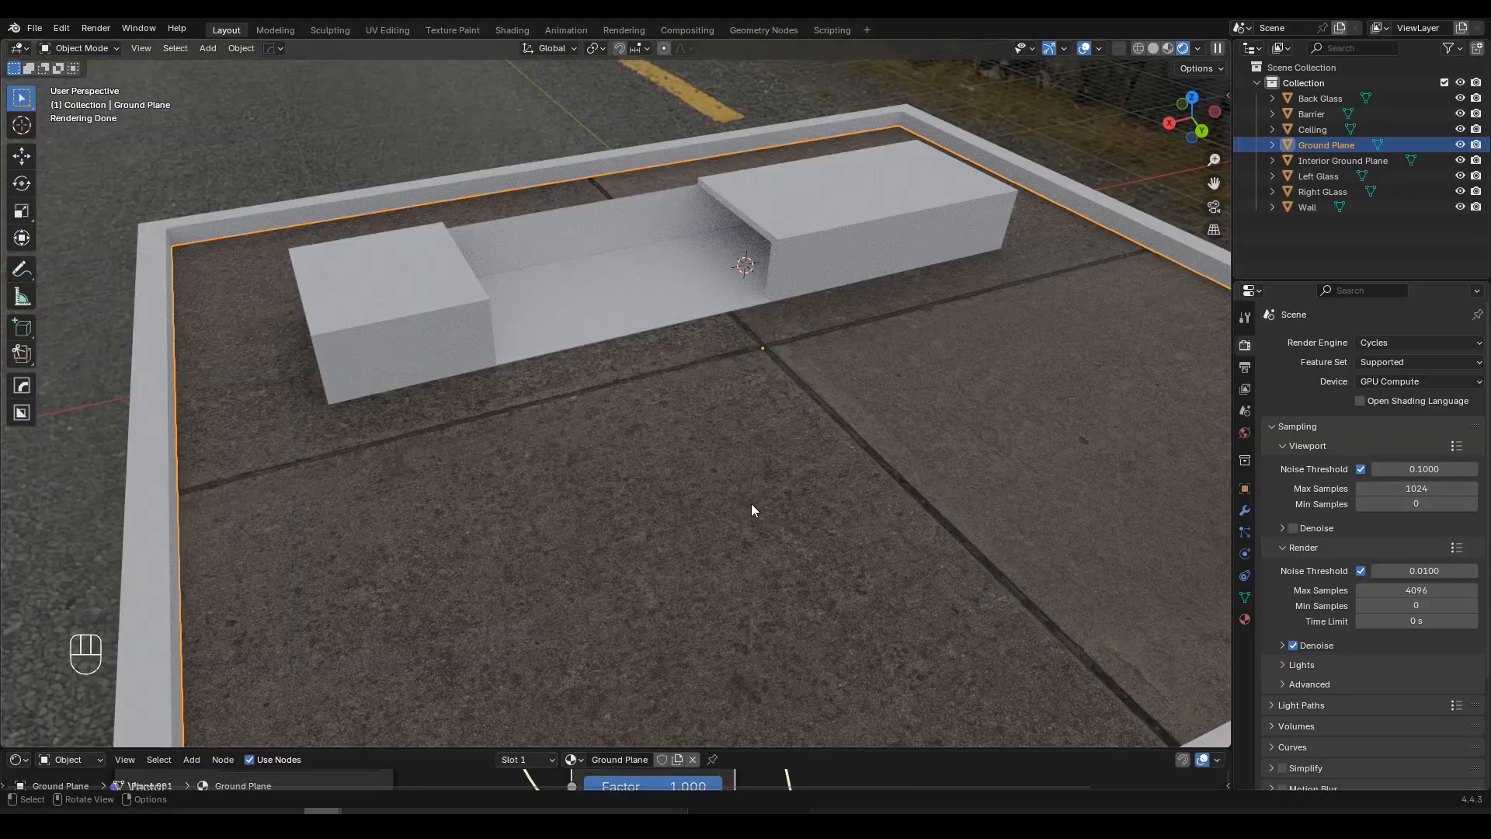
- Enlarge the shader editor and add linked Texture Coordinate and Mapping nodes to the Albedo texture
shift+middle_drag(832, 556, 798, 484)
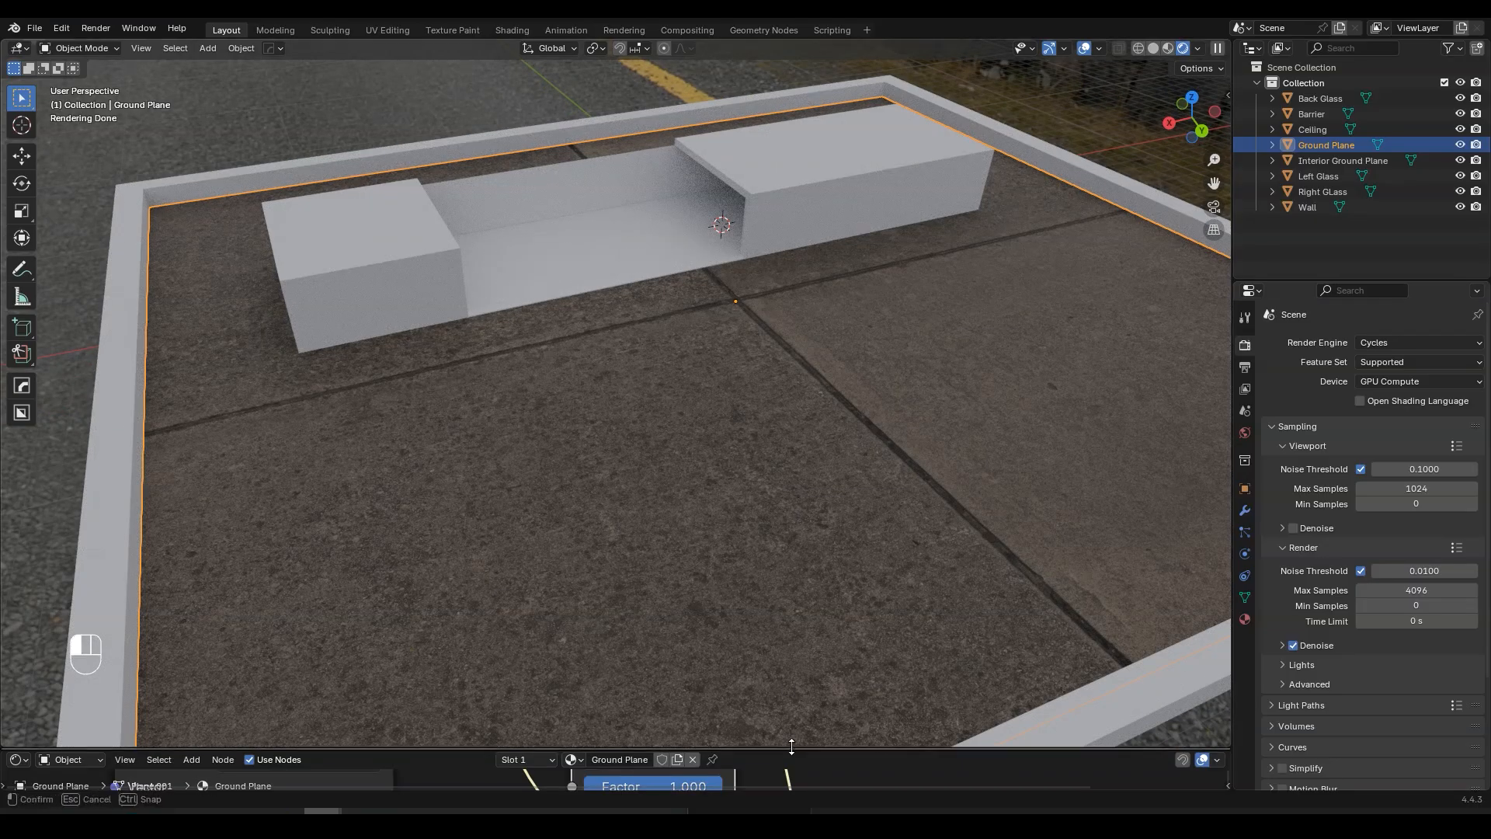
drag(791, 747, 810, 381)
scroll(272, 636, down, 8)
middle_drag(285, 642, 542, 645)
scroll(456, 513, up, 4)
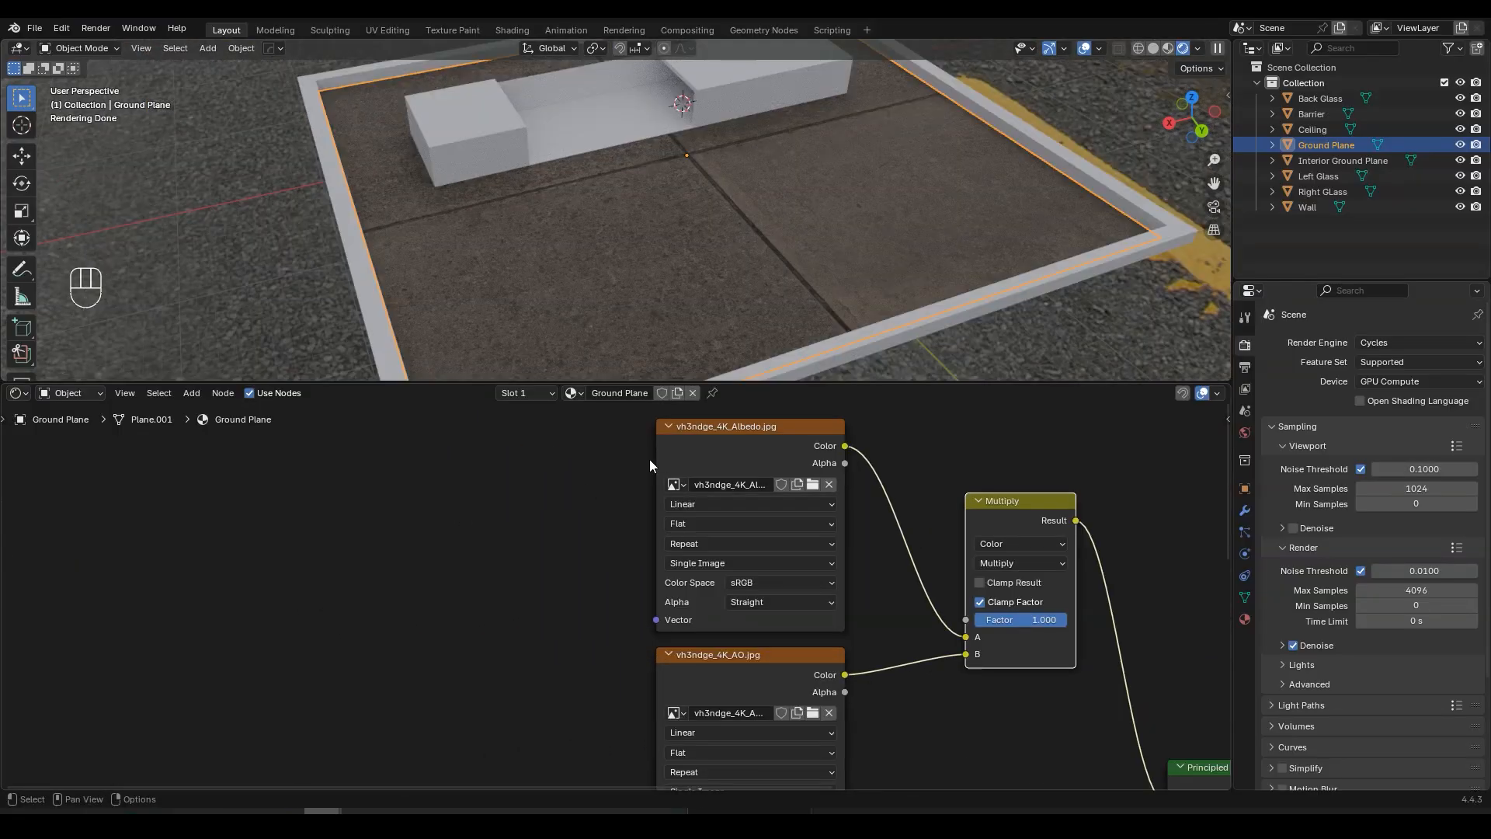
click(683, 451)
key(ctrl+t)
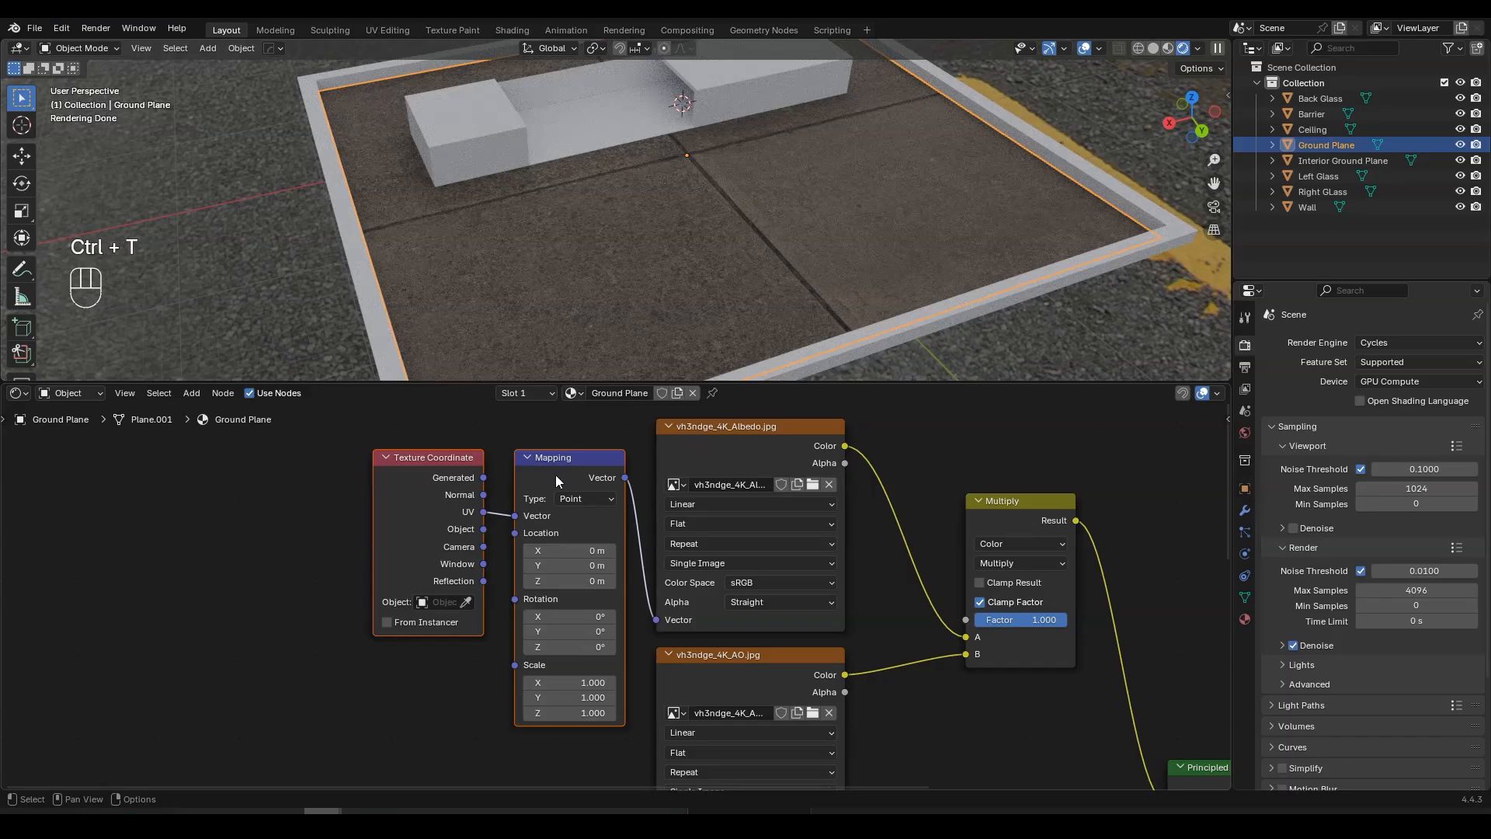
- Move the Texture Coordinate and Mapping nodes farther away from the image texture nodes to free space between them
scroll(537, 635, down, 3)
shift+middle_drag(648, 632, 715, 586)
key(g)
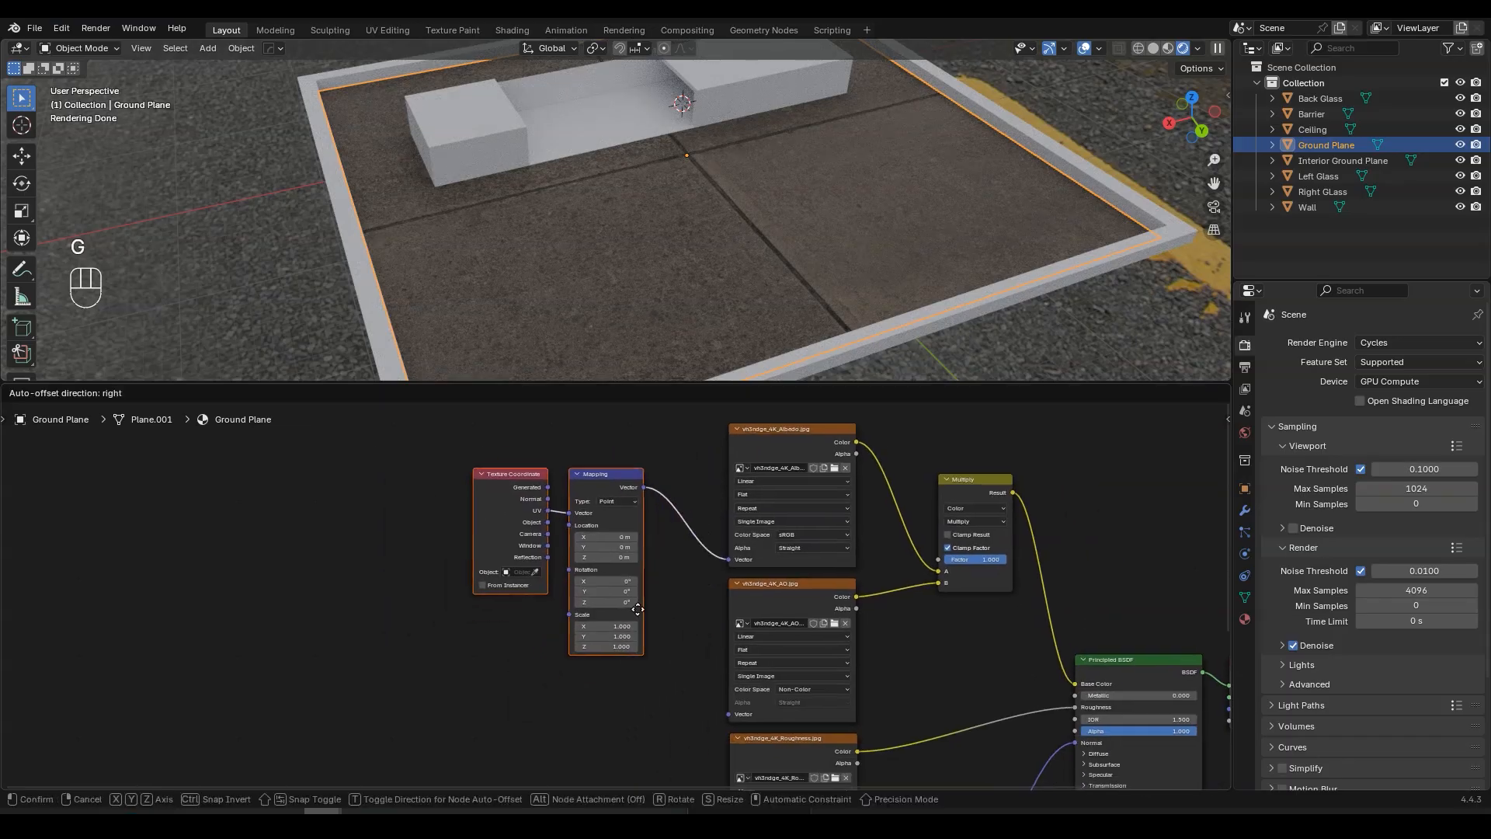
middle_drag(596, 627, 618, 536)
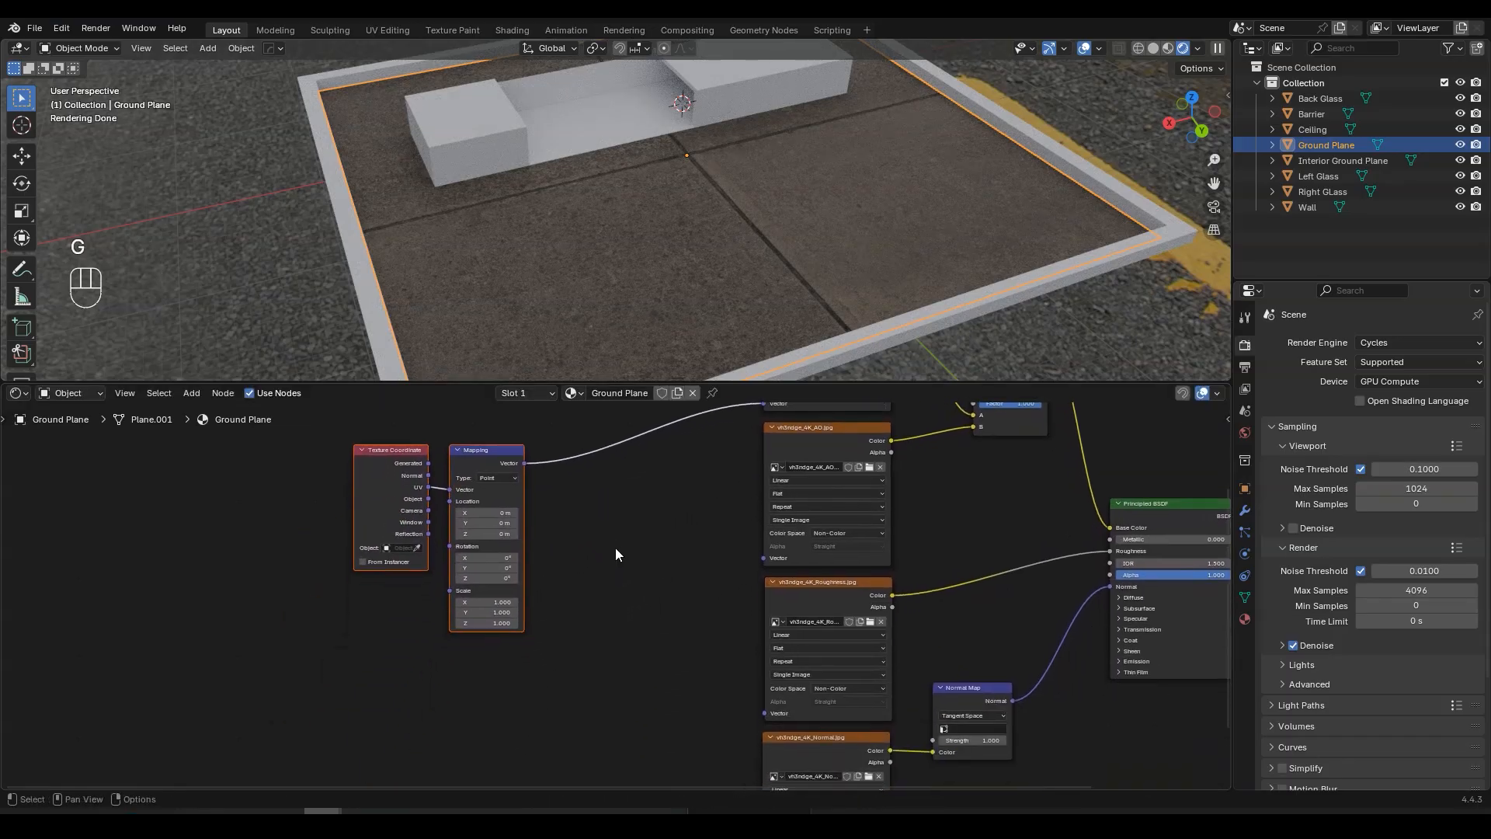
- Connect the Mapping node's Vector output to the AO, Roughness and Normal textures' Vector inputs, and reposition both coordinate nodes beside them
scroll(615, 550, up, 2)
drag(509, 441, 789, 550)
drag(509, 441, 789, 732)
key(Home)
drag(508, 440, 704, 767)
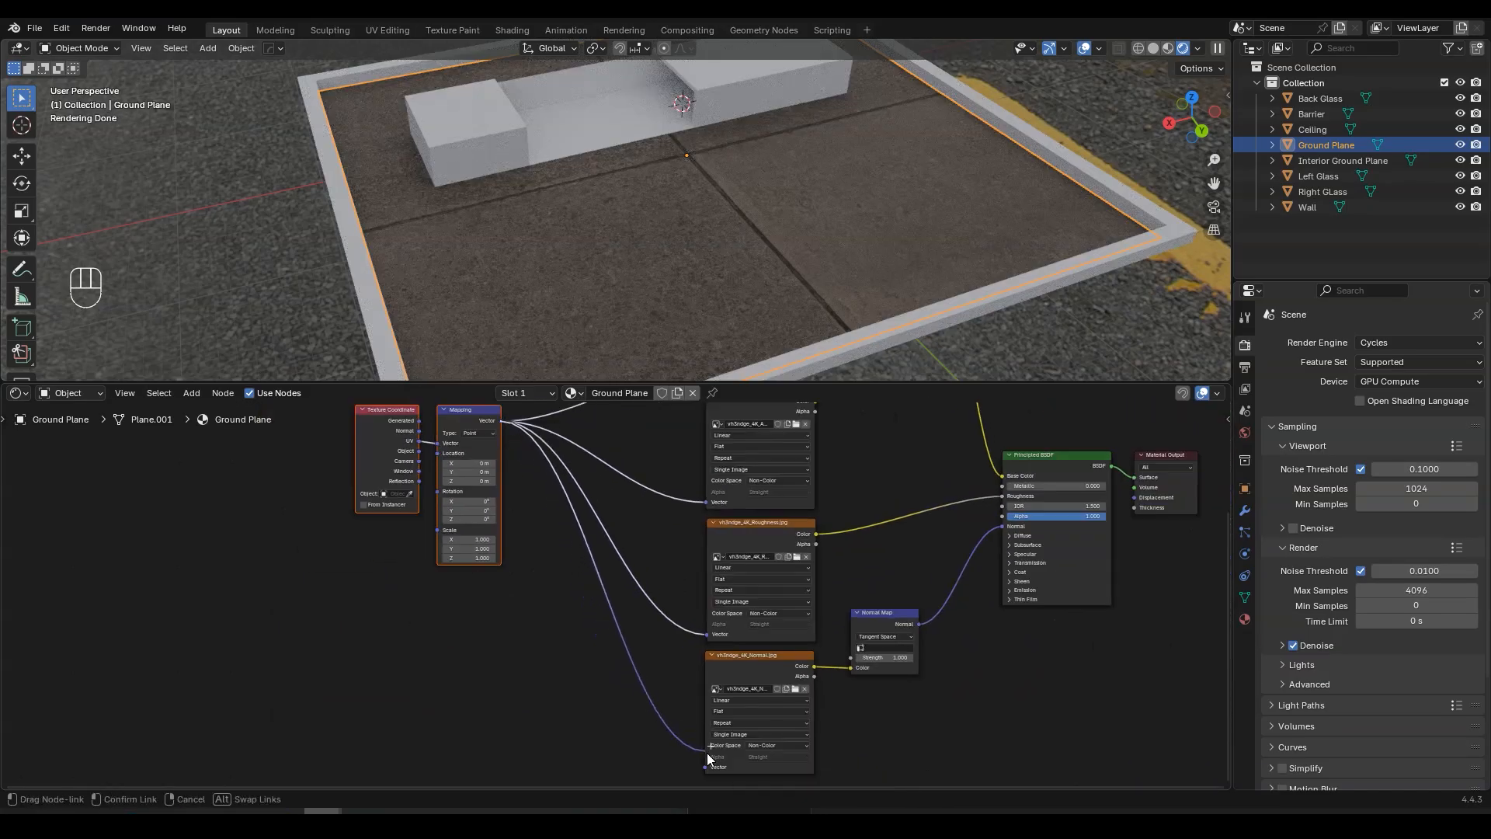
key(g)
click(497, 538)
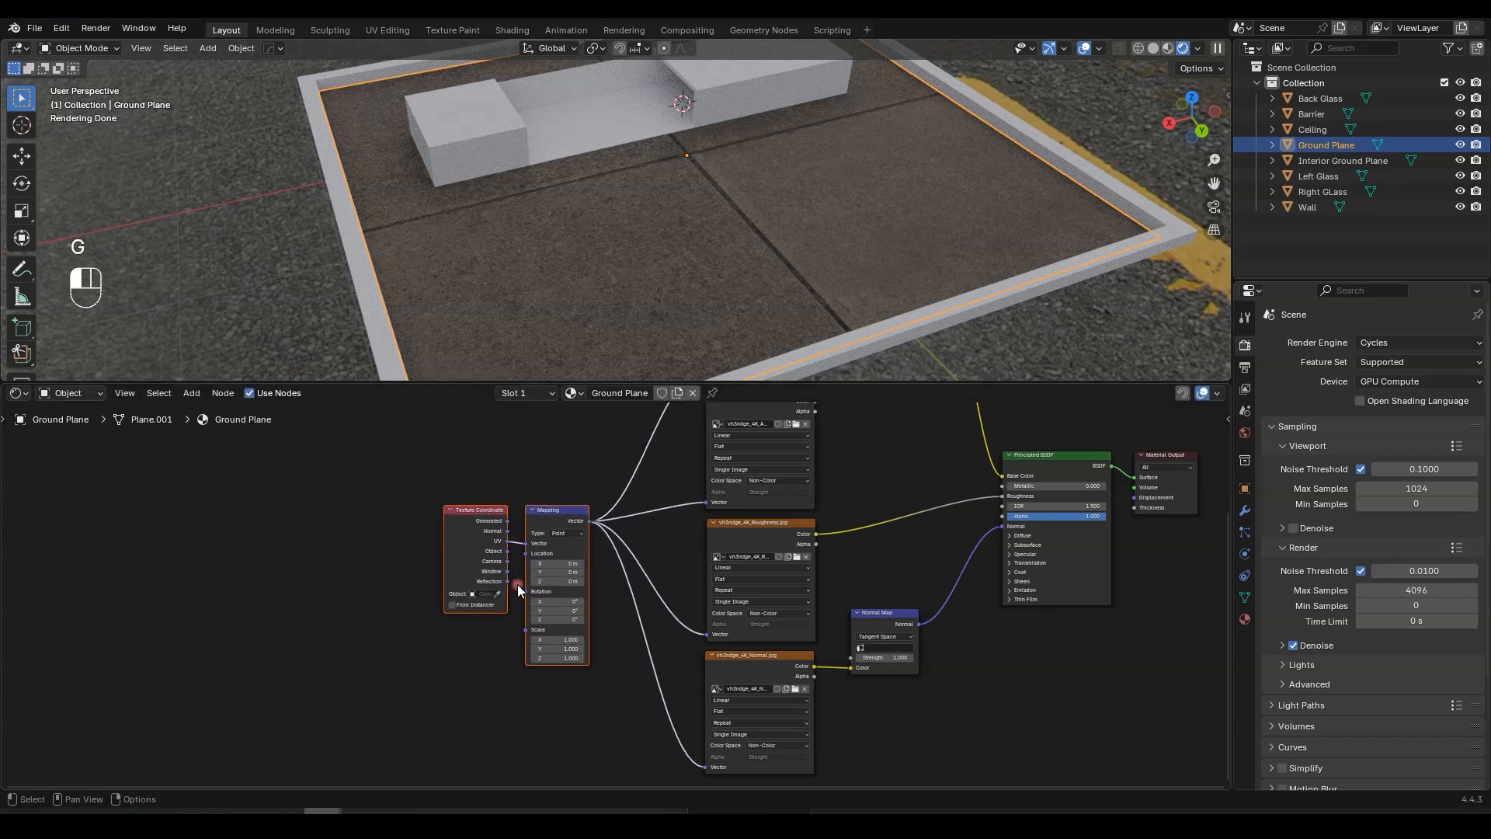
- Set the Mapping node's X, Y and Z scale to 10 for the ground plane texture
scroll(538, 467, up, 2)
scroll(538, 481, up, 2)
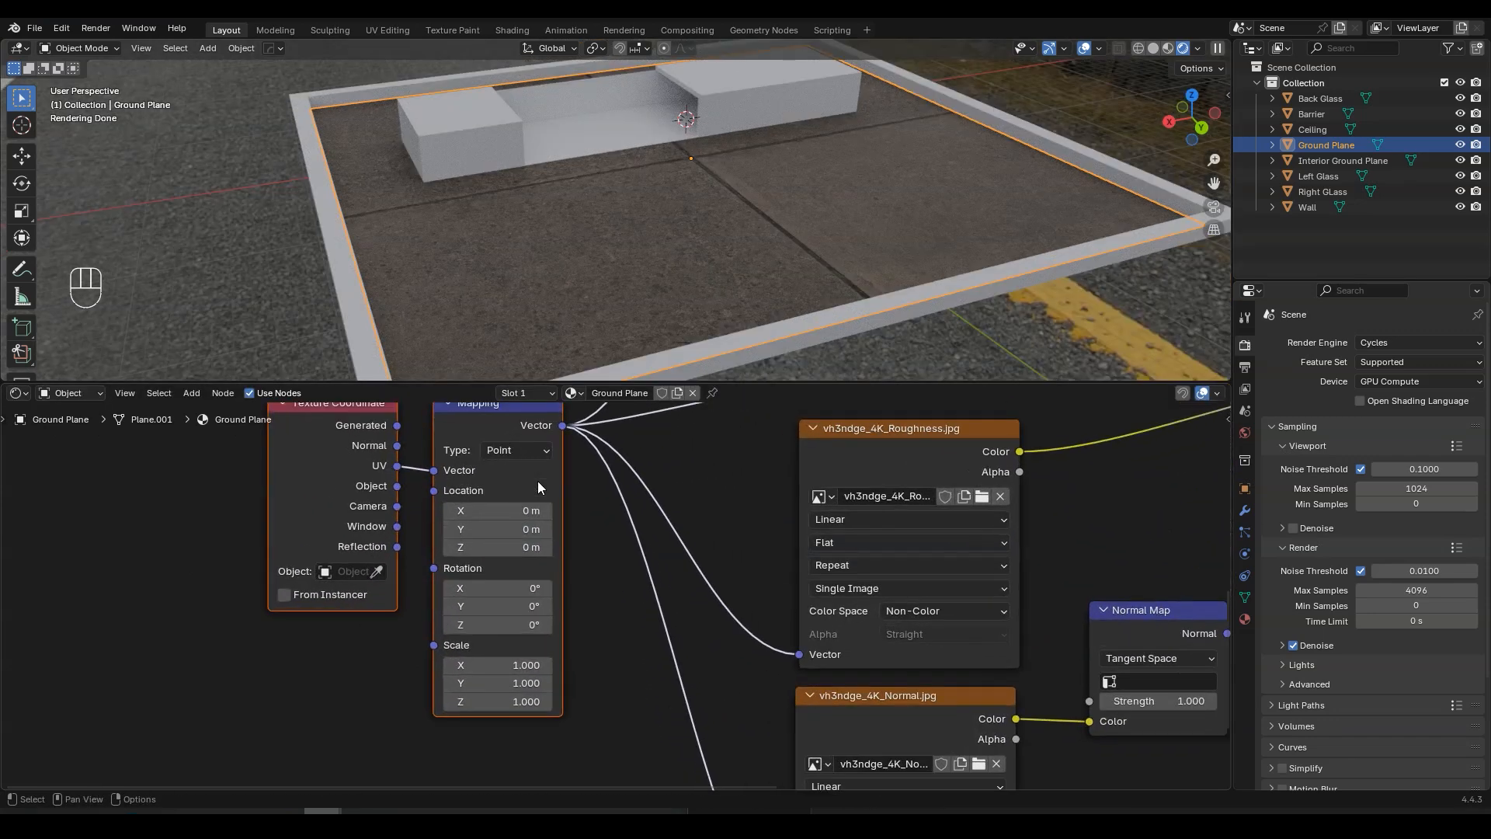
scroll(561, 651, up, 1)
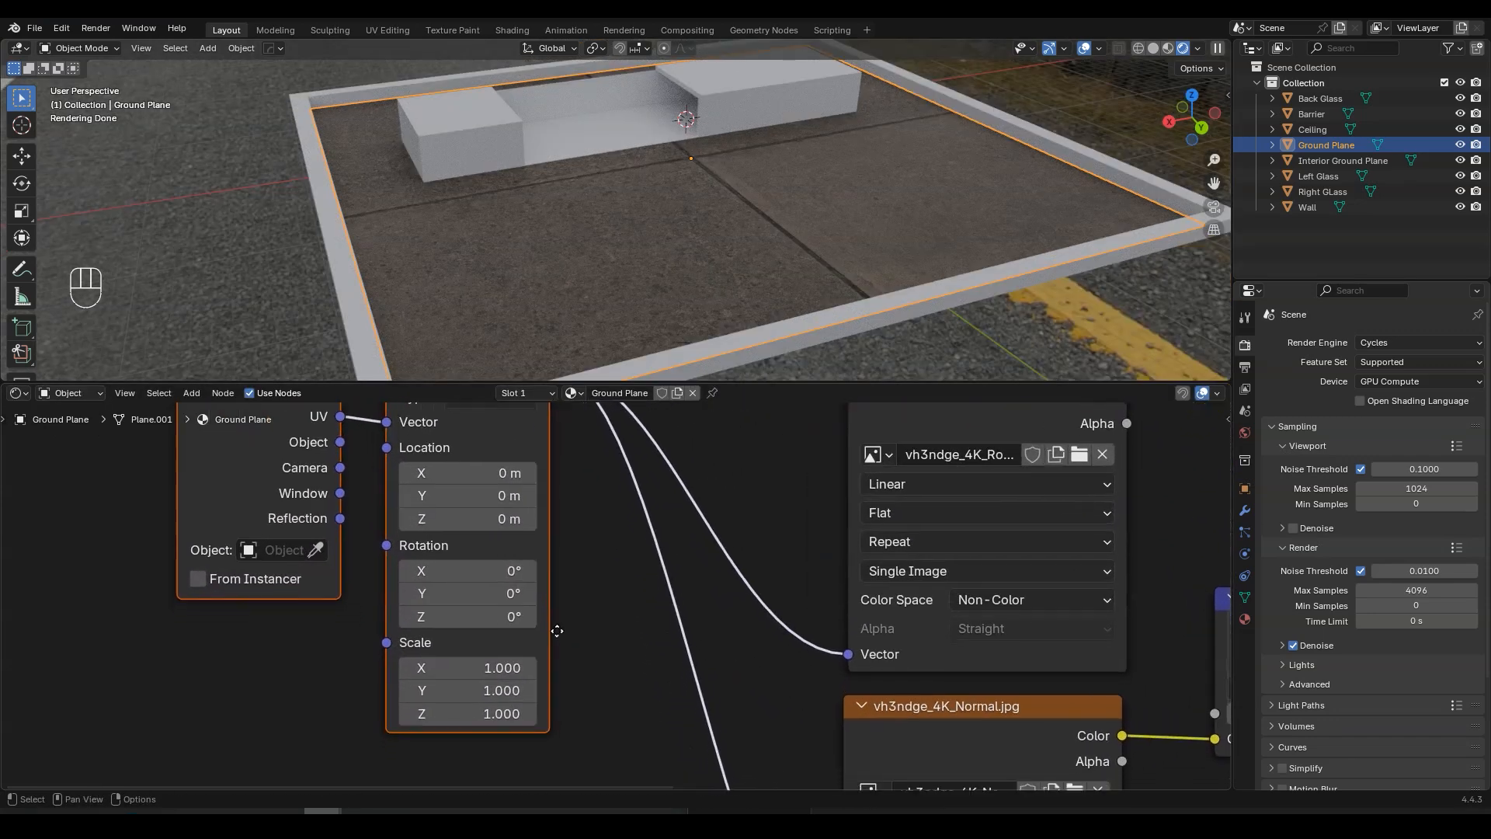
drag(498, 668, 777, 713)
right_click(483, 669)
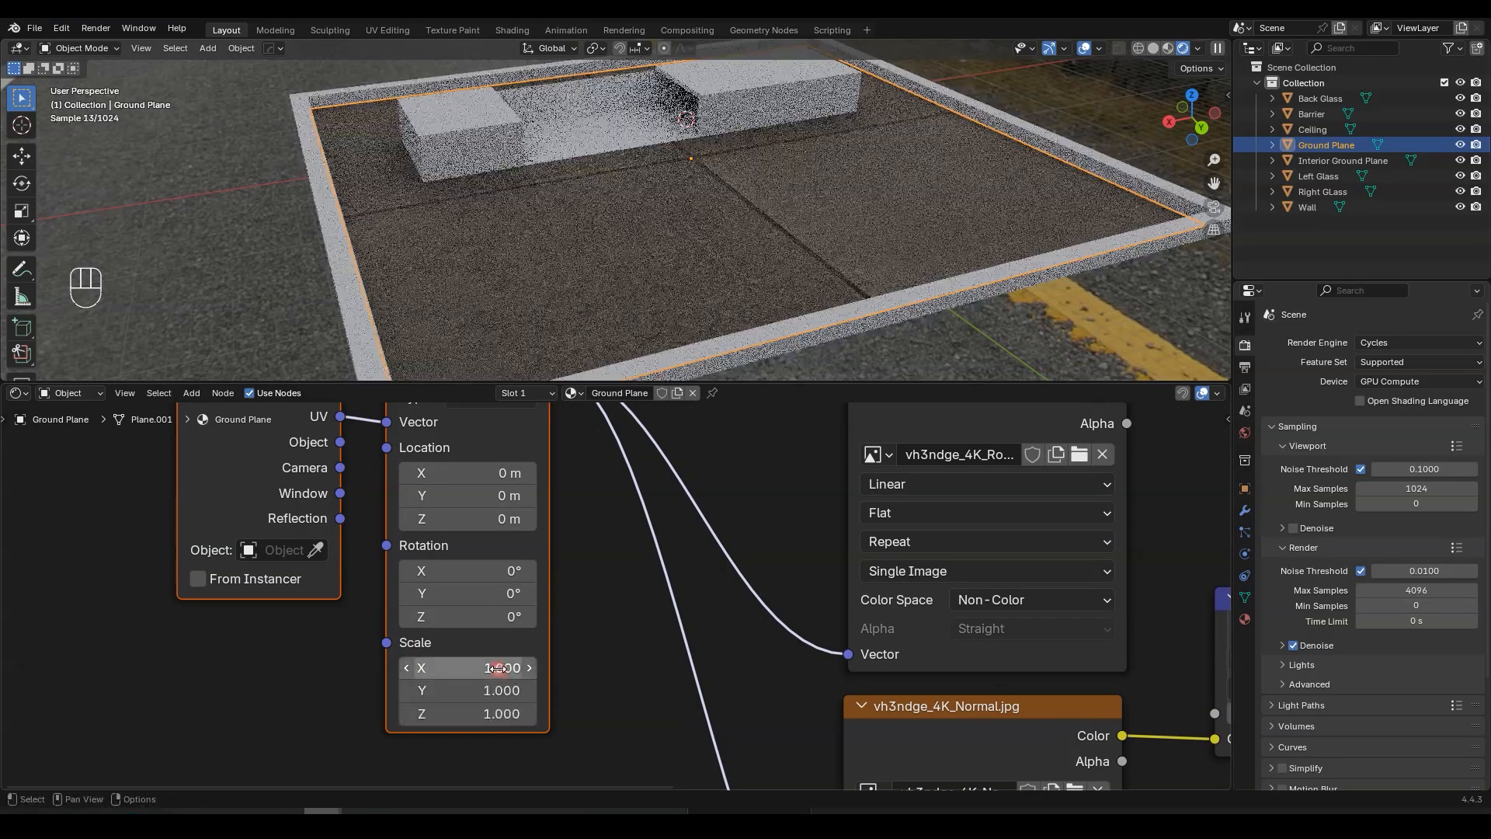
drag(483, 668, 483, 714)
text(10)
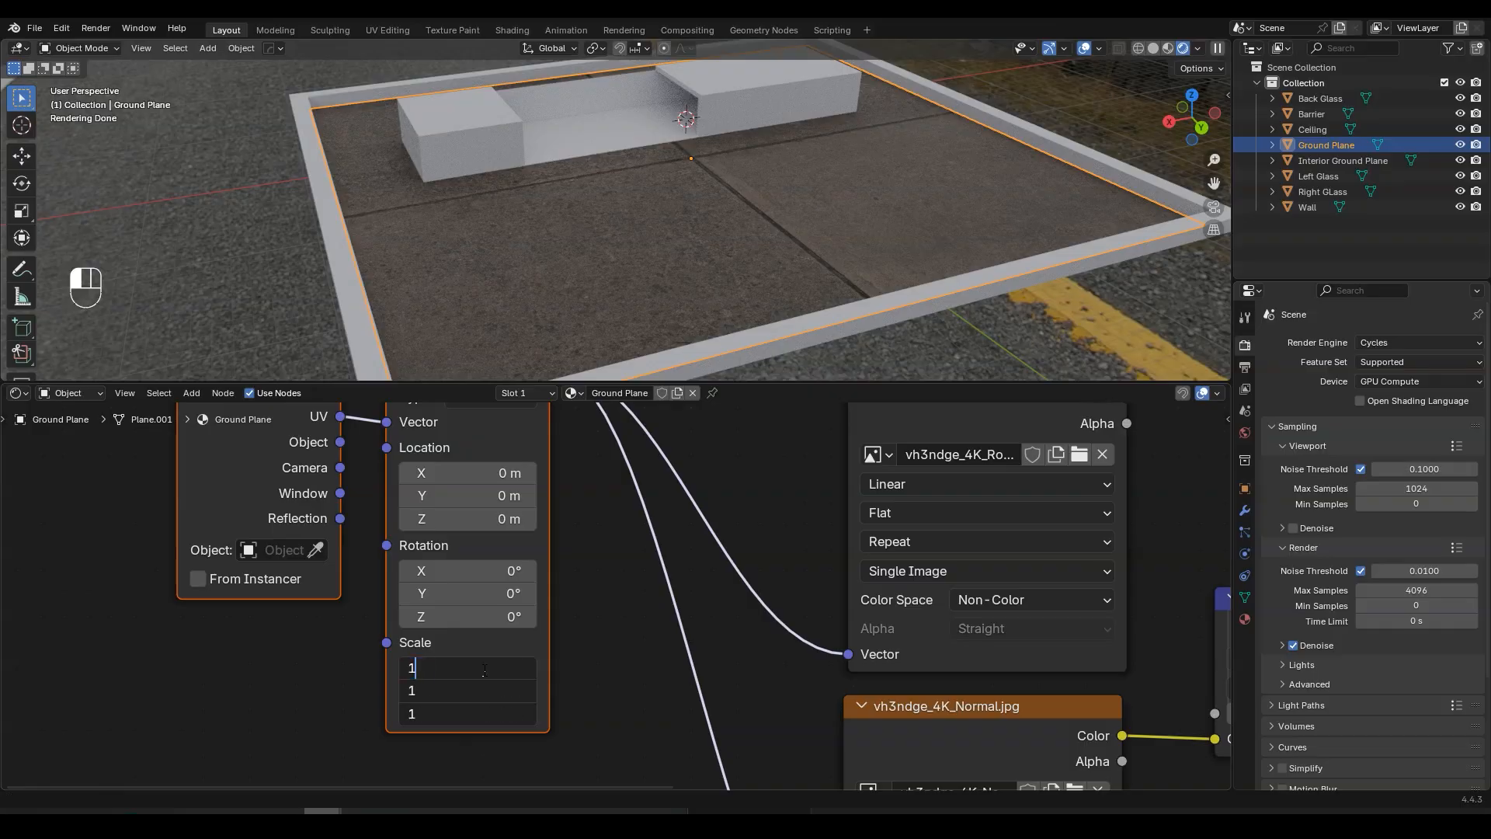
key(Return)
scroll(648, 273, up, 5)
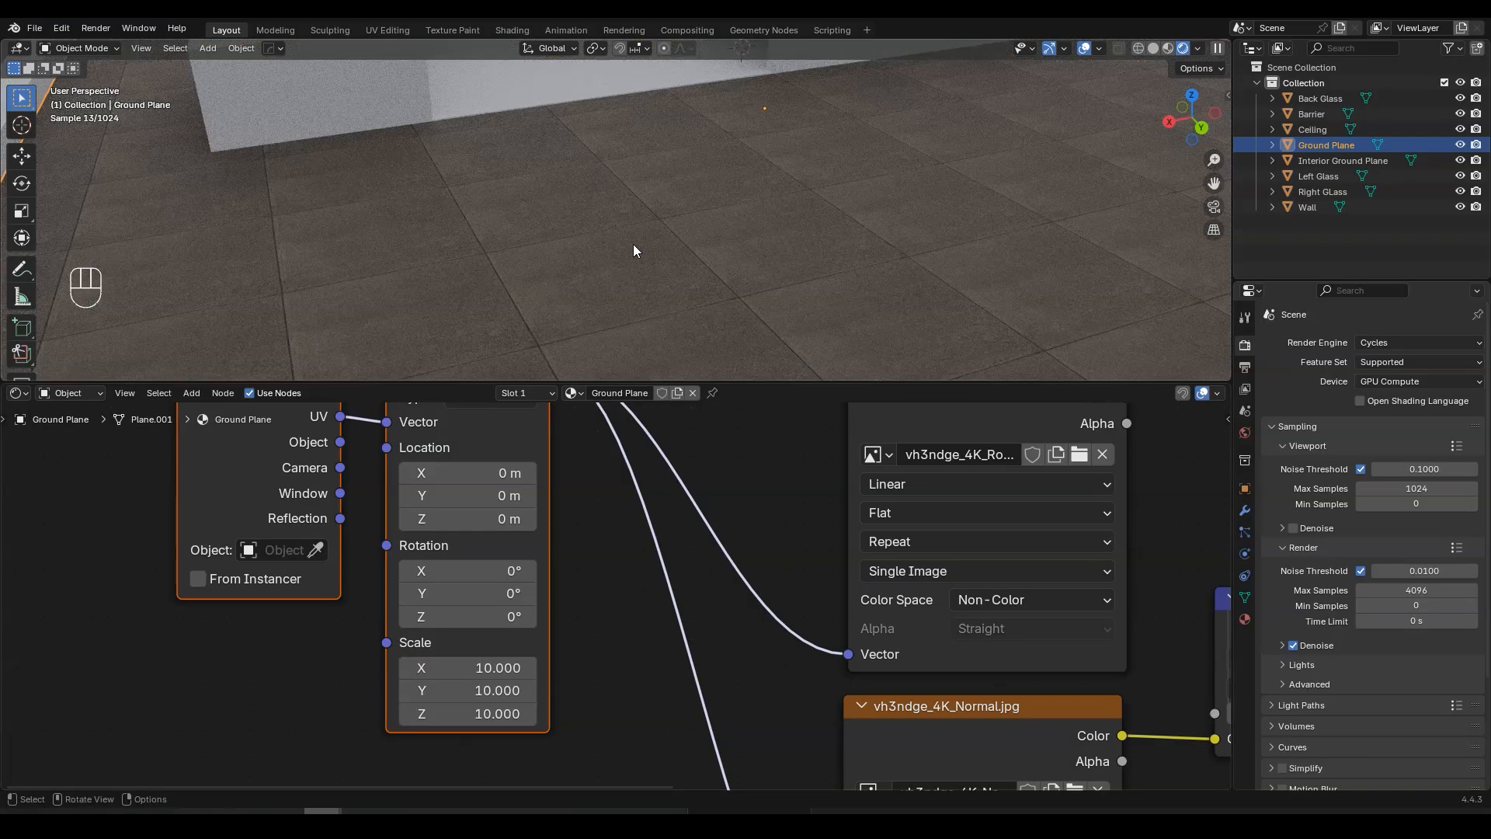
middle_drag(632, 244, 765, 257)
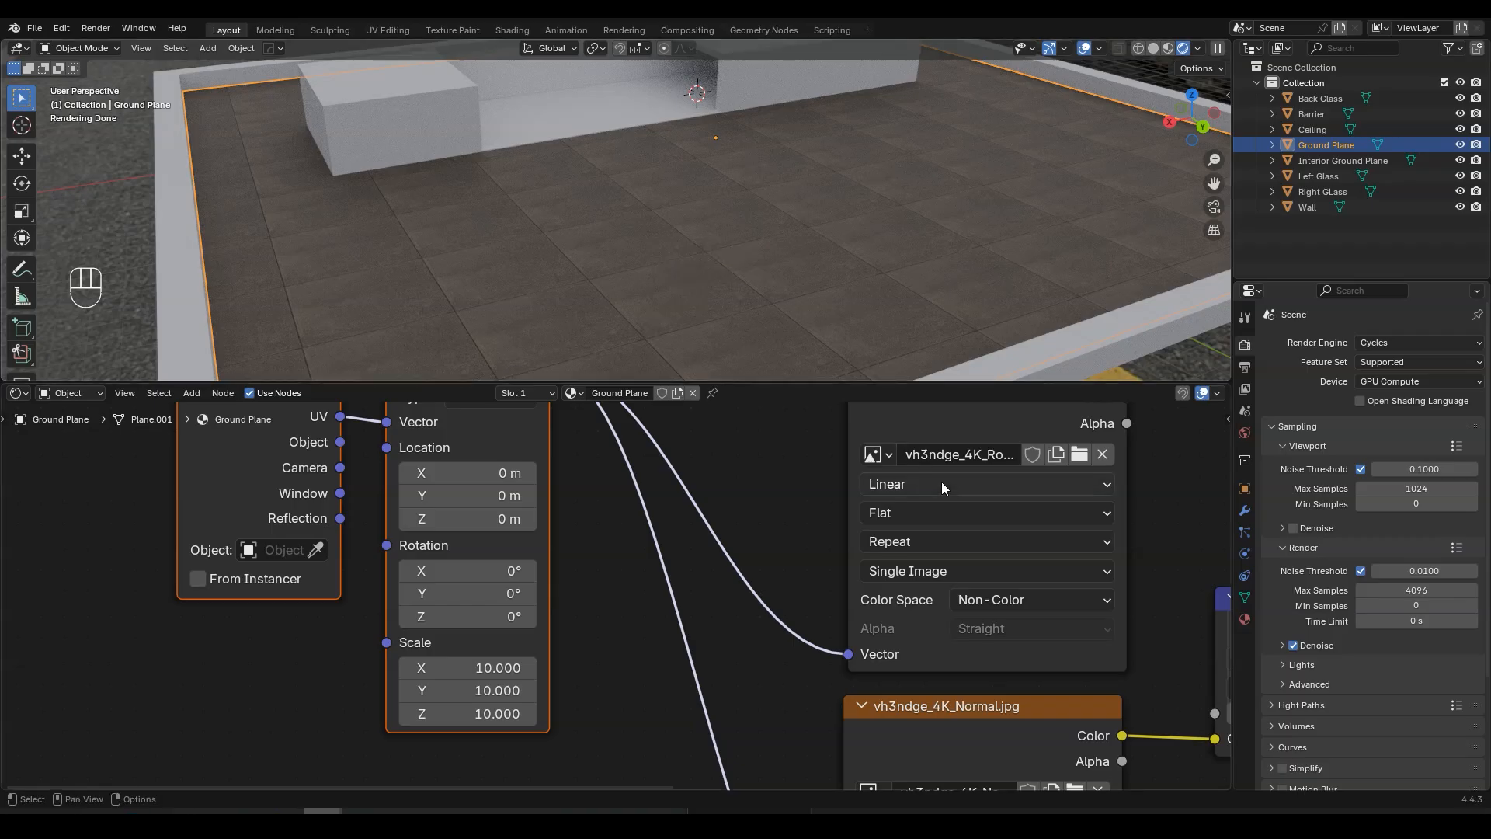
- Add a Hue/Saturation/Value node on the link between the Multiply node's Result and the Principled BSDF's Base Color
scroll(990, 491, down, 4)
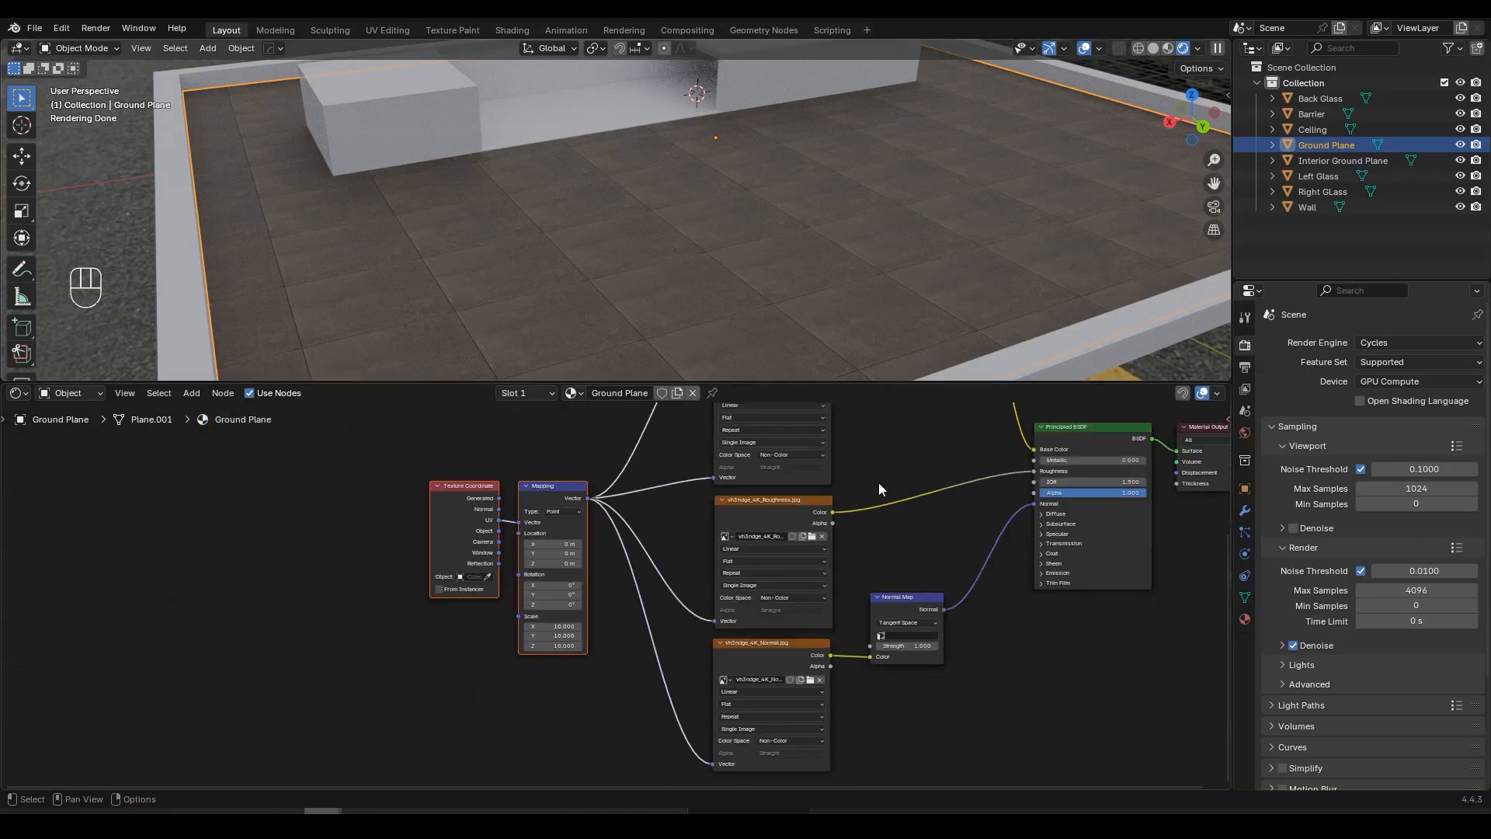
middle_drag(878, 482, 601, 665)
scroll(767, 551, up, 3)
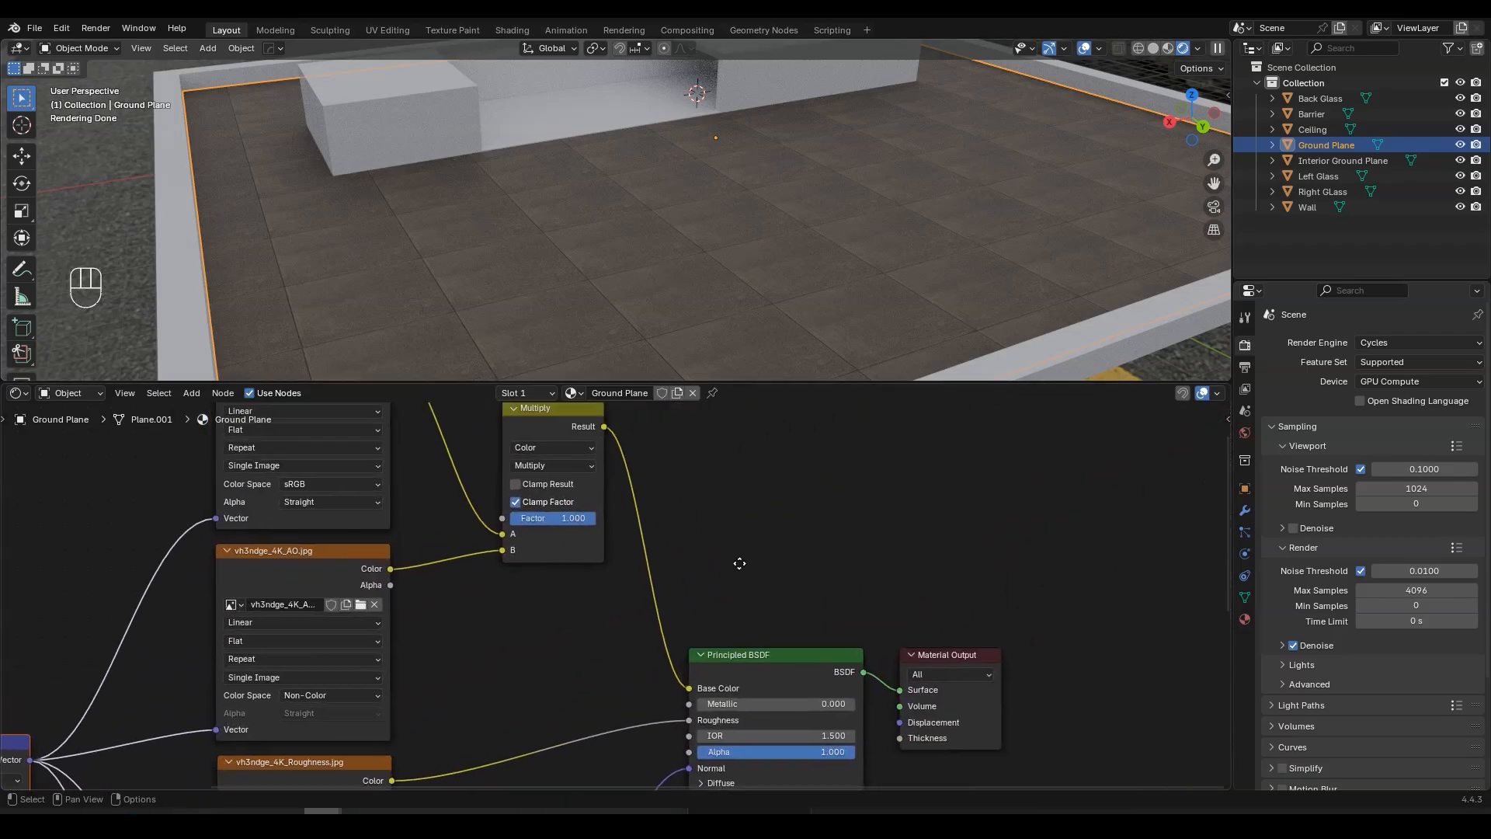
key(shift+a)
text(hu)
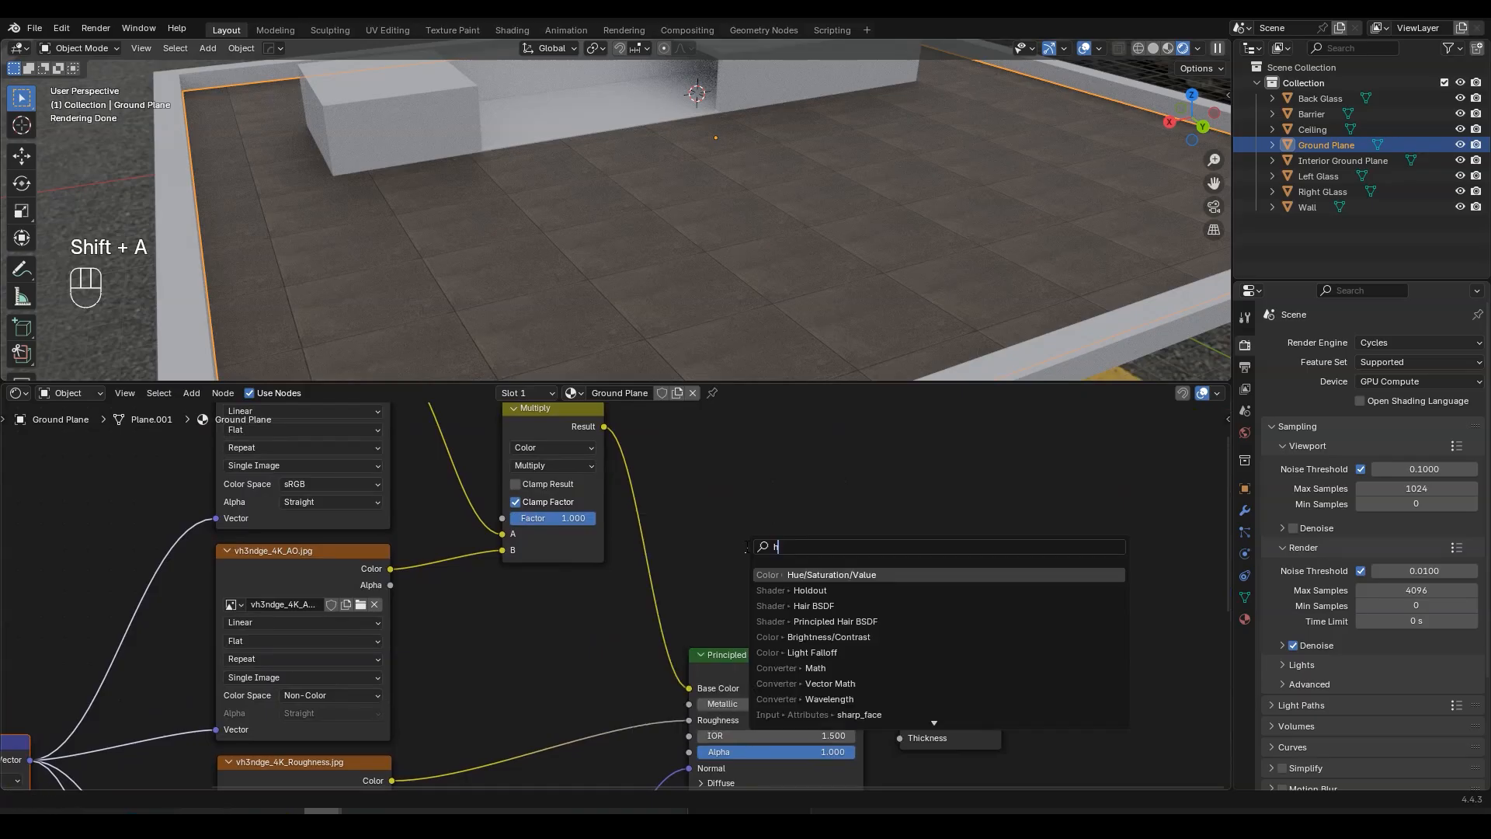
click(817, 574)
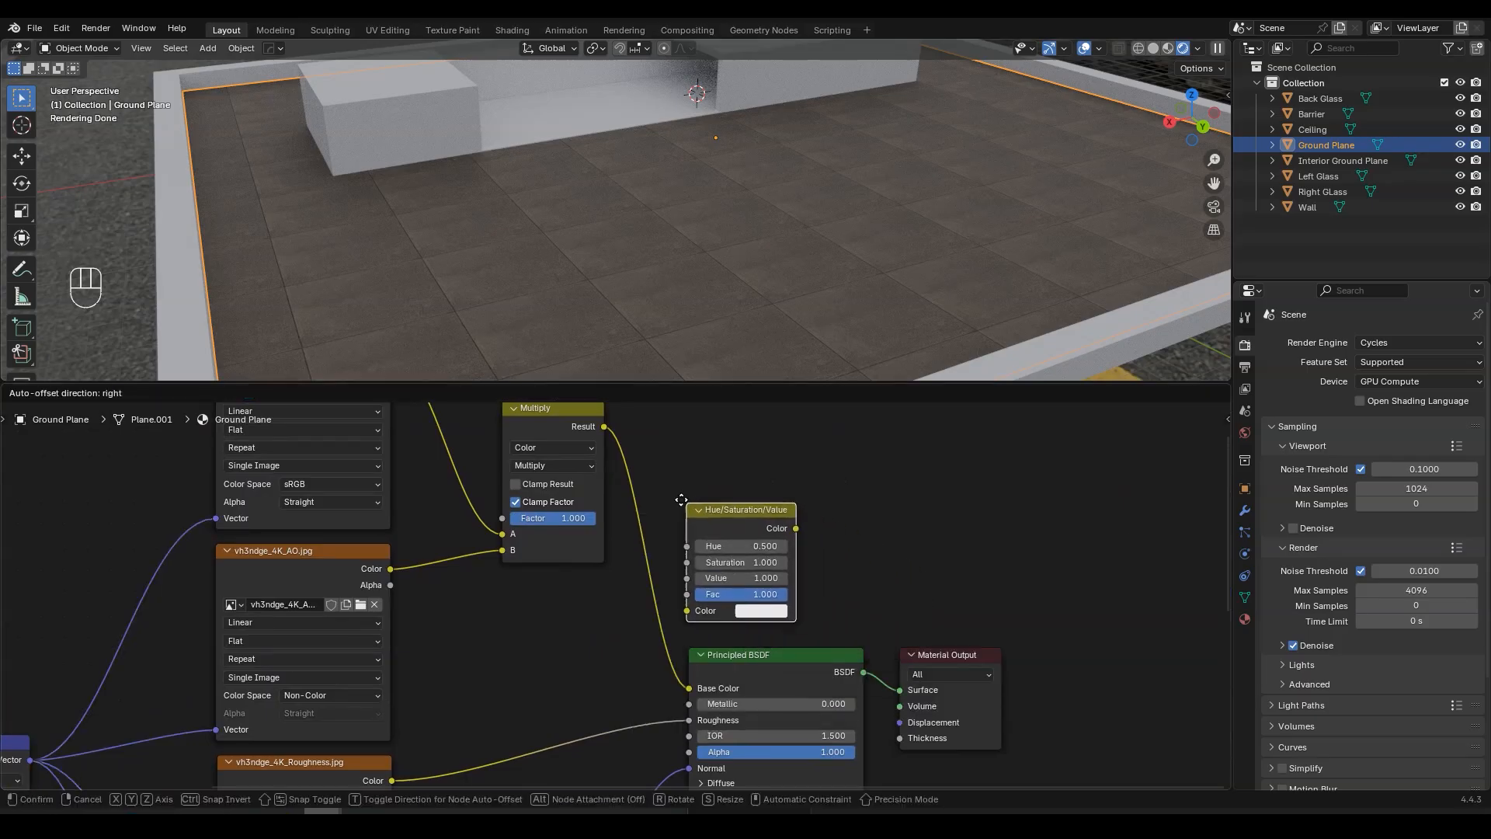
click(636, 448)
scroll(645, 466, up, 3)
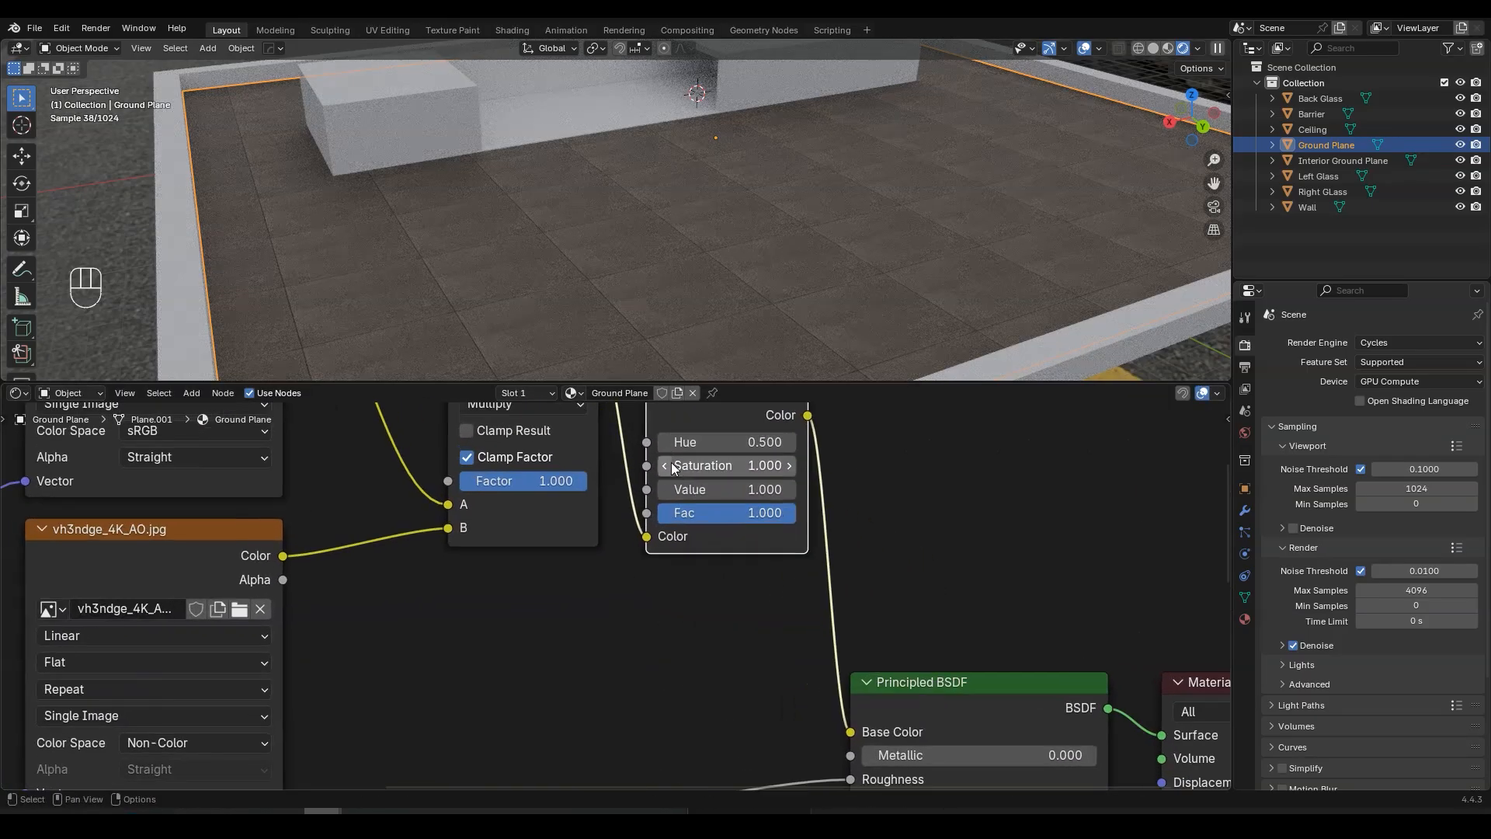
- Set the Hue/Saturation/Value node's Value to 0.6 to darken the ground plane, and save the file
shift+drag(752, 612, 699, 612)
right_click(752, 613)
click(752, 608)
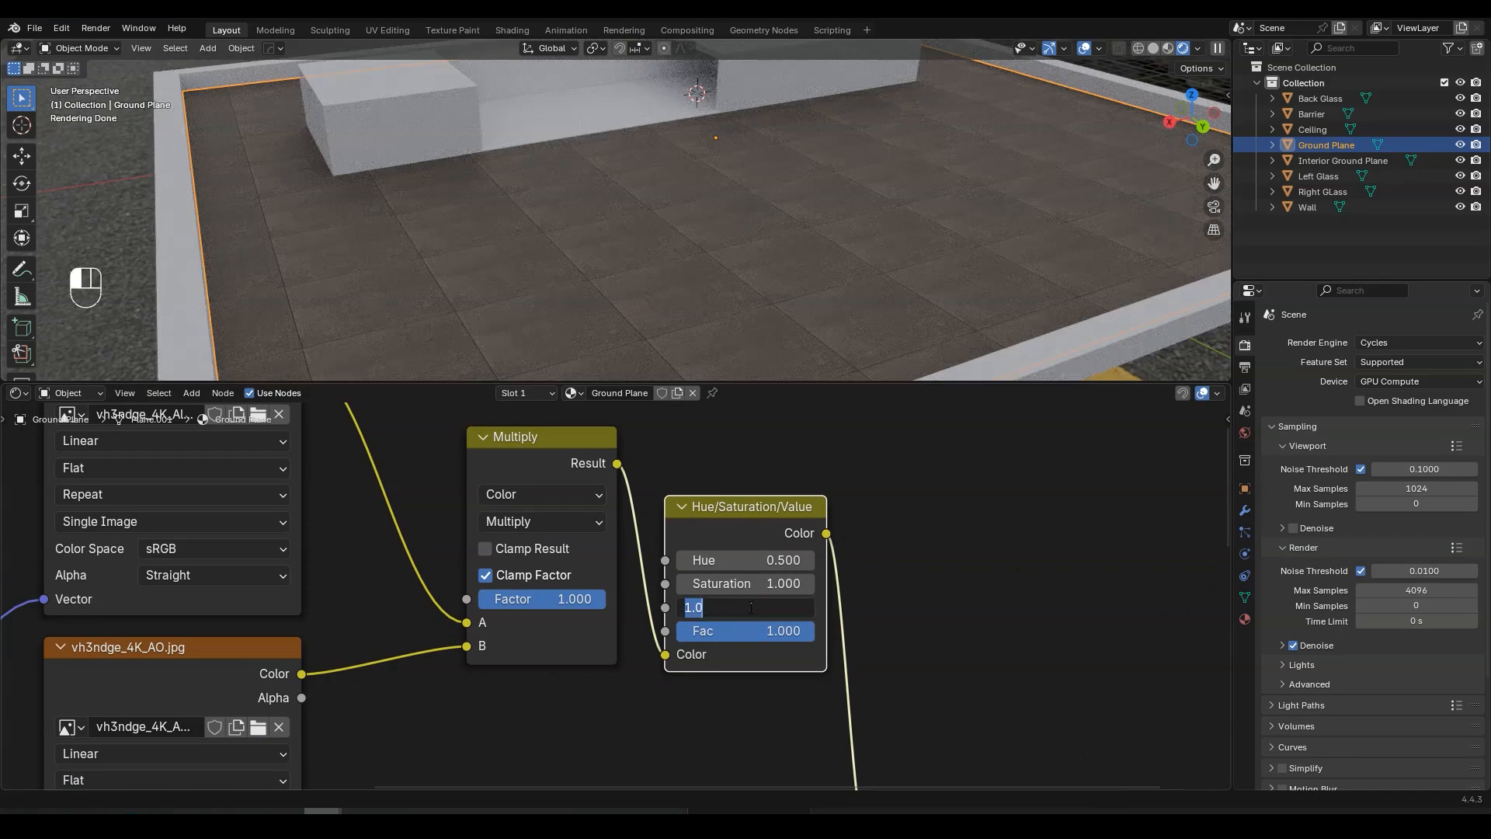
text(0.6)
key(Return)
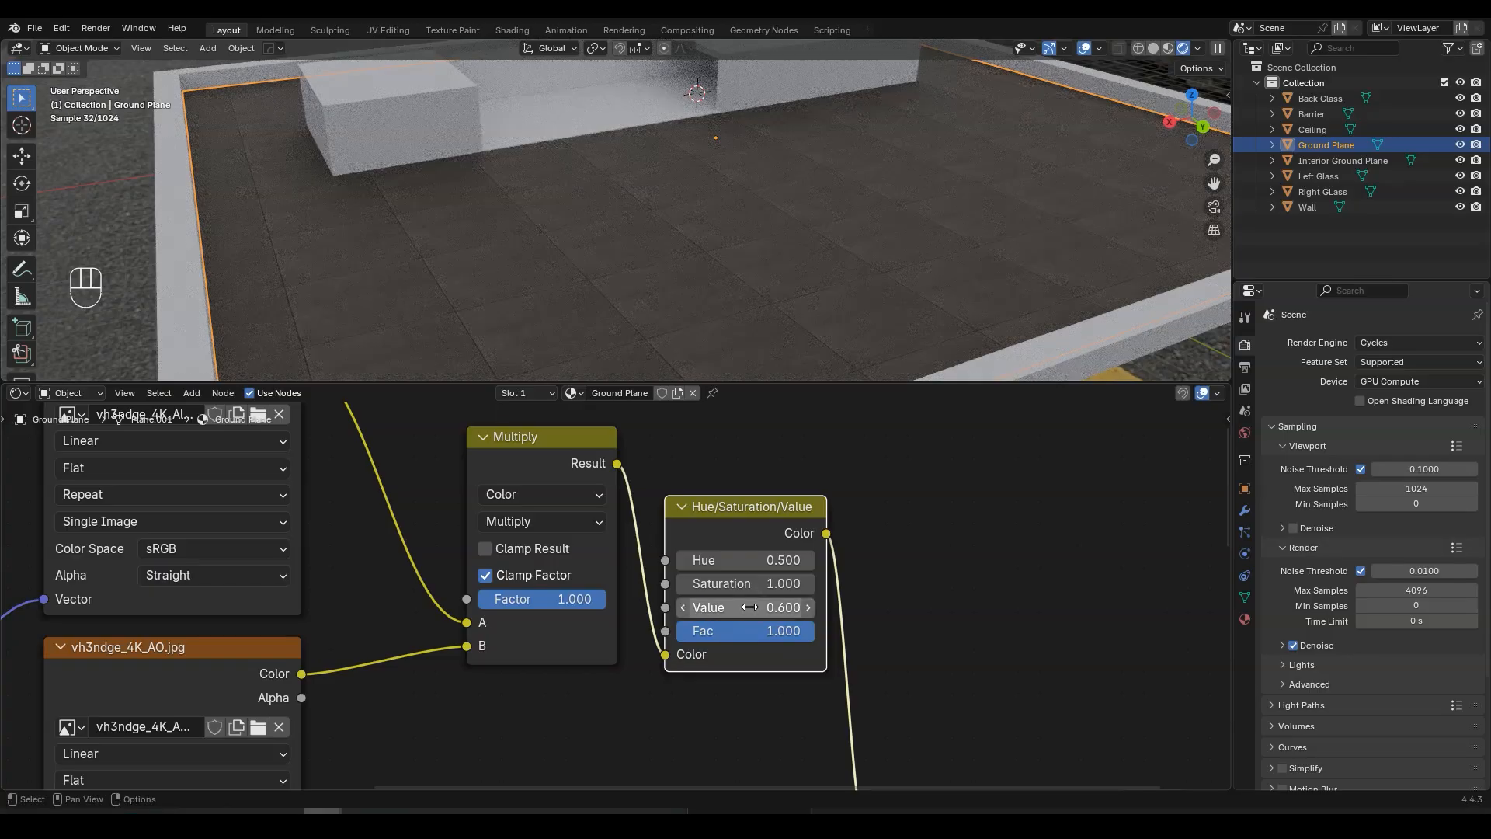
mouse_move(862, 233)
middle_down()
mouse_move(673, 257)
mouse_move(879, 240)
middle_up()
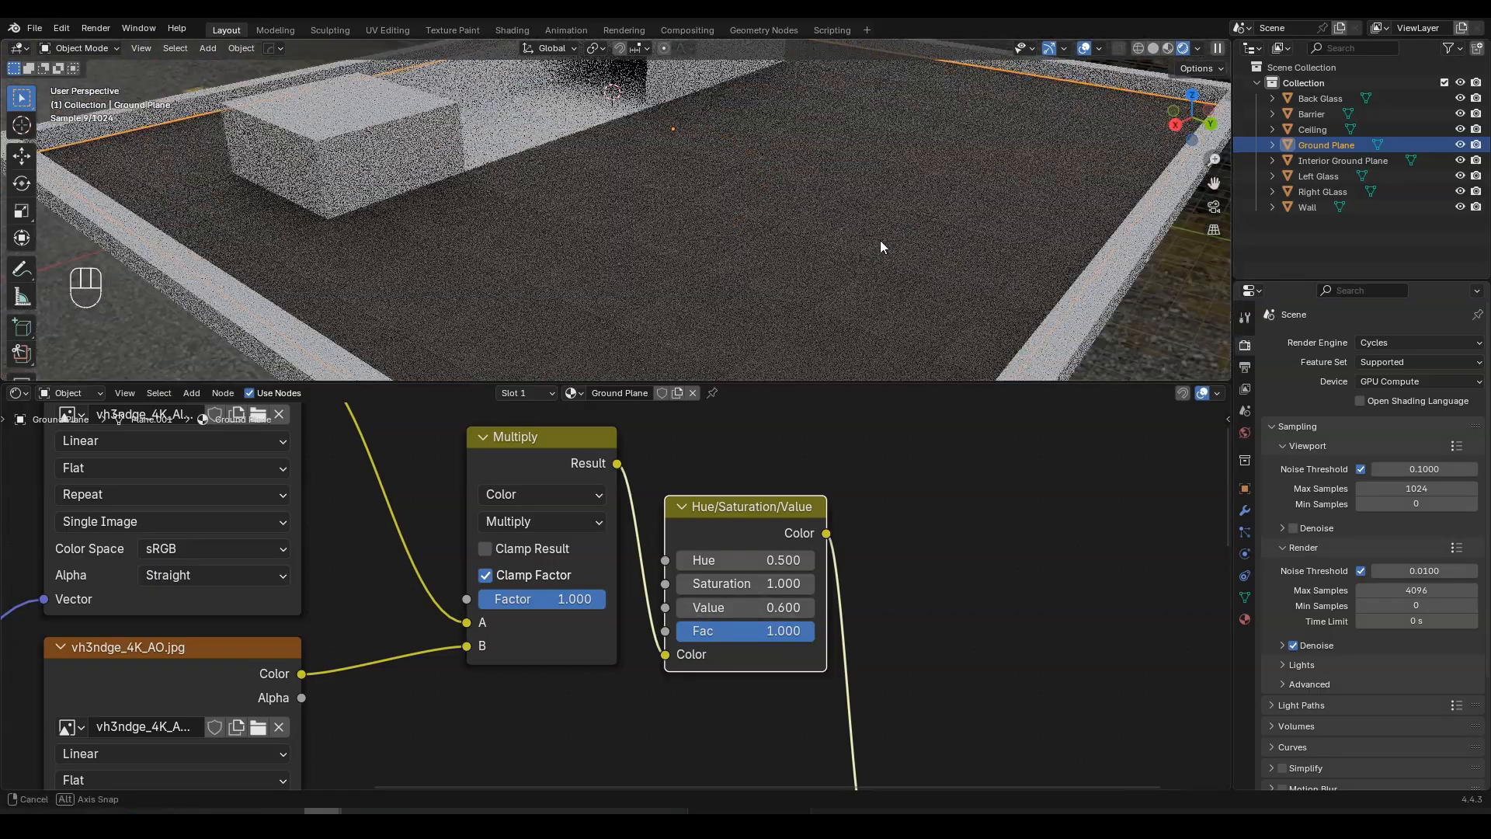
key(ctrl+s)
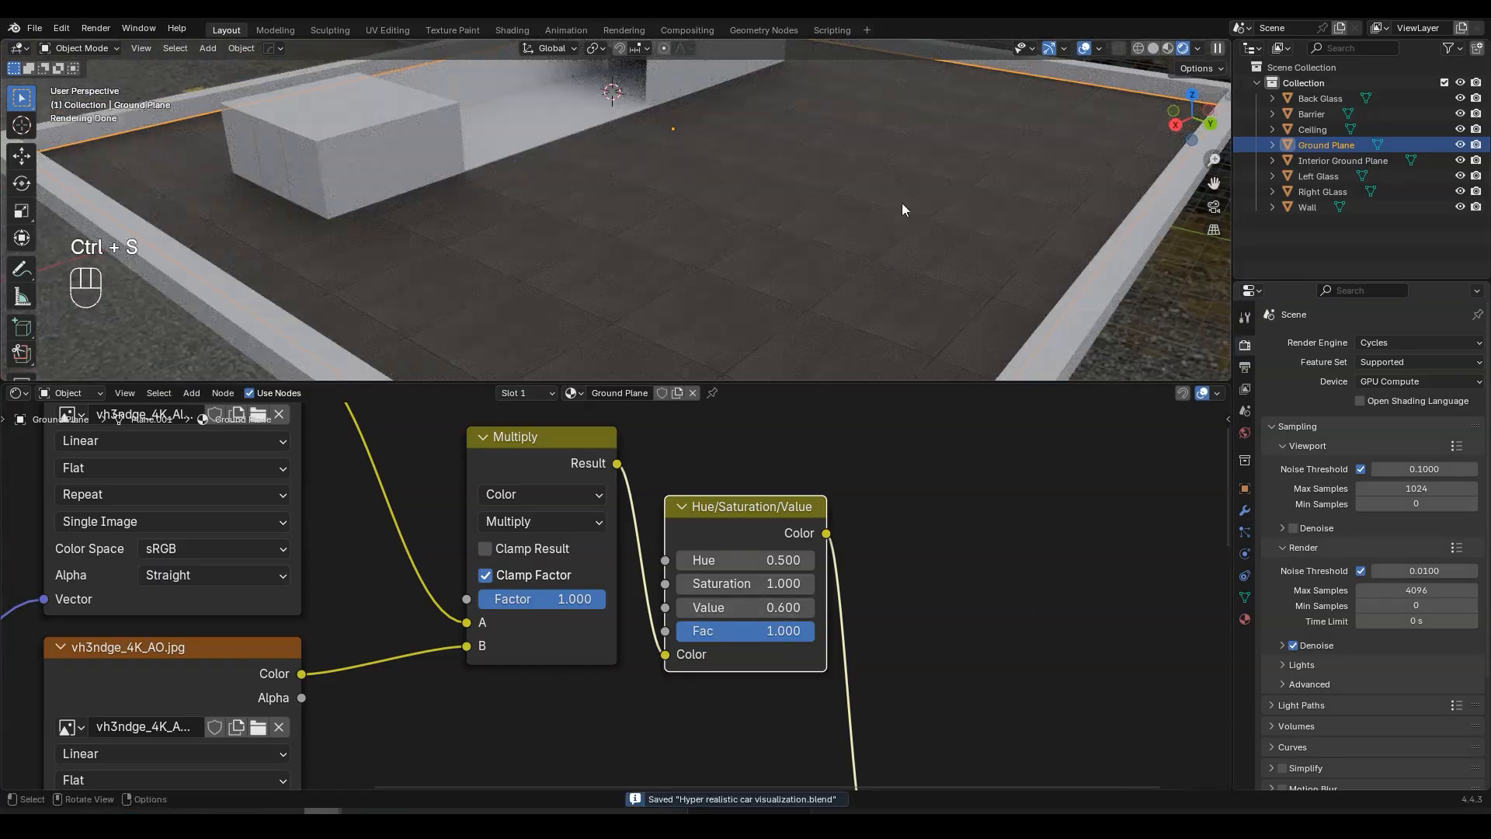
scroll(797, 186, down, 2)
middle_drag(797, 186, 773, 166)
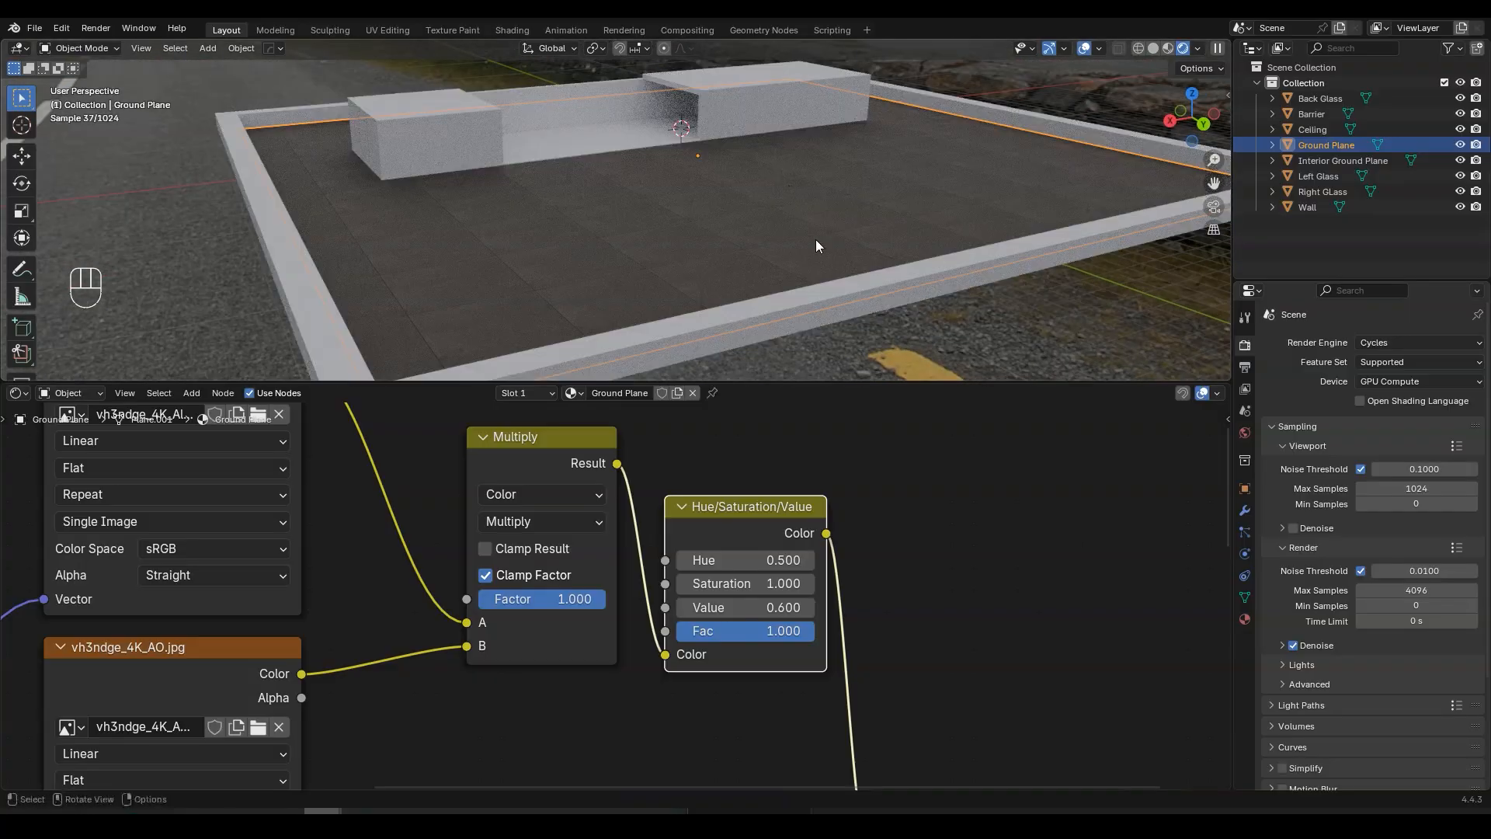
- Select the Barrier with the Ground Plane as the active object and link the Ground Plane's material to the Barrier
click(829, 289)
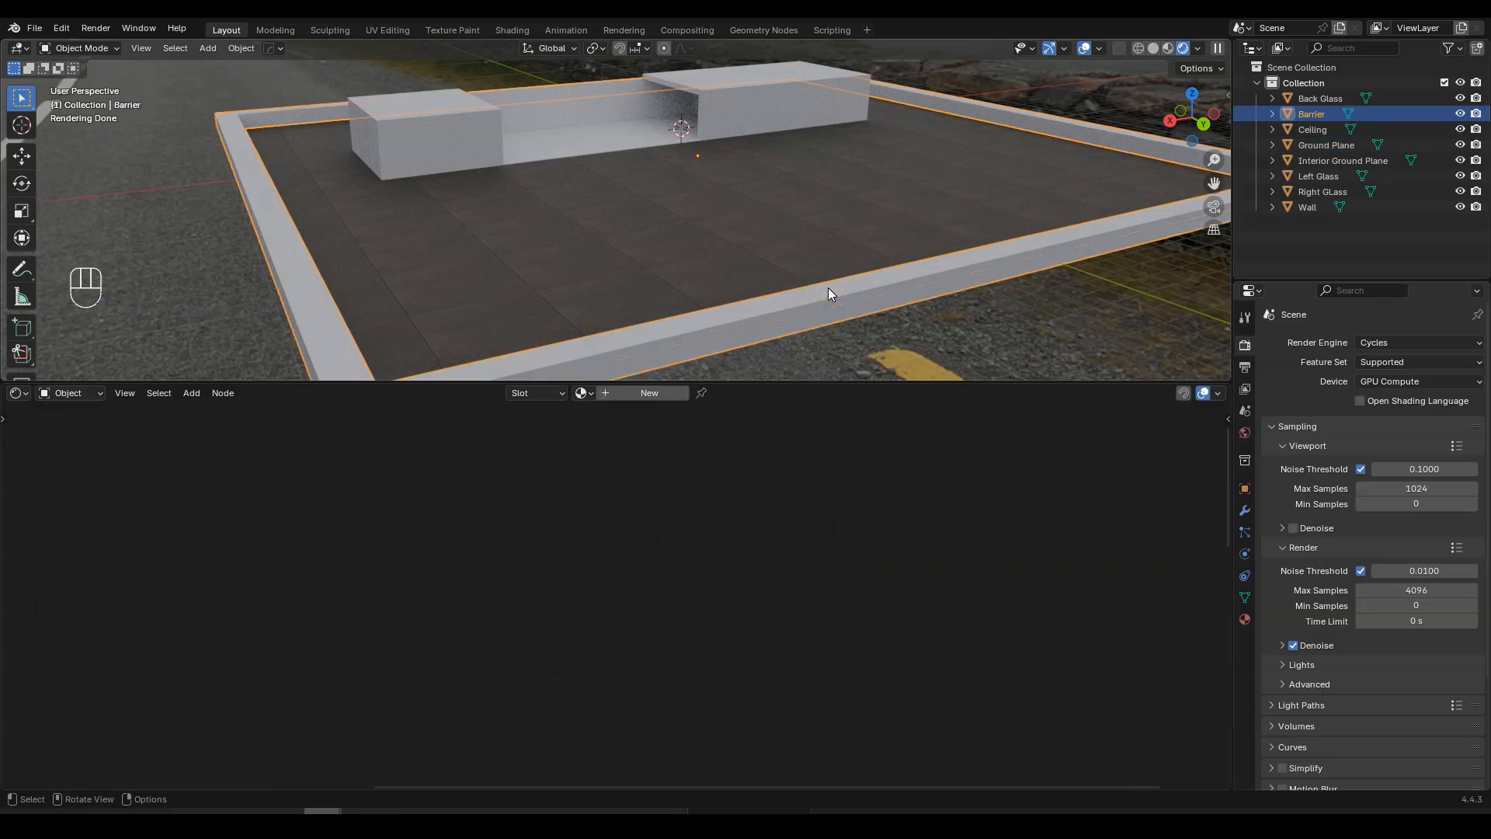
key(shift)
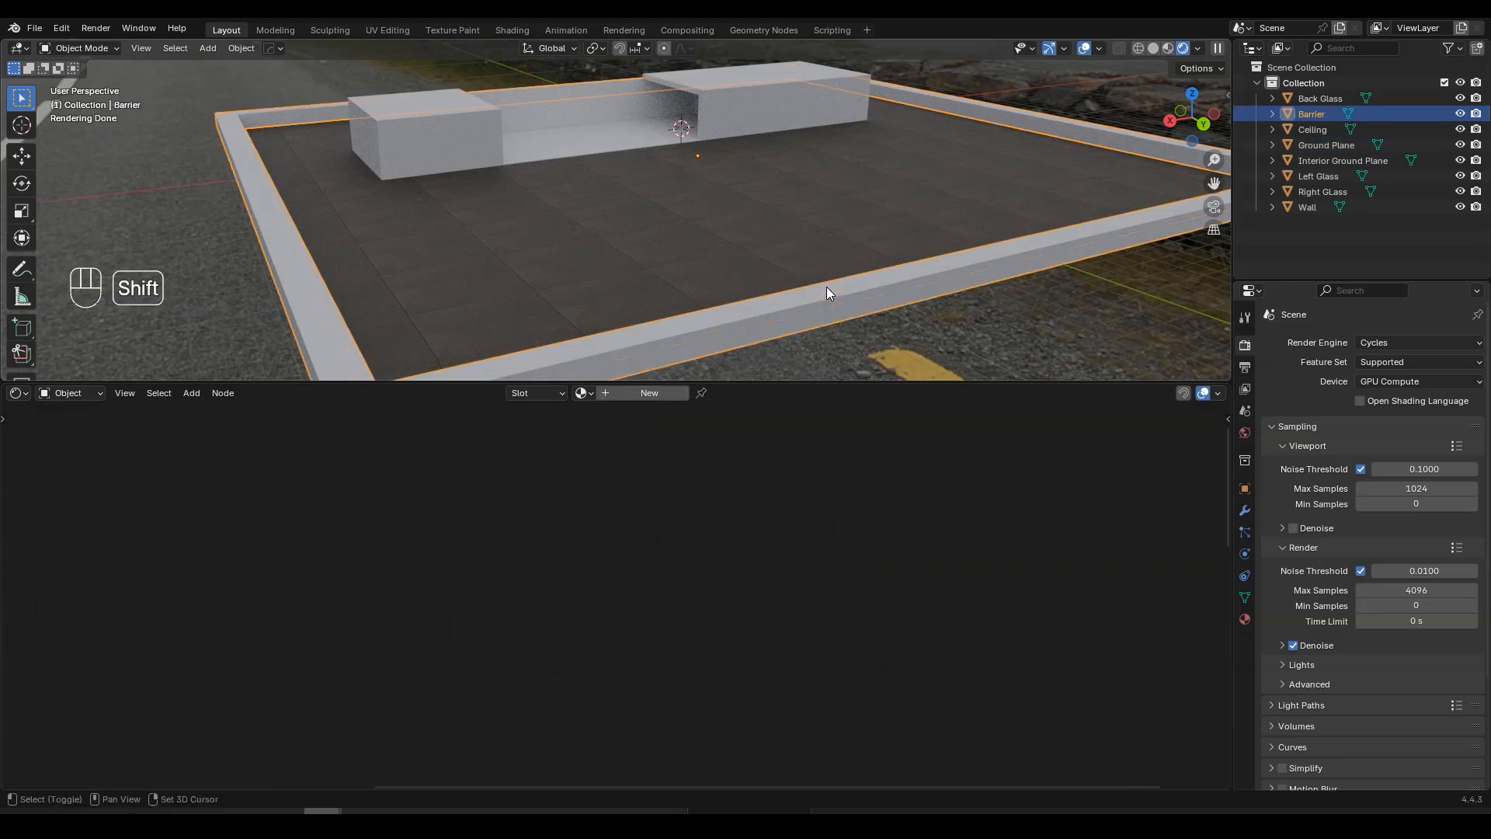
shift+click(747, 243)
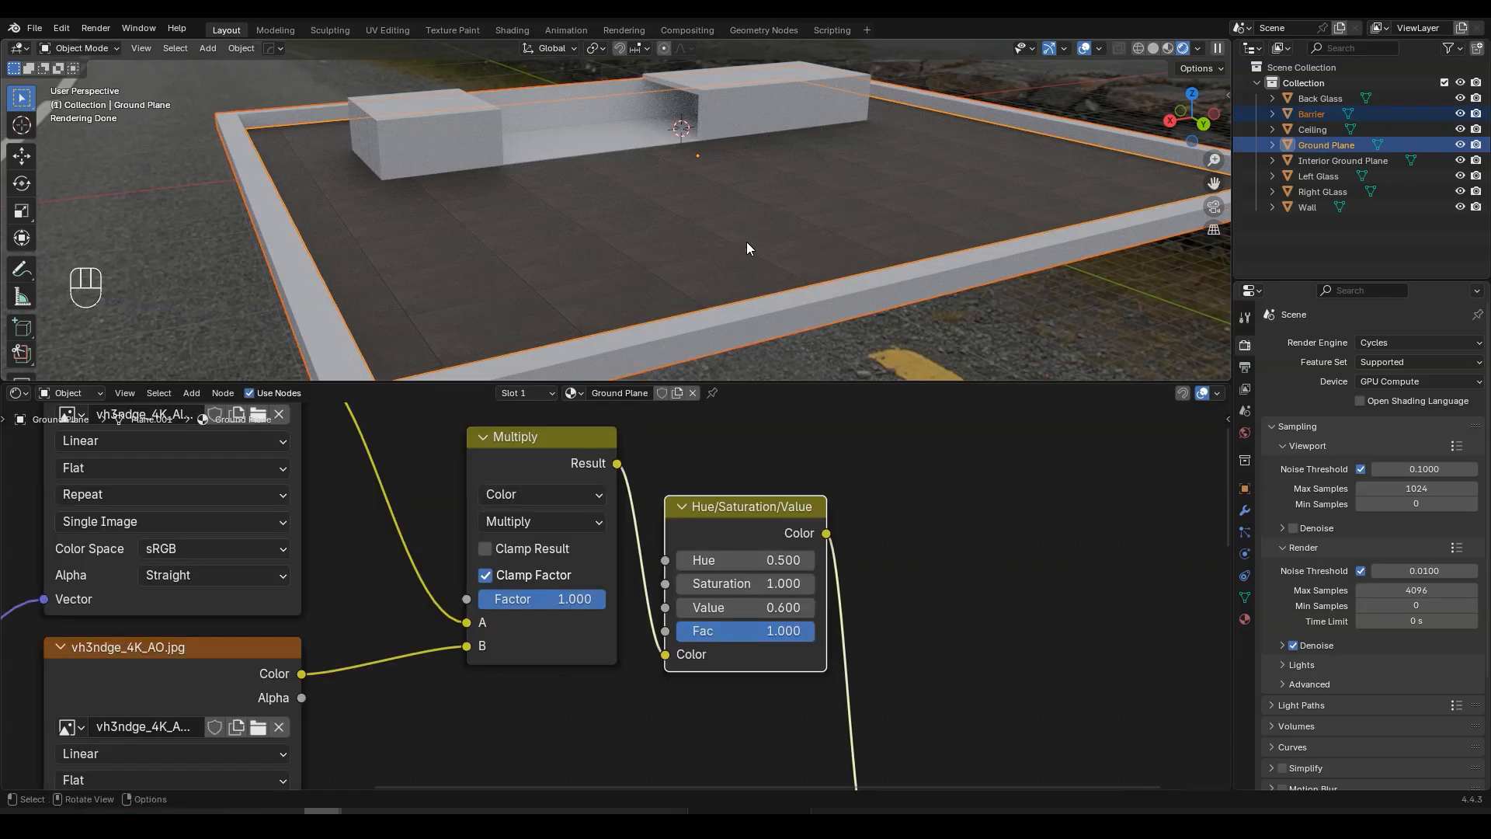
key(ctrl+l)
mouse_move(832, 228)
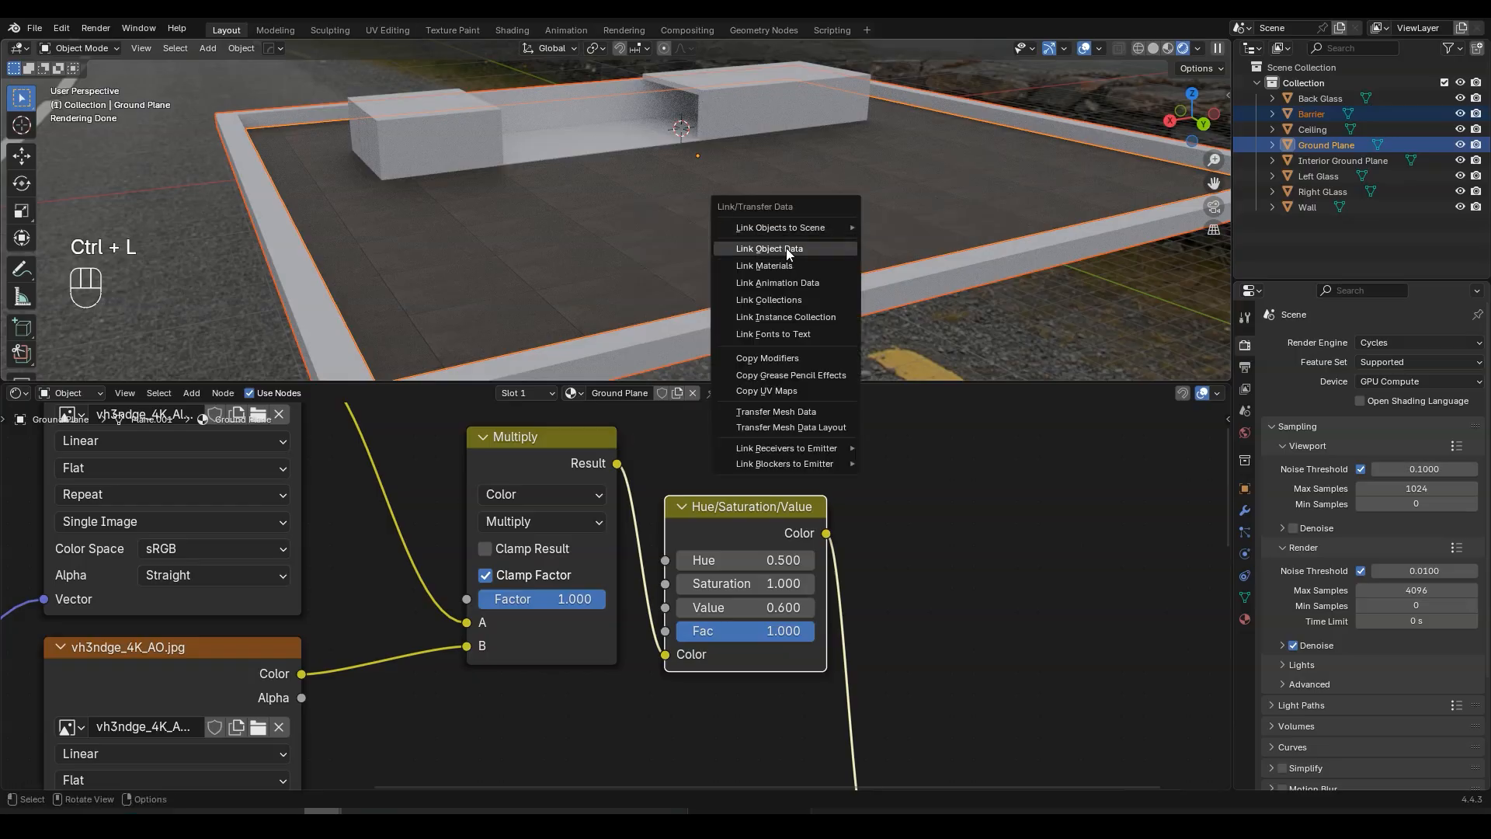
click(777, 264)
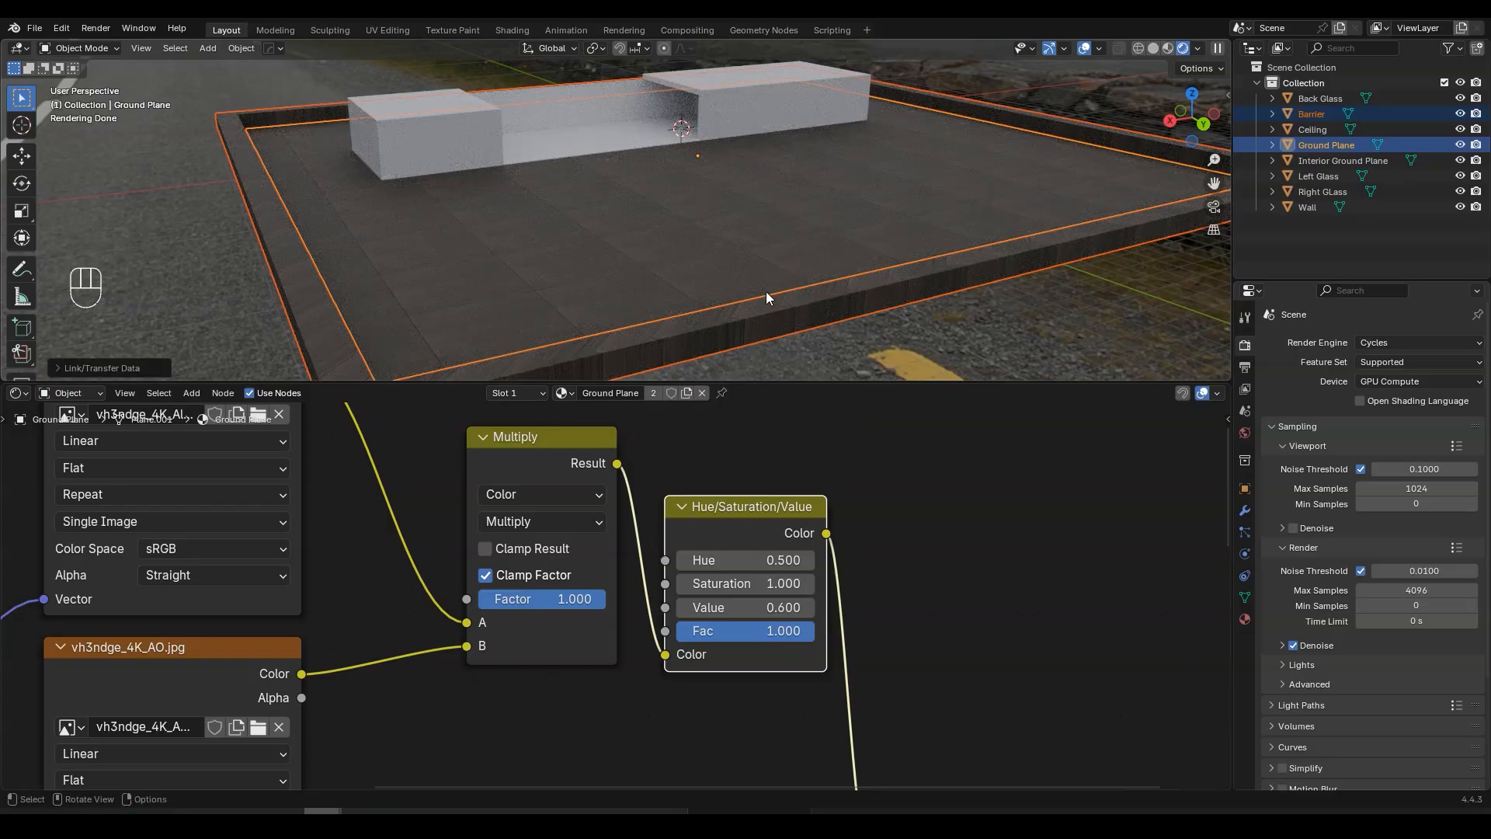
shift+middle_drag(766, 292, 808, 253)
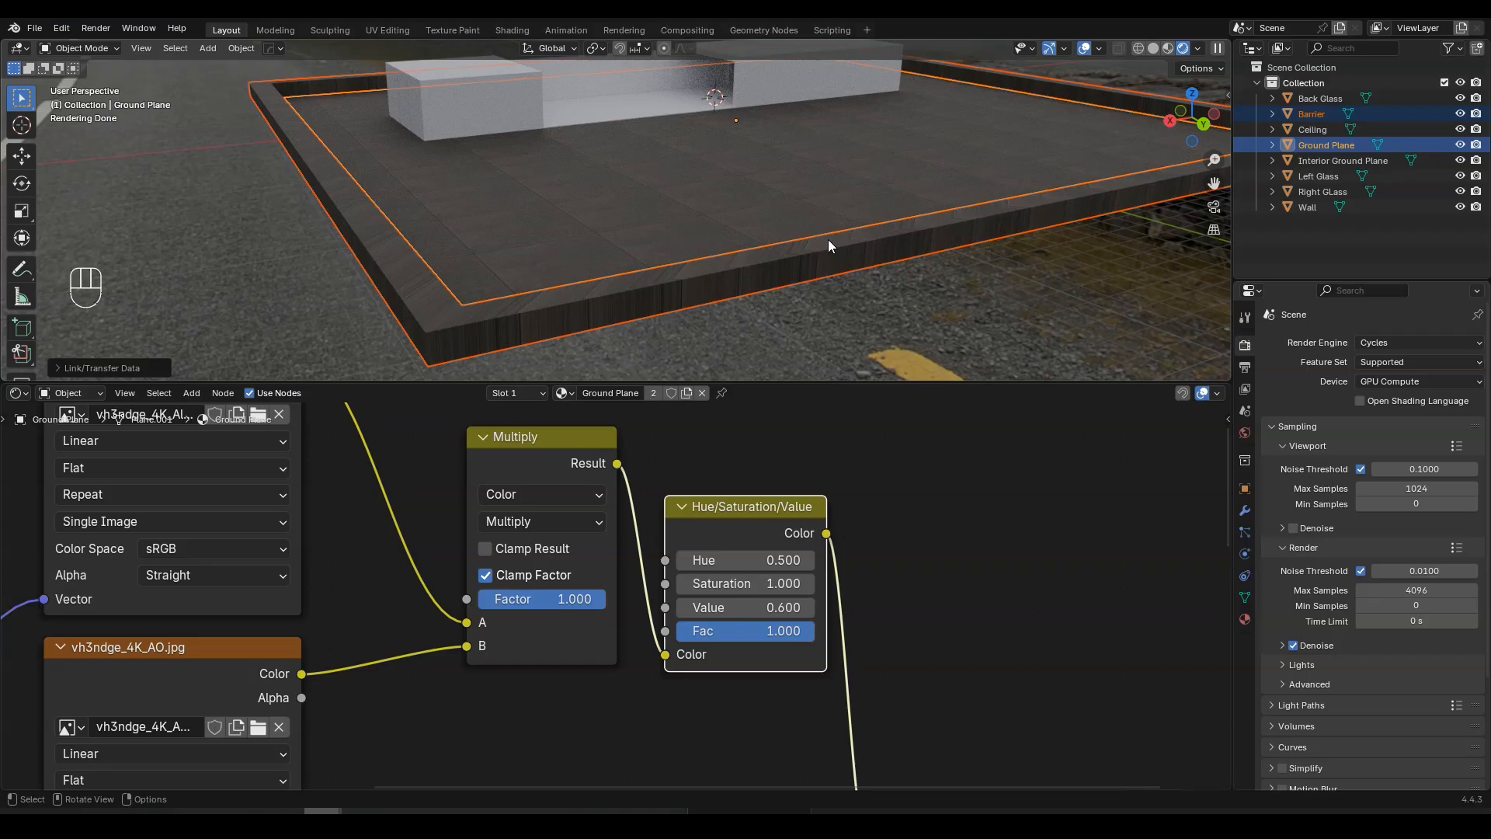
key(ctrl+z)
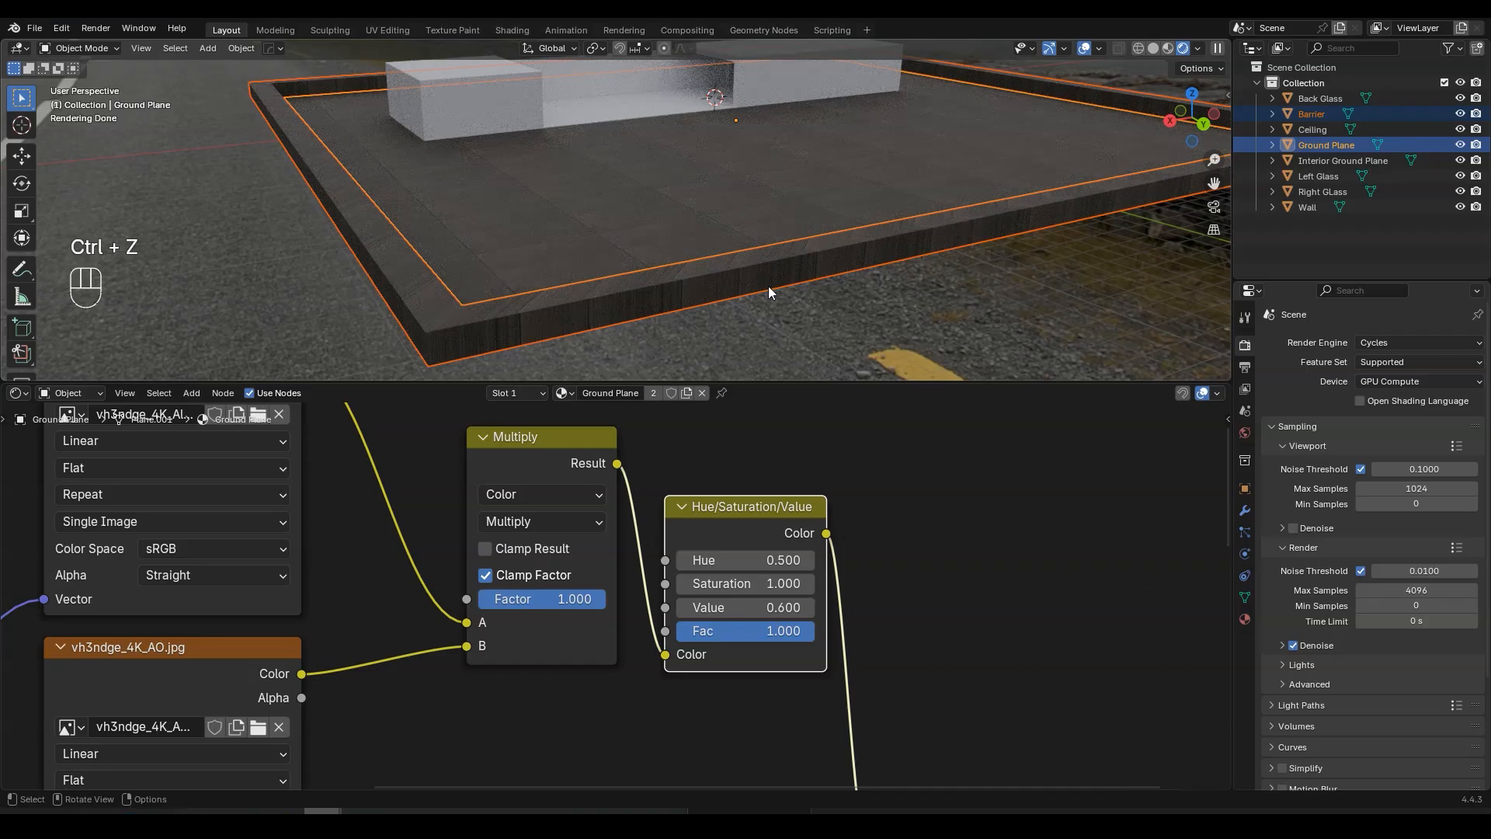
- Select only the Barrier and make its shared Ground Plane material a single-user copy
click(755, 272)
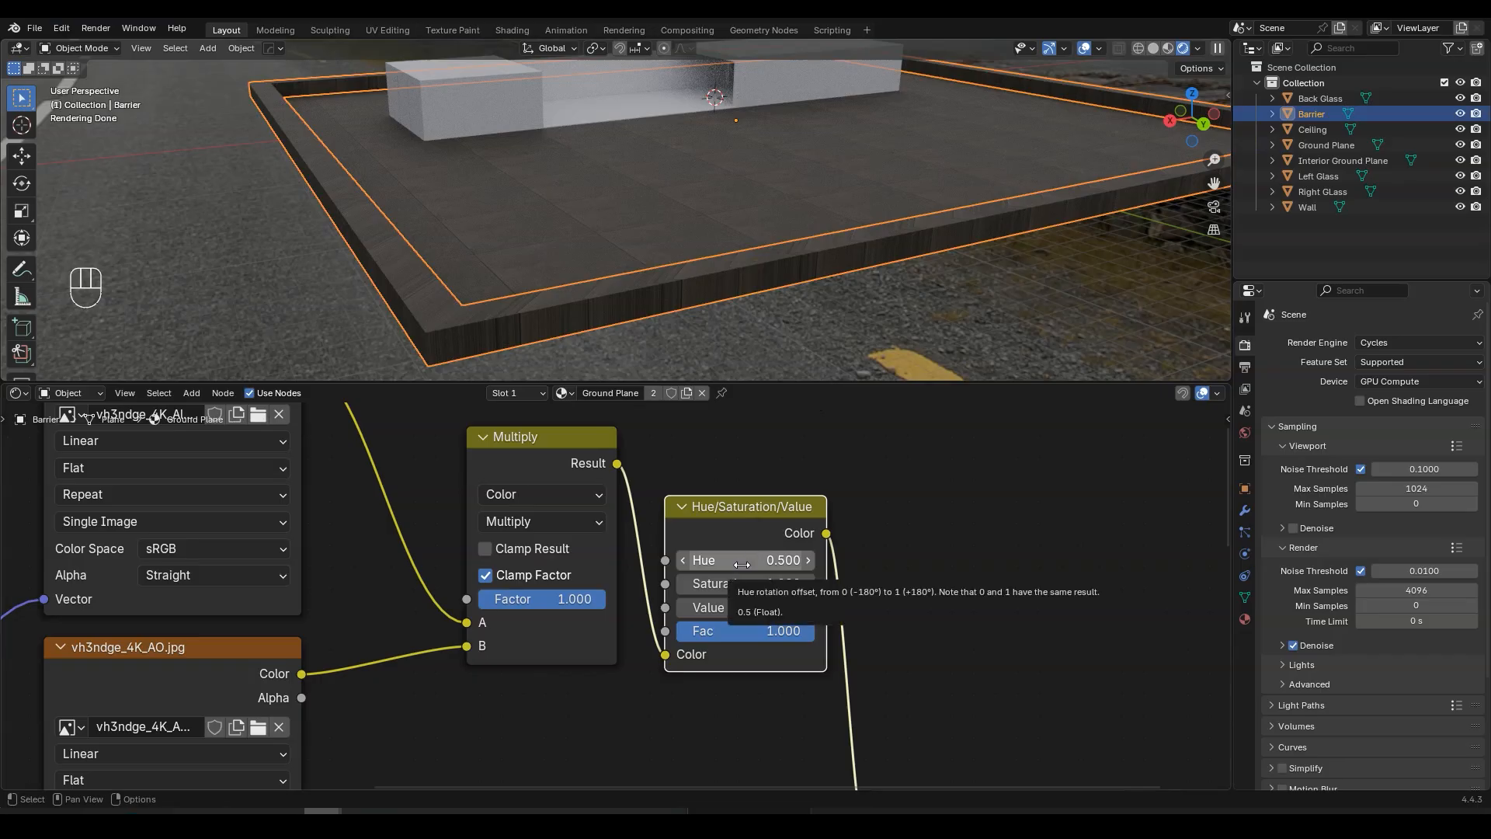
mouse_move(751, 563)
mouse_down()
mouse_move(823, 563)
mouse_move(677, 563)
mouse_move(823, 563)
mouse_move(751, 563)
mouse_up()
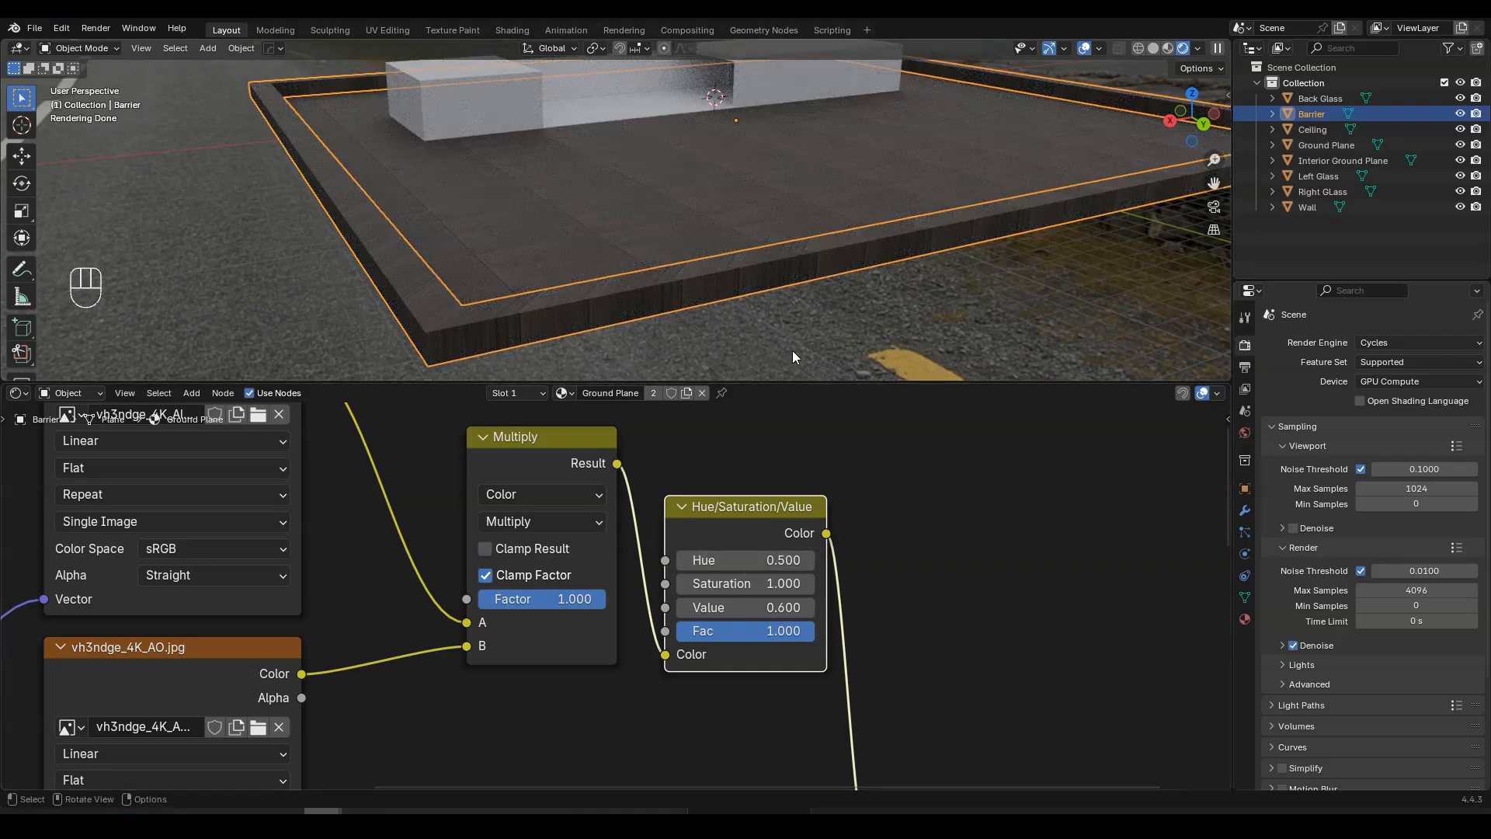
click(653, 393)
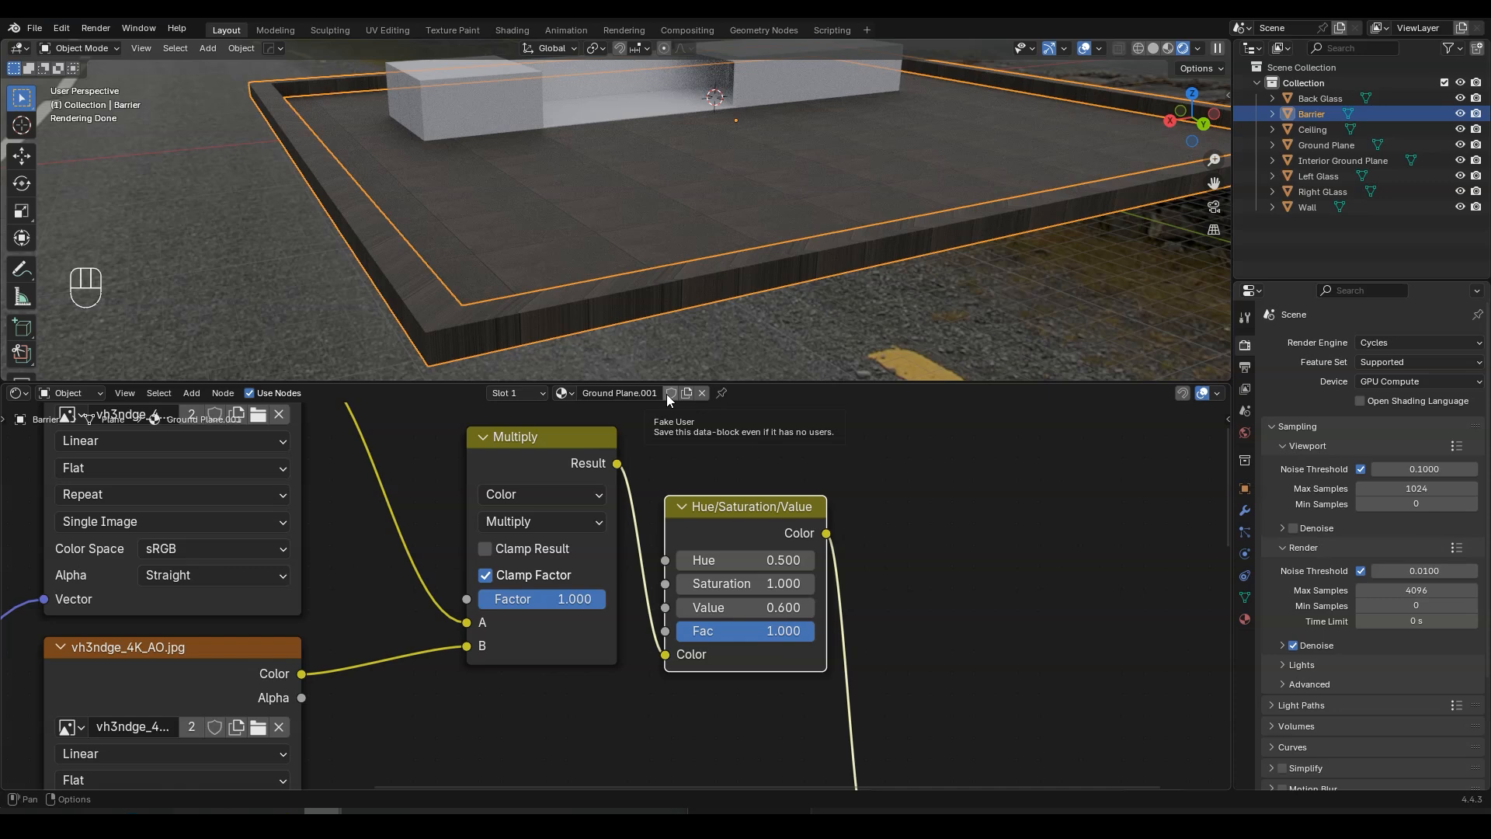
mouse_move(744, 560)
shift+mouse_down()
mouse_move(811, 560)
mouse_move(747, 560)
shift+mouse_up()
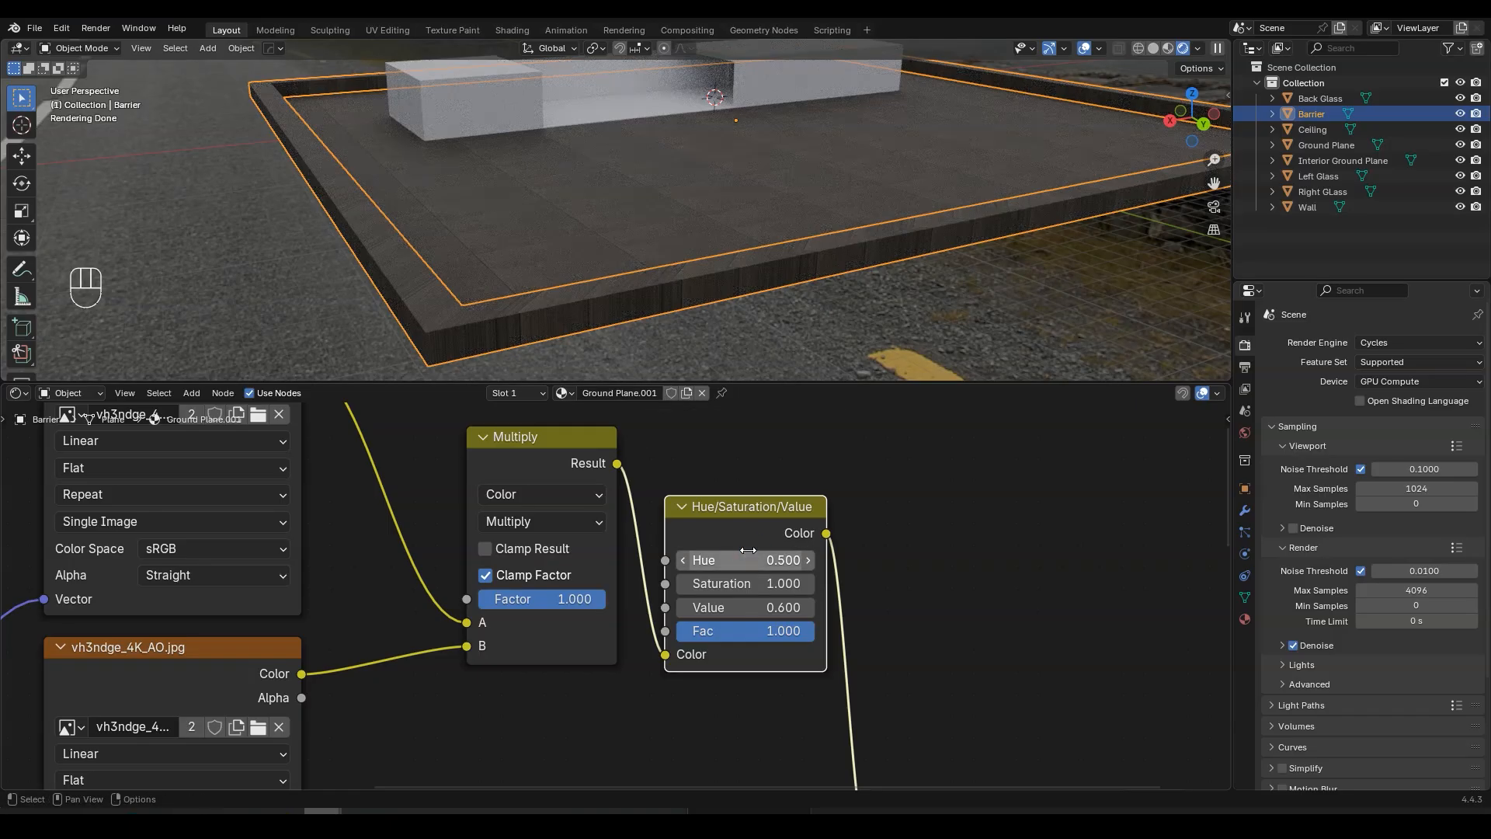
- Set the Barrier material's Mapping scale to 1 on X, Y and Z, and enlarge the 3D viewport over the shader editor
scroll(404, 645, down, 5)
middle_drag(326, 646, 814, 747)
scroll(645, 716, up, 6)
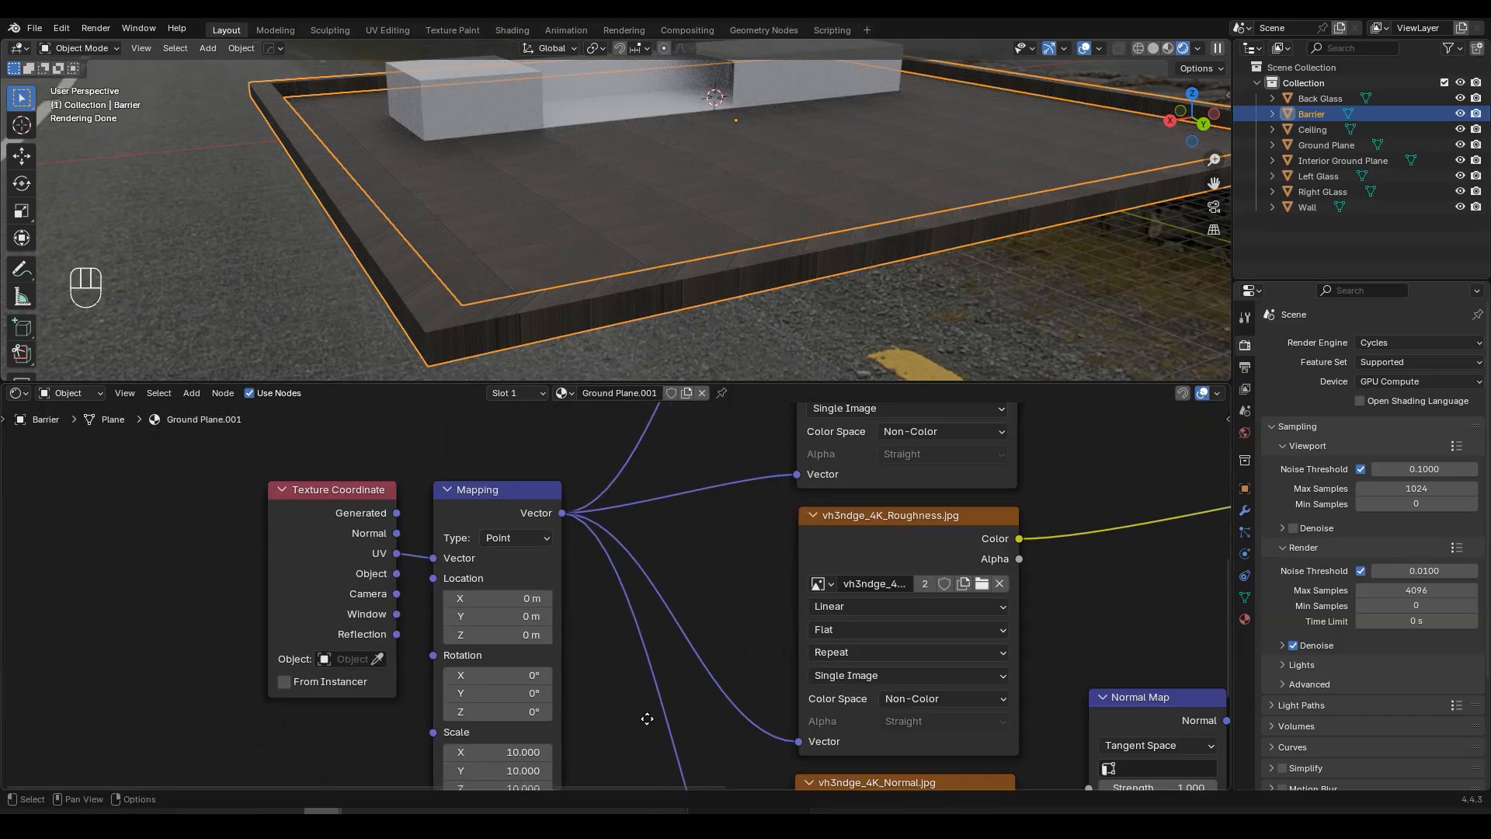
middle_drag(547, 783, 649, 626)
drag(585, 628, 585, 663)
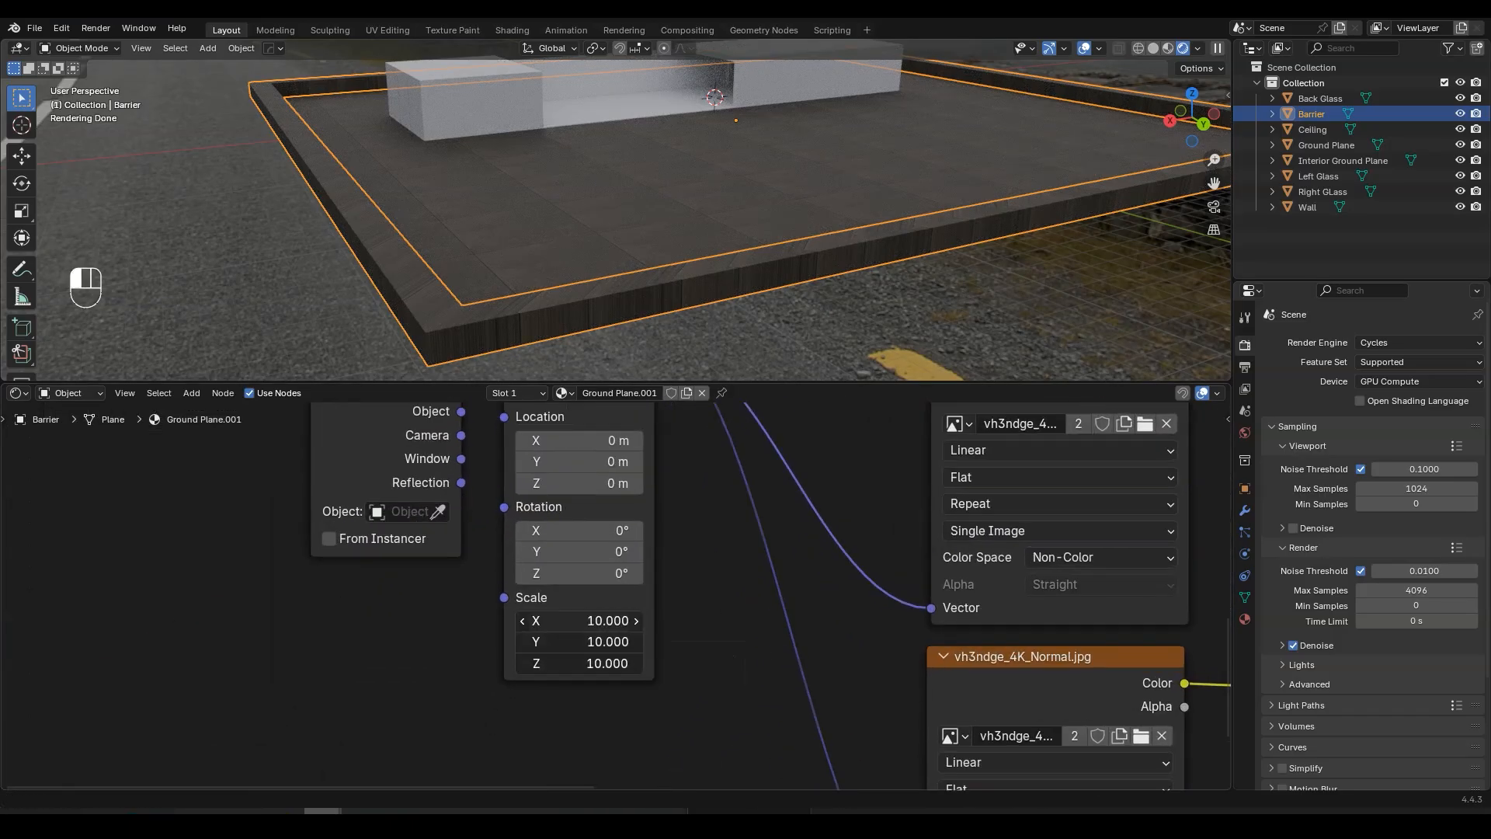
text(1)
key(Return)
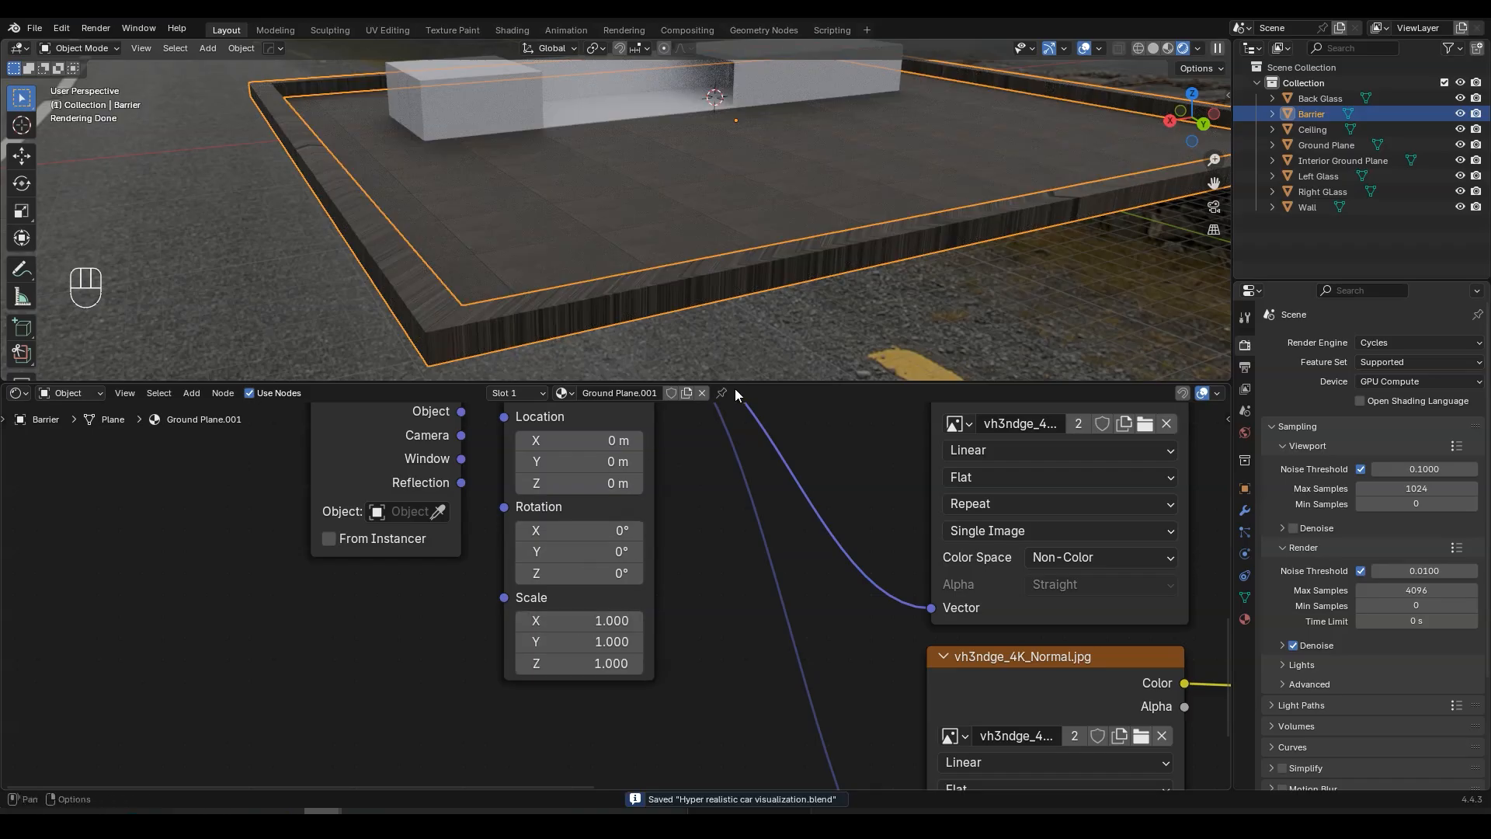
drag(740, 384, 723, 631)
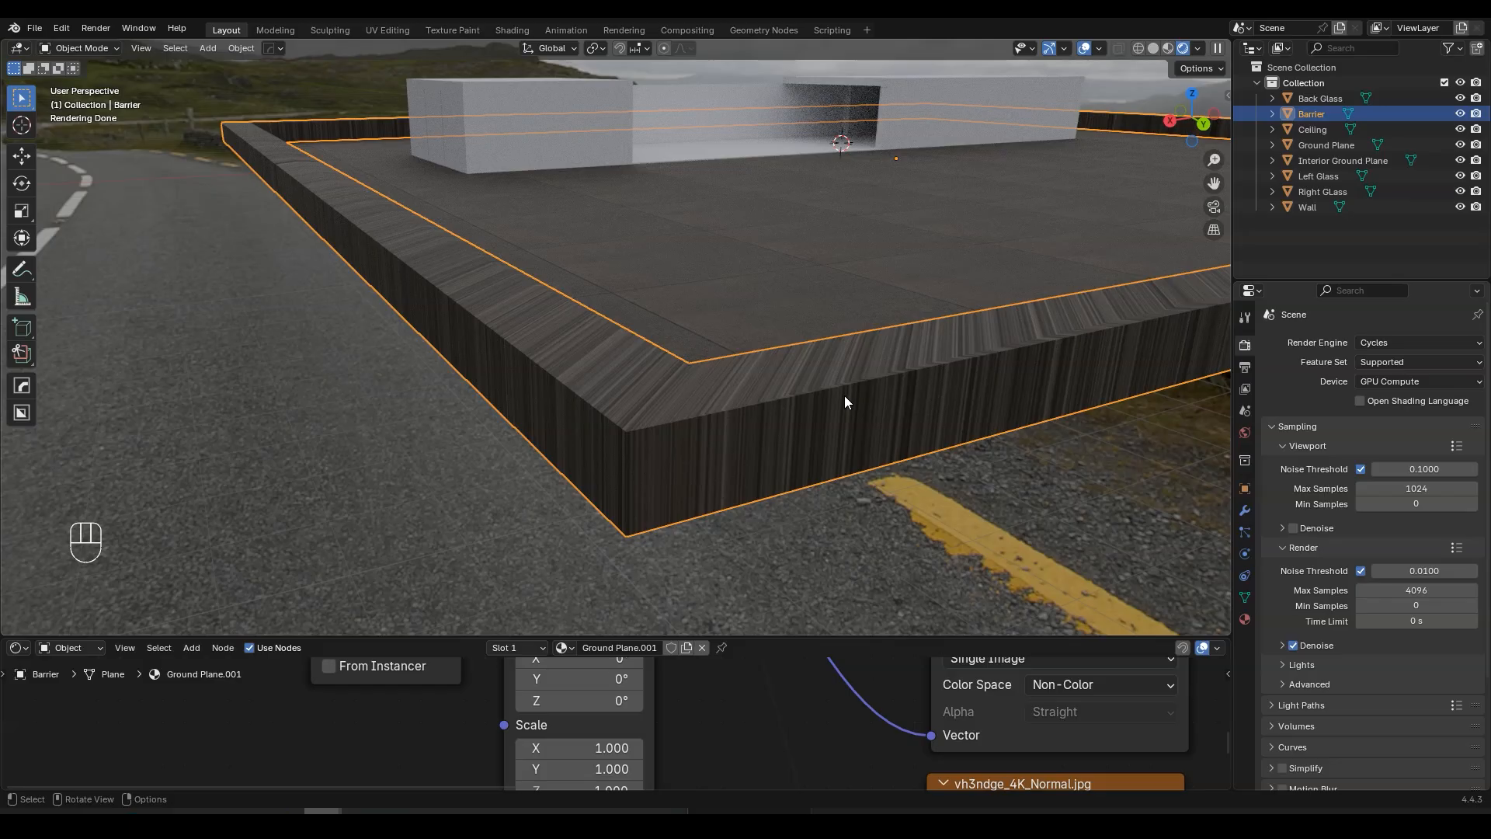
- Switch to the UV Editing workspace with the Barrier active and set its 3D viewport to rendered shading
click(393, 29)
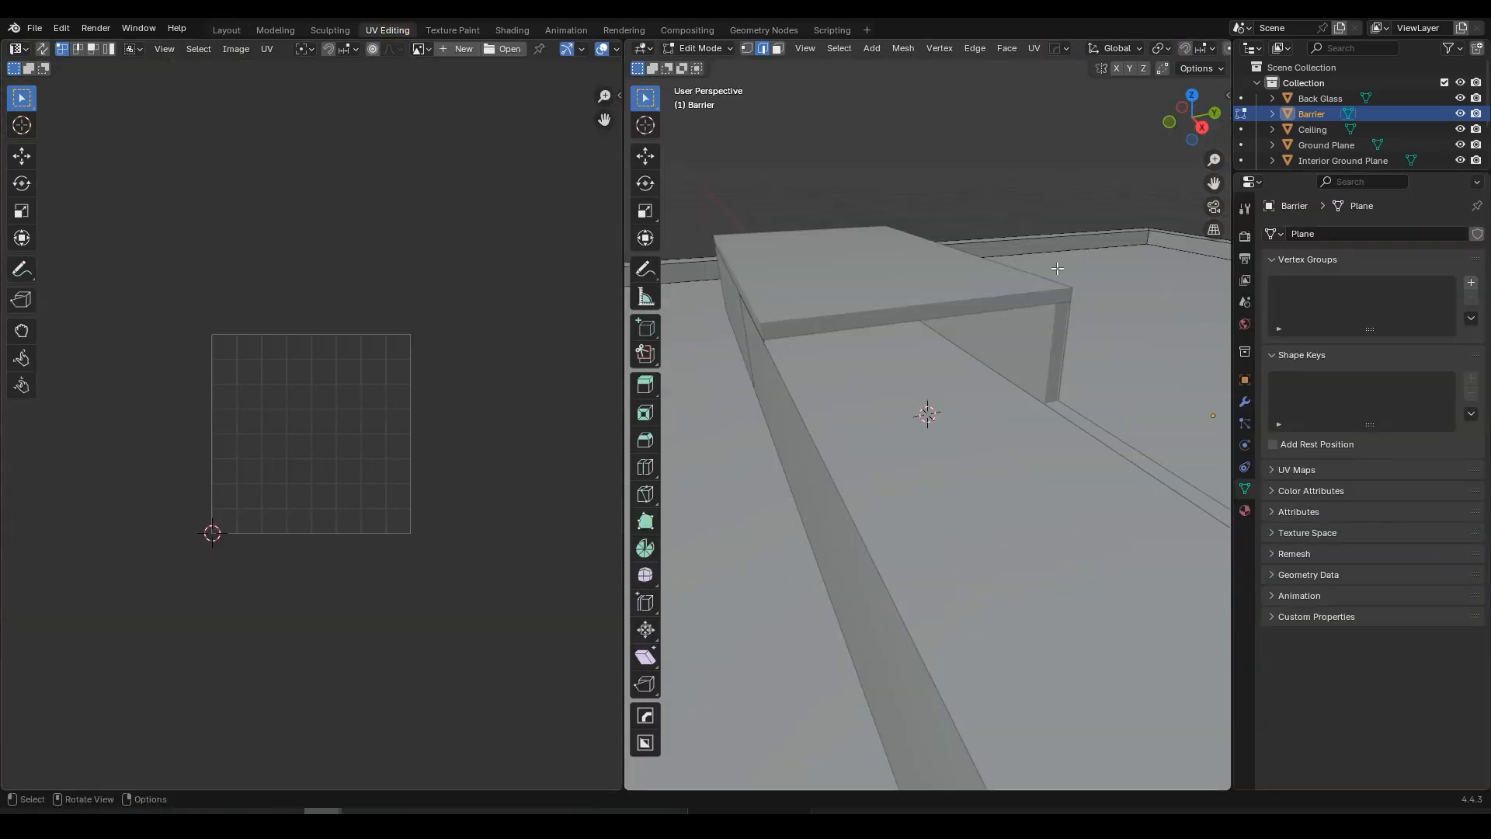
middle_drag(1016, 194, 893, 204)
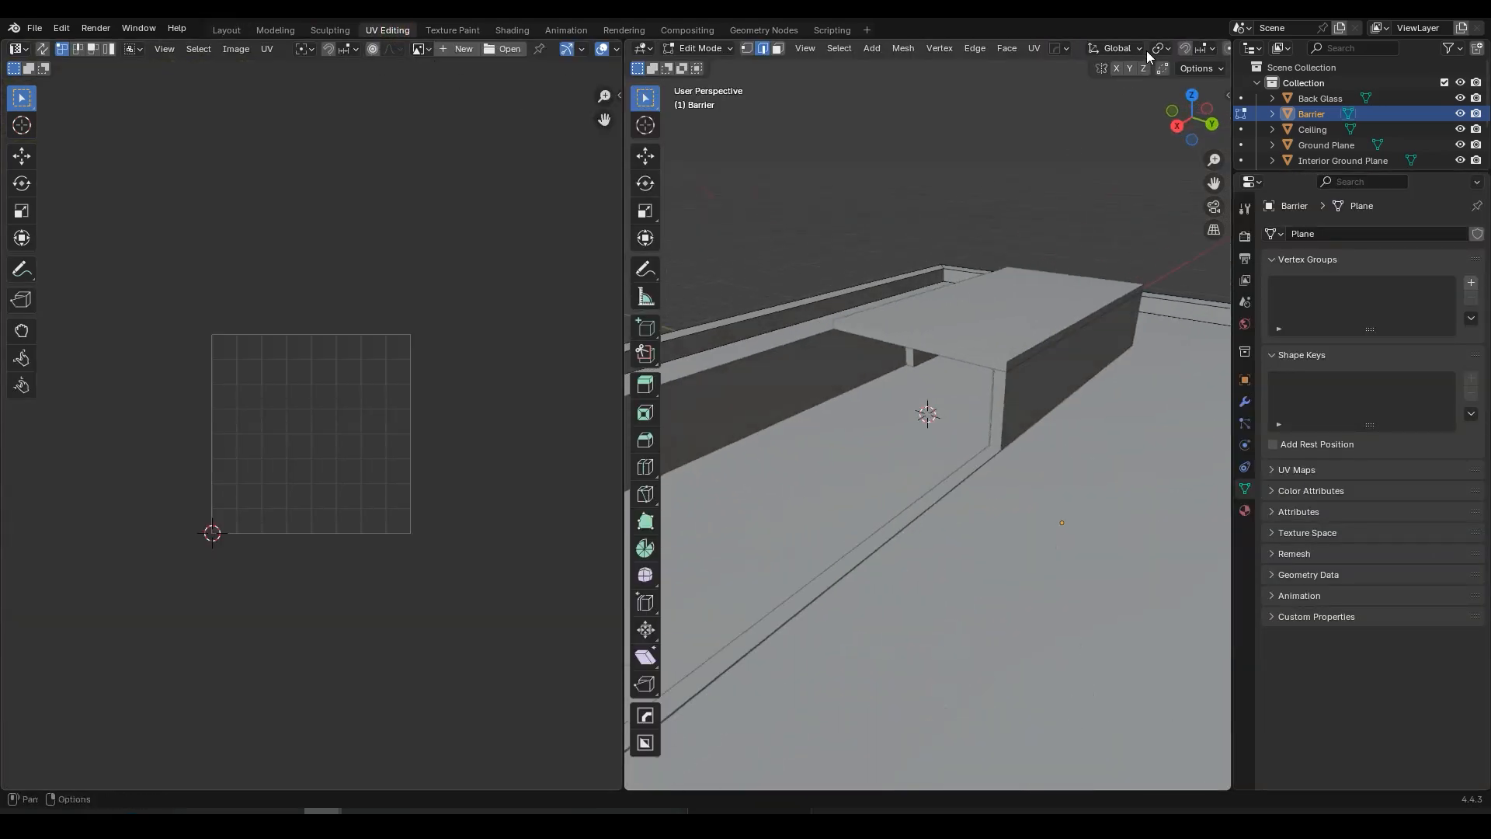
scroll(1146, 50, down, 8)
click(1202, 48)
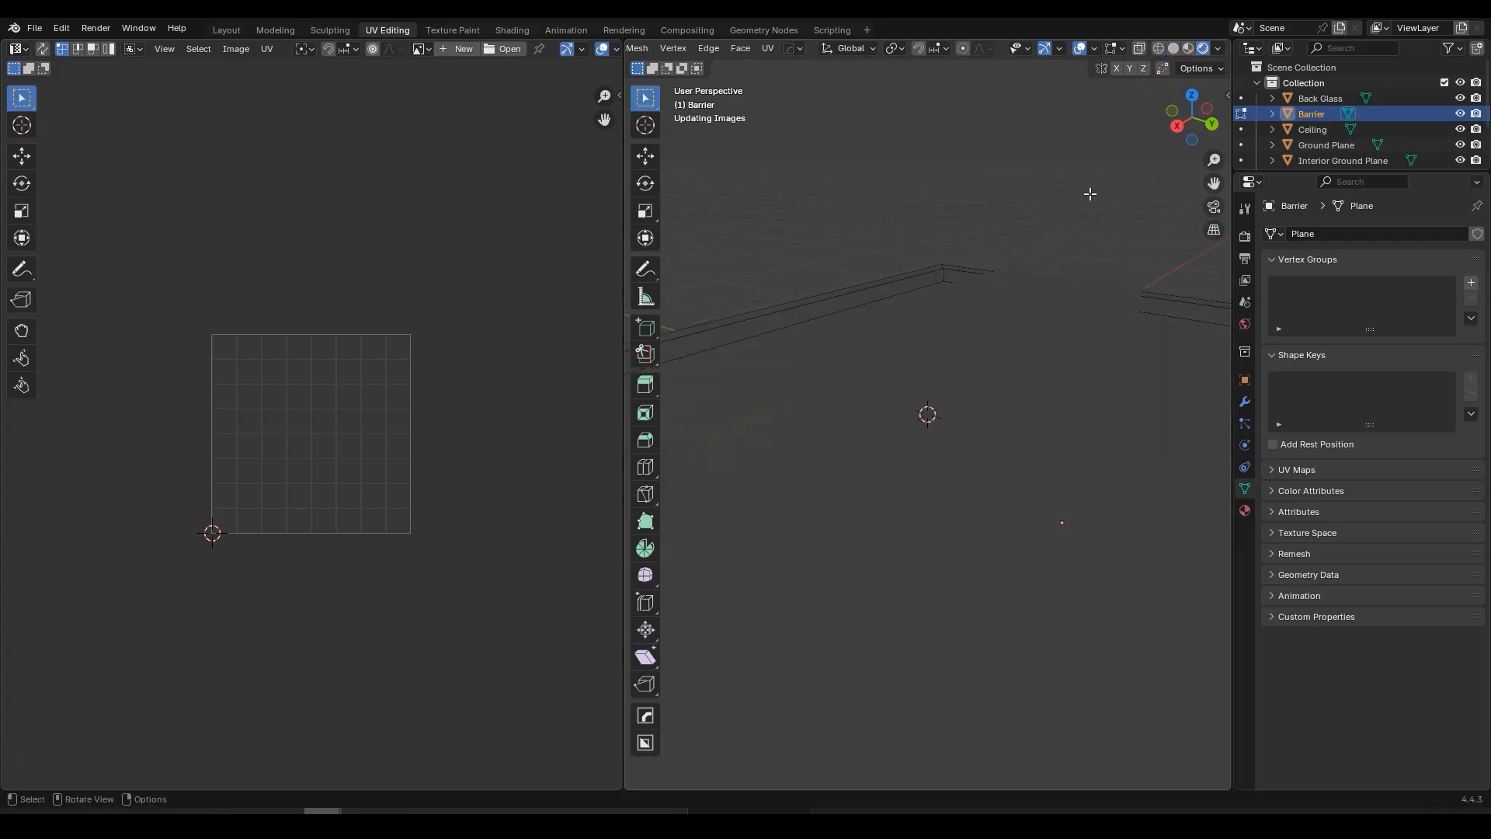
scroll(1009, 48, up, 8)
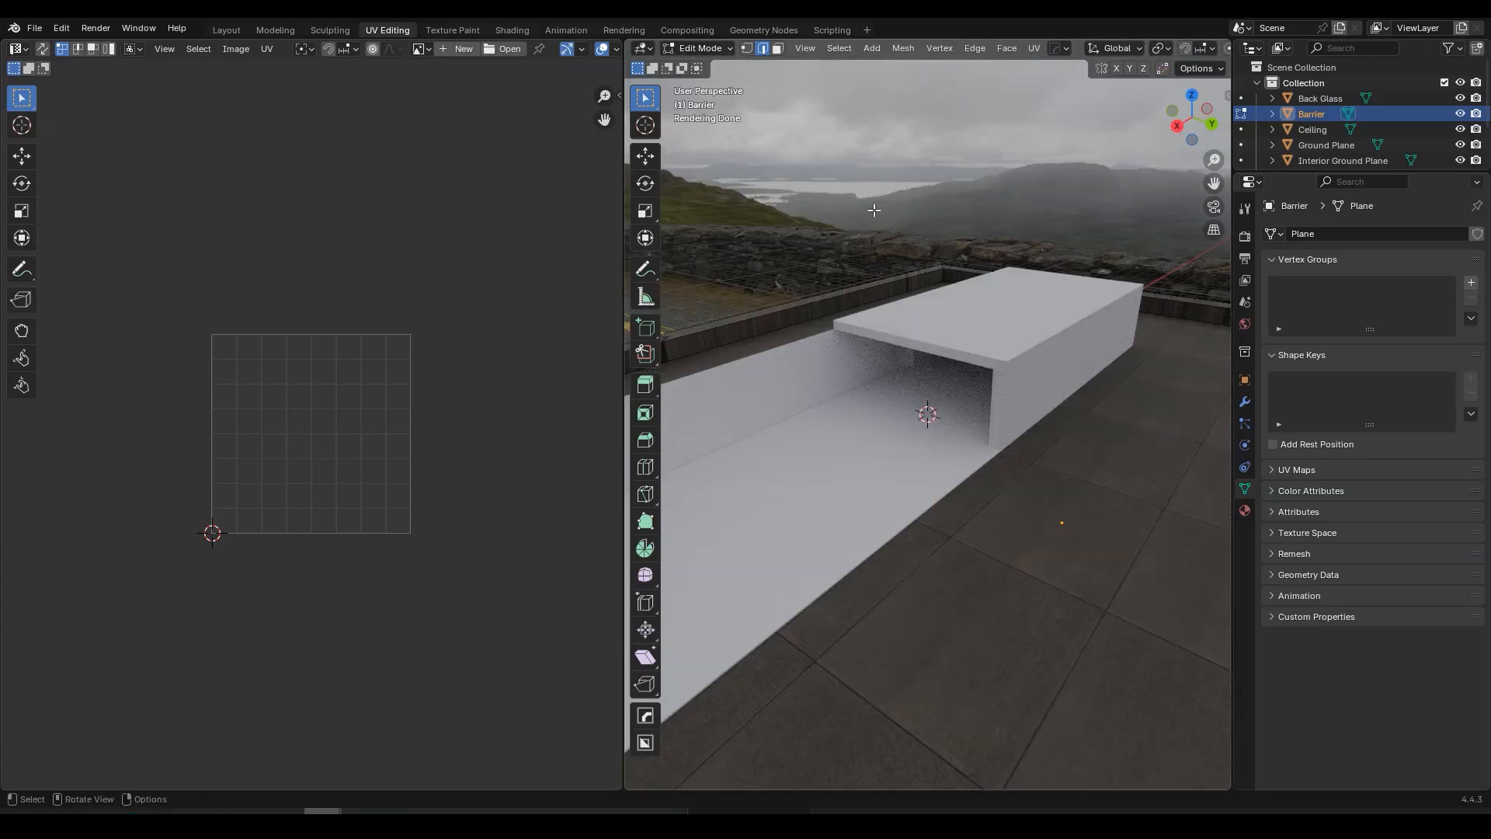
- Leave Edit Mode and isolate the Barrier in local view
key(Tab)
scroll(893, 314, down, 5)
middle_drag(902, 338, 929, 309)
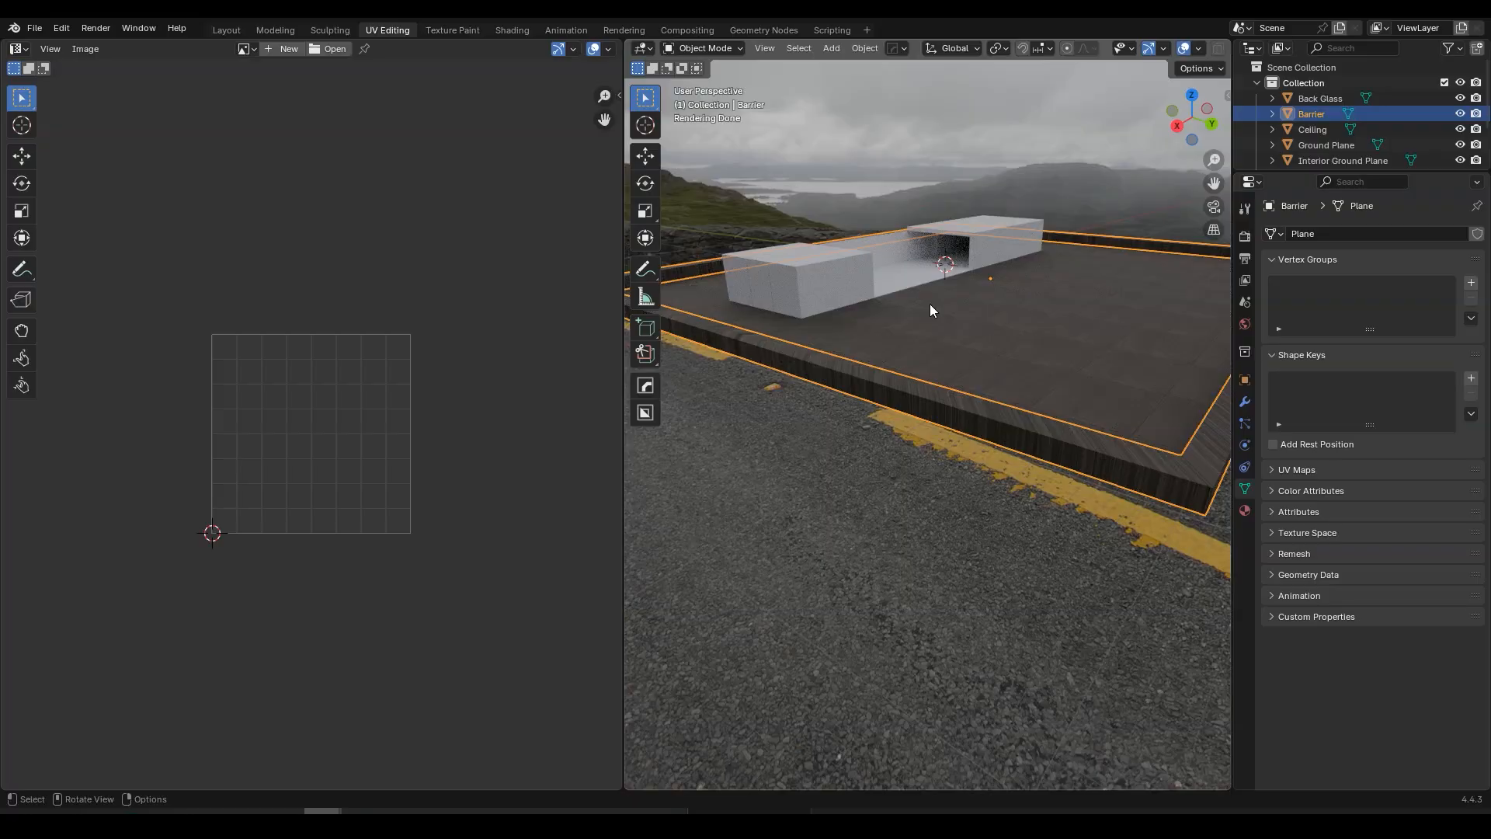
key(KP_Divide)
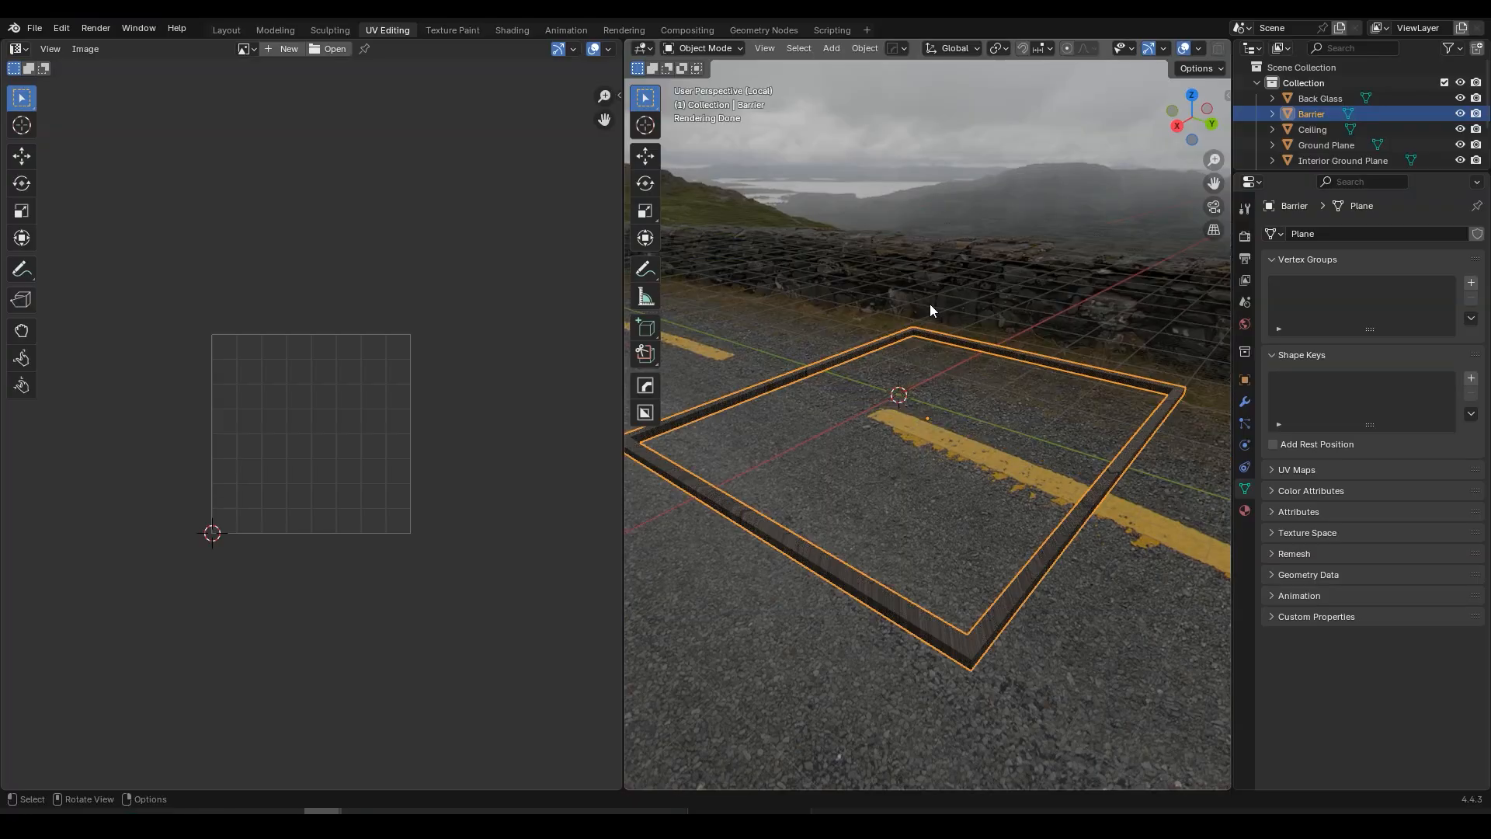
scroll(929, 310, up, 4)
middle_drag(930, 310, 920, 361)
- Select all of the Barrier's geometry in Edit Mode and unwrap it with Unwrap Minimum Stretch
key(Tab)
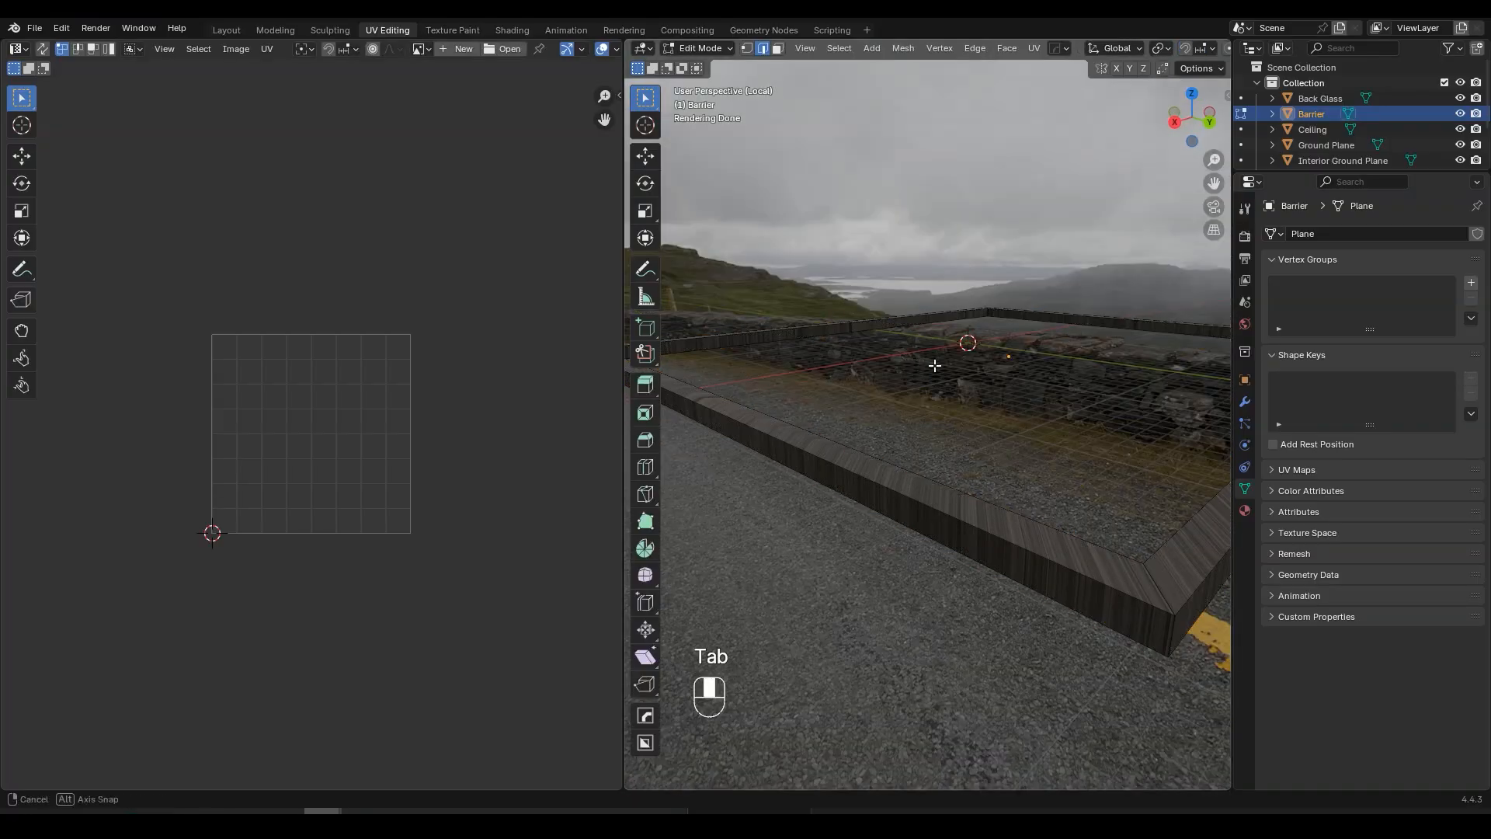
key(a)
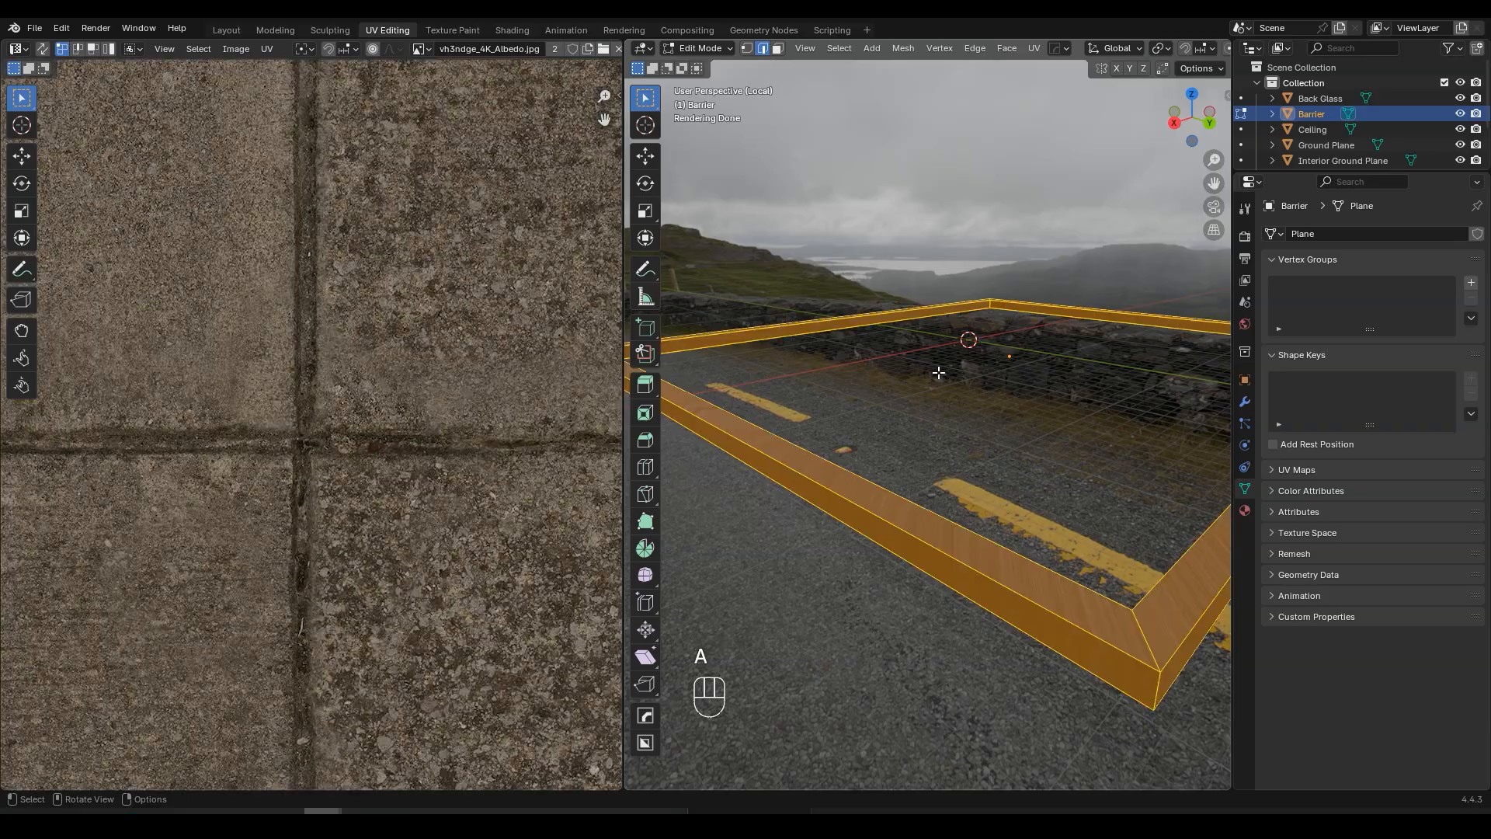
mouse_move(940, 374)
middle_down()
mouse_move(962, 384)
mouse_move(914, 385)
mouse_move(1035, 357)
mouse_move(960, 372)
middle_up()
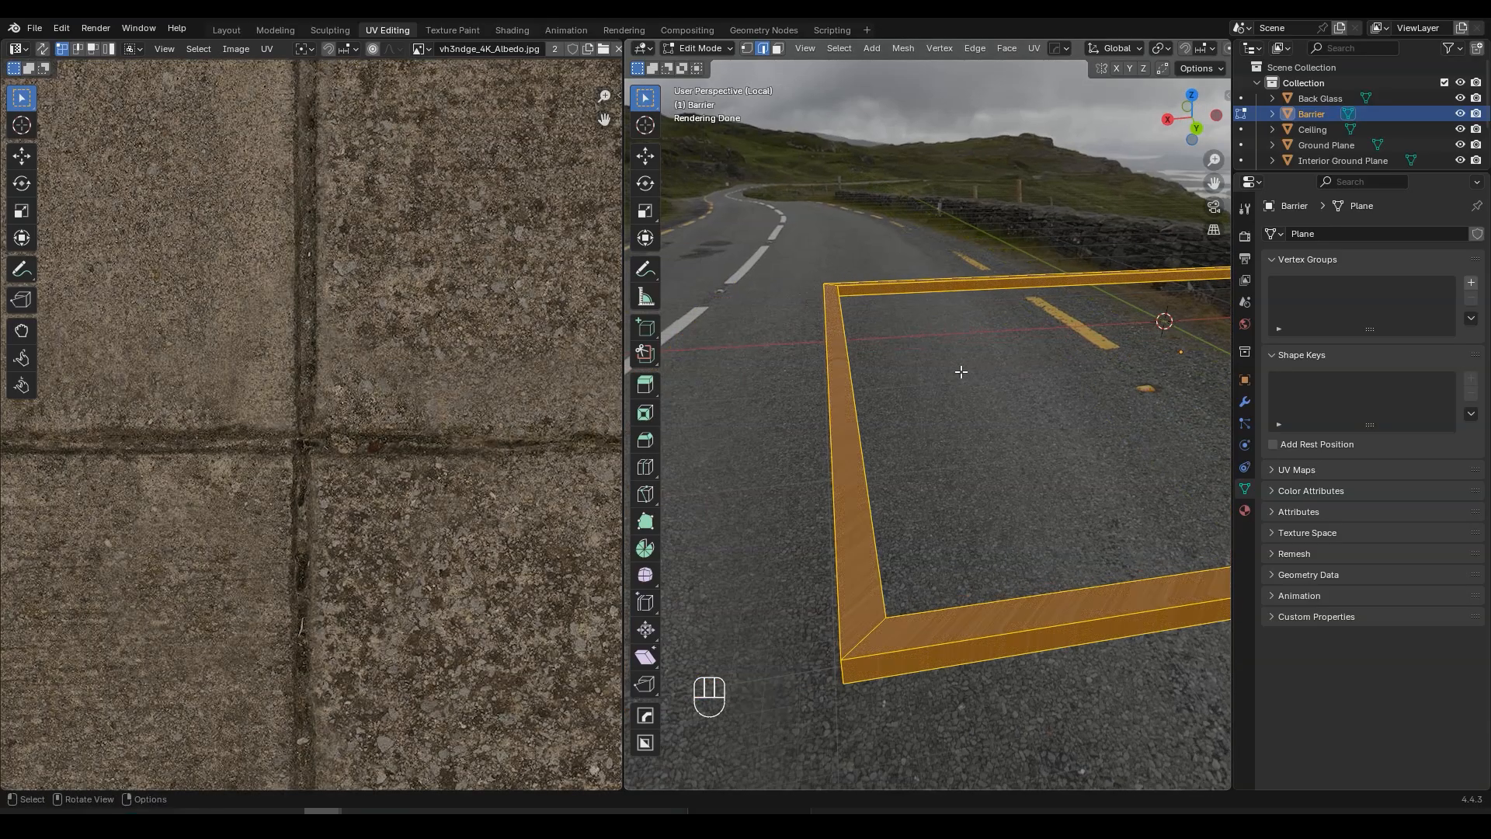
key(u)
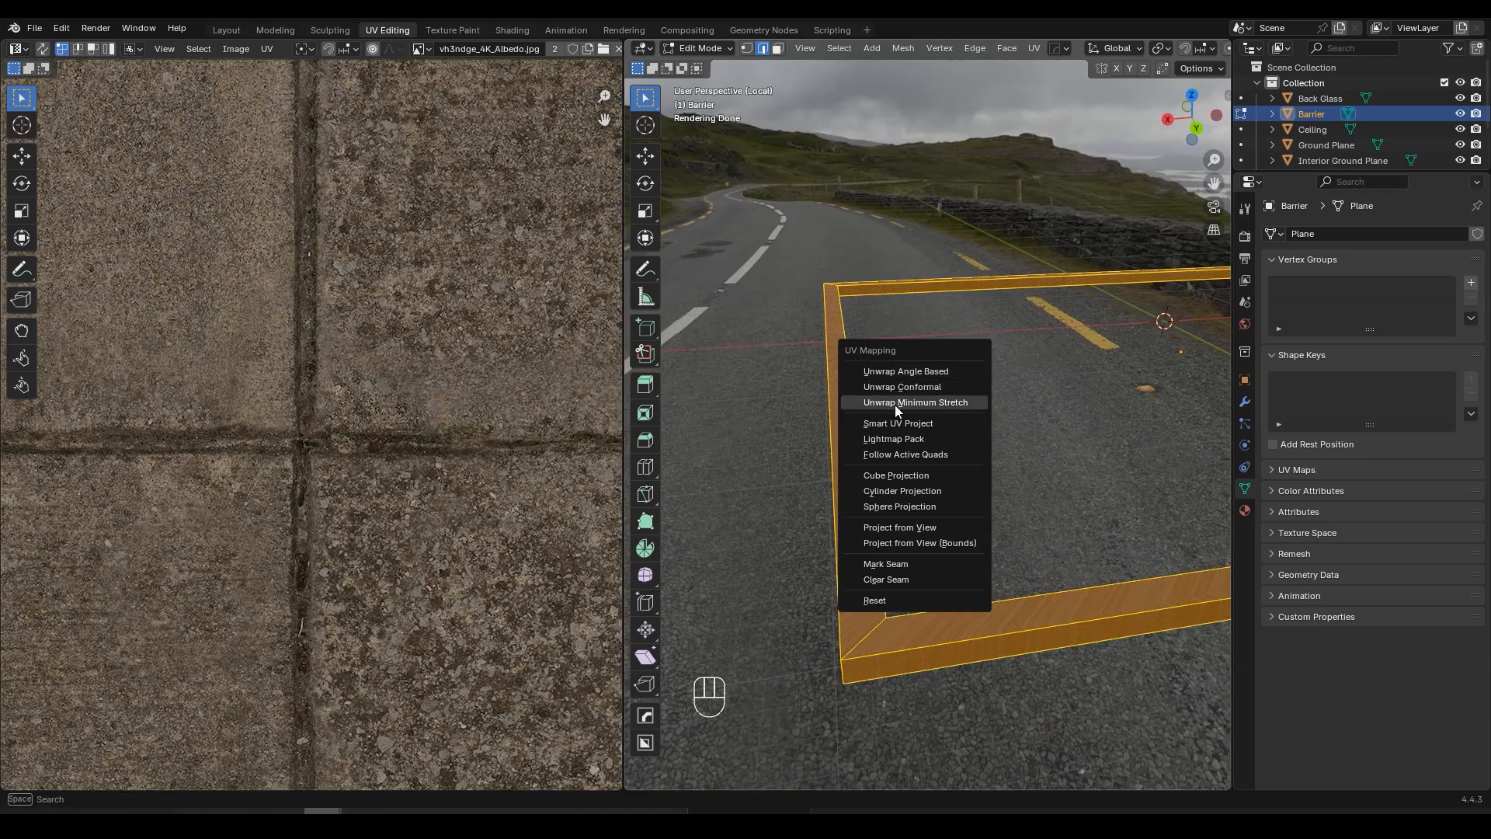
click(928, 402)
- Hide the viewport overlays to examine the unwrapped texture along the Barrier, and show the overlays again
shift+middle_drag(906, 423, 927, 378)
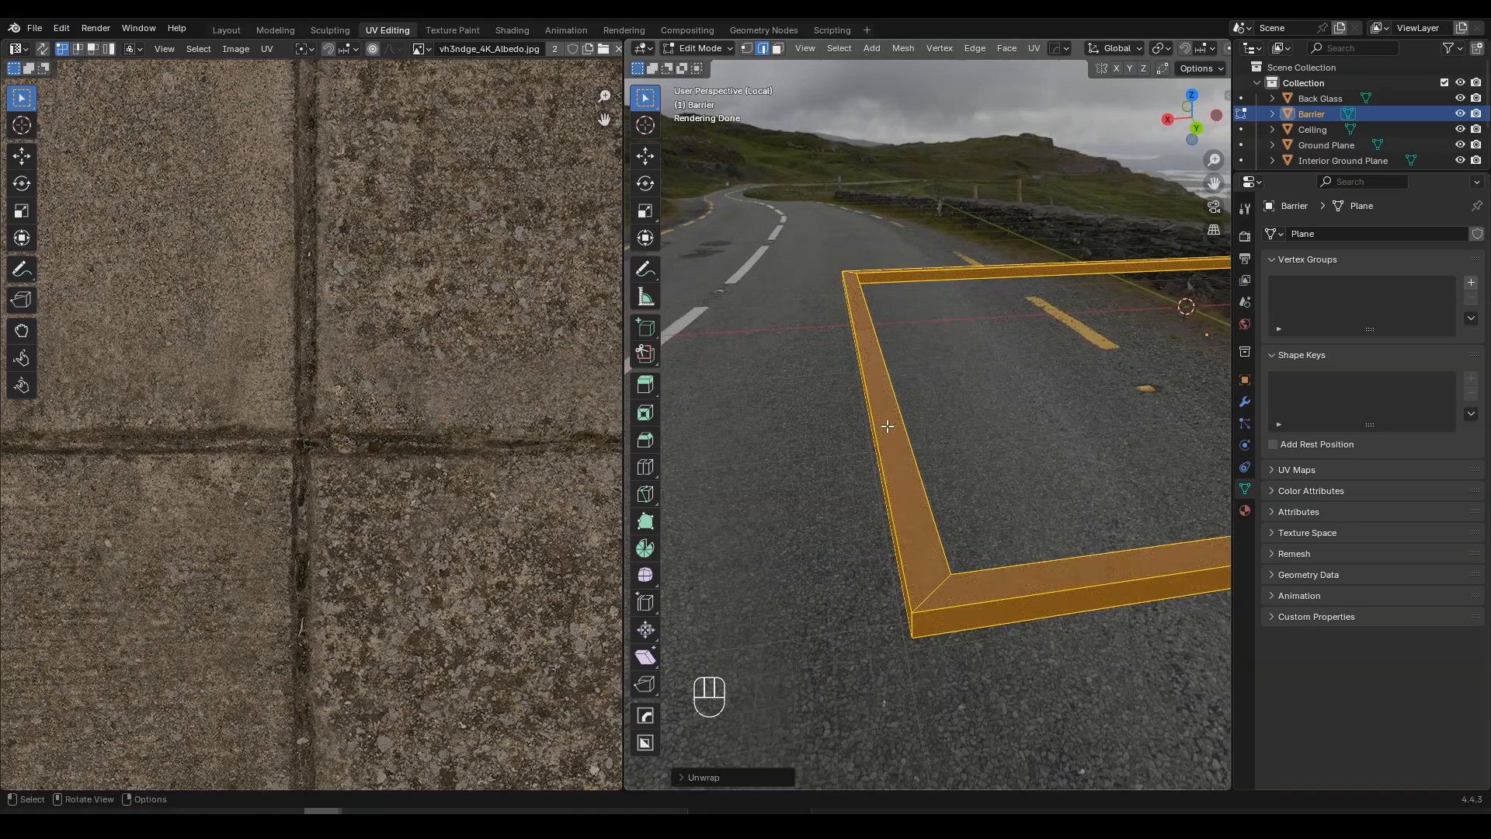
scroll(1111, 56, down, 8)
click(1098, 49)
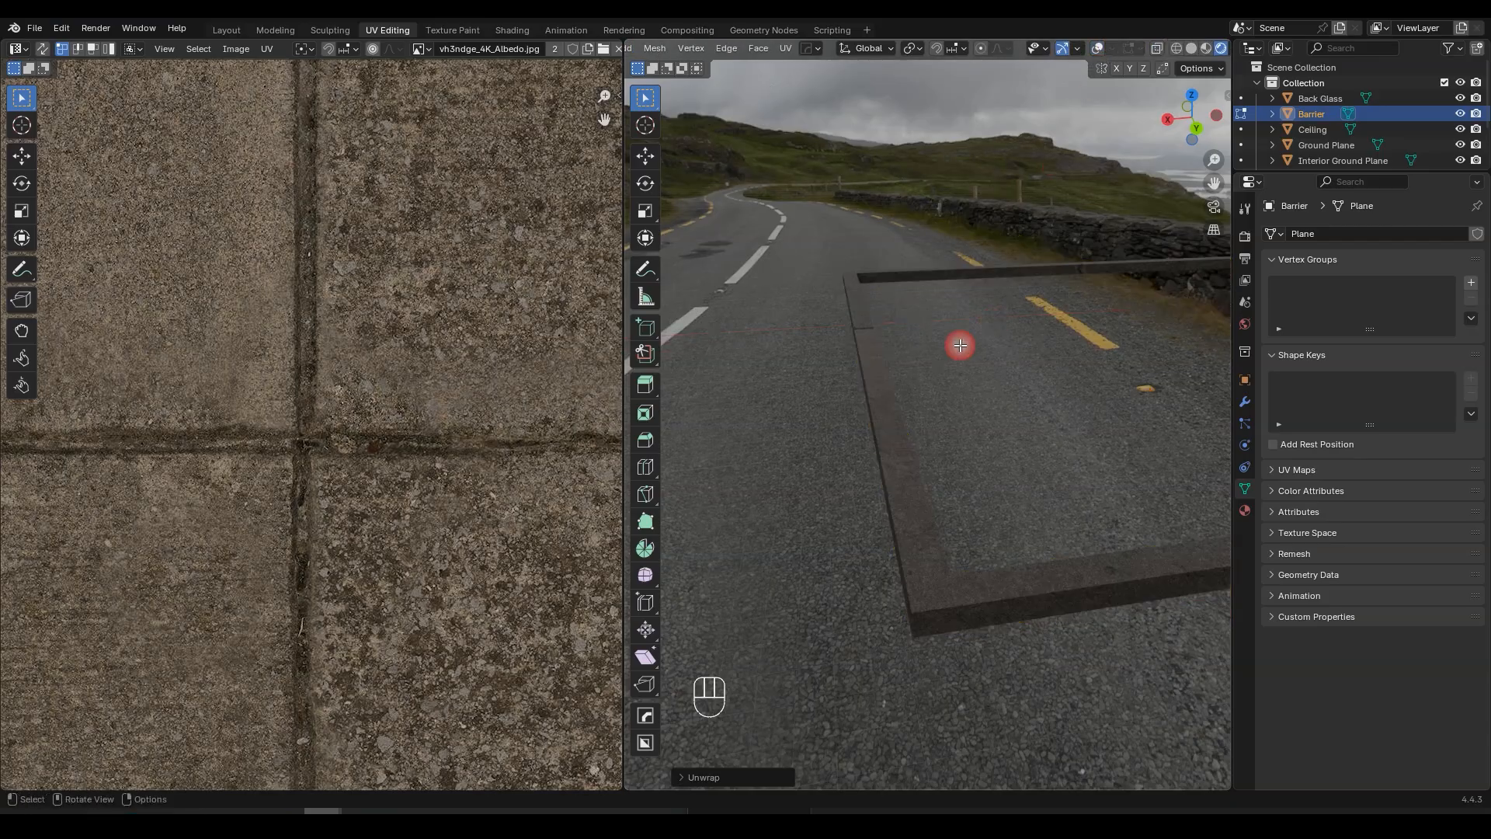
scroll(959, 347, up, 5)
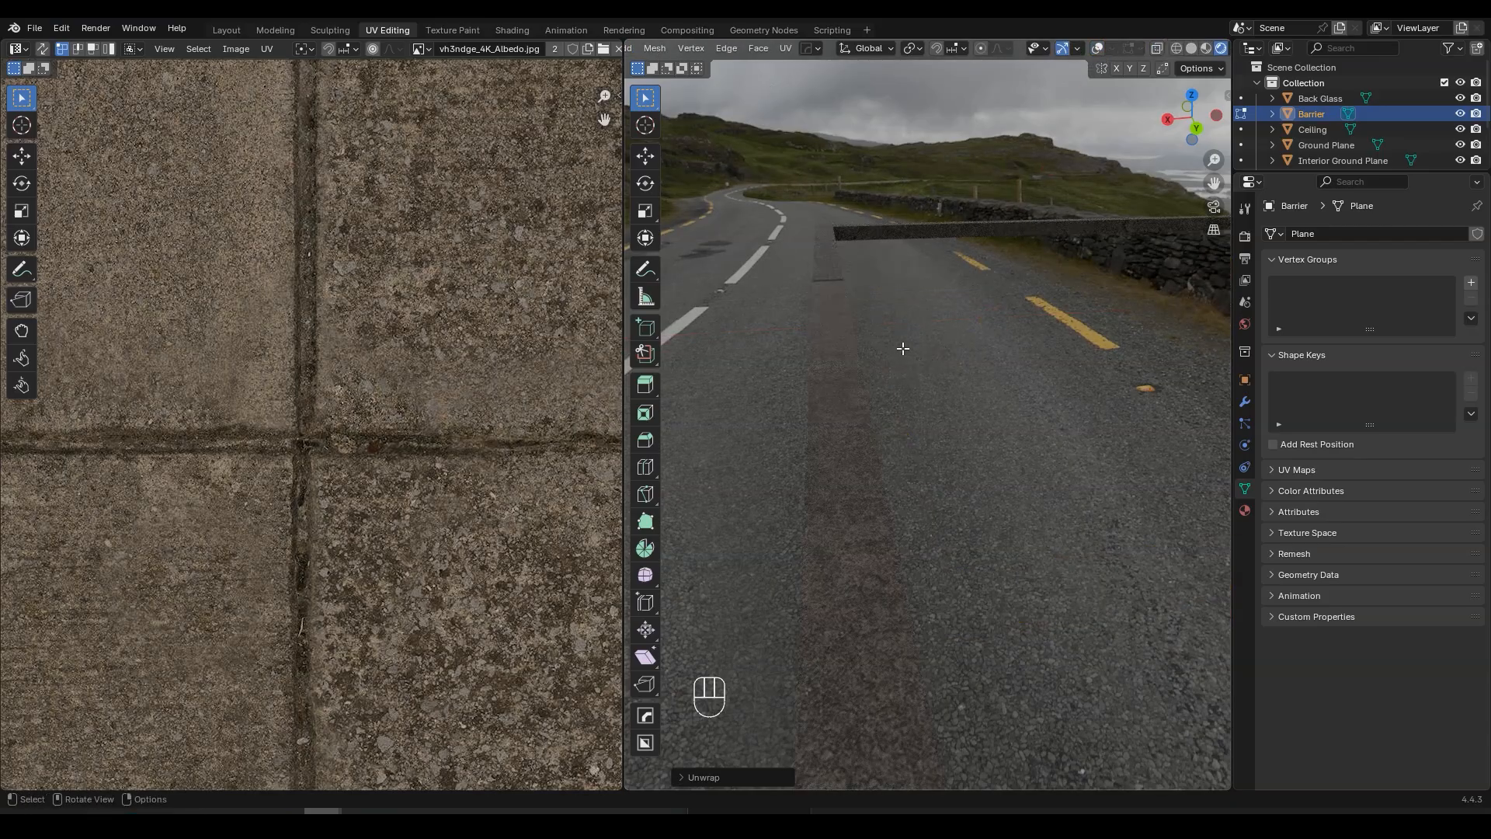
middle_drag(904, 349, 905, 333)
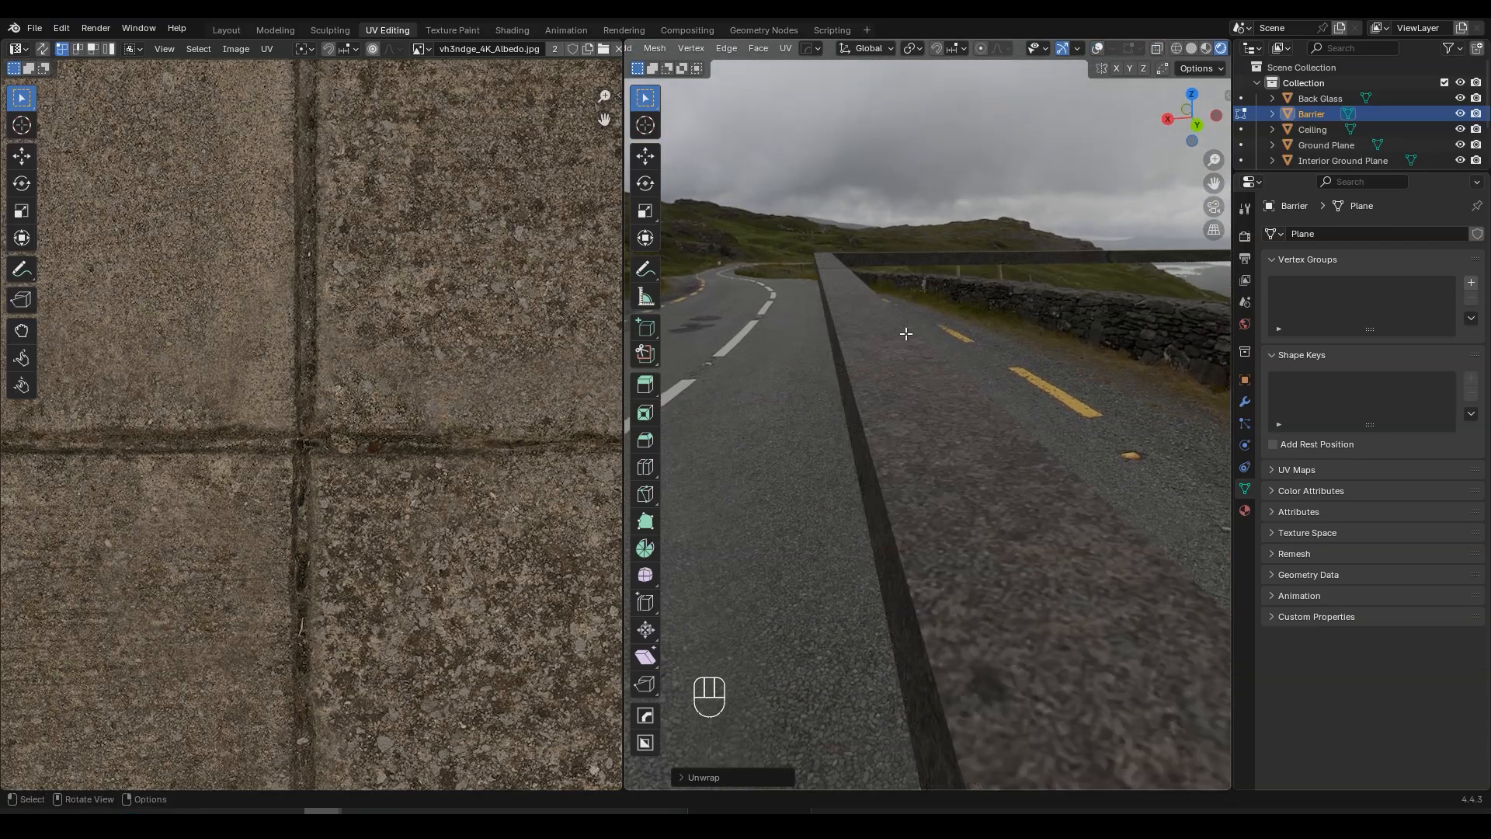
key(shift+alt+z)
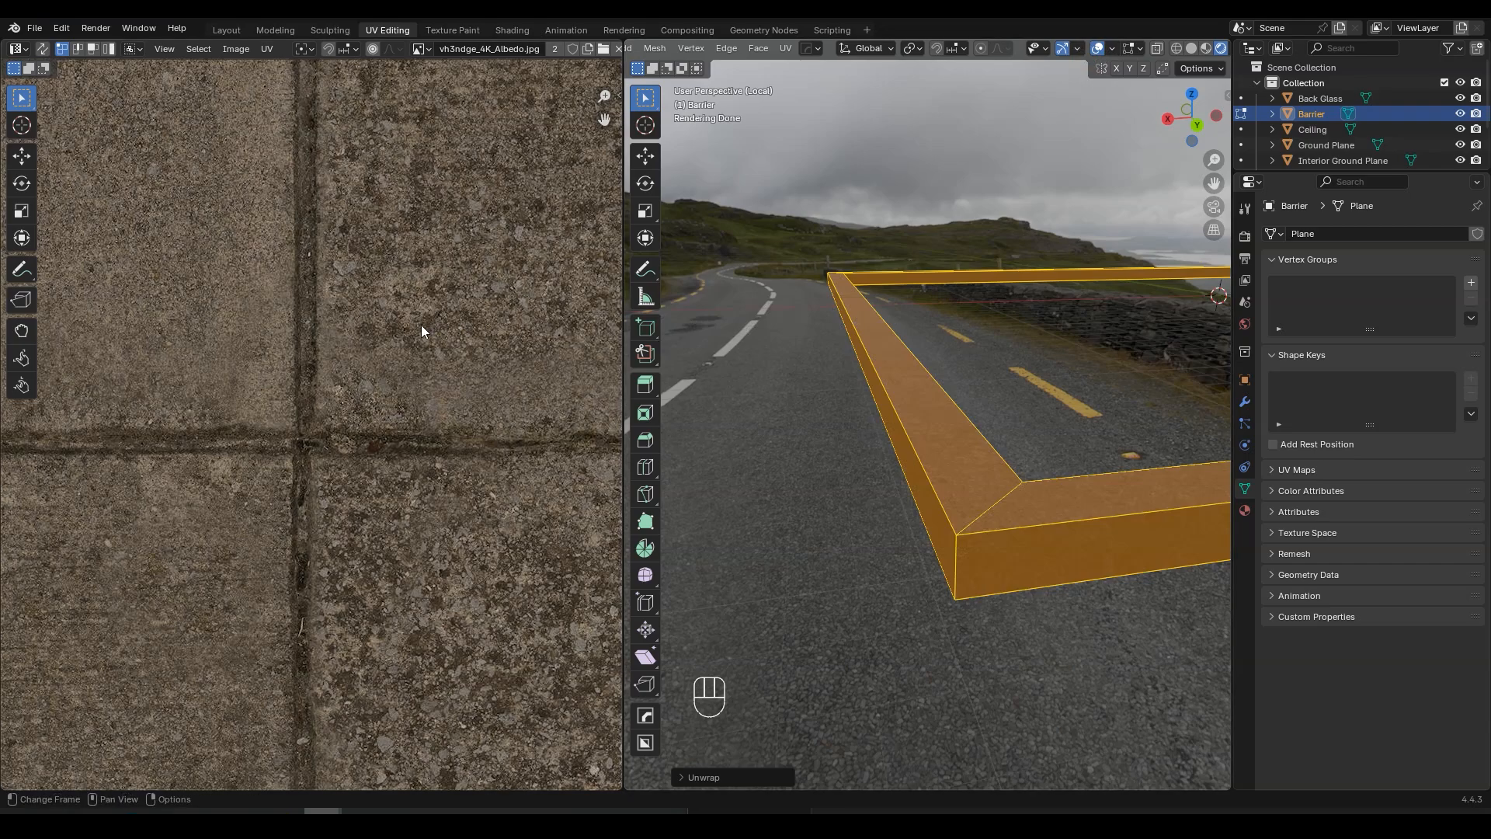
- Select all of the Barrier's UVs in the UV editor
scroll(421, 324, down, 6)
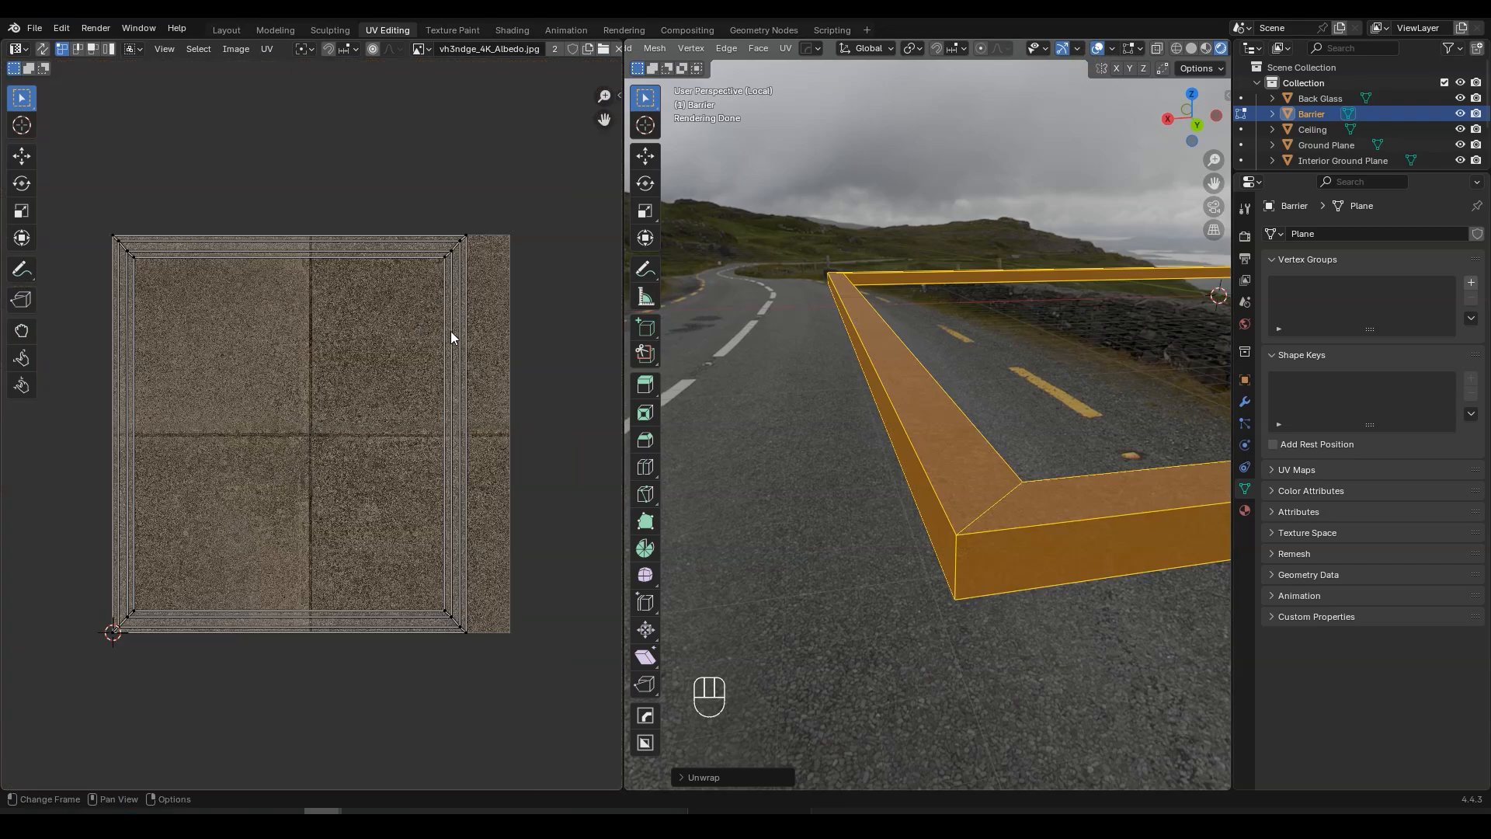
key(a)
scroll(454, 335, down, 2)
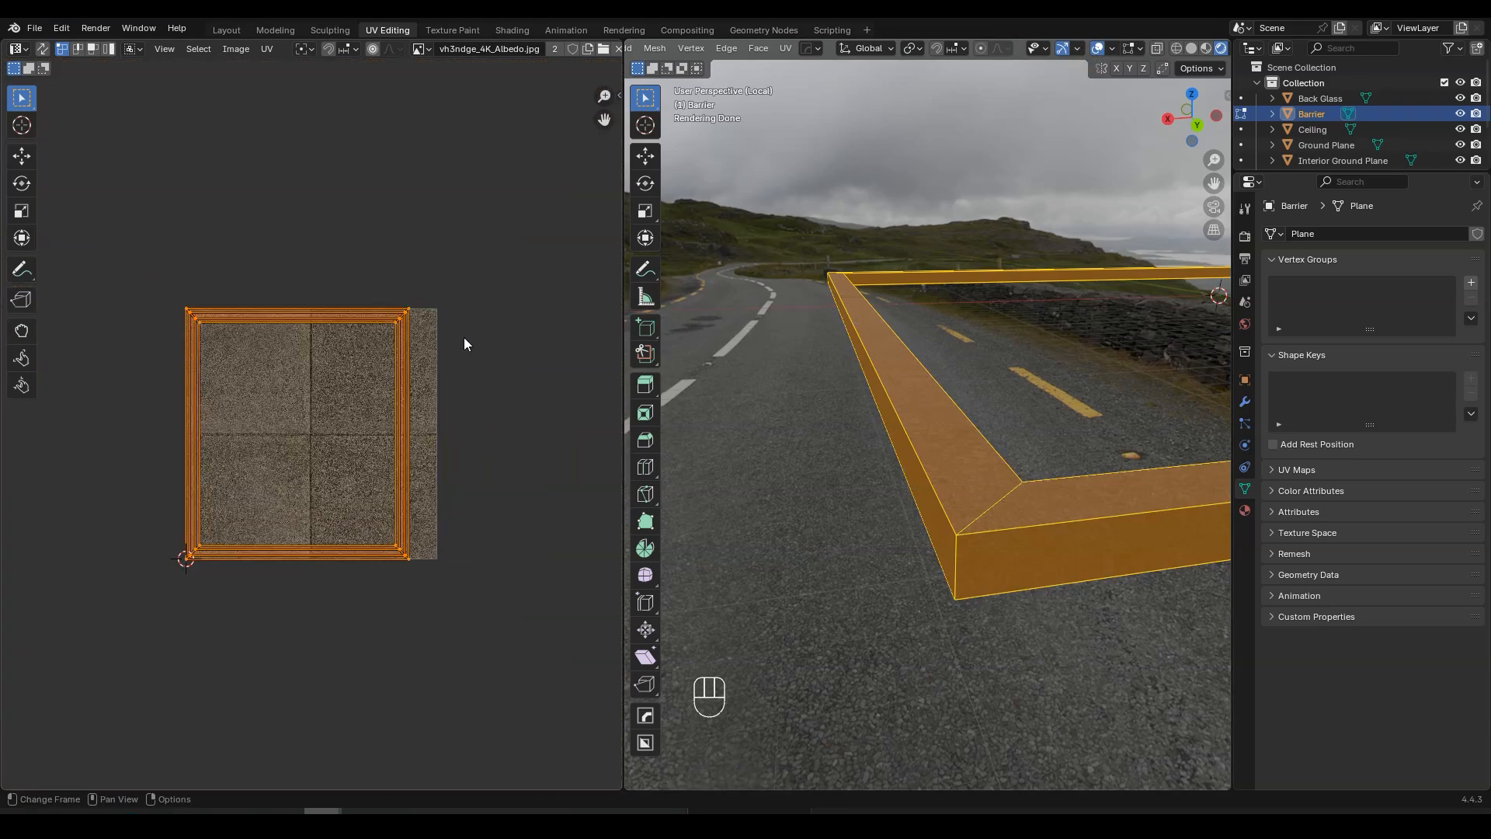
key(s)
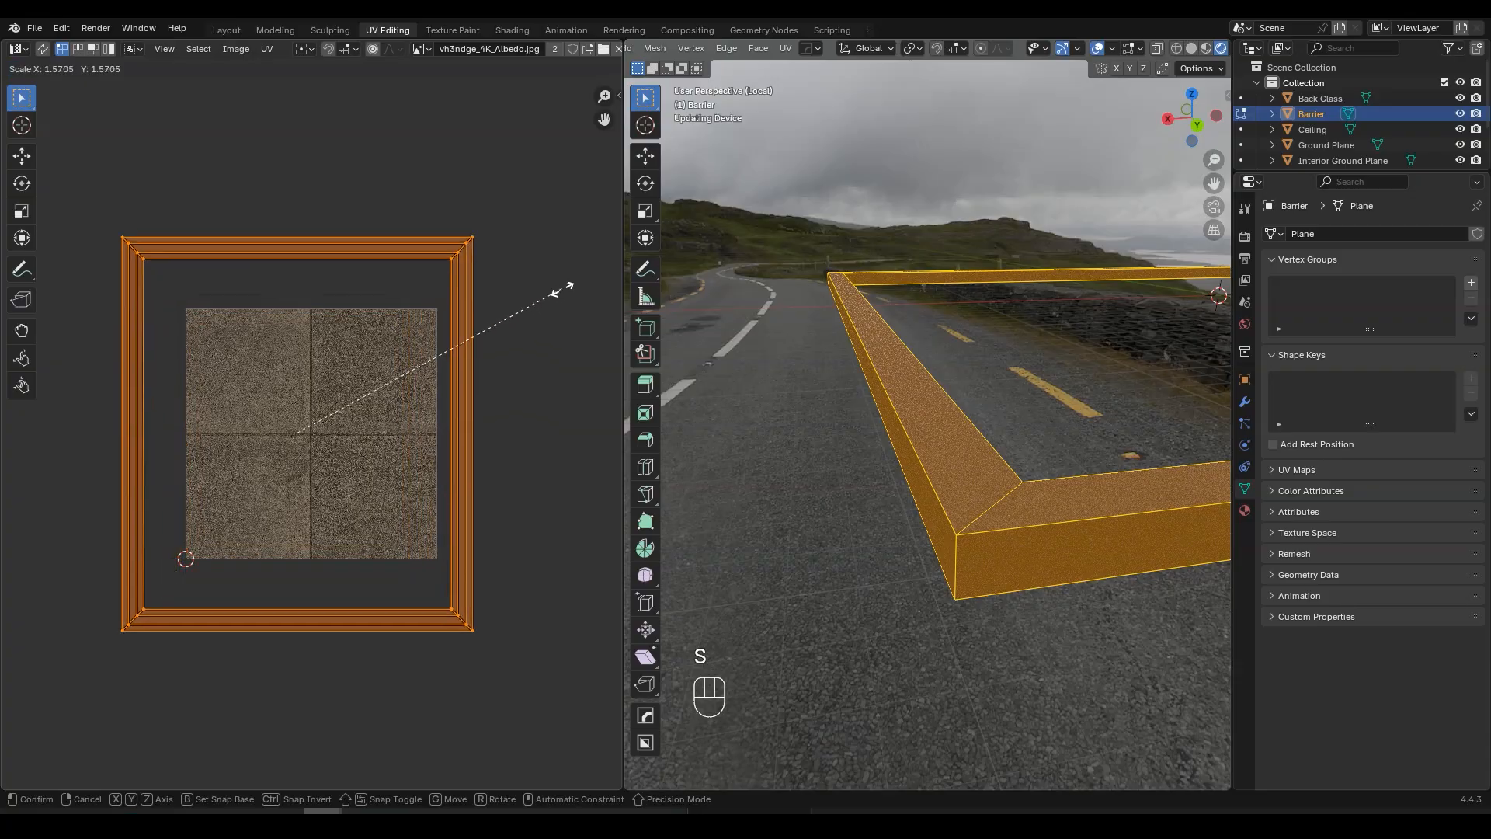
click(133, 167)
key(ctrl+z)
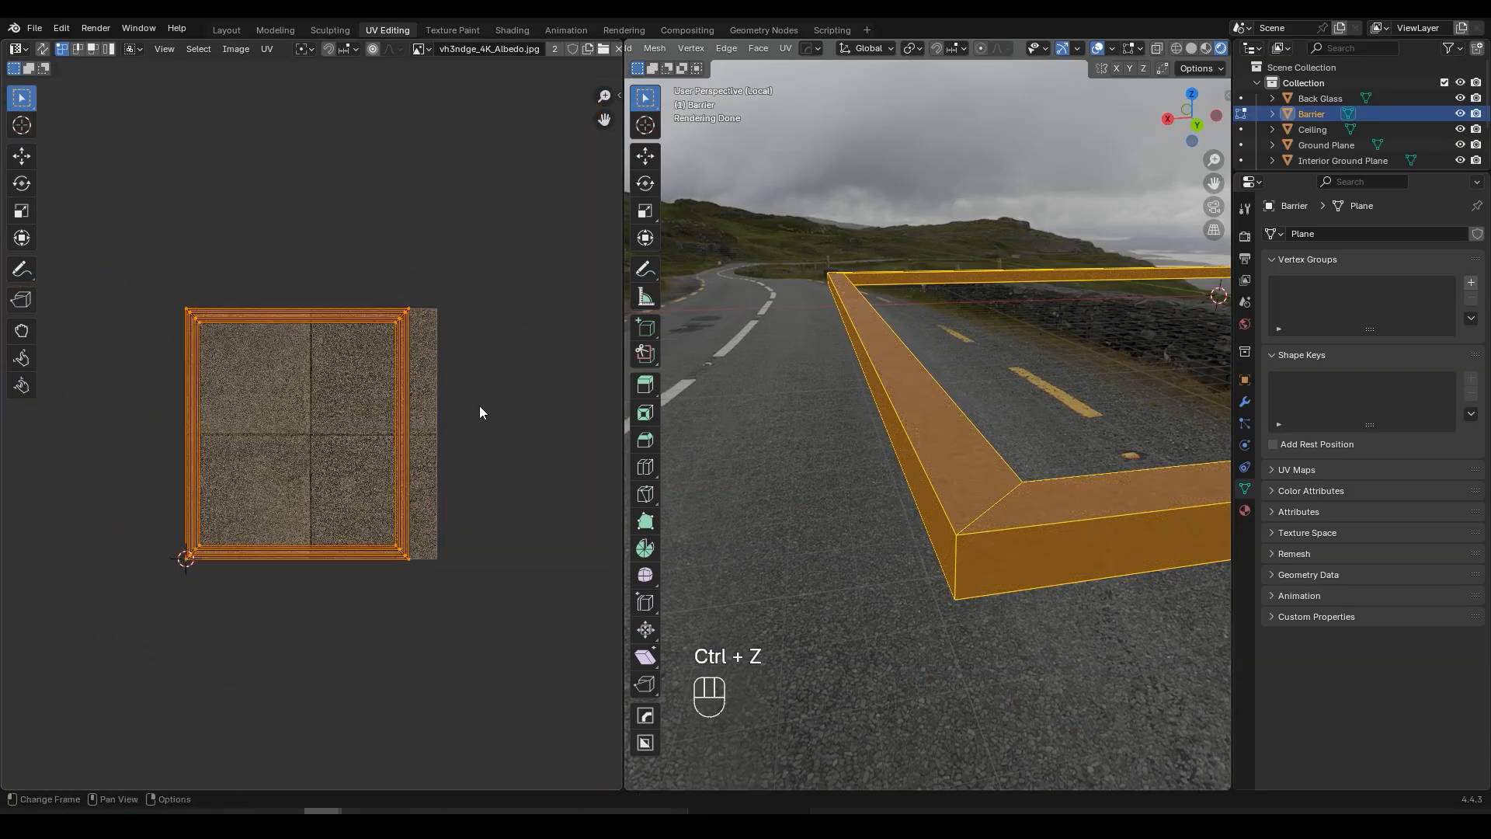
- Scale the Barrier's selected UVs by a factor of 10 and return to Object Mode
key(s)
key(KP_1)
key(KP_0)
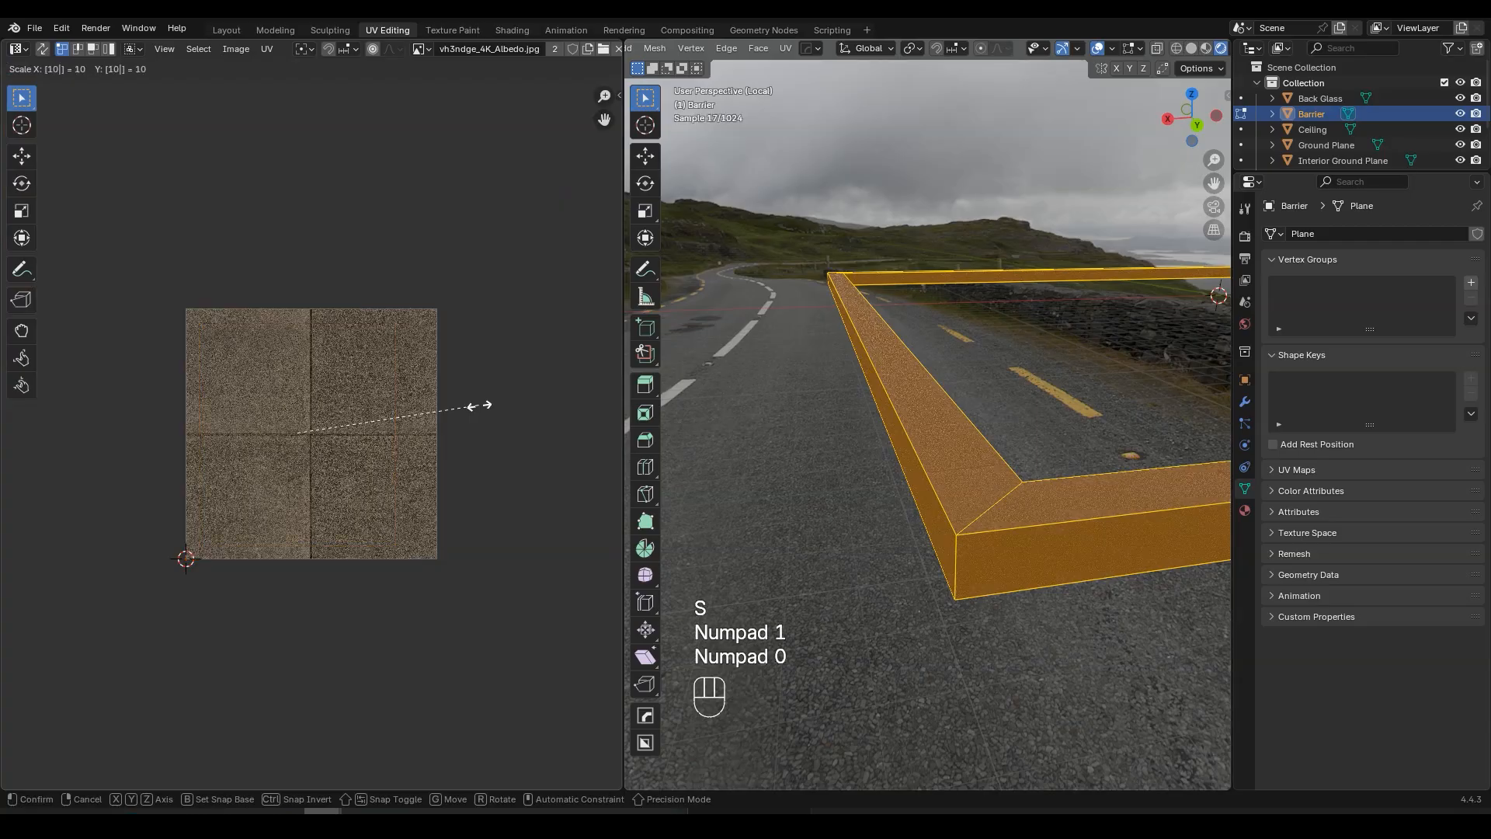
key(KP_Enter)
scroll(478, 405, down, 8)
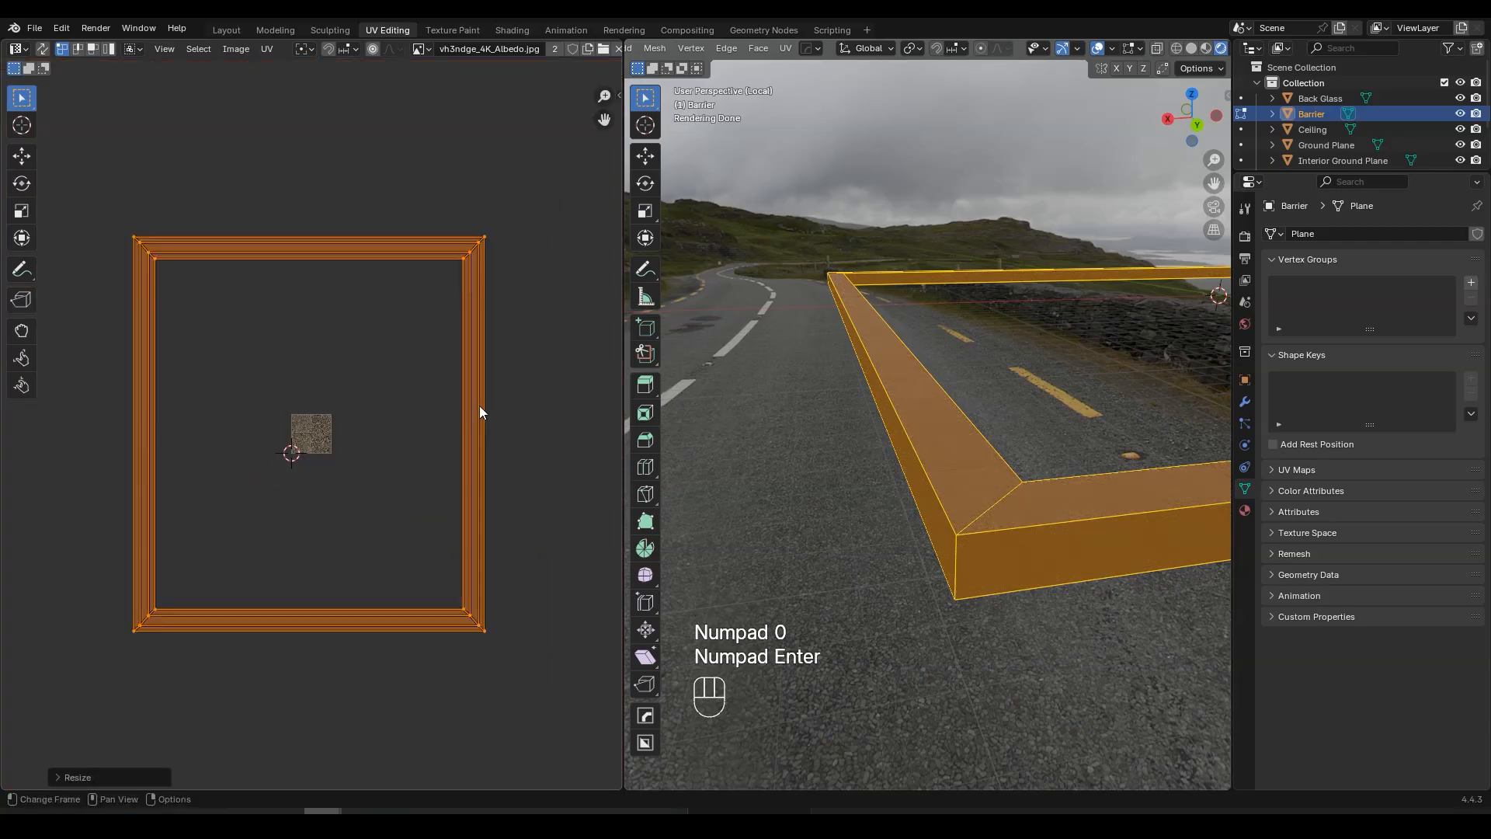
key(Tab)
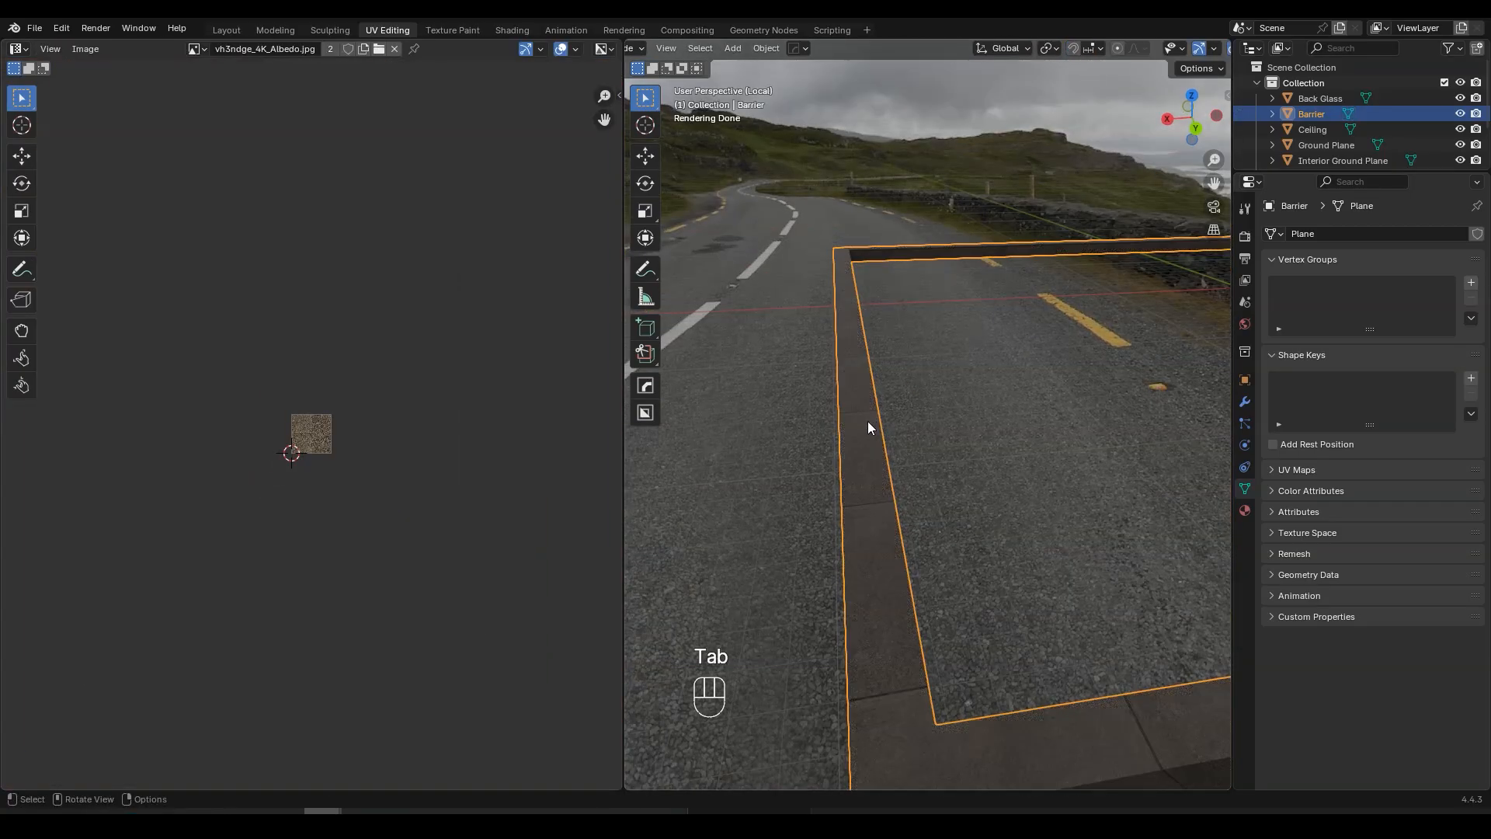
- Select a single outer side face of the Barrier in face mode and unwrap it with Unwrap Minimum Stretch
middle_drag(899, 400, 948, 439)
scroll(917, 434, up, 2)
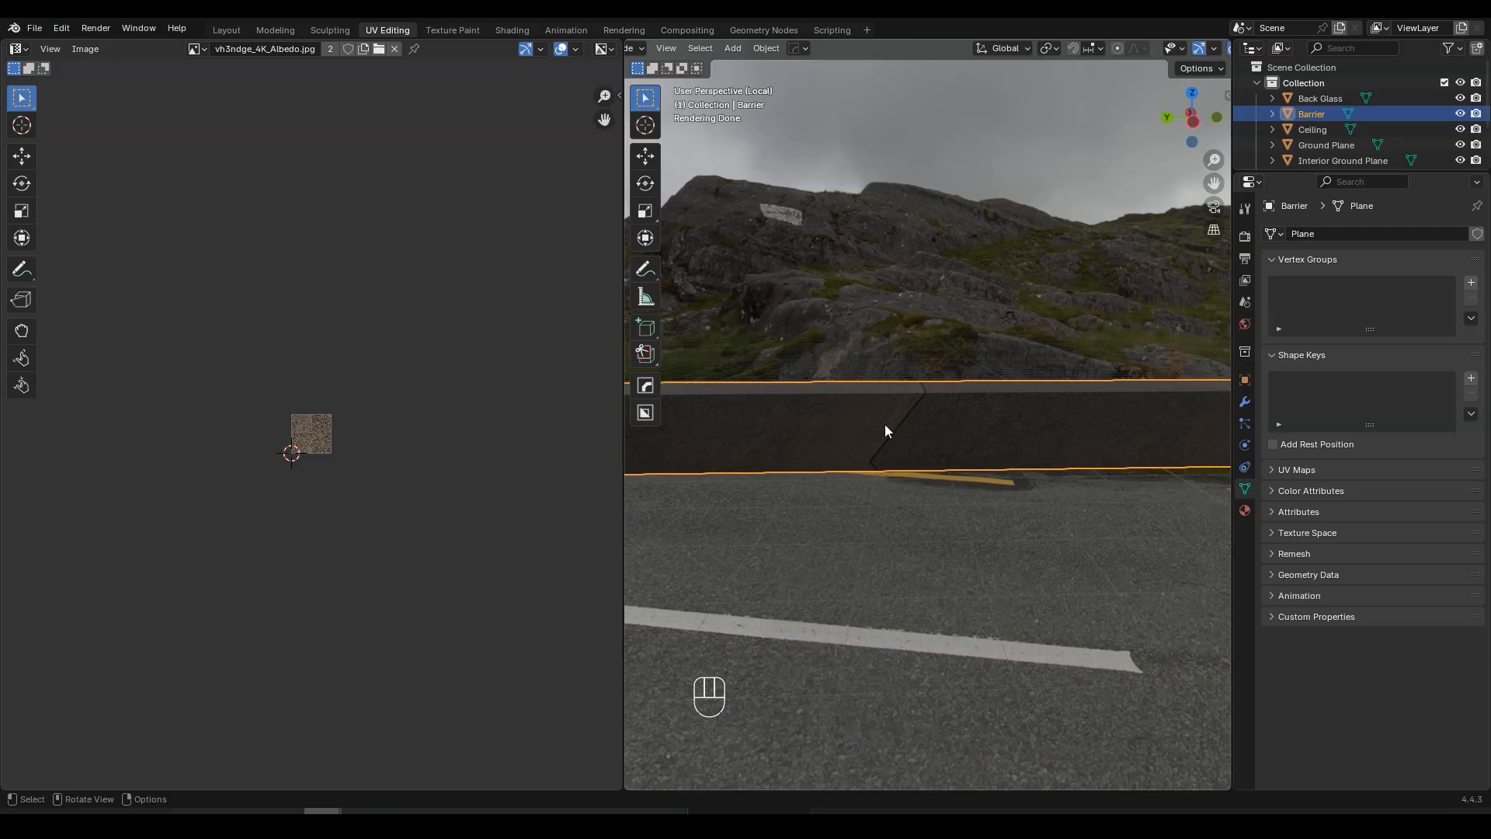
key(Tab)
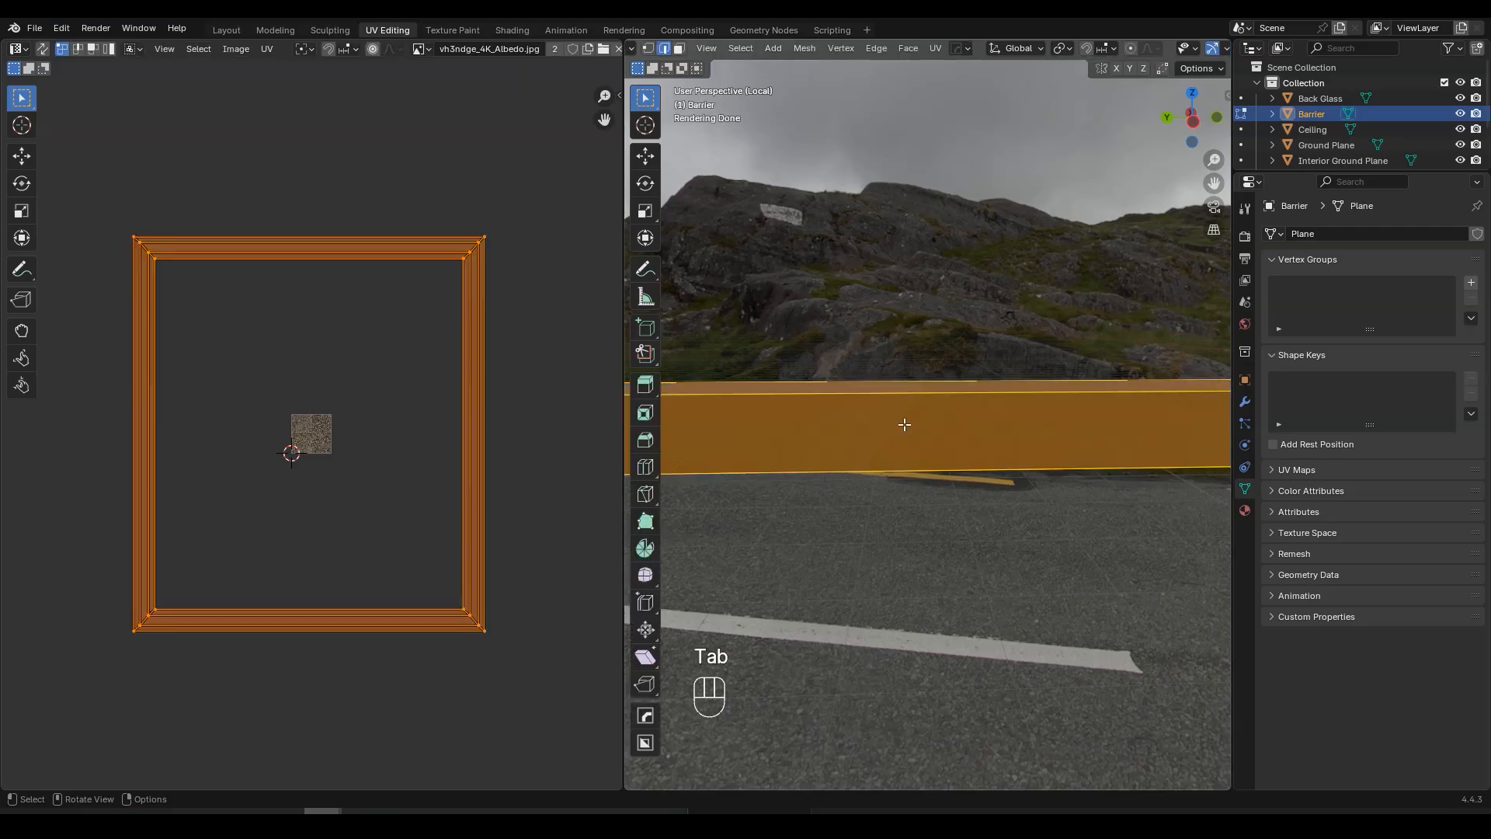
click(904, 424)
key(3)
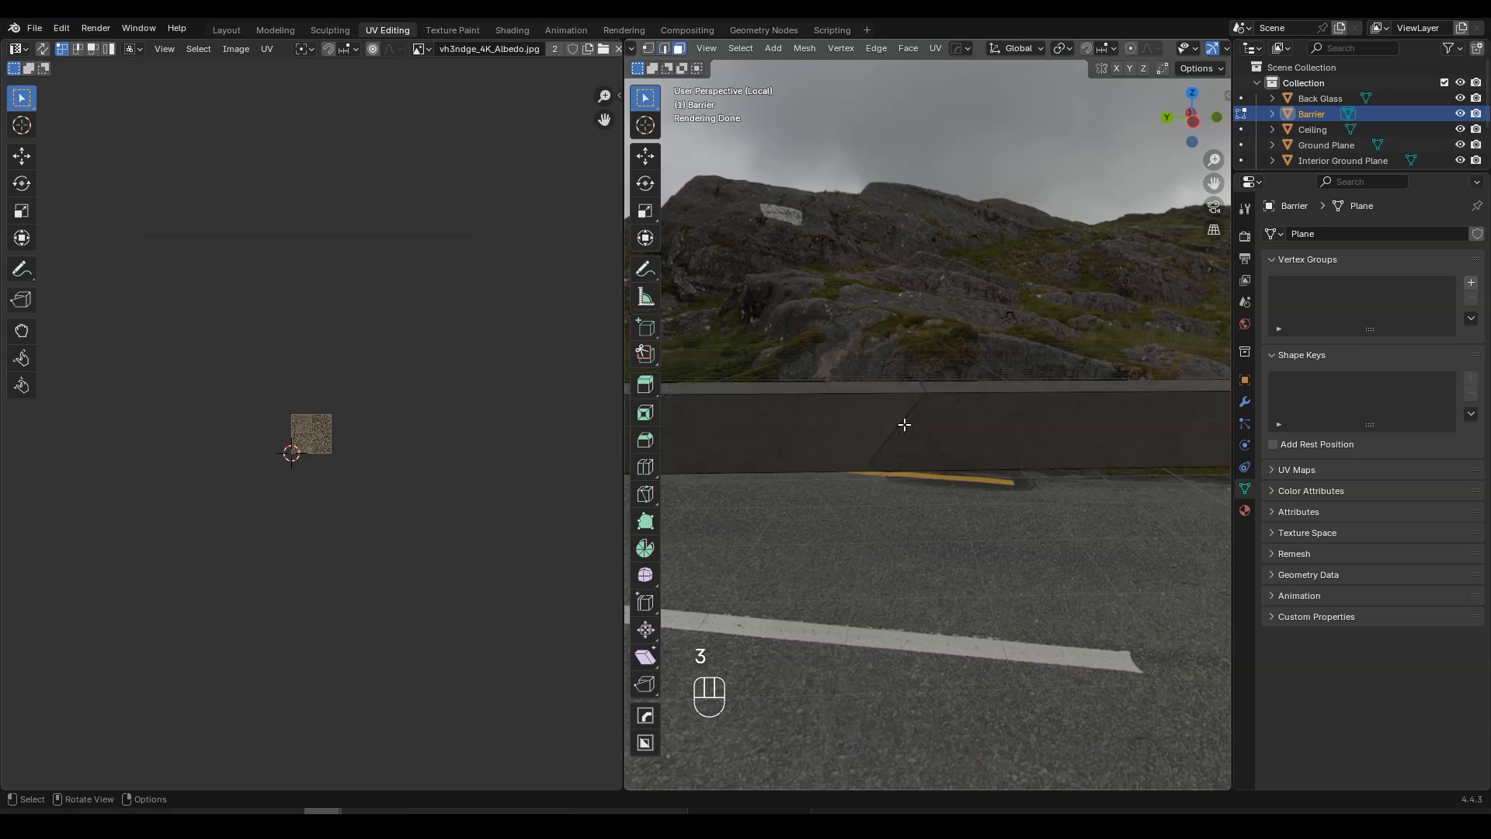
click(904, 424)
key(u)
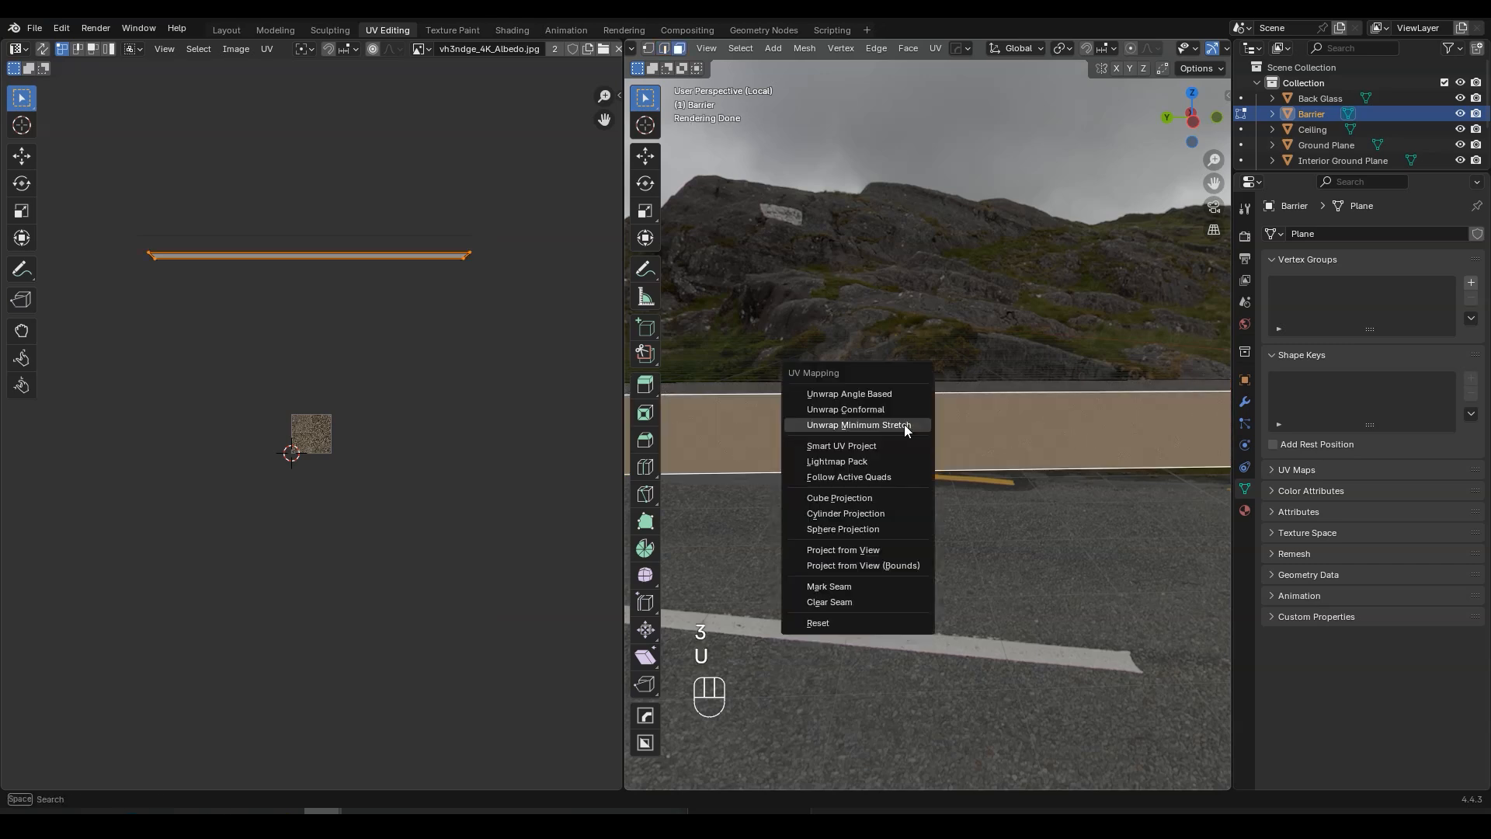
click(861, 424)
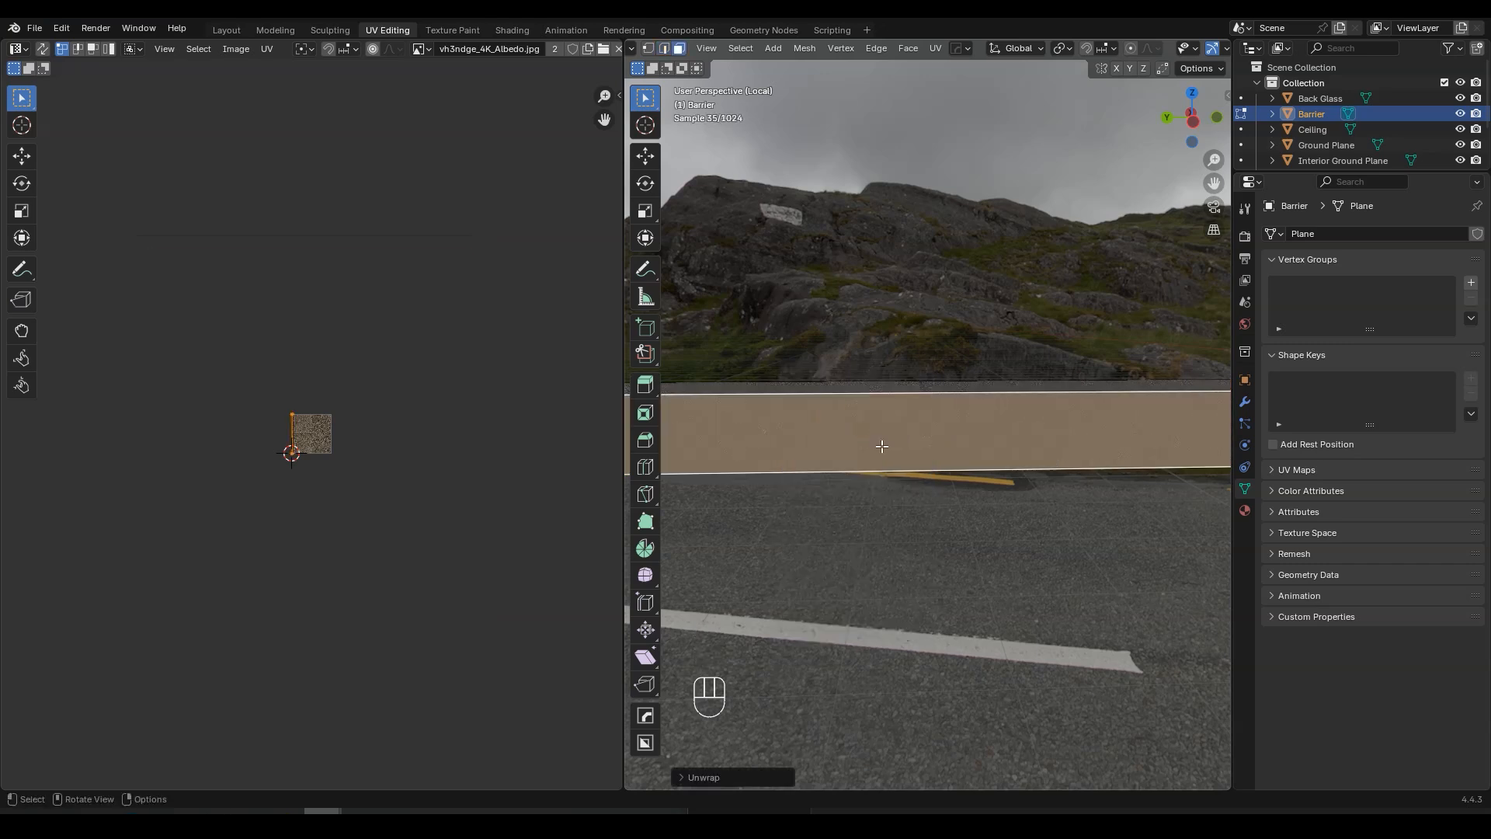
- Scale up the side face's UVs freehand by about 7 times and return to Object Mode
key(s)
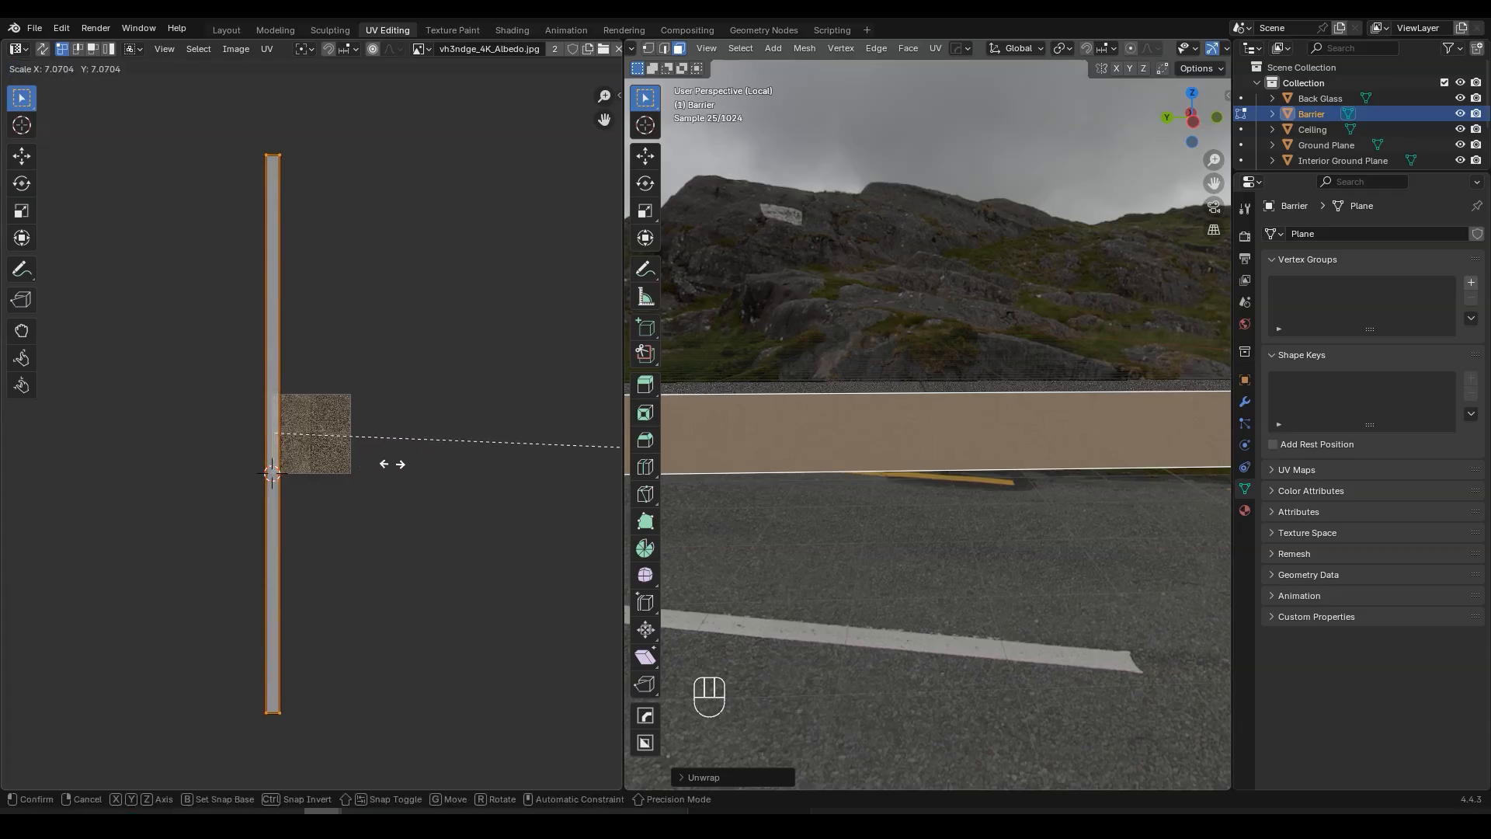
click(513, 456)
key(Tab)
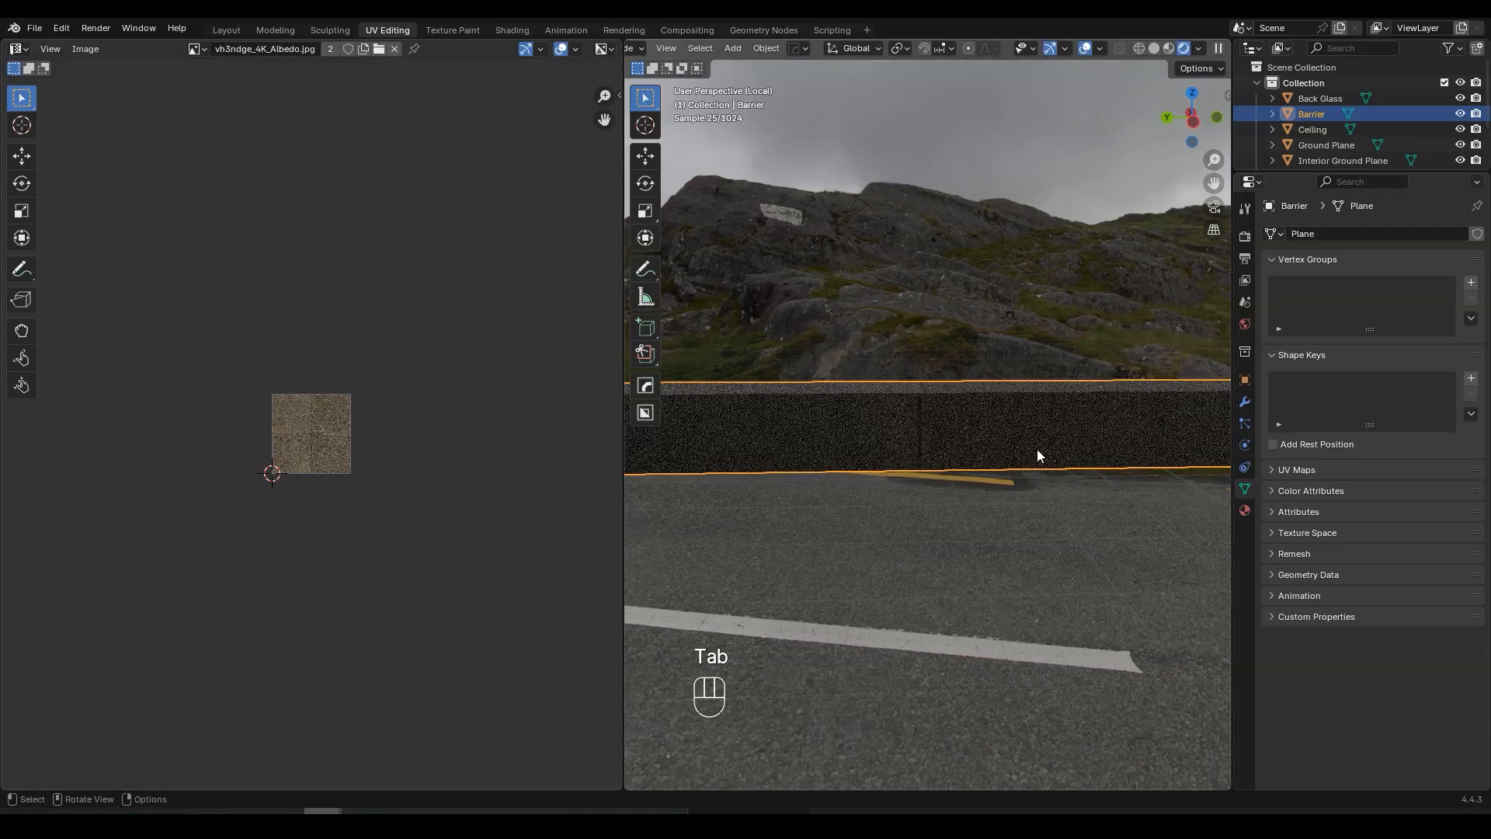
- Unwrap the adjacent outer side face of the Barrier with Unwrap Minimum Stretch and scale its UVs by a factor of 10
middle_drag(818, 442, 943, 412)
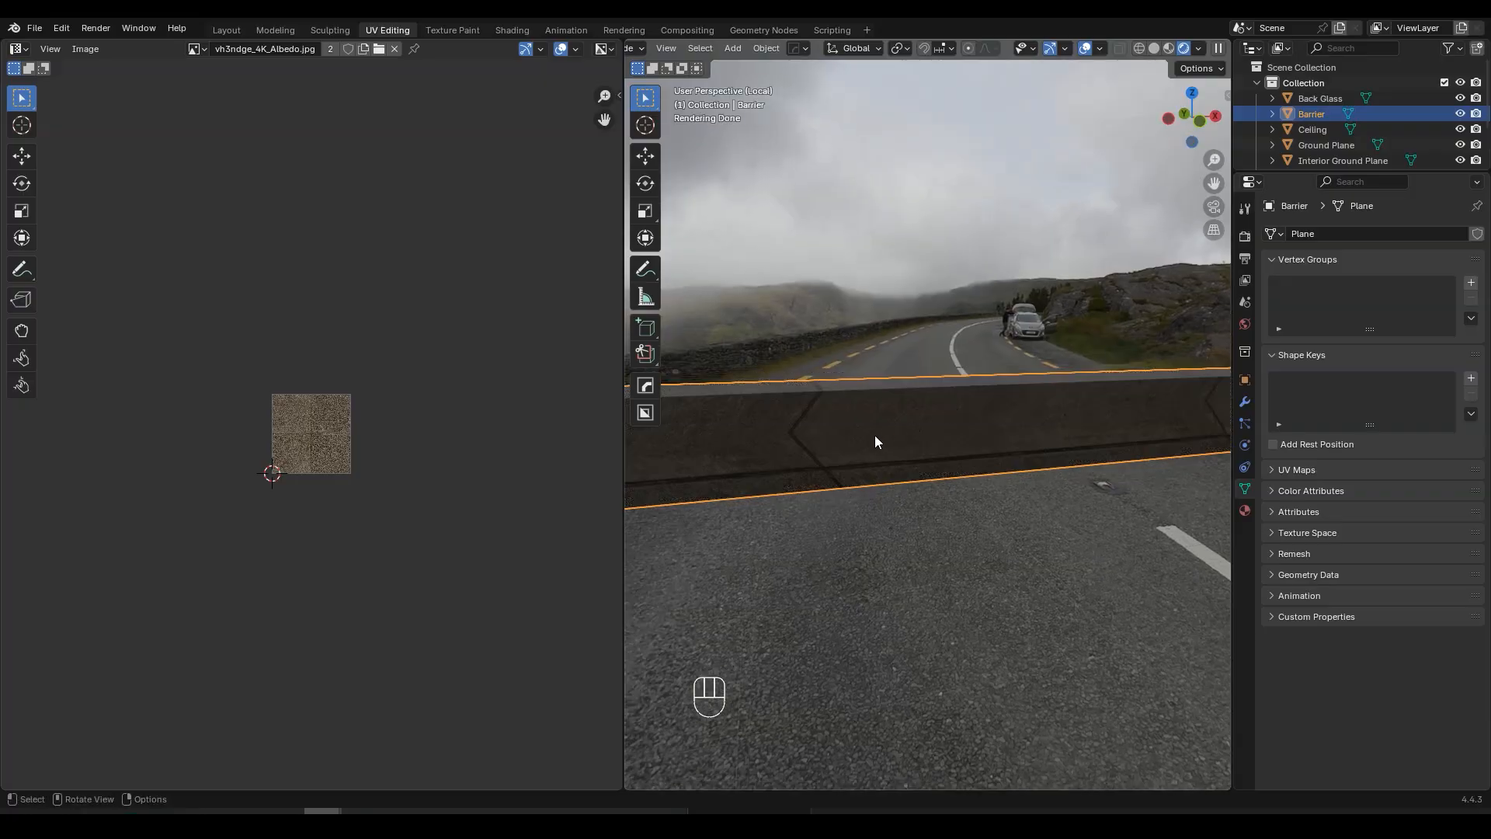
key(Tab)
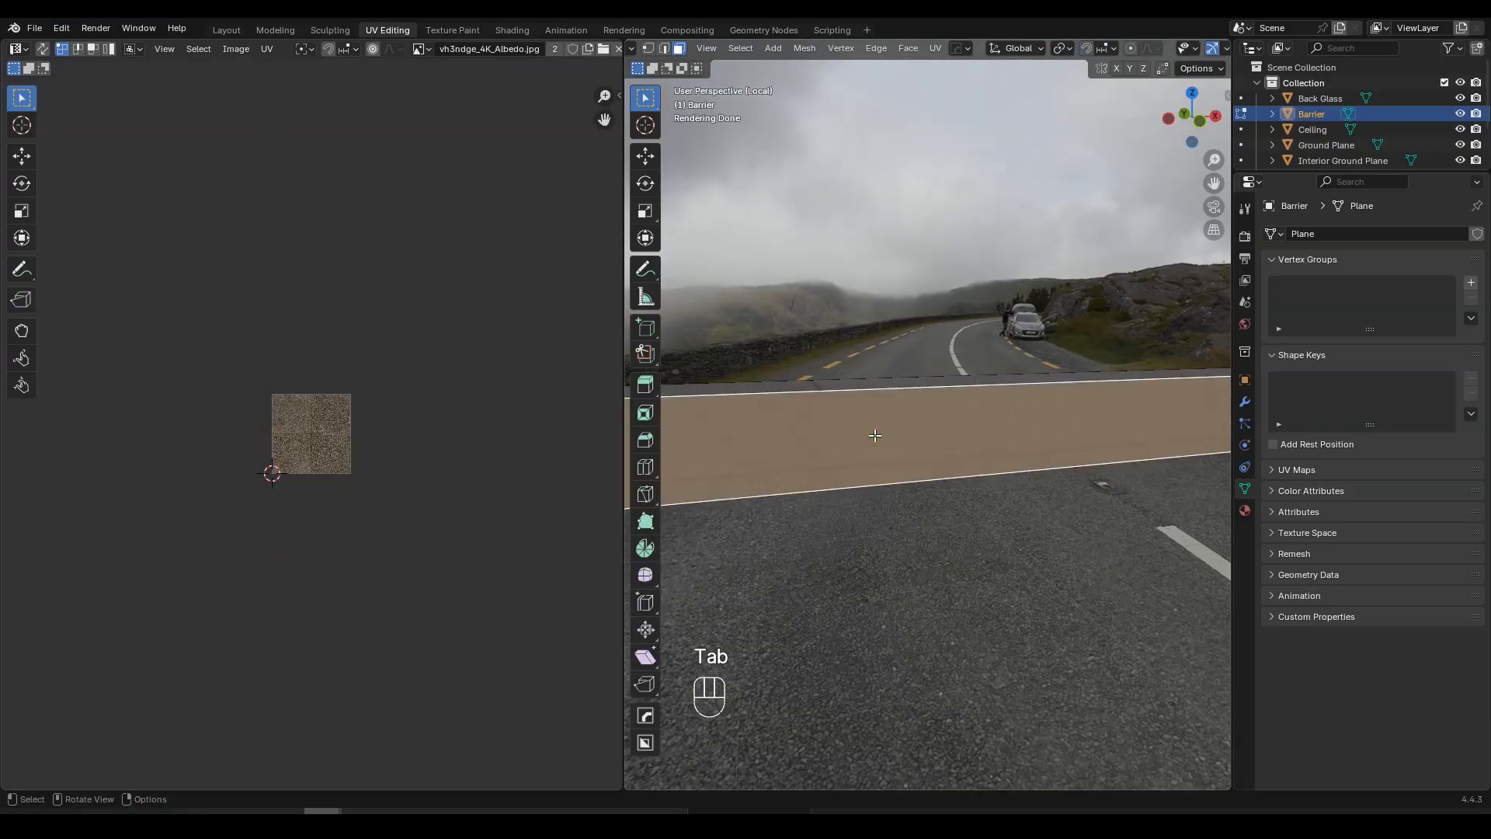
key(u)
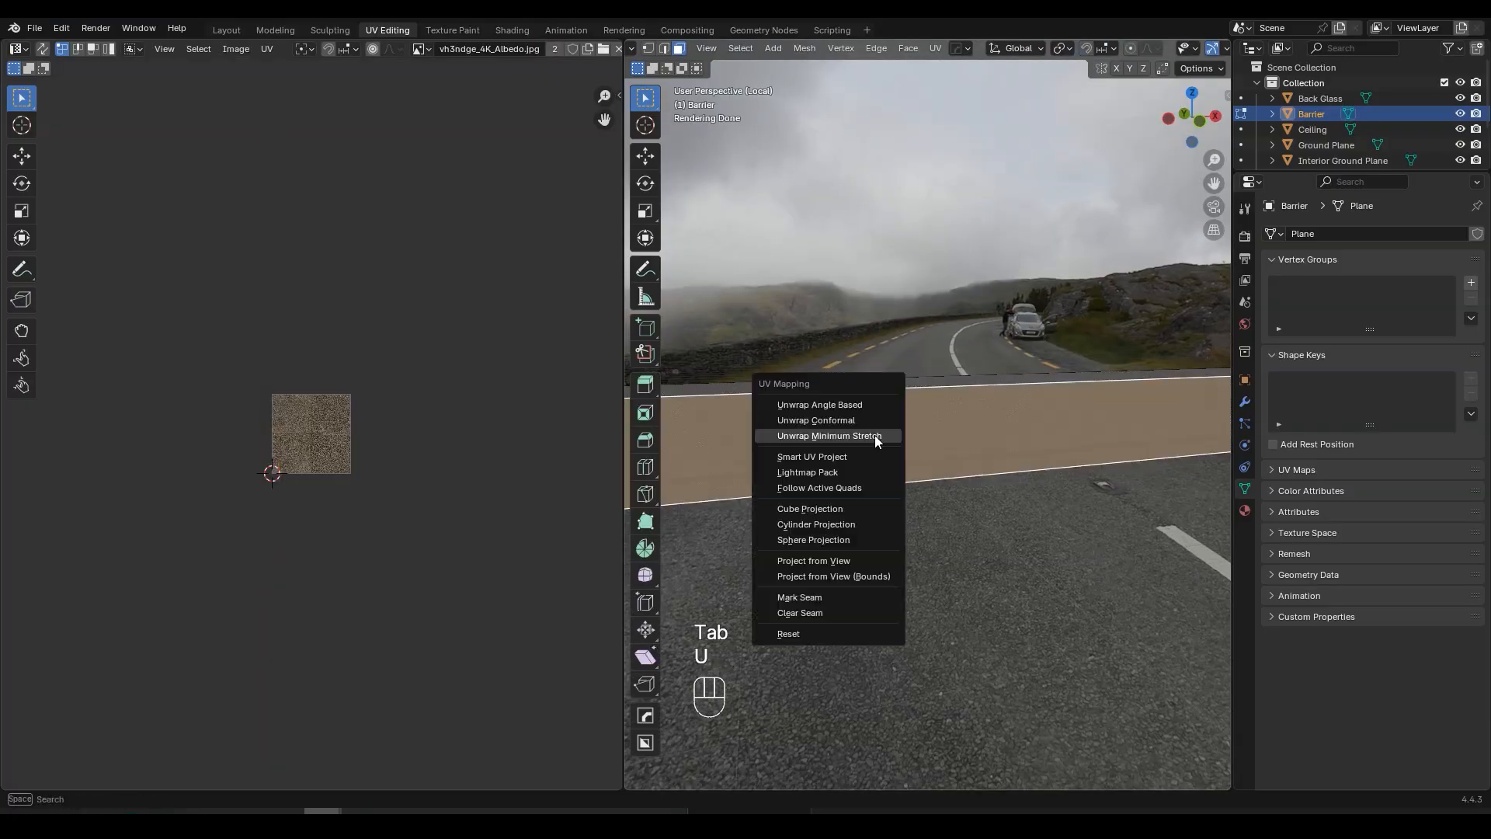
click(837, 435)
scroll(332, 436, up, 3)
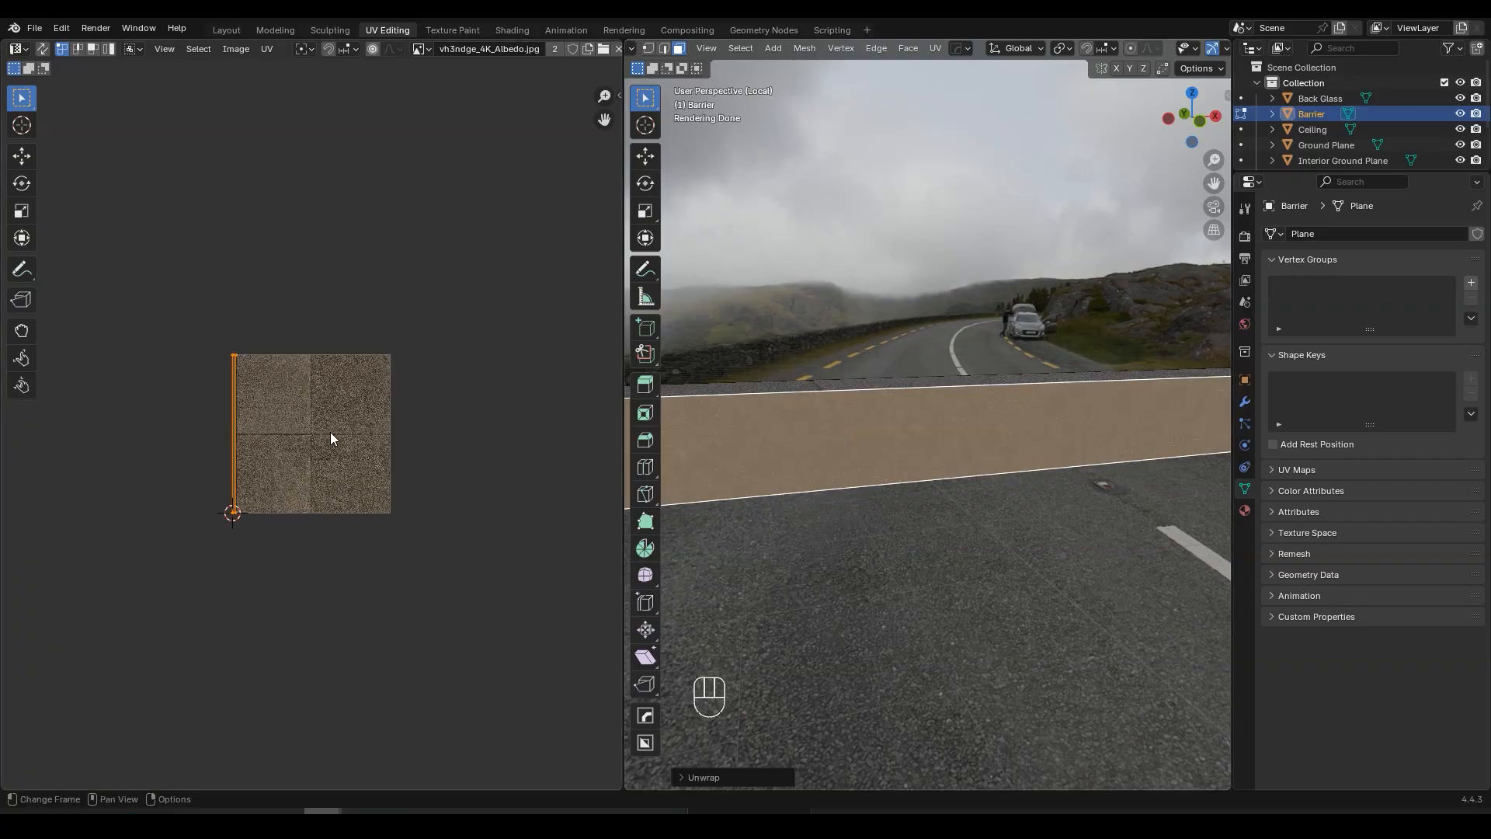
text(s10)
key(KP_Enter)
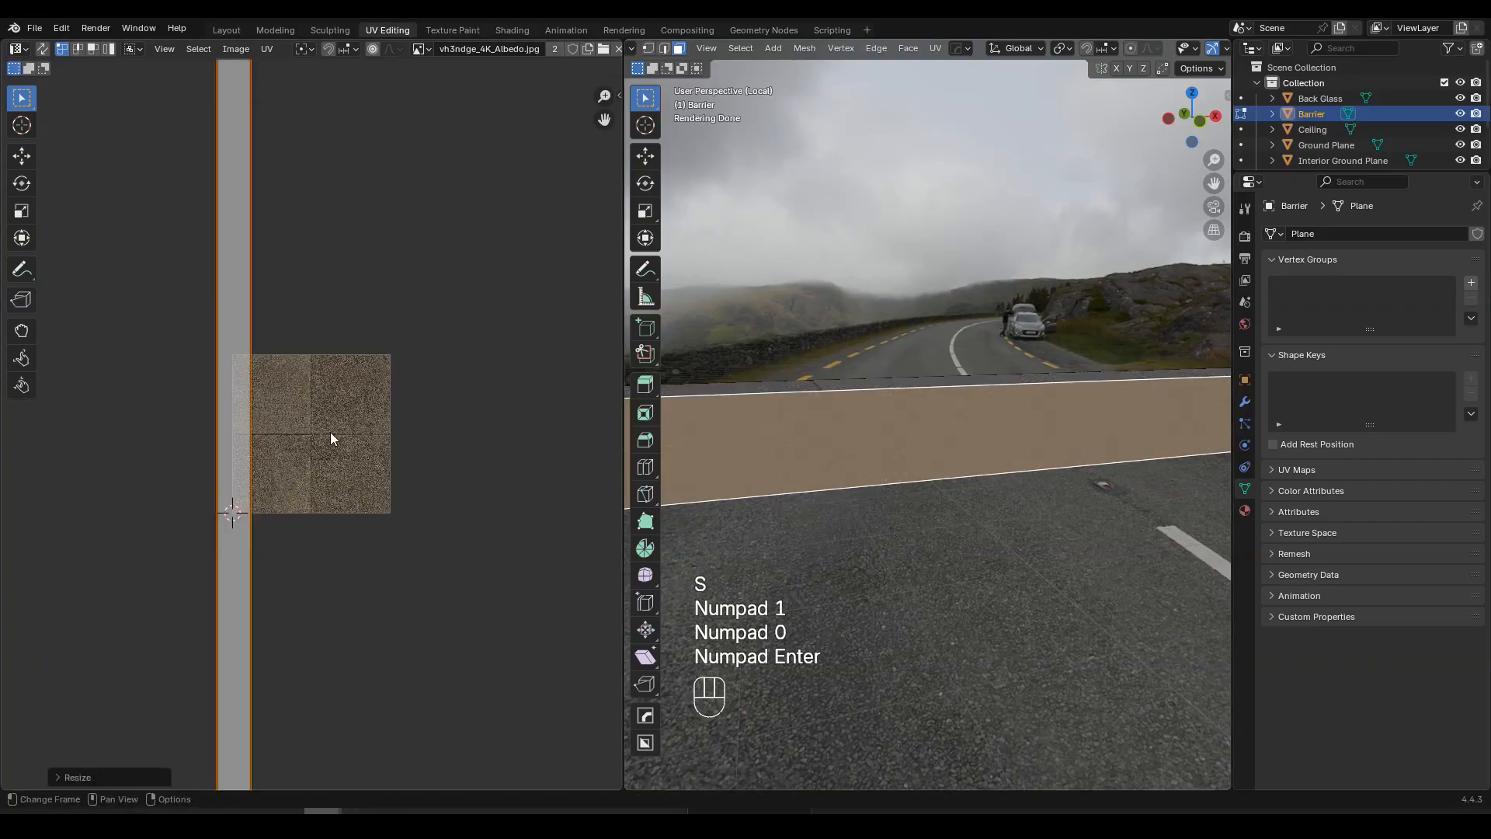
key(Tab)
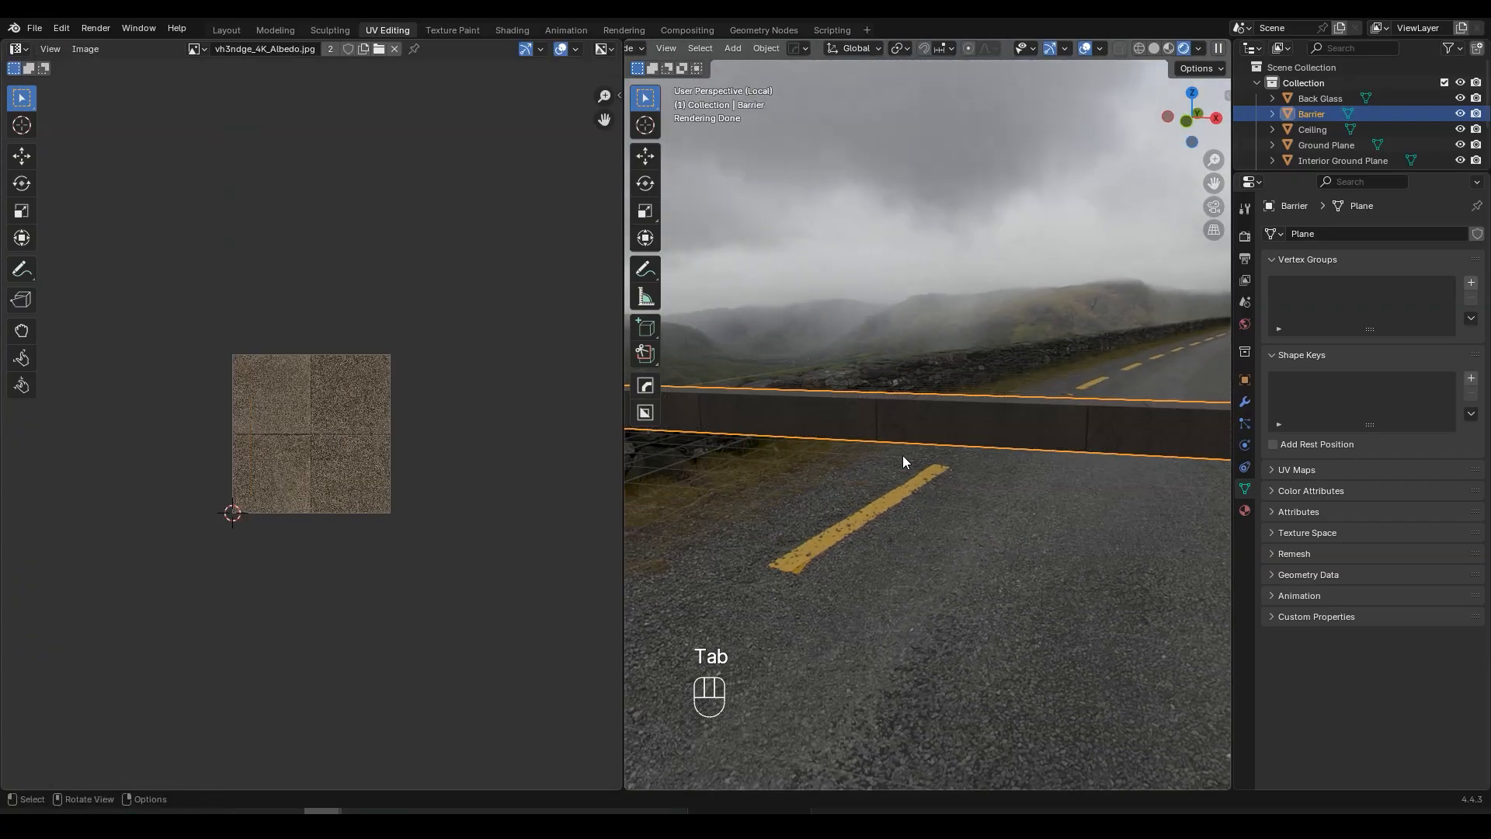
- Review the Barrier's texture along its sides, switch to the Layout workspace and view the whole Barrier around the building
scroll(863, 473, down, 3)
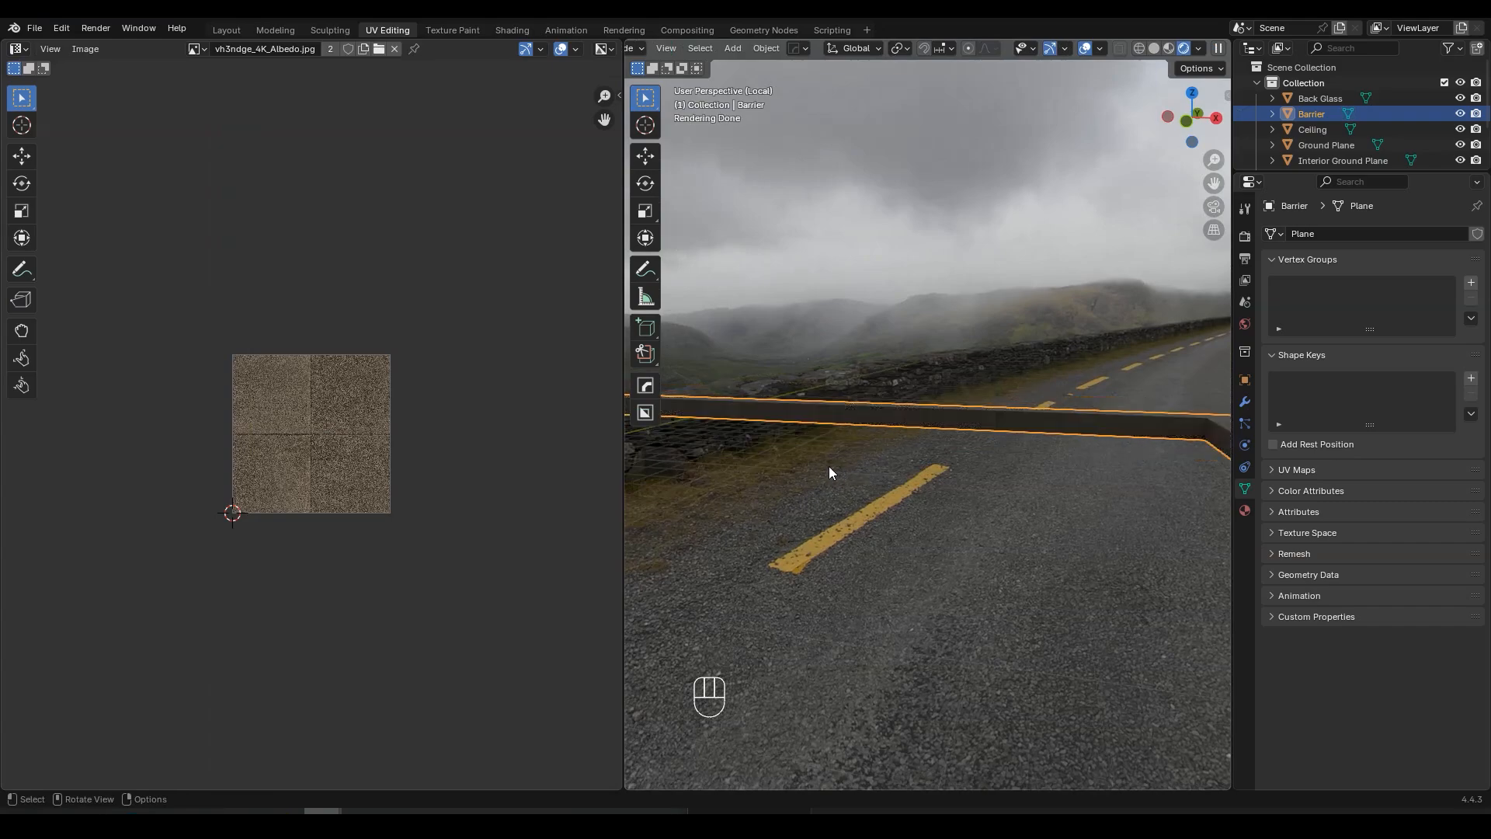
middle_drag(826, 459, 963, 464)
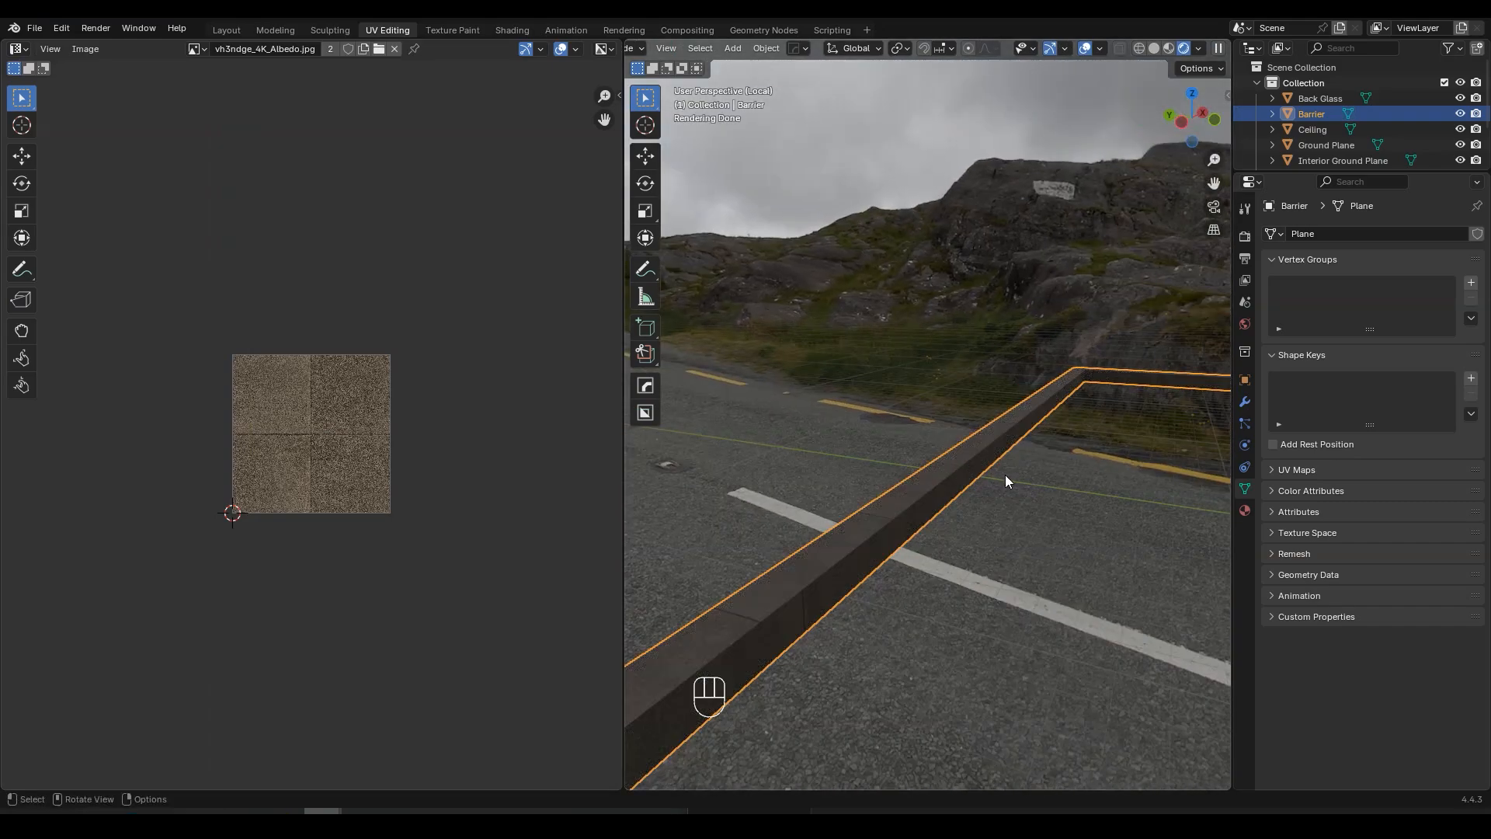
click(226, 29)
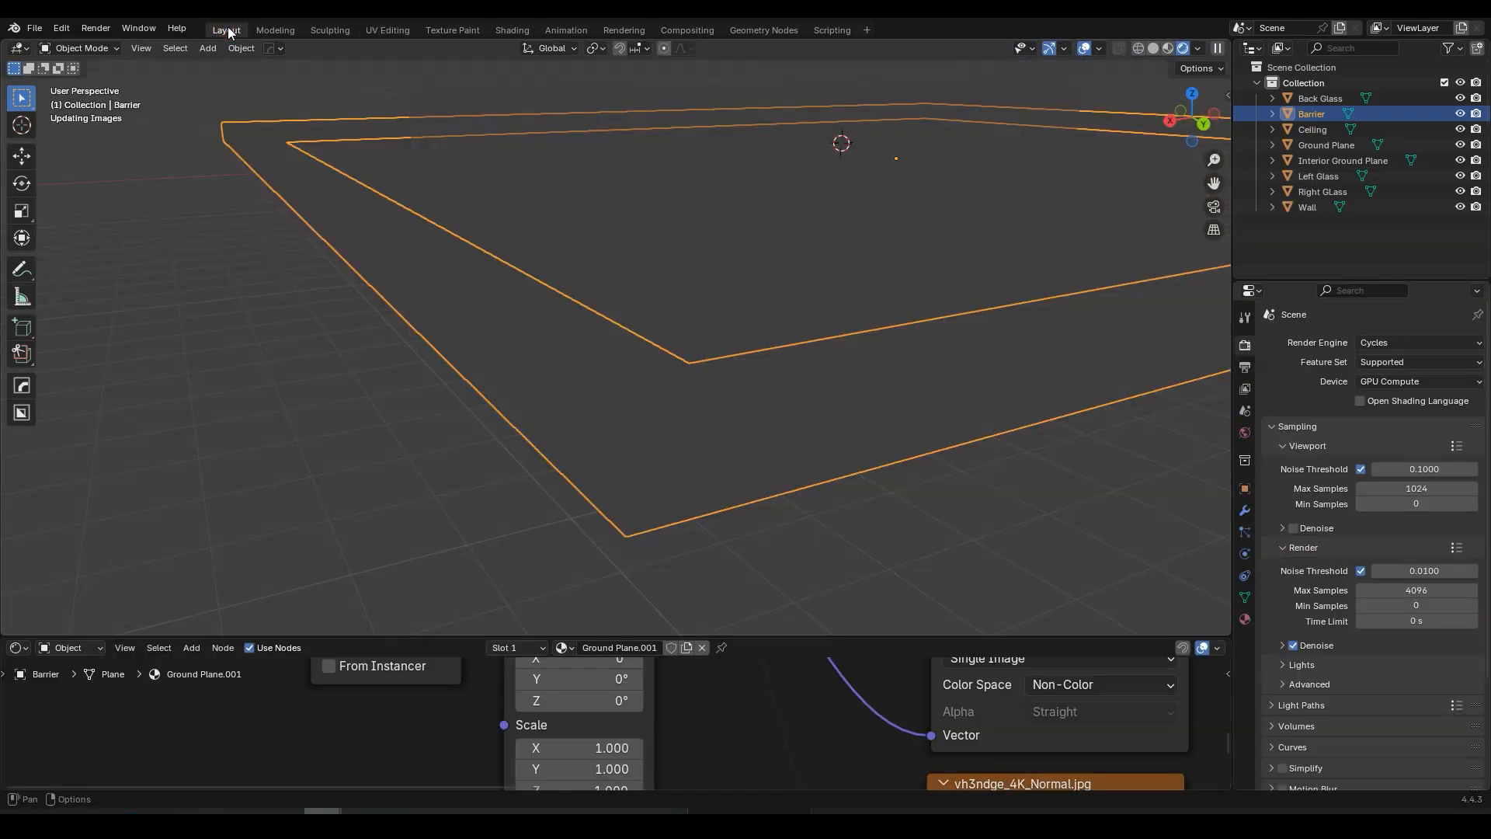
middle_drag(349, 156, 745, 187)
scroll(773, 178, down, 6)
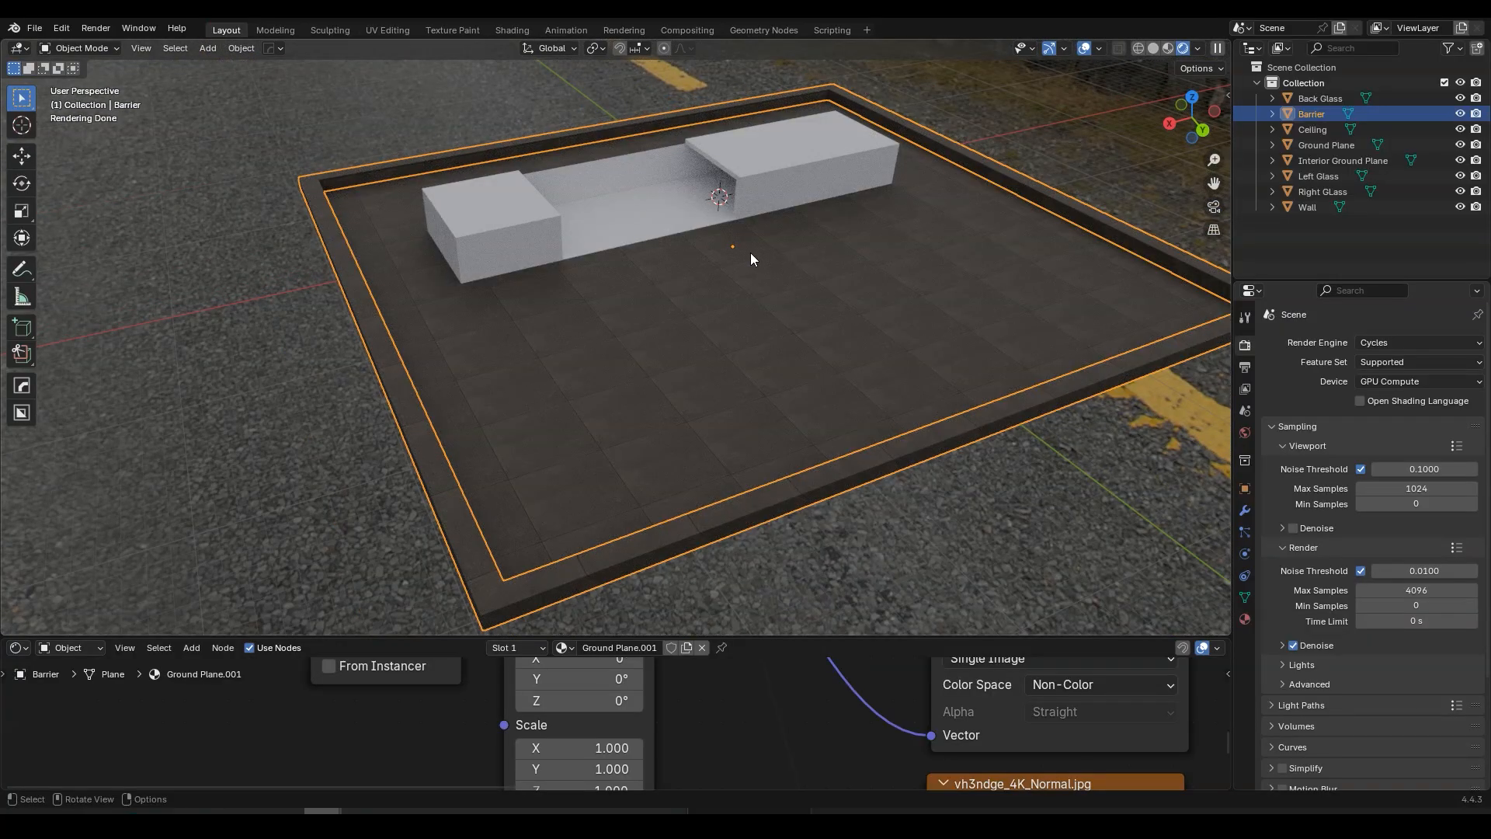
- Select the Wall object, create a new material for it named Wall and enlarge the node editor
scroll(499, 249, up, 5)
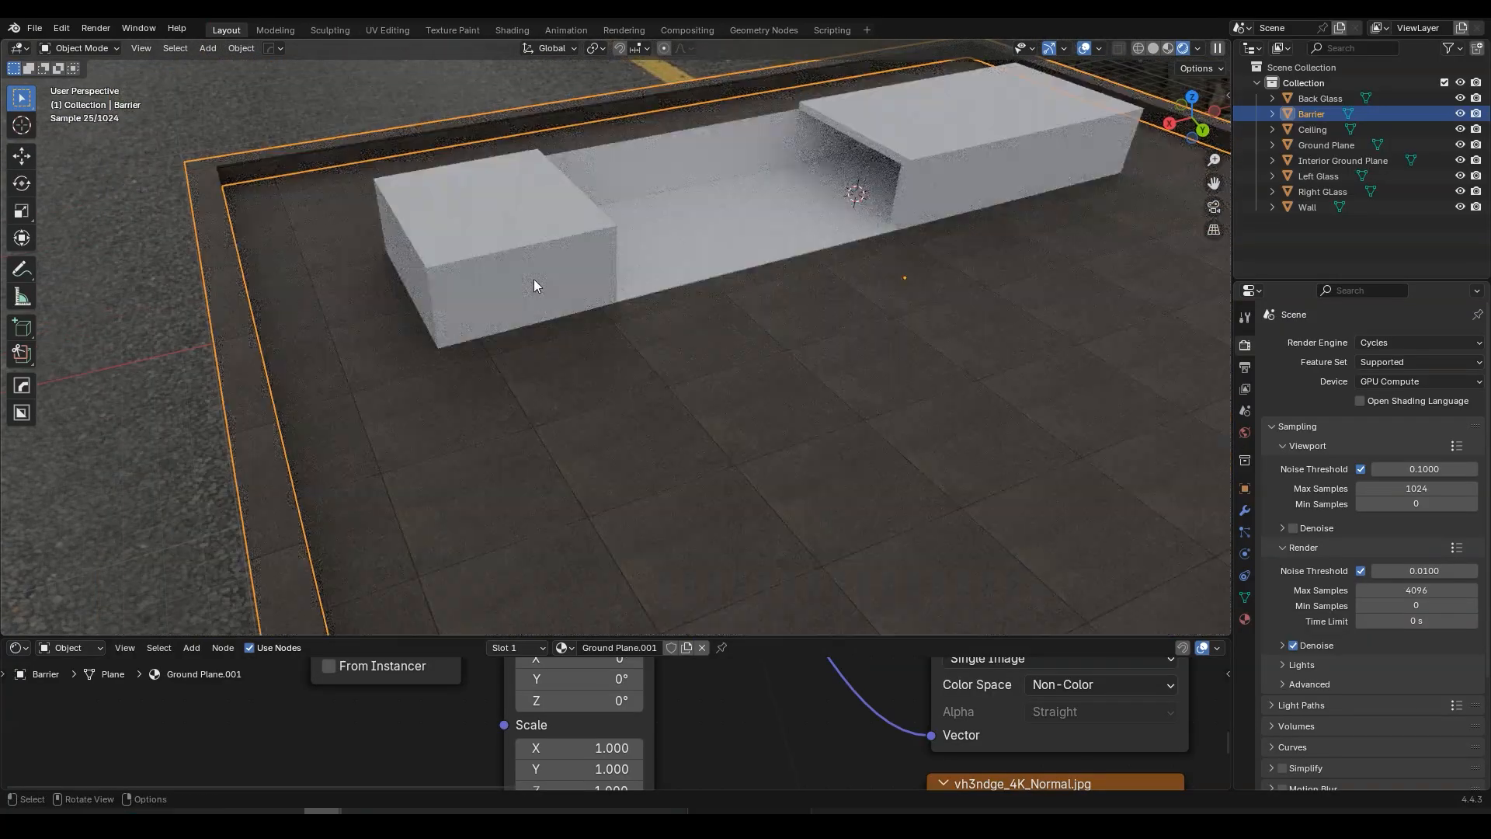
click(533, 278)
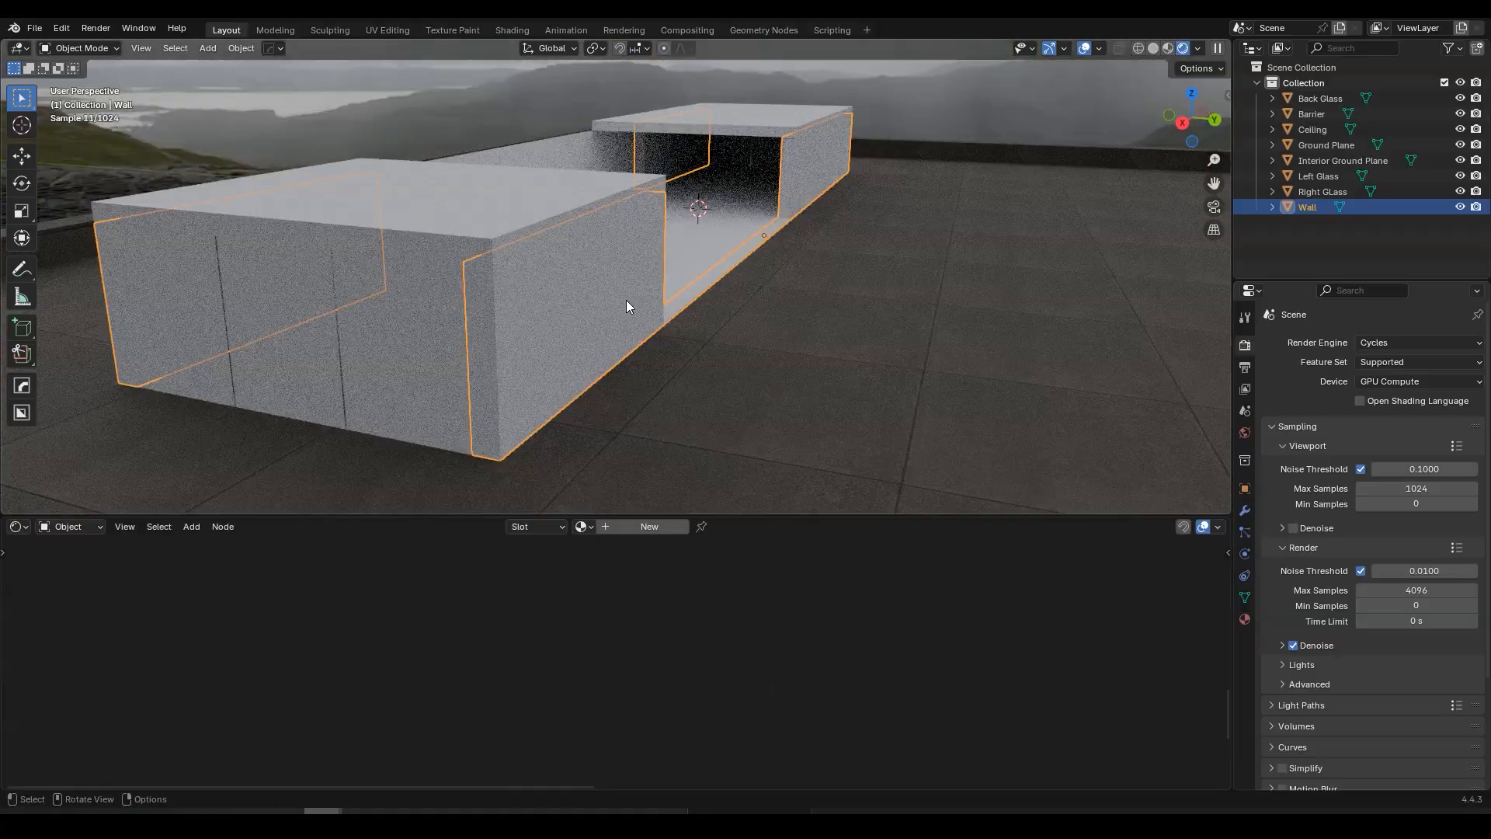
click(645, 526)
drag(652, 517, 657, 420)
click(641, 427)
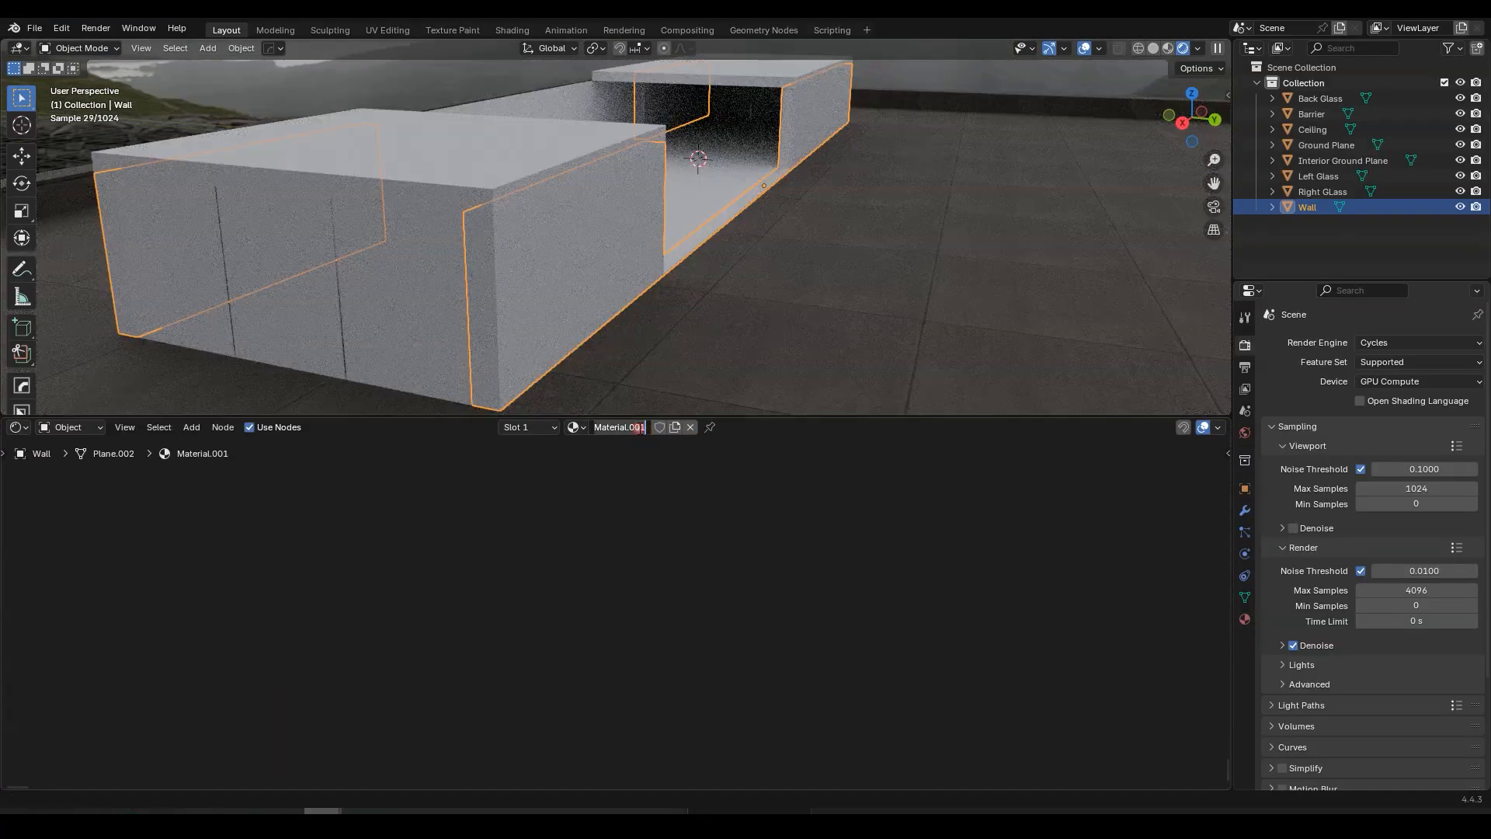
text(Wall)
key(Return)
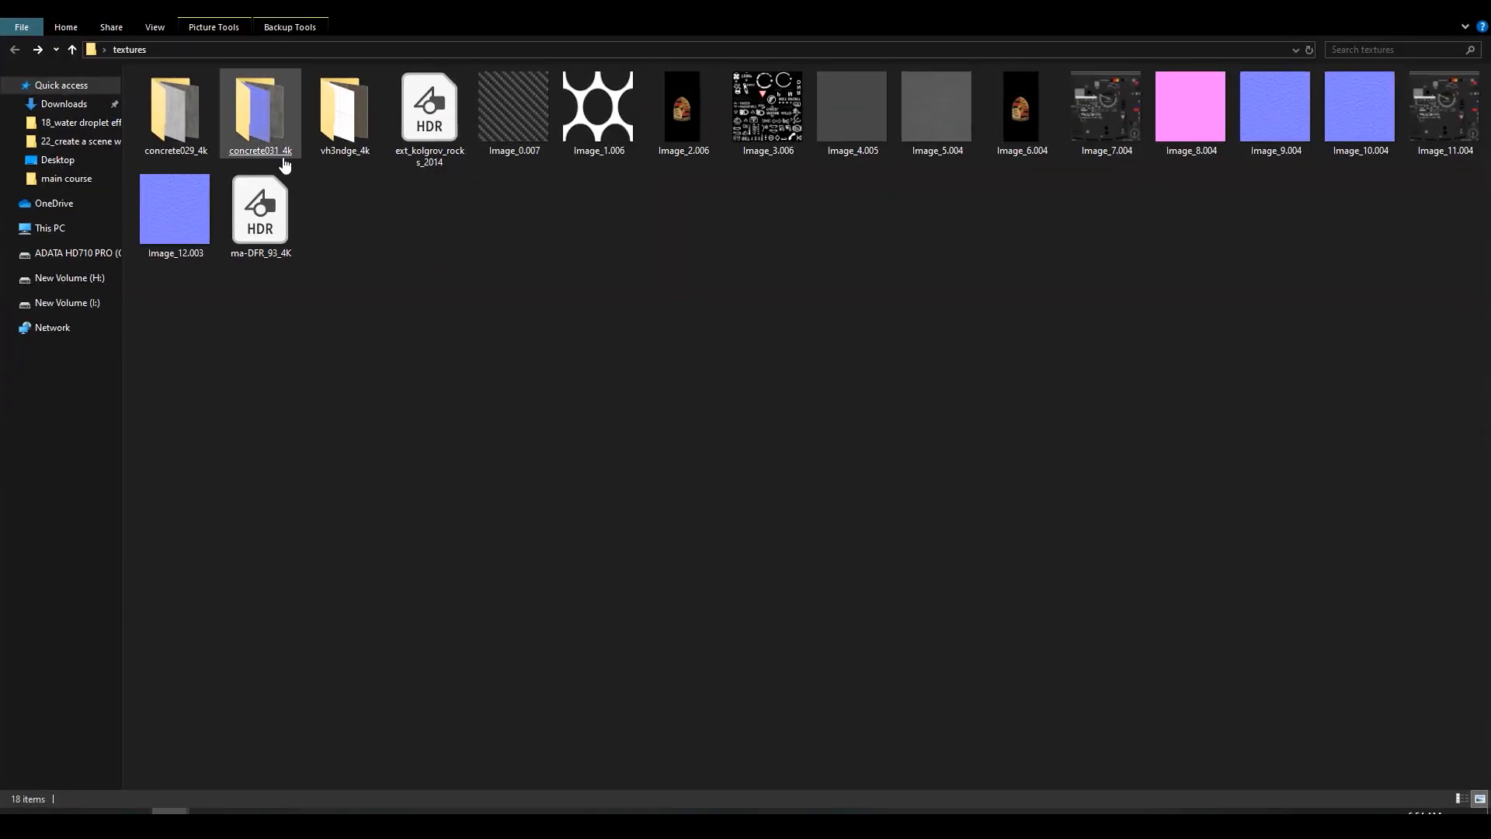
- Add the three Concrete031_4K textures from the concrete031_4k folder to the Wall's Principled BSDF with Principled Texture Setup
click(284, 160)
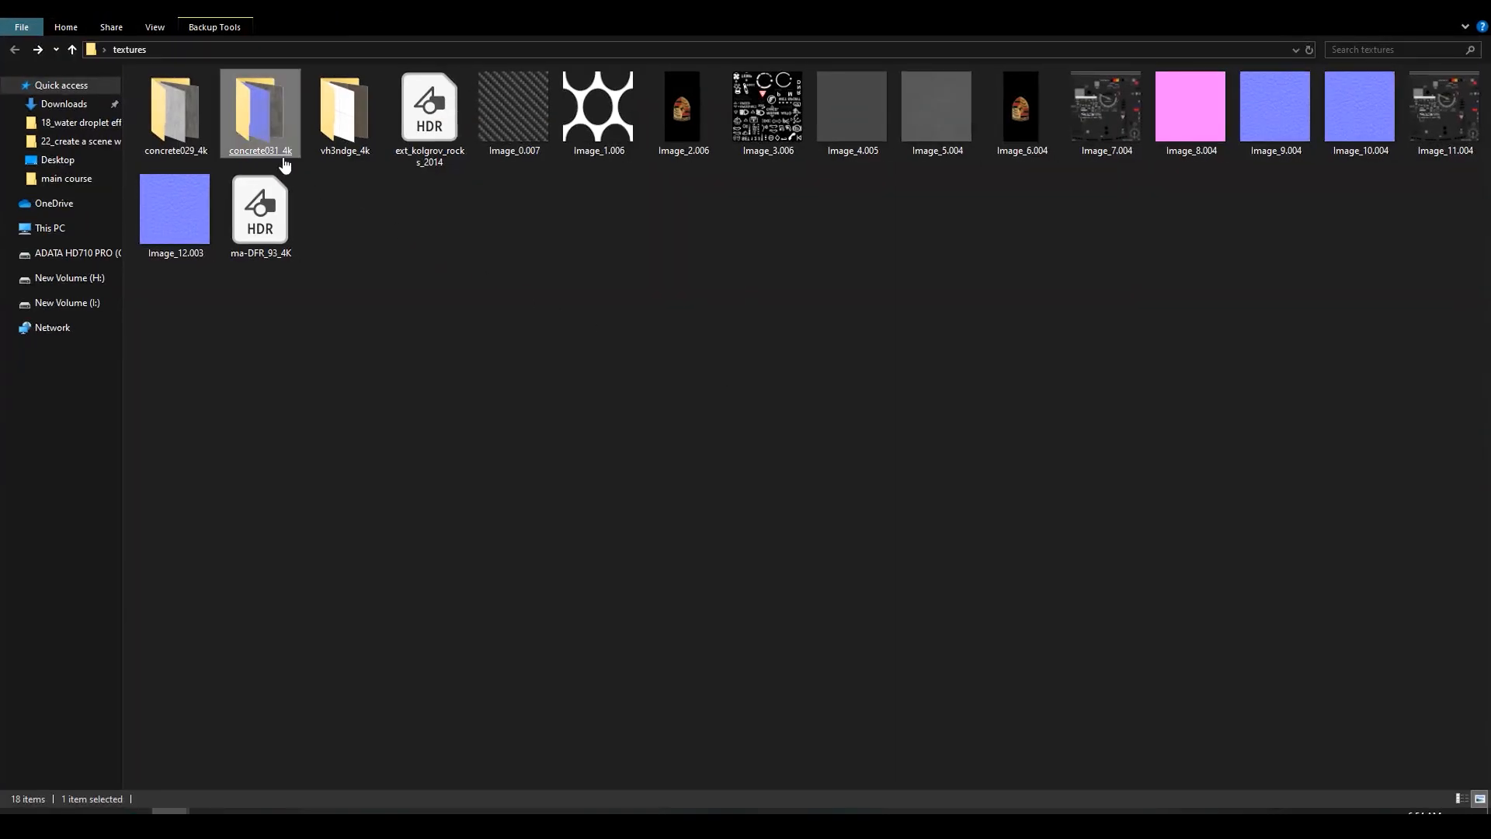
double_click(284, 161)
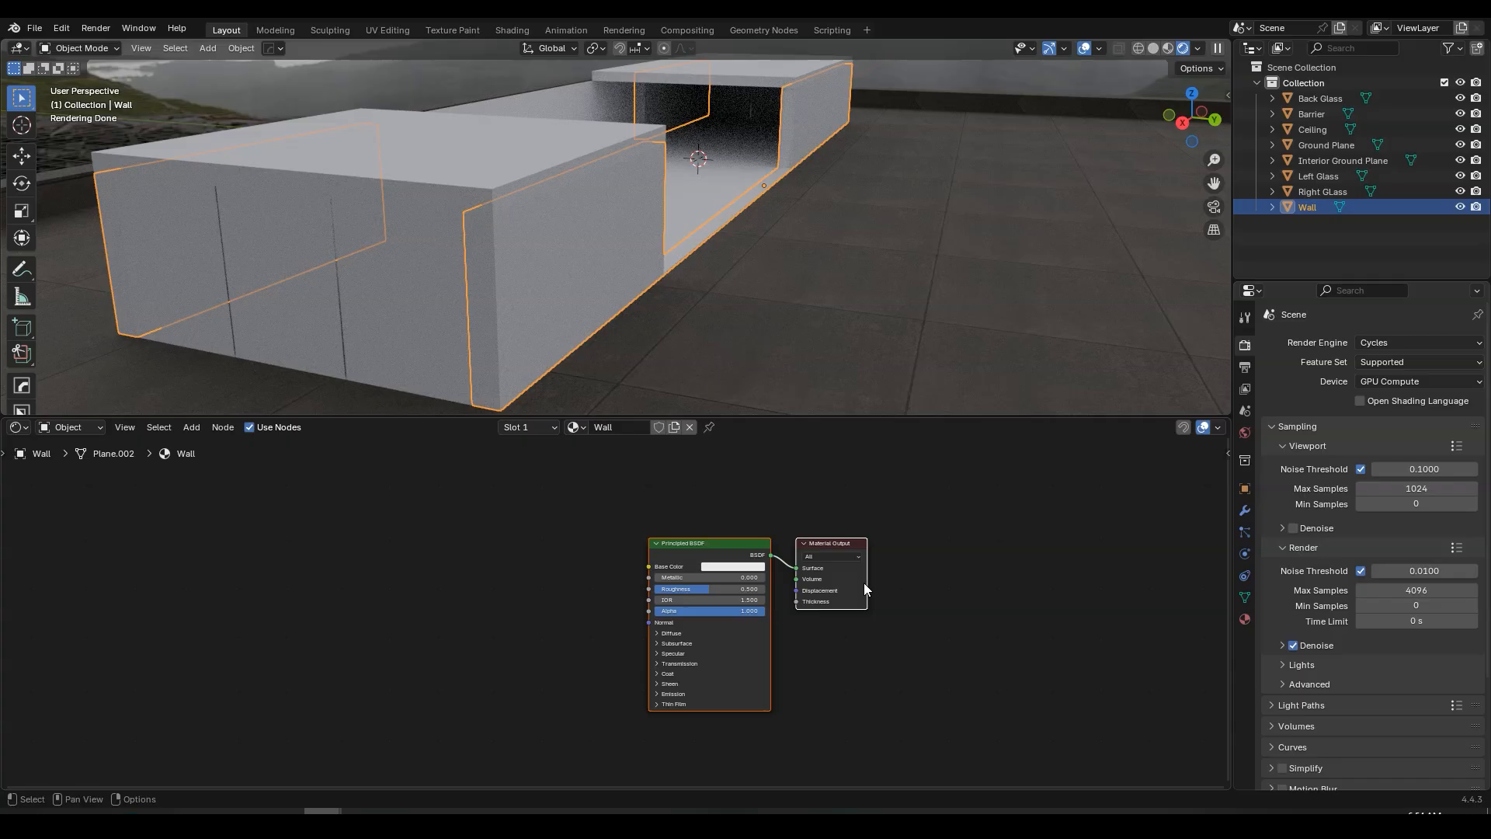
scroll(627, 590, up, 2)
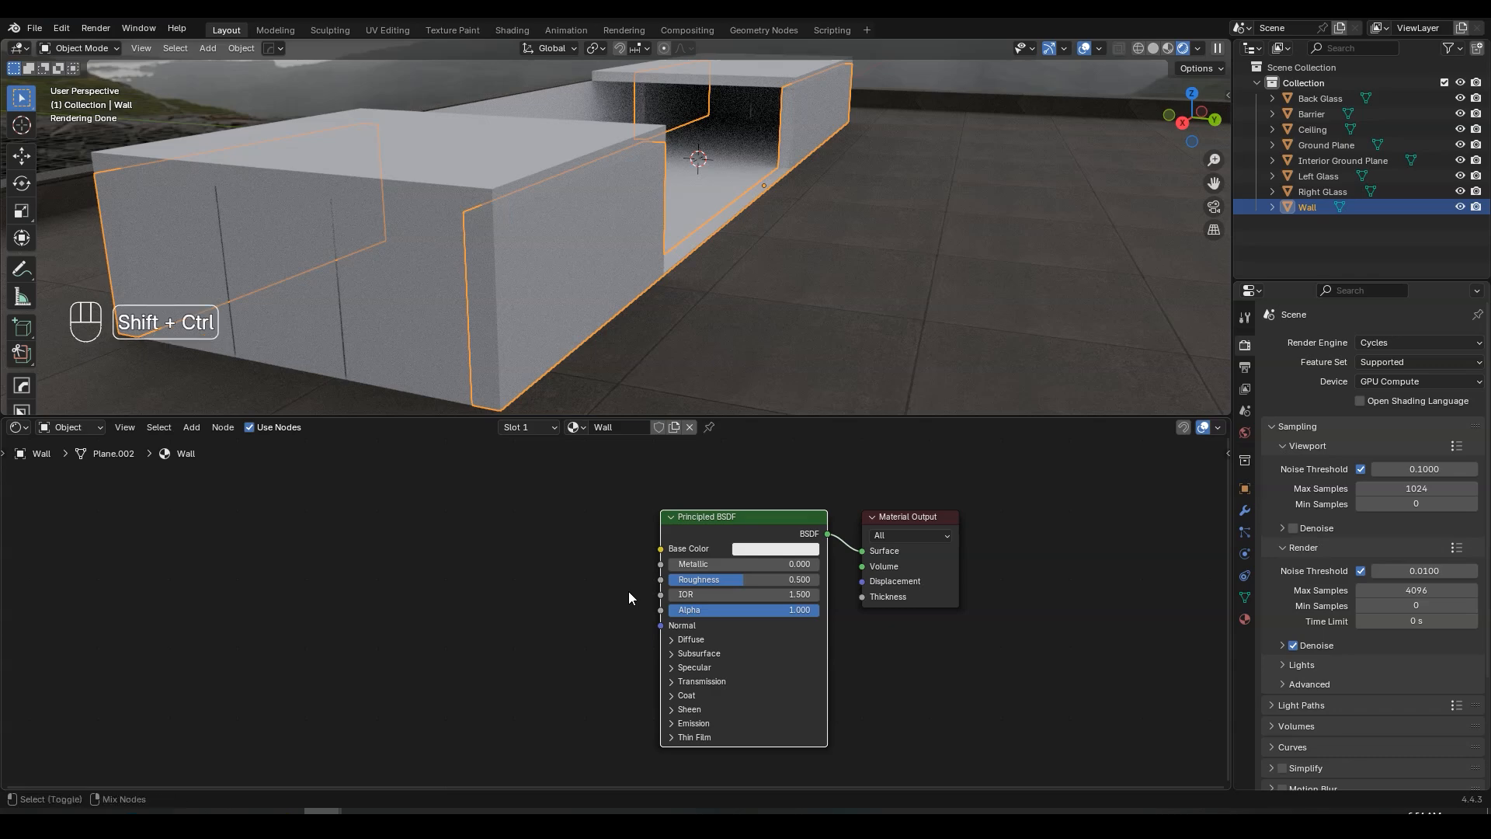
key(ctrl+shift+t)
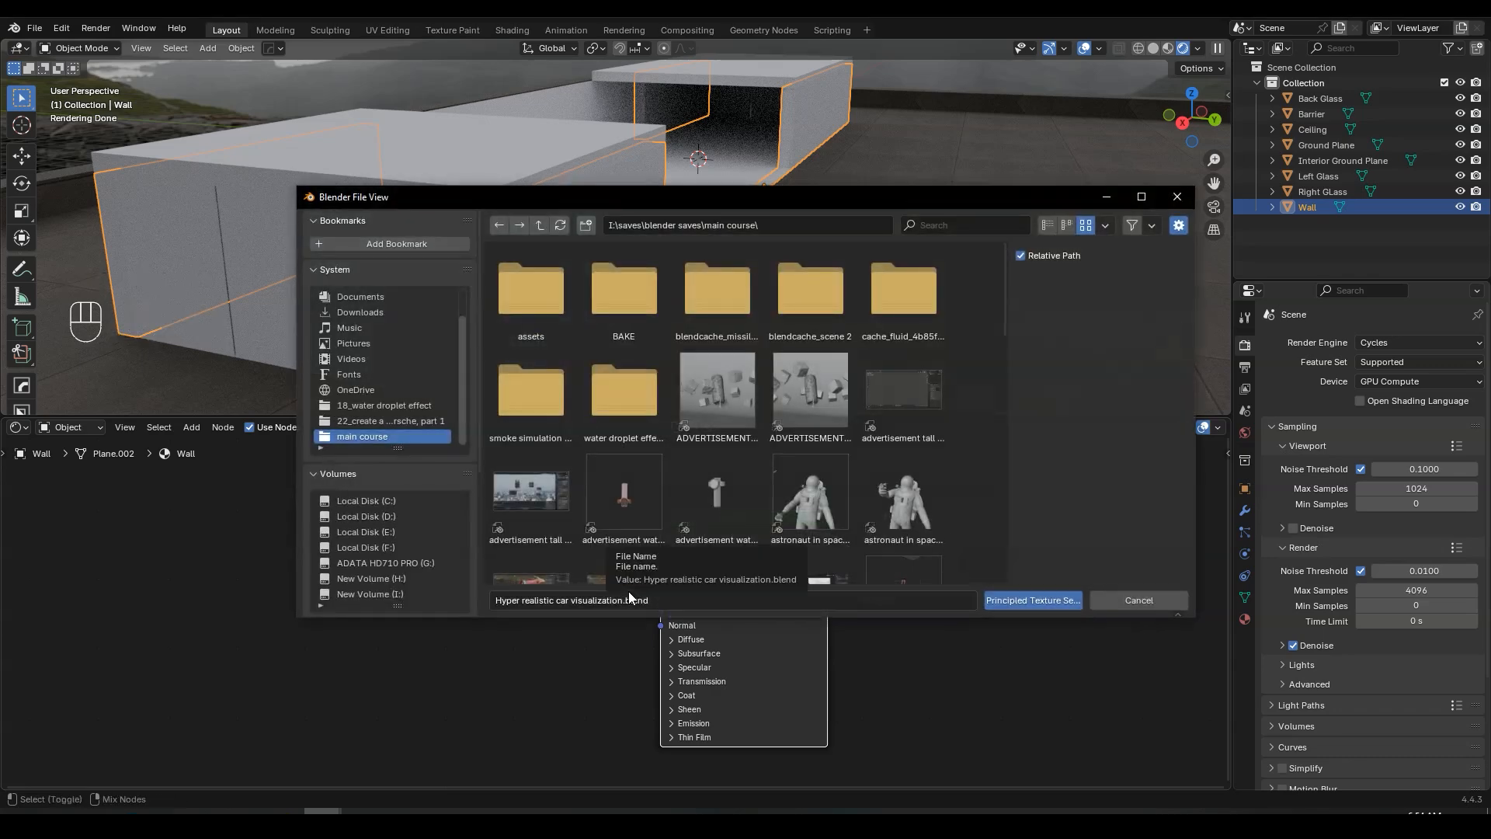
scroll(382, 381, up, 2)
click(381, 313)
double_click(548, 487)
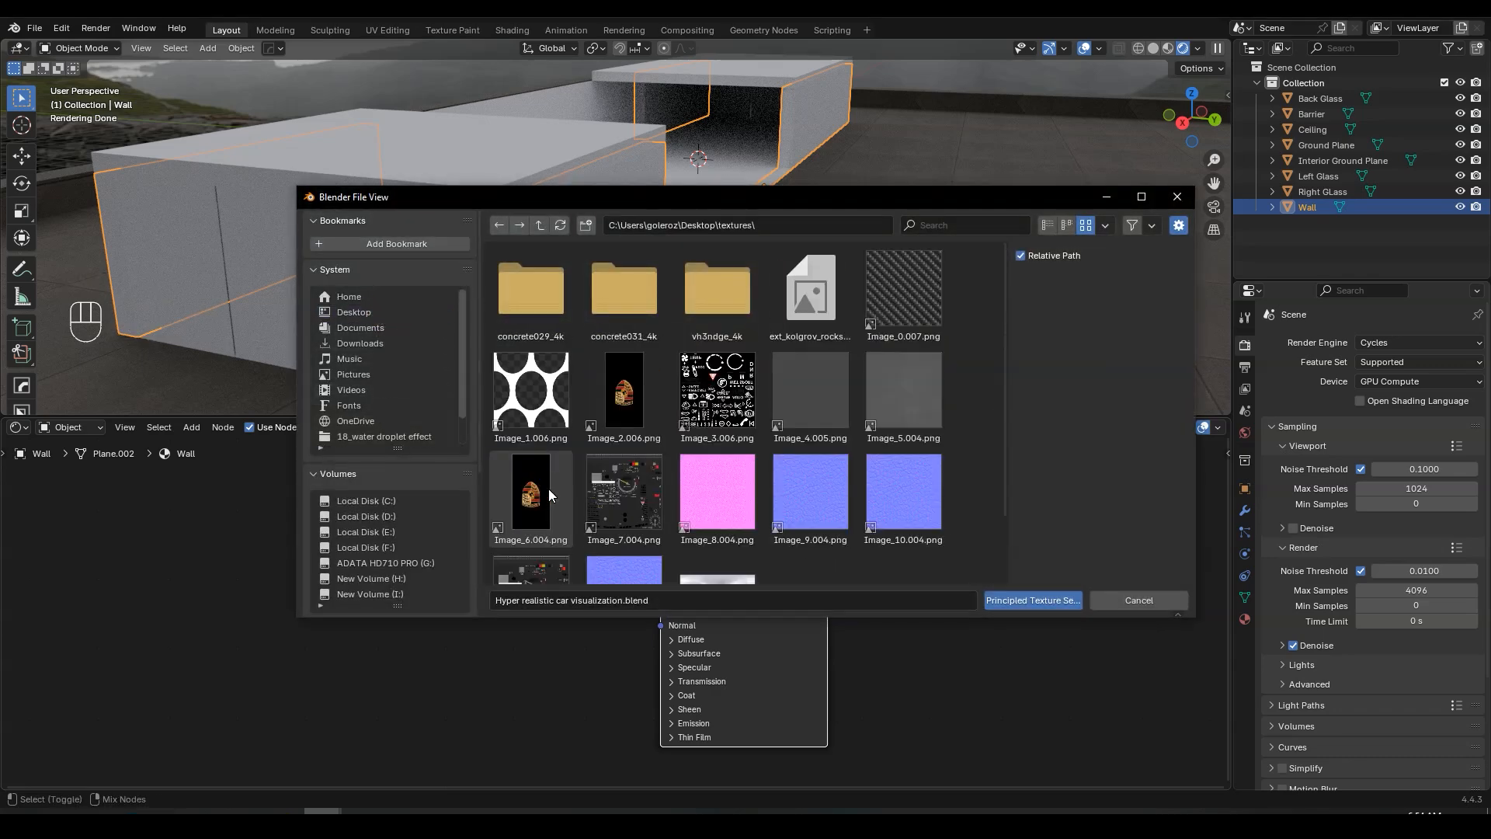
double_click(621, 328)
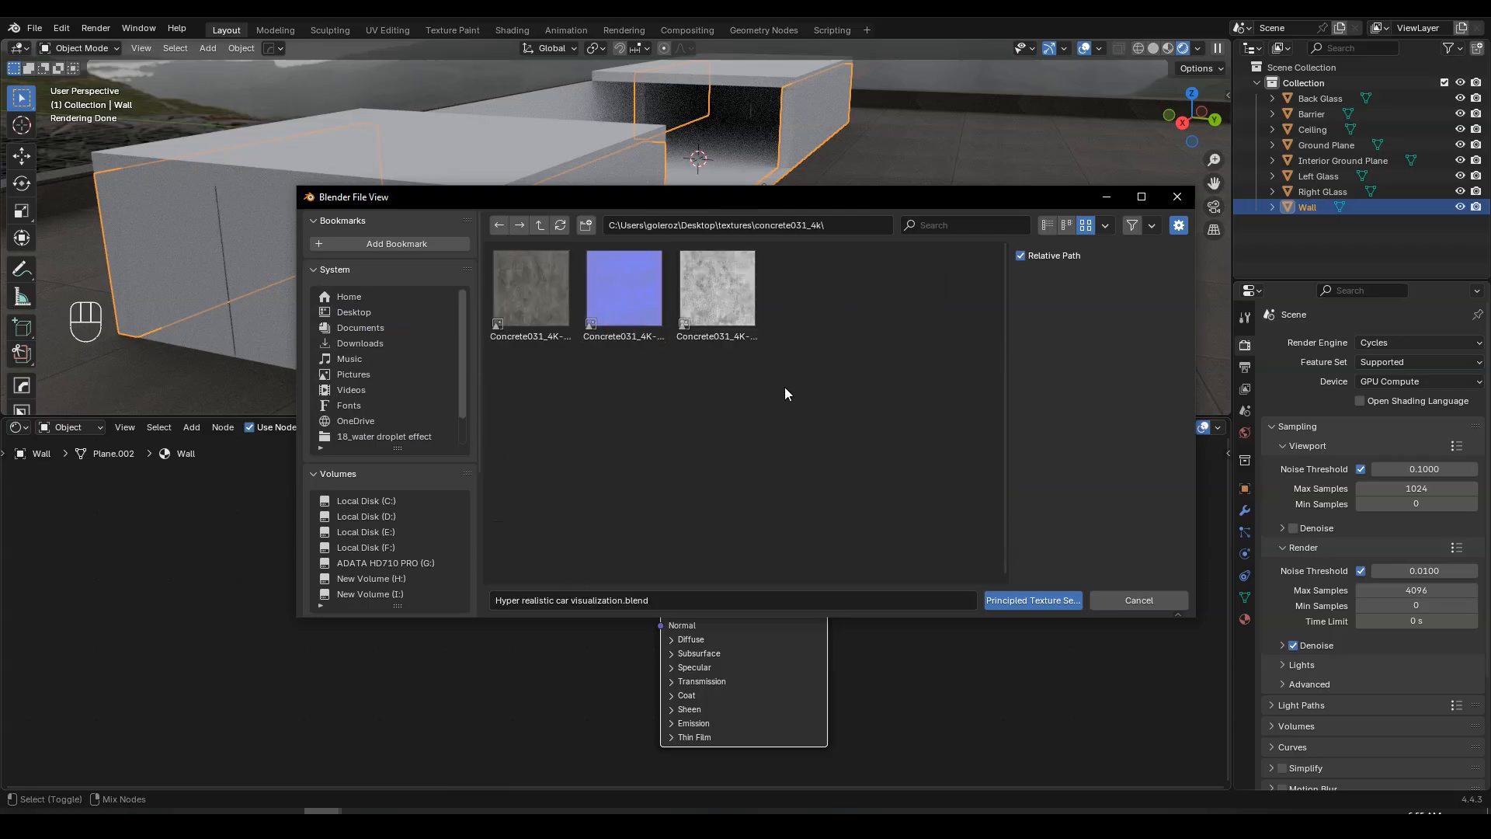
drag(784, 387, 524, 289)
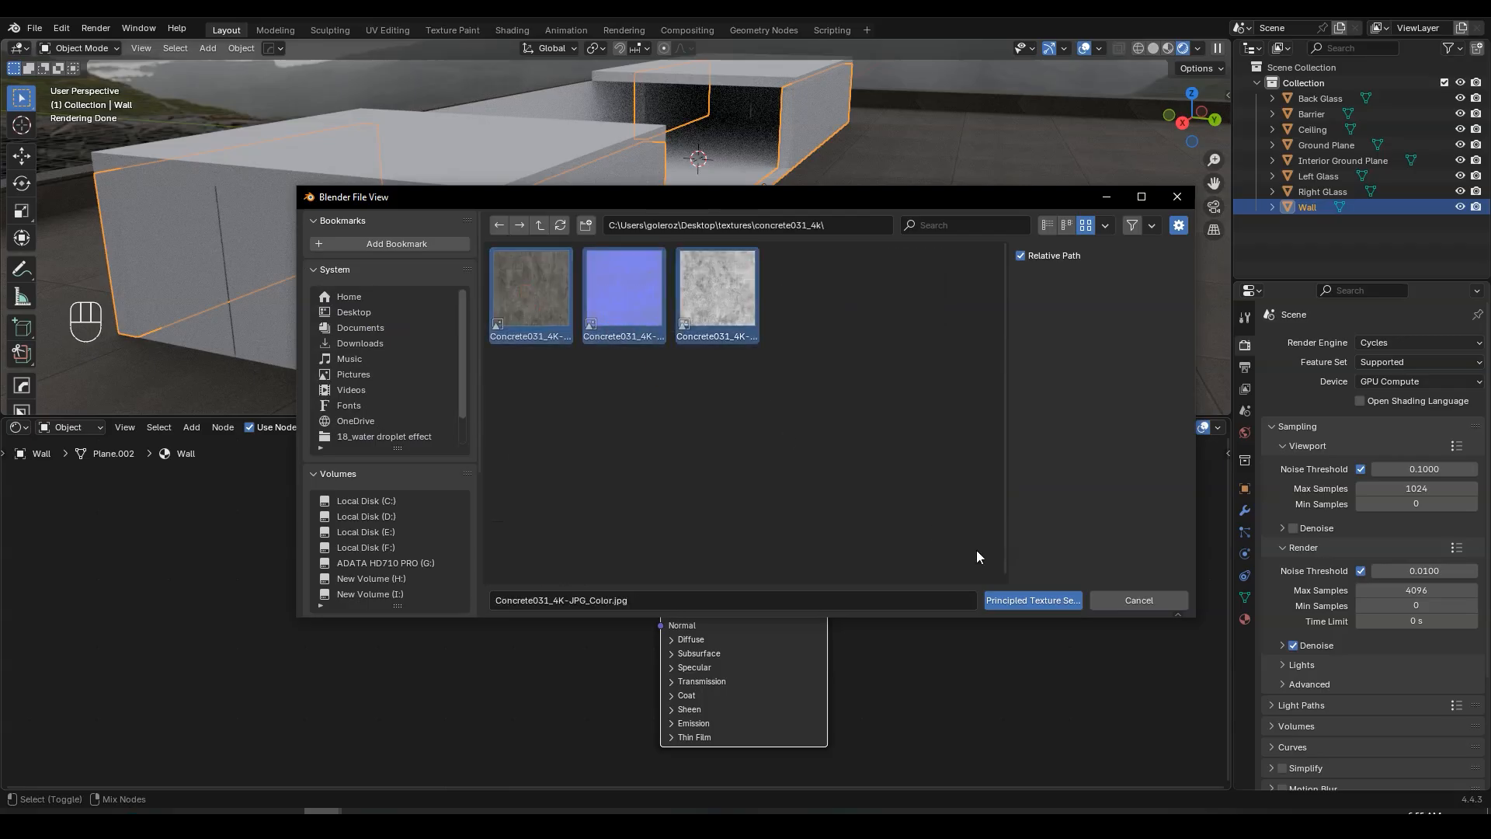
click(1028, 604)
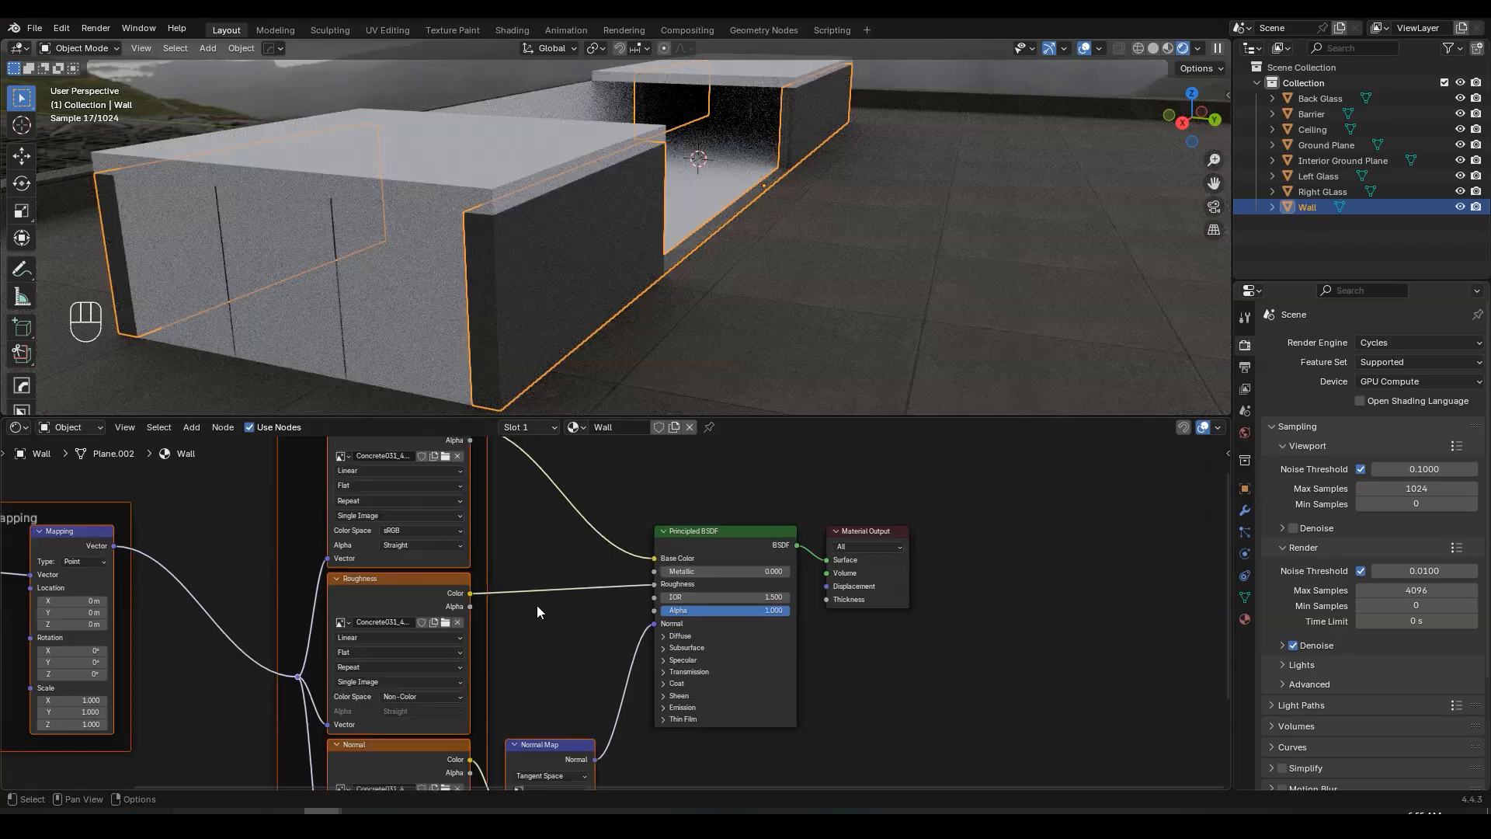
scroll(537, 605, down, 3)
middle_drag(556, 640, 599, 572)
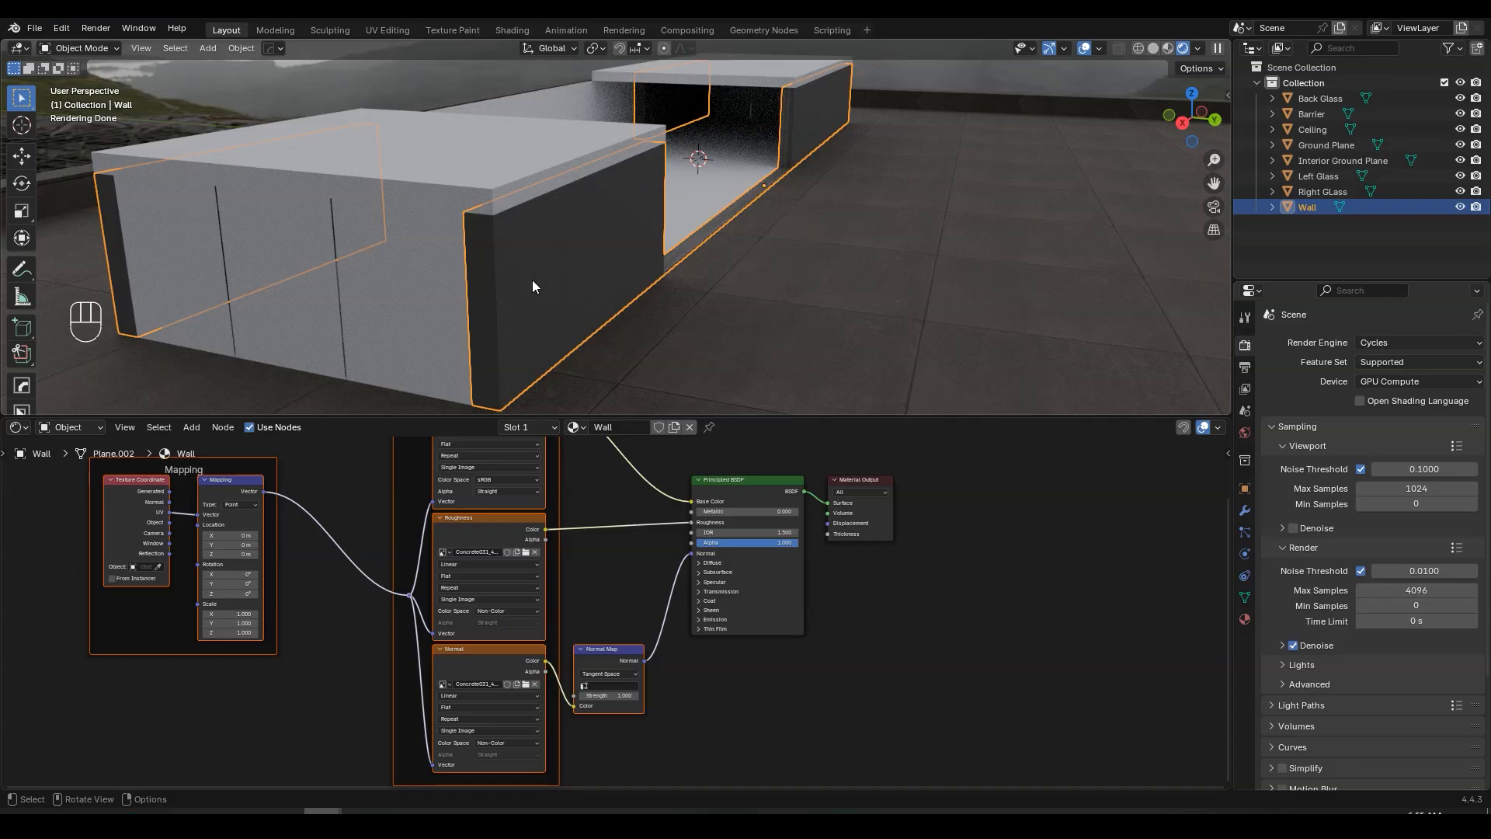
- Switch to the UV Editing workspace, isolate the Wall in local view and widen the 3D viewport
click(387, 30)
key(Tab)
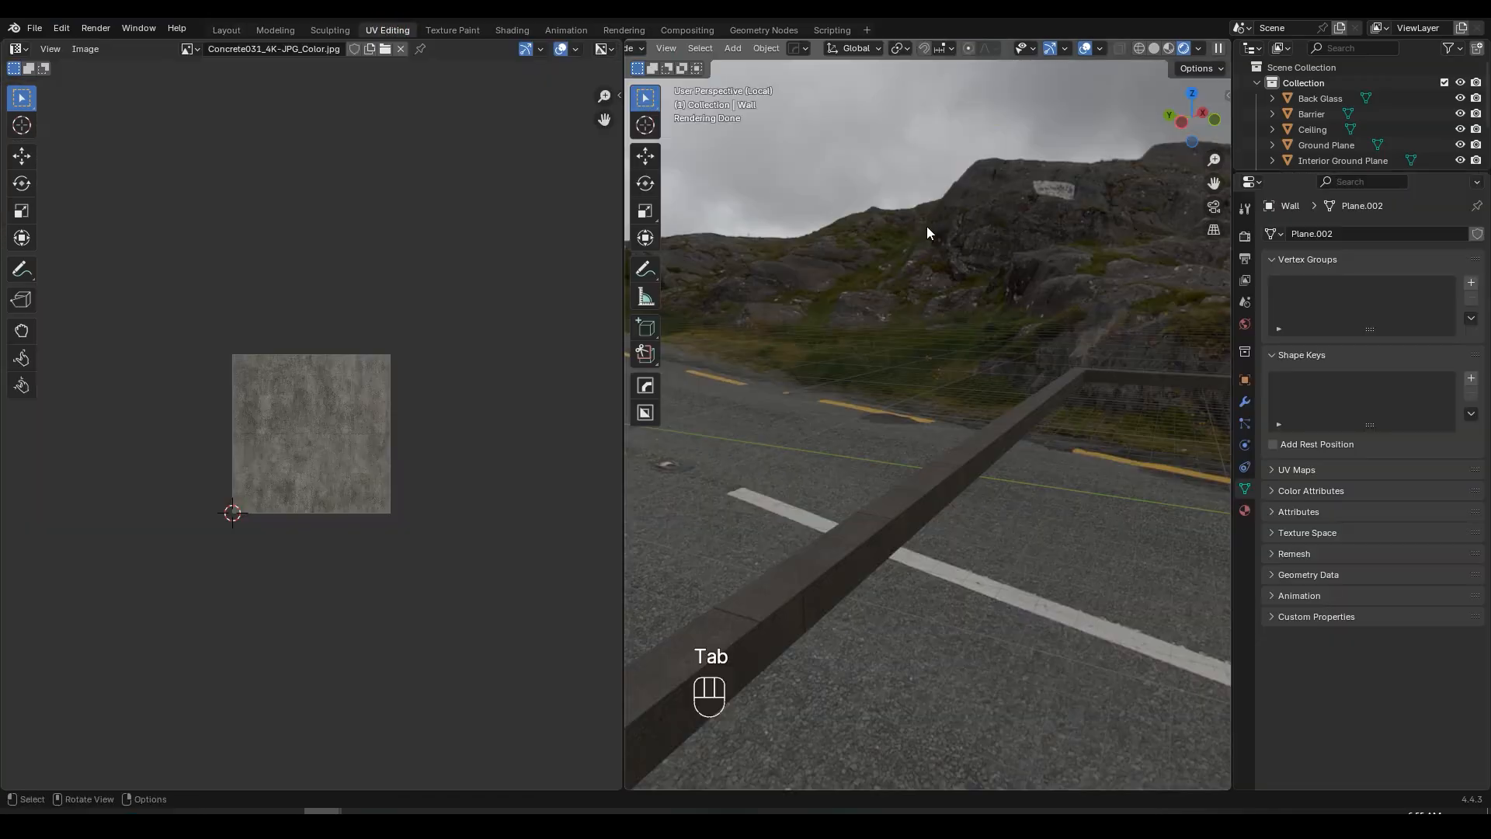
key(KP_Divide)
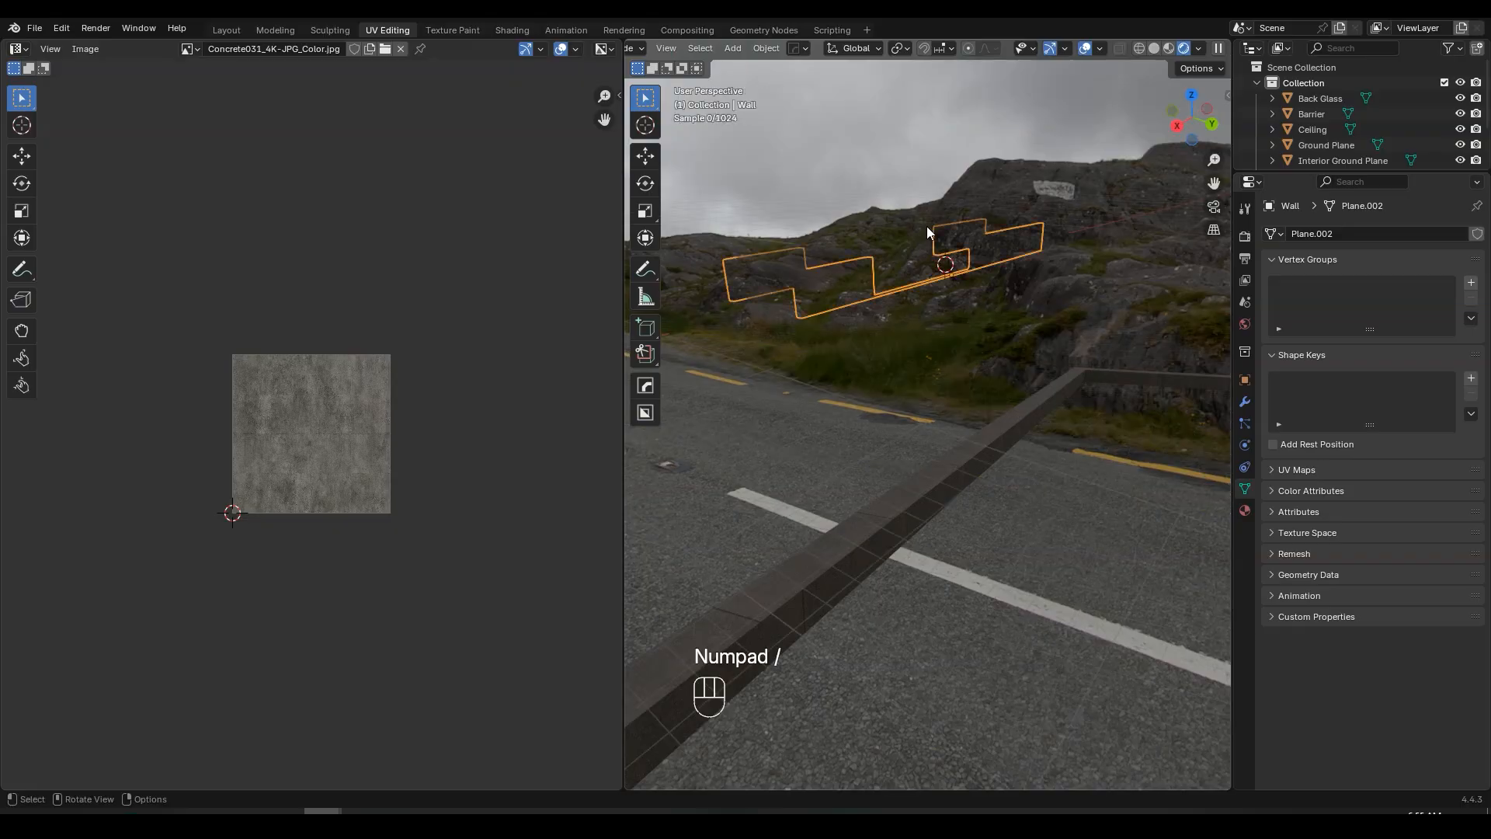
middle_drag(851, 272, 969, 408)
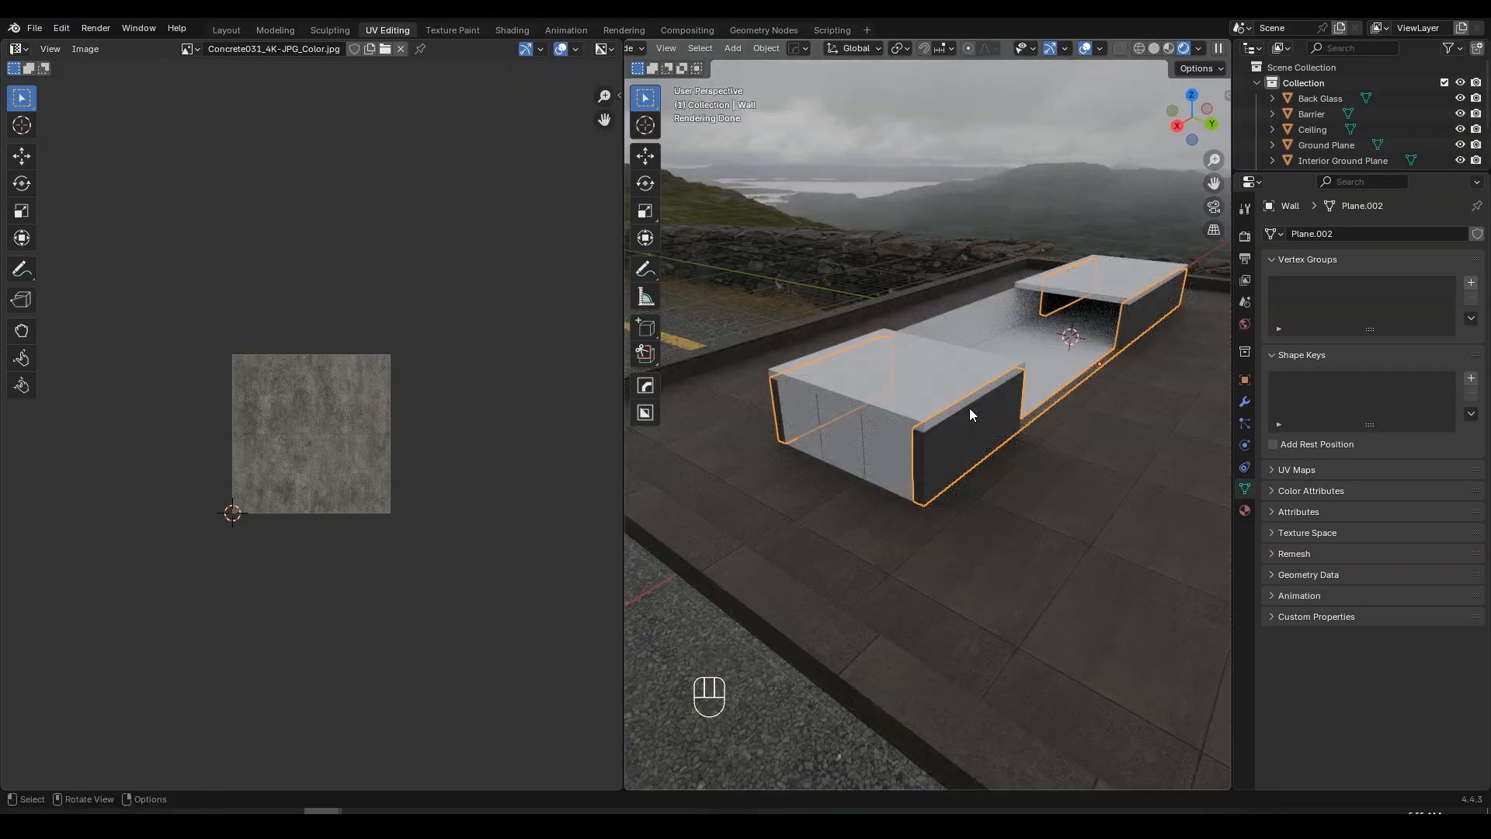
key(KP_Divide)
drag(625, 475, 140, 486)
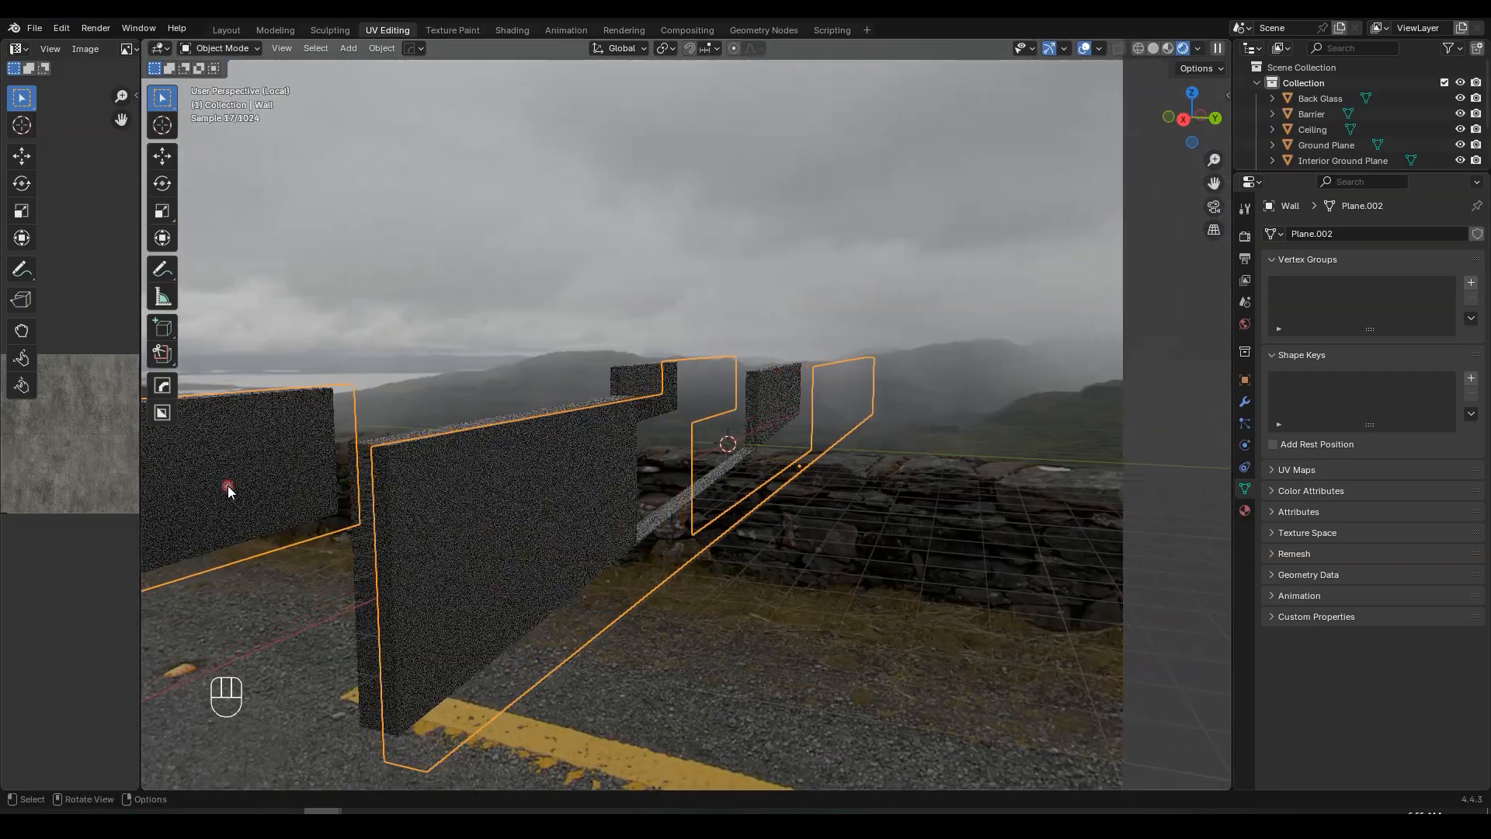
middle_drag(557, 476, 759, 545)
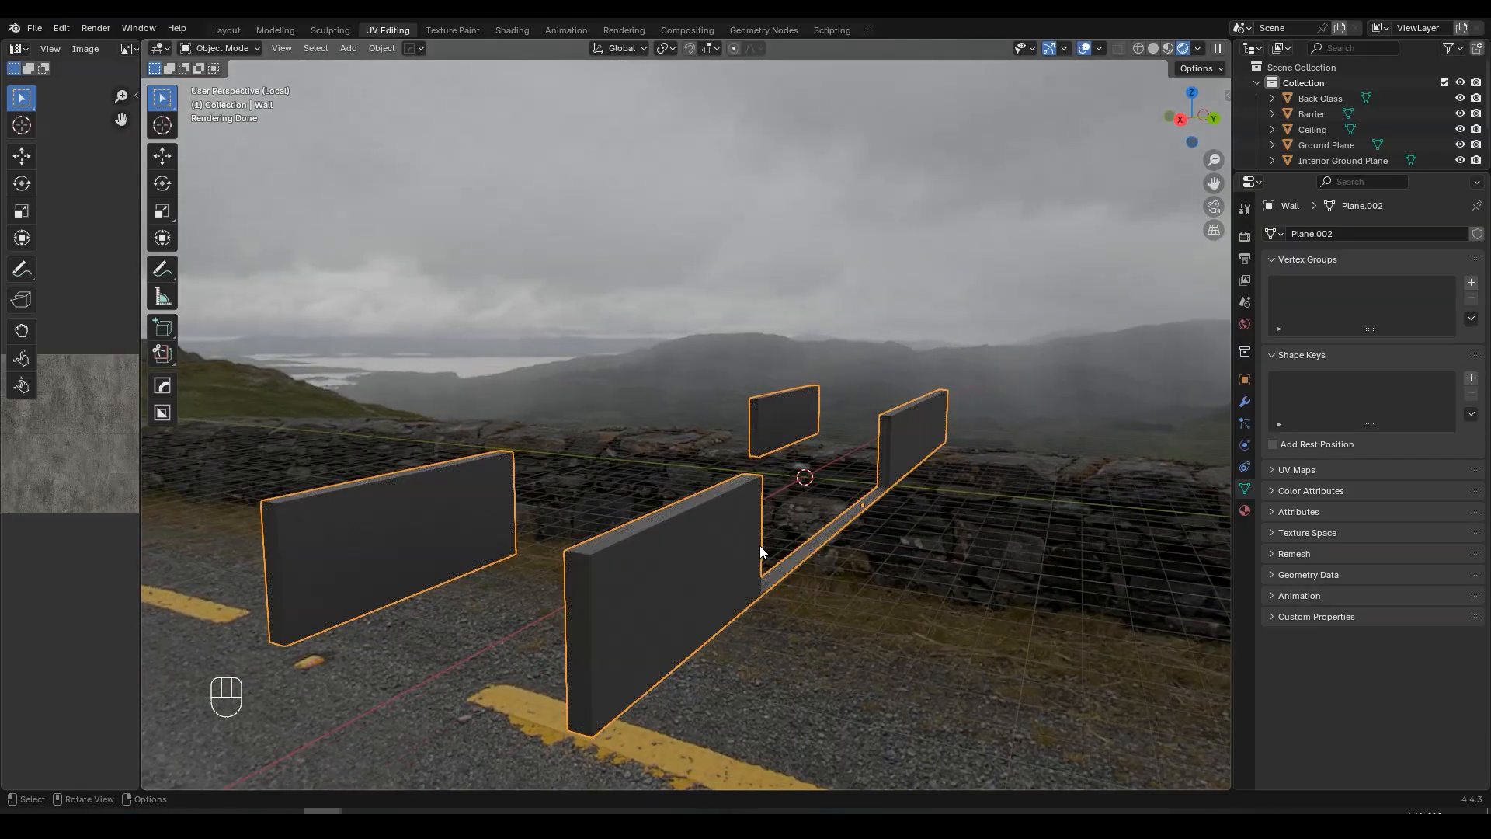
- Enter Edit Mode with edge selection and select the long top edges of one large wall block
key(Tab)
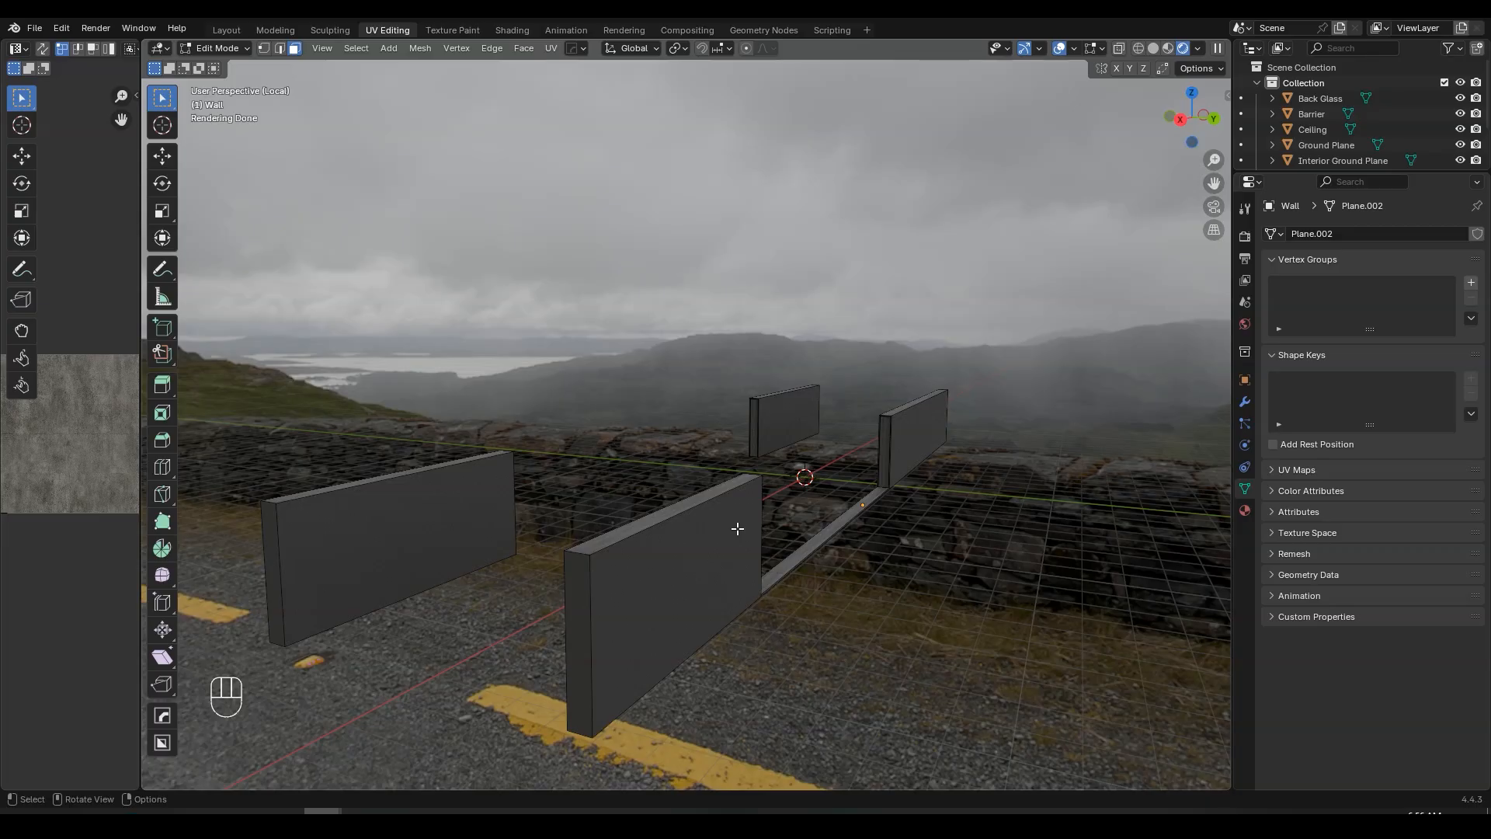
middle_drag(737, 528, 787, 504)
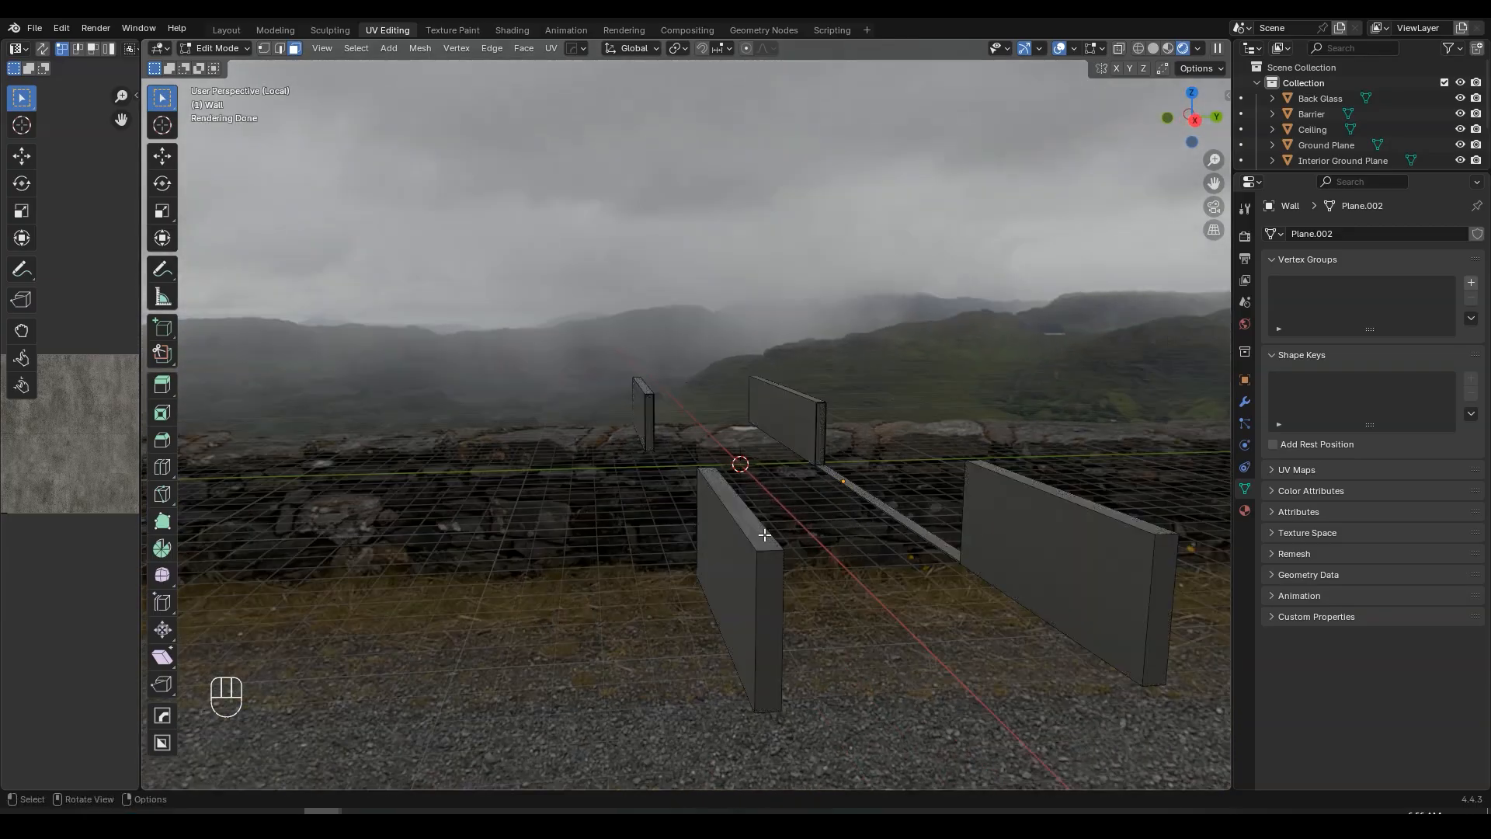
click(280, 49)
scroll(712, 475, up, 4)
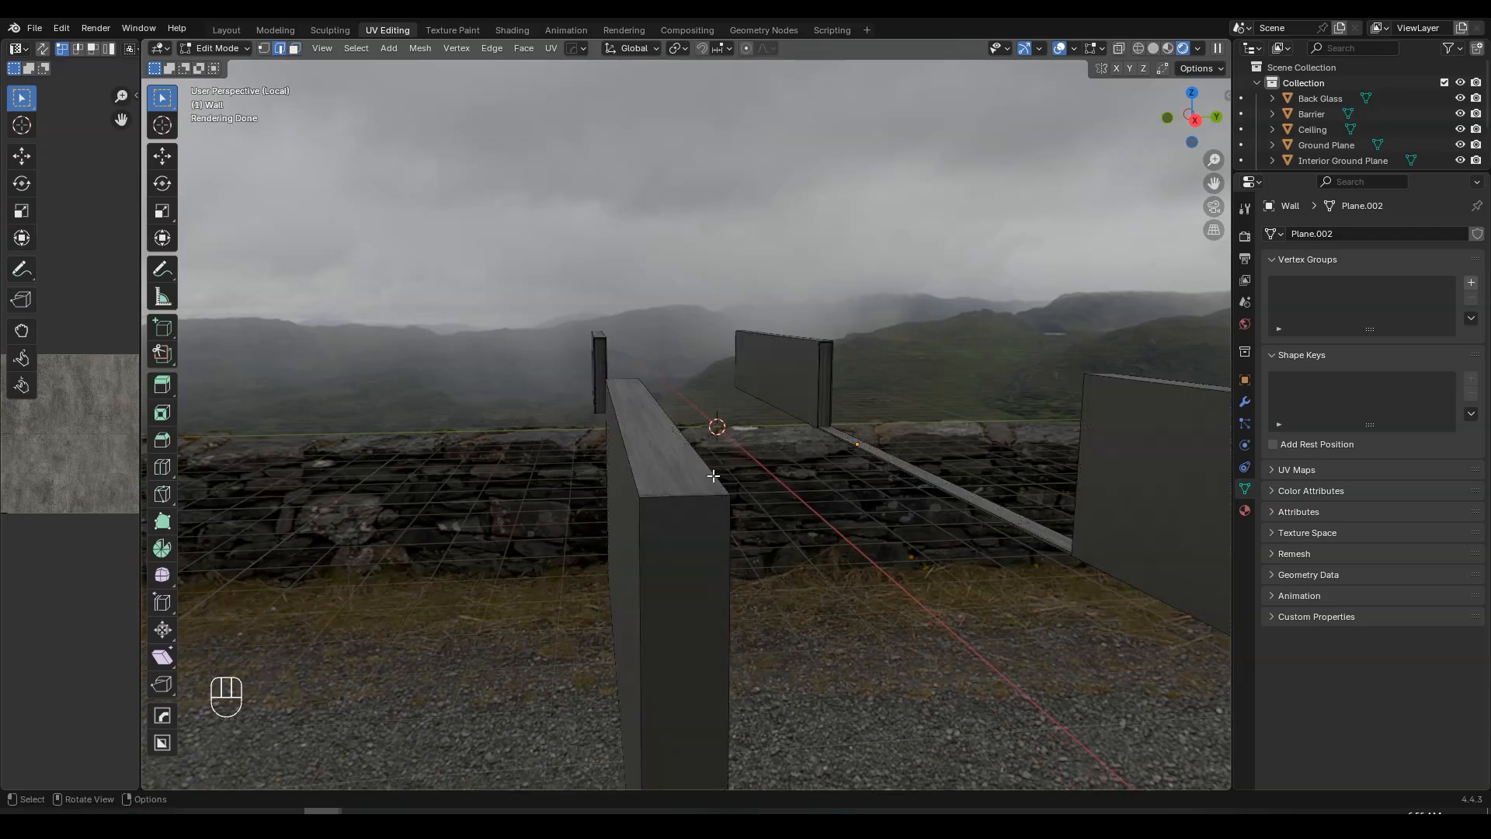
shift+click(659, 458)
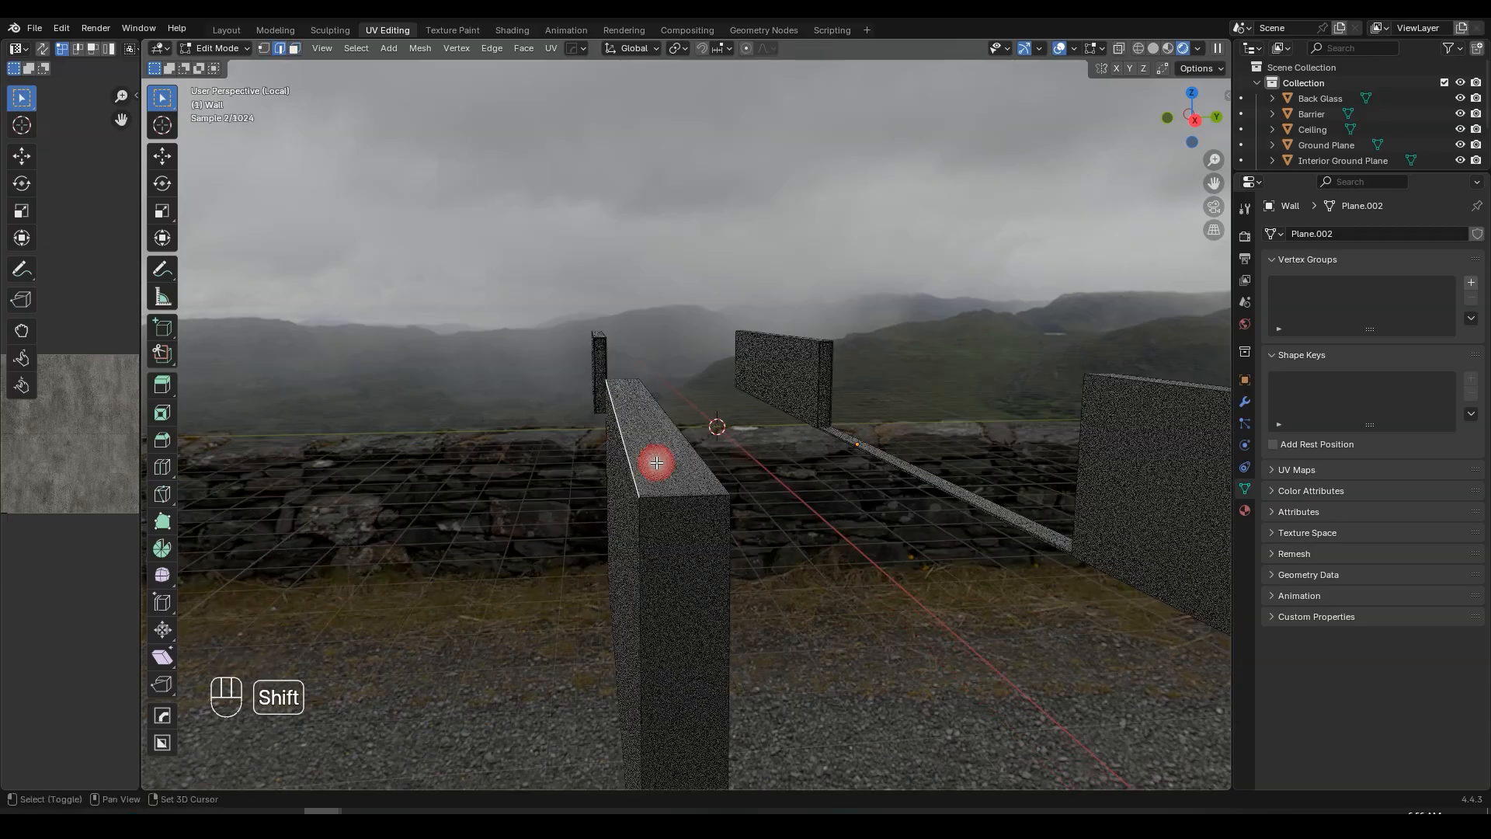
shift+click(744, 542)
middle_drag(744, 543, 719, 499)
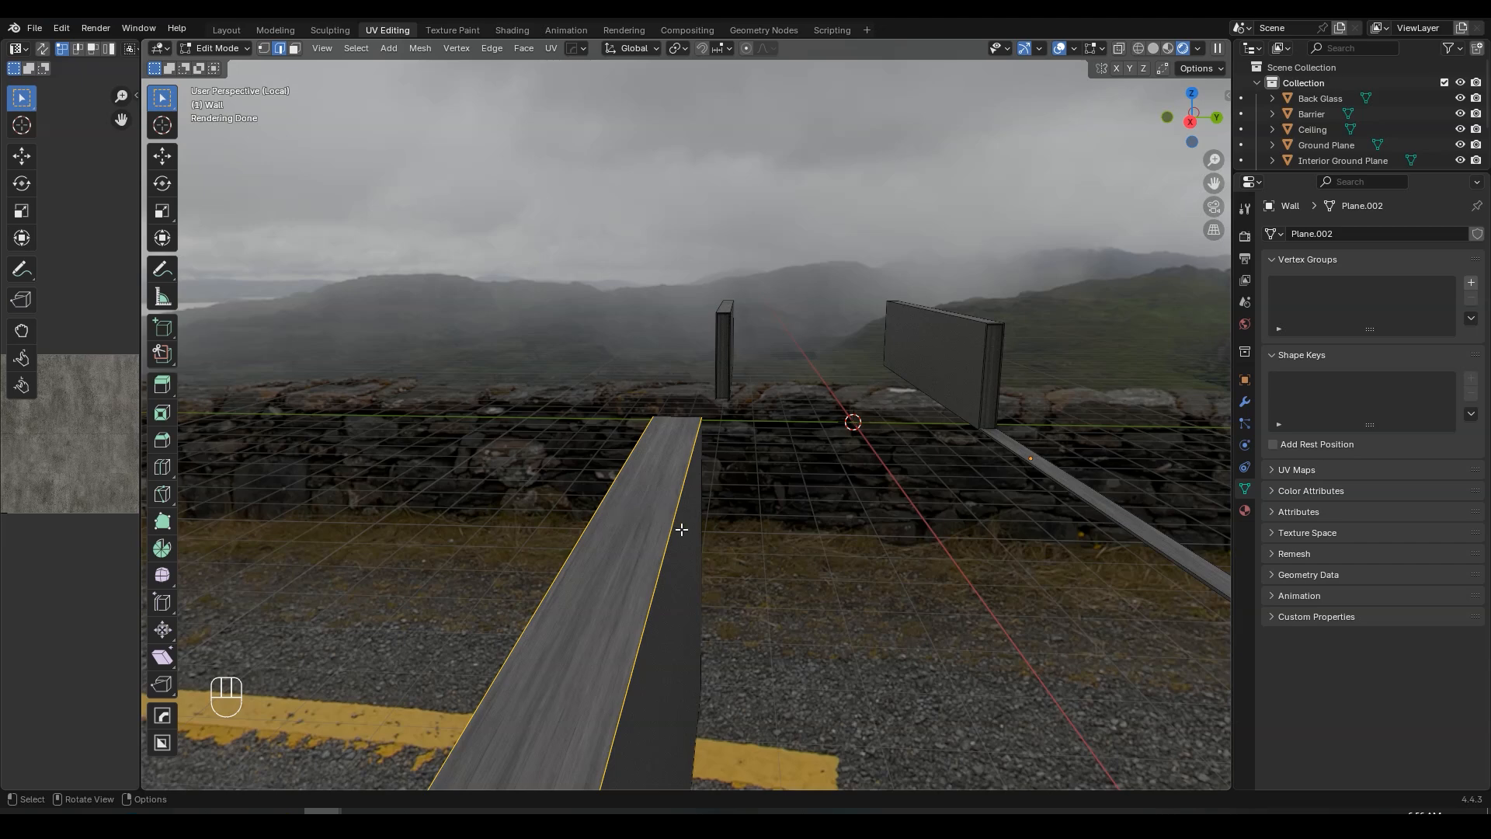
middle_drag(683, 531, 682, 522)
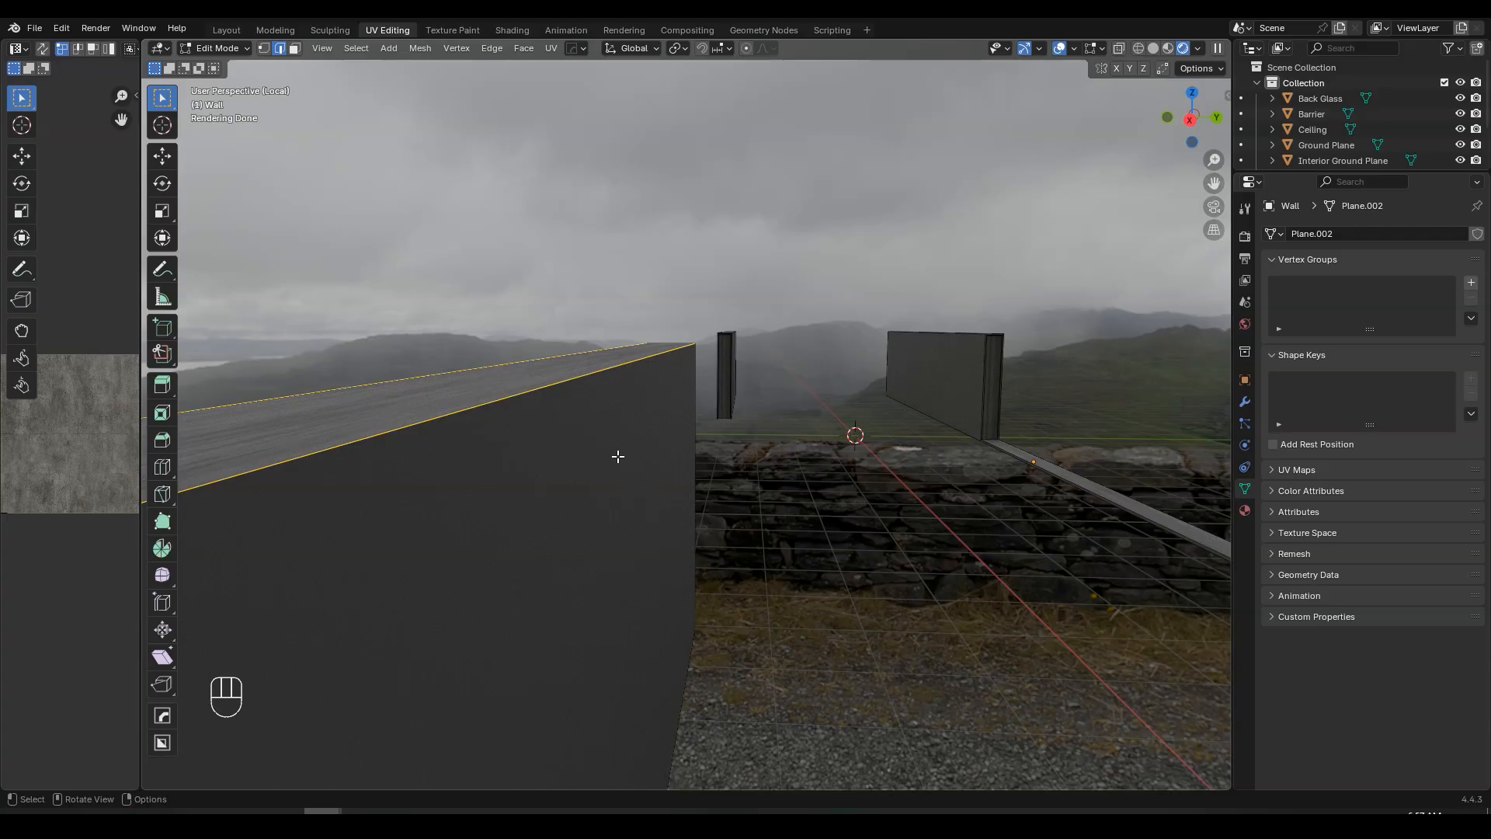
- Add the top end edge and both long top edges of the other large wall block to the selection
scroll(683, 497, down, 3)
shift+middle_drag(932, 526, 812, 536)
shift+click(882, 466)
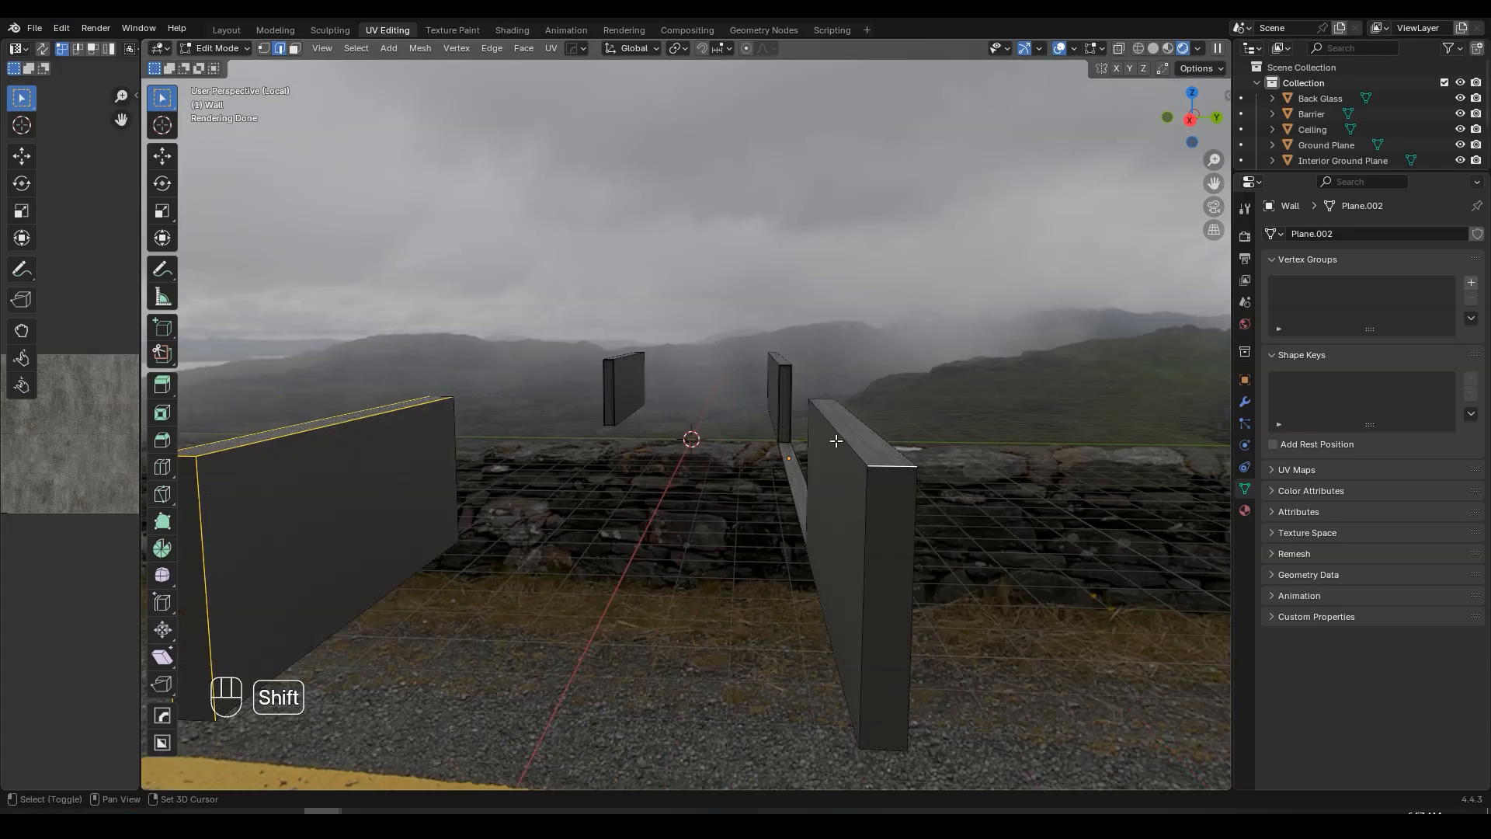
shift+click(837, 437)
shift+click(886, 440)
- Extend the edge selection around the recessed inner end of a large wall block, including its outer corners and recess edges
middle_drag(406, 499, 605, 409)
shift+middle_drag(1156, 459, 832, 472)
scroll(843, 450, up, 2)
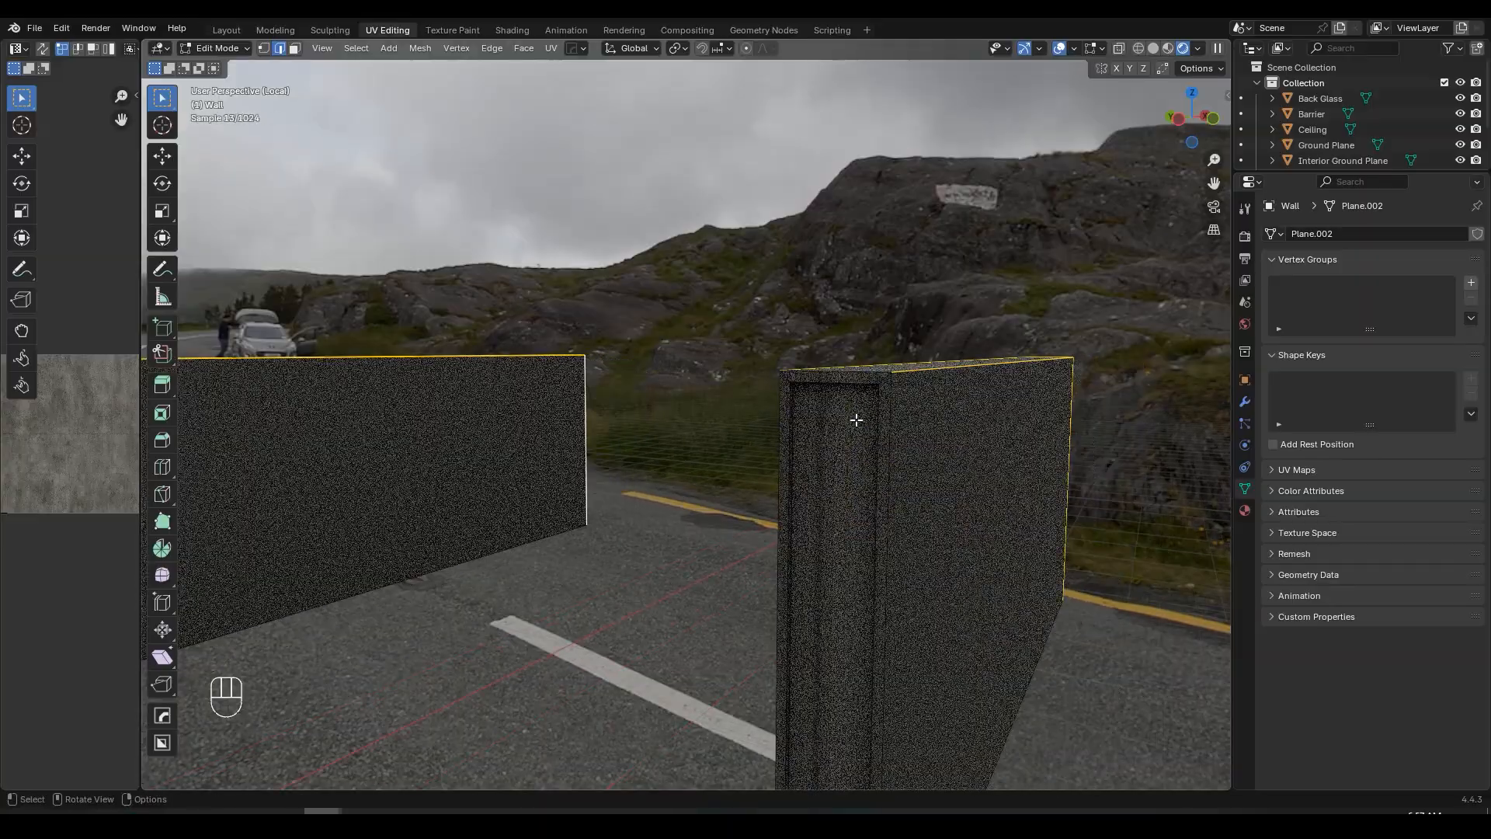
shift+click(854, 375)
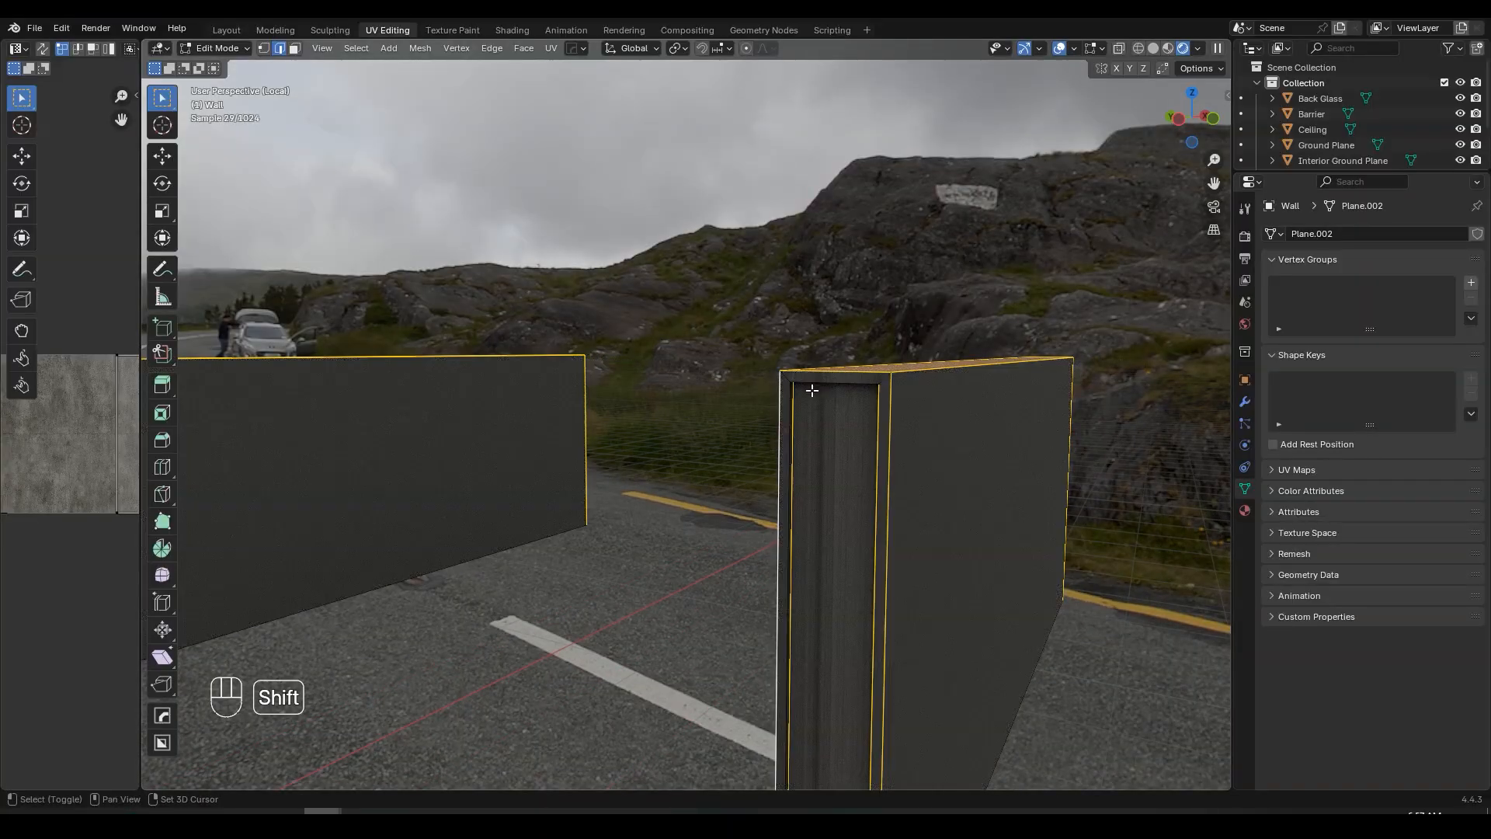
middle_drag(812, 402, 607, 460)
mouse_move(607, 459)
shift+middle_down()
mouse_move(626, 476)
mouse_move(486, 380)
mouse_move(630, 473)
shift+middle_up()
scroll(622, 476, up, 3)
shift+click(596, 567)
scroll(669, 610, down, 8)
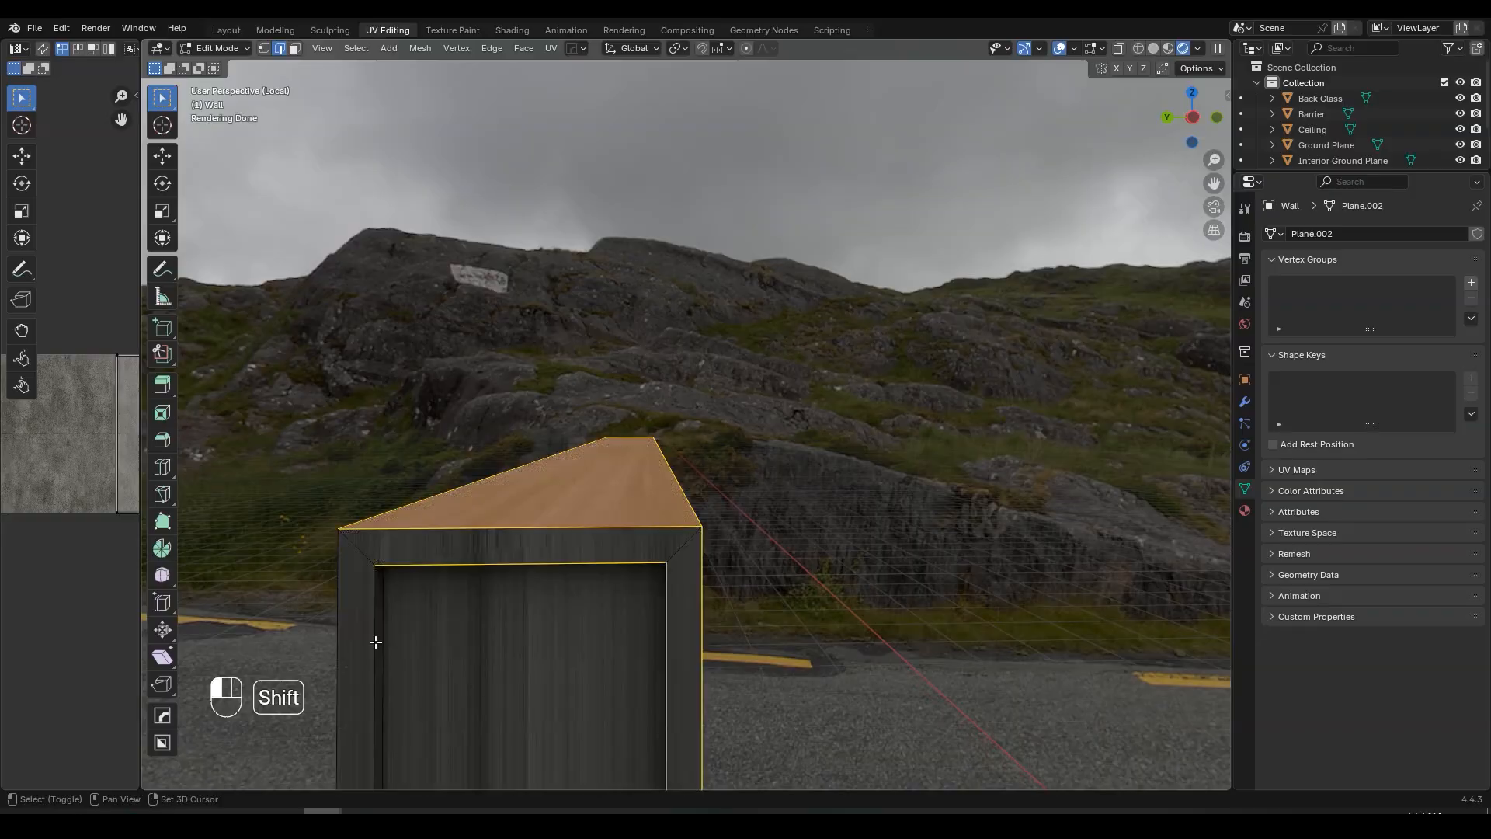
- Add a smaller block's vertical corner edges and the edges around the opposite large block's recessed end to the selection
shift+click(698, 565)
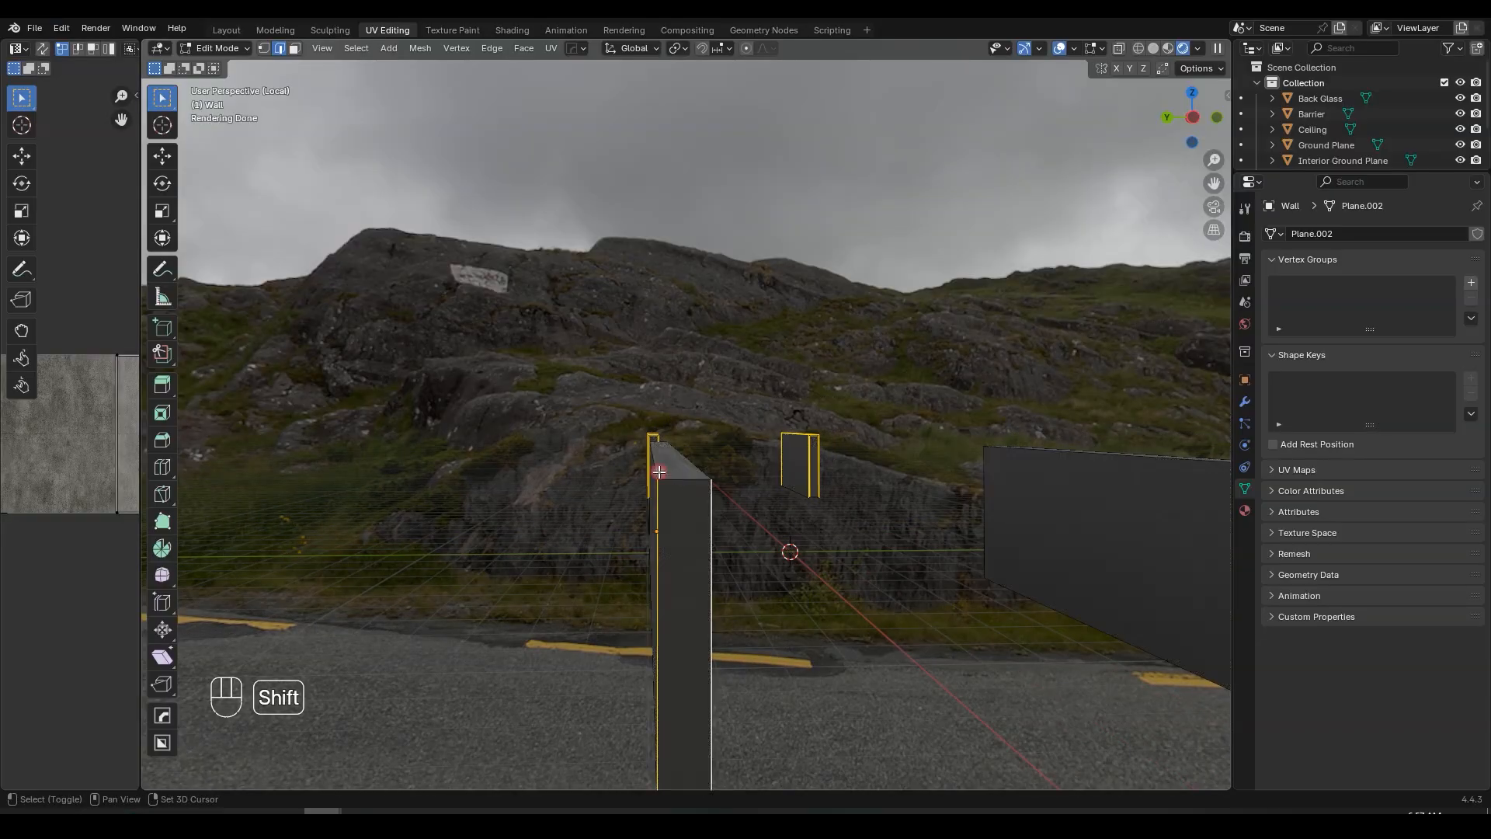
middle_drag(696, 483, 645, 489)
key(KP_Decimal)
shift+click(645, 488)
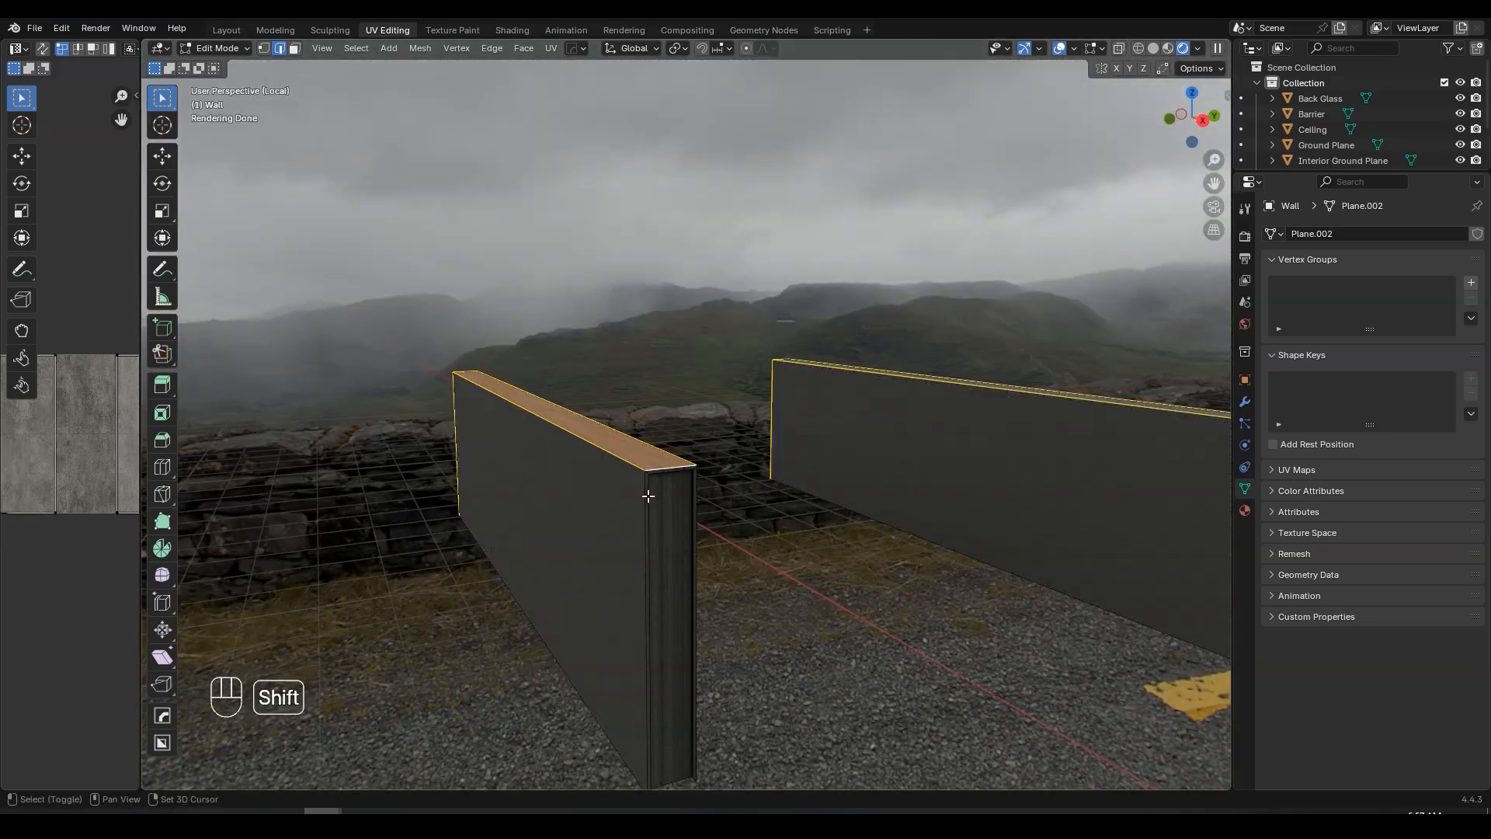
shift+click(649, 493)
shift+click(690, 502)
shift+click(695, 489)
shift+click(675, 470)
shift+middle_drag(857, 497, 765, 489)
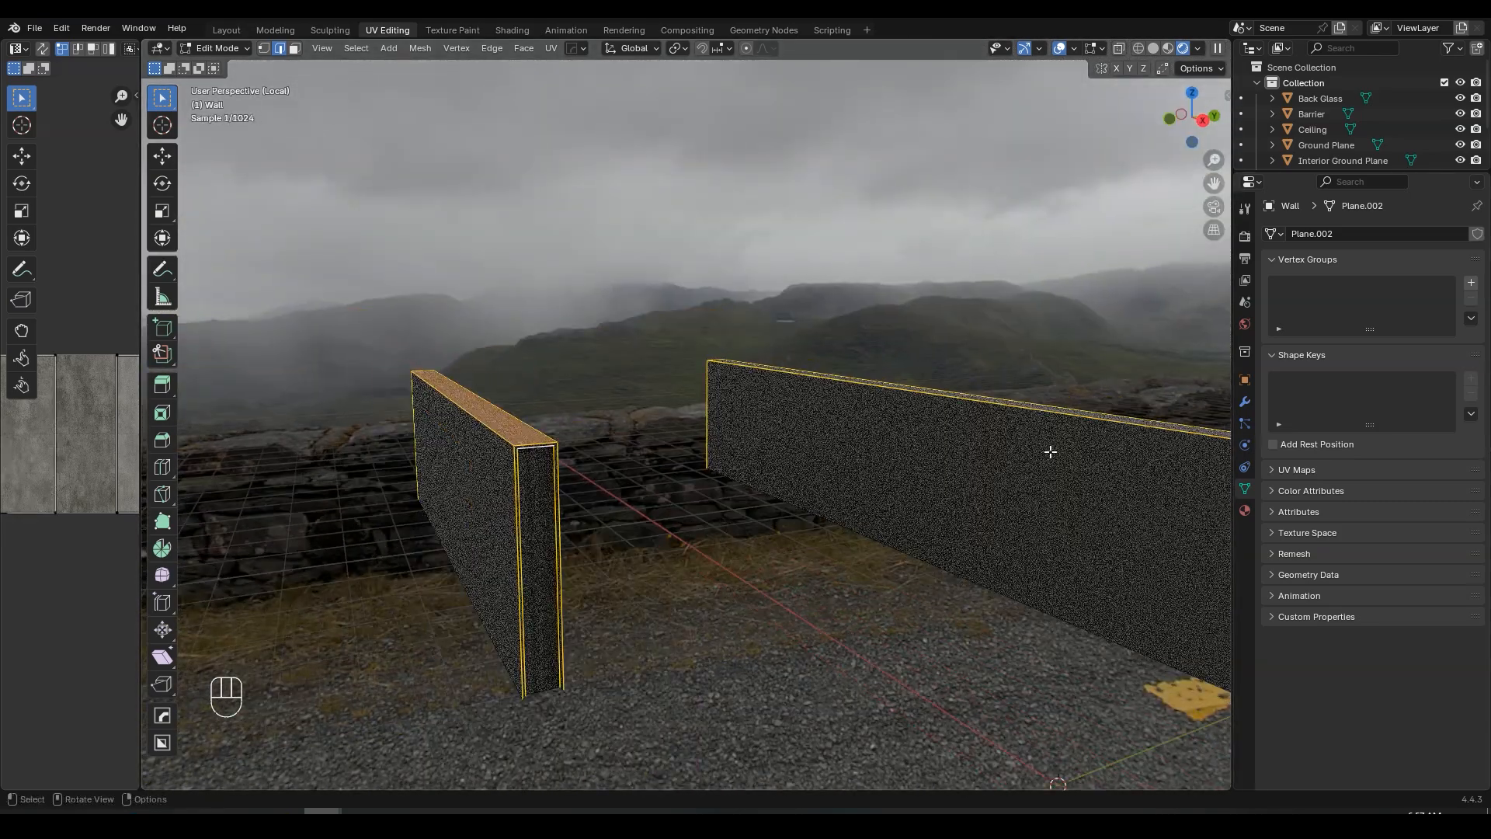
- Add the top and vertical corner edges and the recess edges at the end of the remaining wall block to the selection
middle_drag(1049, 452, 908, 447)
shift+middle_drag(932, 502, 783, 476)
shift+click(779, 327)
shift+click(782, 376)
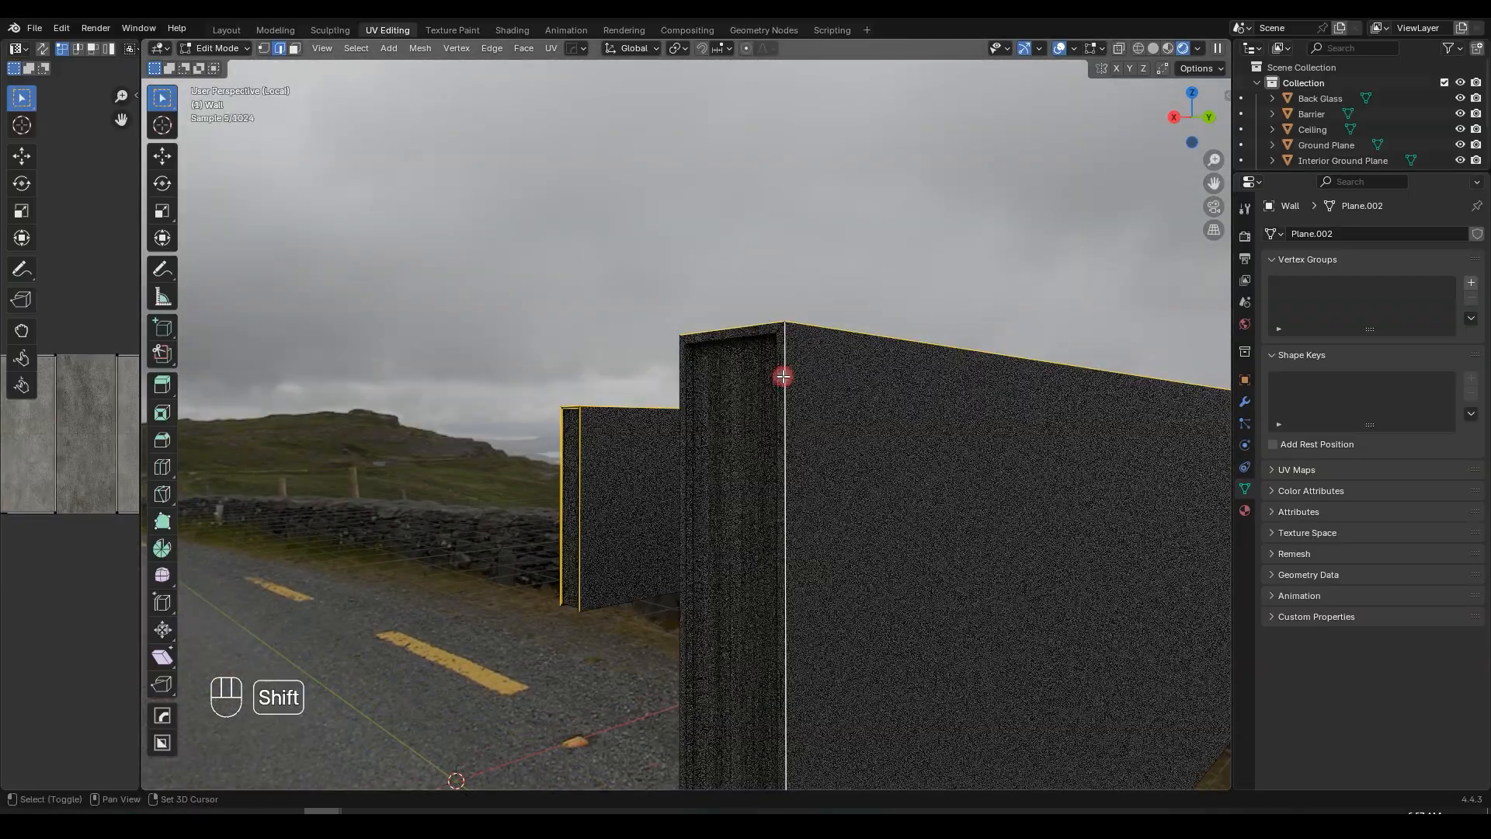
shift+click(679, 406)
shift+click(687, 395)
shift+click(723, 340)
shift+click(775, 386)
shift+middle_drag(734, 571, 799, 524)
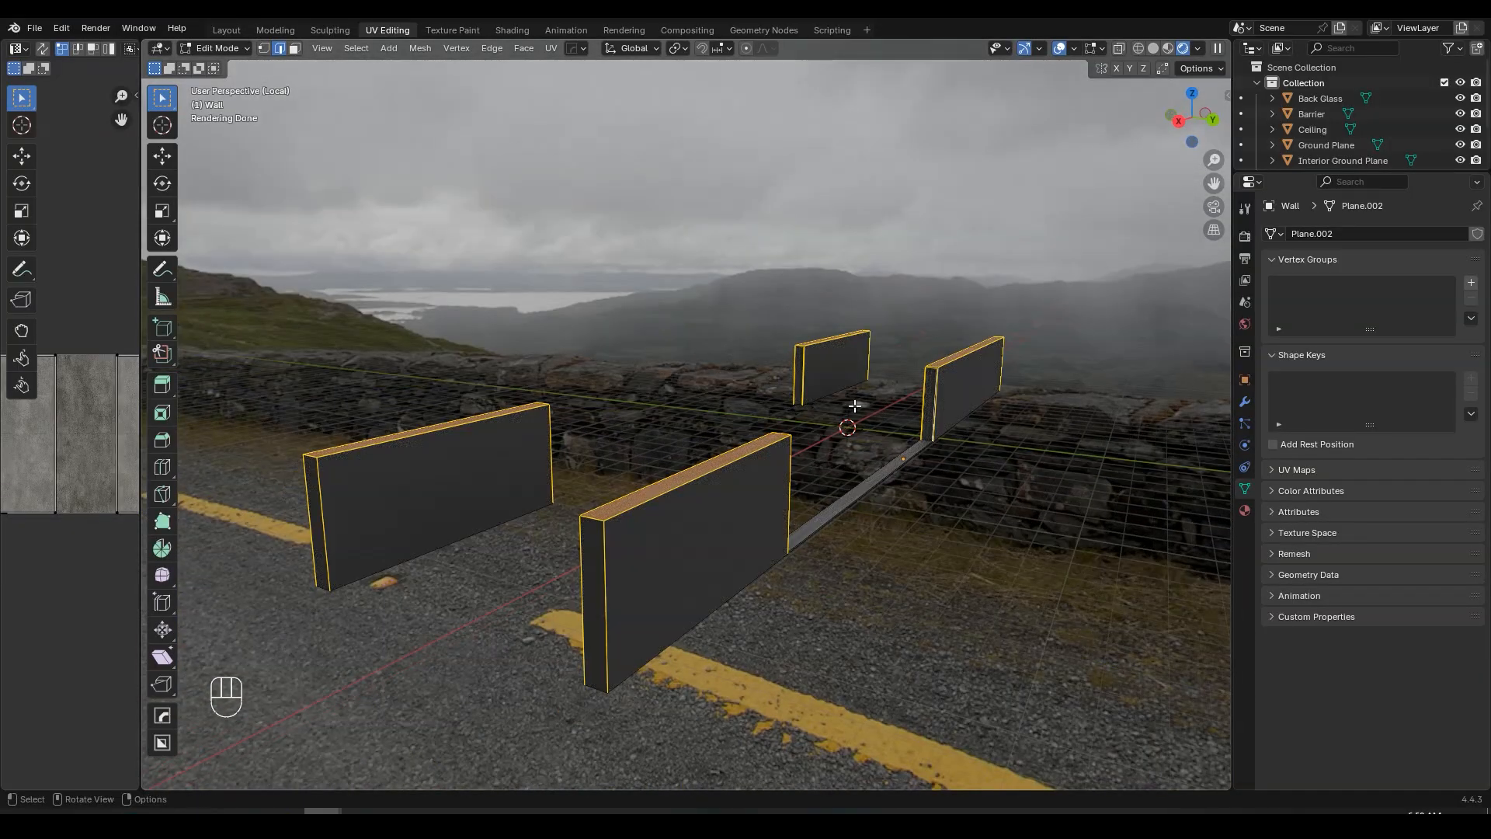
- Mark all the selected wall edges as seams and deselect everything
key(u)
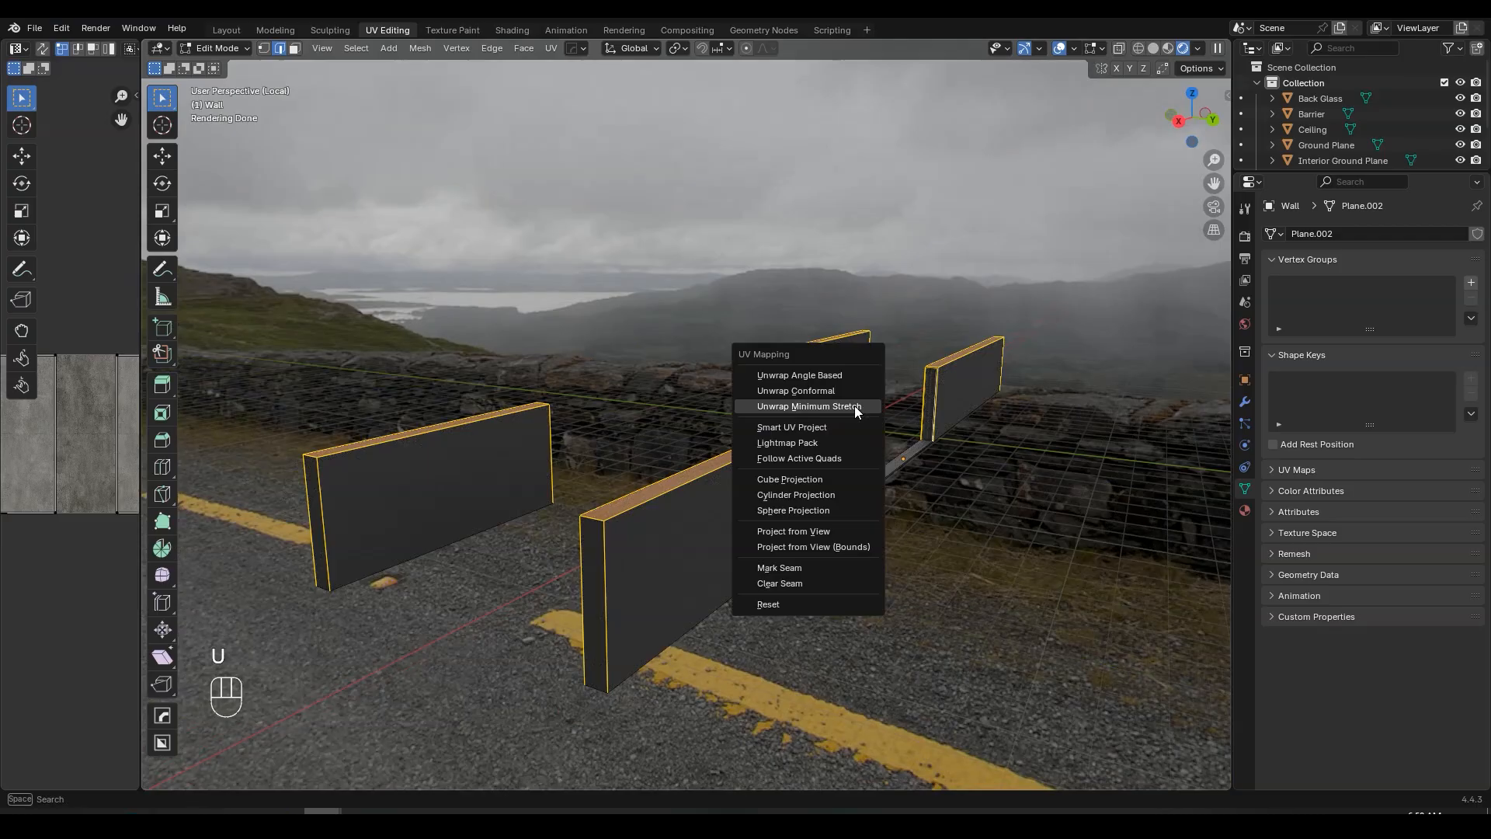
click(781, 570)
scroll(769, 551, up, 5)
shift+middle_drag(745, 555, 764, 543)
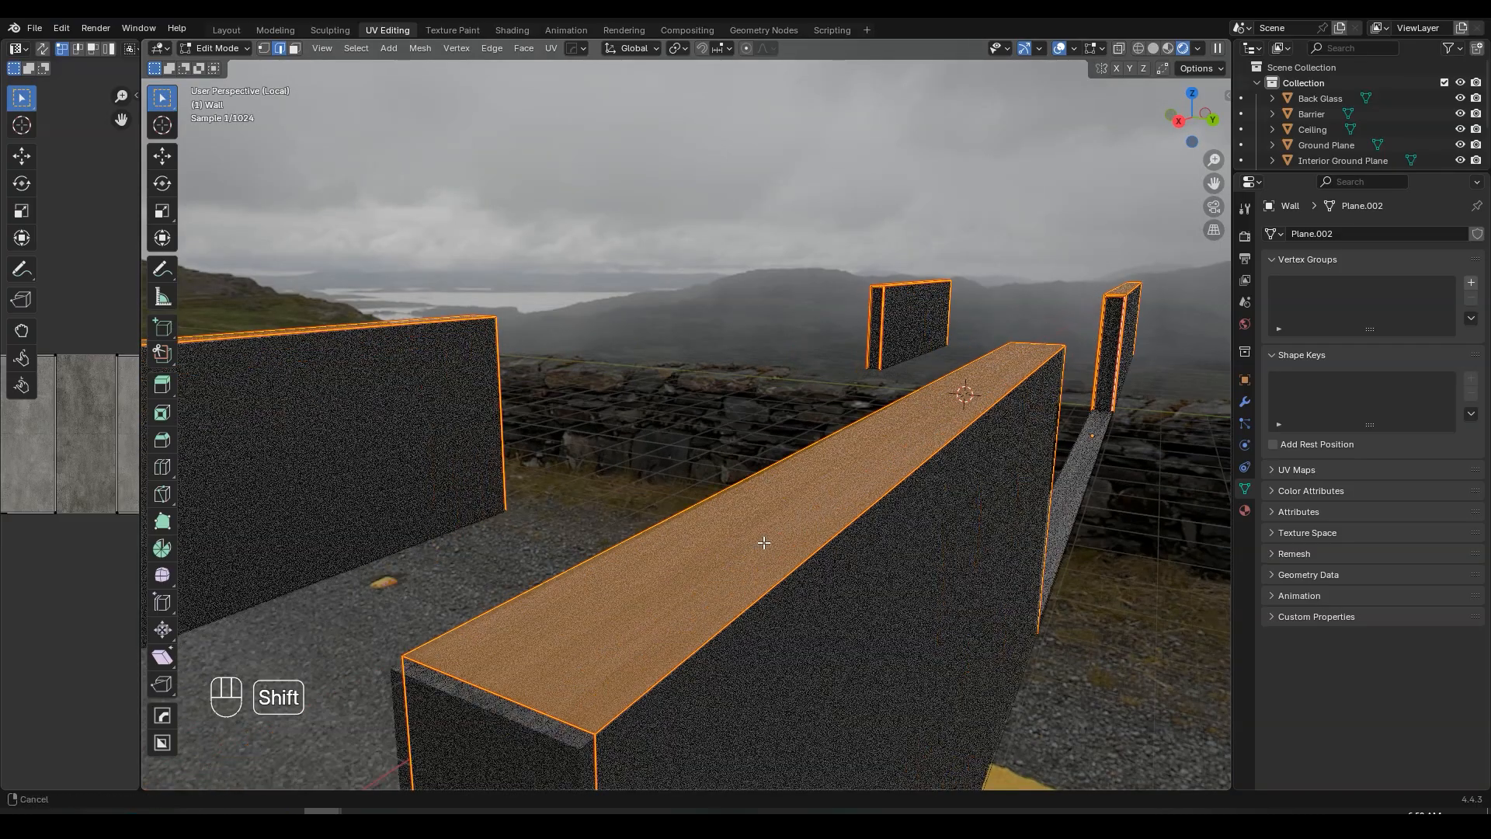
key(alt+a)
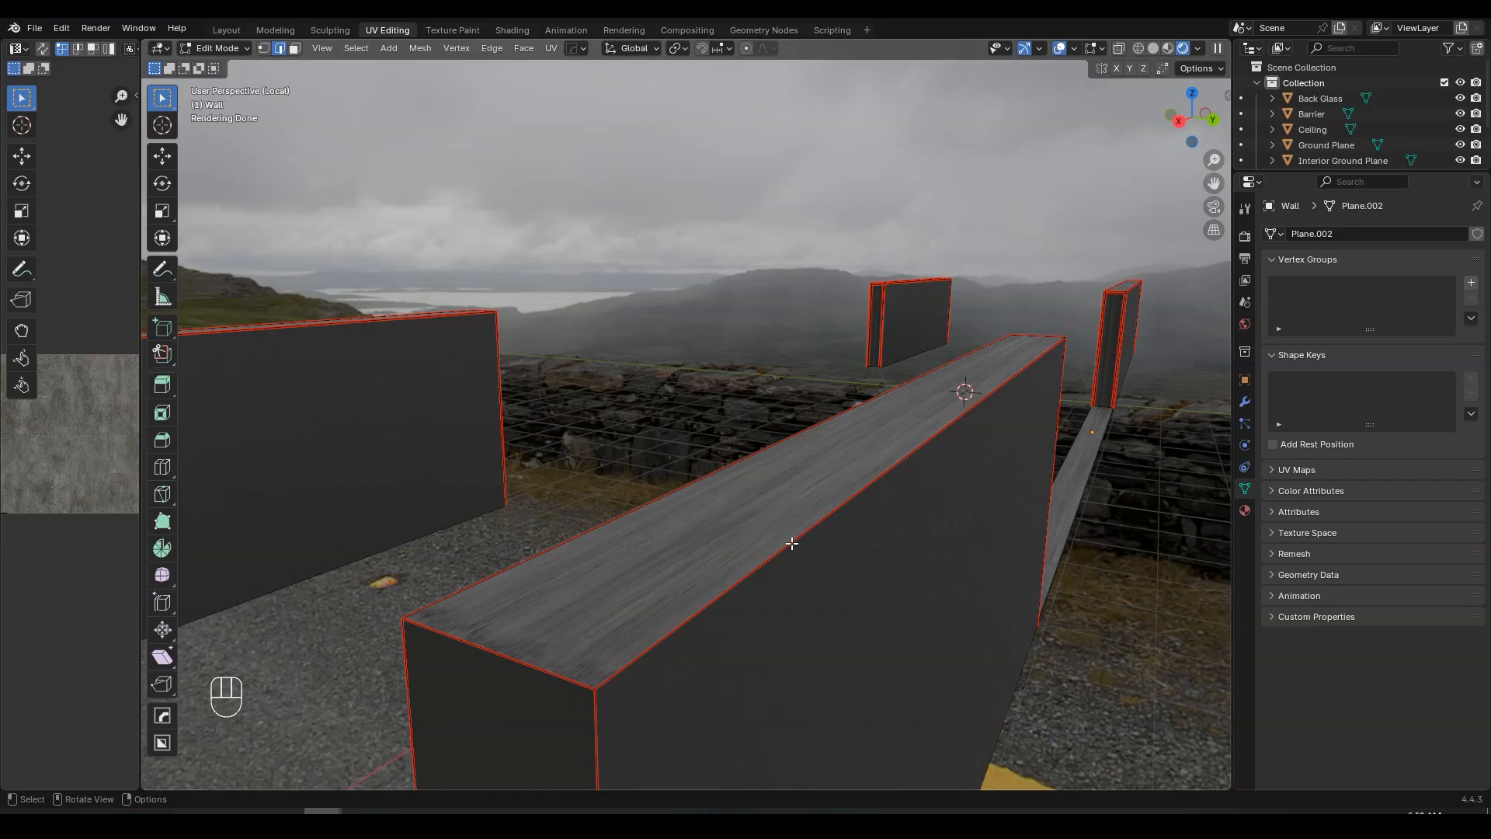
- Clear the seam from the long outer top edge of the nearest large wall block
click(843, 509)
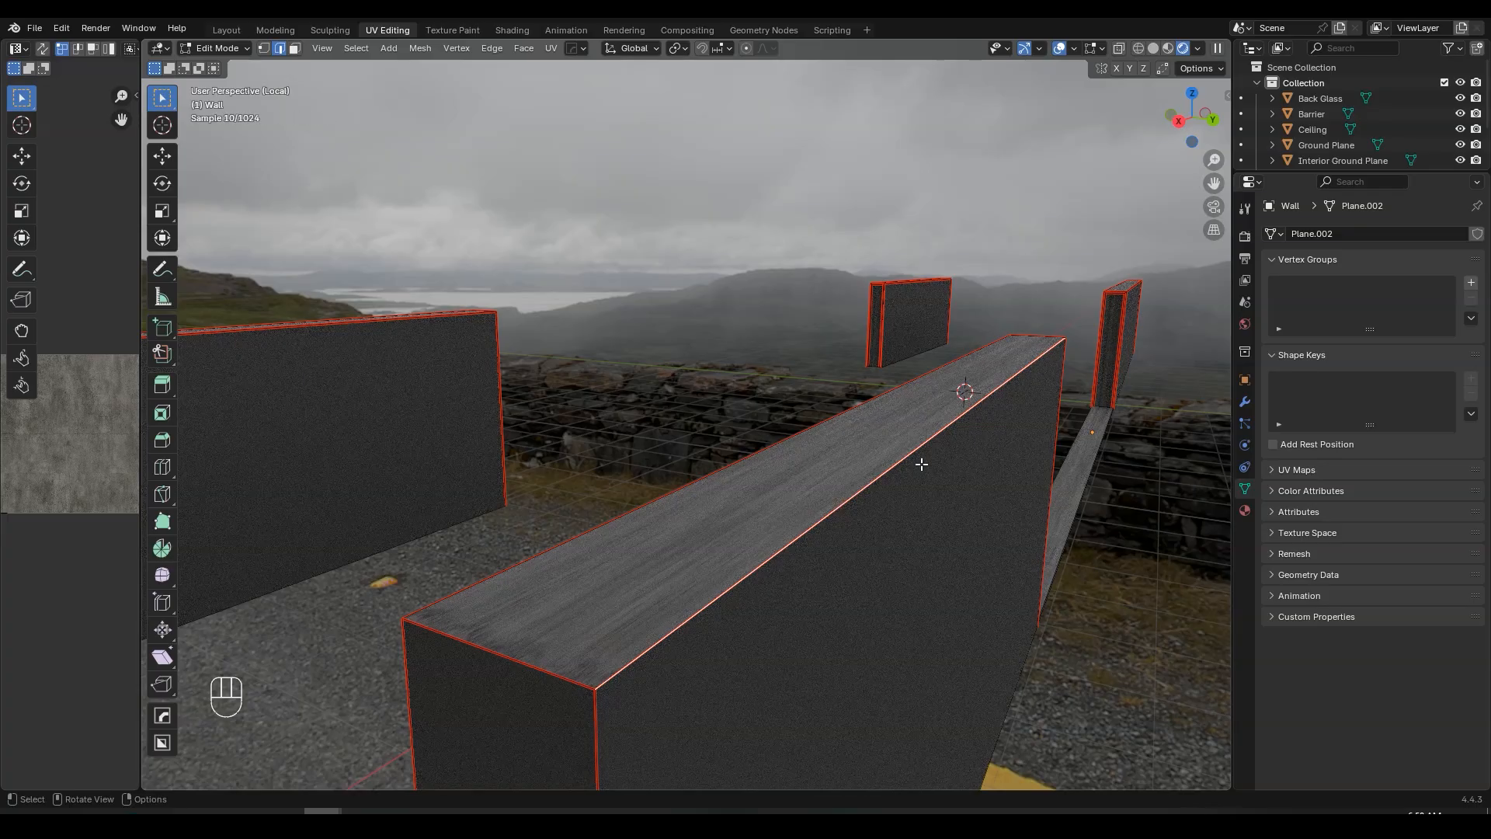
key(u)
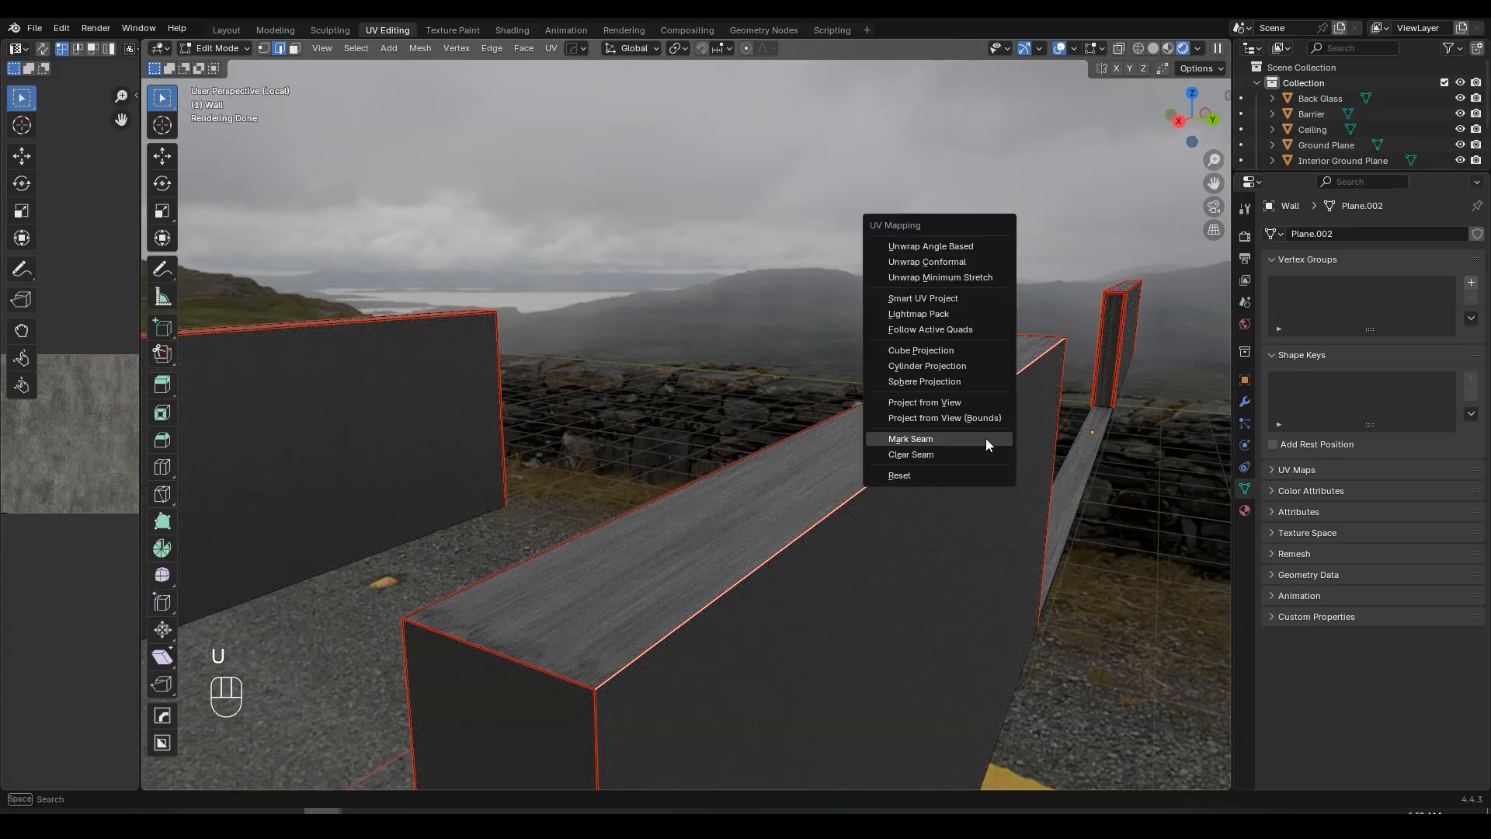
click(916, 455)
scroll(894, 562, down, 6)
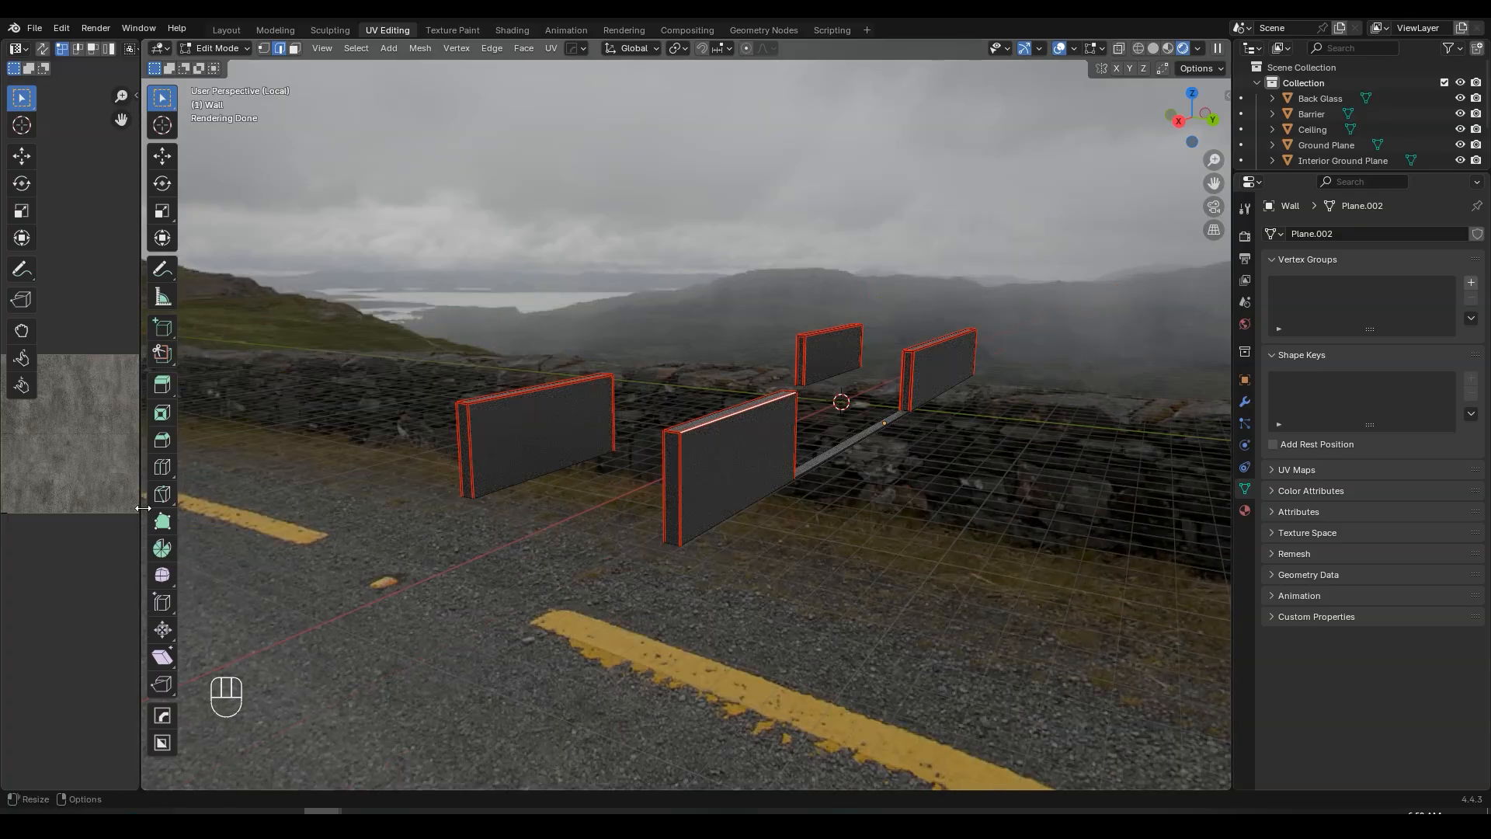
- Widen the UV editor, unwrap the entire wall mesh with Unwrap Angle Based, and return to Object Mode
drag(142, 508, 497, 508)
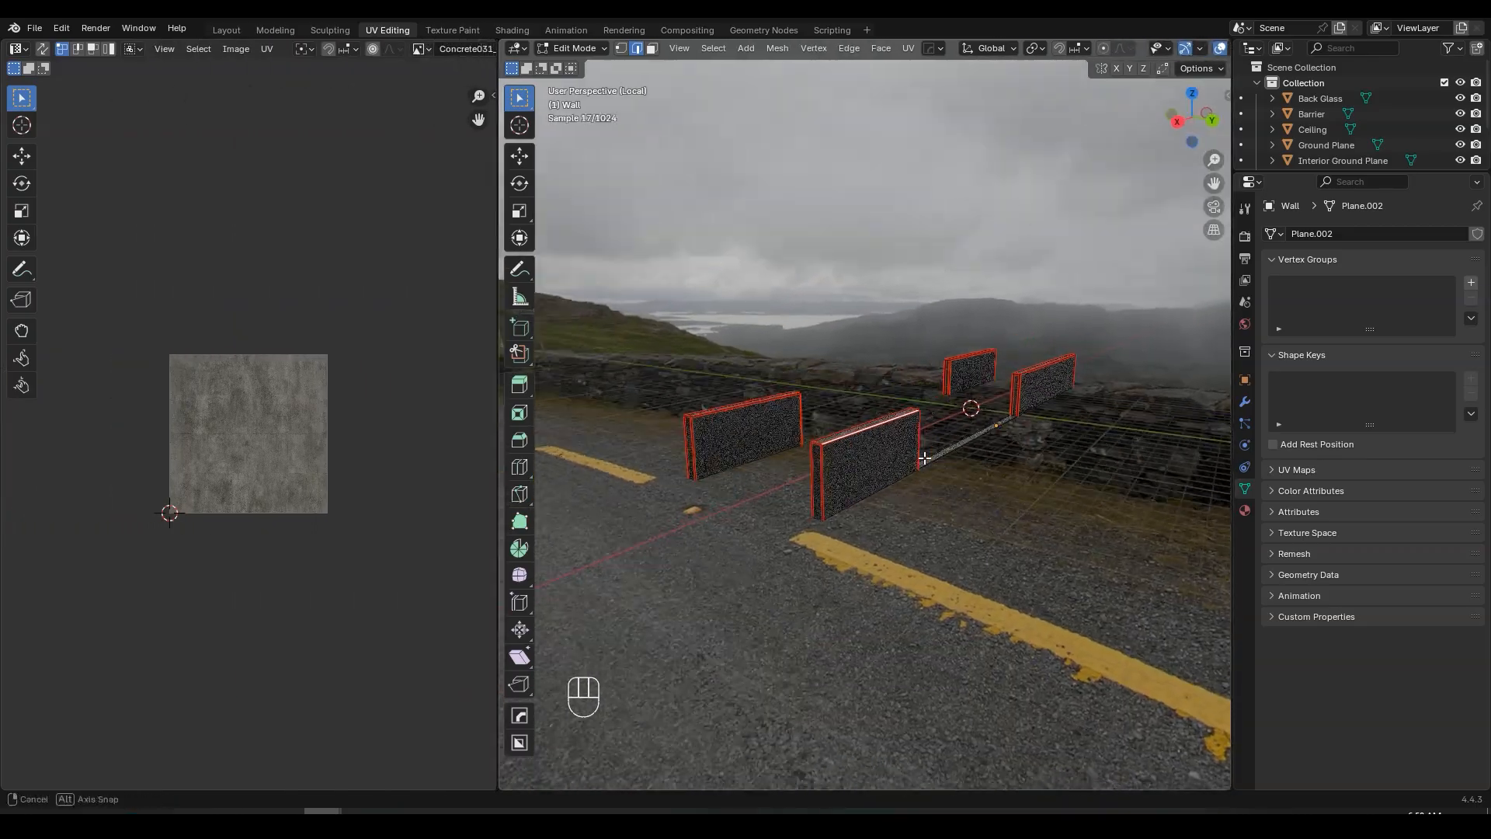
key(a)
scroll(925, 456, up, 5)
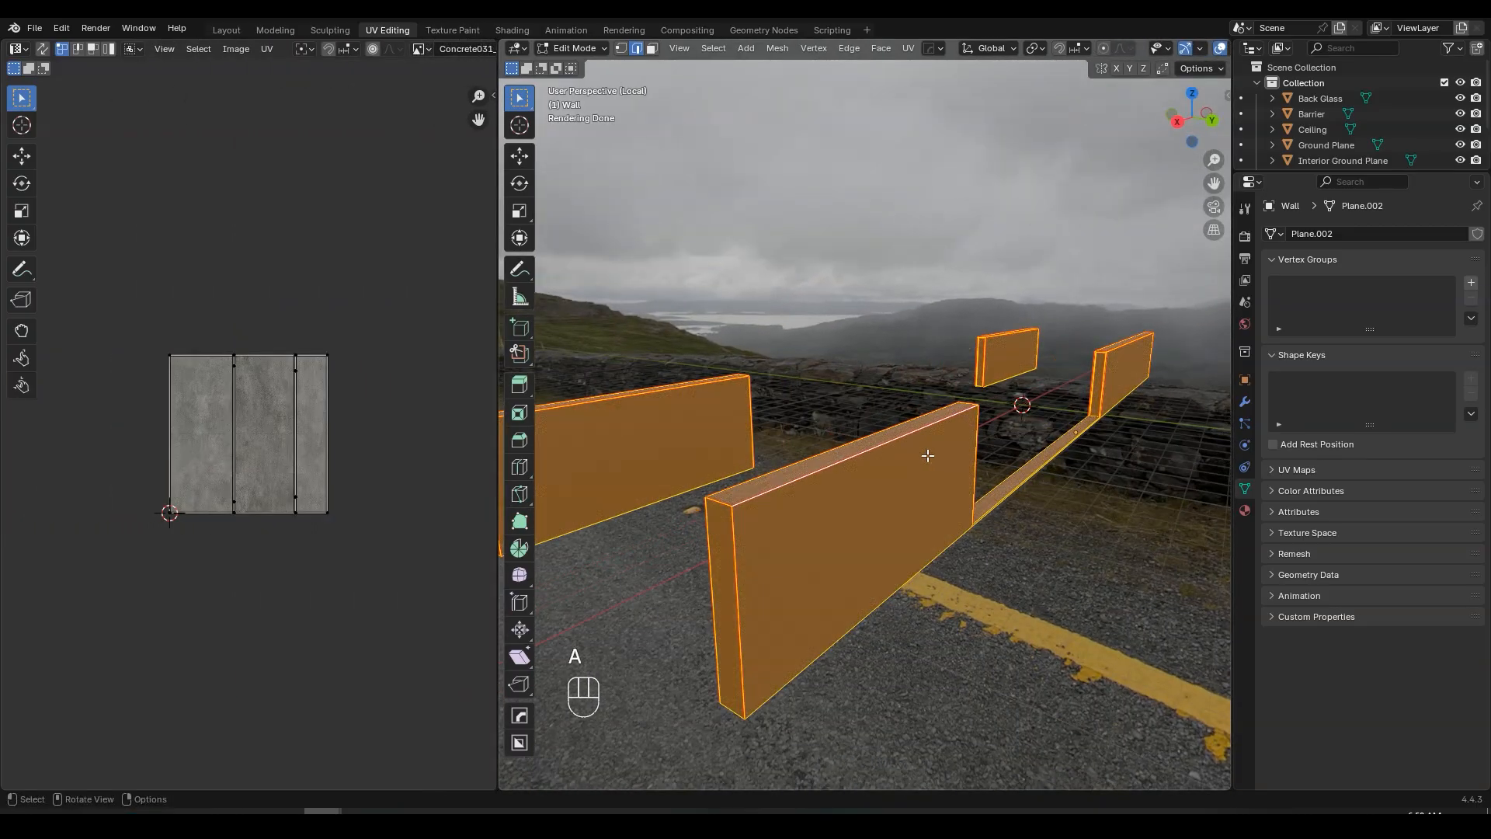
key(u)
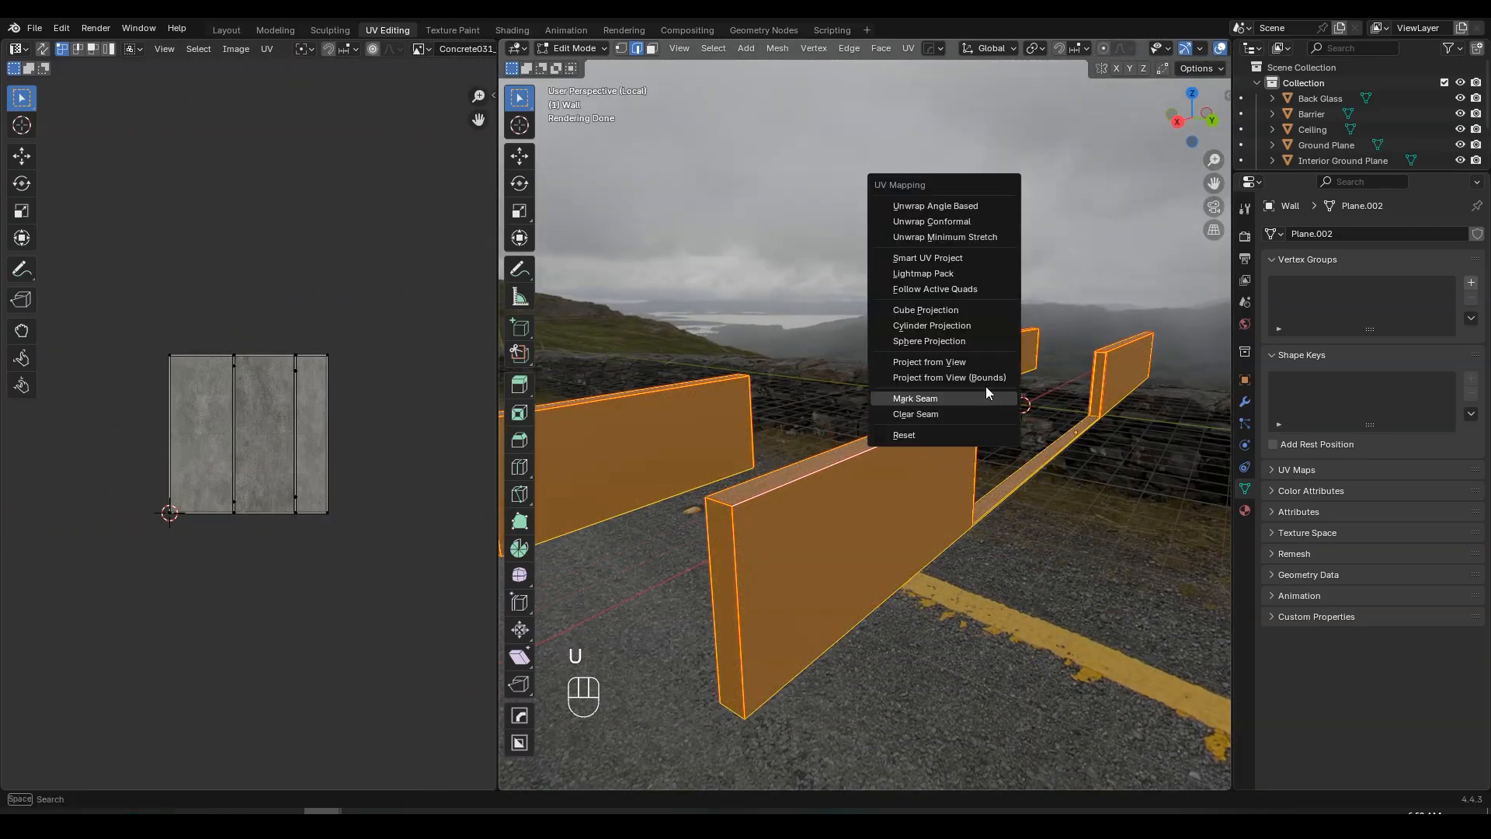
click(939, 207)
key(Tab)
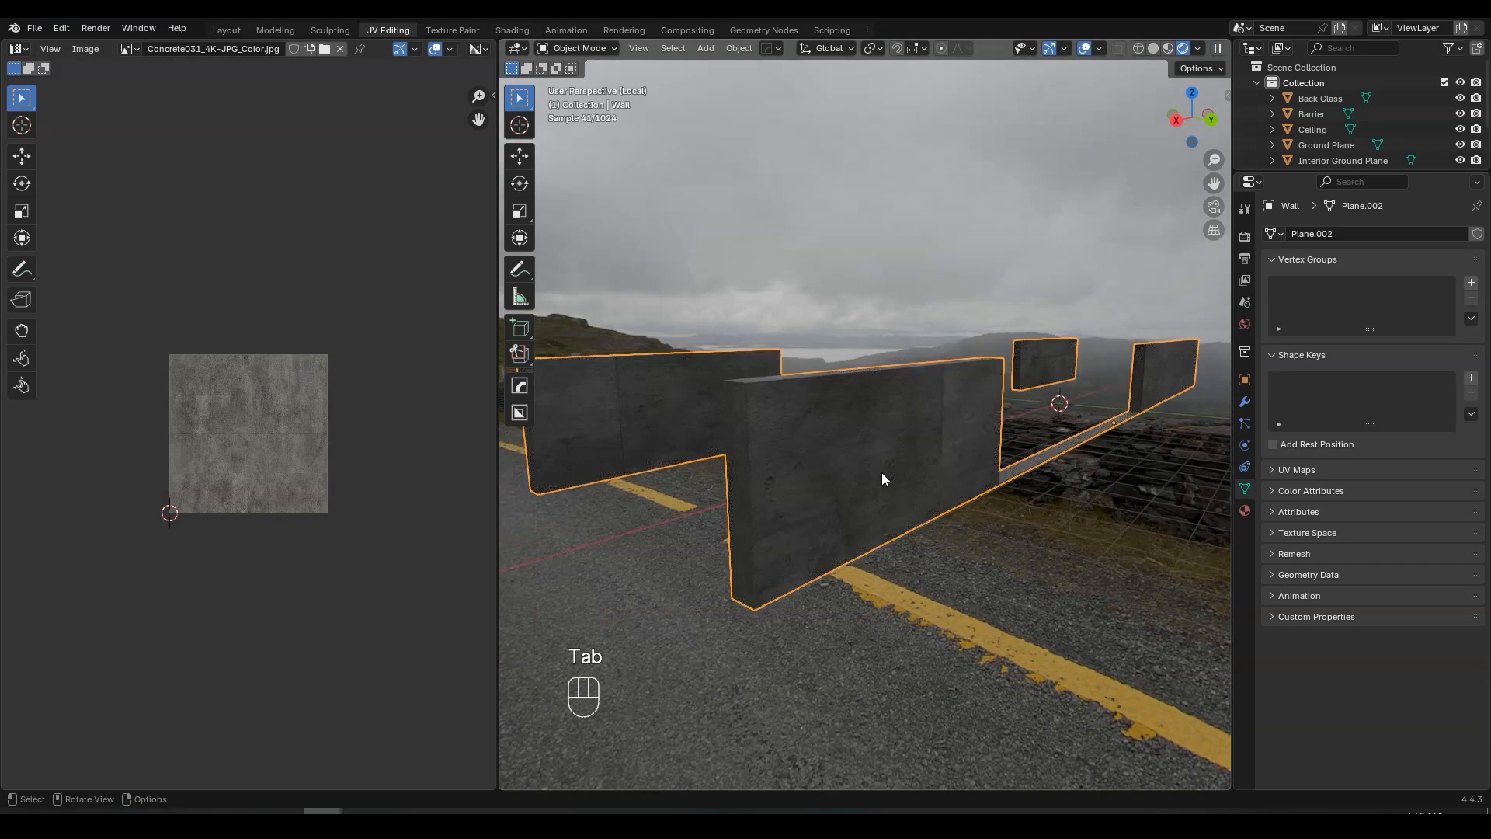
- Return to Edit Mode and scale all the wall's UV islands up to about twice their size
key(Tab)
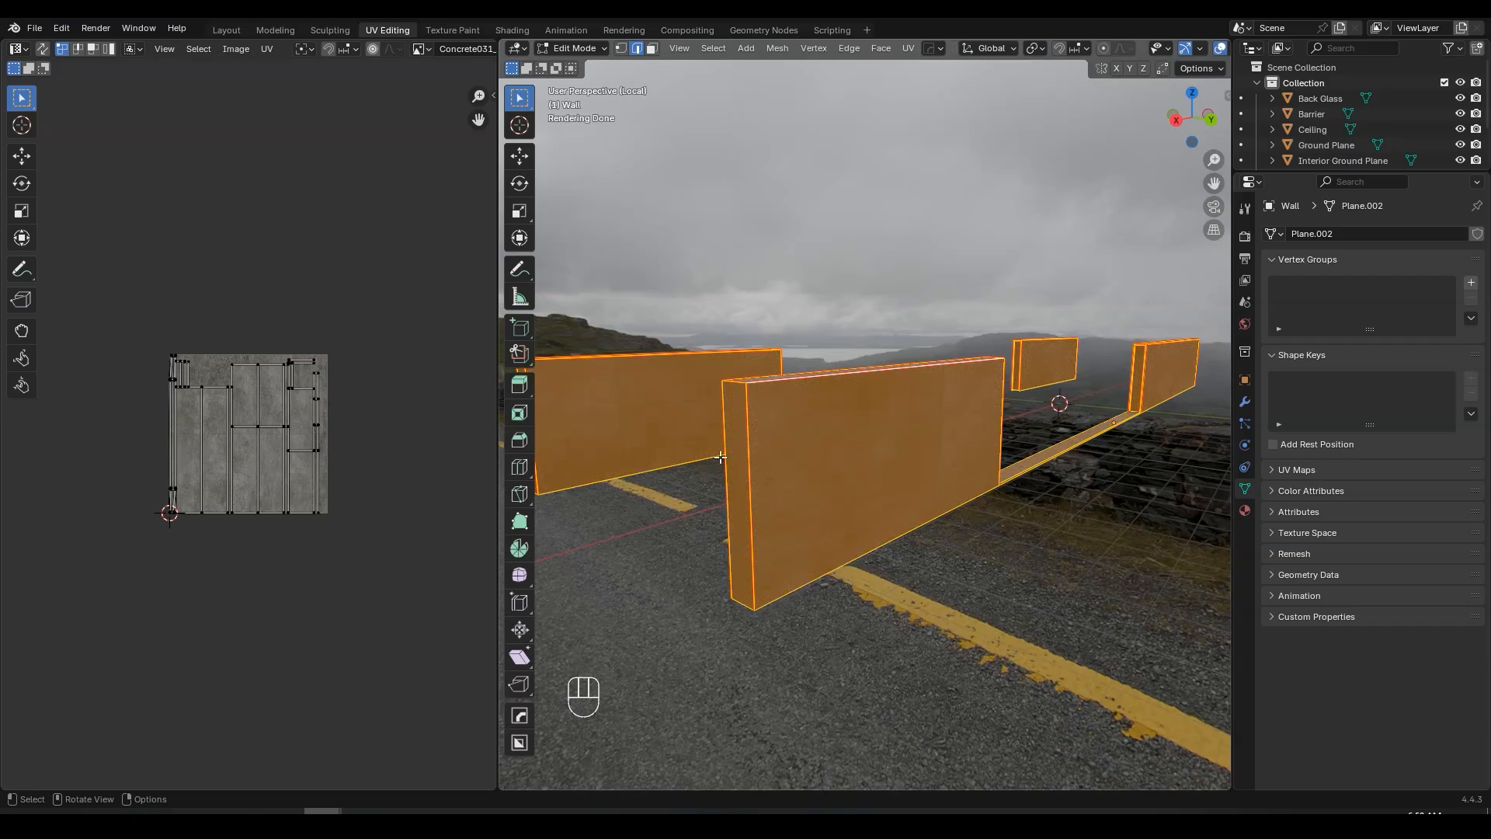
scroll(257, 404, up, 1)
key(a)
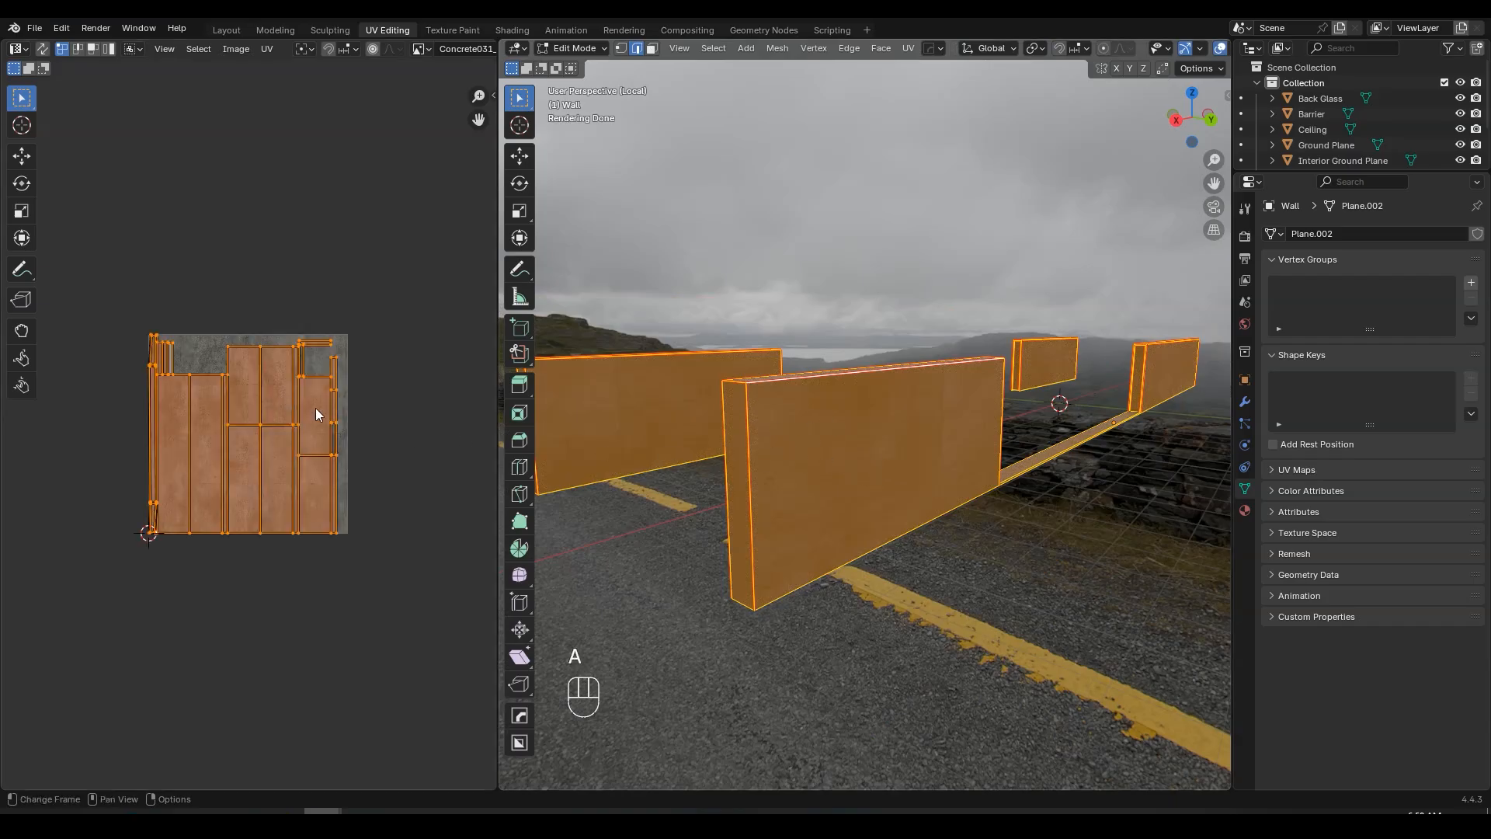
key(s)
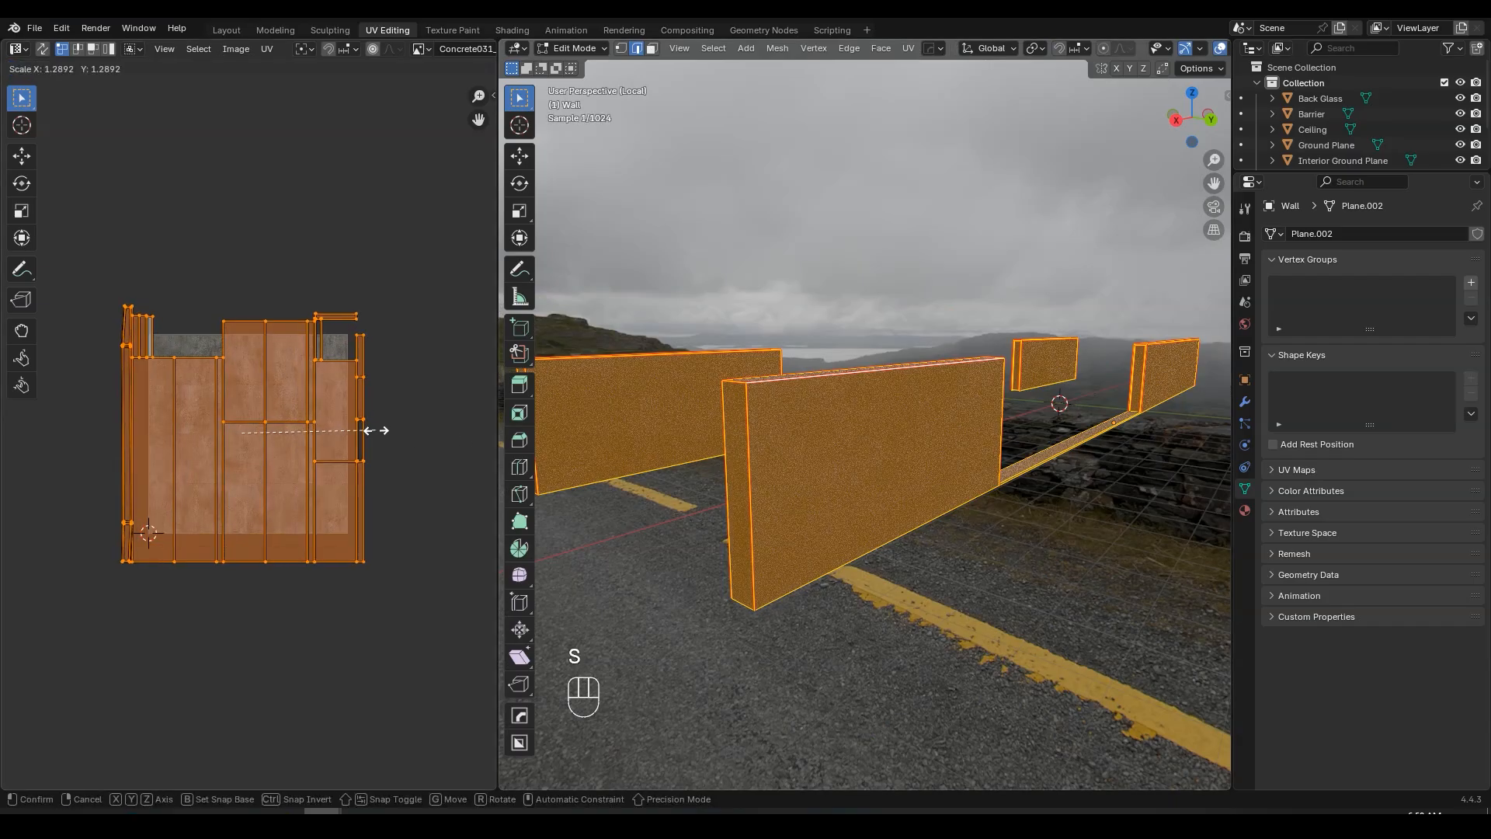
click(452, 426)
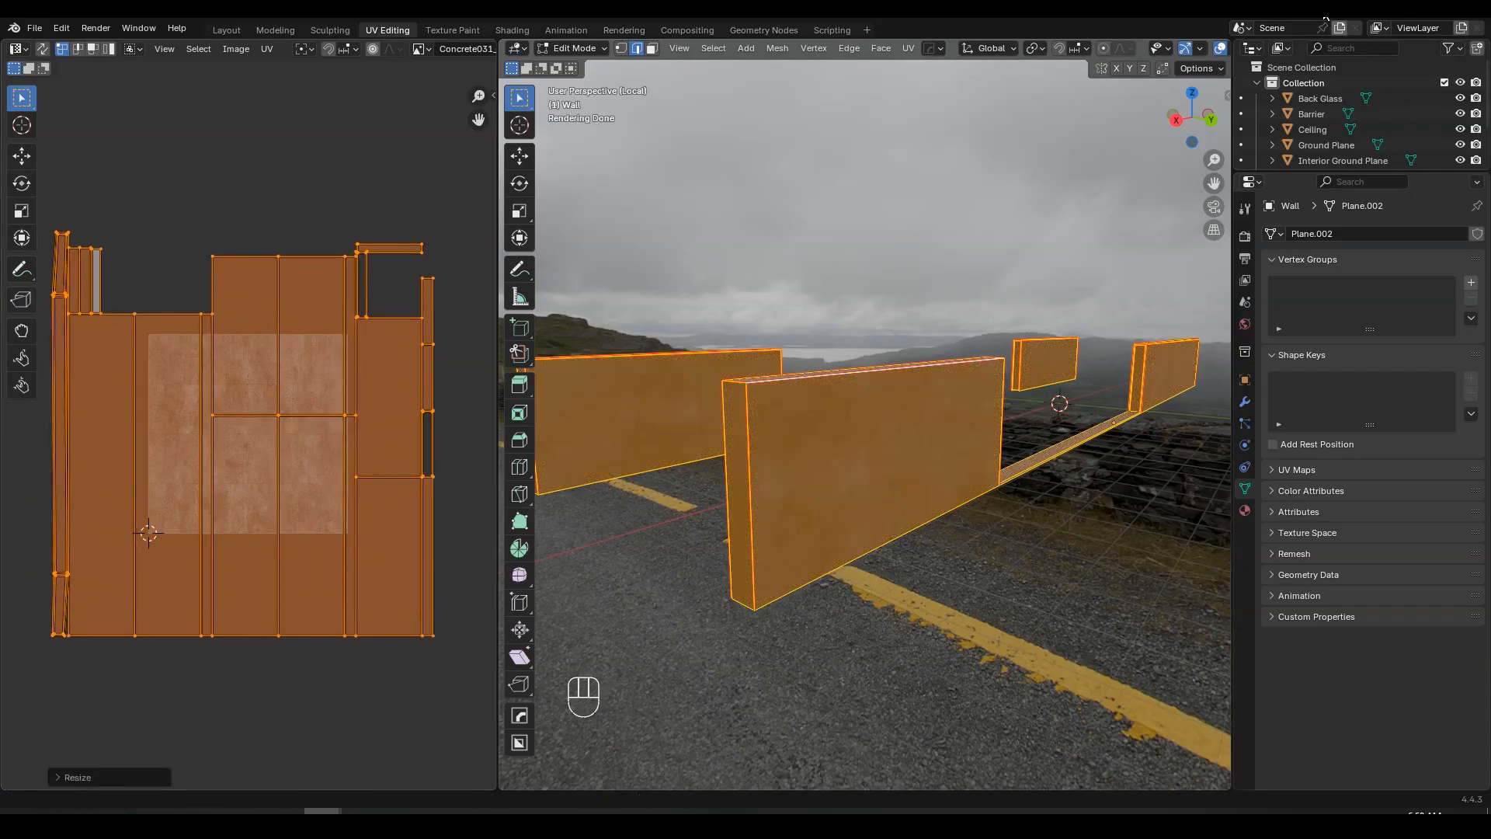
- Hide the viewport overlays and scale all the UV islands up by a further factor of about 1.06
click(1221, 48)
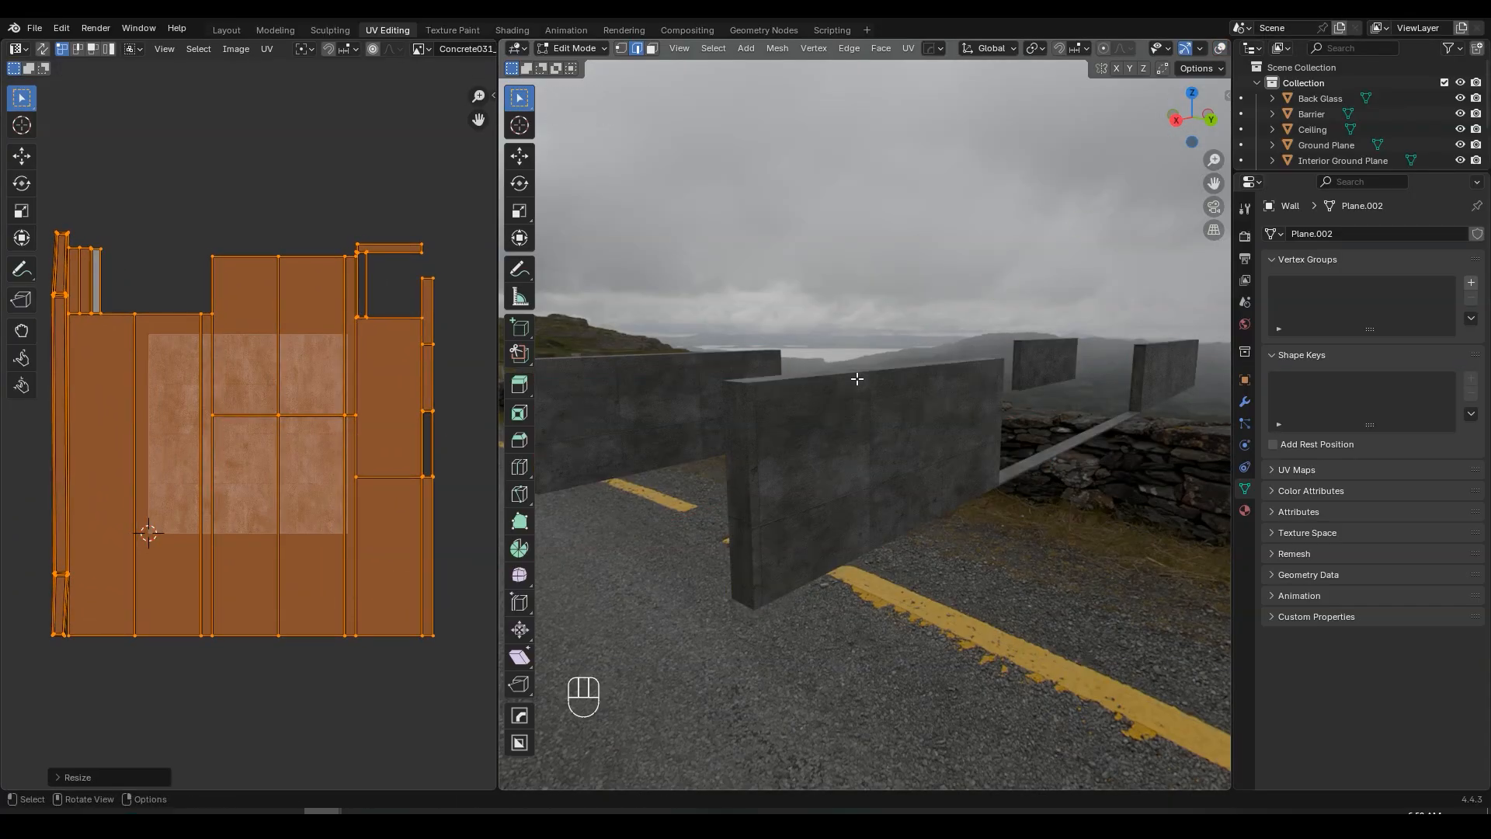
key(s)
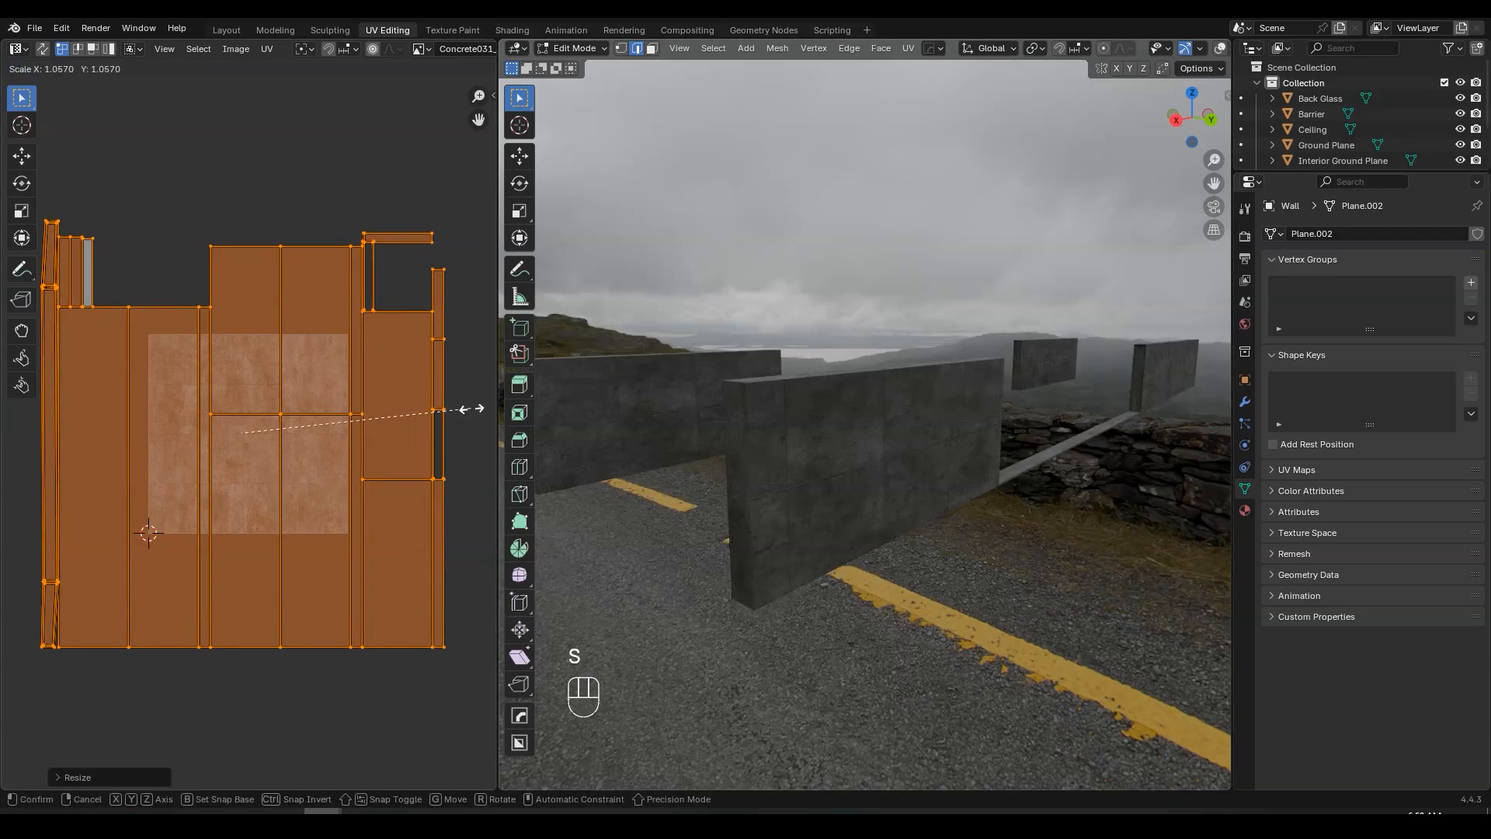
click(473, 409)
scroll(1025, 352, up, 6)
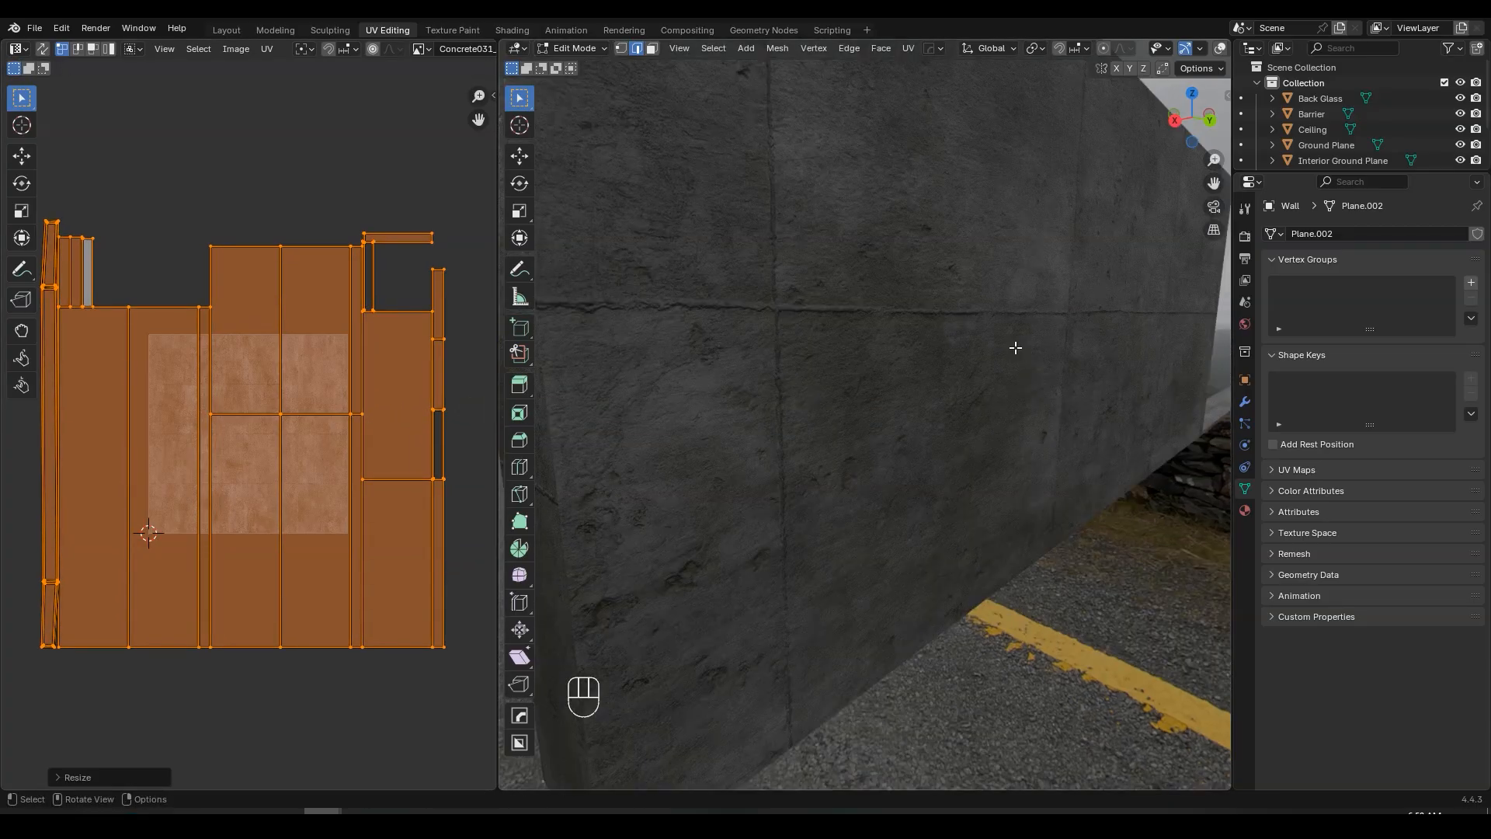
scroll(1015, 347, down, 6)
ctrl+middle_drag(1009, 349, 1011, 349)
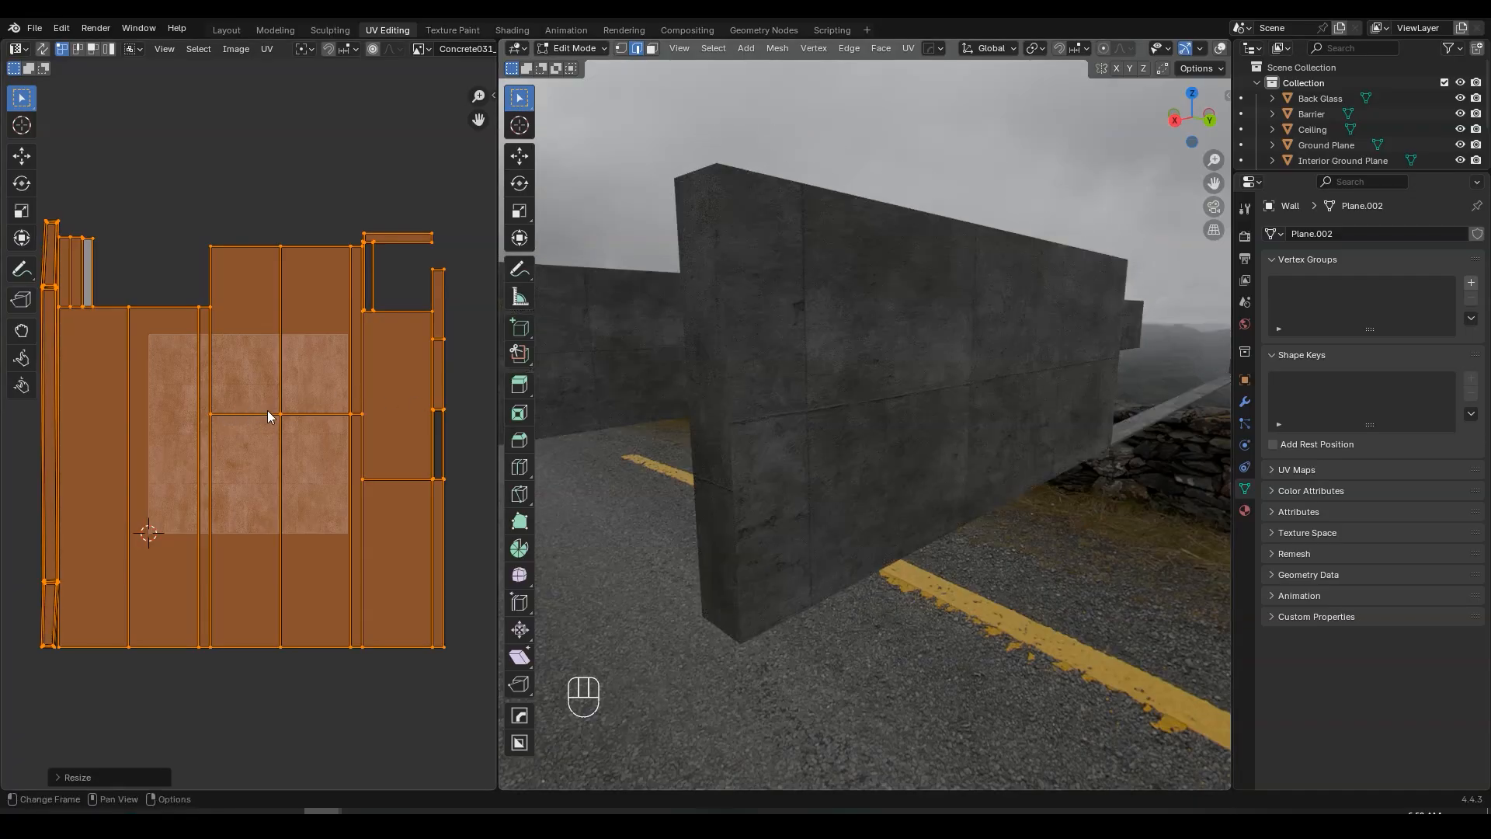
- Move all the UV islands about 0.10 along X and about 0.25 along Y to reposition the concrete panel lines
key(g)
key(x)
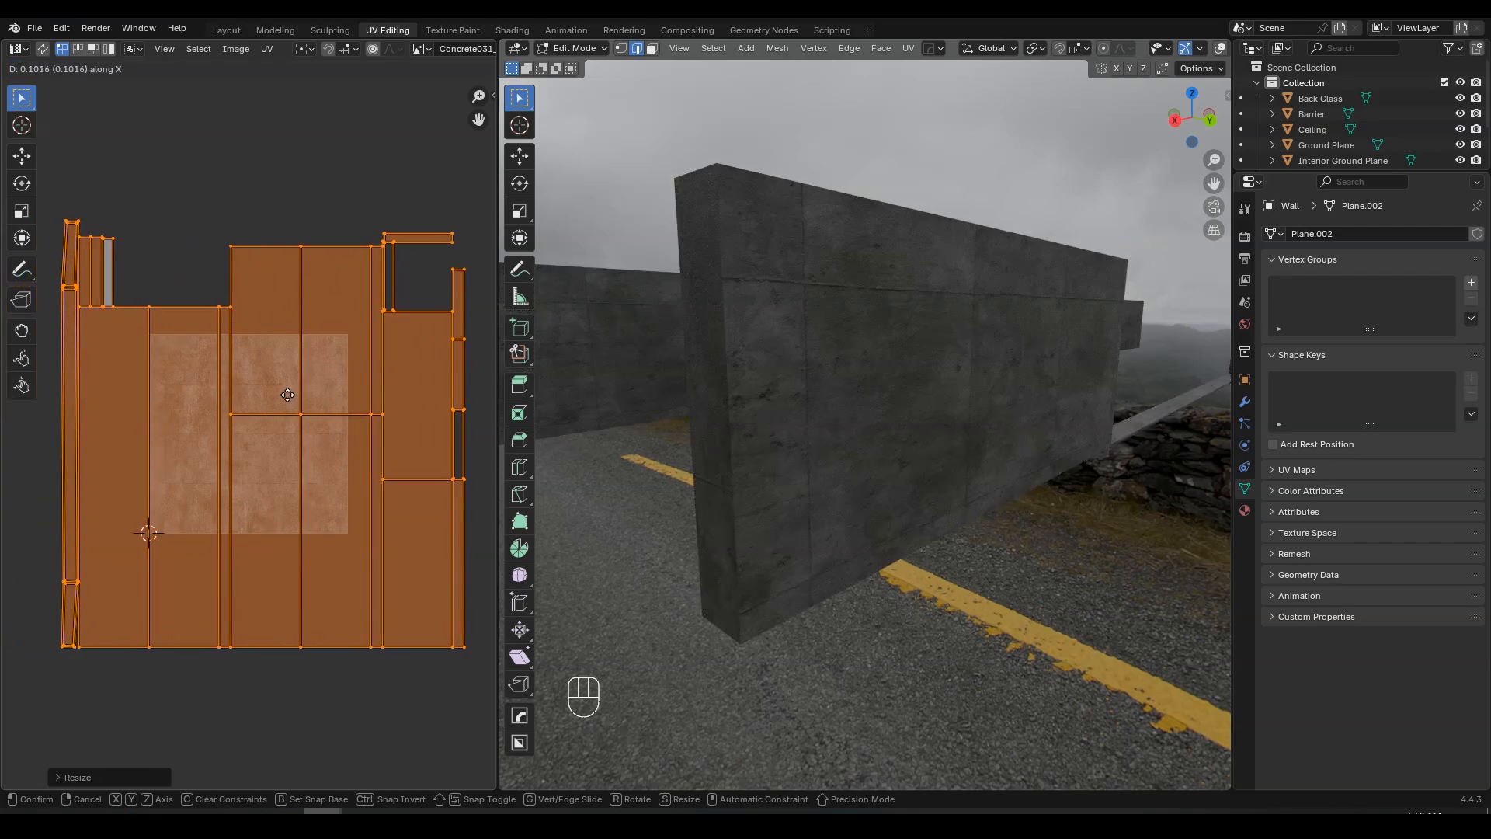
click(287, 395)
key(g)
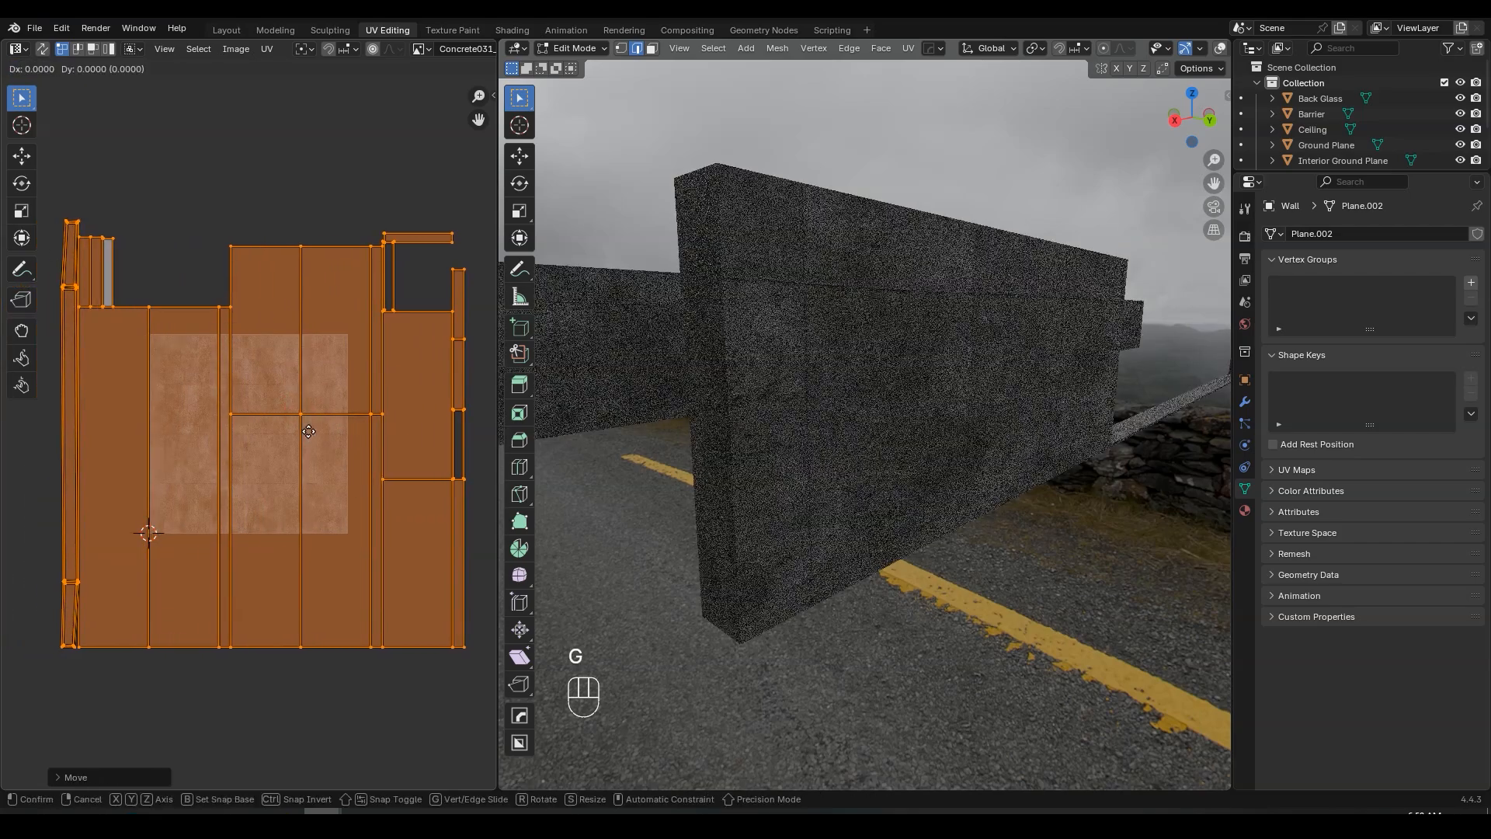
key(y)
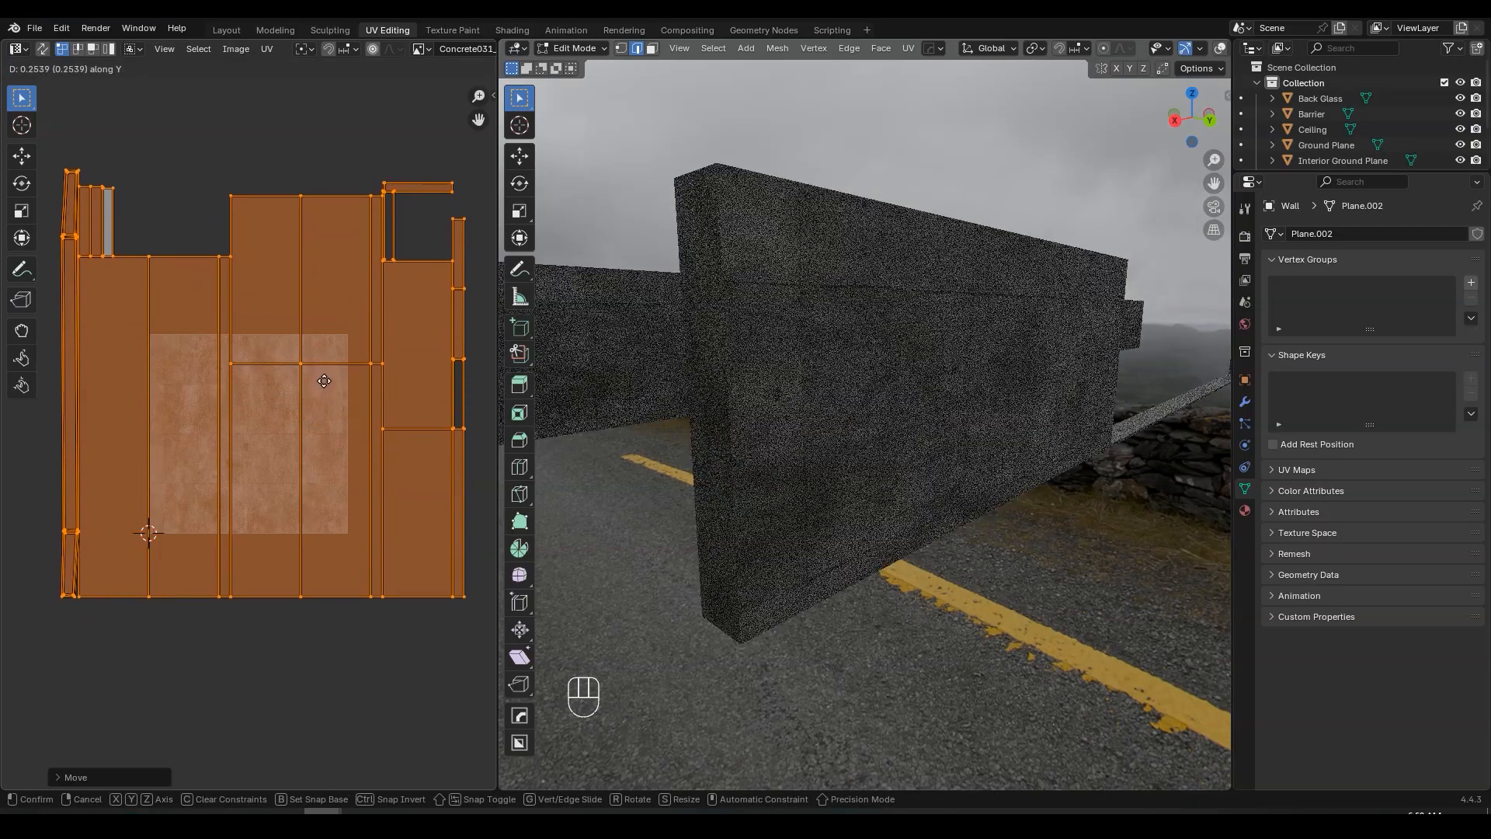
click(326, 376)
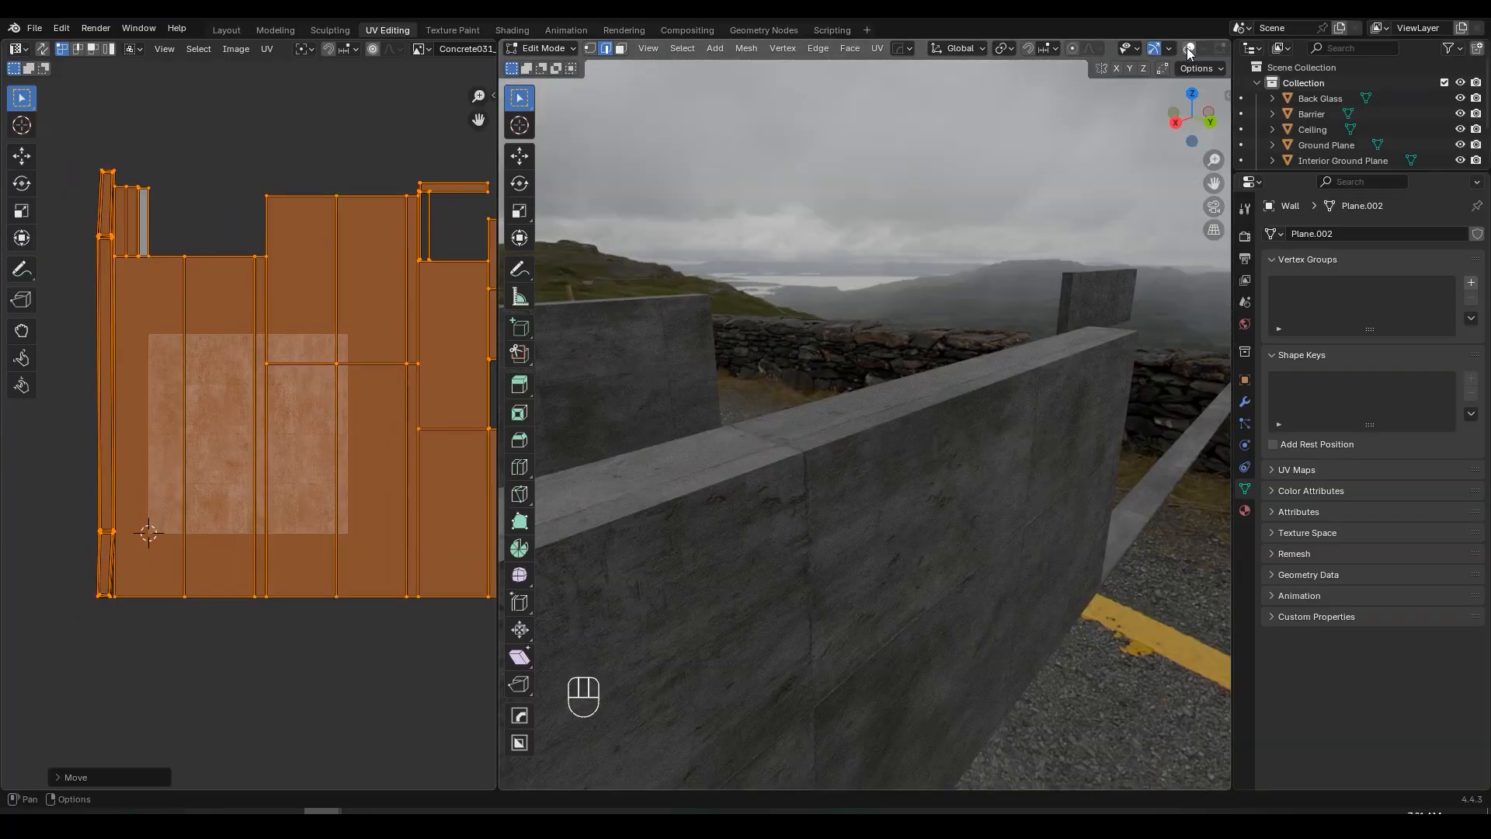
- Show the overlays and, in face select mode, select only the narrow outer end face of the nearest large wall block
click(1188, 49)
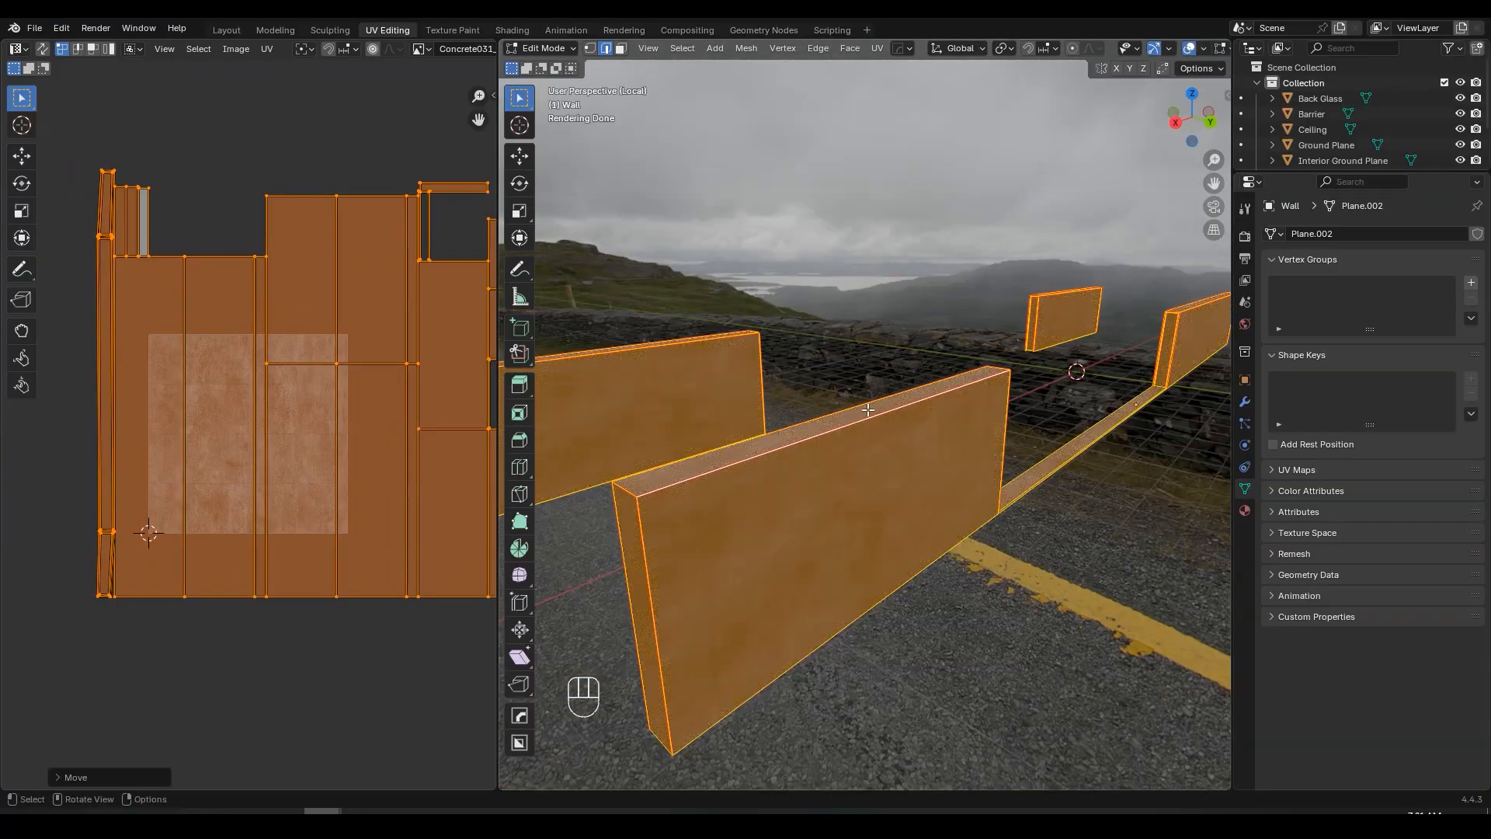
key(alt+a)
key(3)
click(867, 409)
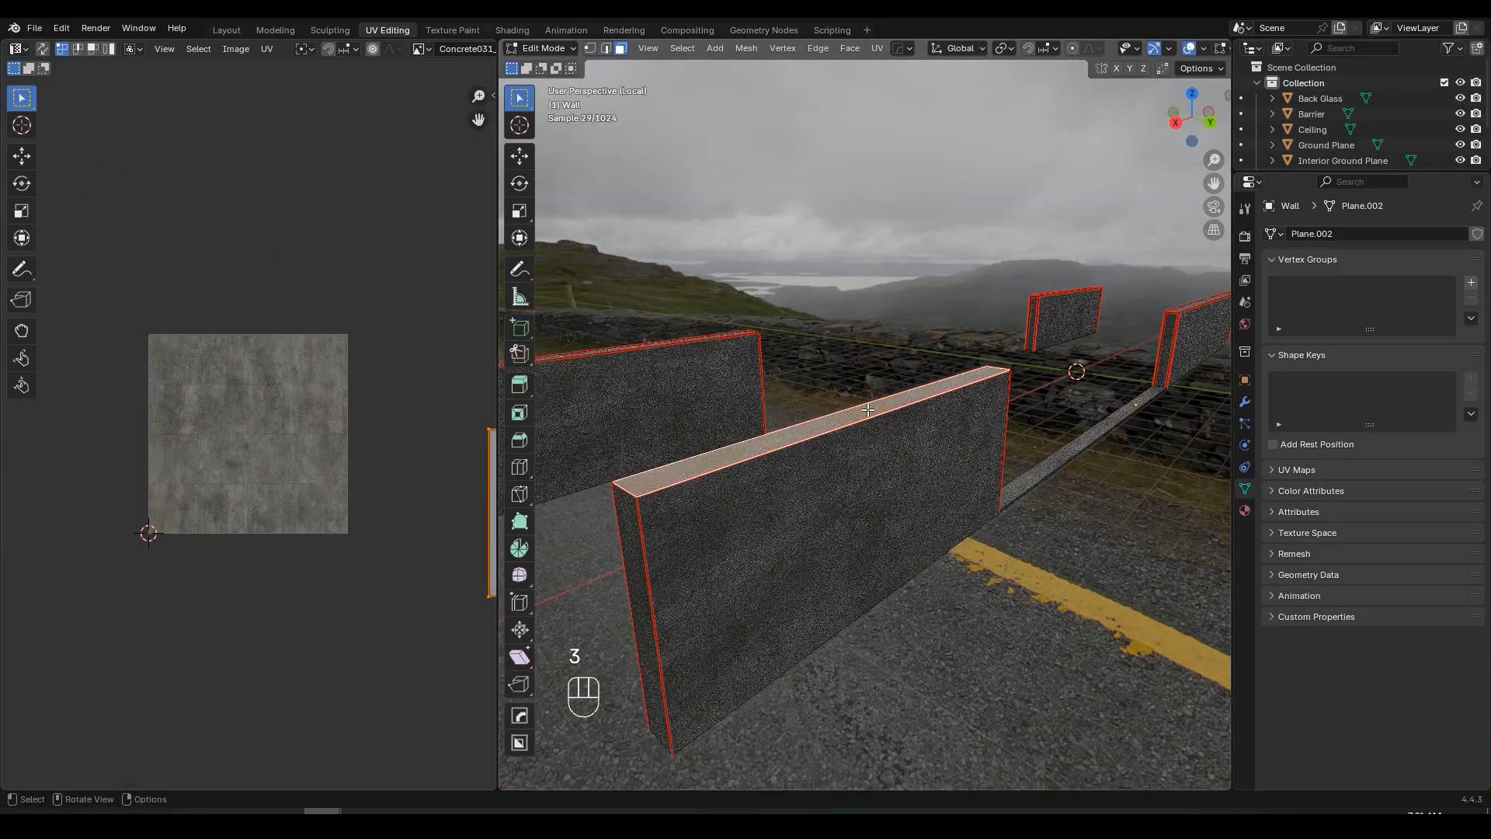
middle_drag(799, 439, 812, 422)
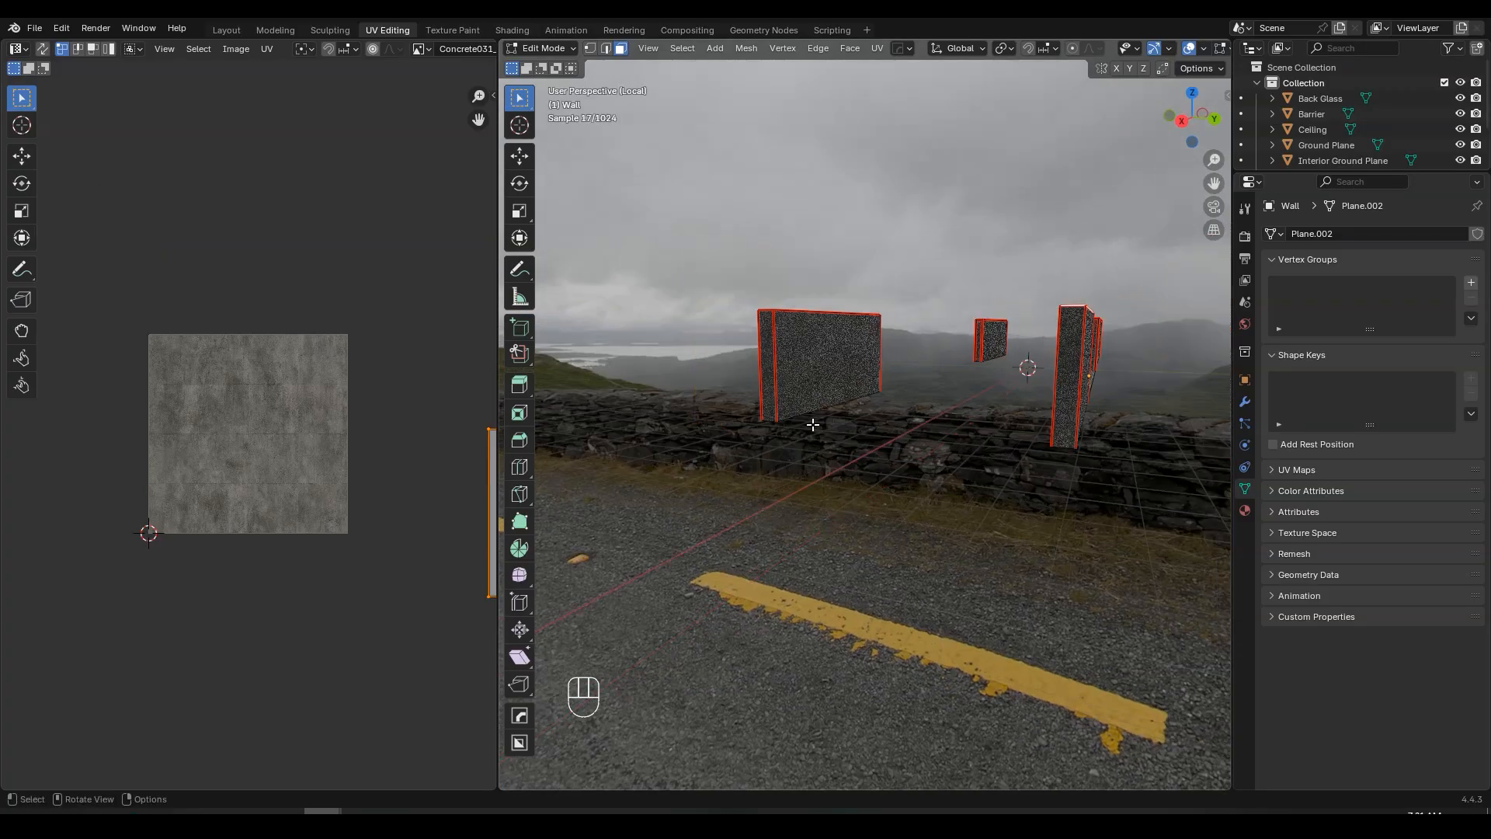
click(1078, 346)
key(KP_Decimal)
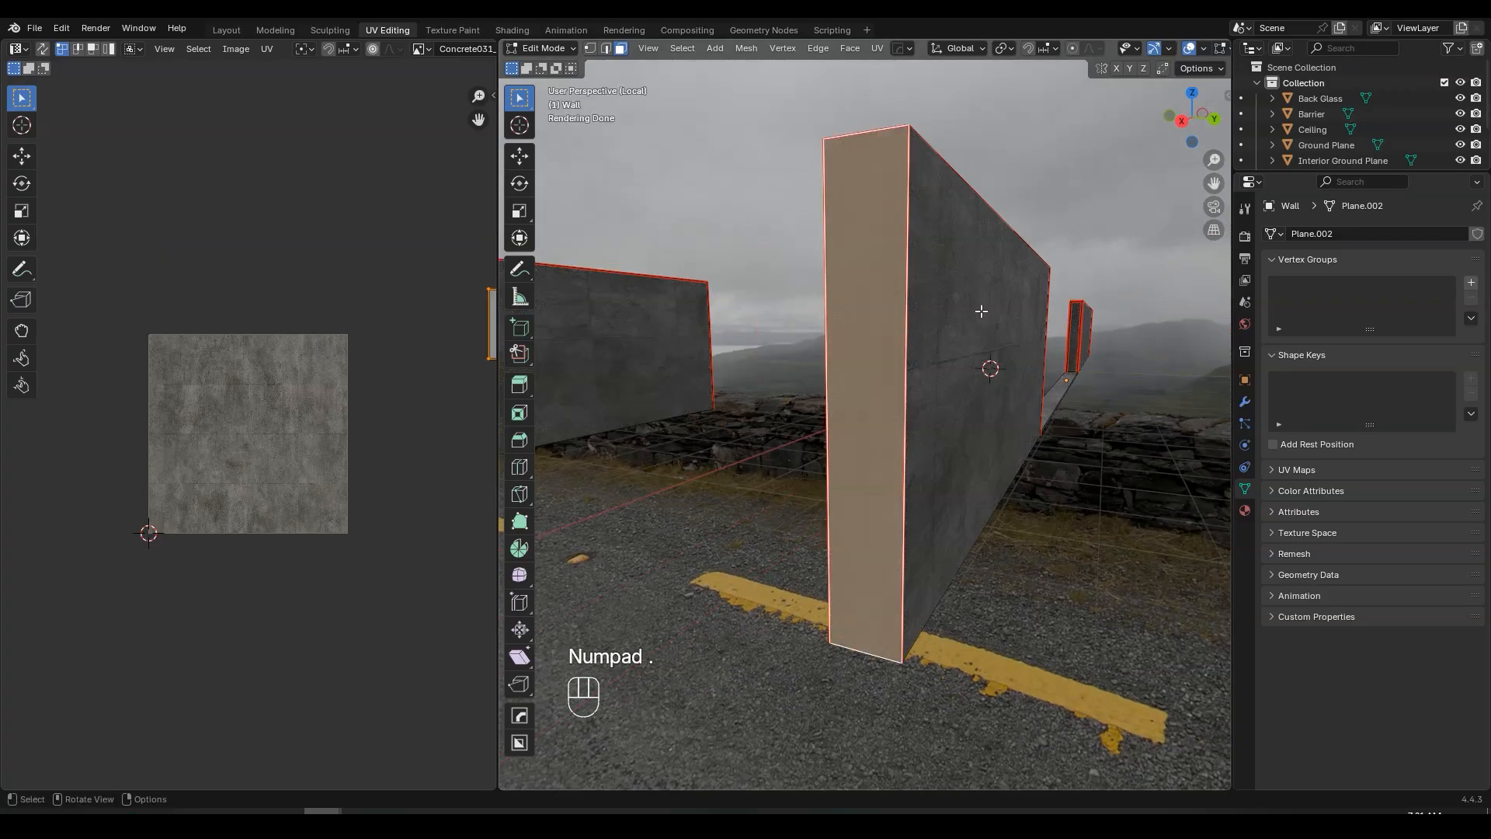
middle_drag(1076, 345, 868, 277)
key(alt+a)
click(869, 277)
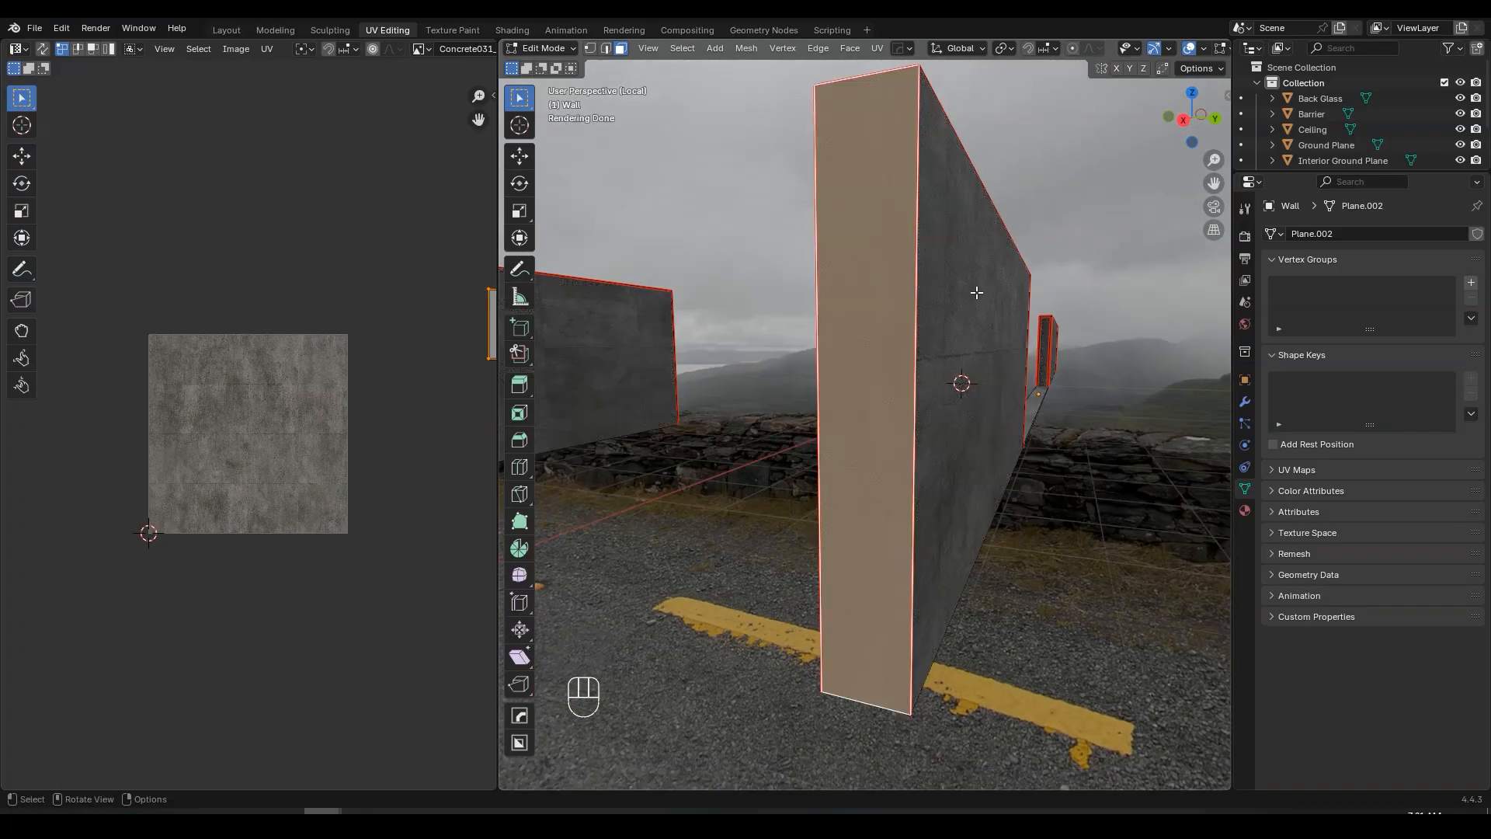
- Hide the overlays and move the end face's UV island about -0.5 in X and -0.25 in Y, checking the wall from above
scroll(416, 390, down, 1)
middle_drag(416, 390, 359, 404)
scroll(417, 346, up, 2)
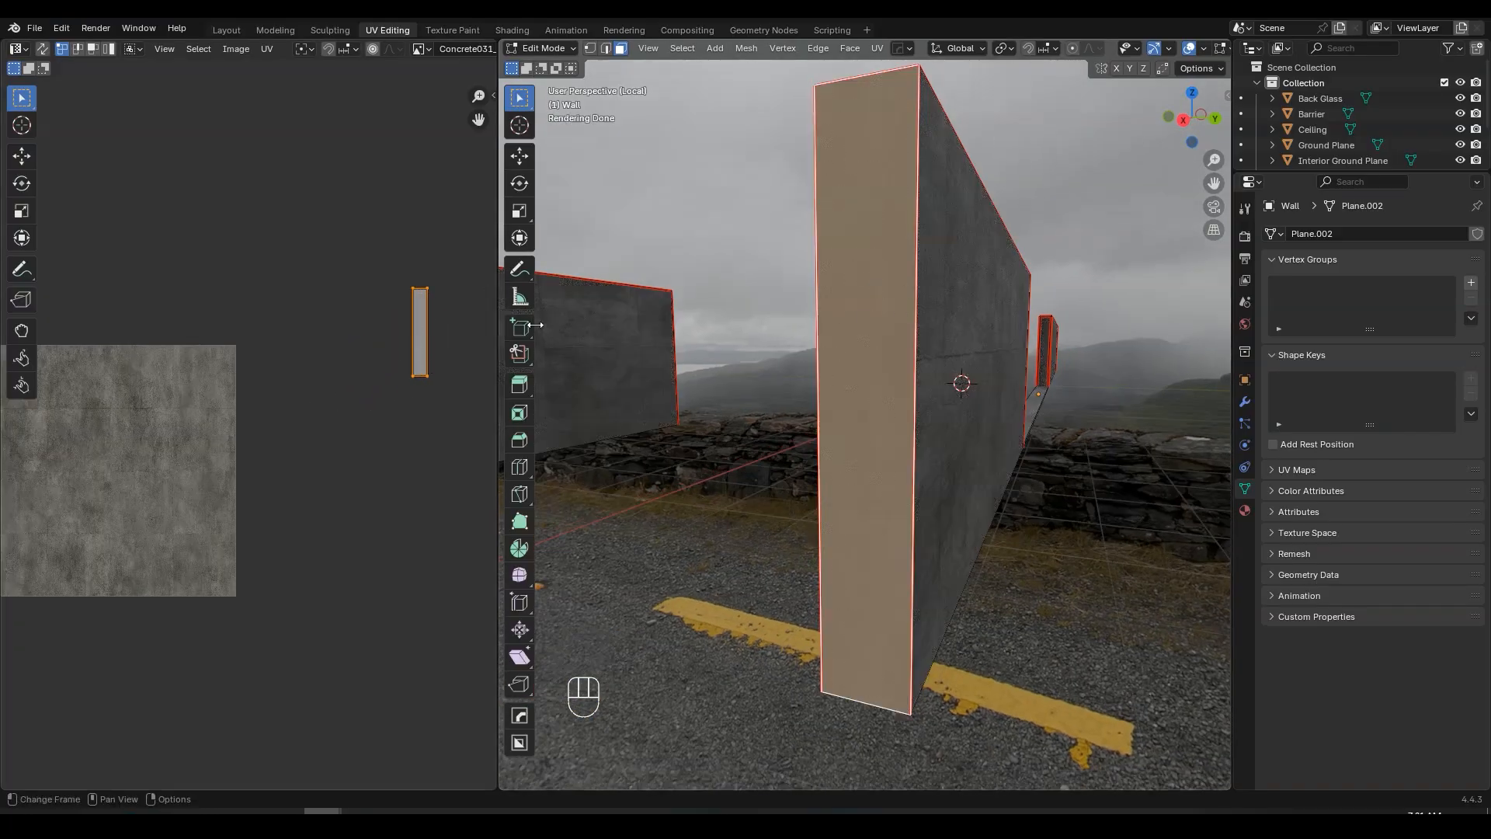
click(1190, 47)
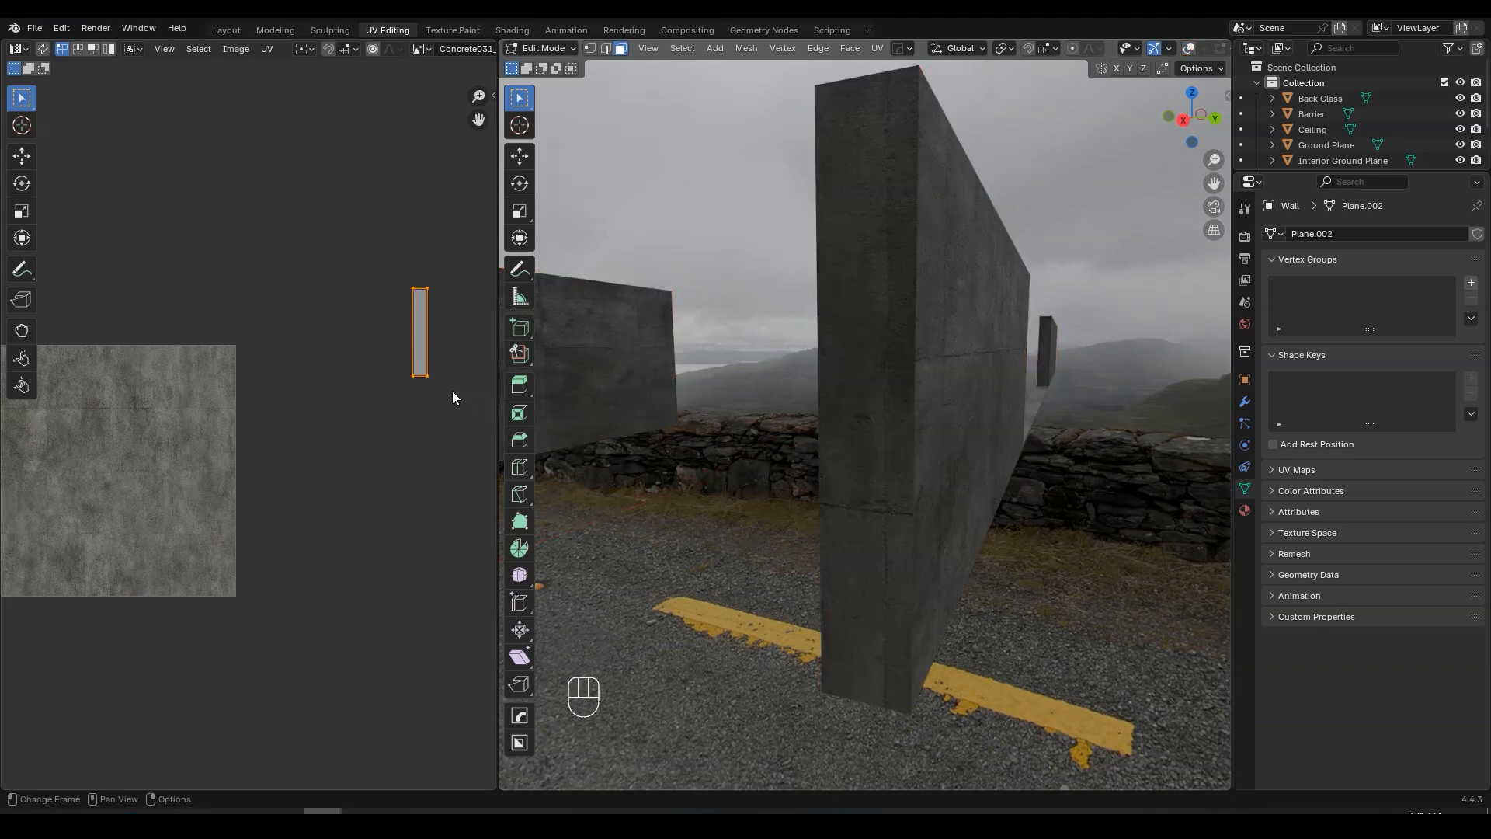
key(g)
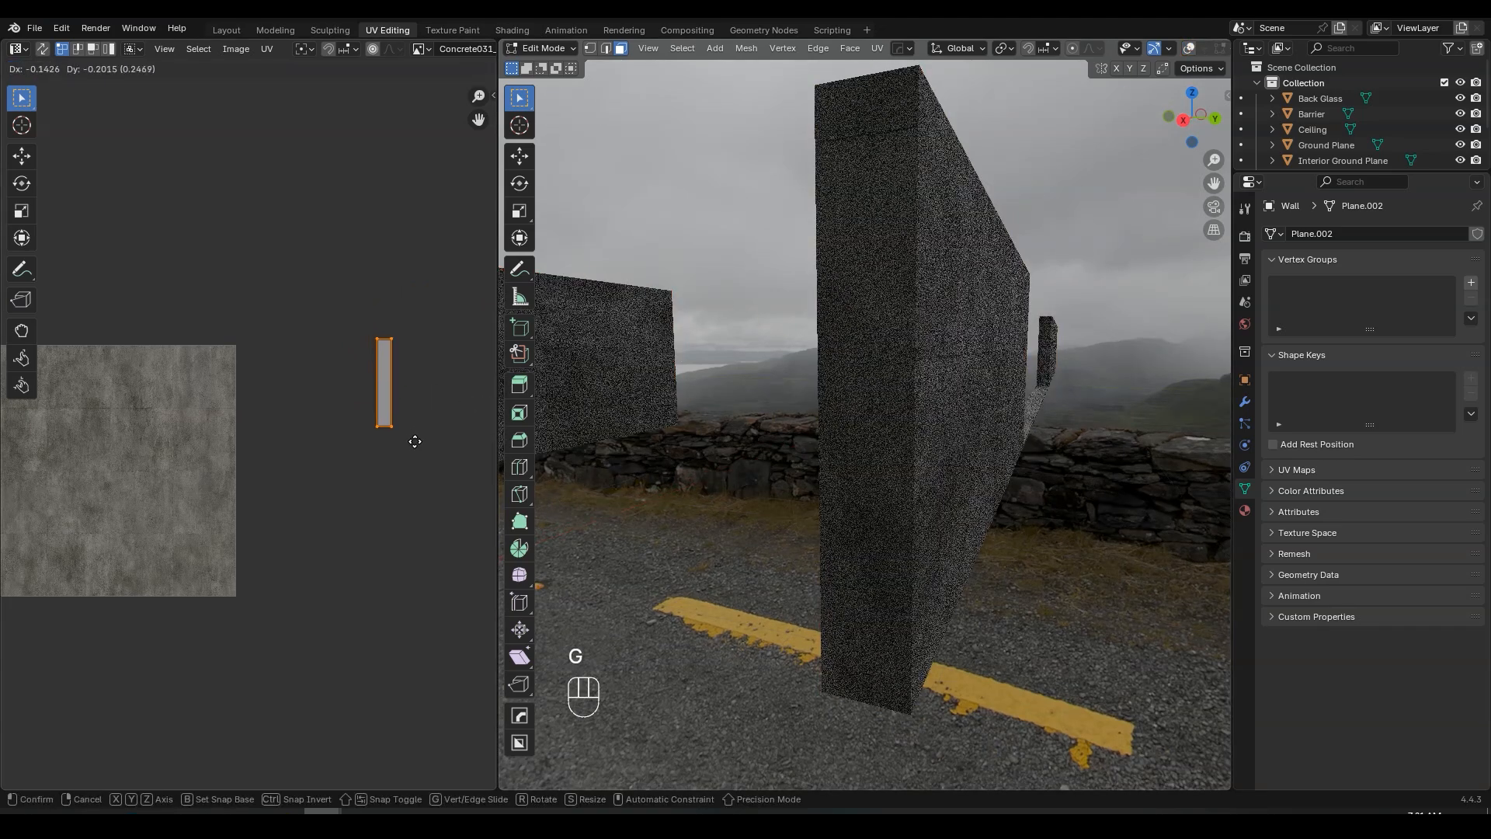
click(328, 453)
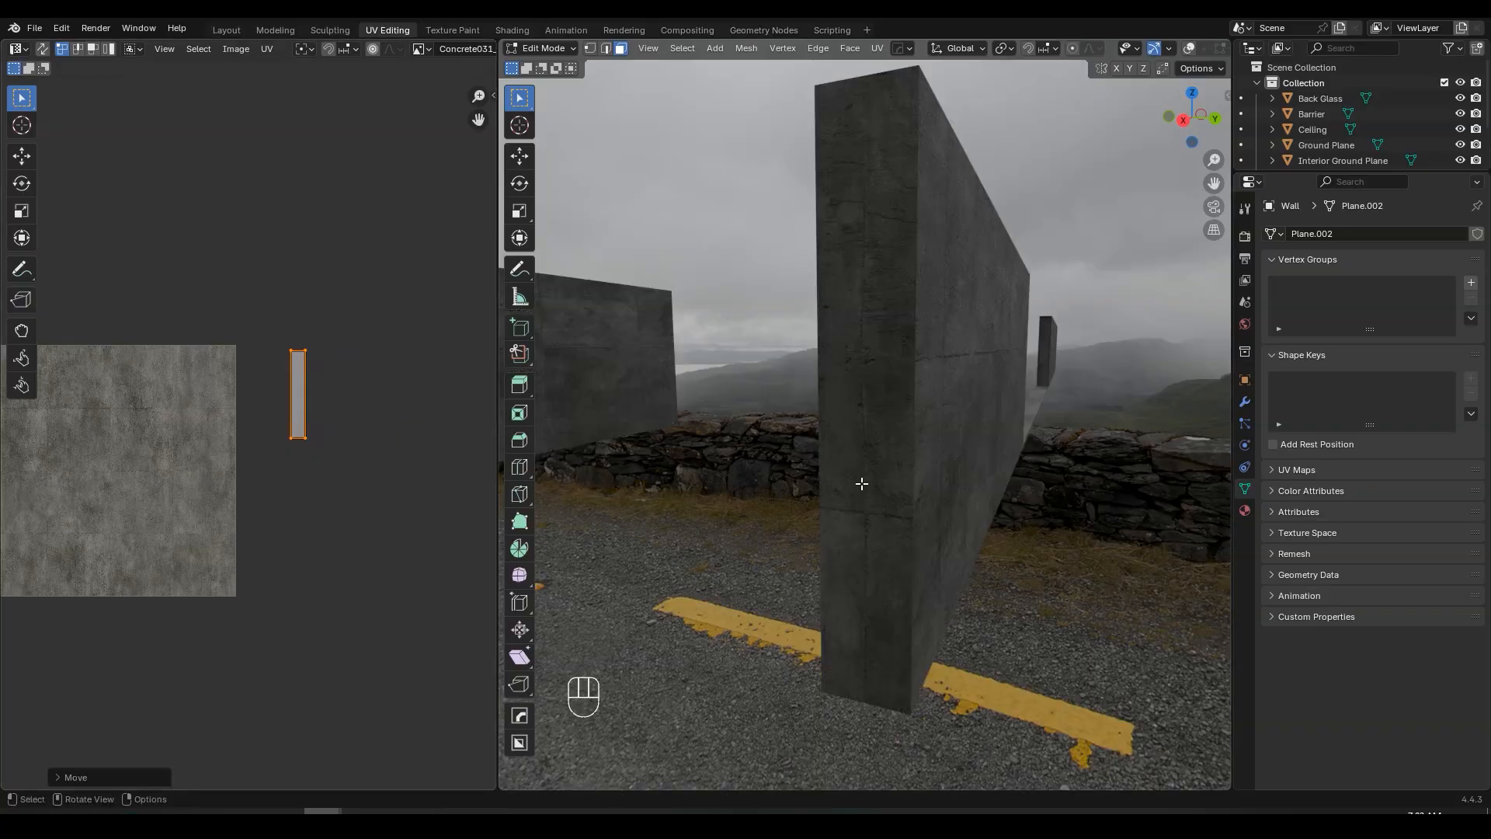
middle_drag(1038, 406, 417, 413)
scroll(968, 420, down, 4)
middle_drag(834, 410, 792, 393)
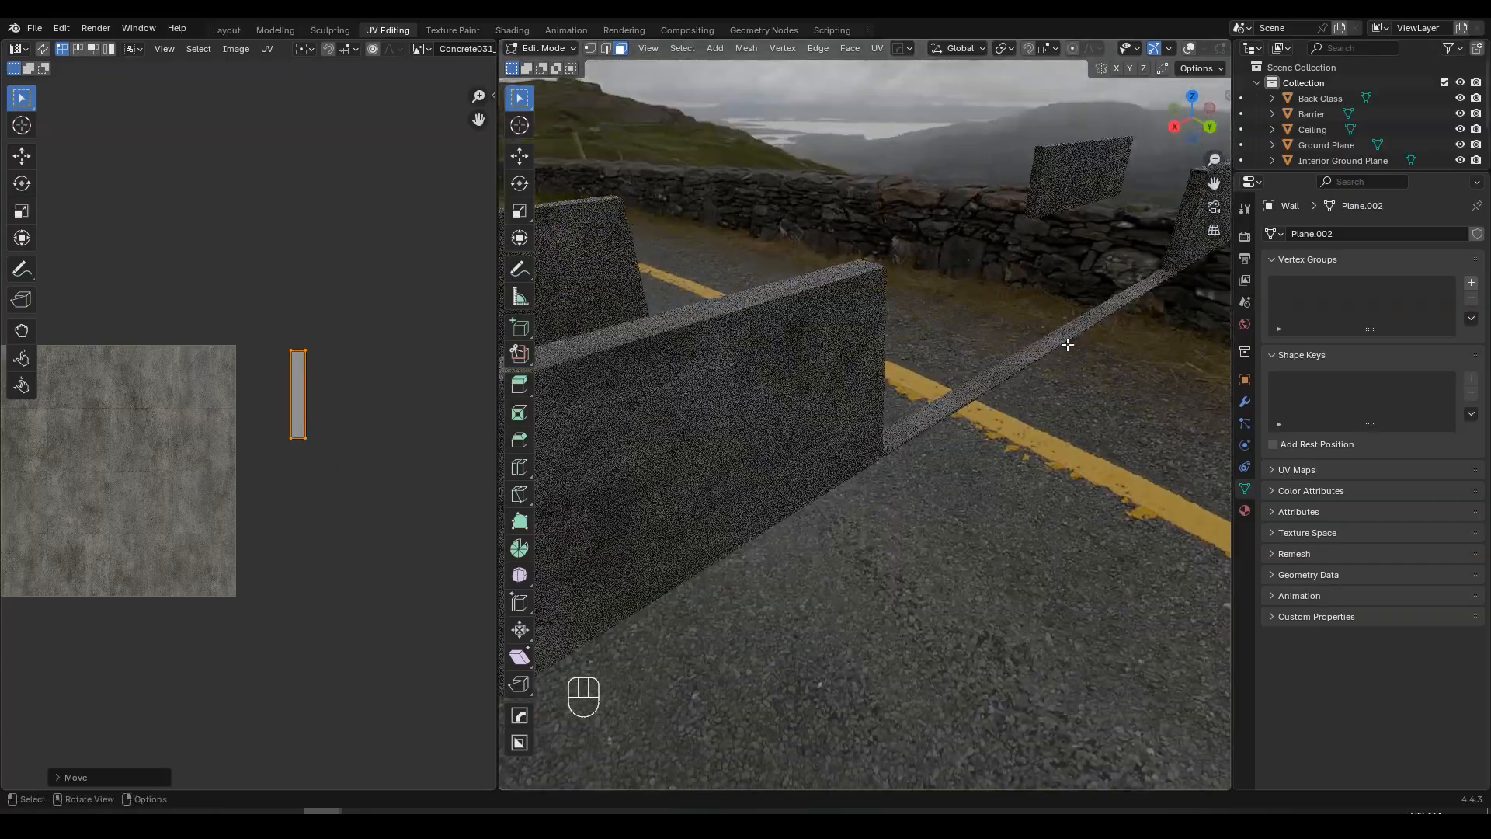
- Duplicate in place the Wall's threshold strip and side-jamb faces around the front opening
click(230, 33)
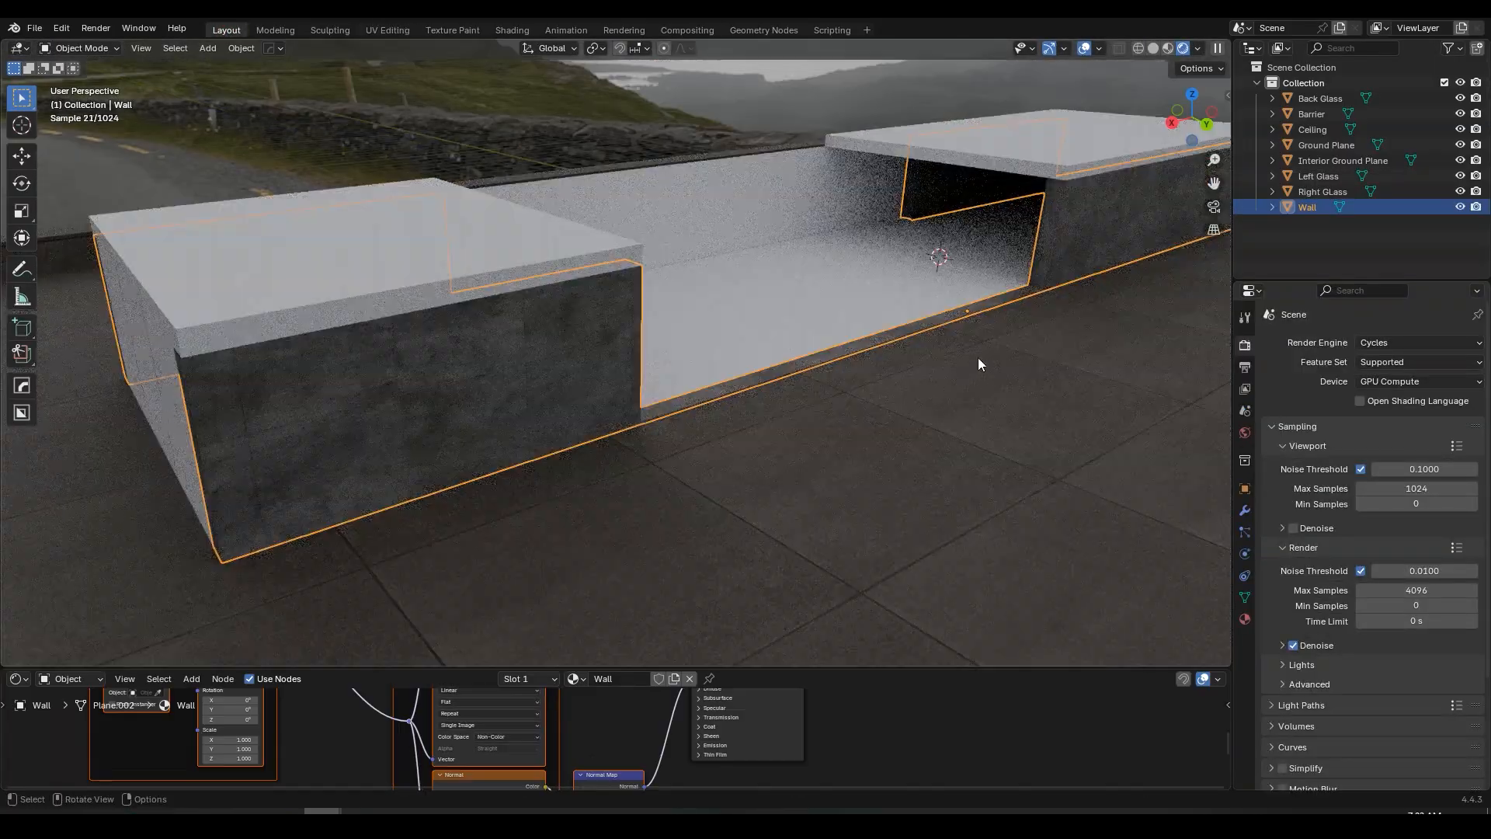
middle_drag(977, 357, 725, 346)
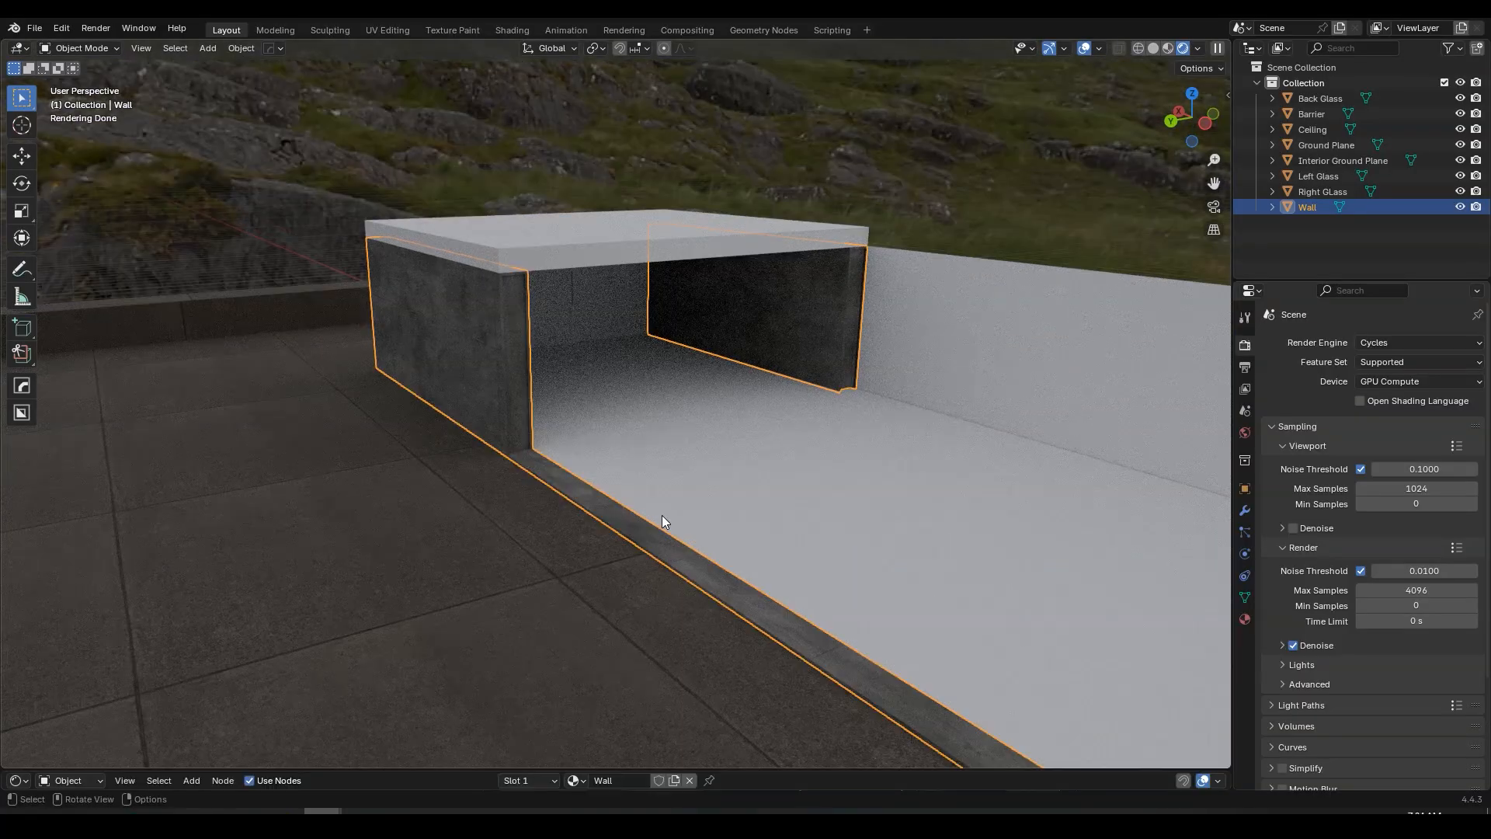
middle_drag(605, 435, 572, 436)
key(Tab)
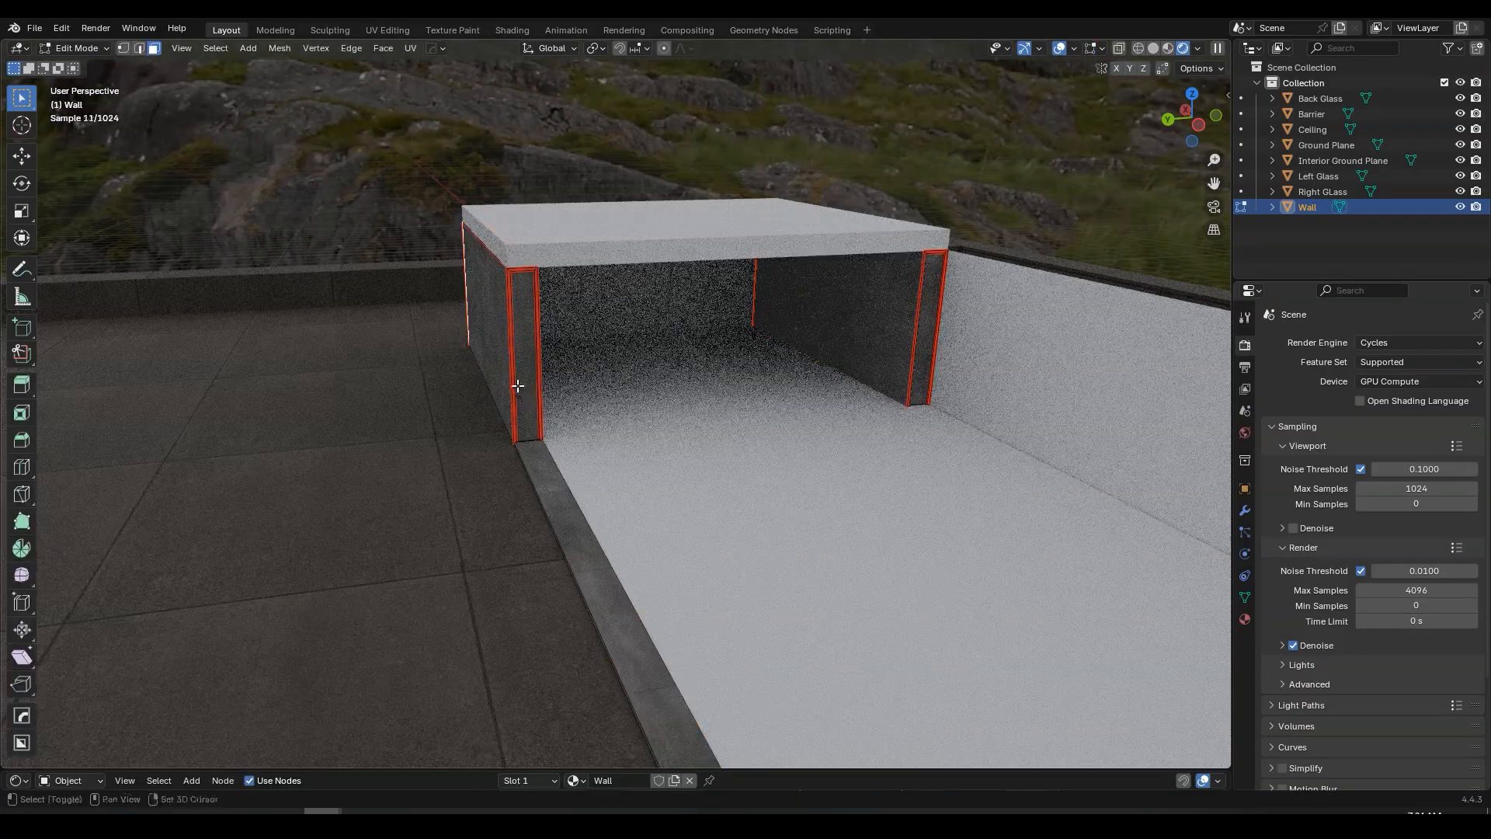
shift+middle_drag(516, 386, 562, 442)
scroll(562, 443, up, 3)
click(539, 369)
middle_drag(562, 586, 575, 429)
key(g)
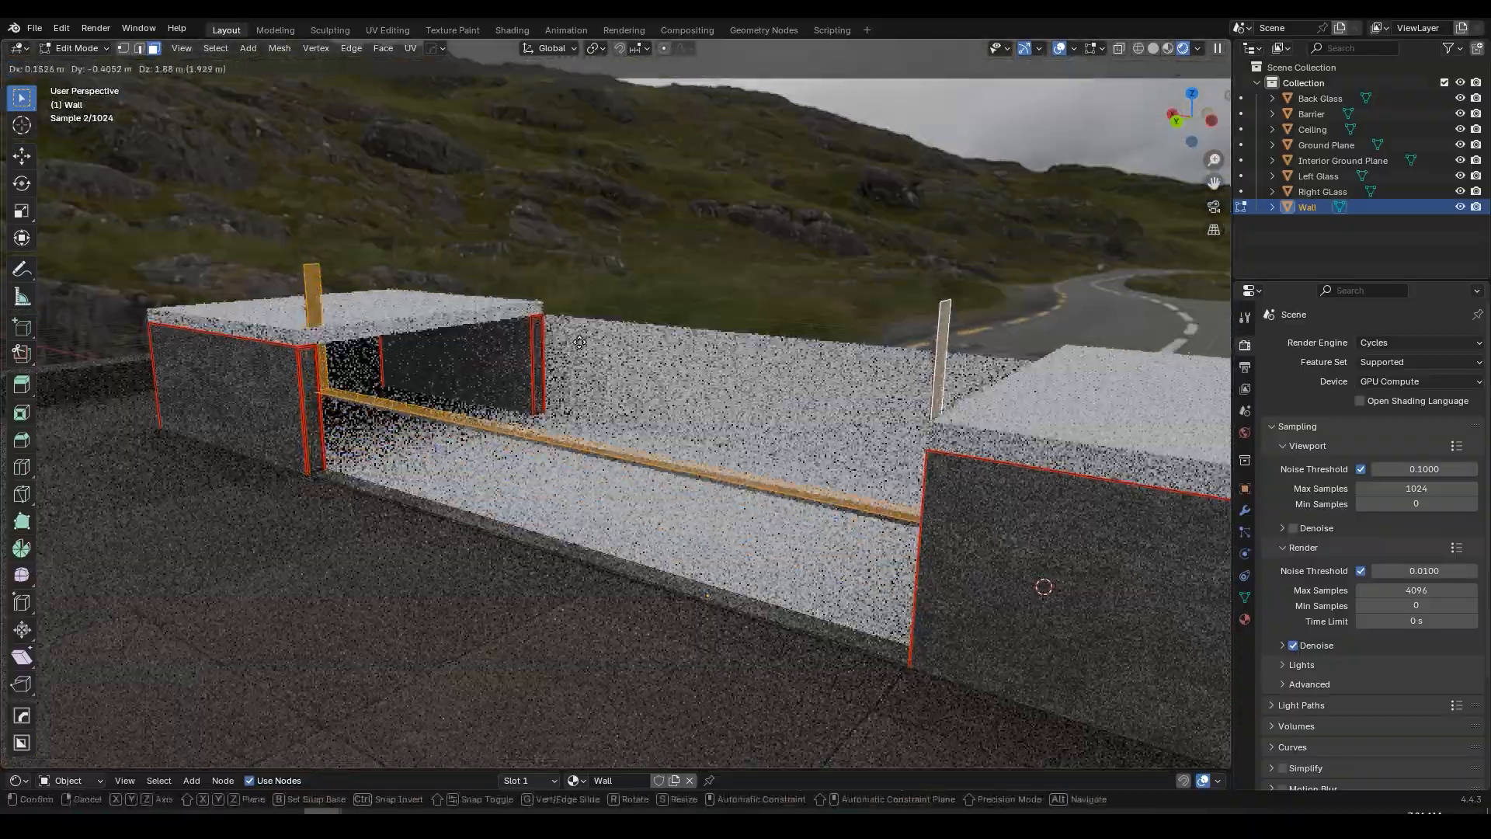
right_click(579, 342)
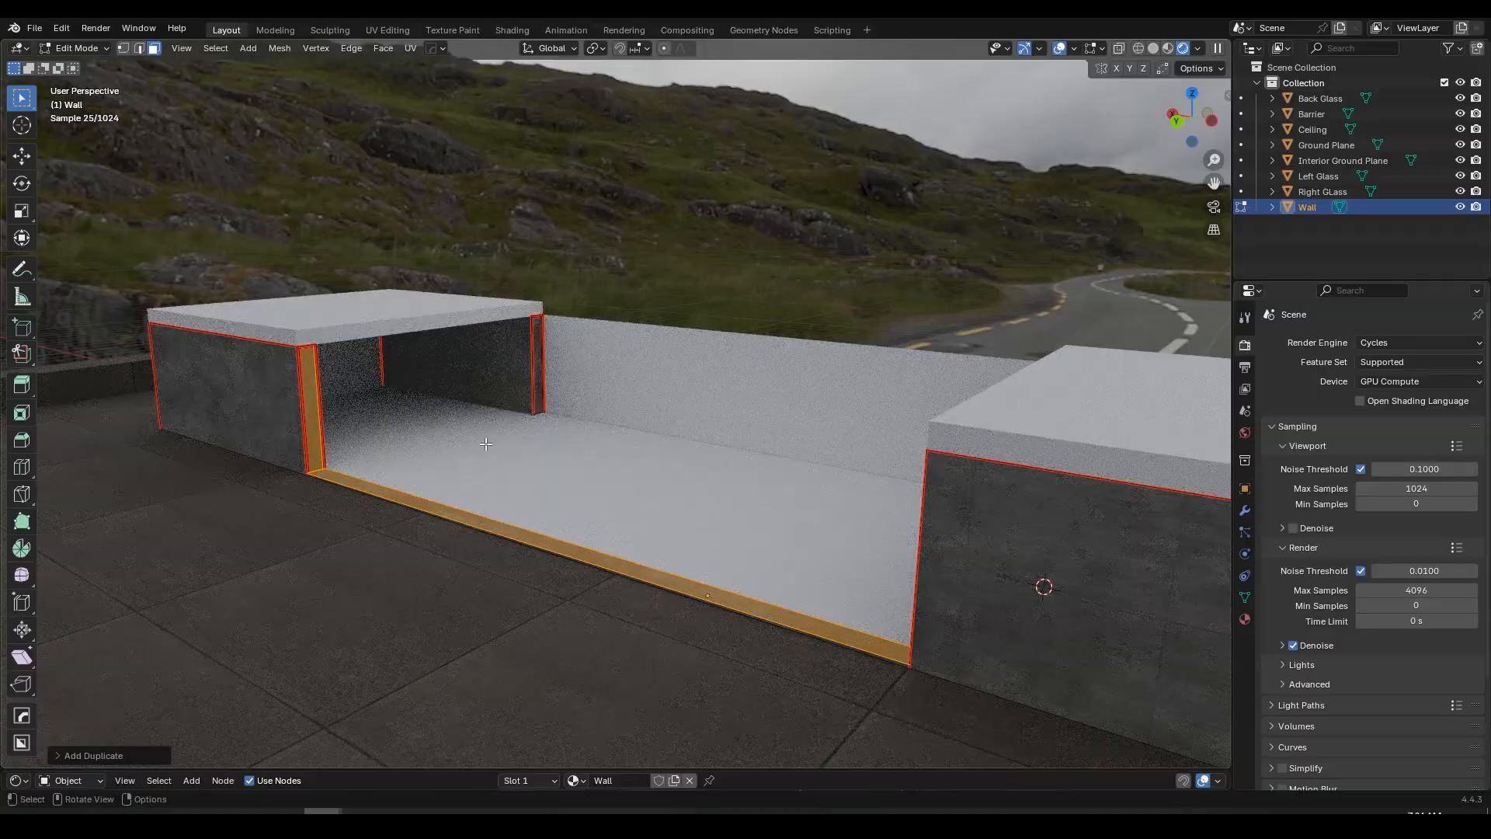
- Separate the duplicated opening faces into their own object and return to Object Mode
scroll(465, 443, up, 2)
key(p)
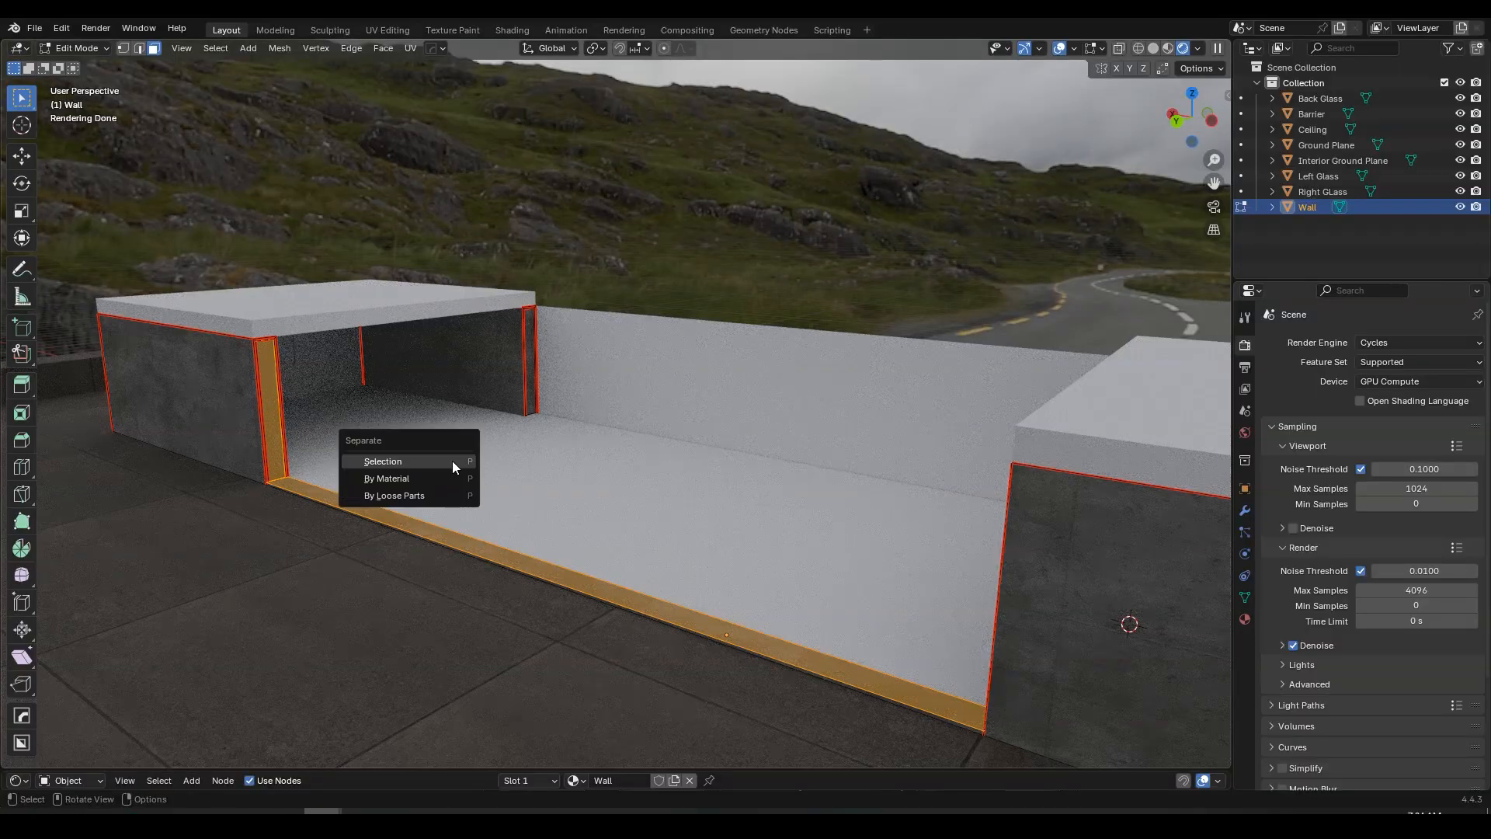
click(383, 461)
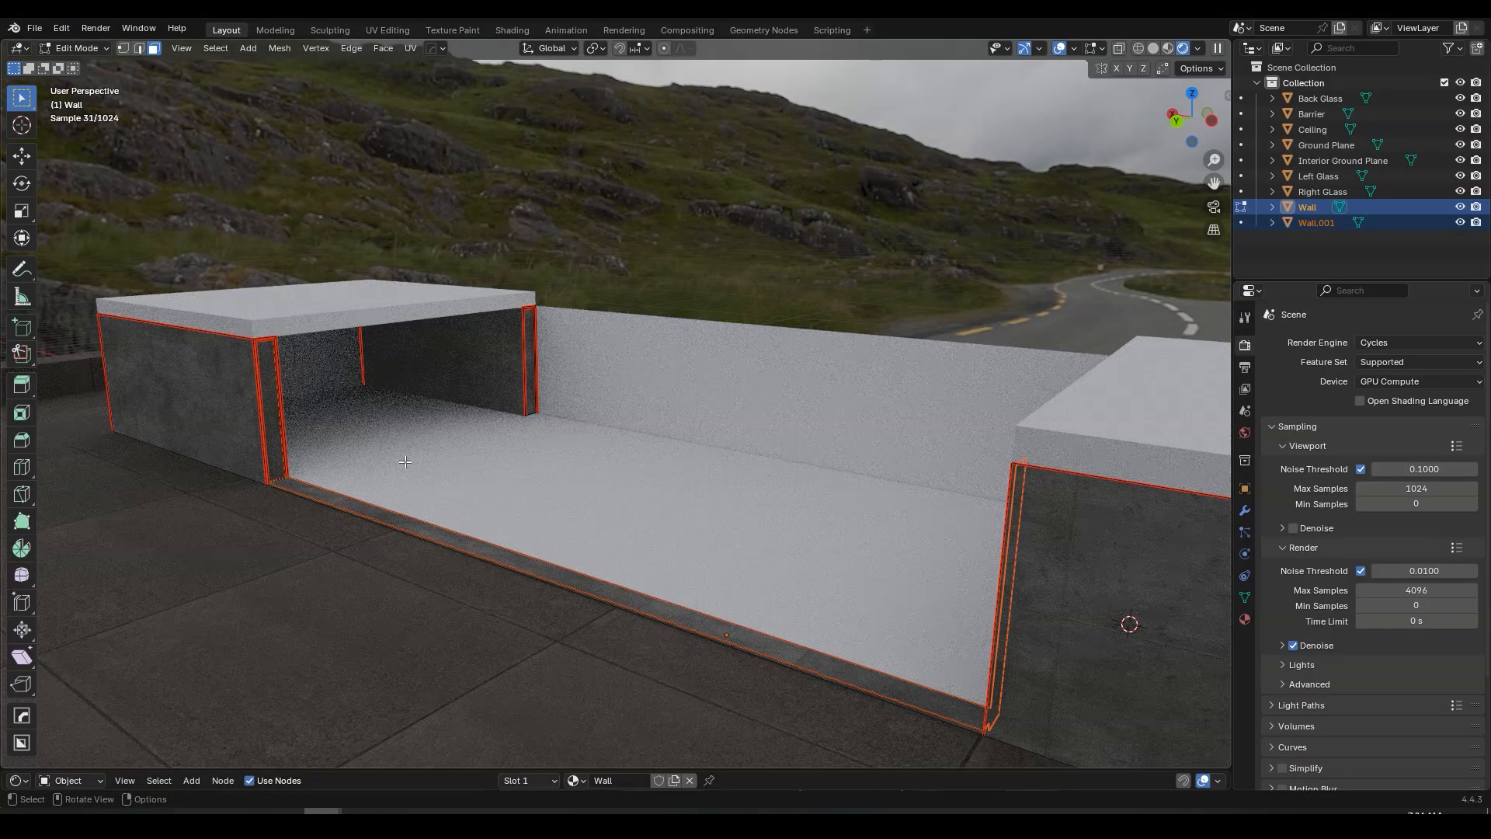
key(Tab)
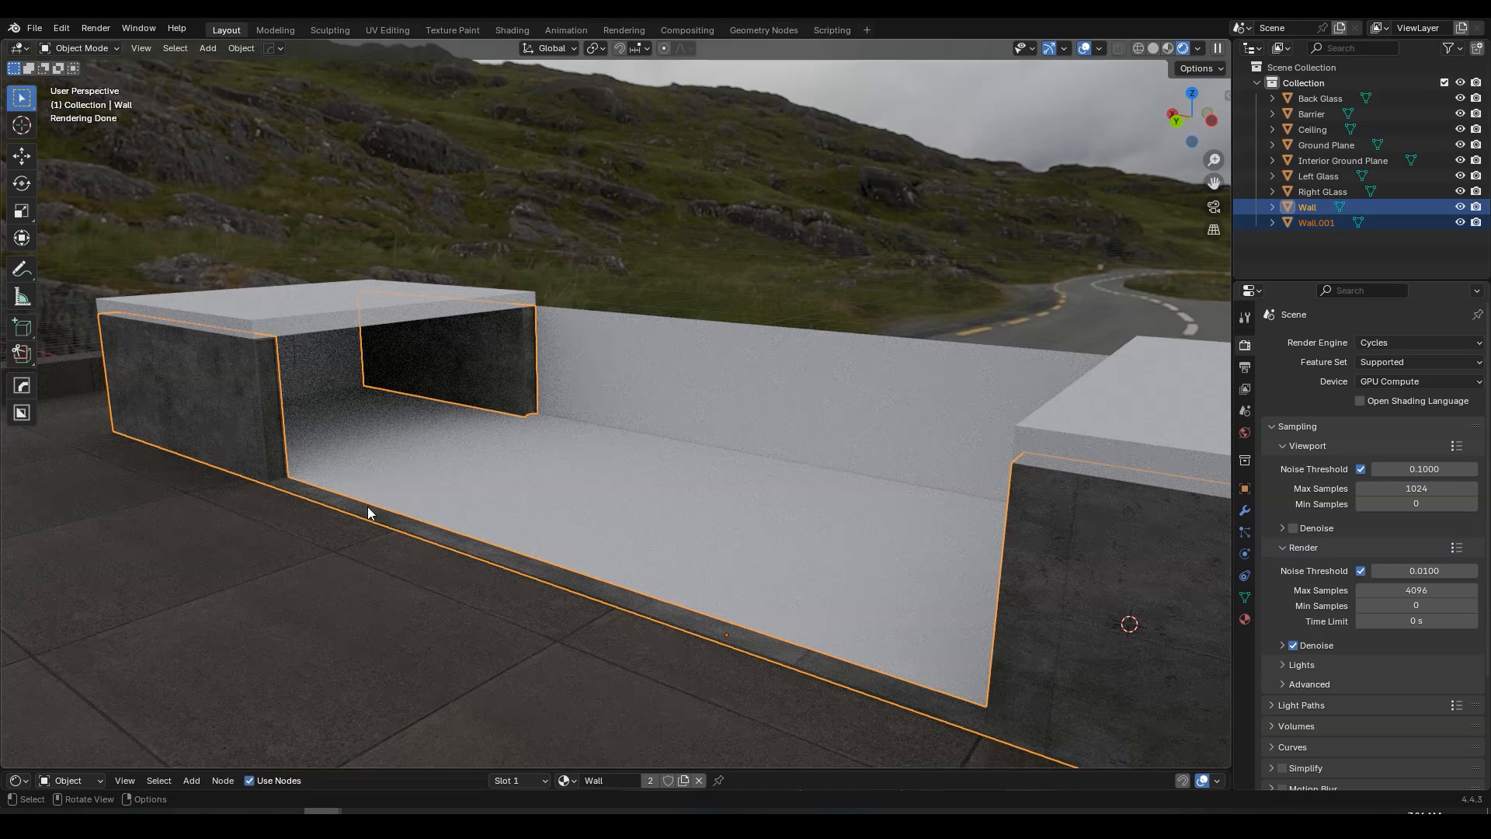
- Rename the separated strip object as Wall 2
click(367, 506)
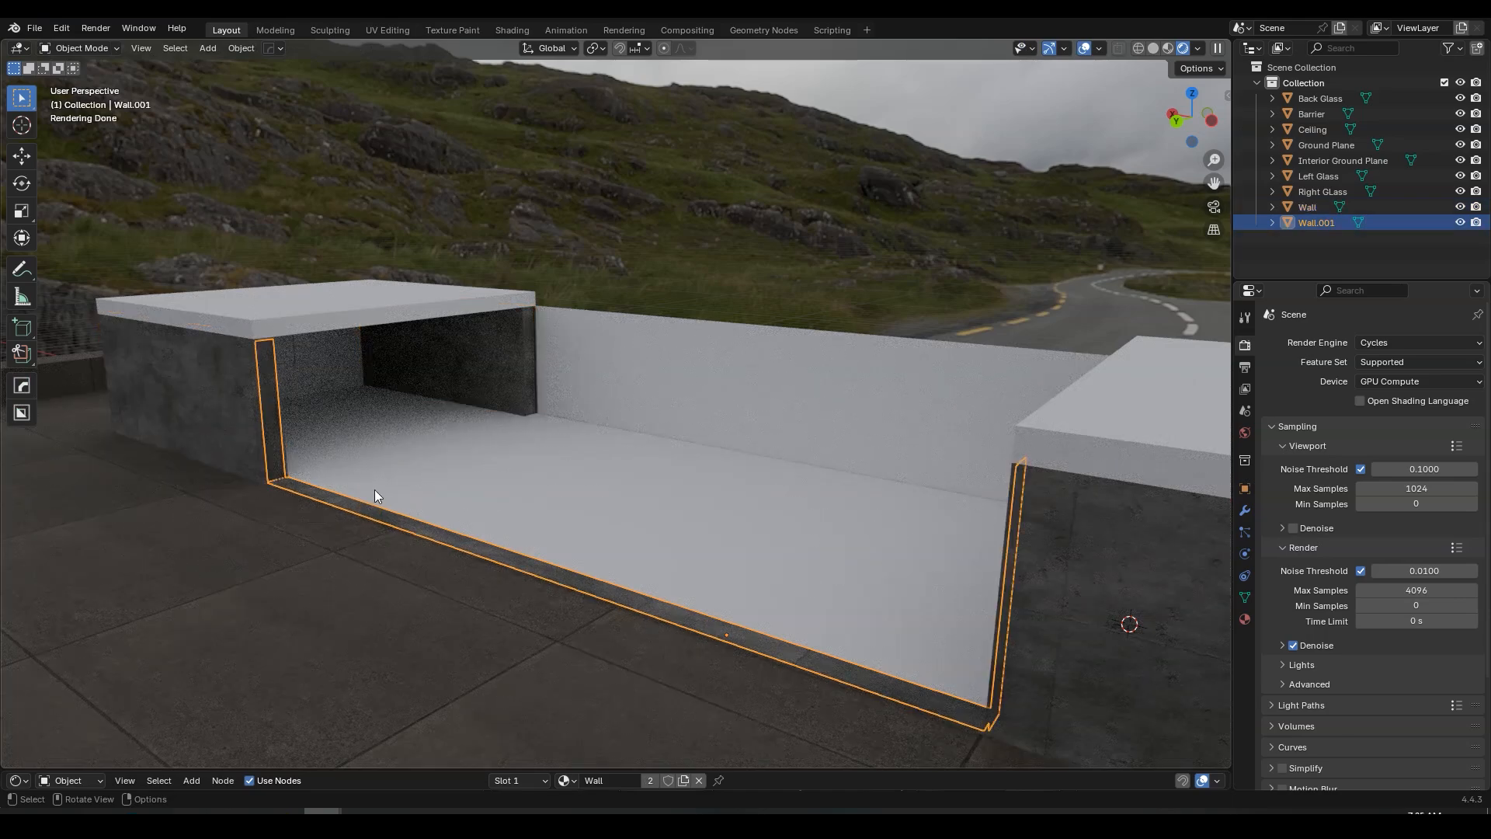
key(F2)
drag(334, 491, 317, 494)
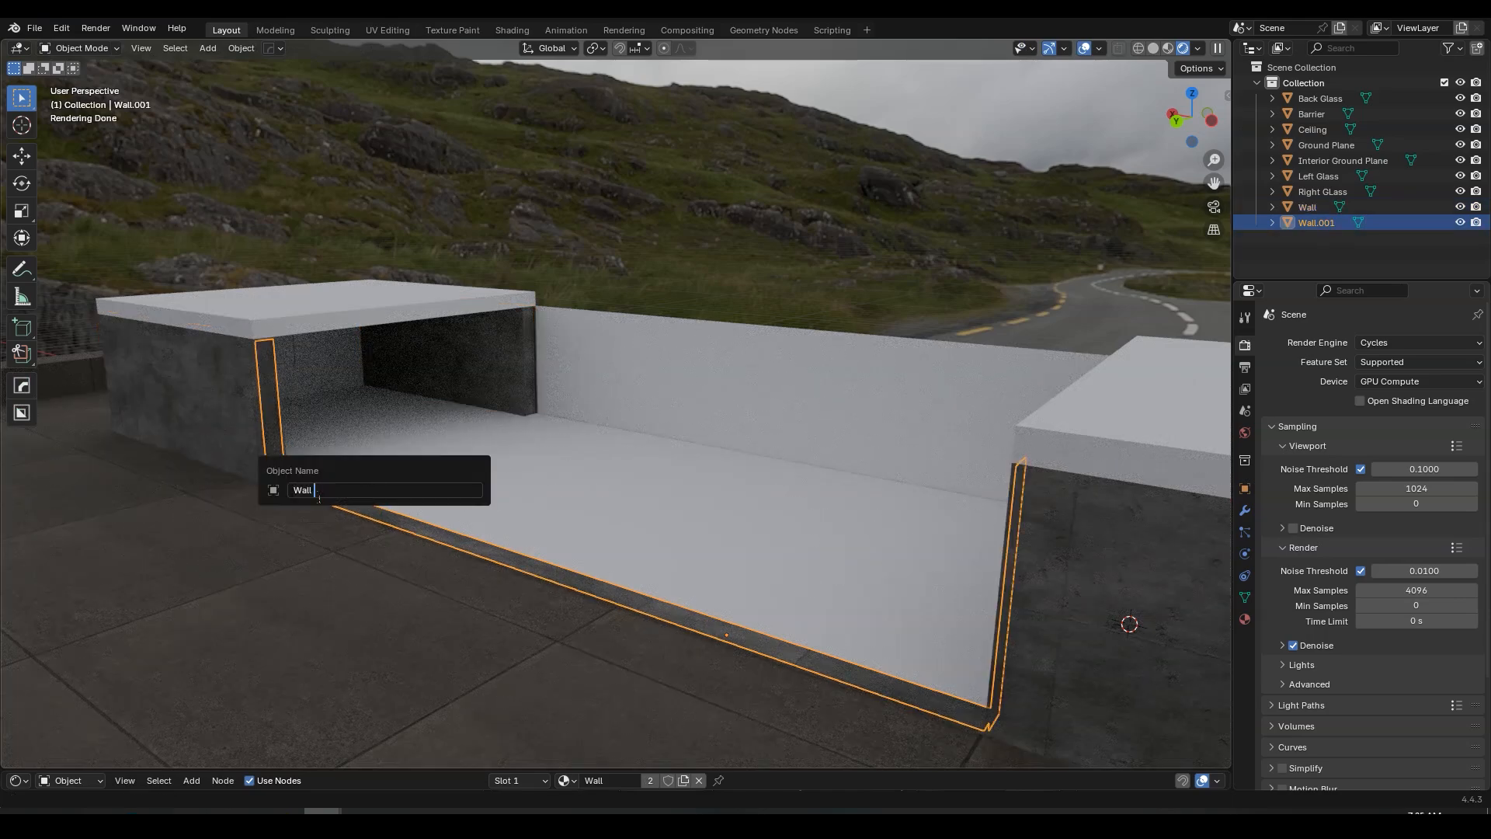
text(2)
key(Return)
- Give Wall 2 its own single-user copy of the Wall material and name it Wall 2
drag(463, 777, 483, 492)
shift+middle_drag(792, 351, 651, 264)
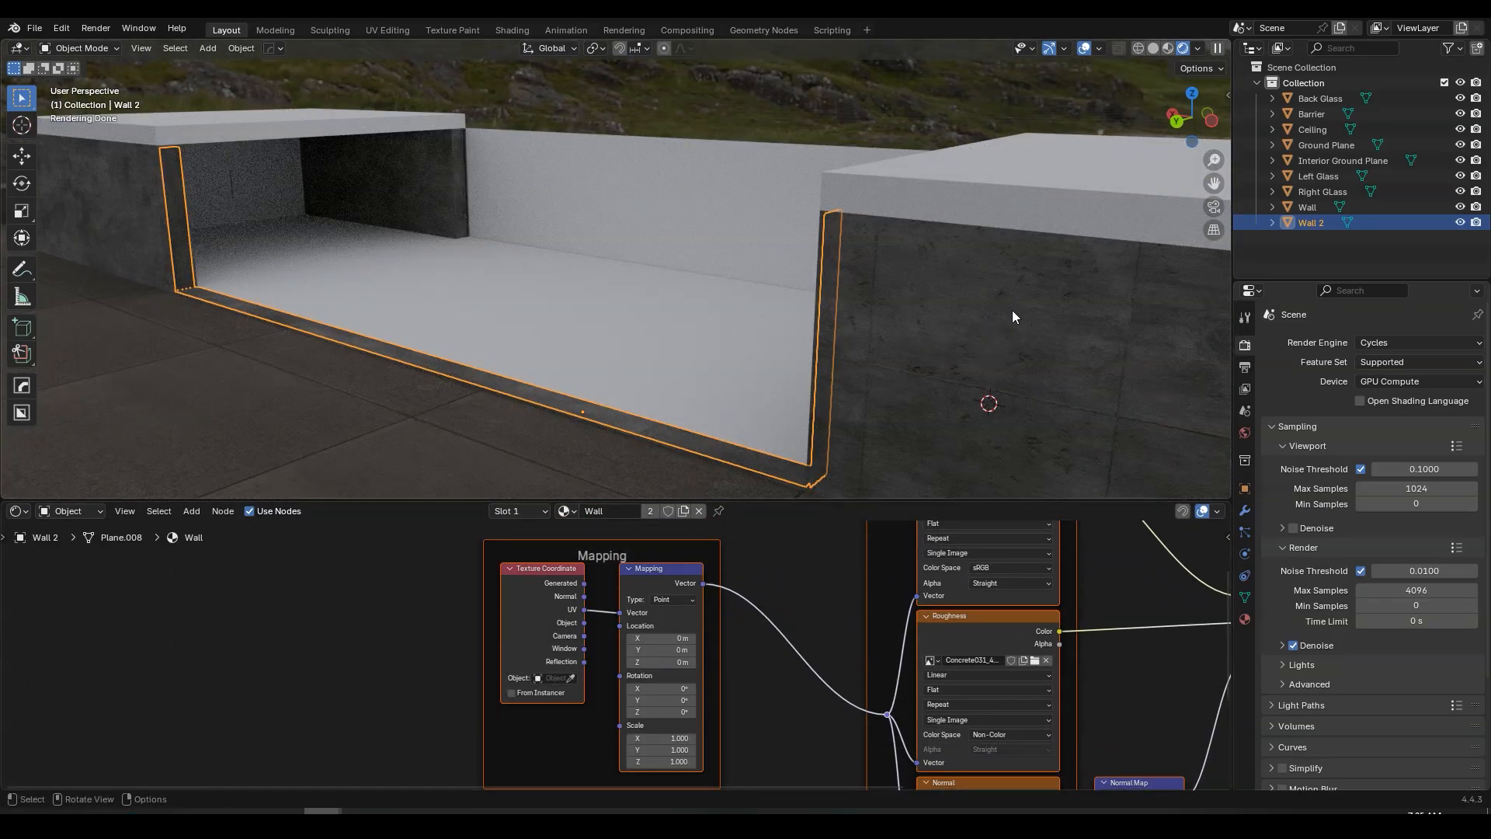
scroll(698, 543, up, 1)
click(650, 510)
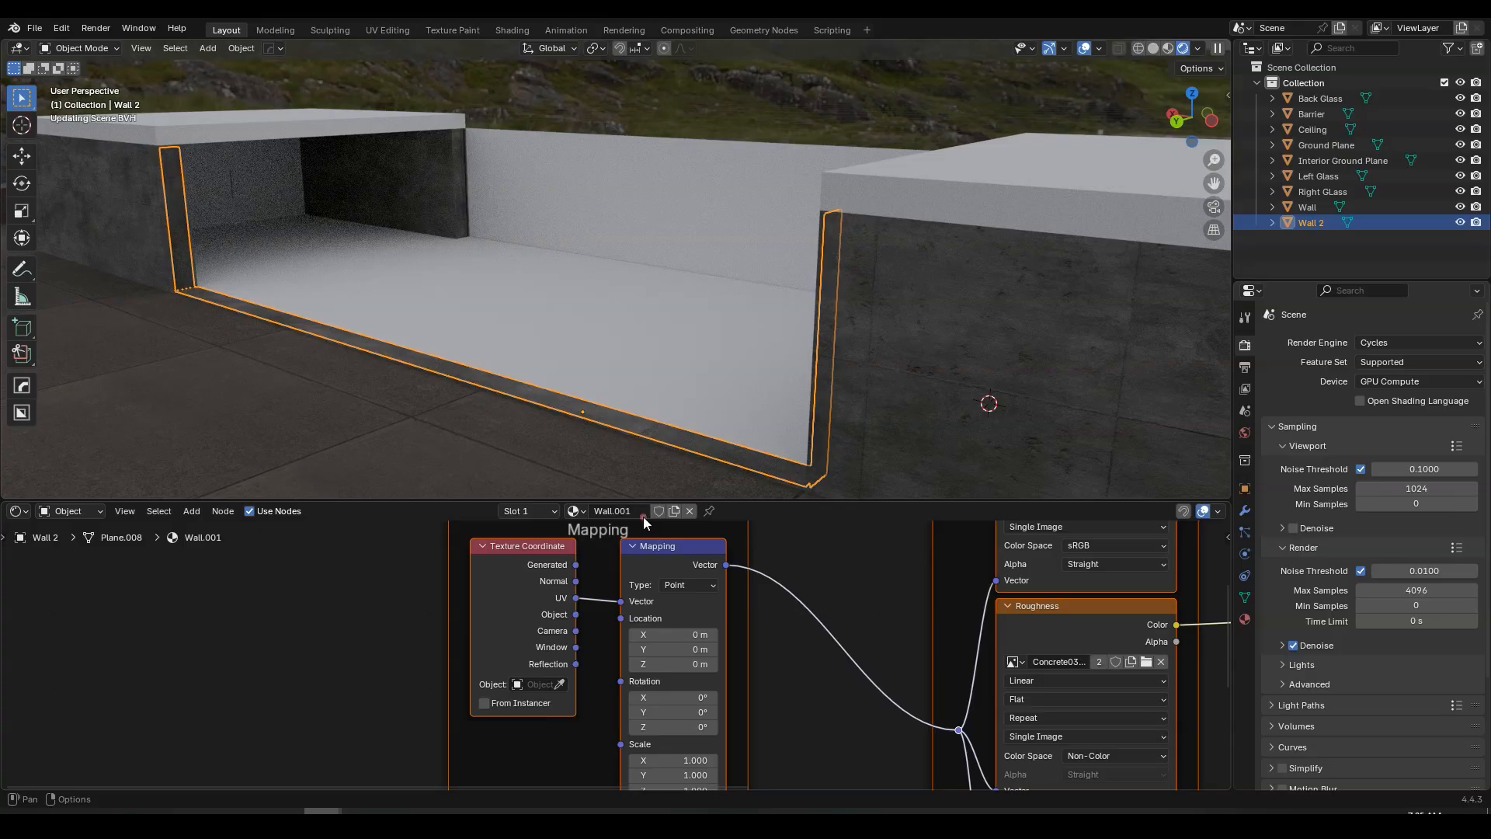
click(627, 510)
click(635, 512)
key(BackSpace)
key(BackSpace)
key(Return)
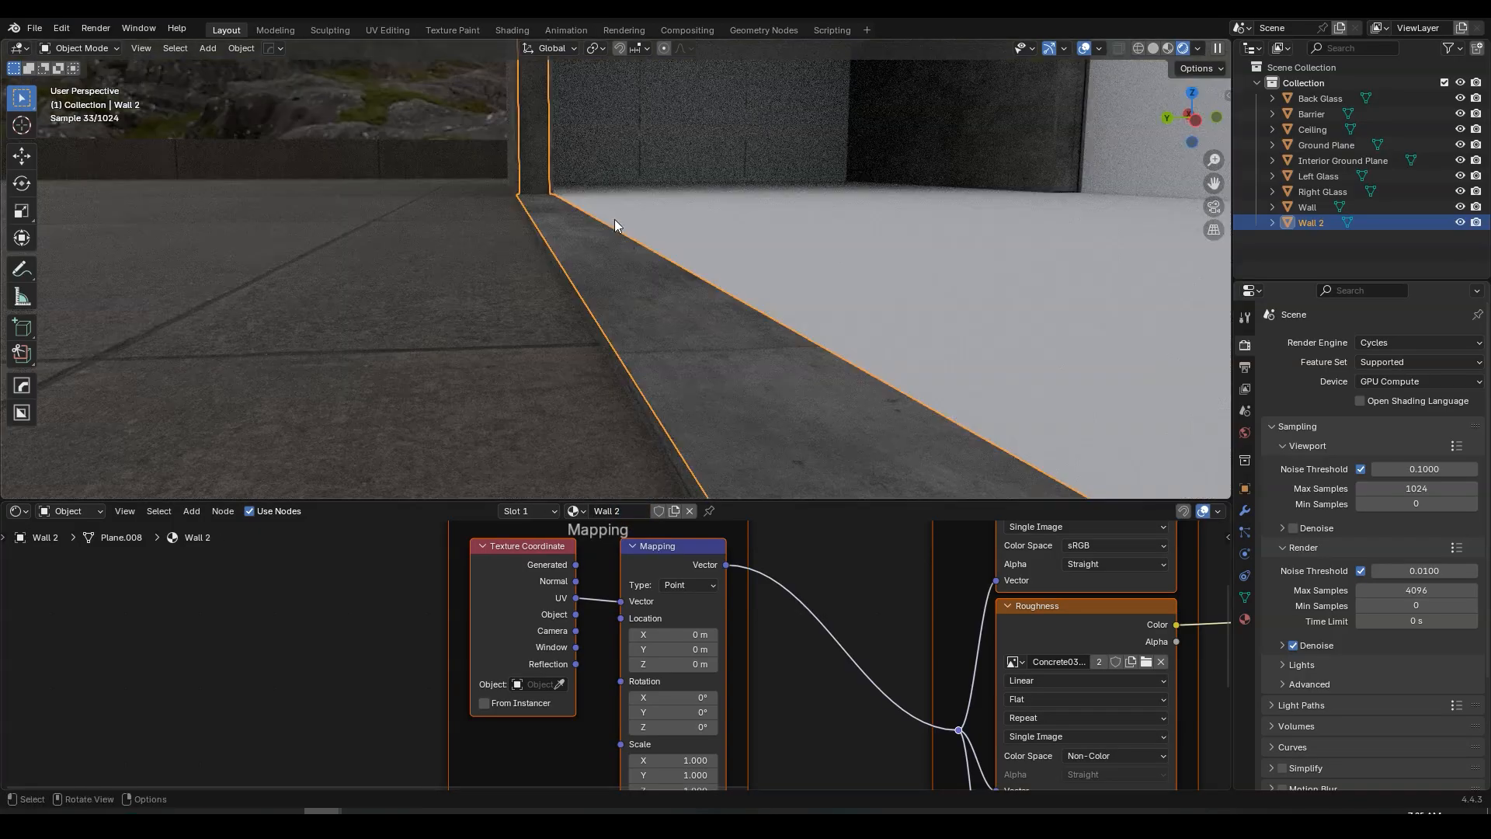
- Insert a Color Ramp node between the Base Color texture and the Principled BSDF's Base Color
scroll(850, 621, down, 5)
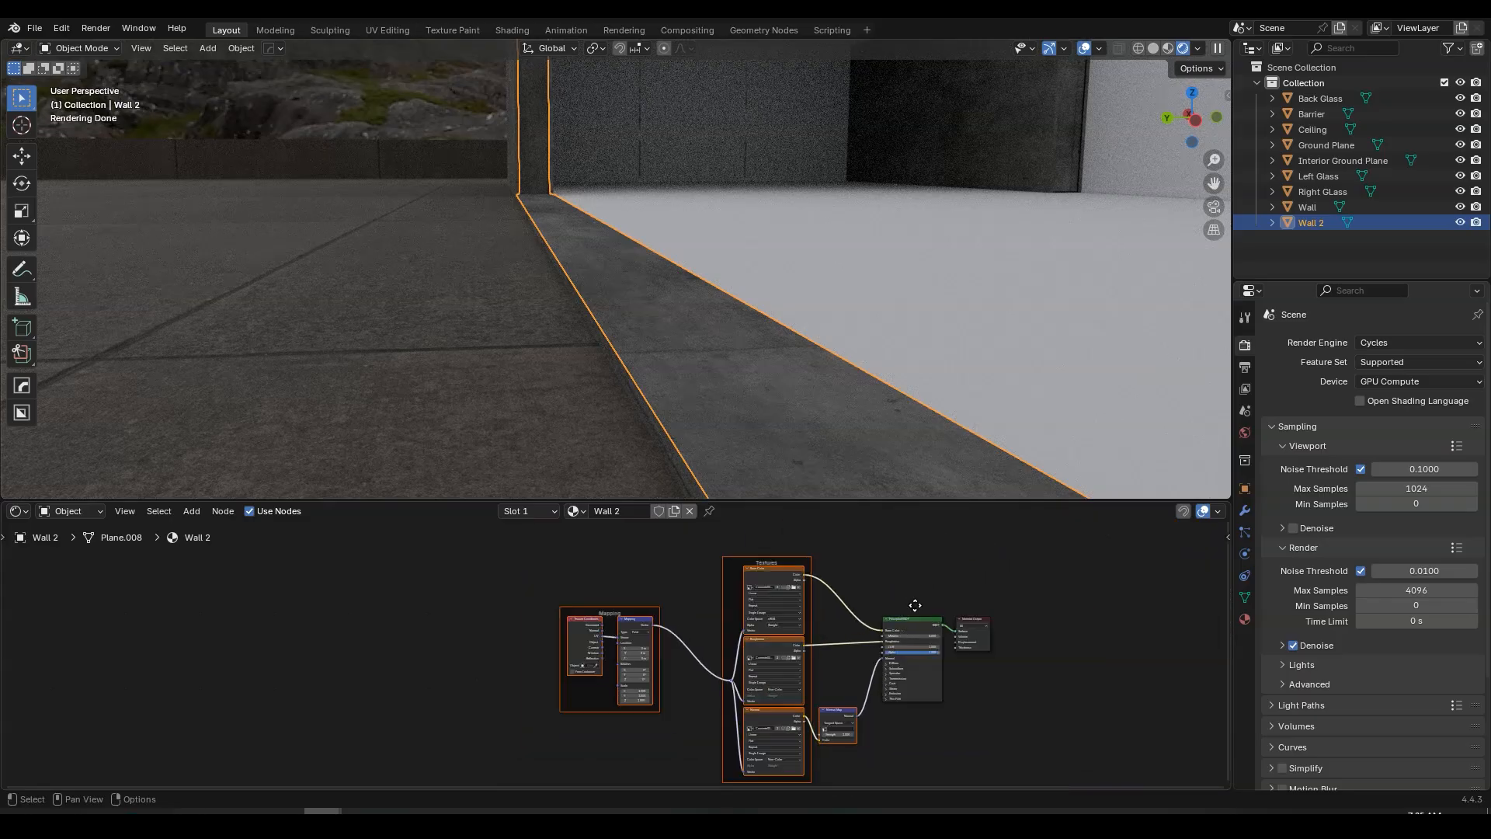
middle_drag(914, 606, 735, 623)
scroll(635, 640, up, 5)
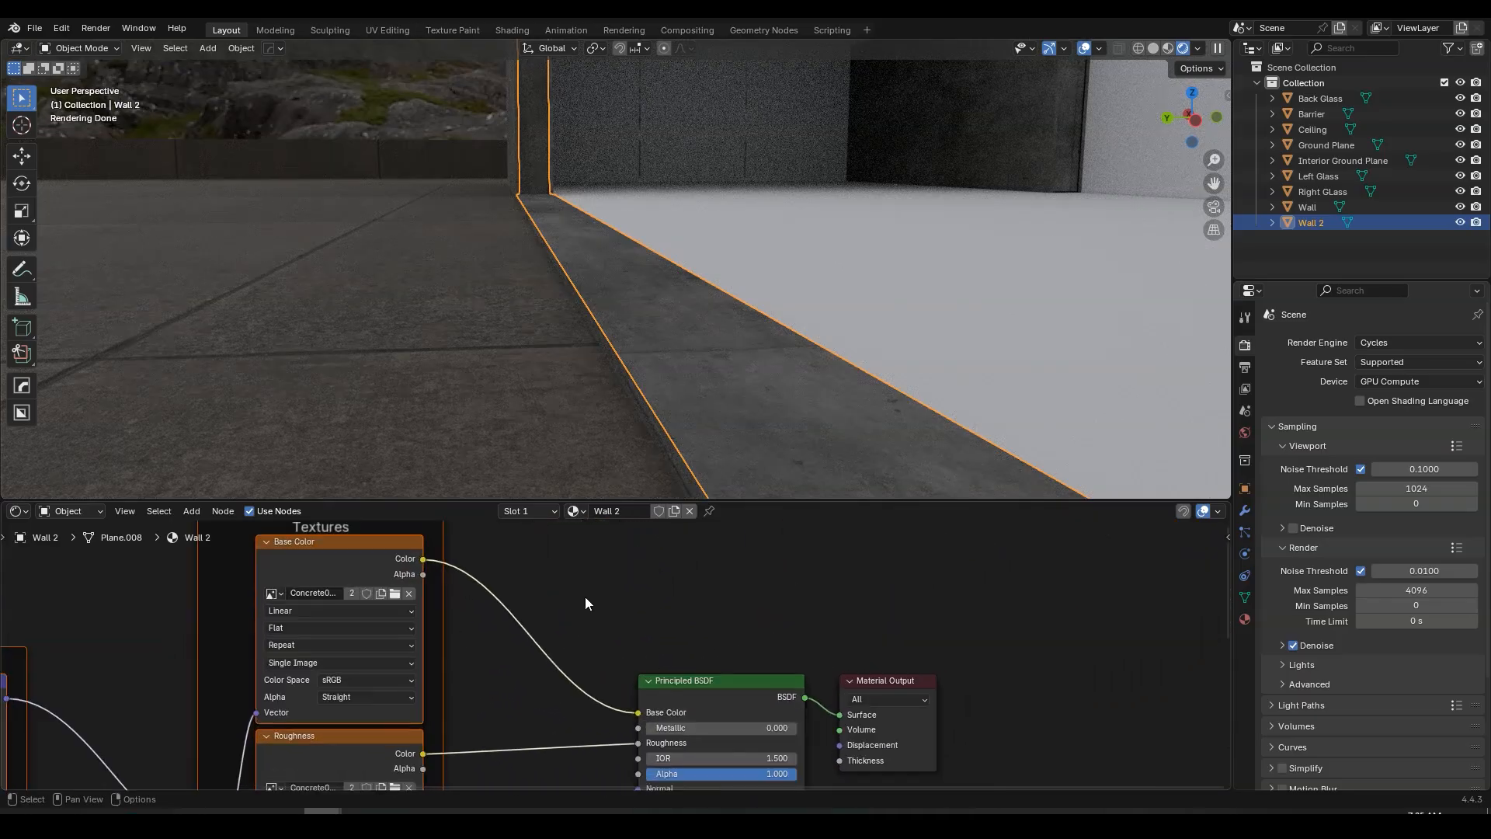
key(shift+a)
text(color)
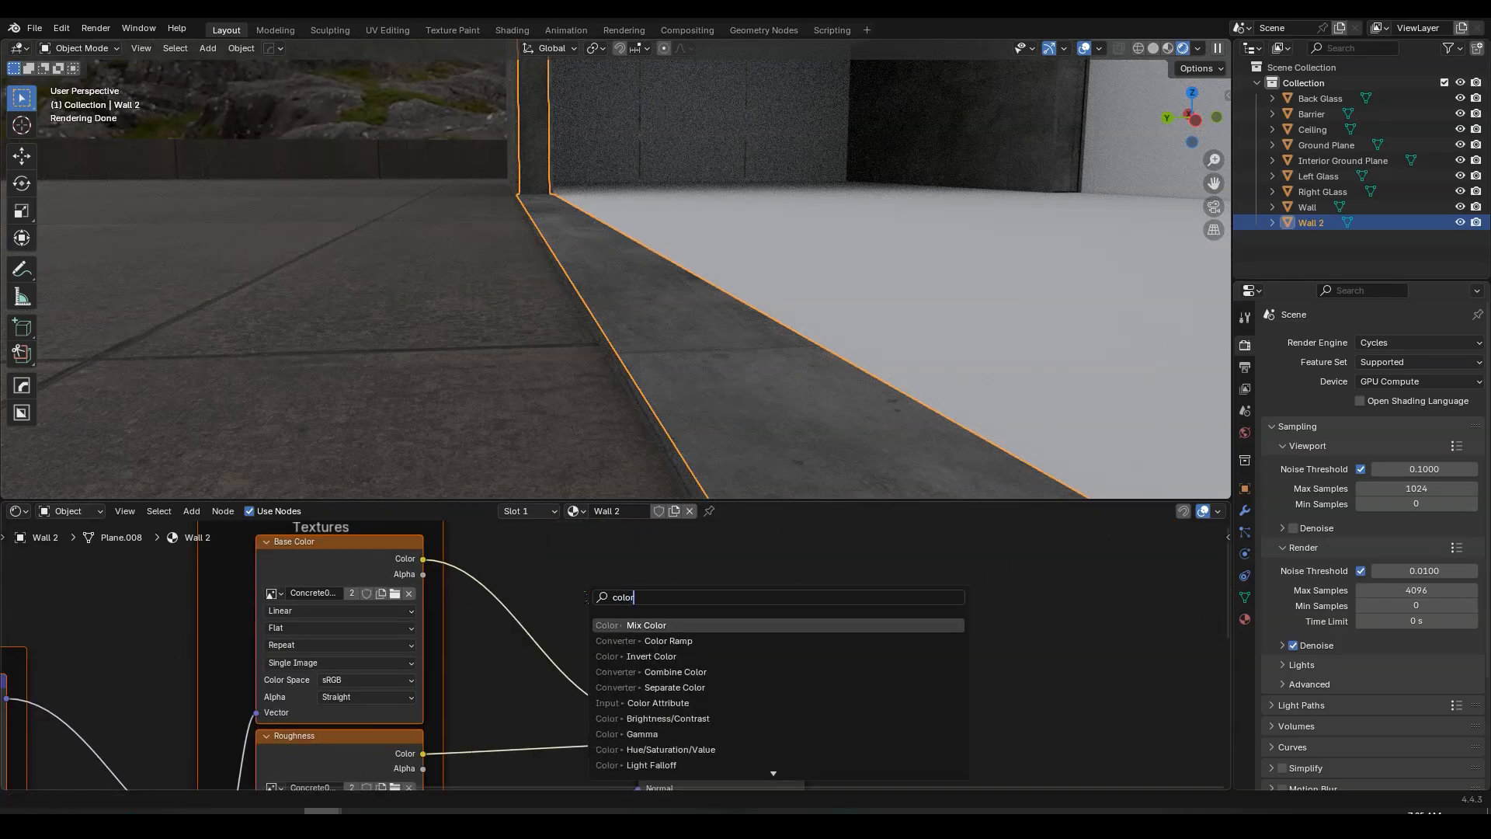
click(660, 641)
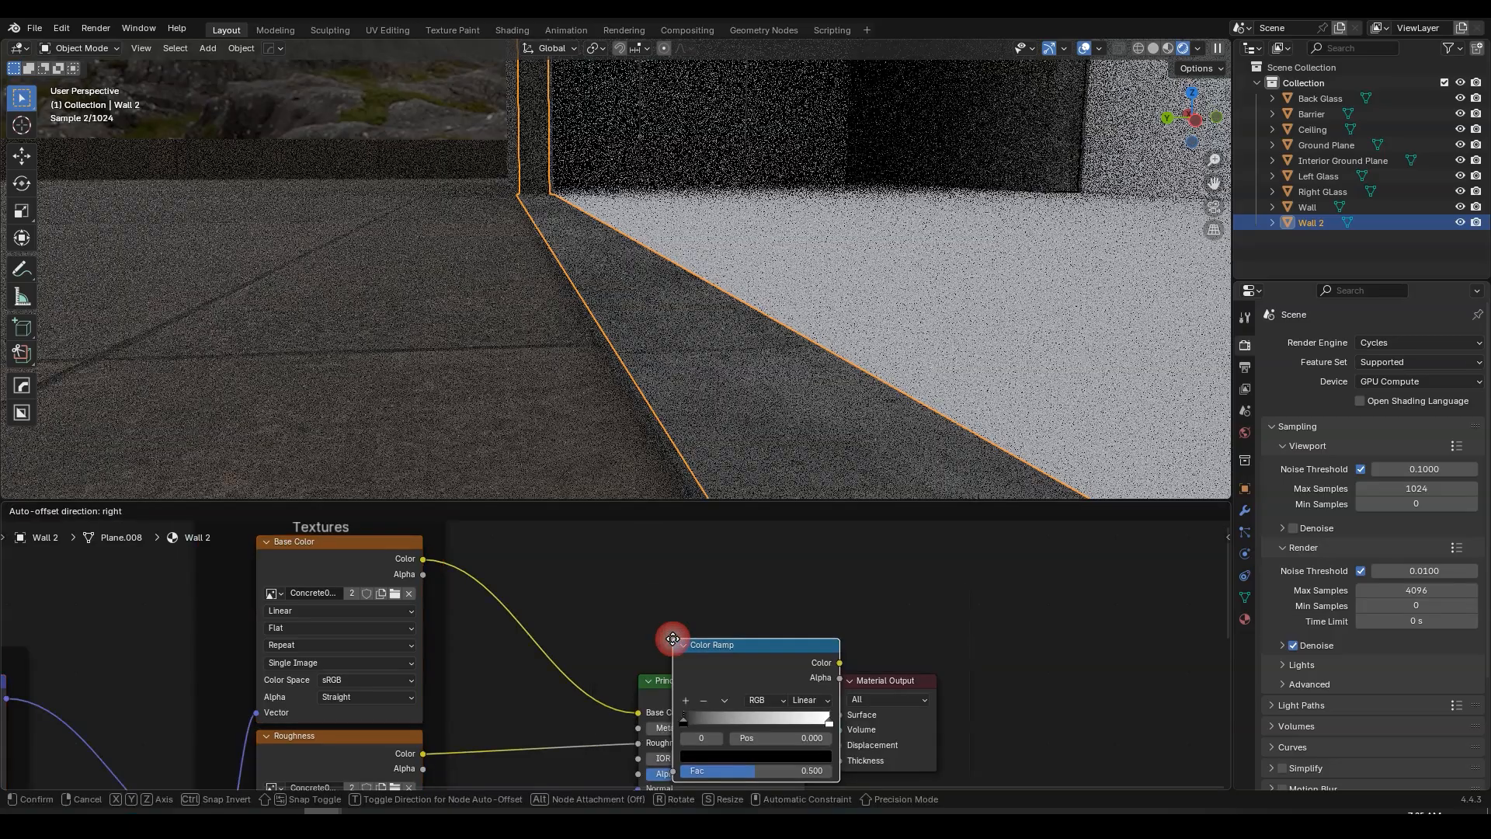
click(473, 568)
- Flip the Color Ramp and set its interpolation to Ease
scroll(421, 604, up, 4)
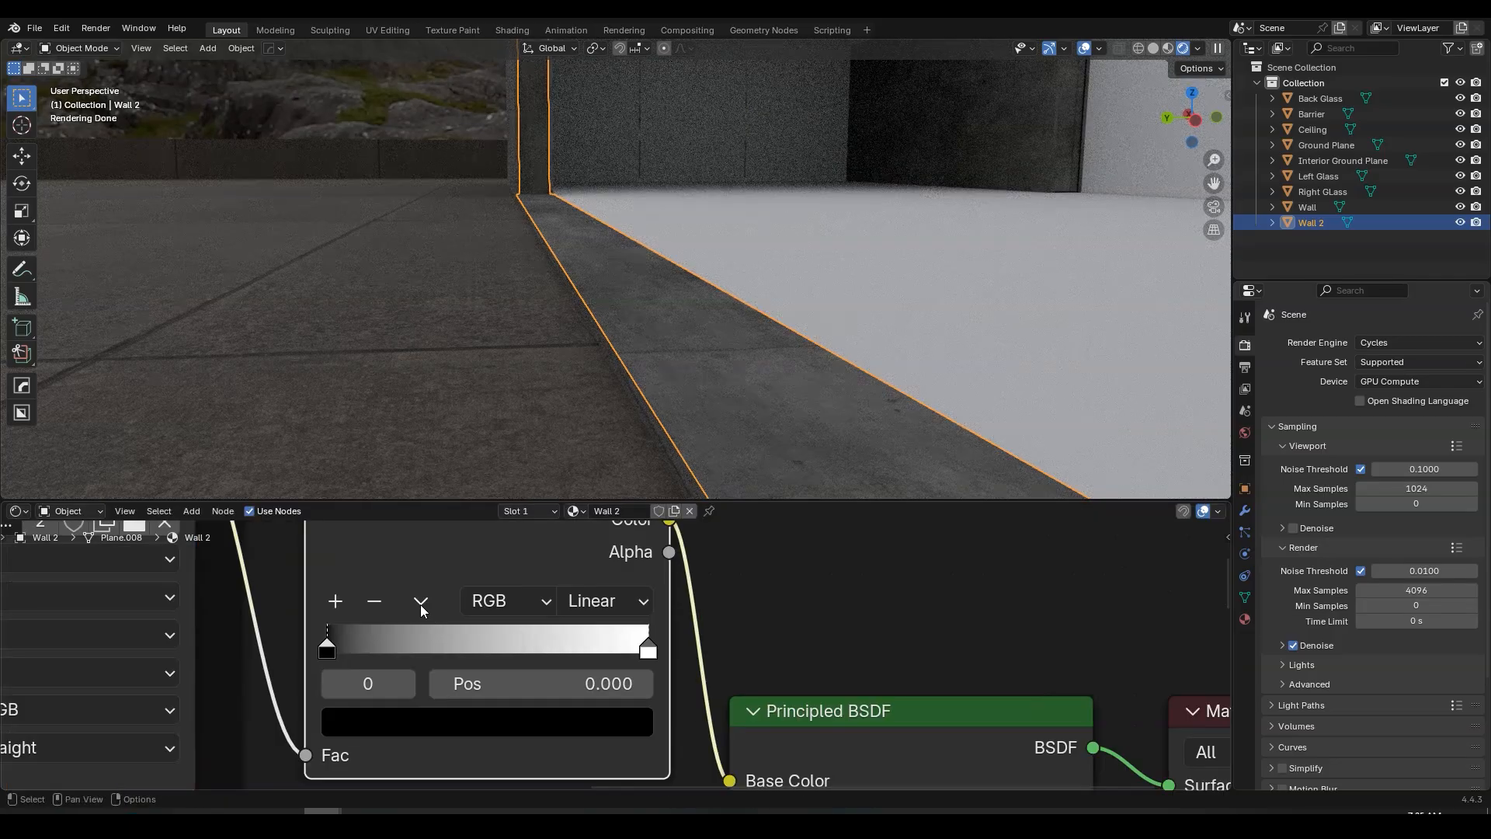
click(420, 604)
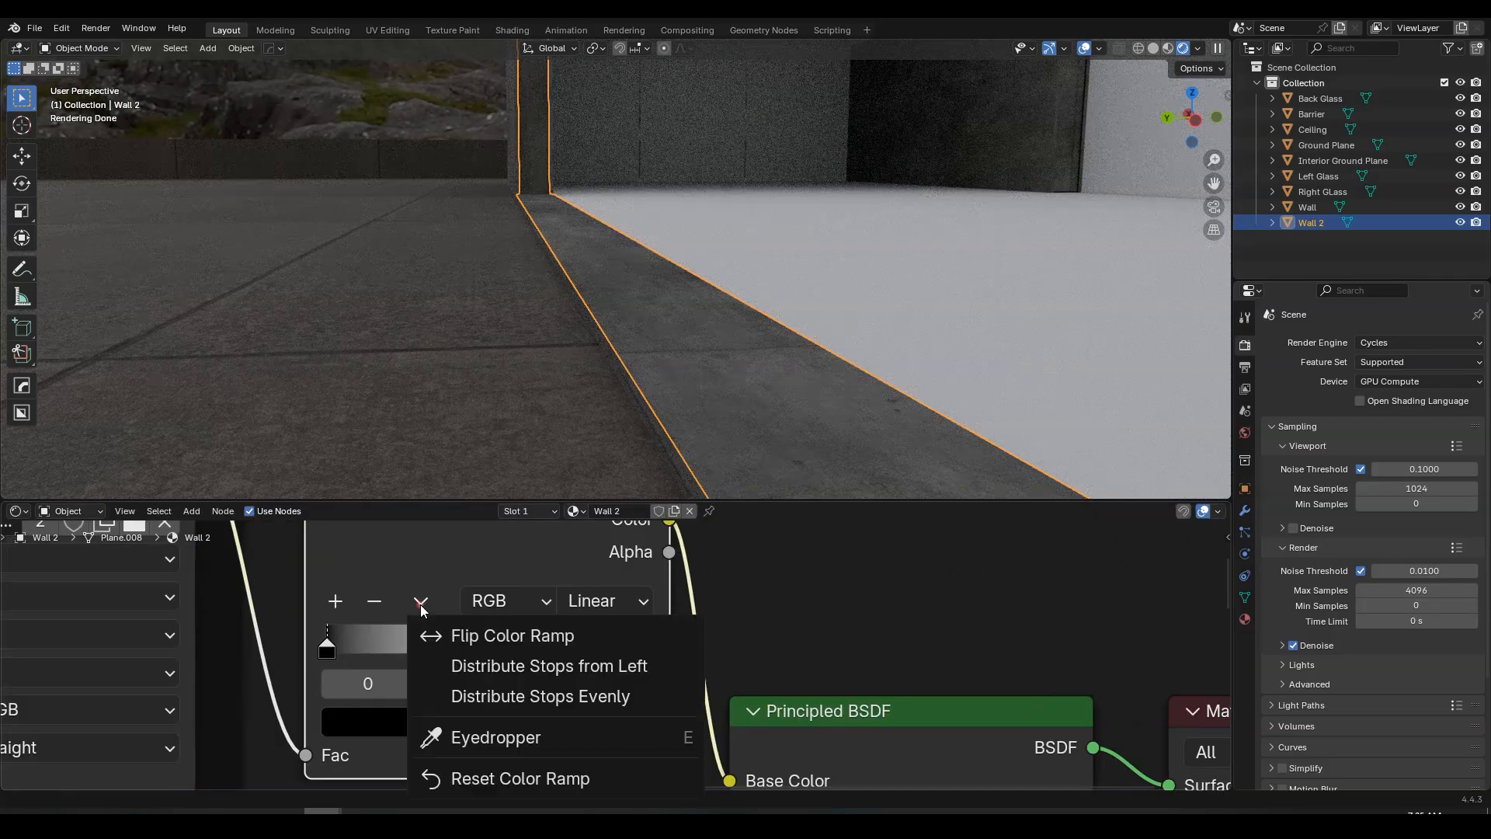
click(477, 637)
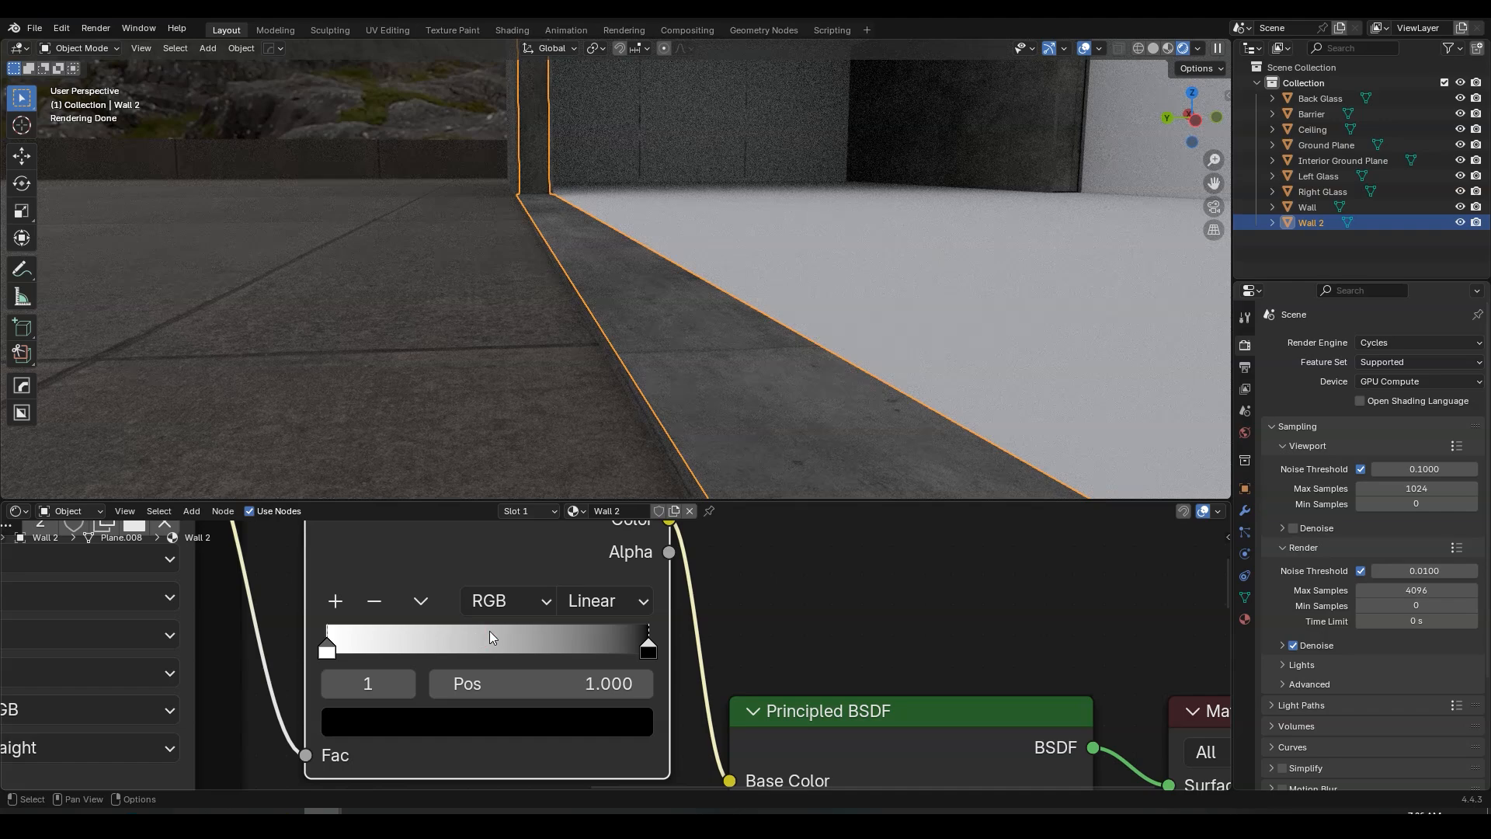
click(595, 606)
click(612, 435)
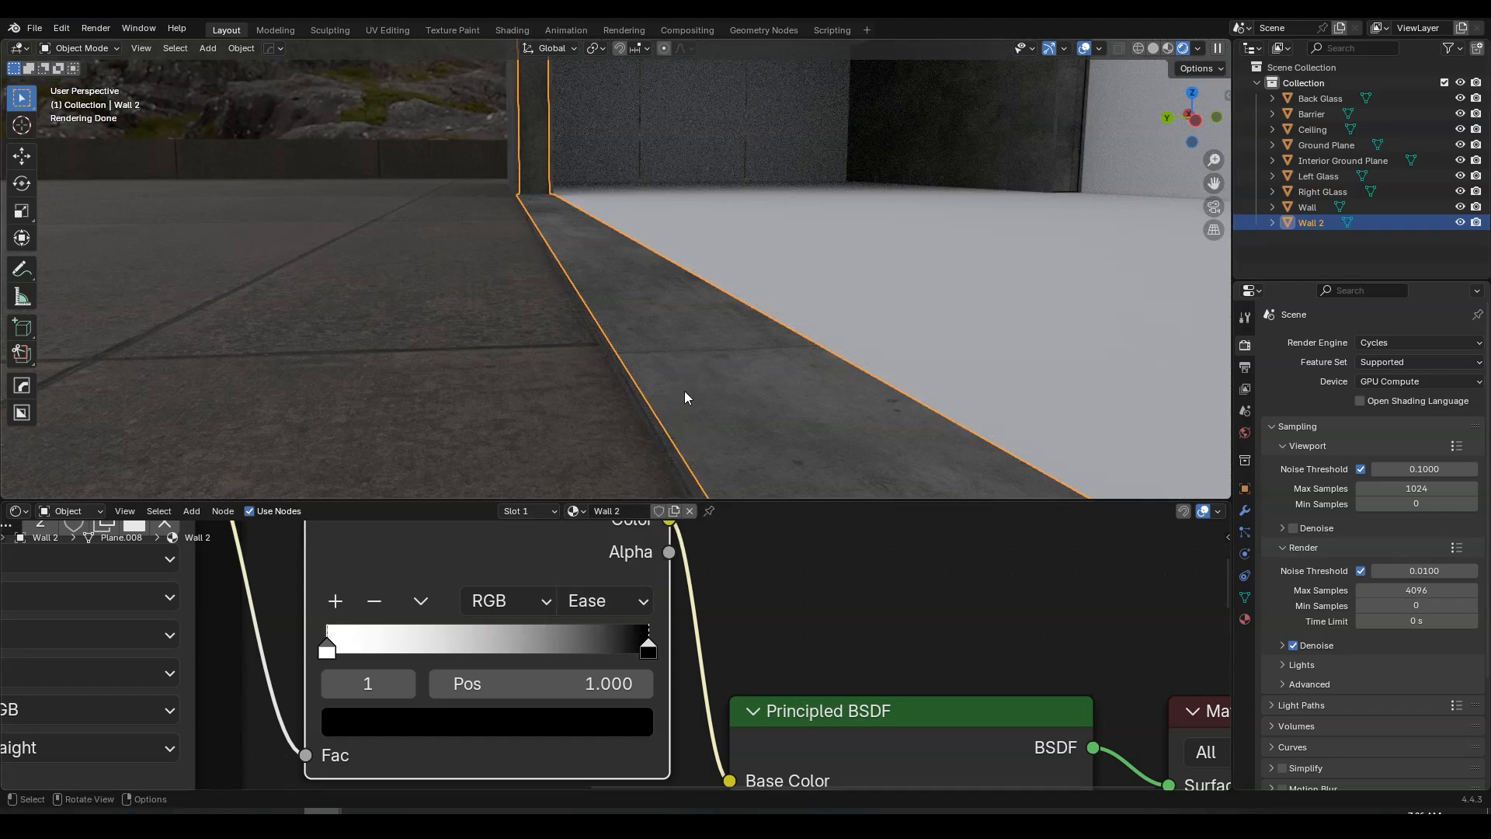
- Raise Wall 2 by a tiny fraction of a millimetre along the global Z axis
key(g)
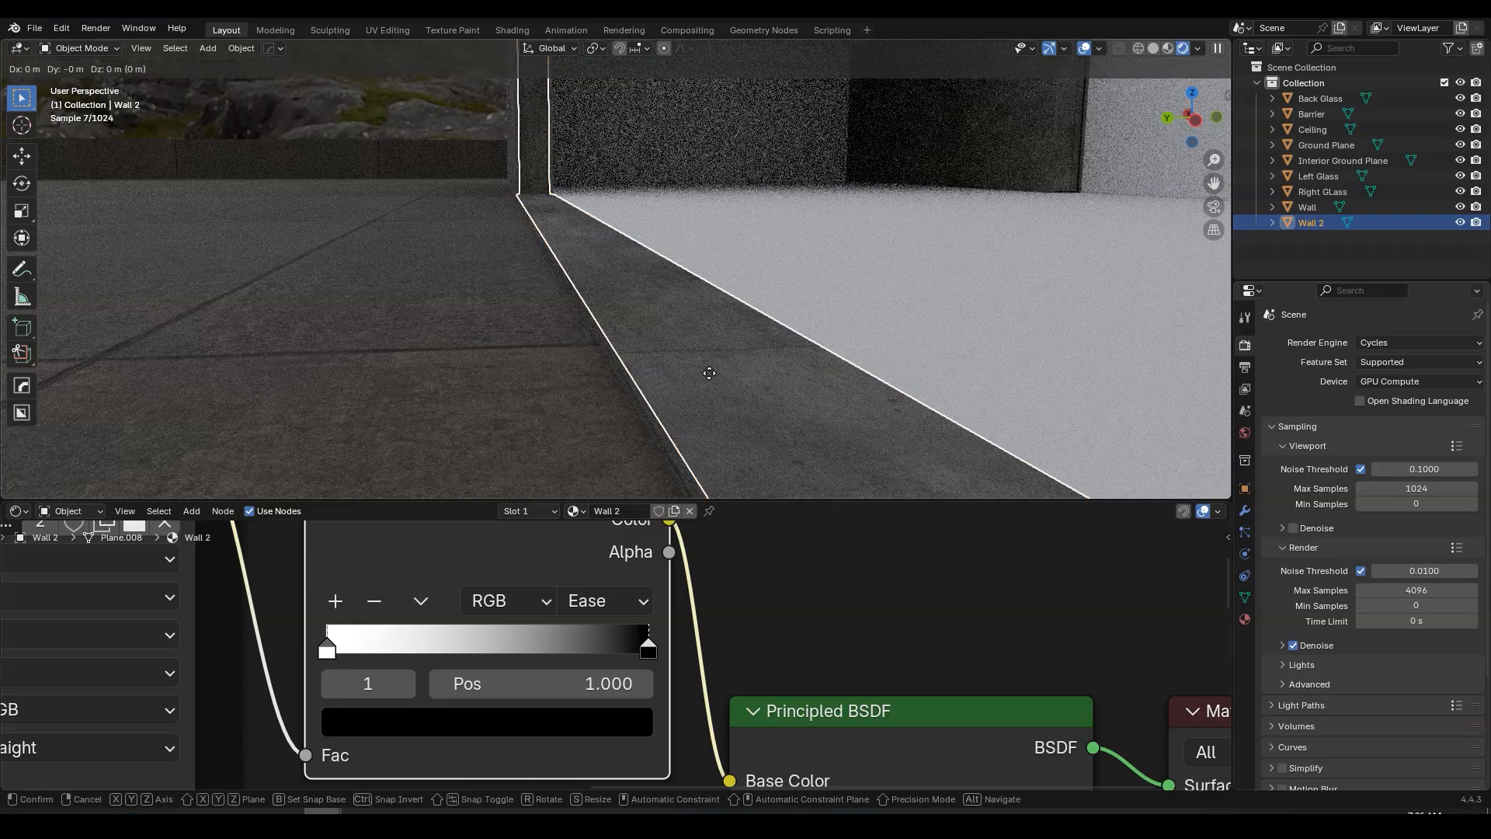
key(z)
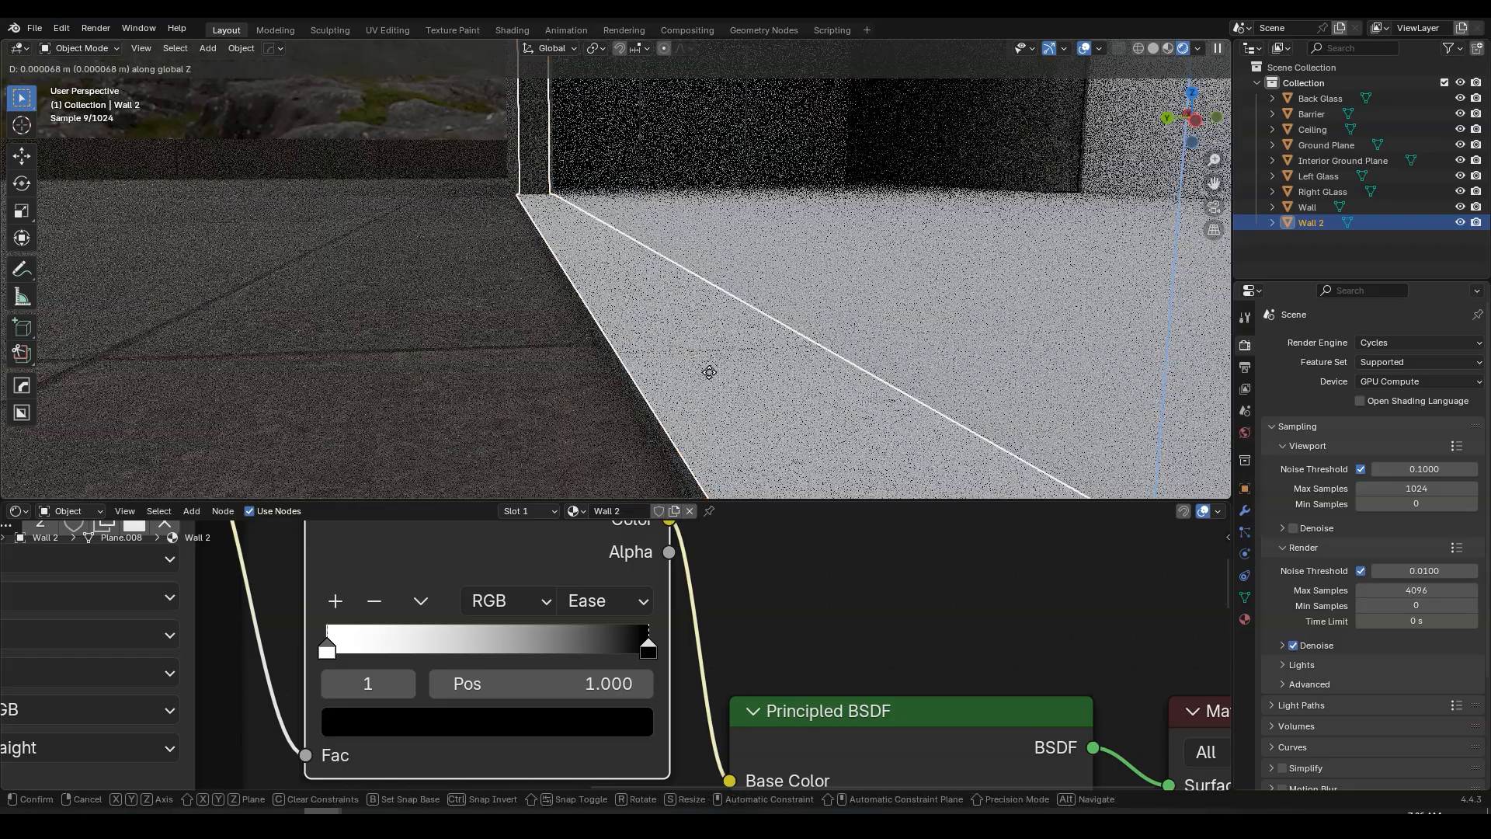
click(709, 376)
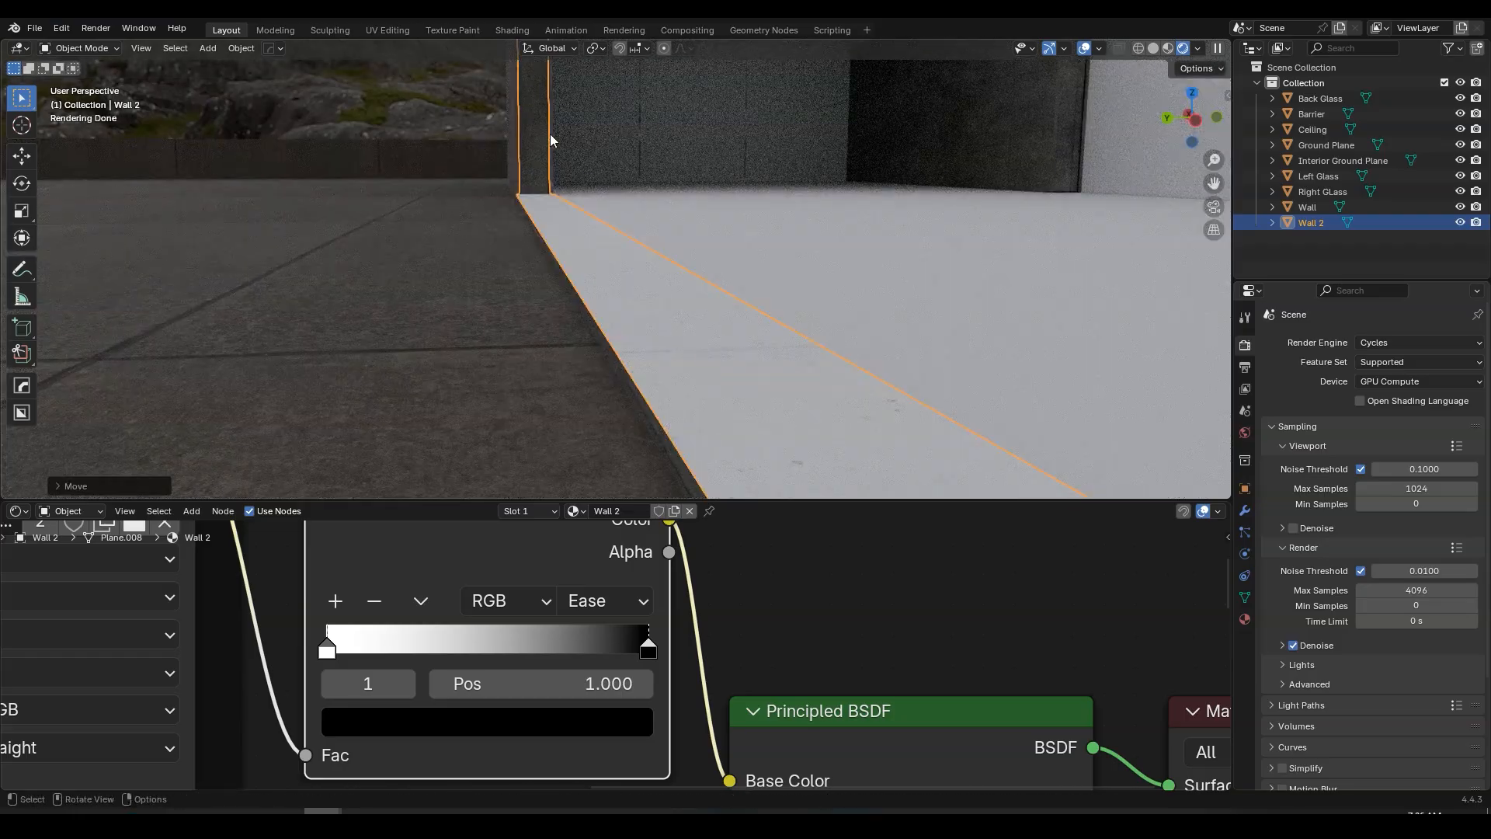
- Scale Wall 2 very slightly along the global X axis so its jamb faces separate from the original wall
middle_drag(531, 132, 938, 198)
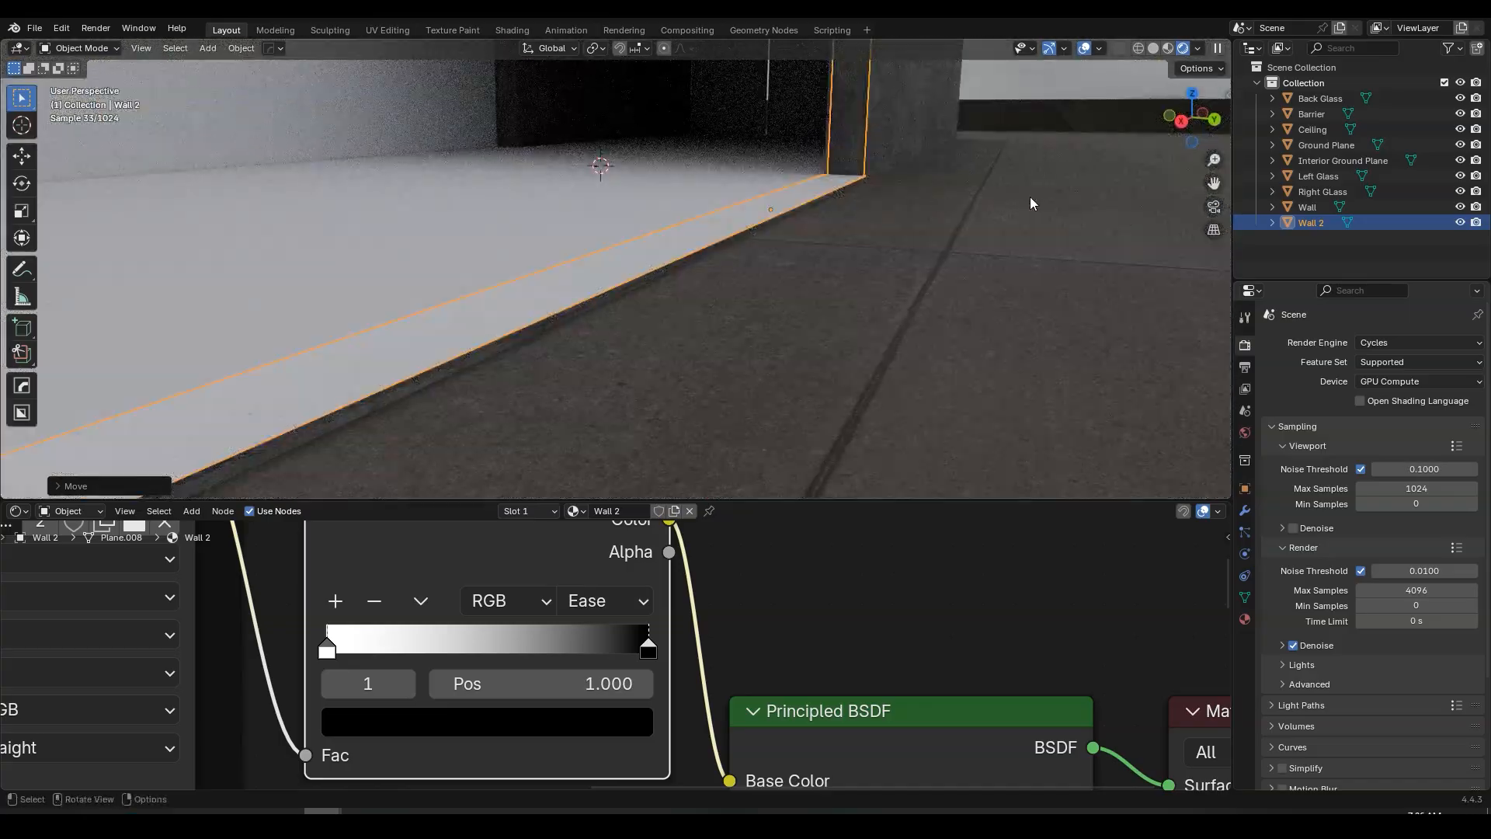
key(s)
key(x)
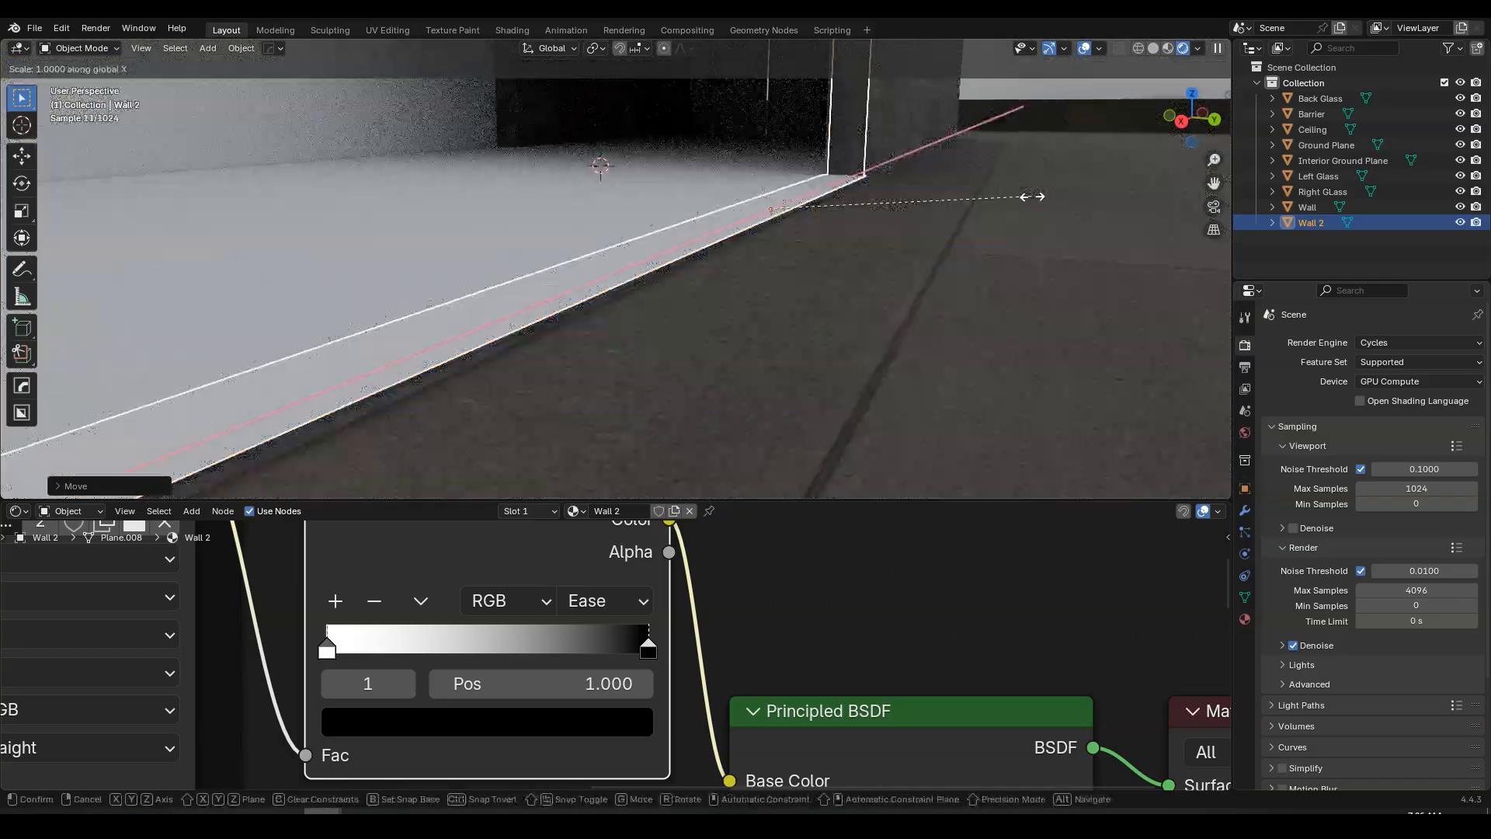
click(1026, 196)
- Move the Color Ramp's black stop to position 0.795
middle_drag(999, 190, 651, 667)
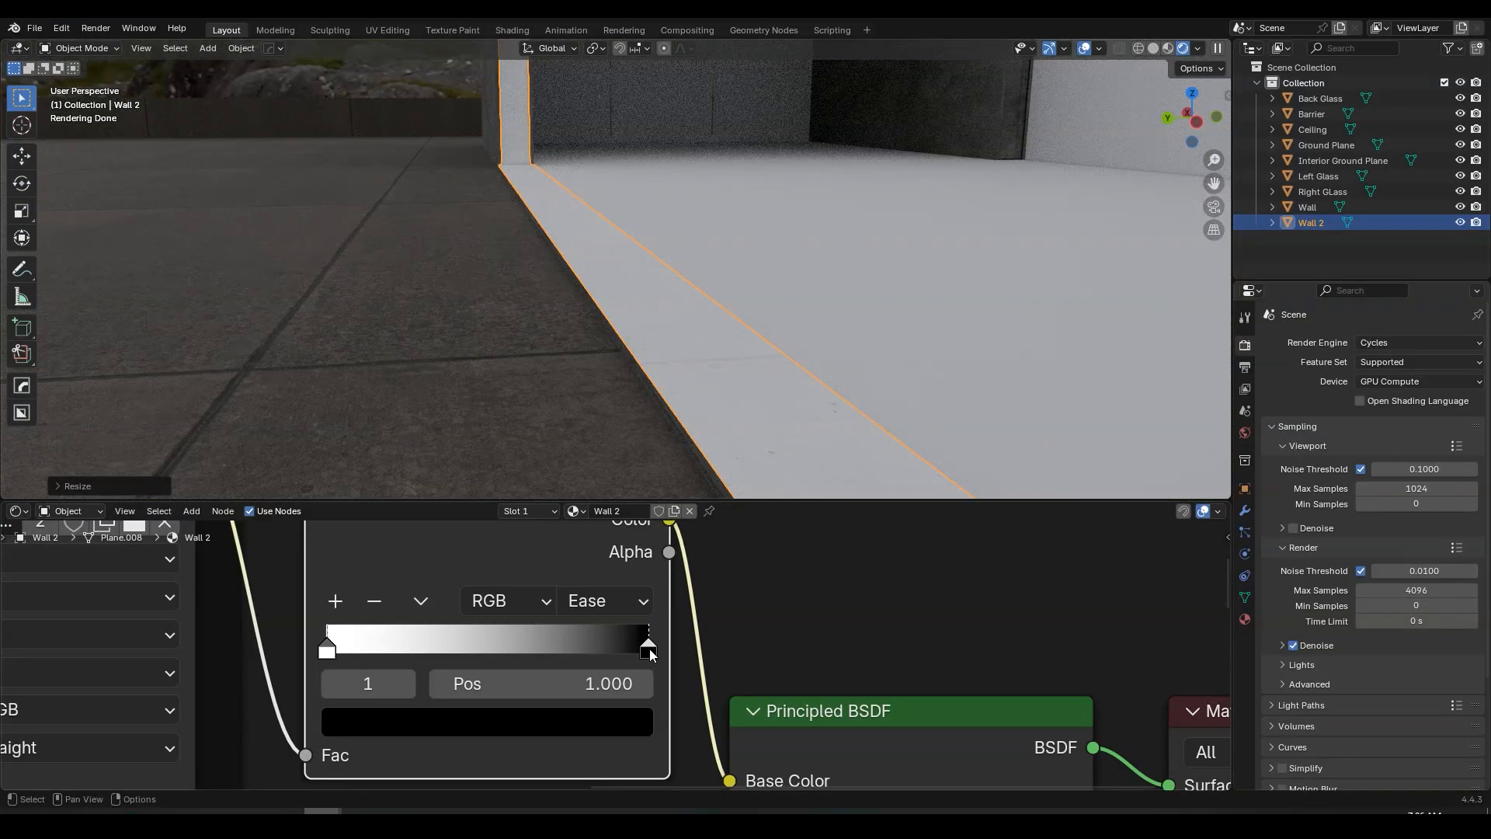
drag(651, 655, 582, 646)
click(583, 643)
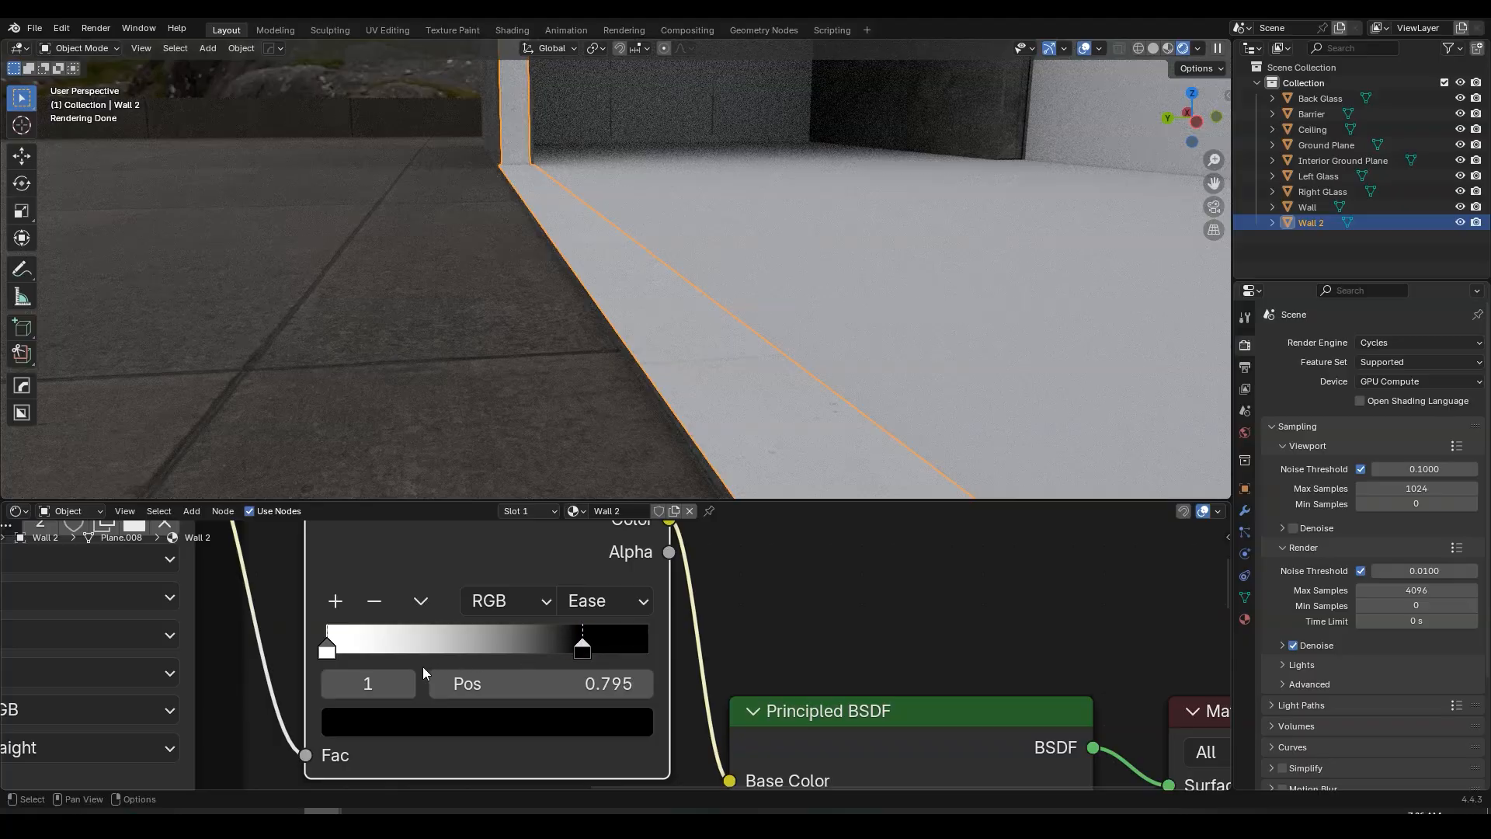
- Darken the Color Ramp's white stop by setting its HSV Value to 0.05
click(332, 656)
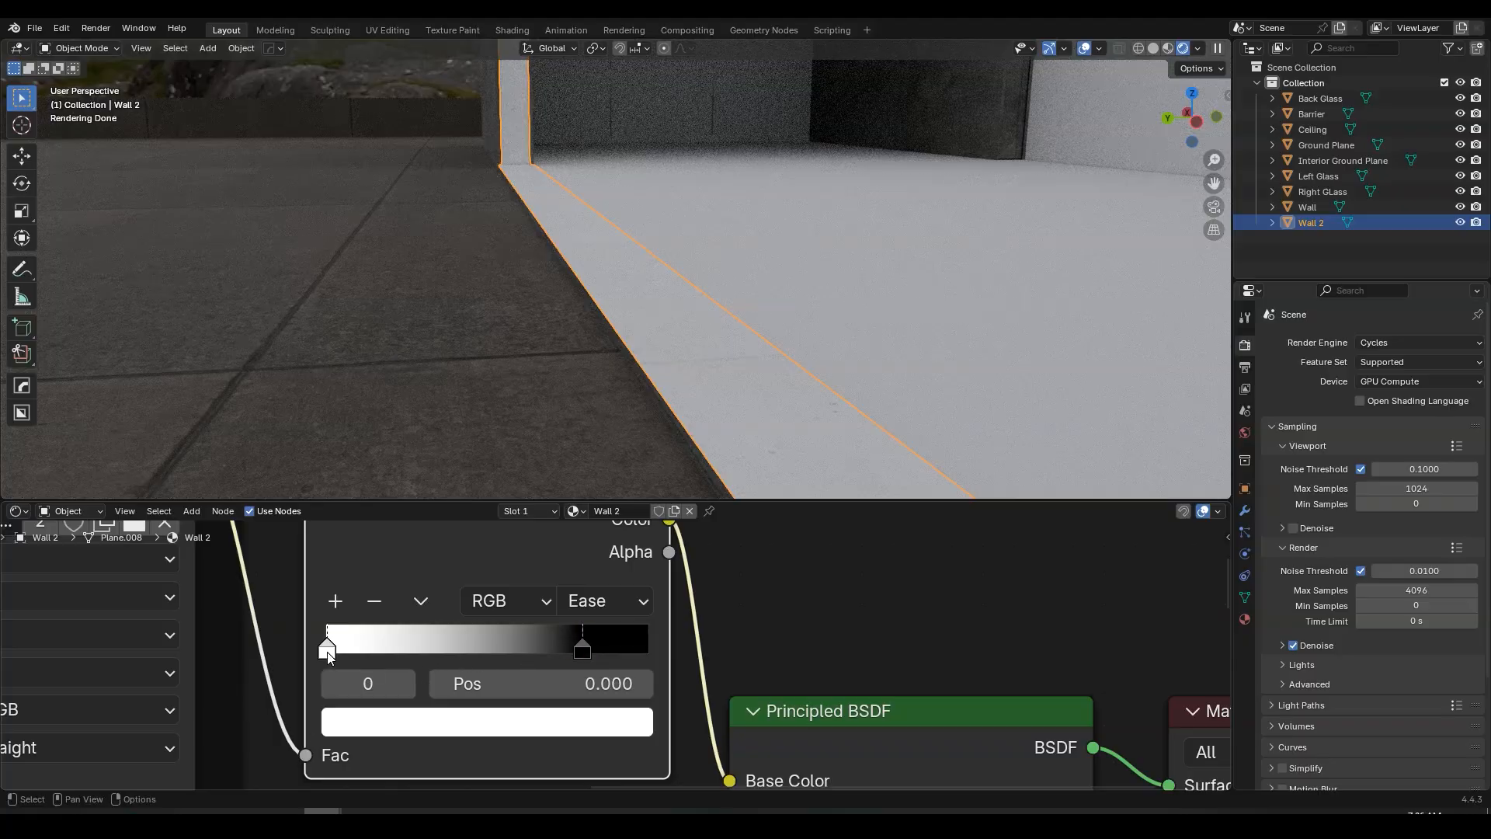
click(353, 722)
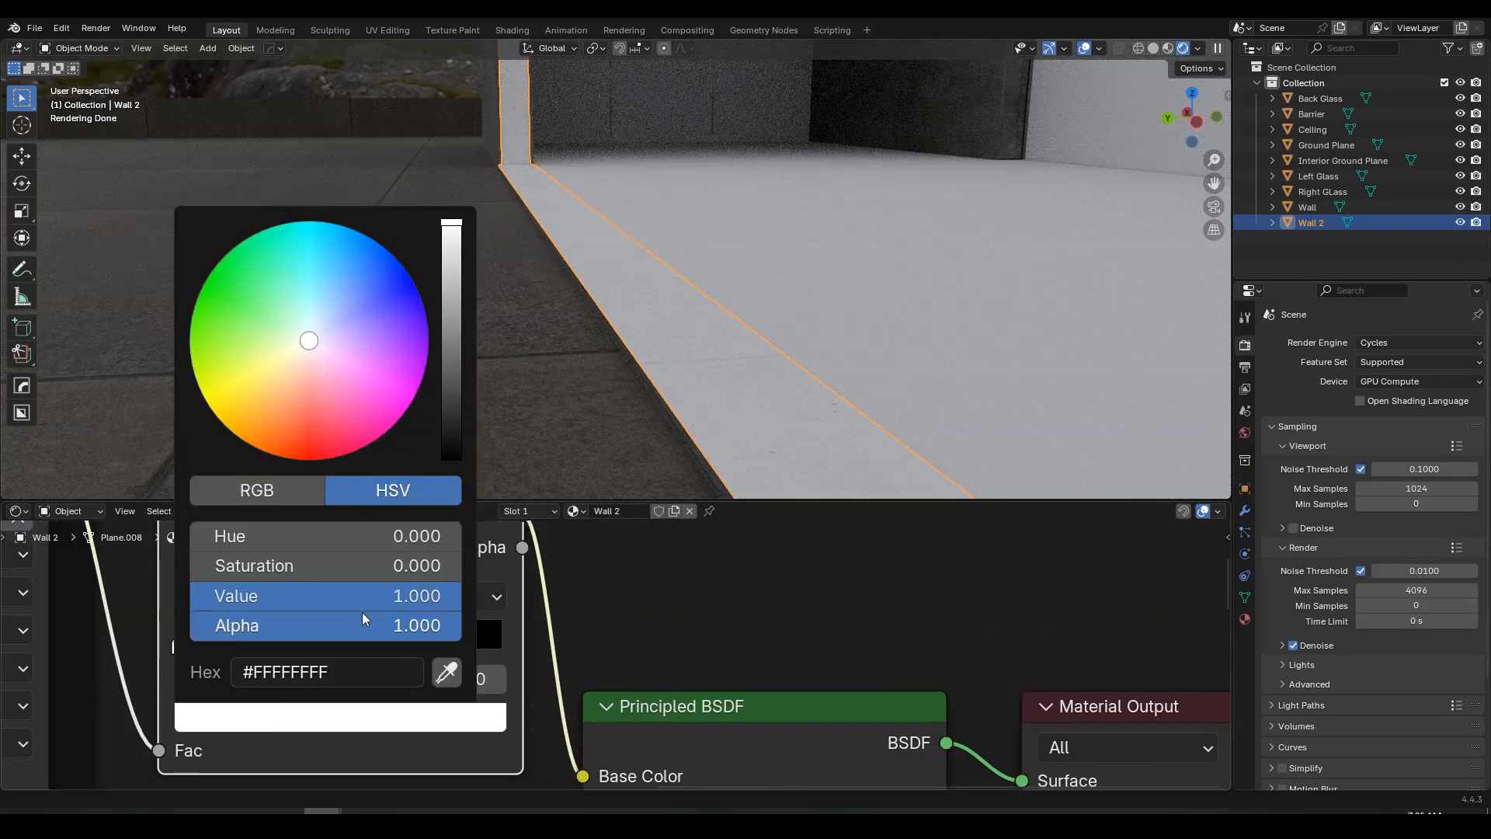
drag(458, 596, 206, 596)
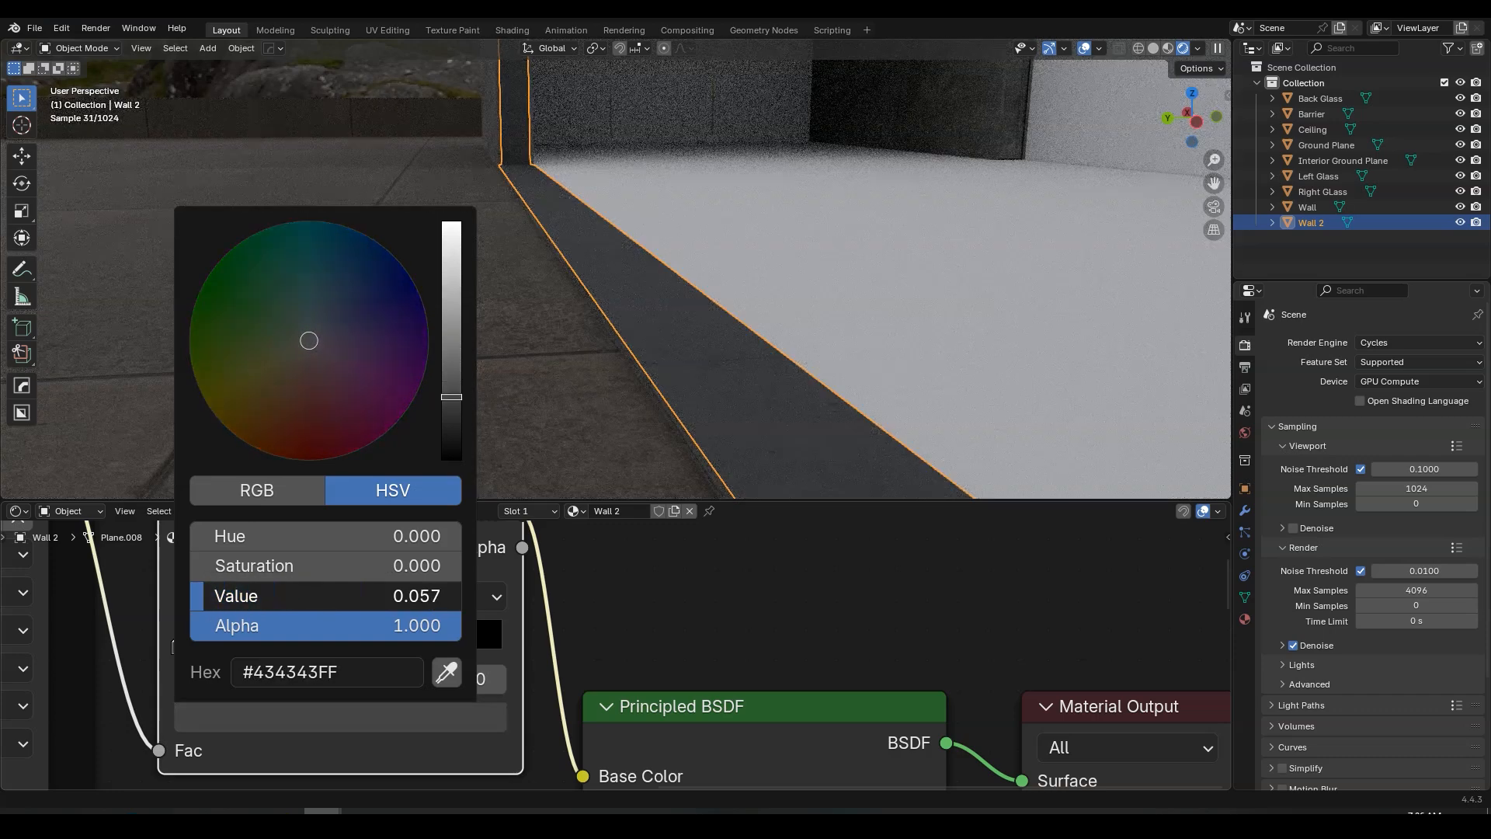
click(246, 596)
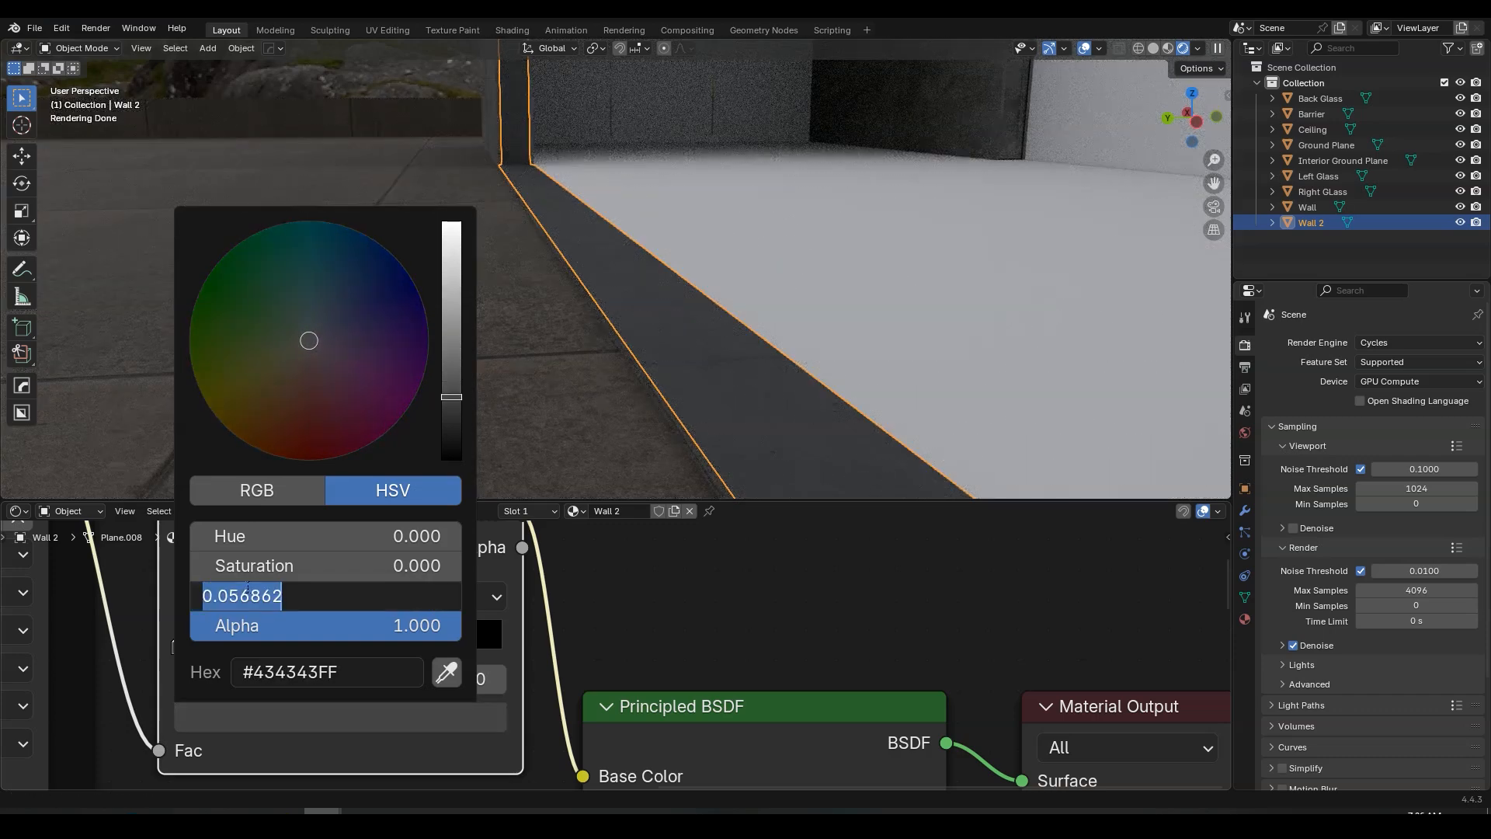
text(0.)
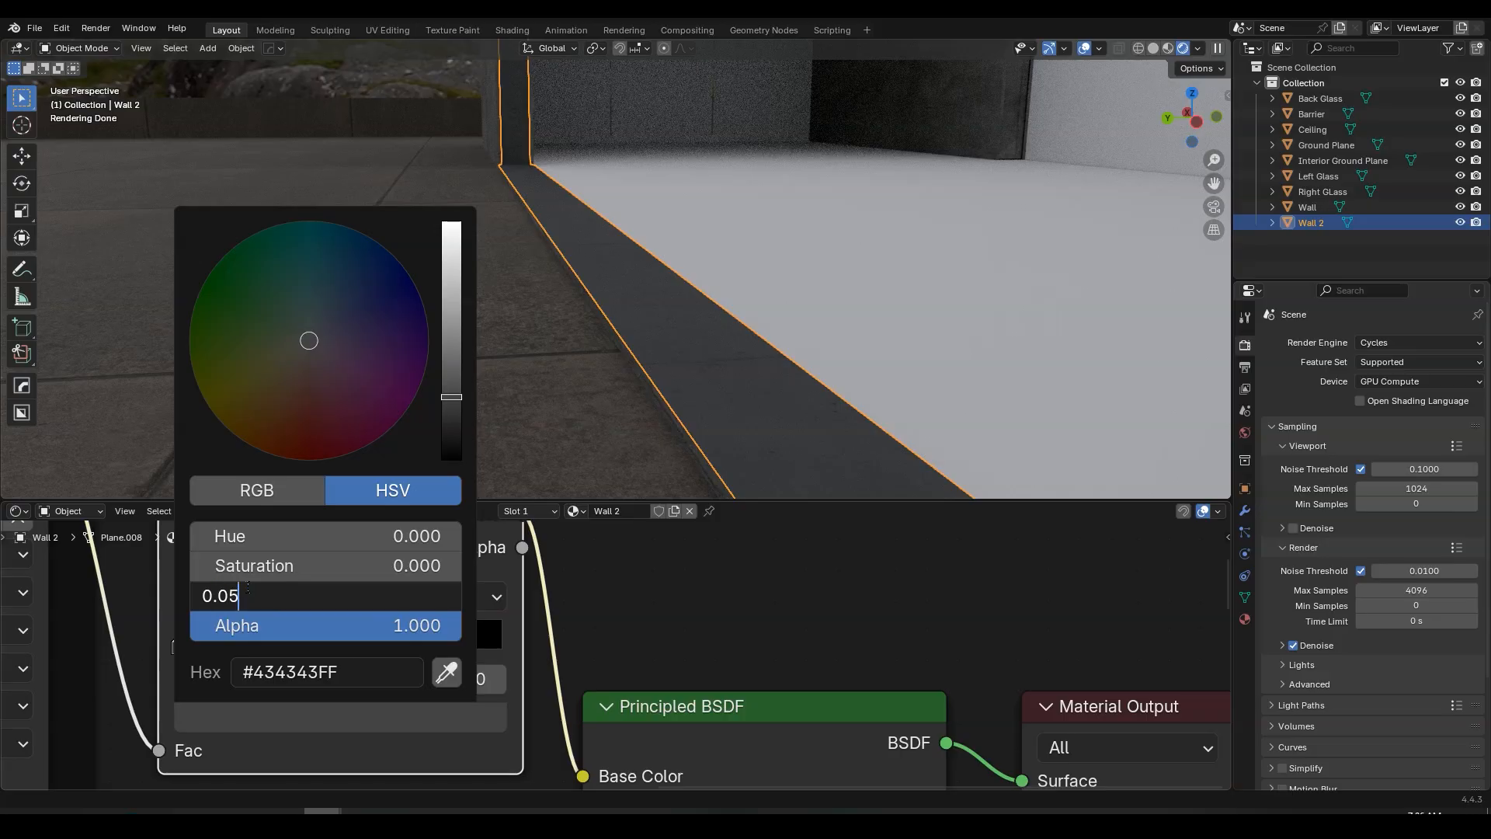
key(Return)
- Enlarge the 3D view and narrow Wall 2's entire mesh to about 0.85 along the global Y axis
middle_drag(564, 455, 682, 496)
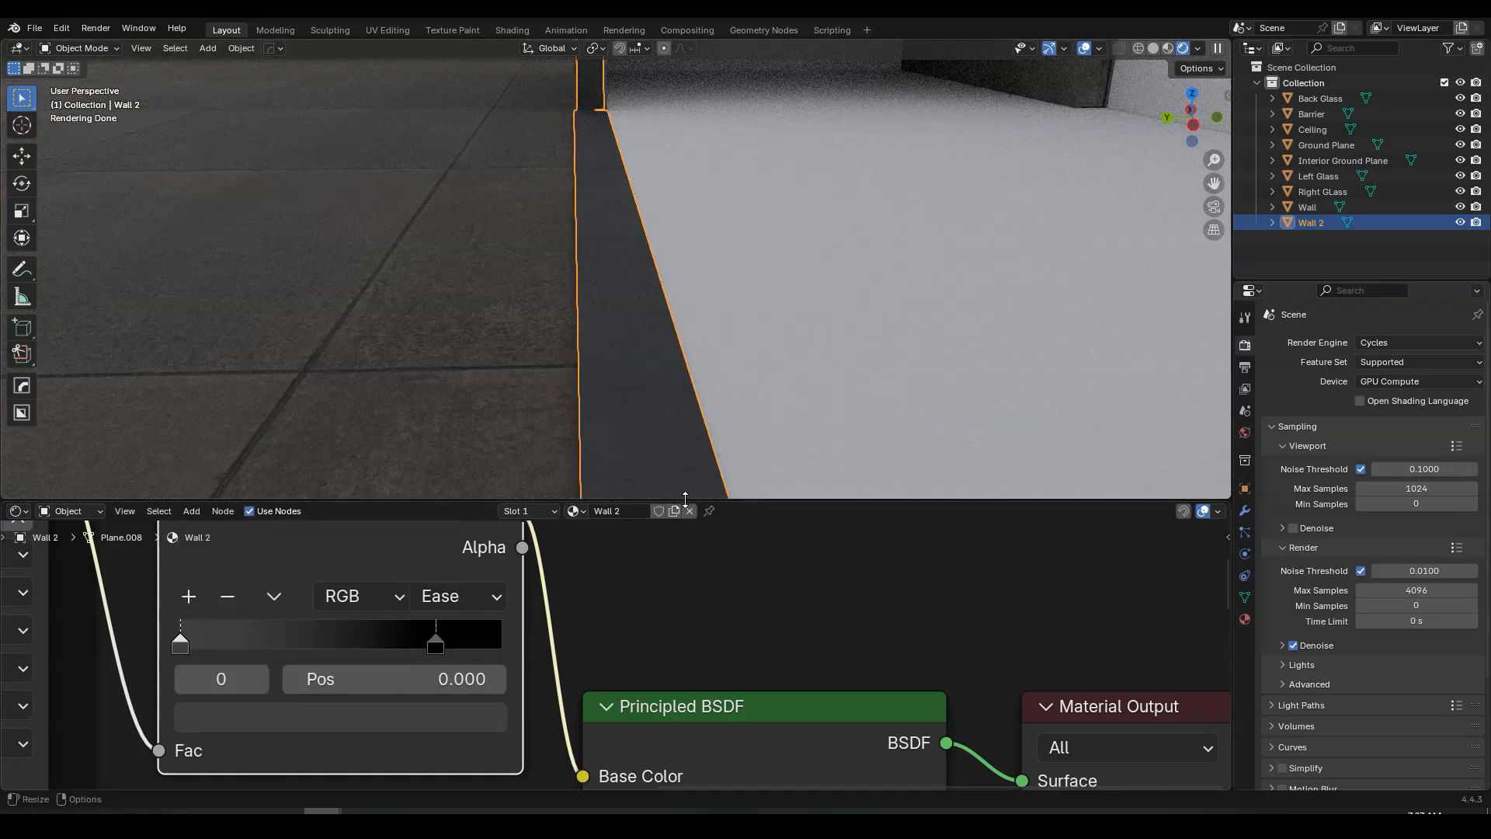
drag(684, 498, 685, 729)
key(Tab)
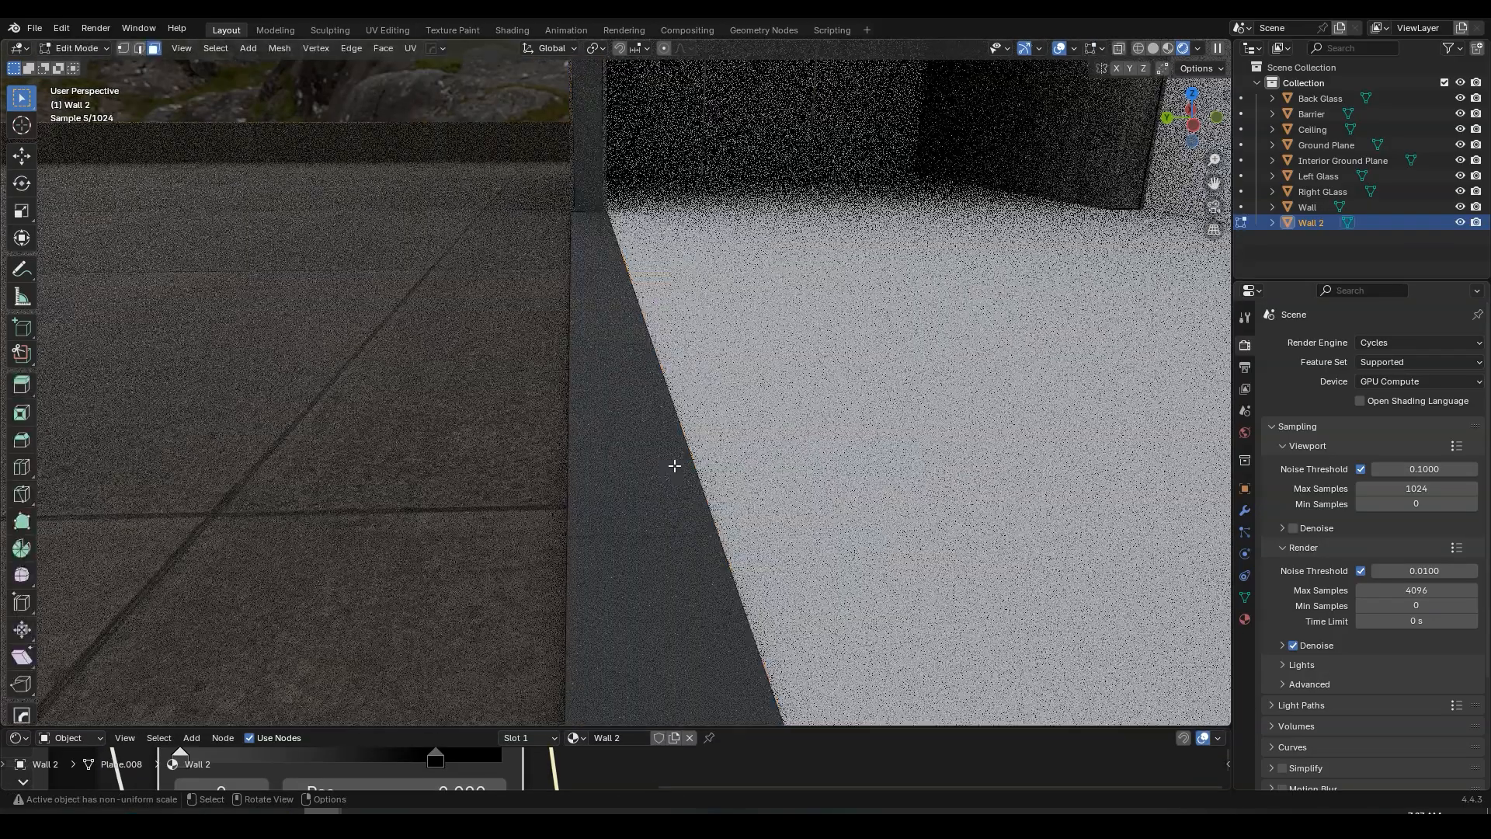
key(a)
scroll(676, 450, up, 3)
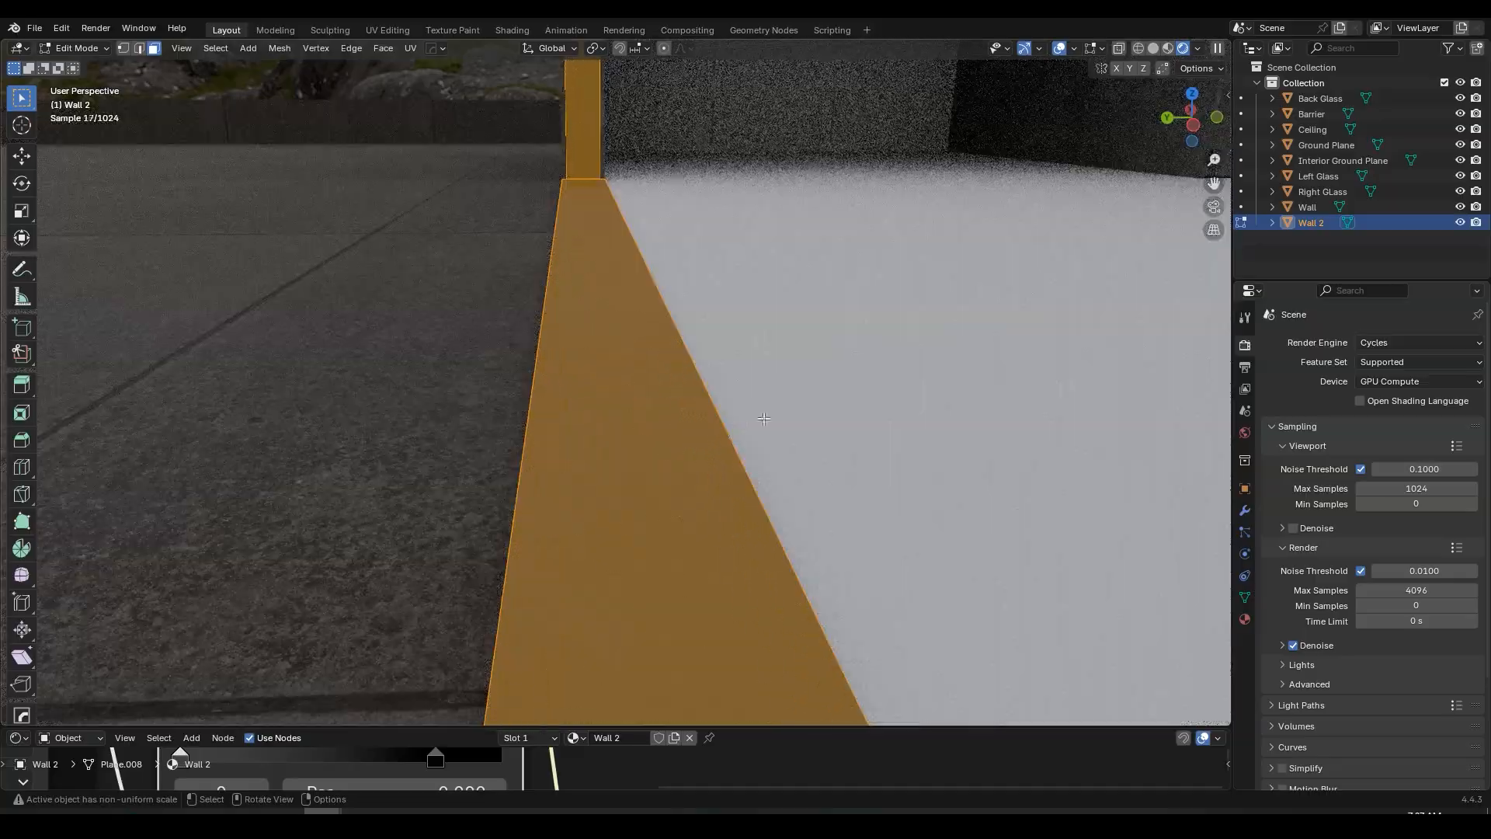
key(s)
key(y)
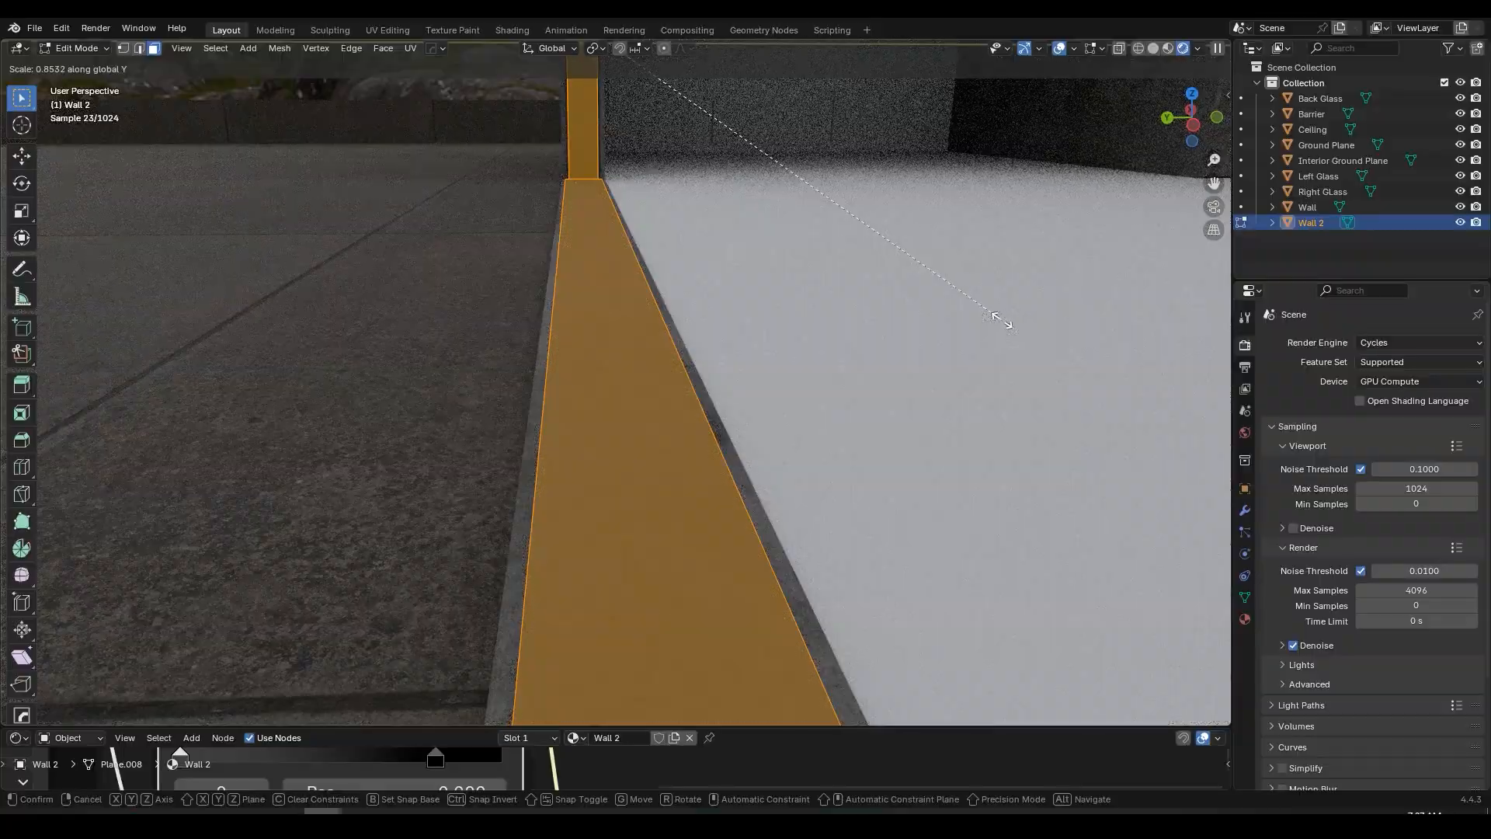
click(1000, 319)
key(Tab)
- Apply the scale transform to Wall 2
middle_drag(860, 346, 728, 355)
key(ctrl+a)
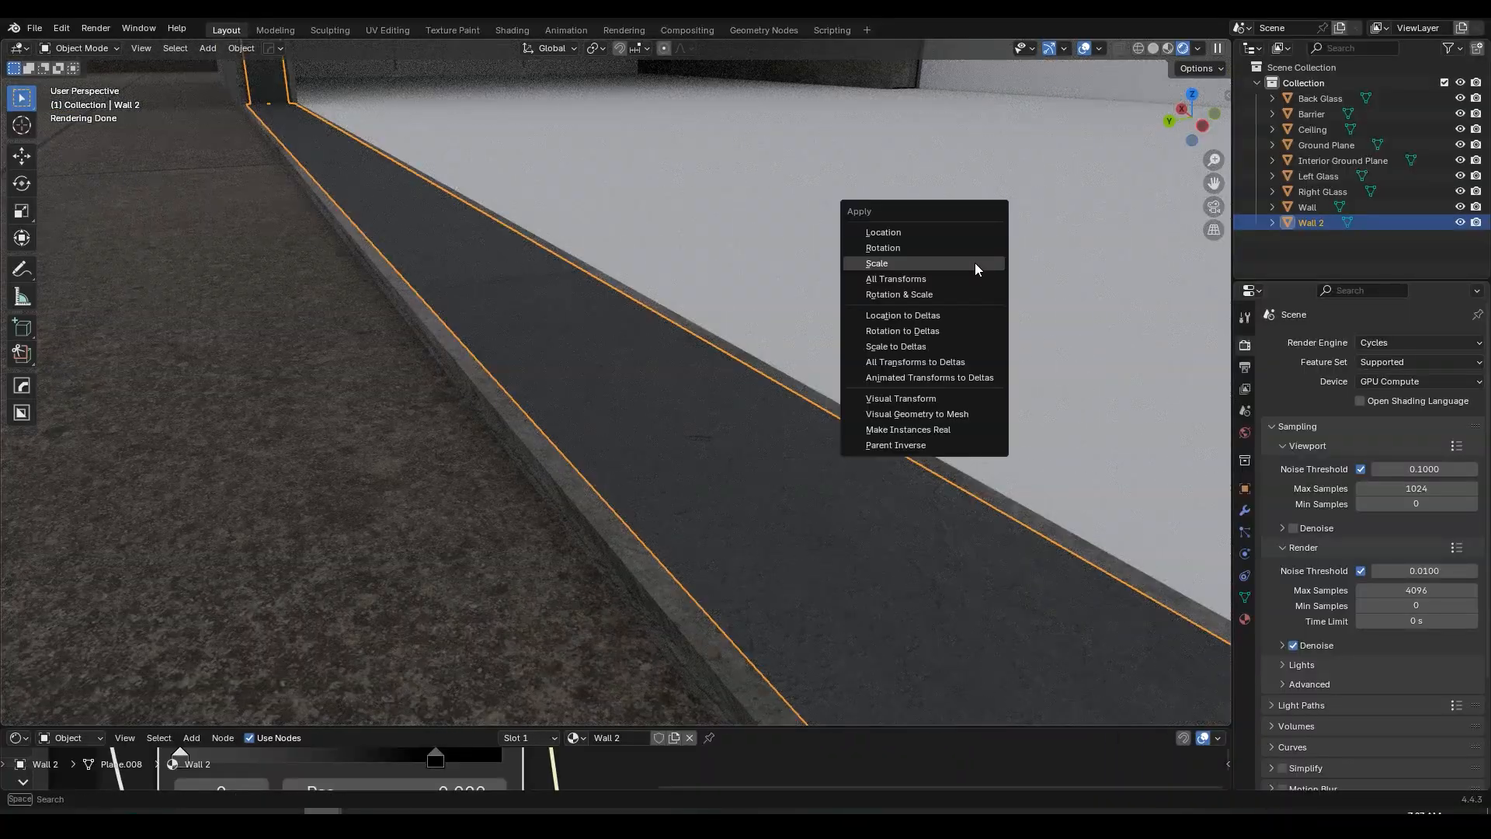
click(975, 262)
middle_drag(975, 262, 744, 290)
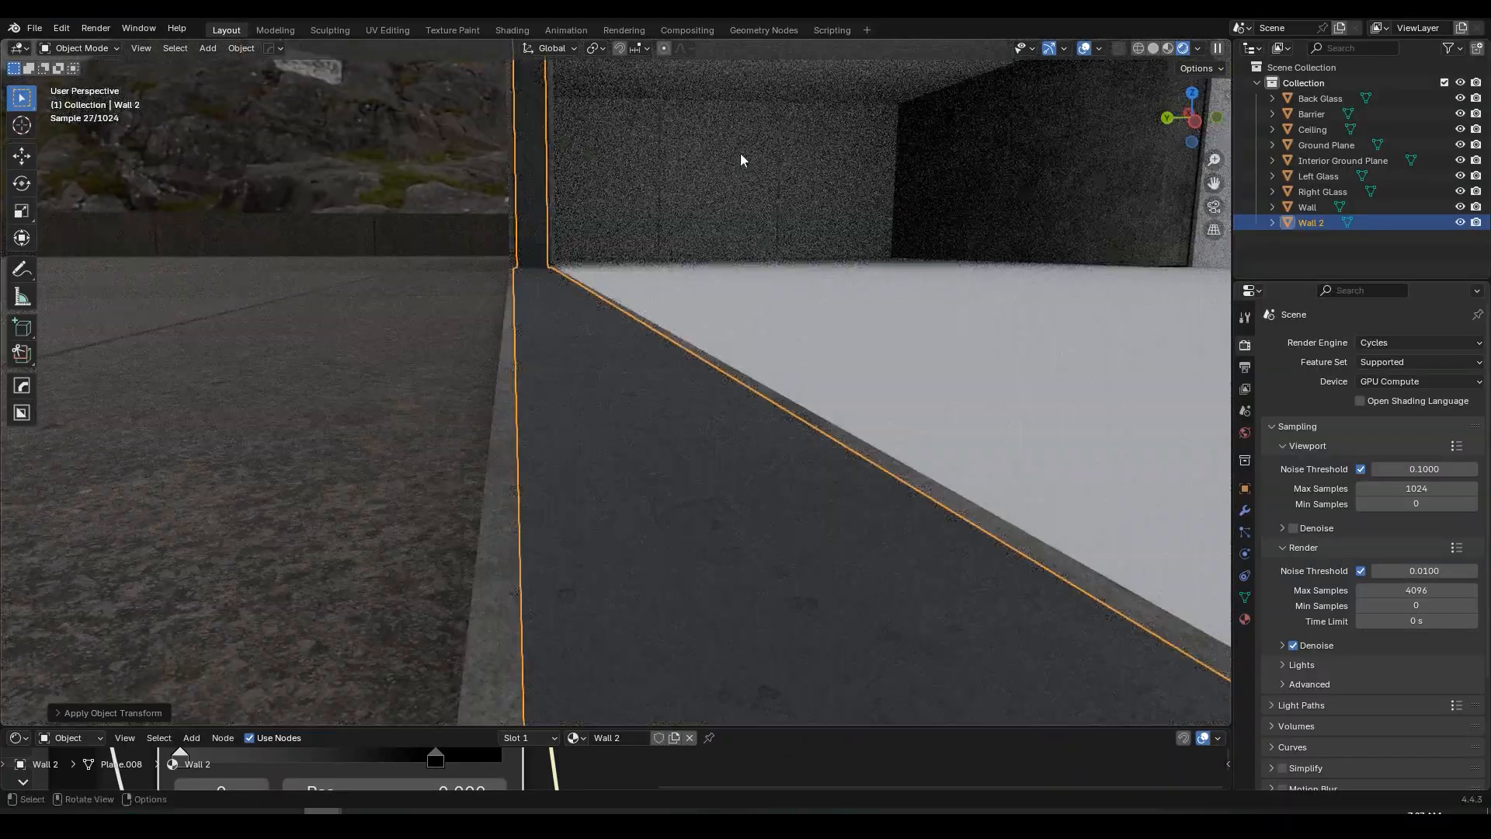
- Isolate Wall 2 in the UV Editing workspace, open its mesh for editing and hide the 3D view's overlays
click(386, 30)
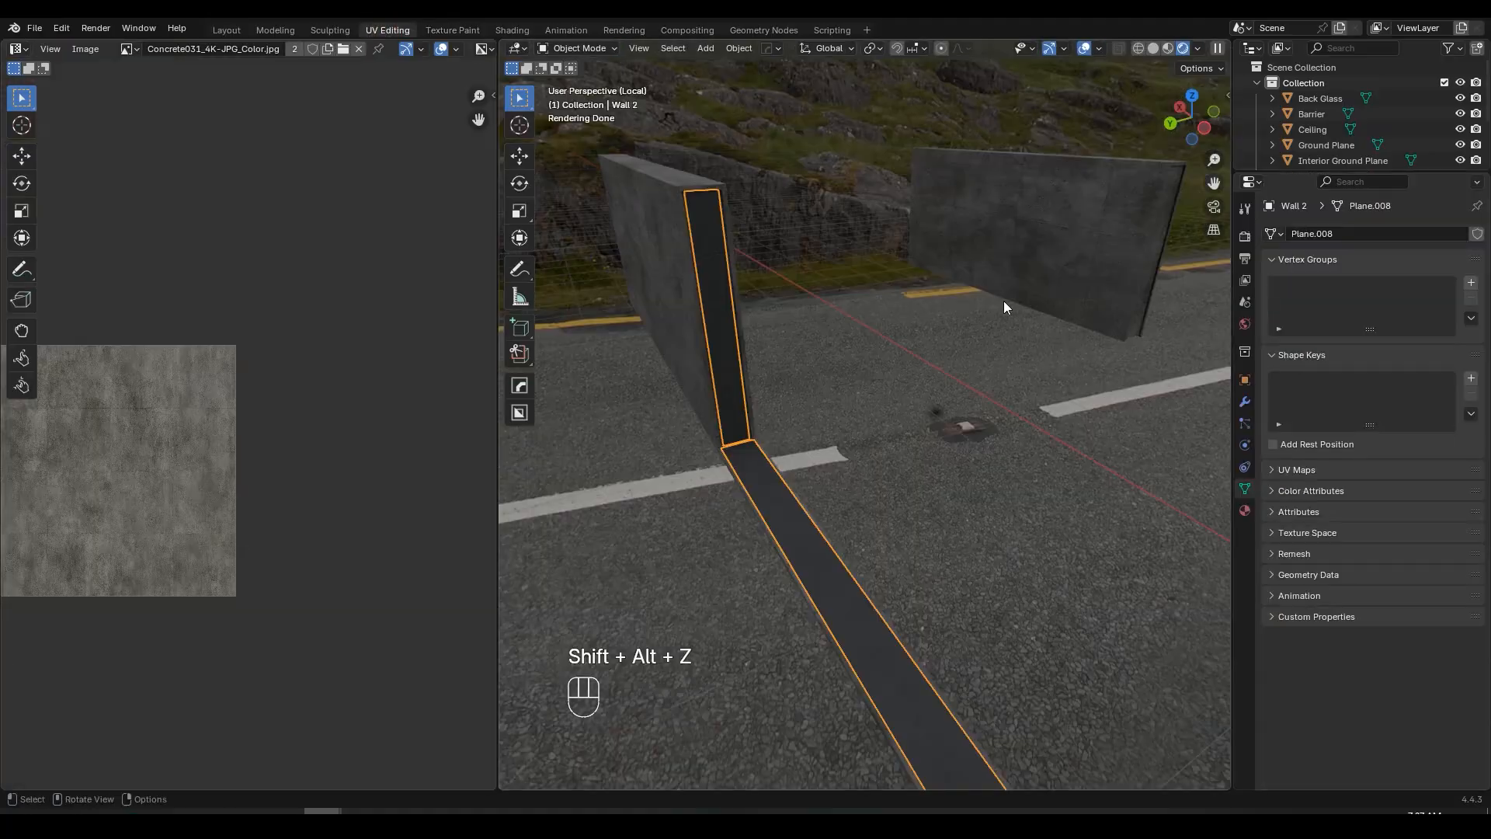
shift+middle_drag(777, 486, 919, 407)
key(Tab)
scroll(869, 479, down, 2)
shift+middle_drag(868, 479, 818, 393)
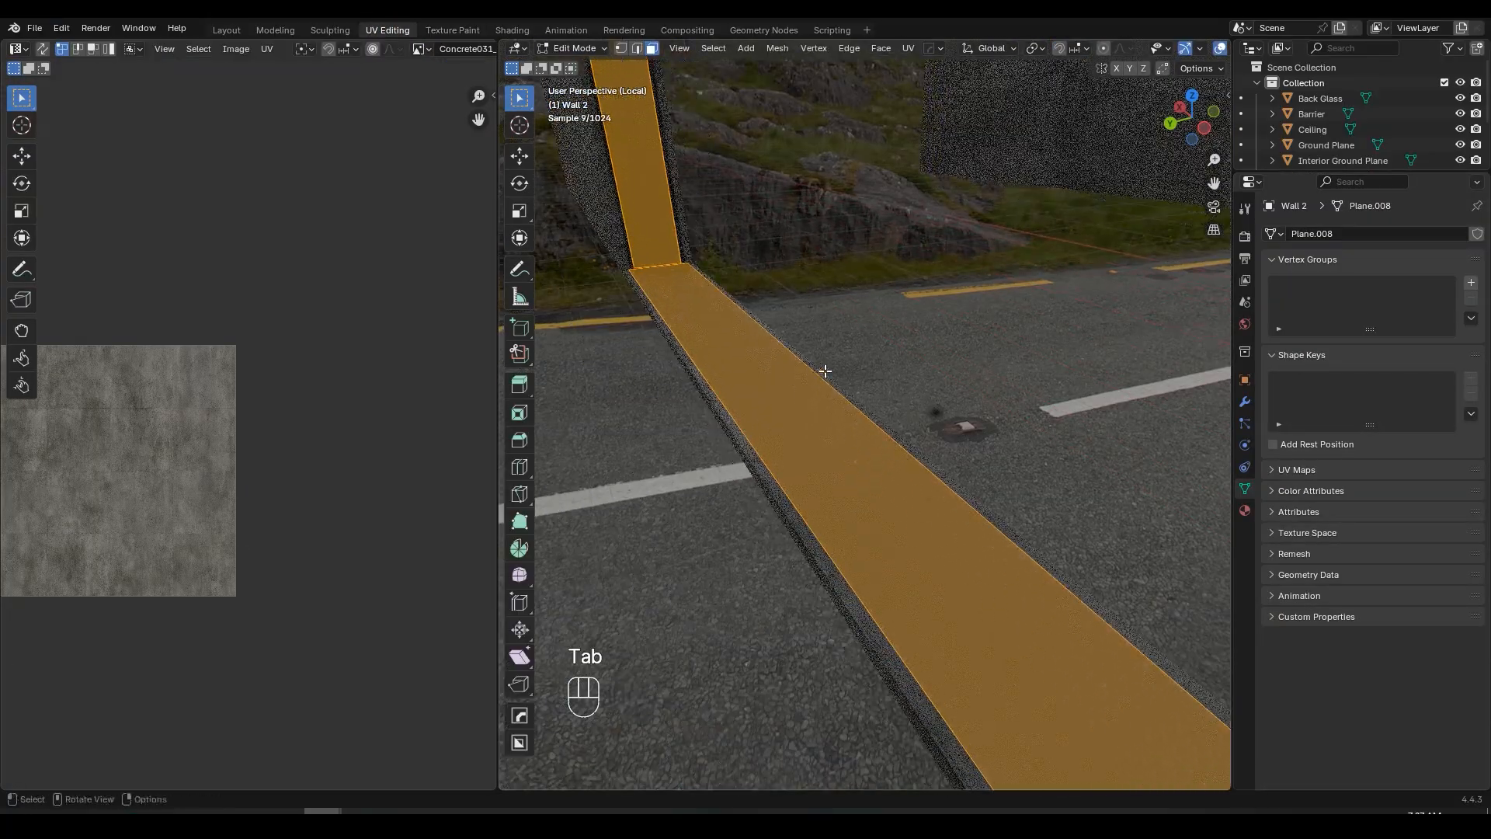
scroll(1204, 48, down, 2)
scroll(1204, 44, down, 1)
click(1127, 48)
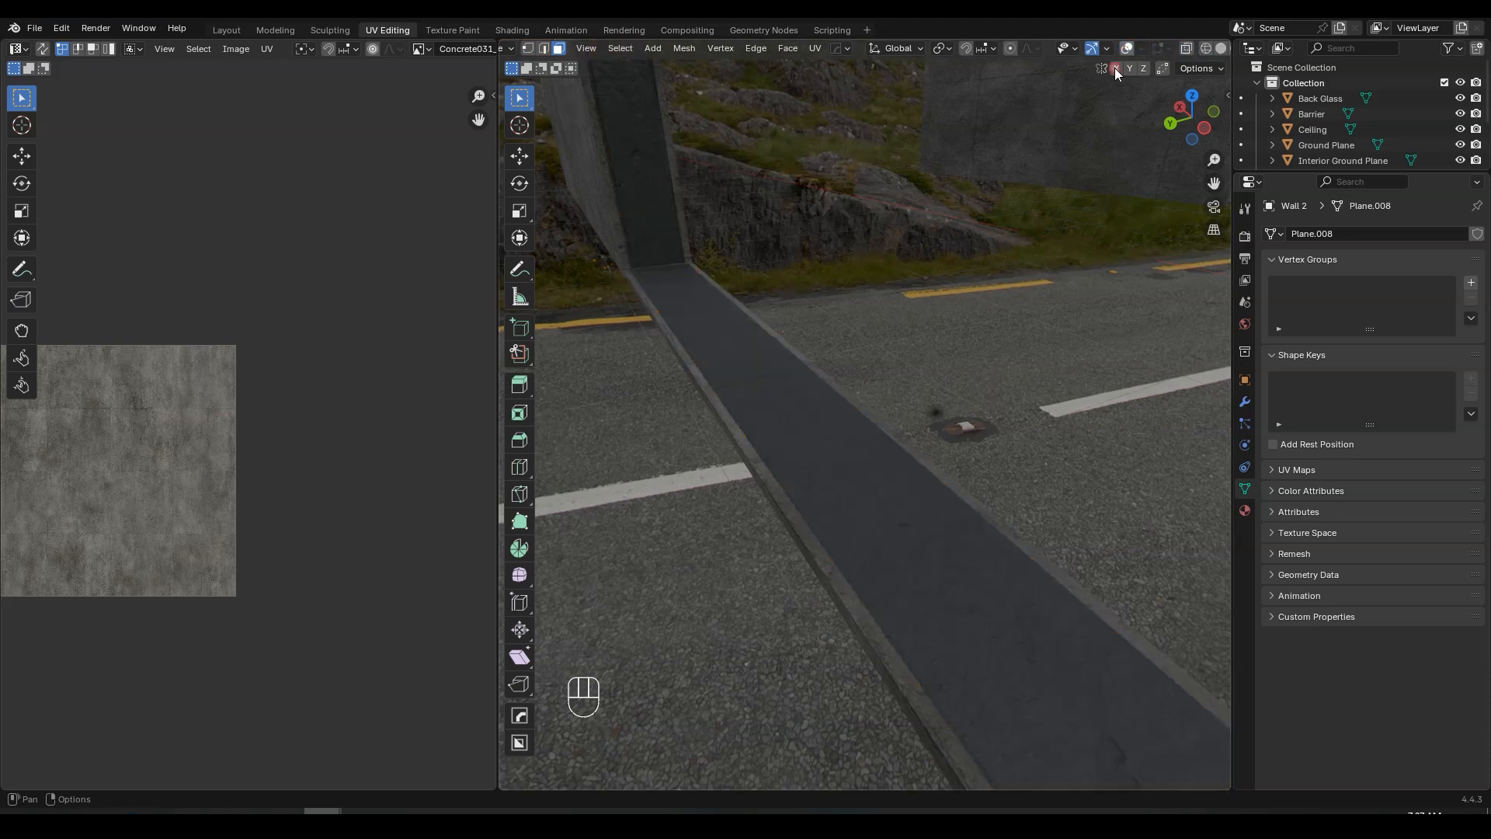
- Shift all of Wall 2's UVs about 0.22 along X over the concrete texture
key(Home)
key(g)
key(x)
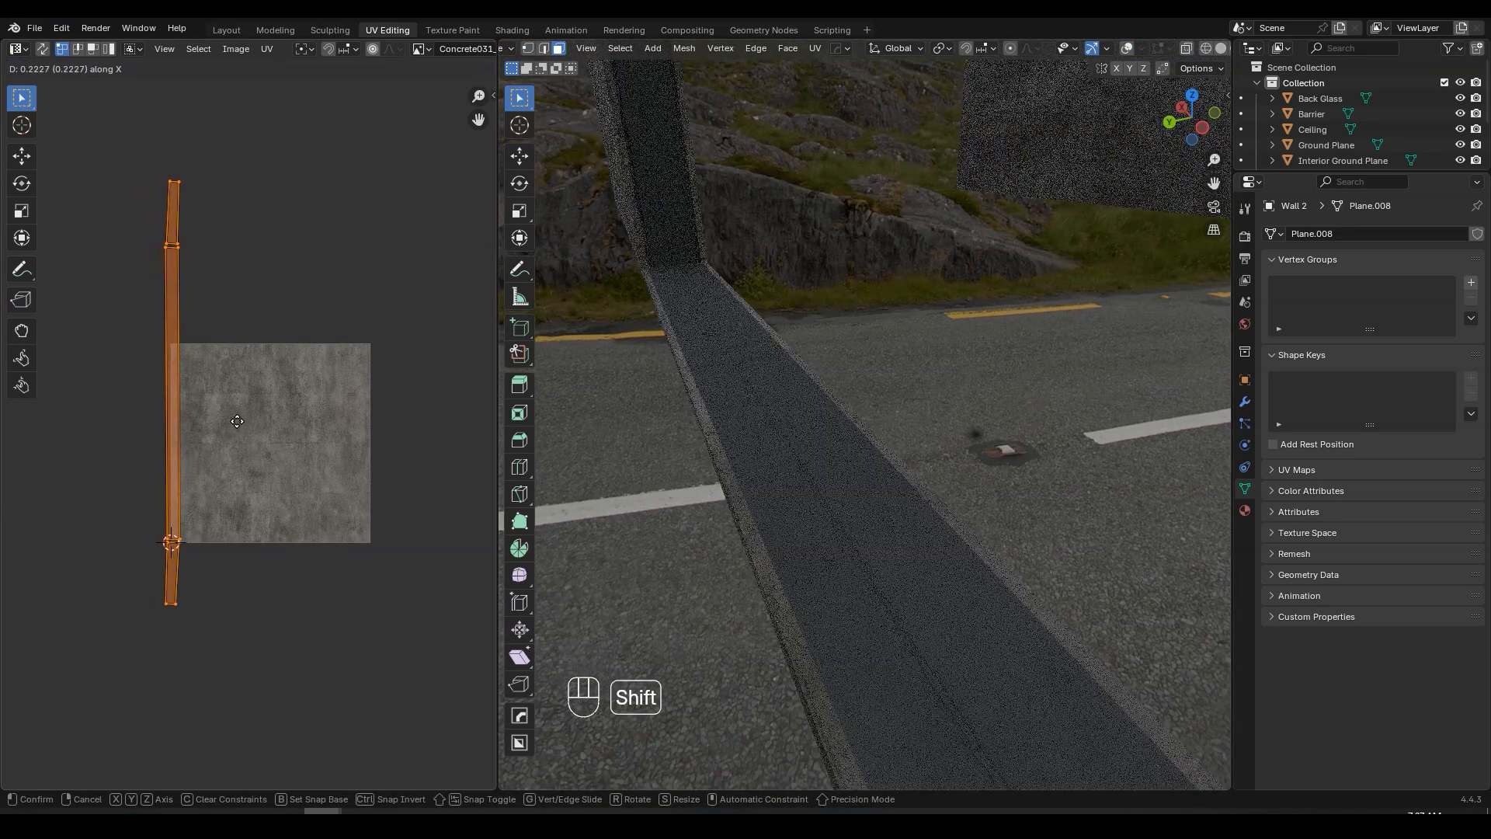
click(424, 448)
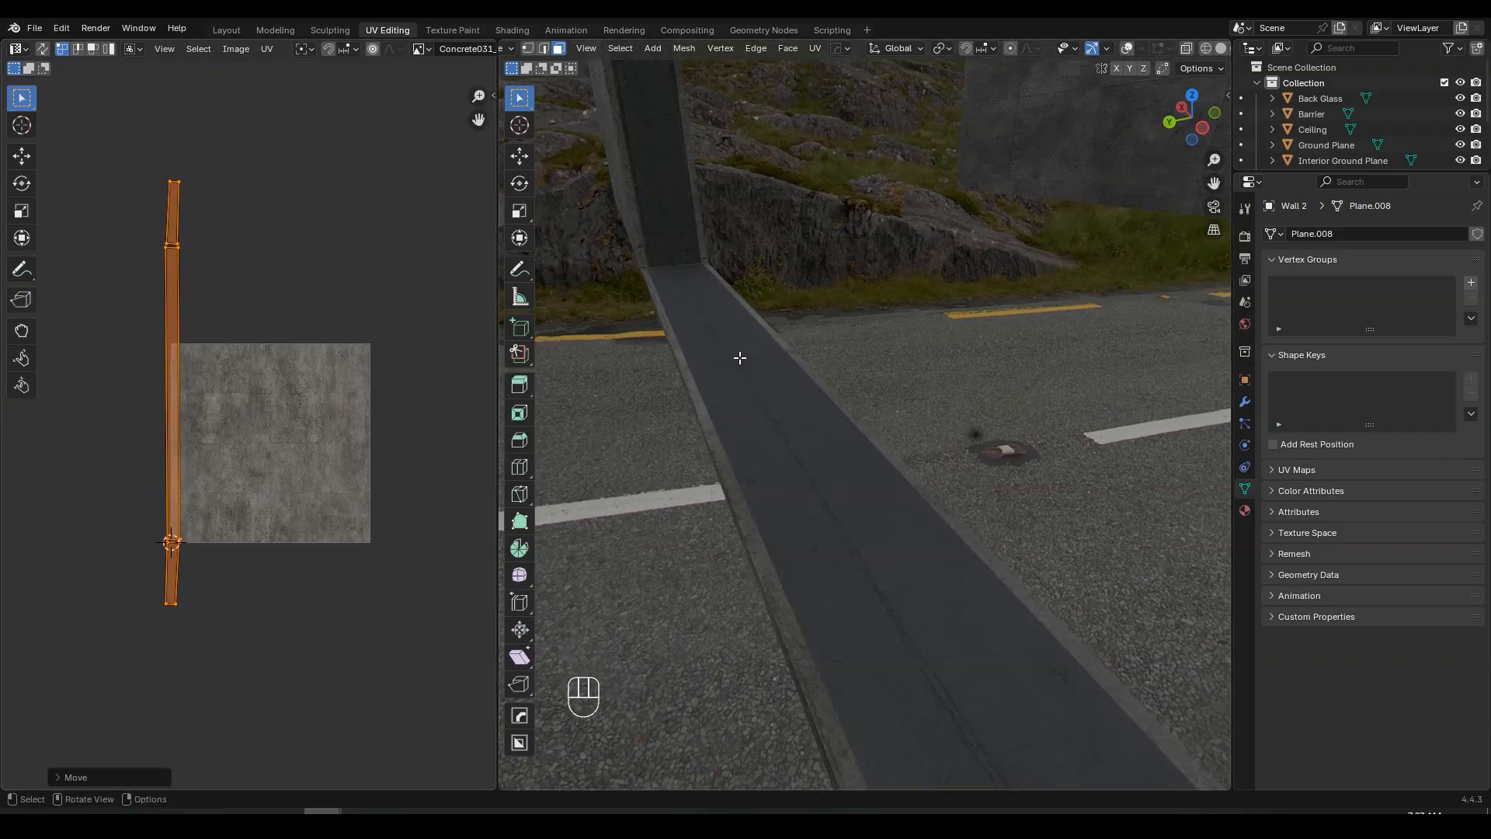
- Back in the Layout workspace, link the Ground Plane's material to the Interior Ground Plane
click(226, 30)
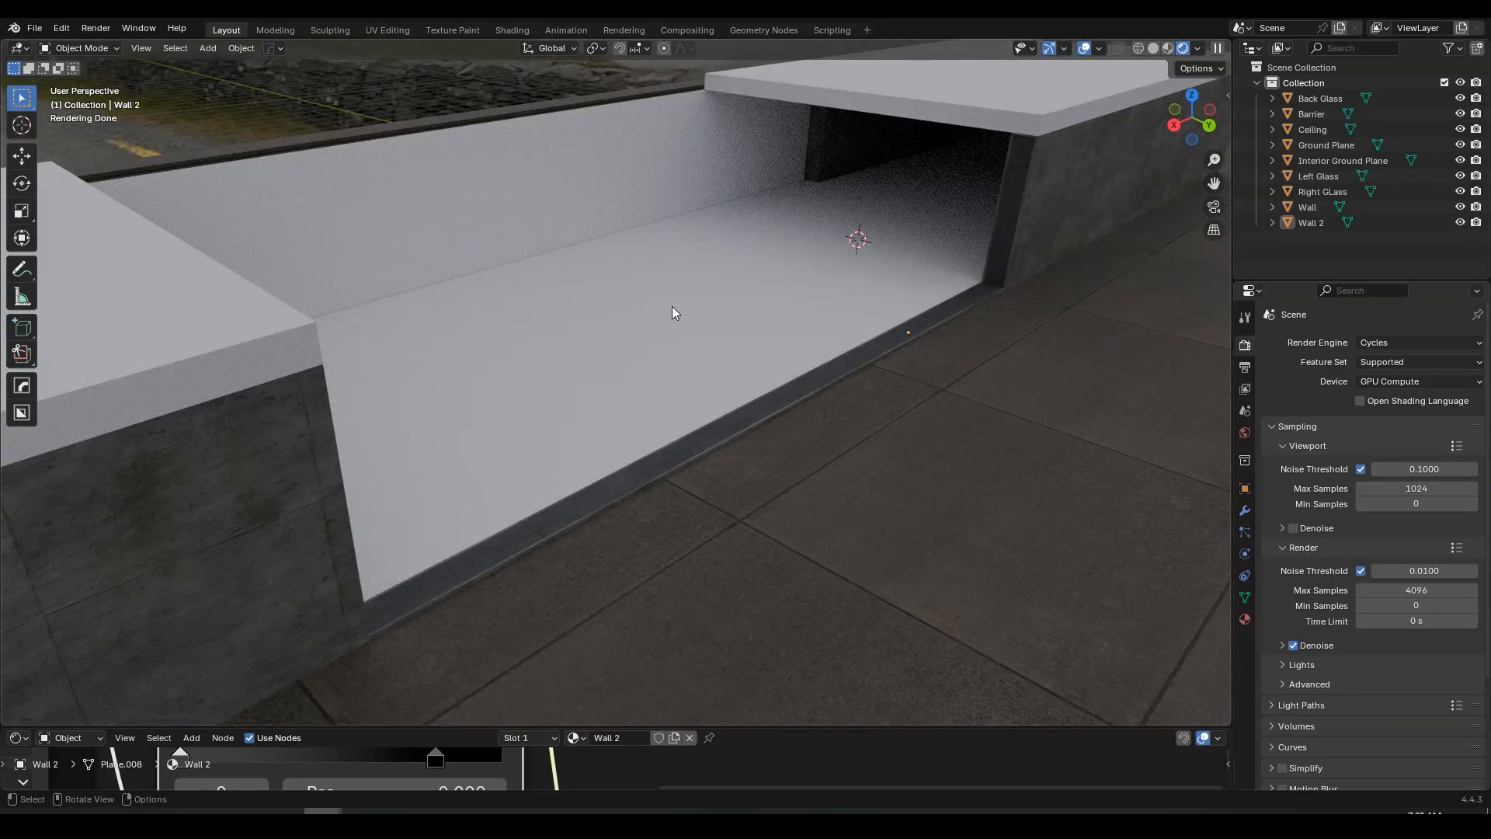
middle_drag(673, 306, 787, 328)
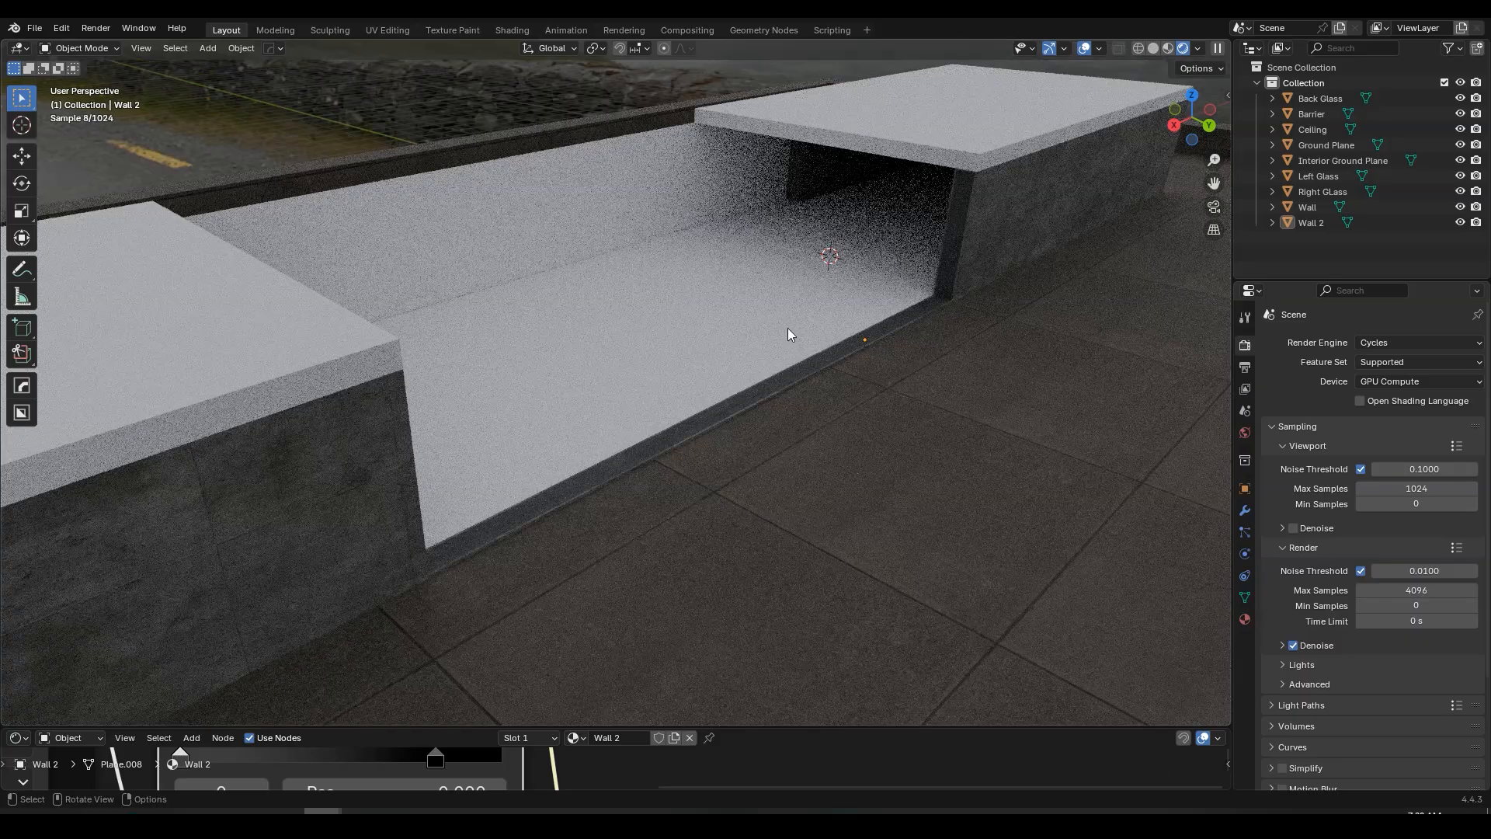
click(1033, 398)
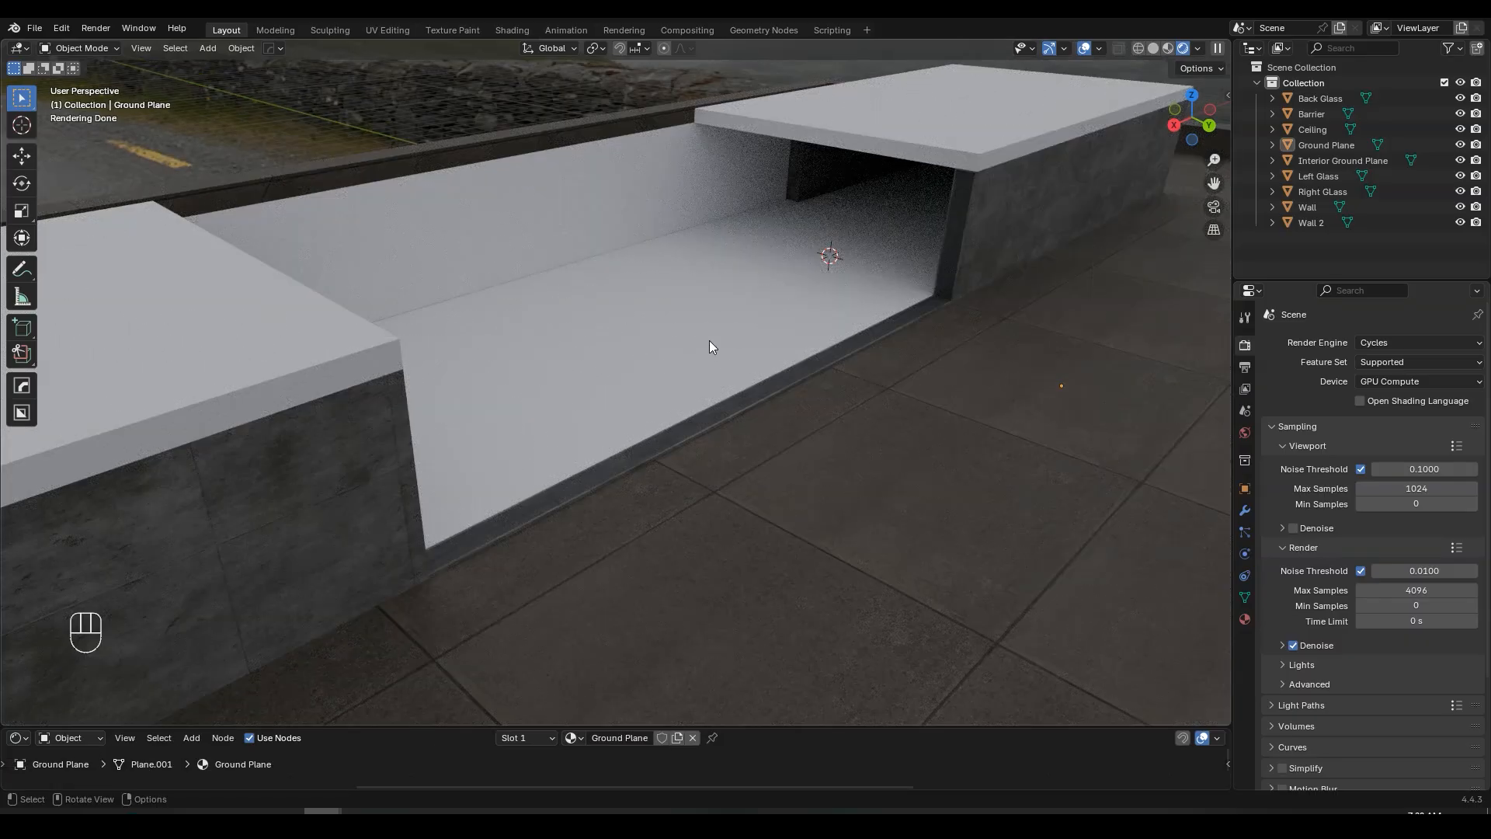
click(710, 340)
shift+click(1050, 455)
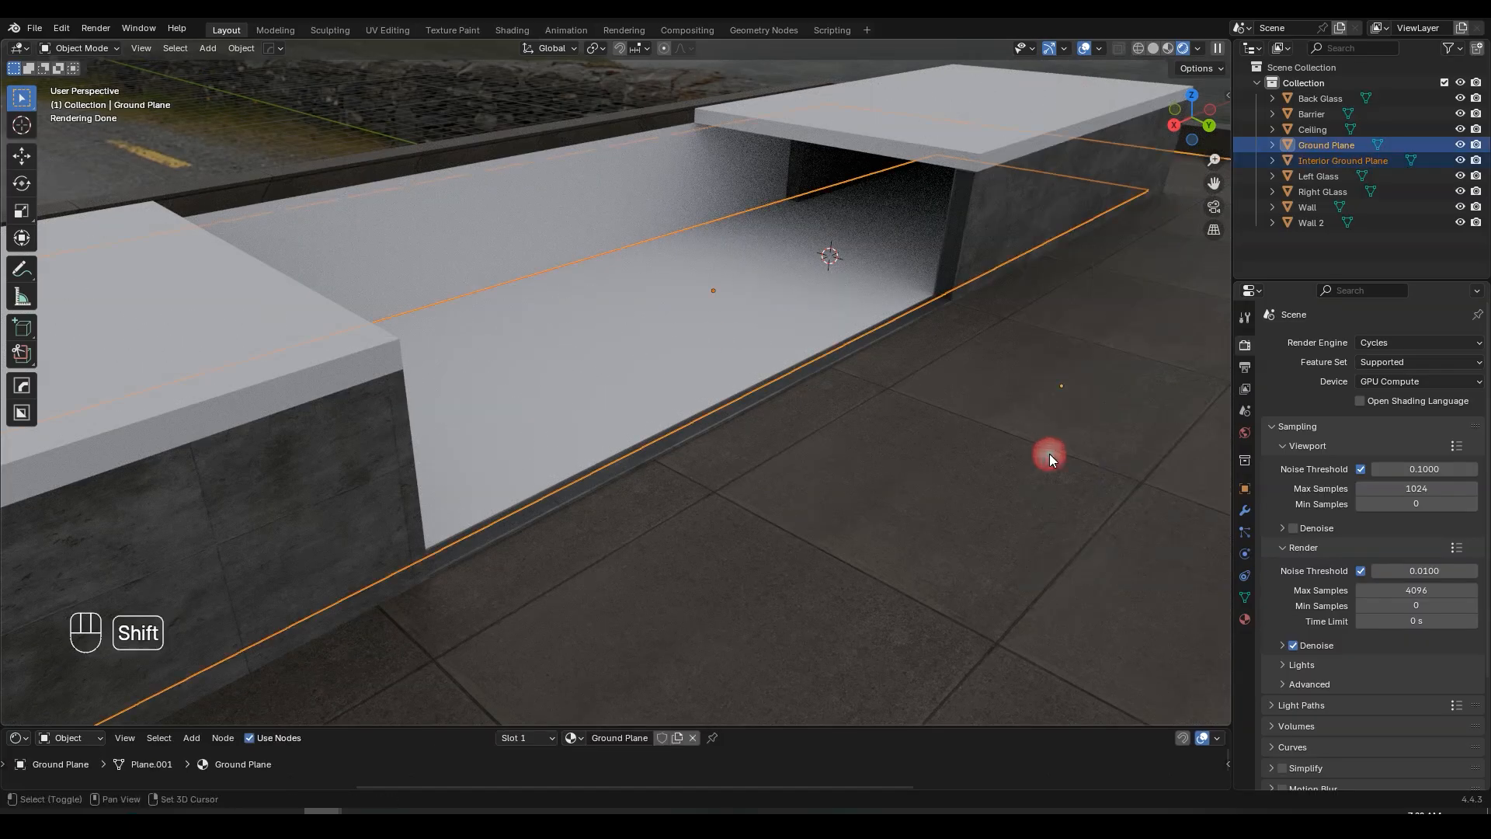
key(ctrl+l)
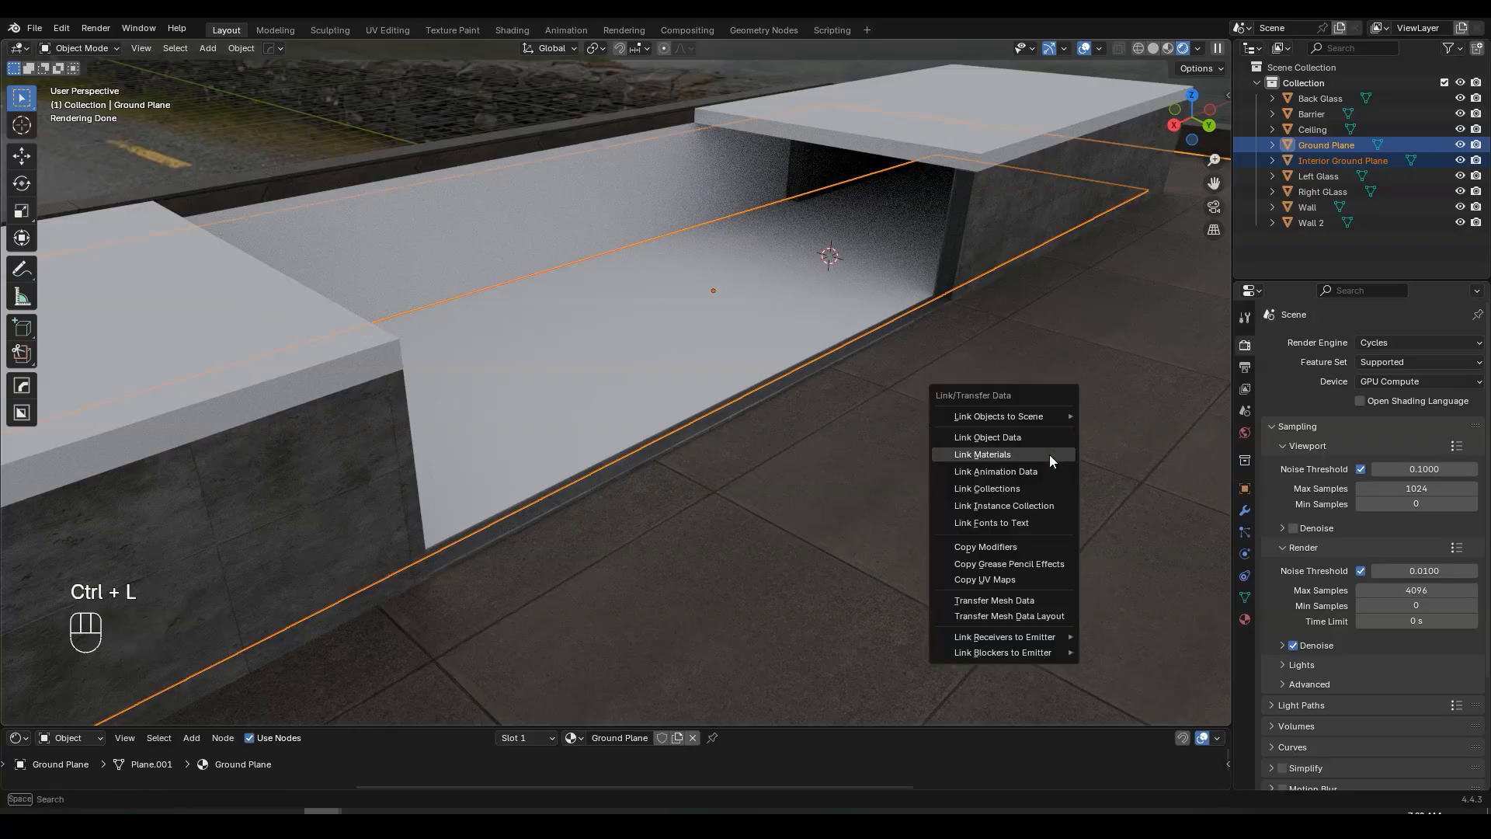
click(1027, 459)
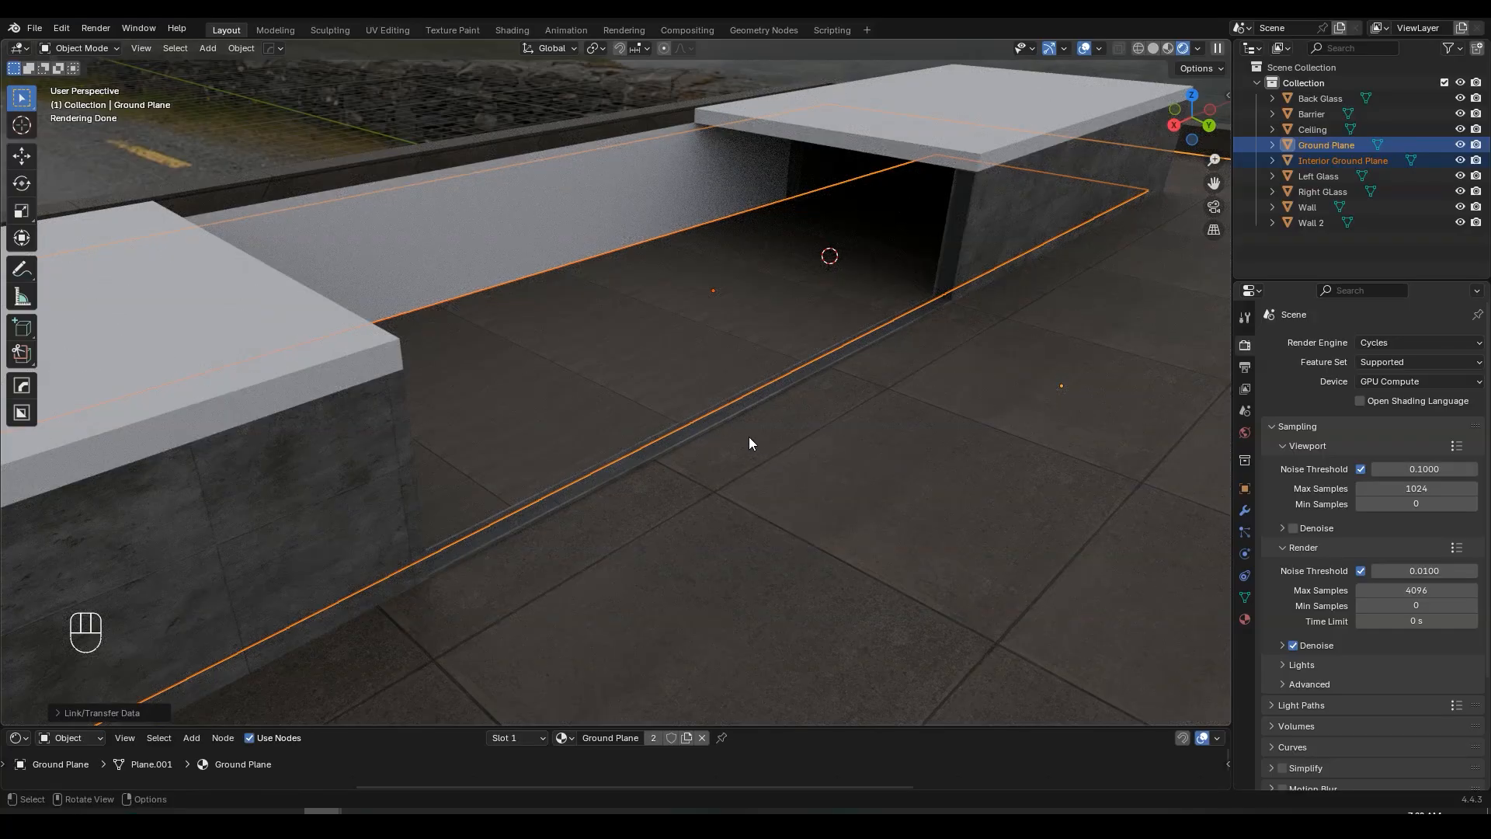
- Isolate the Interior Ground Plane in the UV Editing workspace and open its mesh for editing
click(393, 30)
click(959, 405)
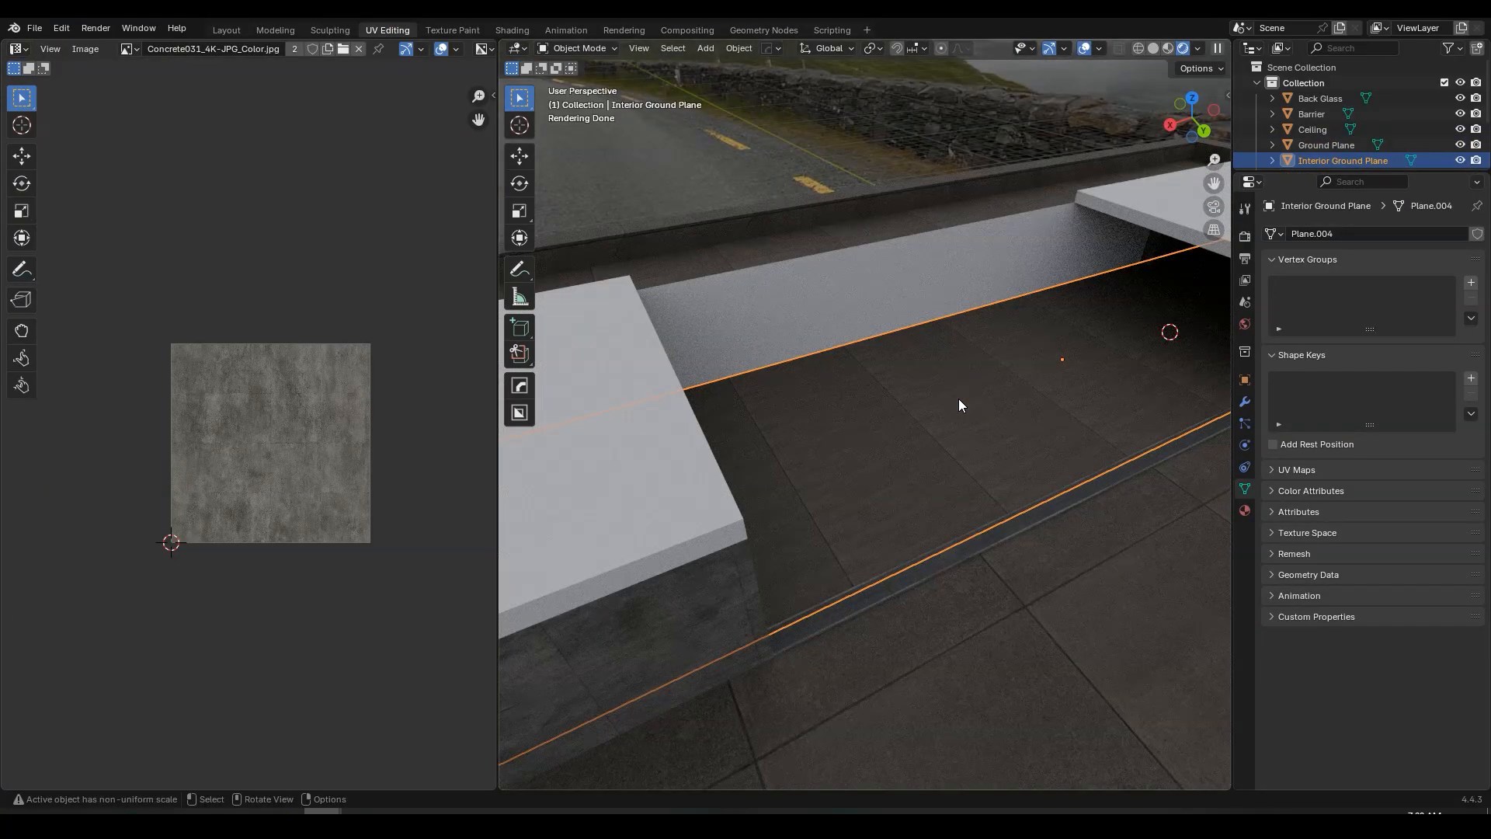
key(KP_Divide)
scroll(873, 411, up, 5)
middle_drag(868, 466, 1002, 418)
key(Tab)
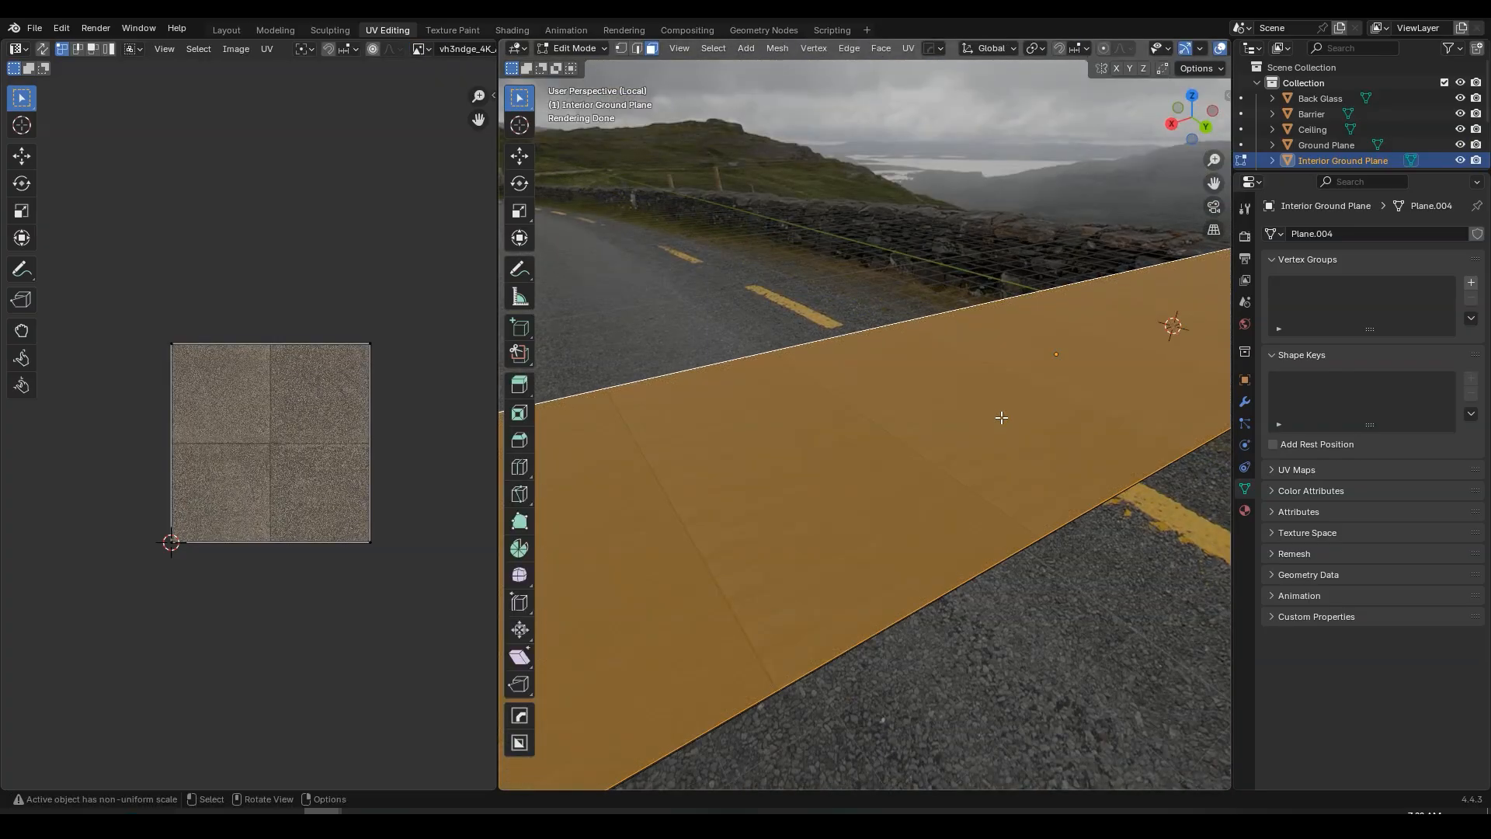
- Unwrap the Interior Ground Plane with the Angle Based method
key(alt+a)
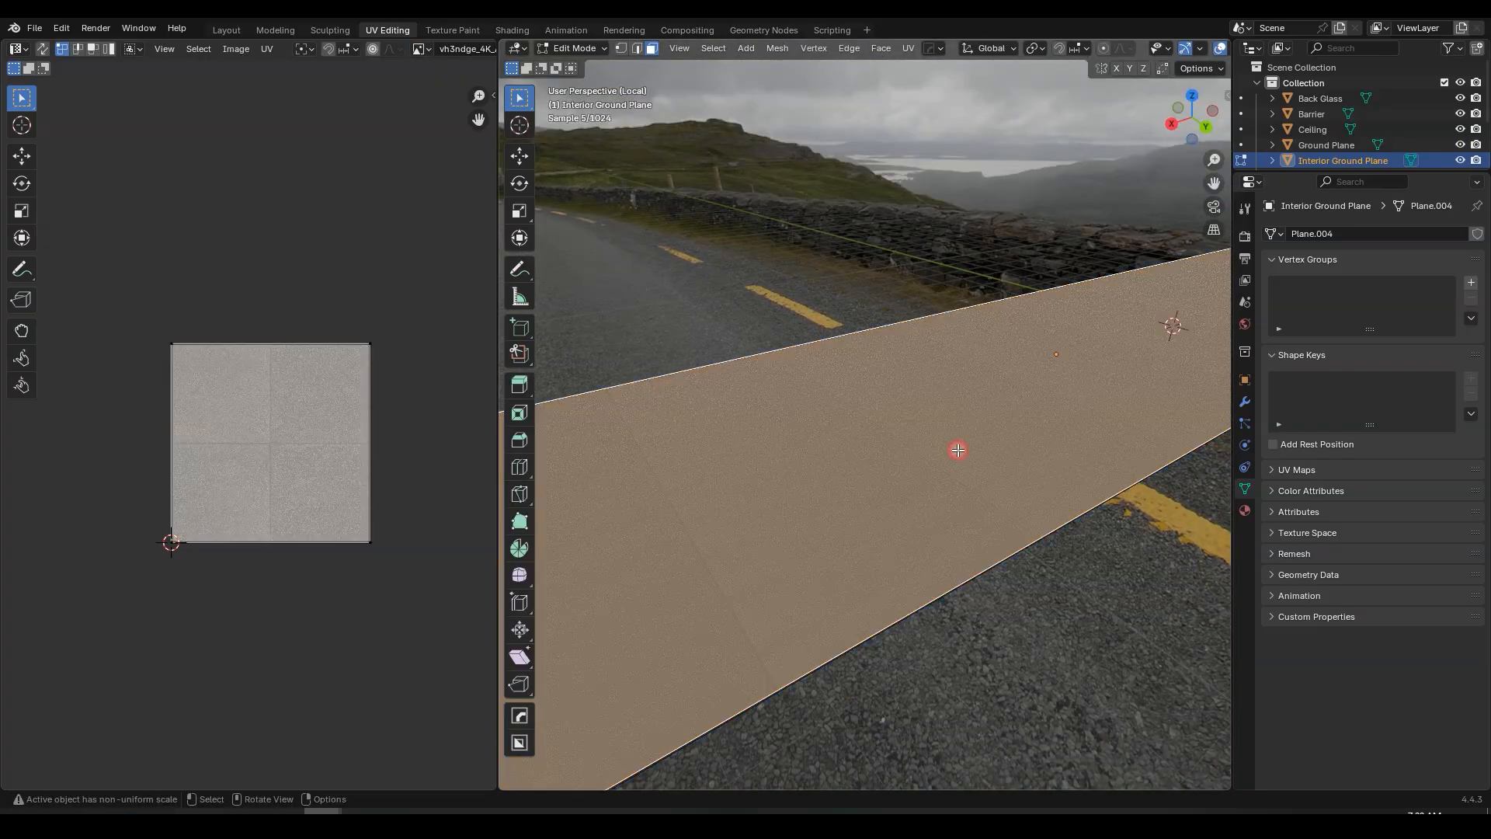
middle_drag(928, 427, 983, 383)
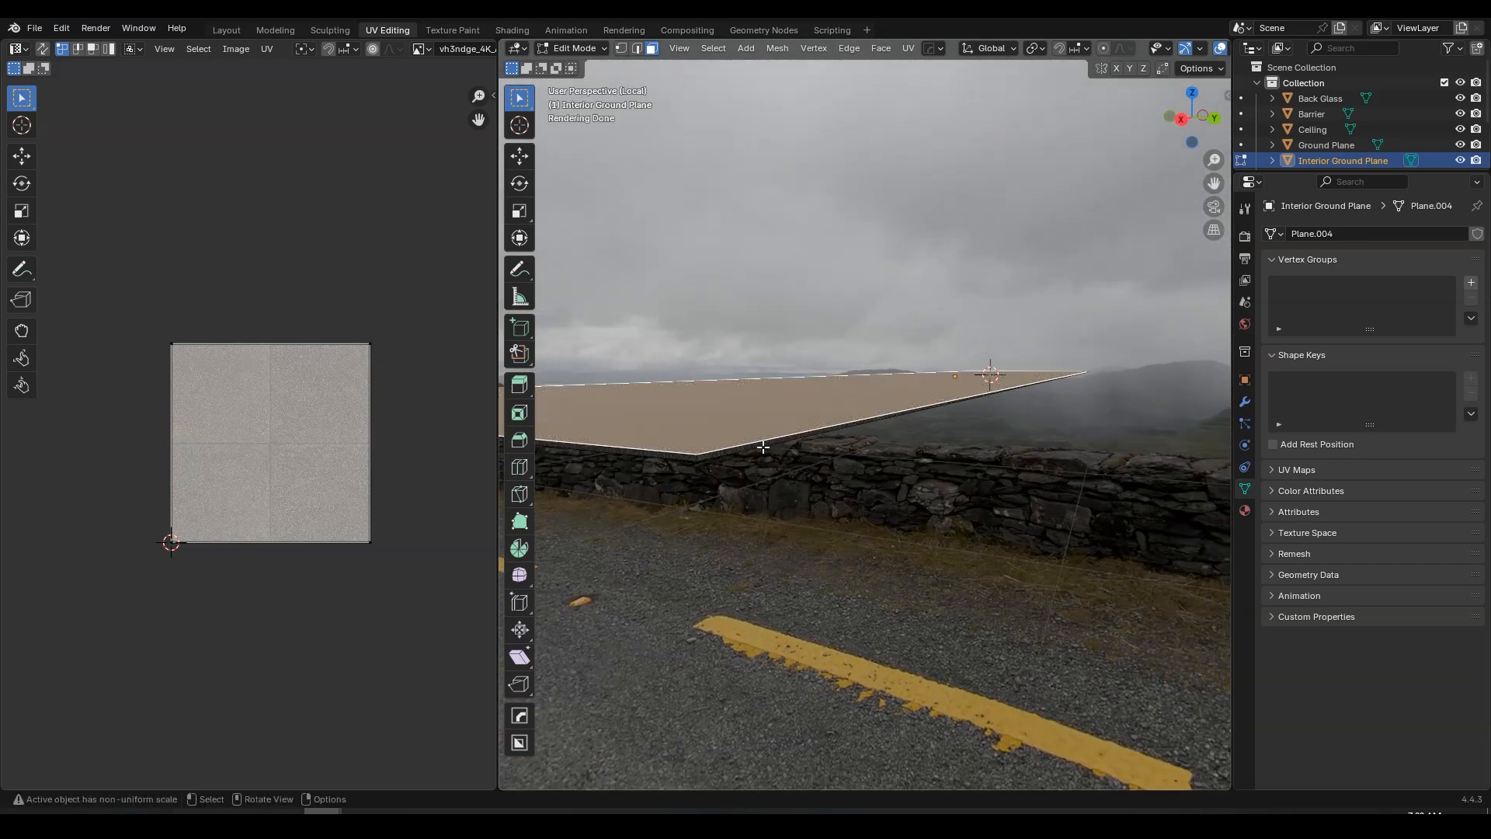
middle_drag(768, 445, 869, 506)
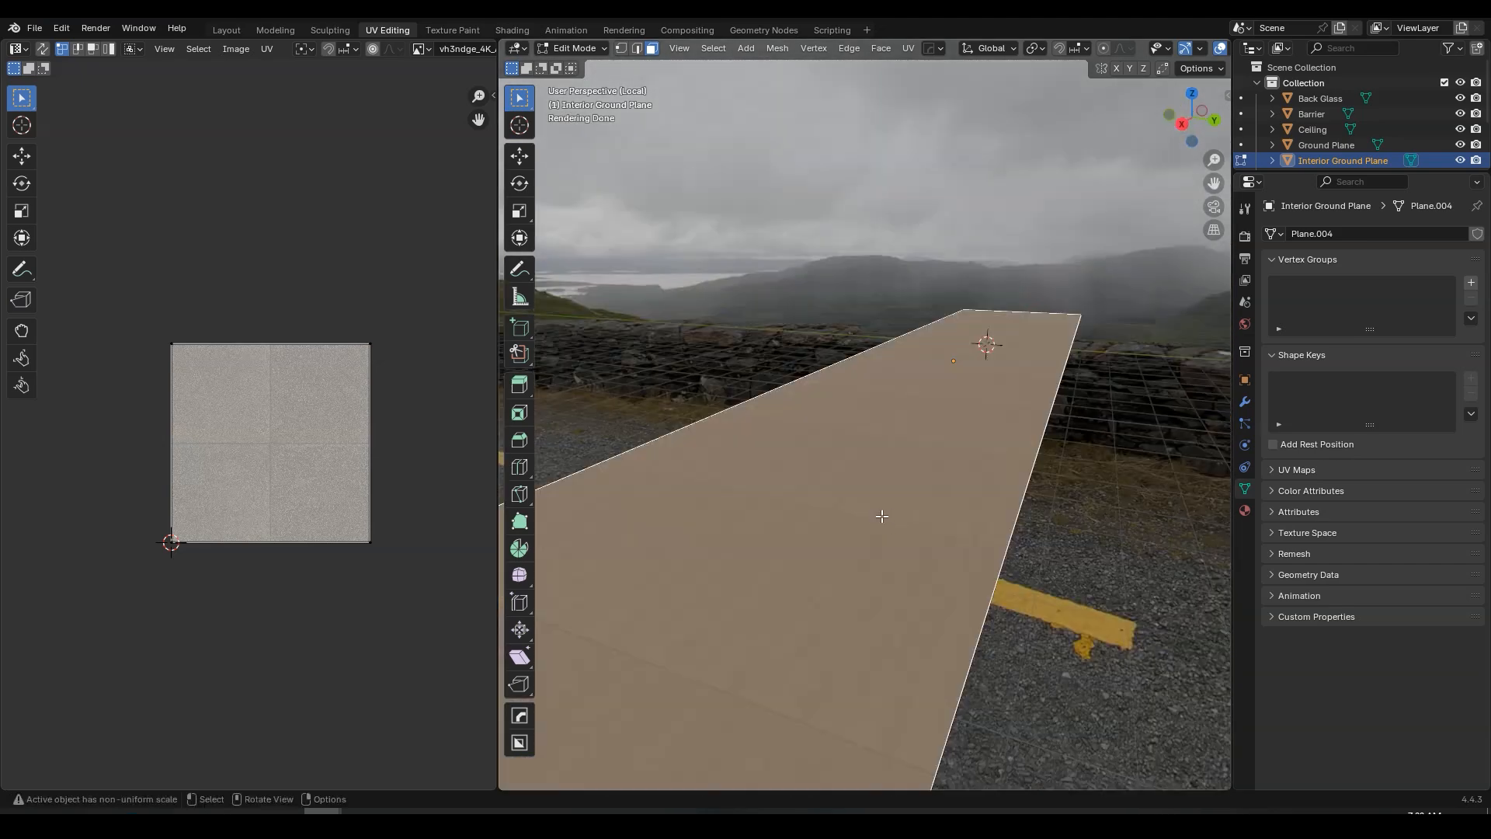
key(u)
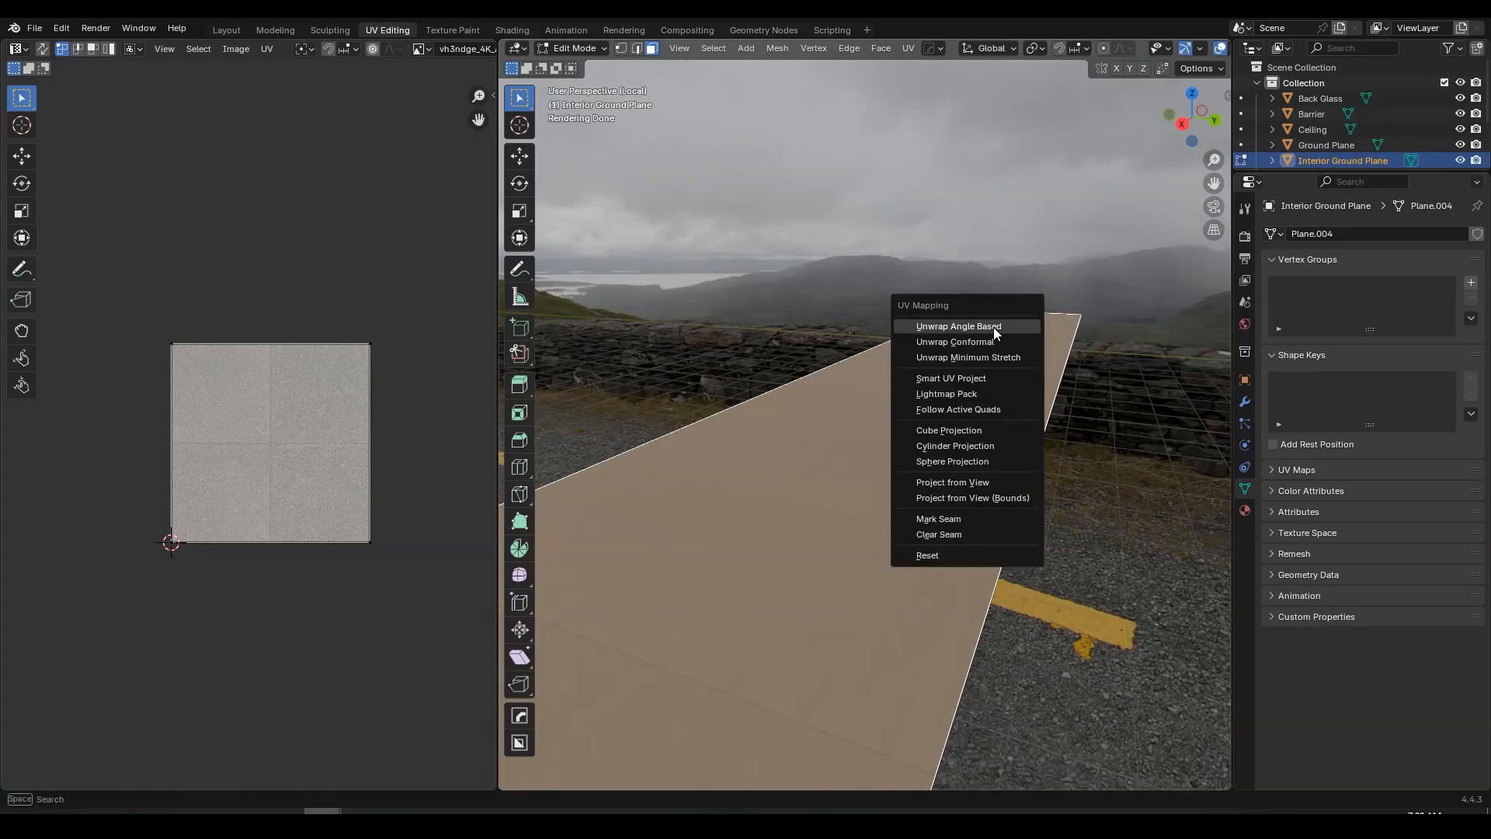
click(994, 327)
- Scale all of the Interior Ground Plane's UVs up to about 1.65 times their size
scroll(343, 419, down, 1)
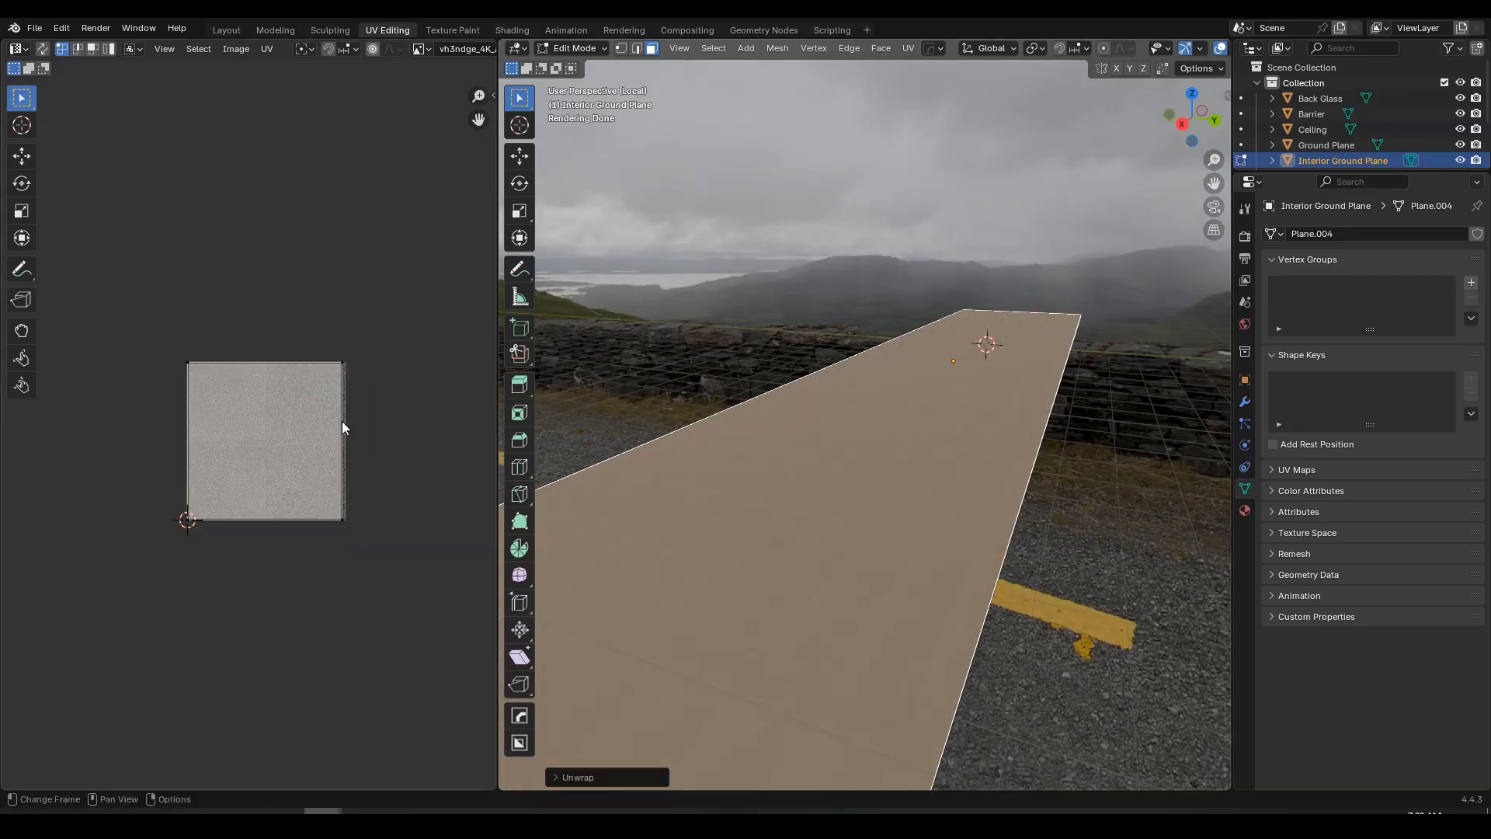
key(a)
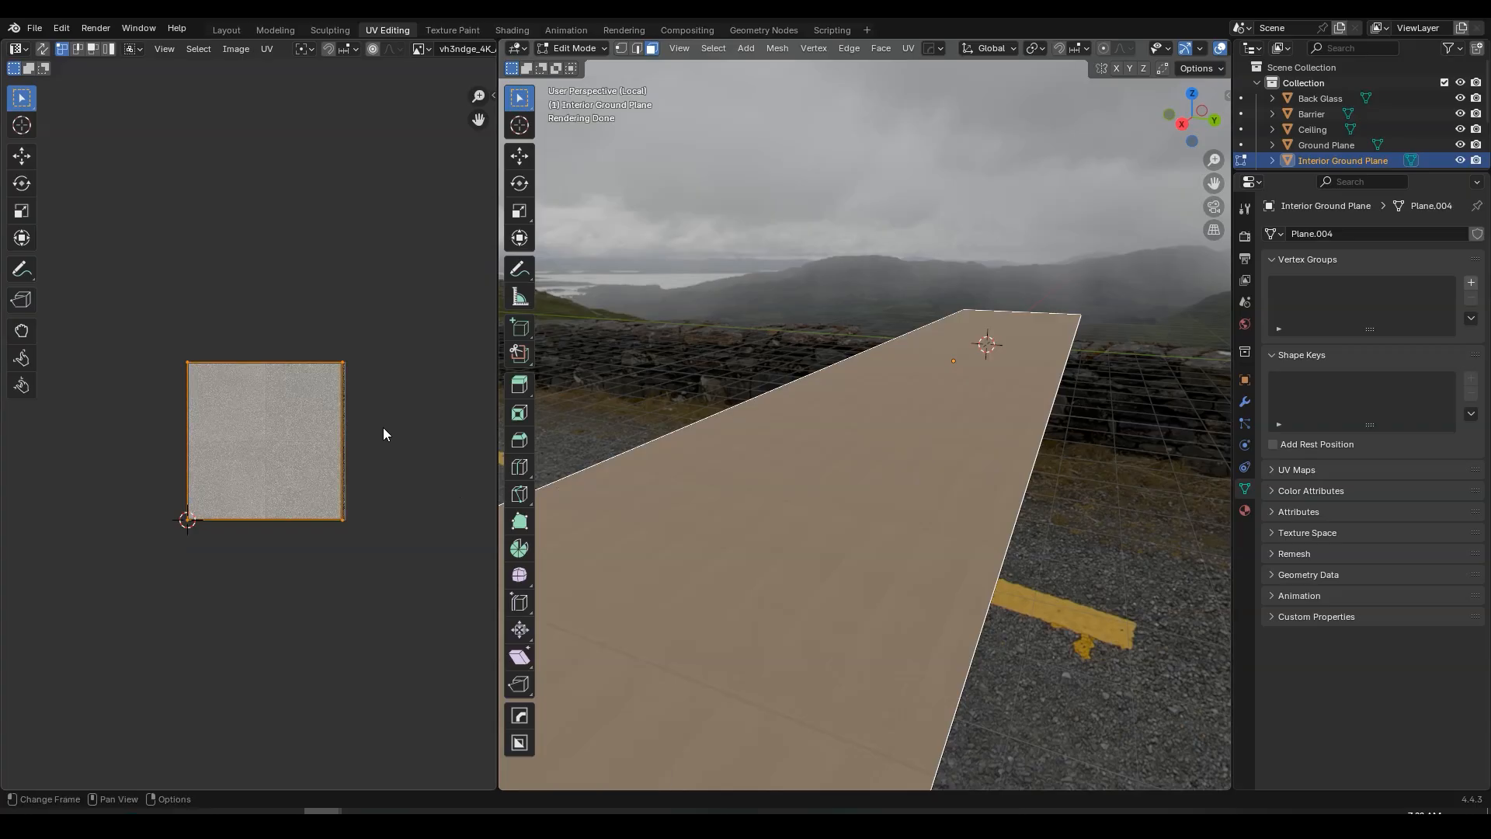
key(s)
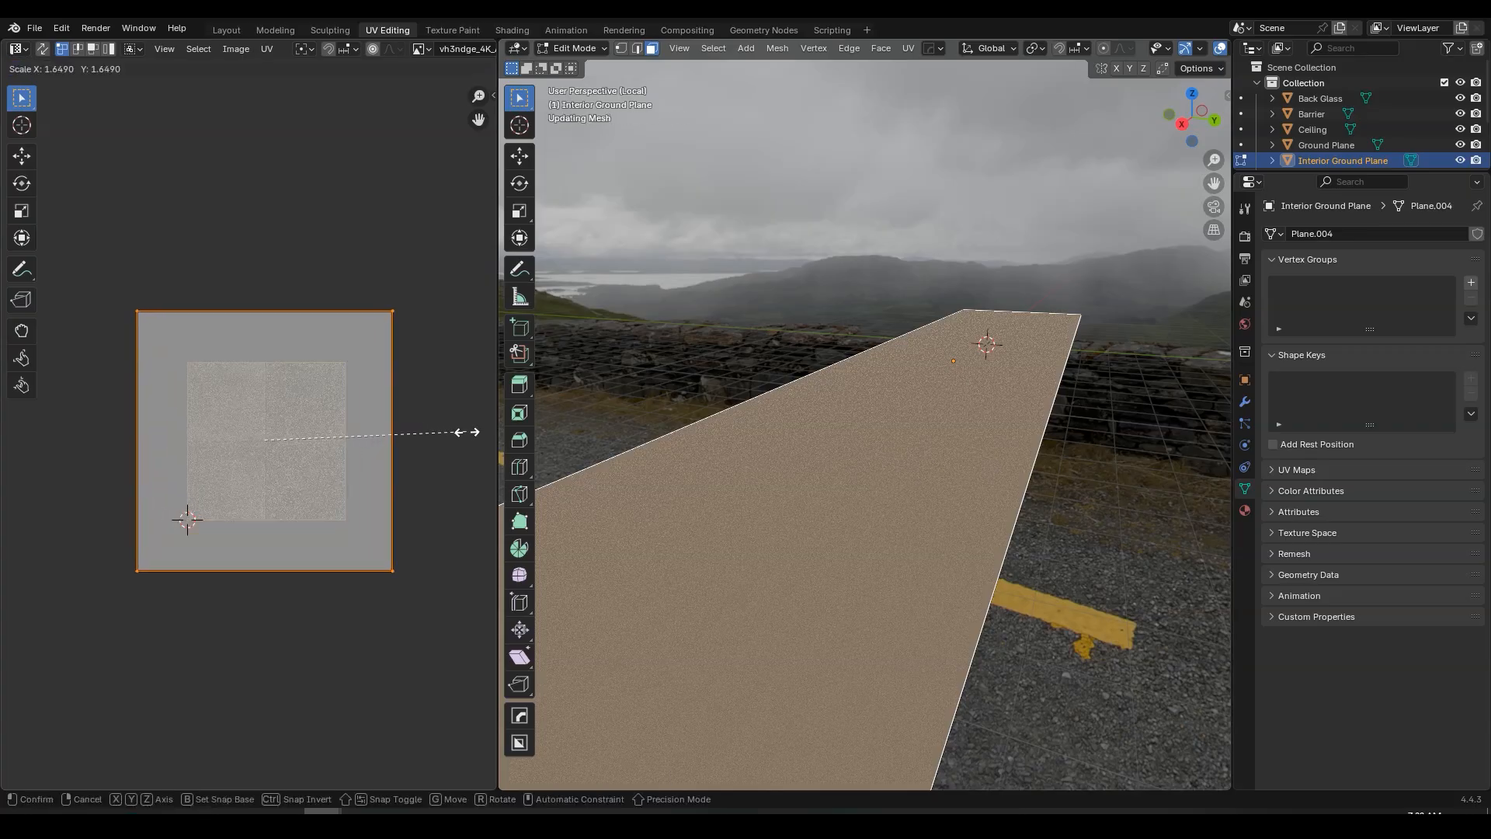
click(466, 432)
middle_drag(722, 483, 734, 474)
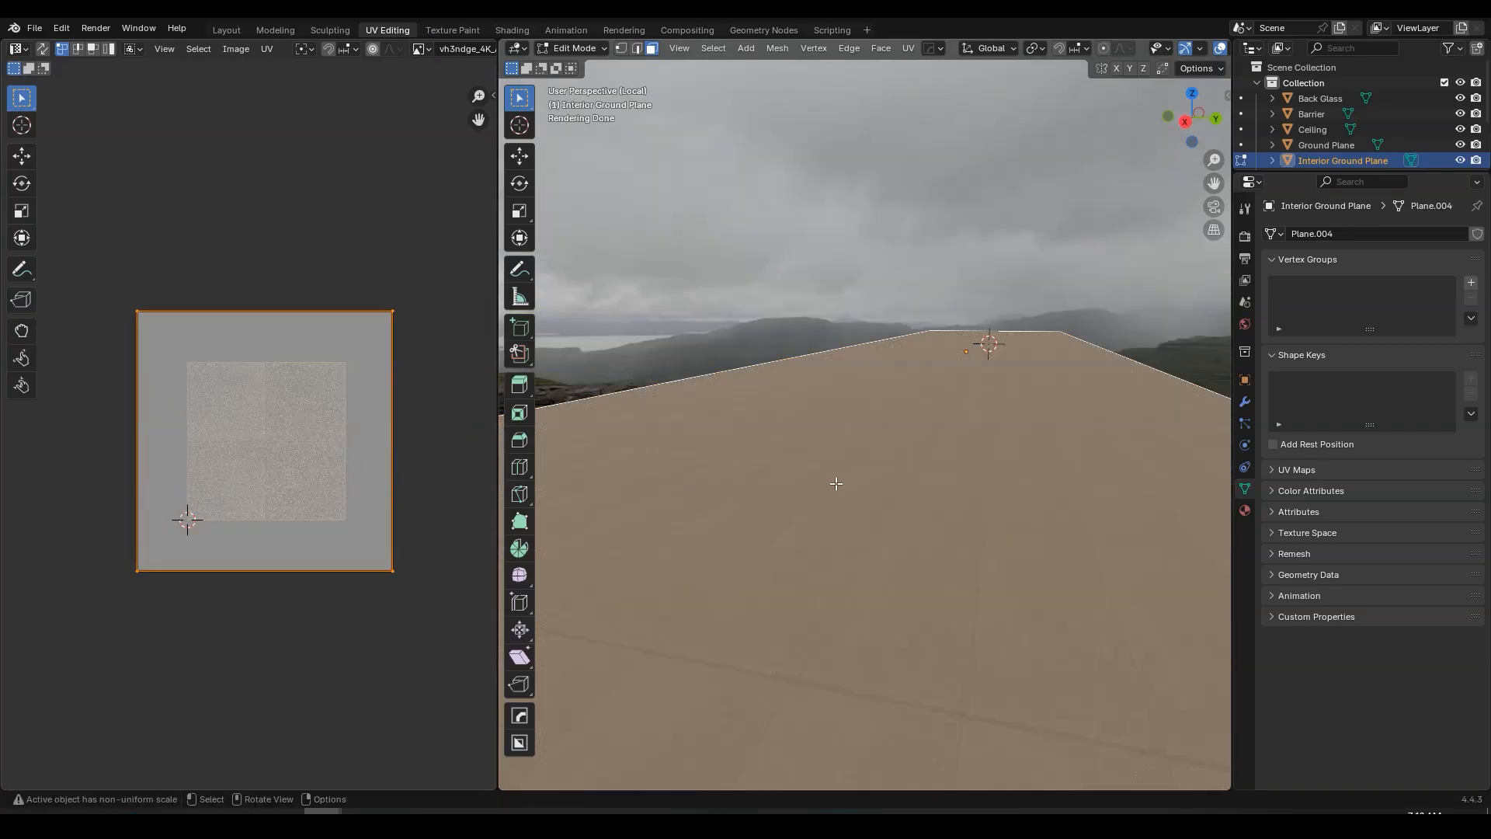
key(Tab)
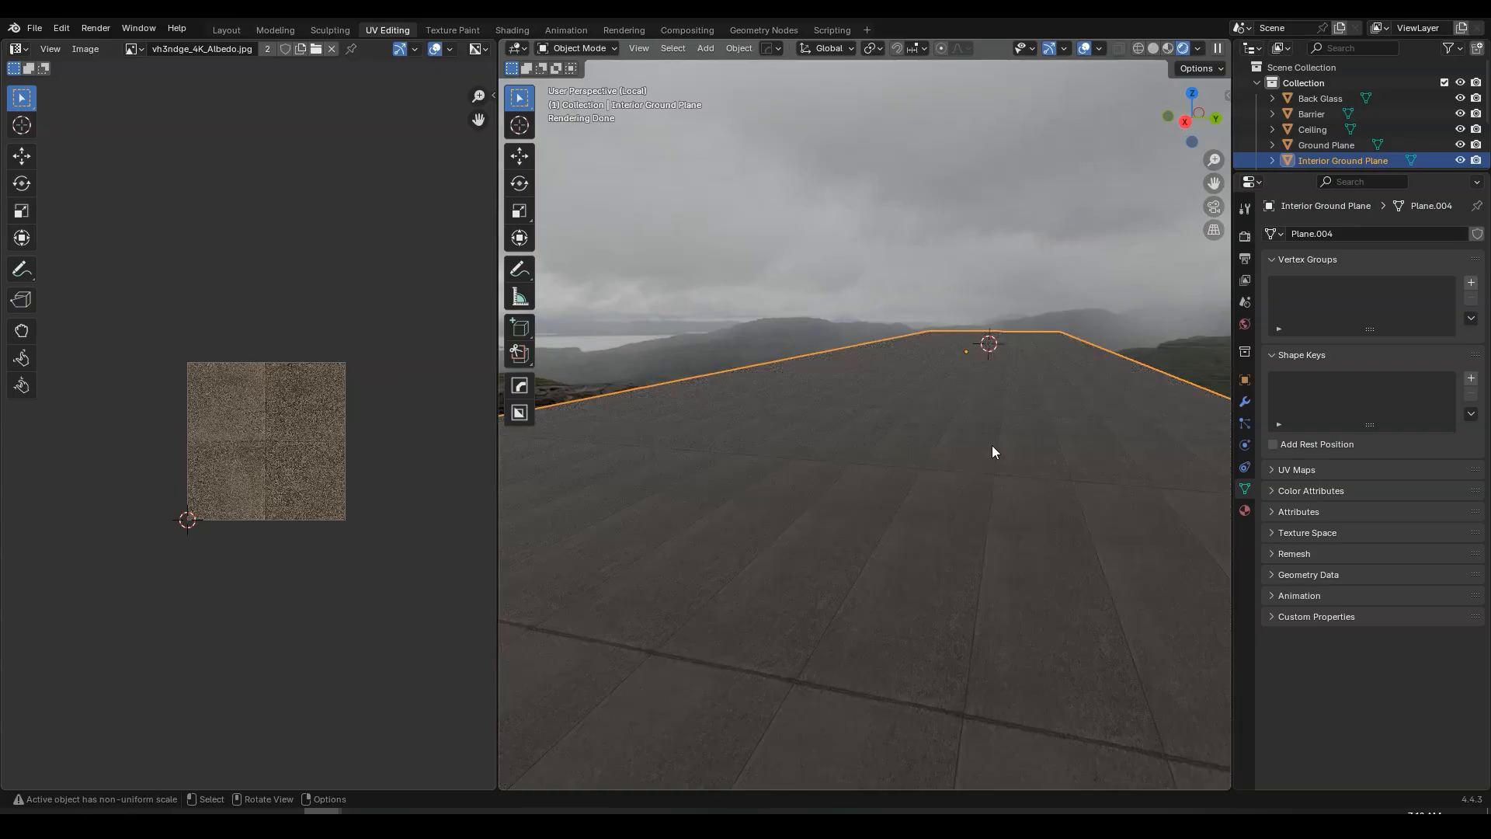
- Check the Interior Ground Plane's transform values and apply its scale
mouse_move(991, 445)
middle_down()
mouse_move(804, 505)
mouse_move(702, 460)
mouse_move(729, 491)
mouse_move(848, 504)
mouse_move(989, 456)
middle_up()
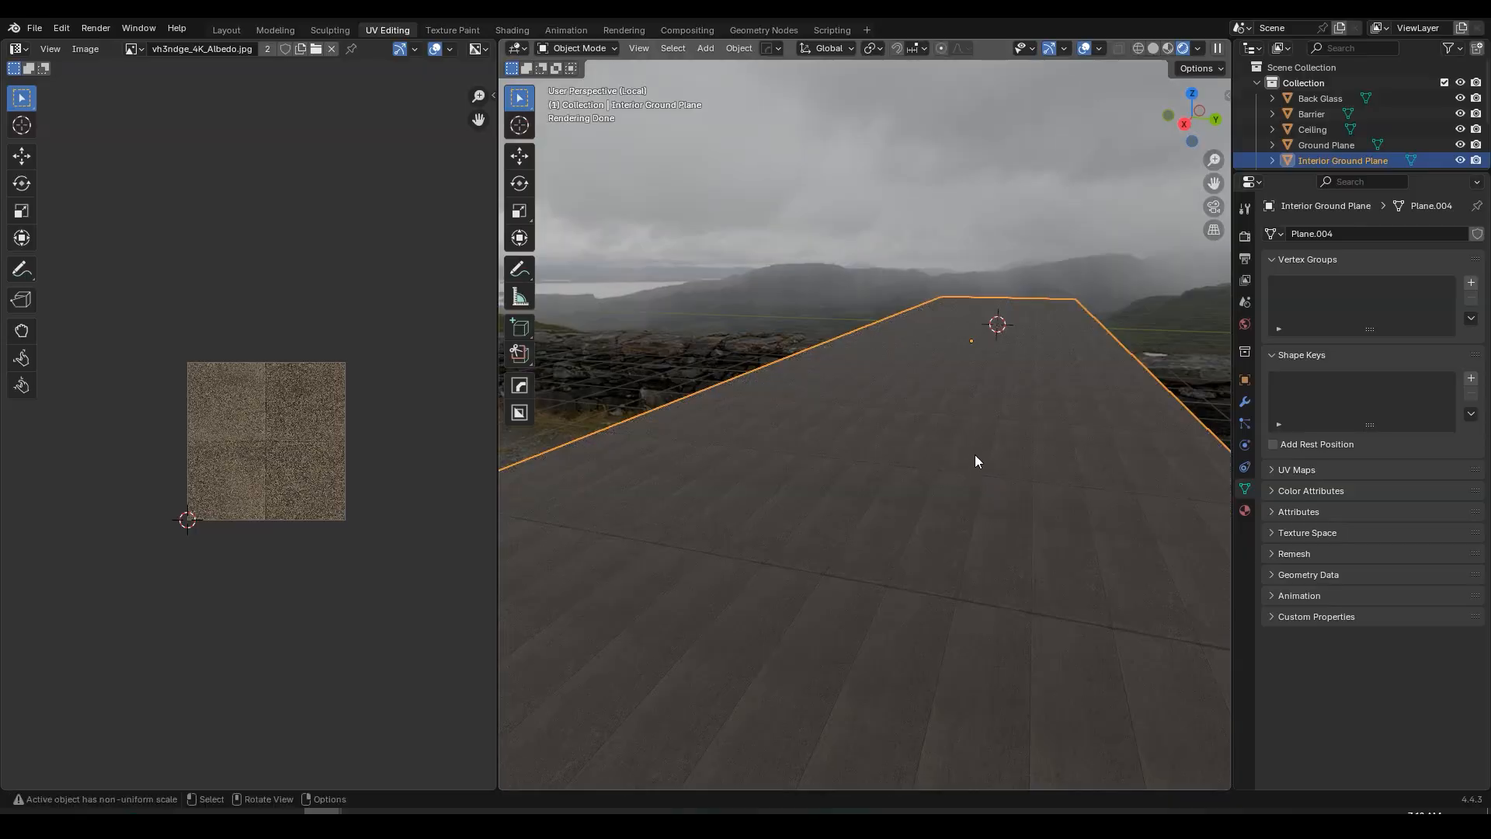
key(n)
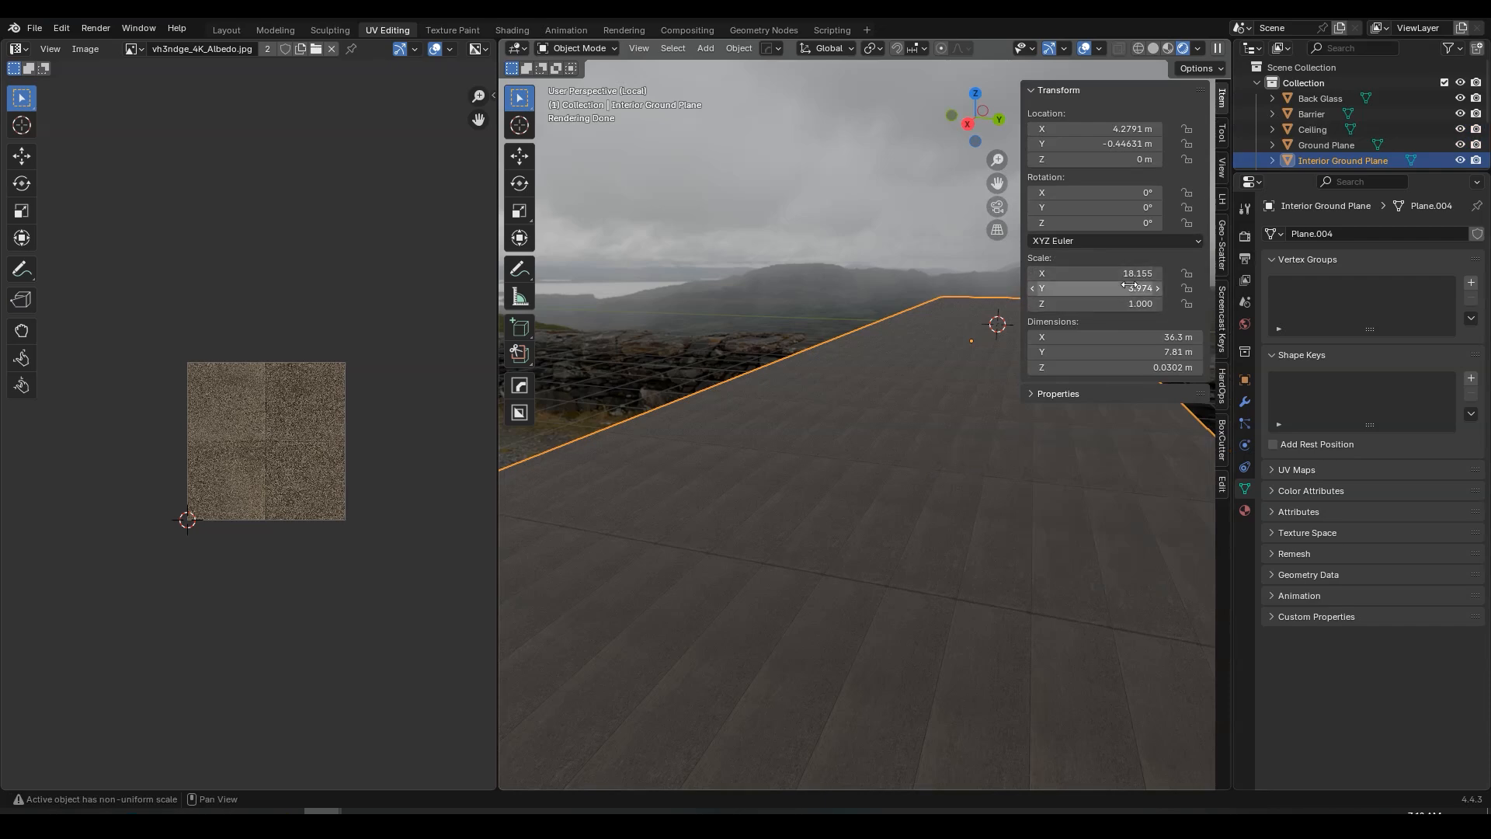
key(ctrl+a)
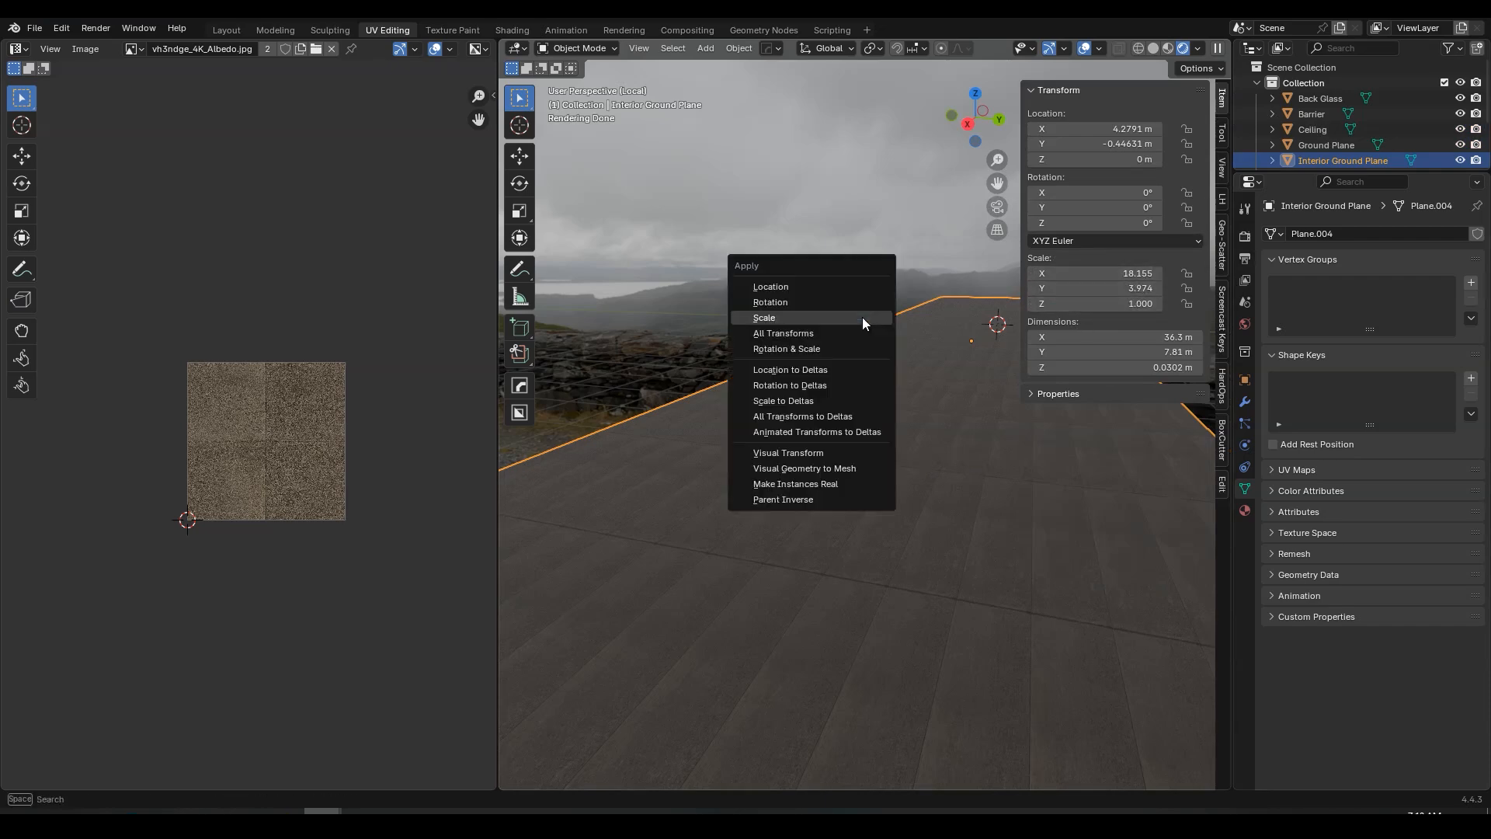
click(817, 315)
key(n)
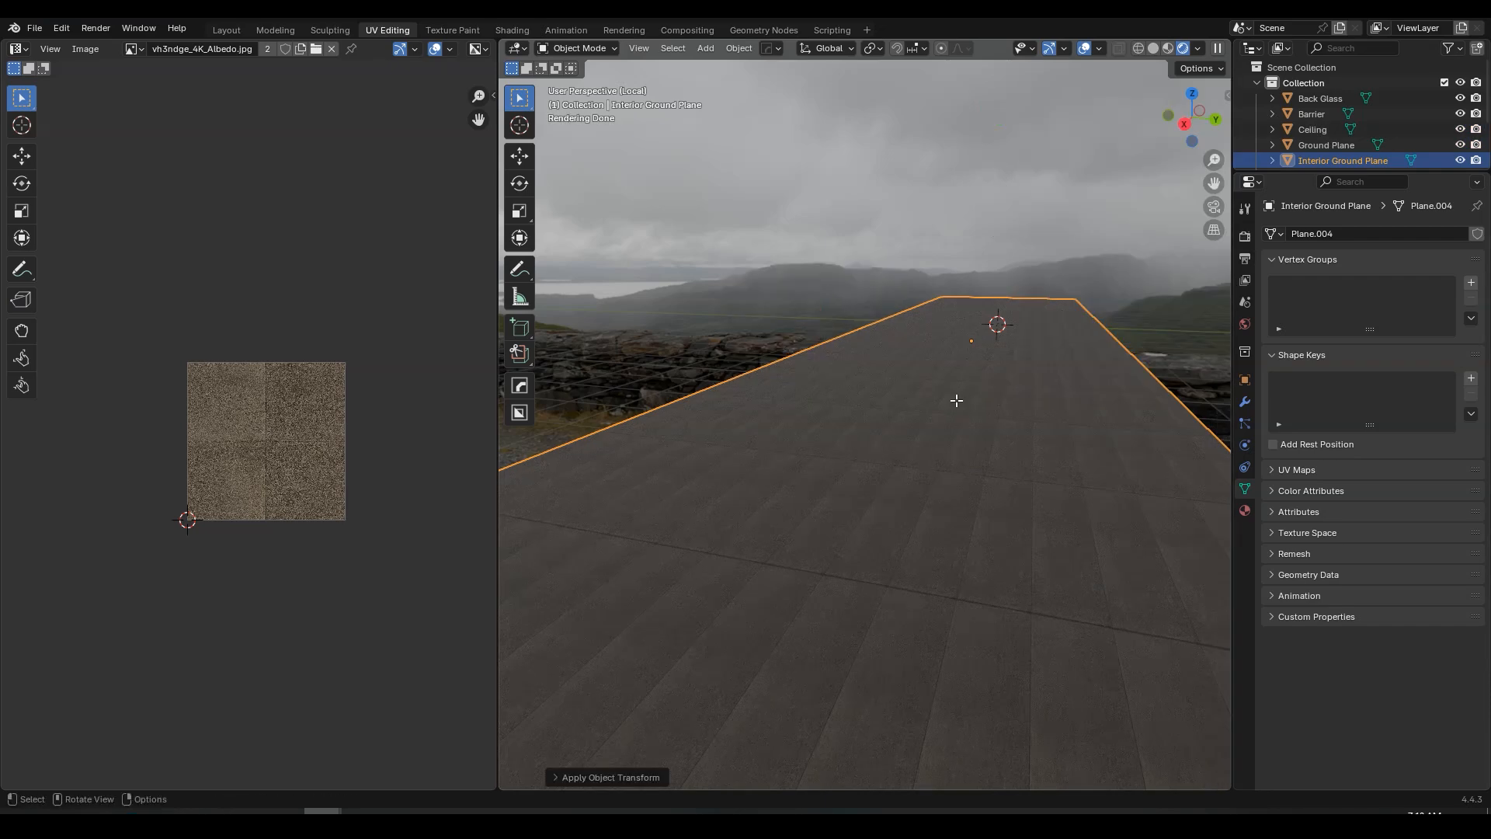
- Unwrap the Interior Ground Plane again from its applied scale and return to Object Mode to view the tiles
key(Tab)
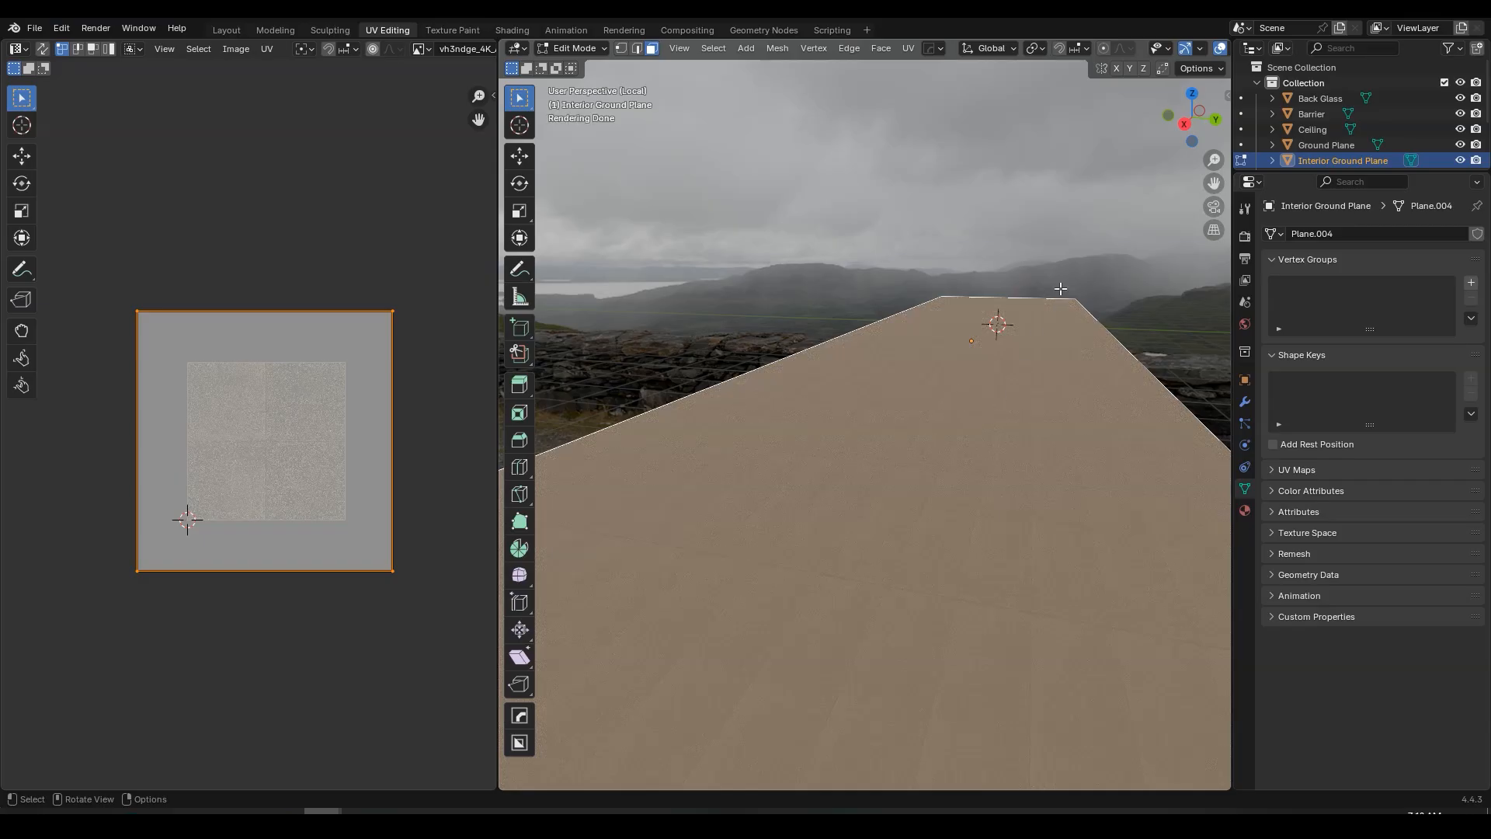
key(u)
click(1013, 279)
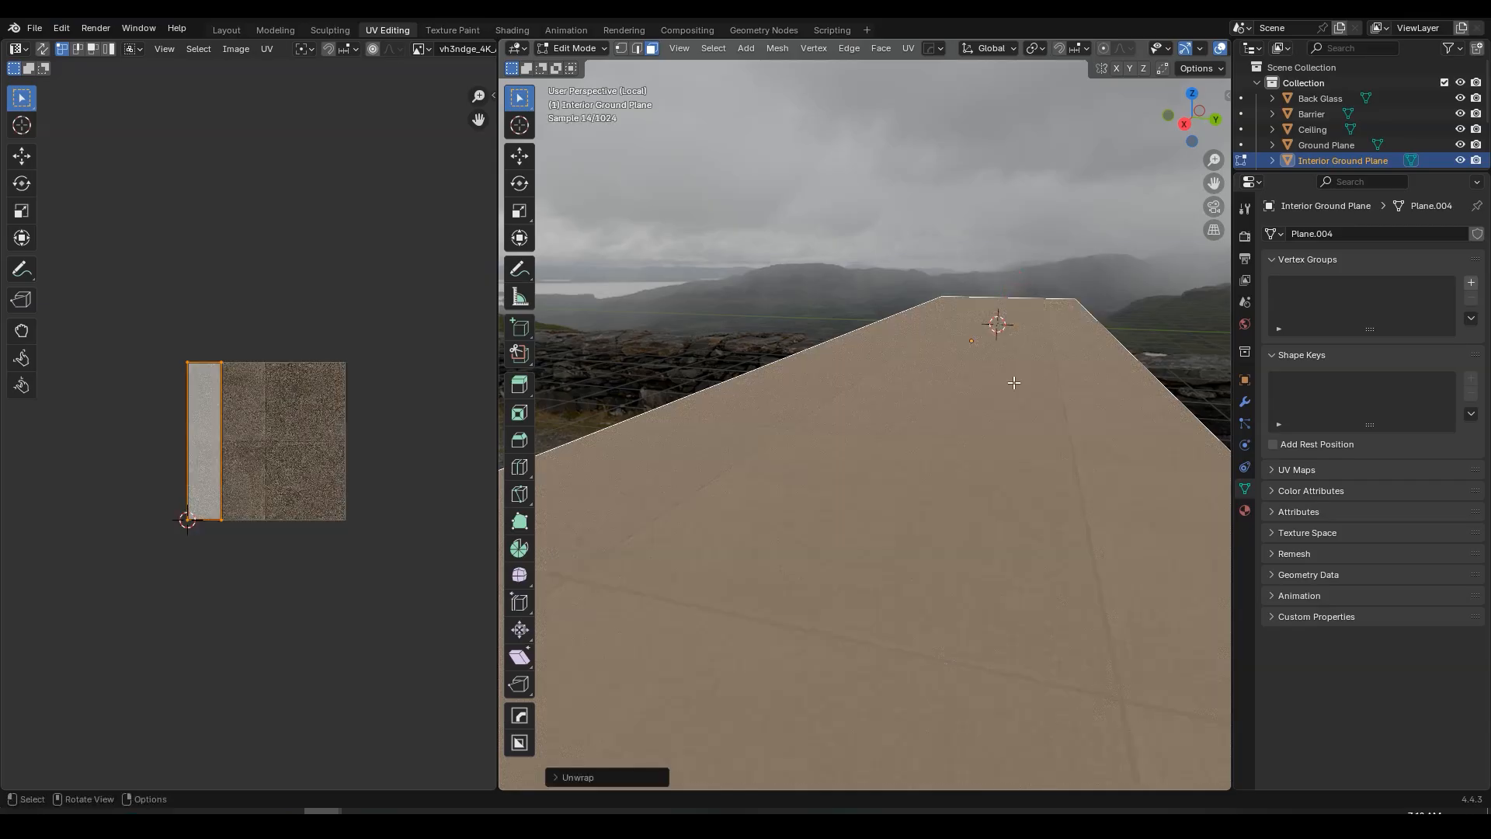
key(Tab)
middle_drag(1050, 404, 997, 441)
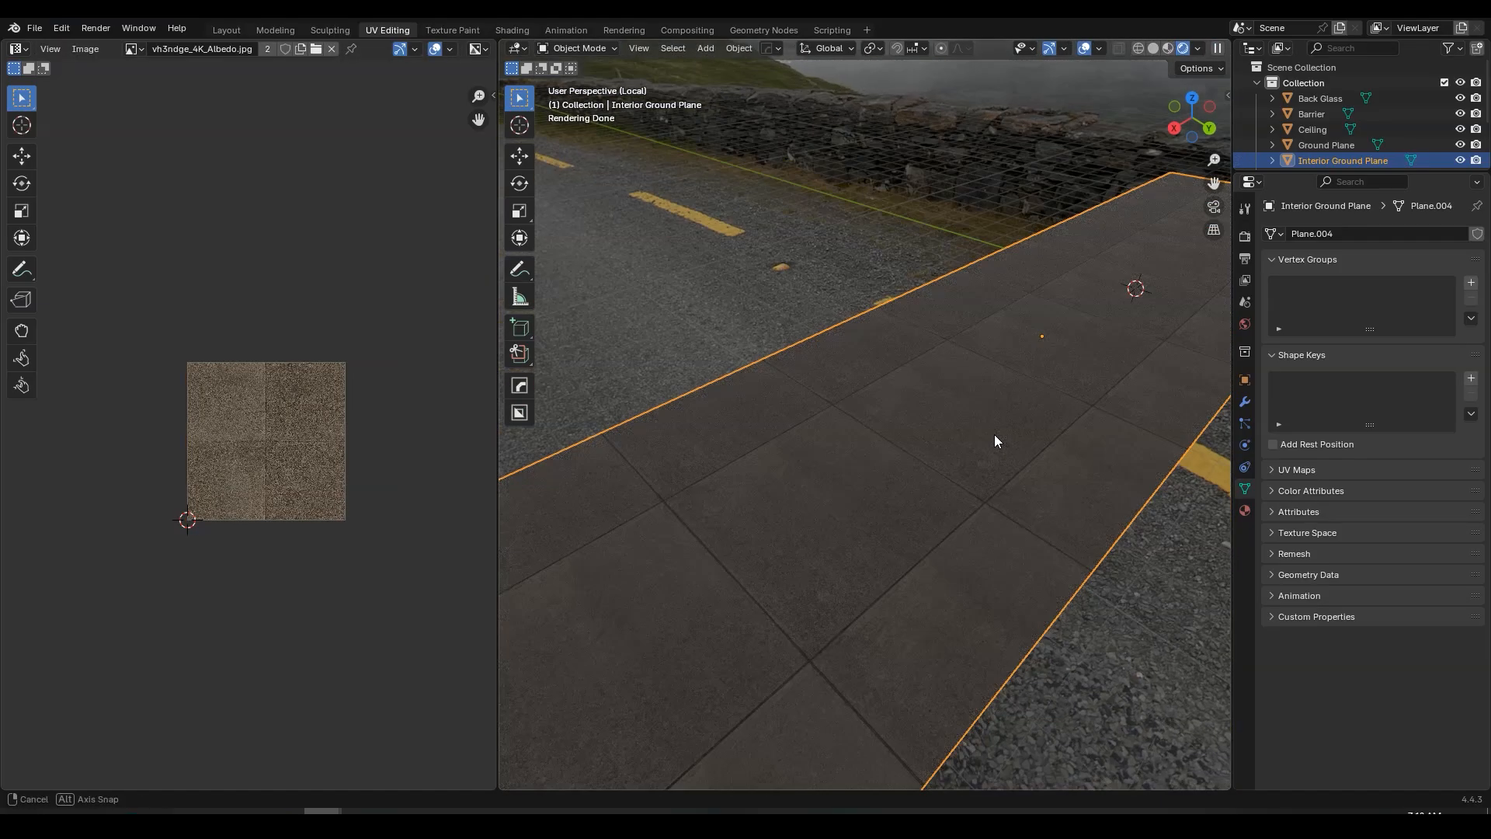
- Scale all of the Interior Ground Plane's UVs up to about 2.2 times their size and view the tiles in Object Mode
key(Tab)
key(s)
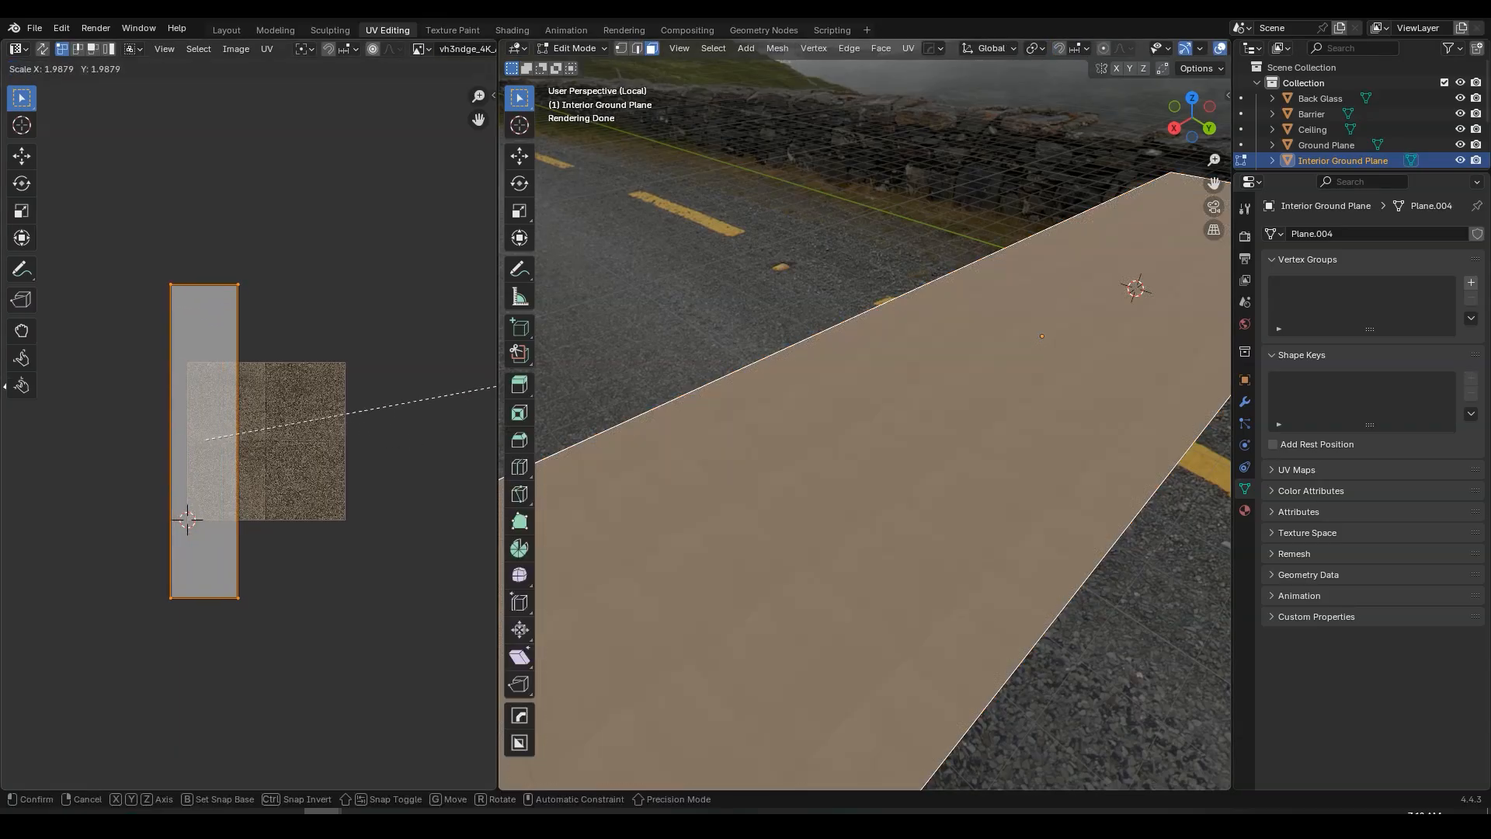
click(90, 386)
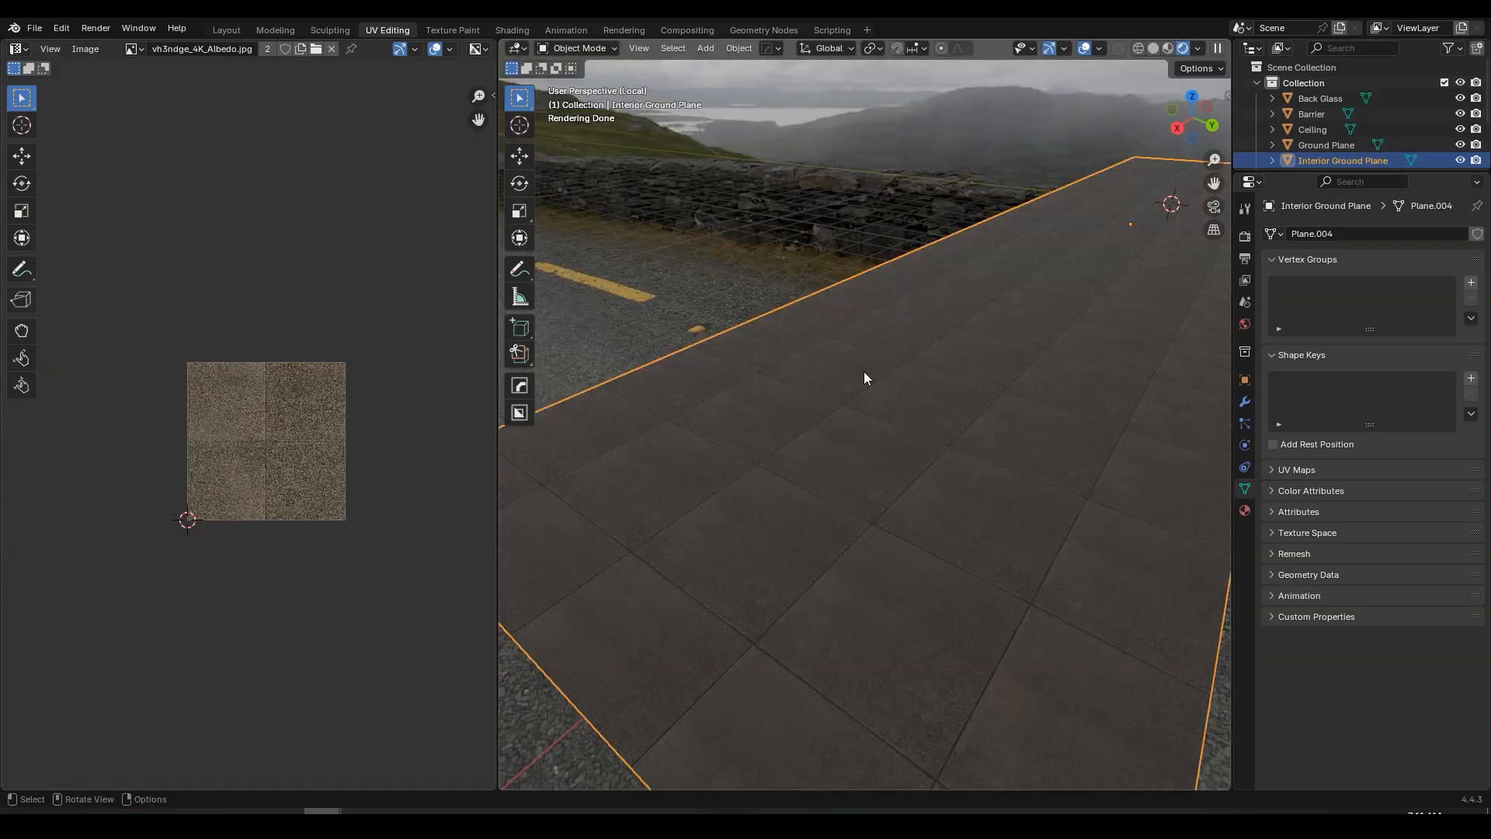
- Rotate the Interior Ground Plane's UVs by -90 degrees so that the UV strip lies horizontally
key(Tab)
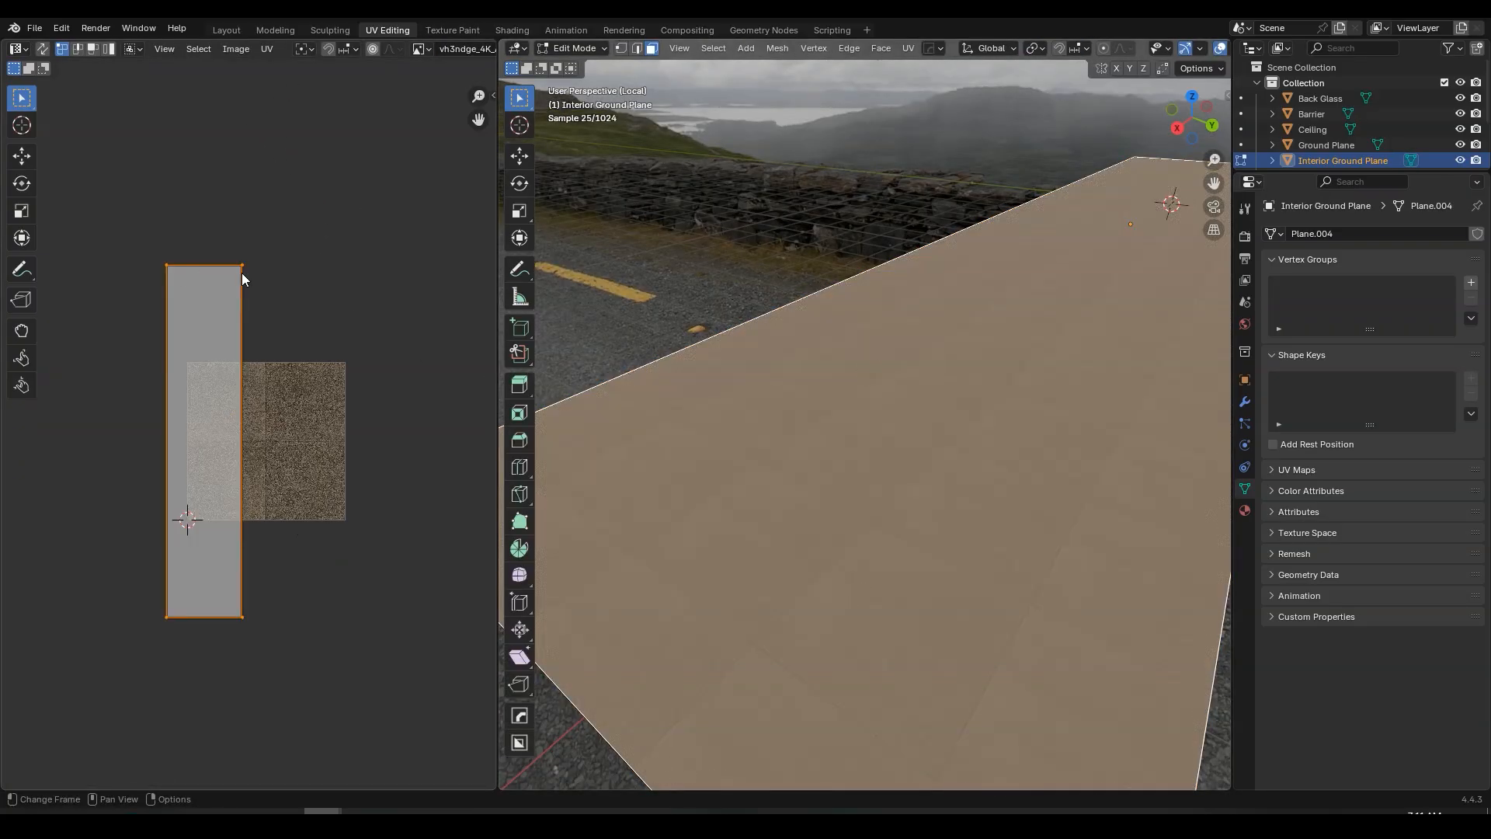
key(r)
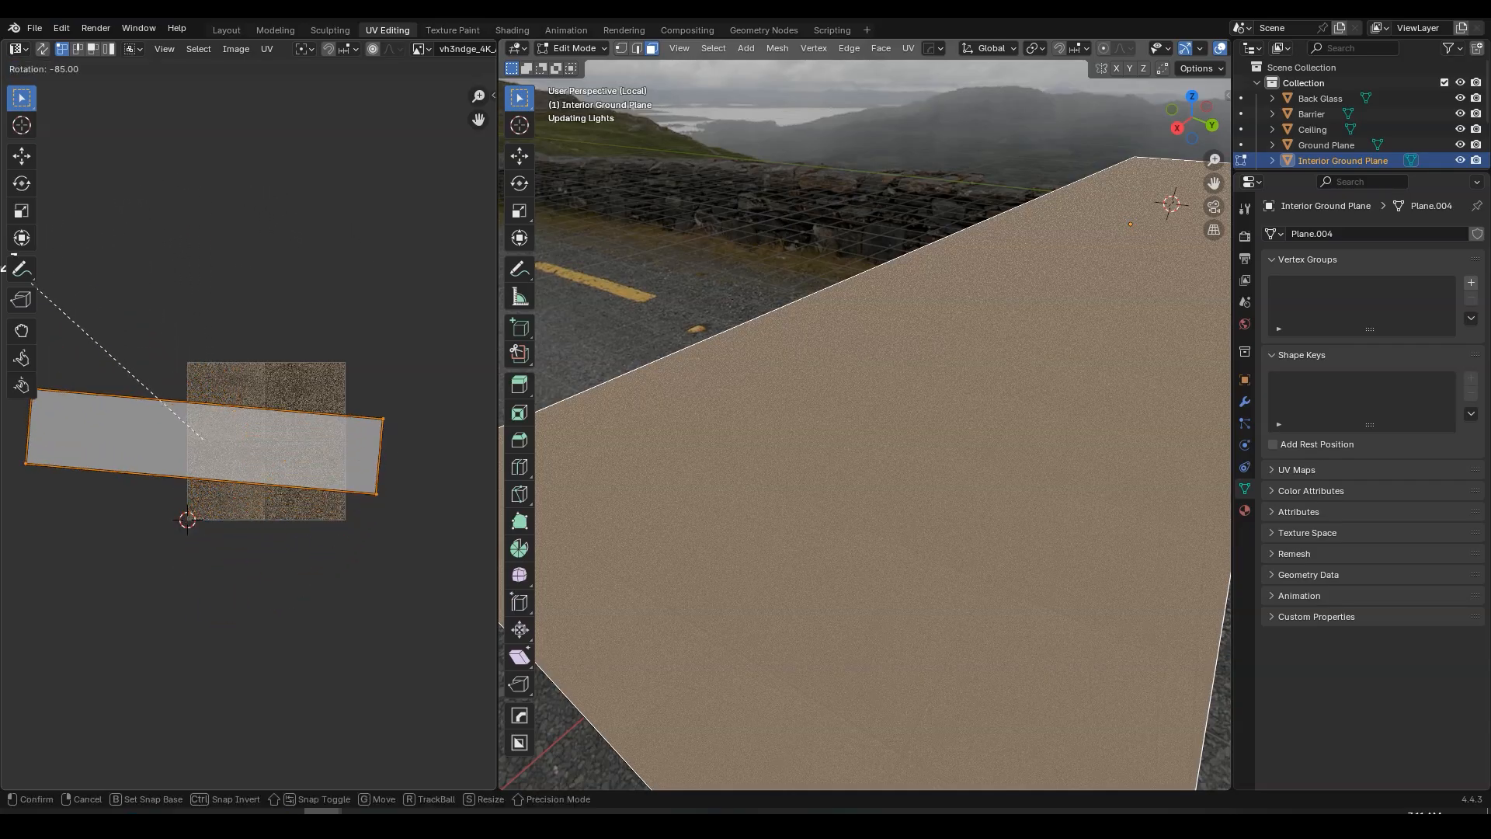
key(Return)
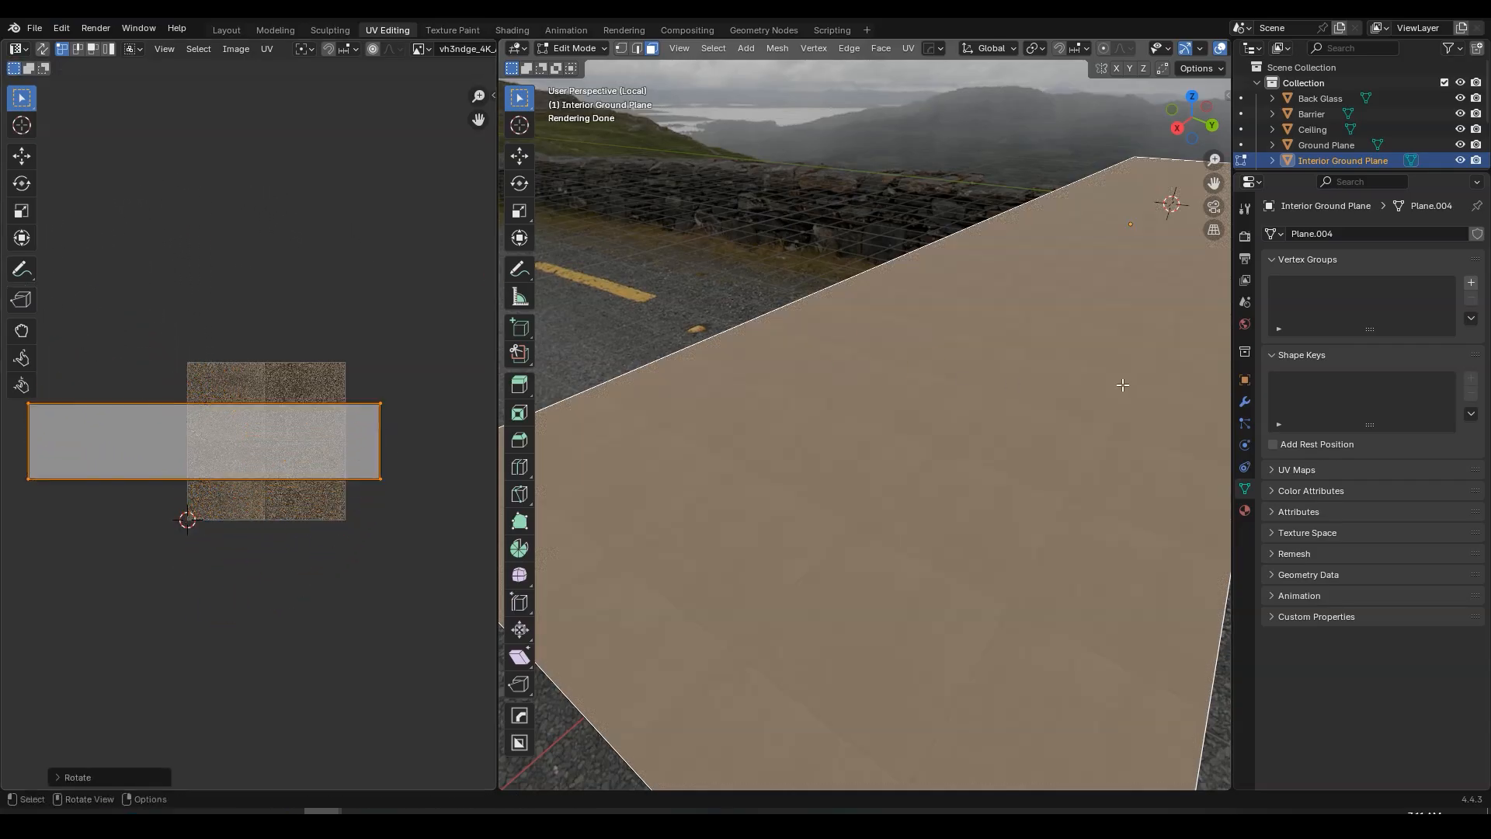
- Inspect the tile direction, rotate the Interior Ground Plane's UVs by another 180 degrees and return to Object Mode
key(Tab)
middle_drag(1067, 349, 998, 351)
key(Tab)
key(r)
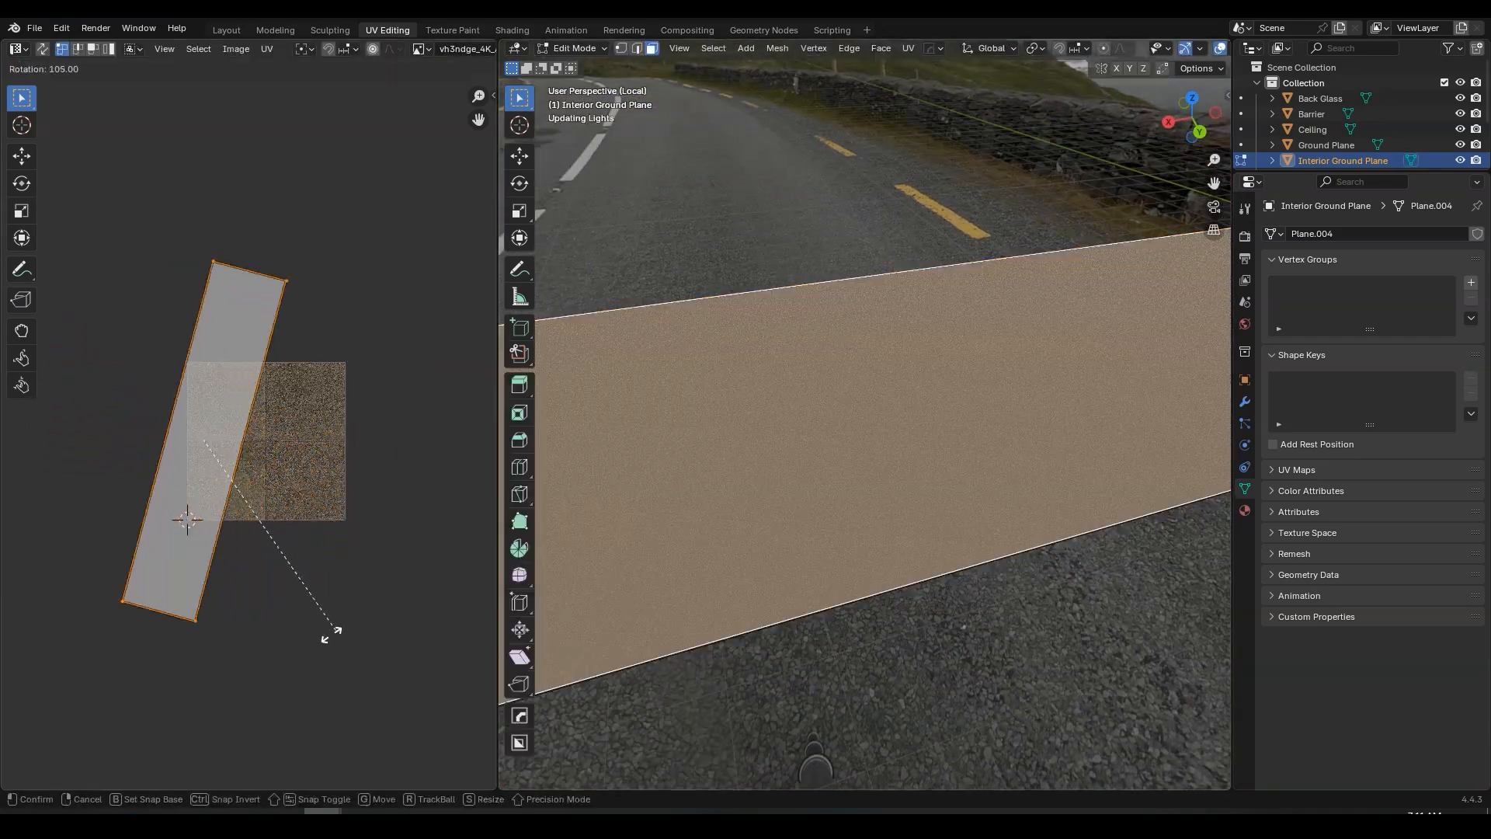
click(101, 548)
key(Tab)
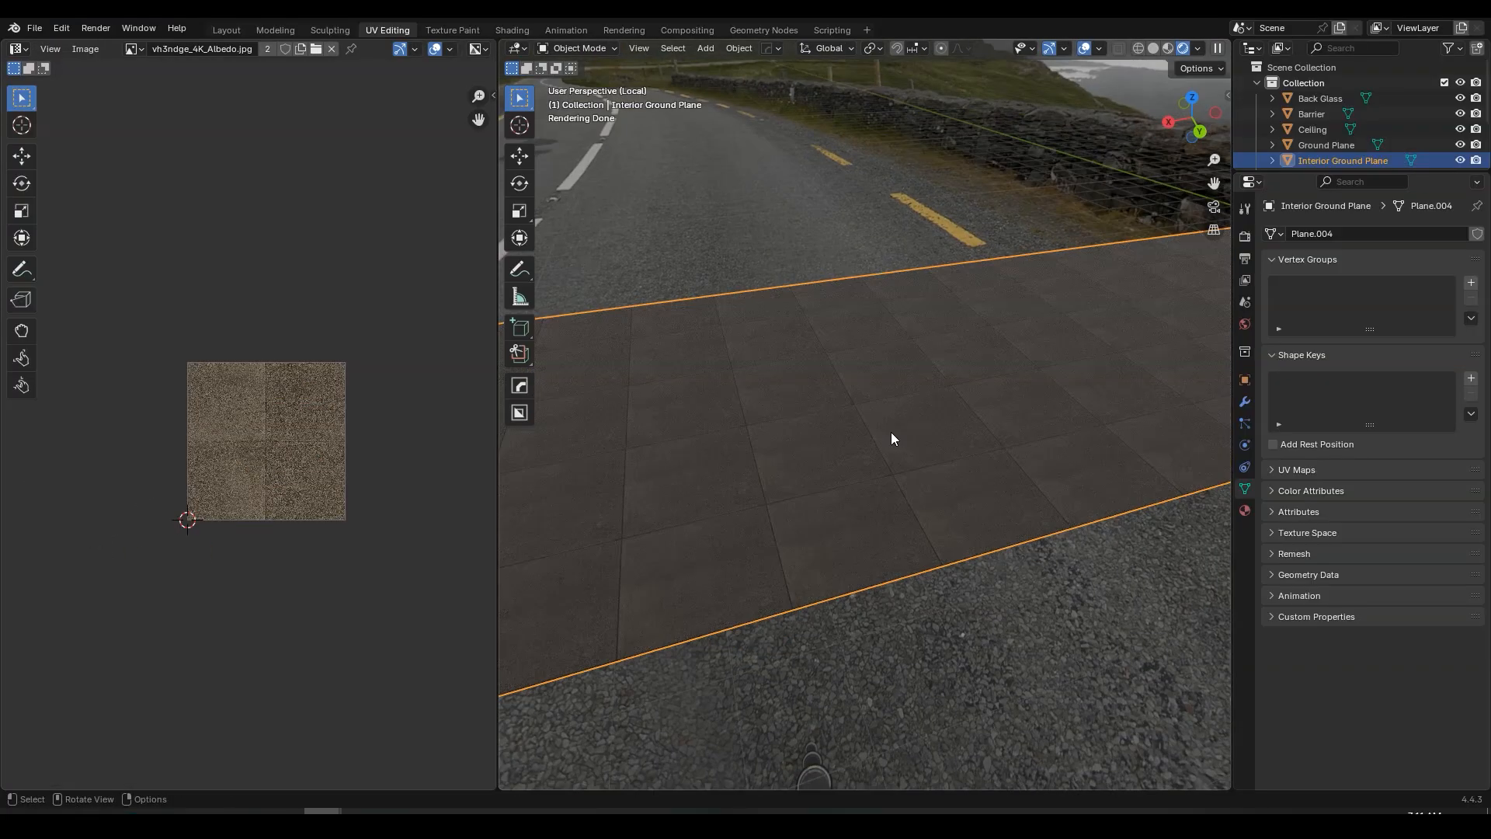
- In the Layout workspace, make the interior floor's Ground Plane material a single-user copy and rename it InteriorGround Plane
click(225, 29)
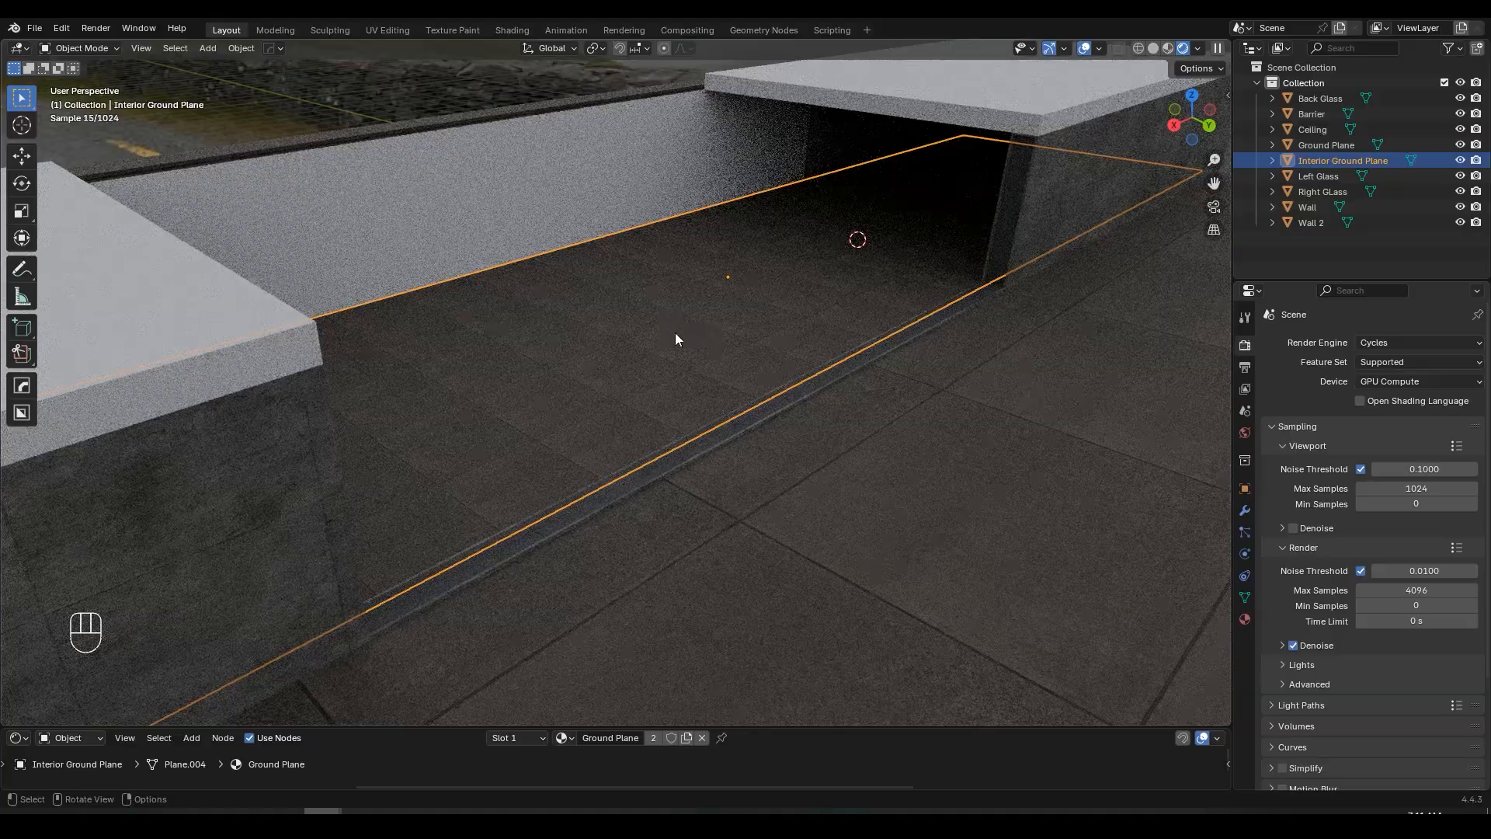
middle_drag(659, 332, 678, 352)
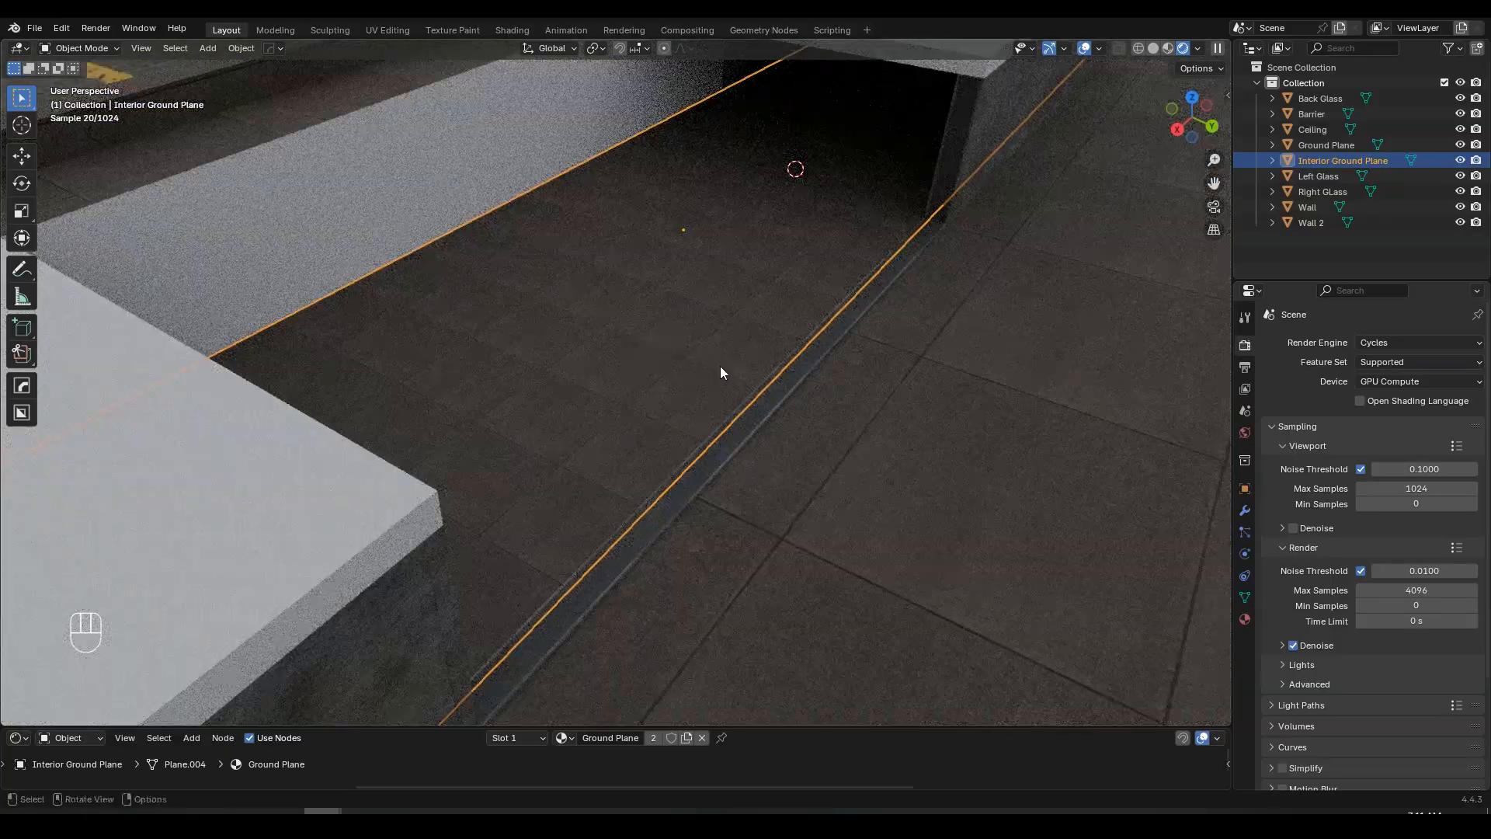
drag(822, 727, 794, 254)
middle_drag(794, 254, 789, 241)
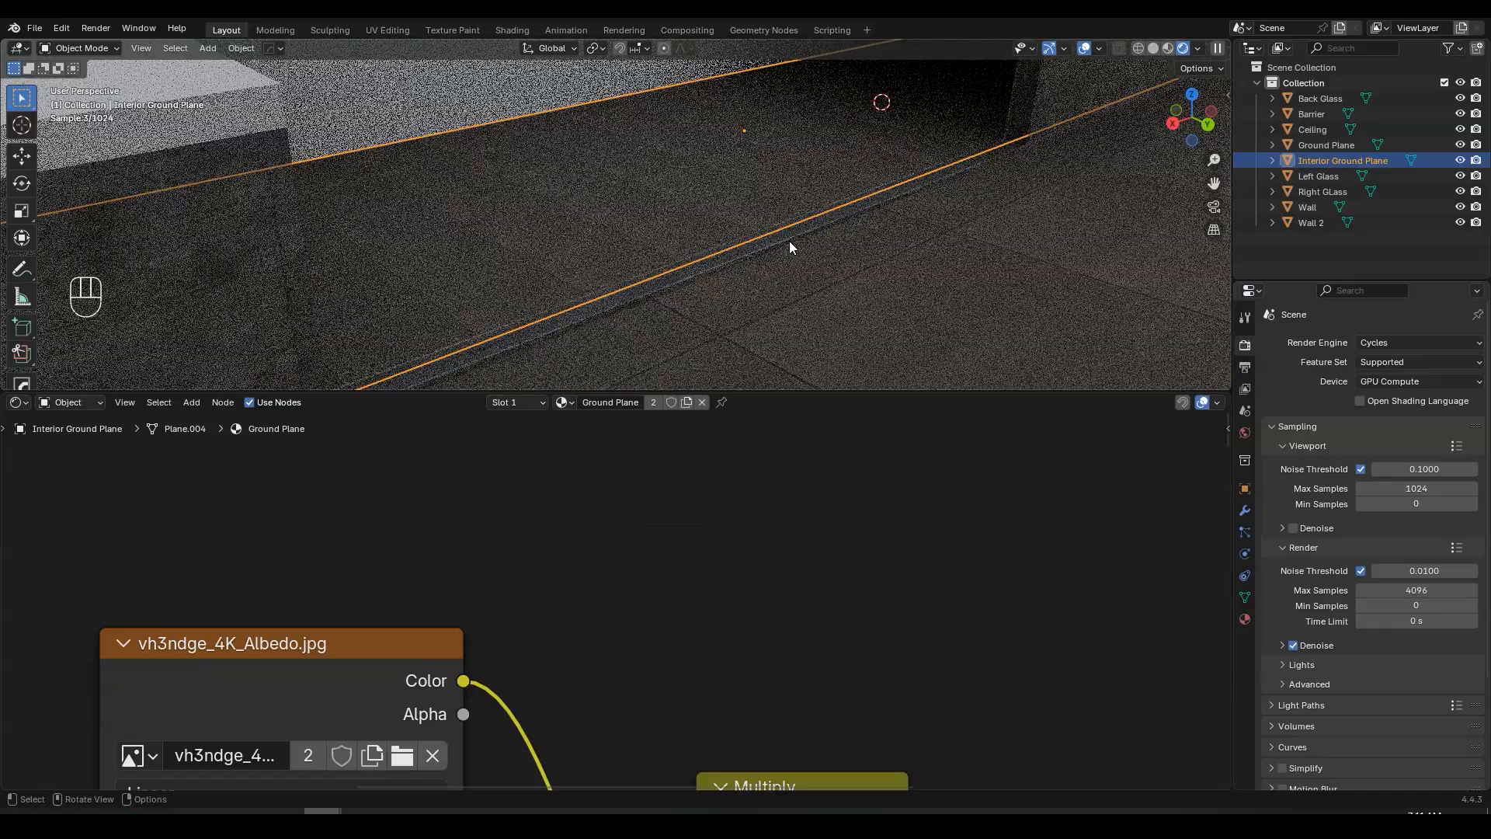
click(653, 403)
double_click(639, 403)
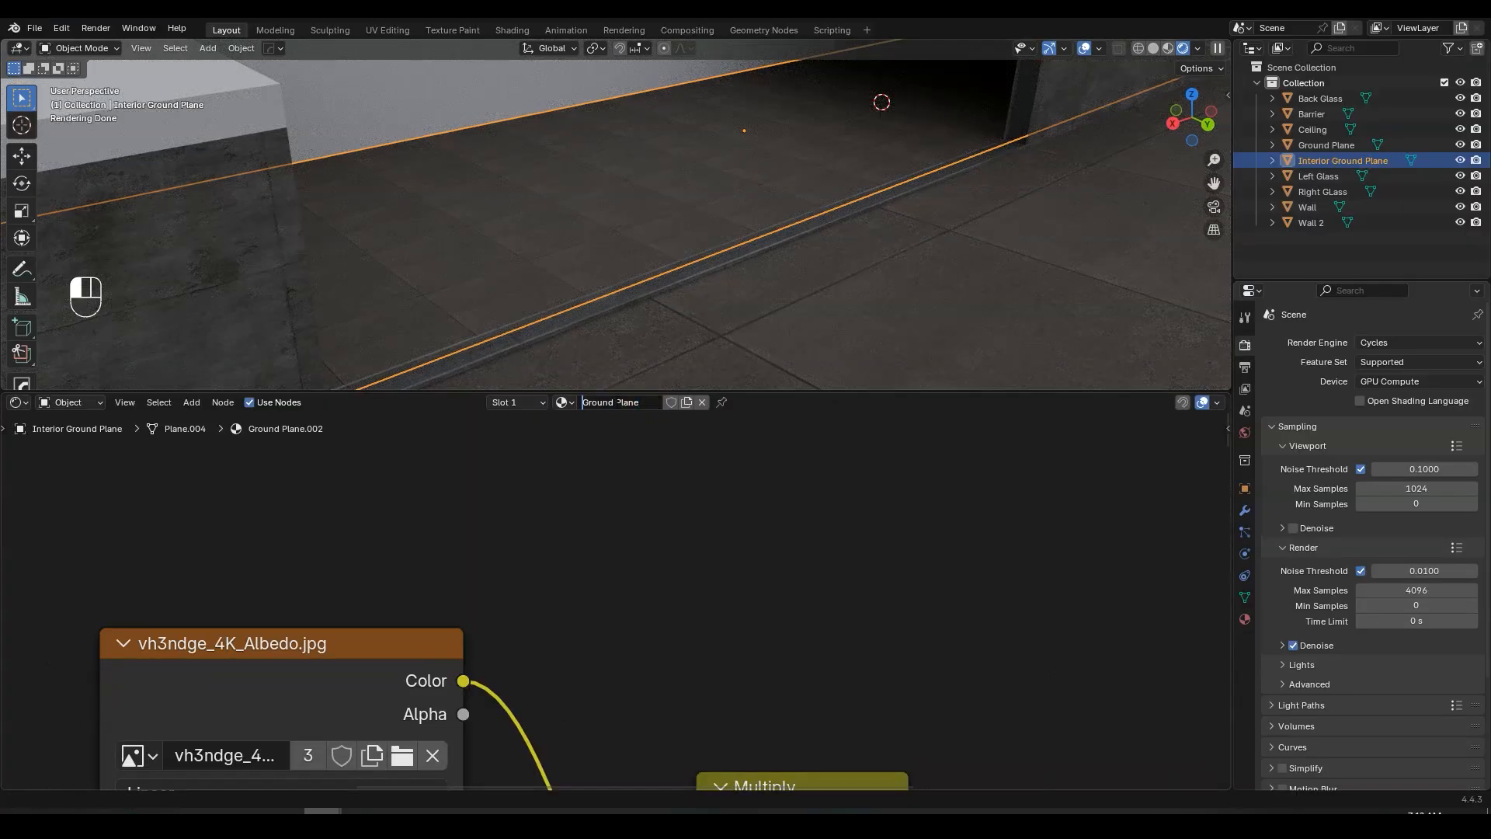
key(BackSpace)
text(er)
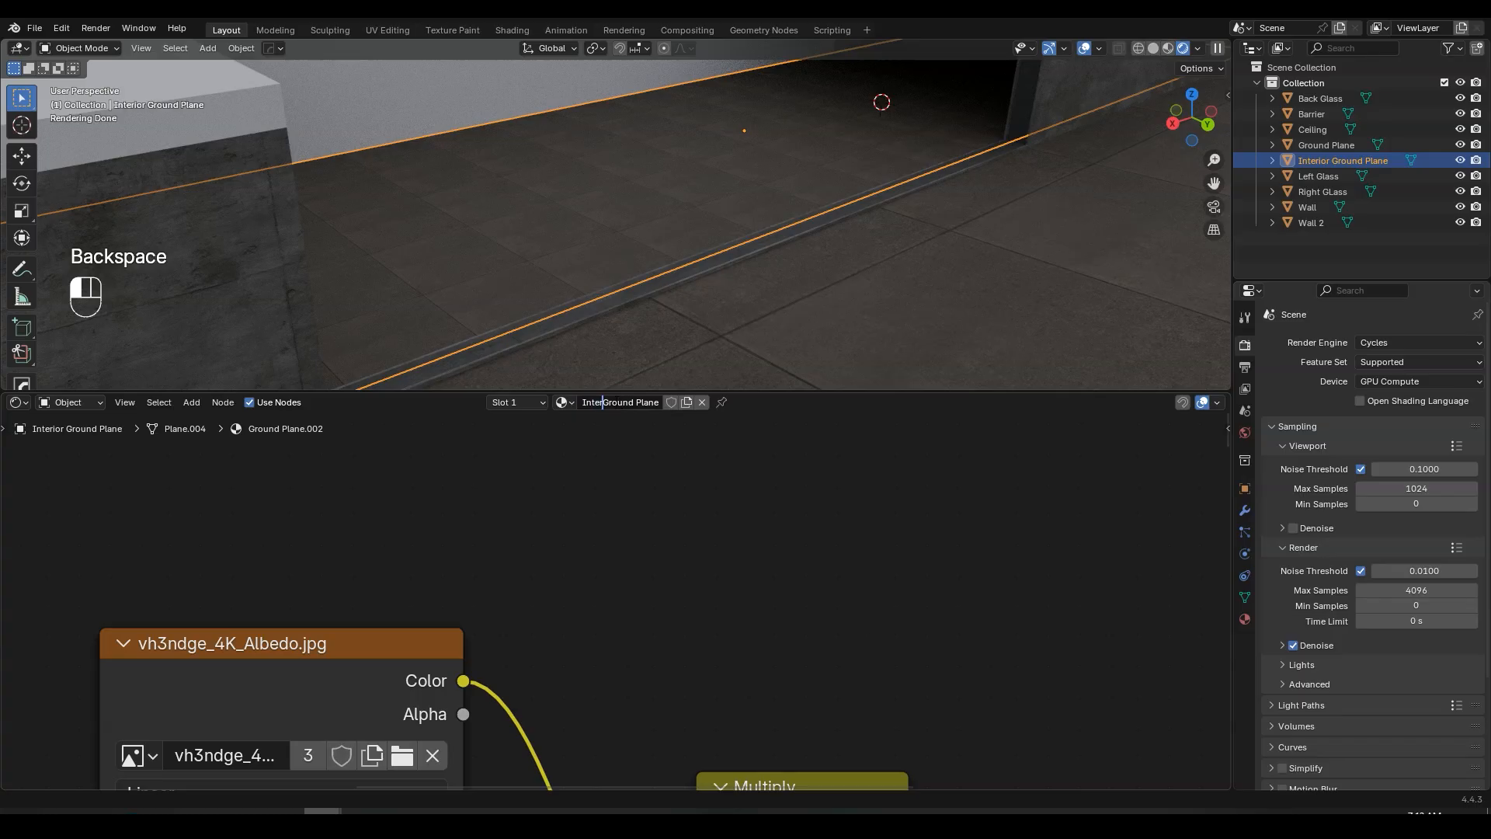
text(ior)
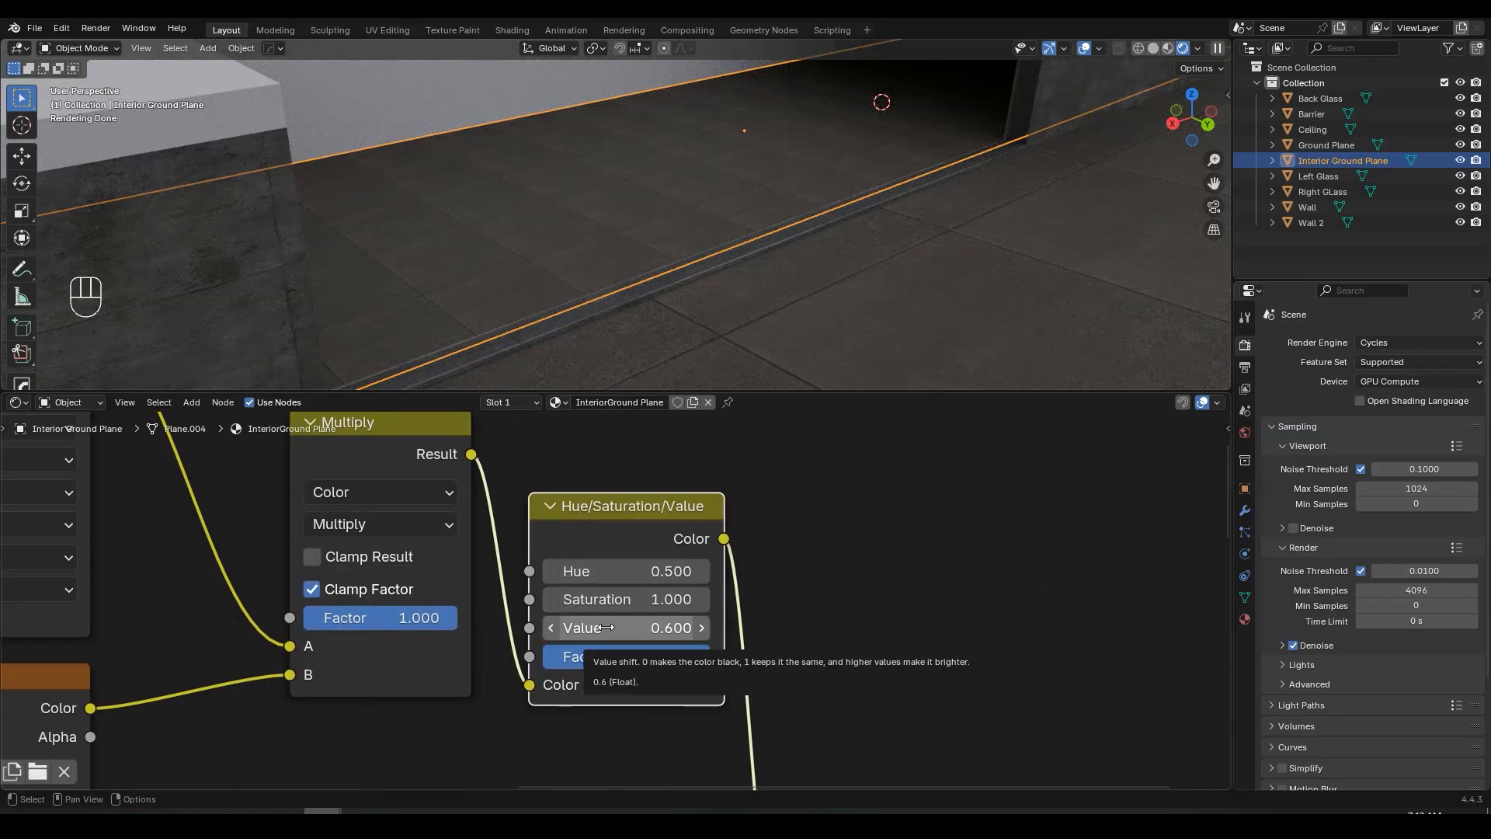
- Set the Value of the floor material's Hue/Saturation/Value node to 0.8 and view the floor
double_click(607, 627)
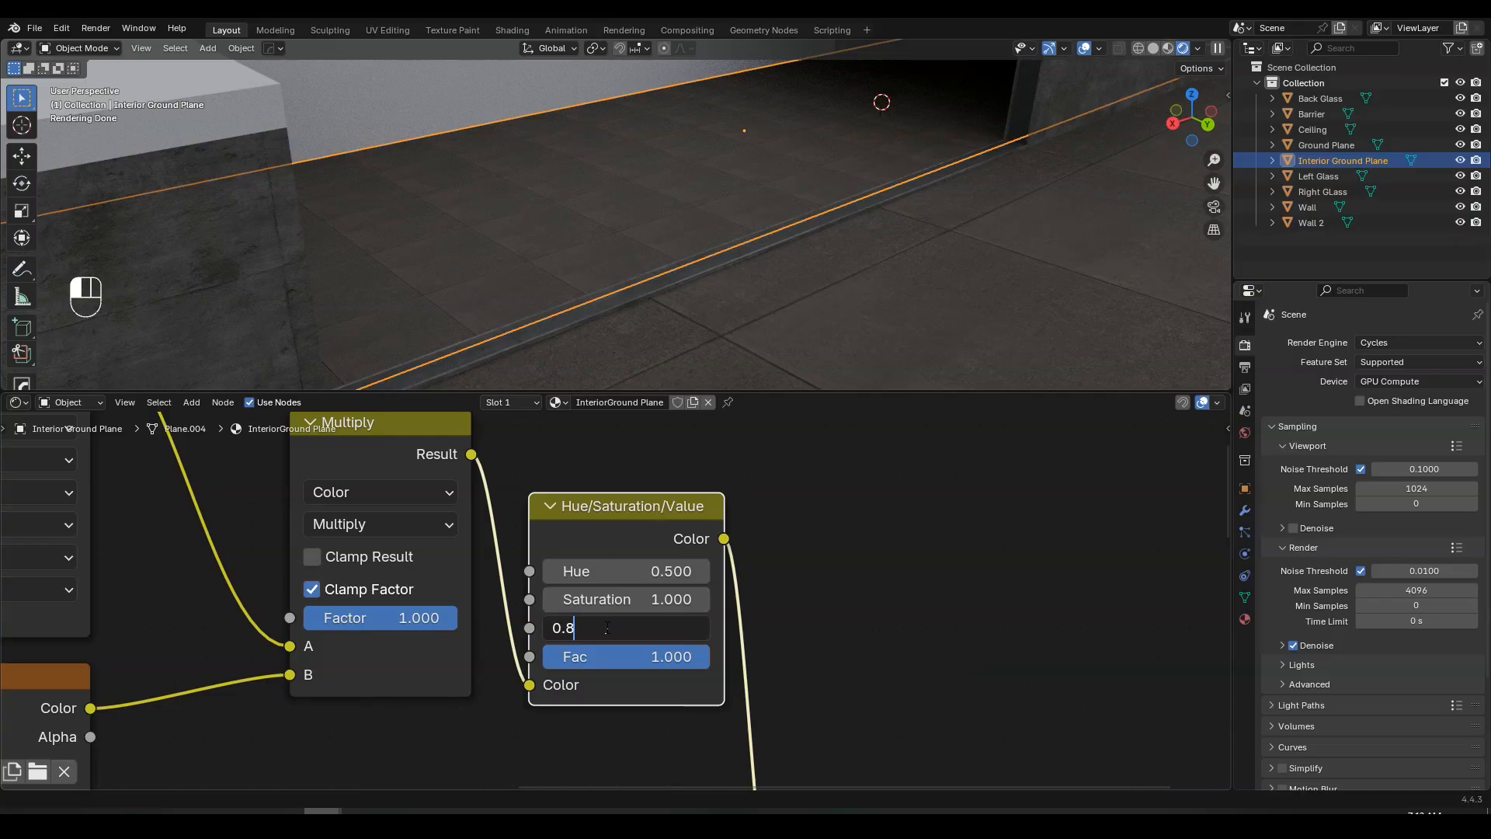
key(Return)
mouse_move(730, 201)
middle_down()
mouse_move(780, 226)
mouse_move(739, 213)
middle_up()
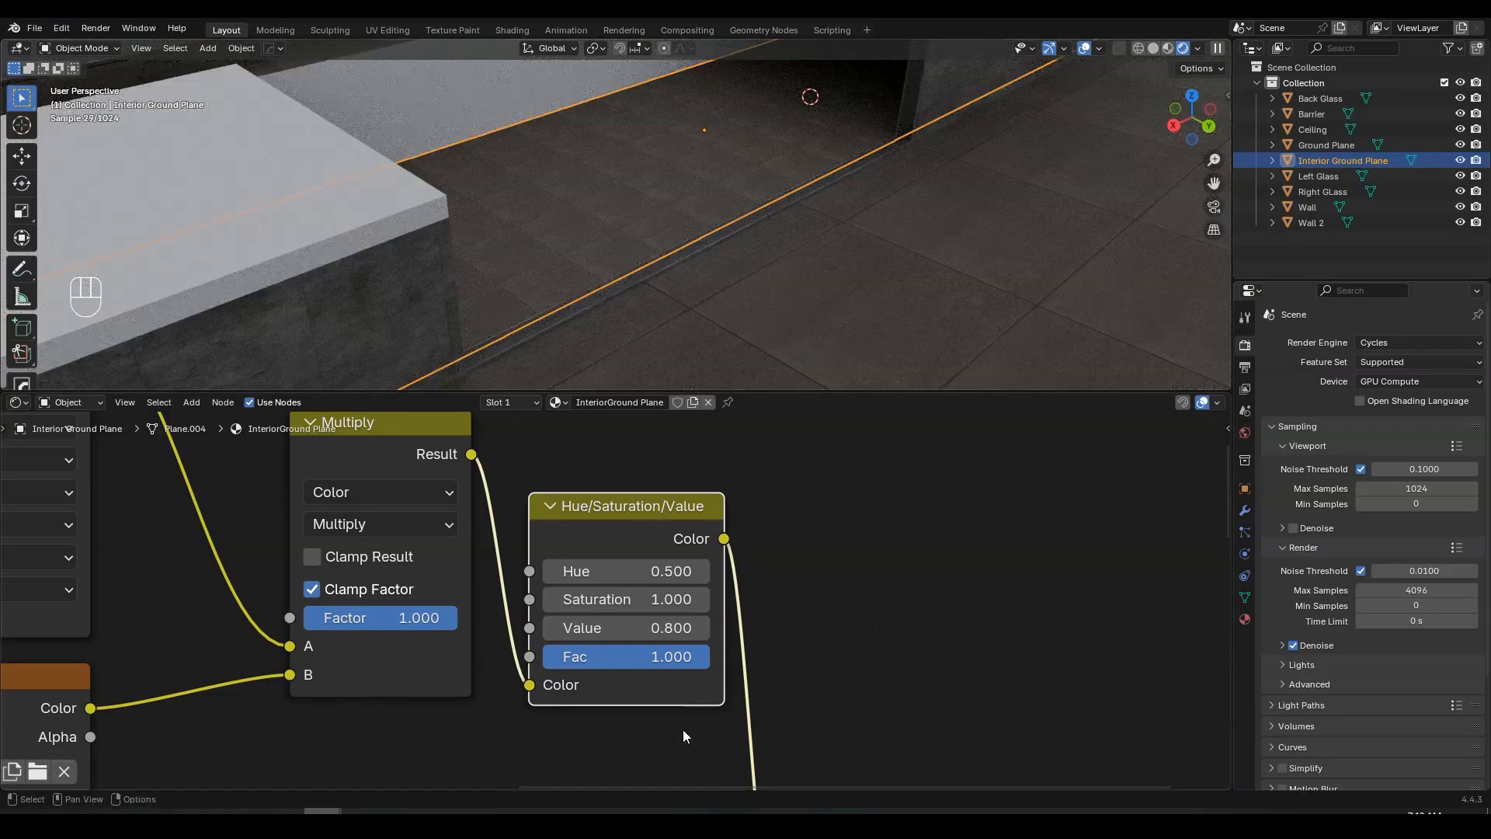
- Set the Value of the floor material's Hue/Saturation/Value node to 0.9 and save the file
double_click(647, 627)
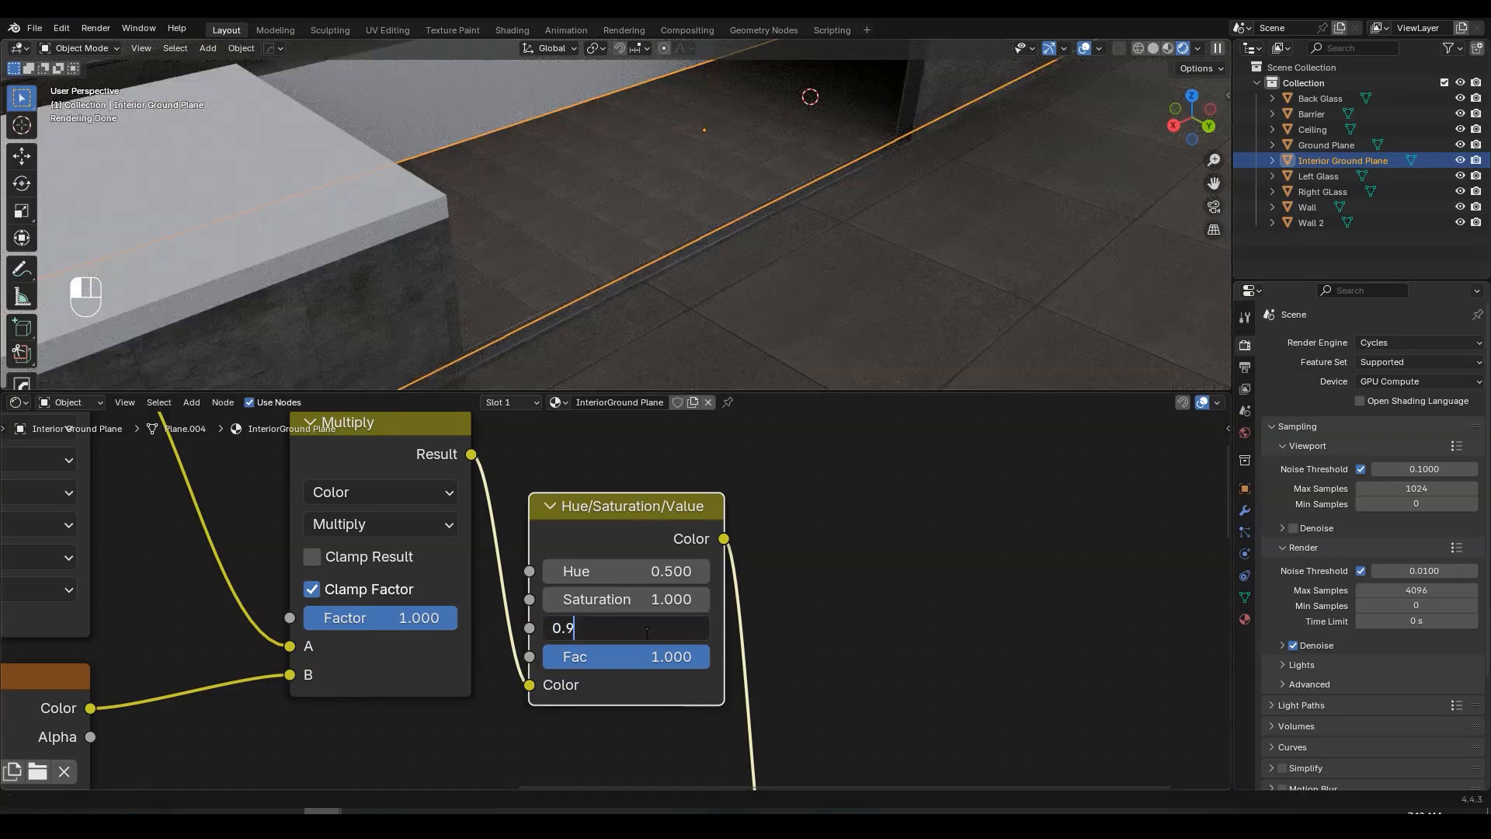
text(0.9)
key(Return)
middle_drag(800, 255, 664, 328)
key(ctrl+s)
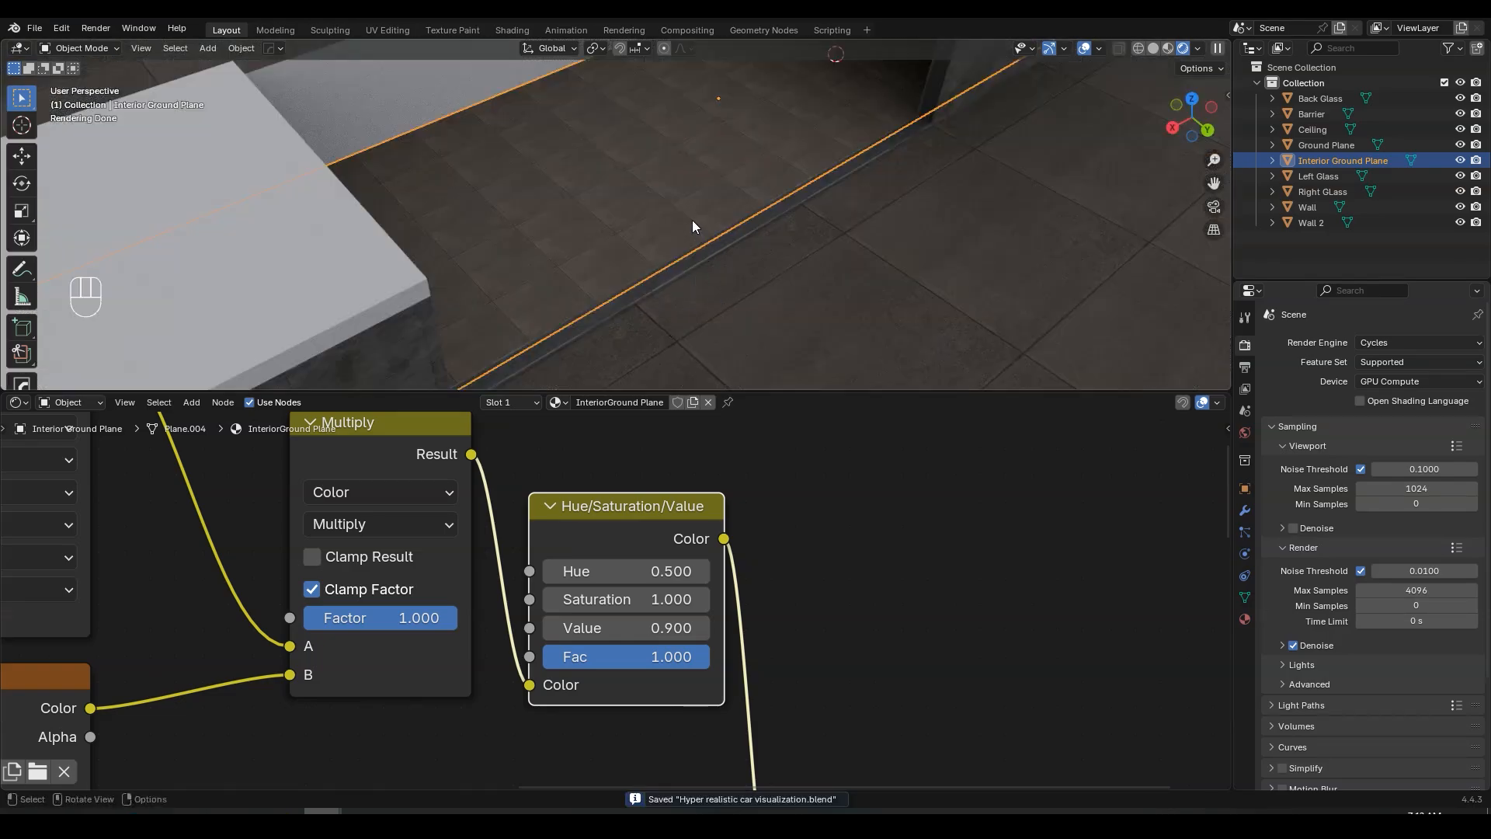
- Compare the interior and exterior tile sizes, then scale the Interior Ground Plane's UVs down to about half in the UV Editing workspace
middle_drag(692, 226, 654, 201)
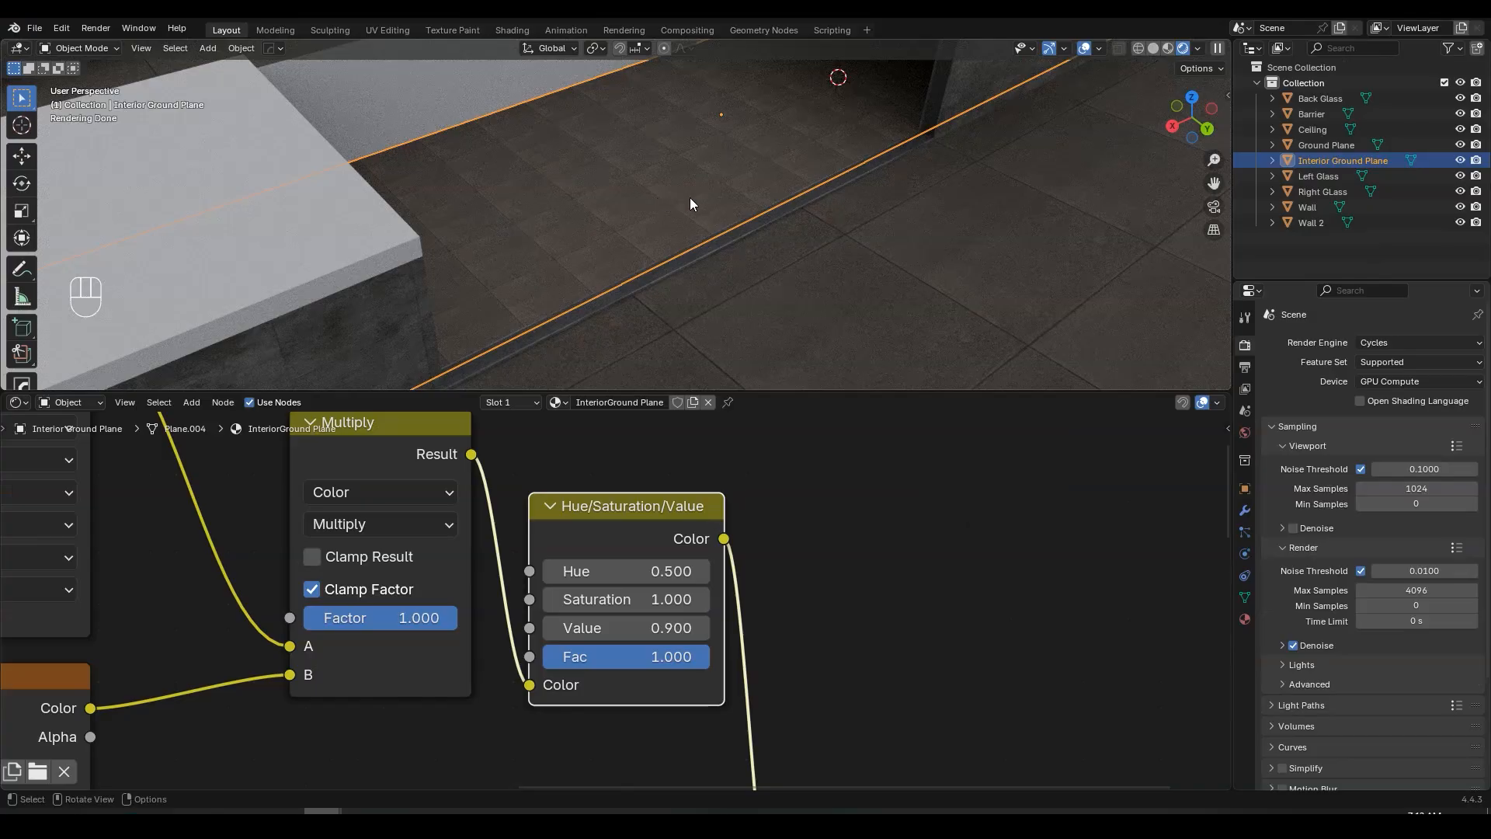
scroll(693, 205, down, 3)
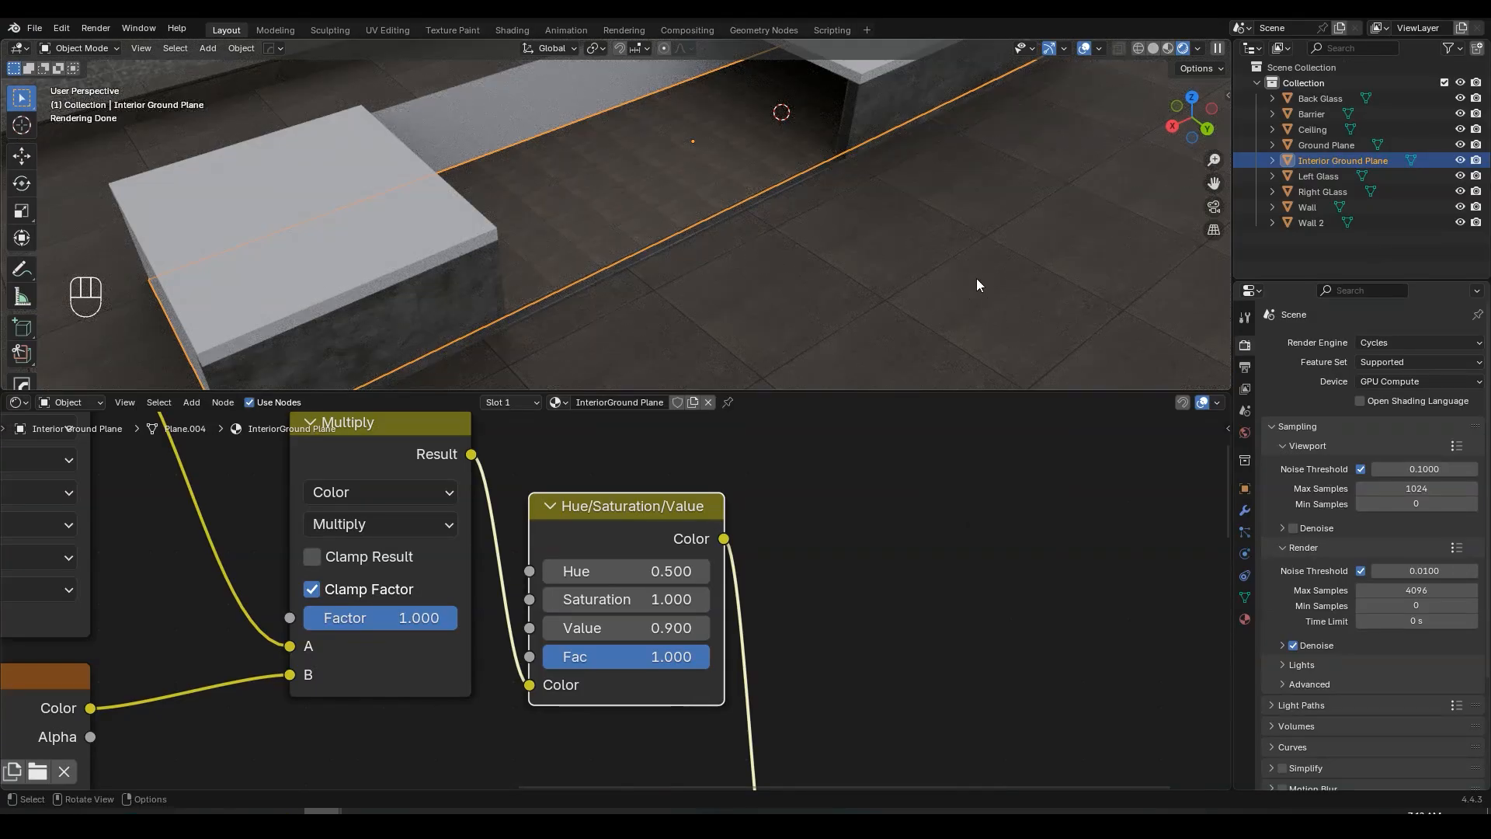
click(390, 29)
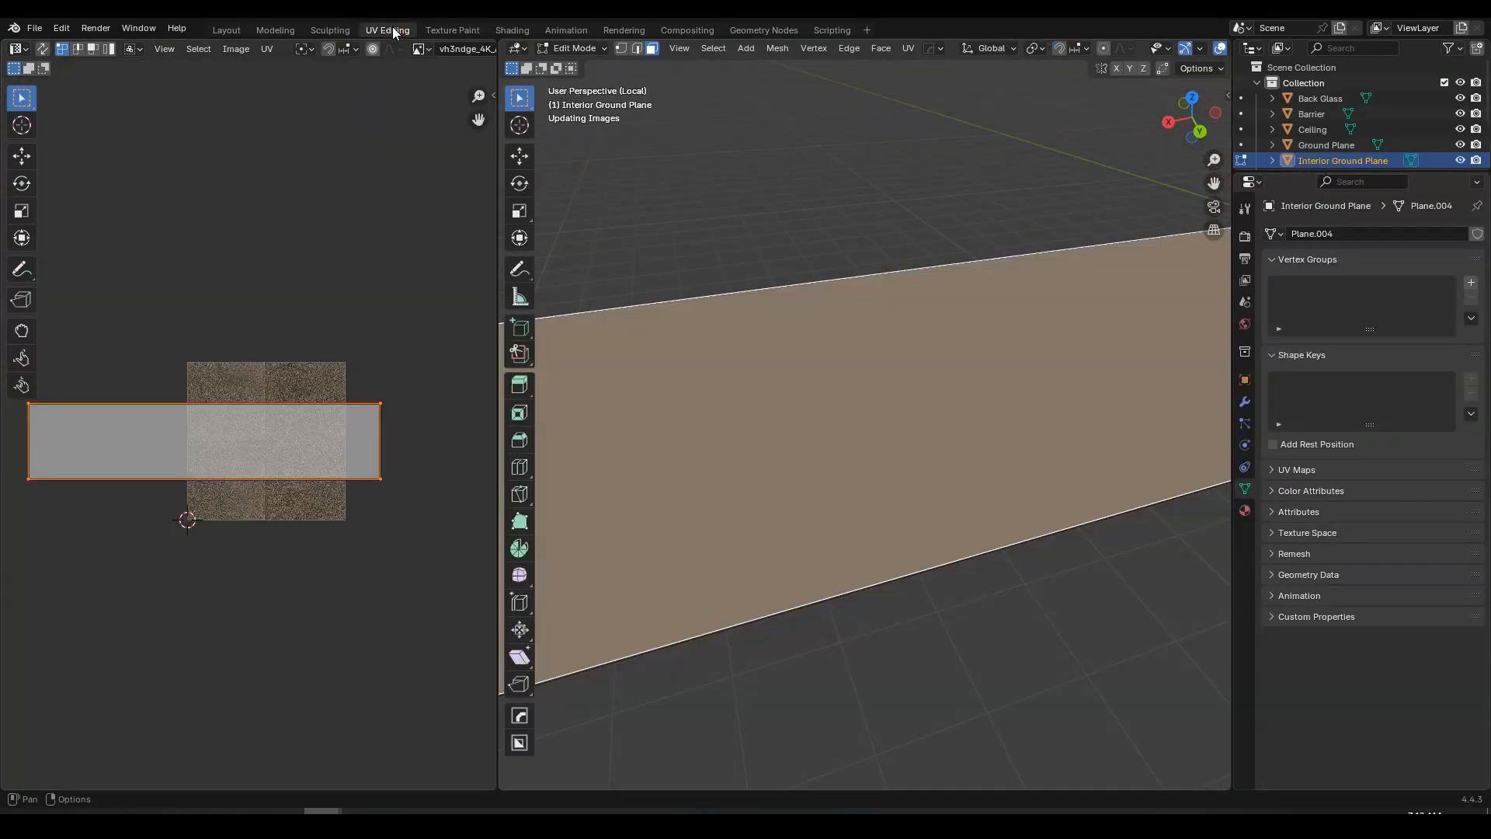
key(s)
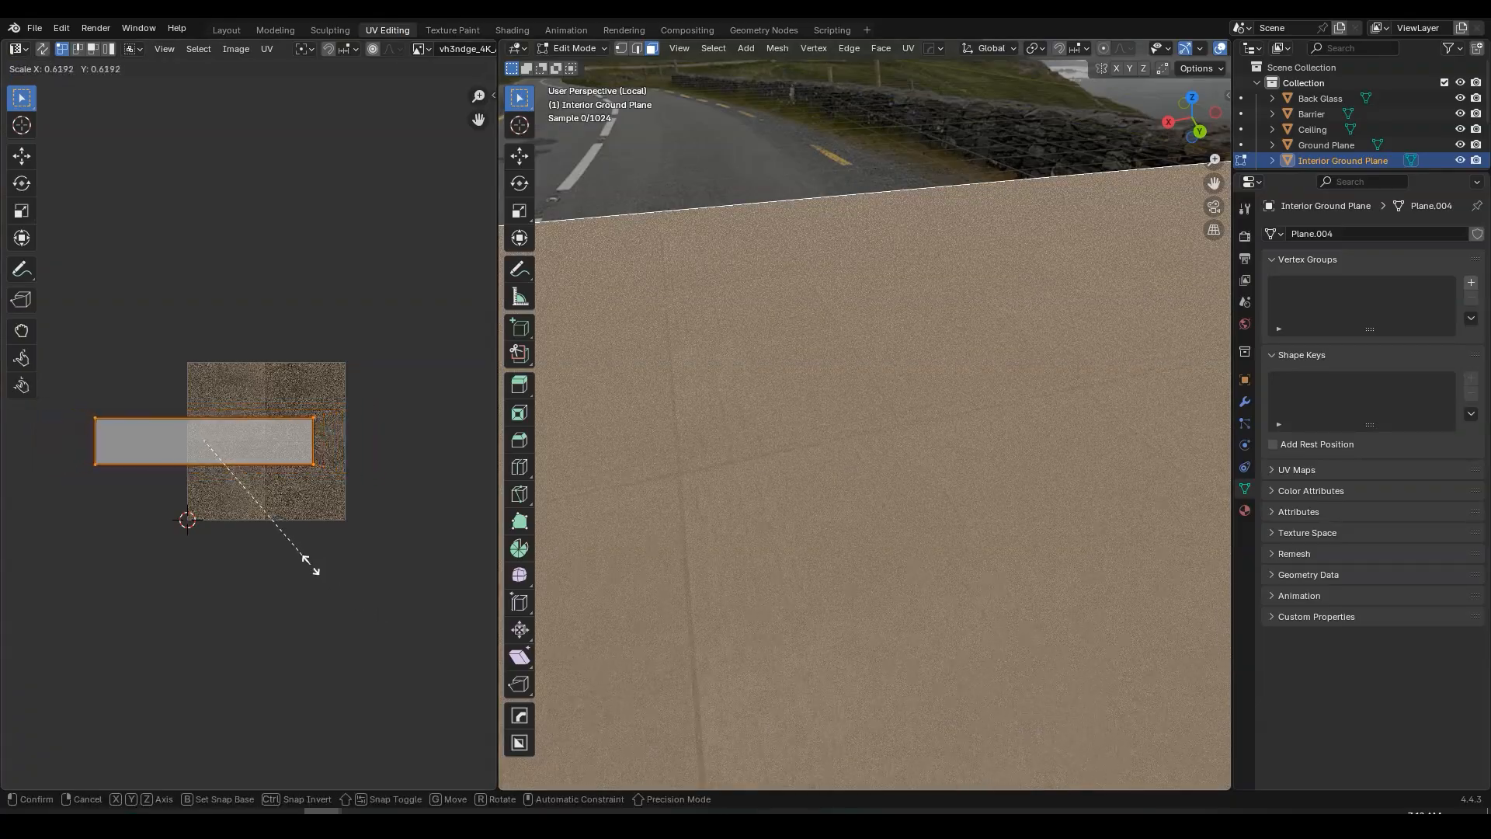
click(349, 458)
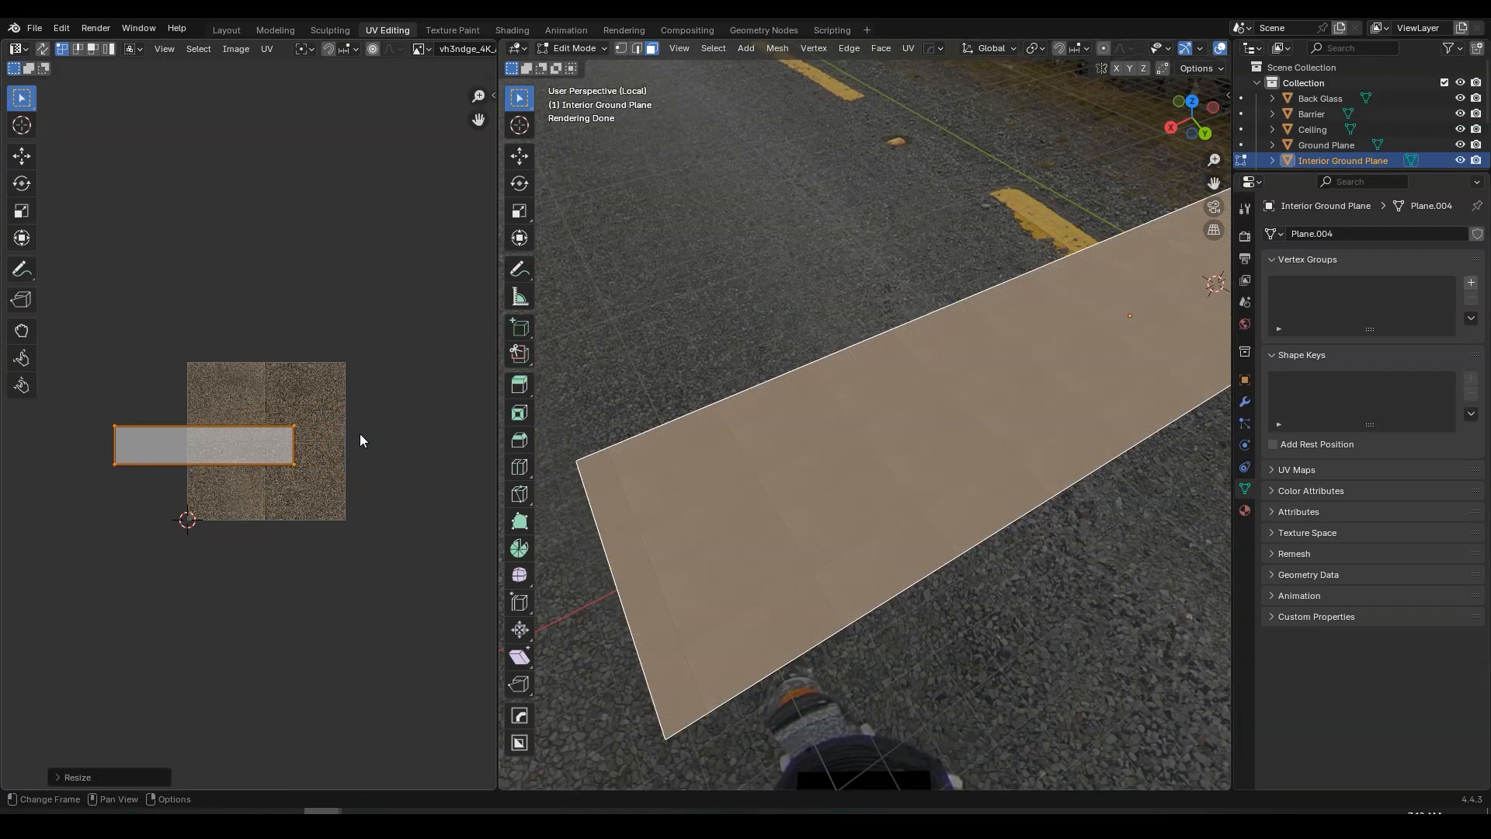
- Move the Interior Ground Plane's UVs slightly down along Y and scale them up to about 1.05
key(g)
key(y)
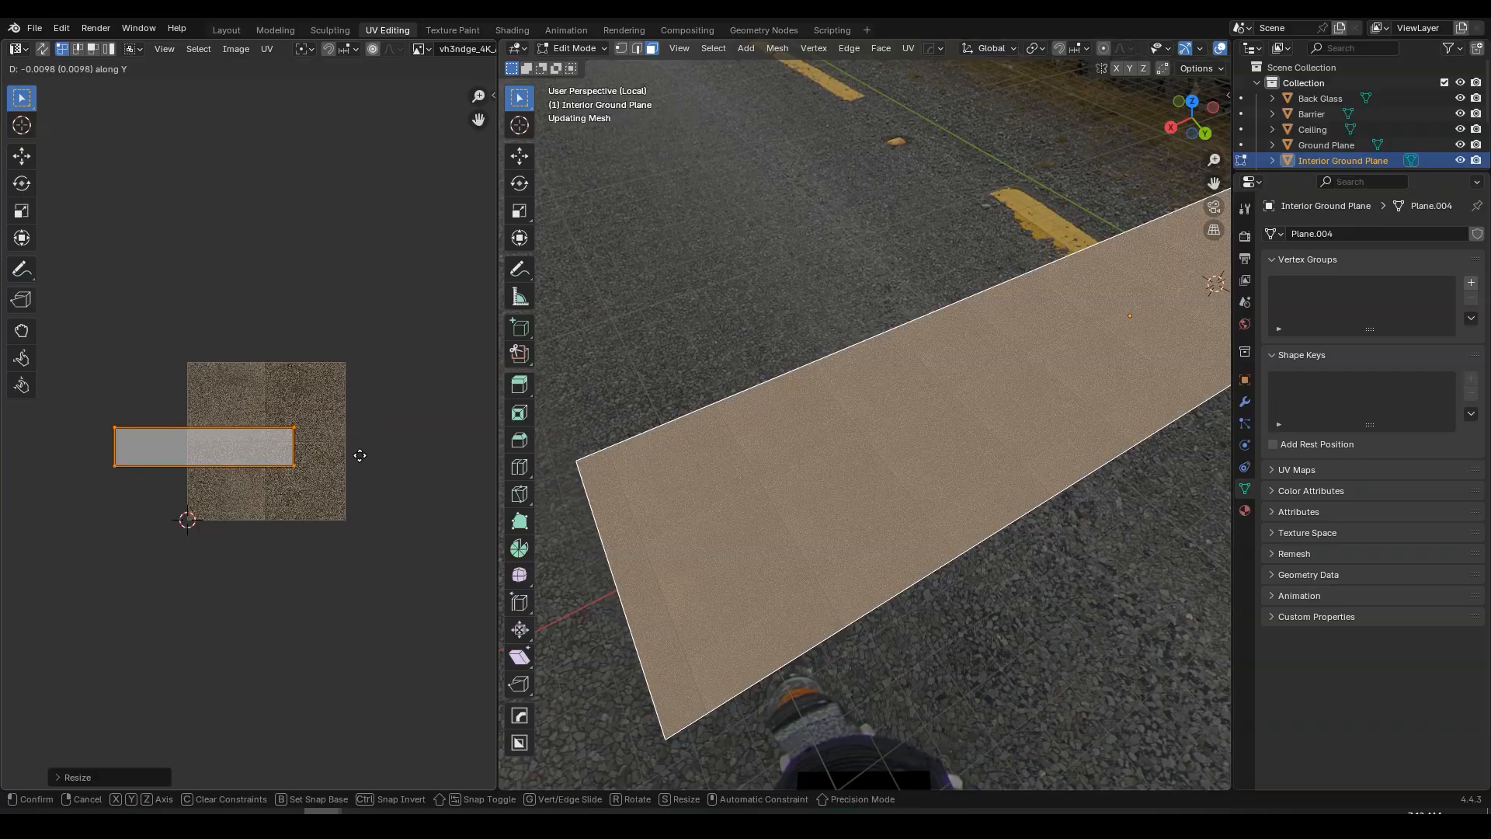
click(364, 495)
key(s)
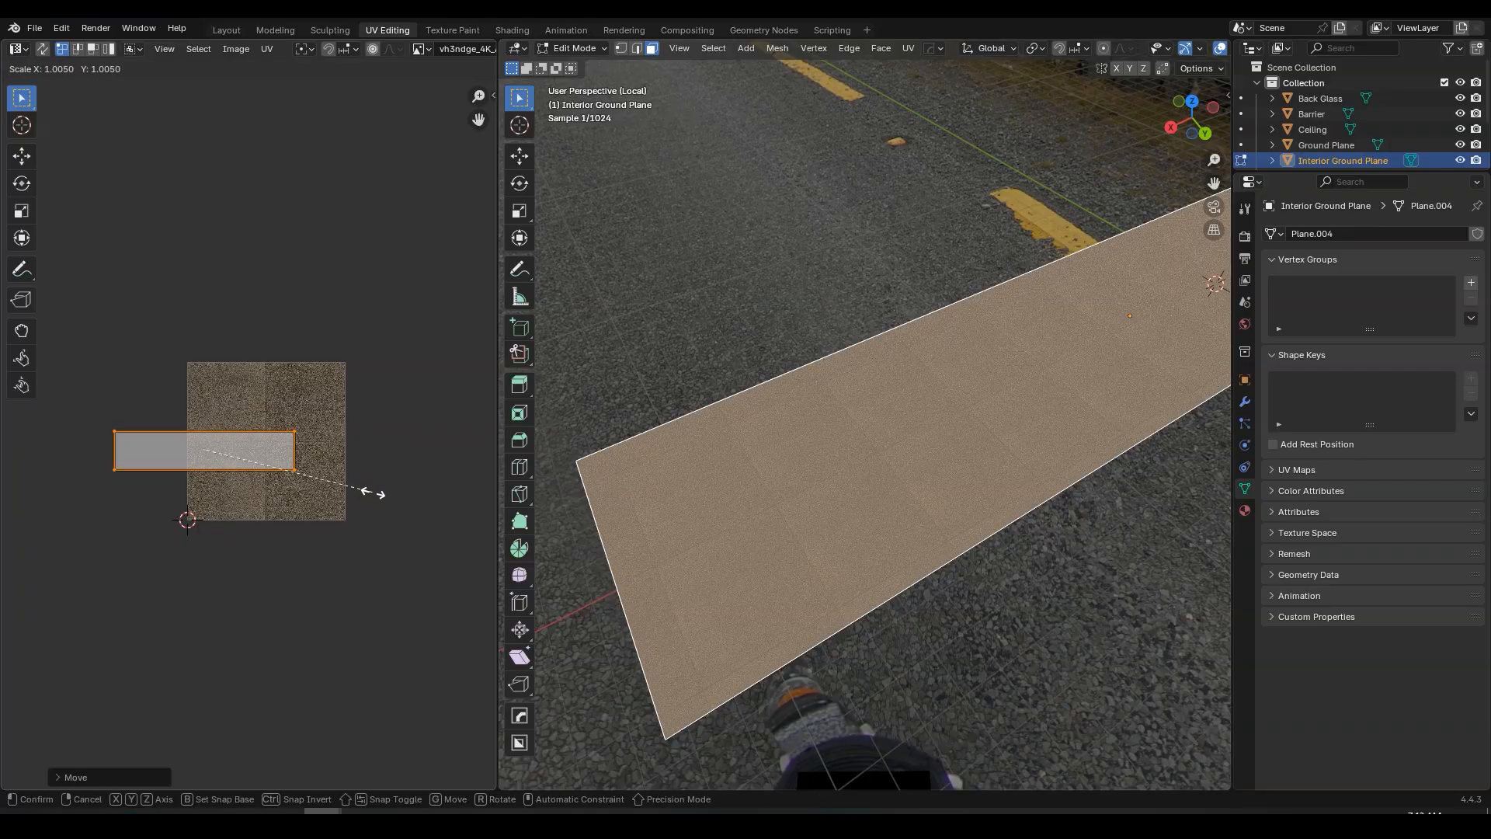
click(430, 510)
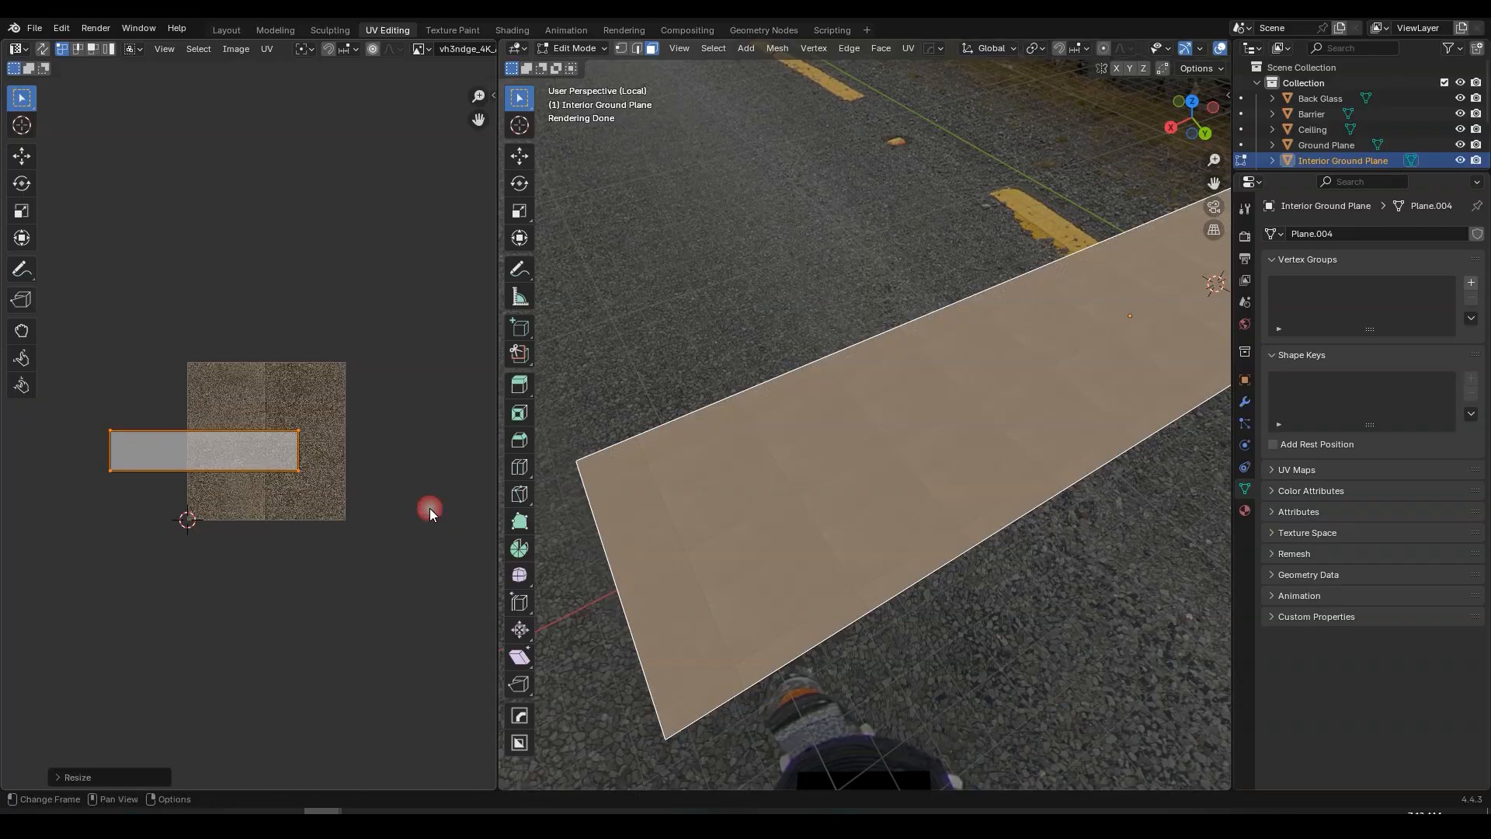
- Return to the Layout workspace, inspect the retiled interior floor up close and save the file
click(229, 30)
middle_drag(335, 97, 702, 168)
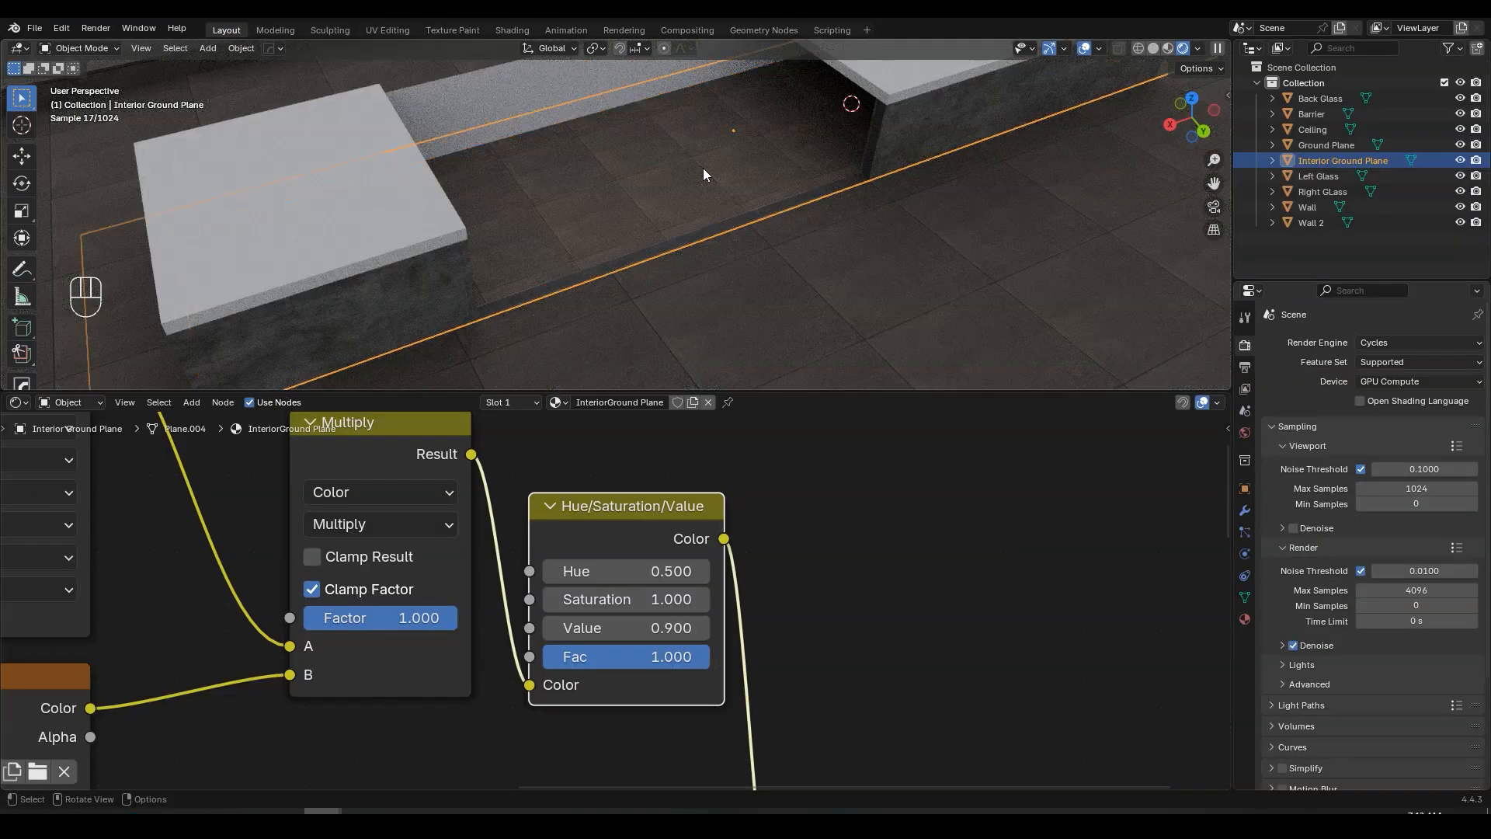
scroll(702, 168, up, 2)
key(ctrl+s)
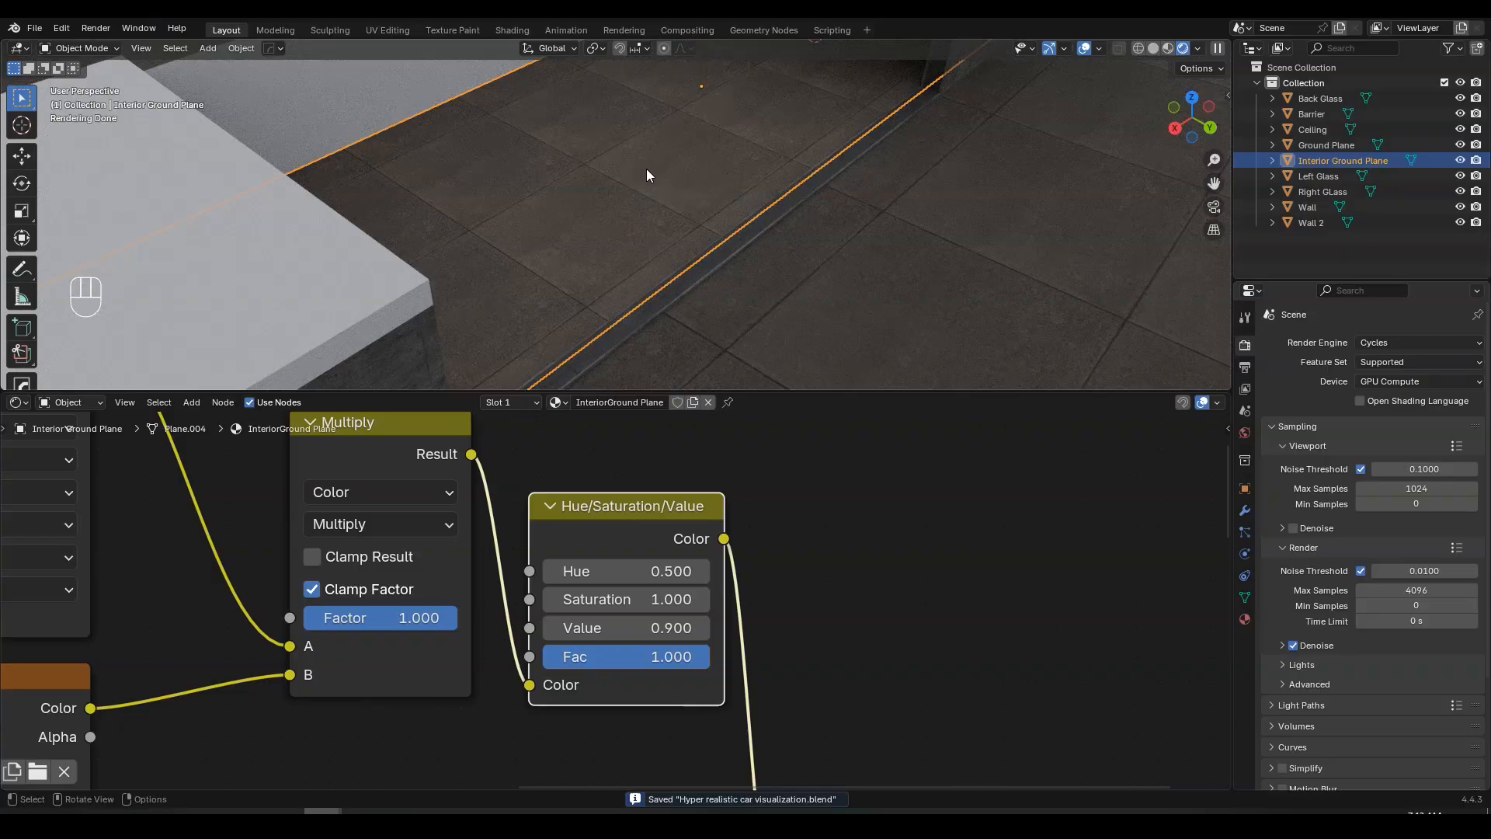
- Deselect the floor, then select the threshold face at the front of the opening on Wall 2 in Edit Mode
middle_drag(990, 240, 845, 226)
key(alt+a)
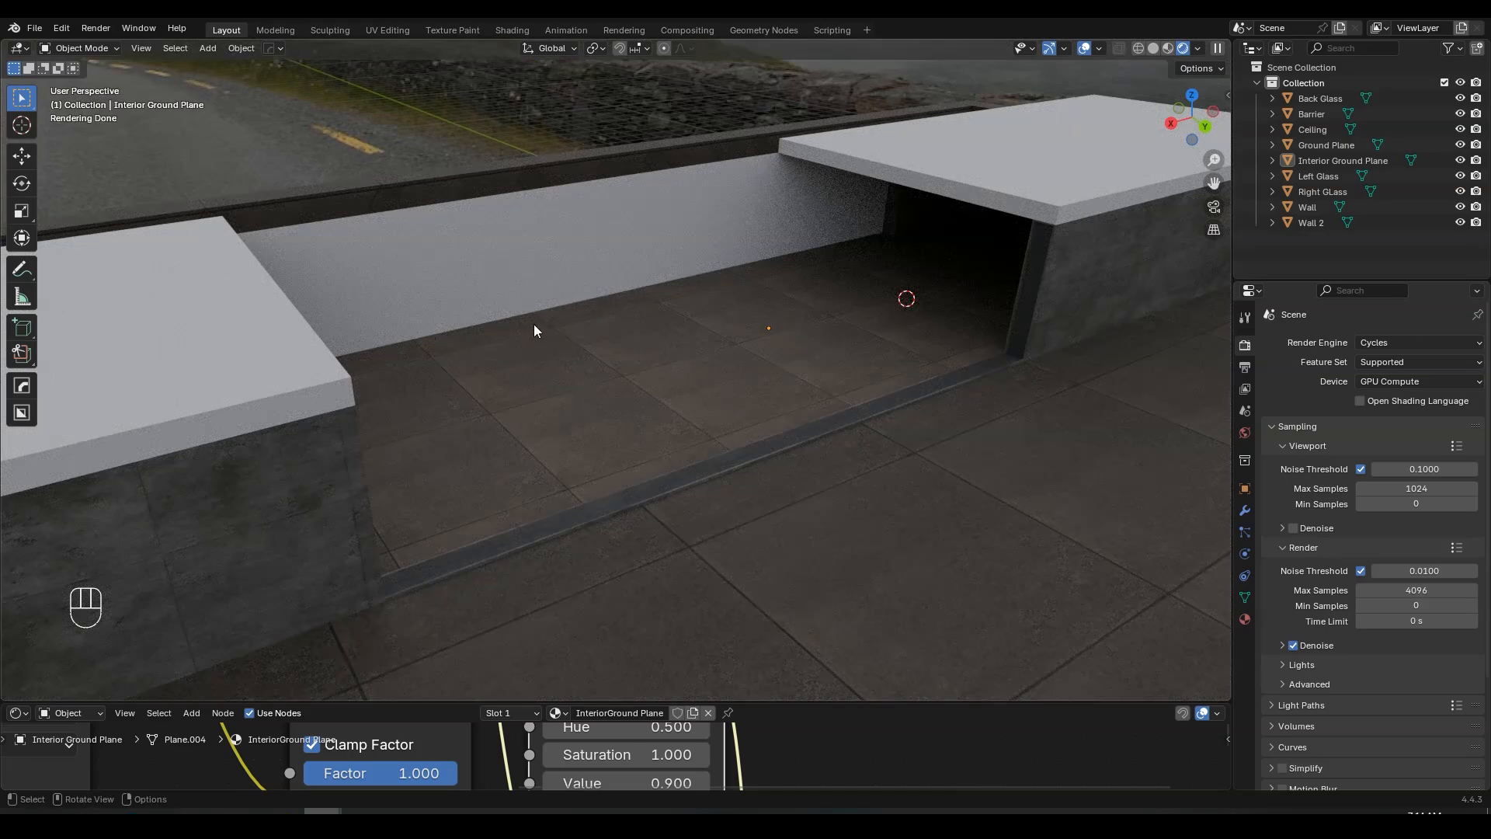
scroll(609, 340, up, 4)
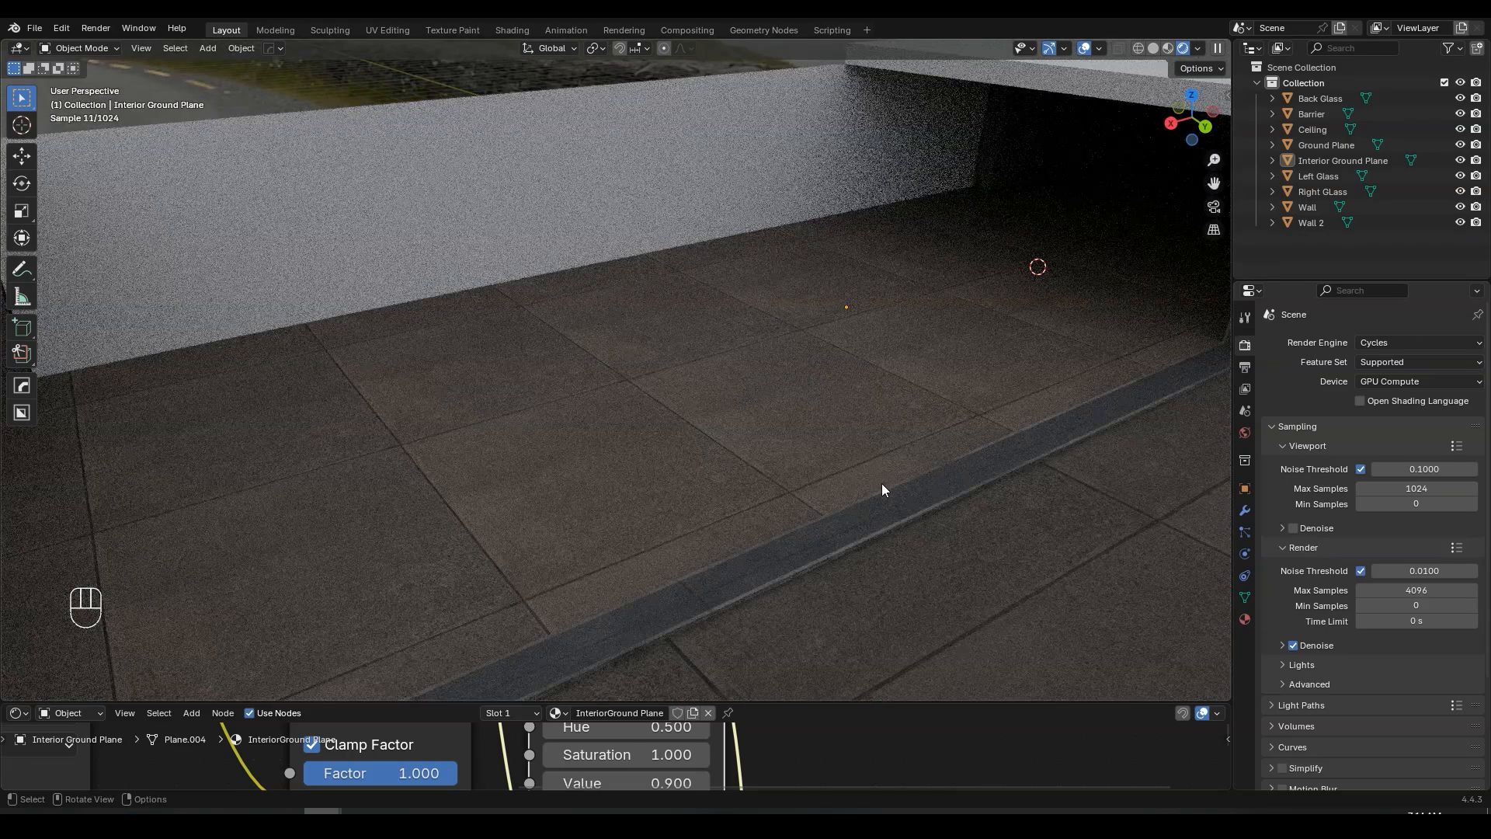
click(889, 509)
scroll(888, 506, down, 1)
middle_drag(879, 454, 836, 466)
key(Tab)
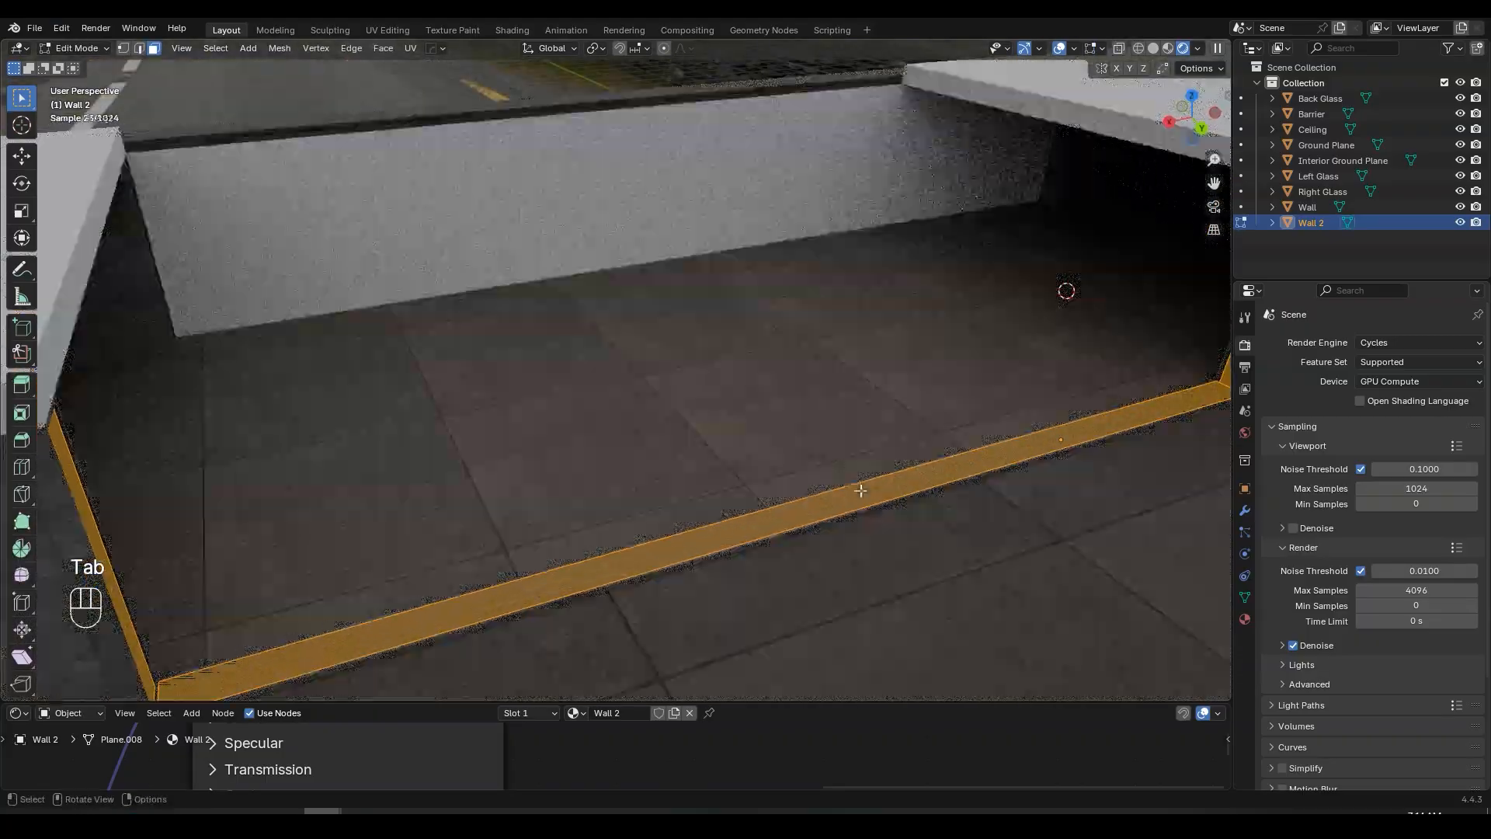
click(858, 489)
- From the top view, duplicate the threshold face along global Y to the back edge of the interior floor
key(KP_7)
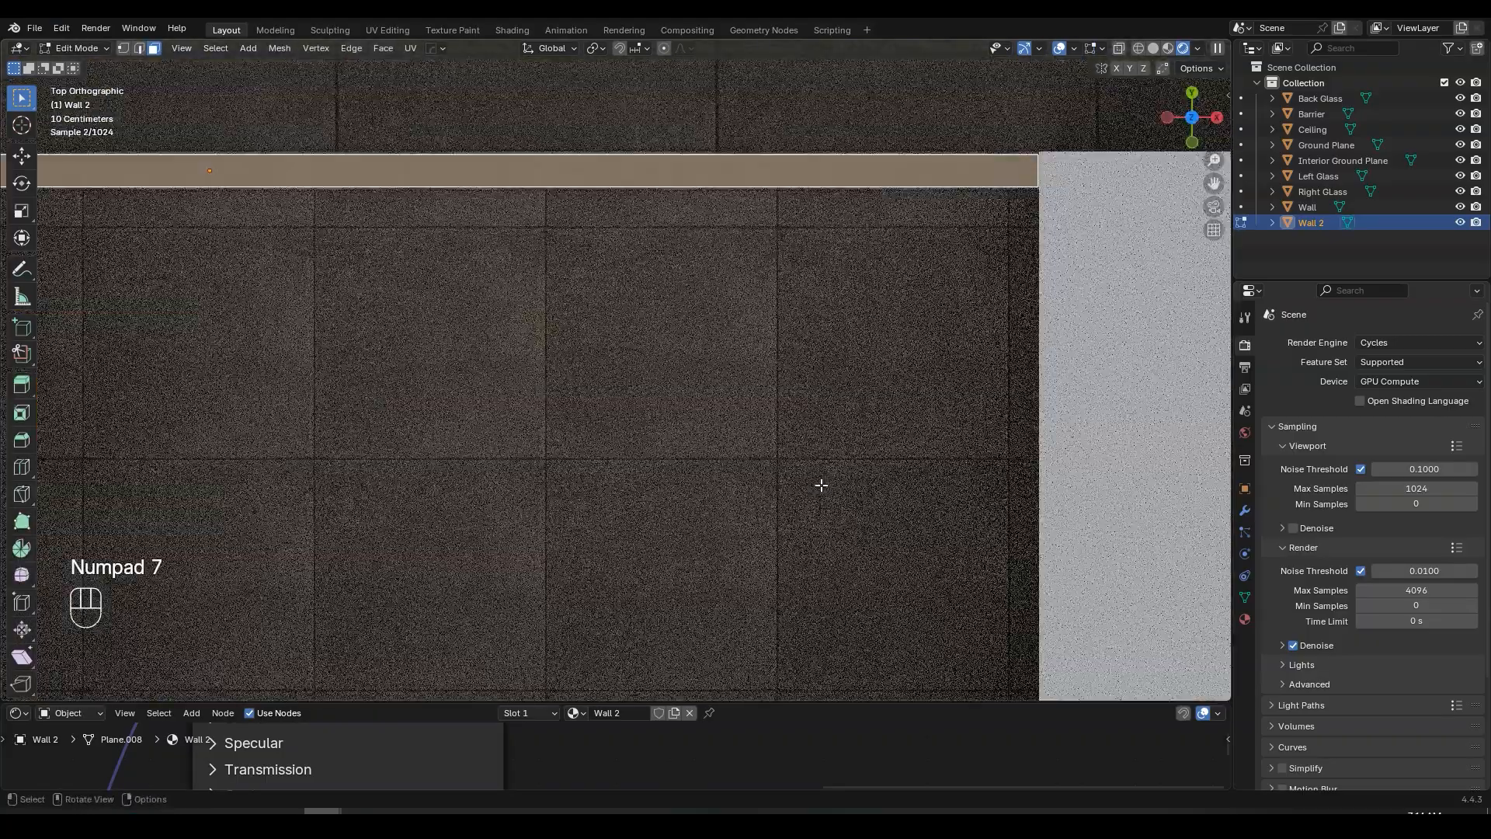
scroll(810, 476, down, 4)
shift+middle_drag(809, 476, 762, 403)
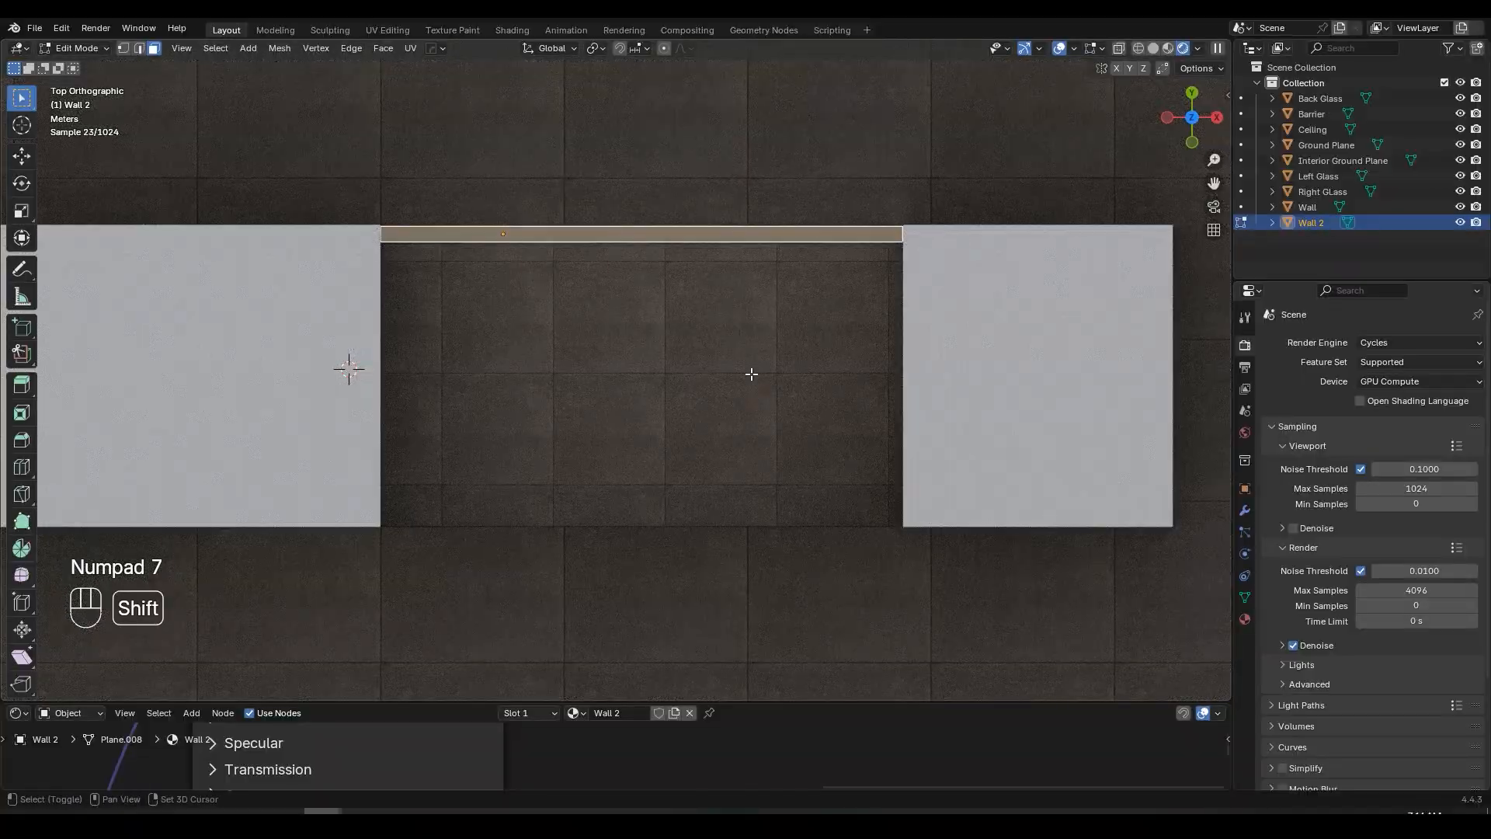
key(shift+d)
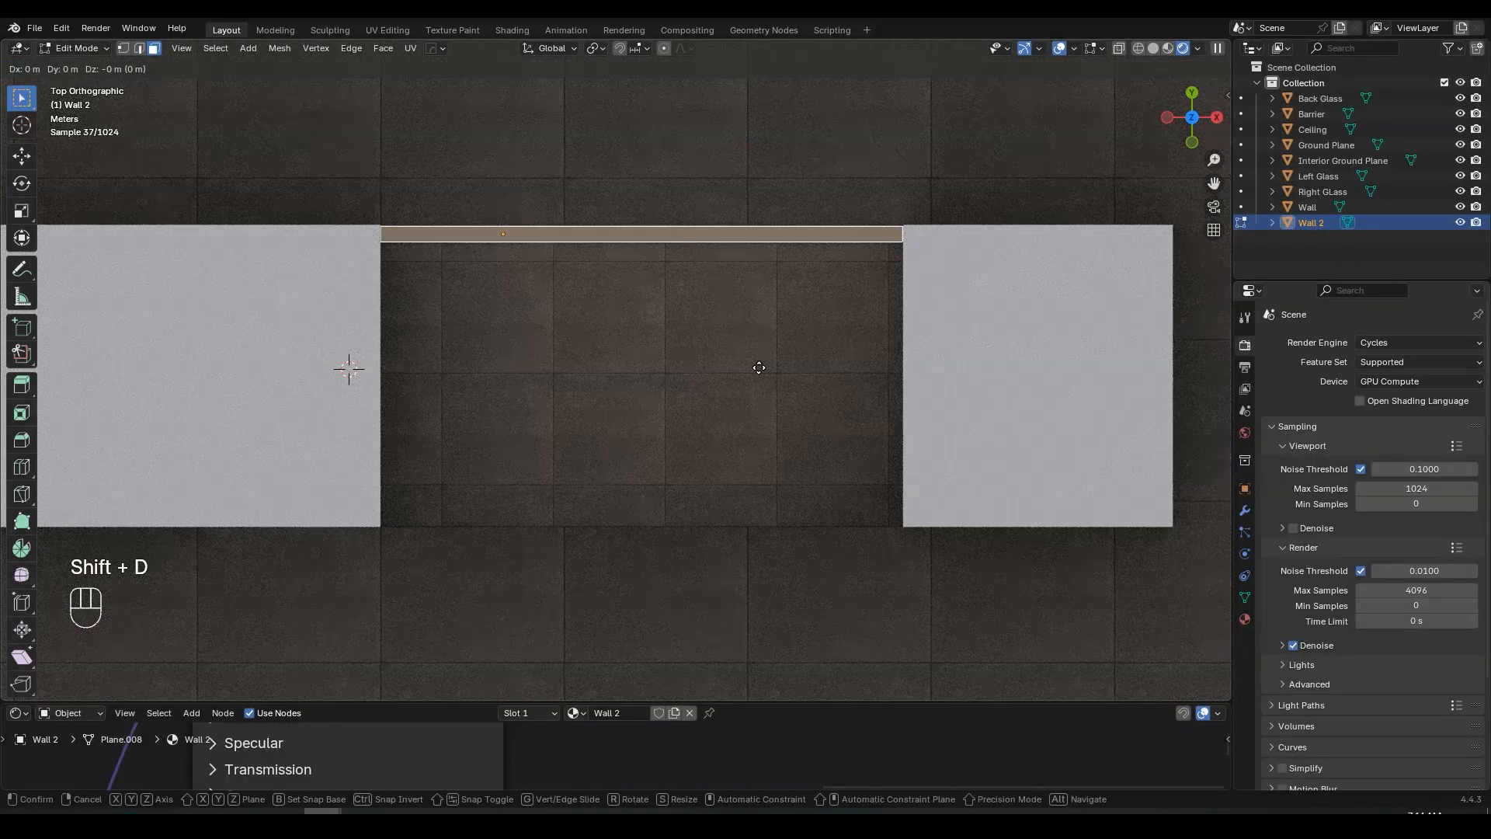
key(y)
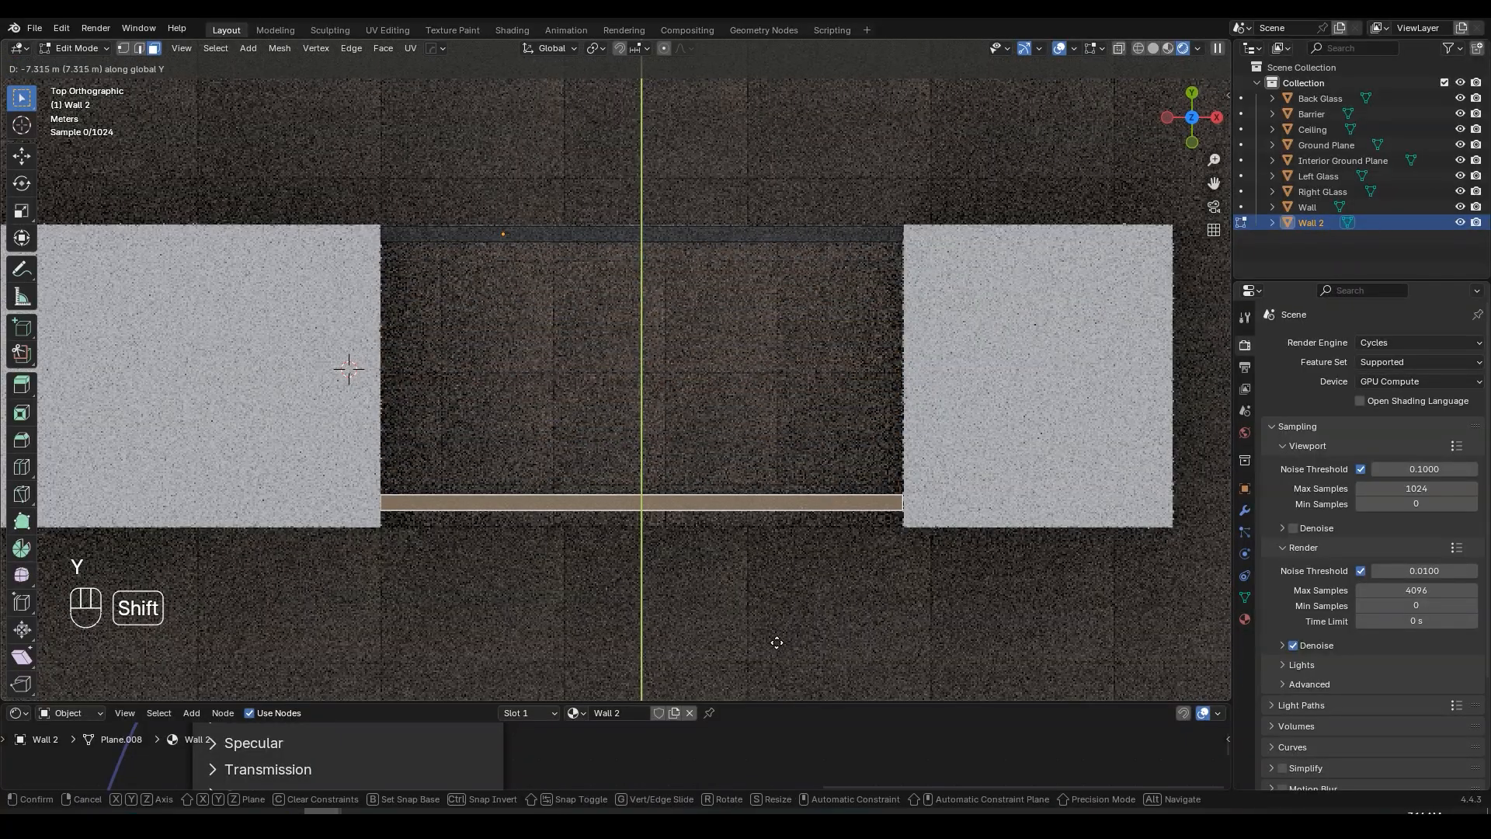
click(779, 125)
middle_drag(779, 124, 660, 458)
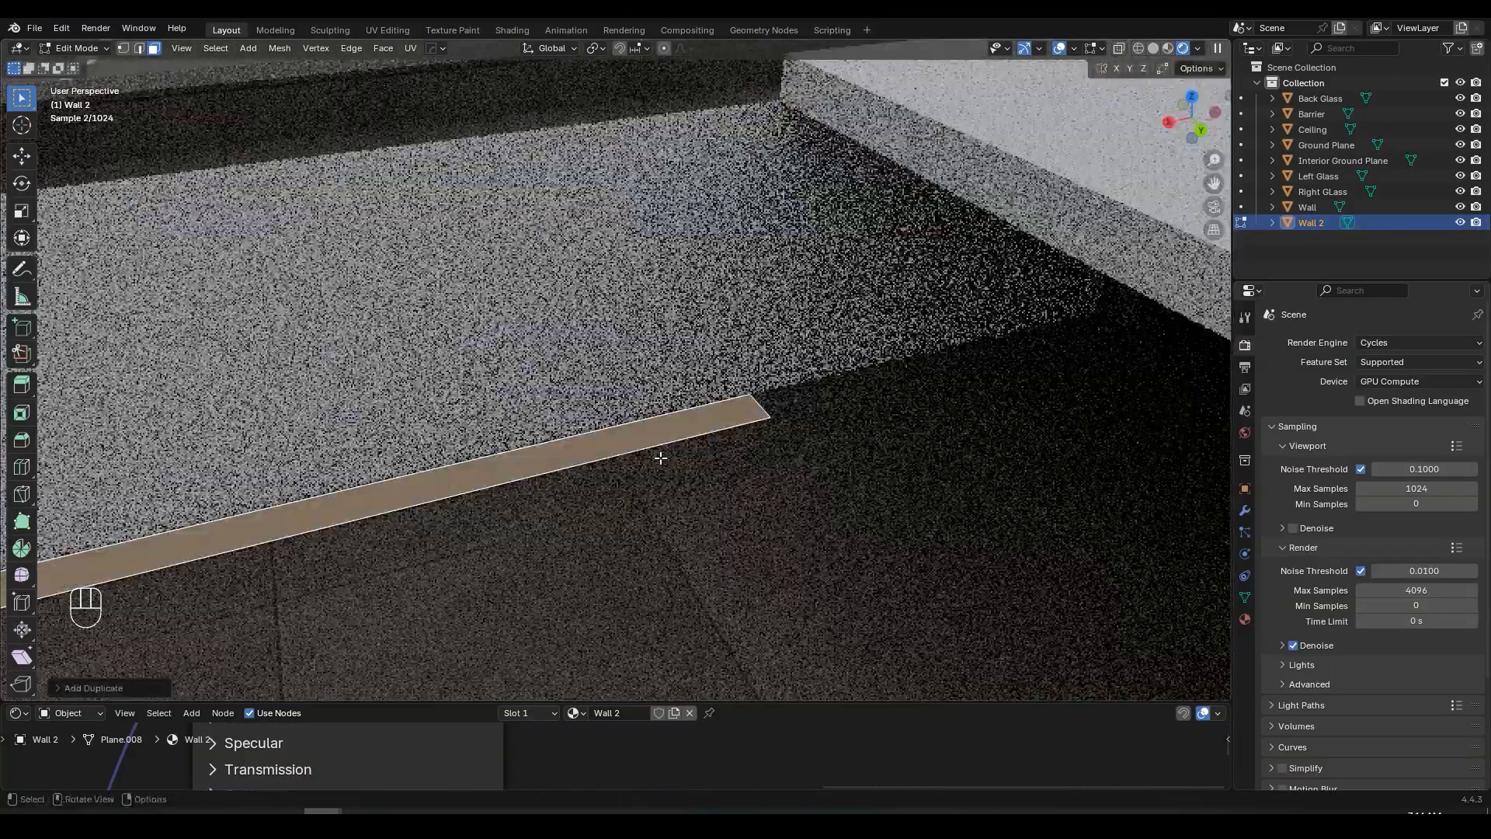
- Extend the copied floor strip by moving its end edge along X until it meets the side wall at the back of the floor
scroll(660, 458, up, 2)
click(139, 48)
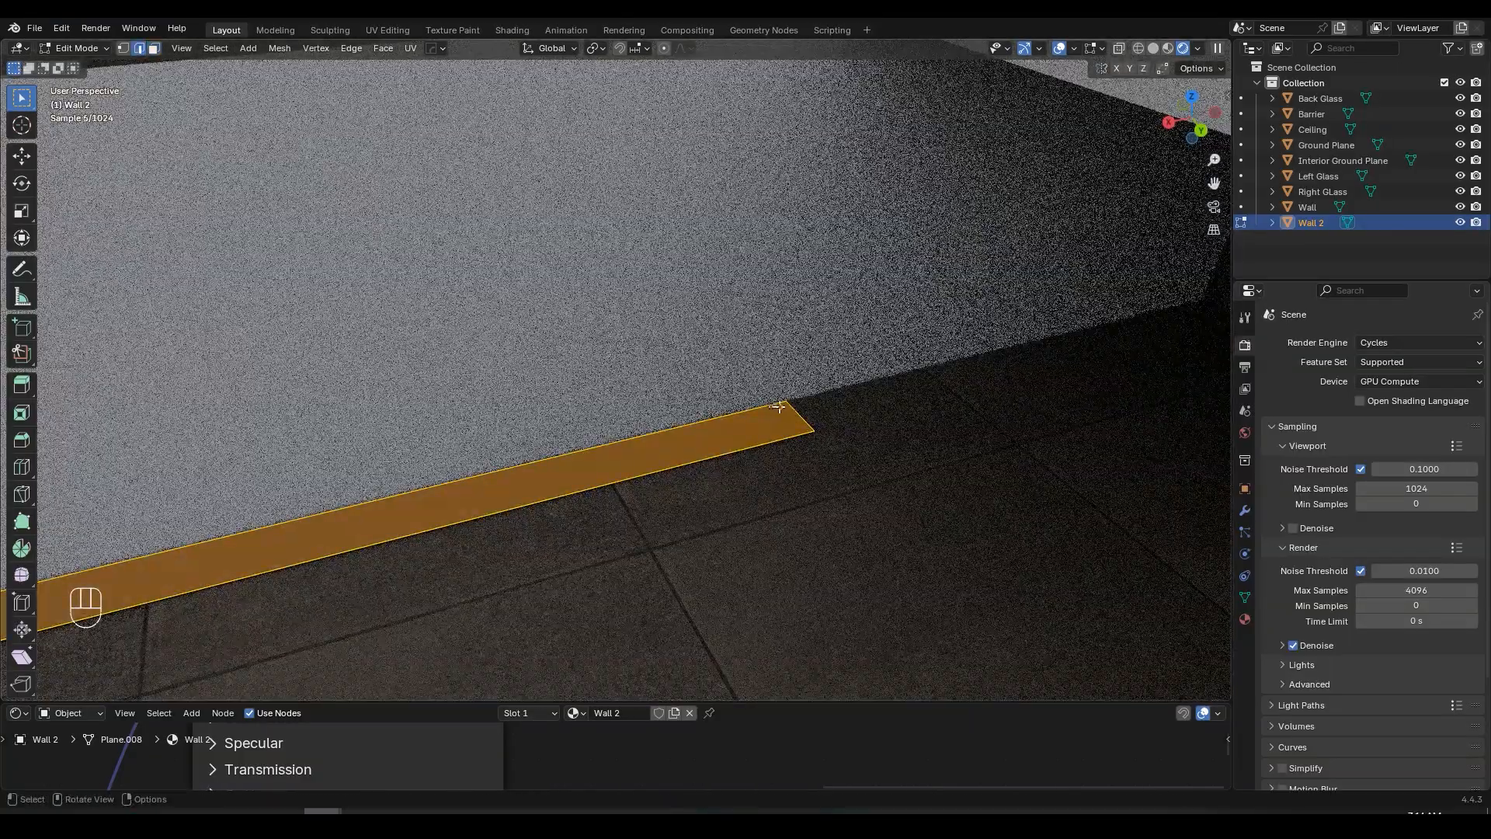
click(807, 422)
shift+middle_drag(859, 386, 761, 420)
middle_drag(761, 419, 835, 466)
key(g)
key(x)
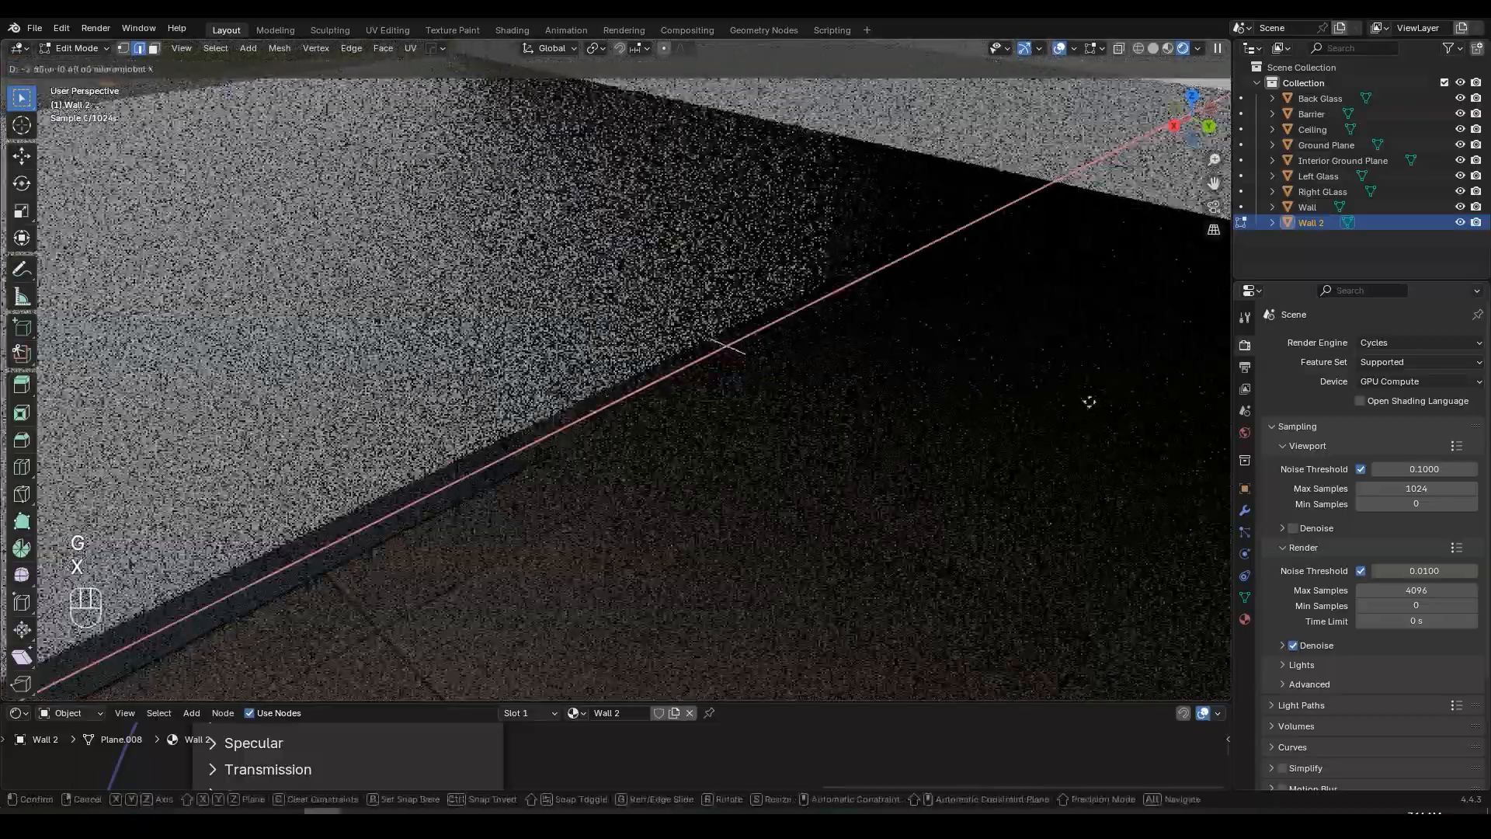
shift+click(71, 327)
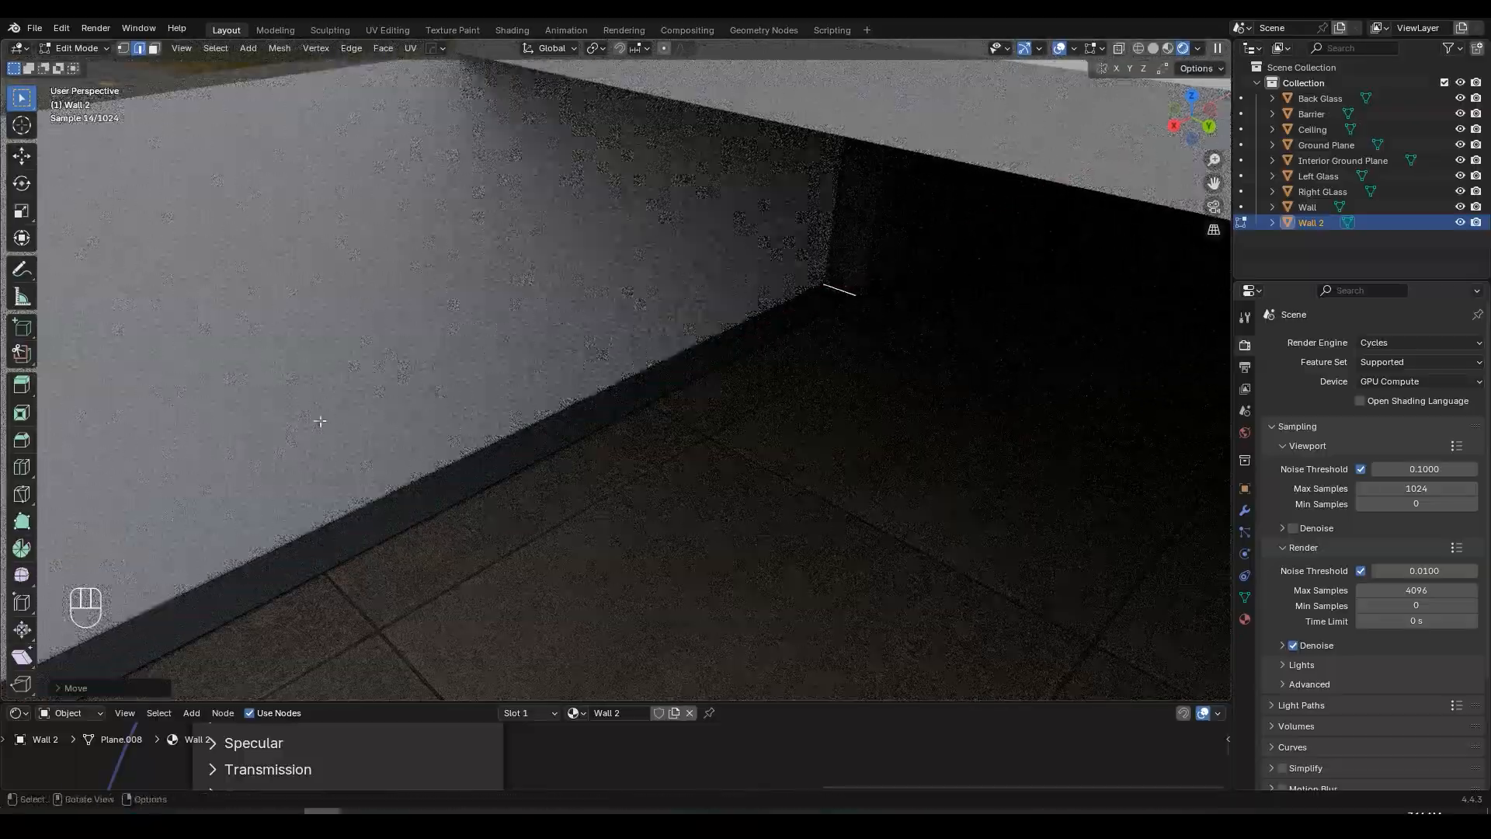
shift+middle_drag(319, 421, 582, 385)
scroll(755, 356, down, 3)
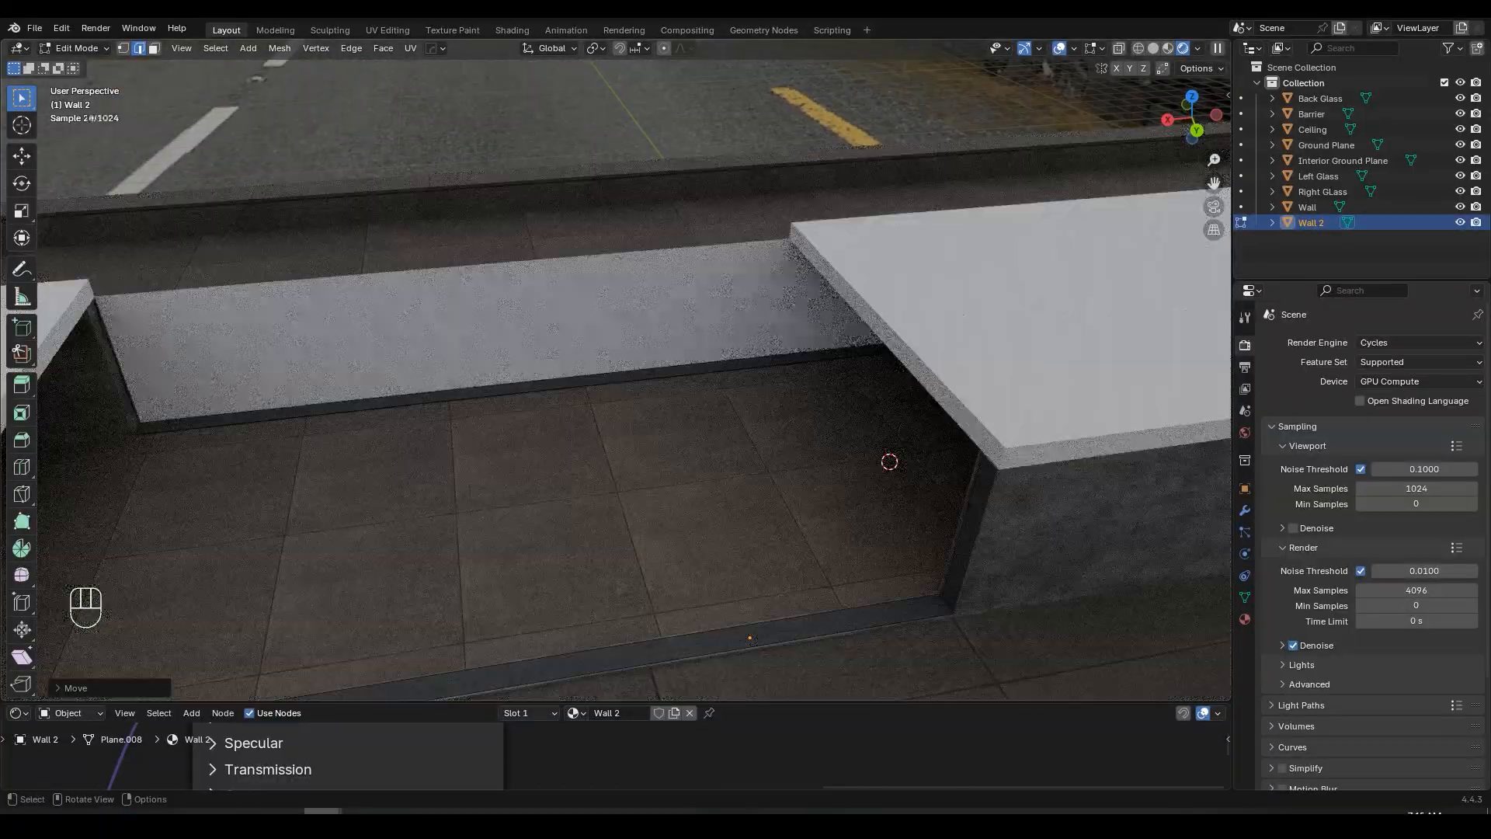
key(ctrl+z)
- Duplicate the back floor strip face about 3 m upward along global Z to the top of the back wall
scroll(481, 405, up, 2)
middle_drag(479, 408, 695, 400)
key(3)
click(495, 408)
key(shift+d)
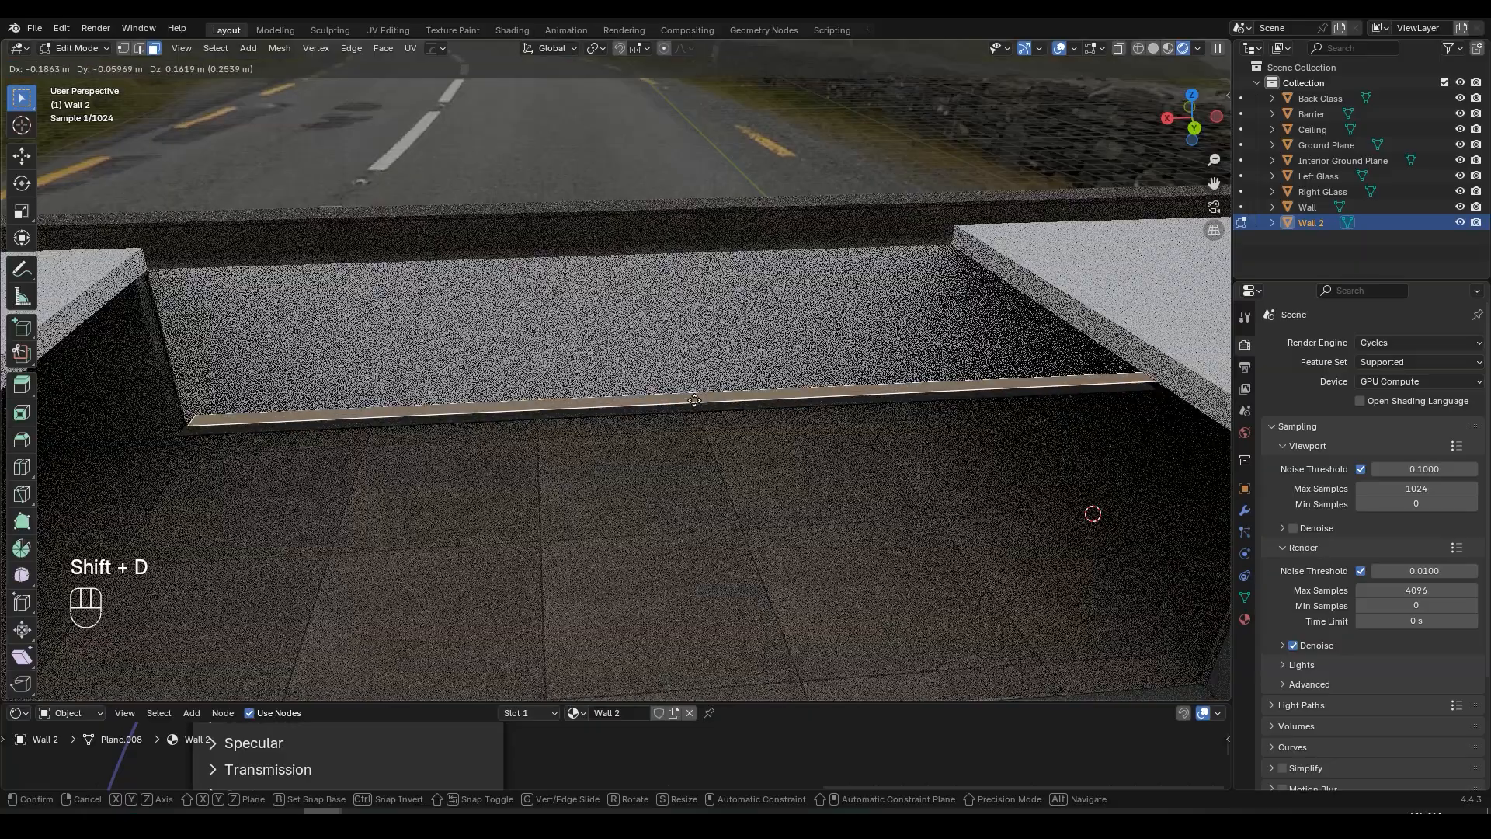
key(z)
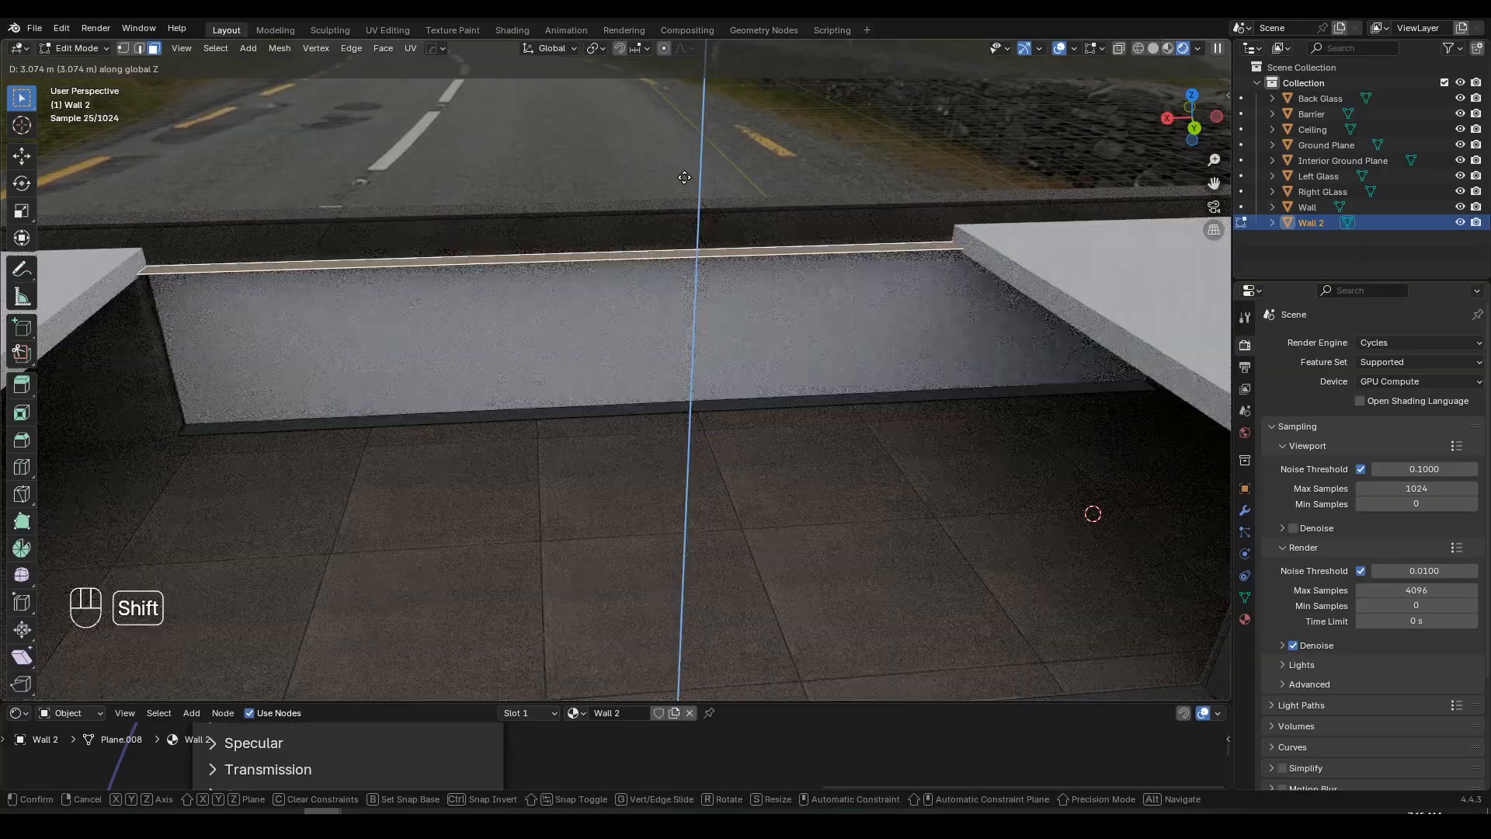
click(636, 199)
- Lower the duplicated strip slightly along Z onto the back wall's top edge, then return to Object Mode with nothing selected
middle_drag(636, 199, 647, 256)
key(g)
key(z)
key(shift)
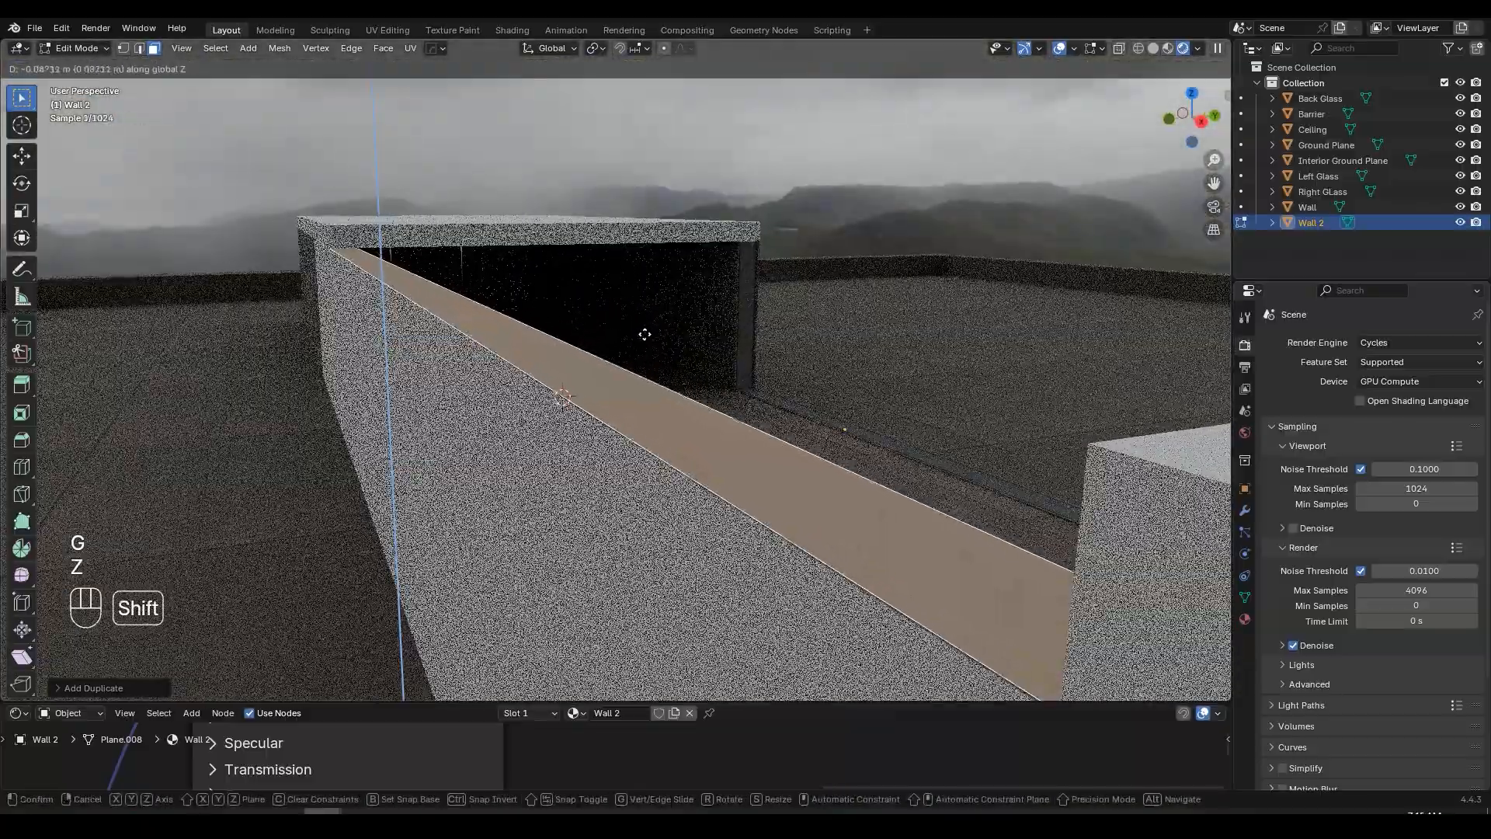
click(647, 333)
middle_drag(682, 329, 632, 385)
key(Tab)
key(alt+a)
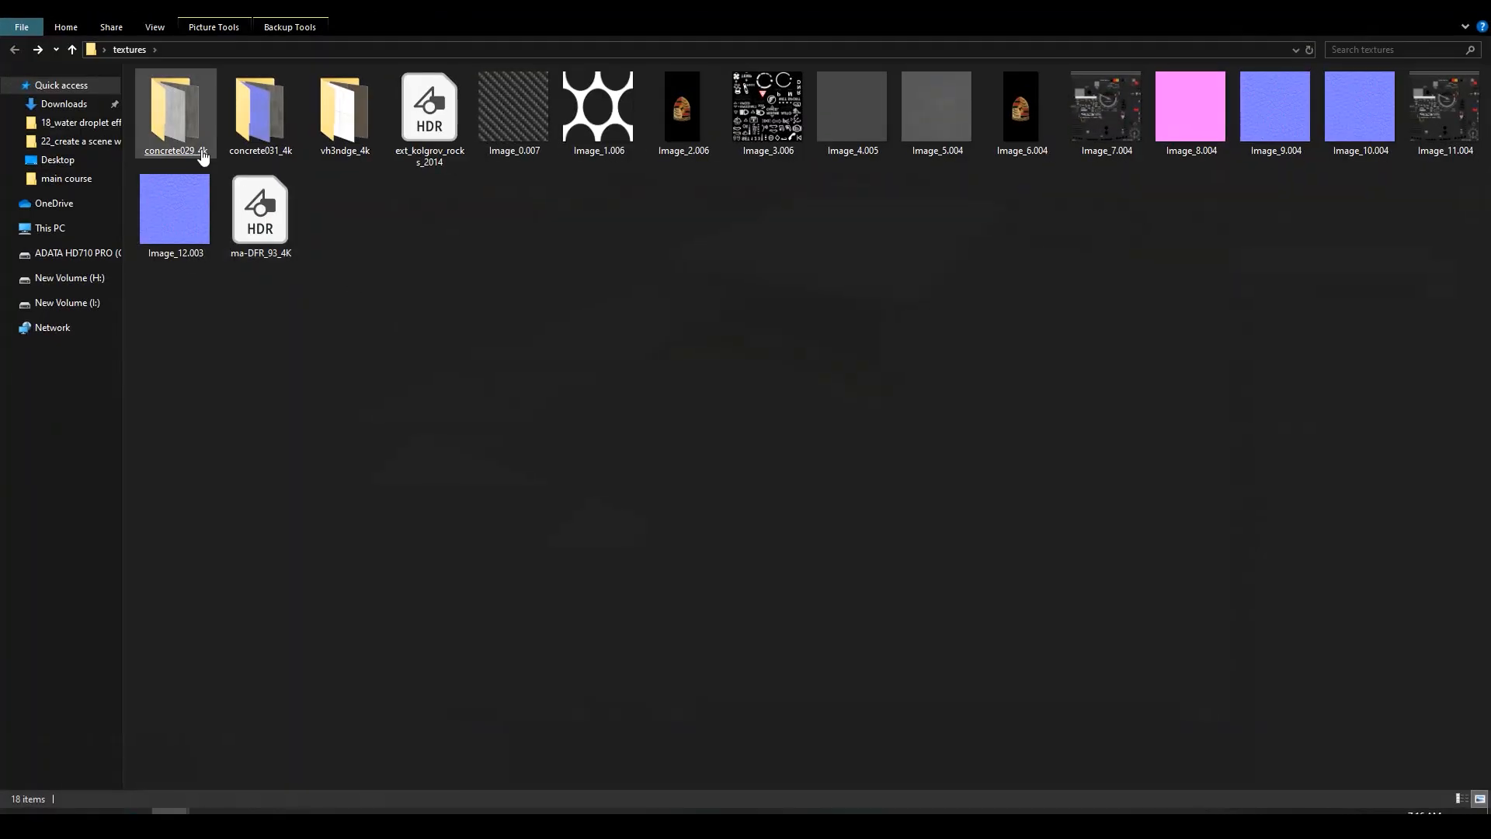
- Check the concrete029_4k texture folder, then give the ceiling object a new material named Ceiling
click(203, 155)
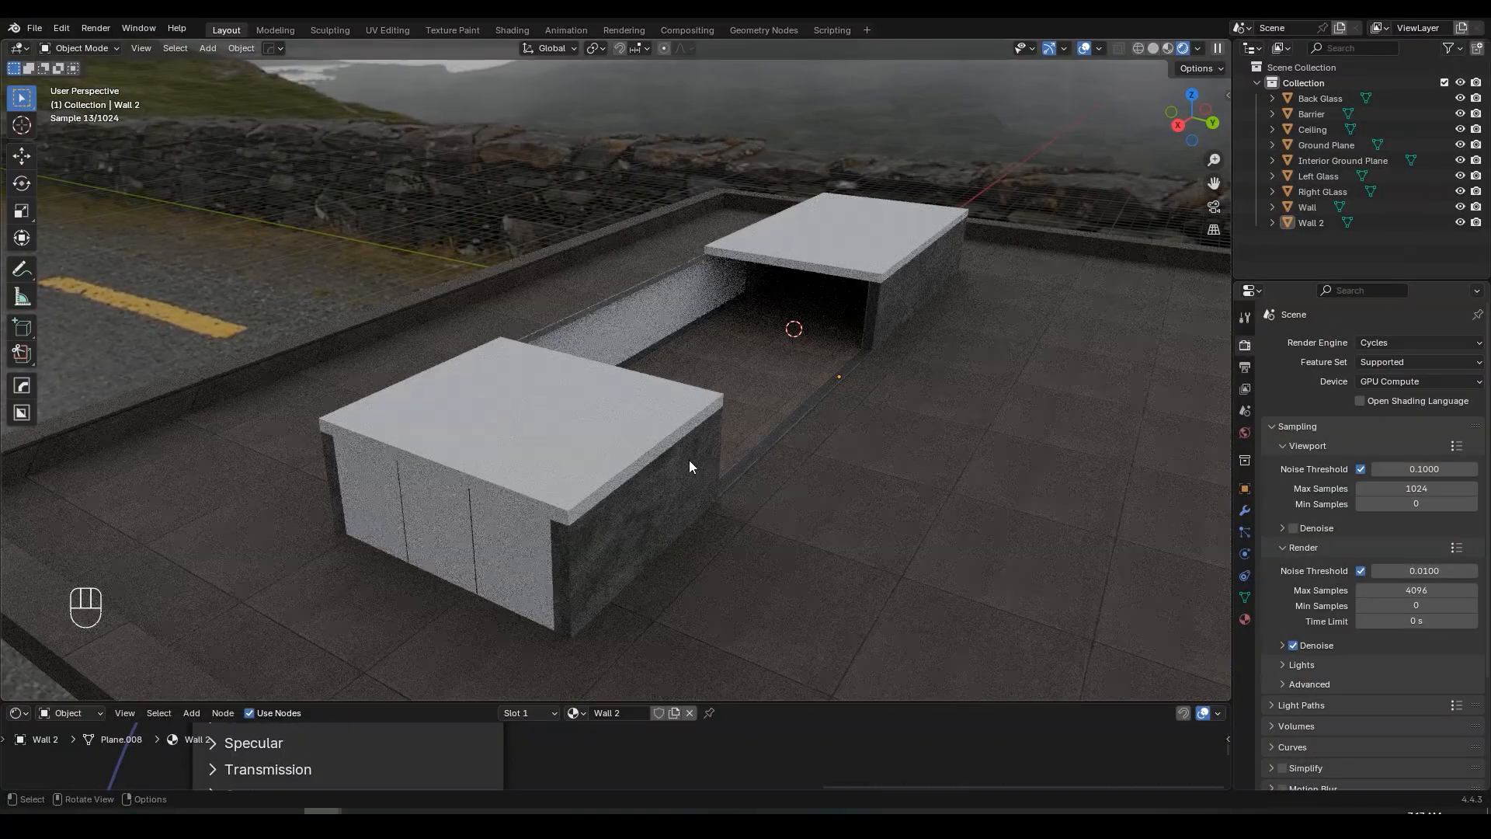
click(656, 458)
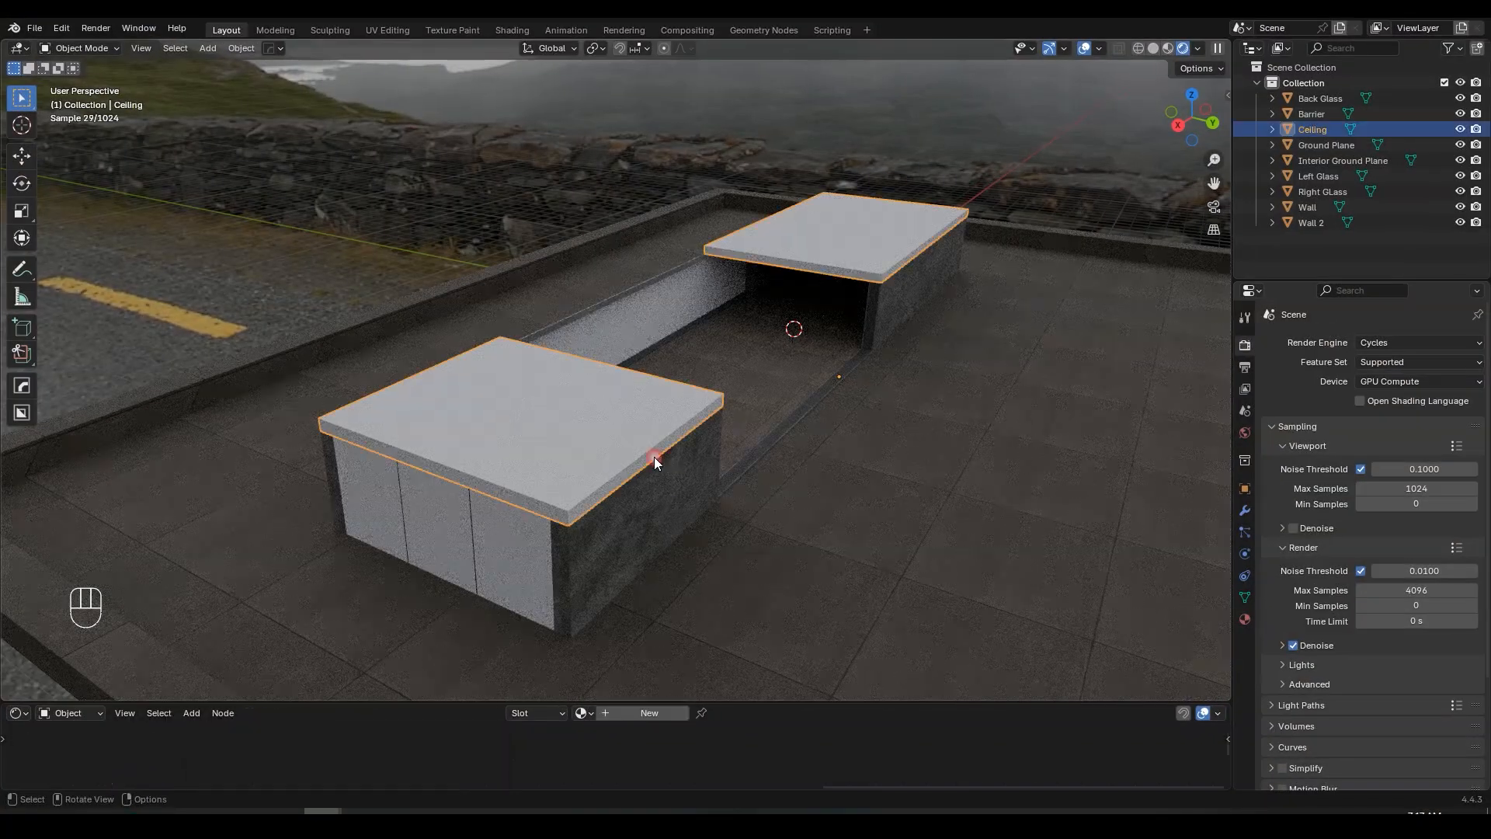
drag(799, 728, 827, 432)
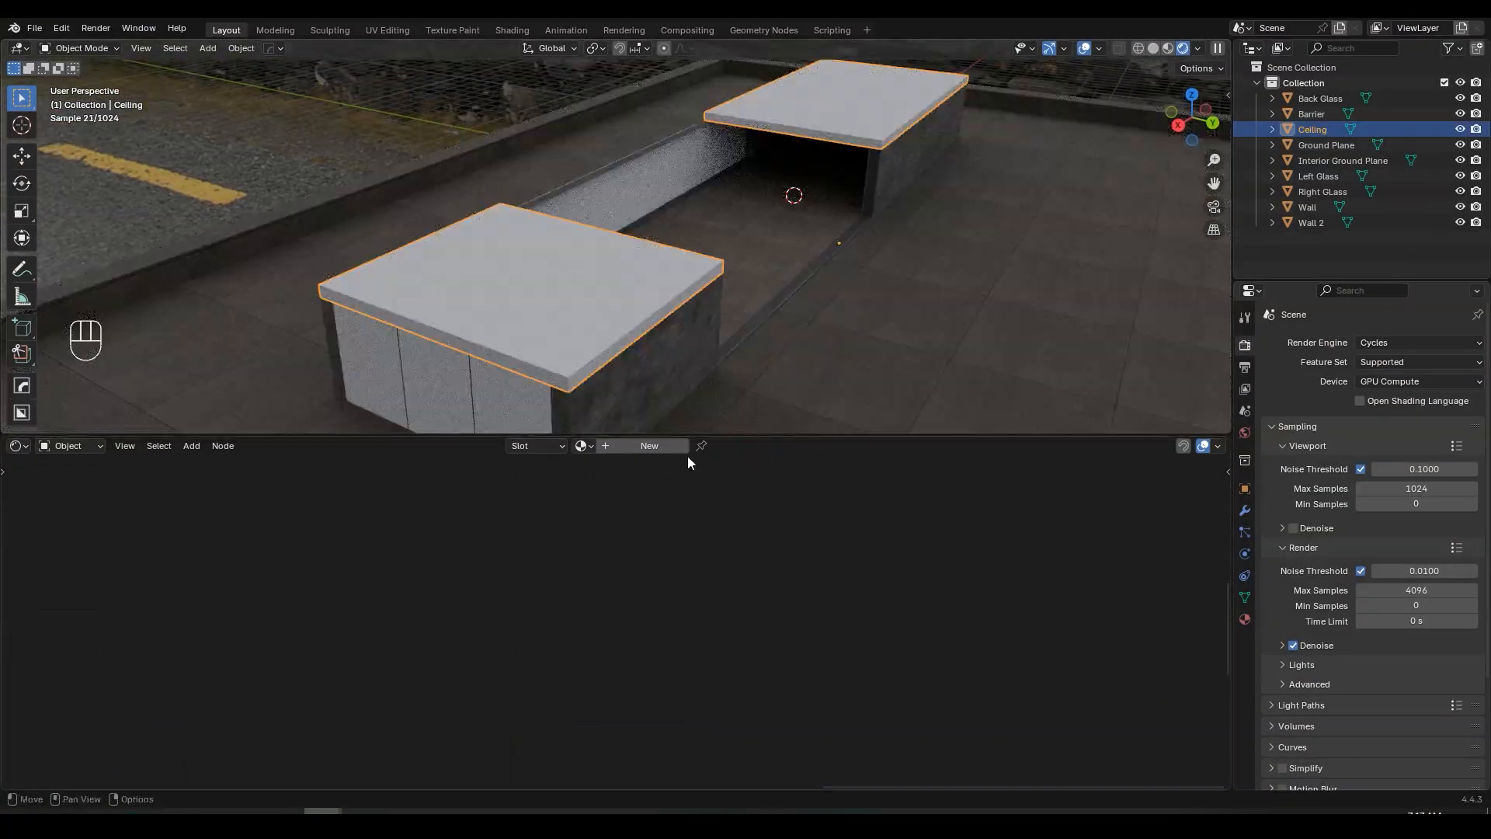
click(655, 452)
scroll(669, 606, down, 4)
middle_drag(669, 606, 693, 662)
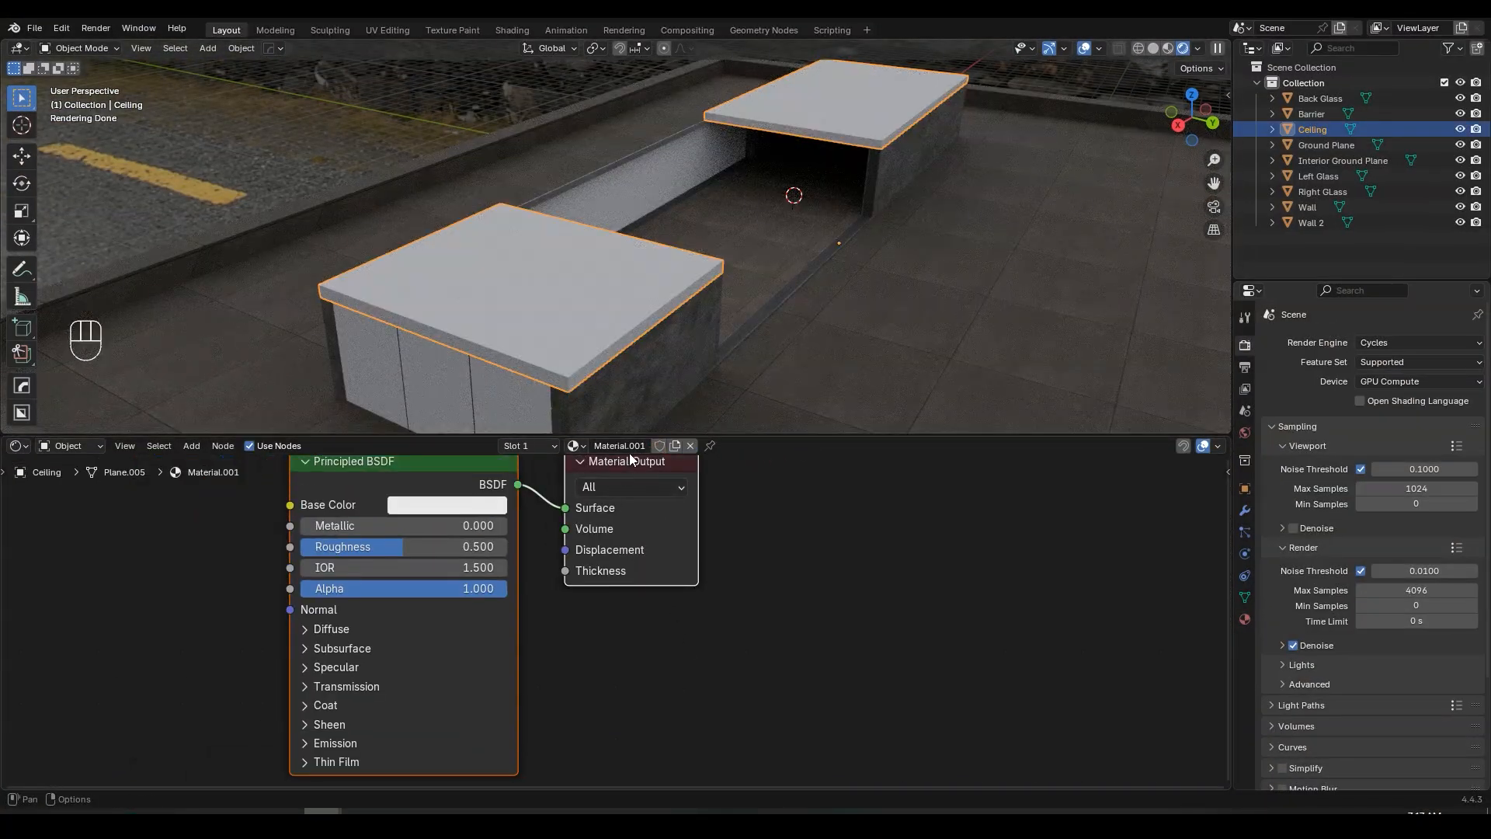
click(631, 444)
key(Return)
- Load all three Concrete029_4K texture maps from concrete029_4k into the Ceiling material's Principled BSDF with Principled Texture Setup
scroll(683, 533, down, 4)
middle_drag(683, 533, 913, 604)
click(749, 531)
click(692, 556)
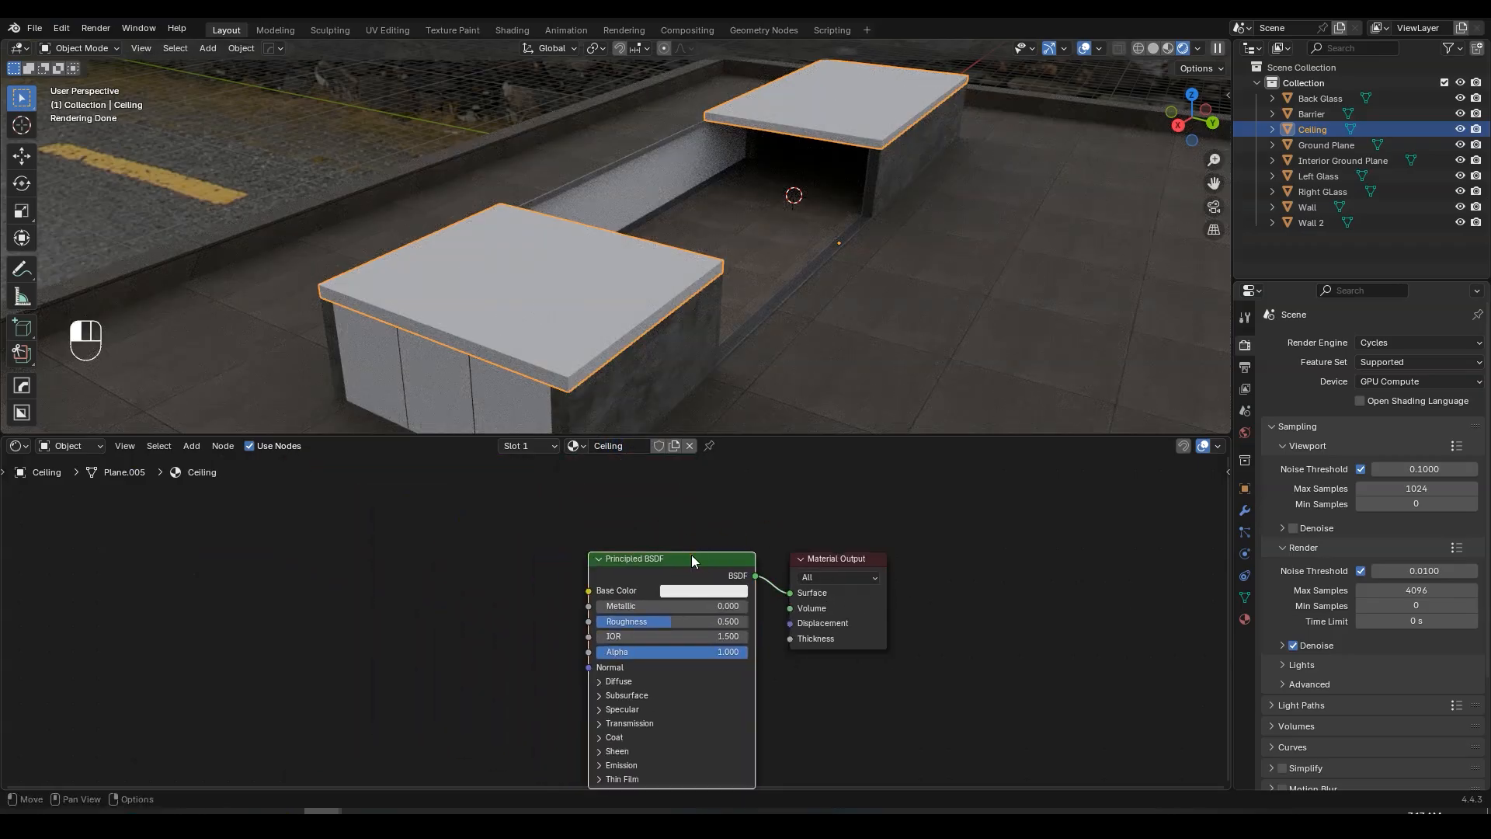
drag(692, 557, 719, 547)
key(ctrl+shift+t)
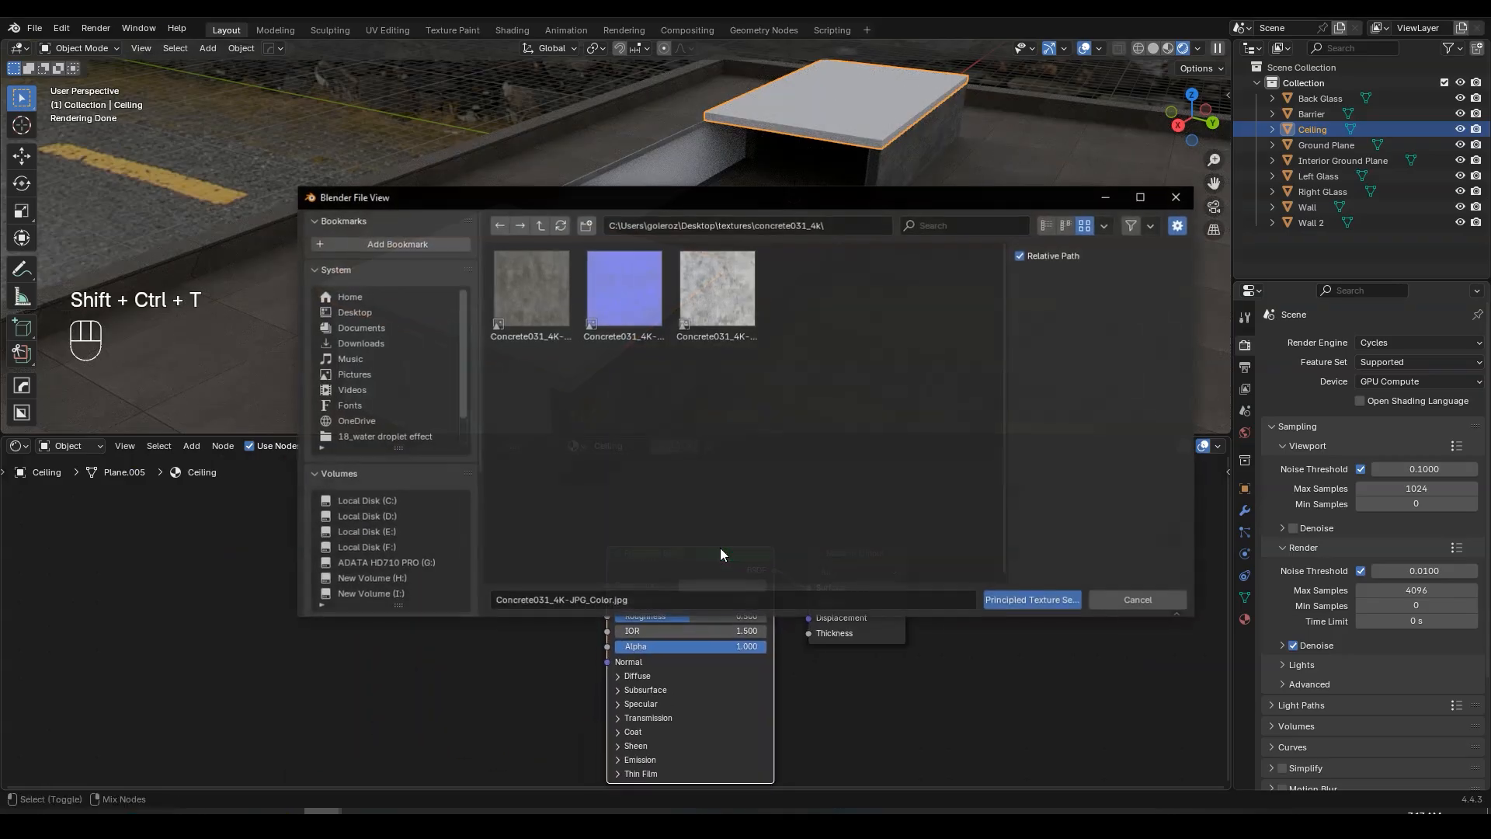
click(541, 225)
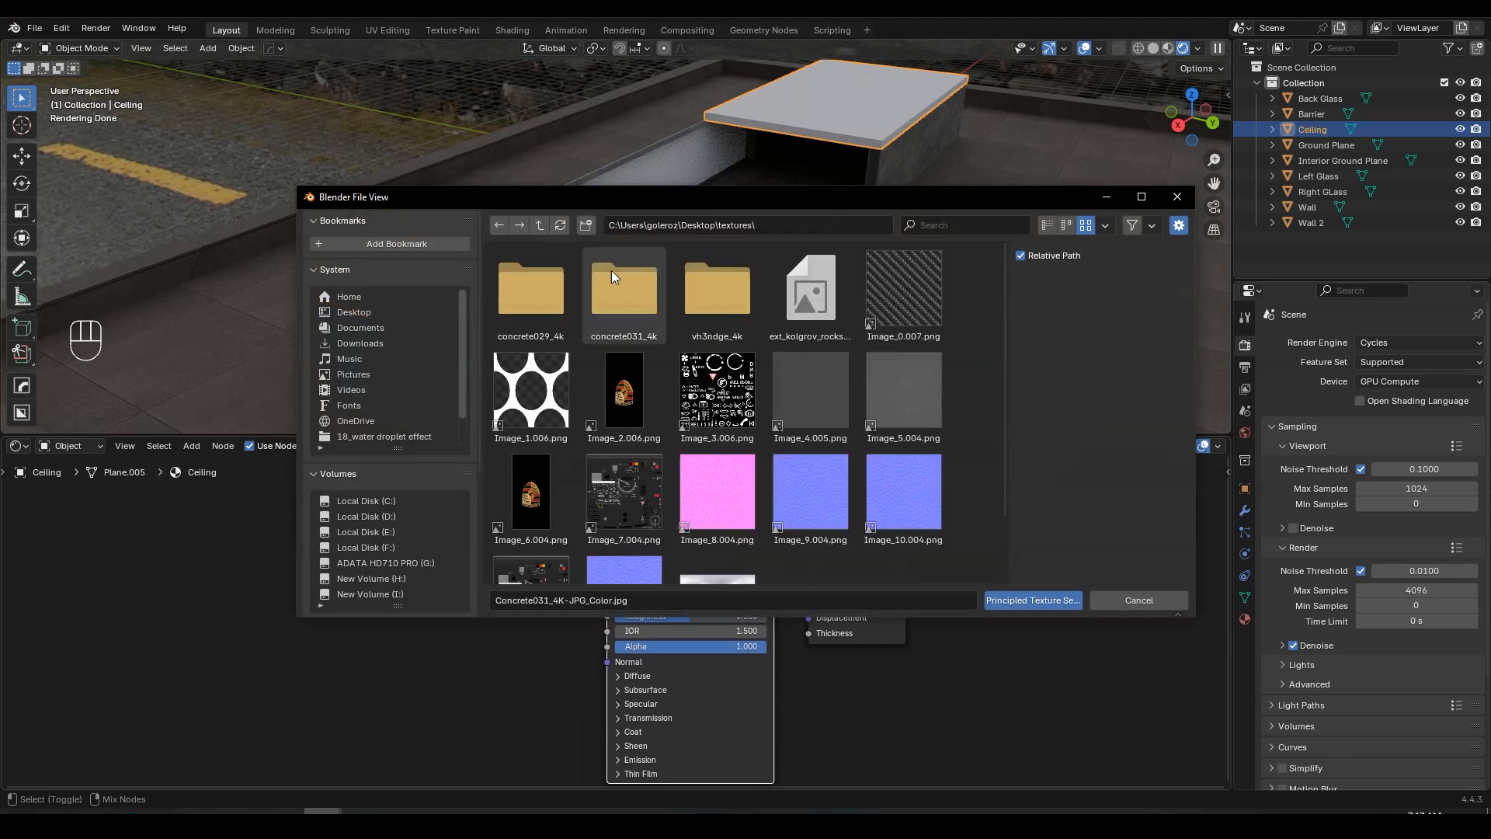
double_click(537, 340)
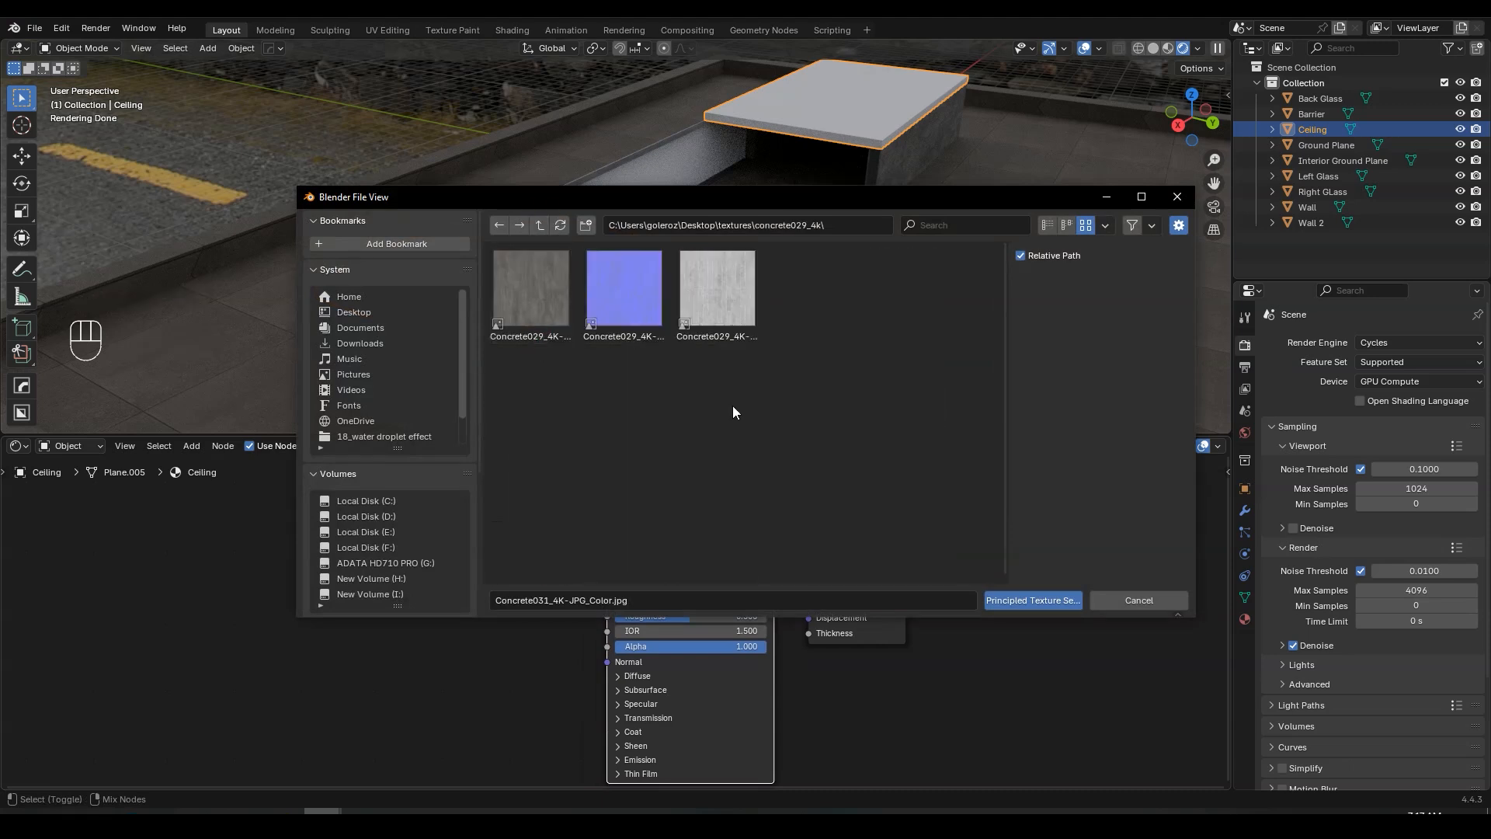
drag(864, 432, 503, 307)
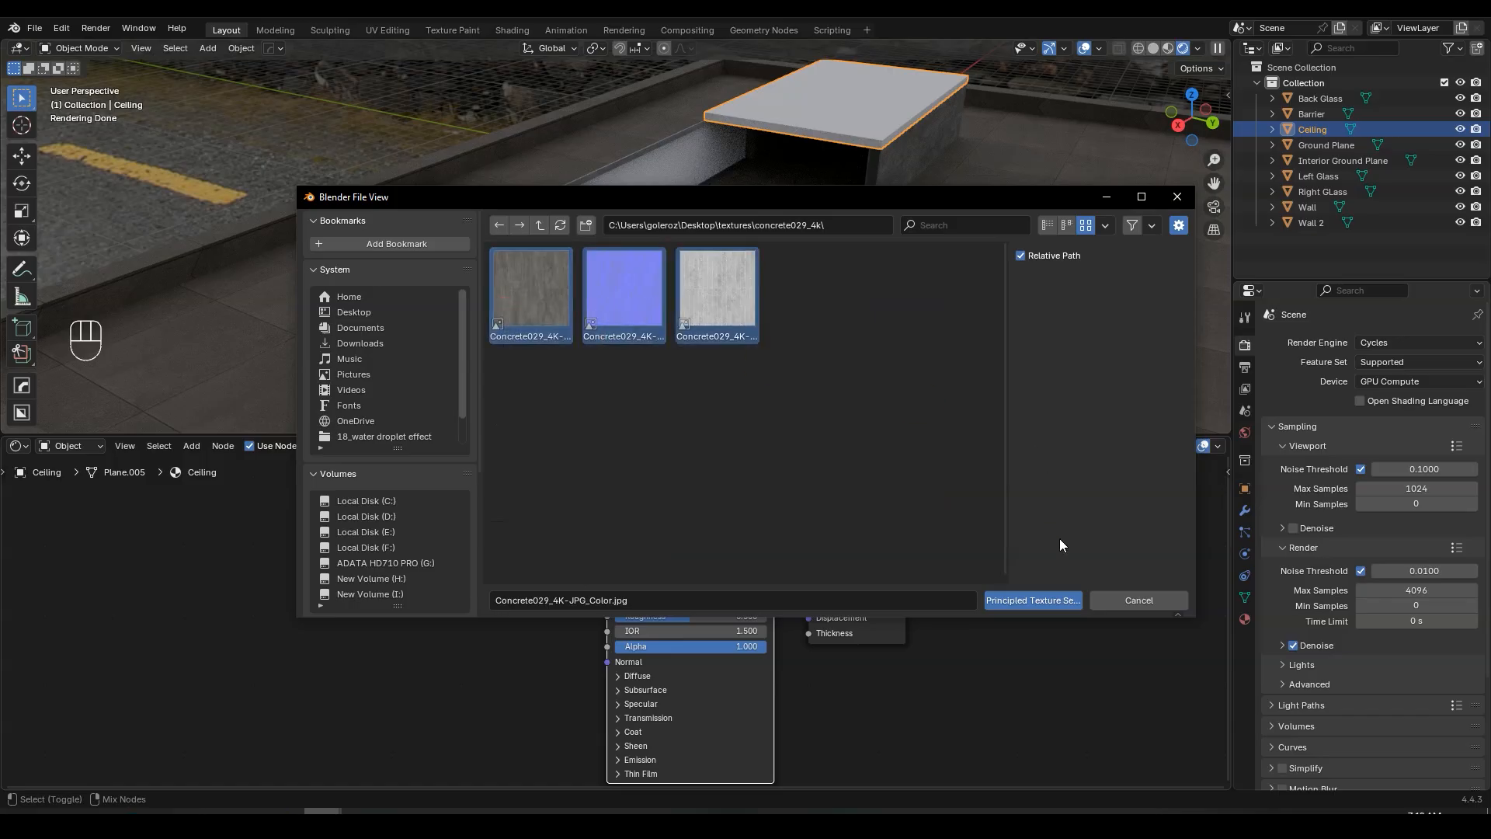
click(1042, 598)
drag(569, 436, 569, 616)
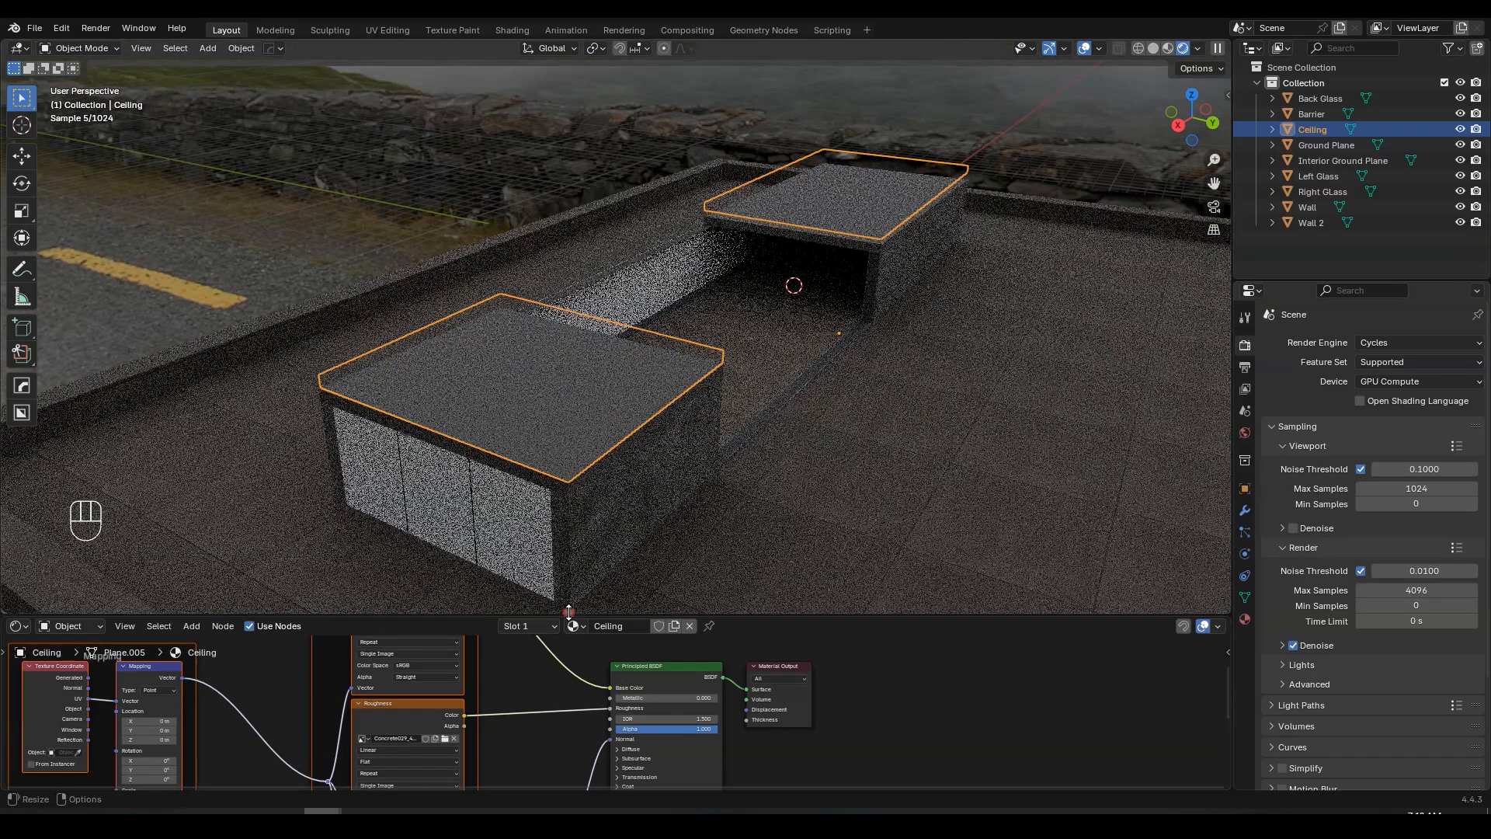
scroll(604, 492, up, 2)
middle_drag(628, 474, 664, 448)
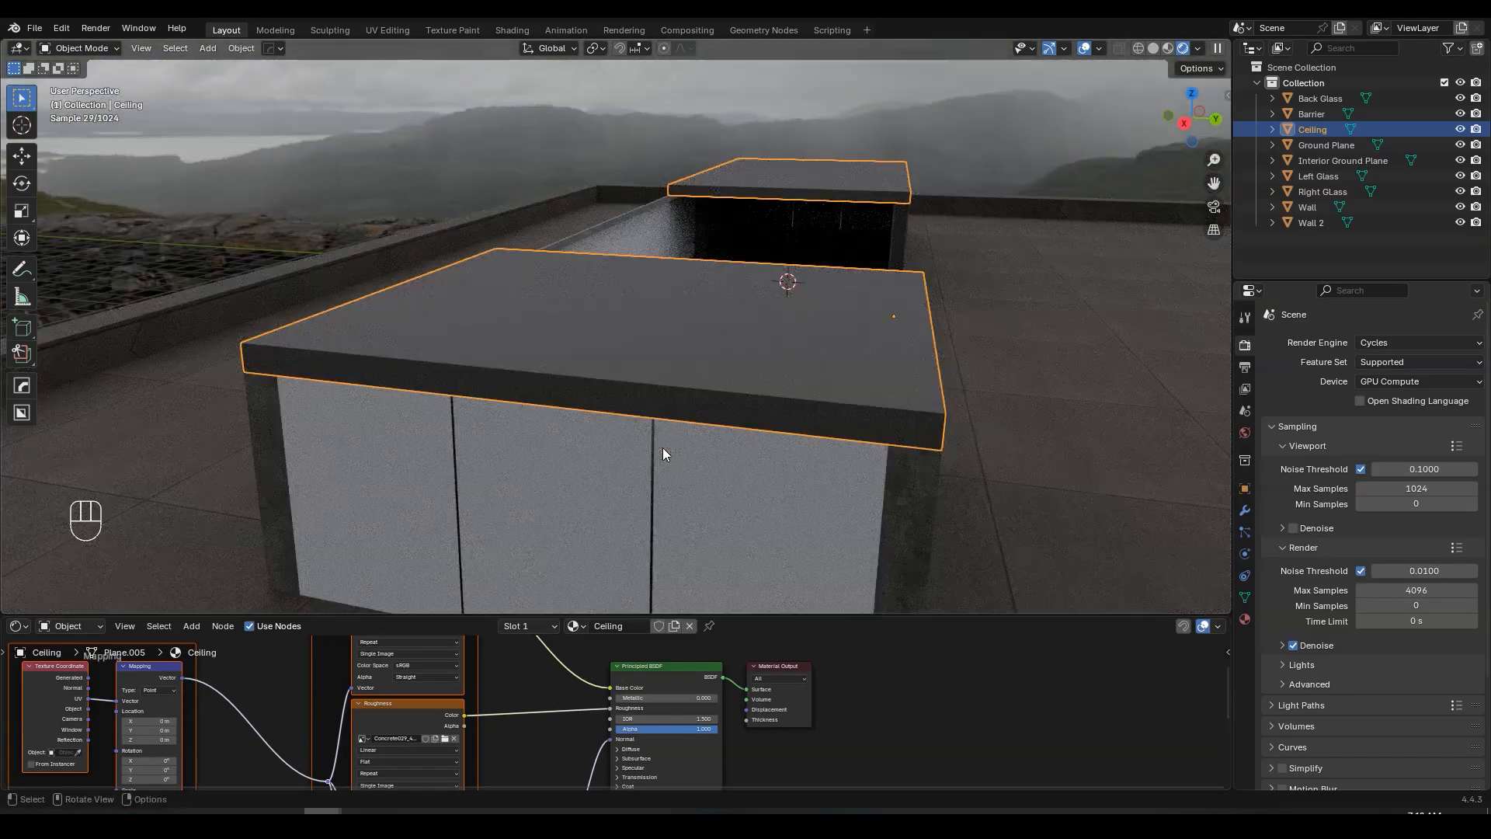
- In the UV Editing workspace, isolate the Ceiling object and mark seams on all of its geometry in Edit Mode
click(388, 29)
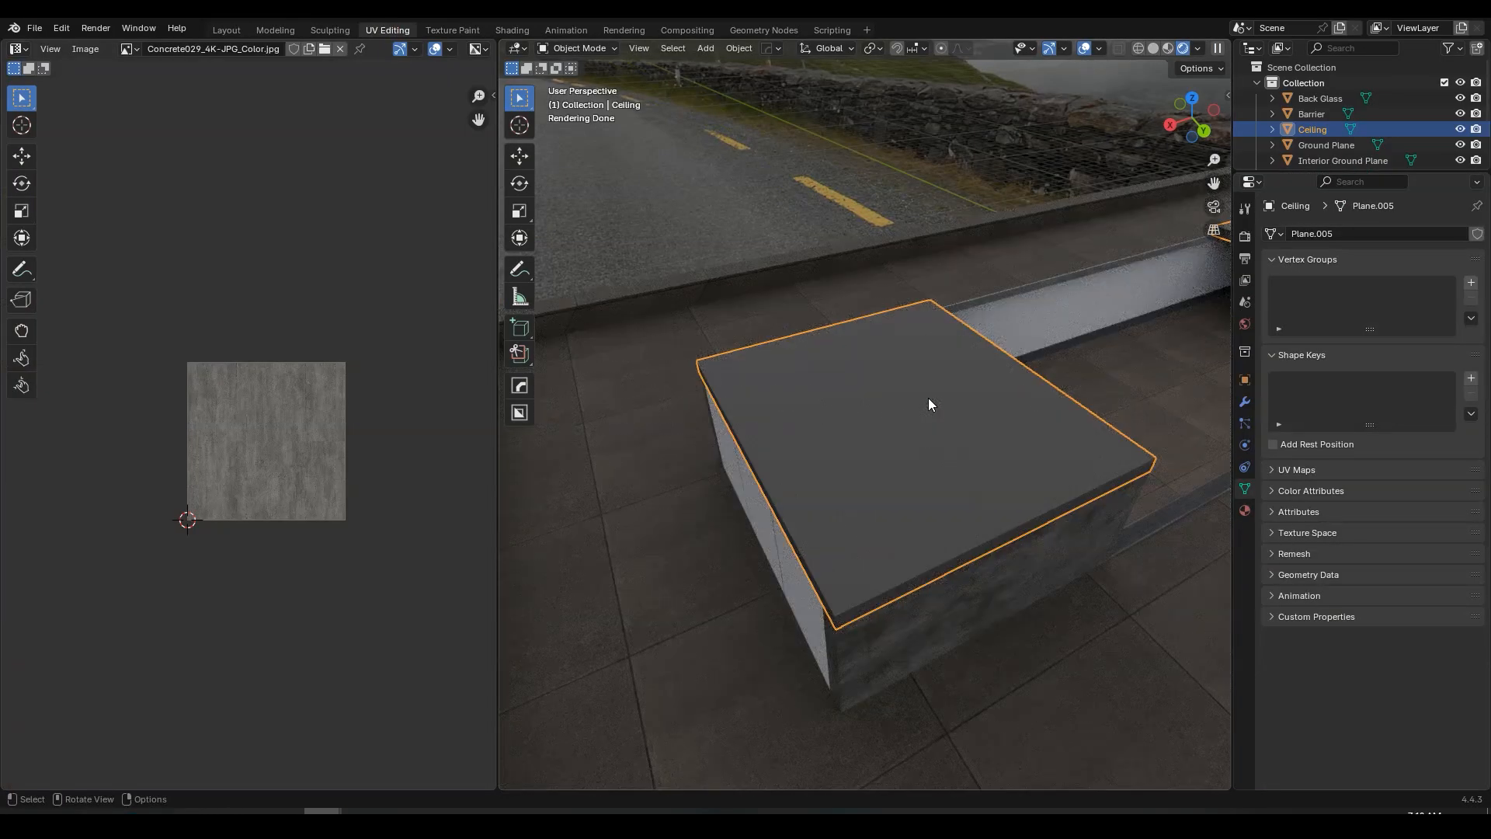
key(KP_Divide)
middle_drag(928, 398, 926, 359)
key(Tab)
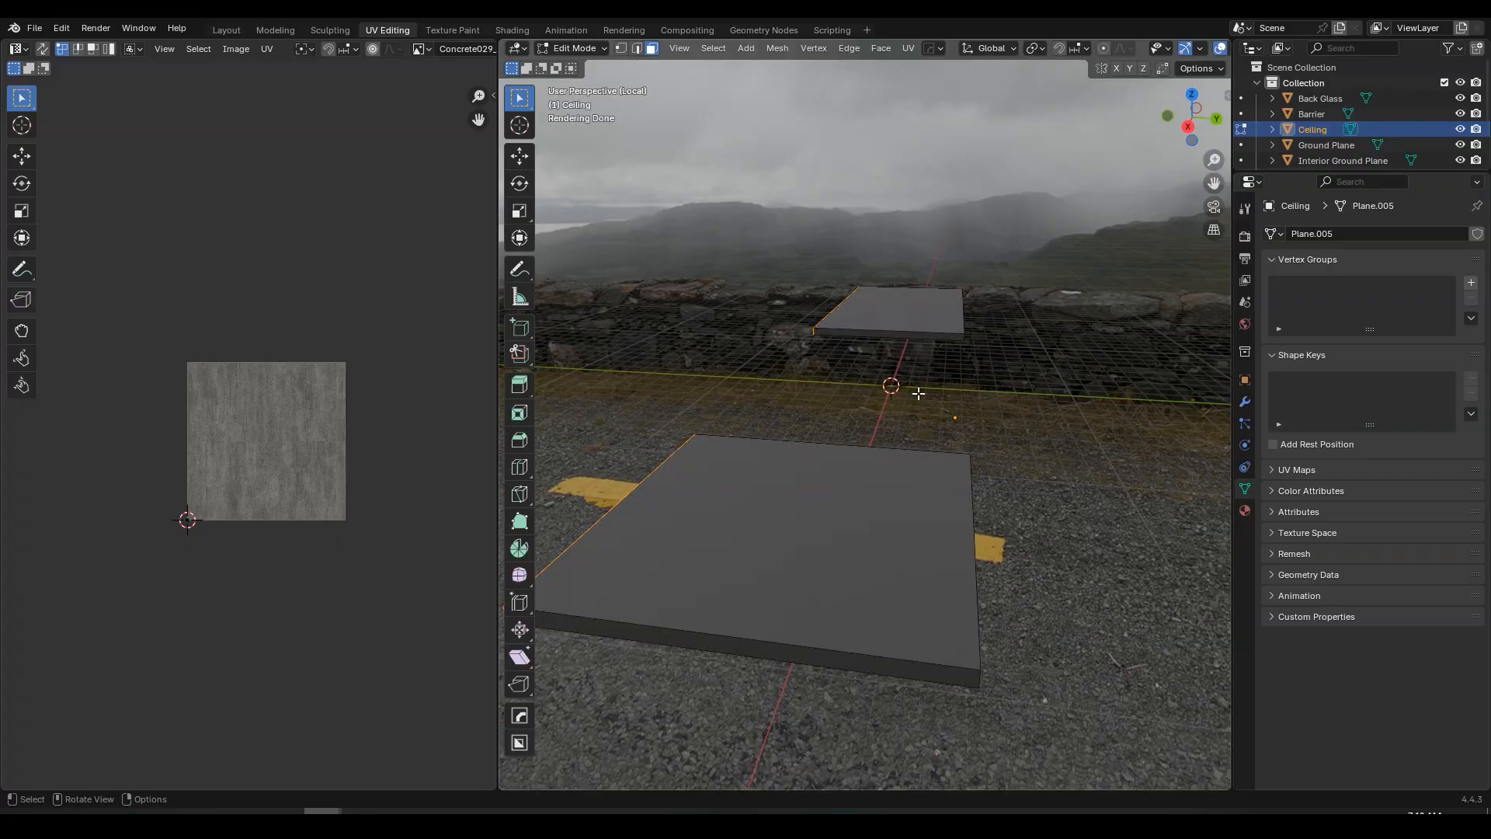
mouse_move(919, 394)
middle_down()
mouse_move(962, 406)
mouse_move(914, 411)
middle_up()
key(a)
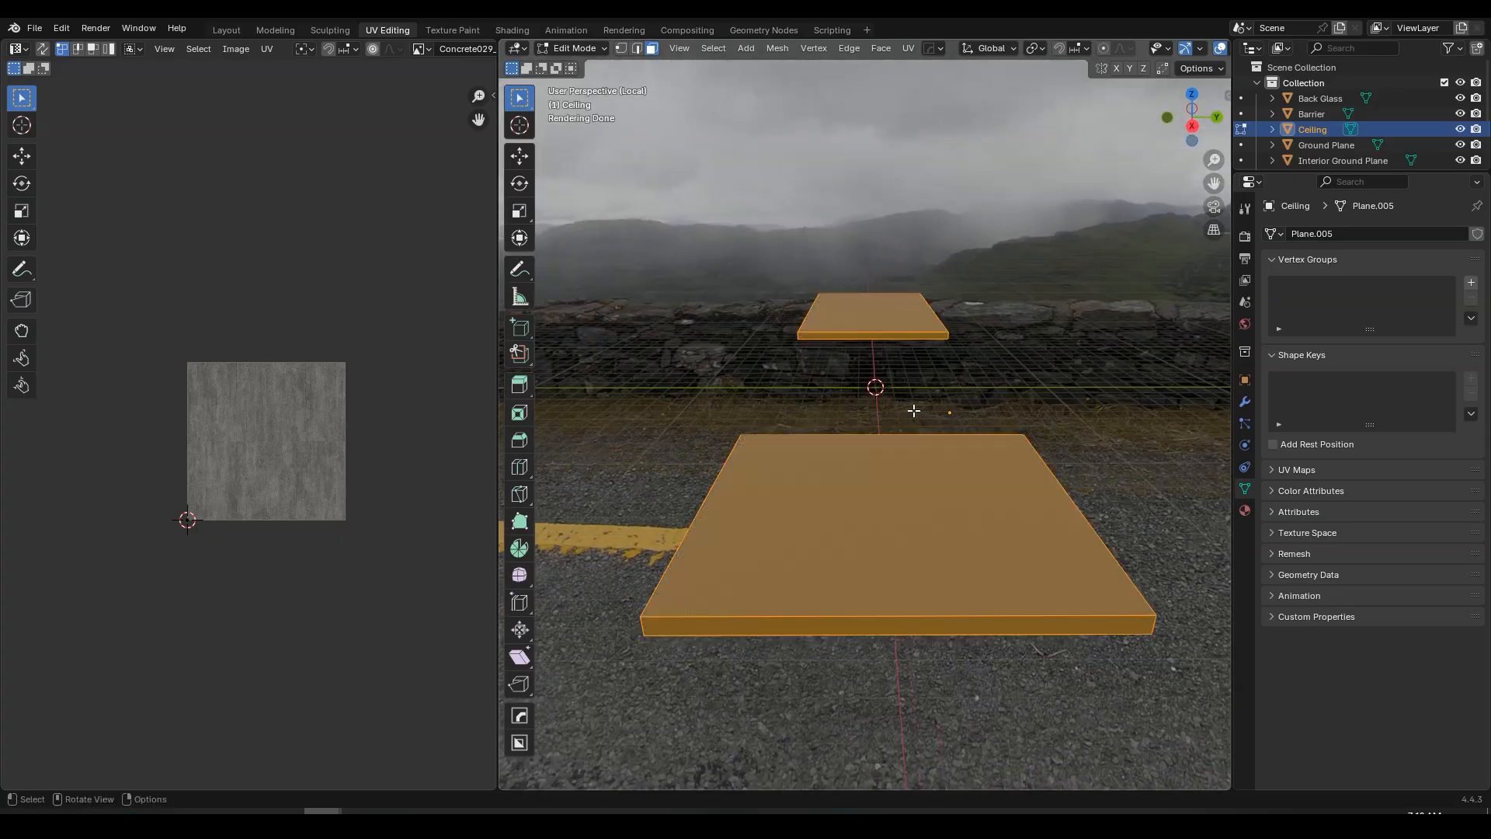
key(u)
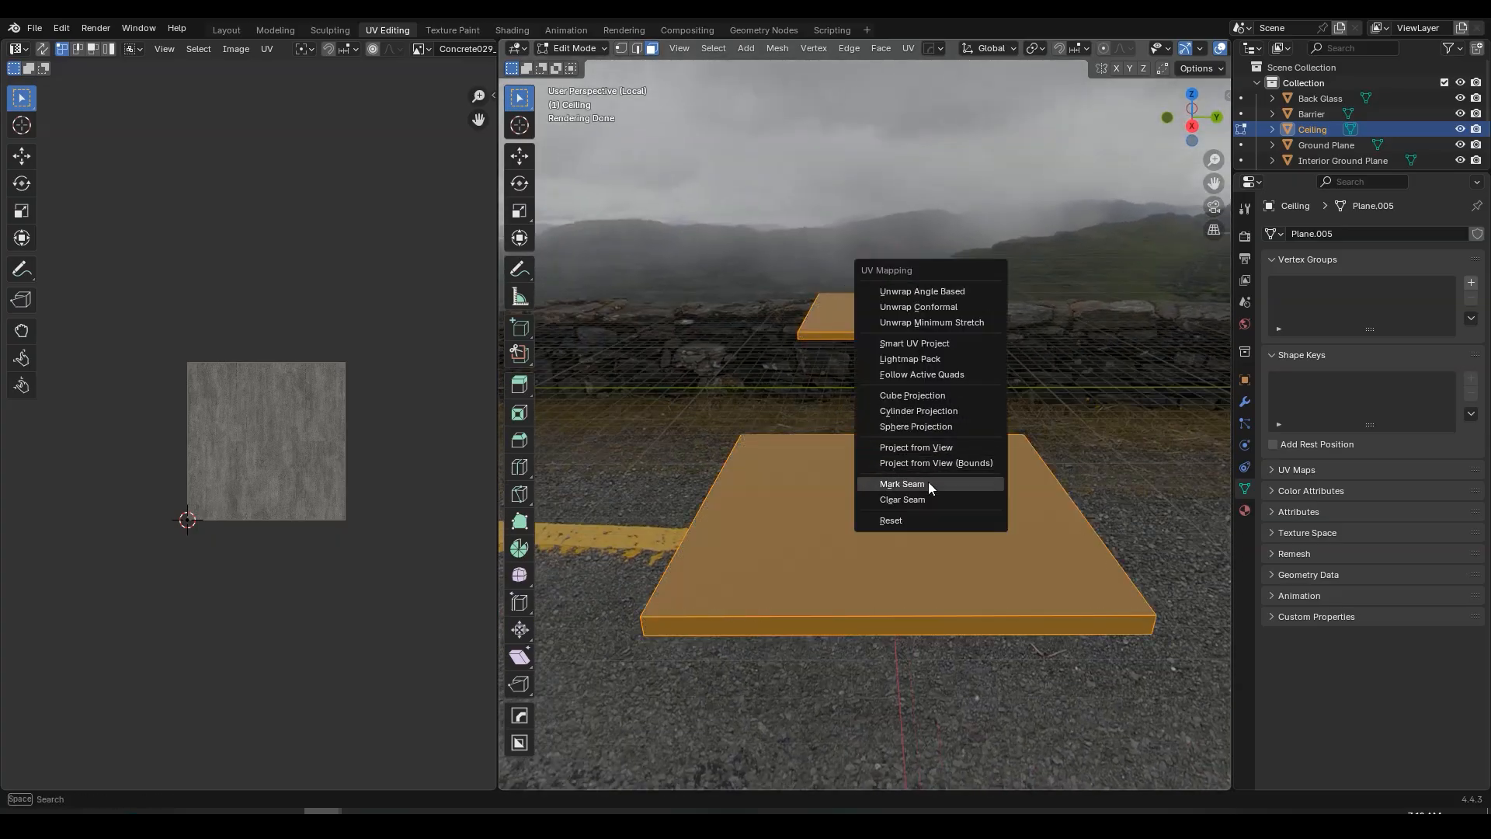
click(969, 483)
middle_drag(948, 456, 913, 430)
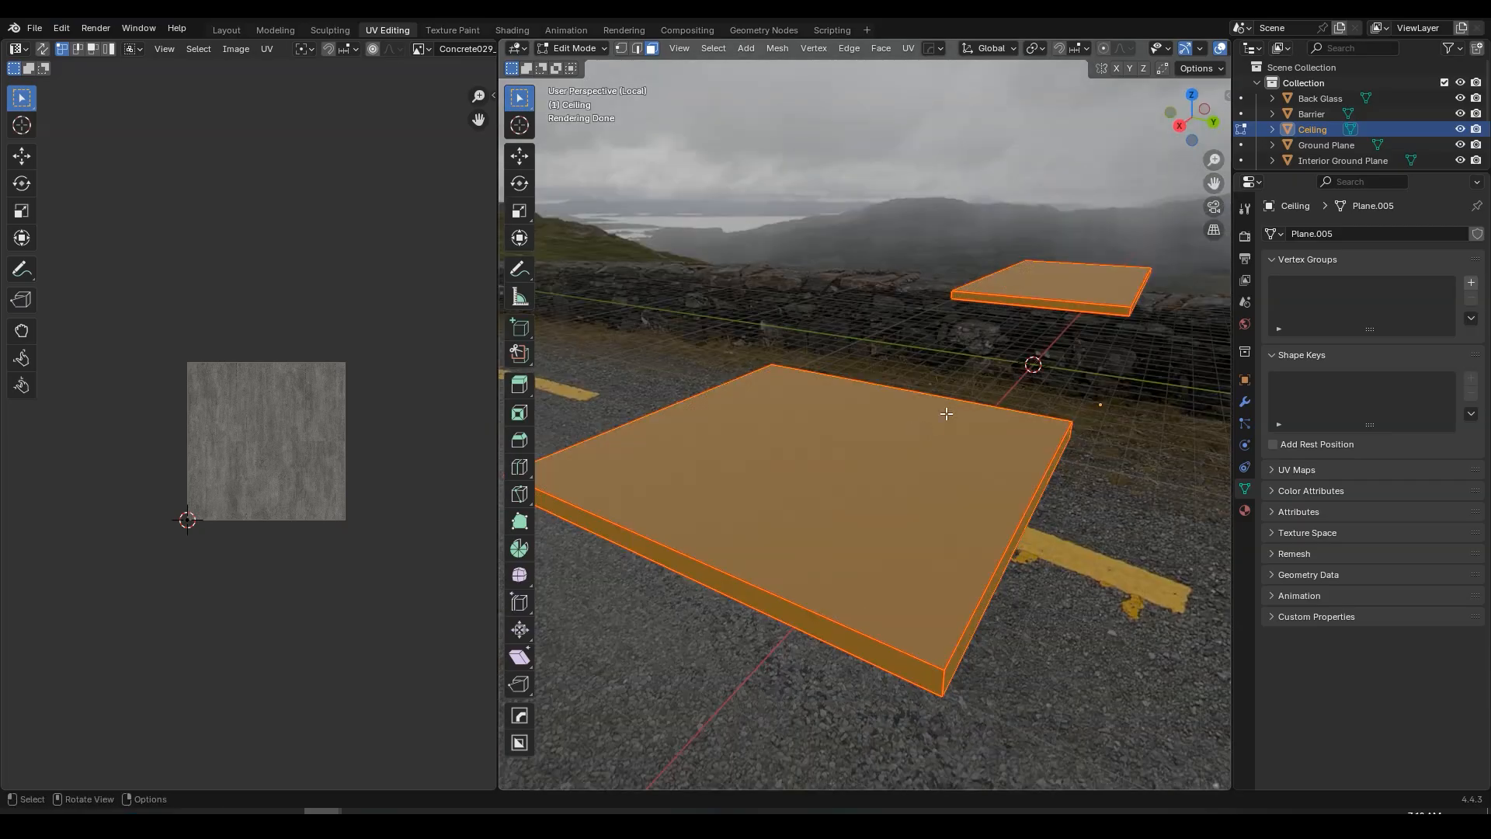
- Unwrap the whole ceiling with Unwrap Angle Based and inspect the concrete texture from the top view
key(u)
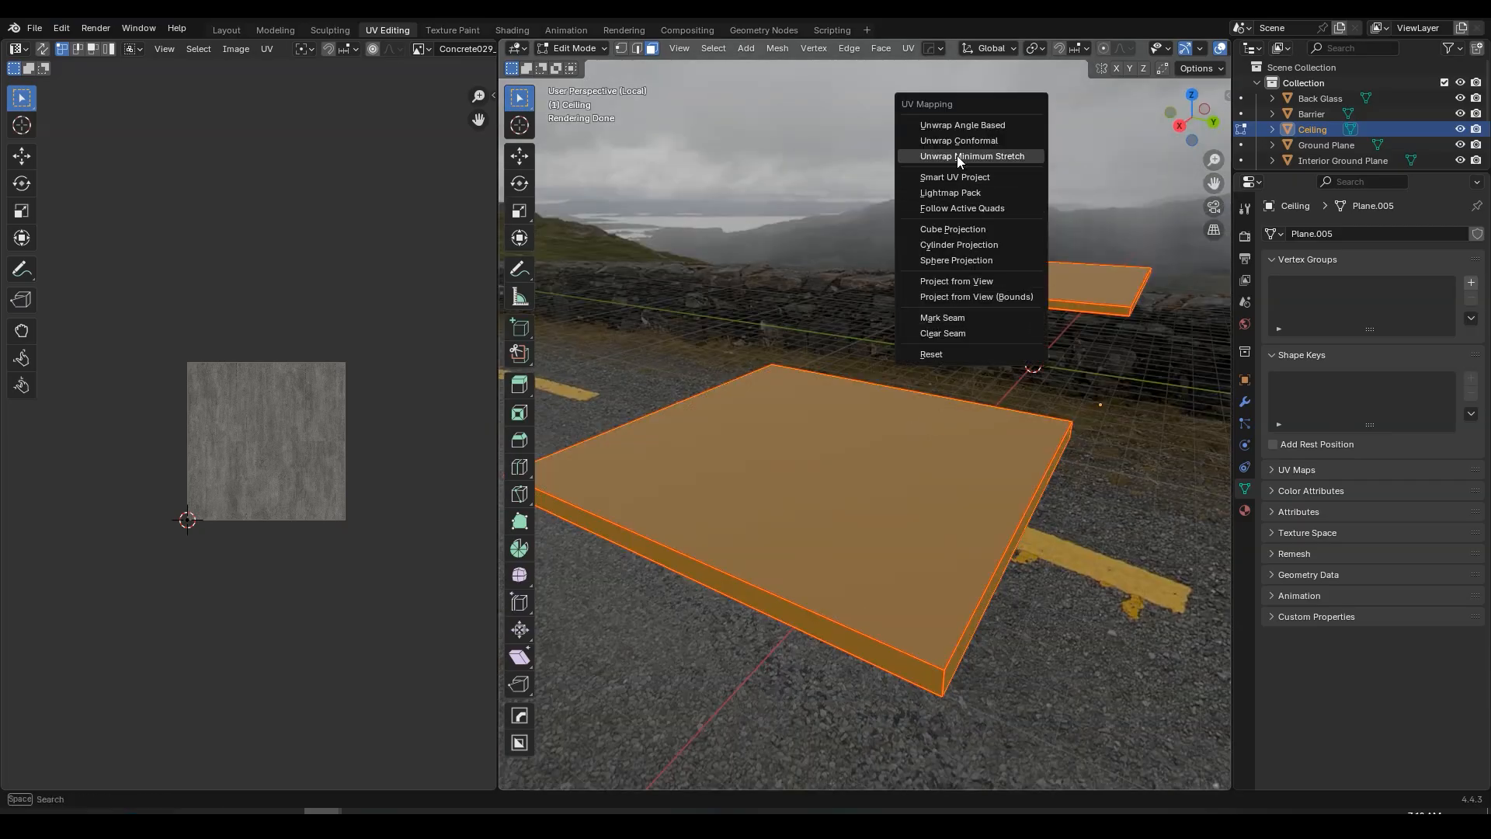
click(994, 127)
key(KP_7)
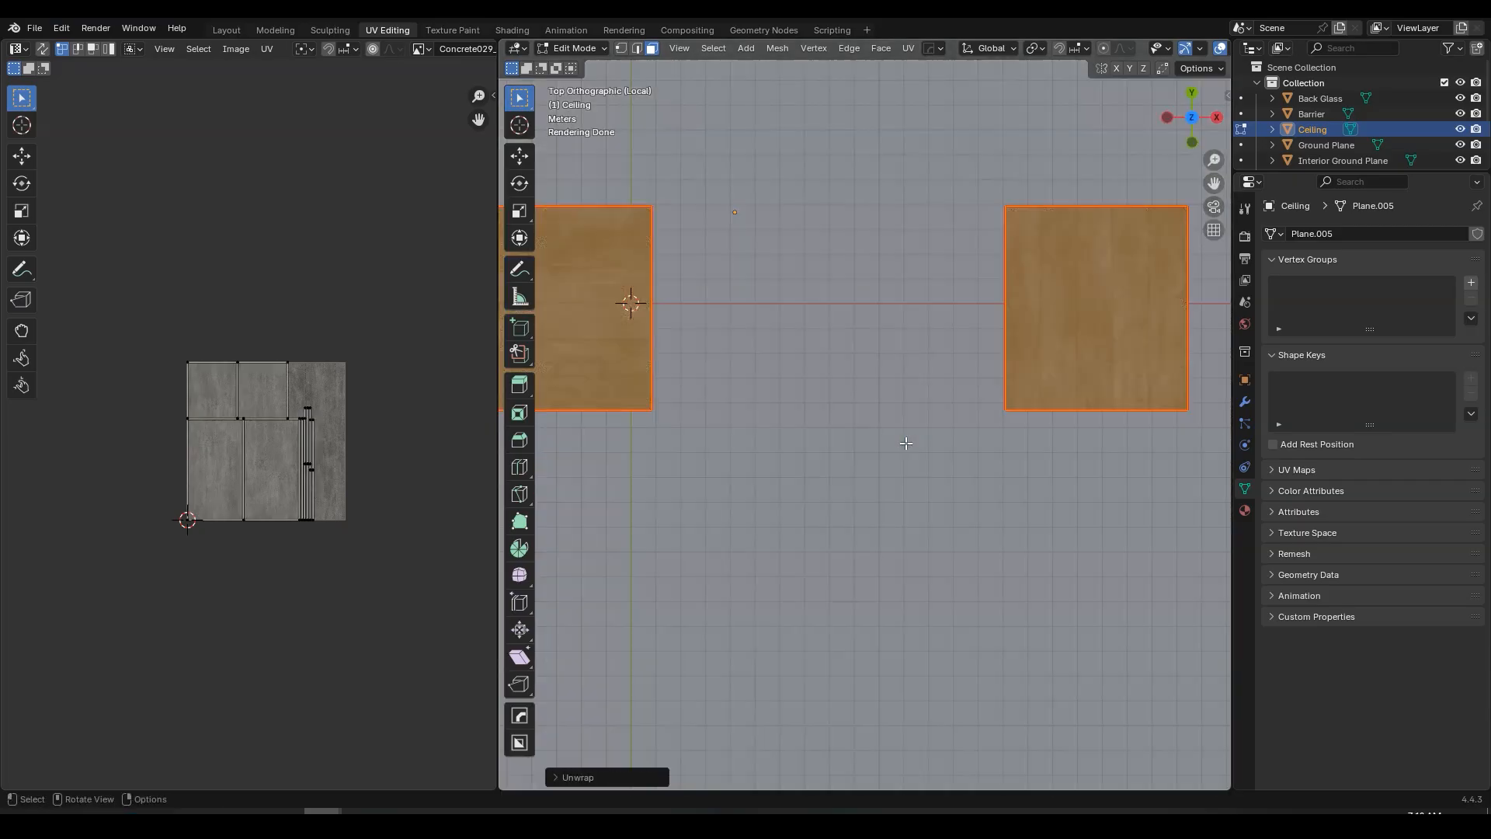
scroll(906, 439, up, 3)
scroll(649, 489, up, 3)
shift+middle_drag(666, 489, 938, 488)
key(Tab)
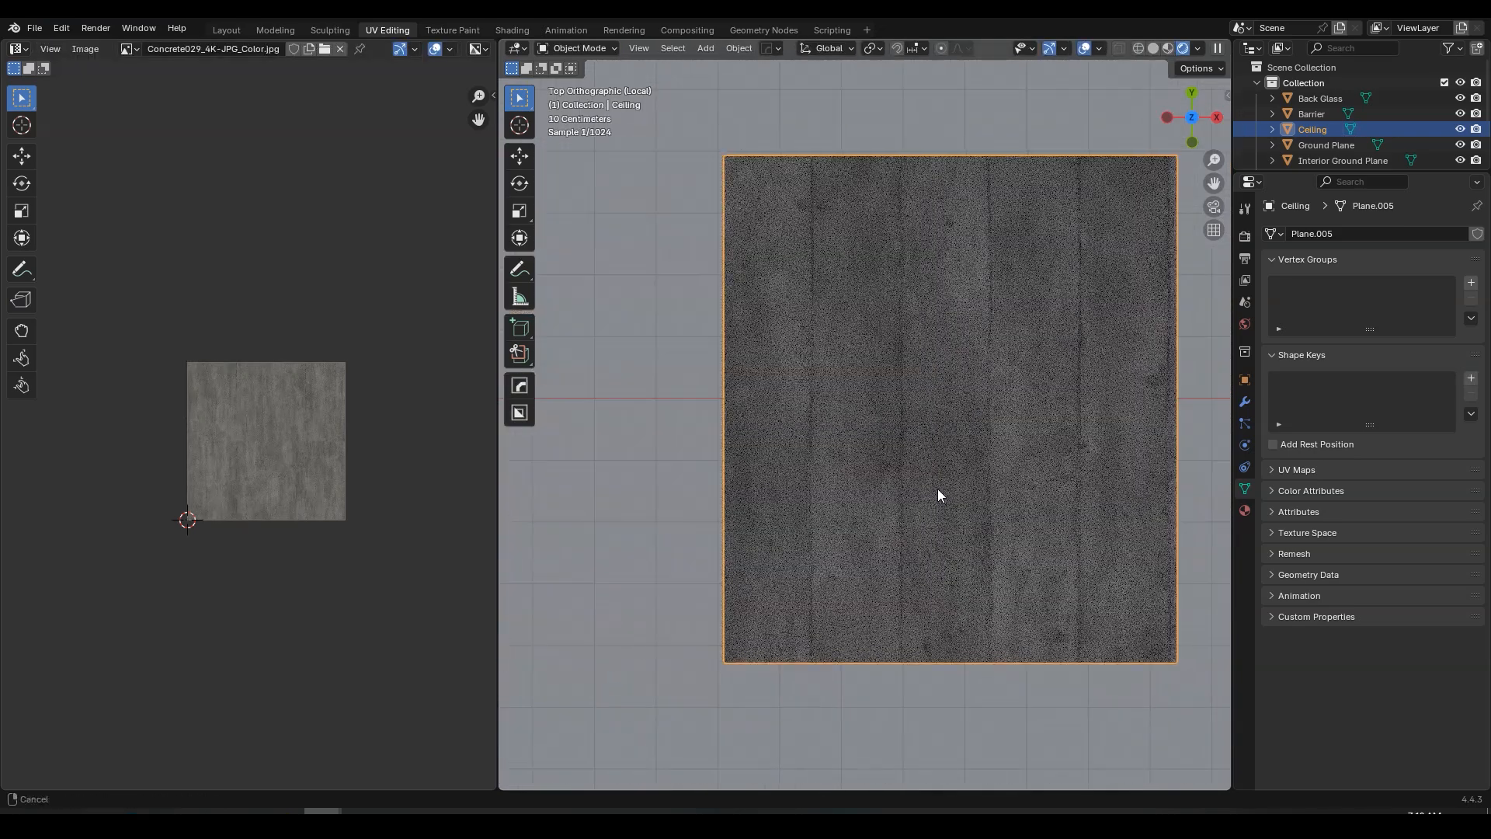
- Scale all of the ceiling's UVs up to about 1.31 and rotate them a quarter turn
key(Tab)
key(a)
key(s)
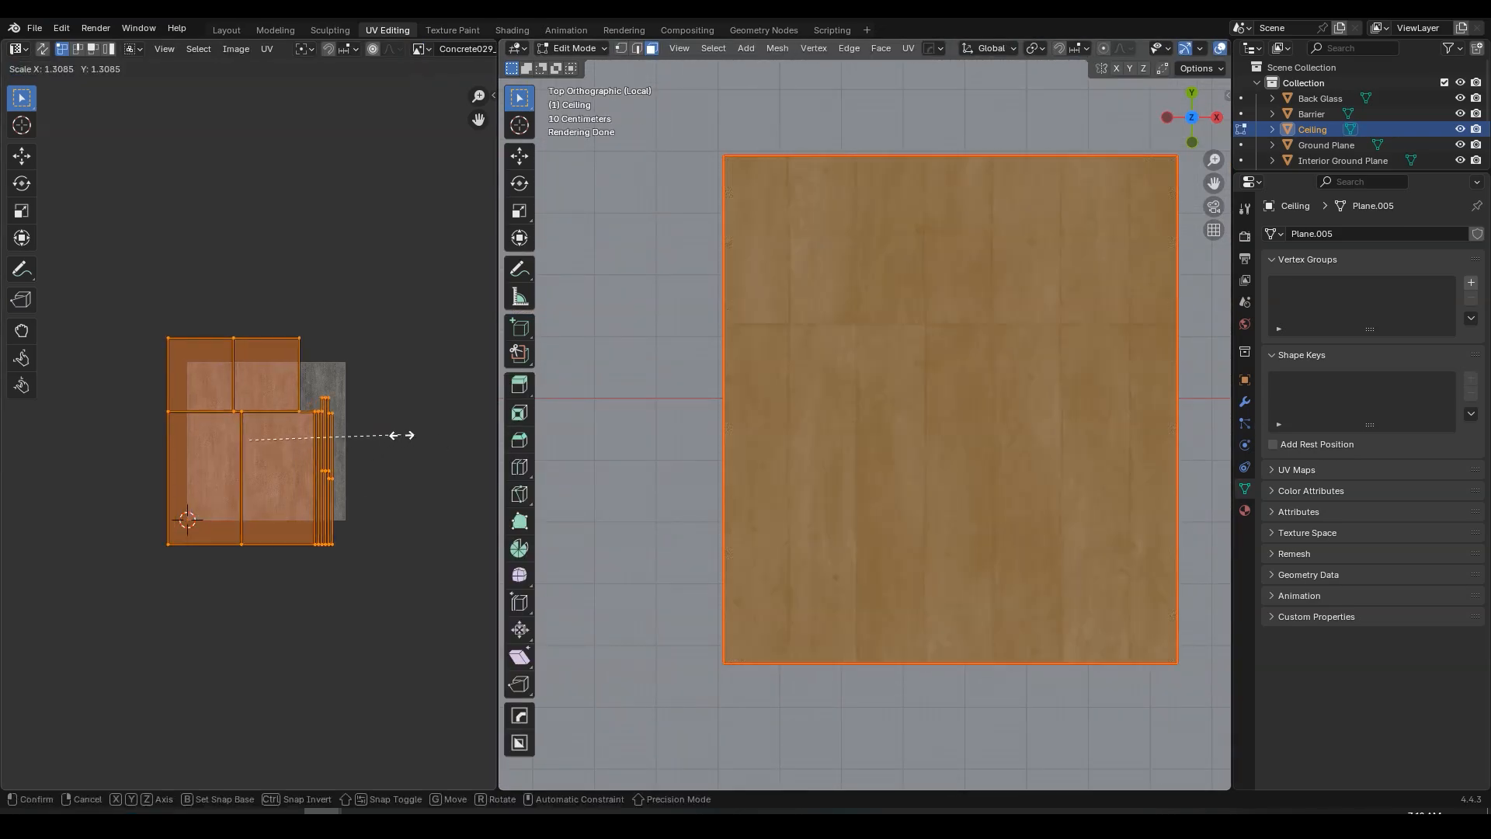
click(402, 436)
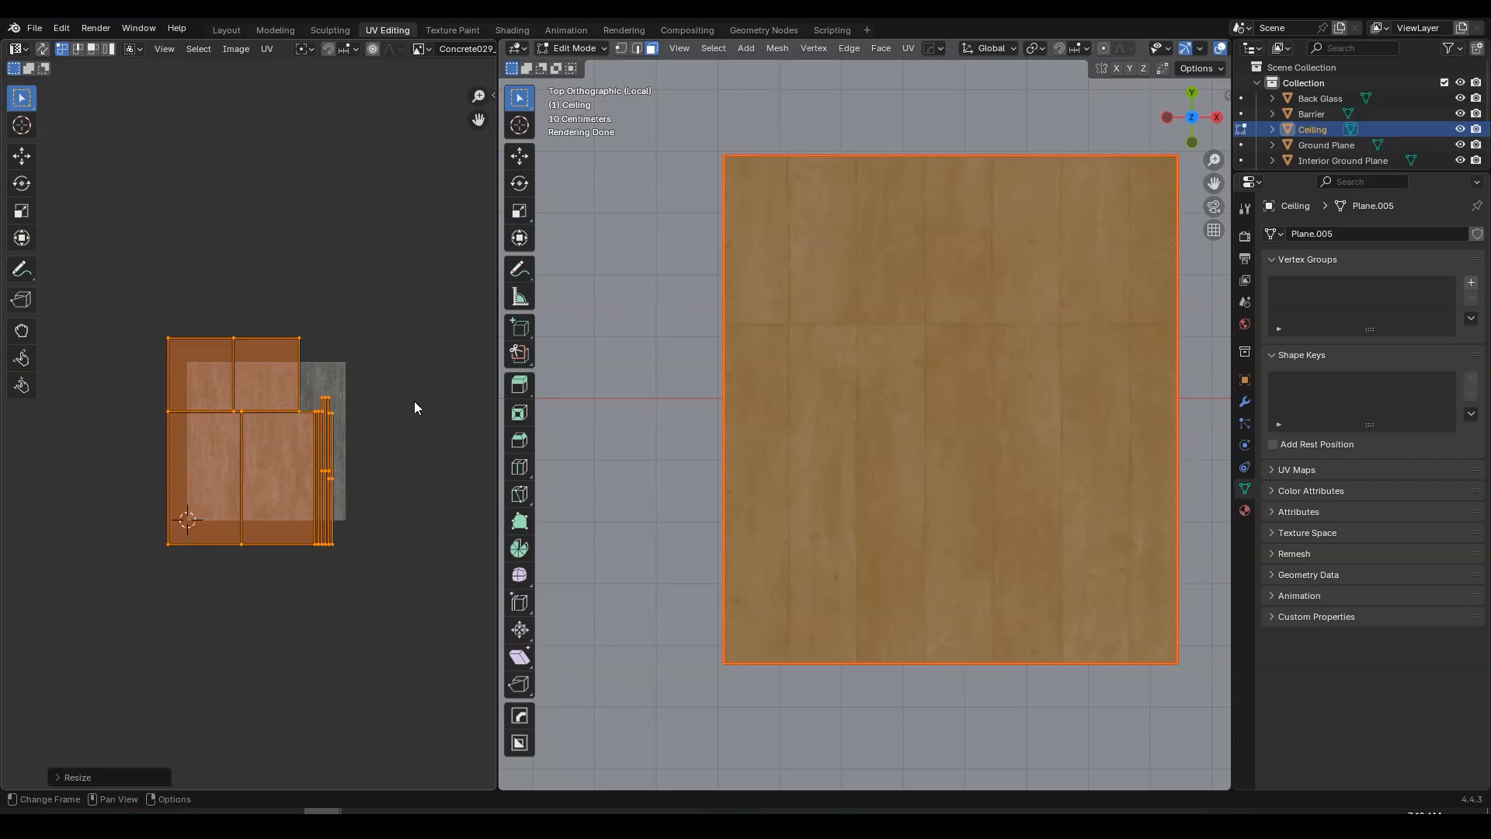
key(r)
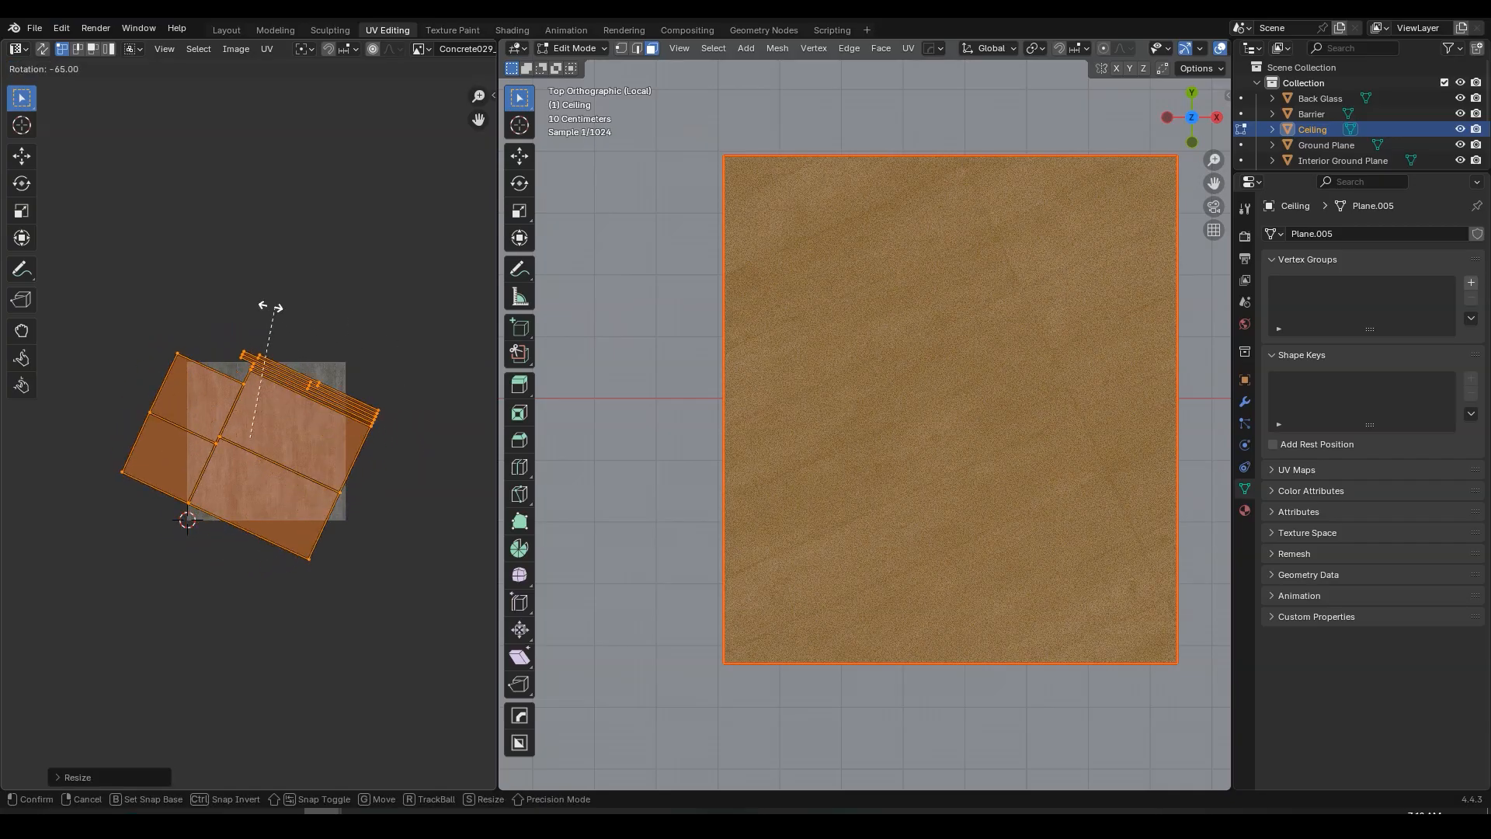
click(213, 309)
- Shift the ceiling's UVs slightly down along Y and inspect the texture on the slab's top and side in Object Mode
key(g)
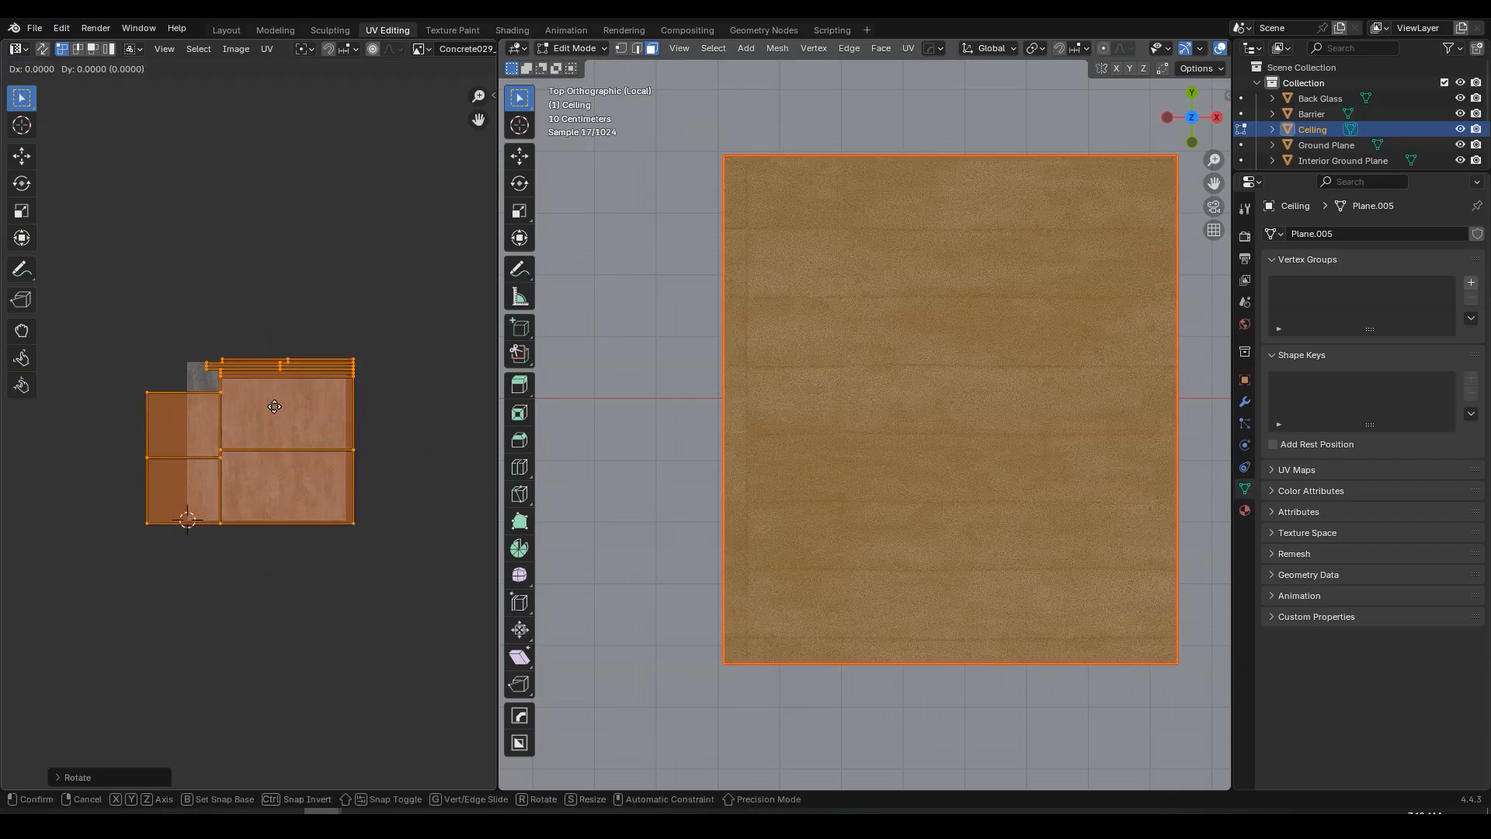
key(y)
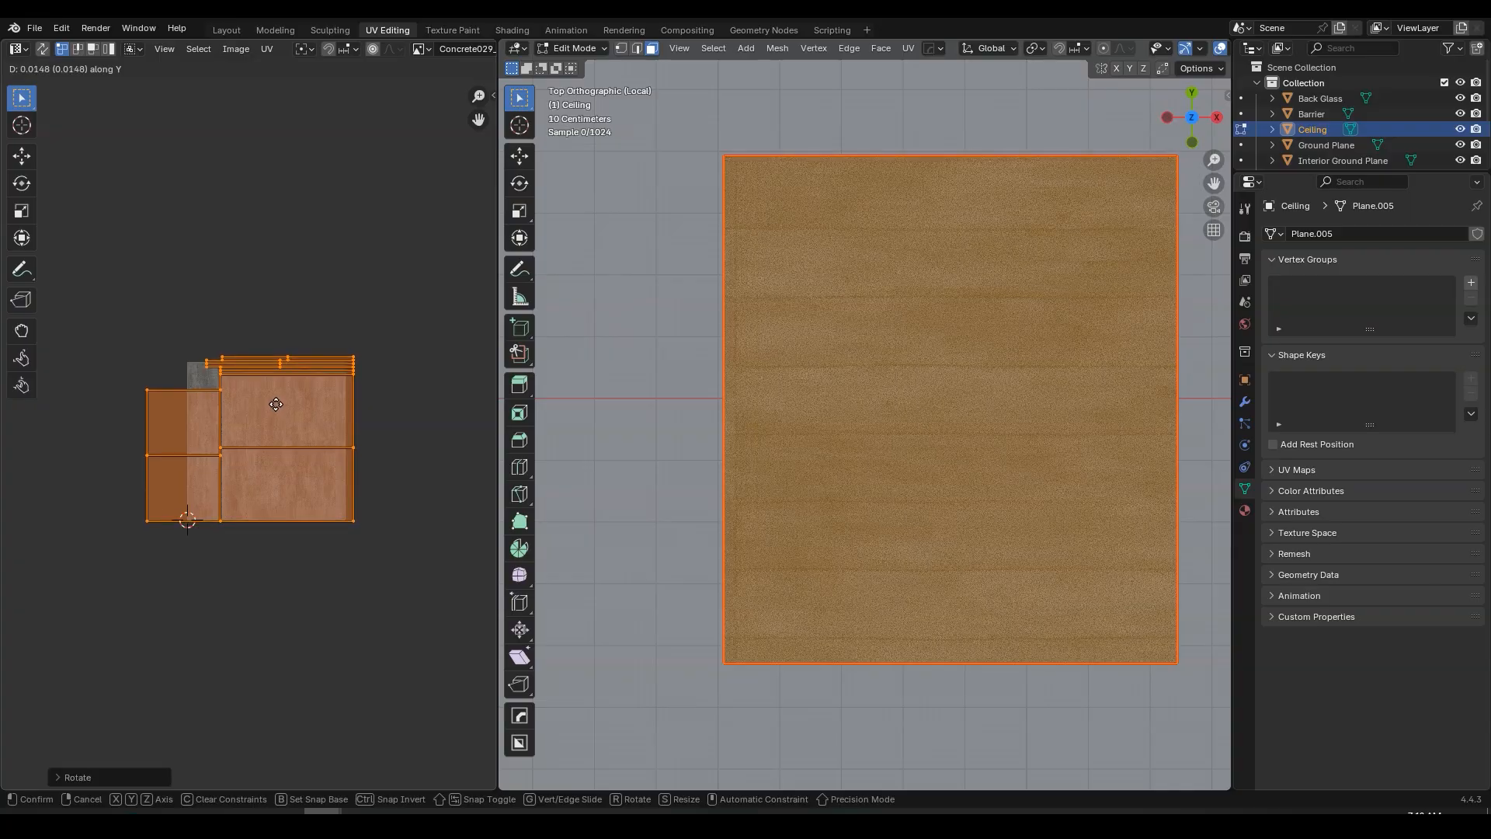
click(276, 423)
scroll(911, 392, down, 3)
middle_drag(910, 392, 875, 382)
key(Tab)
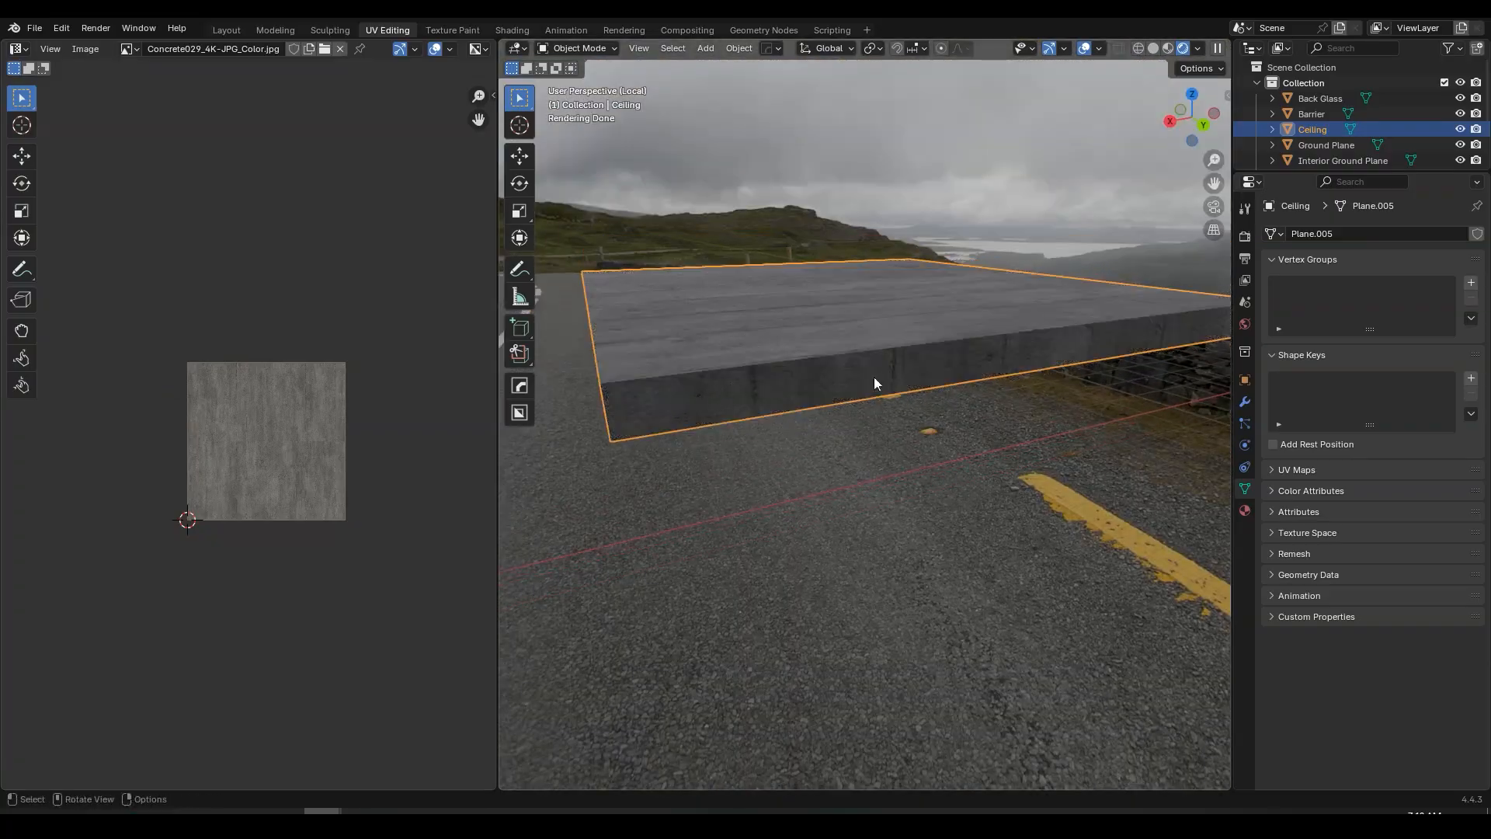
- Move the UVs of the ceiling slab's long side face down about 0.45 along Y, return to Object Mode and save the file
key(Tab)
click(938, 374)
scroll(354, 459, up, 1)
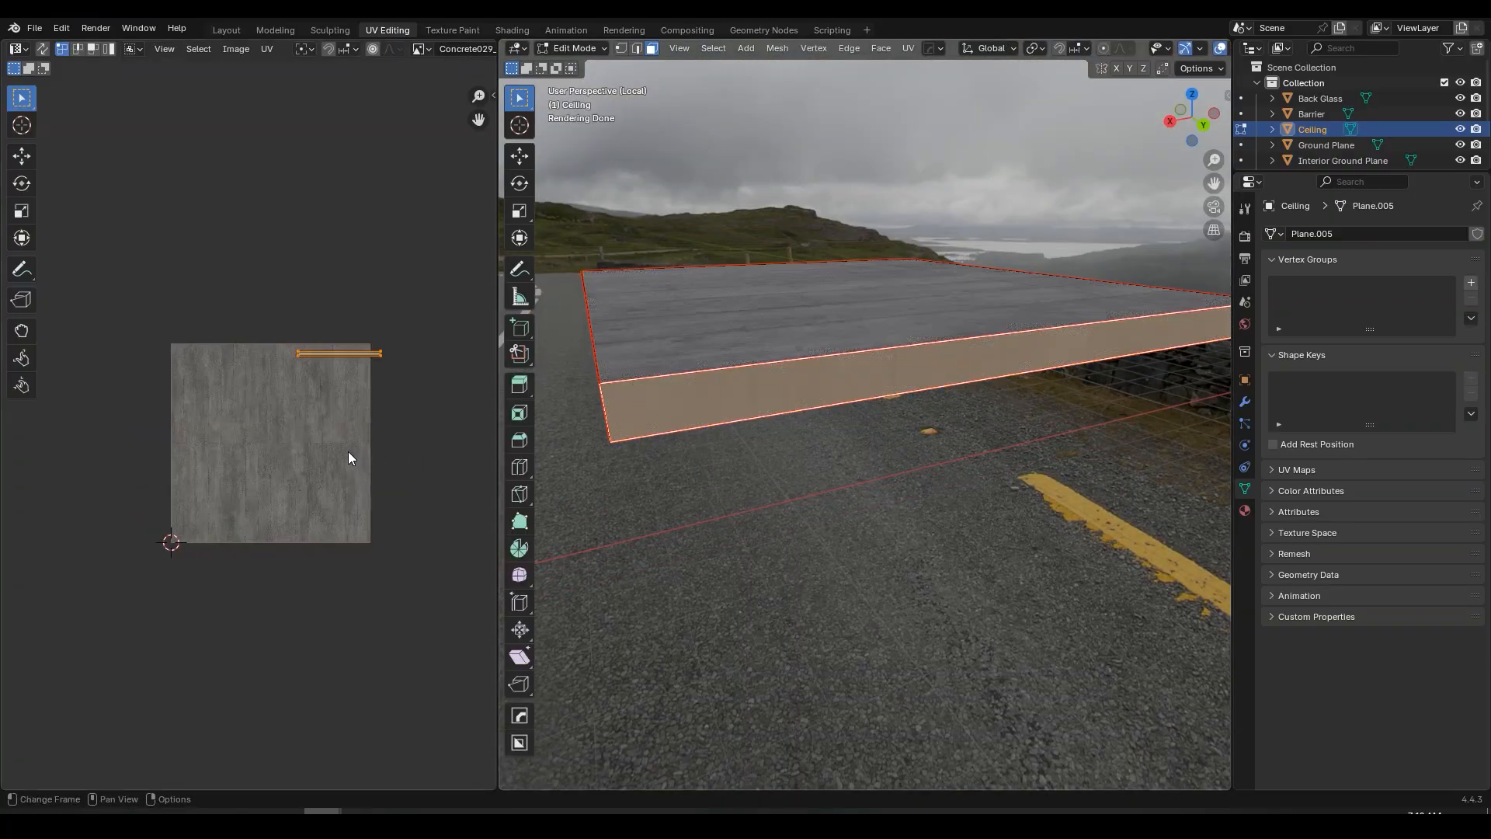
scroll(350, 458, up, 2)
key(g)
key(y)
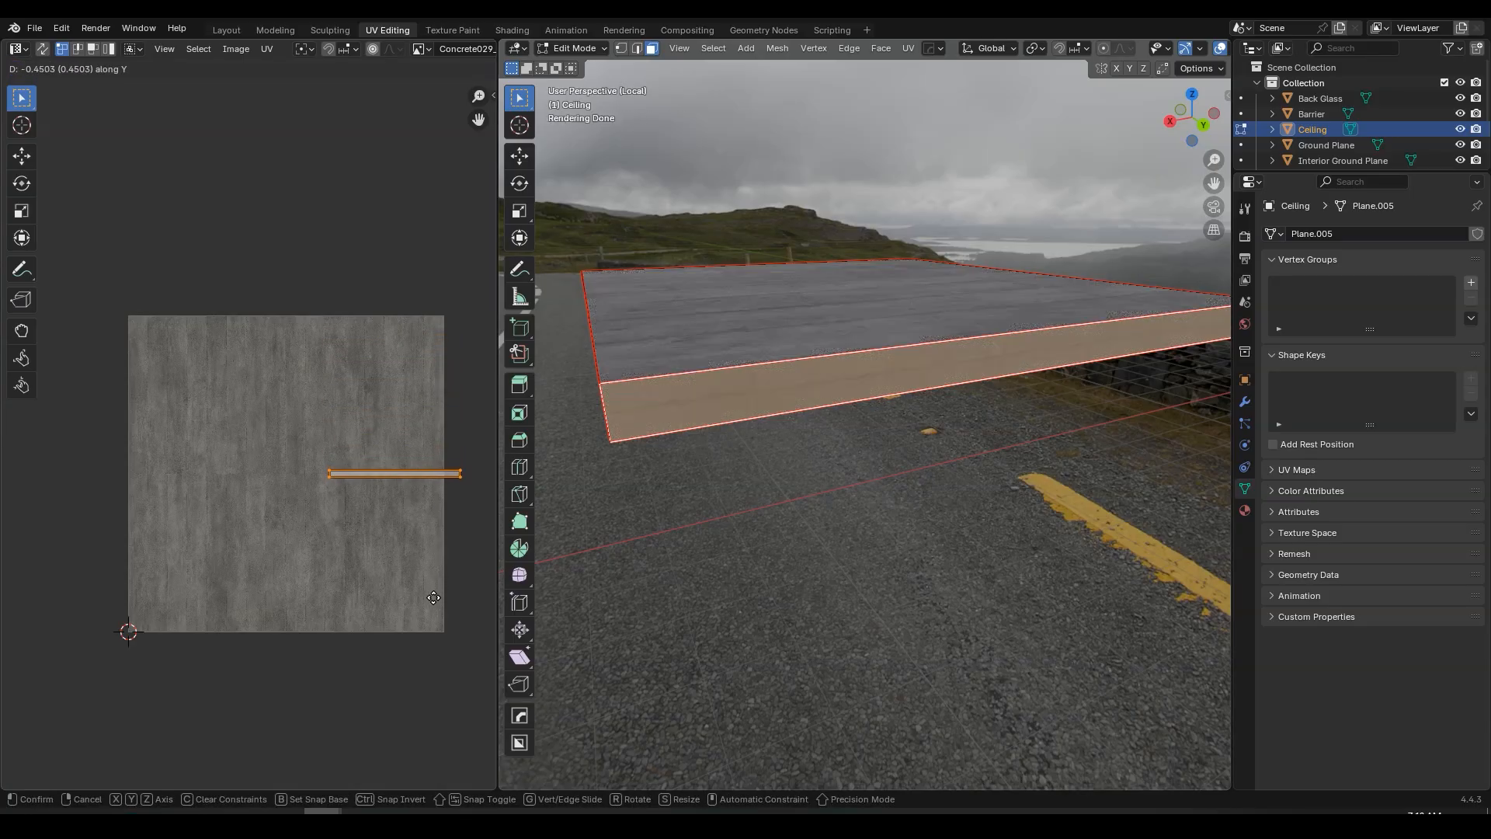
click(433, 586)
key(Tab)
middle_drag(1005, 394, 1004, 364)
scroll(1004, 365, down, 3)
key(ctrl+s)
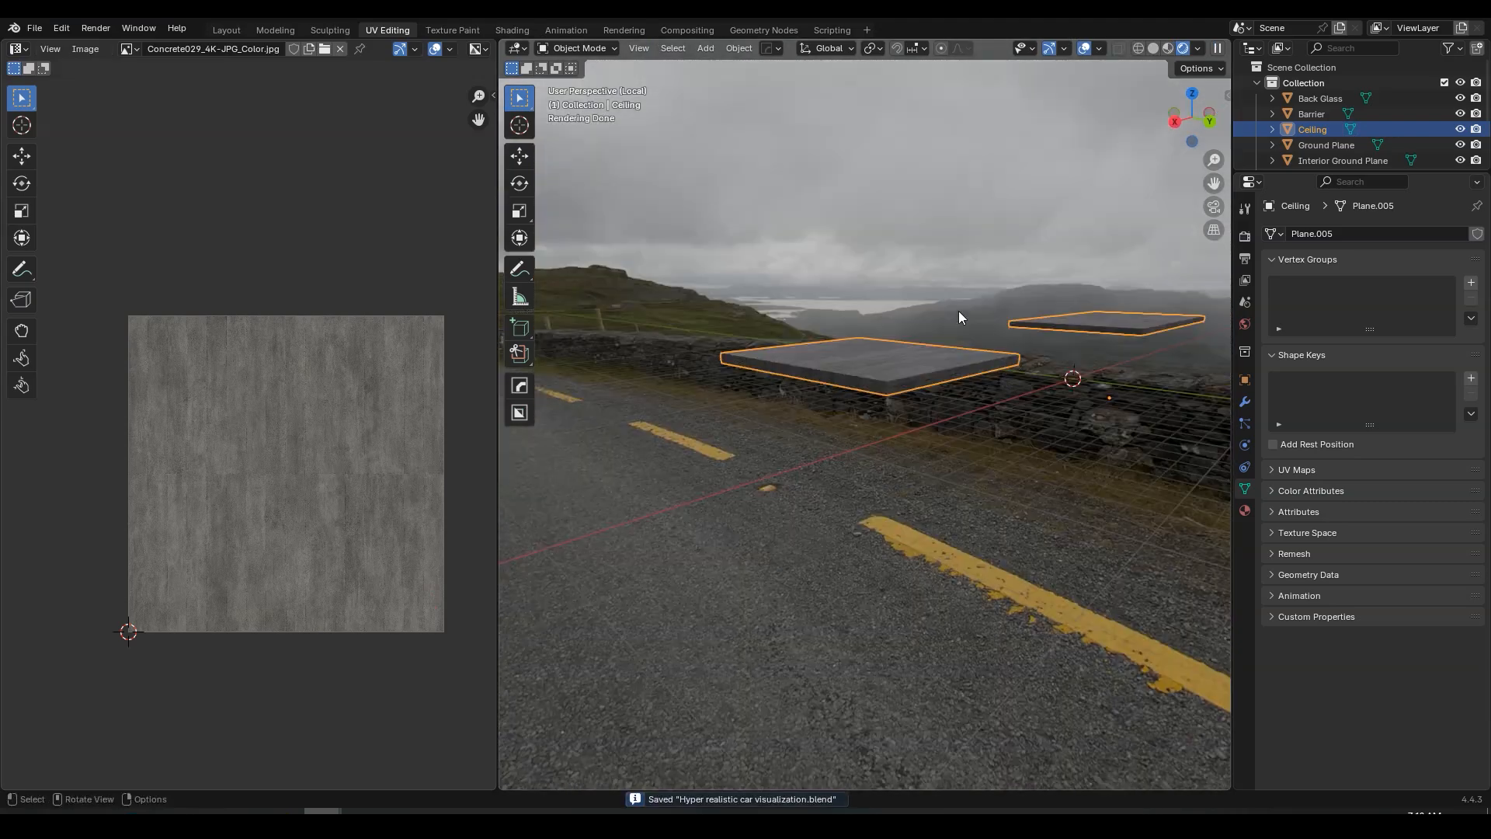
- Return to the Layout workspace, inspect both ceiling slabs on the building from above and save the file
click(230, 30)
middle_drag(794, 328, 864, 292)
key(ctrl+s)
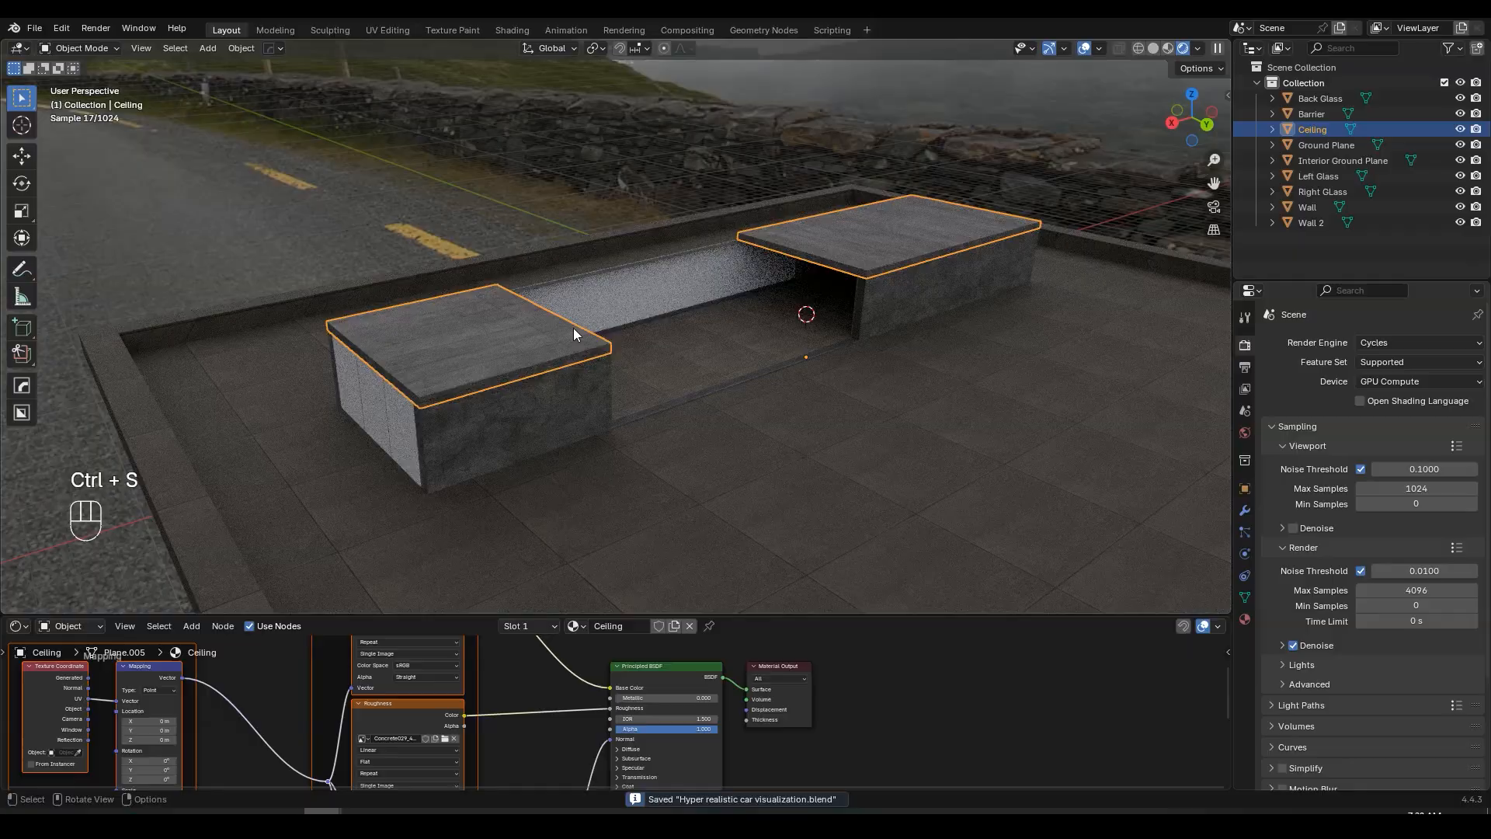
scroll(561, 334, up, 2)
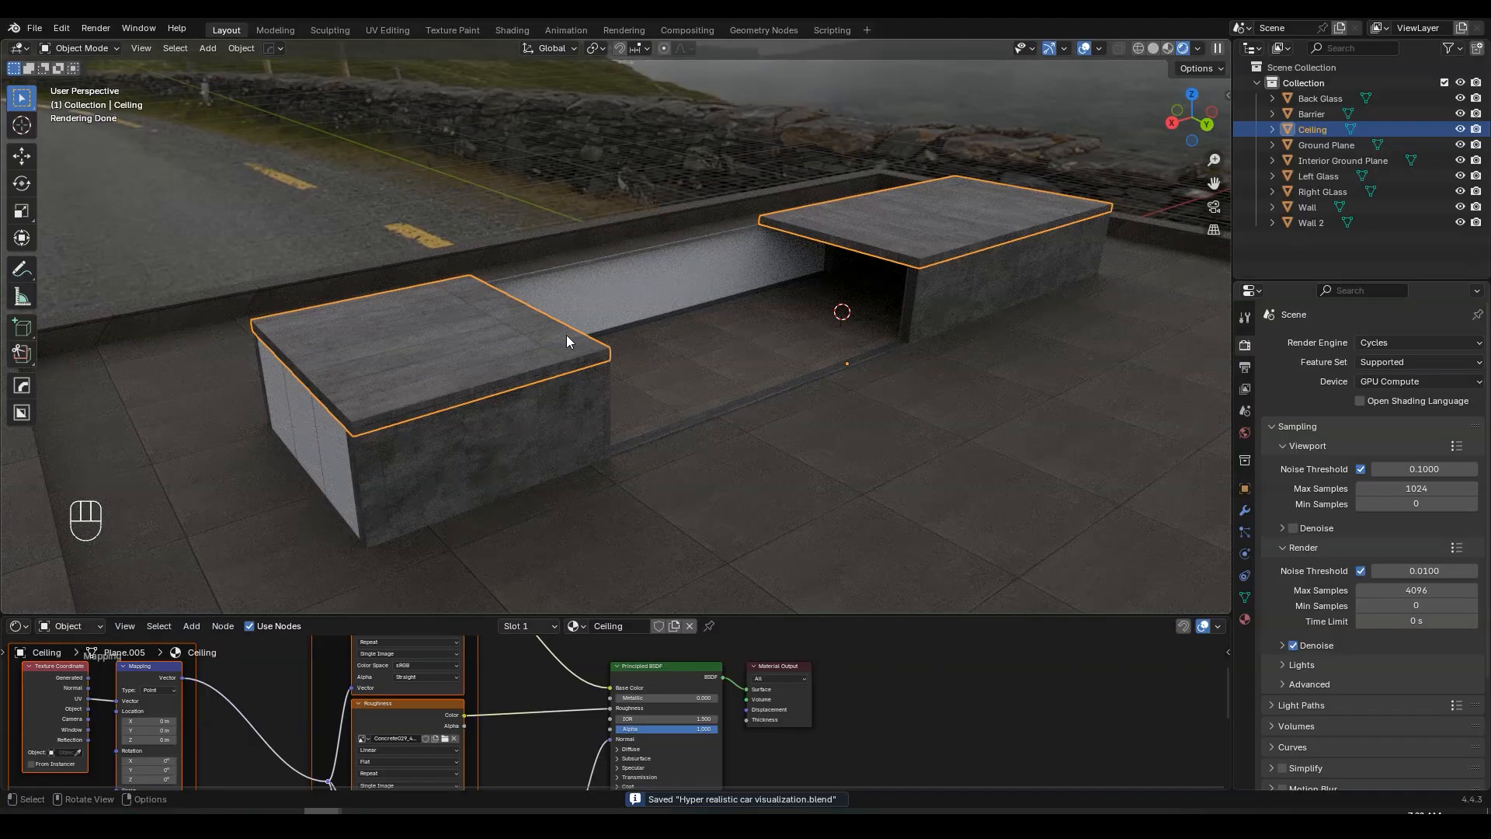
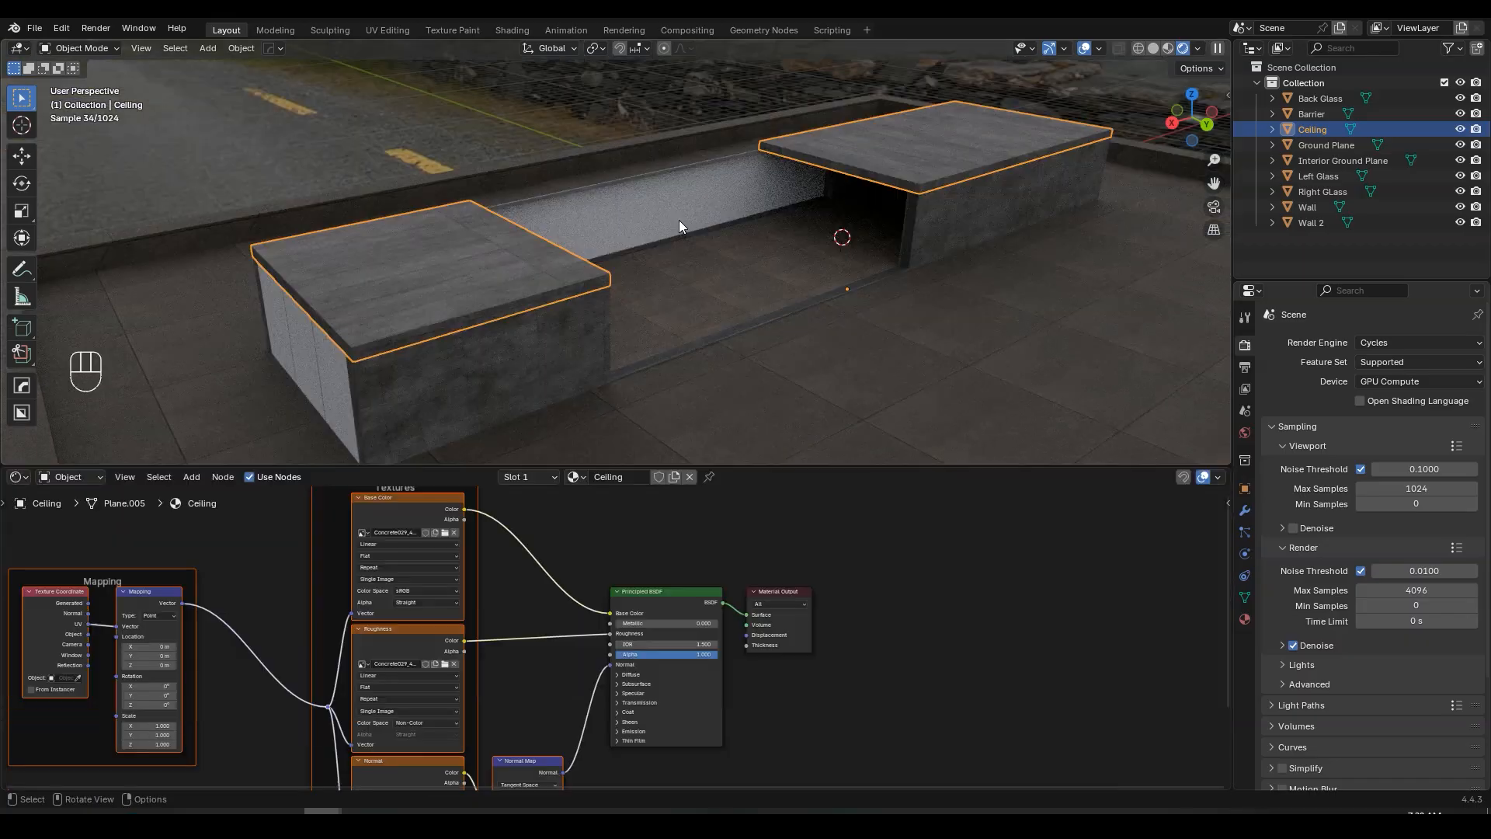
- Create a new material named Glass on the Back Glass object
click(678, 221)
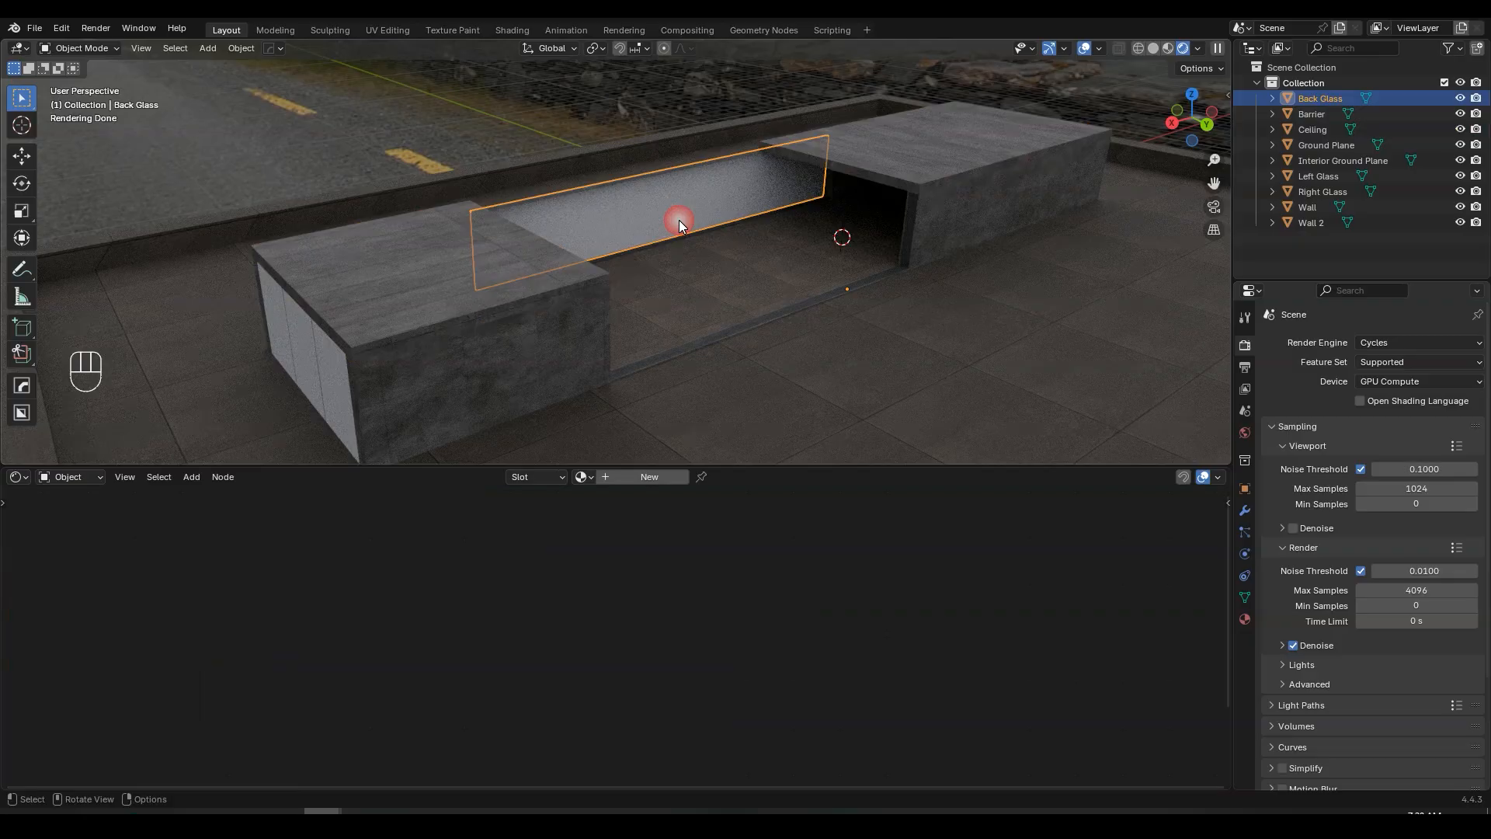
key(KP_Decimal)
middle_drag(679, 220, 579, 286)
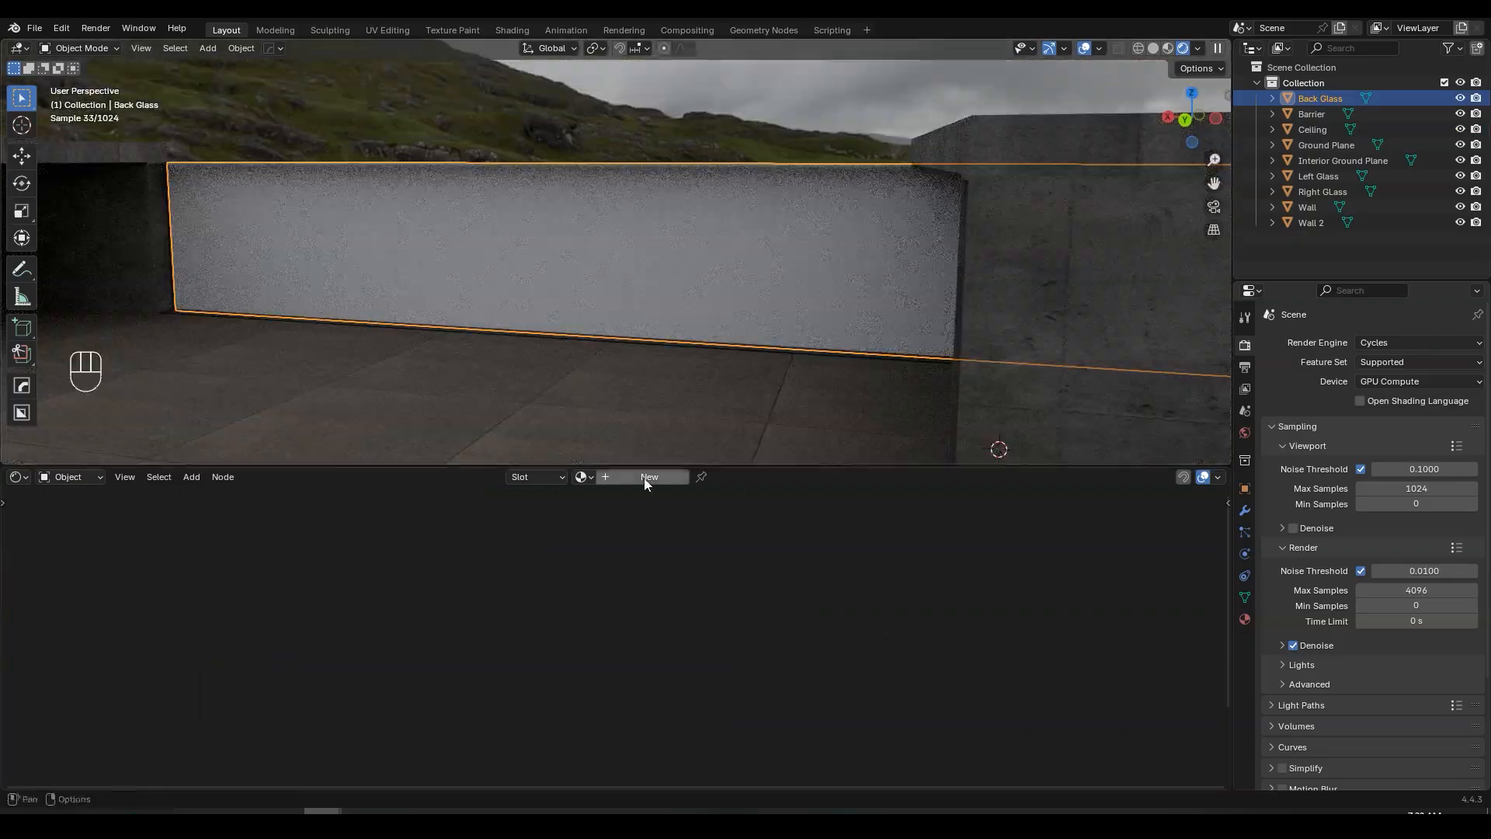
click(644, 477)
click(634, 480)
text(Glass)
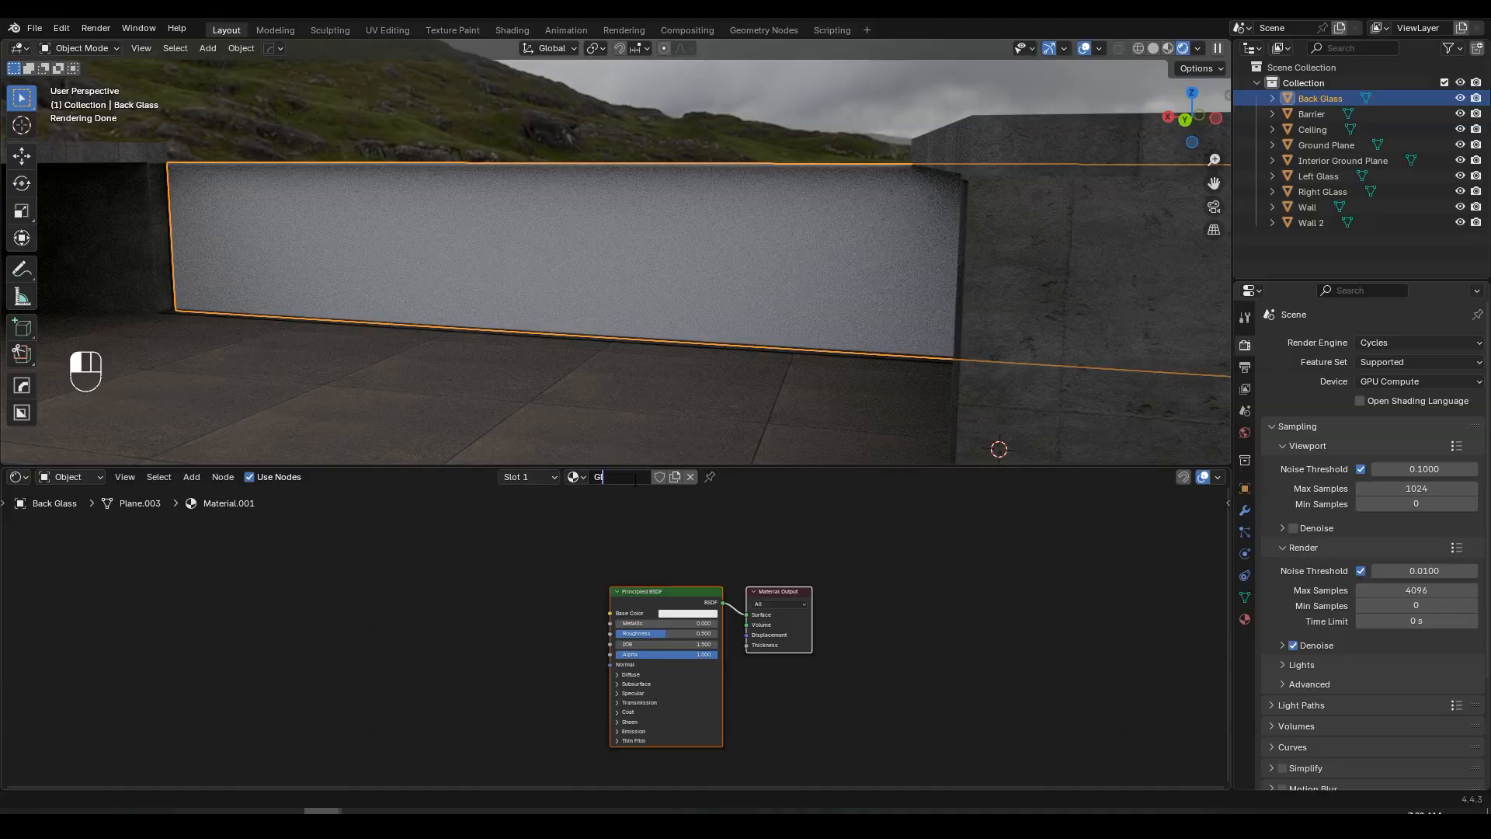
key(Return)
- Replace the Glass material's Principled BSDF with a Mix Shader node connected to the Material Output's Surface input
scroll(701, 571, up, 2)
key(x)
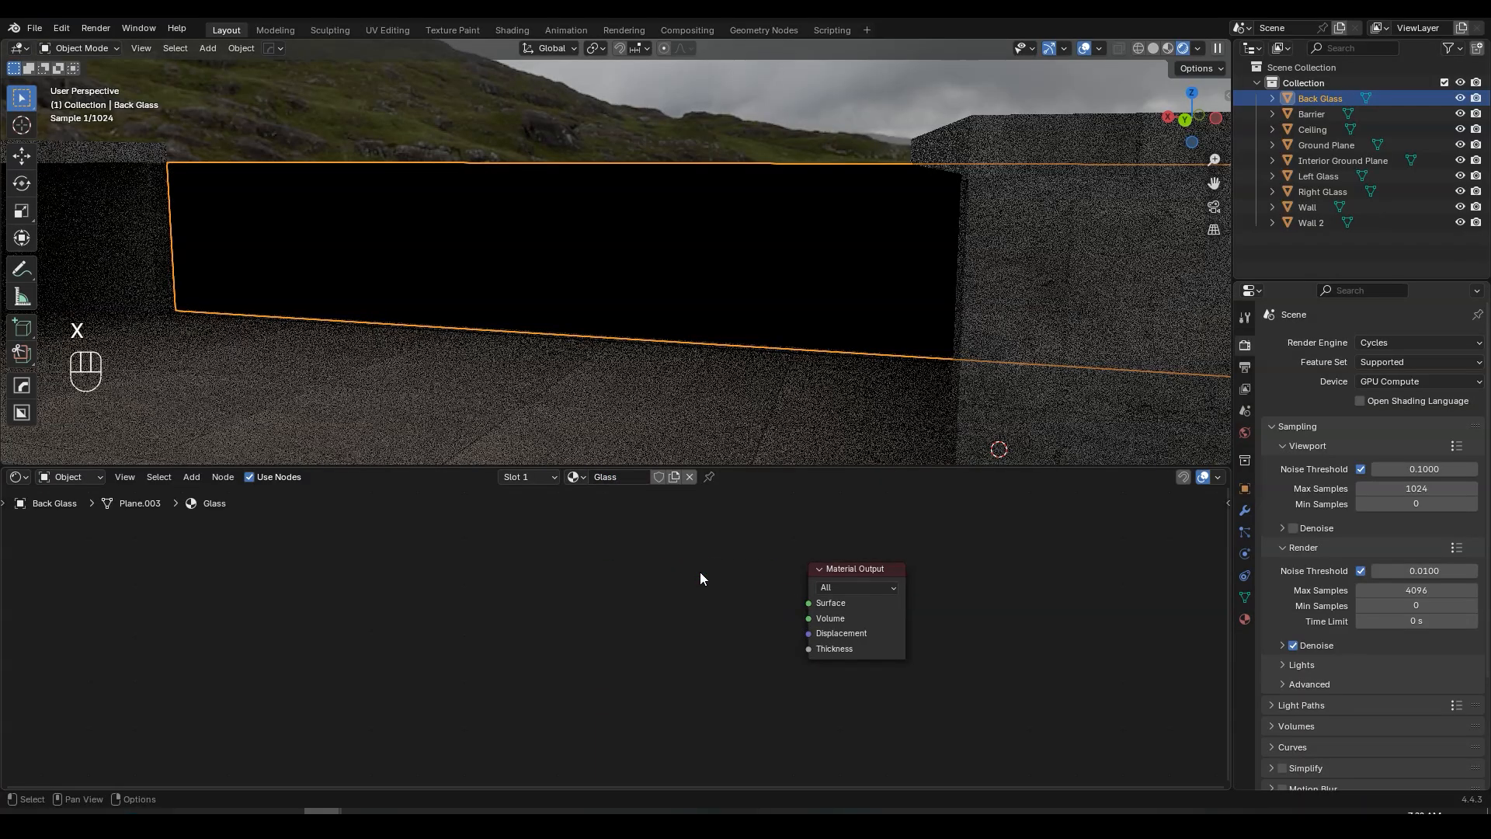
key(shift+a)
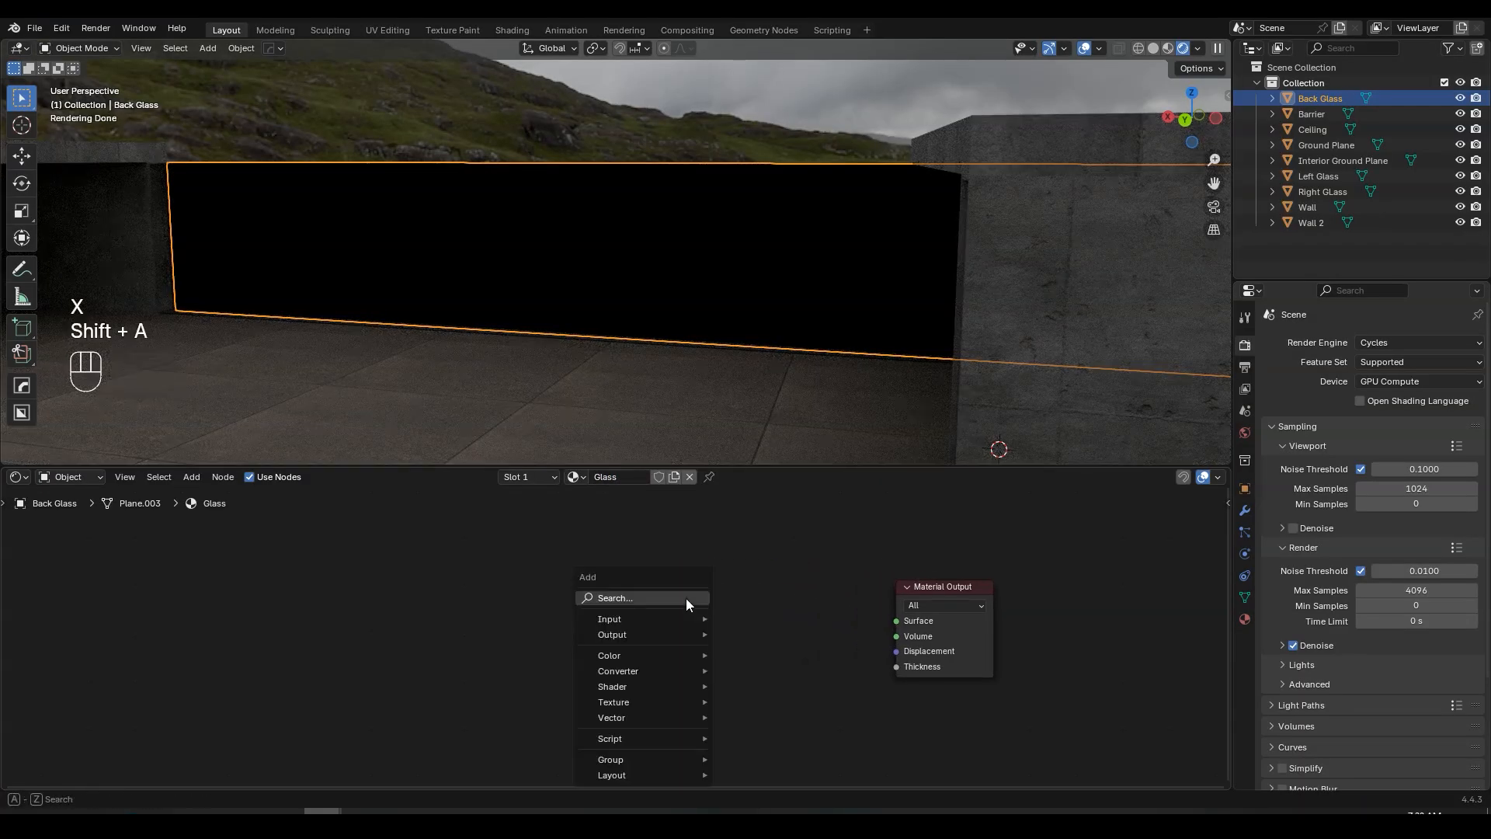
click(687, 598)
text(mi)
click(766, 659)
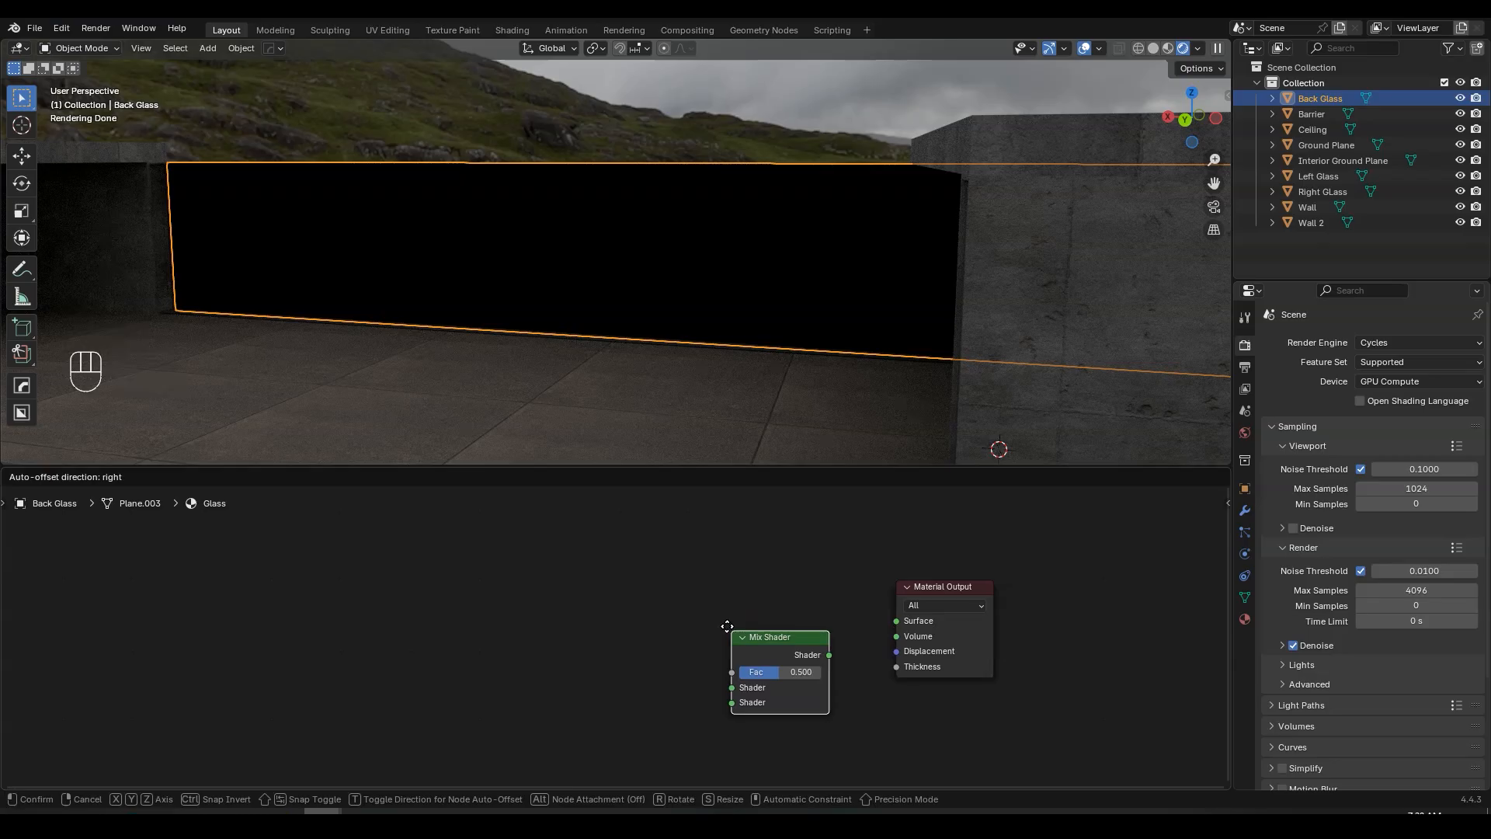
click(730, 606)
scroll(763, 608, up, 2)
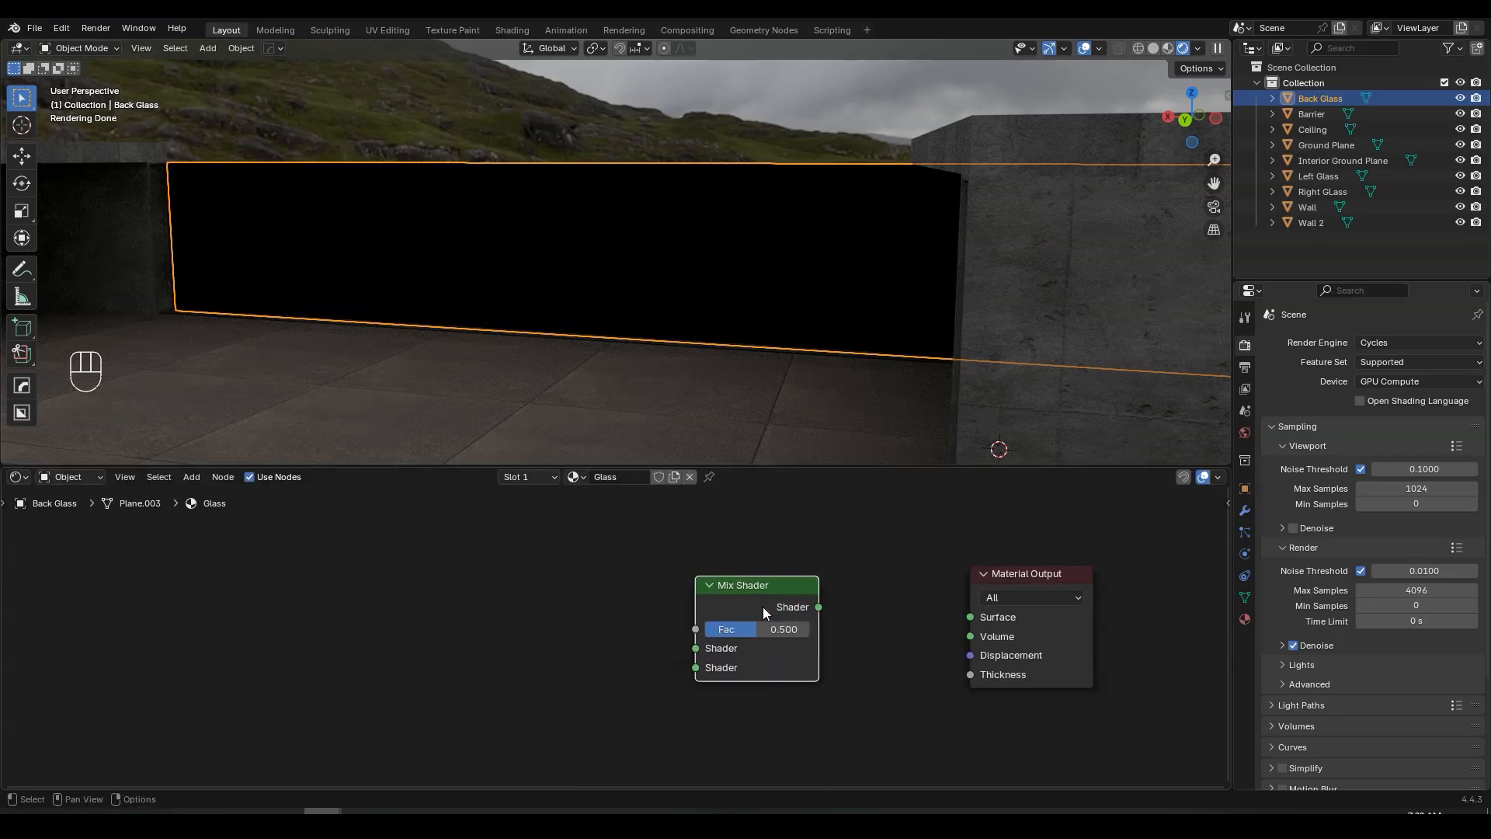
drag(840, 604, 998, 614)
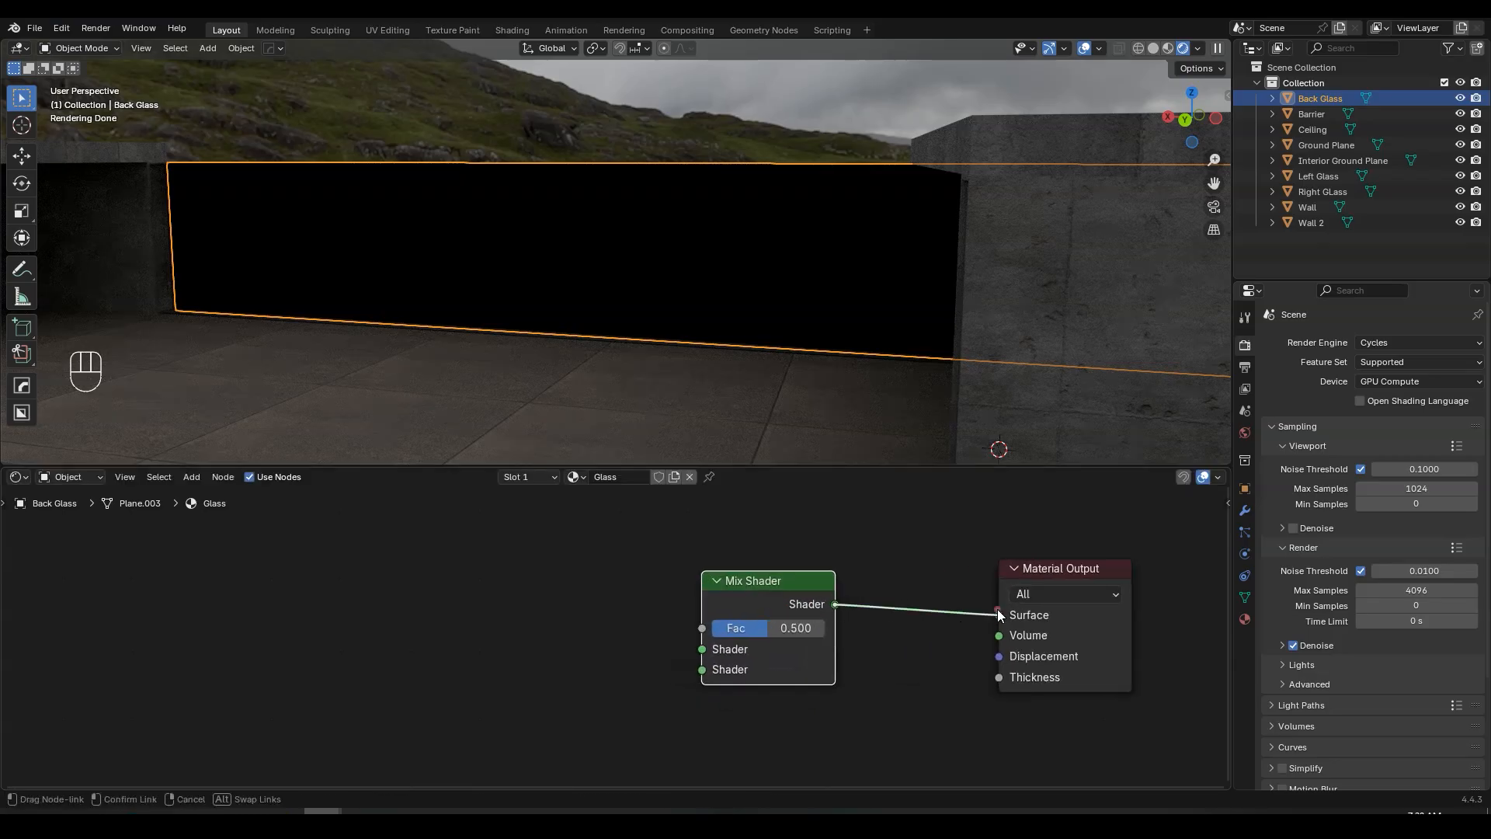
- Add a Transparent BSDF node and connect it to the Mix Shader's first Shader input
scroll(813, 604, down, 2)
middle_drag(742, 594, 893, 593)
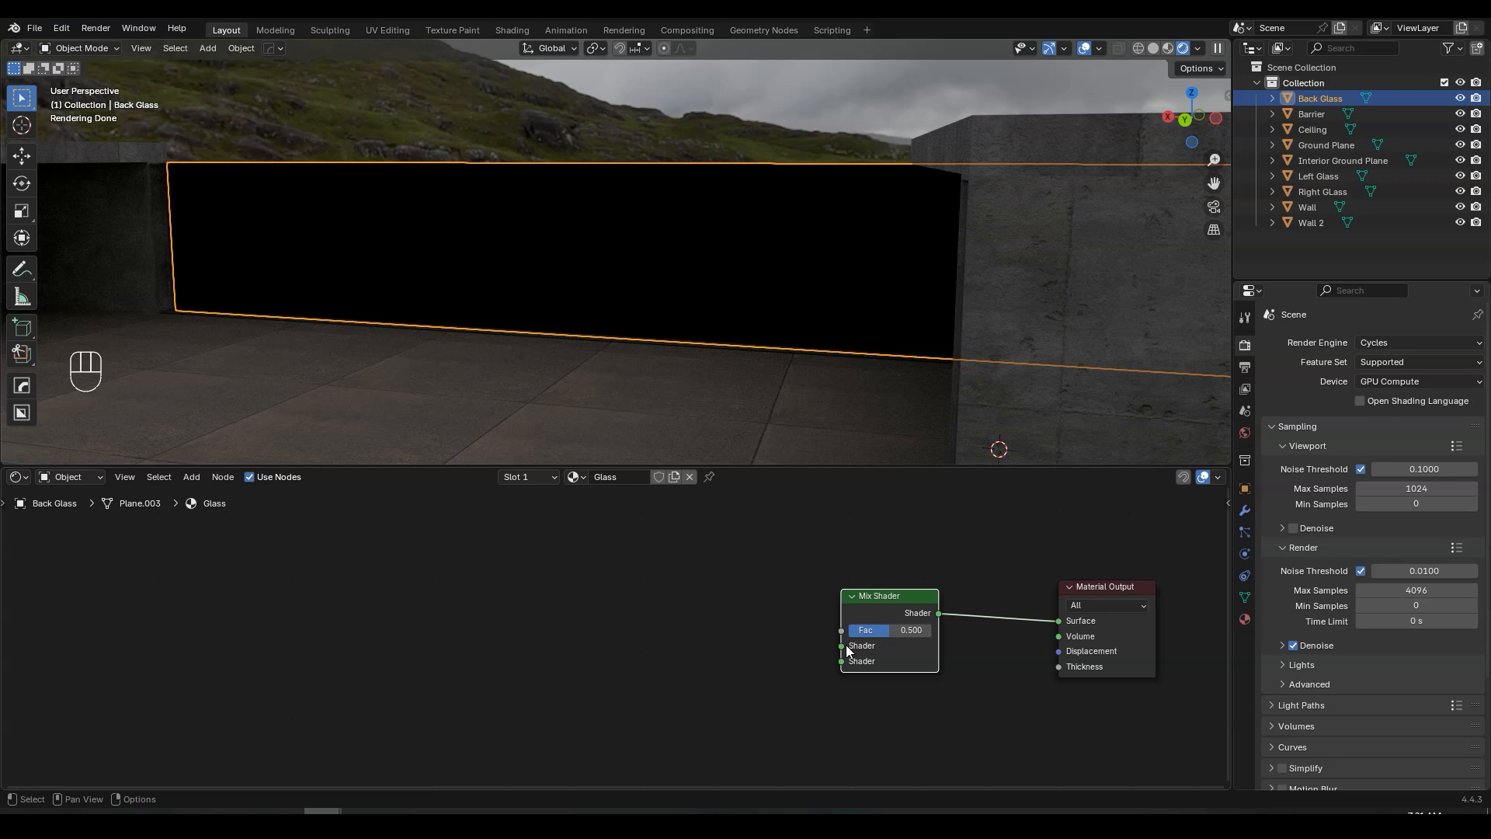
middle_drag(848, 646, 862, 649)
key(shift+a)
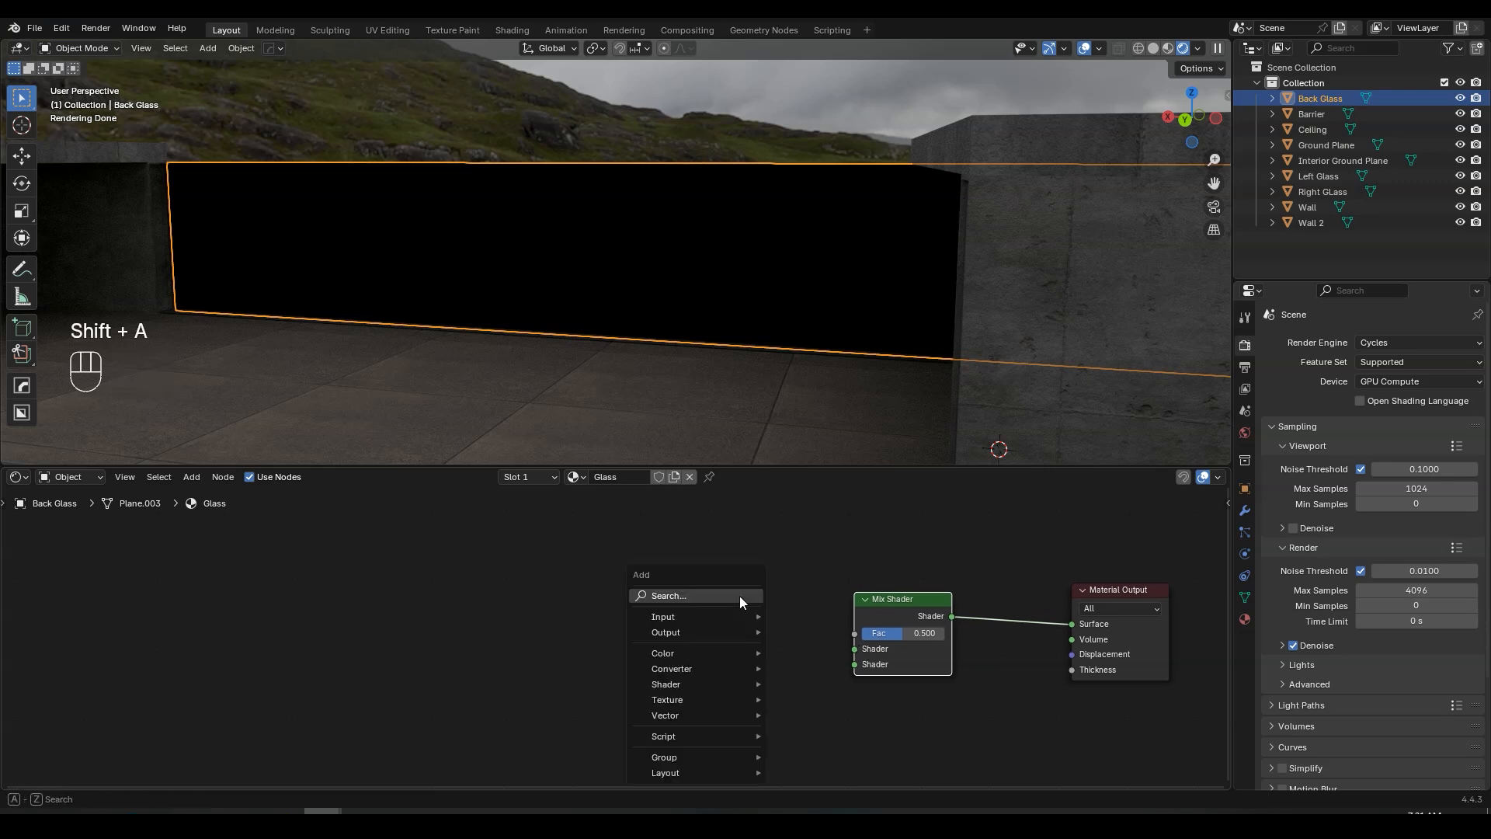
text(tra)
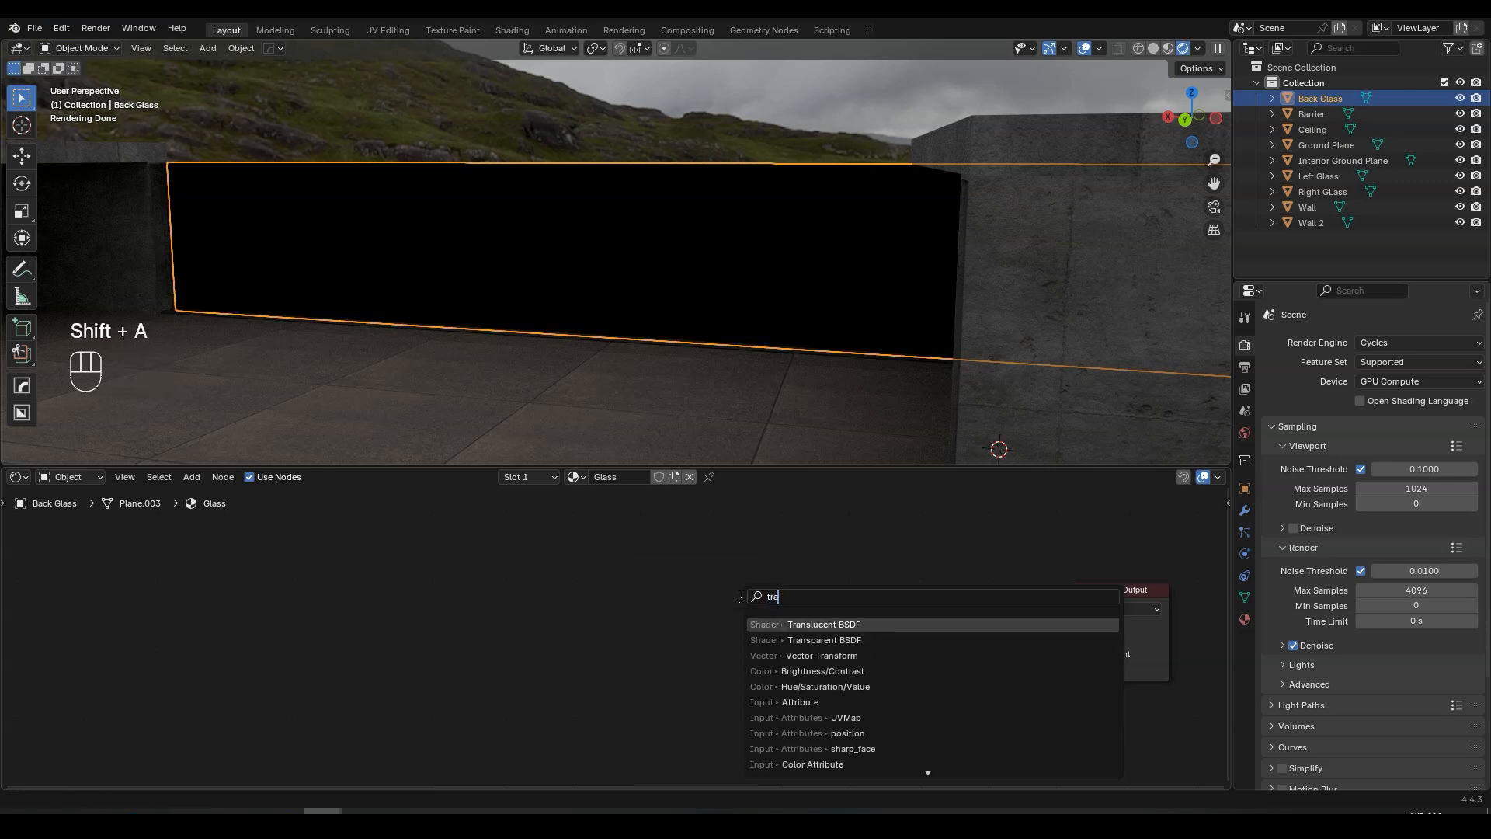
click(817, 640)
click(803, 625)
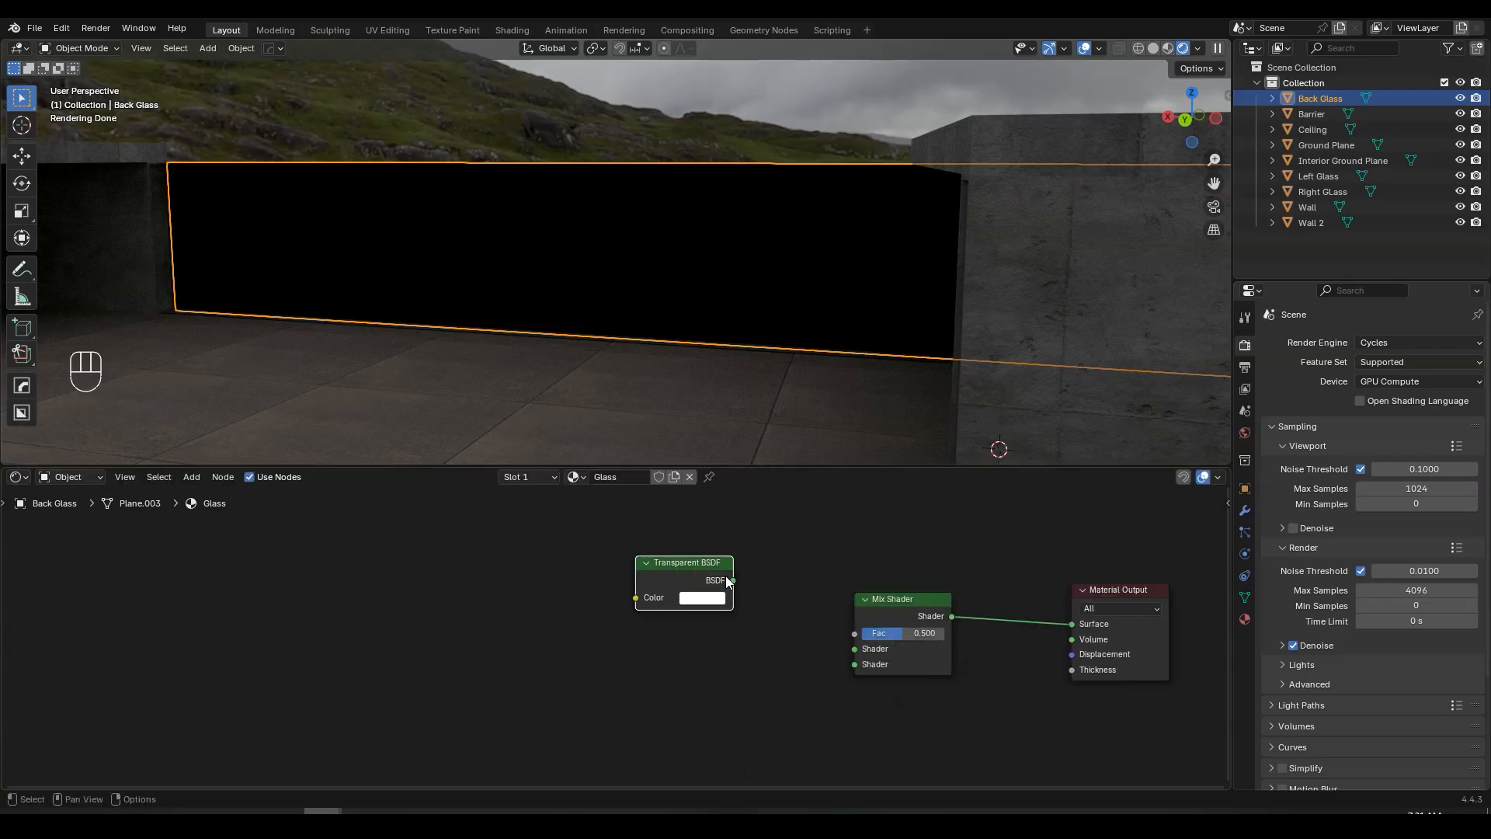
drag(732, 580, 854, 649)
scroll(910, 654, up, 2)
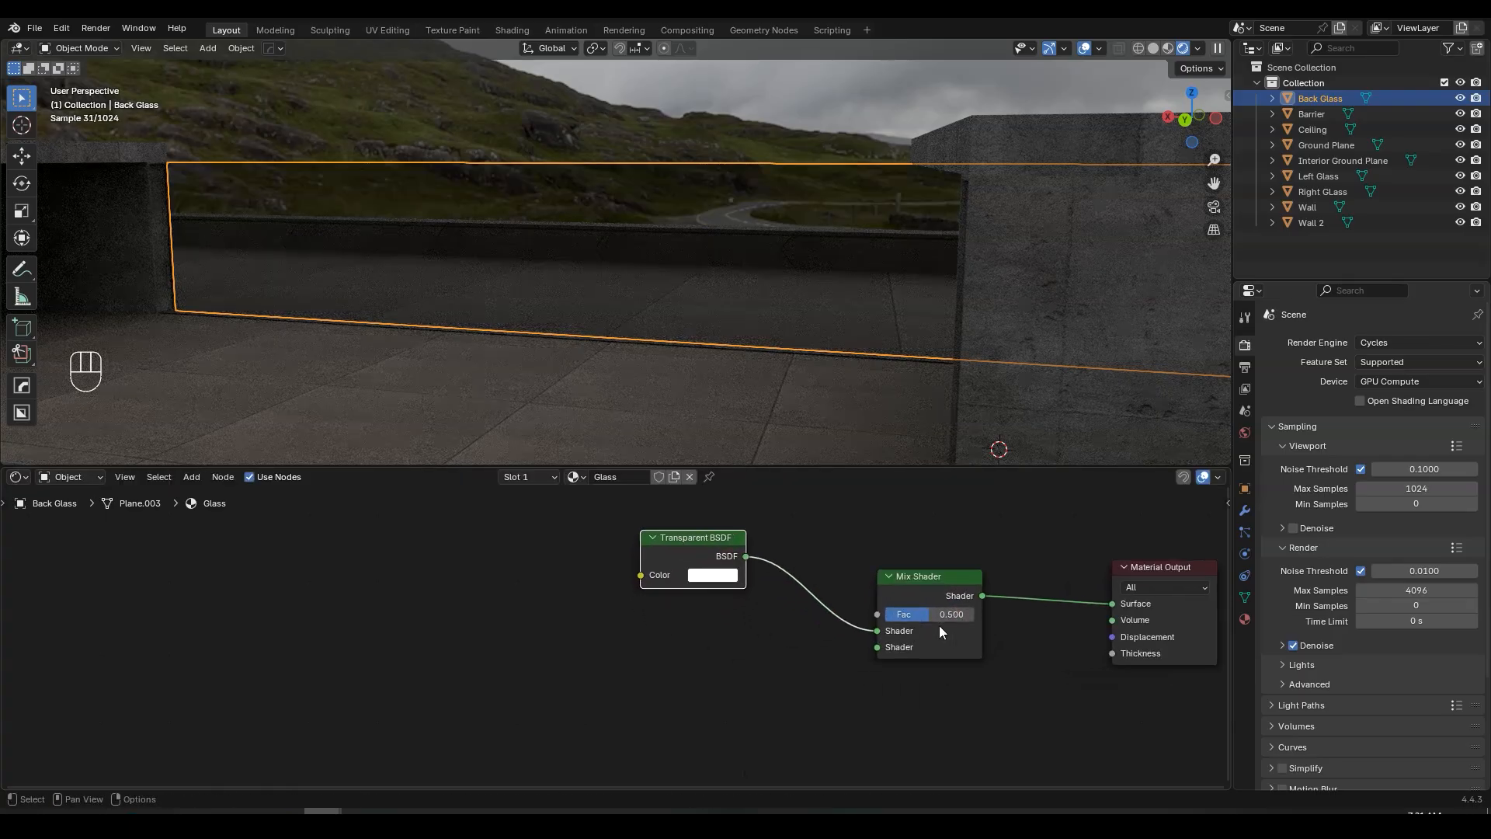
- Add a Glossy BSDF node below the Transparent BSDF and connect it to the Mix Shader's second Shader input
key(shift+a)
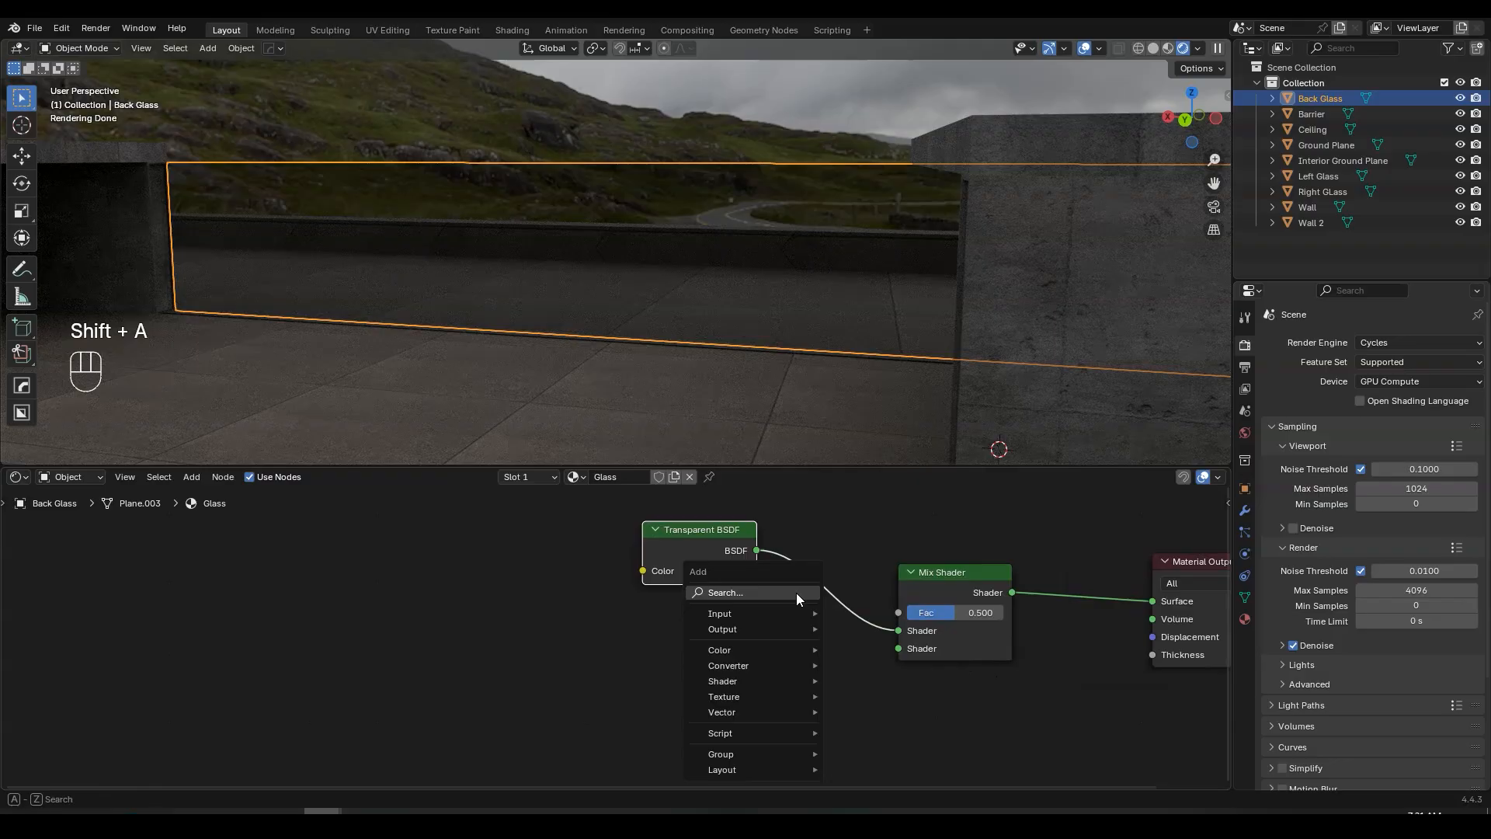
text(glo)
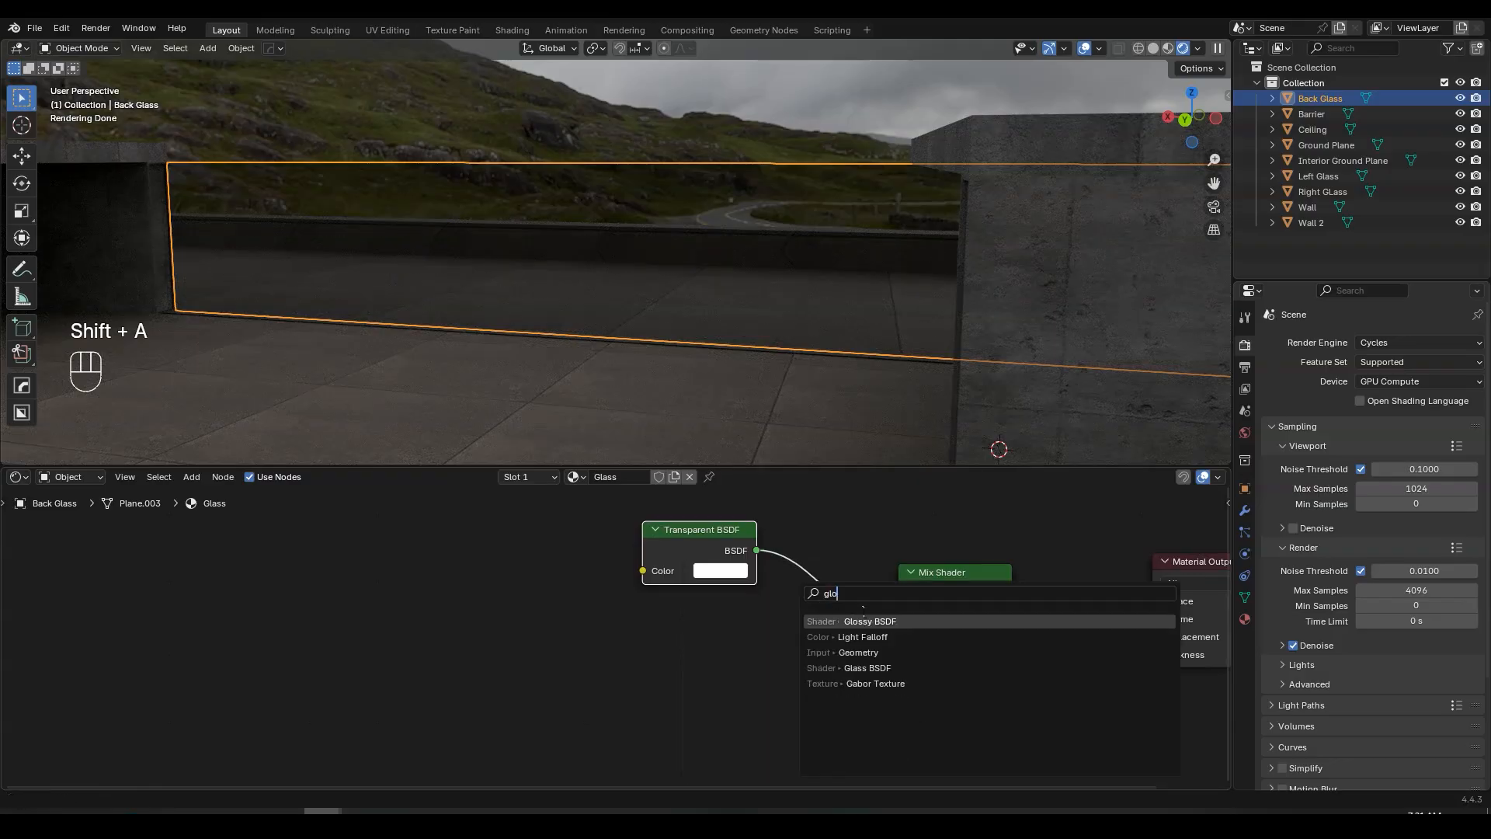
key(Return)
click(748, 631)
drag(750, 634, 890, 654)
scroll(580, 580, down, 1)
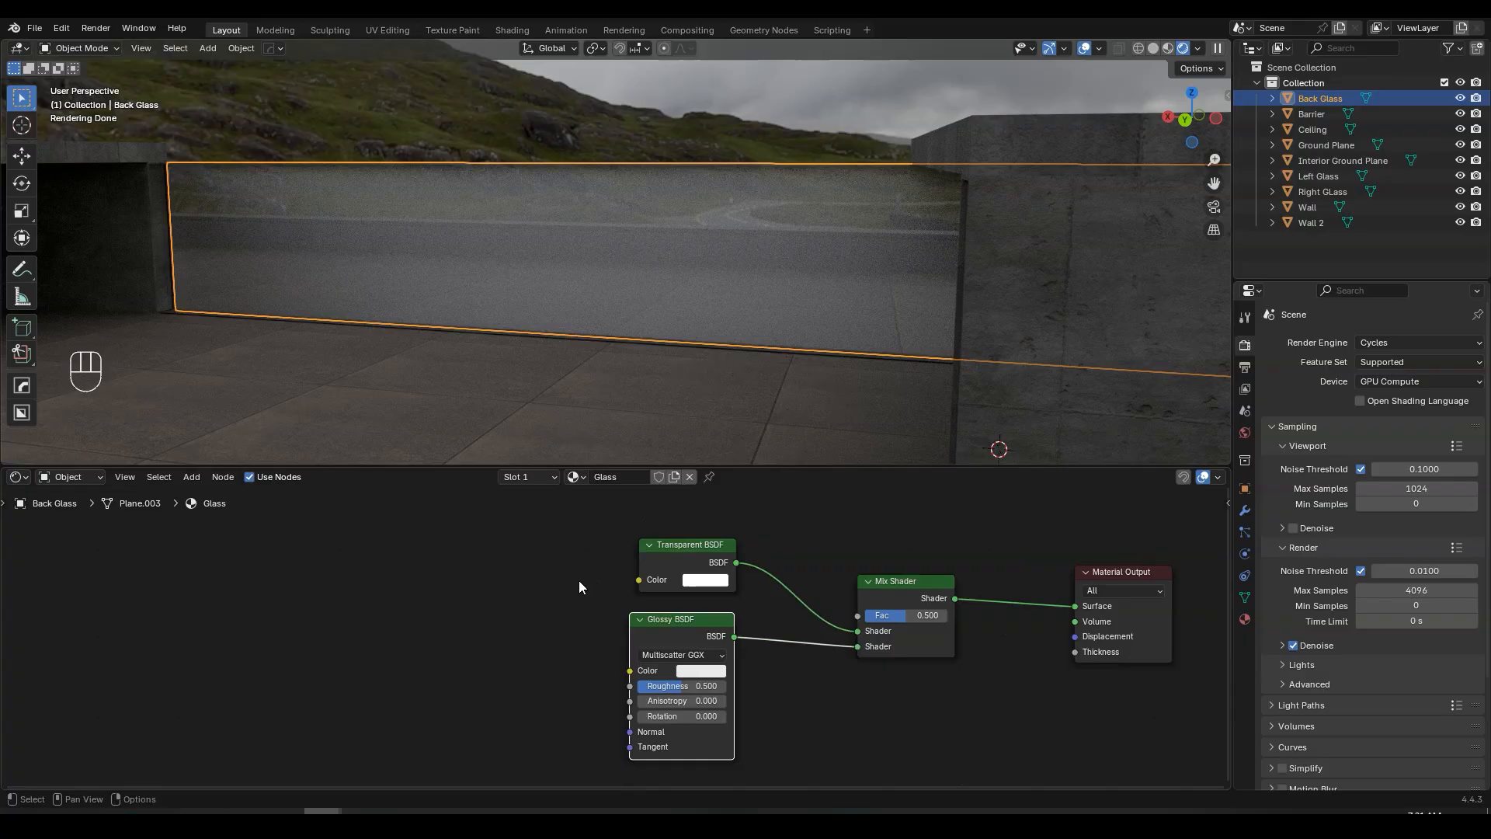
- Add a Noise Texture node and connect its Fac output to the Transparent BSDF's Color input
middle_drag(580, 586, 785, 620)
scroll(762, 622, up, 1)
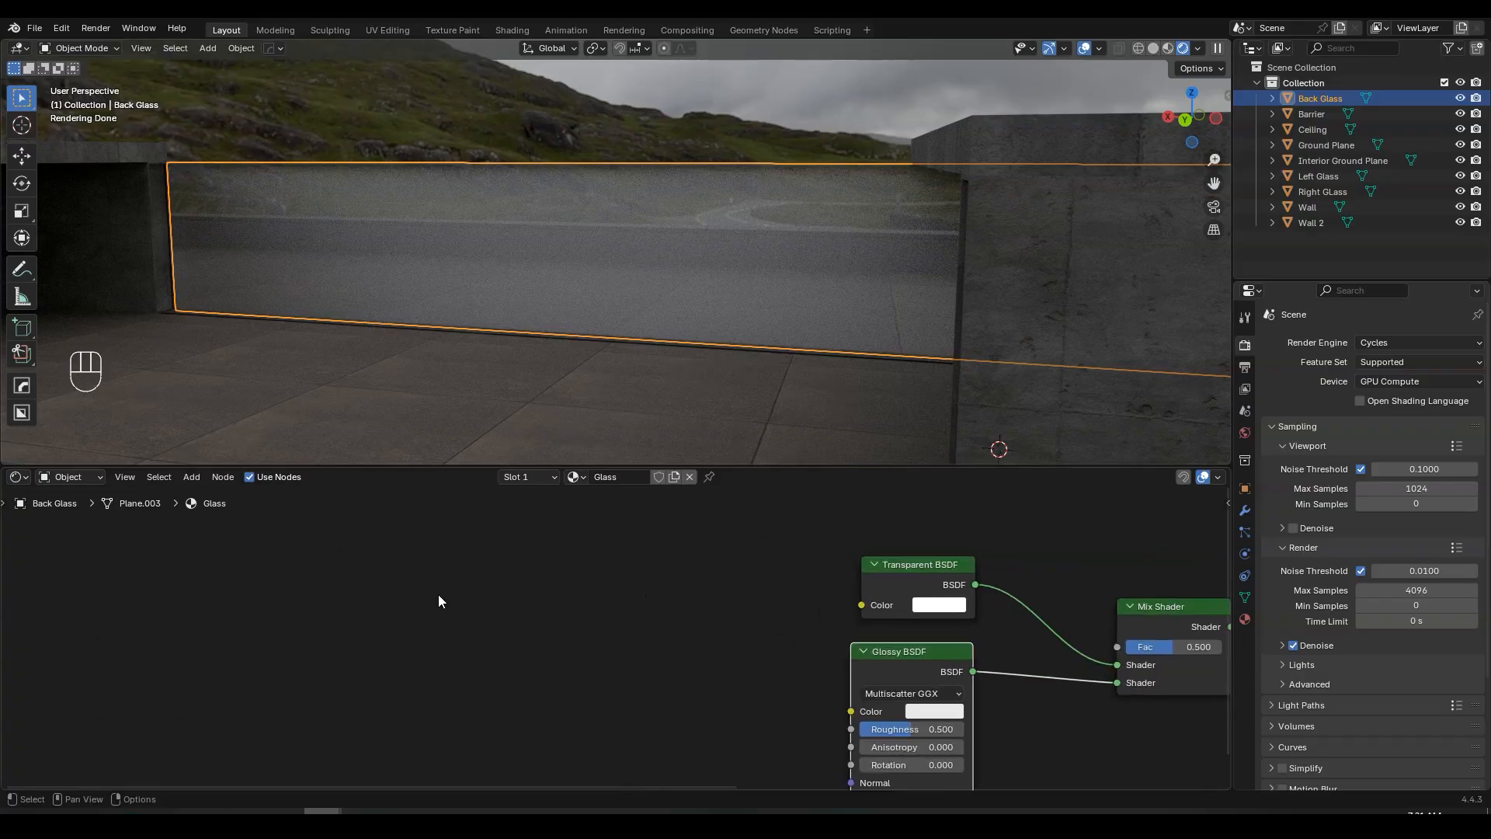
key(shift+a)
text(noi)
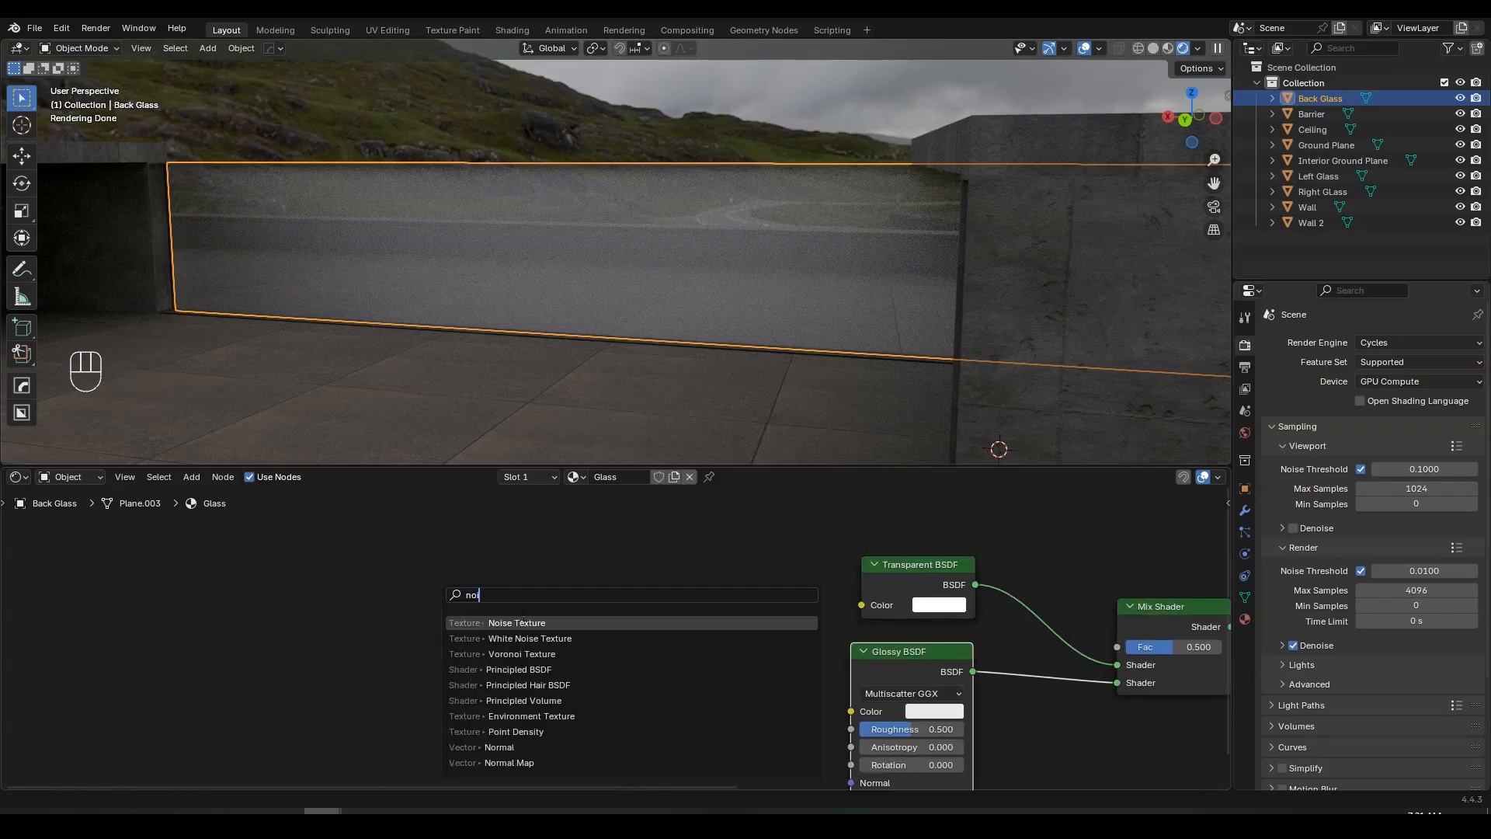
click(523, 619)
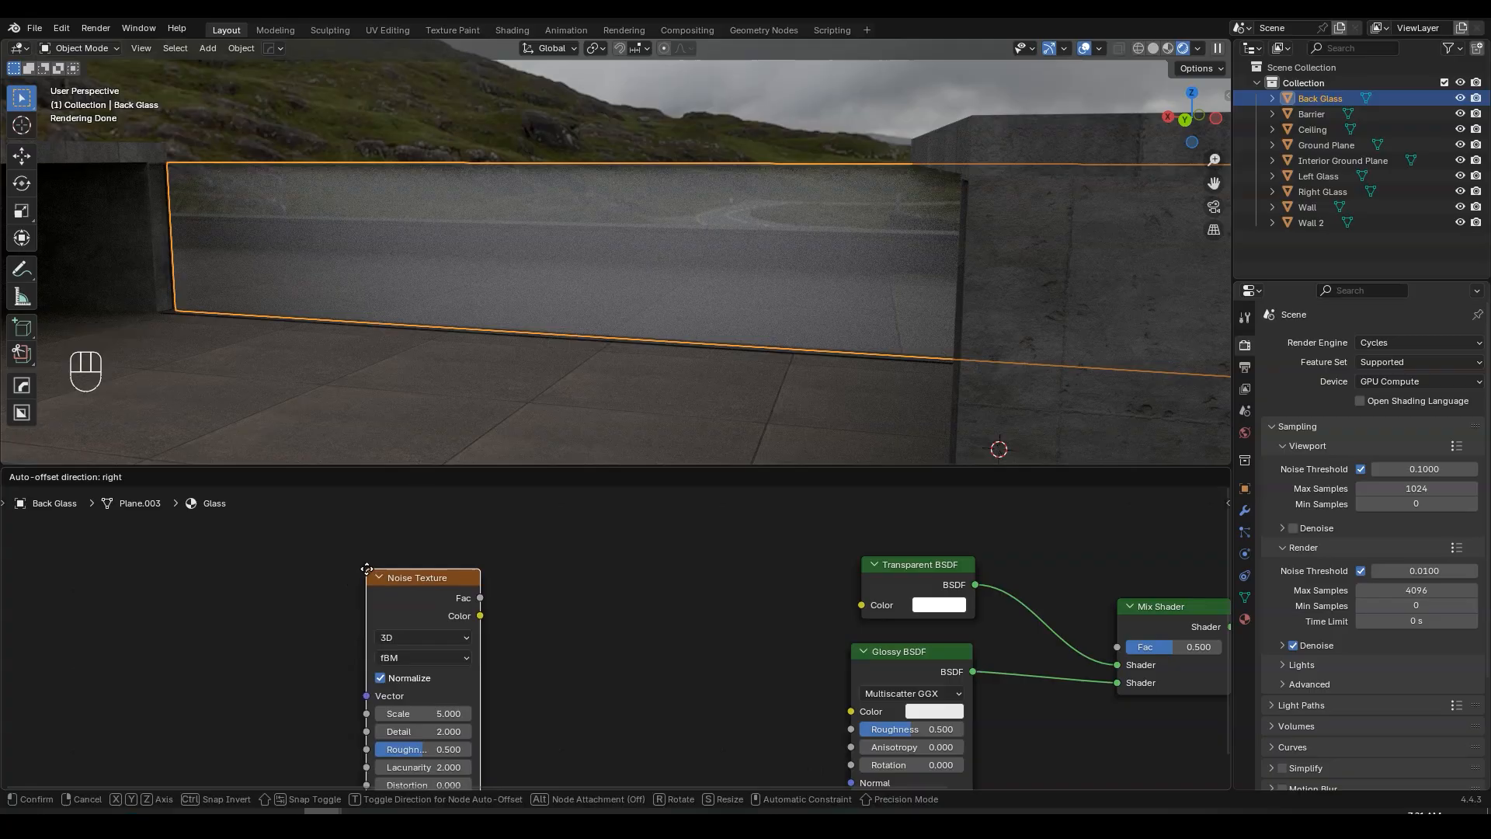
click(365, 565)
middle_drag(480, 625, 513, 580)
scroll(512, 579, up, 1)
drag(504, 551, 916, 556)
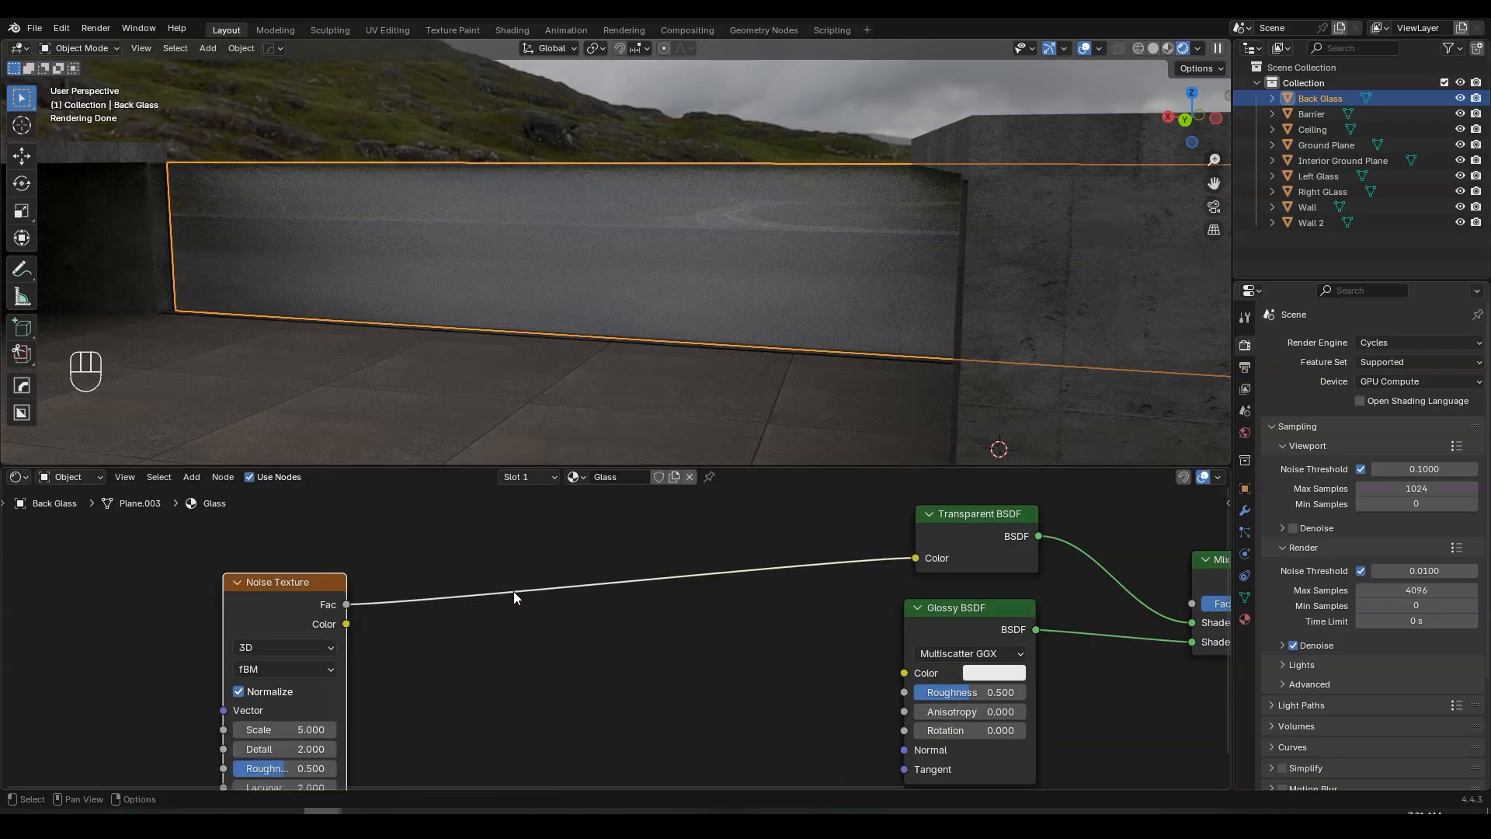
- Insert a Mix Color node between the Noise Texture and the Transparent BSDF, with the noise's Fac feeding input B
key(shift+a)
text(mi)
click(615, 614)
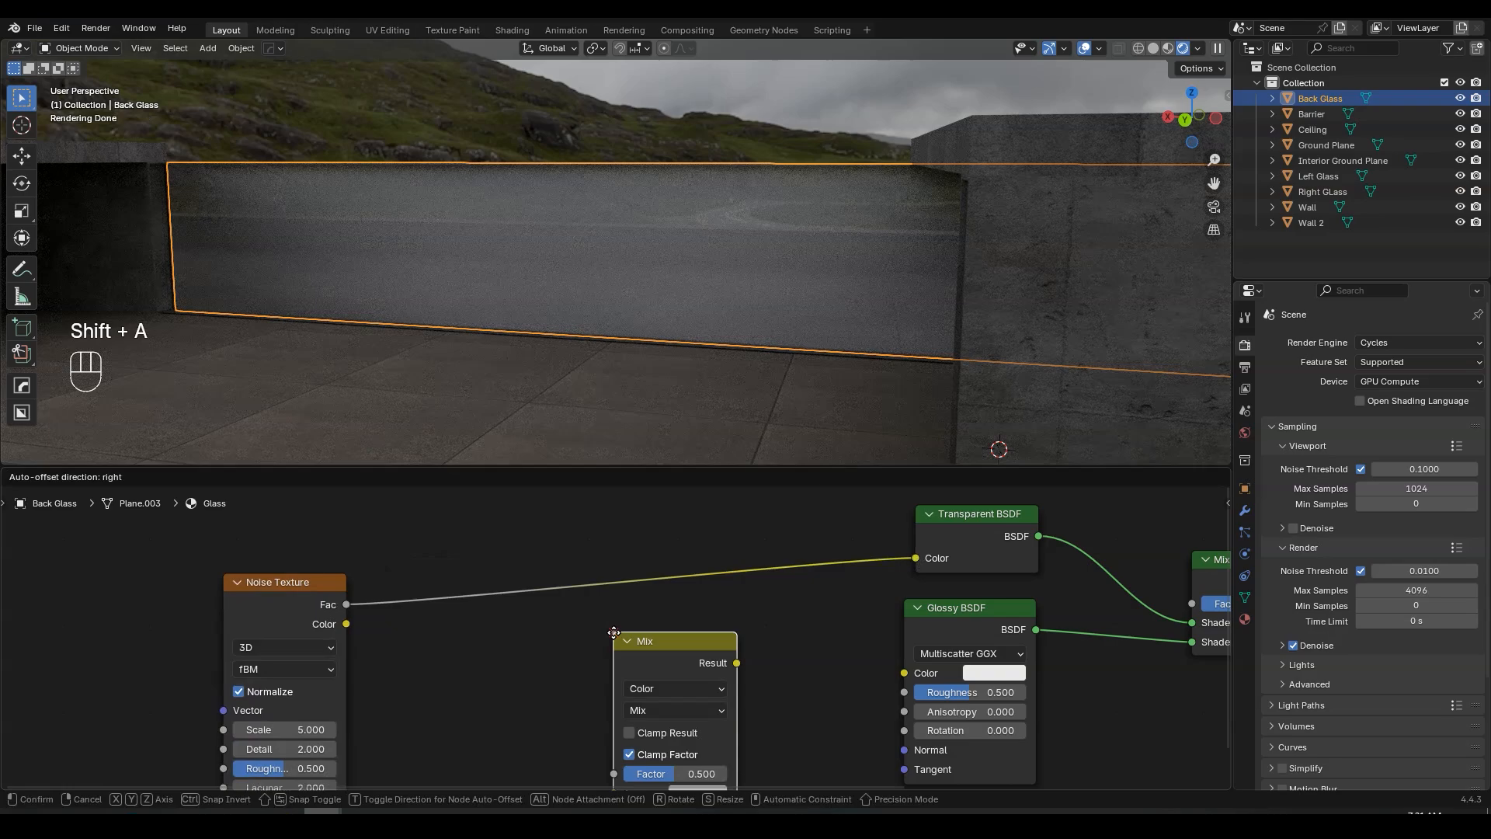
click(448, 545)
middle_drag(453, 578, 495, 556)
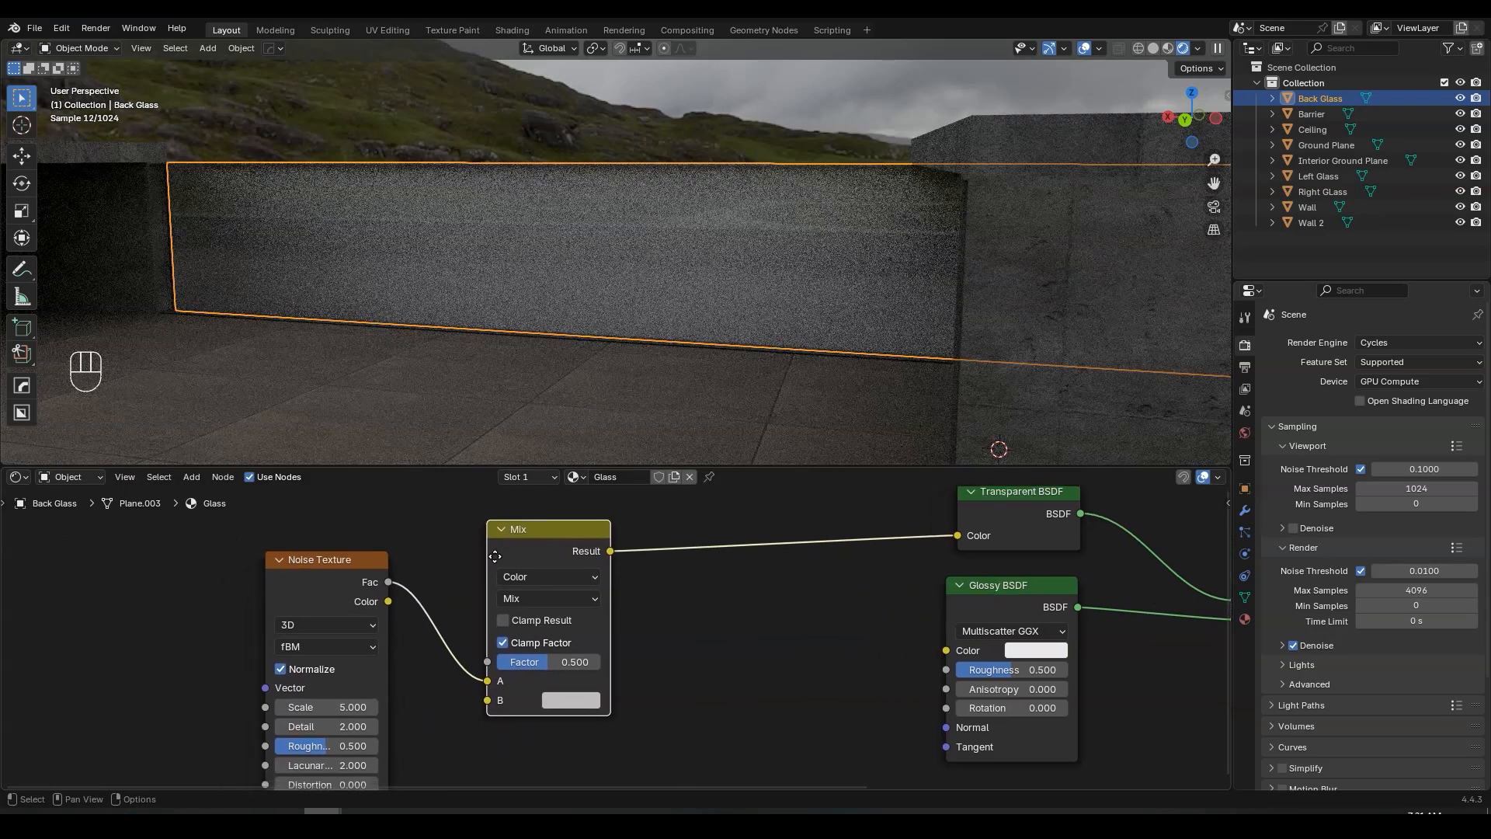
drag(487, 680, 492, 701)
- Add a Clamp node and connect its Result to the Noise Texture's Roughness input
middle_drag(341, 755, 652, 654)
scroll(654, 652, up, 1)
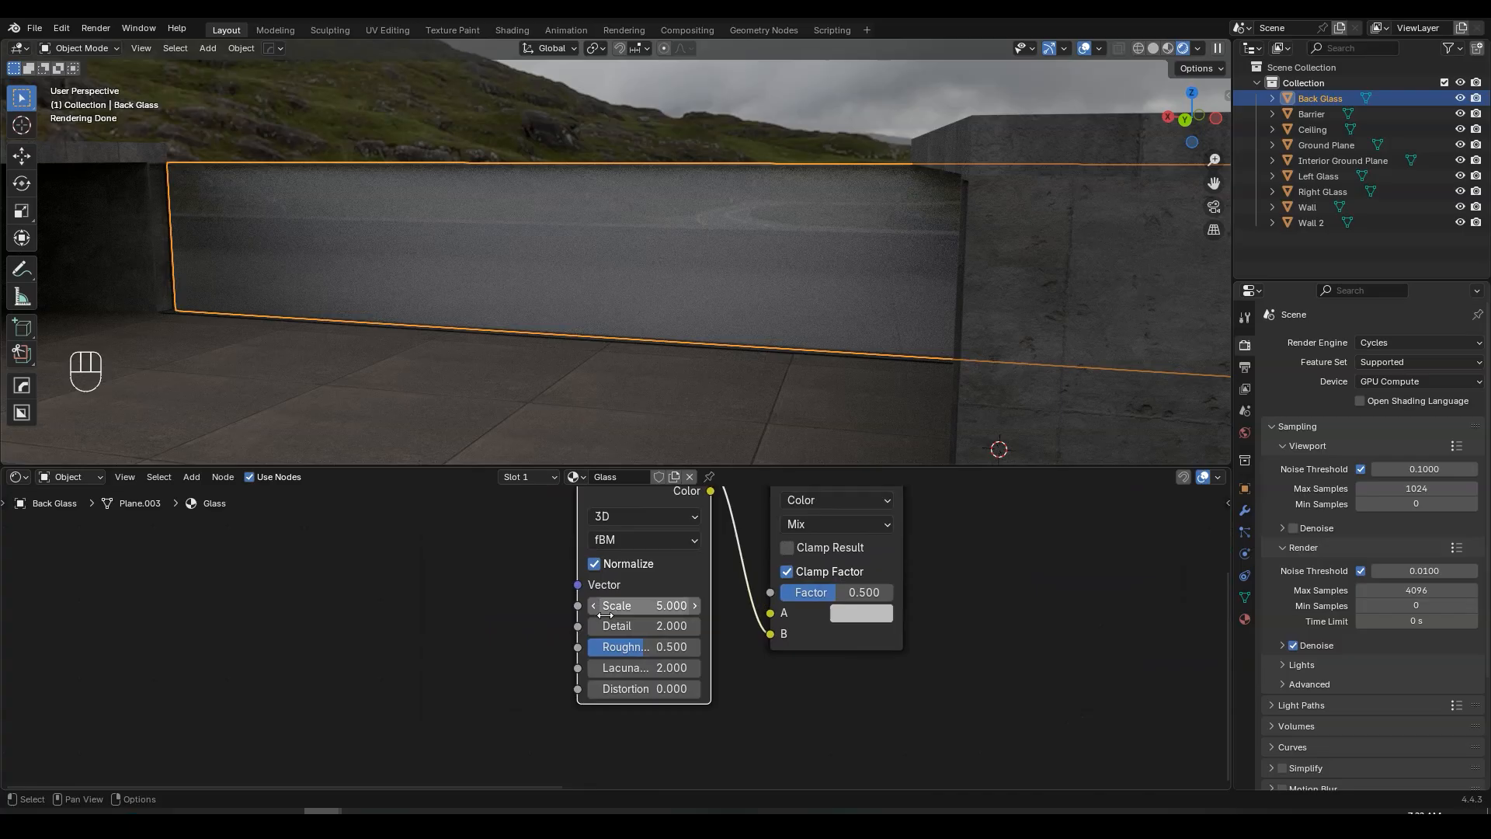
middle_drag(657, 587, 671, 650)
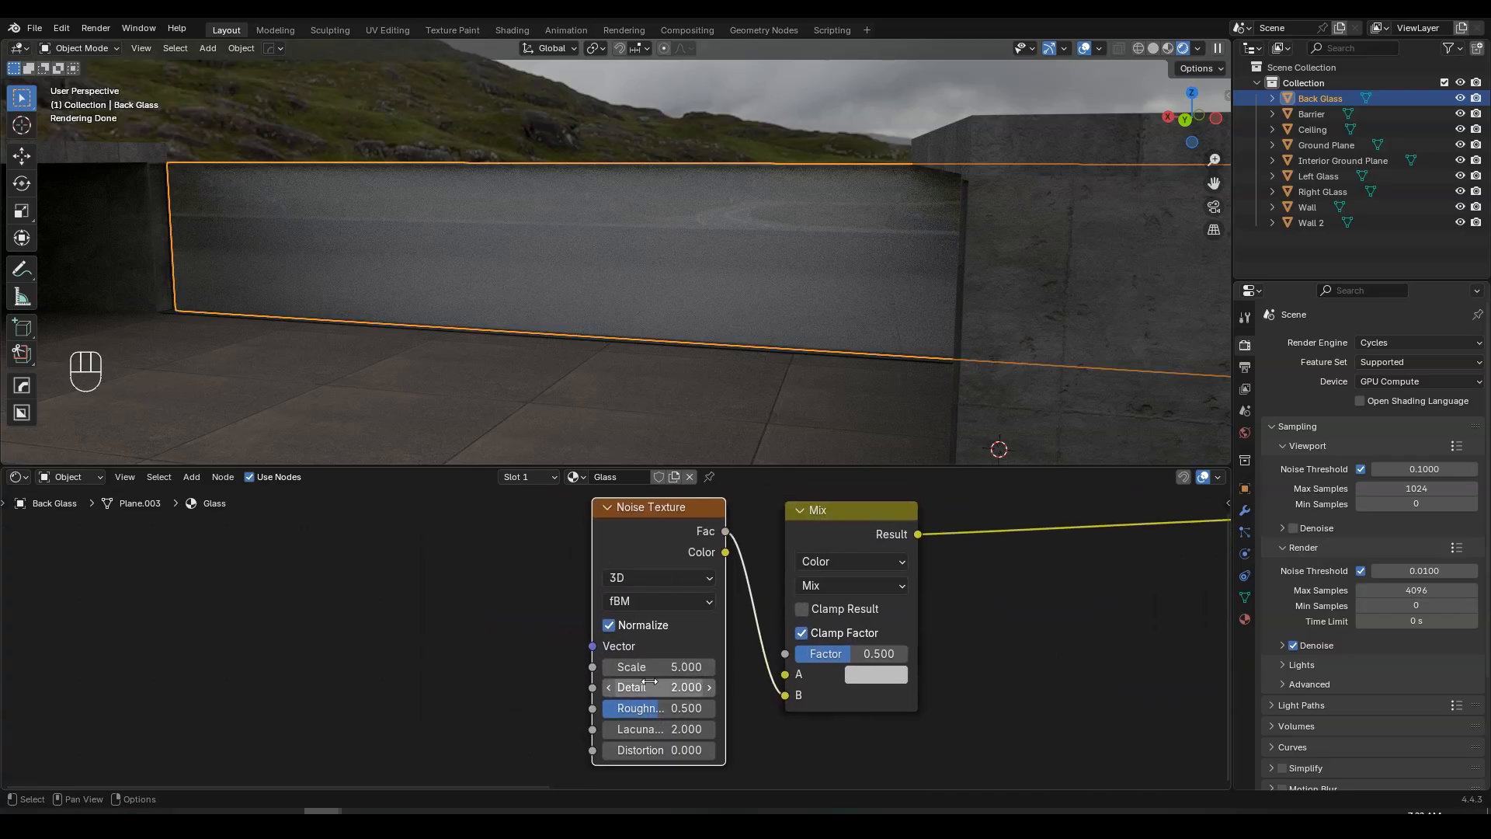
middle_drag(538, 659, 624, 645)
key(shift+a)
text(c)
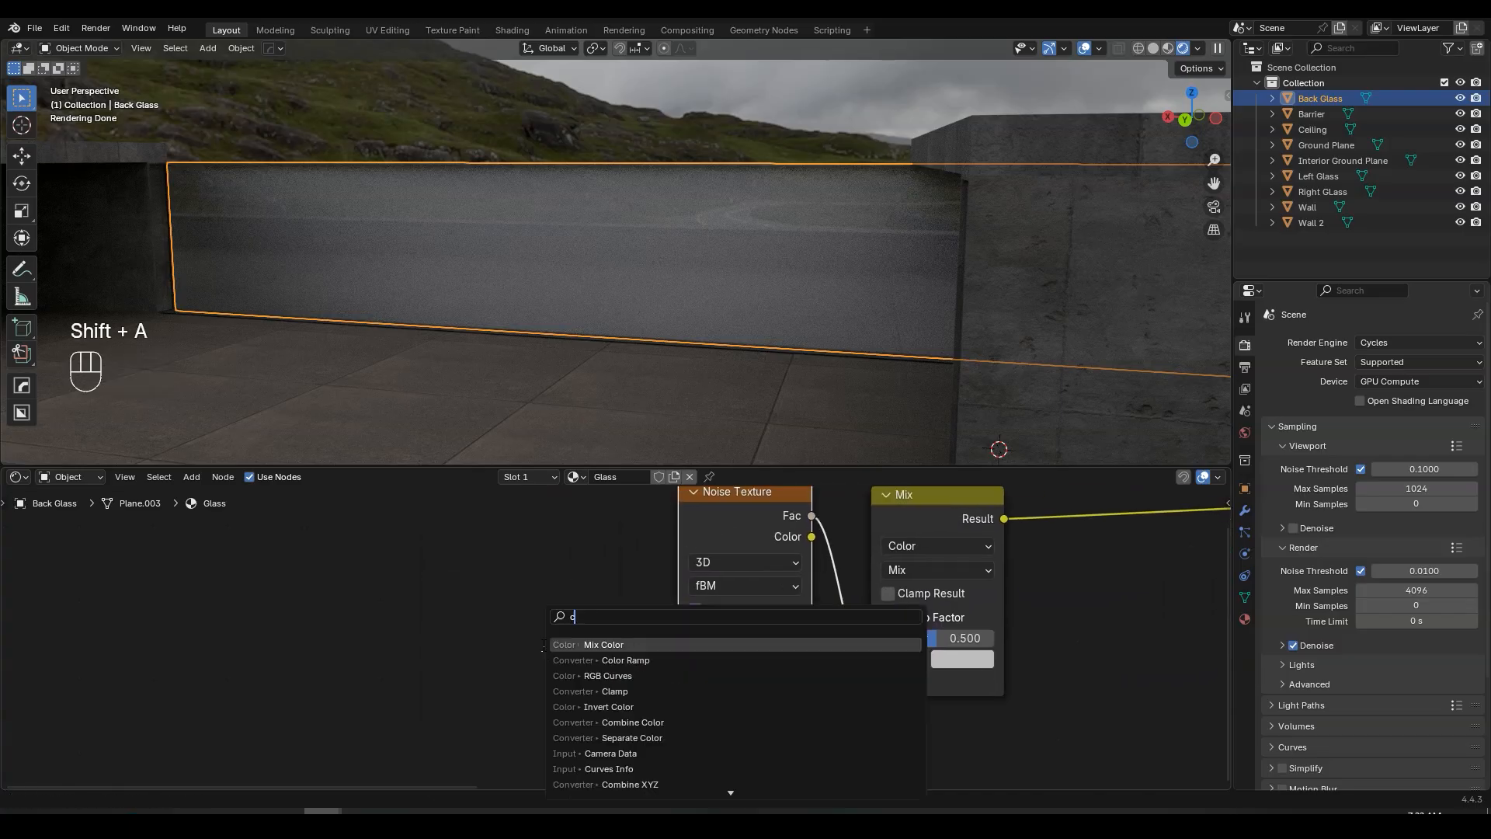
text(lam)
key(Return)
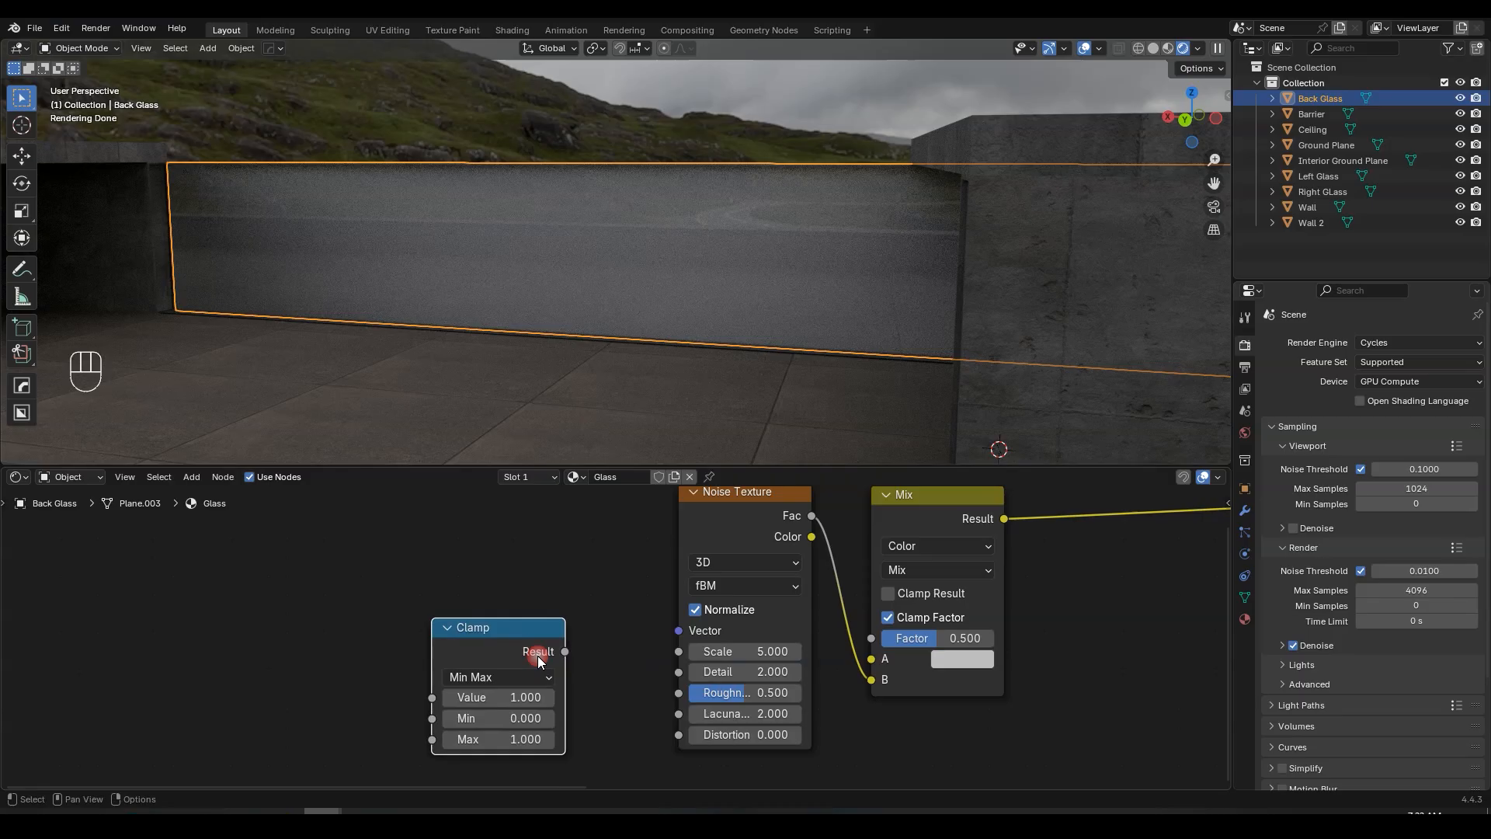
click(557, 650)
drag(561, 650, 678, 692)
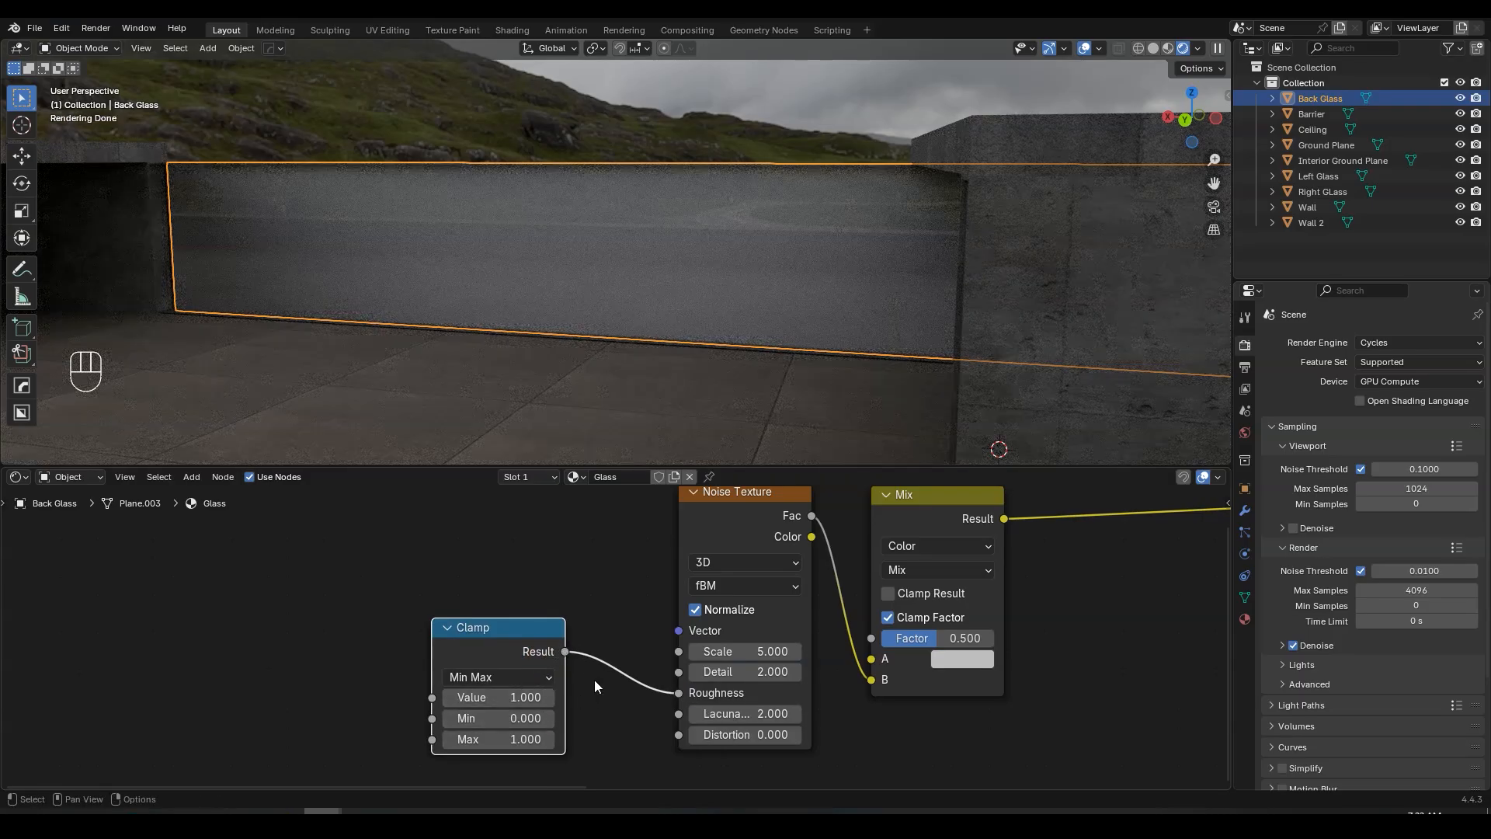
- Set the Noise Texture's Detail to 11.2
scroll(799, 632, up, 2)
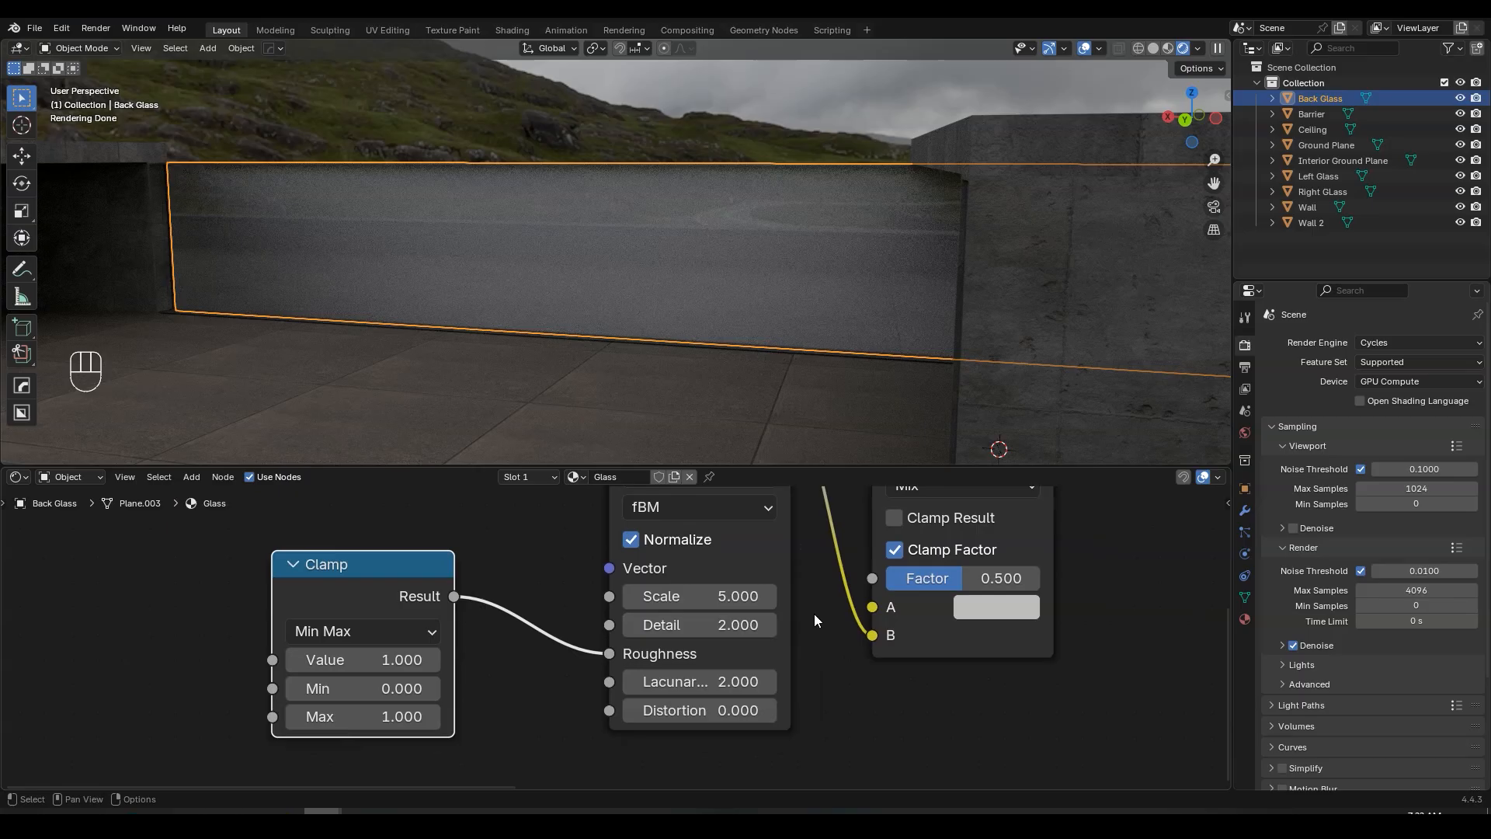
click(717, 626)
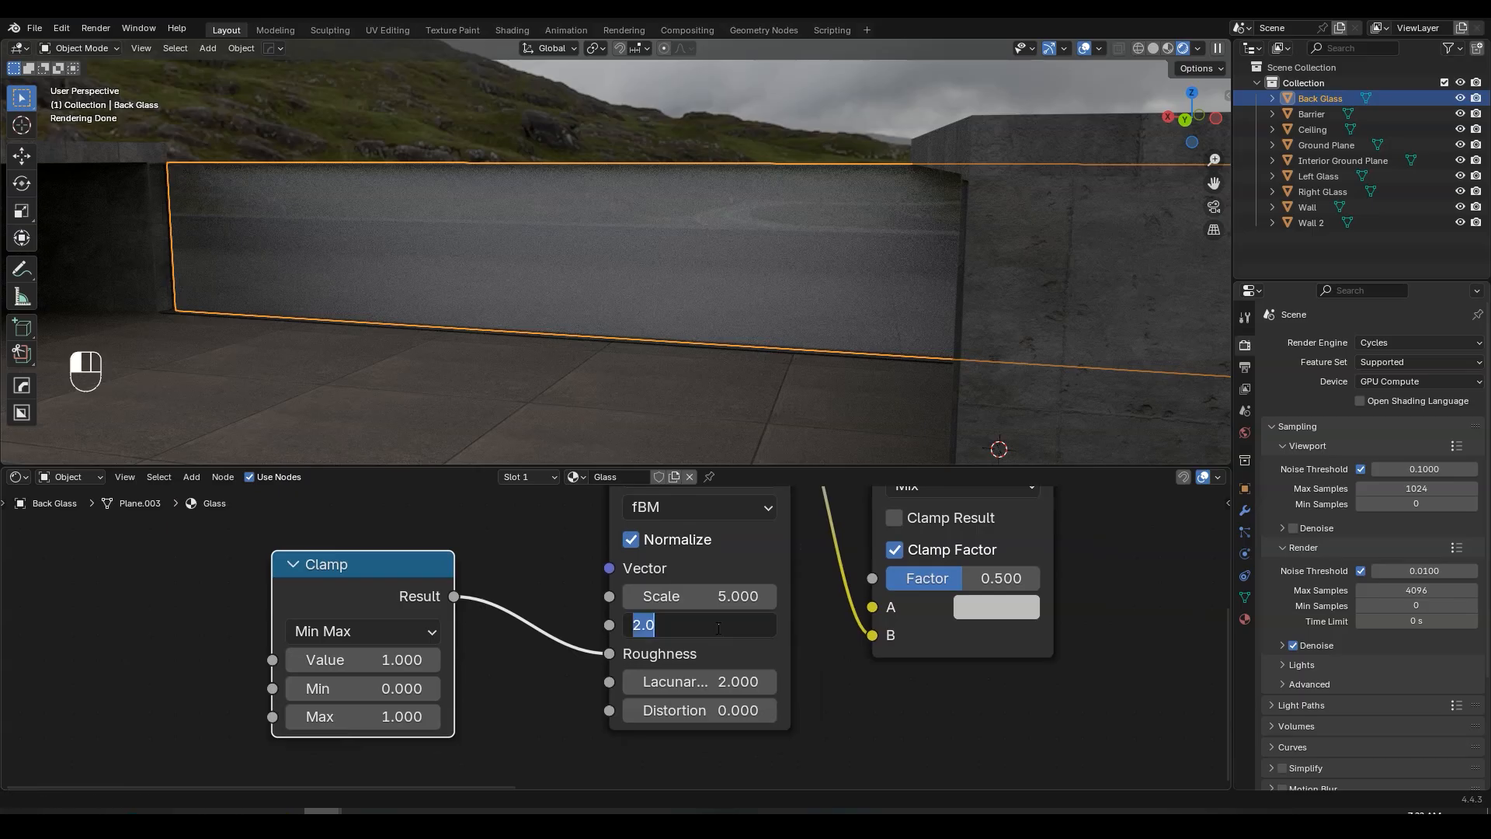
text(11.2)
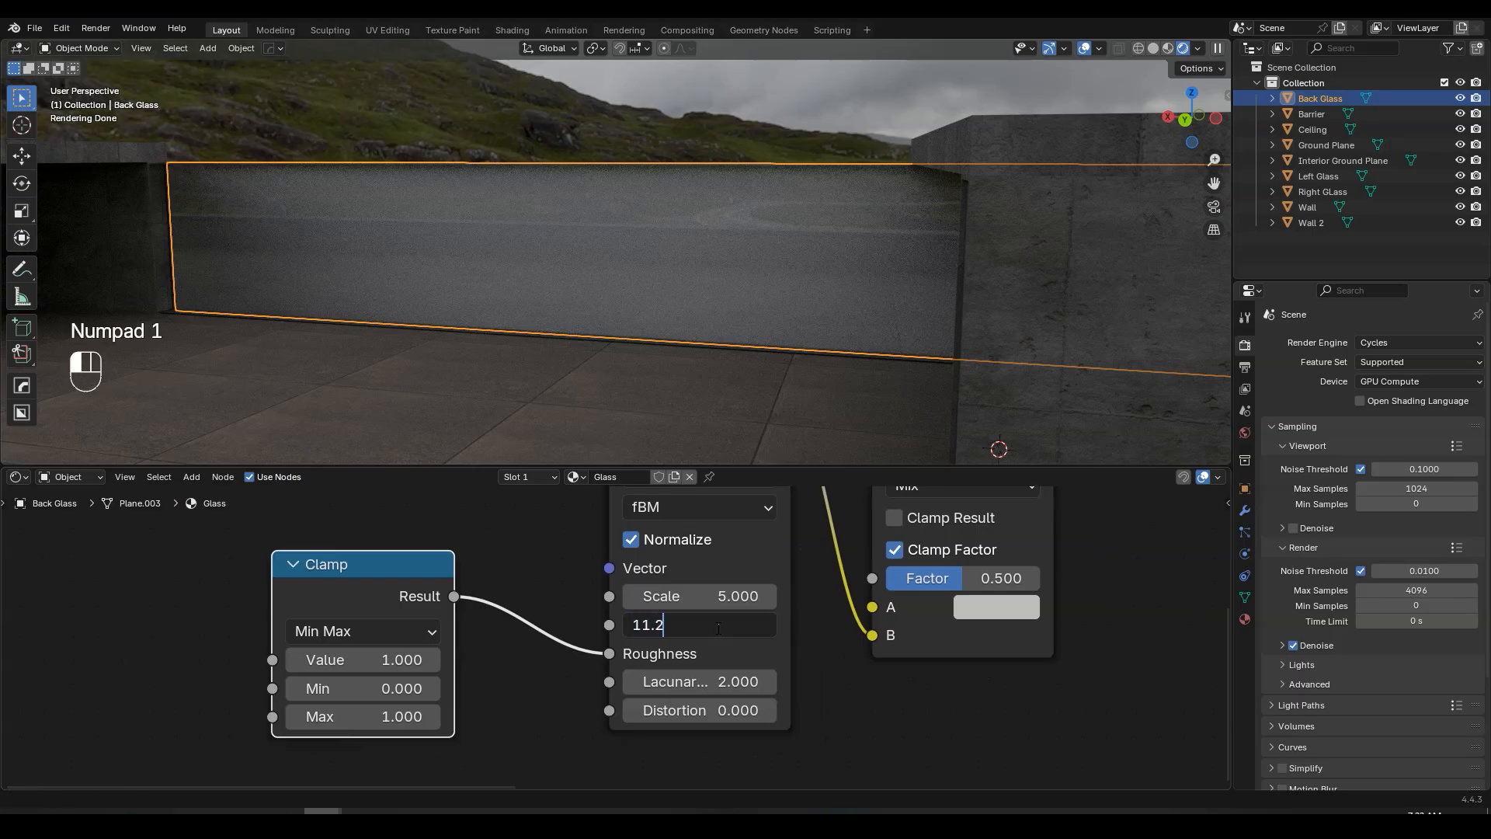
key(Return)
- Add a Layer Weight node above the Transparent BSDF
scroll(770, 622, down, 5)
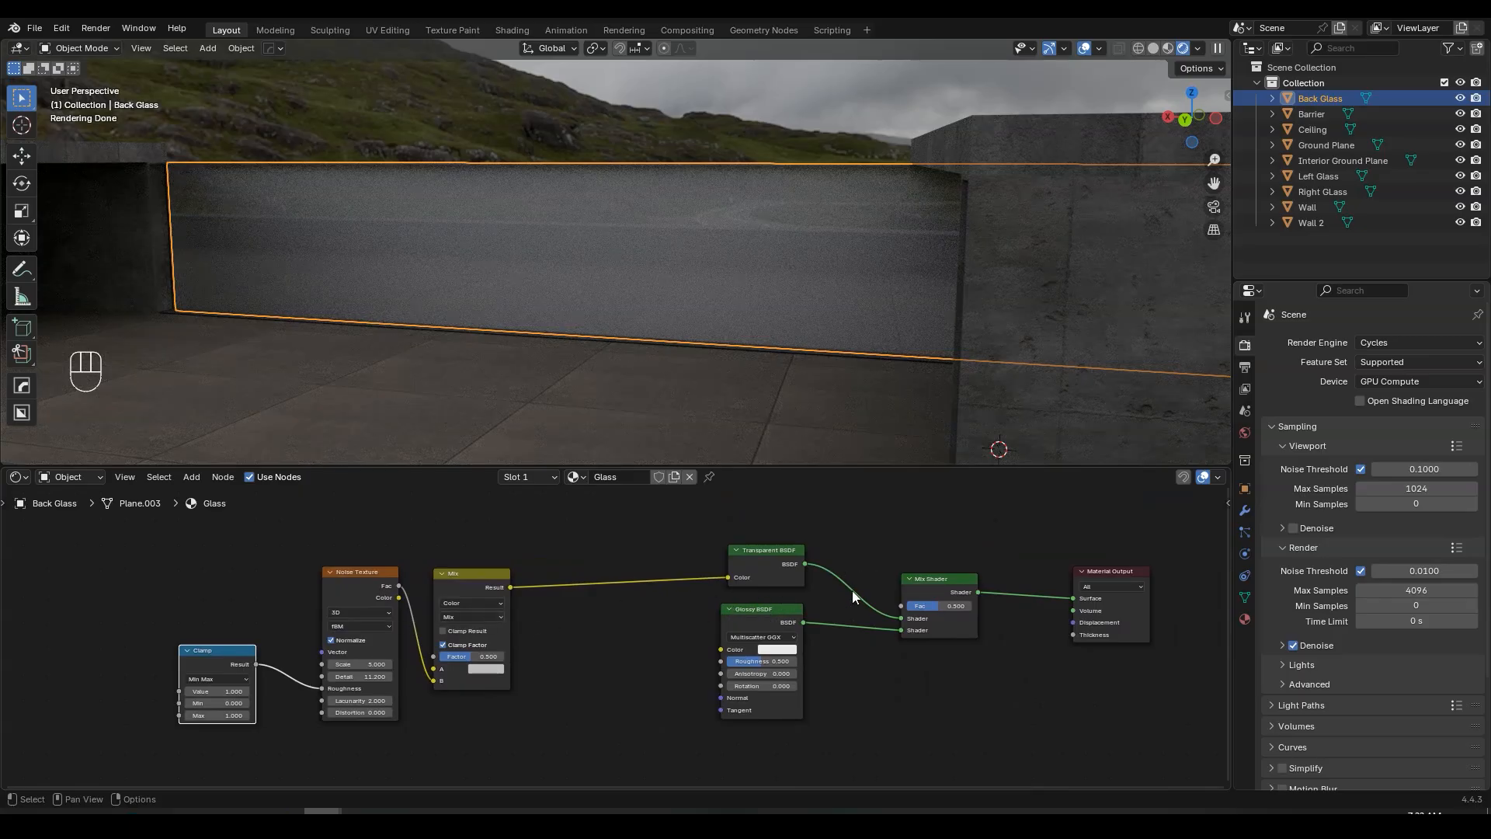
middle_drag(782, 633, 656, 664)
scroll(664, 604, up, 2)
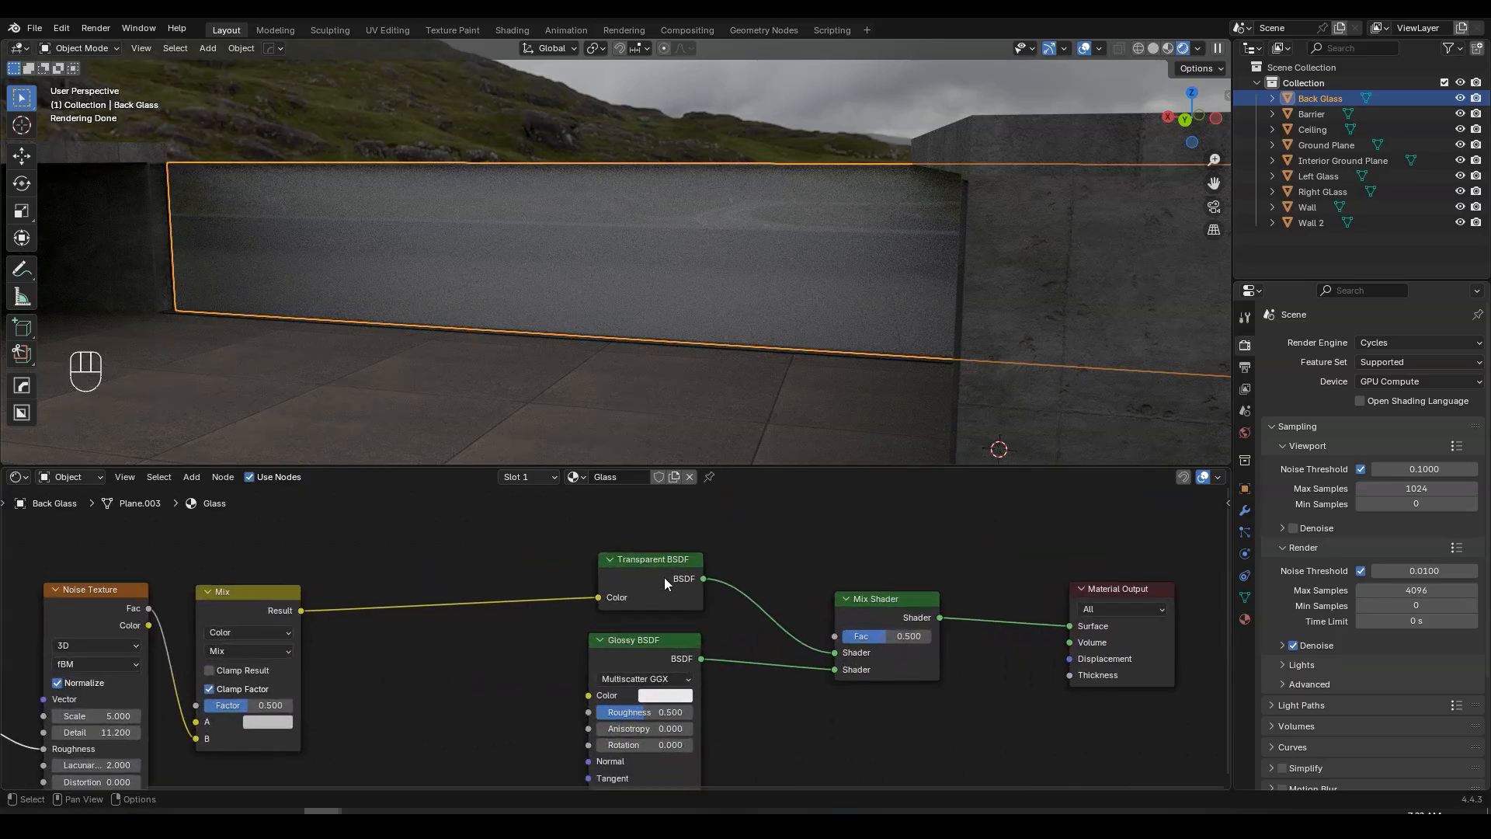
scroll(646, 637, down, 2)
middle_drag(644, 566, 662, 674)
scroll(656, 621, up, 2)
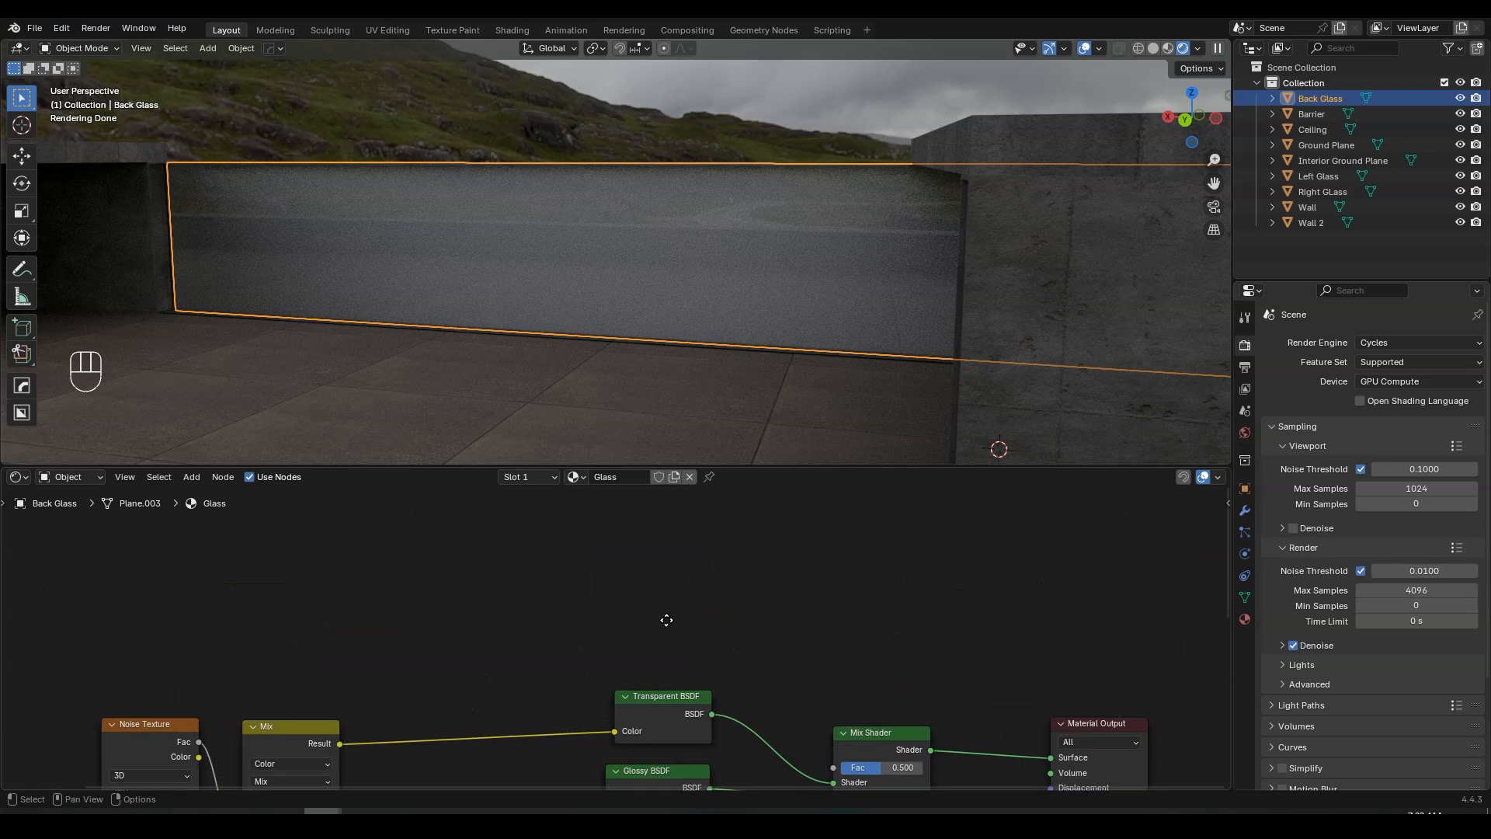
key(shift+a)
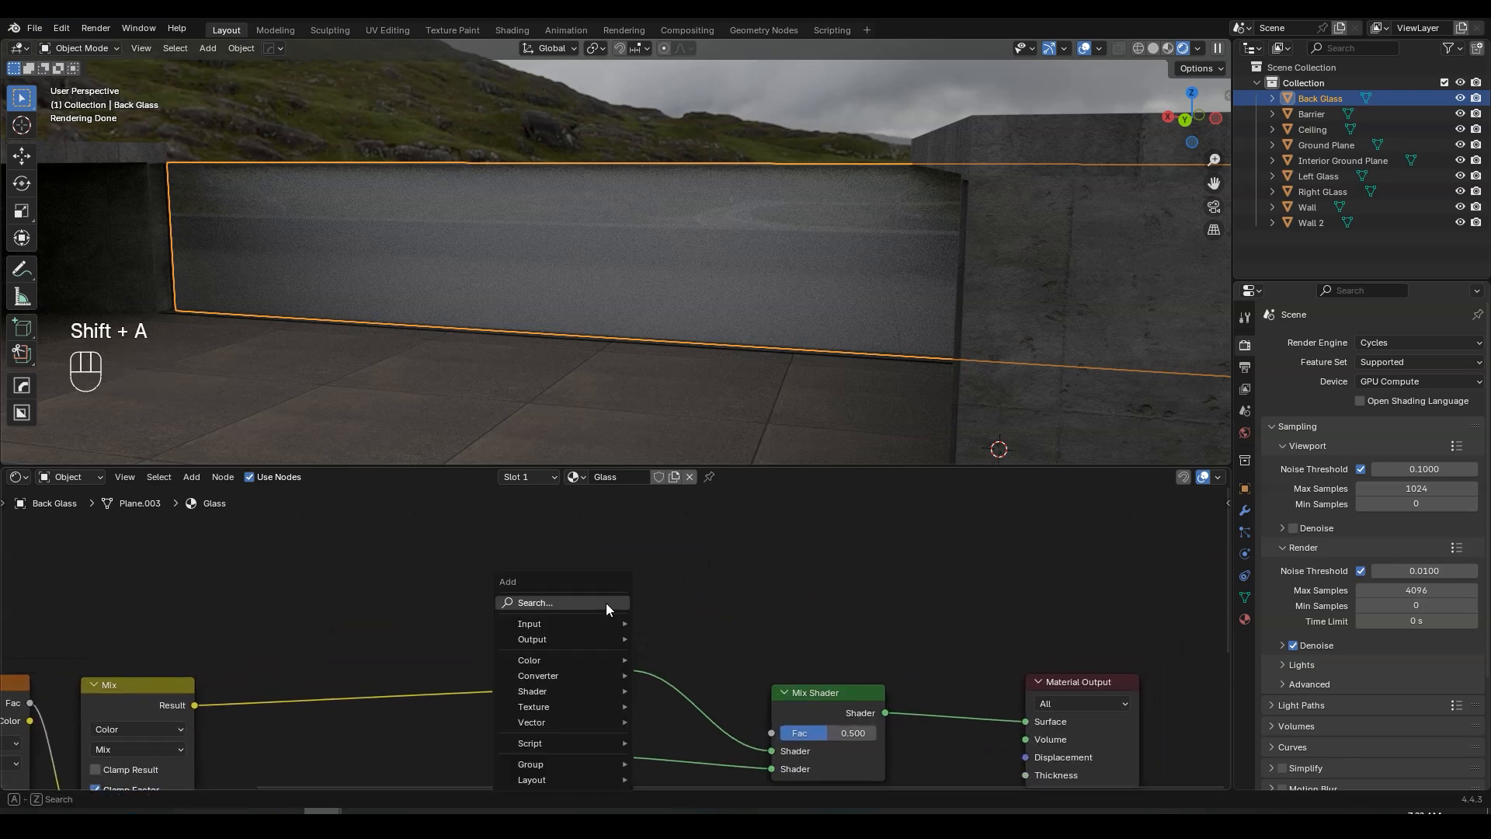
text(layer)
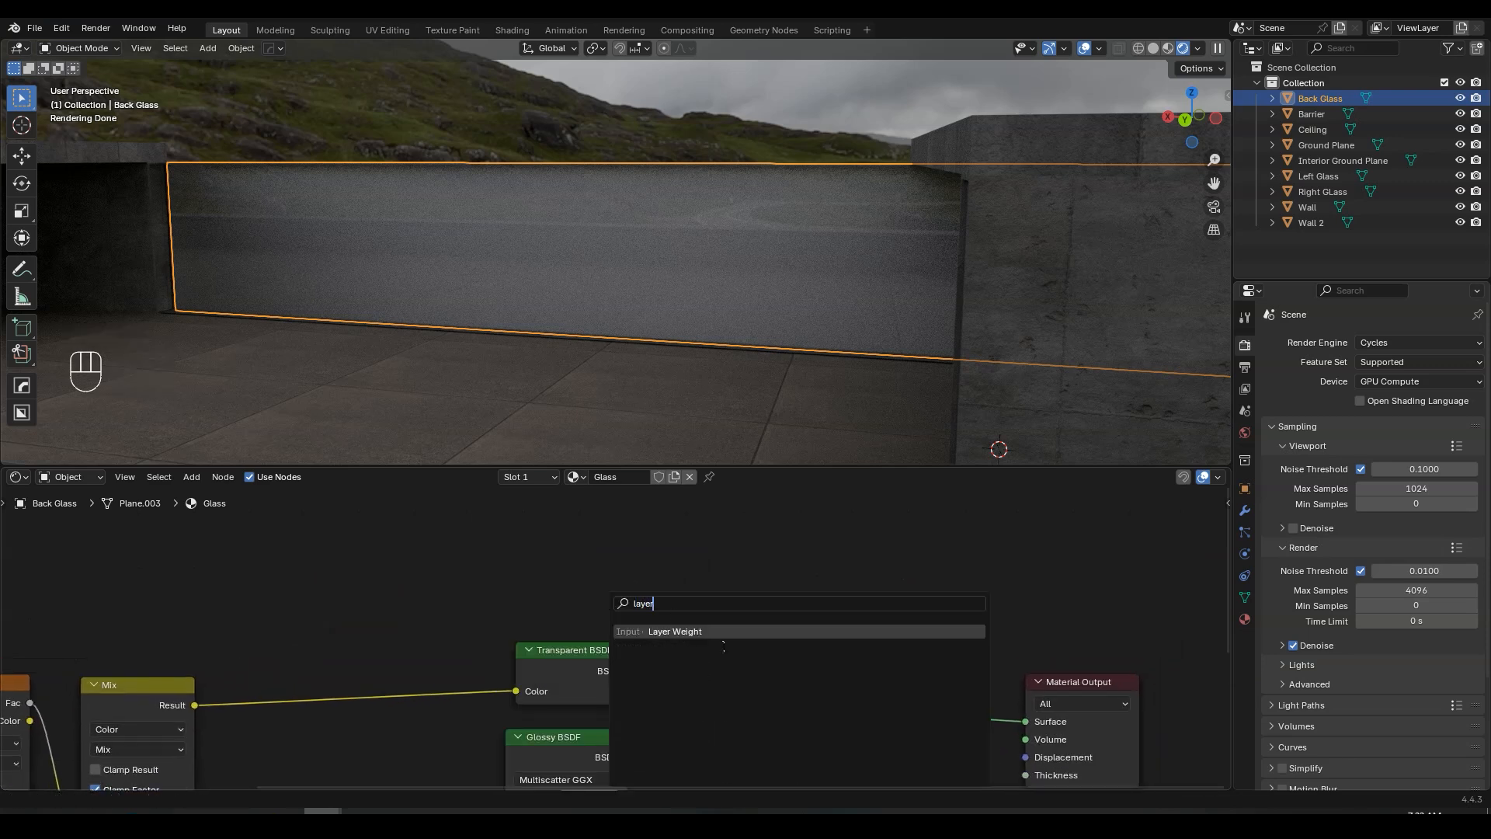
key(Return)
click(527, 532)
- Connect the Layer Weight's Facing output to the Mix Shader's Fac and move the Layer Weight node away to leave space between them
scroll(516, 530, up, 1)
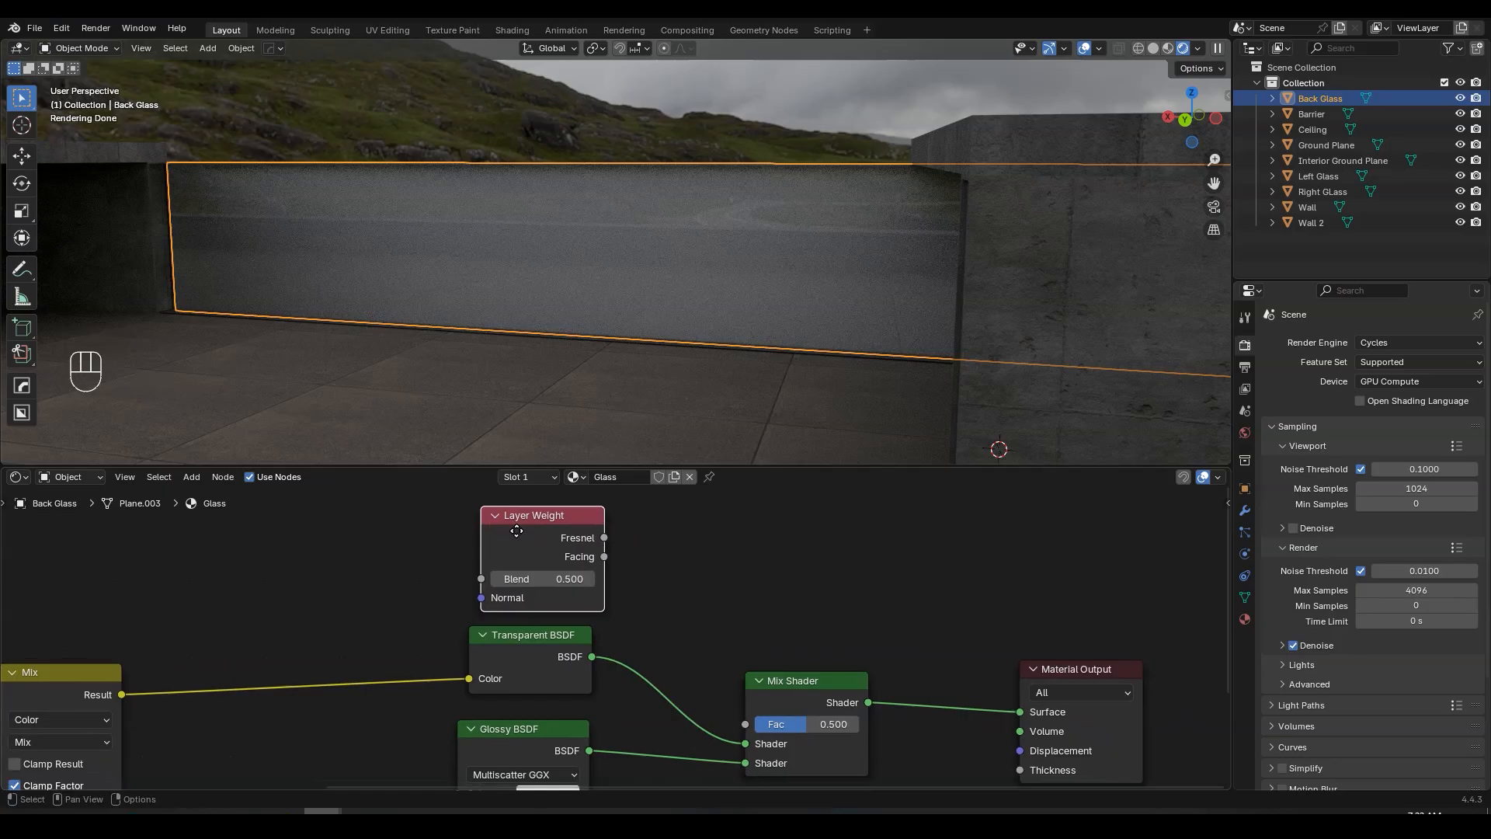
drag(604, 556, 665, 607)
drag(730, 688, 743, 725)
drag(570, 539, 352, 547)
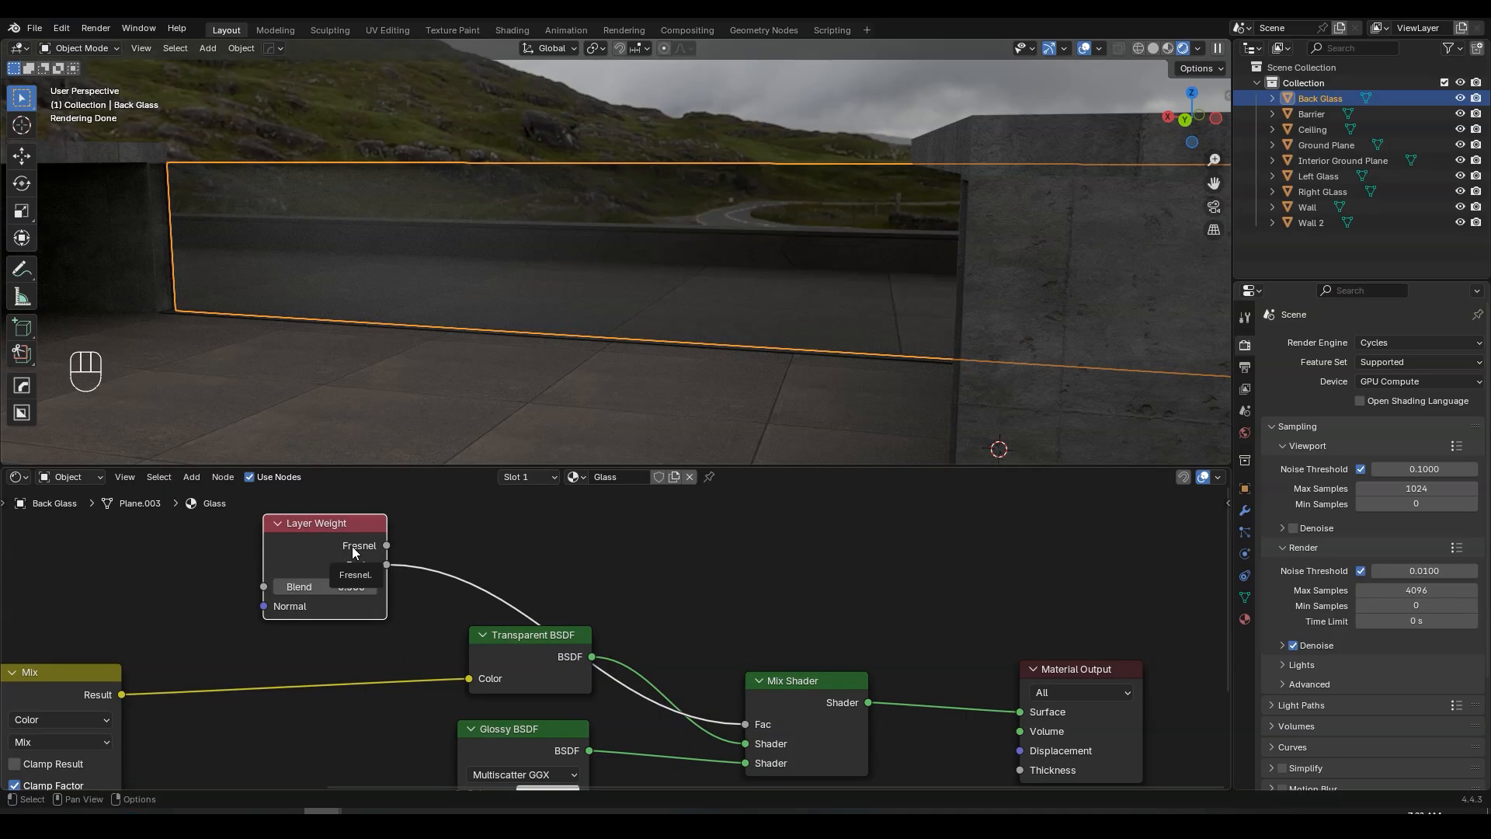
- Insert an RGB Curves node on the link between the Layer Weight's Facing output and the Mix Shader's Fac
key(shift+a)
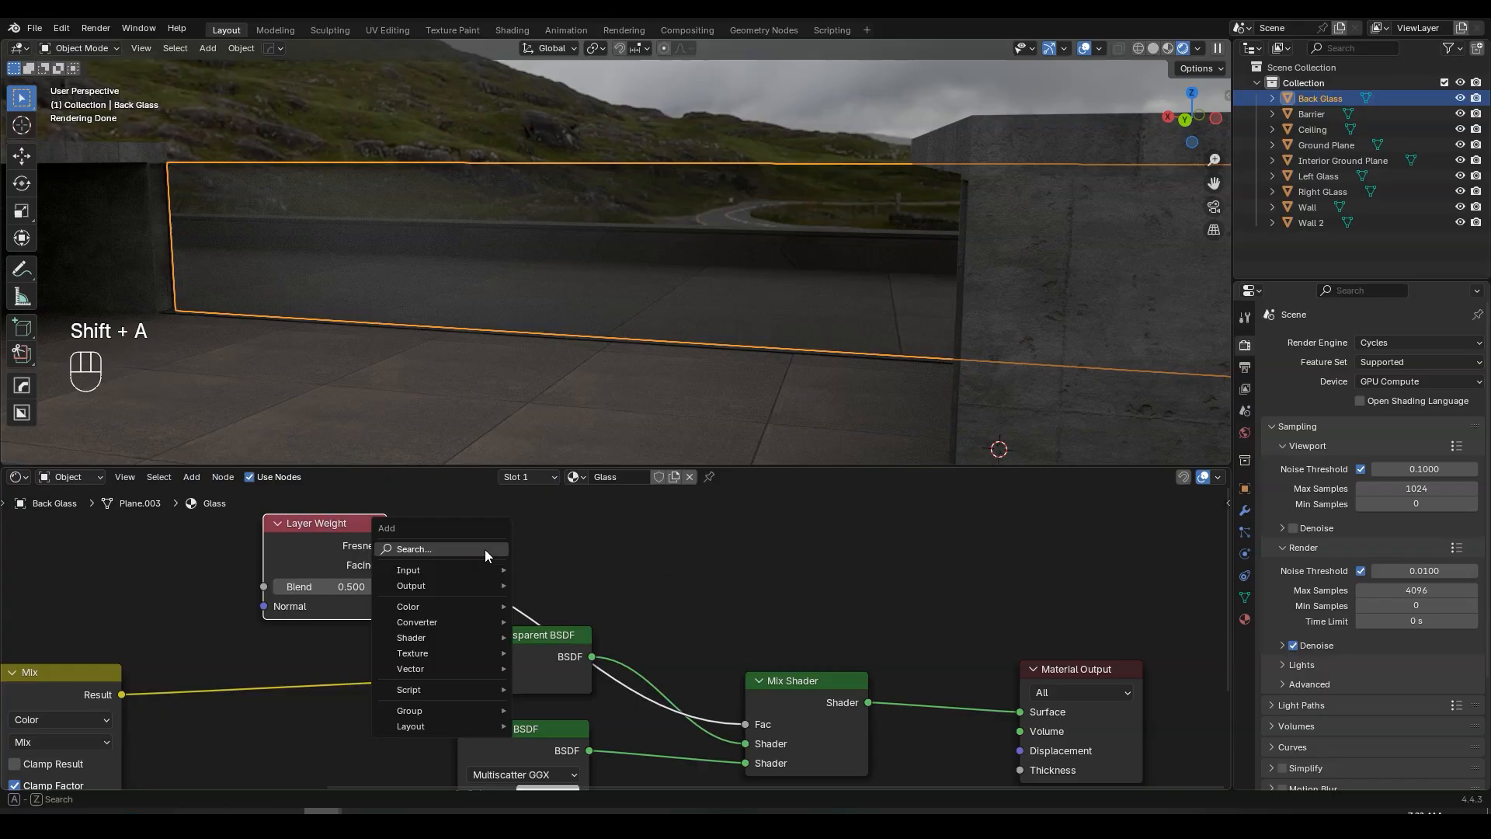
text(rg)
key(Down)
key(Down)
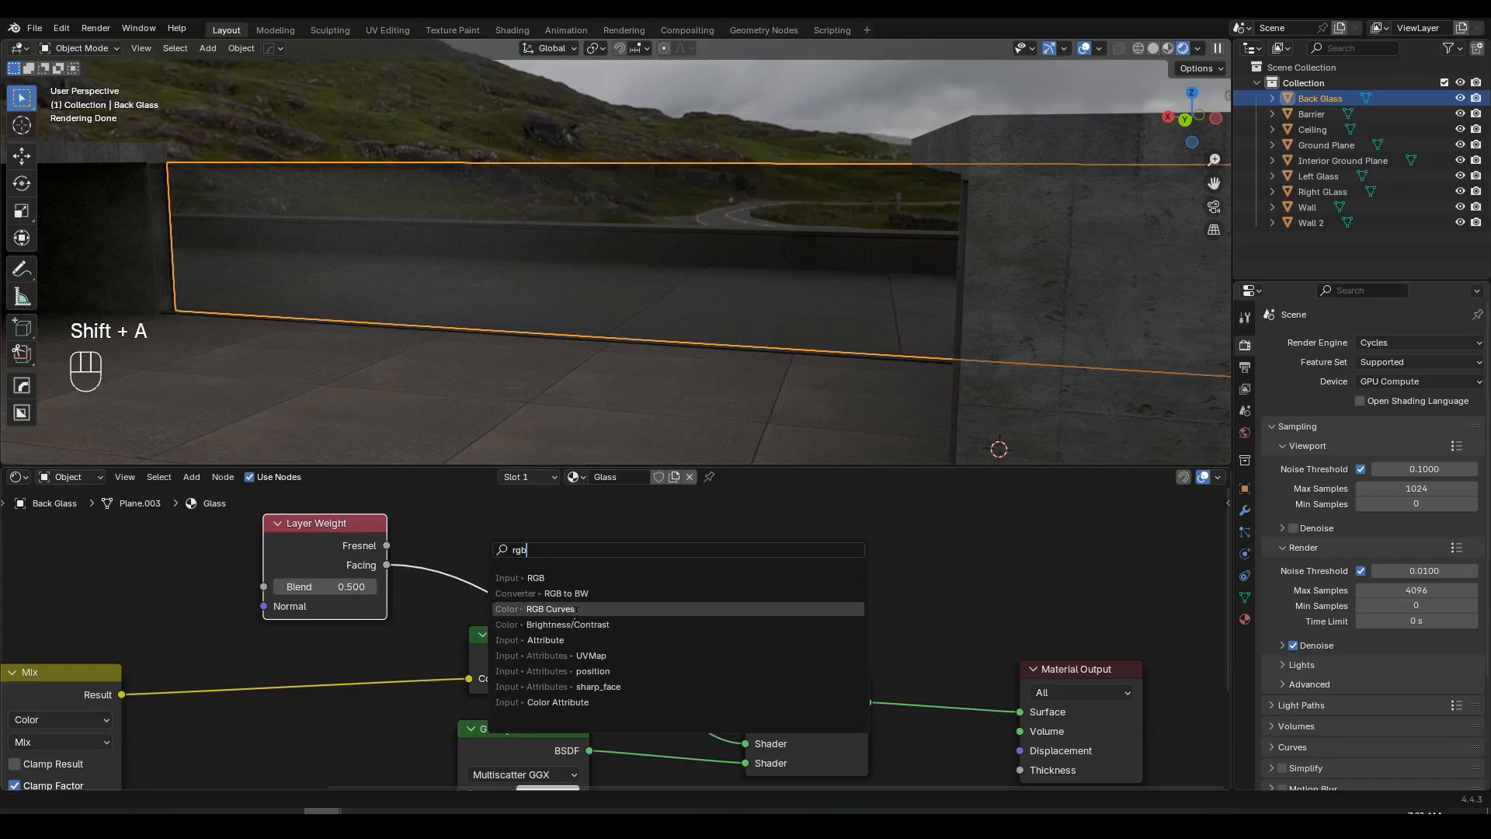
key(Return)
click(512, 510)
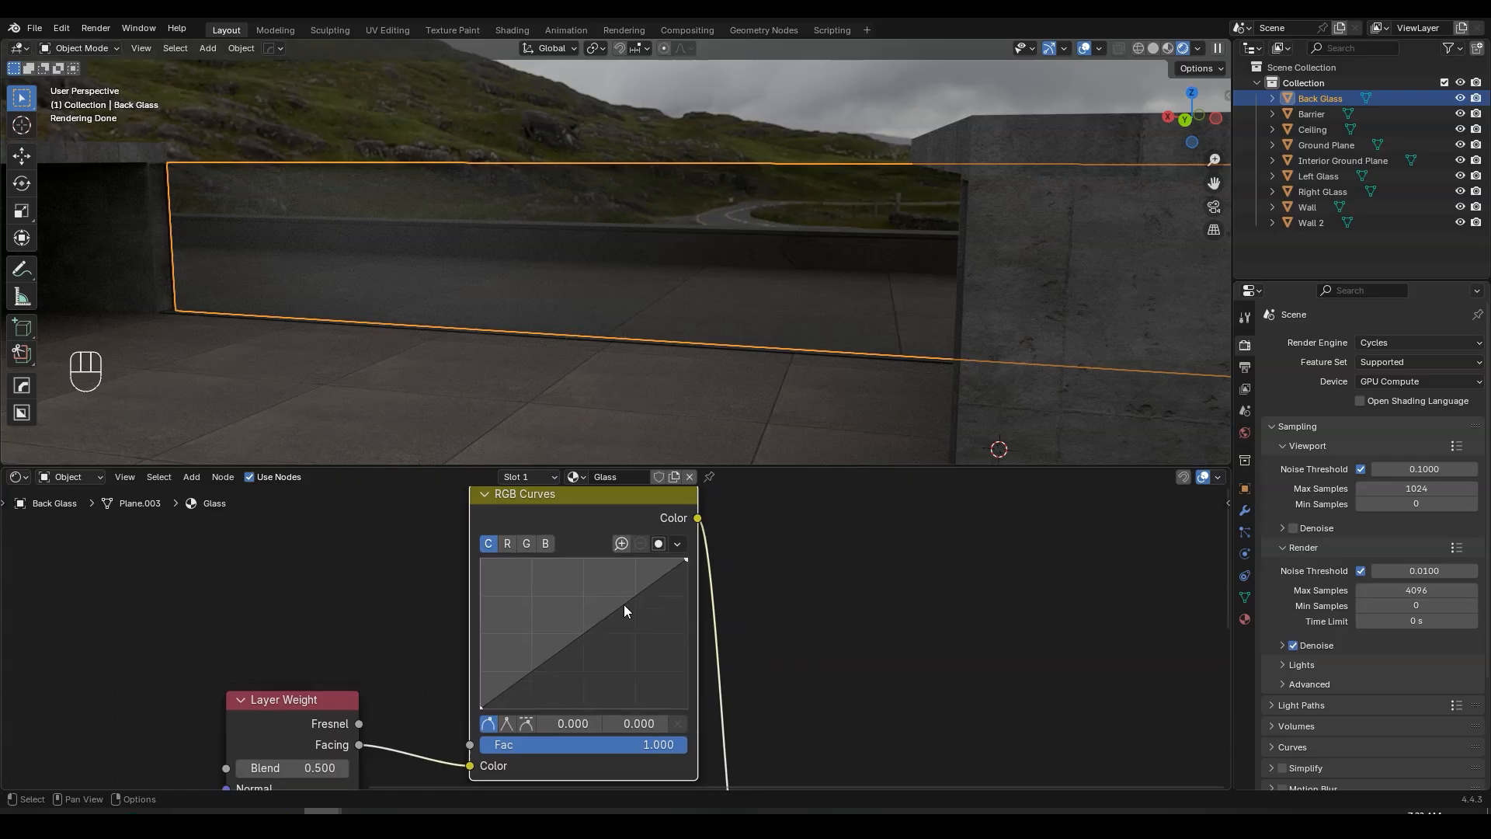
- Shape the RGB curve with two added points, flattening its middle and placing the second point at about X 0.73, Y 0.19
drag(632, 597, 635, 684)
drag(528, 704, 528, 680)
drag(632, 685, 631, 680)
- Combine all the glass shader nodes except the Material Output into one node group
scroll(600, 649, down, 14)
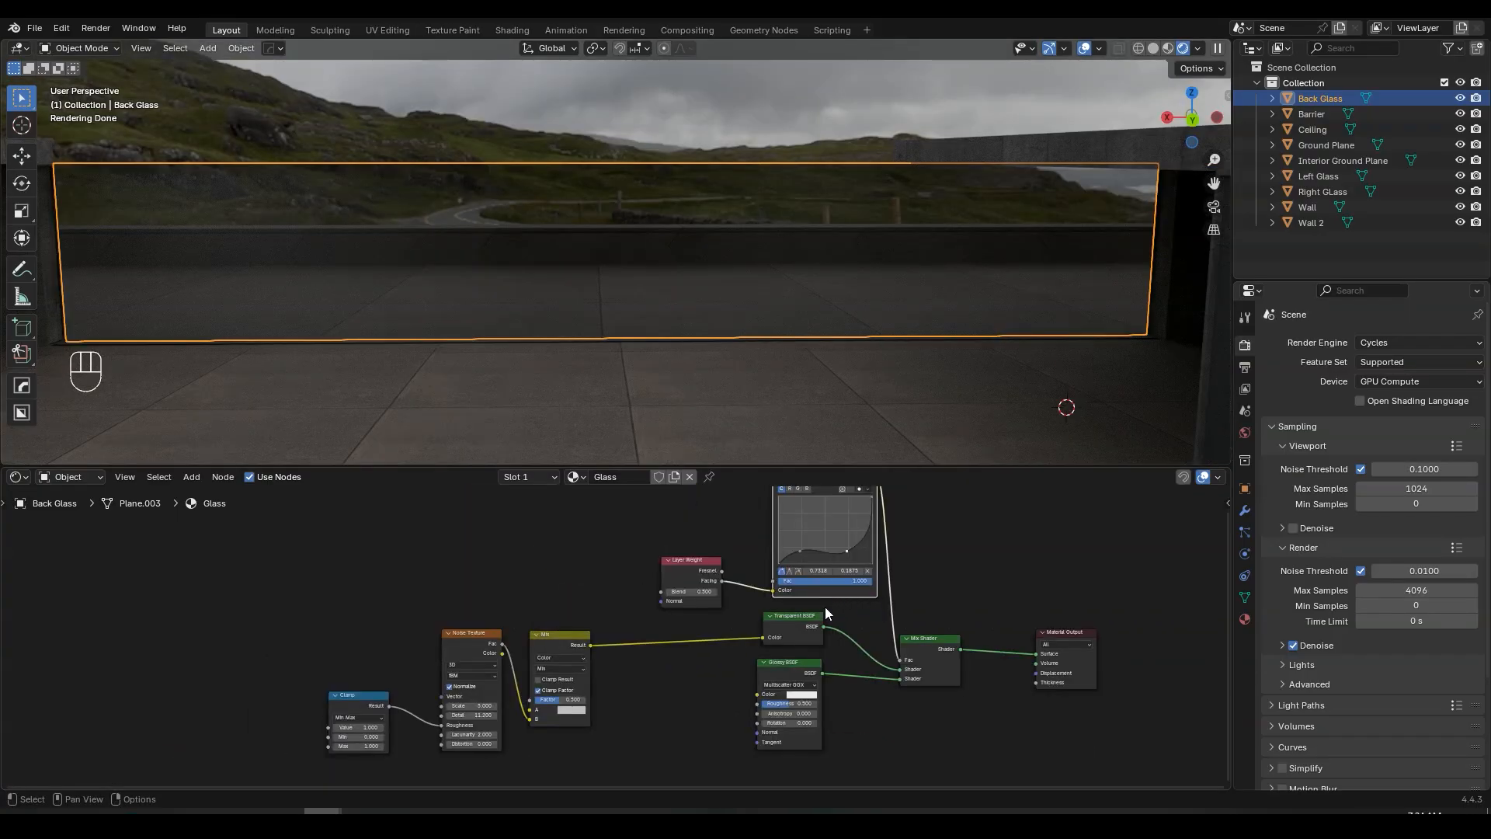
scroll(825, 609, down, 2)
drag(327, 534, 941, 734)
scroll(892, 641, up, 1)
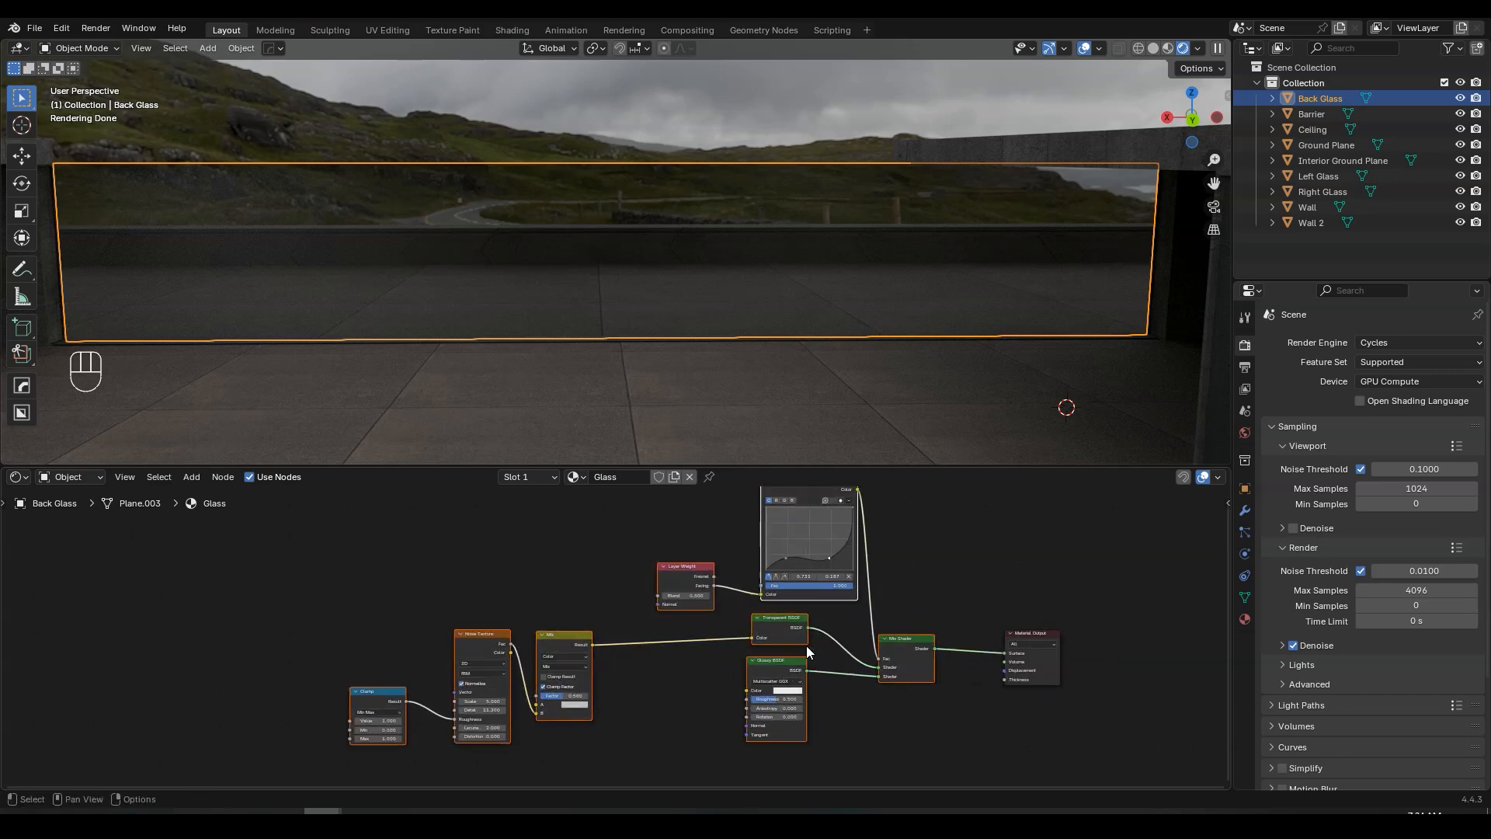
key(ctrl+g)
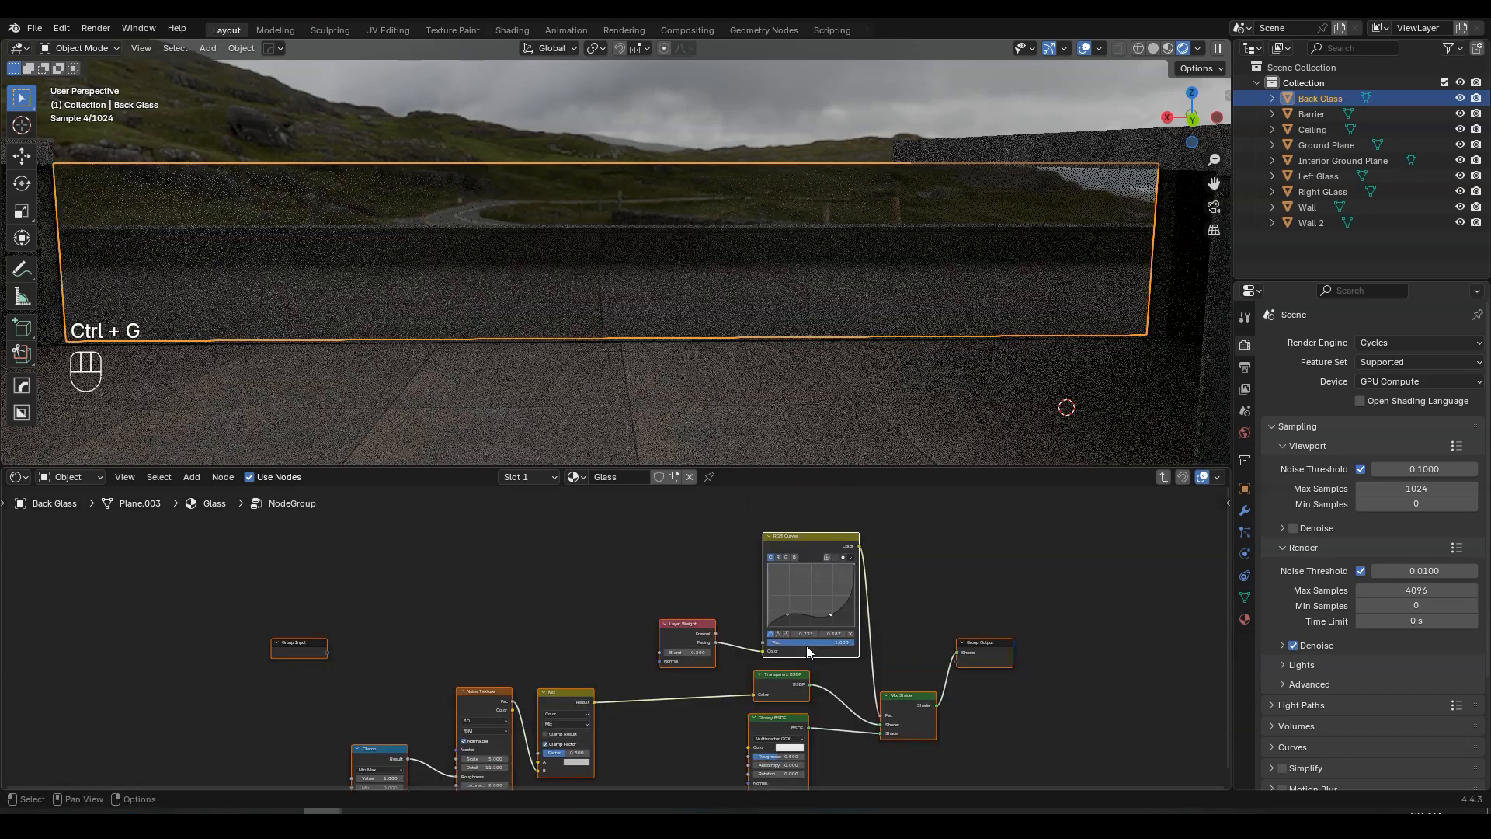
- Rearrange the nodes inside the group, placing the Glossy BSDF below the Noise Texture and the Group Input beside the Clamp
scroll(791, 679, down, 1)
middle_drag(791, 679, 824, 623)
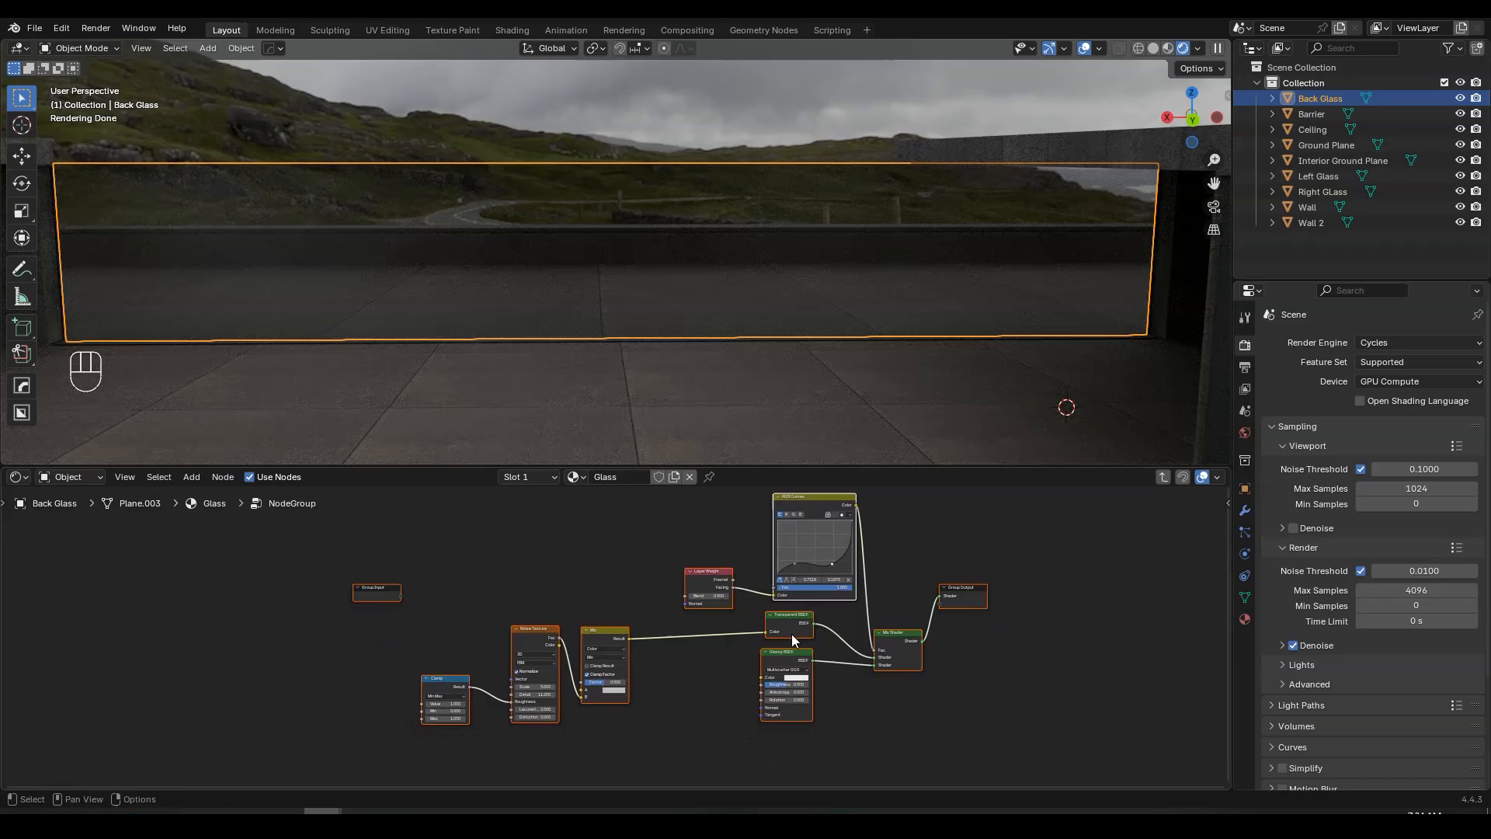
scroll(791, 634, up, 2)
middle_drag(356, 612, 483, 617)
scroll(459, 595, up, 2)
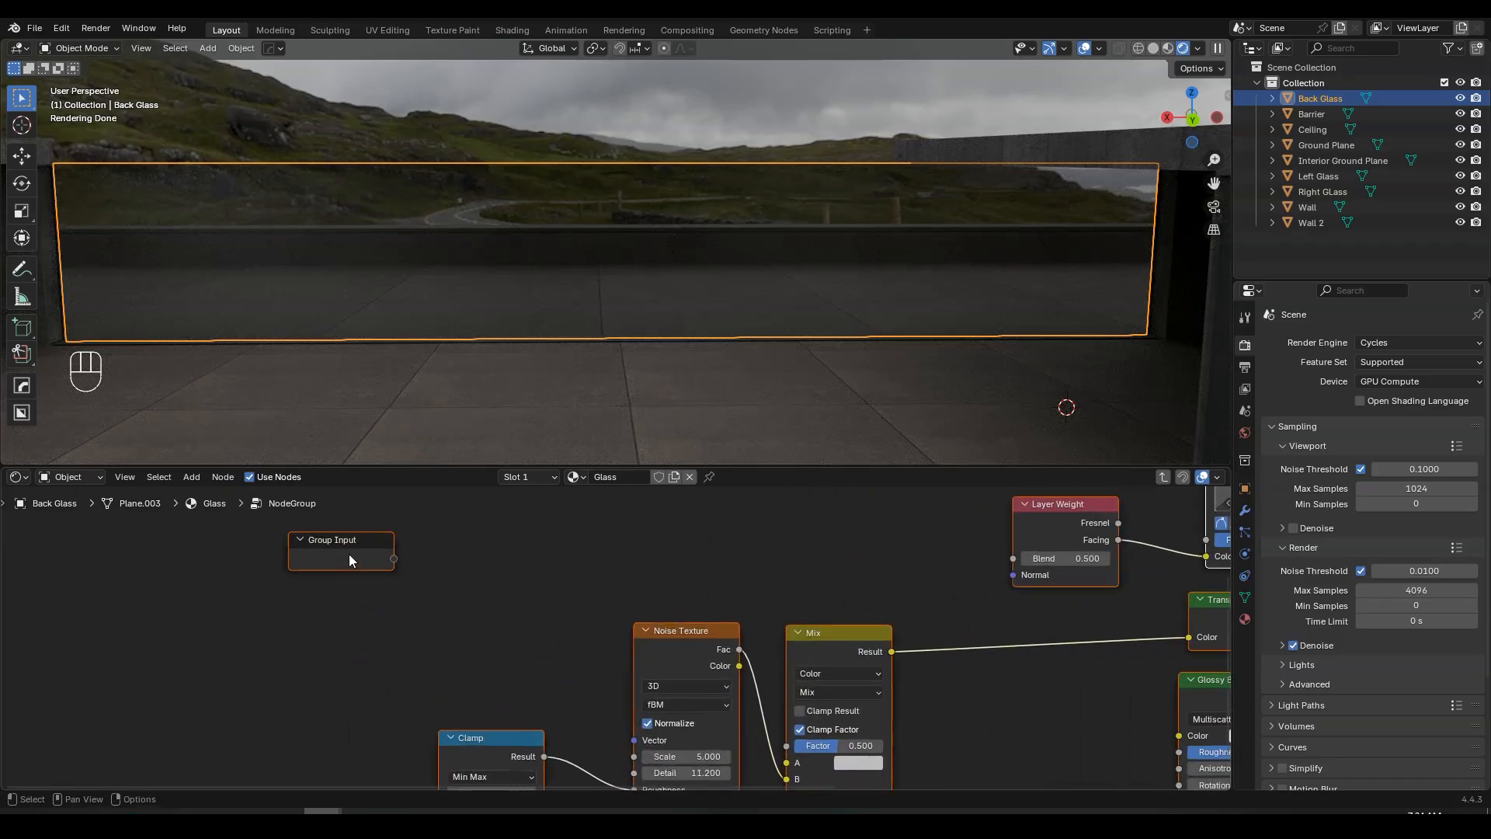
key(Home)
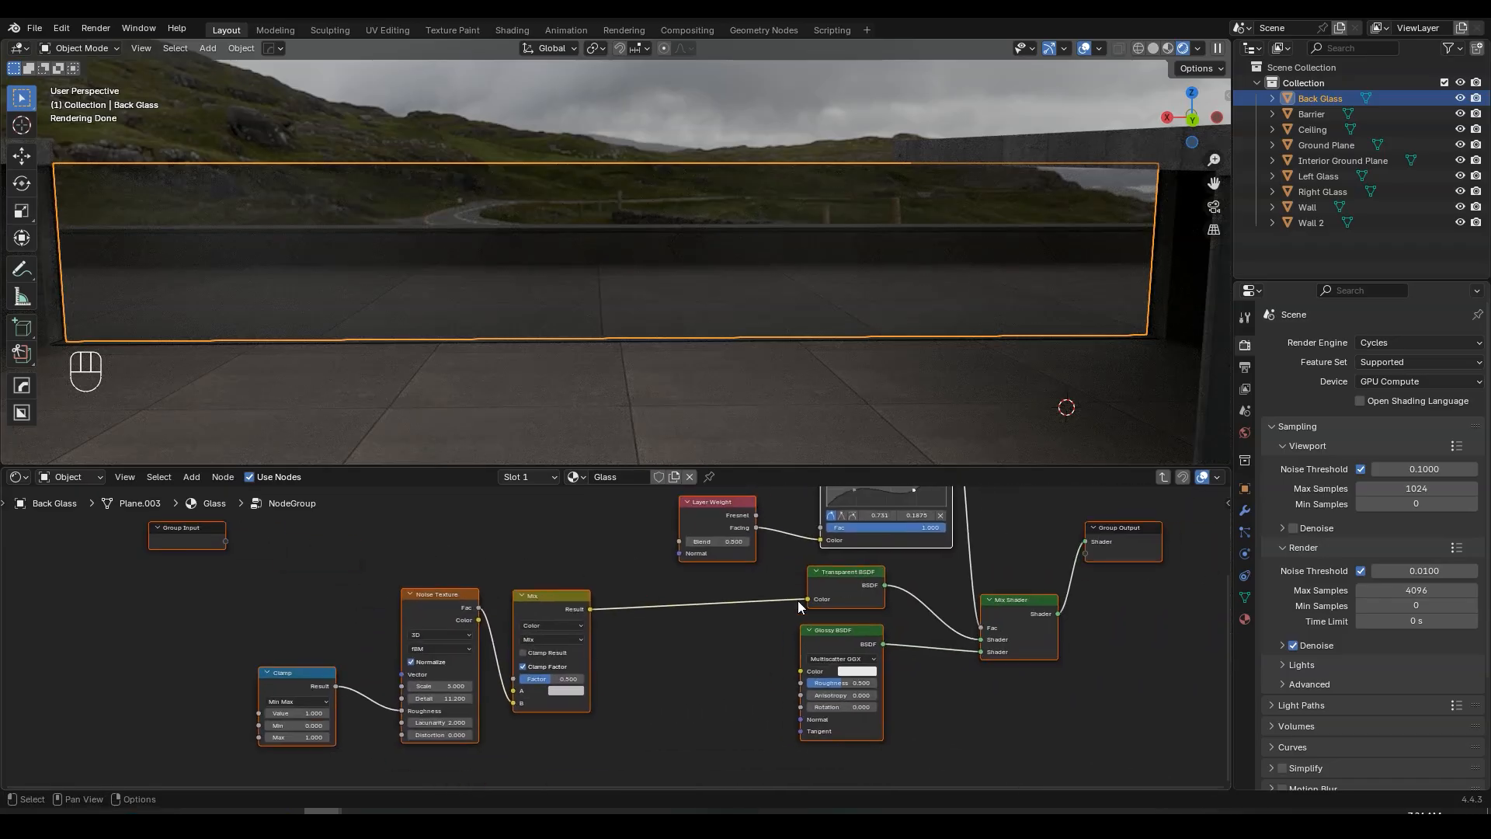
click(785, 649)
middle_drag(794, 632, 715, 743)
drag(741, 605, 648, 582)
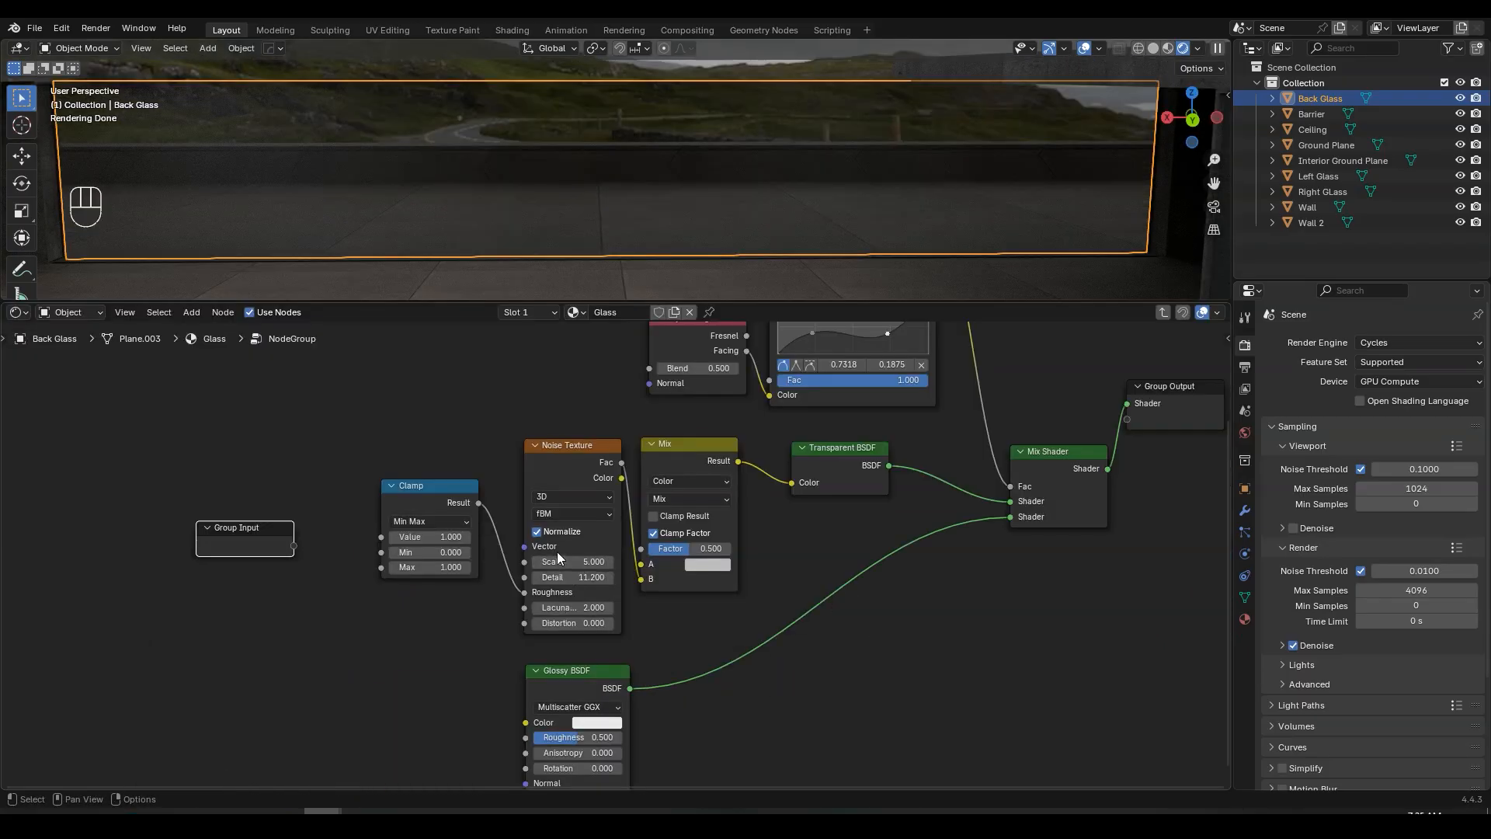
- Exit the node group and move the group node closer to the Material Output
key(Tab)
scroll(683, 511, up, 4)
scroll(691, 513, down, 9)
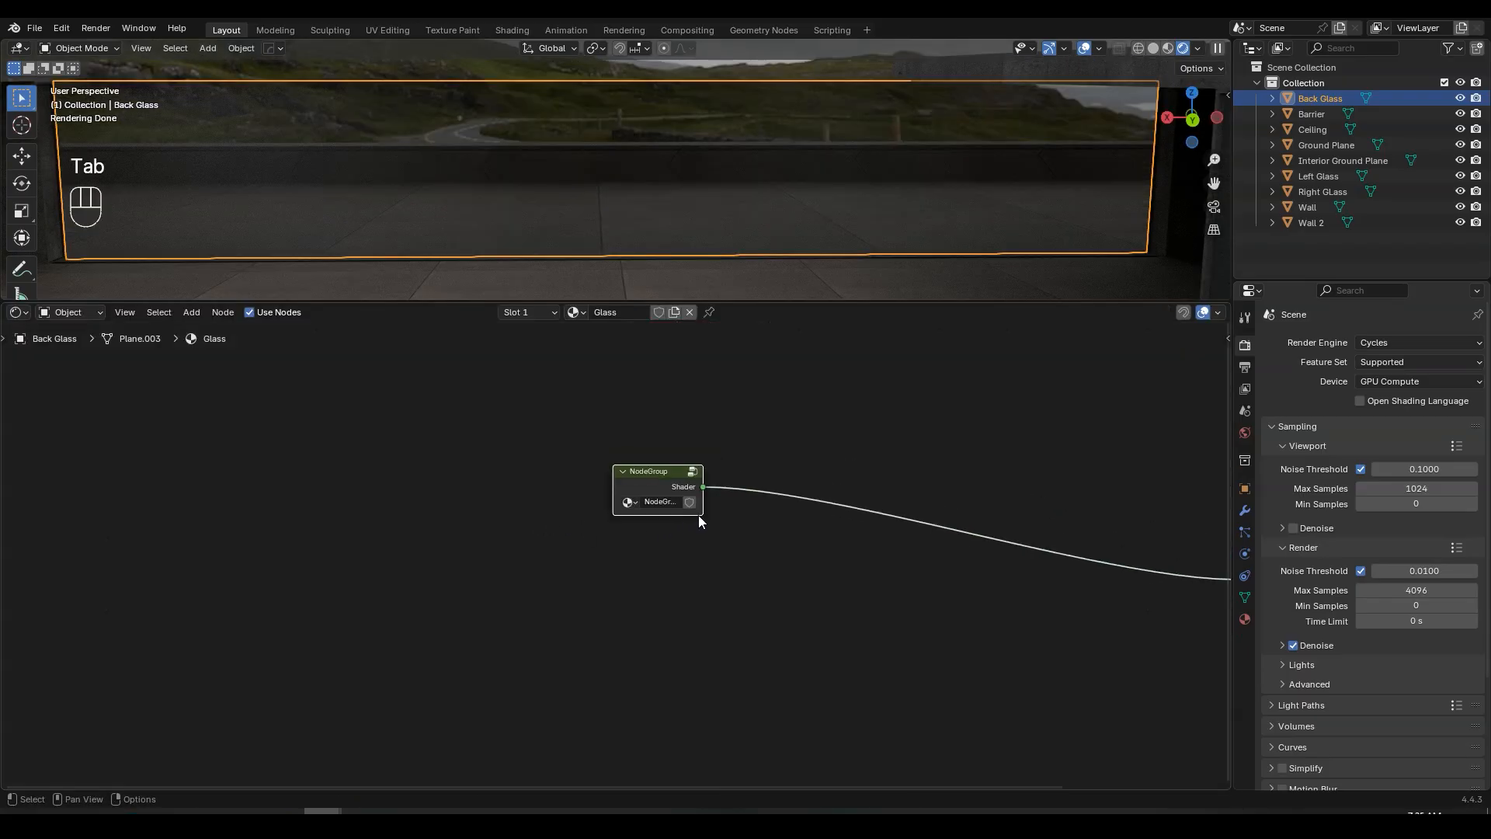
middle_drag(697, 502, 631, 508)
scroll(559, 506, up, 3)
key(g)
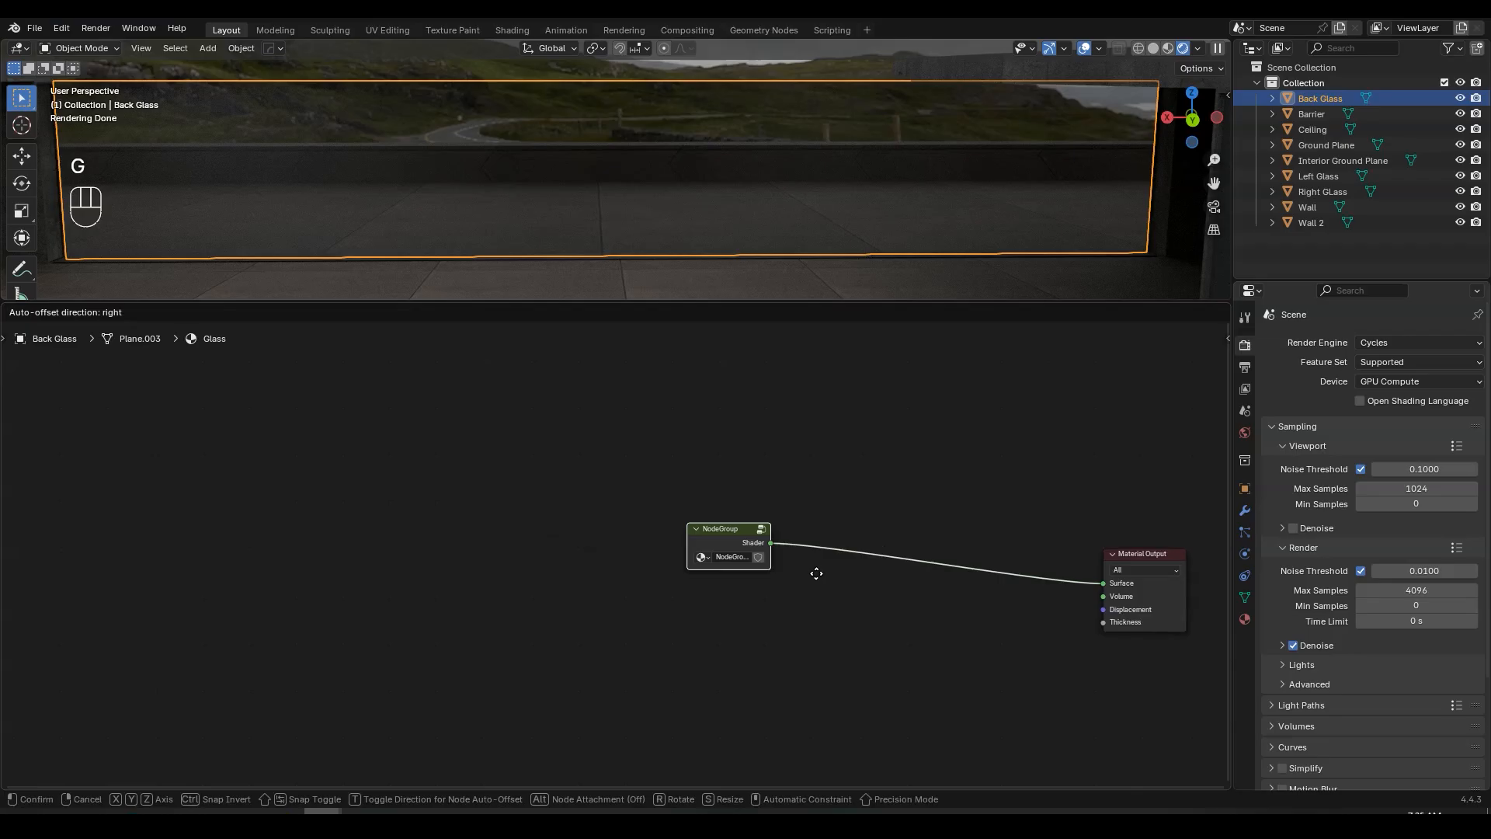
click(866, 586)
scroll(885, 590, up, 3)
middle_drag(824, 569, 626, 542)
scroll(627, 543, up, 1)
click(633, 550)
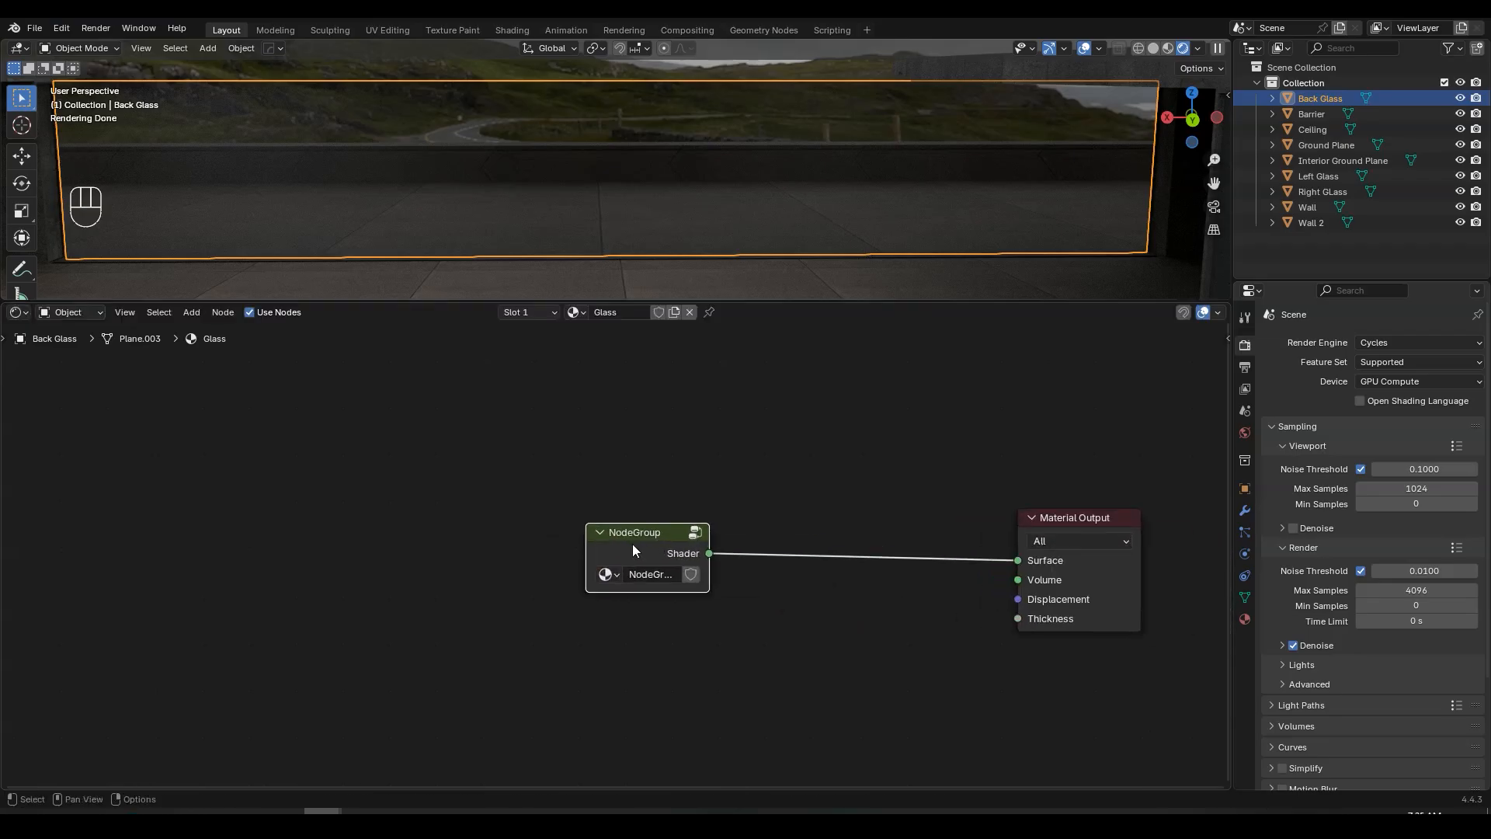
- Reopen the node group and expose the Glossy BSDF's Color and Roughness as sockets on the Group Input
key(Tab)
middle_drag(641, 543, 825, 428)
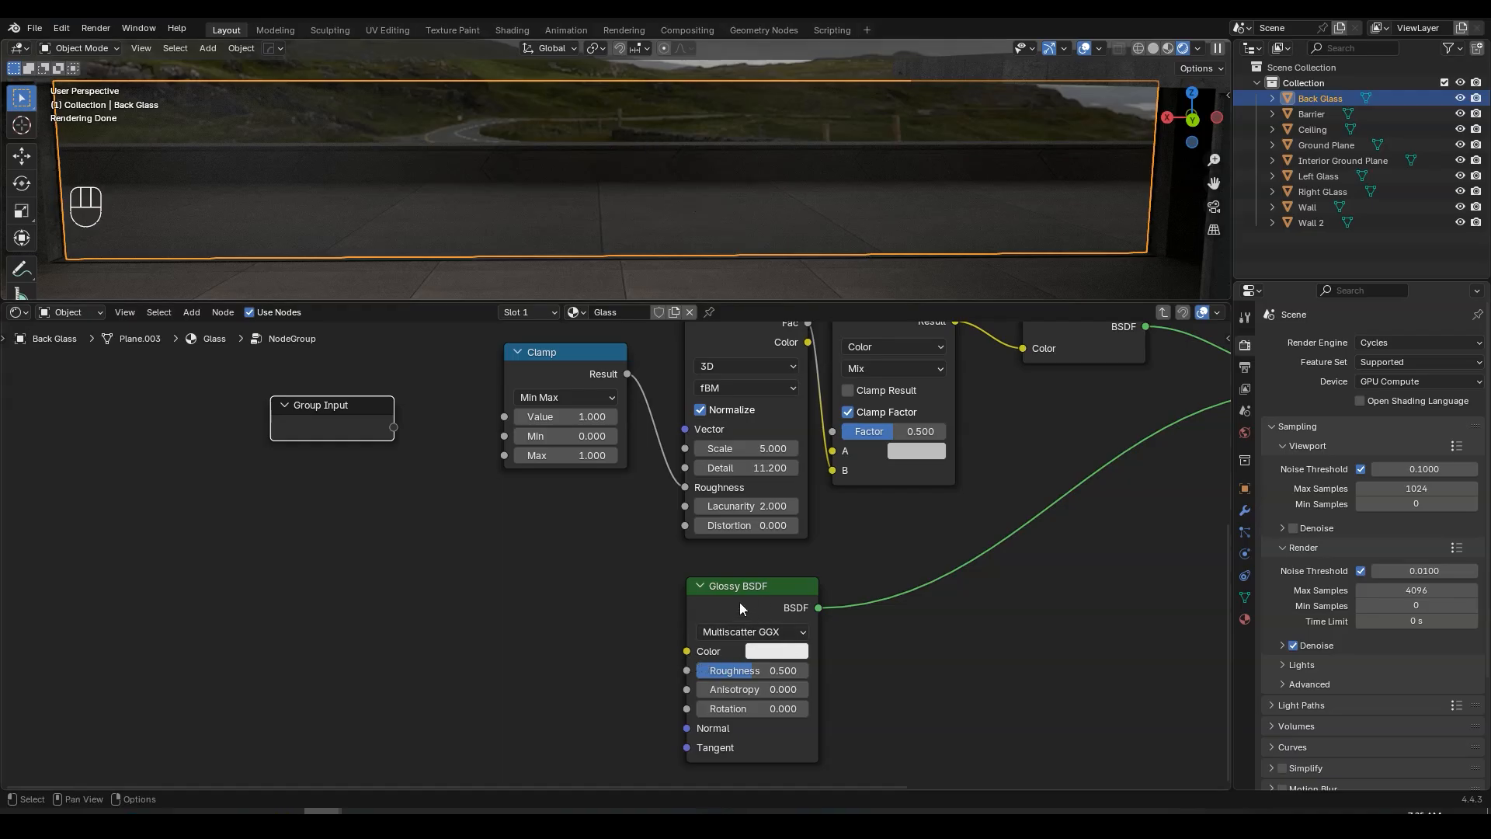
drag(687, 652, 374, 431)
middle_drag(757, 610, 803, 590)
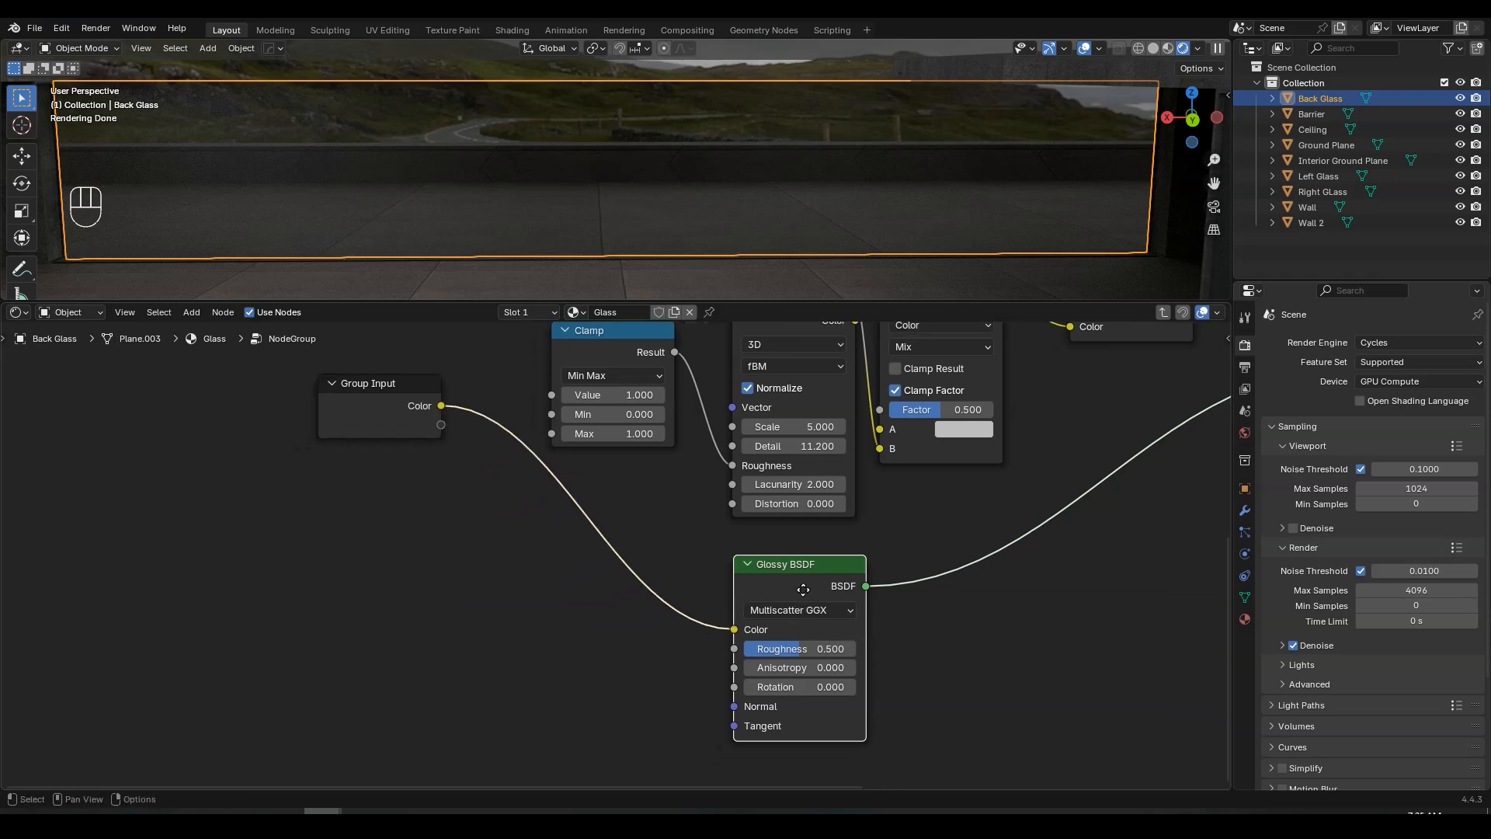
drag(735, 649, 431, 426)
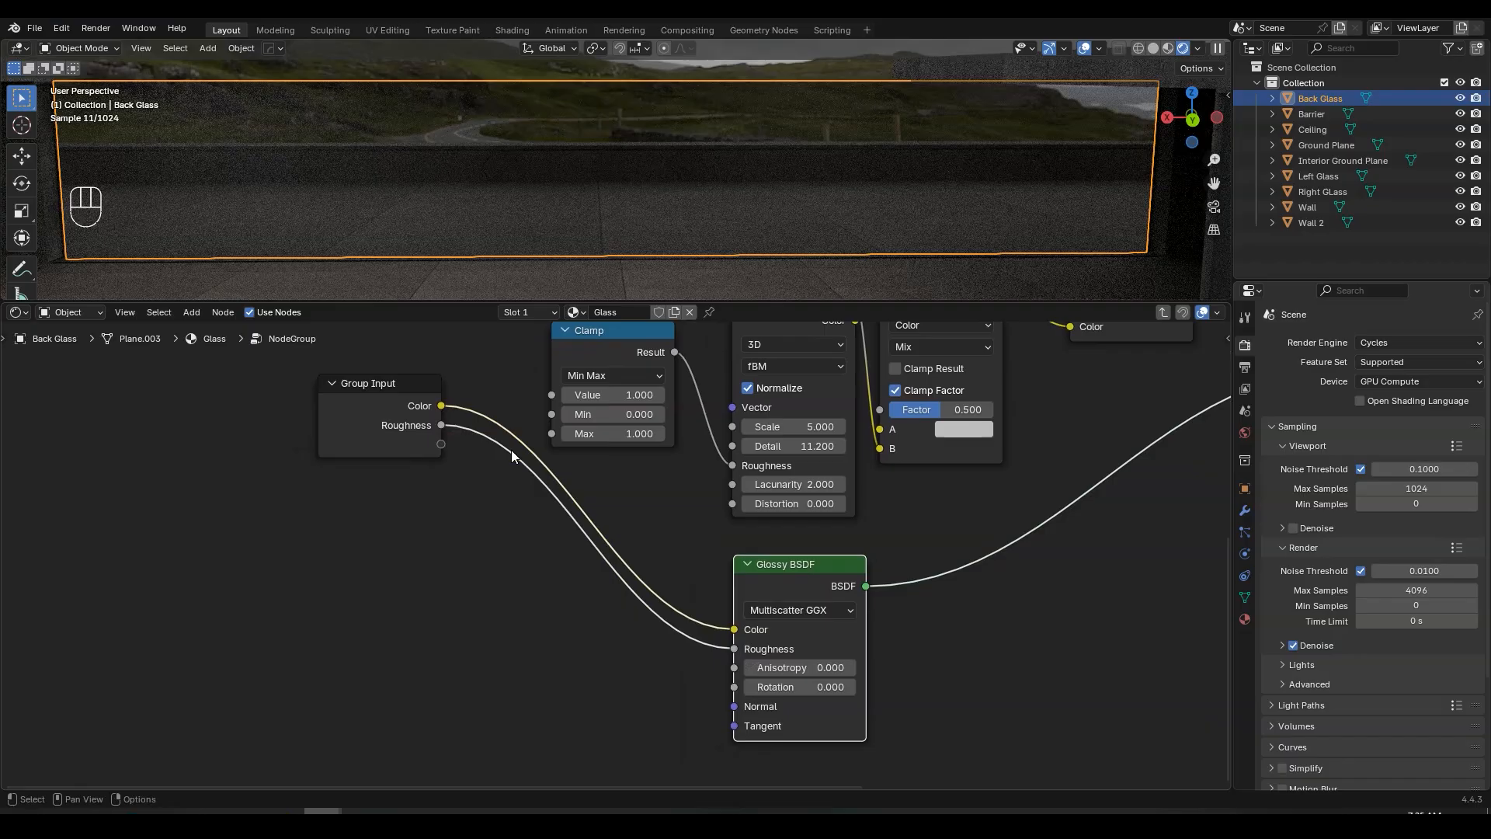
- Expose the Mix node's Factor as a third socket on the Group Input
middle_drag(766, 450, 652, 572)
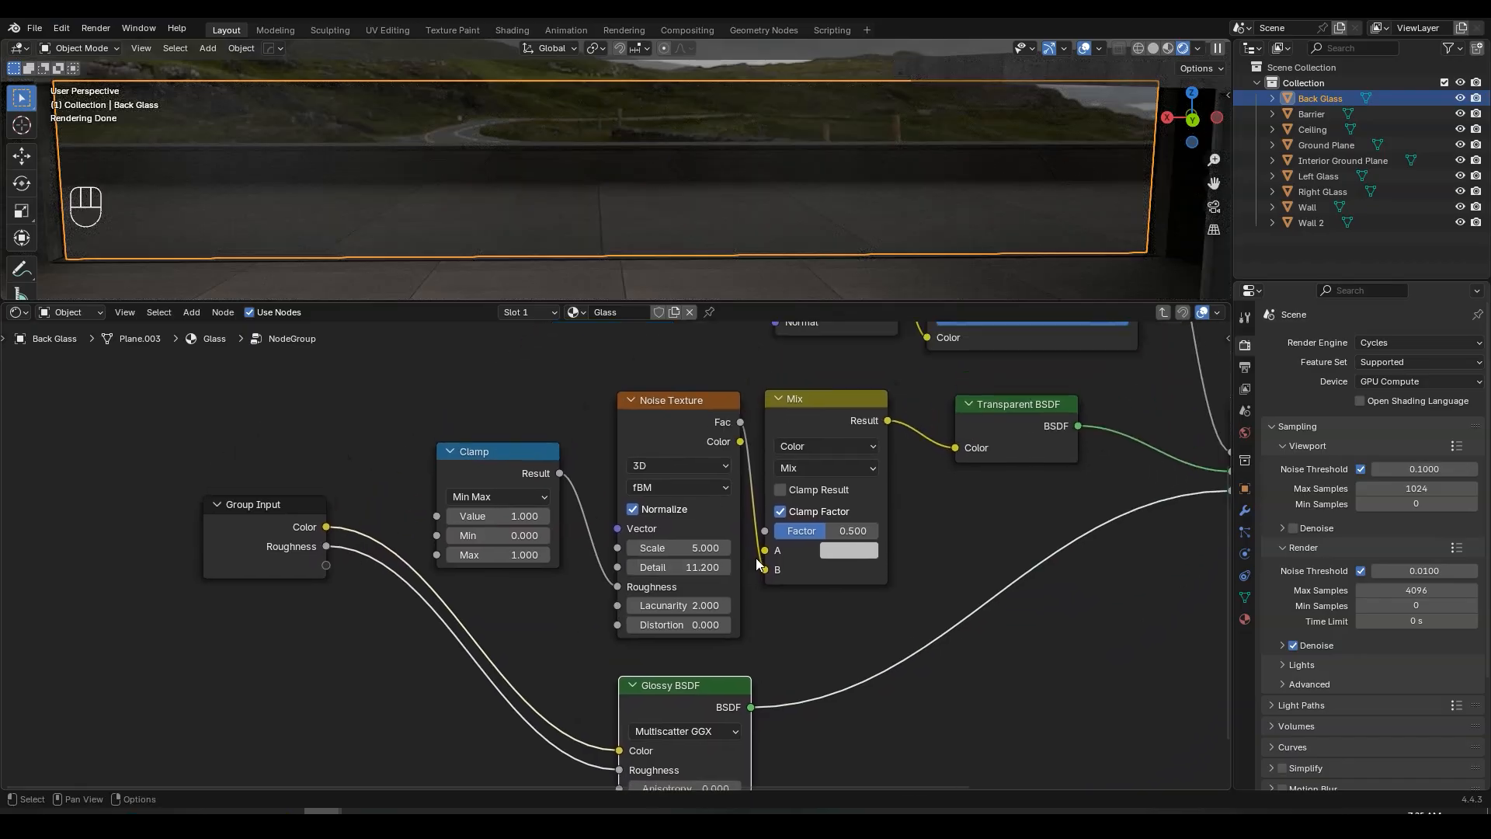
scroll(768, 549, up, 3)
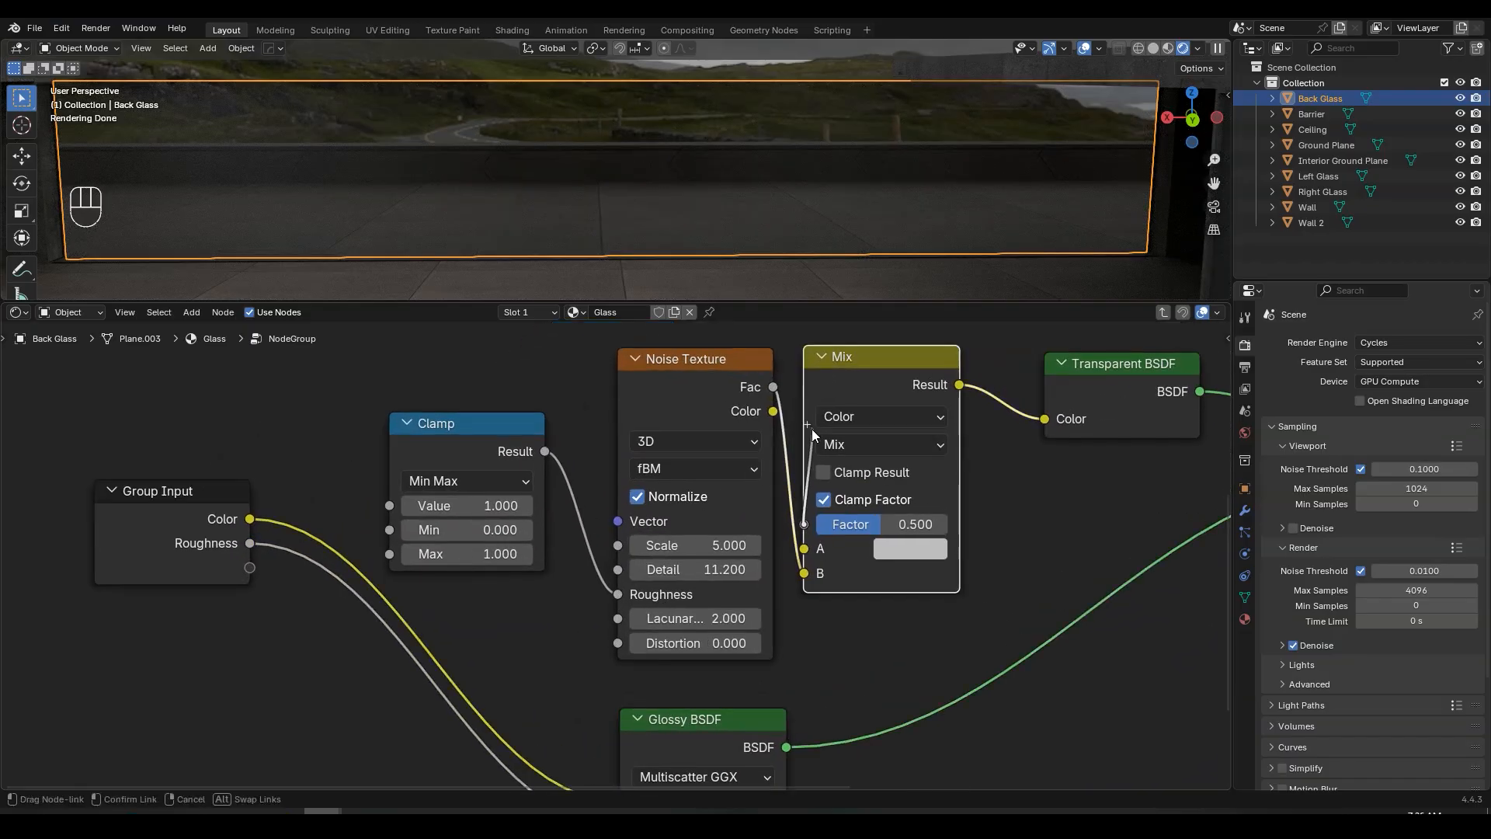
drag(805, 524, 257, 572)
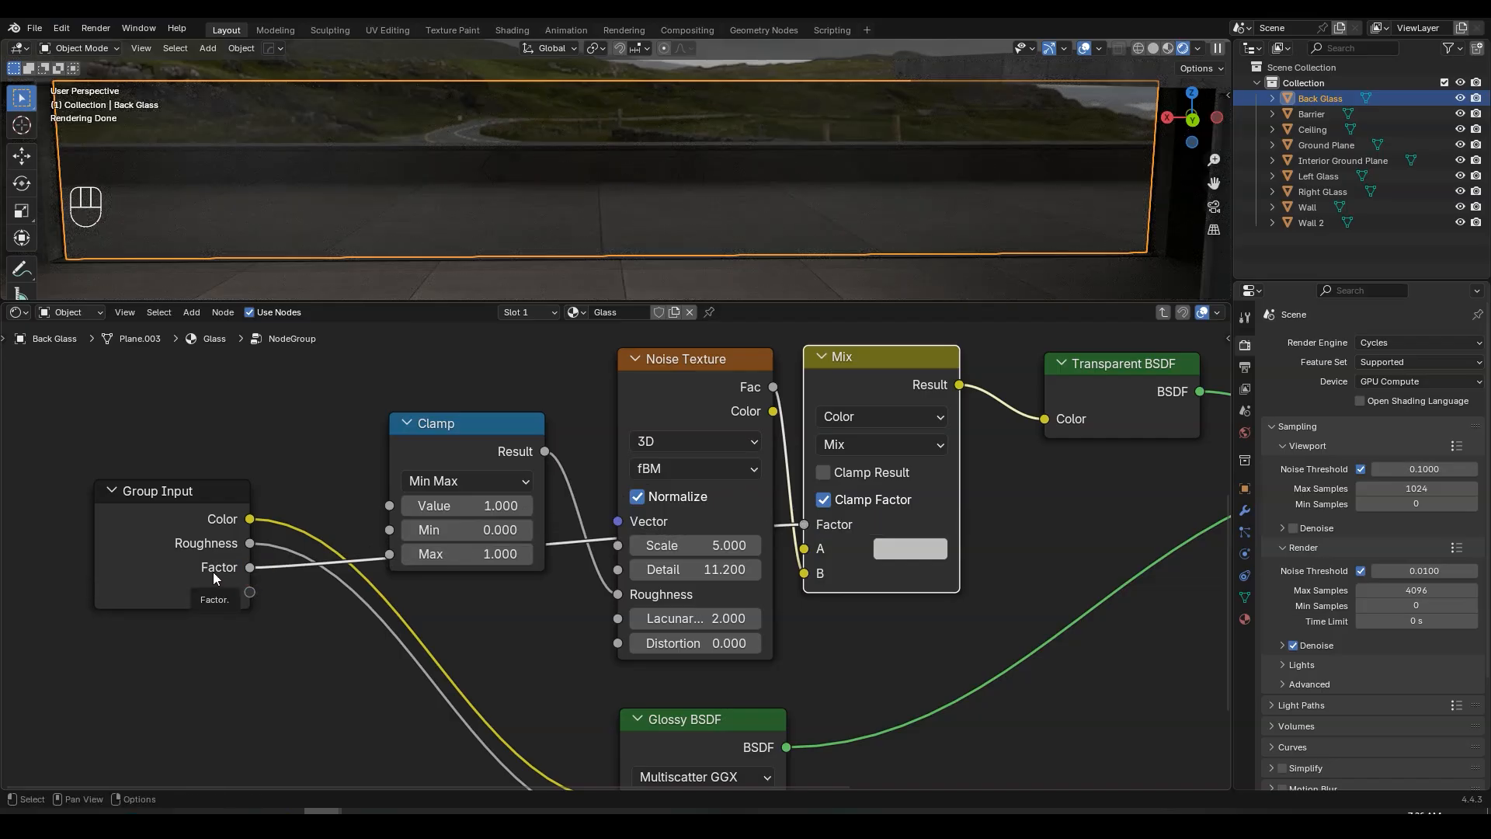
- Rename the group's Factor input socket to Dirt in the Group Sockets list and select the Group Input node
key(n)
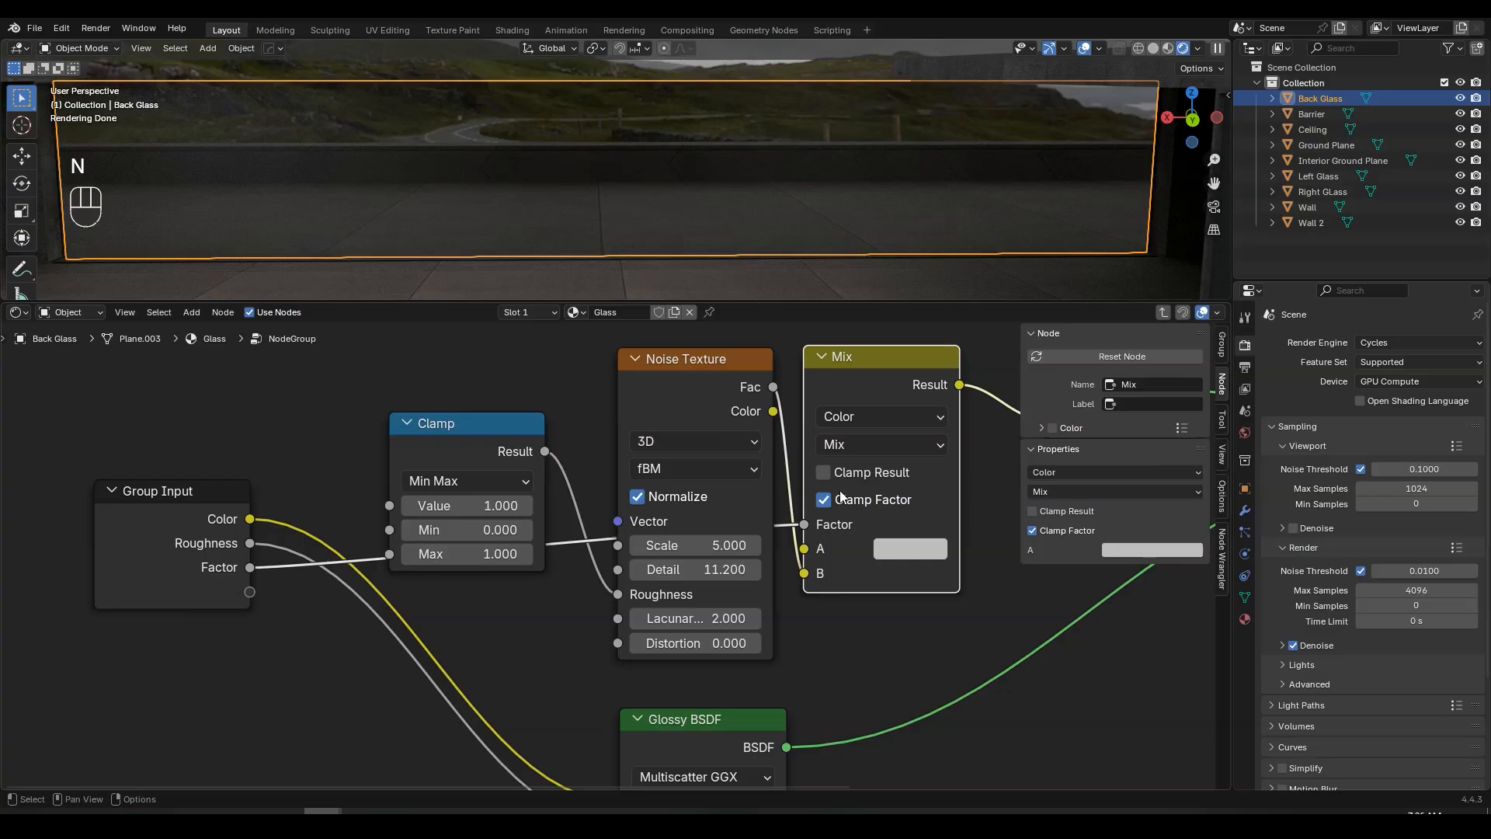
click(1222, 347)
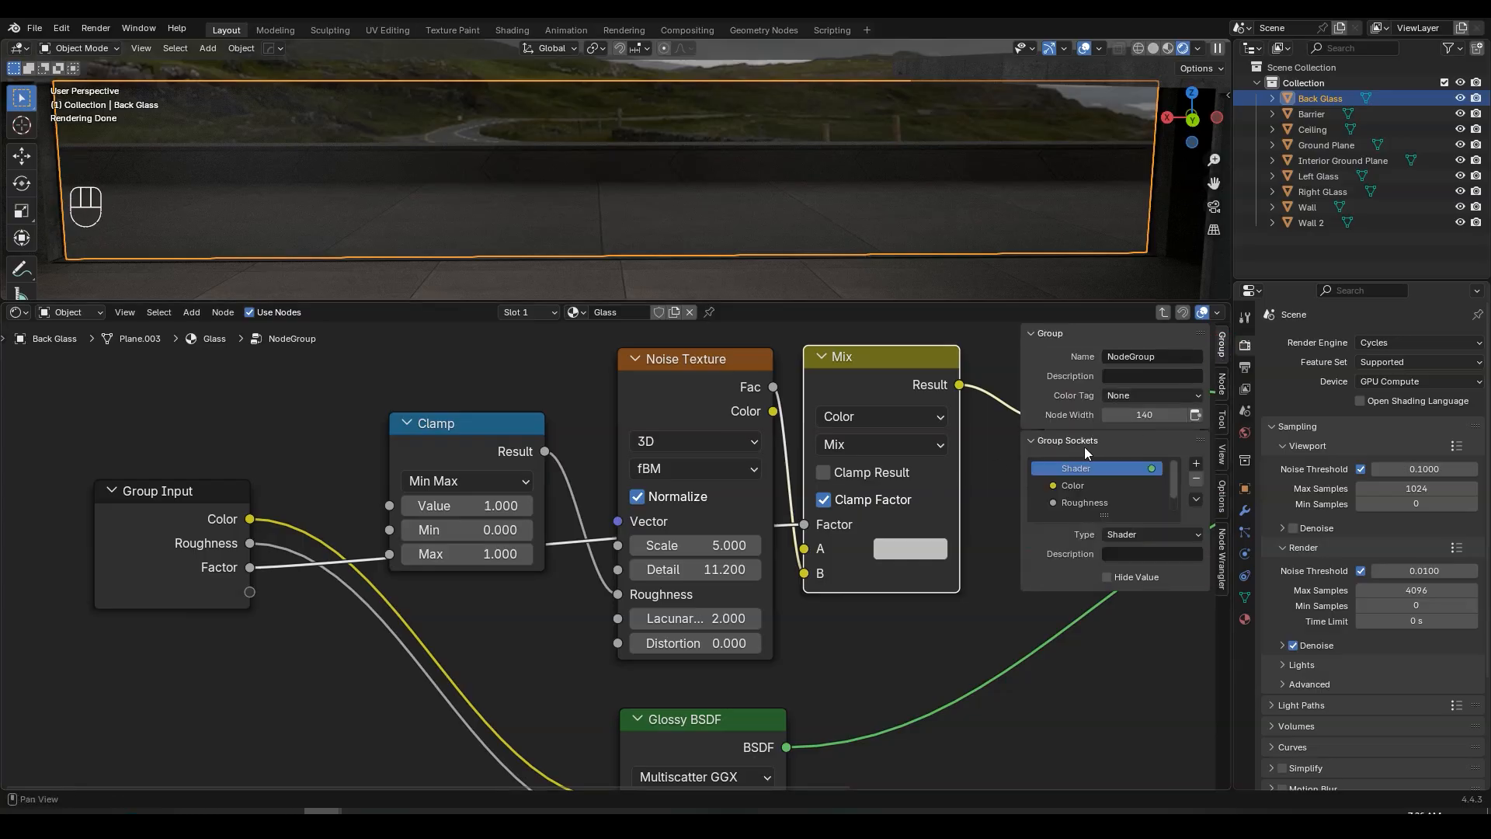
drag(1083, 518, 1071, 582)
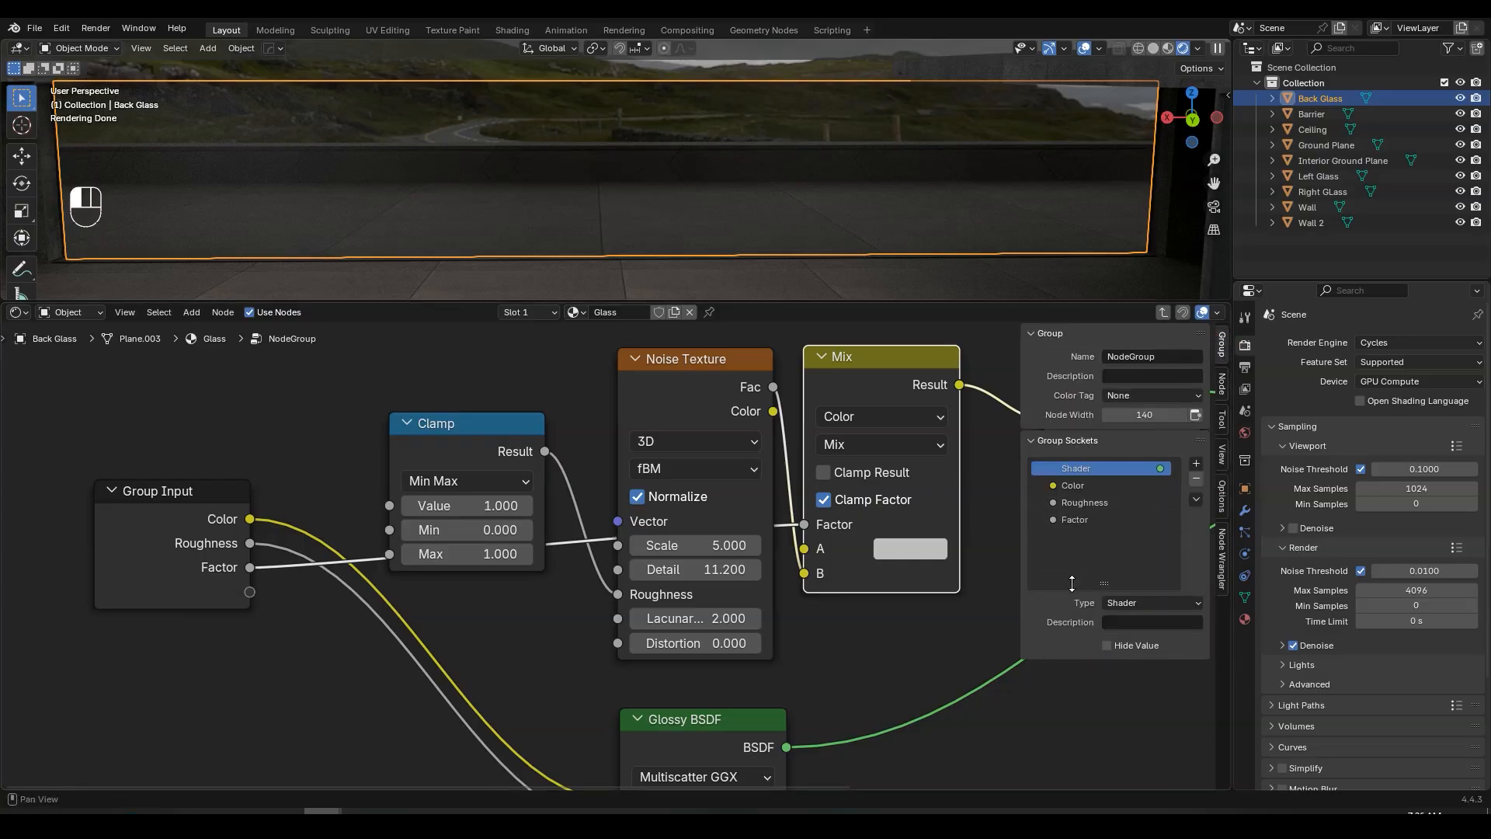
click(1080, 525)
double_click(1084, 522)
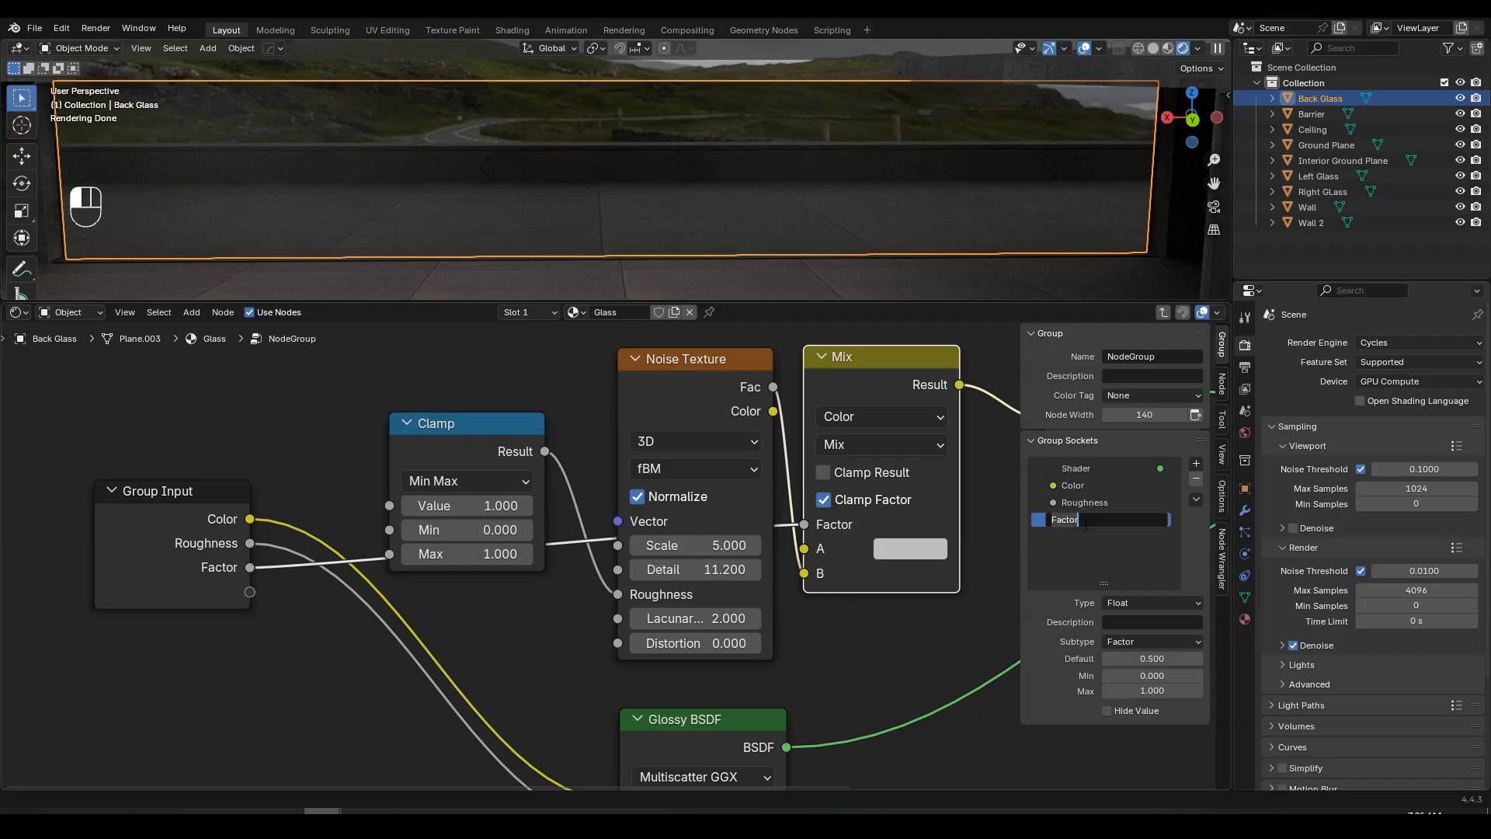
text(Dirt)
key(Return)
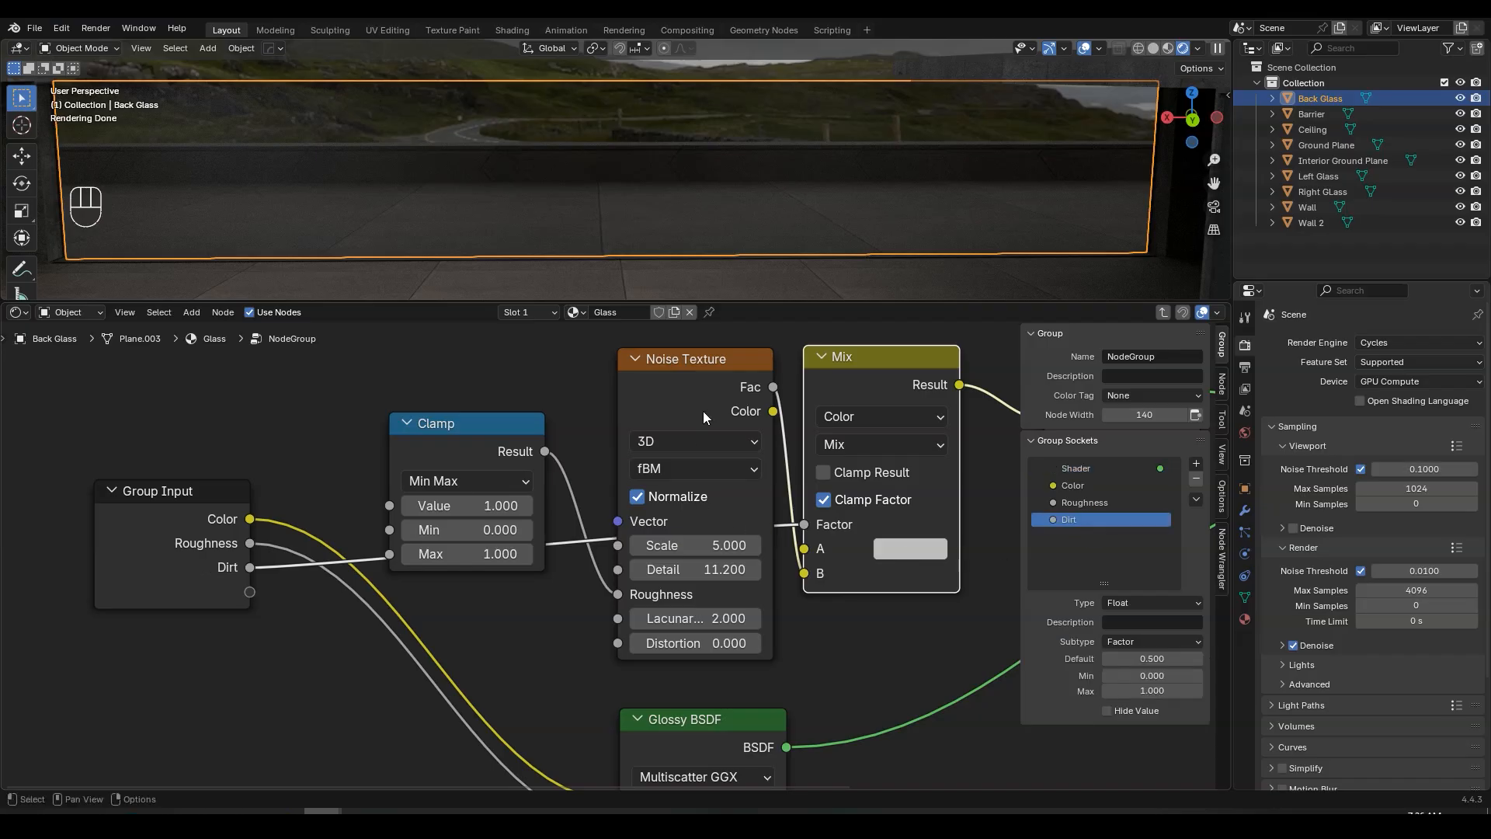
middle_drag(698, 386, 841, 369)
click(294, 482)
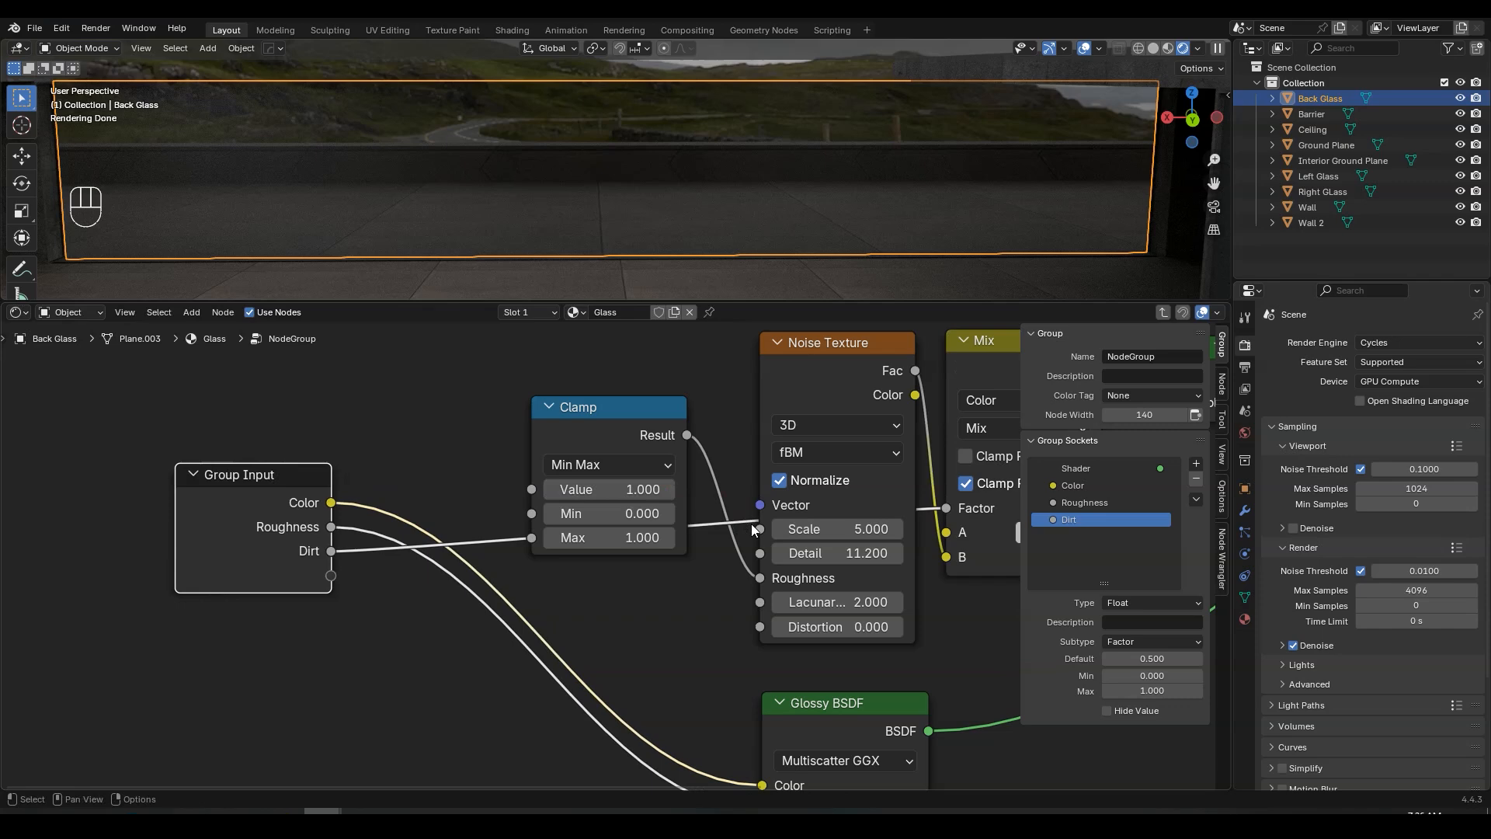
- Expose the Noise Texture's Scale on the Group Input and rename the socket to Dirt Scale
drag(759, 529, 344, 571)
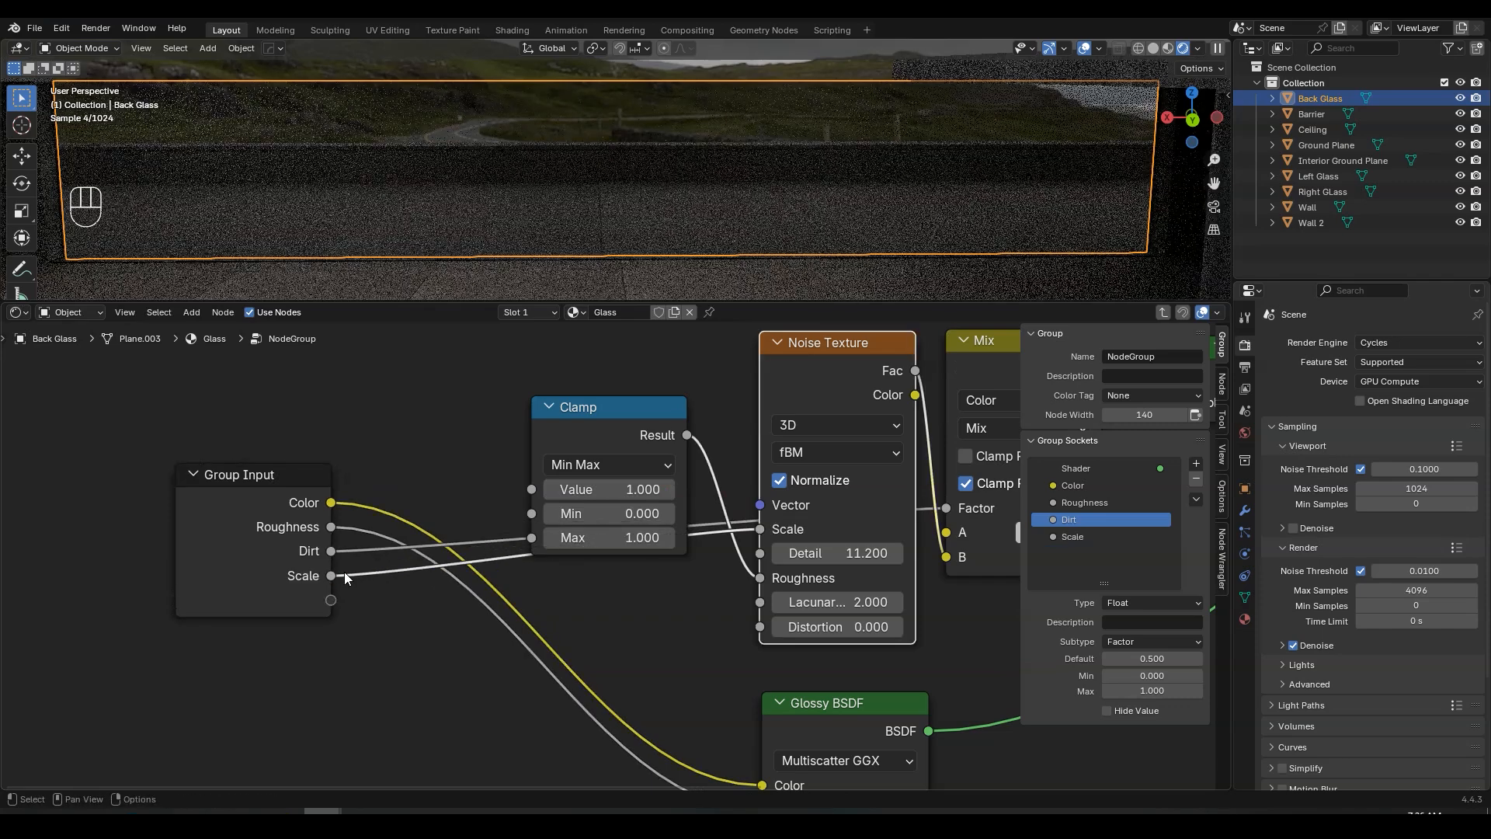
click(1070, 537)
double_click(1070, 538)
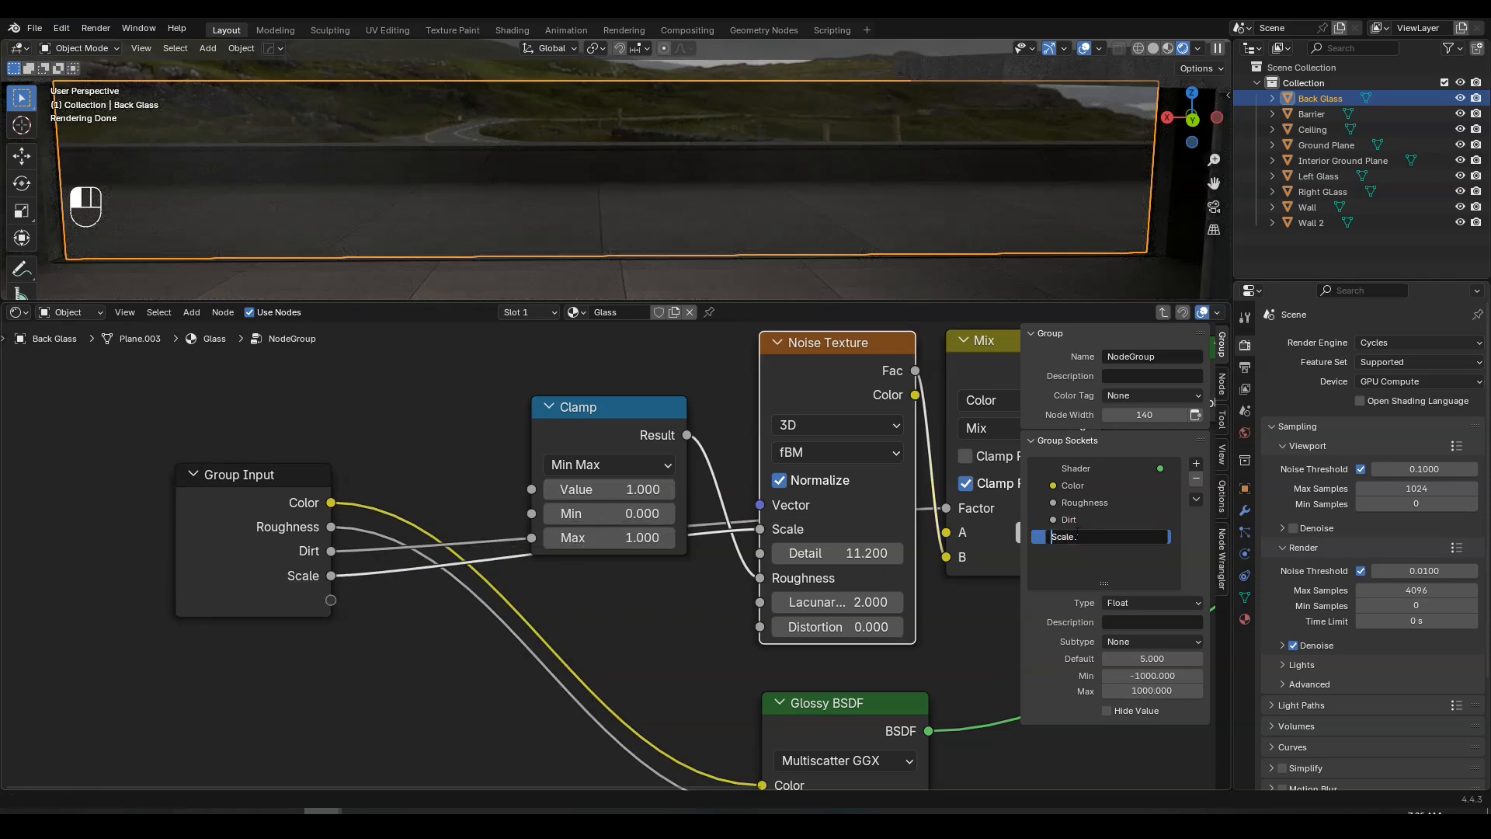
text(Dirt)
key(Return)
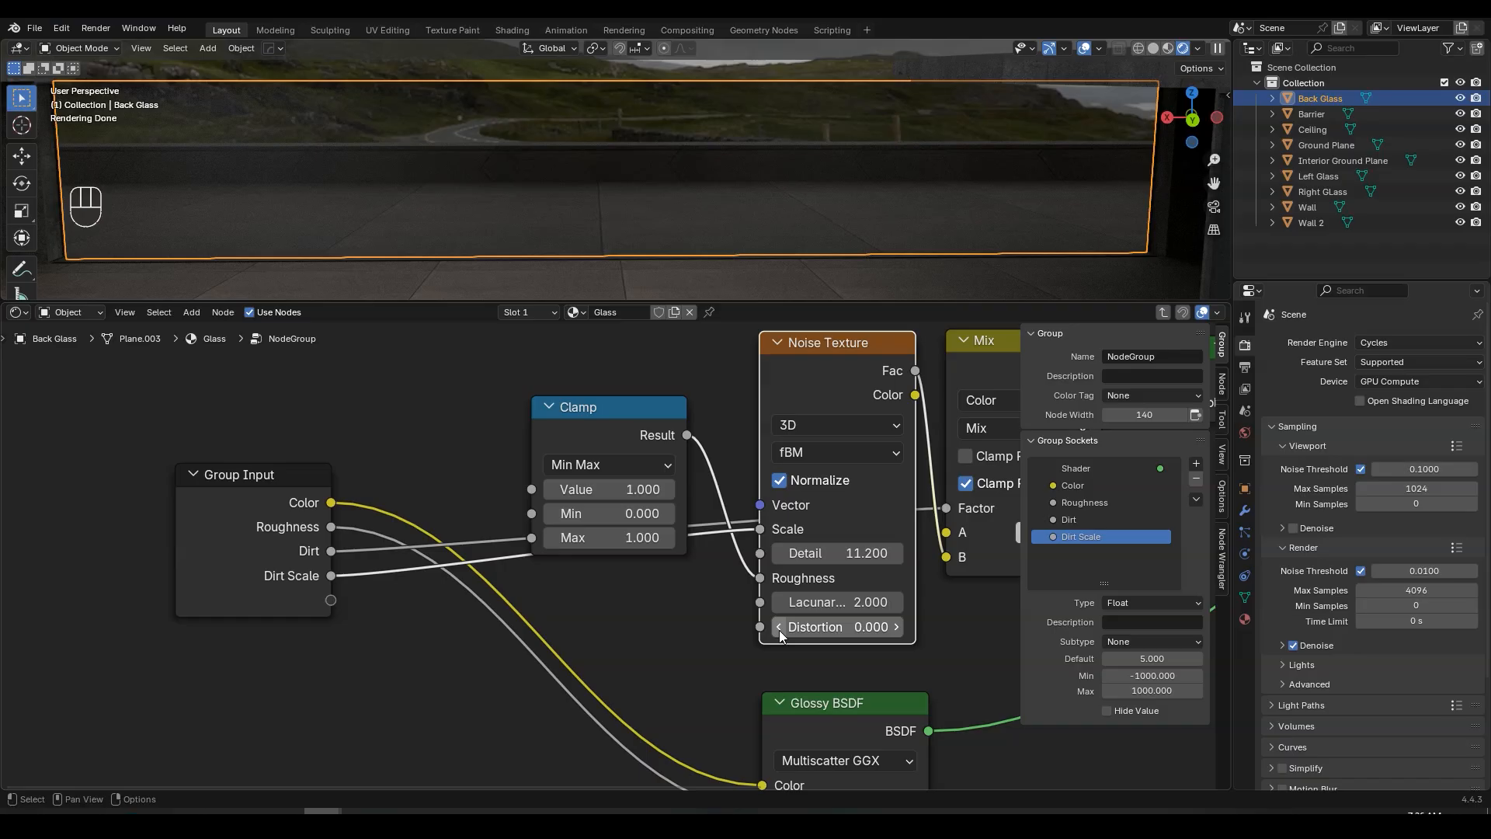
- Expose the Noise Texture's Distortion on the Group Input and rename the socket to Dirt Distortion
drag(759, 626, 338, 603)
click(1060, 555)
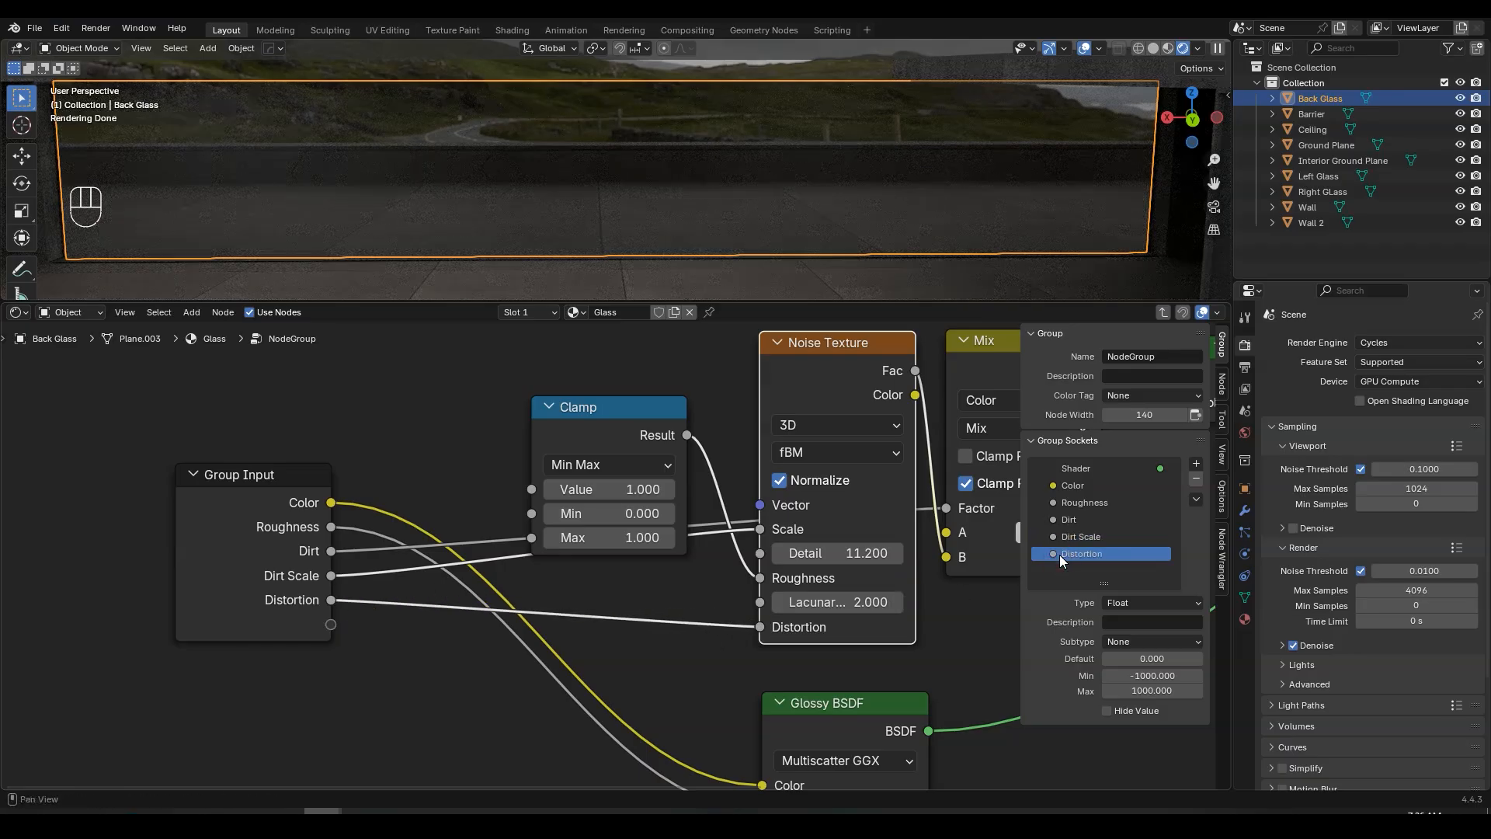
double_click(1064, 554)
click(1052, 553)
key(BackSpace)
key(BackSpace)
text(Dirt)
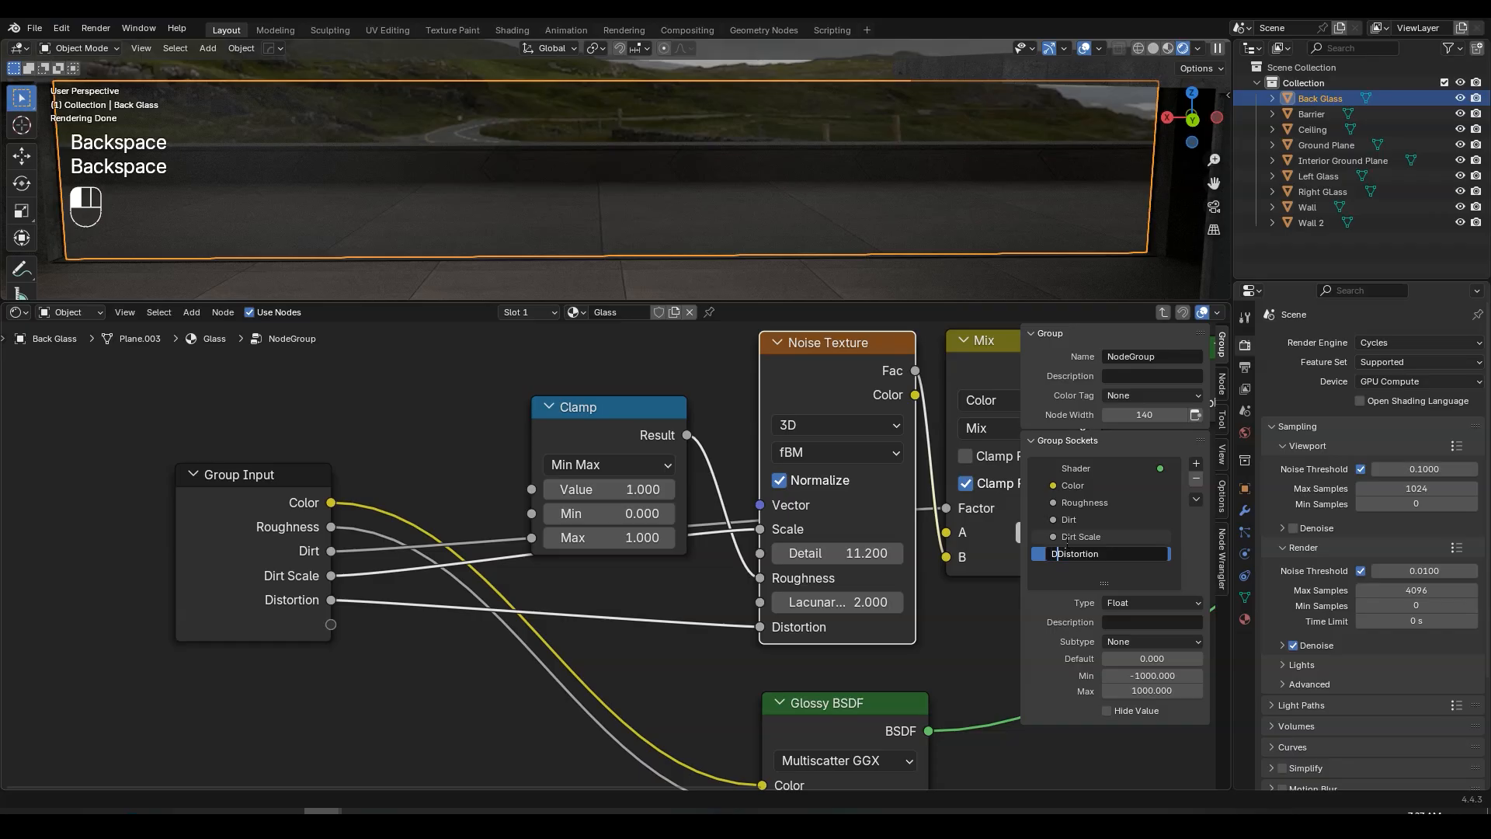
- Expose the Clamp node's Value on the Group Input and rename the socket to Dirt Roughness
drag(656, 435, 683, 404)
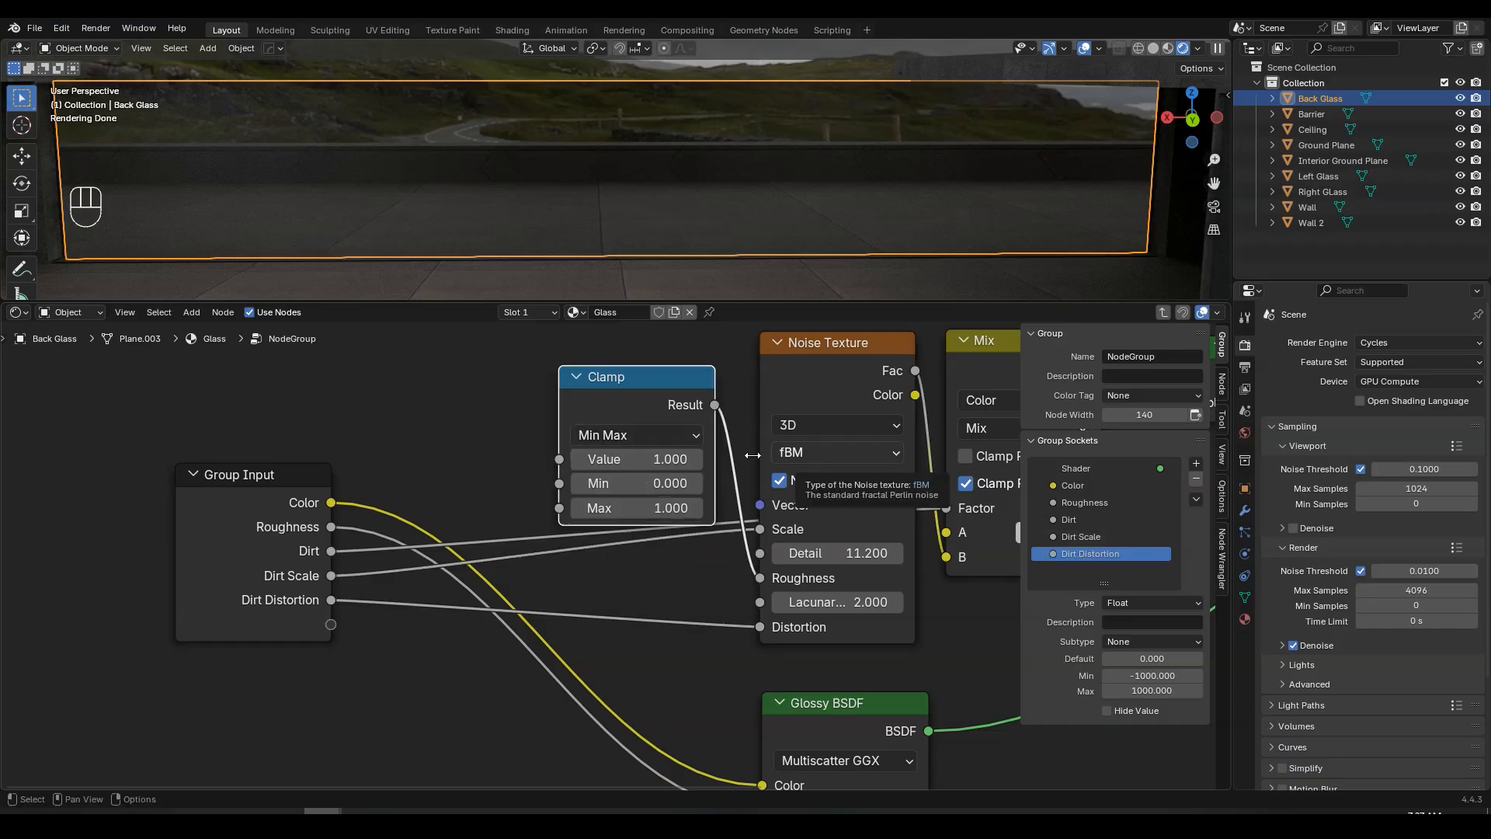
drag(559, 459, 337, 618)
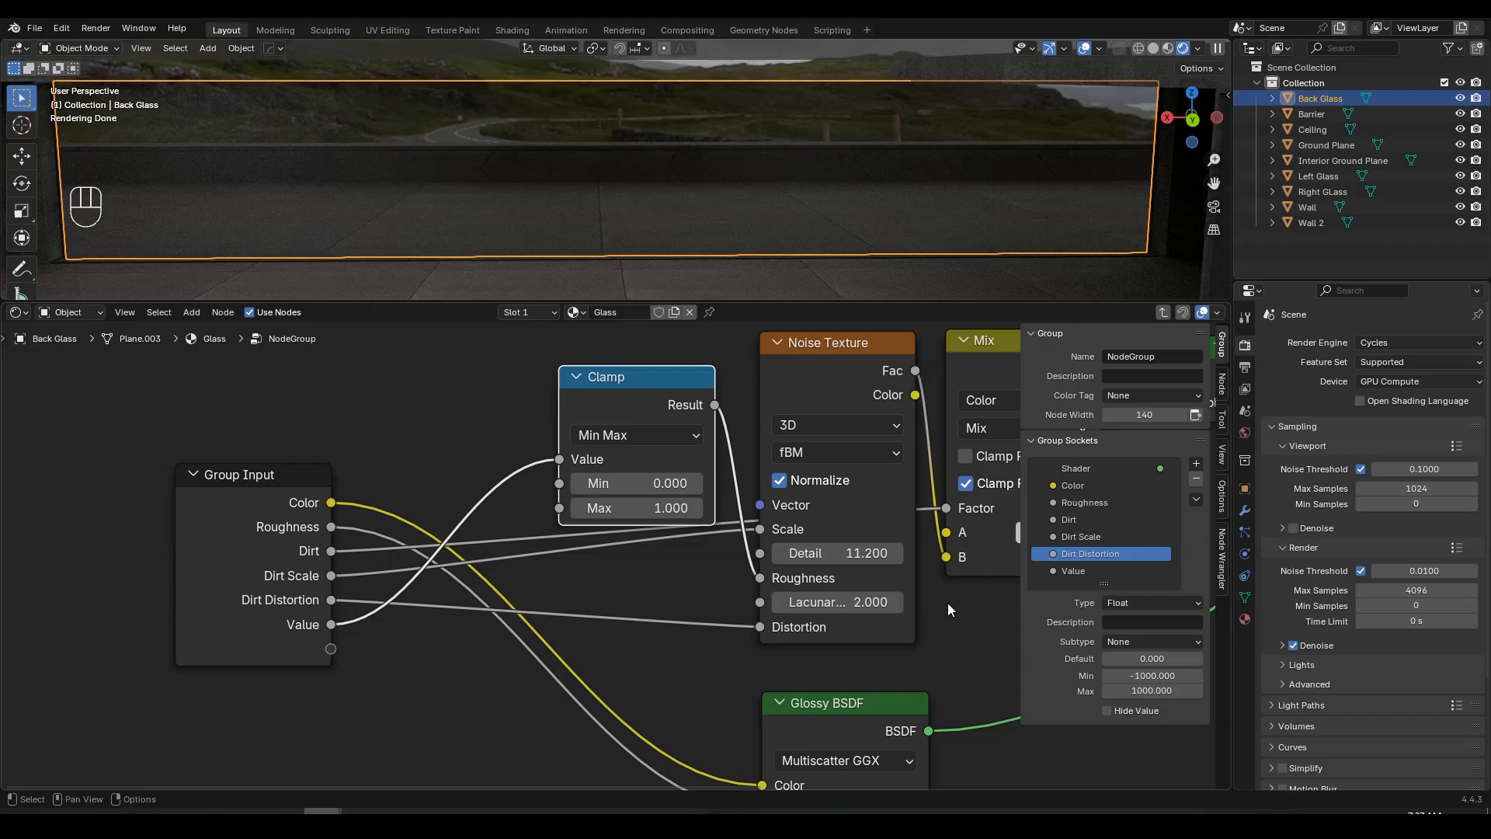
double_click(1073, 571)
key(BackSpace)
text(Dirt R)
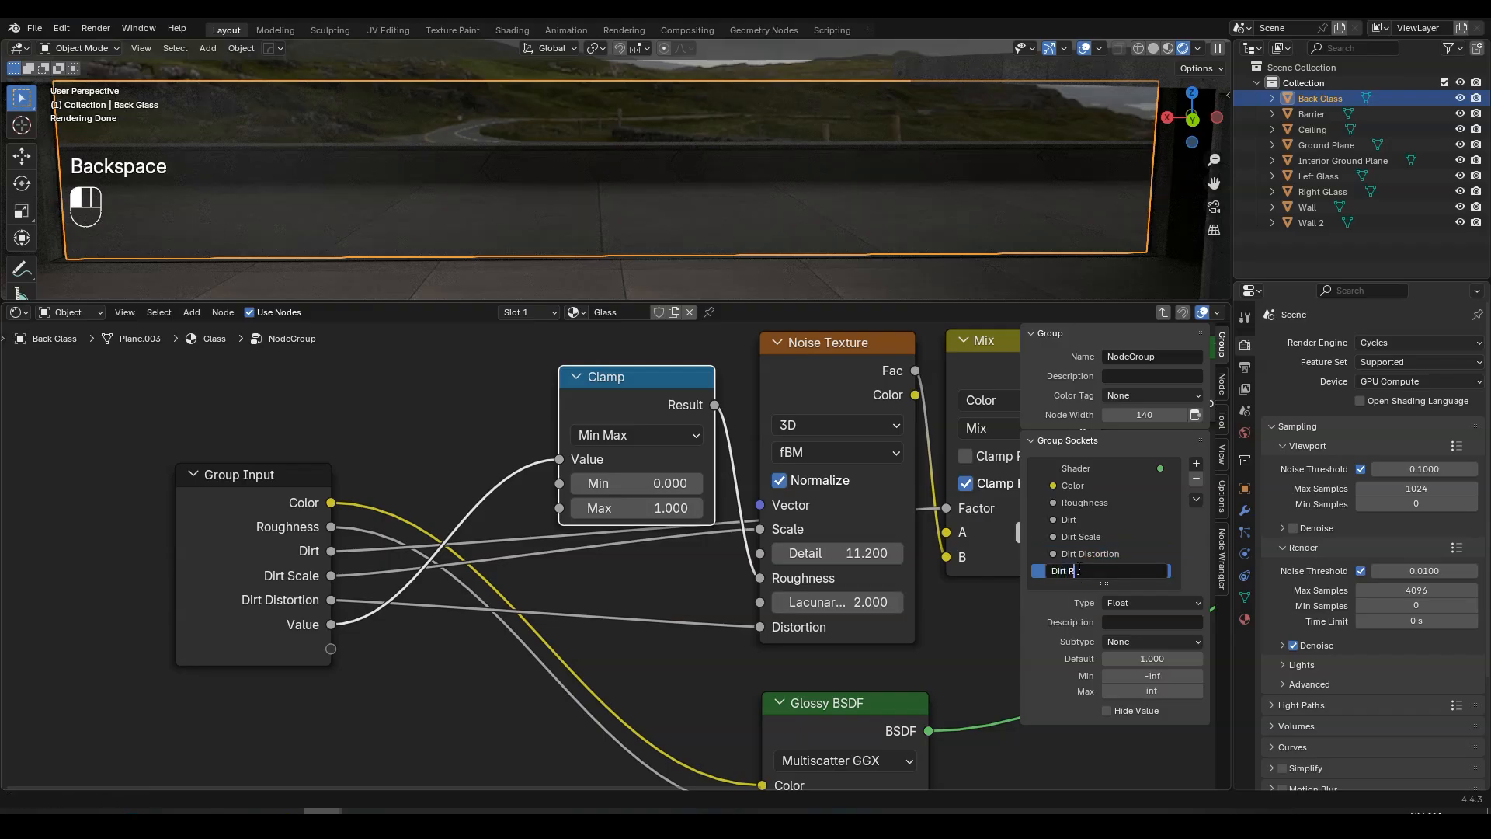
text(oughness)
key(Tab)
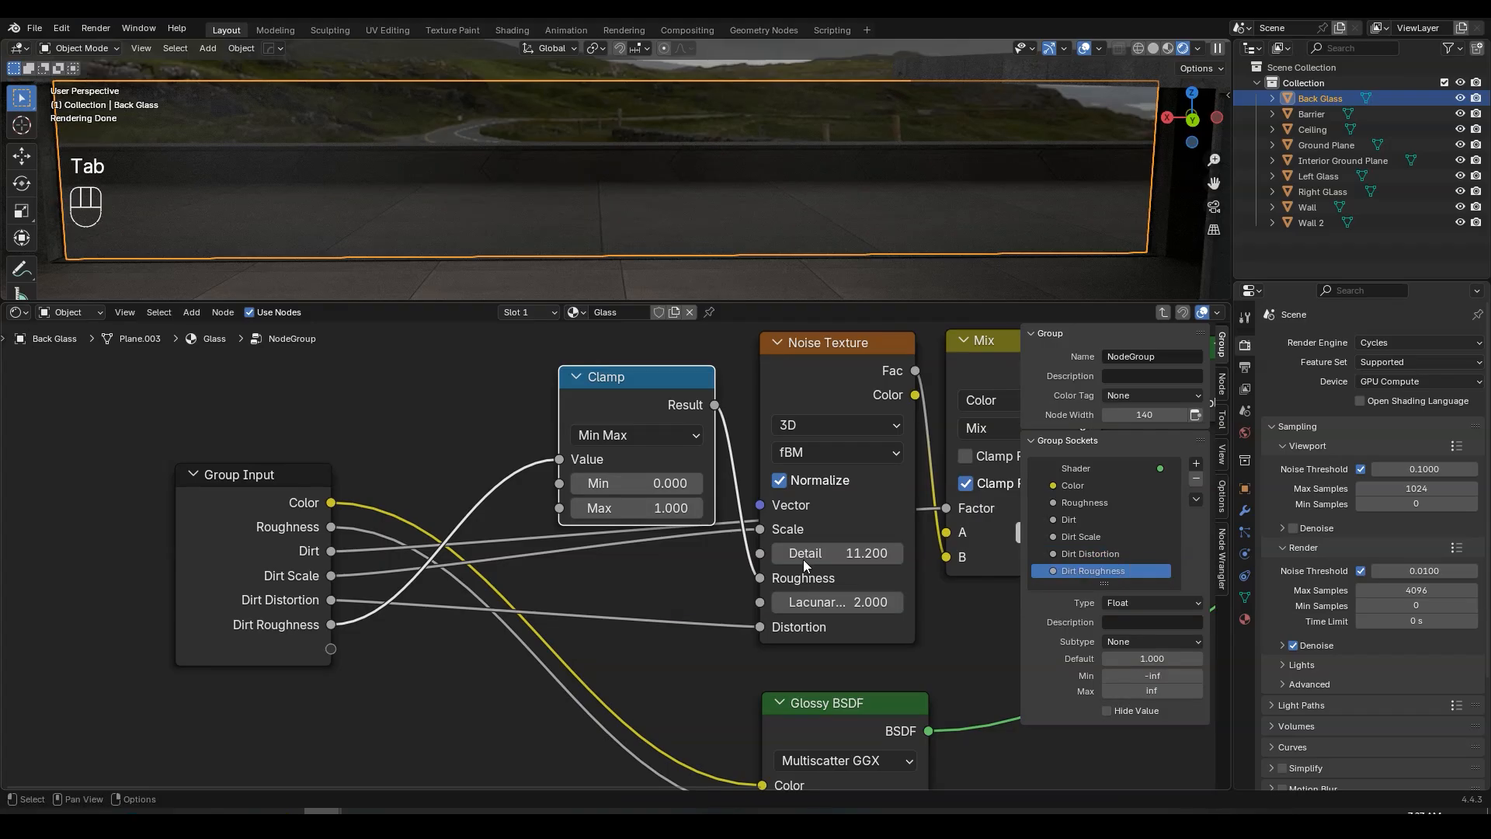
- Exit the node group and set the group node's Roughness to 0.03
key(Tab)
scroll(807, 566, down, 2)
scroll(719, 584, up, 2)
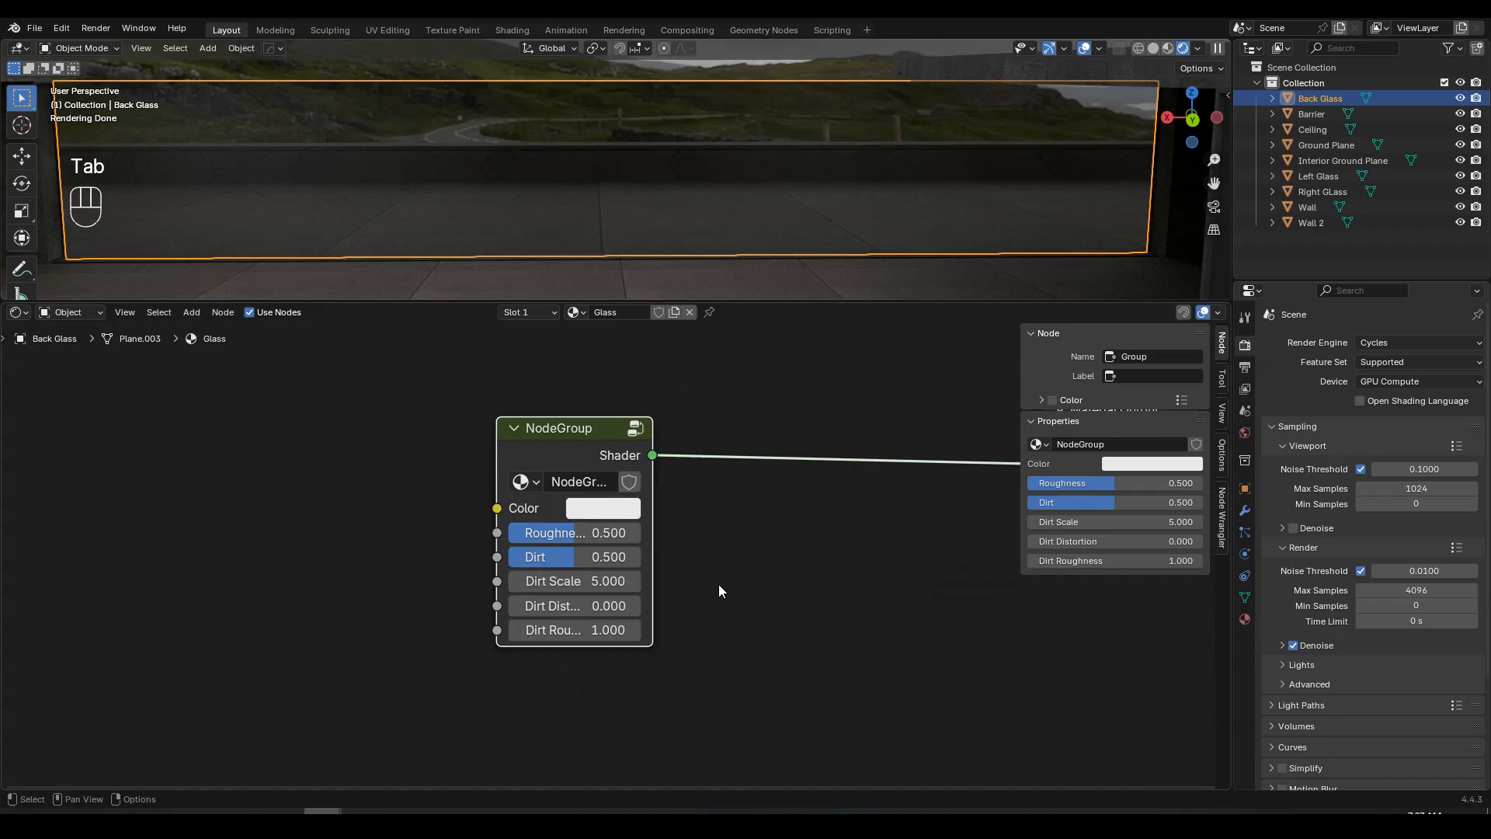
scroll(578, 547, up, 2)
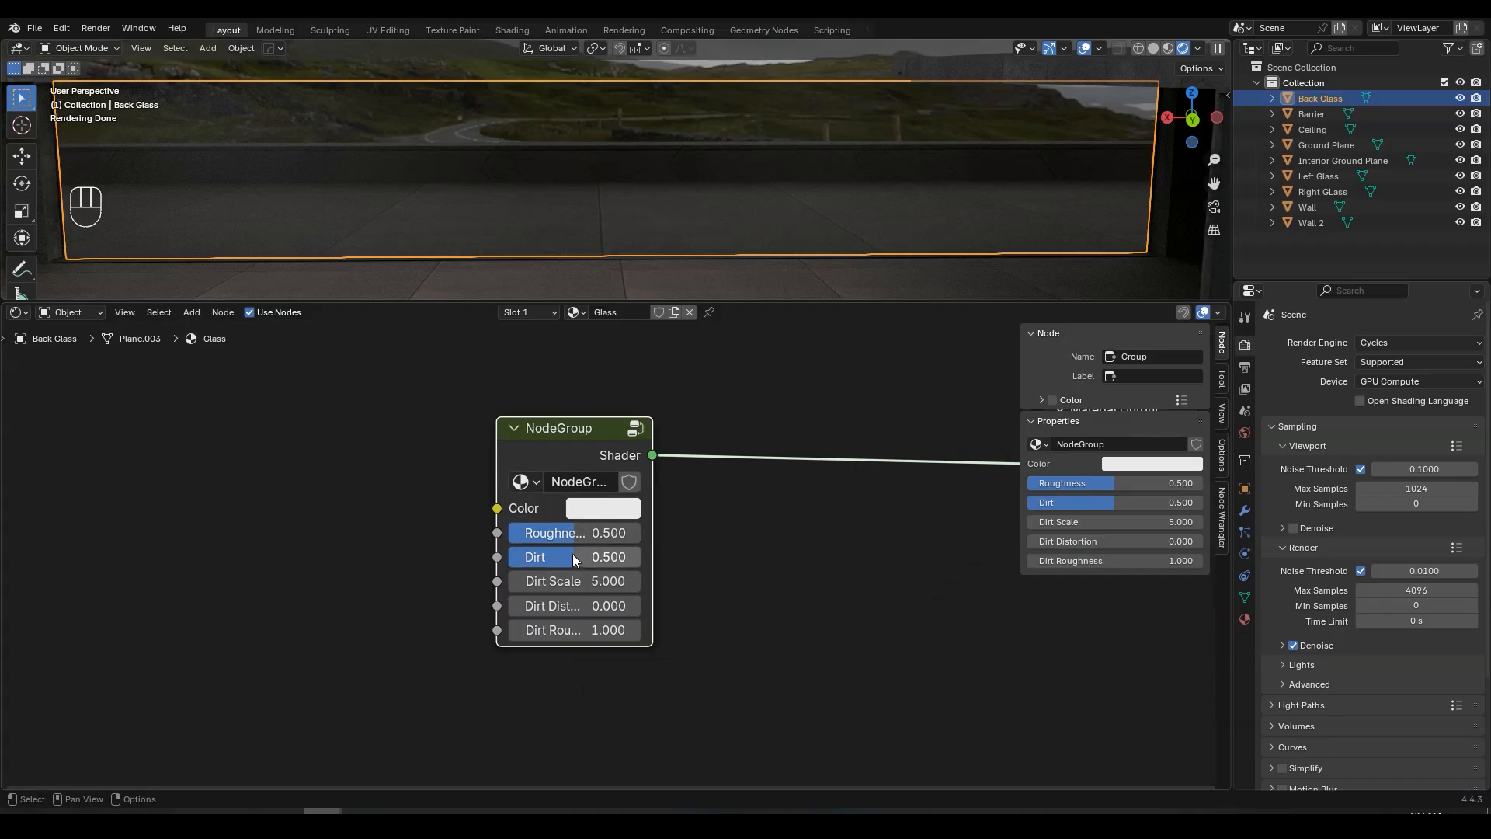
click(623, 555)
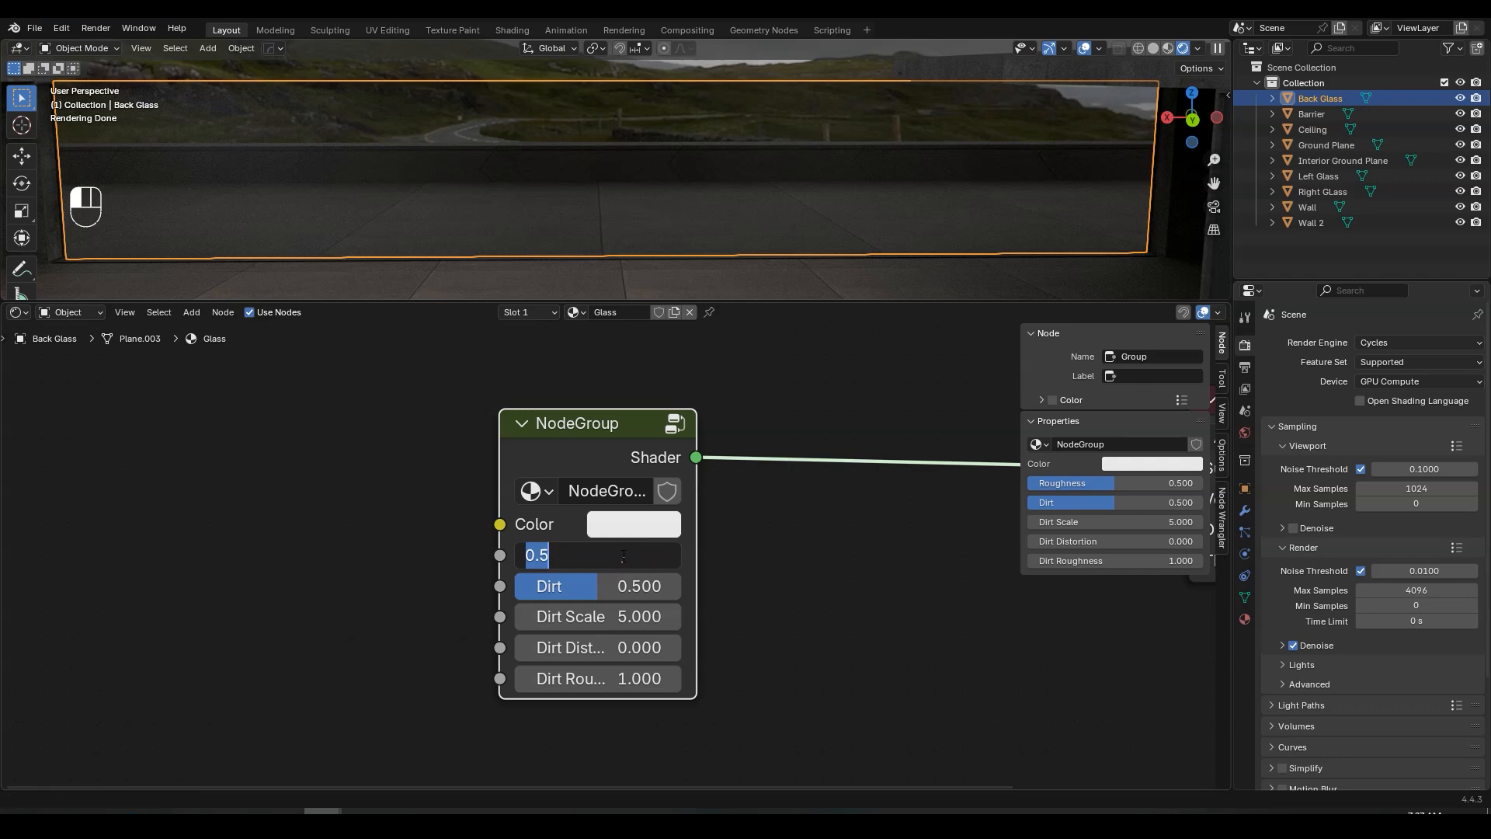
text(0.03)
key(Return)
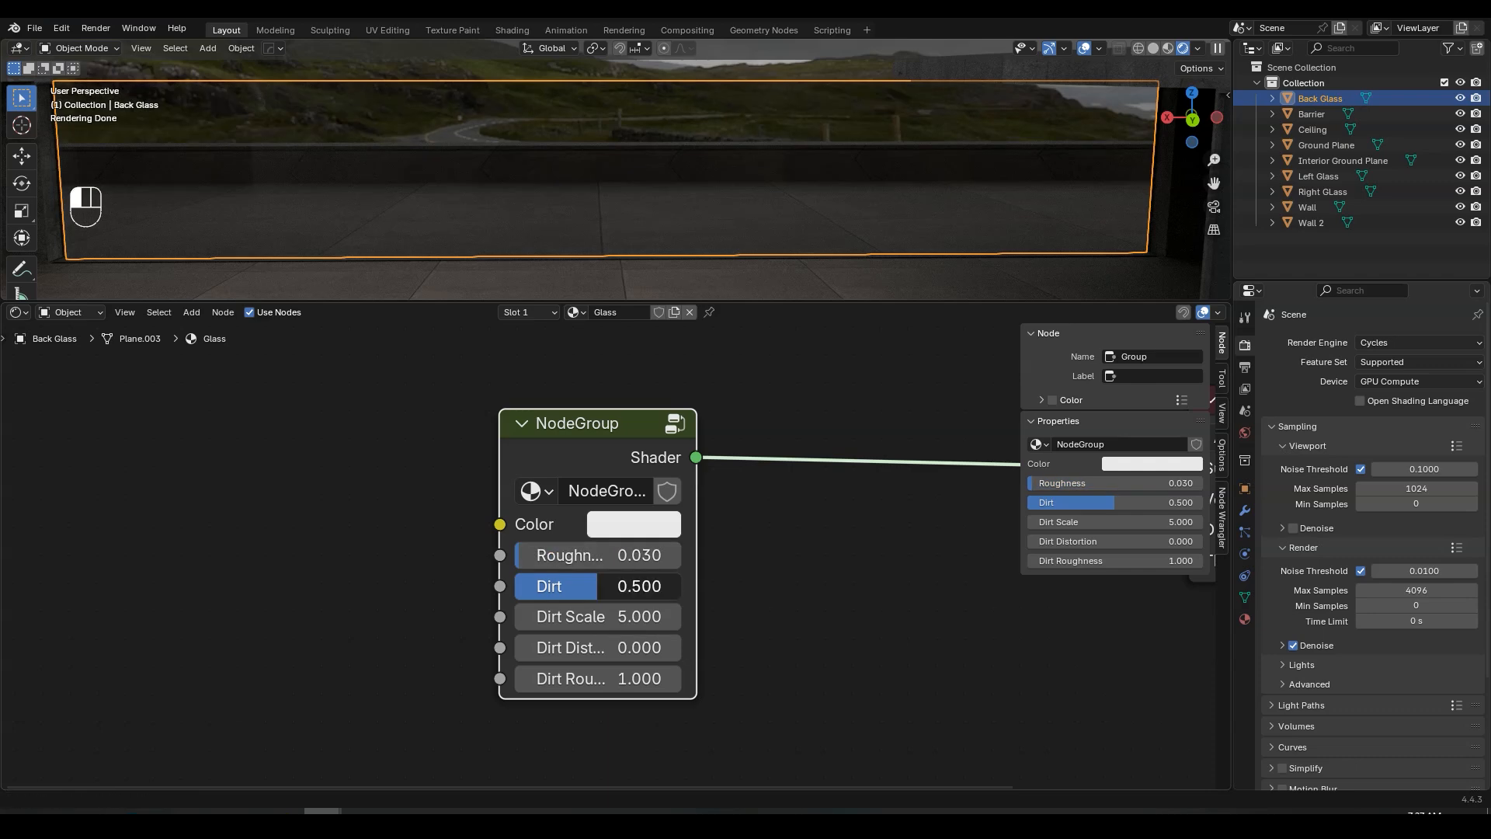
- Set the group node's Dirt to 0.655 and Dirt Scale to 3, and save the file
click(634, 581)
text(0.)
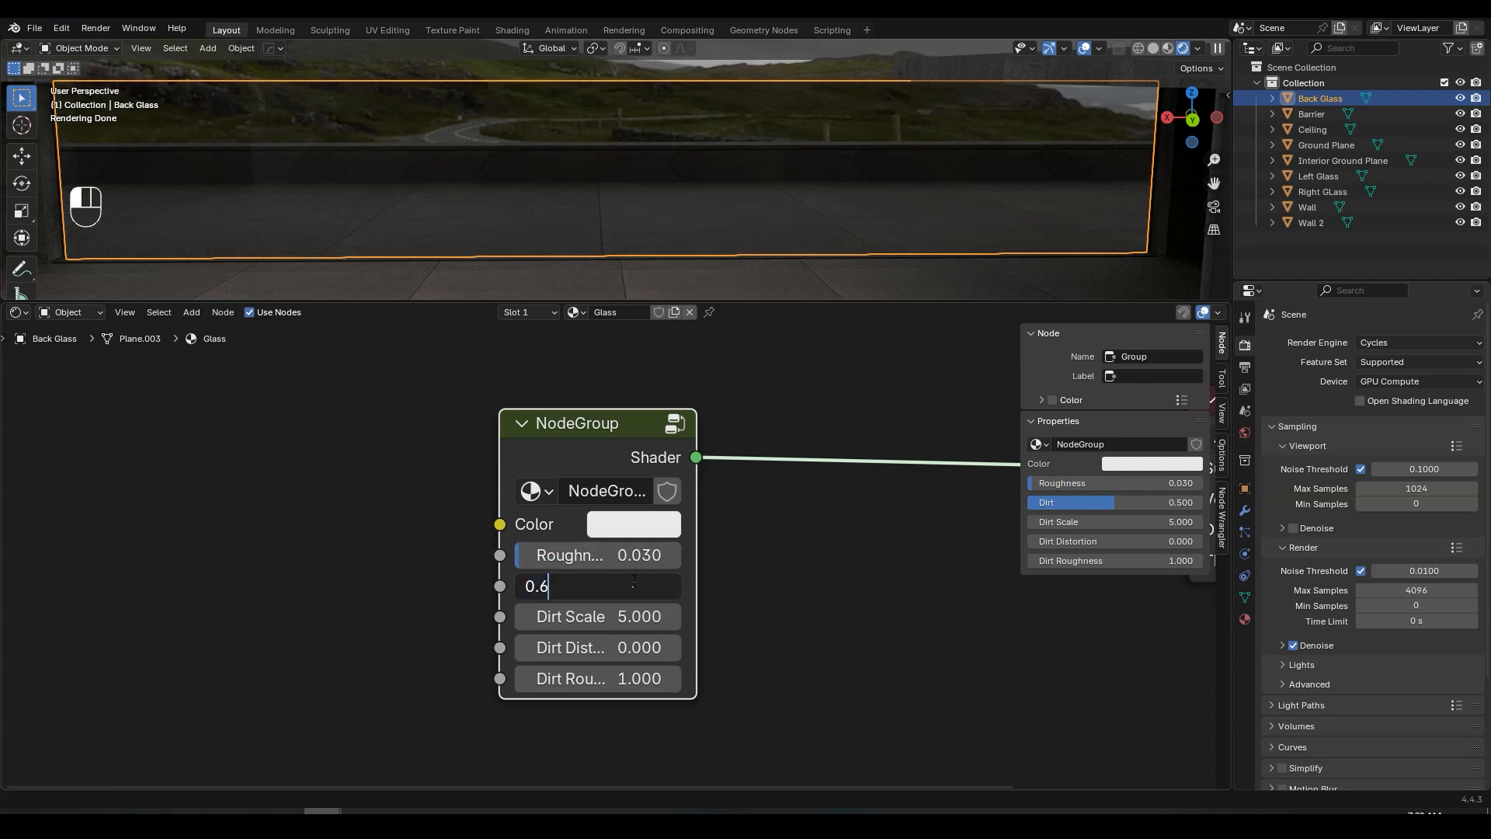
text(655)
key(Return)
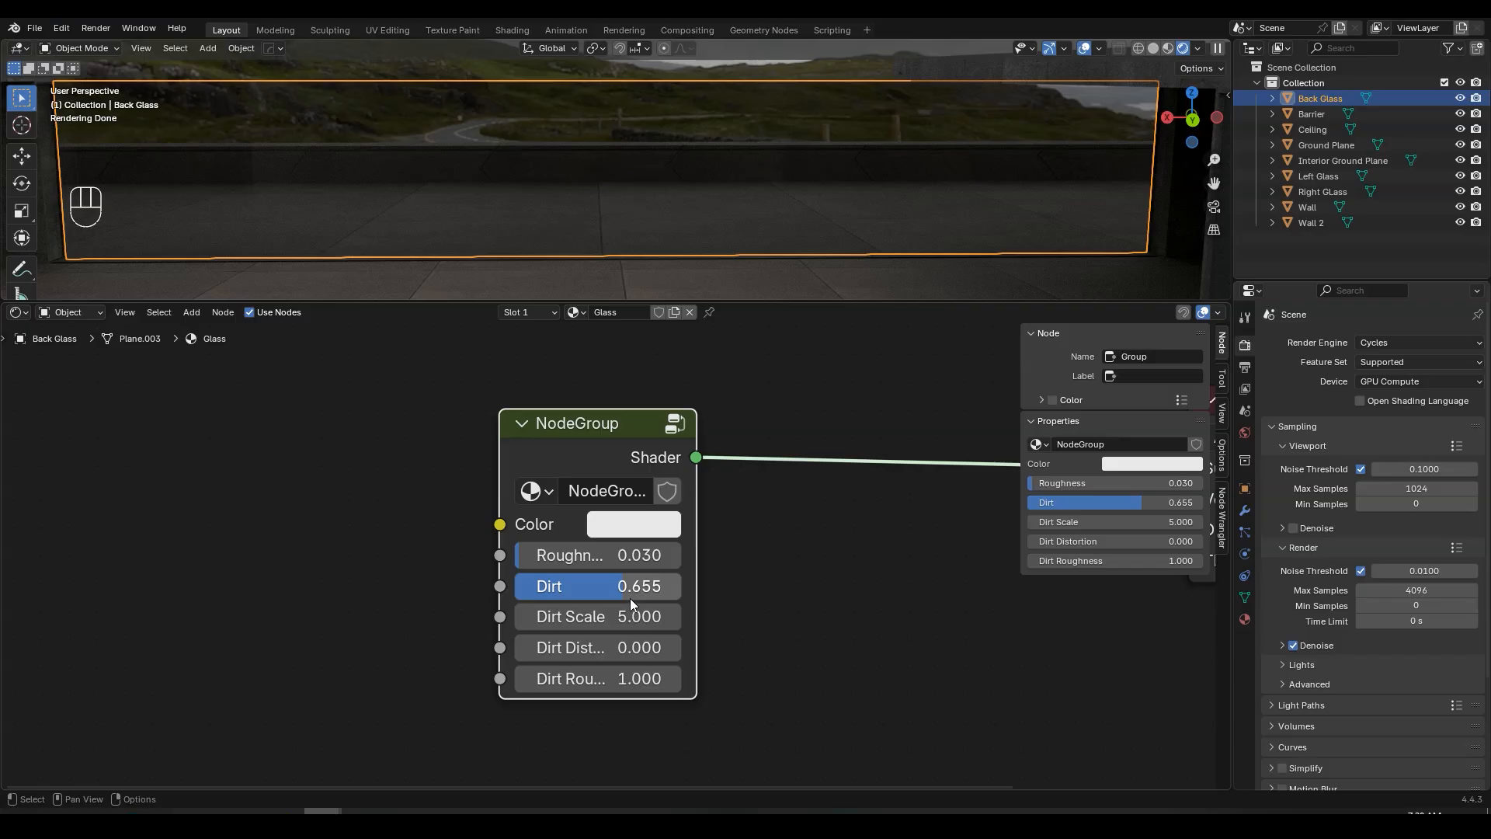
click(586, 617)
text(3)
key(Return)
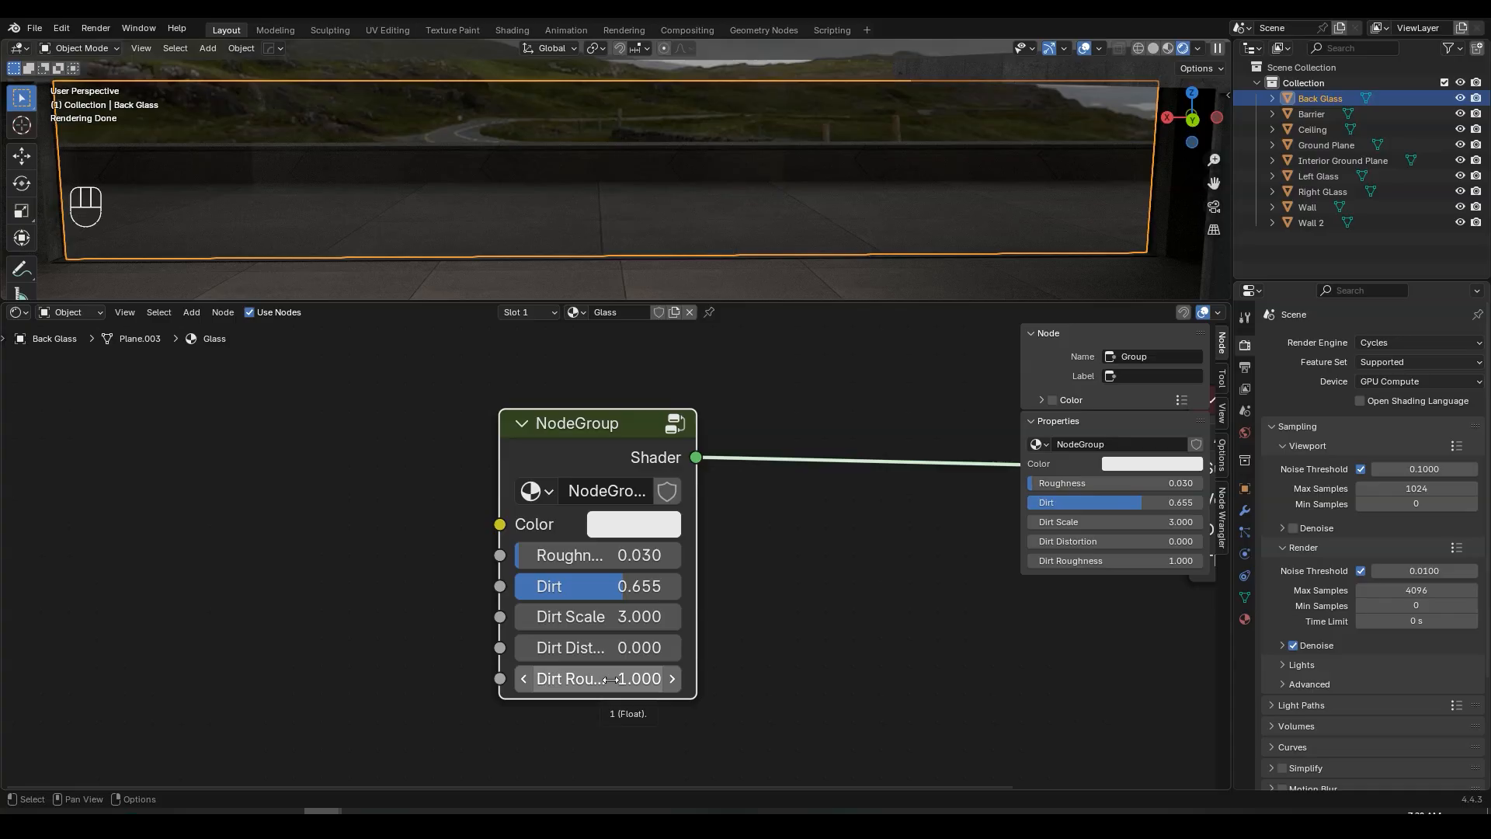
key(ctrl+s)
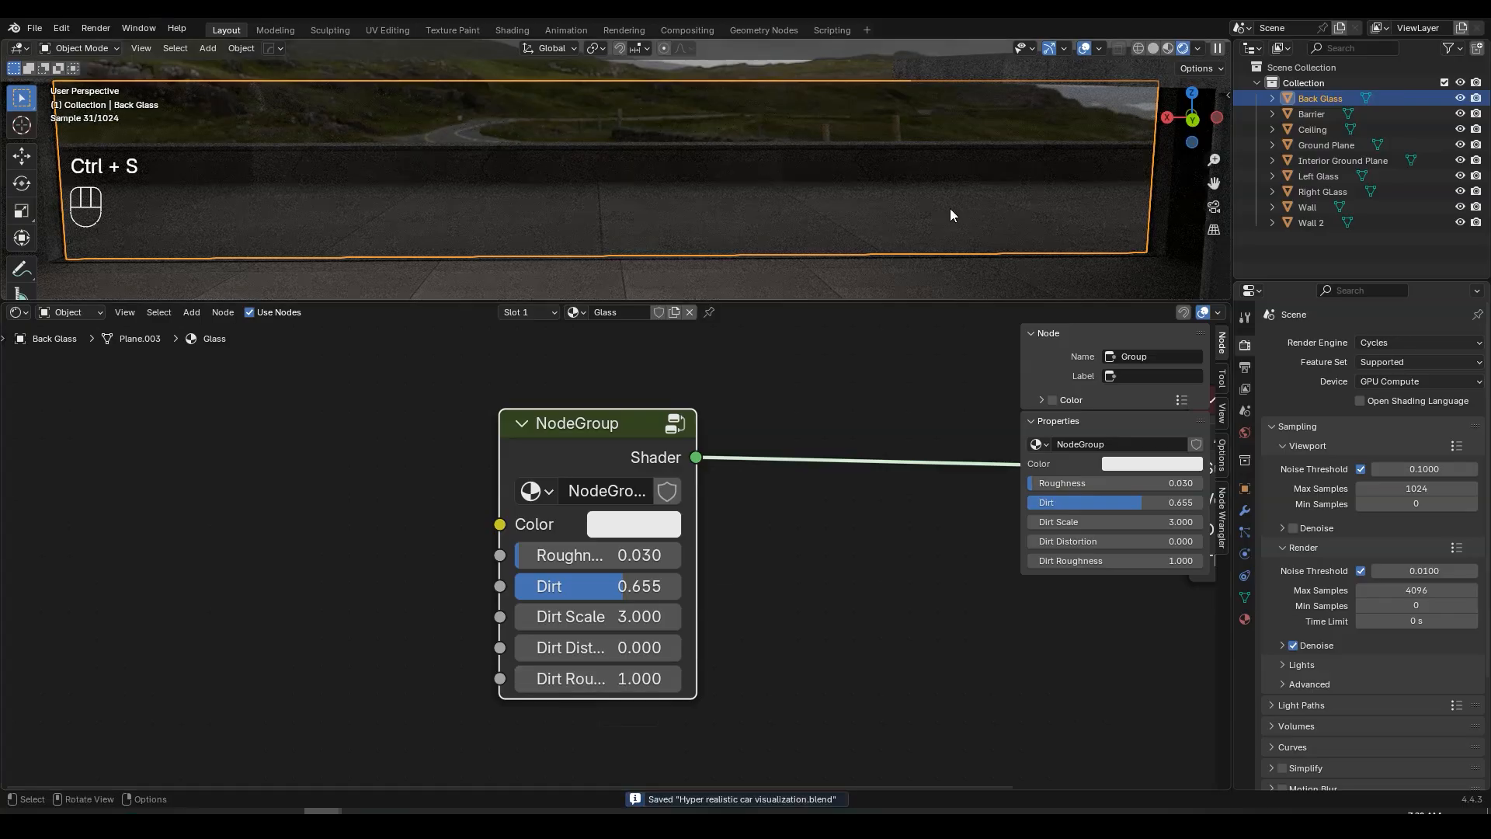
- Select the left and right glass with the back glass as active object, and link its material to them
middle_drag(949, 208, 860, 175)
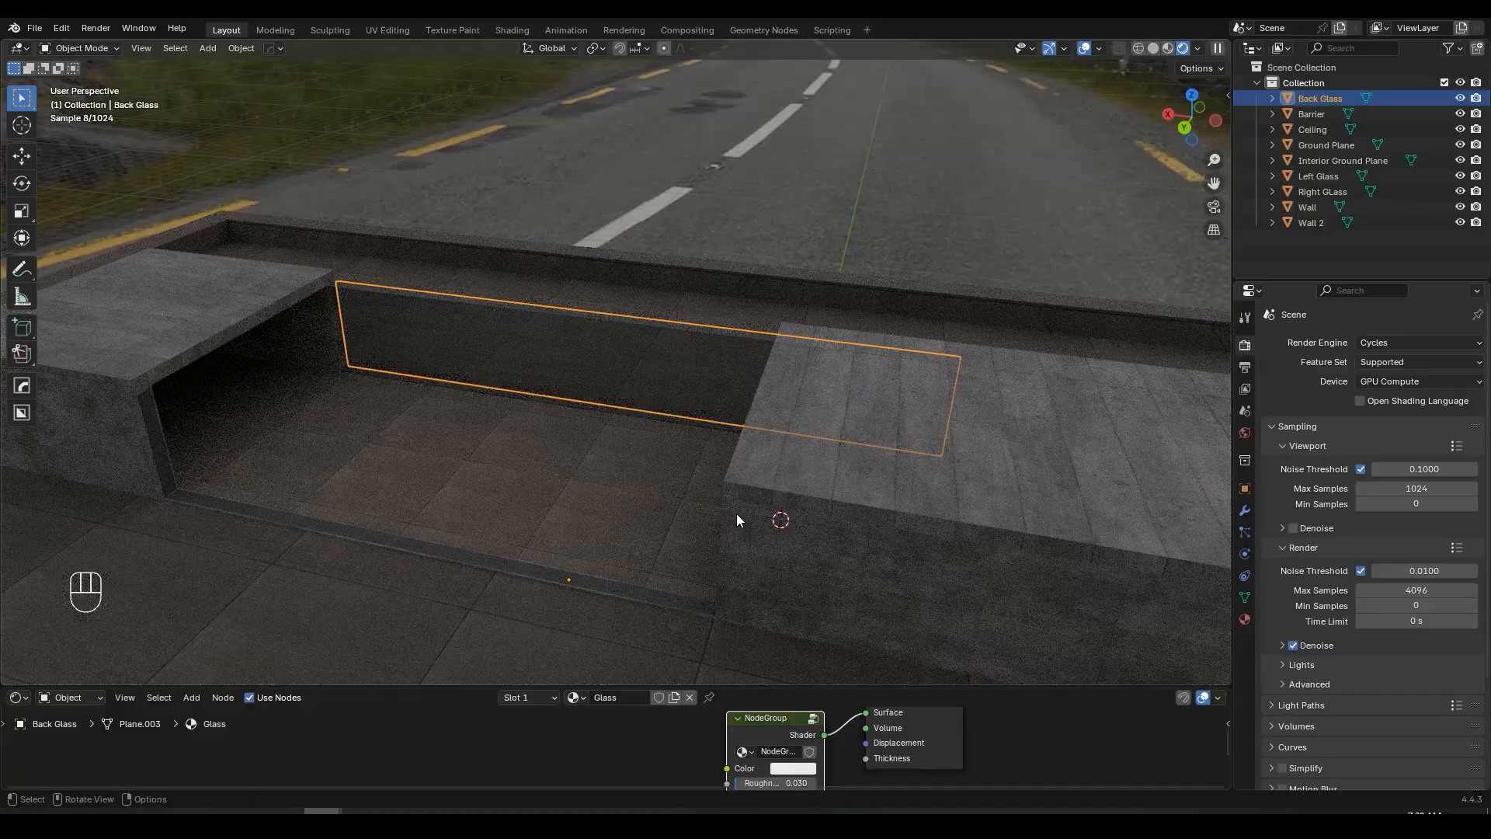
scroll(736, 514, down, 3)
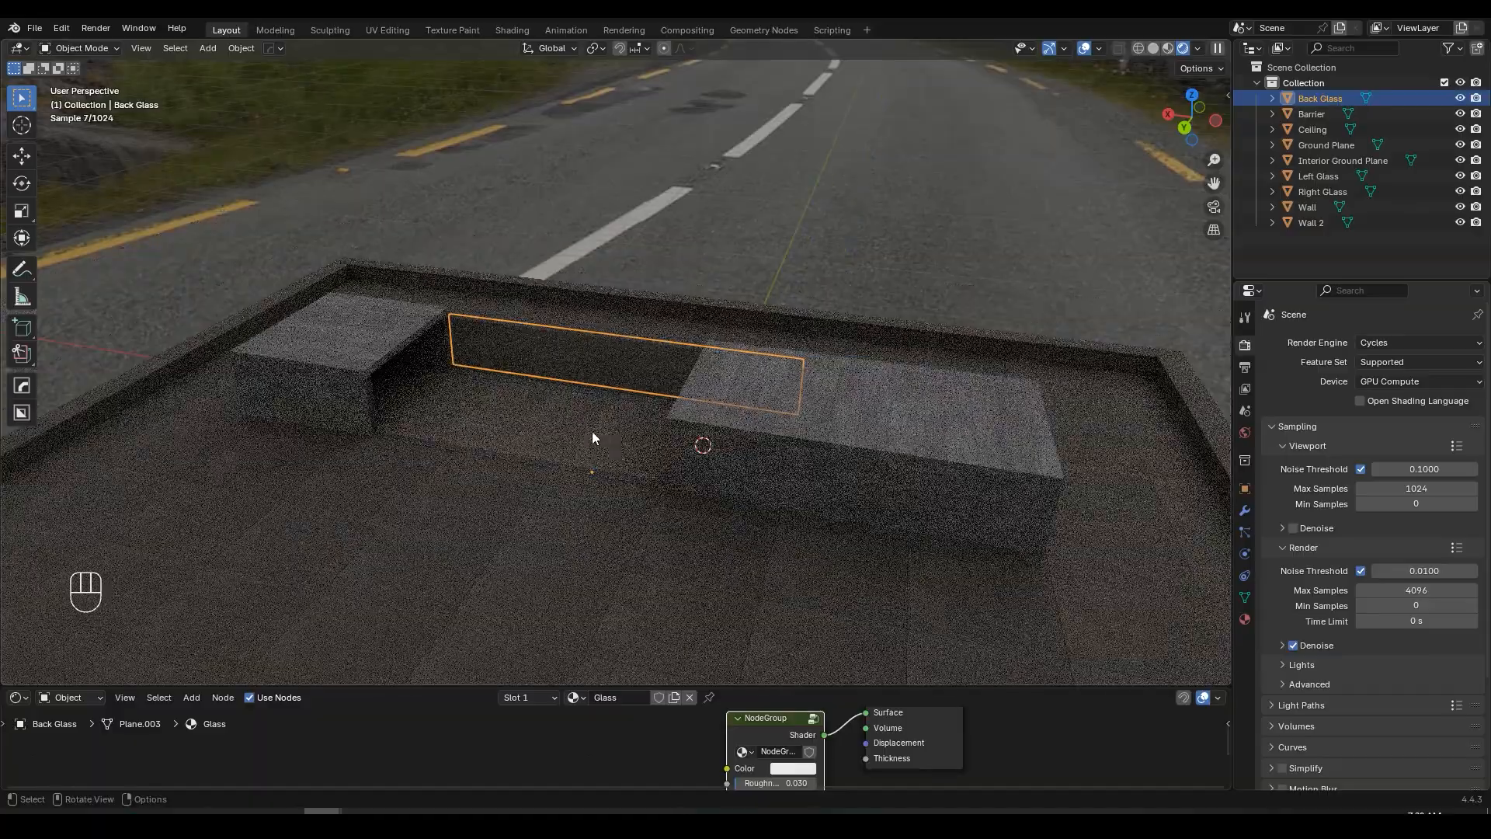
middle_drag(591, 431, 773, 405)
click(517, 464)
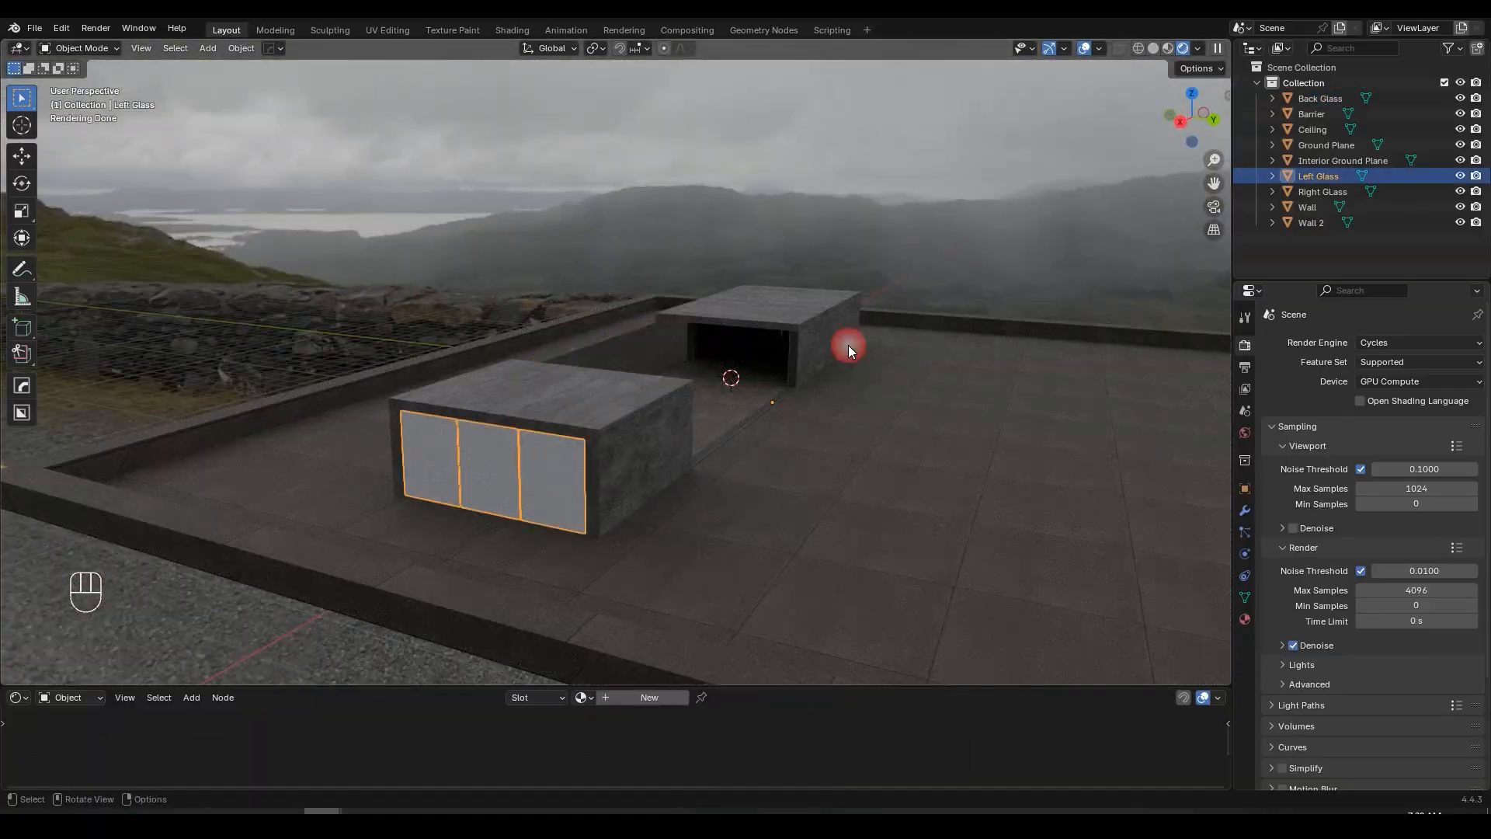
middle_drag(848, 344, 762, 546)
shift+click(762, 547)
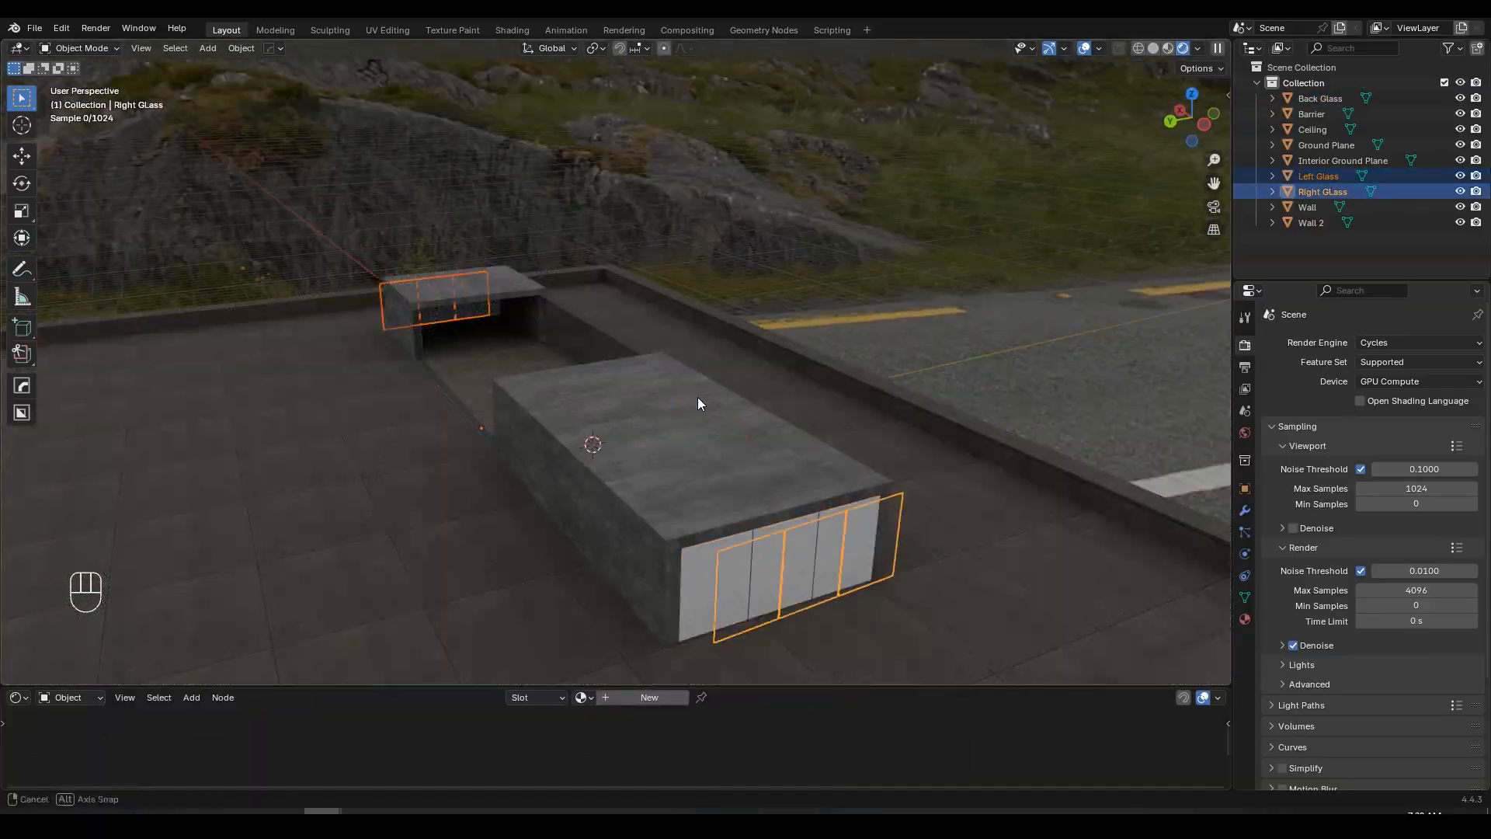
mouse_move(697, 398)
middle_down()
mouse_move(836, 409)
mouse_move(701, 388)
middle_up()
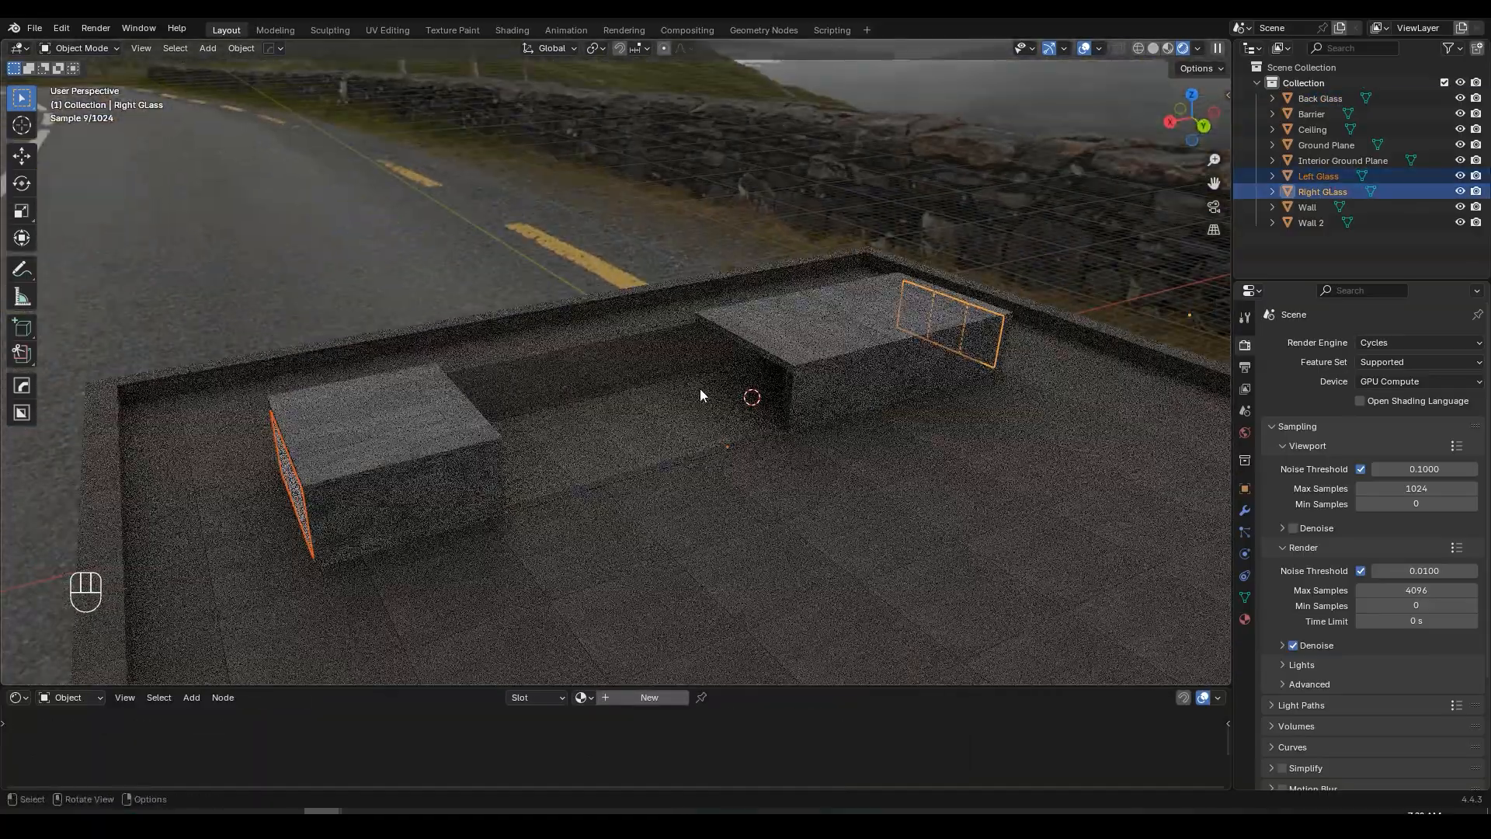
shift+click(613, 365)
key(ctrl+l)
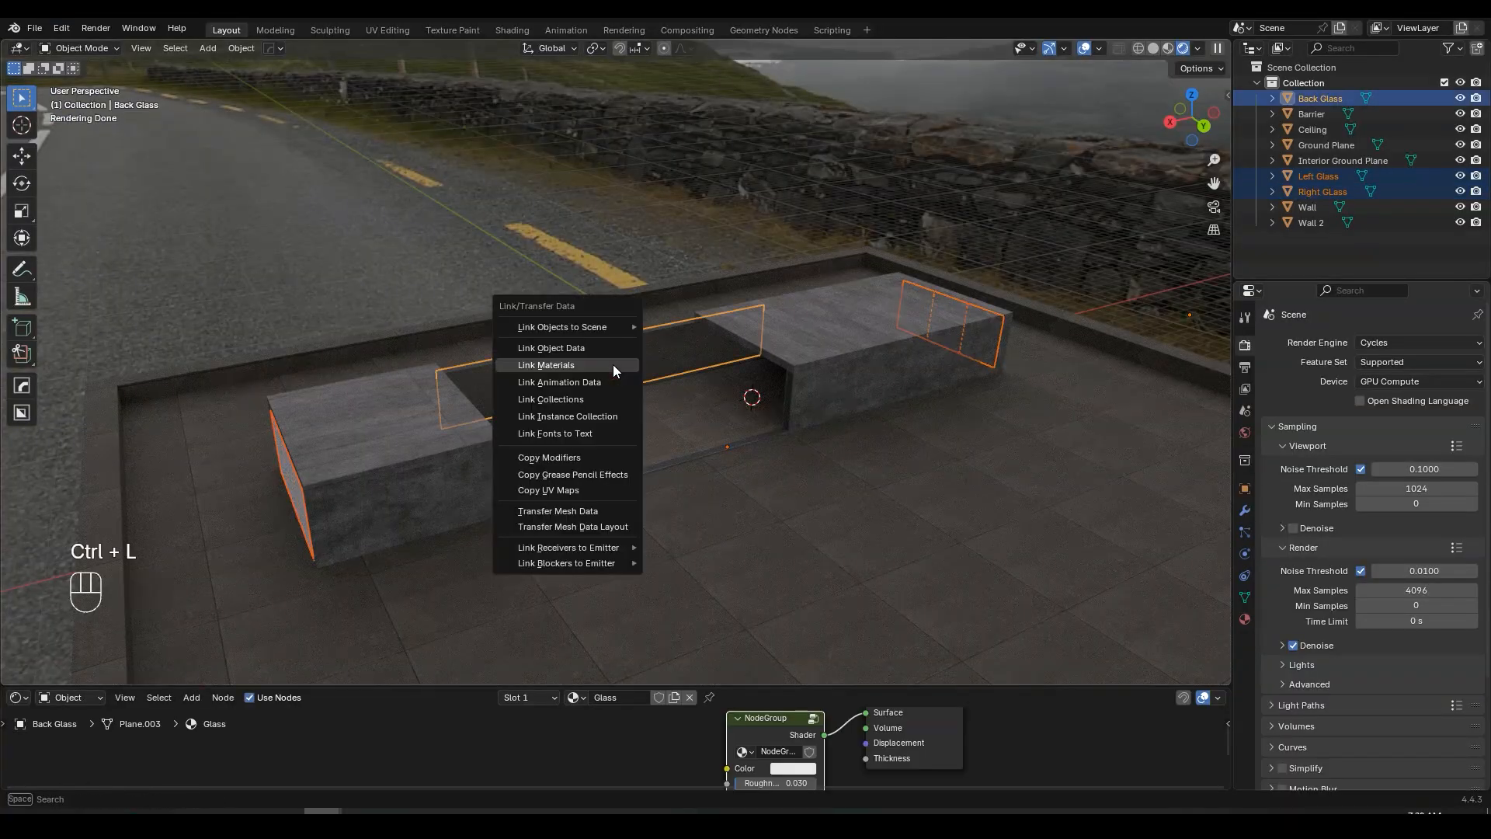
click(613, 365)
- Save the file and select only the back glass
key(alt+a)
middle_drag(637, 352, 708, 366)
scroll(617, 323, up, 5)
key(ctrl+s)
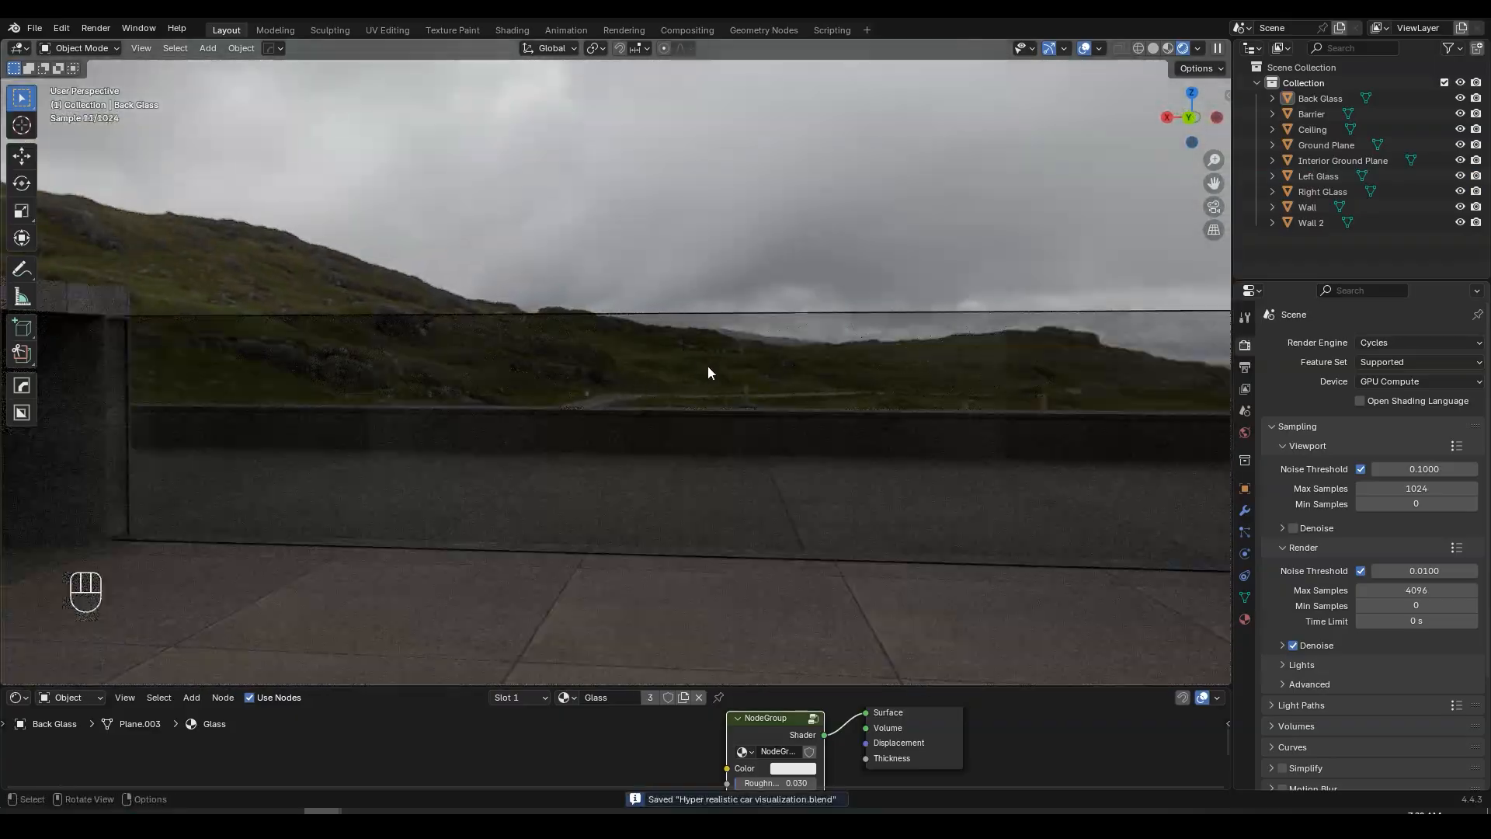
click(630, 368)
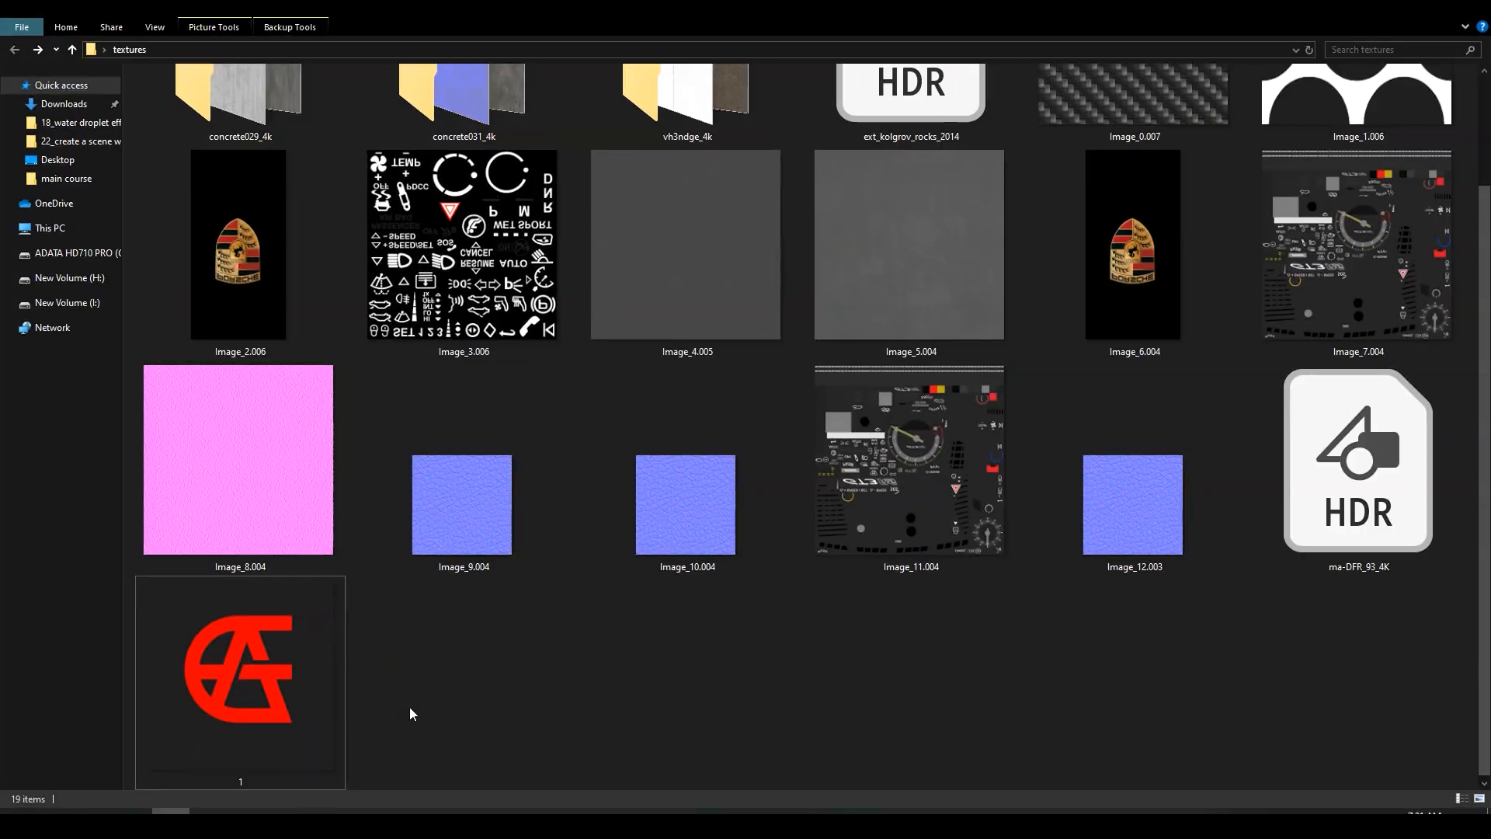
drag(303, 696, 722, 336)
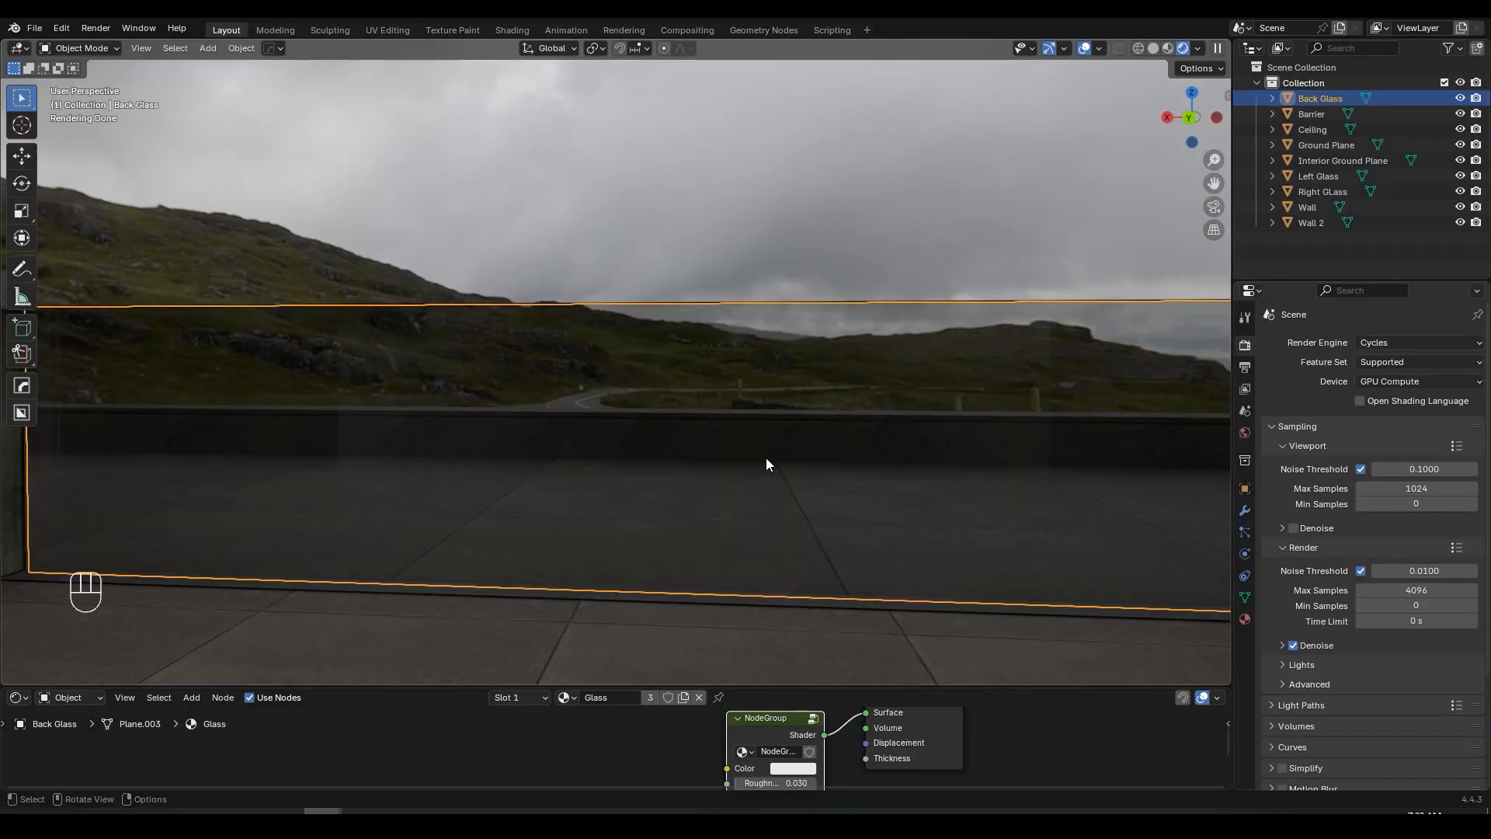
click(1245, 510)
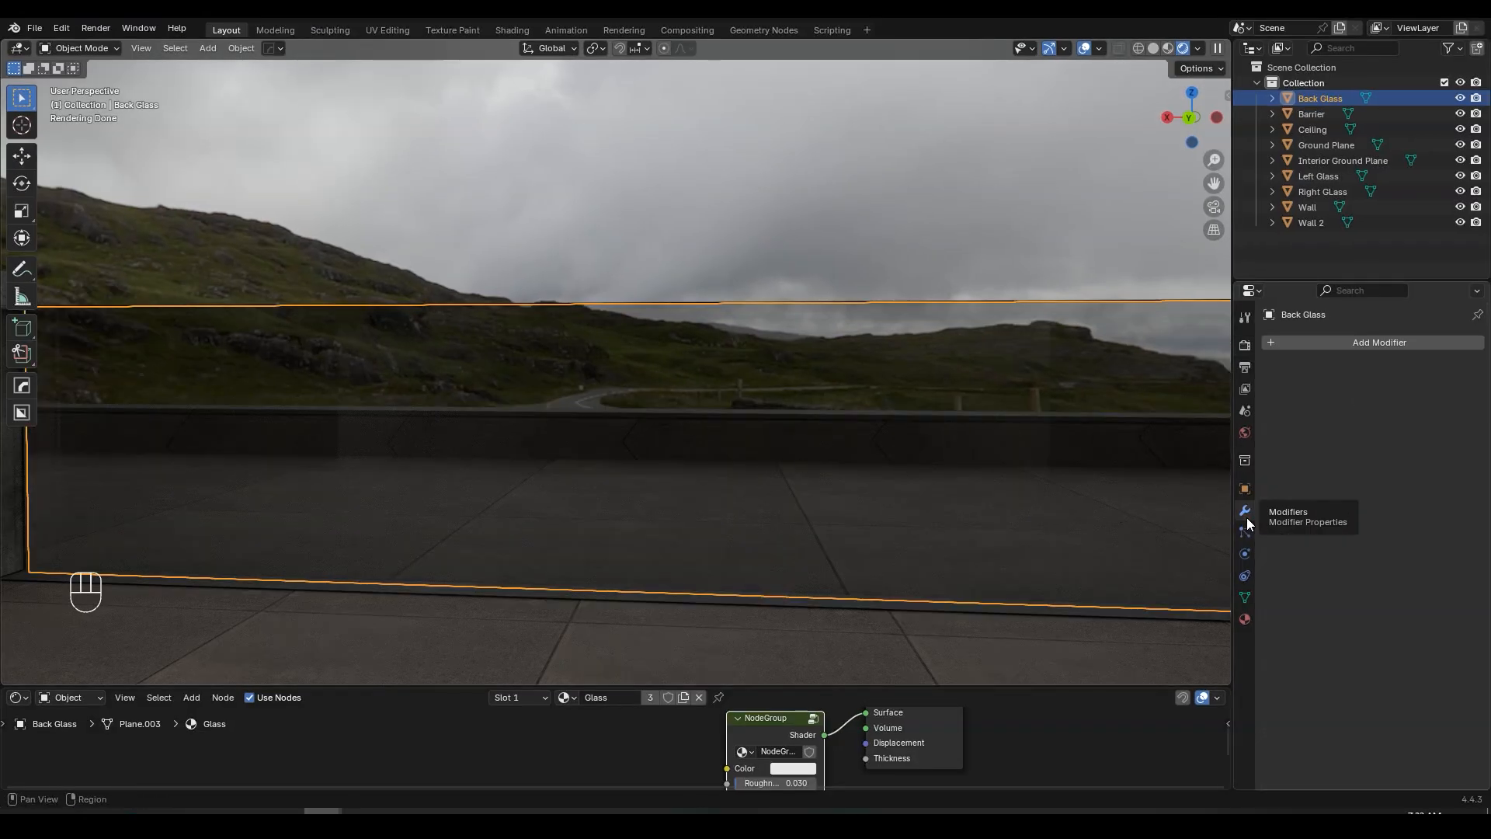
click(1395, 343)
mouse_move(1329, 413)
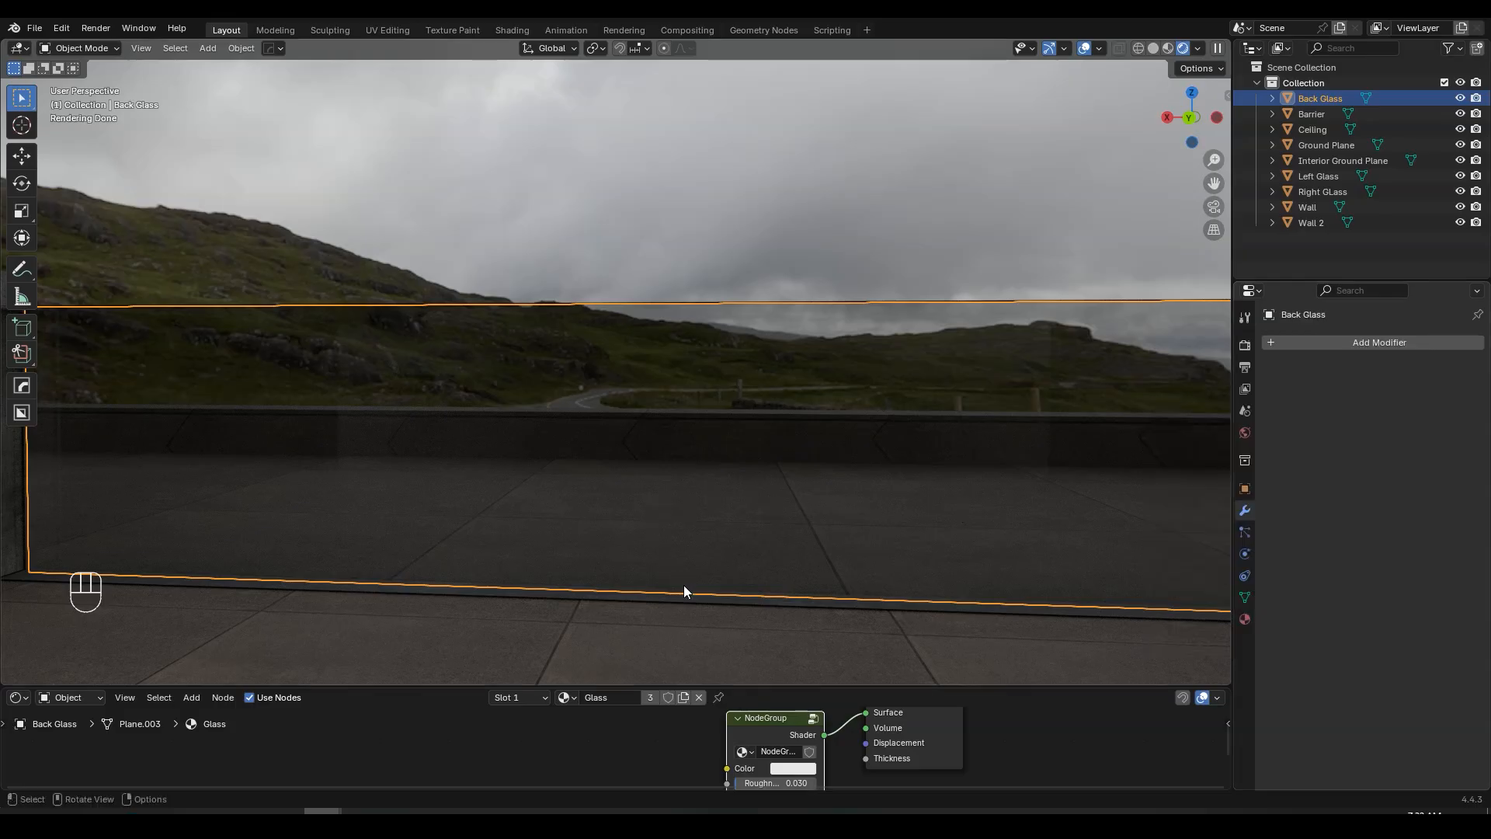
- Enlarge the node editor and make the back glass's Glass material a single-user copy
drag(799, 687, 823, 420)
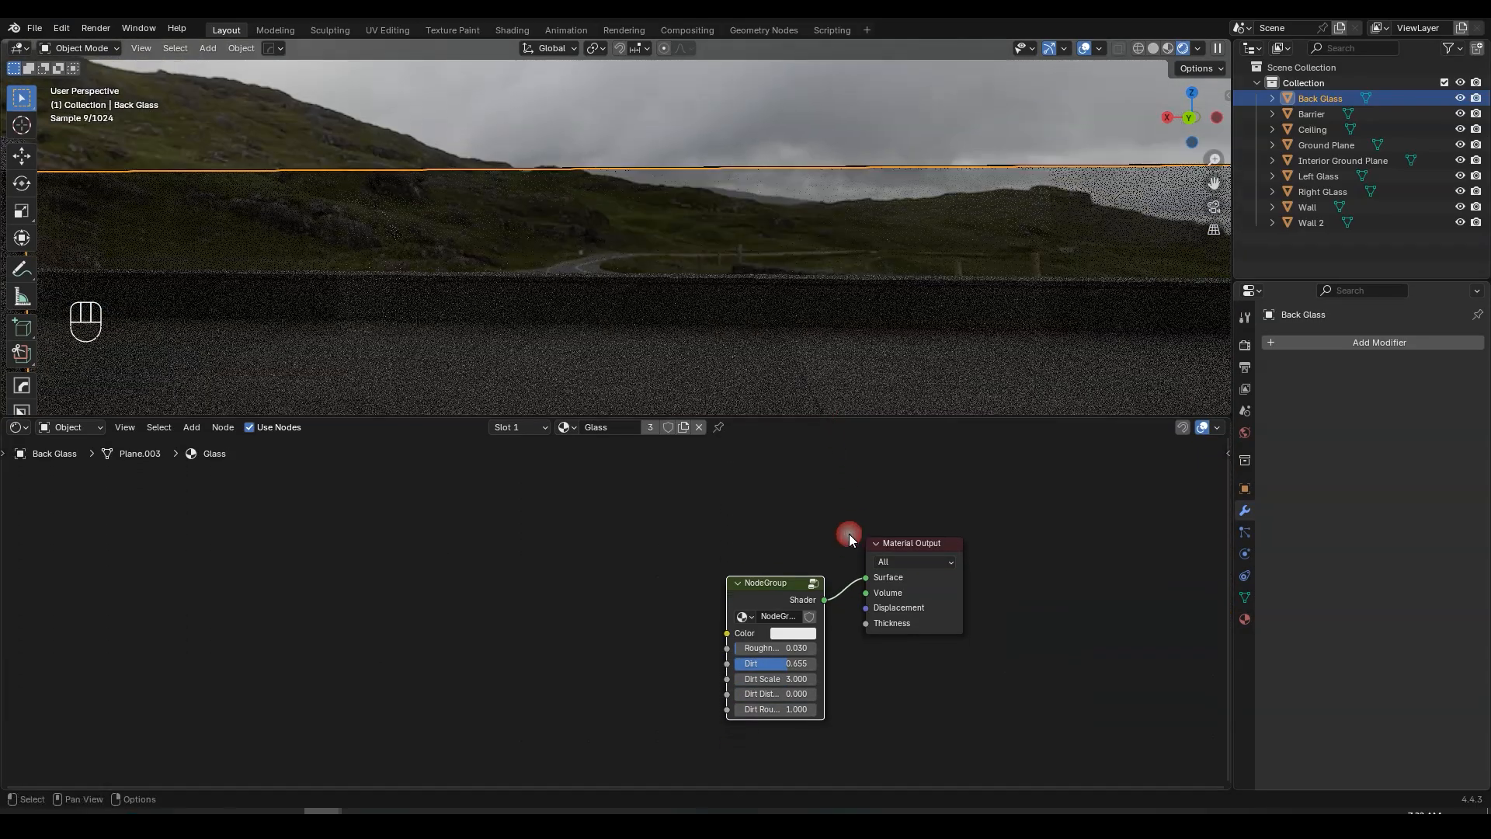
scroll(789, 543, up, 2)
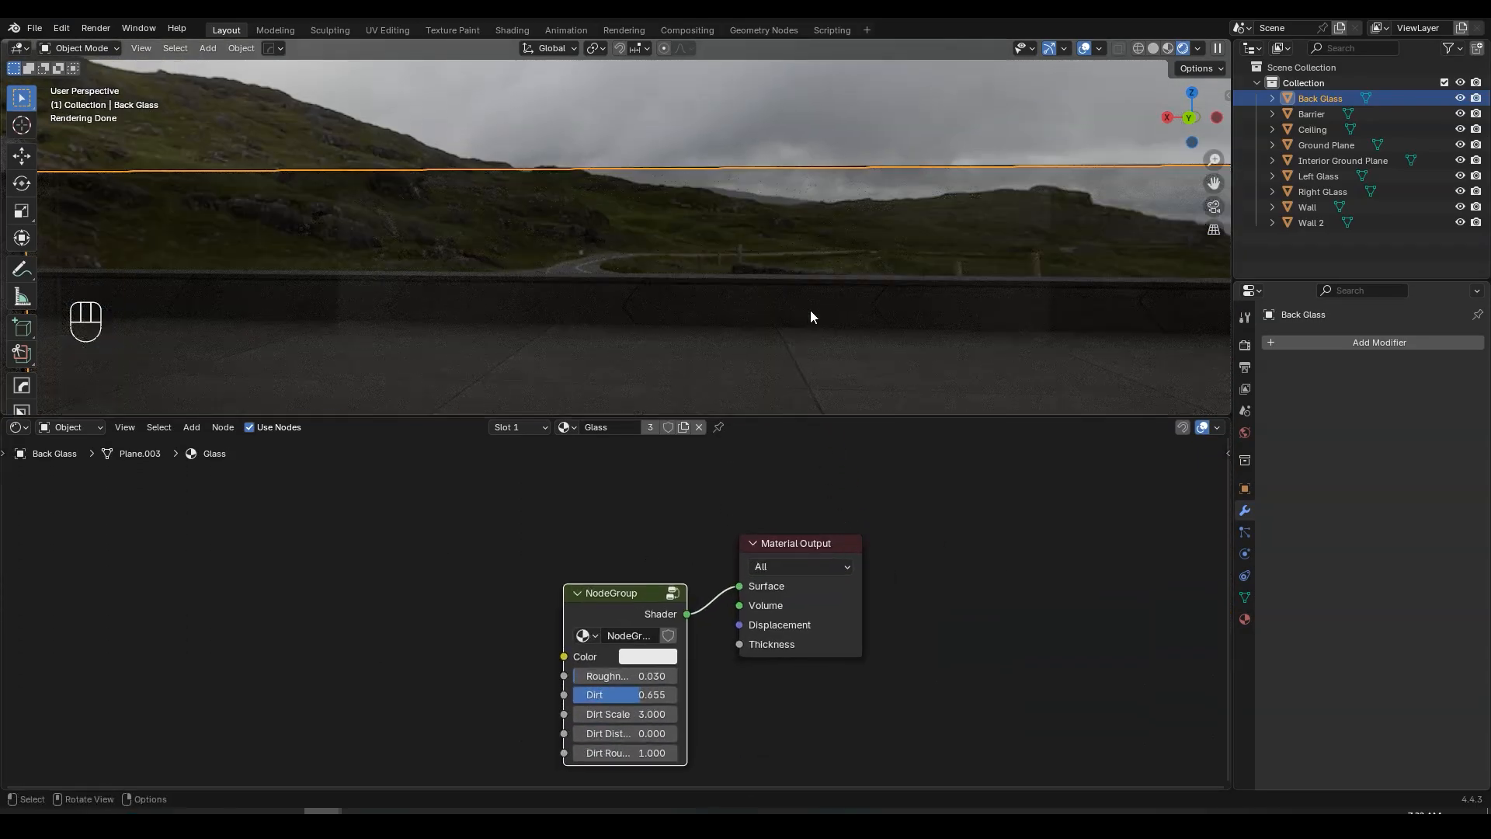
mouse_move(808, 313)
shift+middle_down()
mouse_move(831, 333)
mouse_move(792, 286)
mouse_move(821, 296)
shift+middle_up()
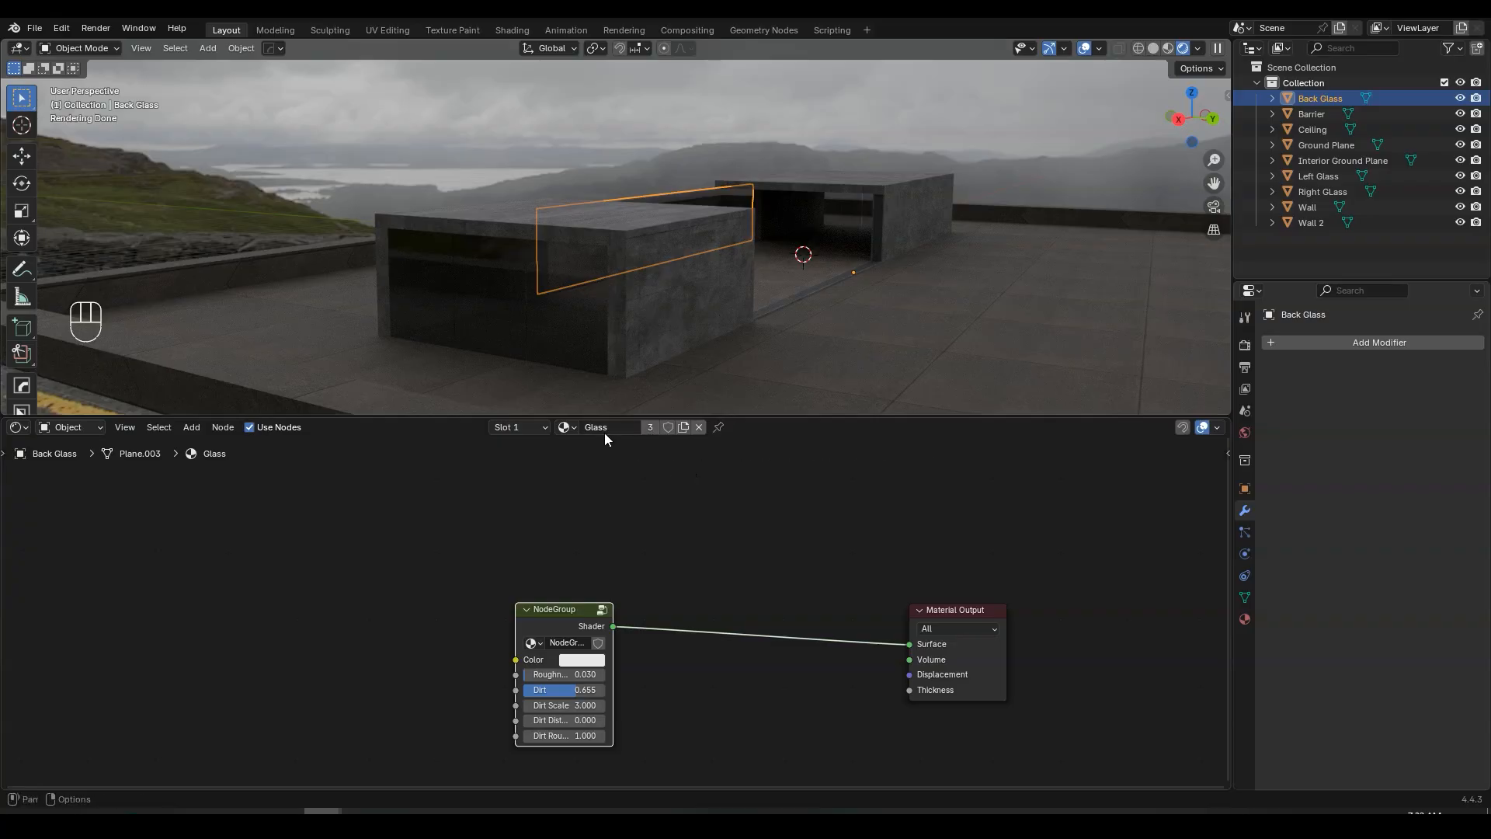
scroll(807, 217, up, 4)
middle_drag(823, 213, 691, 205)
click(654, 430)
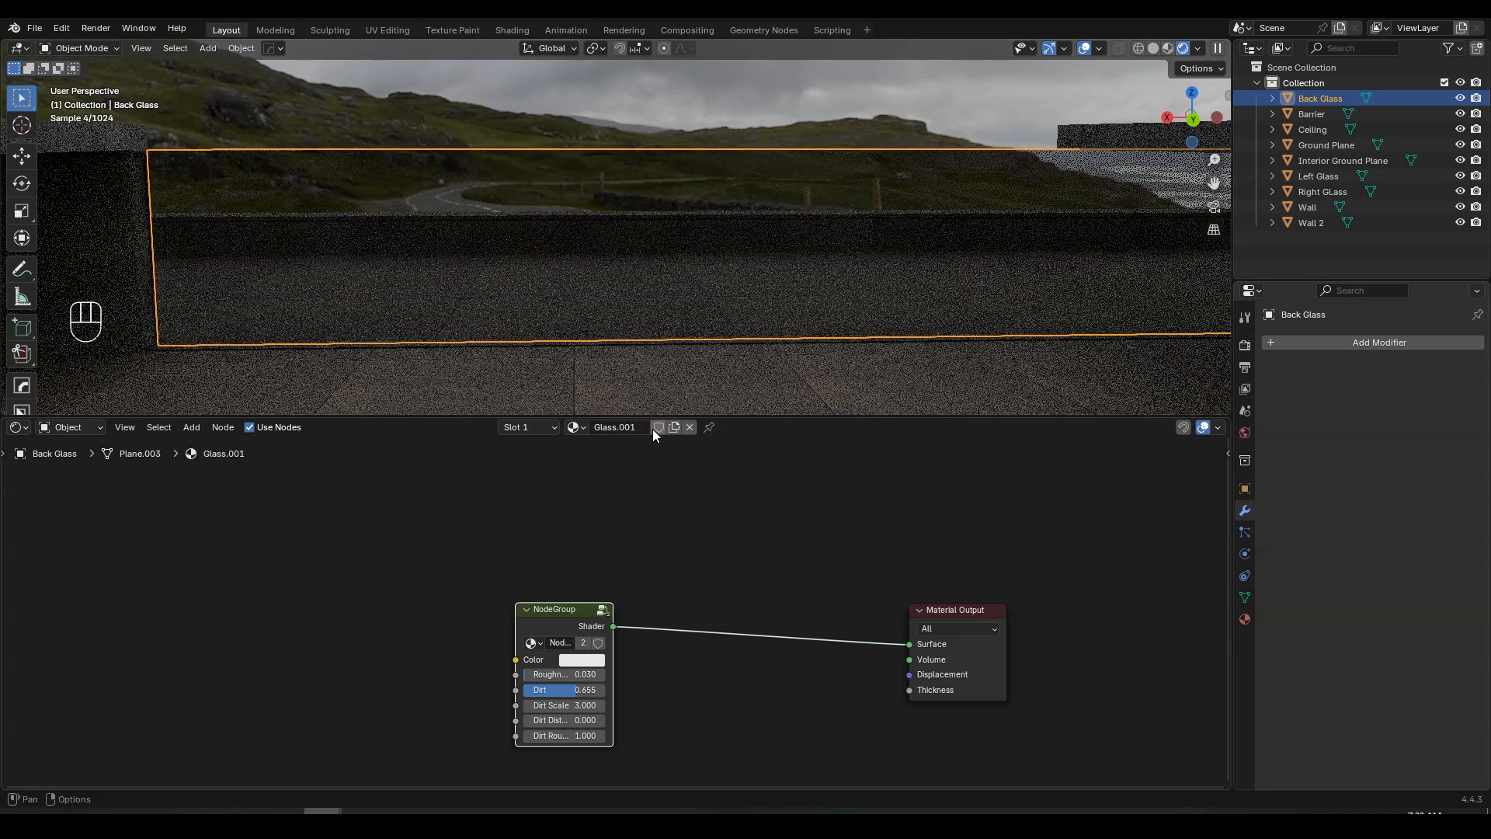
- Rename the back glass's copied material to Back Glass
click(622, 429)
key(BackSpace)
key(BackSpace)
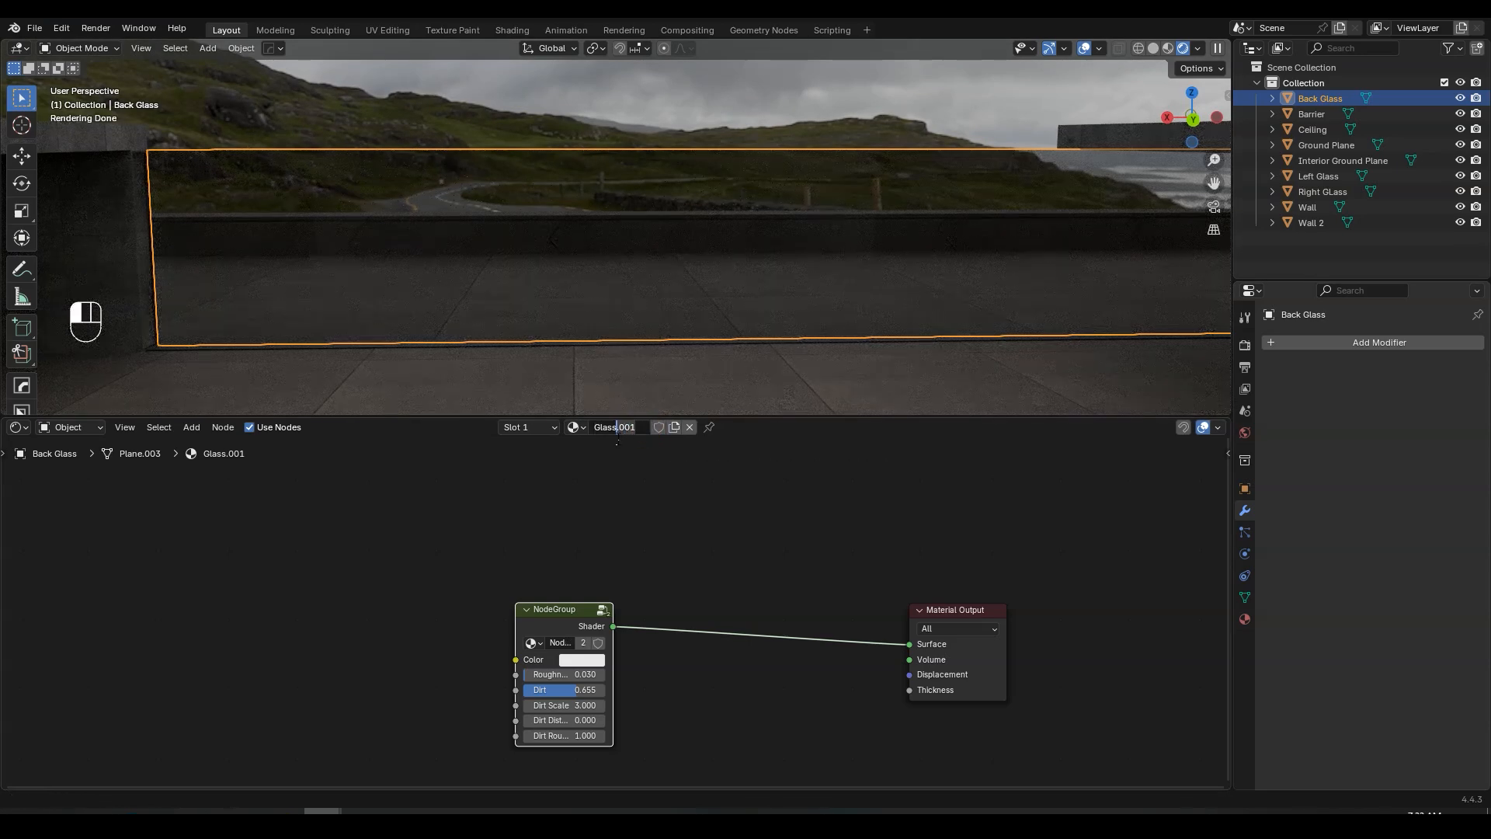
text(Back Glass)
key(Return)
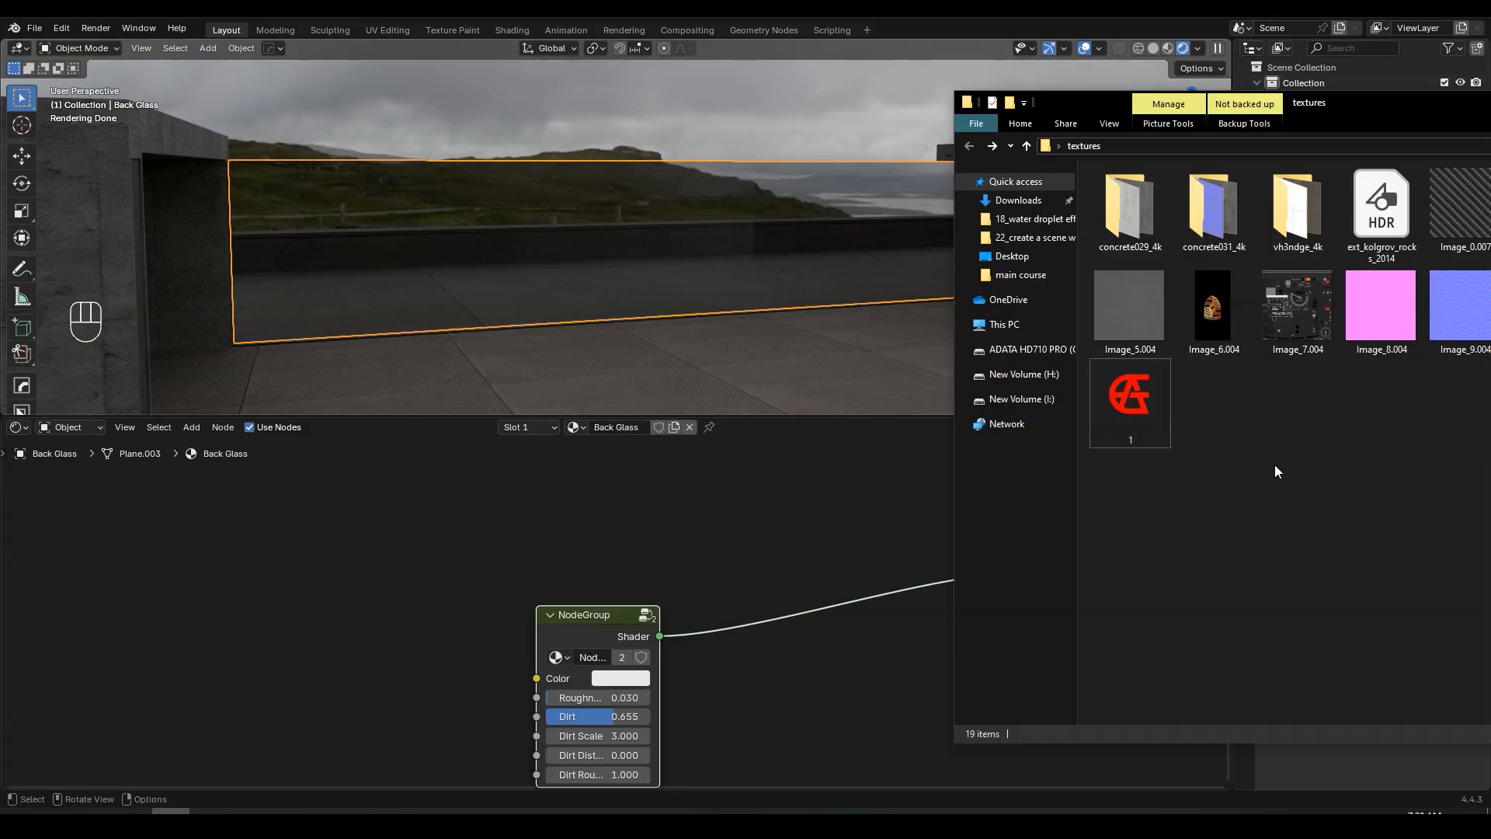
- Bring the logo image 1.png into the Back Glass material as an image texture and place it above the node group
drag(1140, 423, 711, 558)
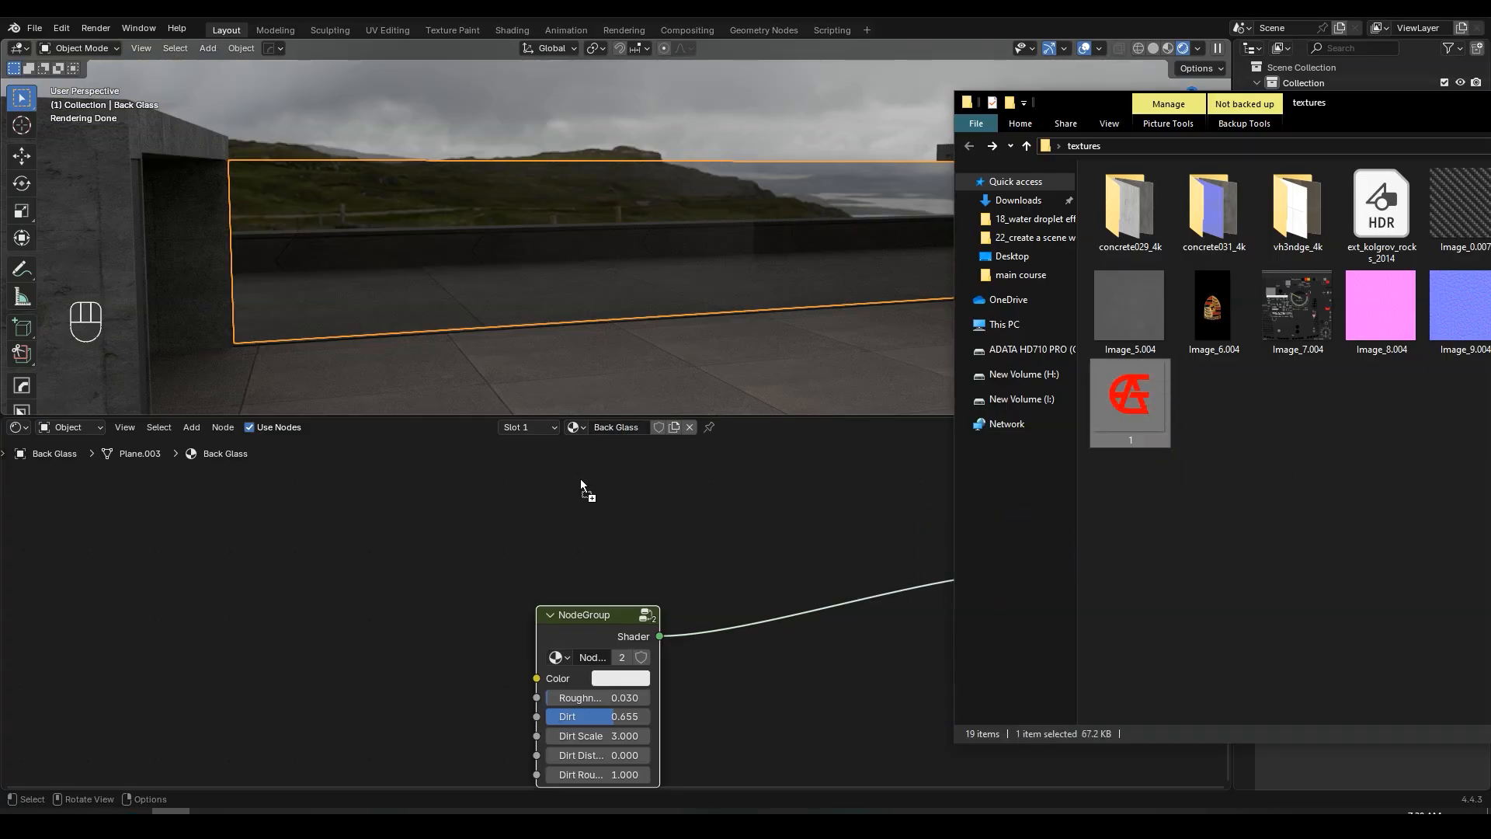
drag(580, 478, 580, 479)
click(629, 574)
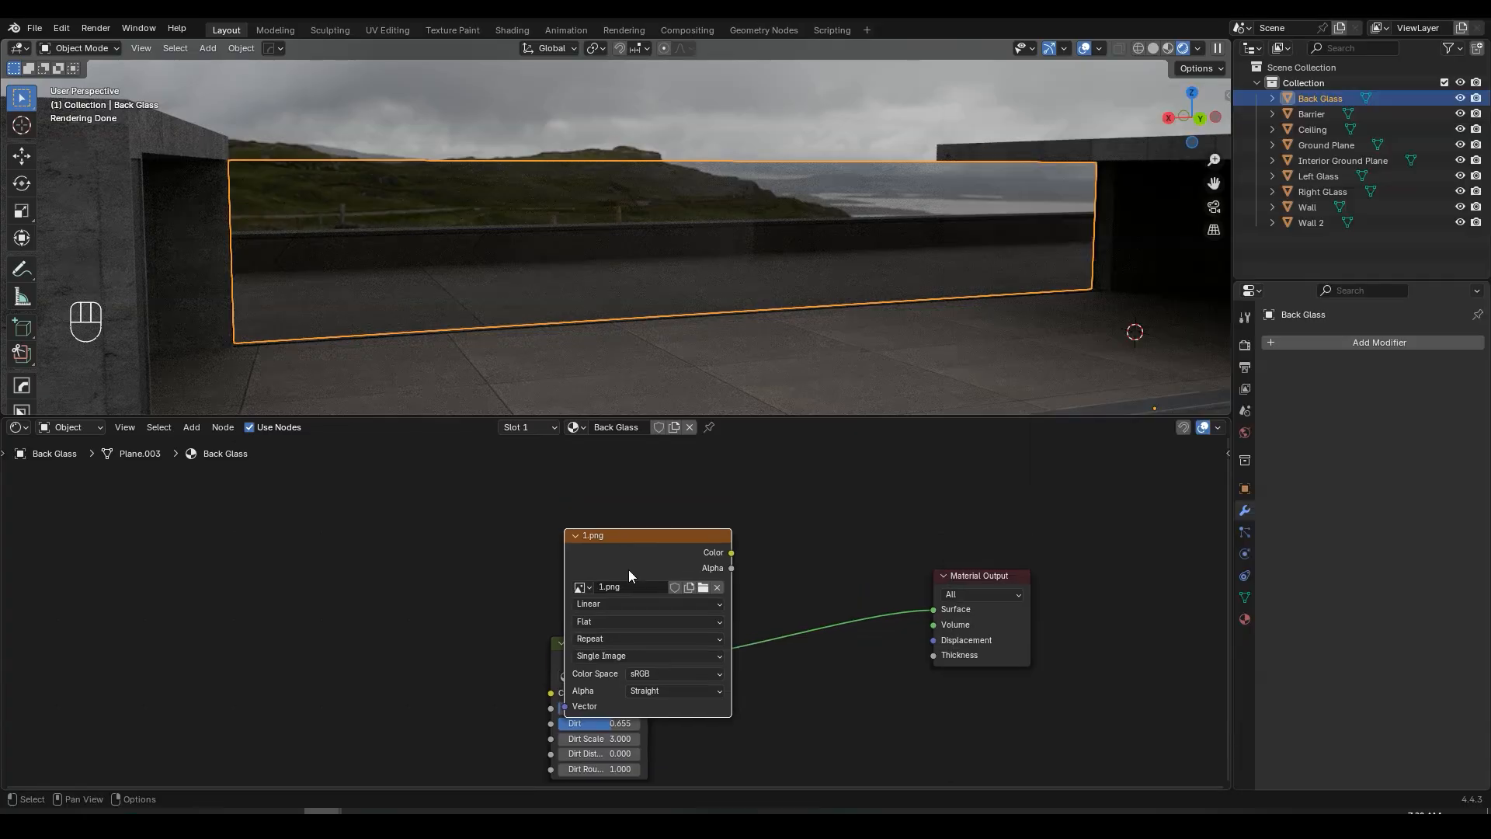
drag(629, 575, 593, 501)
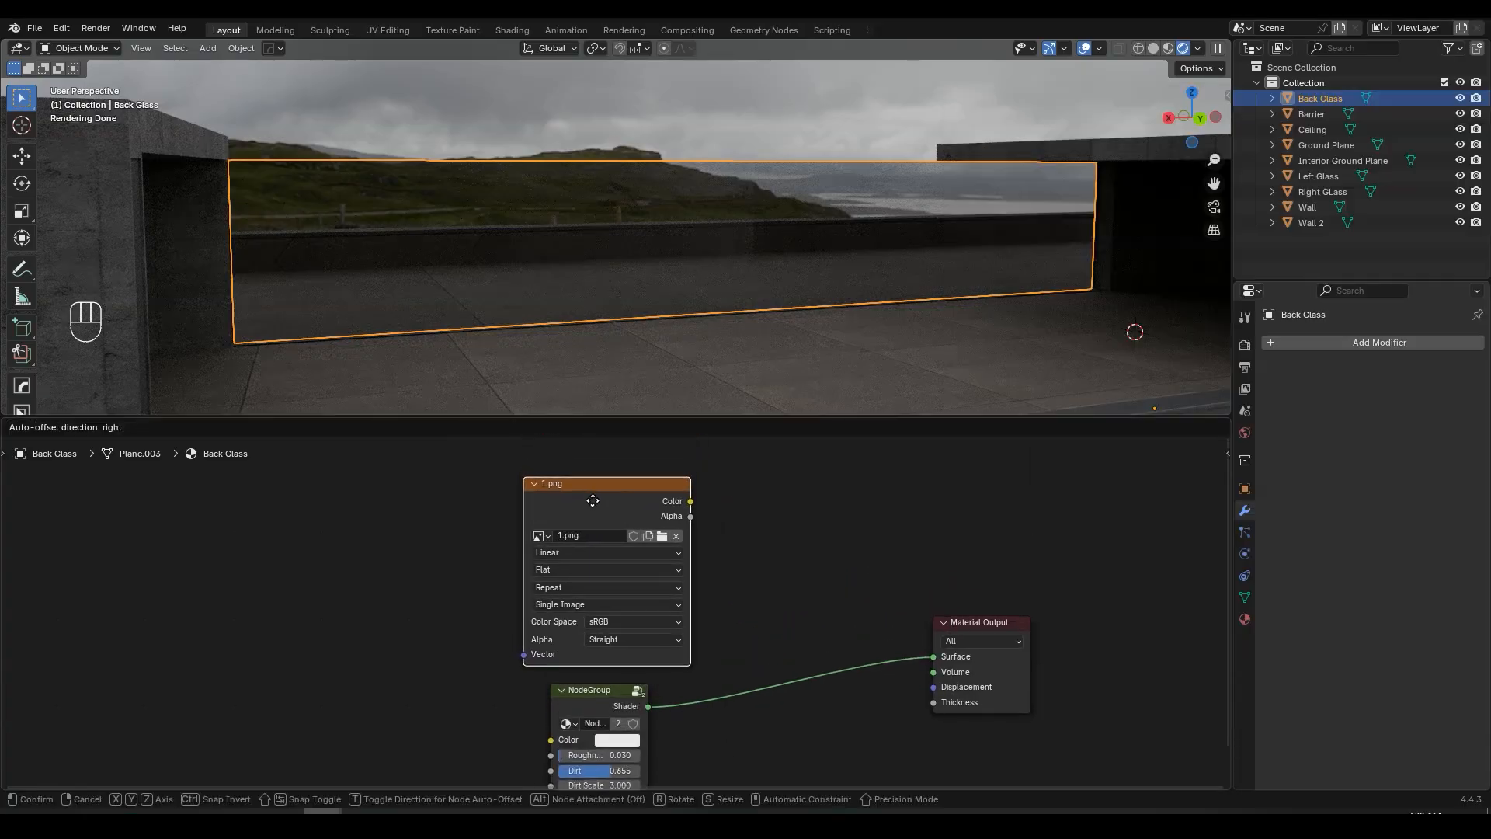
click(593, 501)
- Insert a Mix Shader between the node group and the Material Output
scroll(607, 510, up, 1)
scroll(608, 509, down, 3)
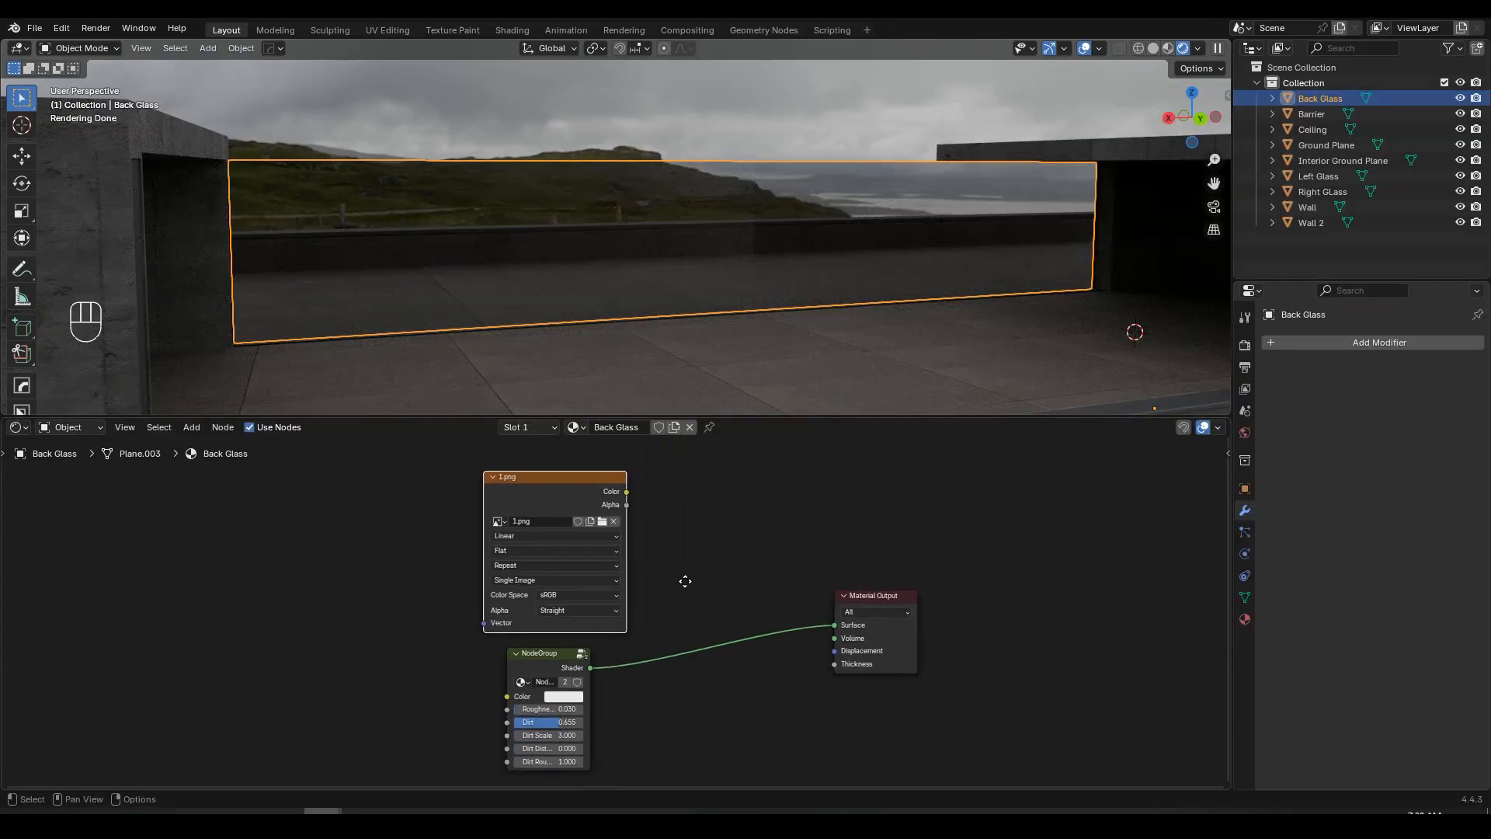
scroll(684, 581, up, 1)
key(shift+a)
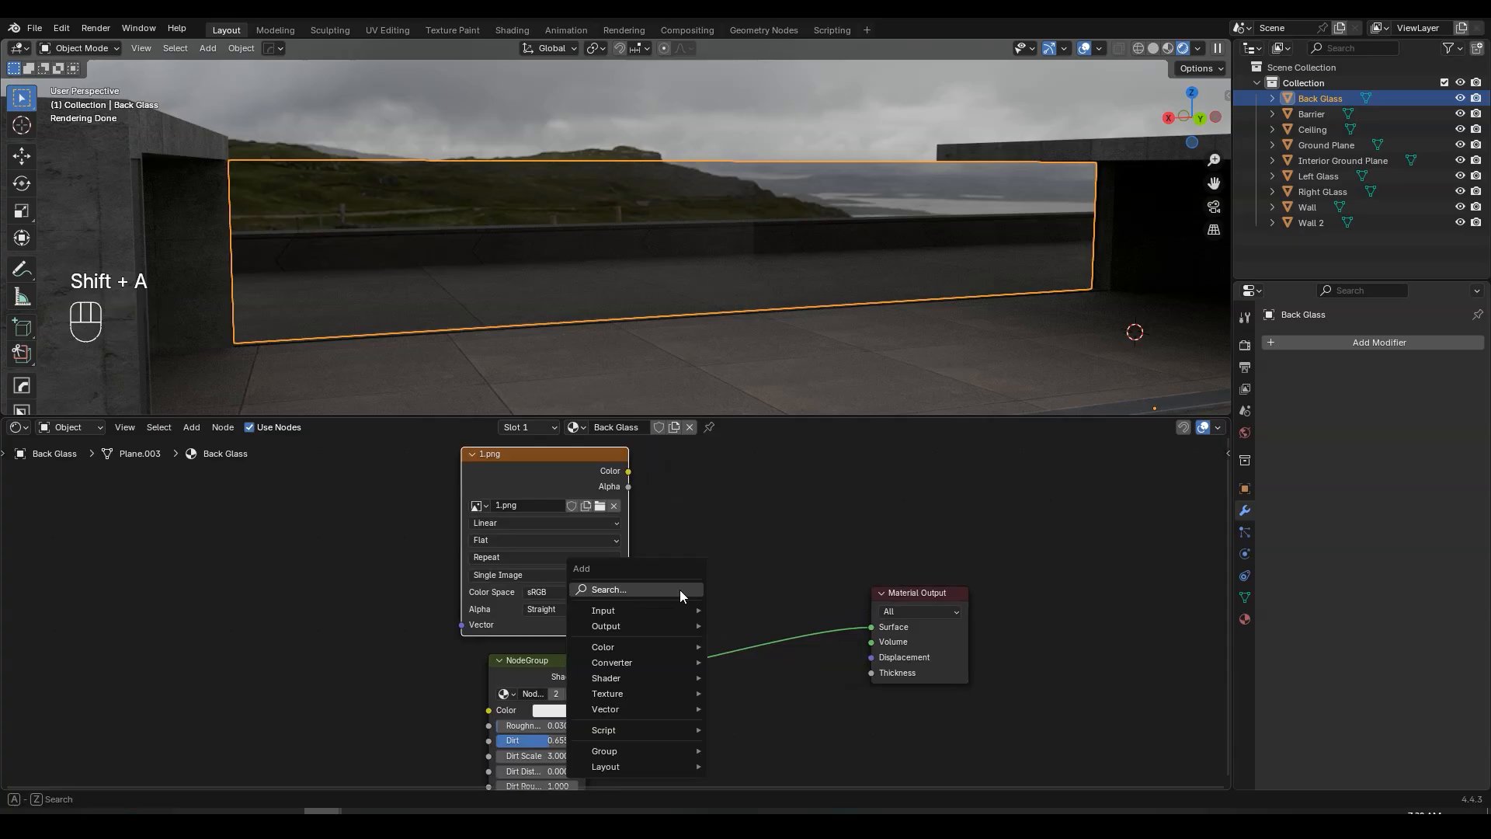
text(mi)
click(750, 650)
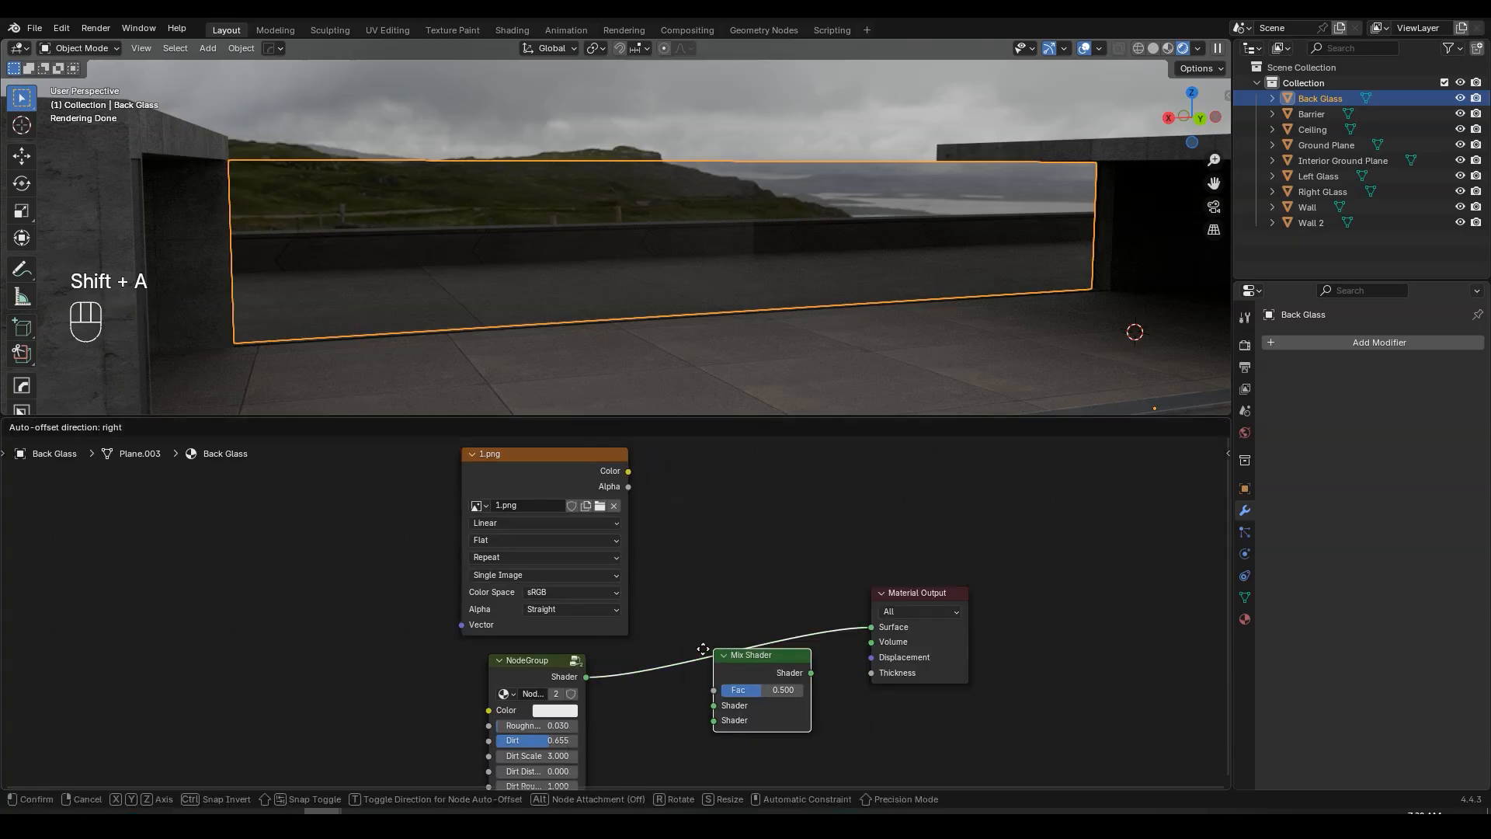
click(725, 622)
scroll(595, 613, up, 2)
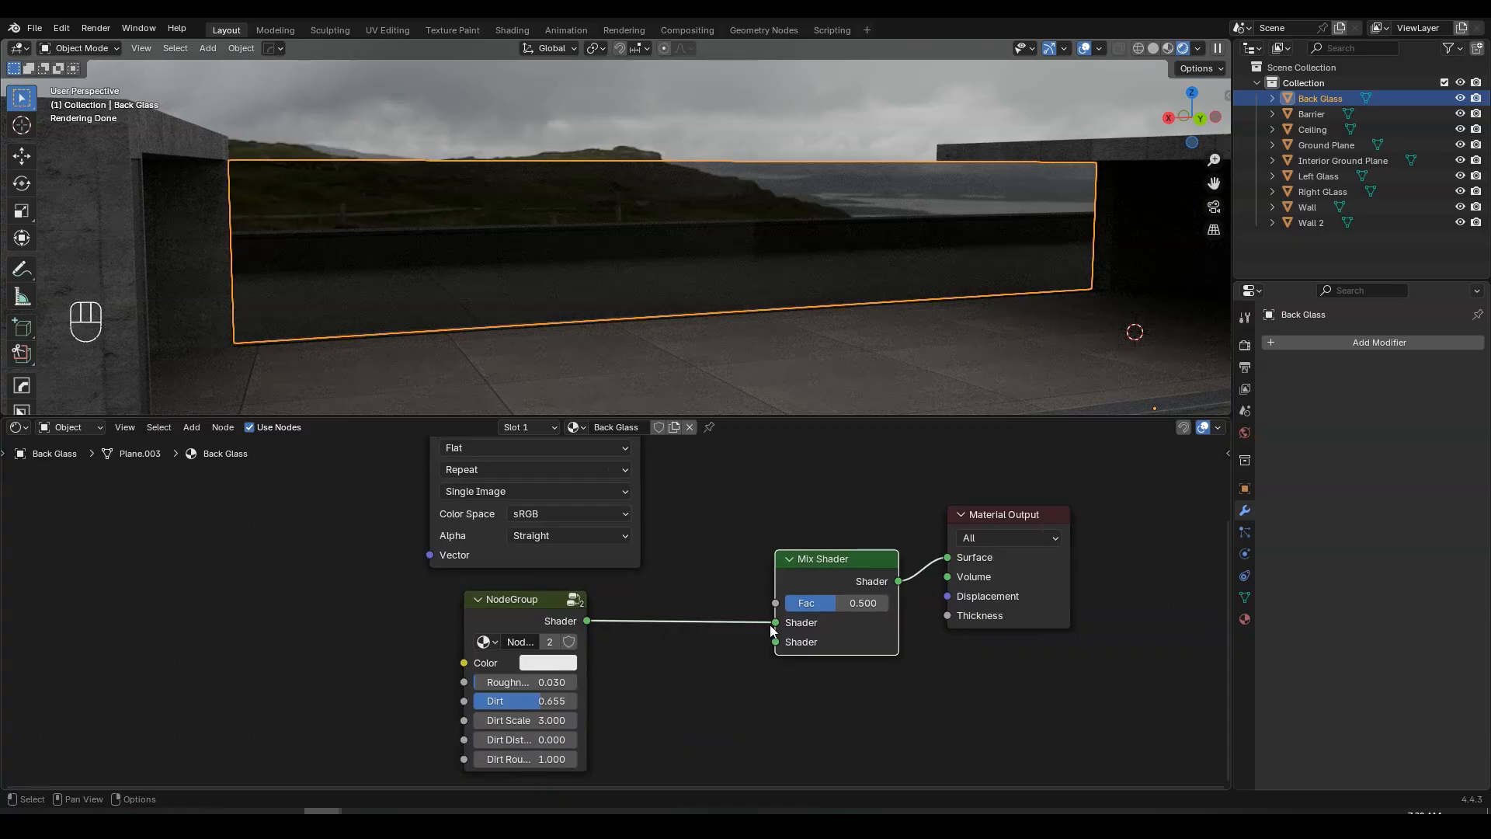
- Connect the logo texture's Color to the Mix Shader's second Shader input and its Alpha to Fac
scroll(777, 626, down, 2)
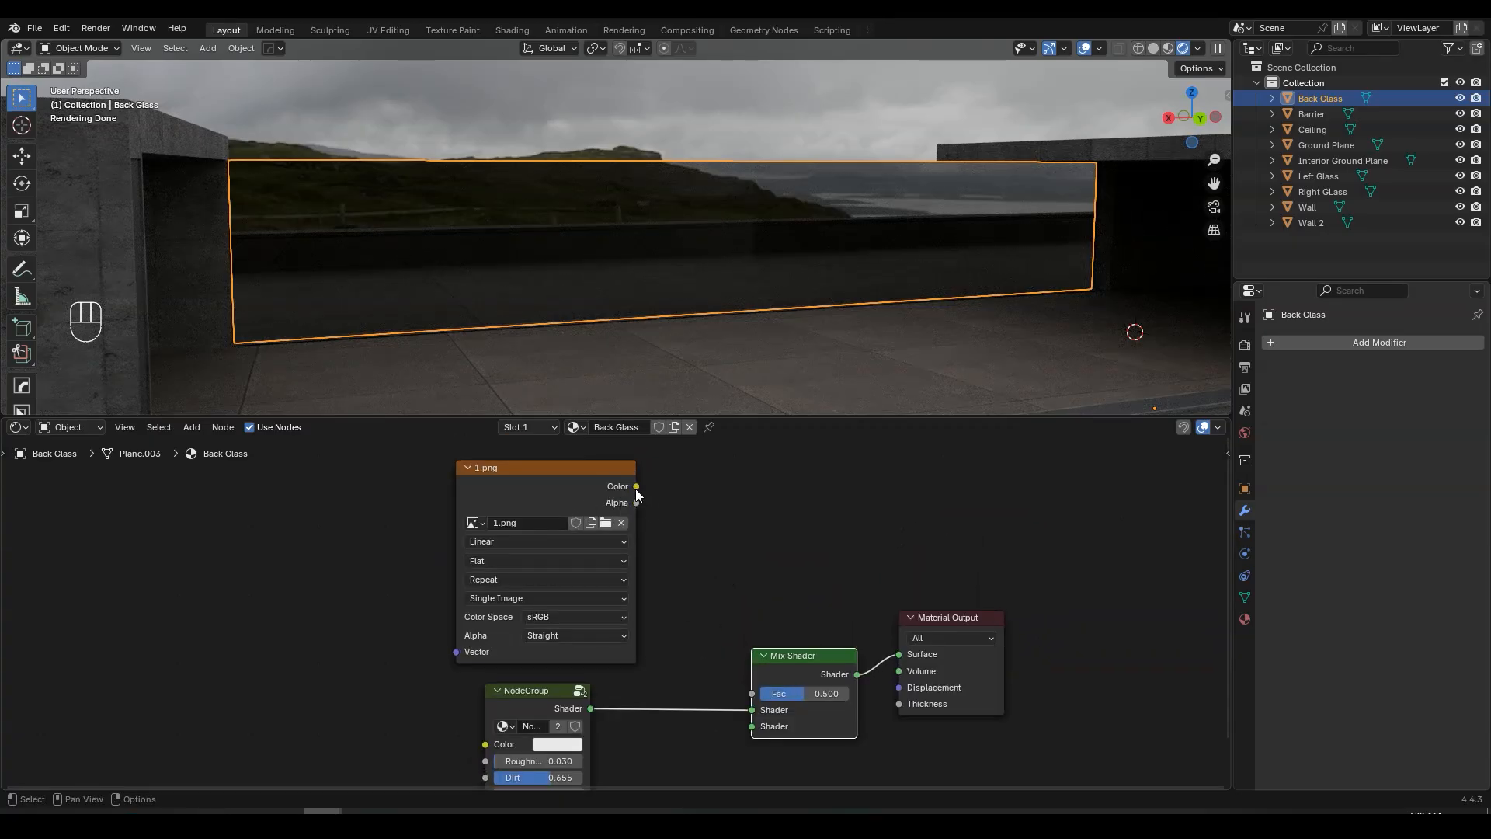
drag(636, 486, 753, 733)
drag(635, 502, 743, 693)
drag(743, 693, 743, 693)
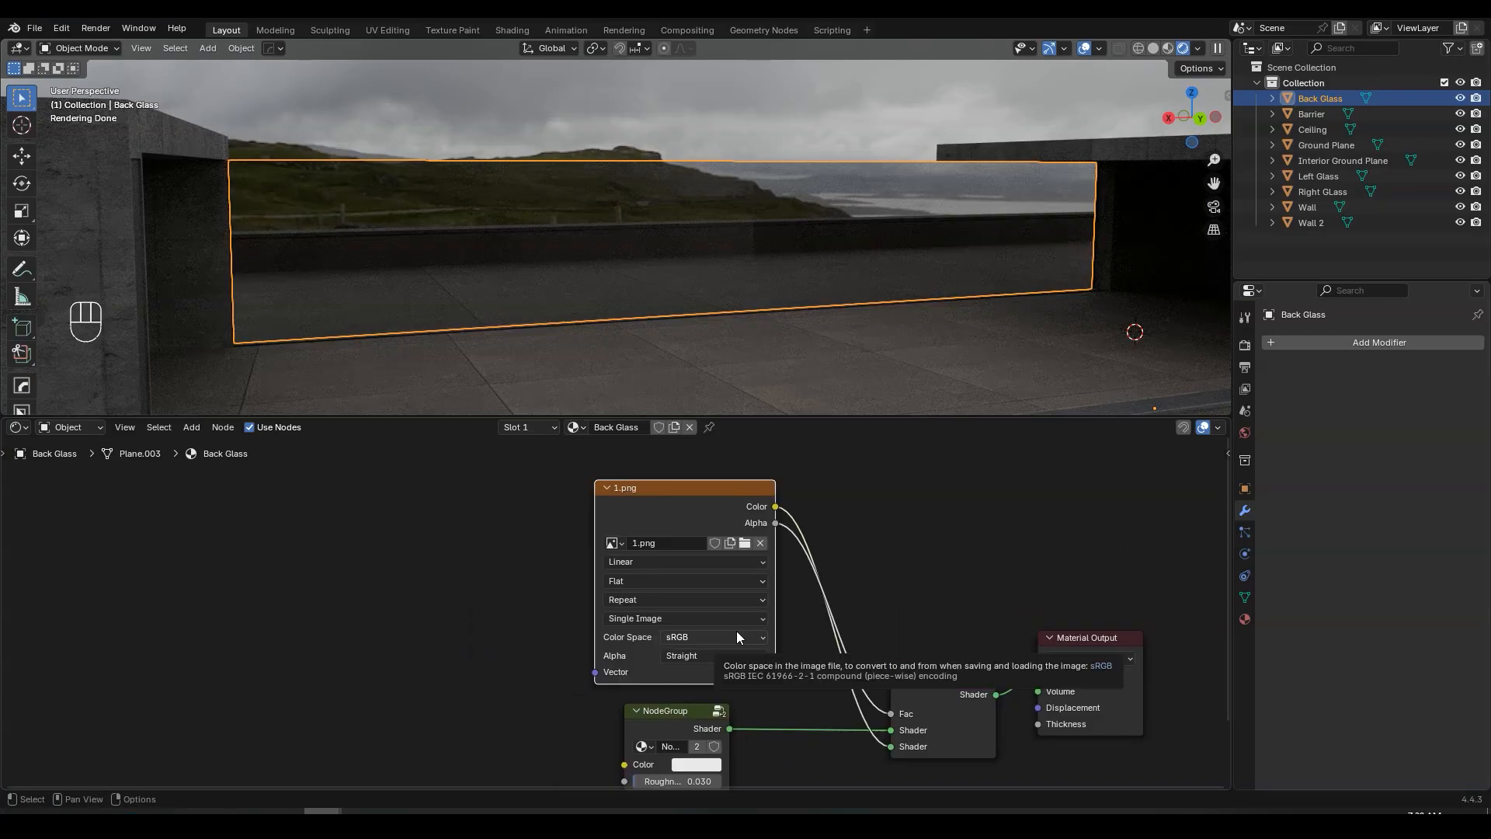
- Add Texture Coordinate and Mapping nodes driven by UV to the 1.png image texture
scroll(836, 195, up, 8)
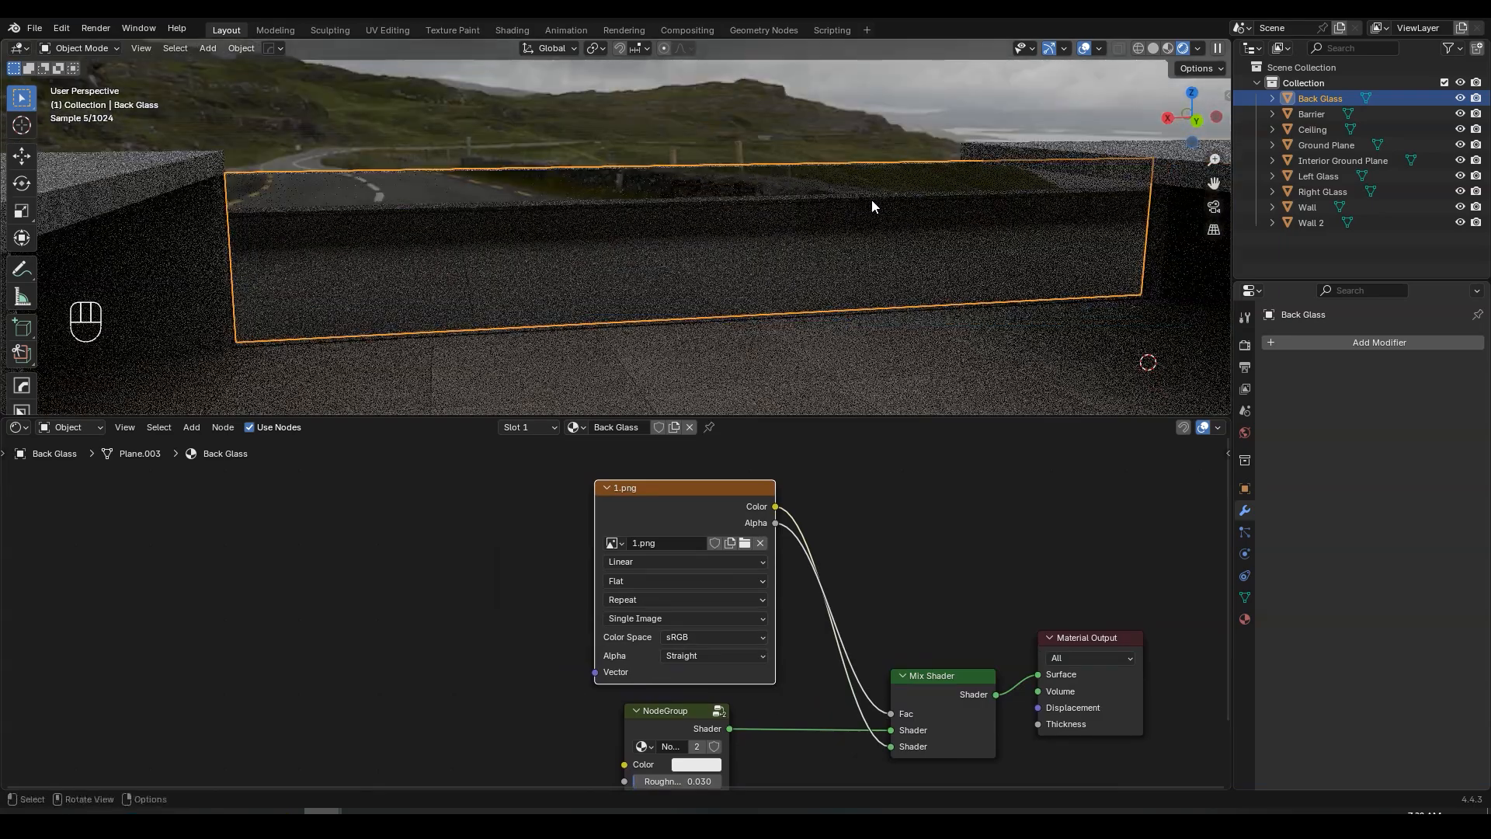
scroll(862, 207, down, 6)
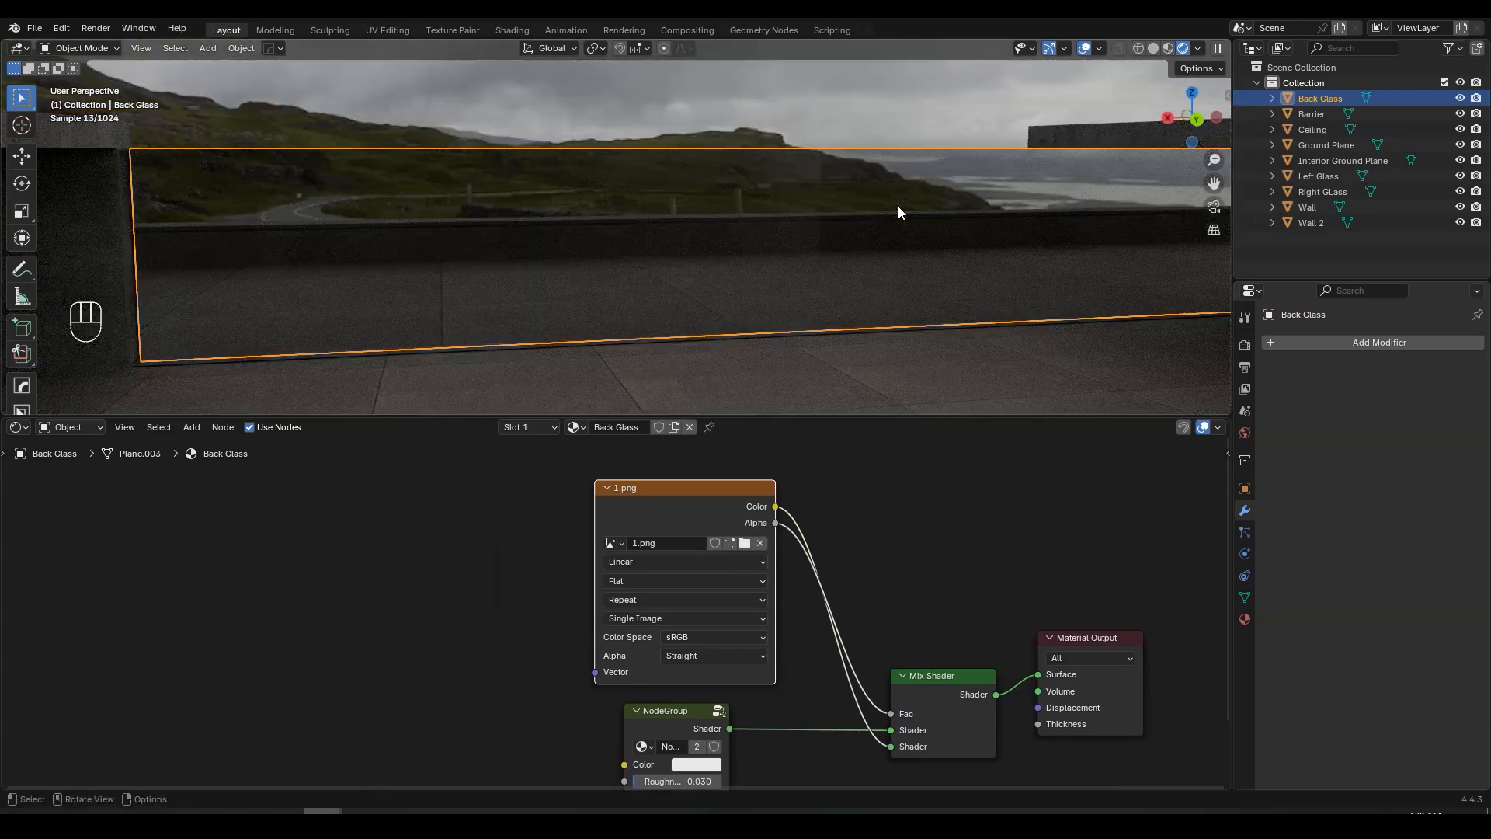
scroll(744, 505, down, 2)
scroll(744, 498, down, 1)
middle_drag(808, 283, 877, 329)
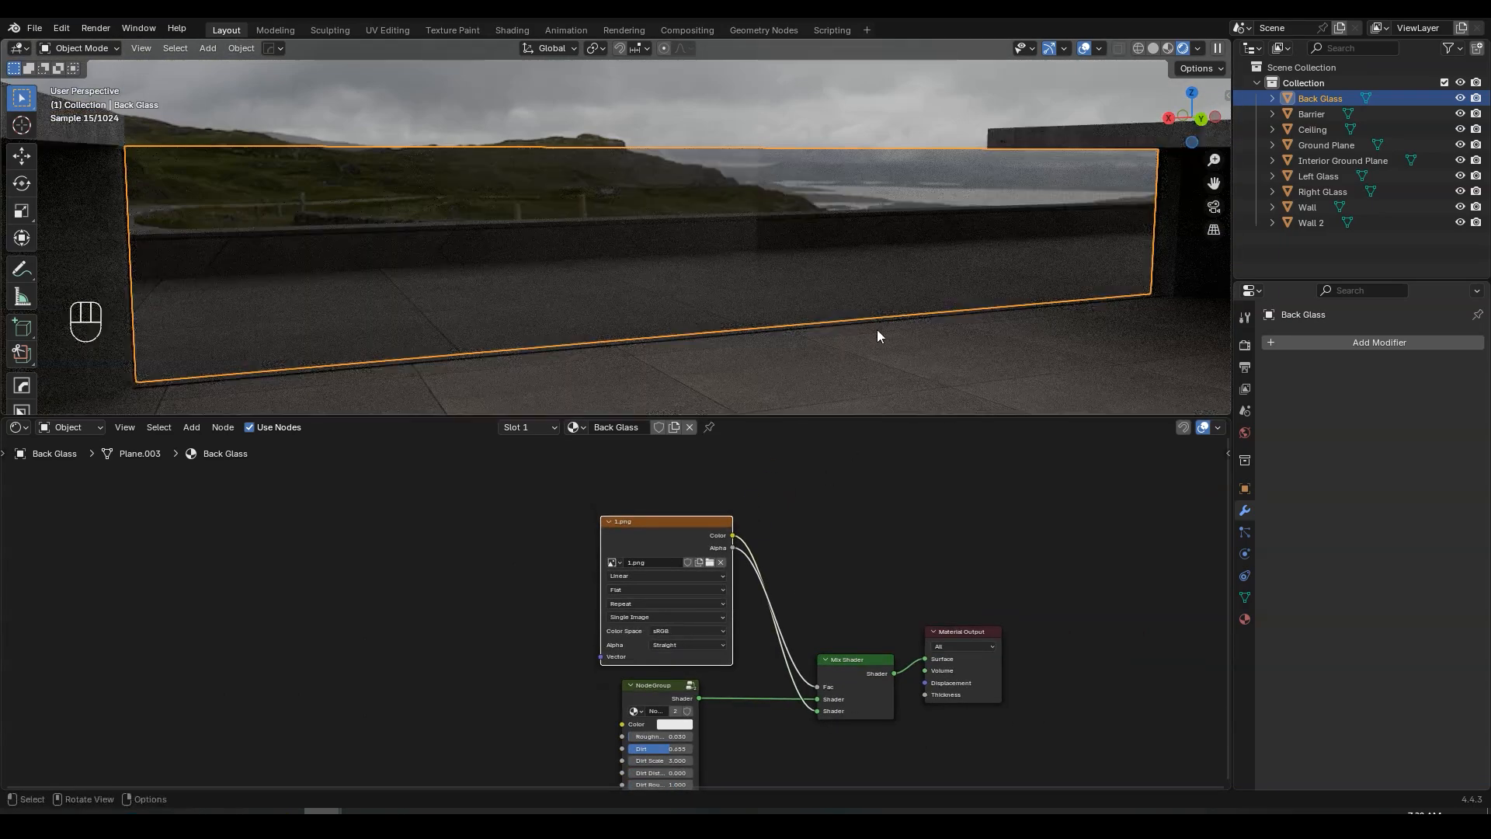
middle_drag(725, 522, 793, 519)
scroll(793, 525, up, 2)
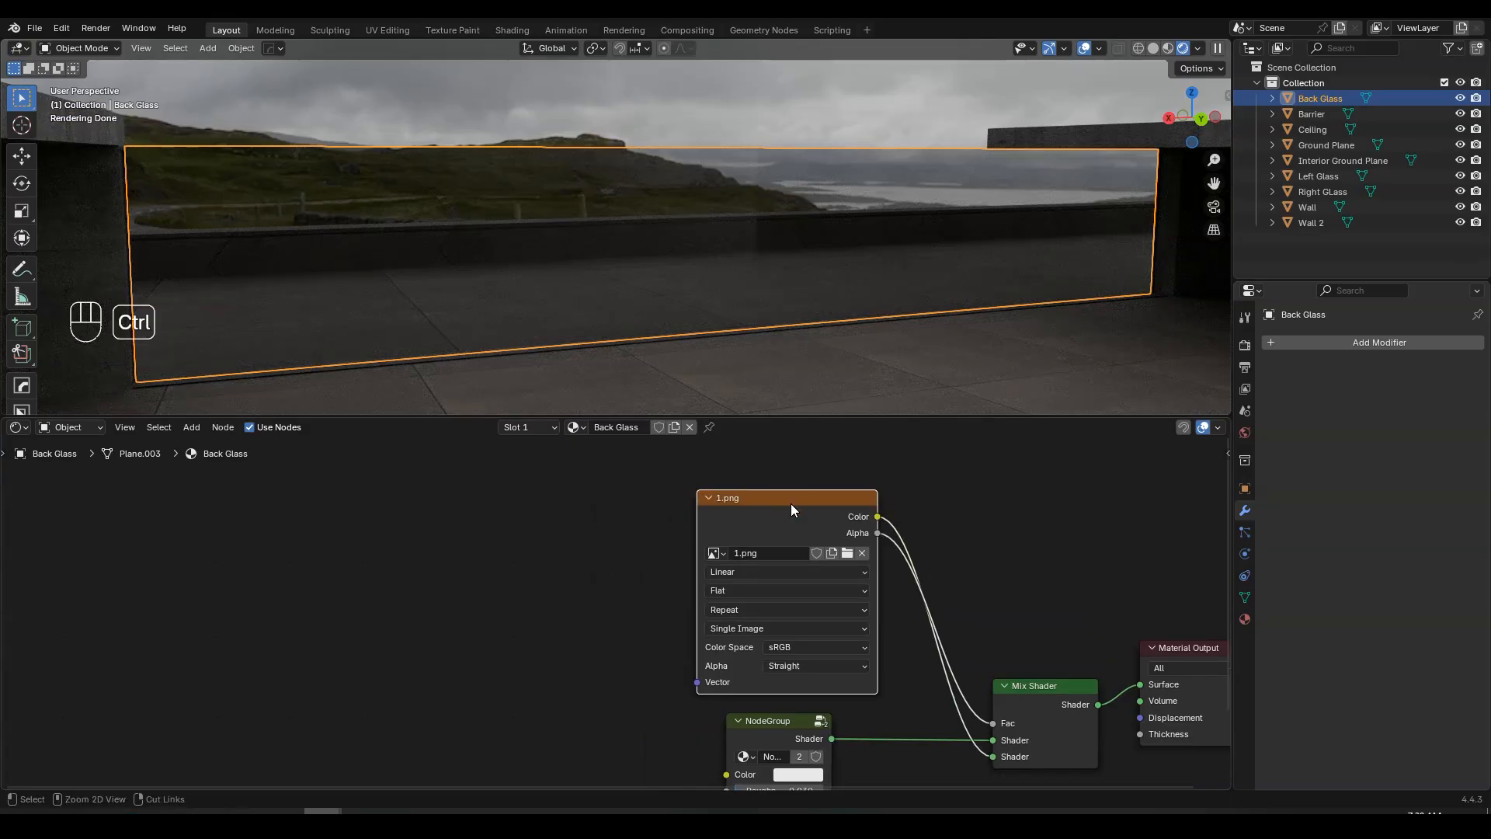
key(ctrl+t)
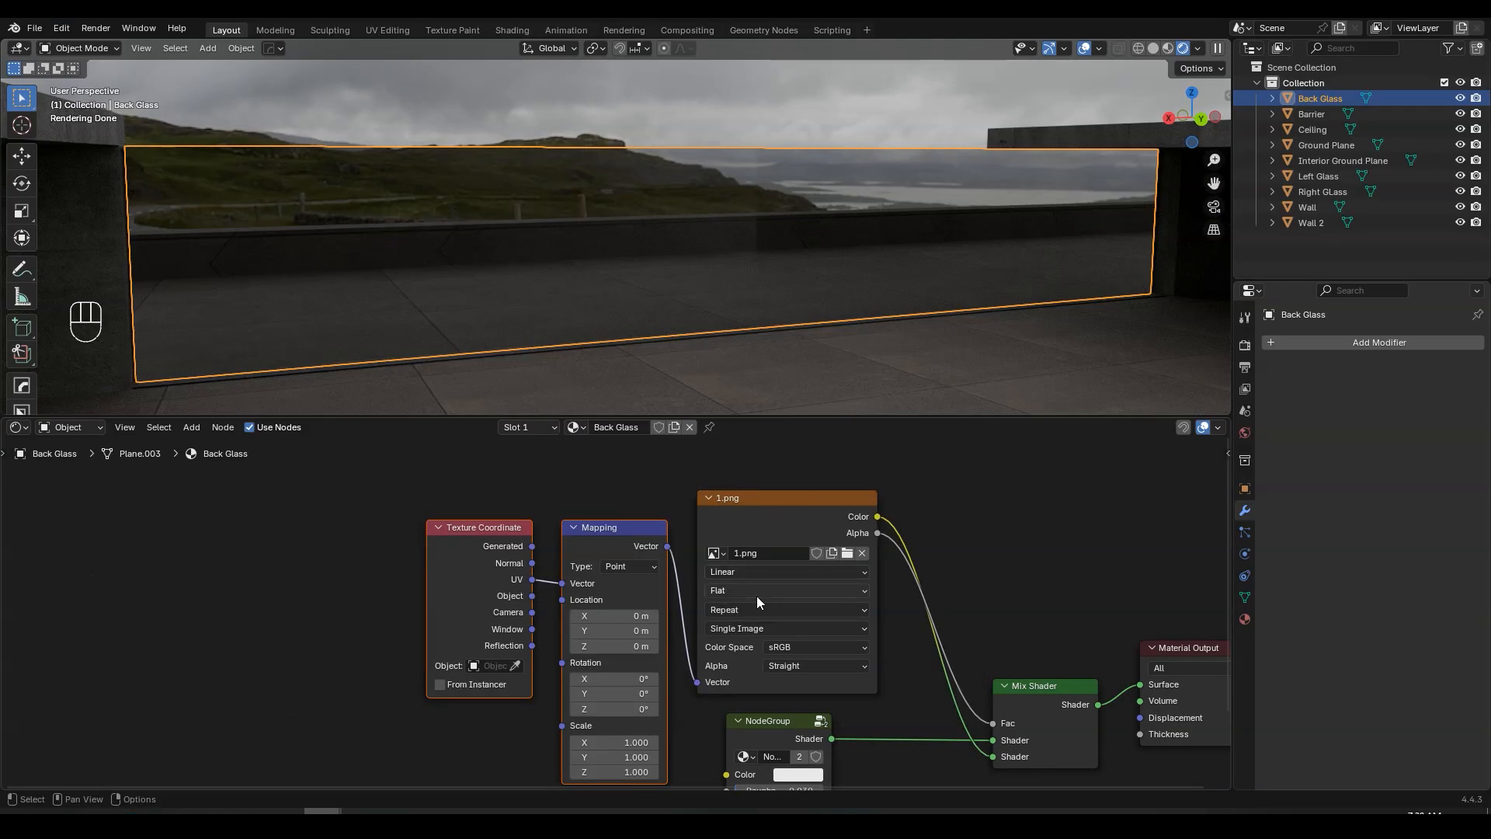
- Try different X location, X rotation and X scale values on the Mapping node
middle_drag(756, 599, 755, 558)
scroll(684, 661, up, 1)
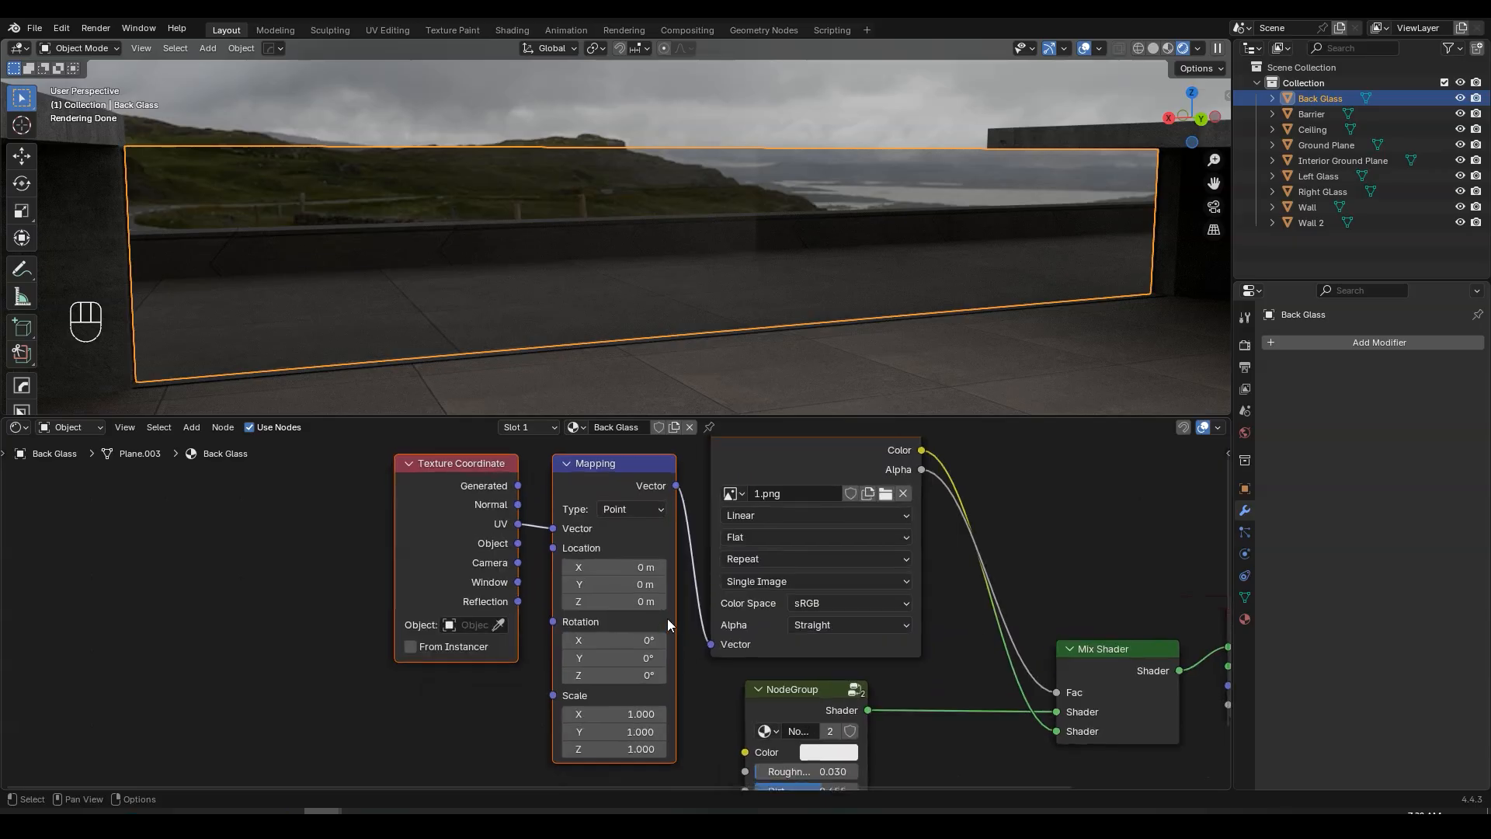
drag(613, 567, 718, 567)
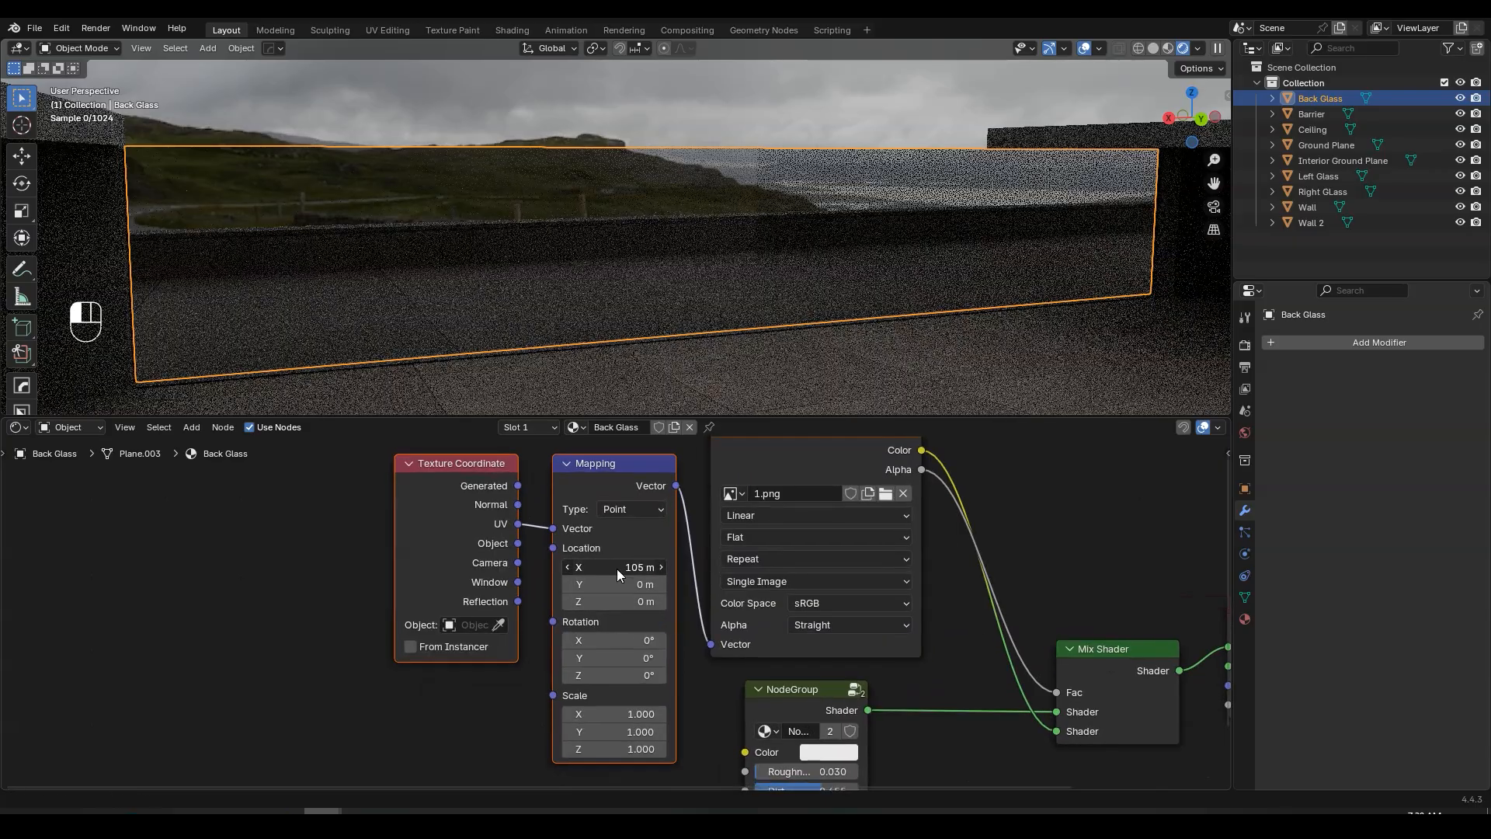
right_click(617, 570)
drag(601, 643, 699, 642)
right_click(601, 642)
mouse_move(616, 717)
mouse_down()
mouse_move(617, 749)
mouse_move(563, 749)
mouse_move(604, 748)
mouse_move(599, 717)
mouse_up()
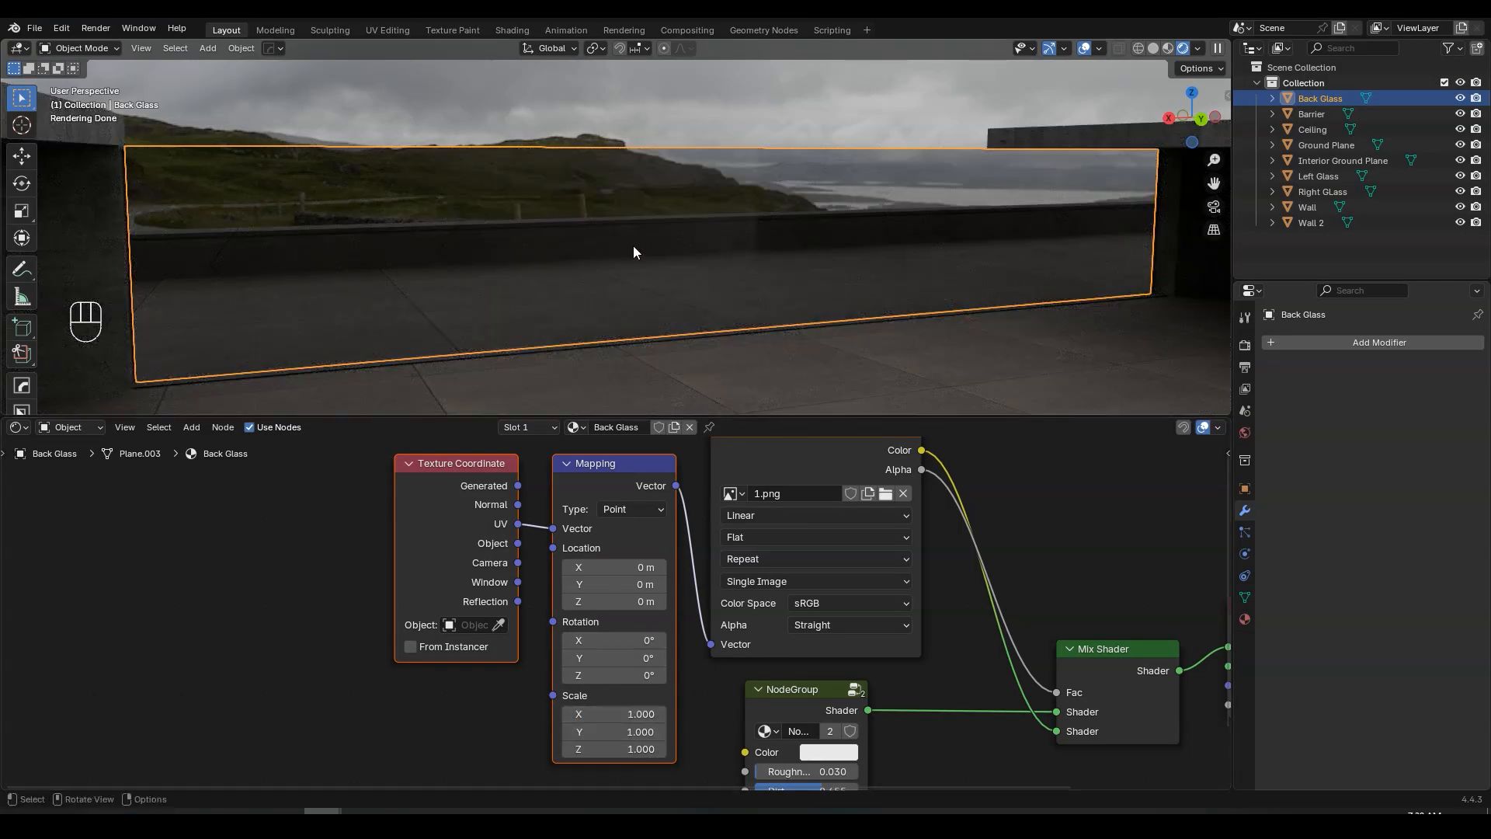
- Switch to the UV Editing workspace and enter Edit Mode on the back glass with its whole mesh selected
click(397, 25)
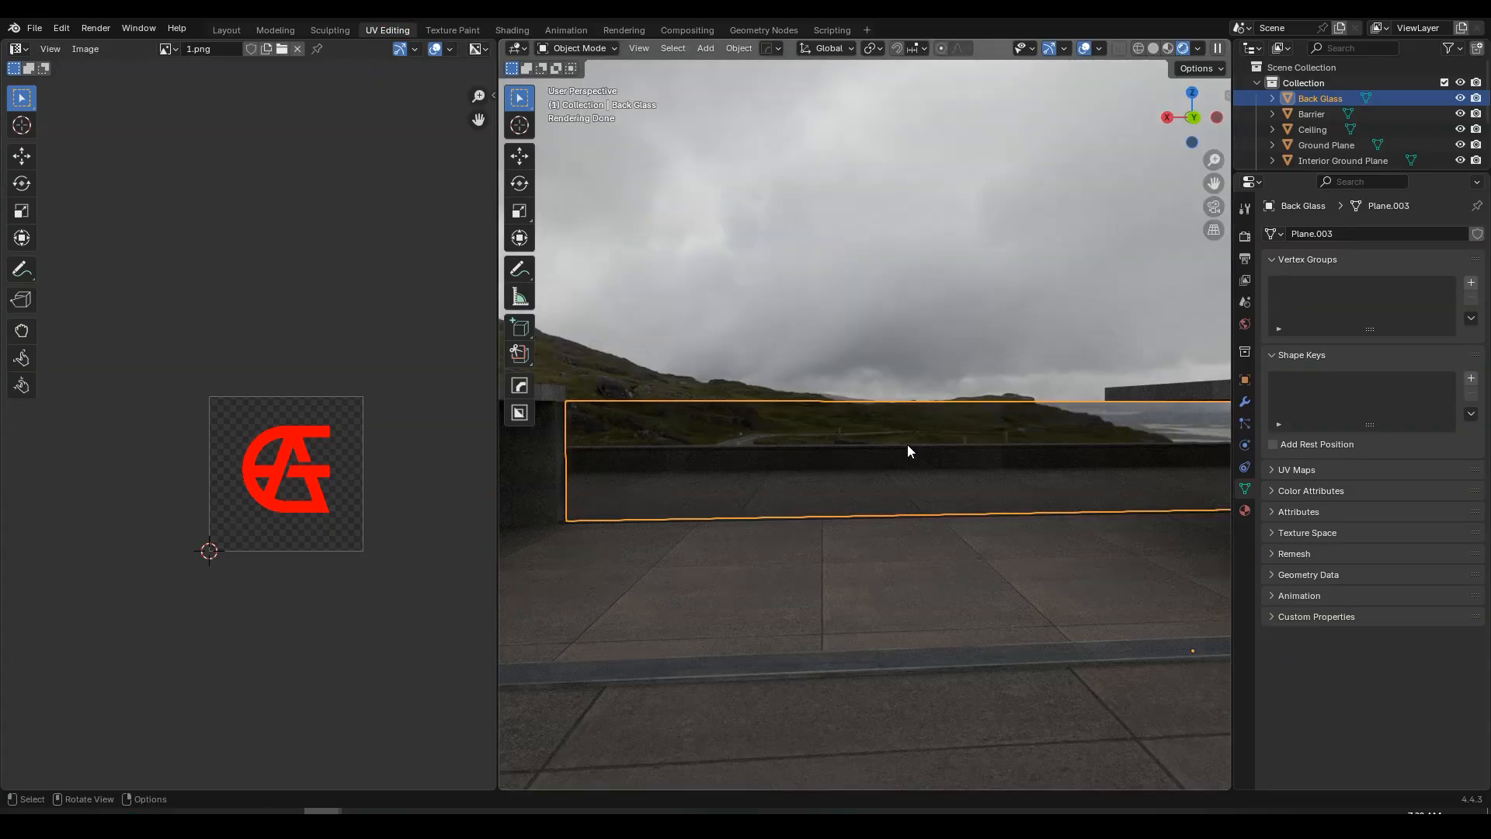
middle_drag(907, 444, 892, 434)
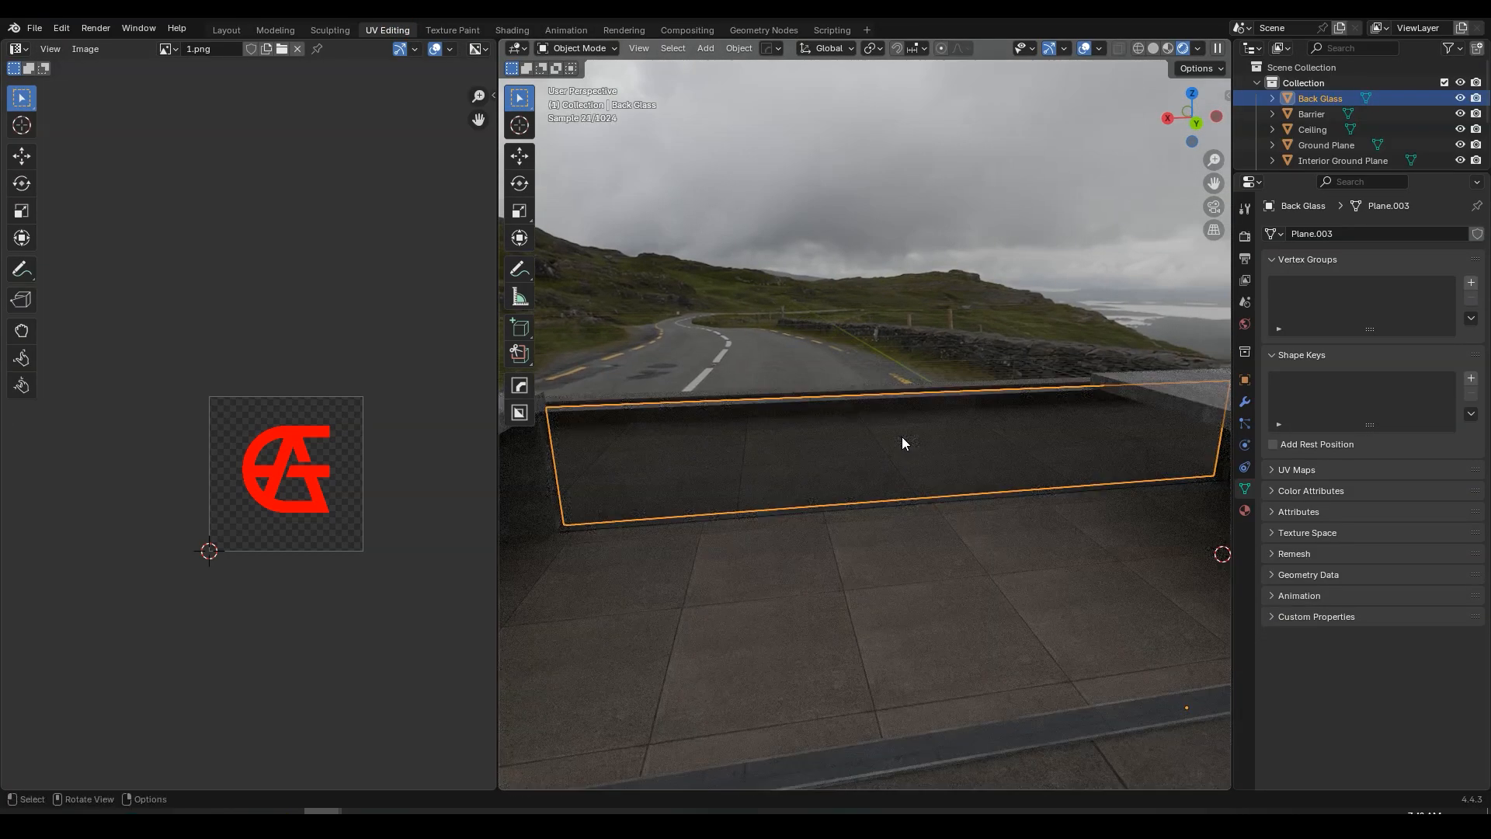
key(Tab)
key(a)
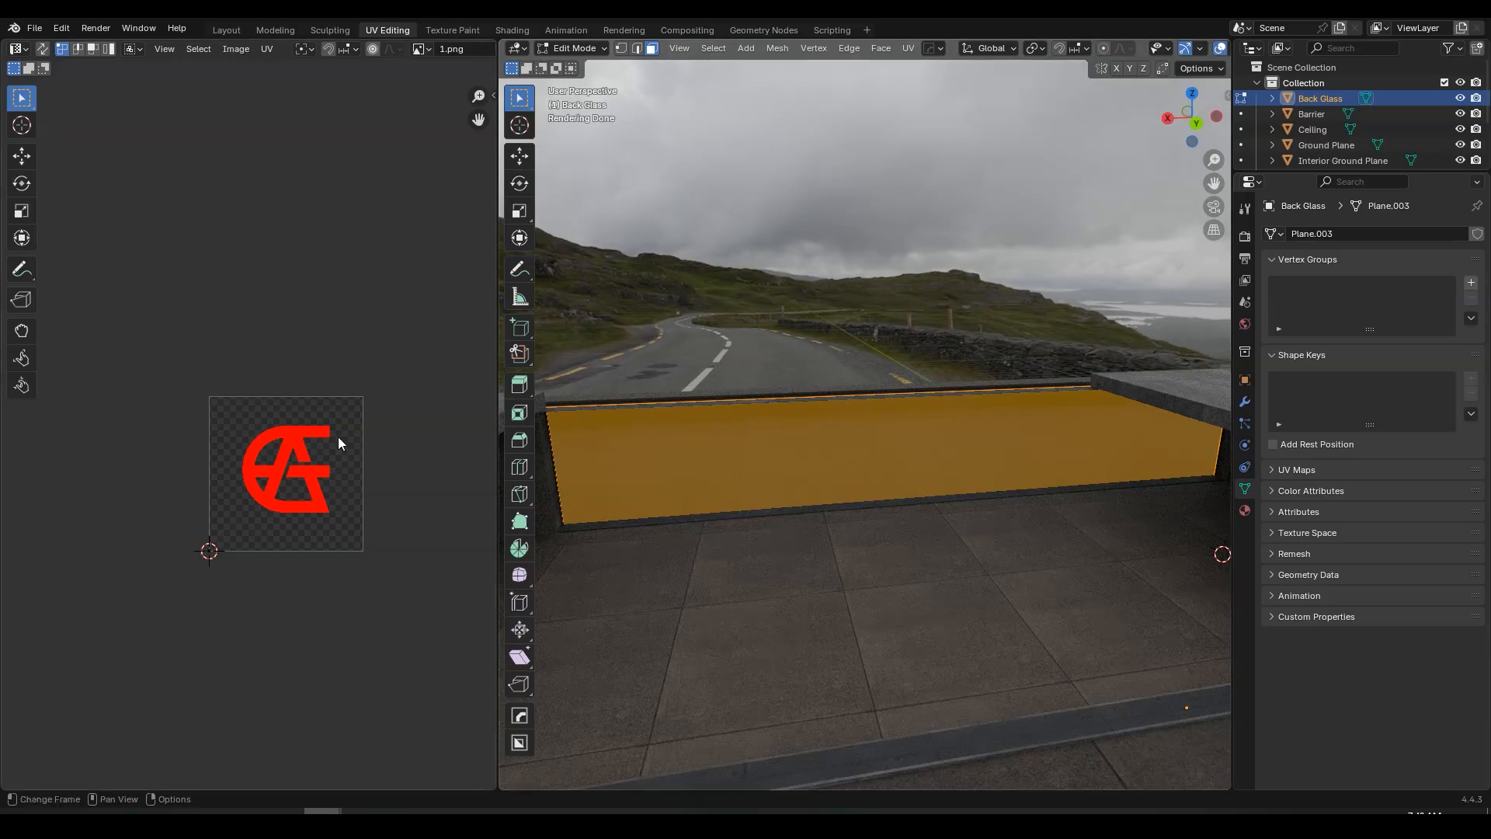
scroll(255, 516, up, 3)
scroll(247, 552, up, 1)
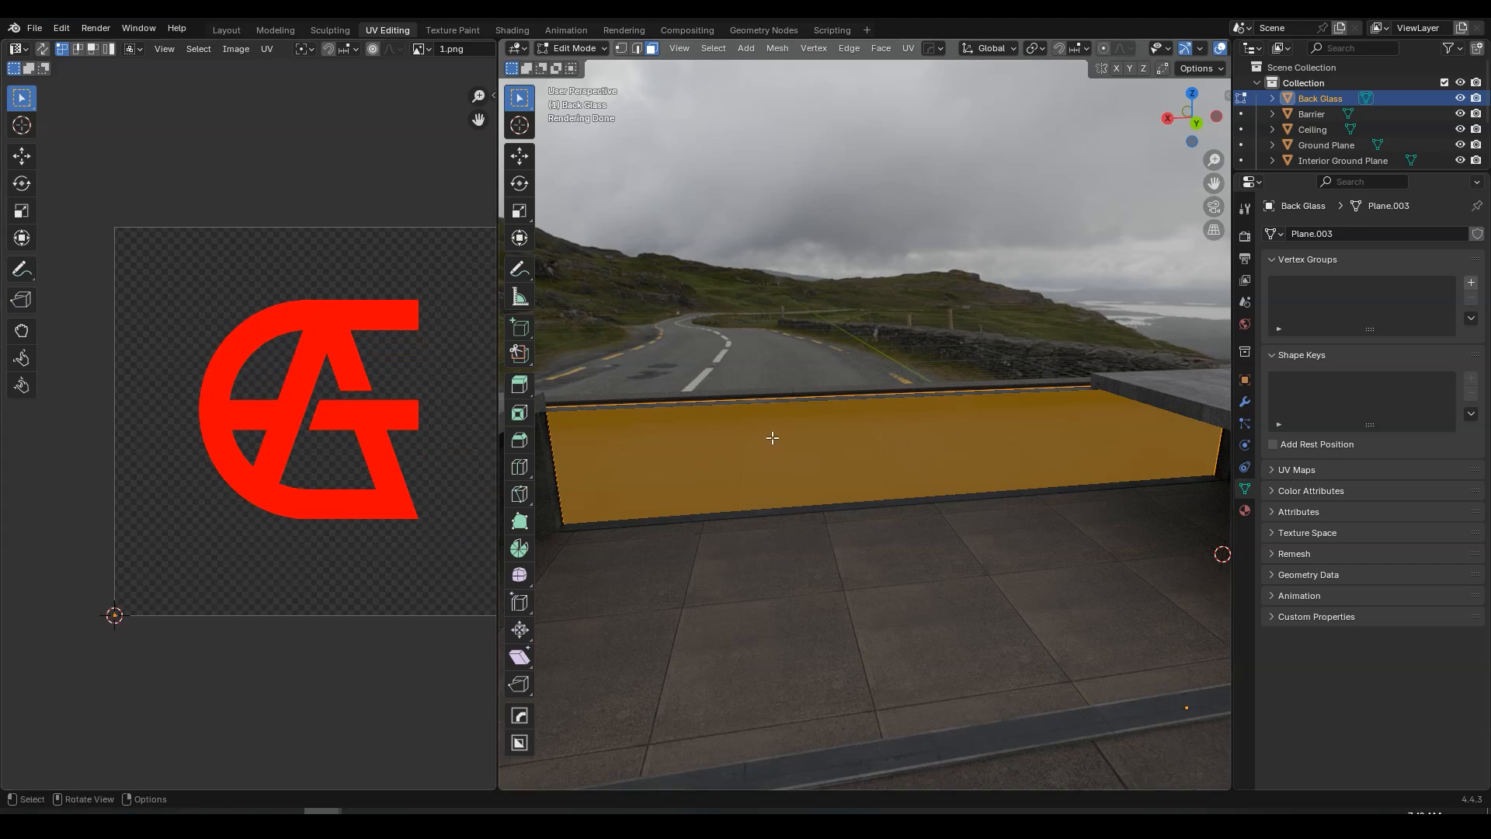
- Try moving the back glass face up, clear of the concrete
scroll(659, 413, down, 1)
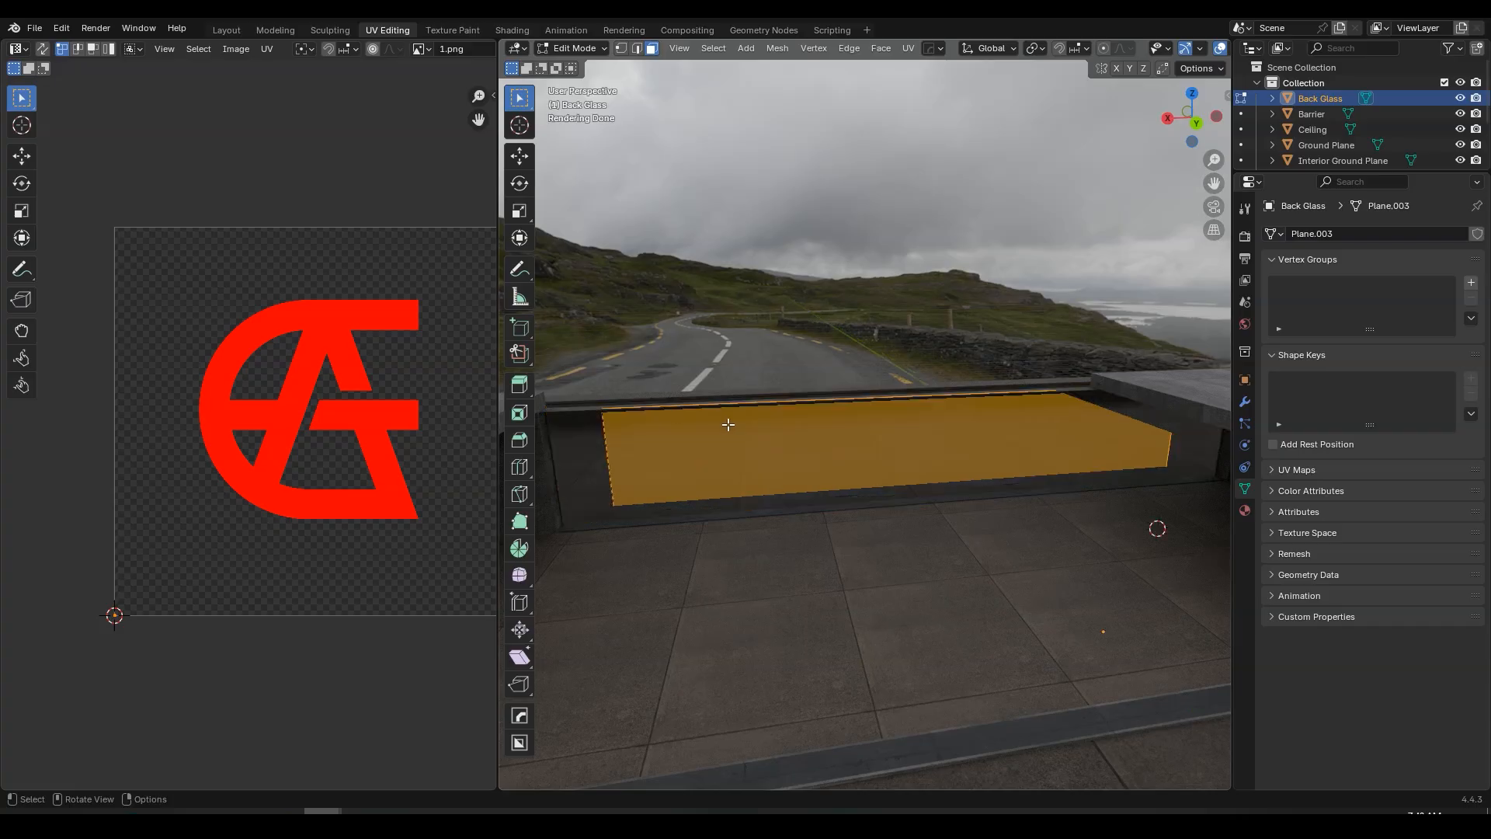
key(g)
click(746, 284)
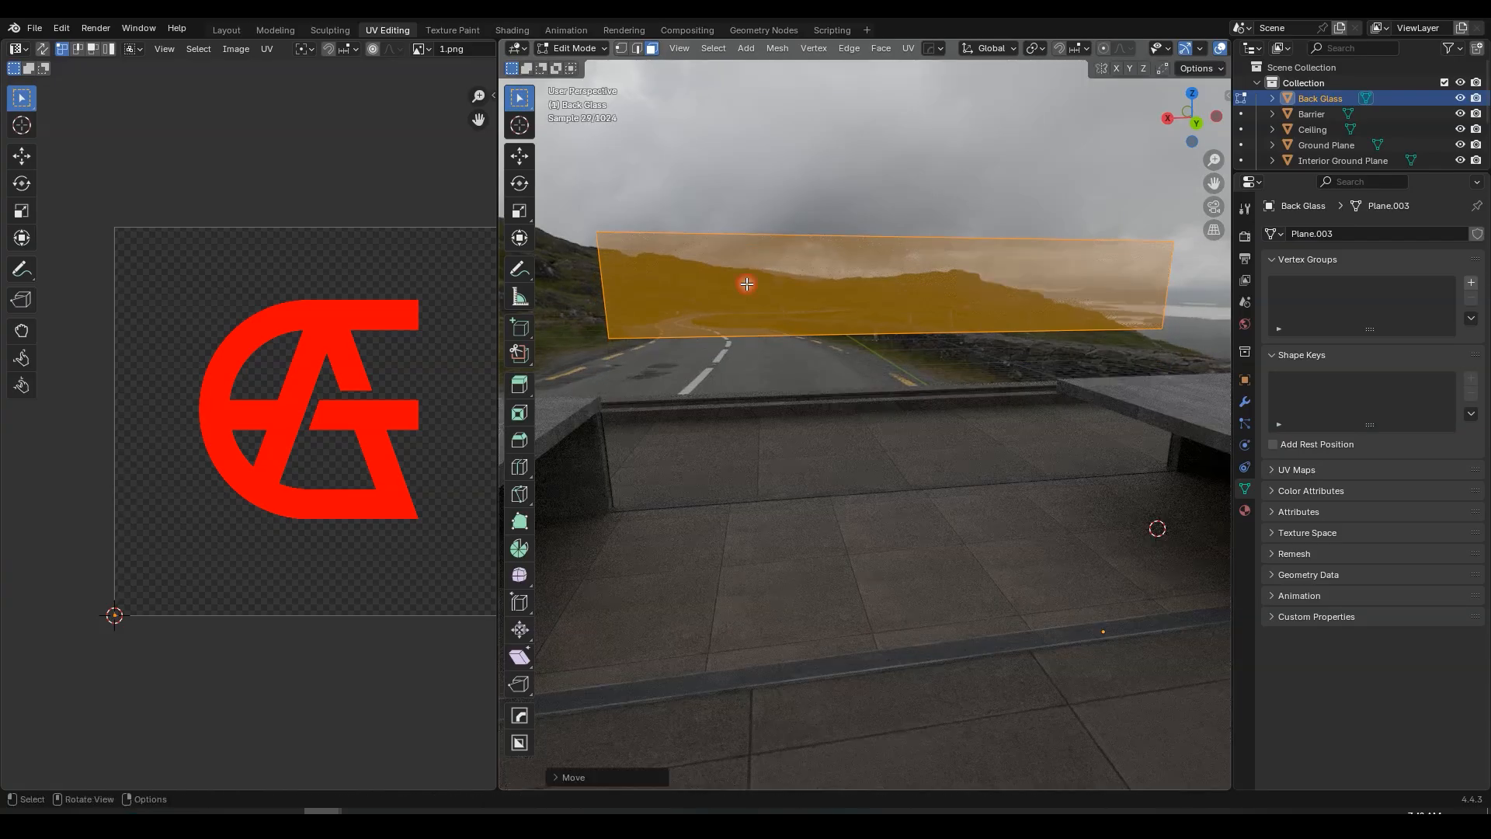
- Switch to vertex selection and try moving each of the glass's two upper corners
click(621, 48)
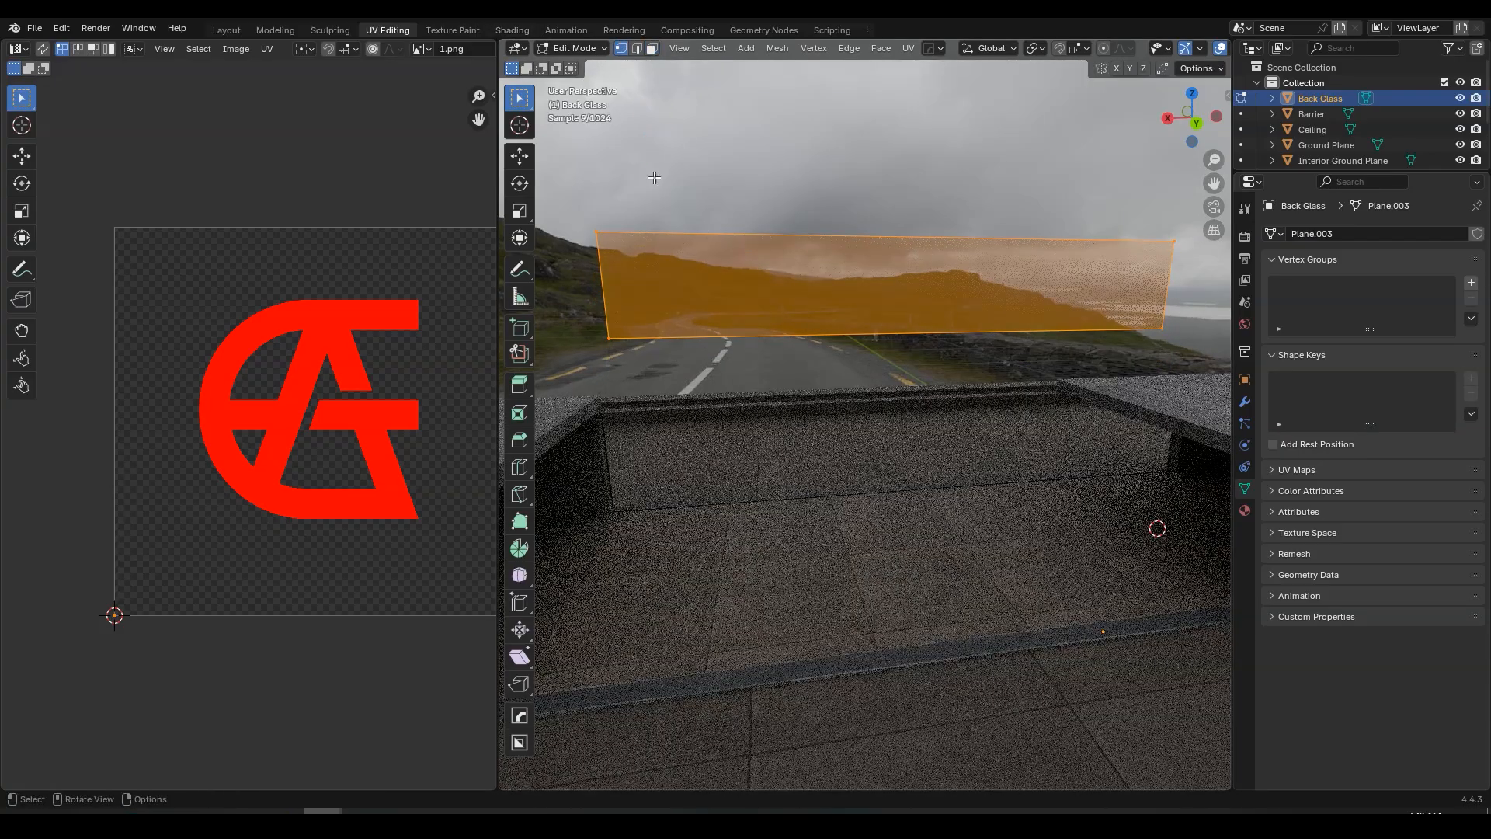
click(597, 232)
key(g)
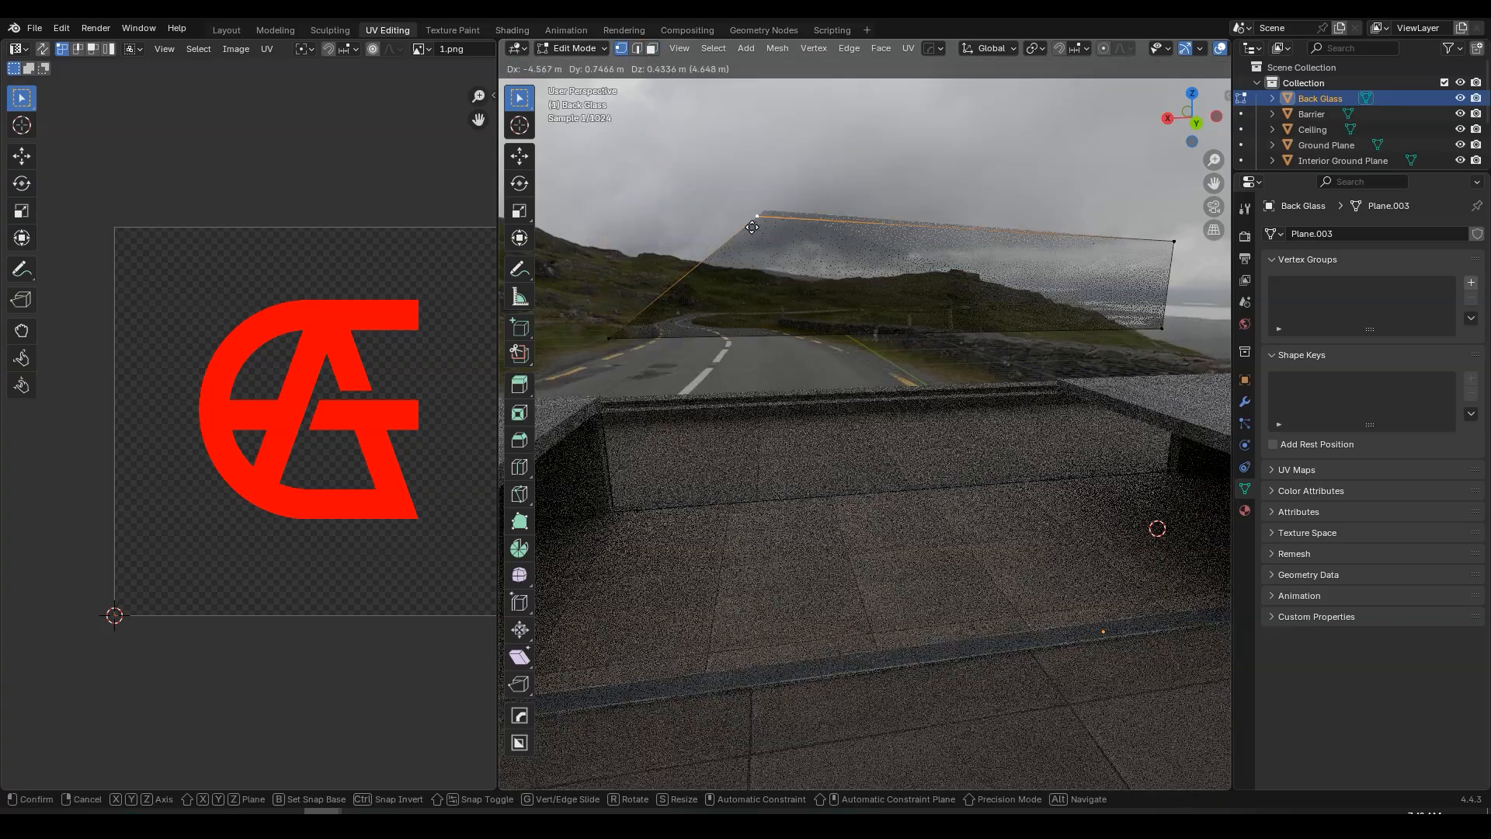
right_click(722, 209)
click(1174, 243)
key(g)
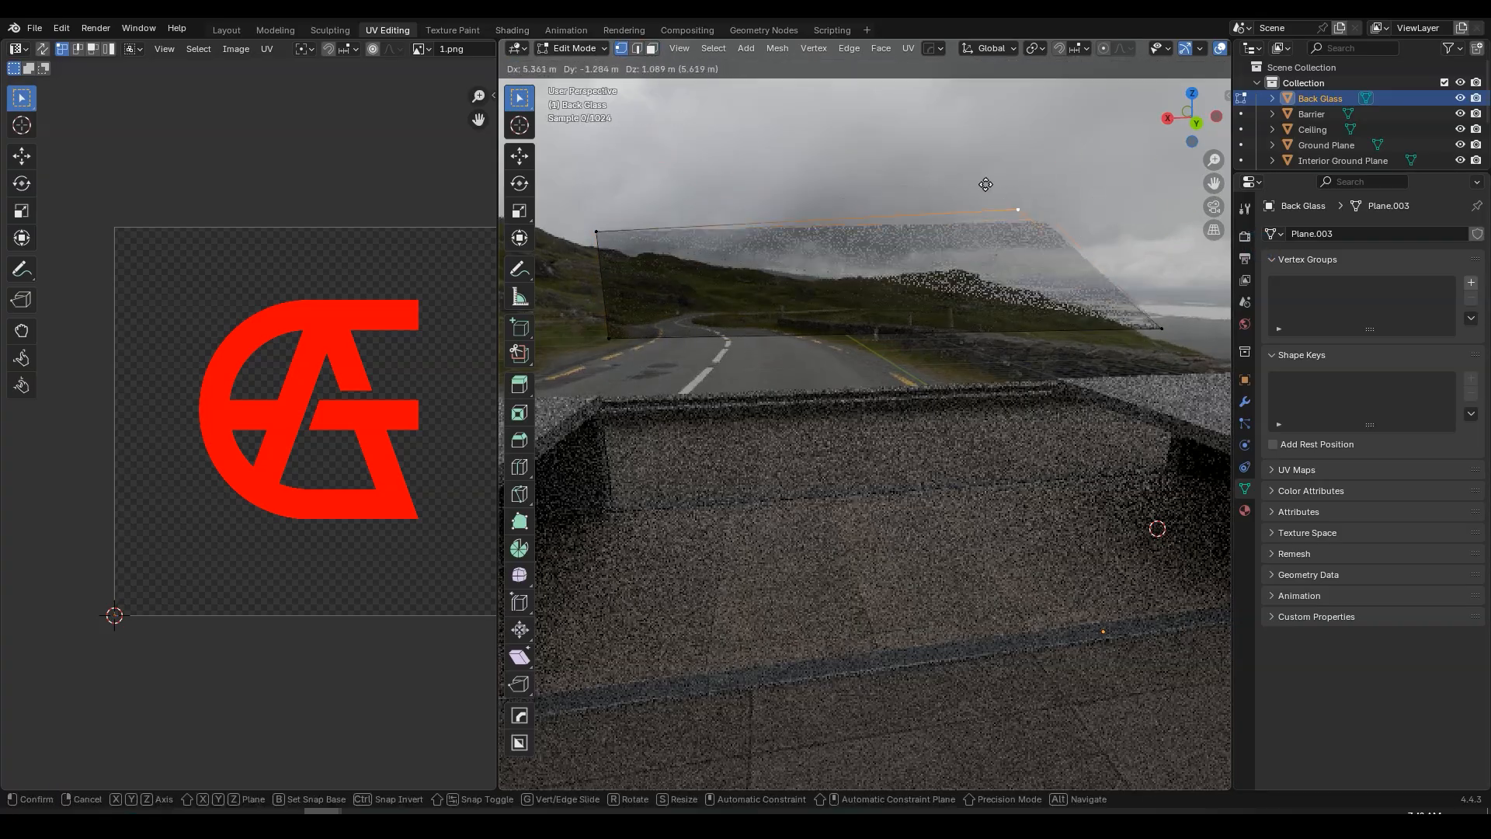
right_click(931, 234)
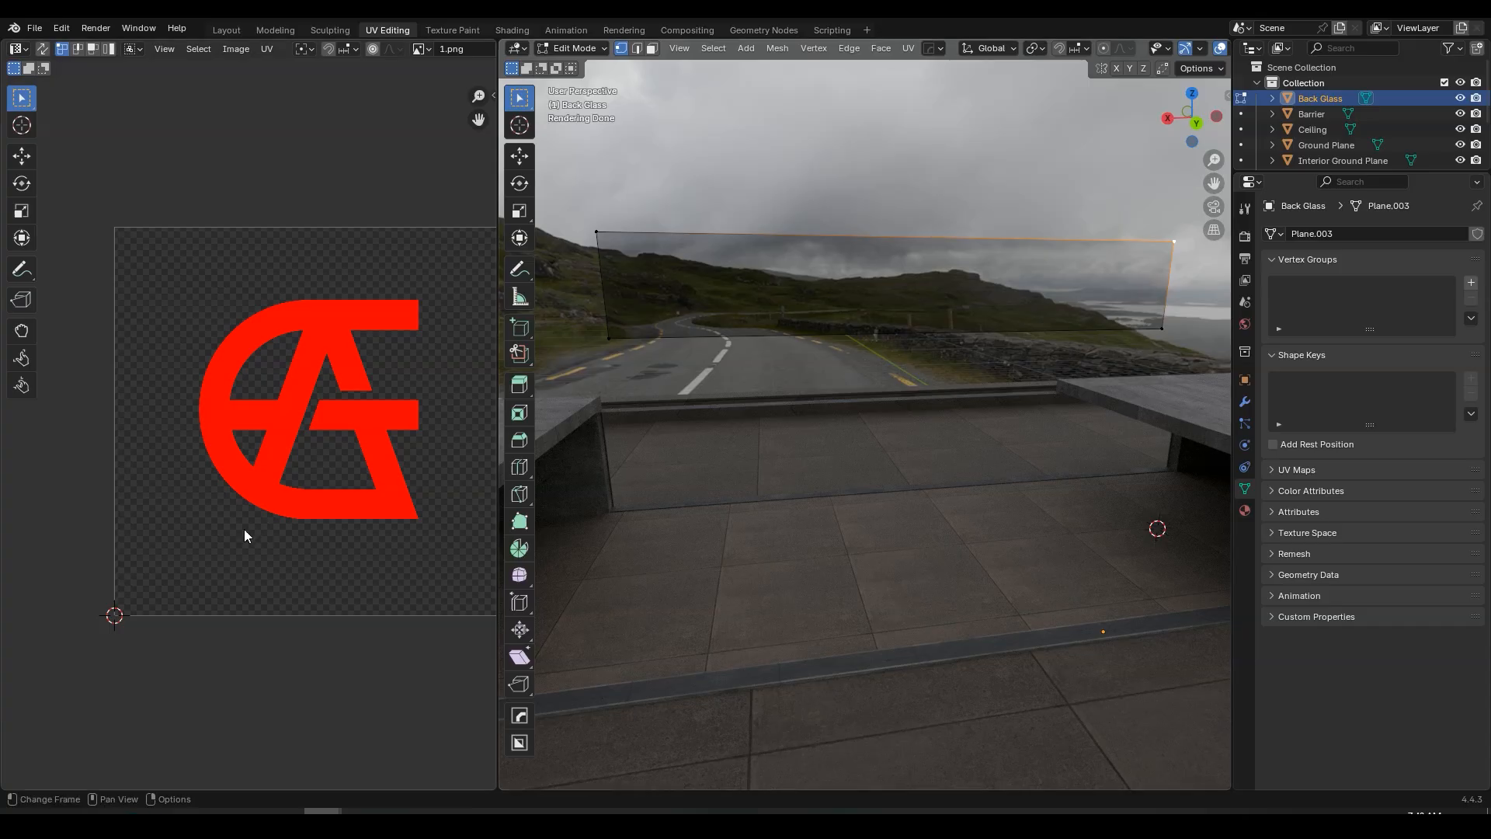
- Undo the face move and the vertex selections on the back glass
key(a)
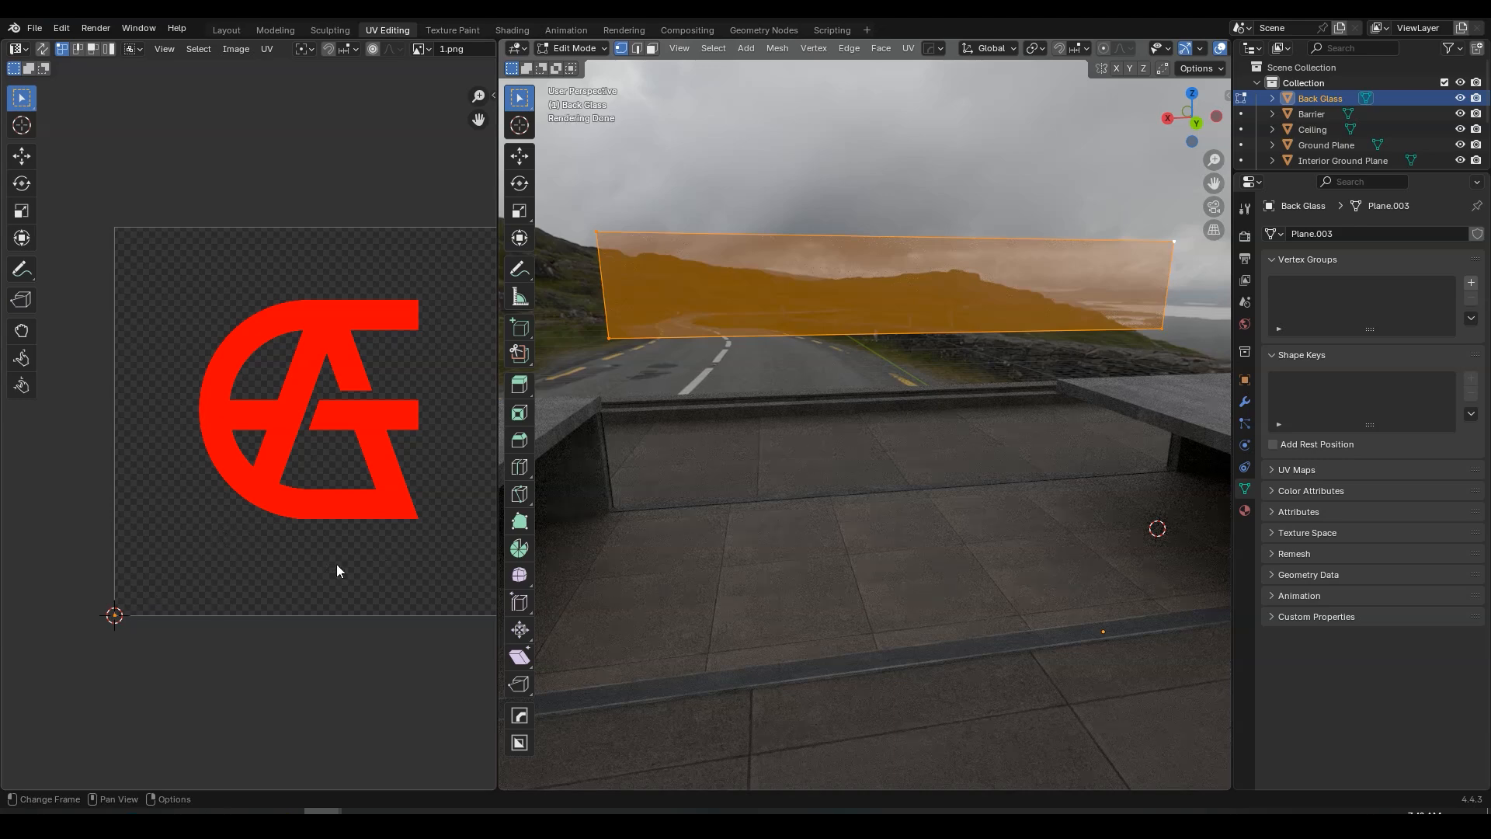
key(ctrl+z)
key(ctrl+z)
key(ctrl+z)
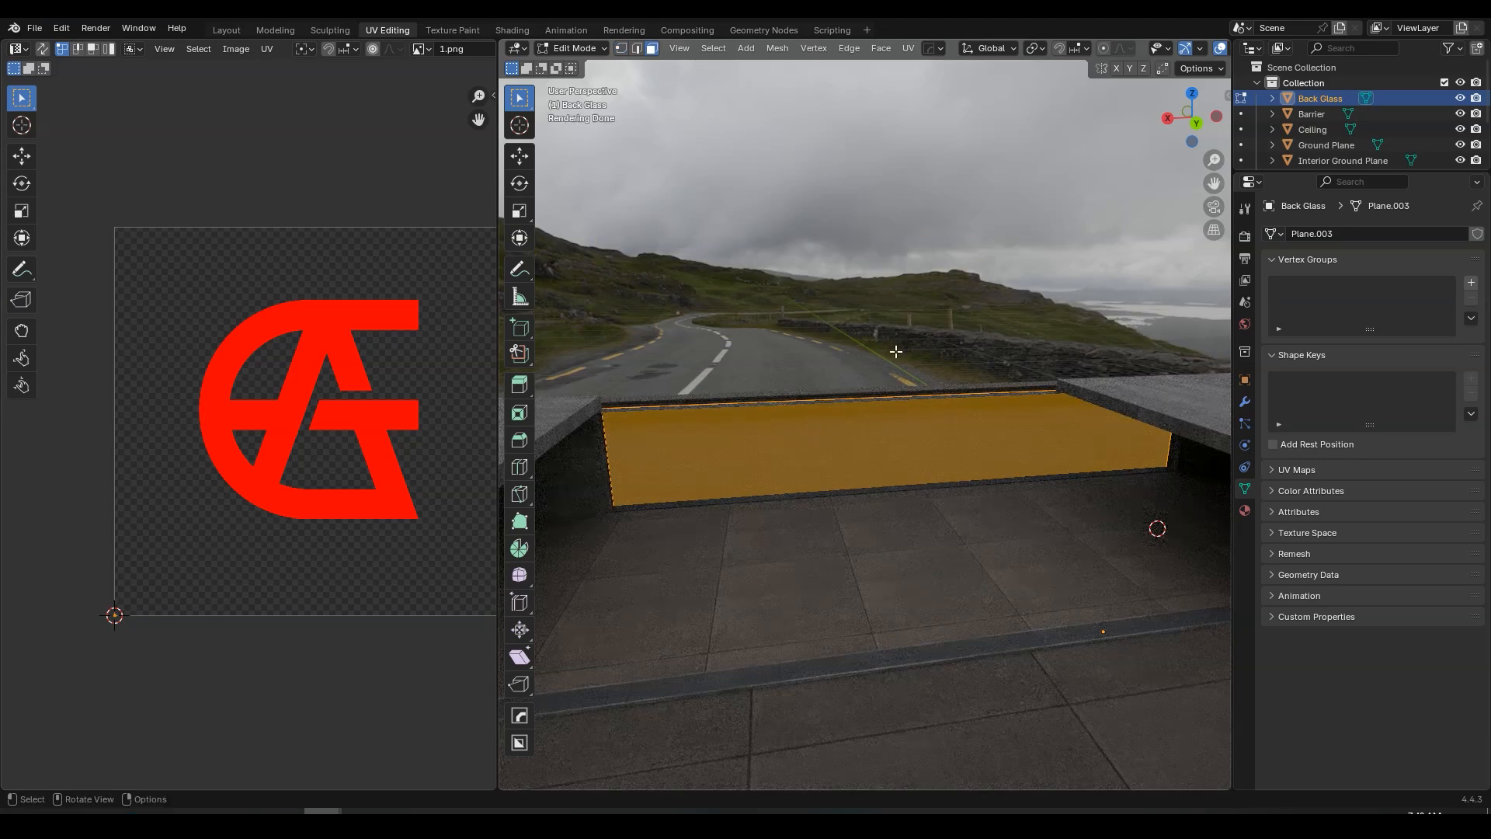
- Unwrap the back glass with Unwrap Angle Based and hide the 3D viewport overlays
key(u)
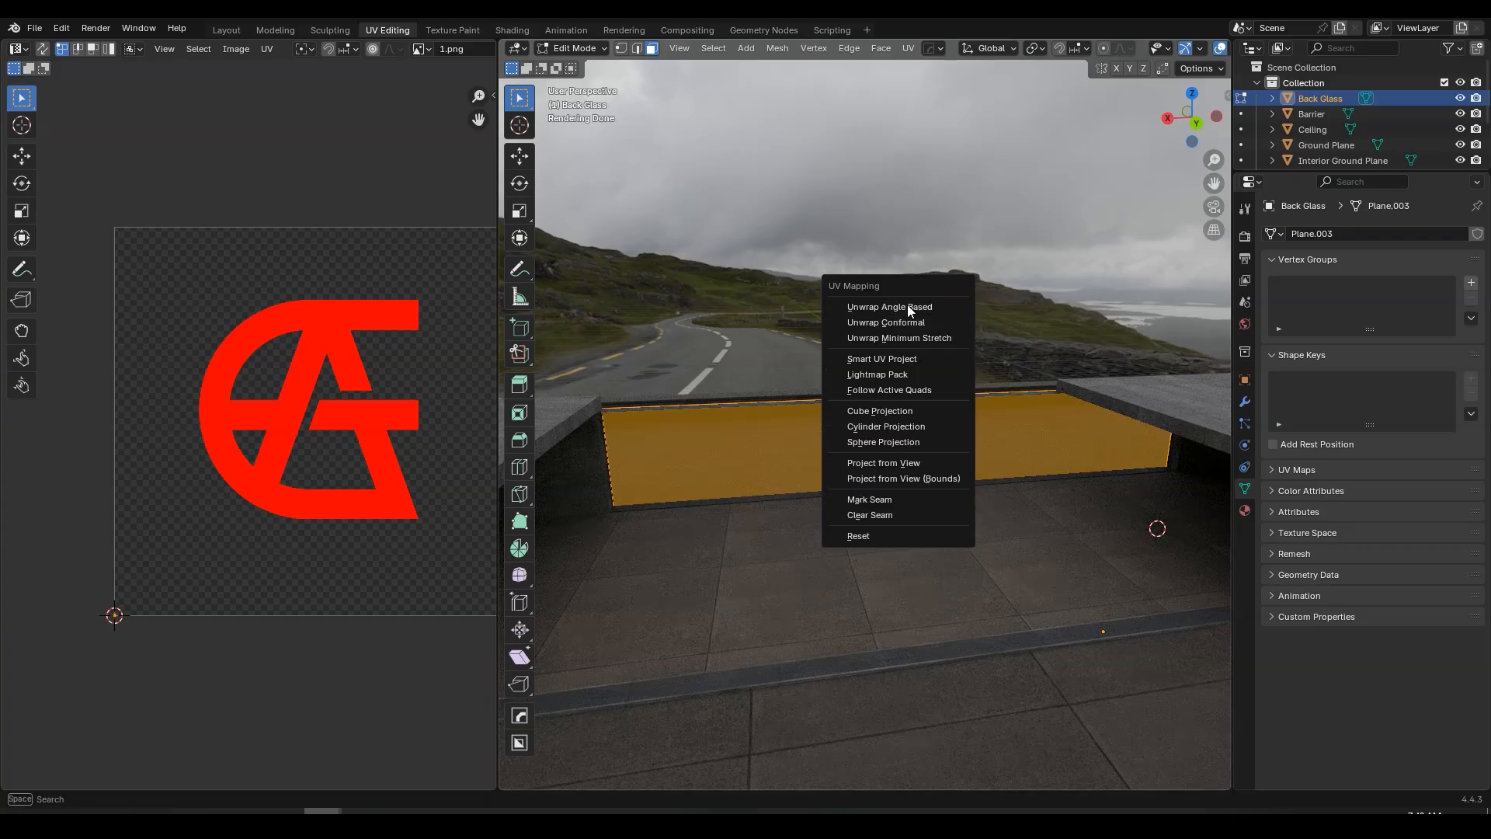
click(910, 304)
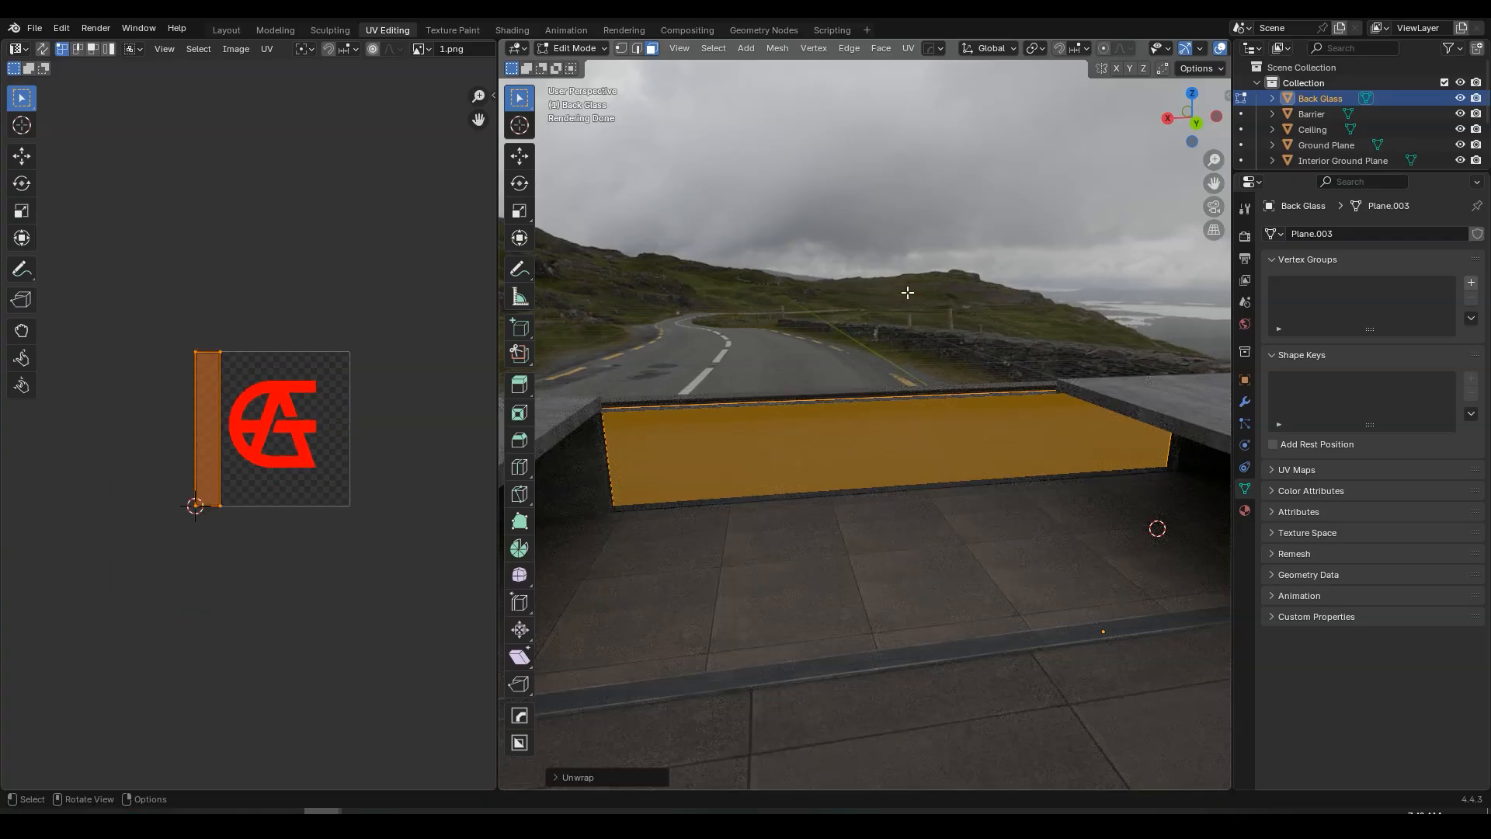
scroll(1142, 48, down, 4)
click(1159, 48)
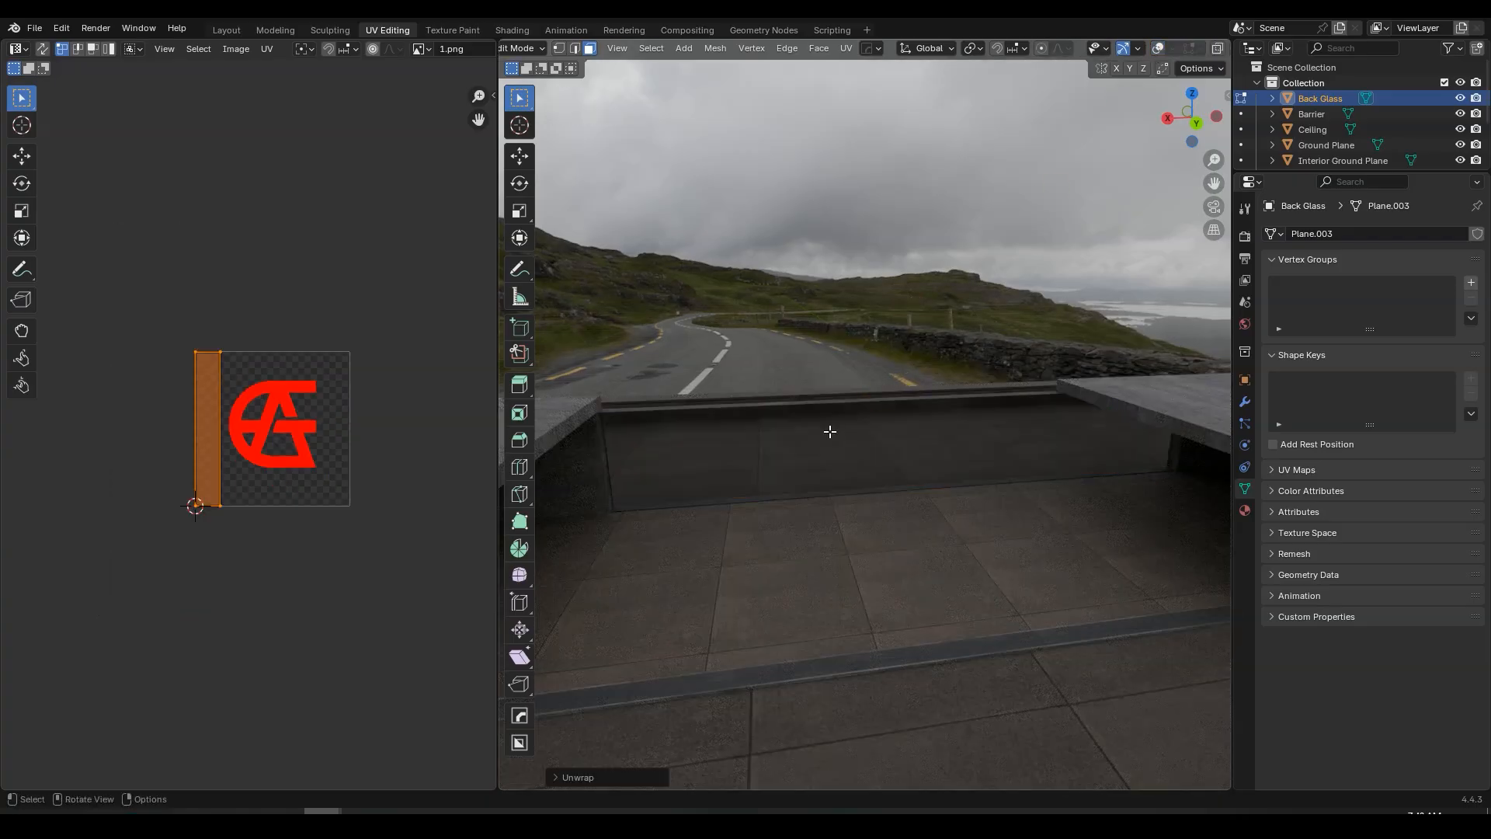
middle_drag(830, 432, 822, 409)
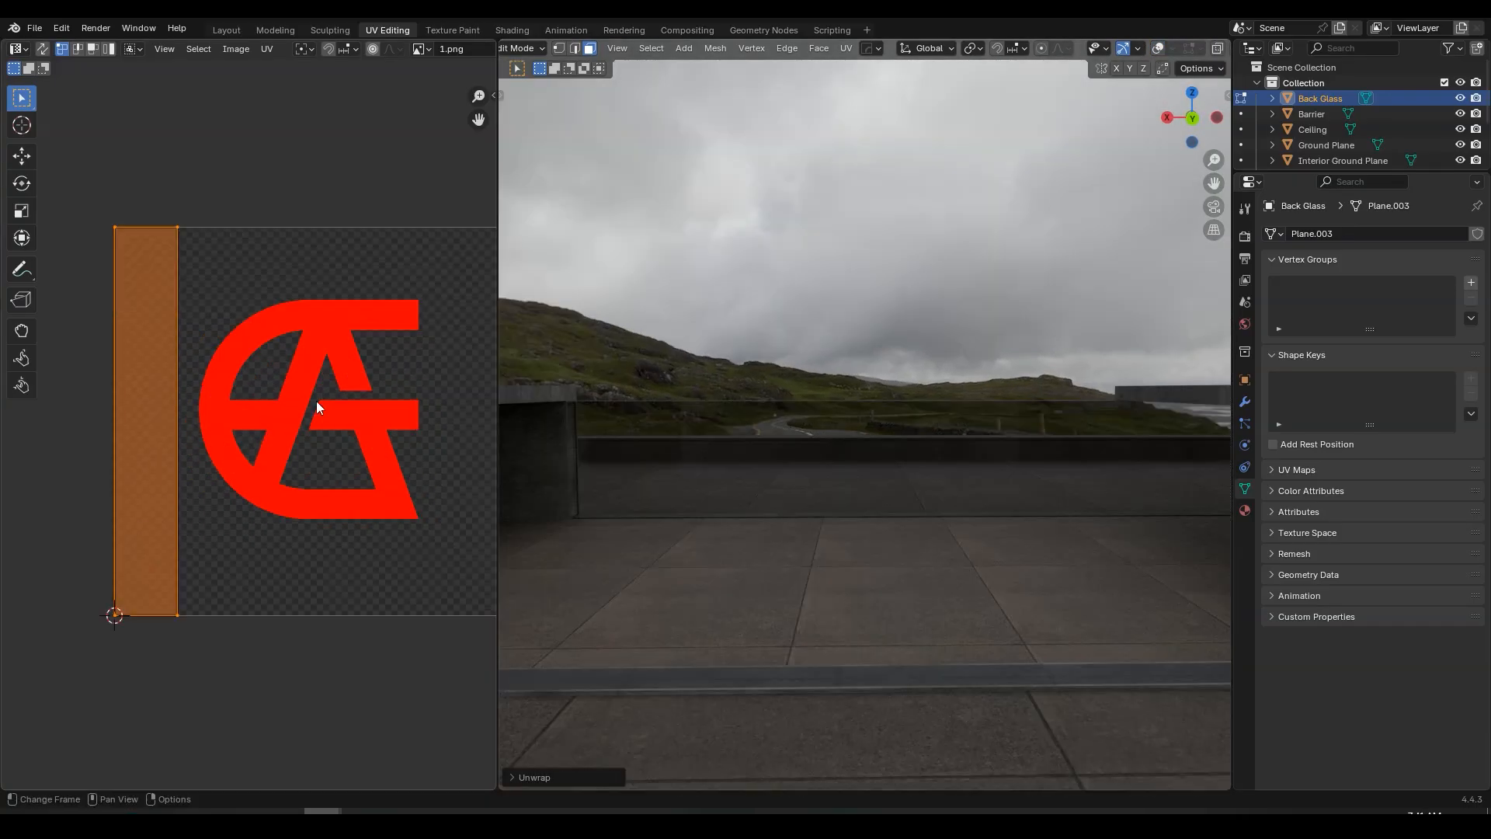
- Scale up the back glass's UV island until it nearly spans the image's width, and centre it horizontally over the logo
middle_drag(319, 391, 260, 392)
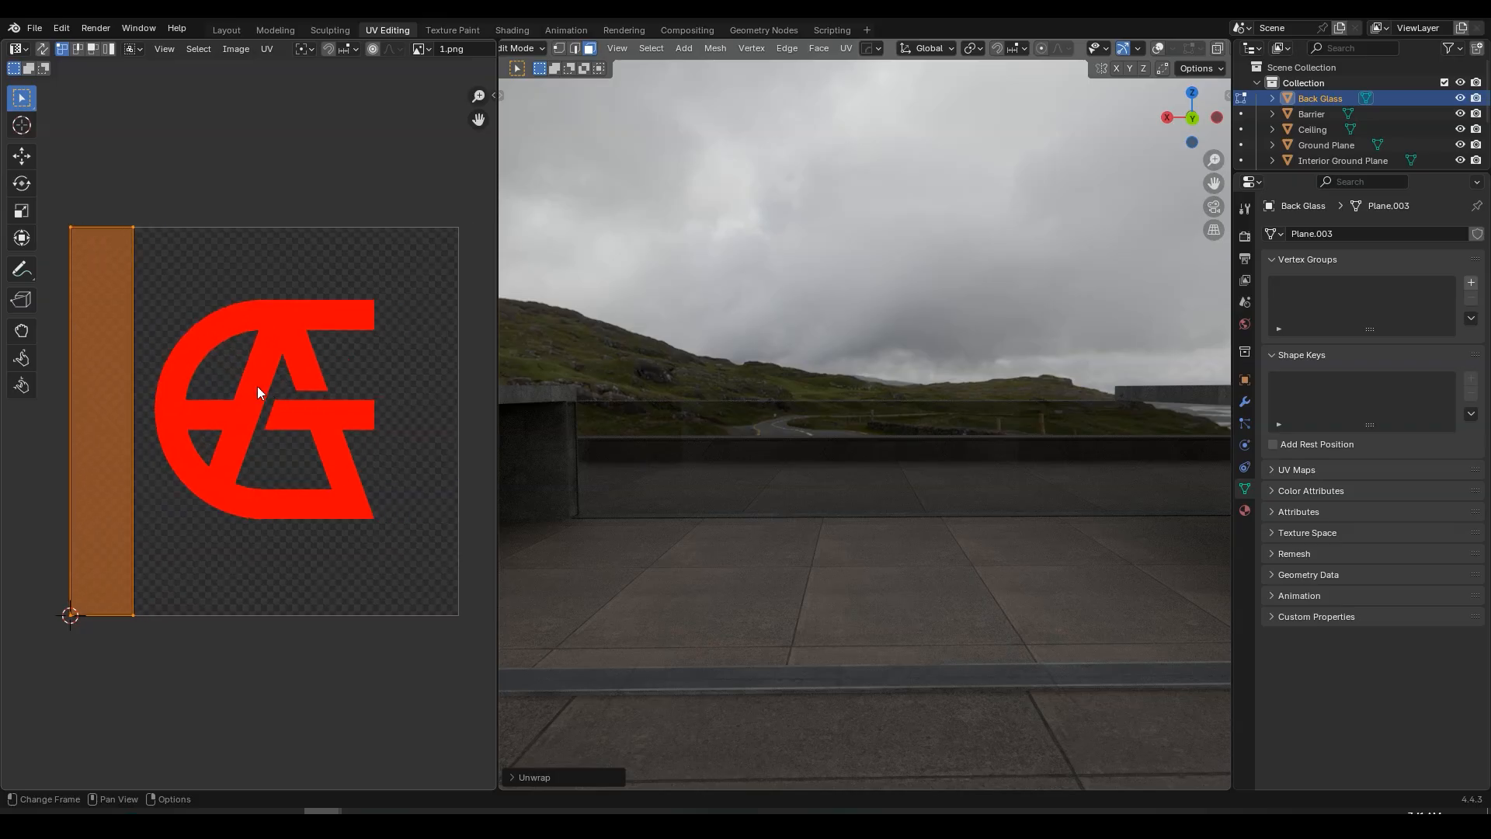
key(s)
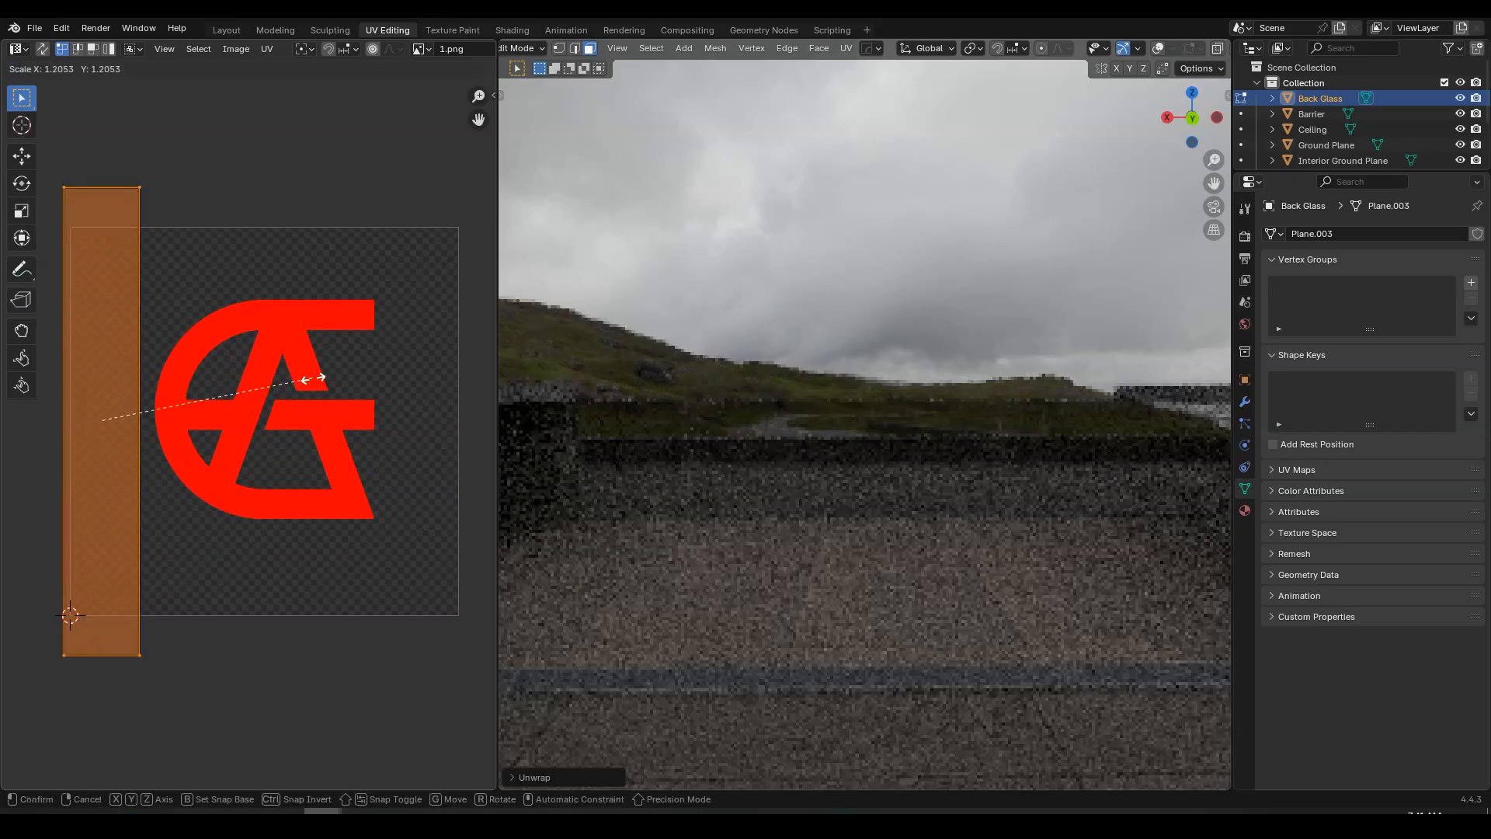
click(104, 233)
scroll(119, 275, down, 2)
key(g)
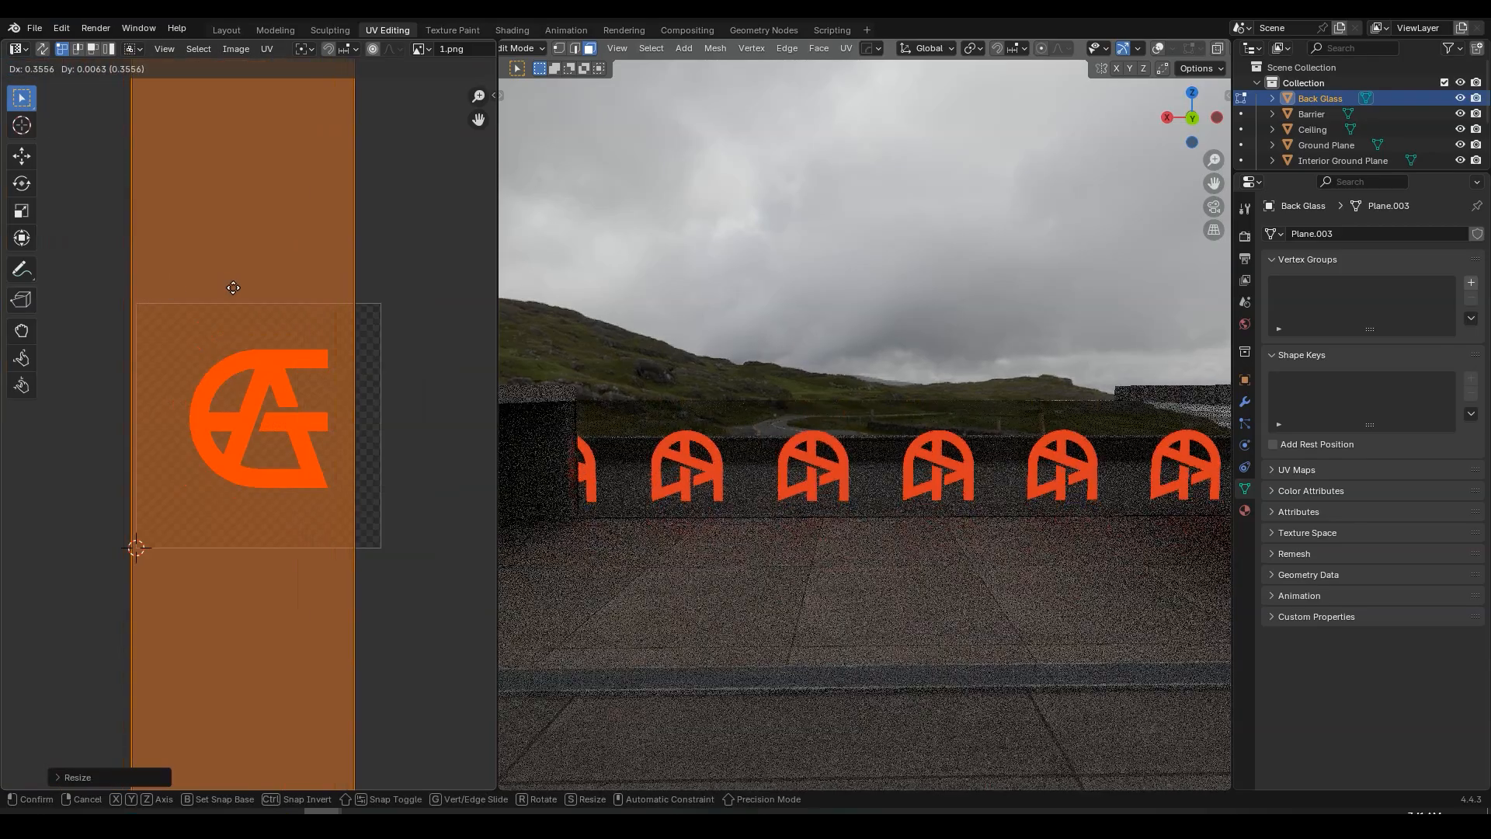
click(254, 289)
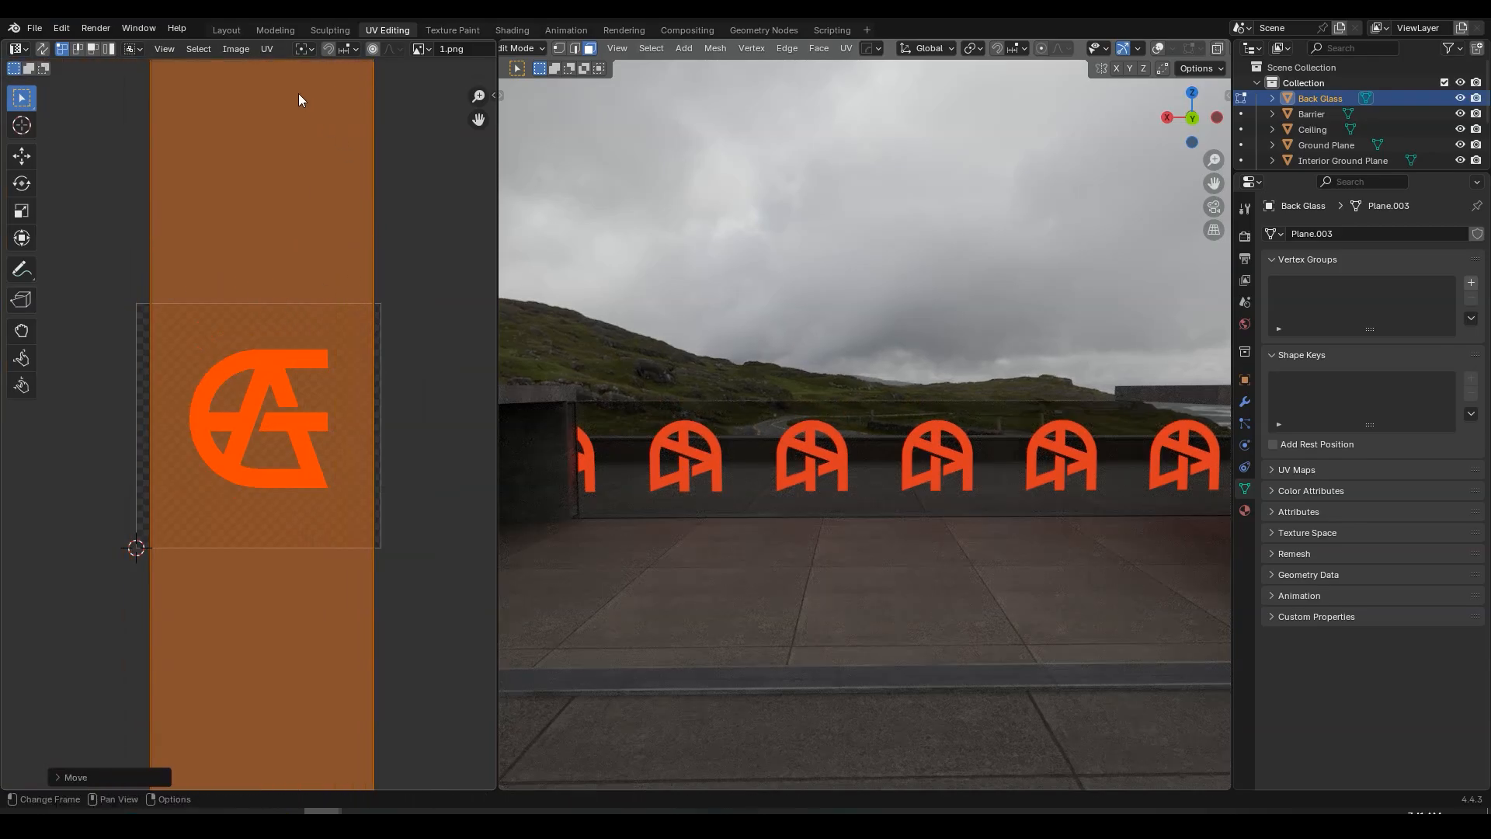
- Return to the Layout workspace and set the Mapping node's Z rotation to -90° to turn the logos upright
click(239, 30)
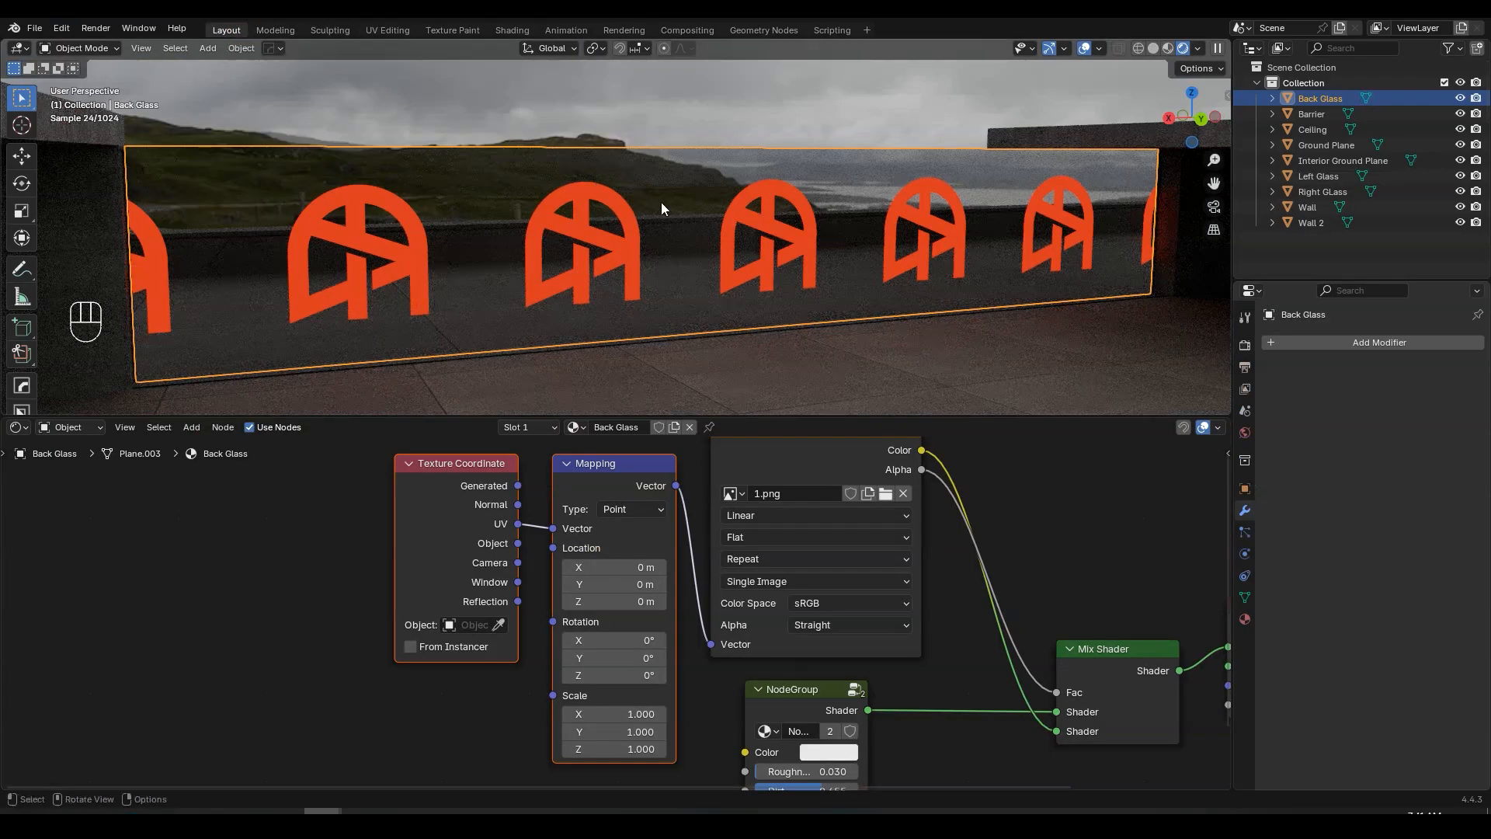
middle_drag(733, 221, 685, 217)
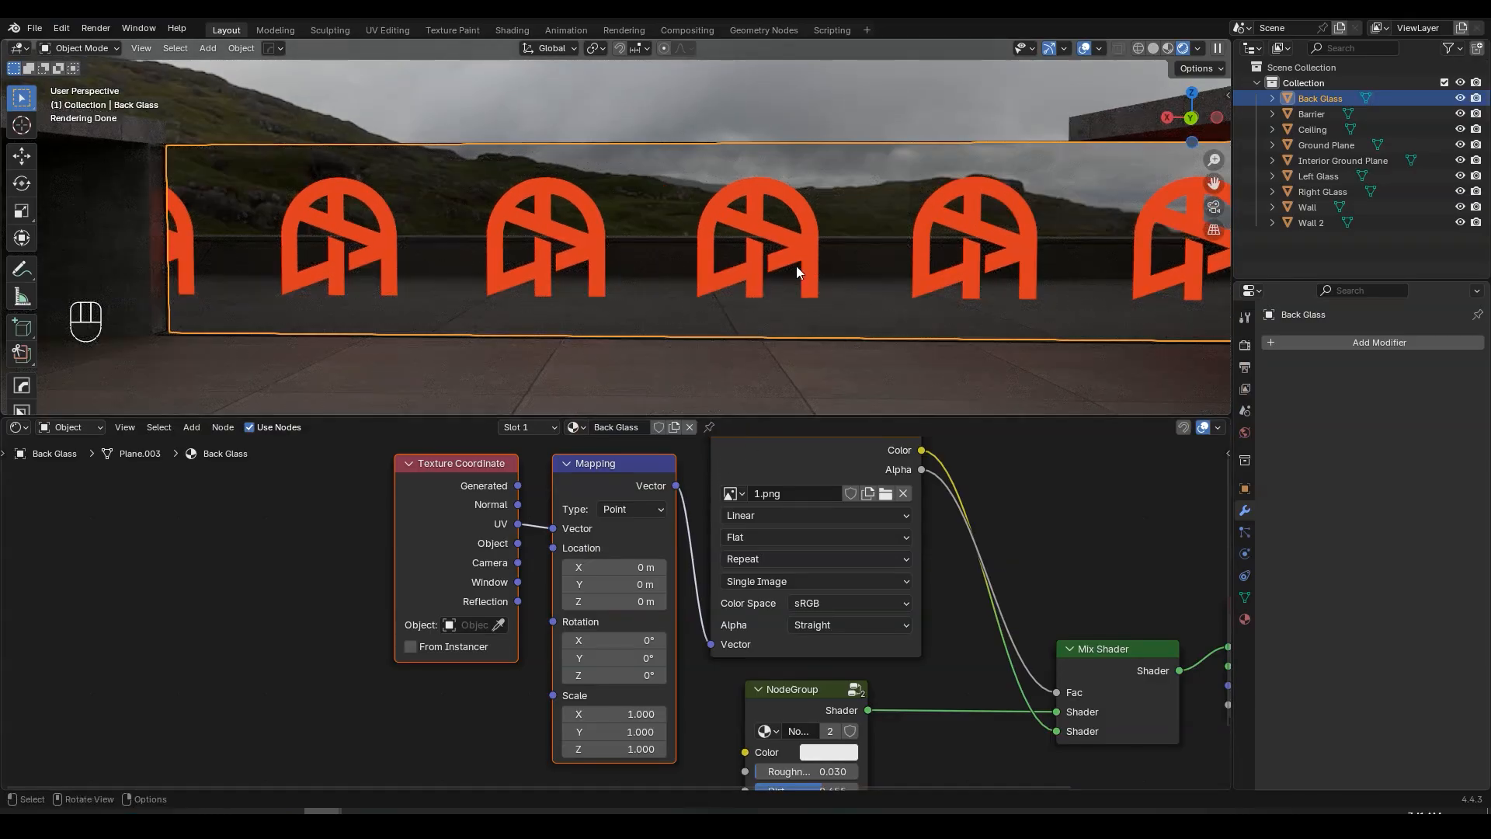
mouse_move(617, 675)
mouse_down()
mouse_move(721, 675)
mouse_move(621, 675)
mouse_up()
click(622, 675)
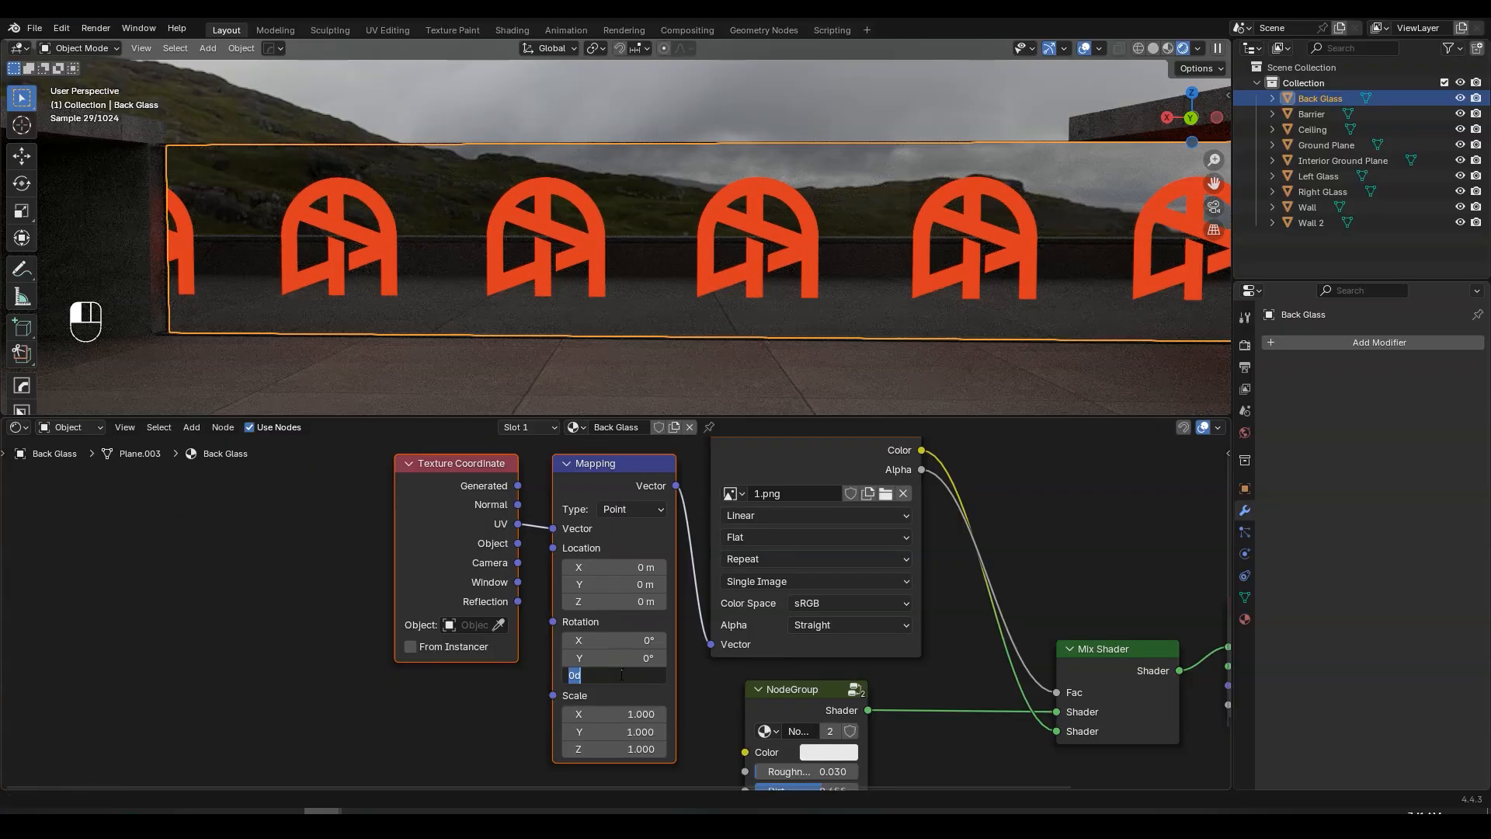
text(-90)
key(Return)
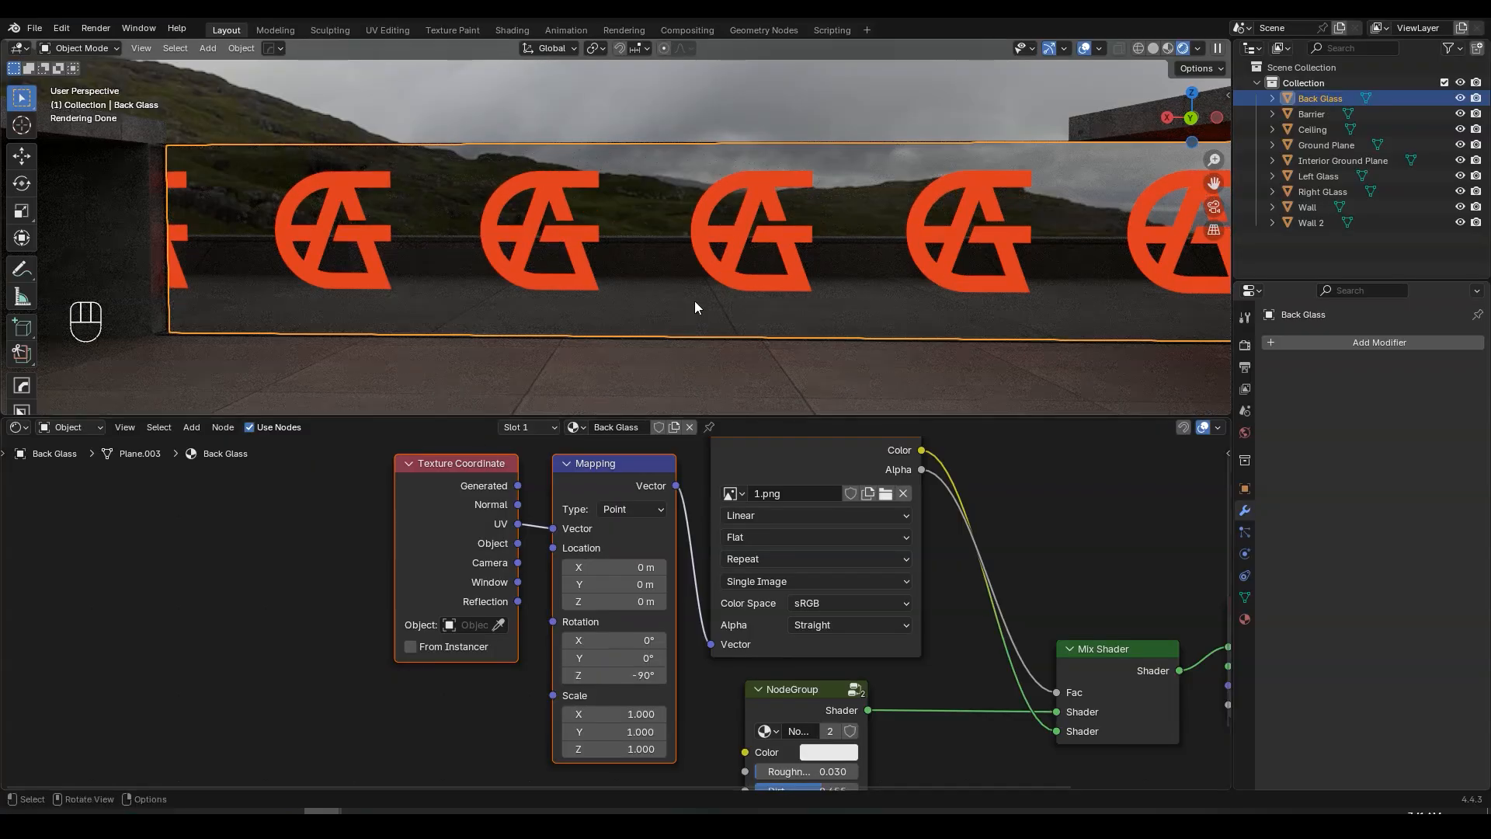
- Change the 1.png image texture's extension from Repeat to Clip
middle_drag(703, 288, 804, 296)
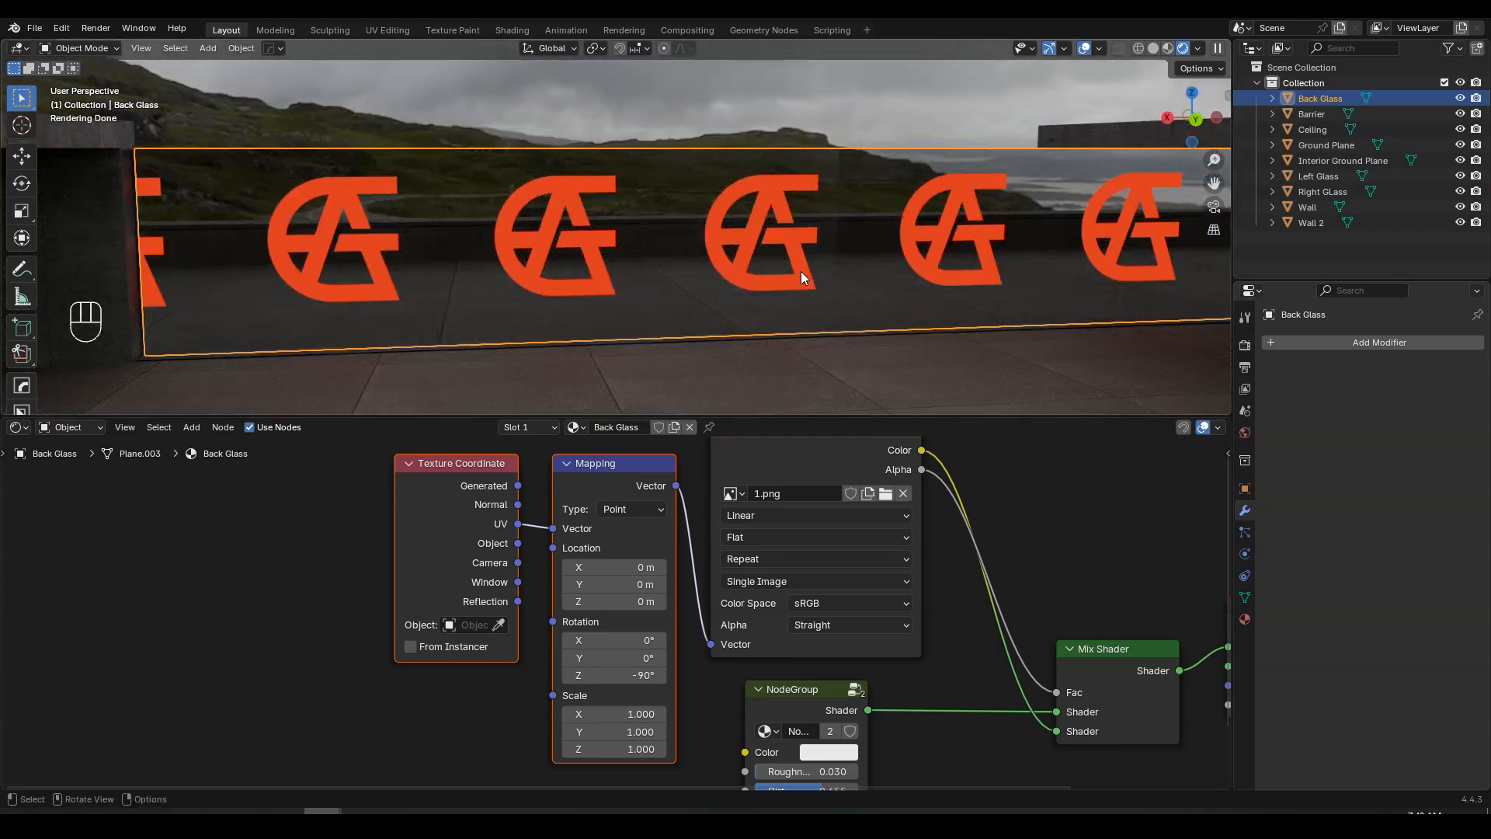
scroll(463, 580, up, 2)
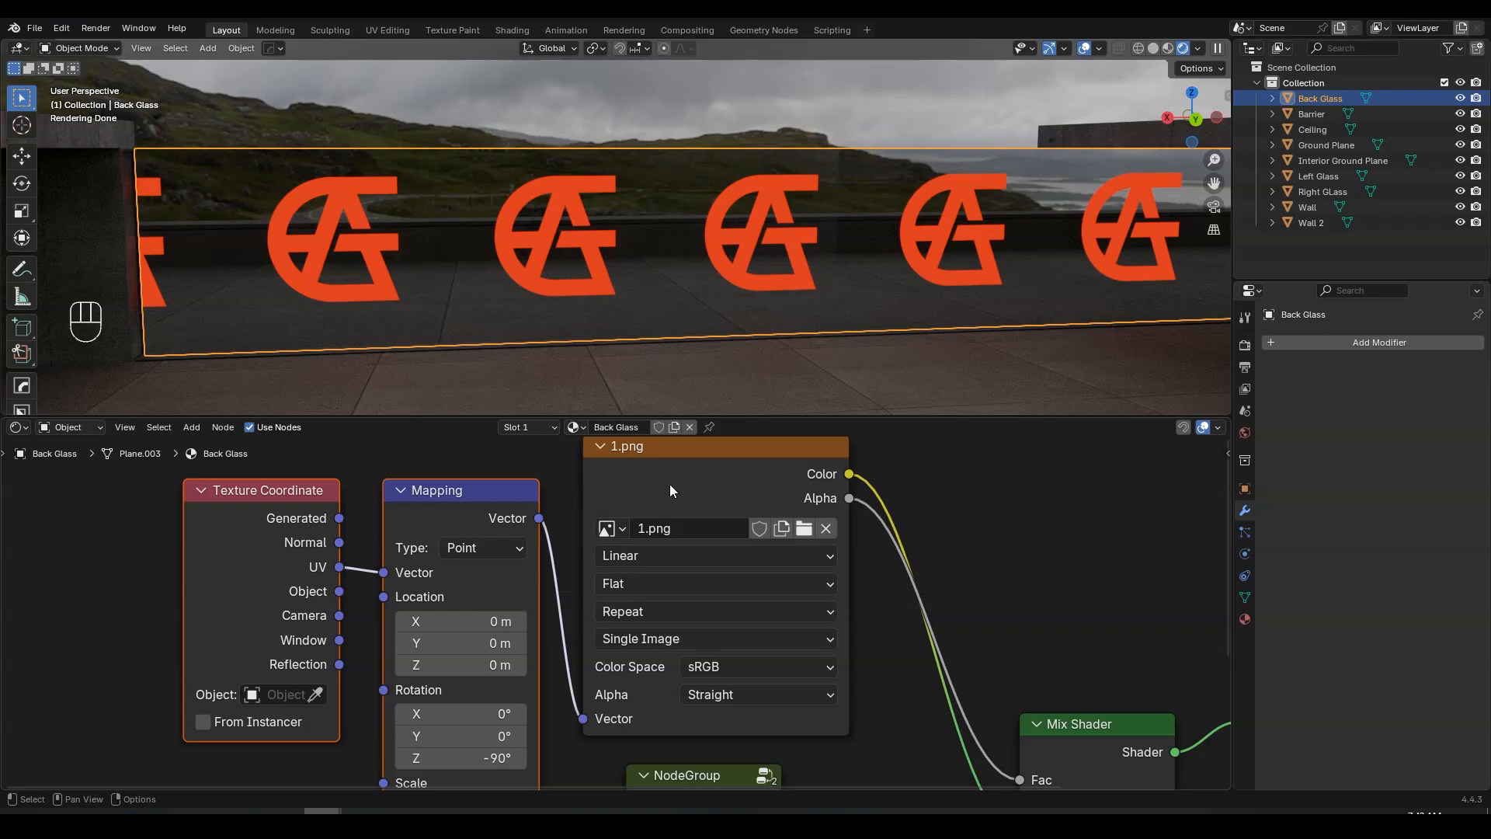
scroll(623, 616, up, 2)
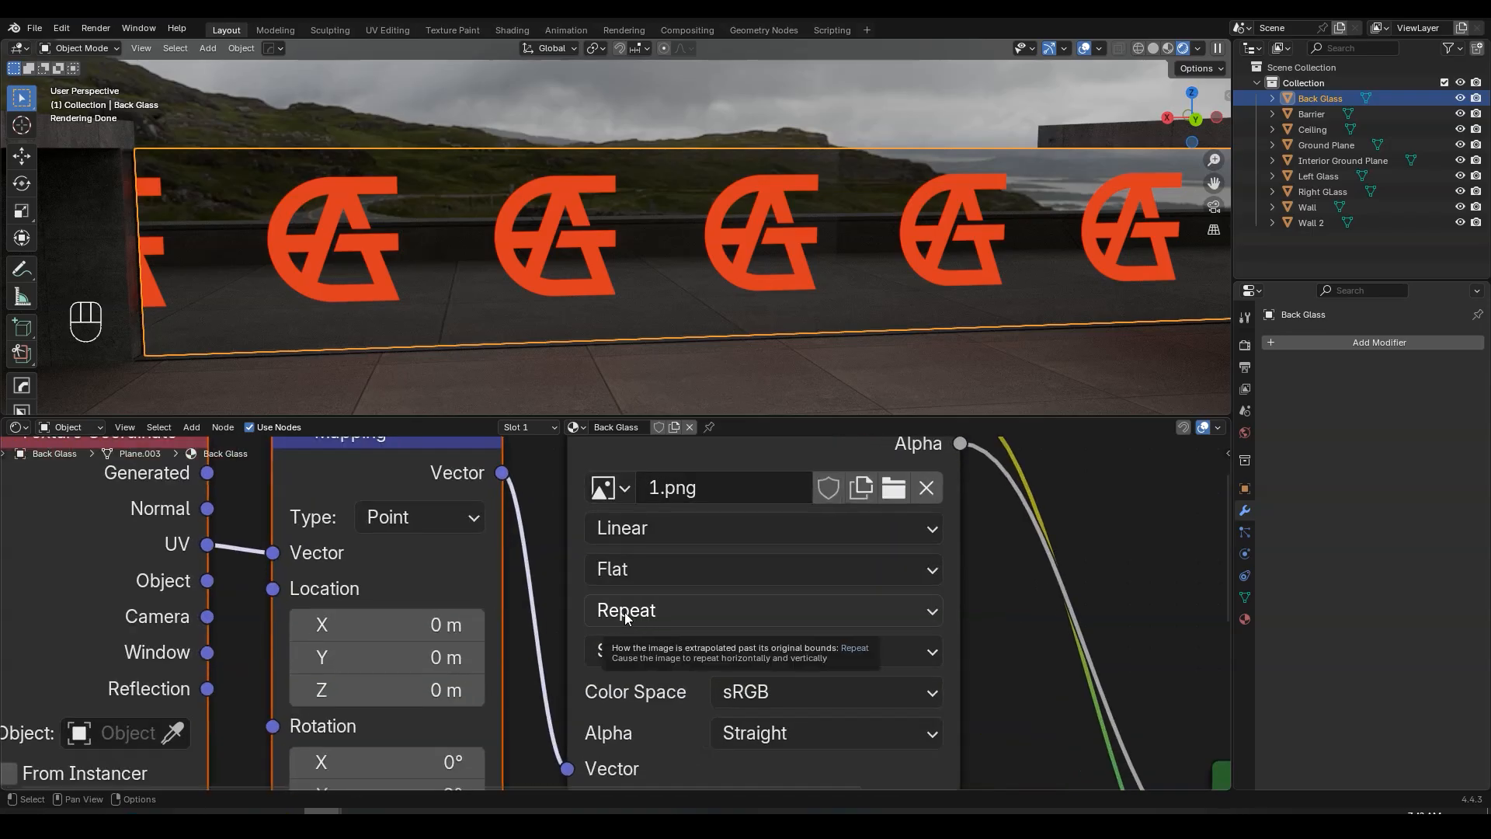
click(624, 612)
click(637, 538)
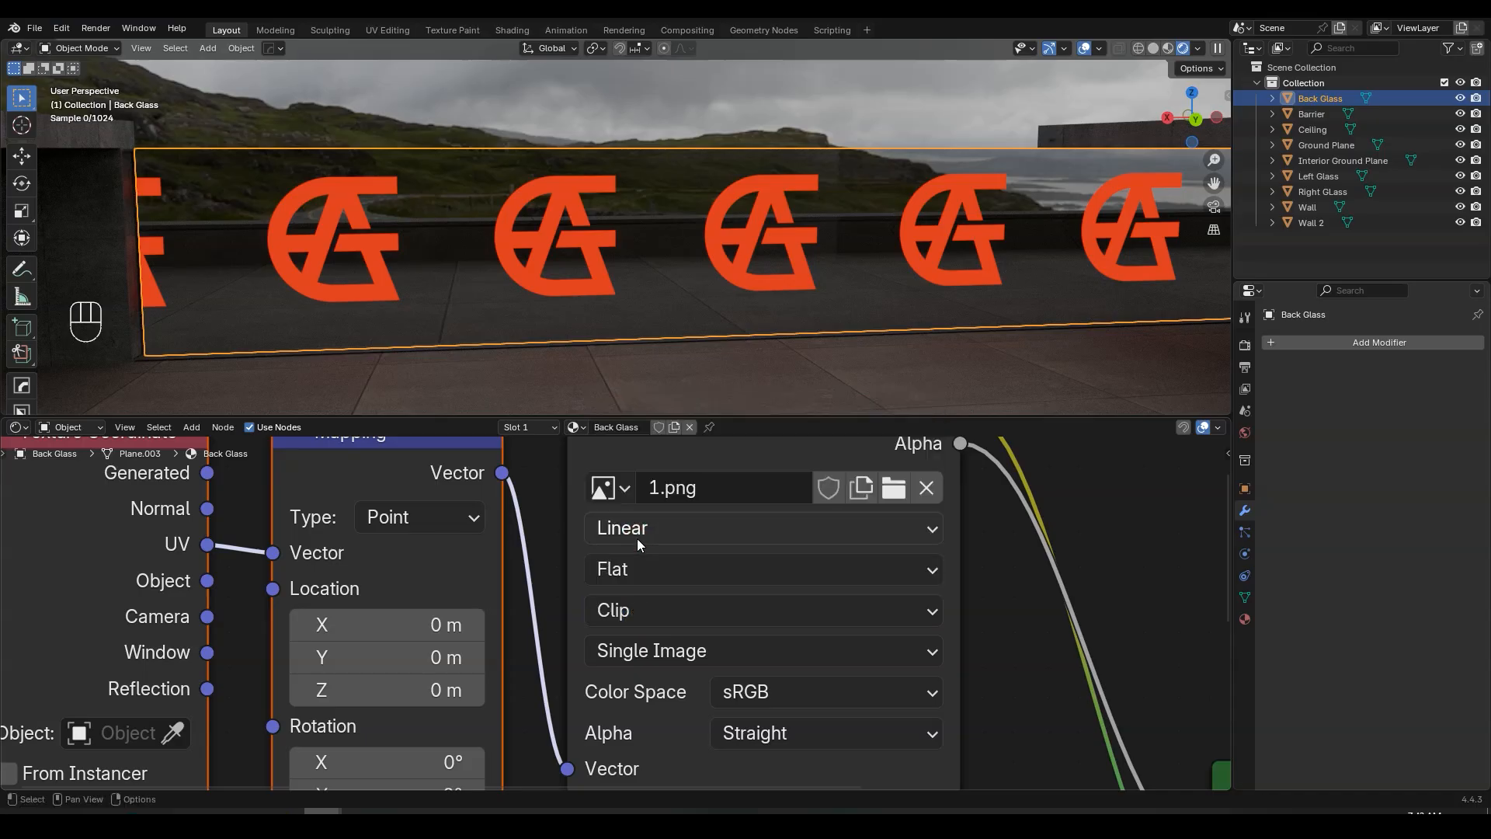
- Place the single logo toward one end of the back glass by setting the Mapping location to X 1.54 m and Y 1.01 m
scroll(767, 260, down, 3)
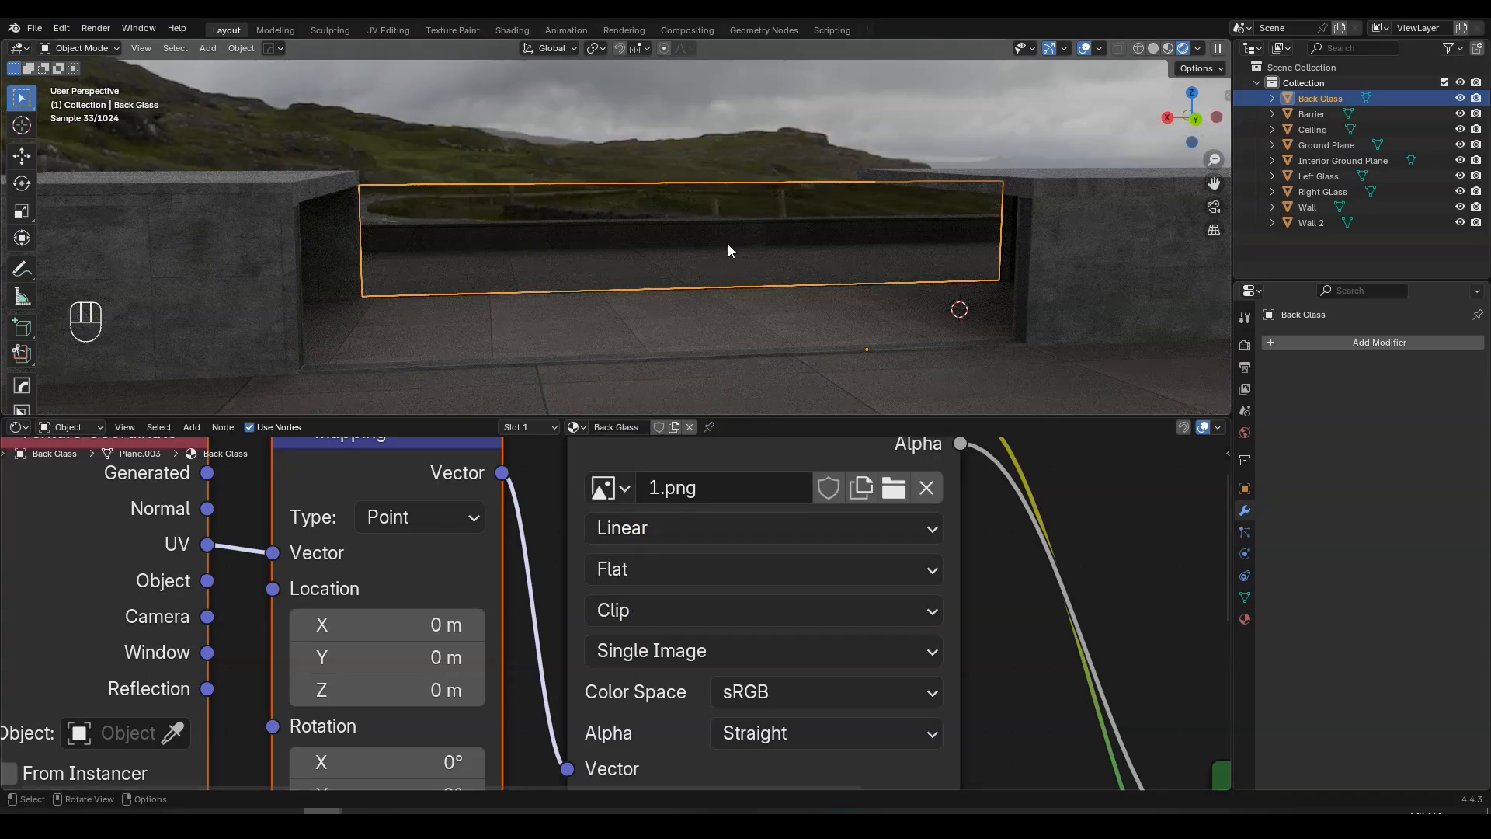
scroll(728, 249, up, 1)
scroll(616, 612, down, 2)
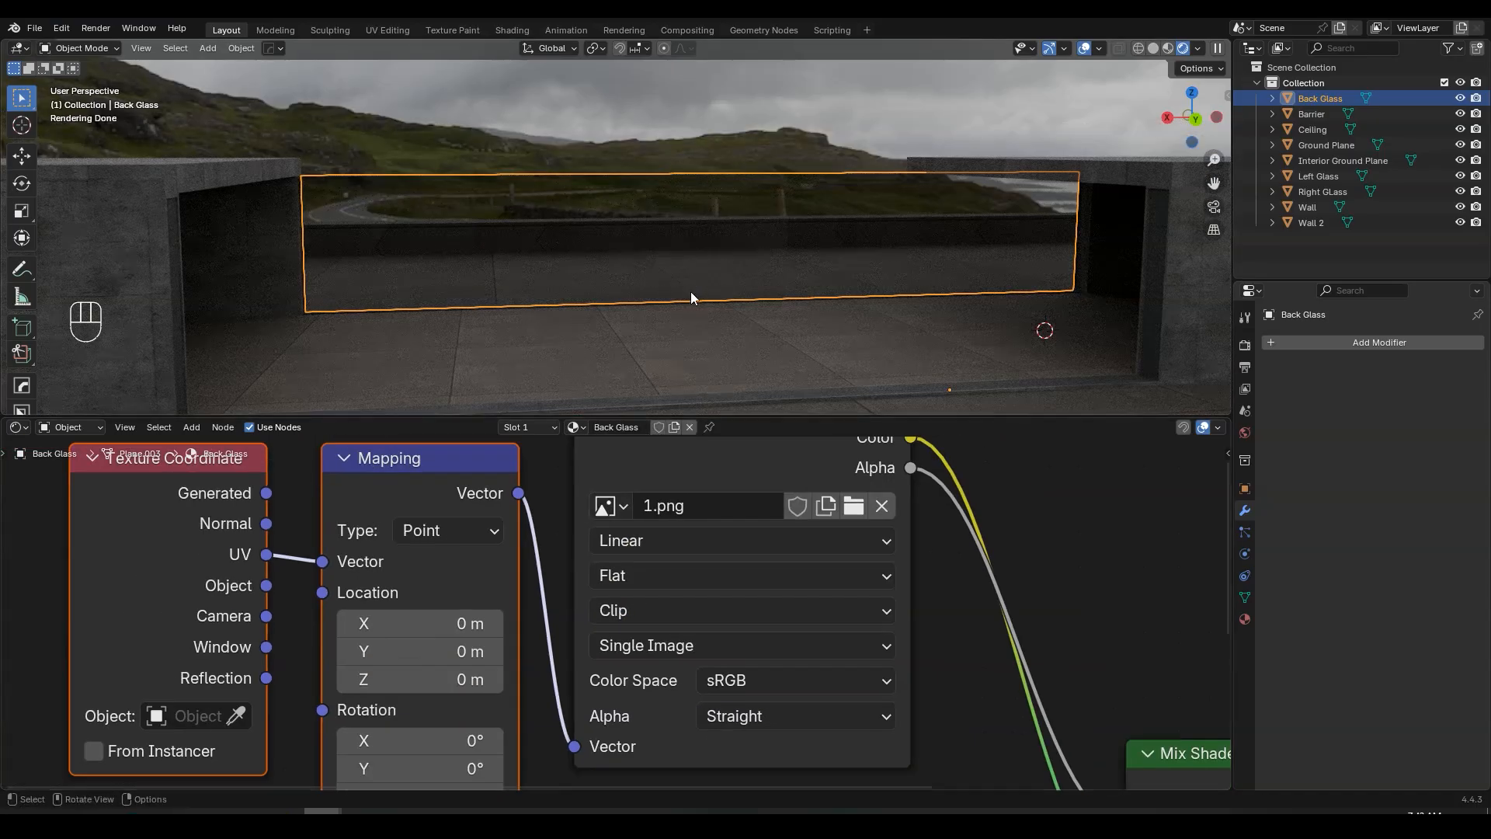
scroll(691, 291, down, 1)
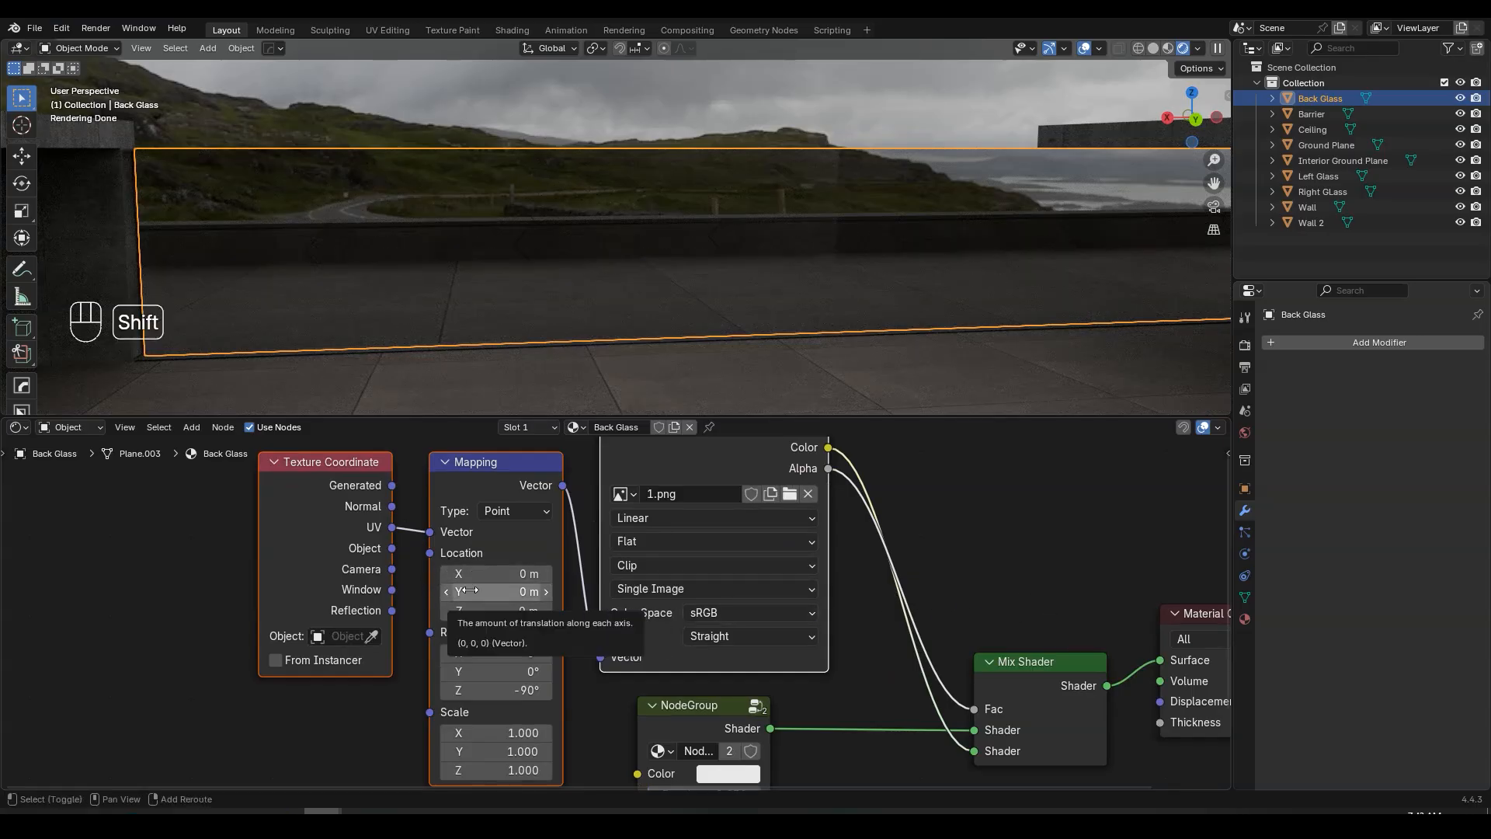
shift+drag(469, 591, 584, 573)
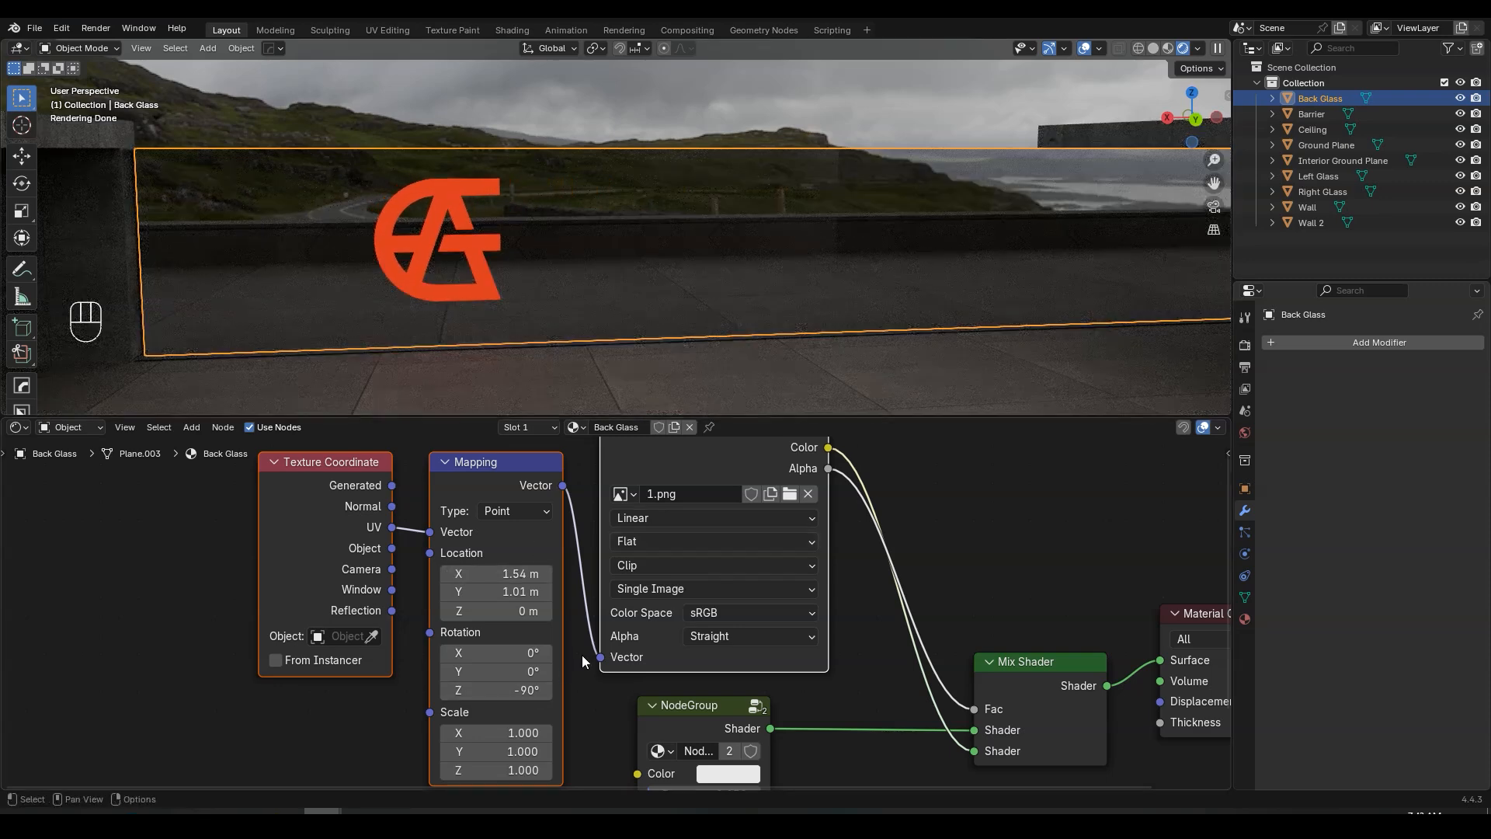
middle_drag(582, 655, 623, 556)
drag(556, 633, 598, 669)
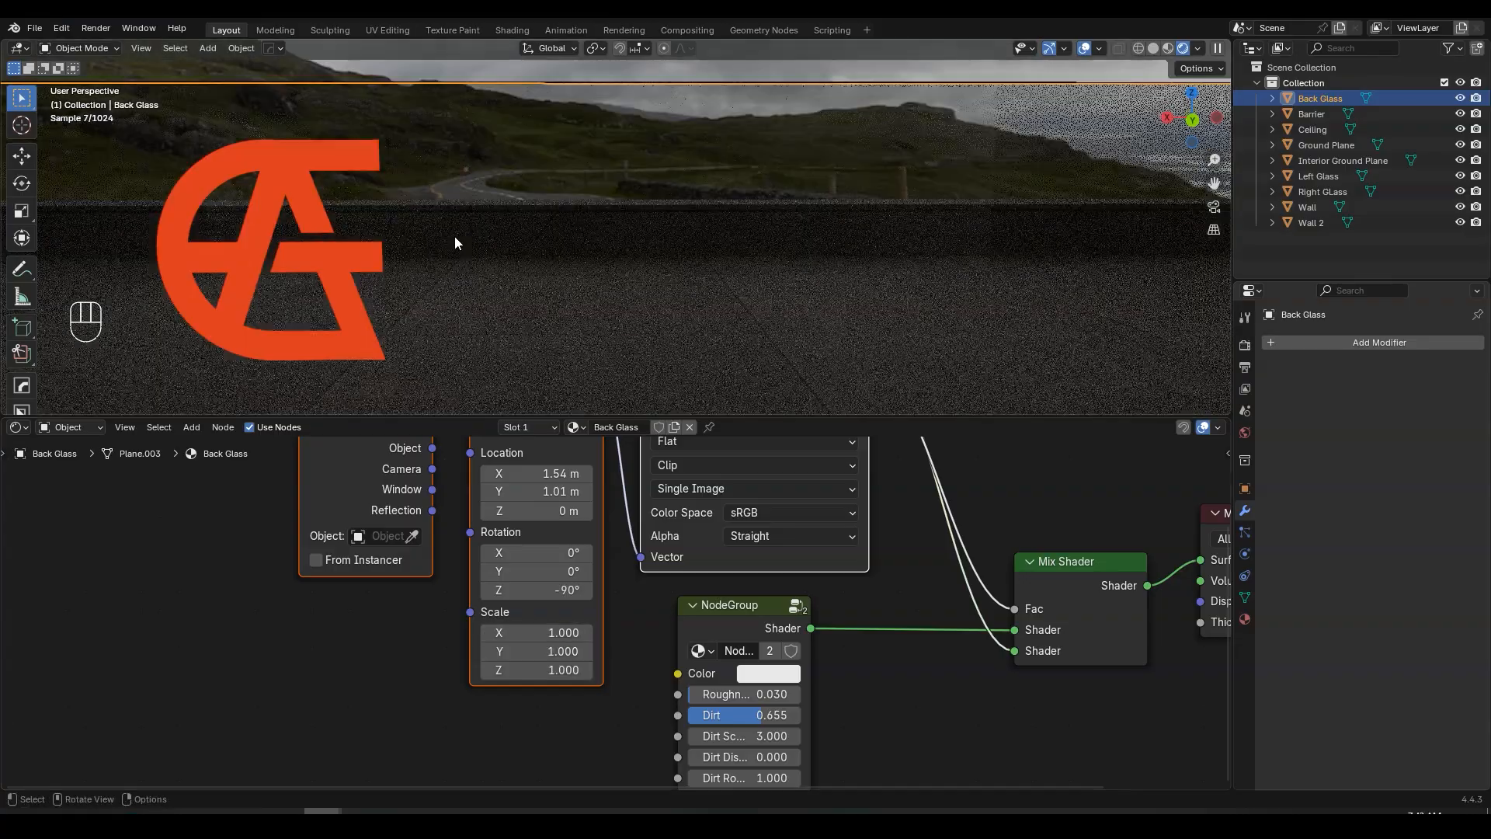
scroll(454, 236, down, 3)
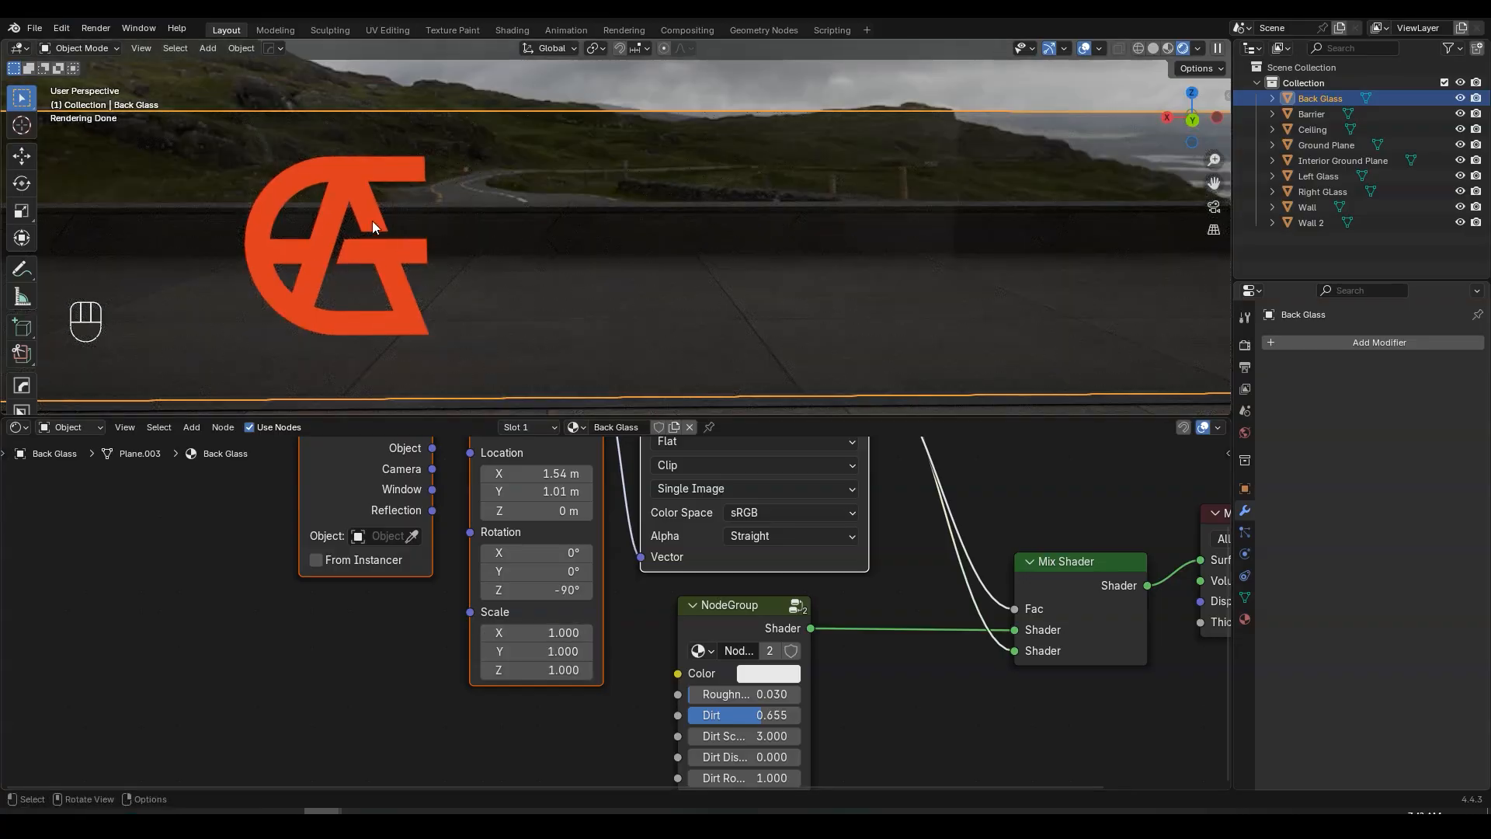
- Add a Hue/Saturation/Value node on the link between the 1.png image's Color output and the Mix Shader
middle_drag(888, 550, 673, 664)
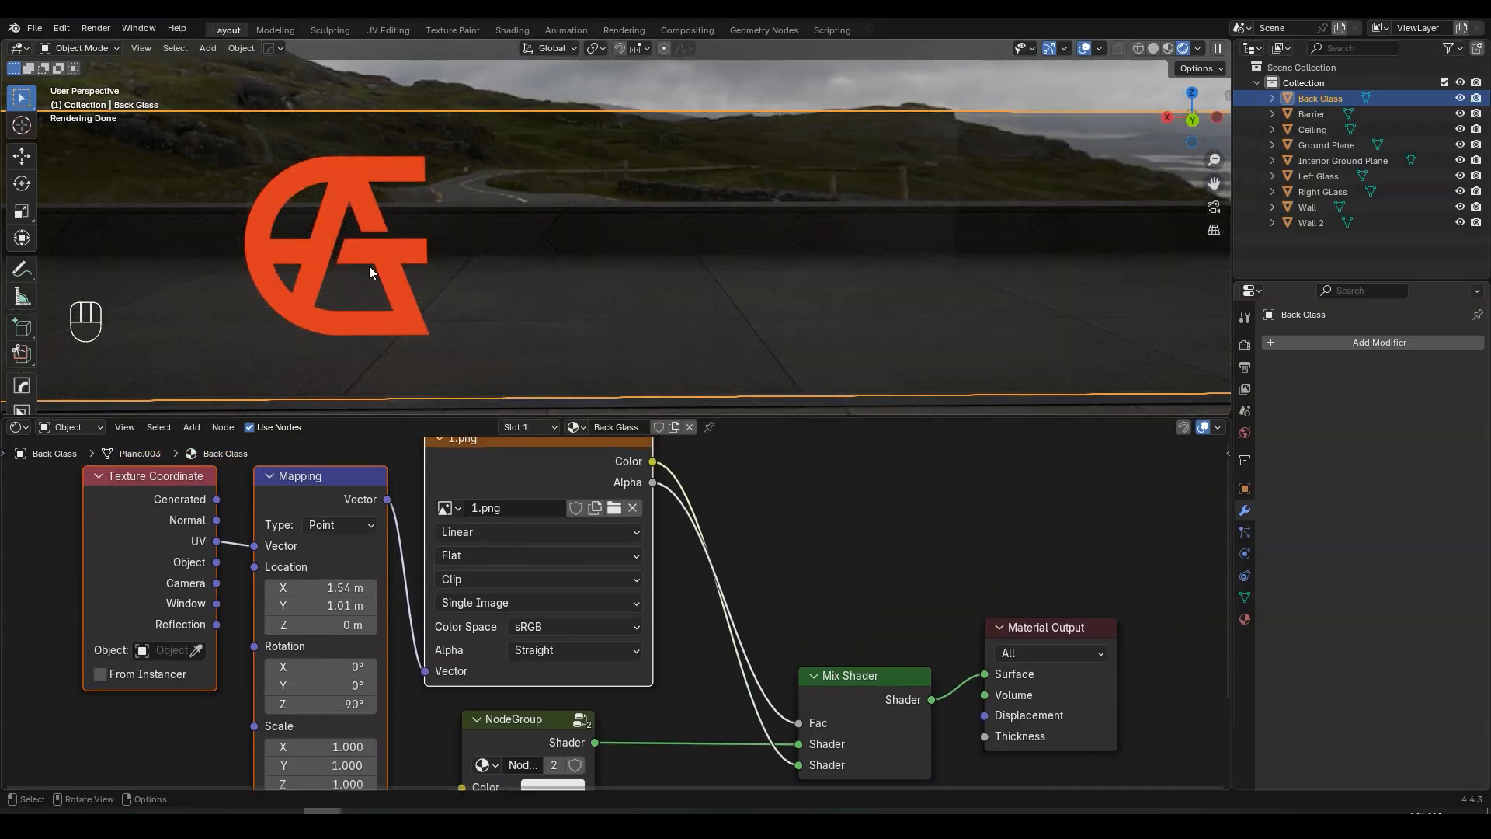
scroll(370, 266, down, 1)
middle_drag(805, 580, 757, 597)
middle_drag(590, 482, 537, 486)
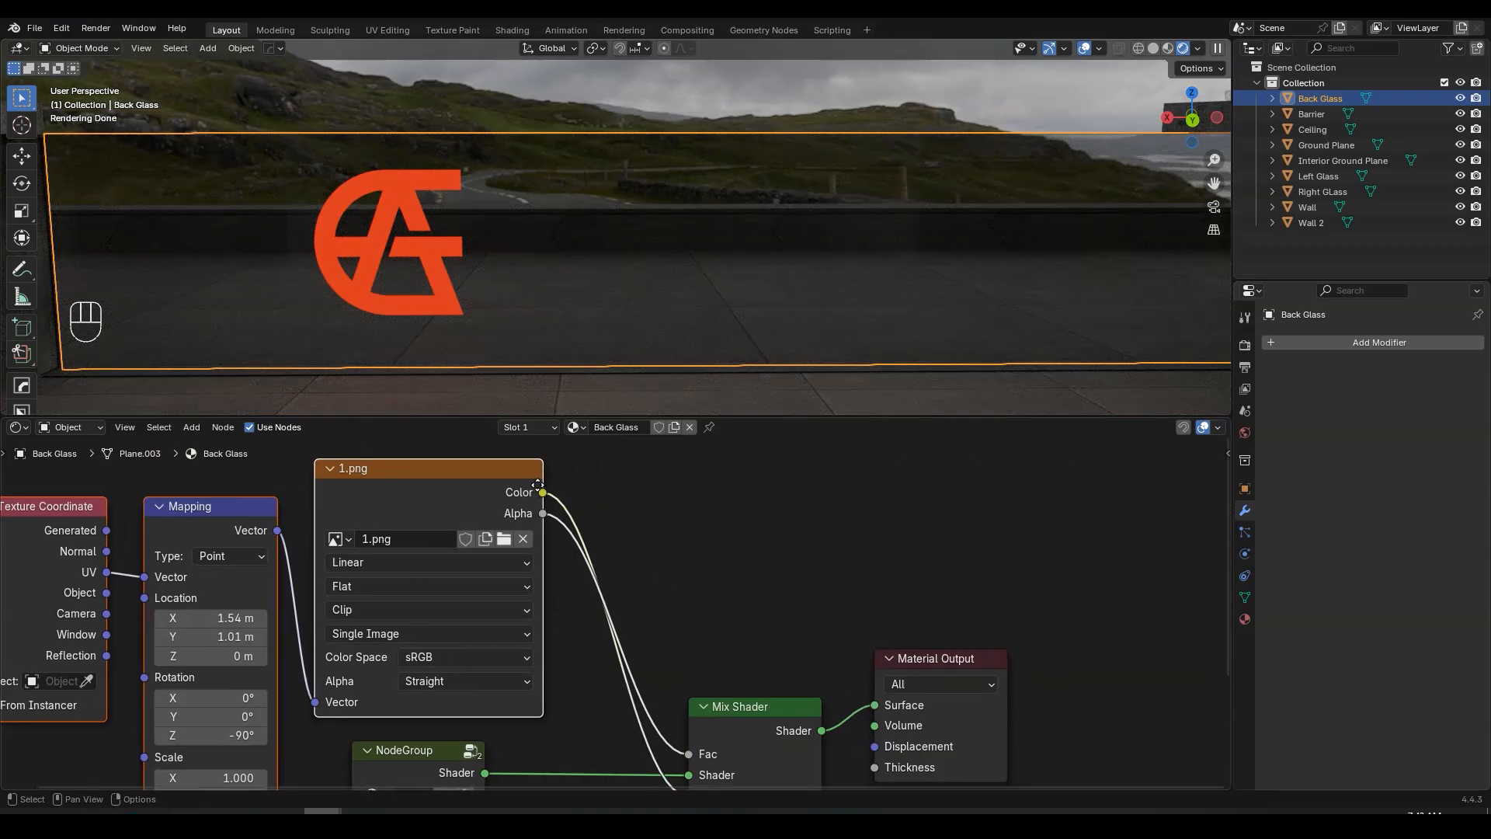
key(shift+a)
text(hu)
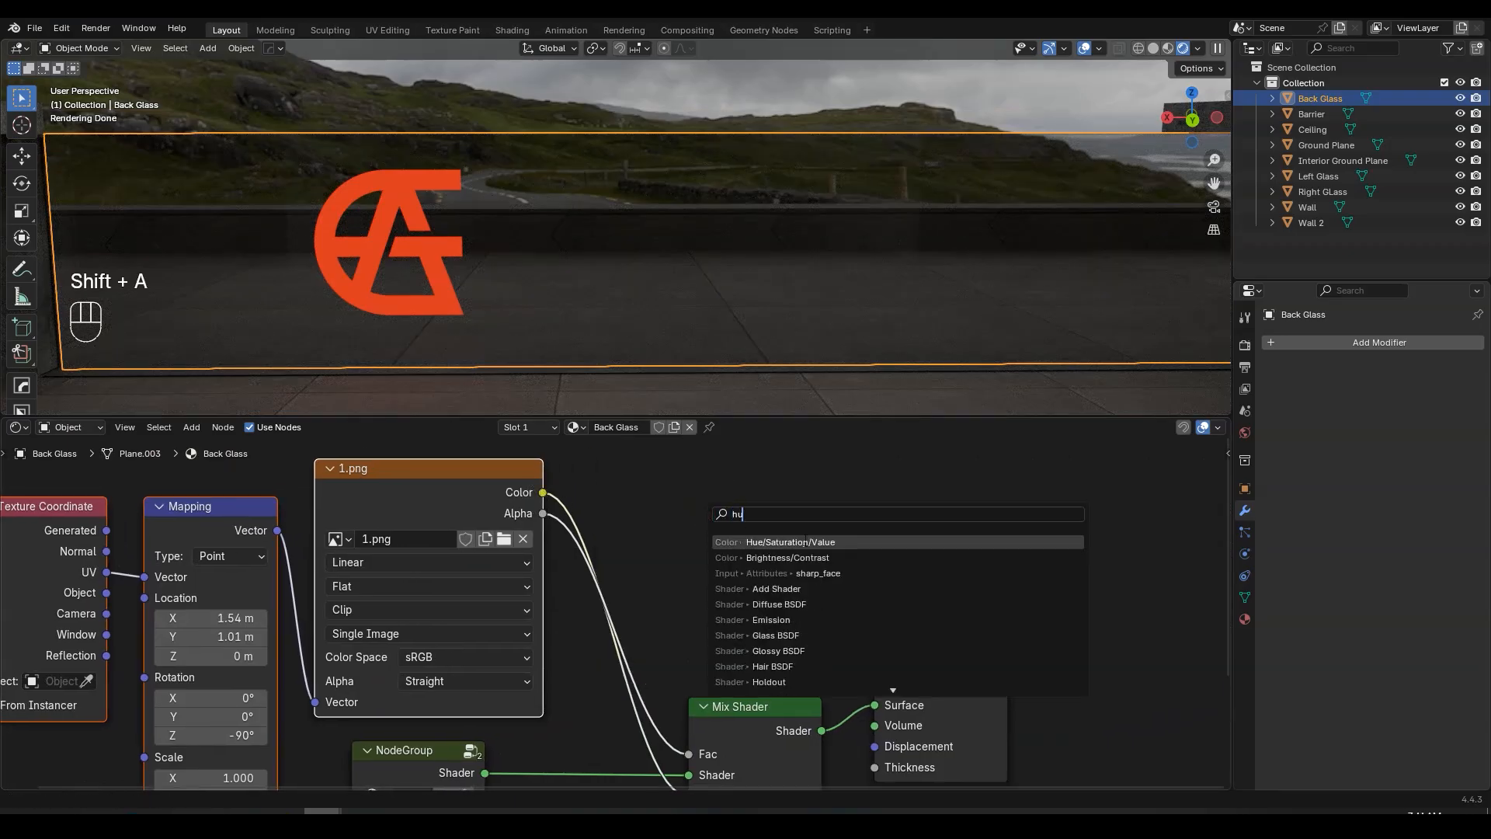
key(Return)
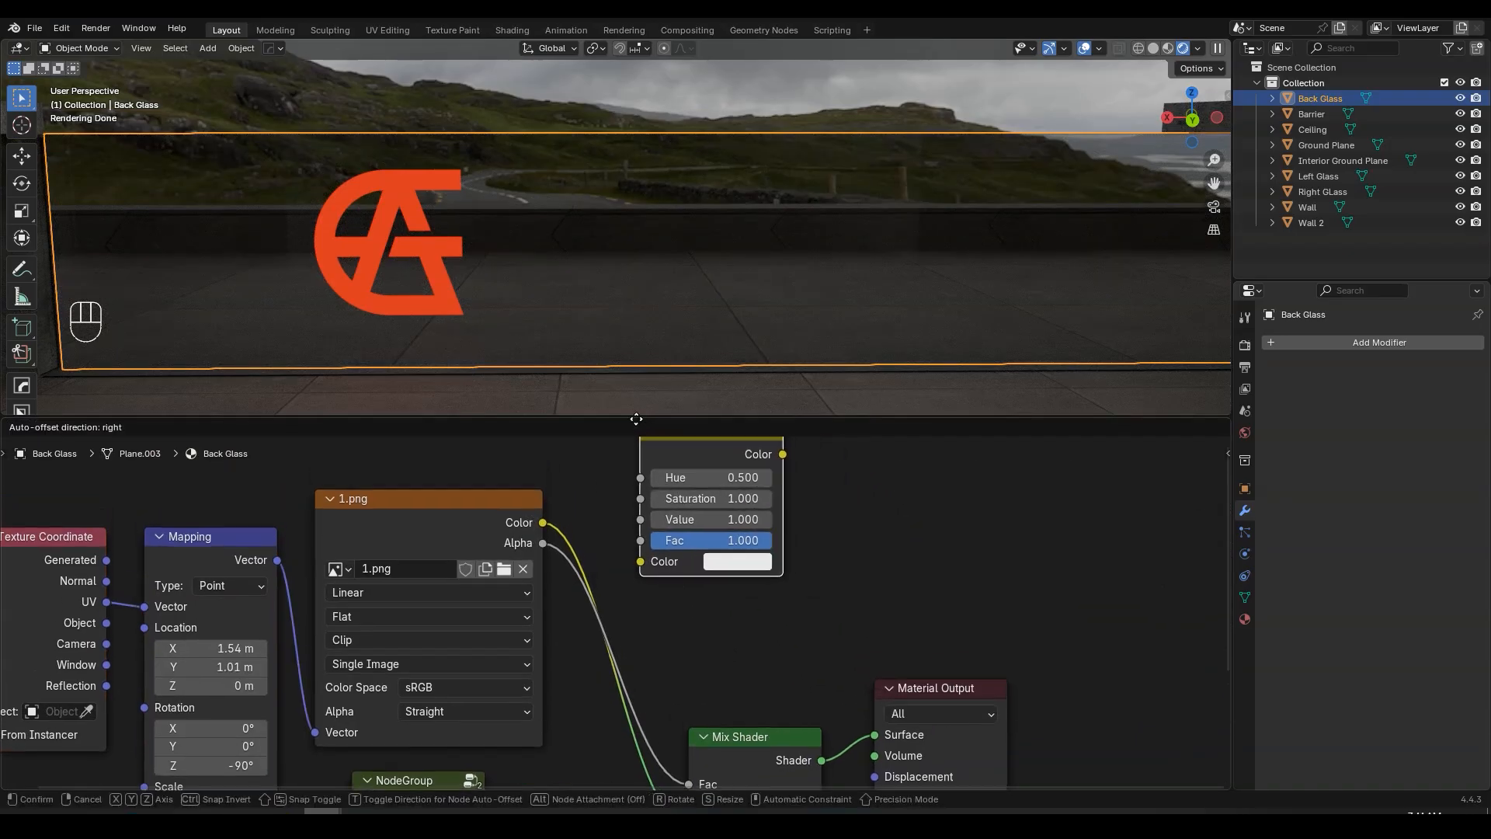
click(578, 503)
- Try adjusting the logo's saturation, value and hue in the Hue/Saturation/Value node
middle_drag(668, 639, 679, 492)
scroll(776, 644, down, 1)
middle_drag(804, 669, 801, 628)
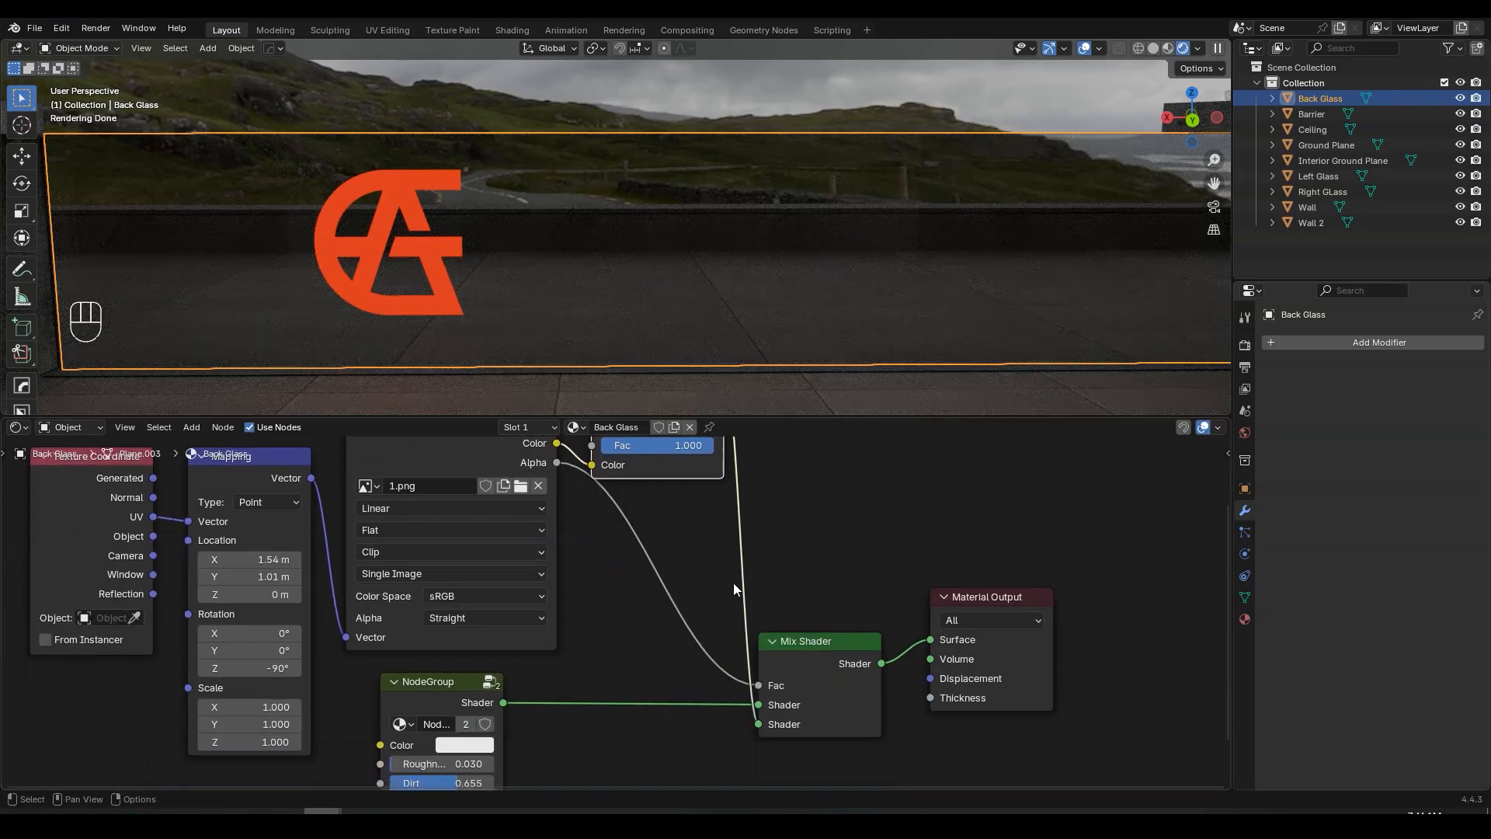
scroll(733, 582, down, 1)
middle_drag(699, 497, 690, 647)
scroll(665, 585, up, 5)
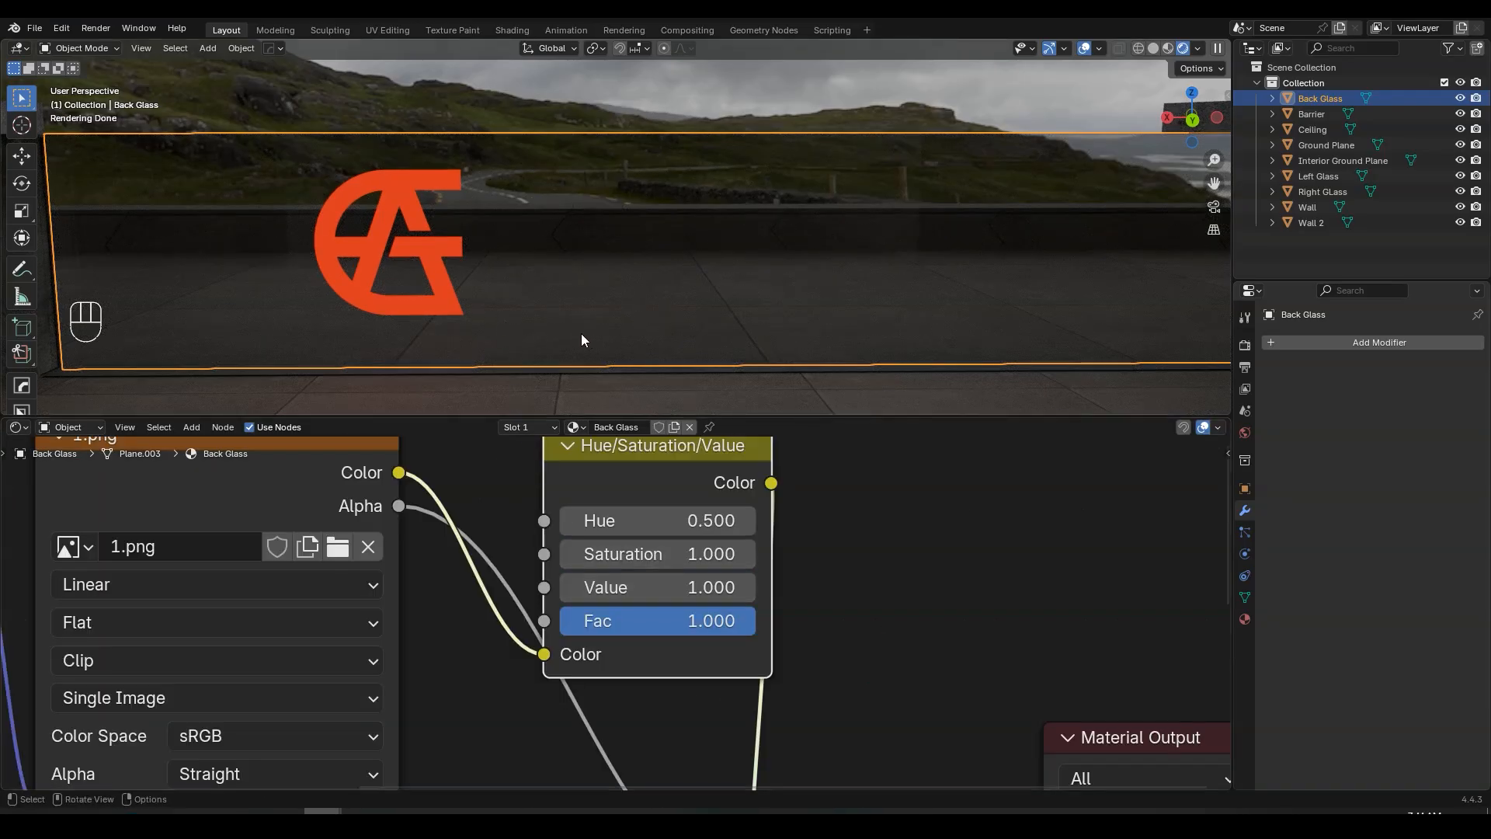
drag(687, 560, 569, 560)
right_click(686, 560)
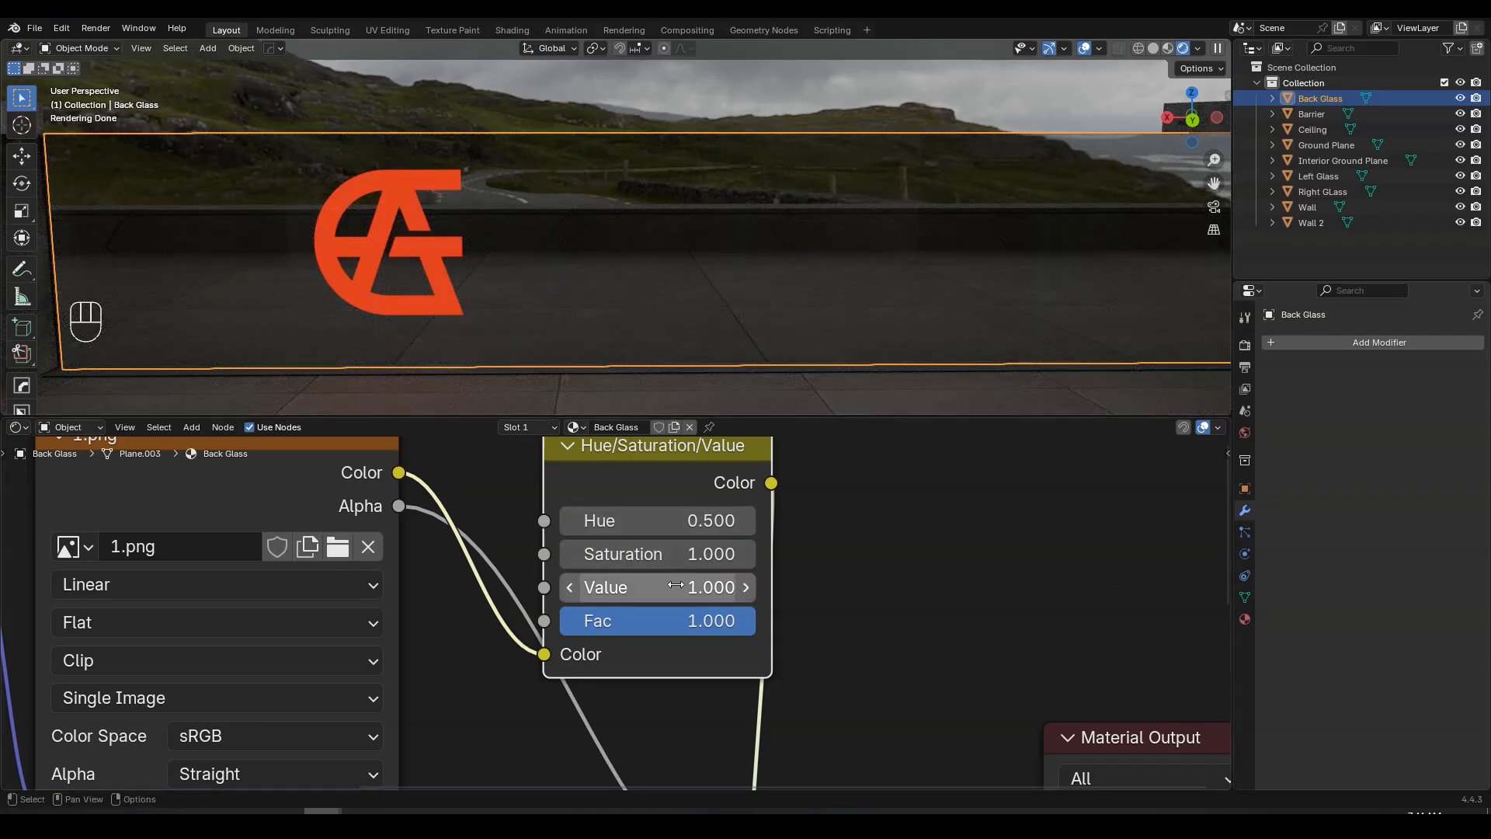
drag(699, 587, 579, 588)
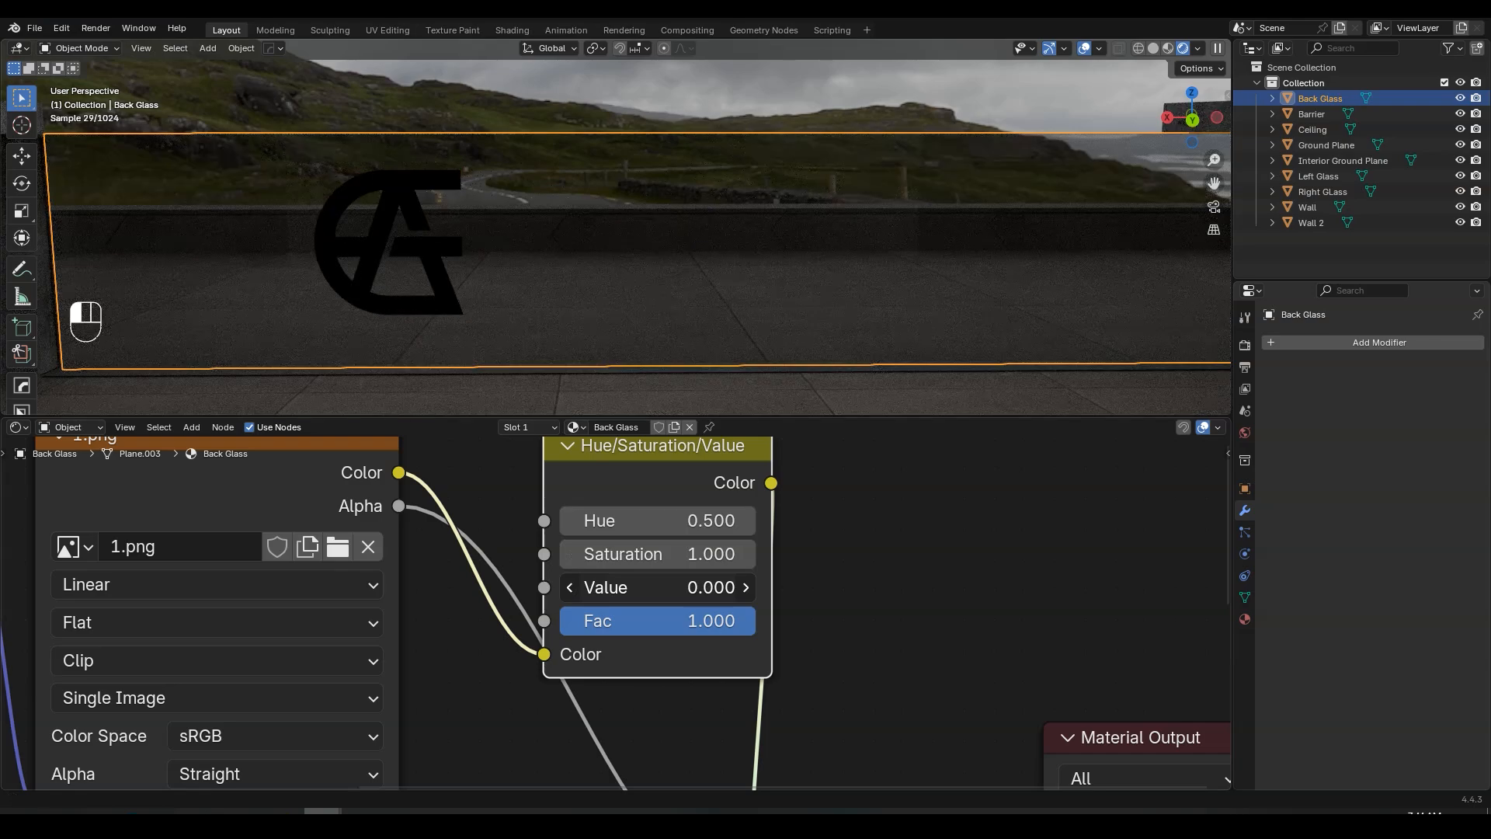
right_click(697, 588)
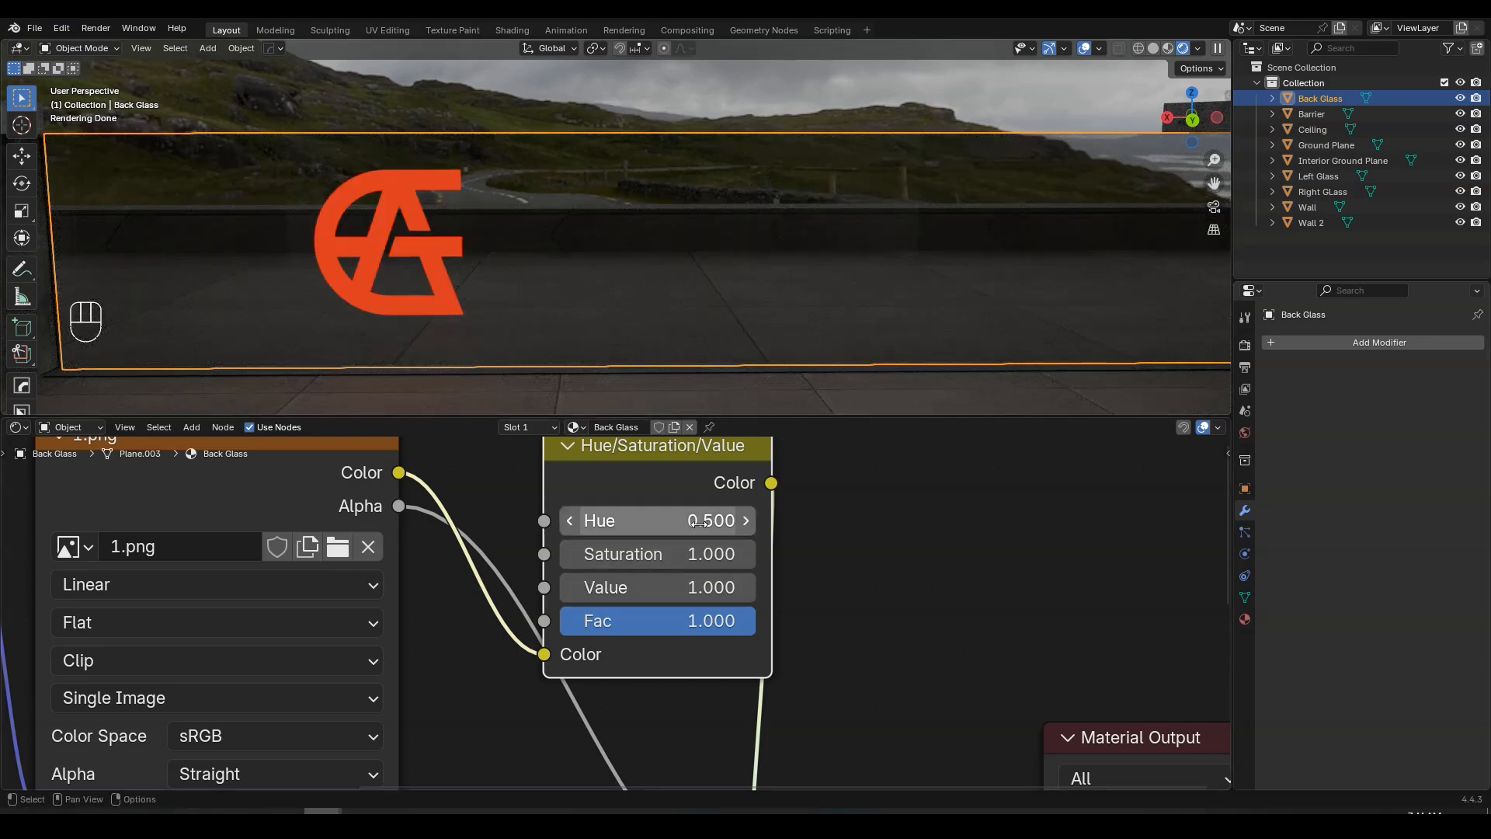
mouse_move(699, 522)
shift+mouse_down()
mouse_move(839, 523)
mouse_move(674, 522)
mouse_move(779, 523)
mouse_move(699, 522)
shift+mouse_up()
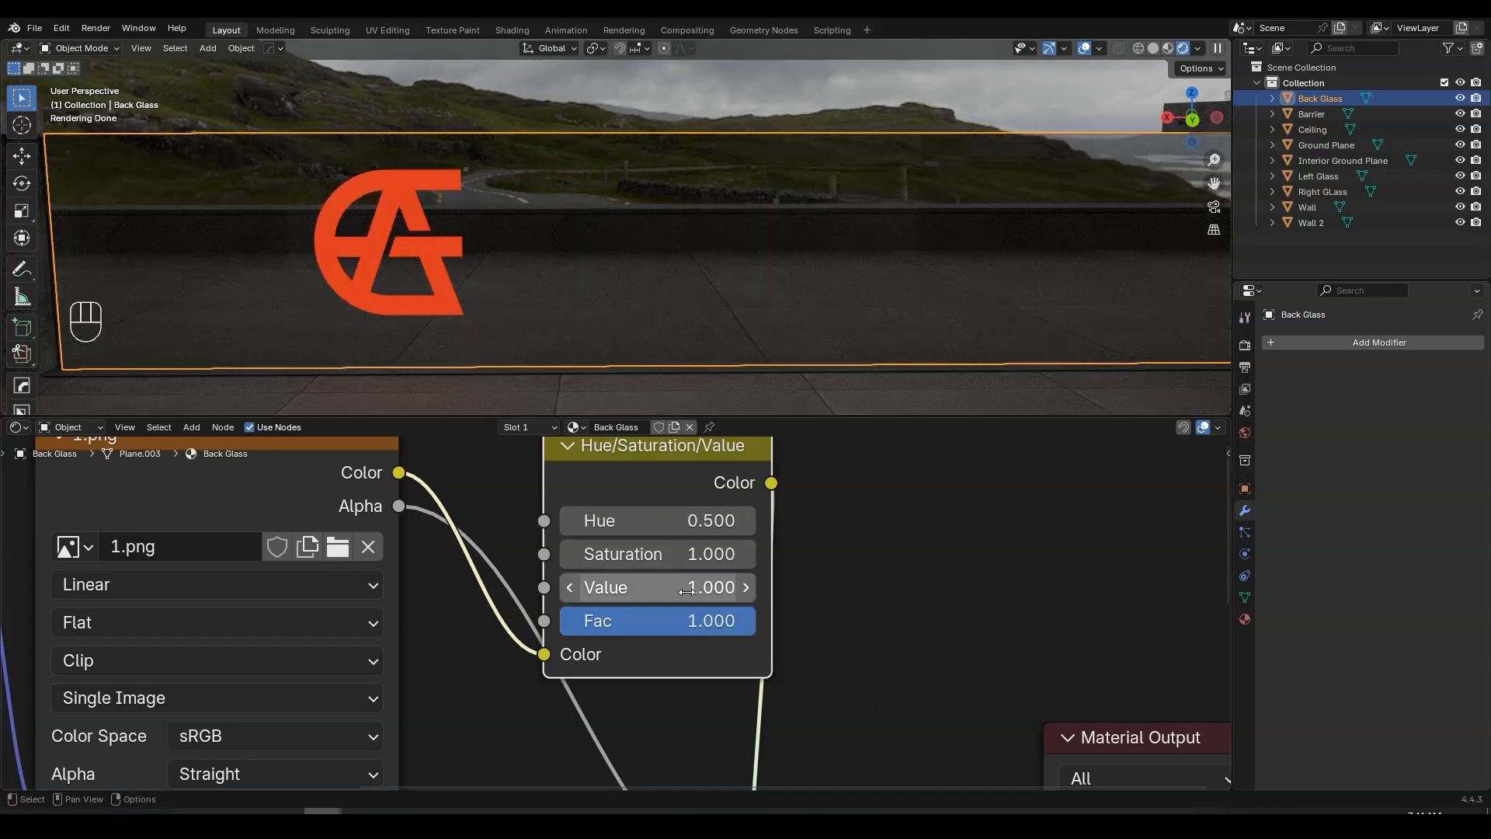
- Set the Hue/Saturation/Value node's Value to 0 to blacken the logo, deselect all objects and save the file
drag(686, 591, 544, 592)
scroll(622, 314, down, 2)
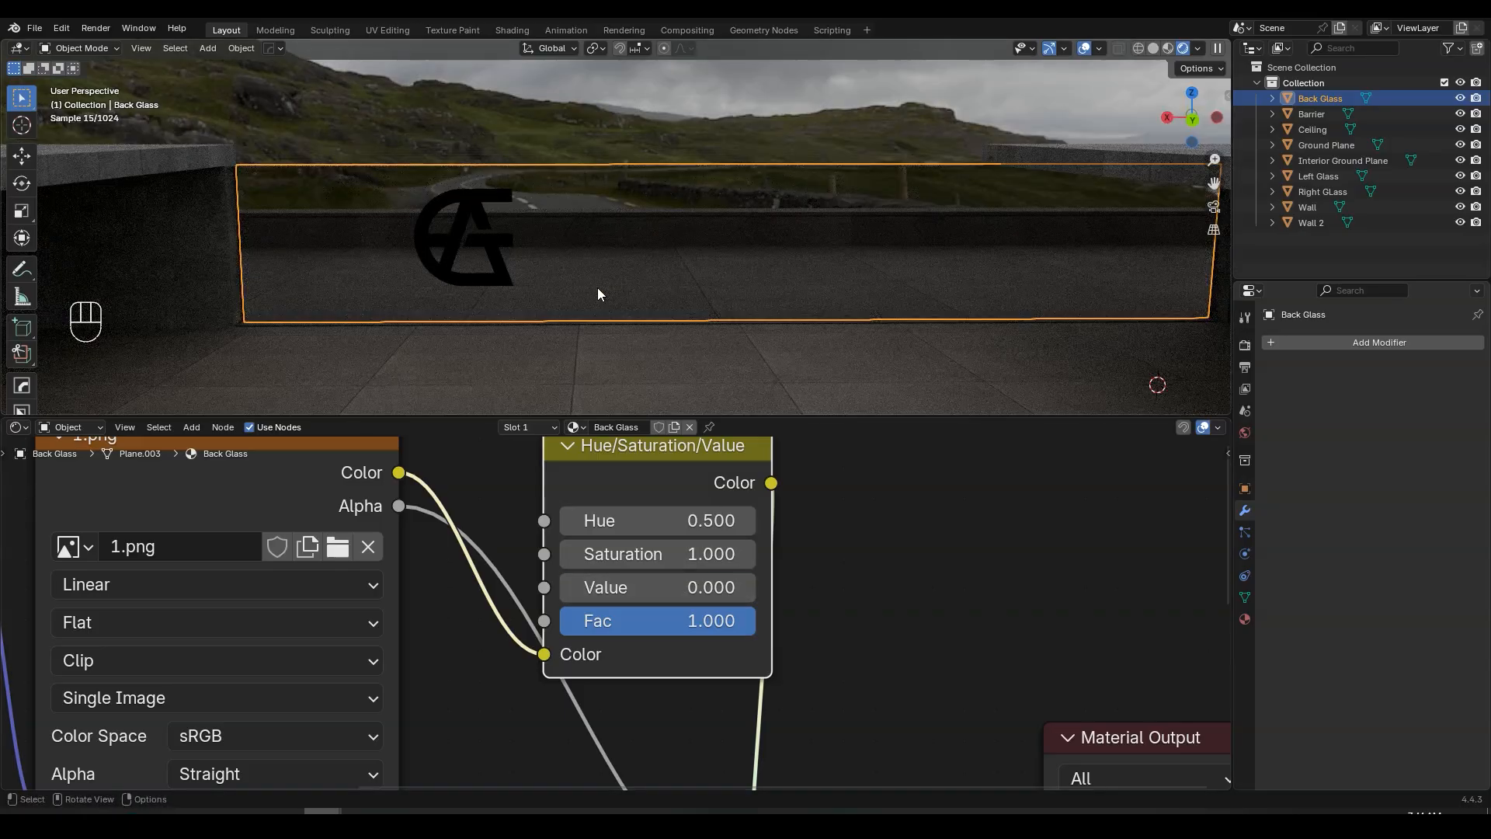
key(alt+a)
middle_drag(563, 274, 583, 273)
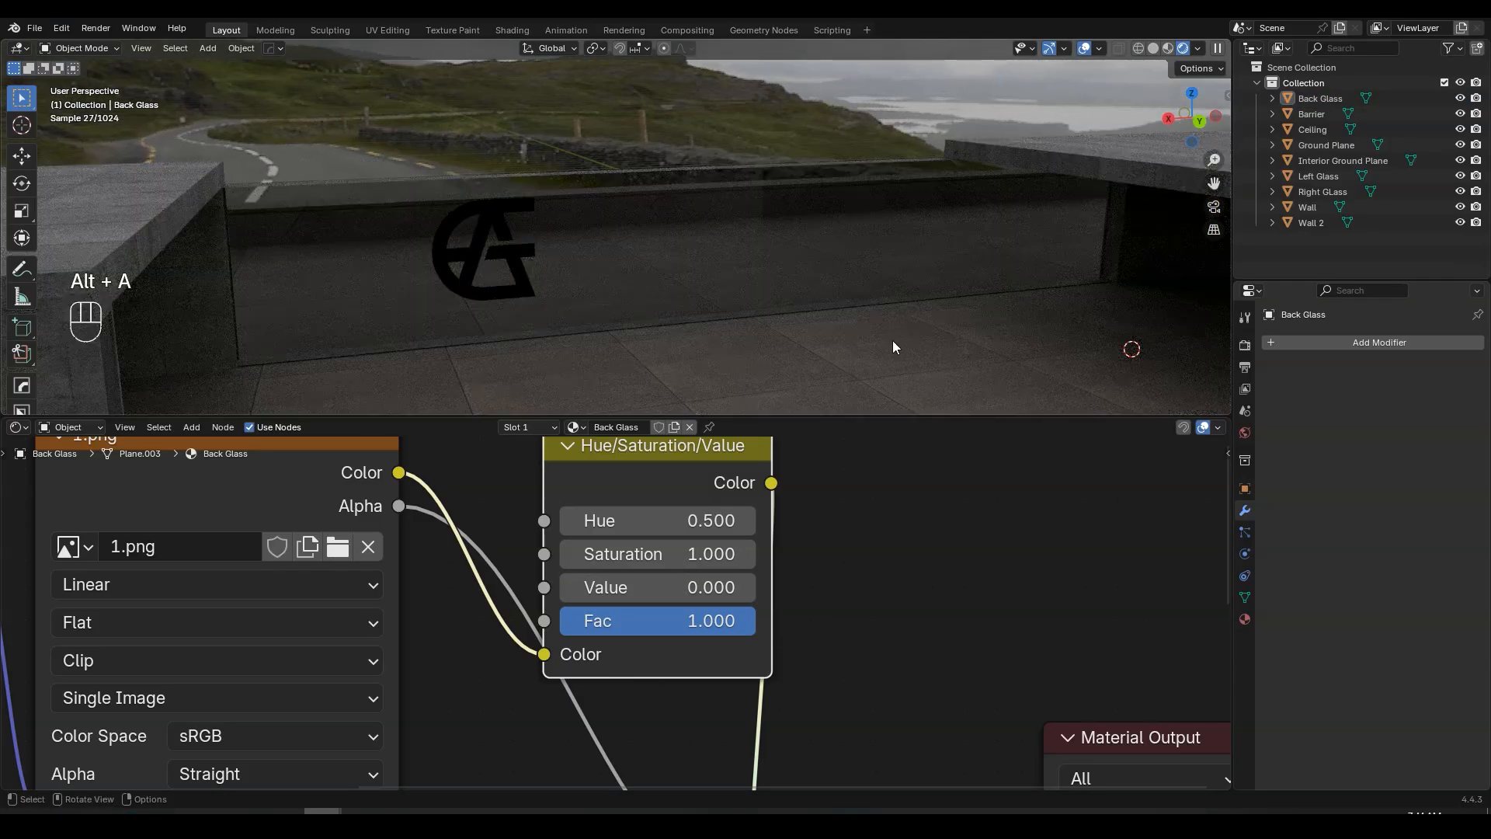
key(ctrl+s)
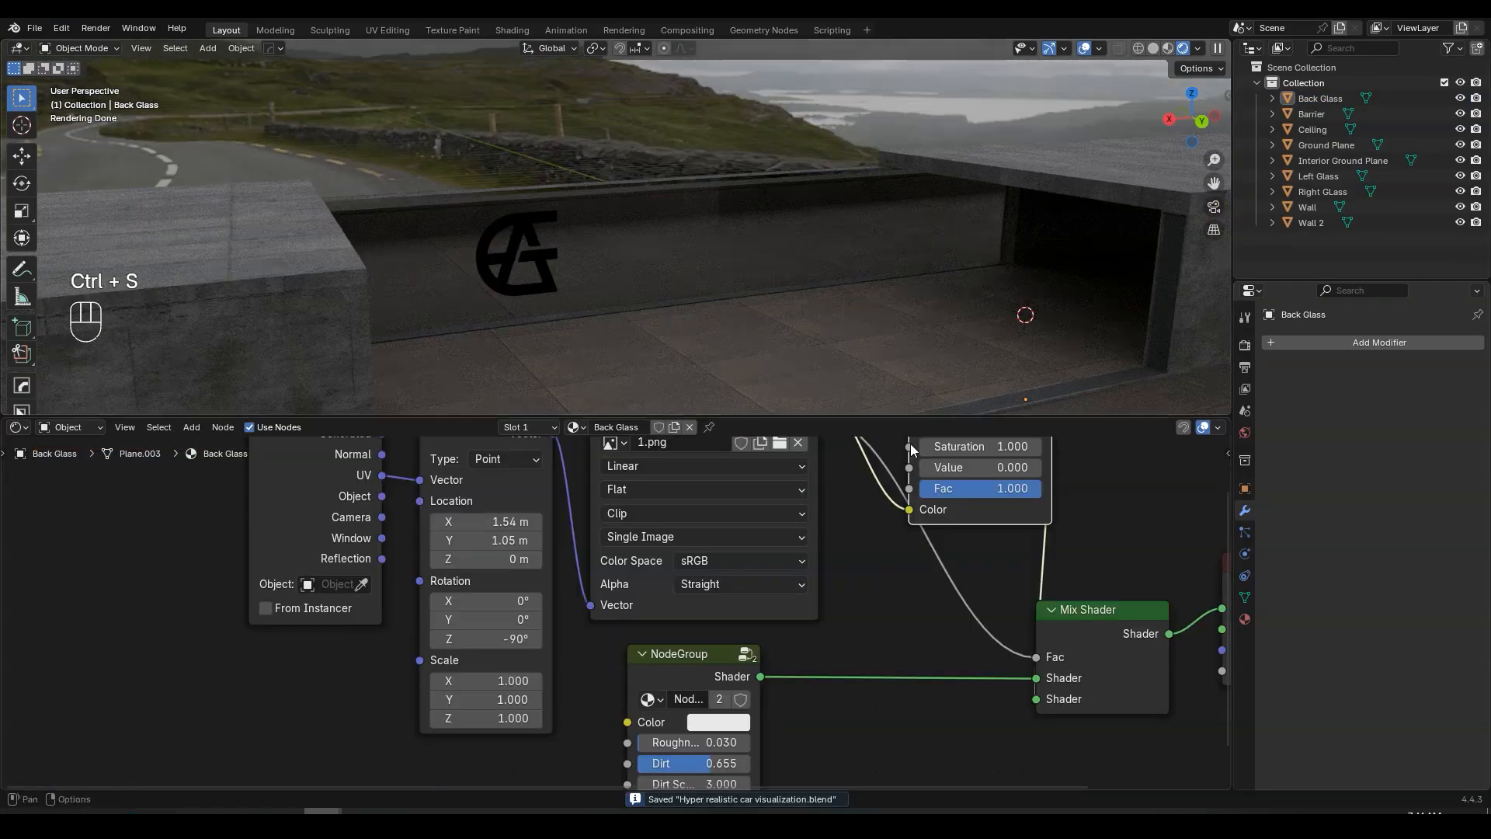
- Switch the shader editor from Object to World and frame all of the HDR environment nodes
key(Home)
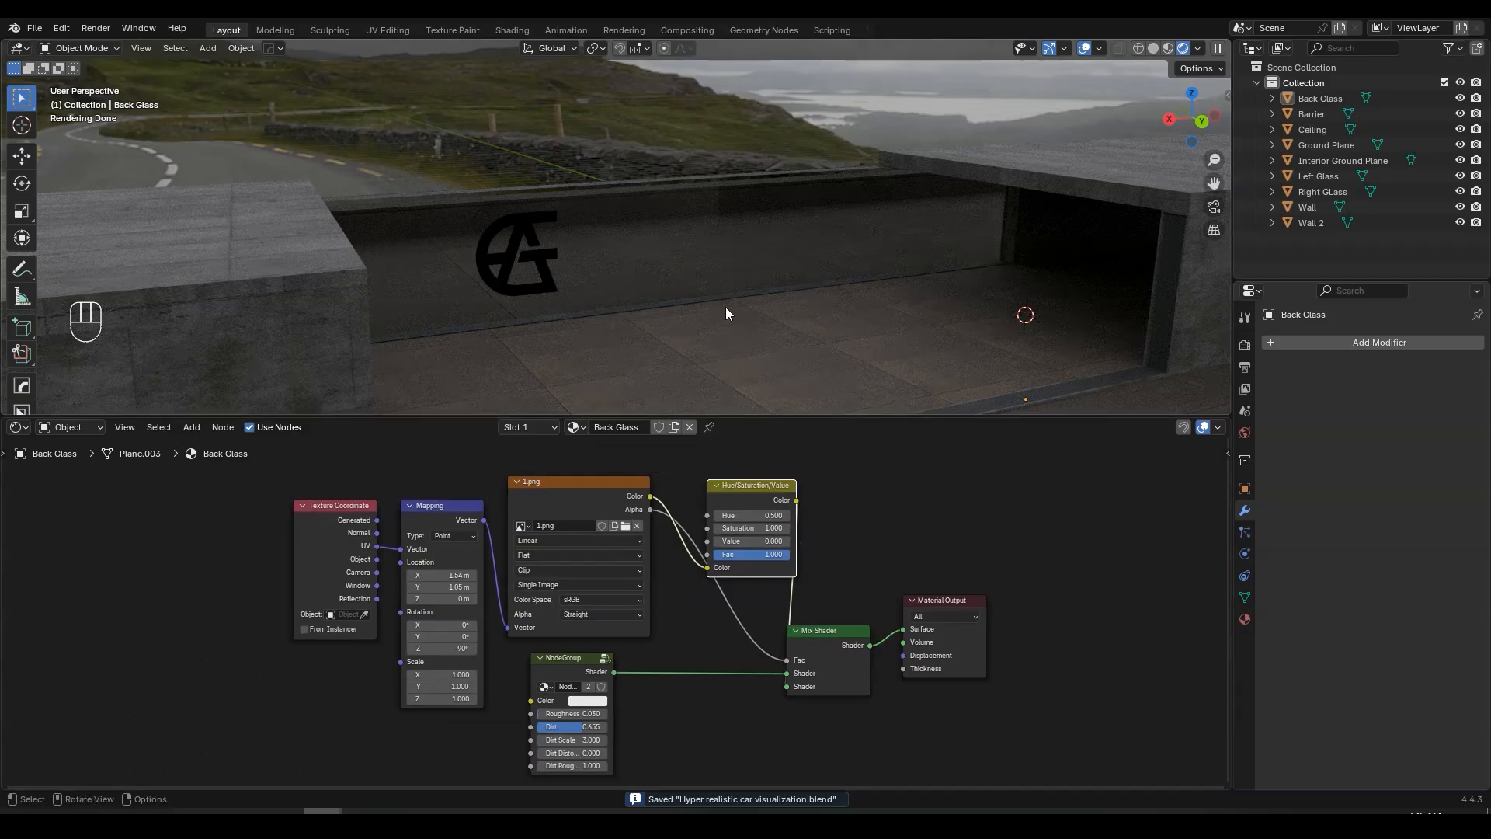
middle_drag(813, 279, 744, 154)
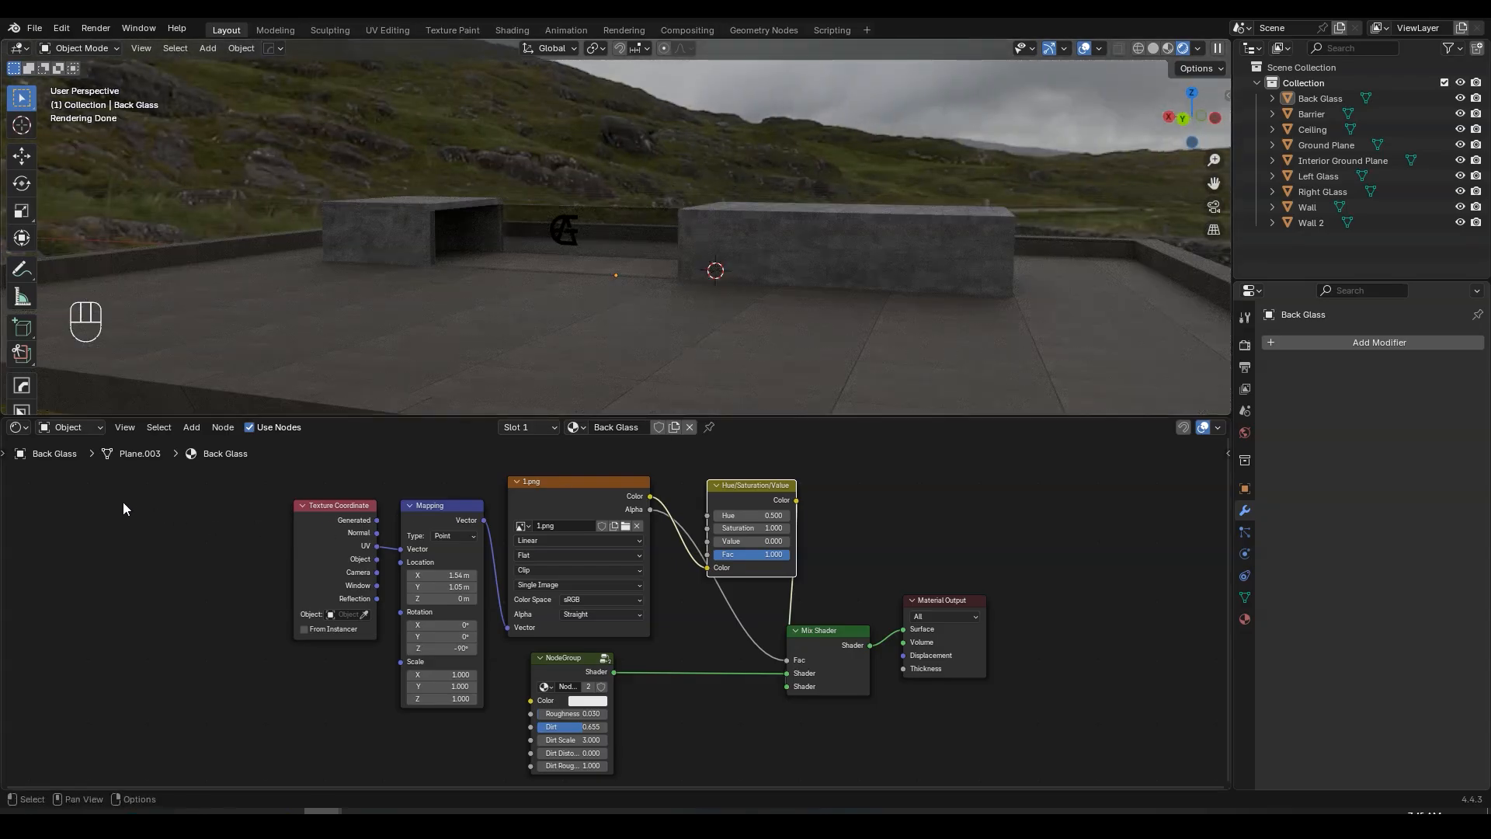
click(64, 429)
click(70, 482)
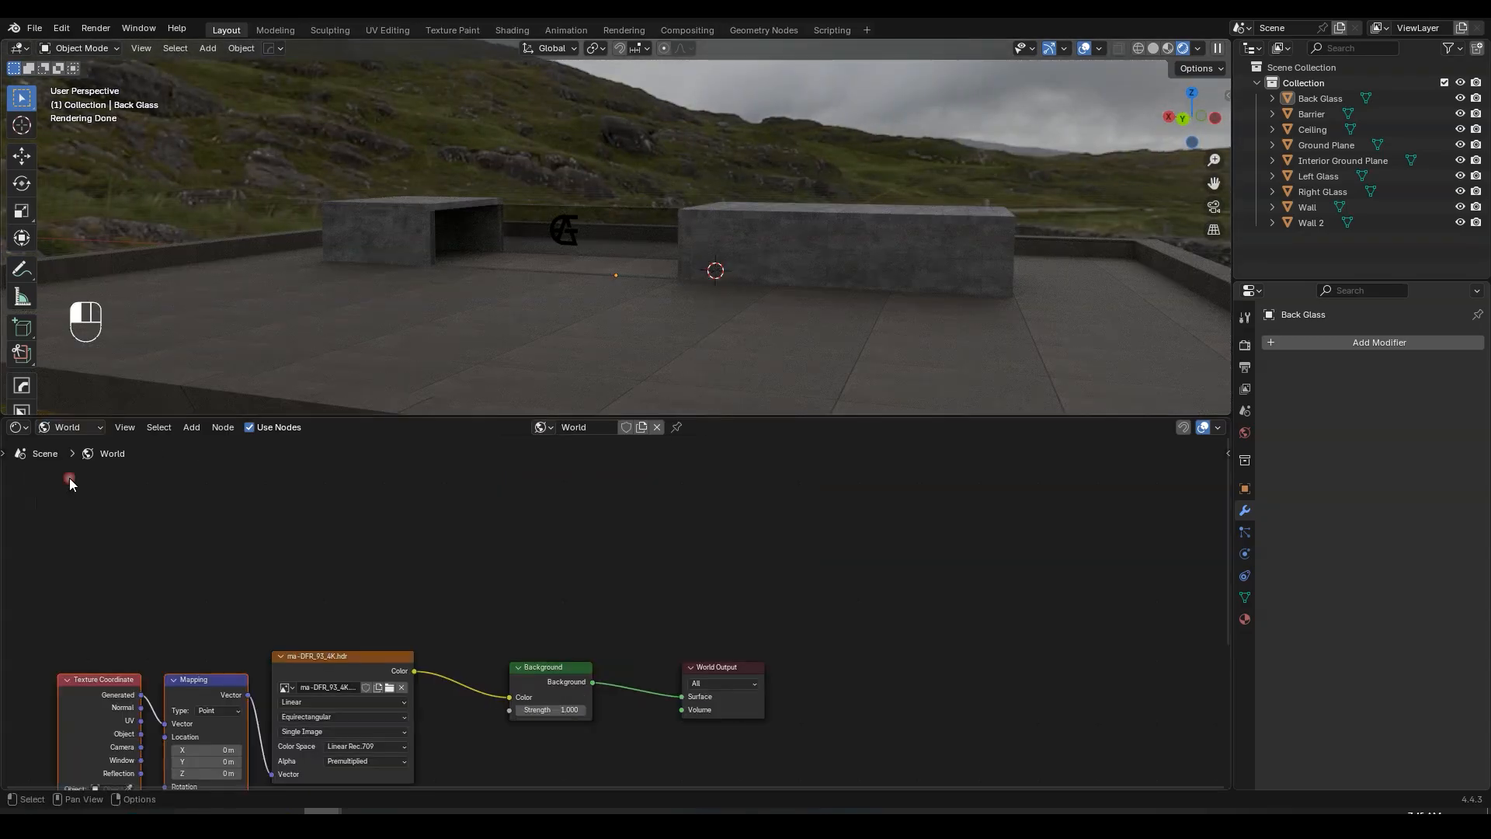
key(Home)
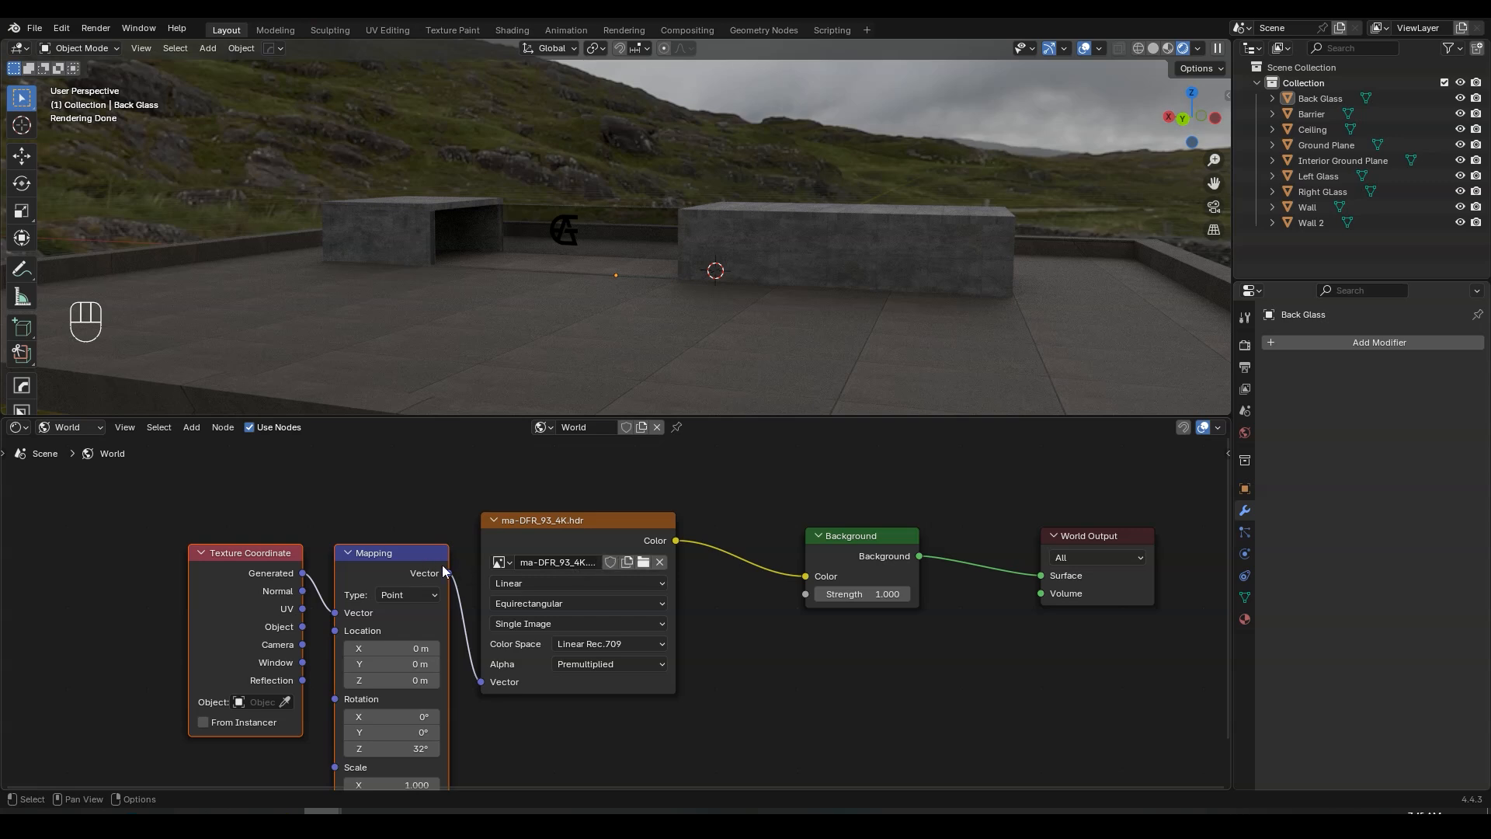
- Move the Texture Coordinate, Mapping and environment image nodes closer to the Background node, and the World Output node farther away
drag(253, 528, 529, 612)
key(g)
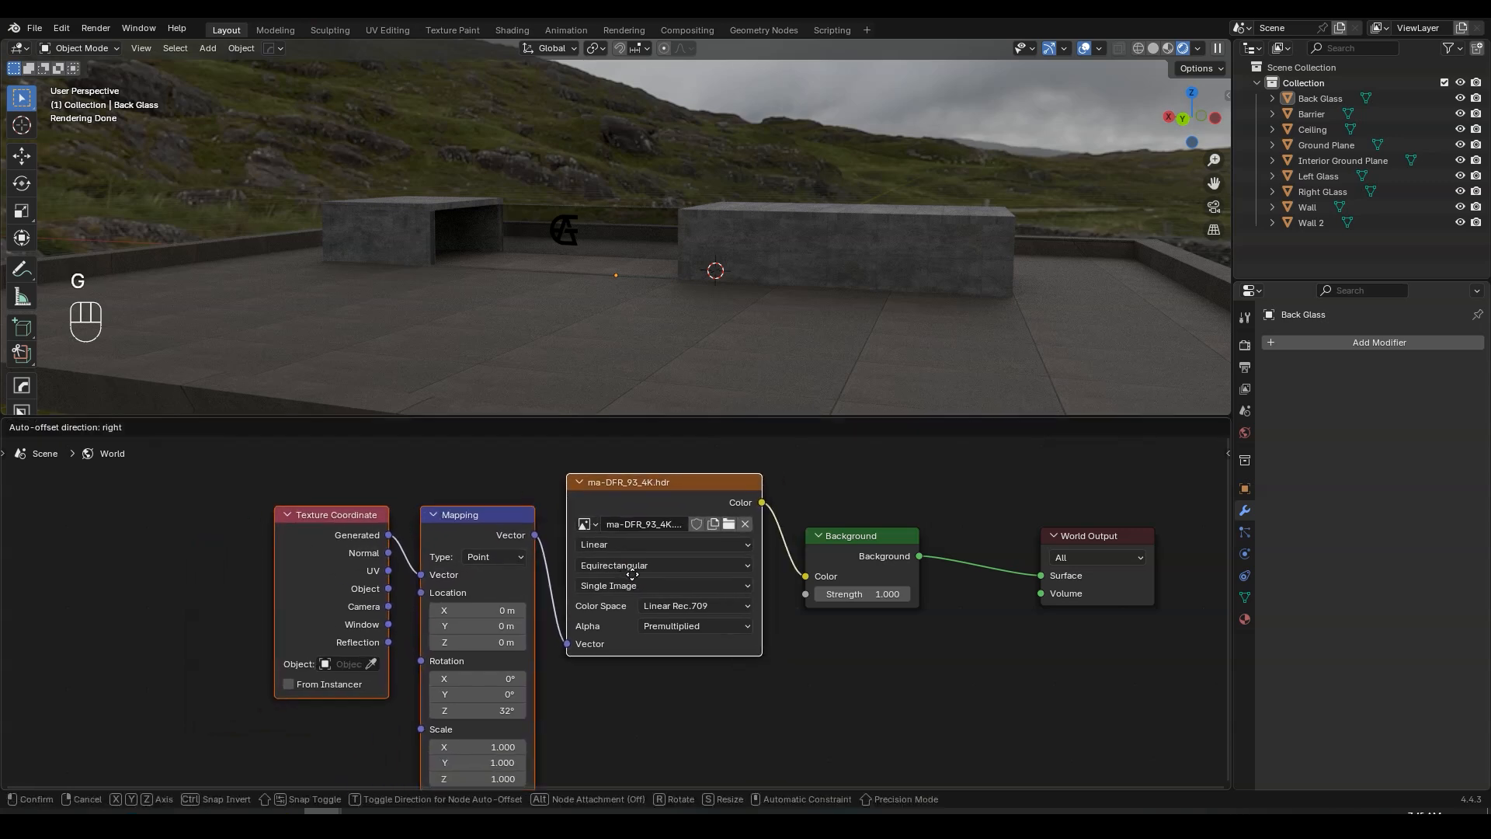
click(613, 612)
scroll(613, 612, down, 2)
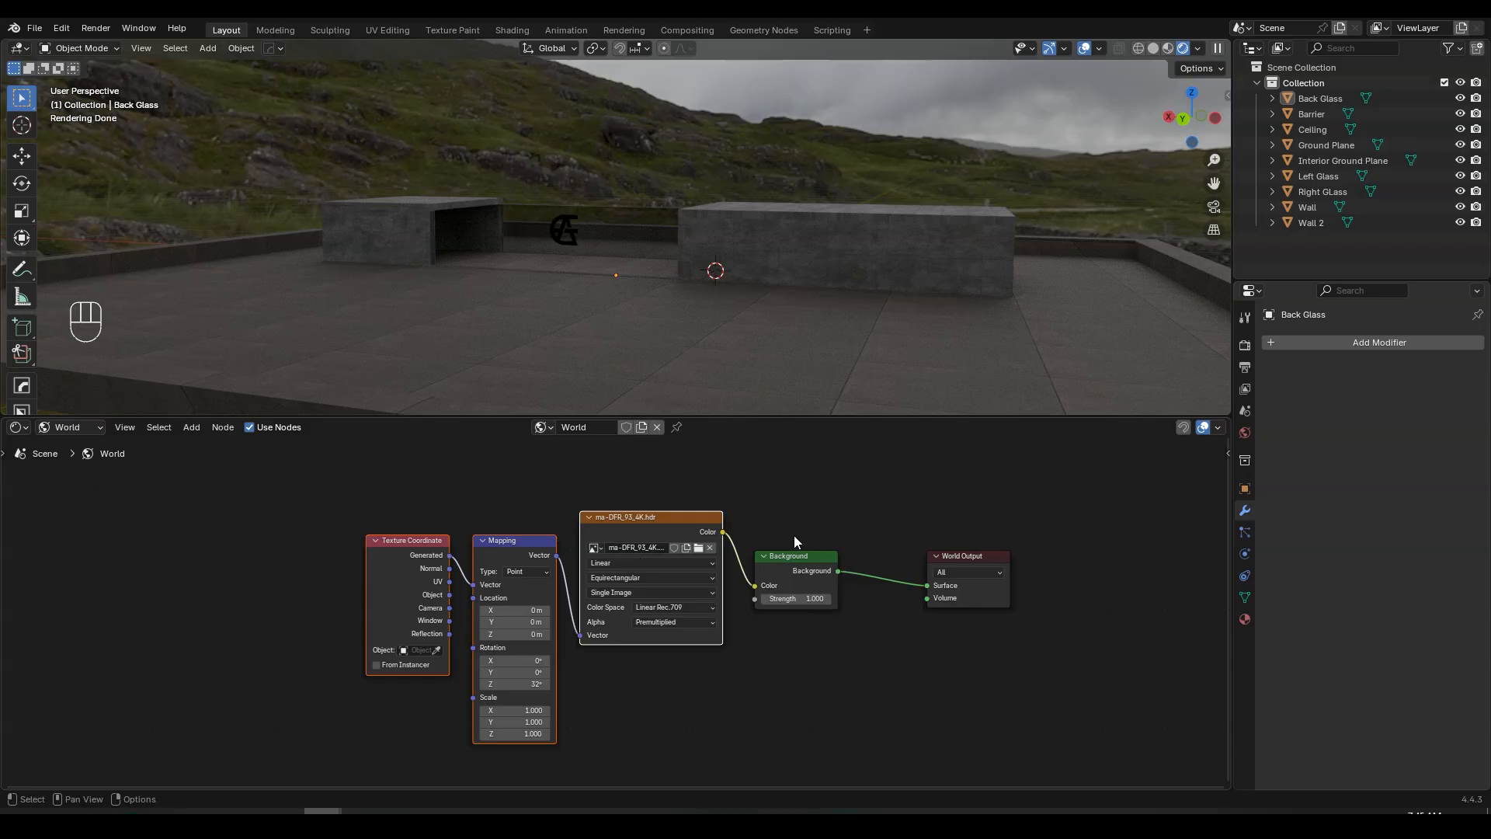
click(971, 553)
key(g)
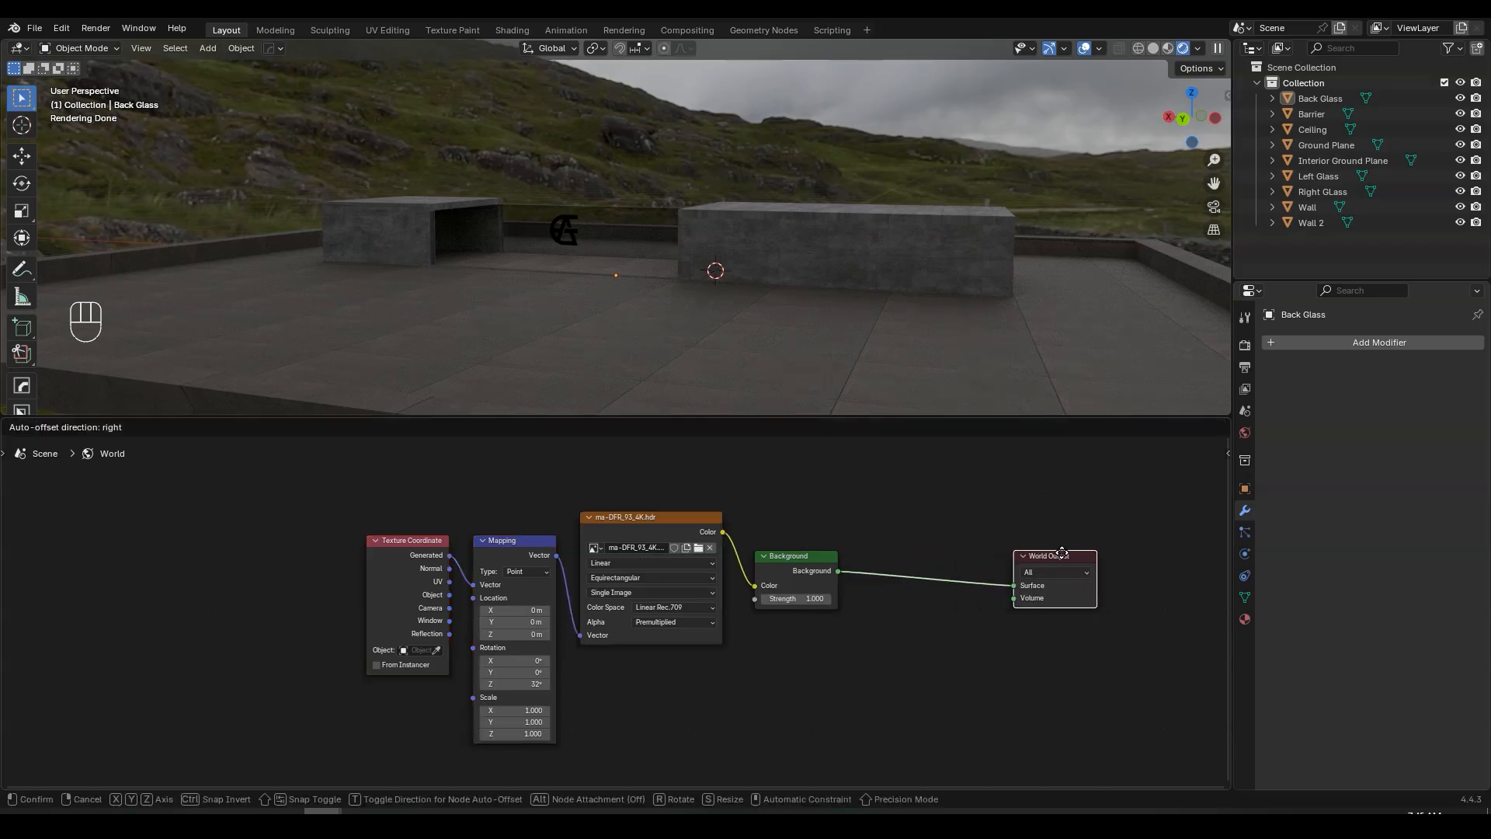
click(1062, 552)
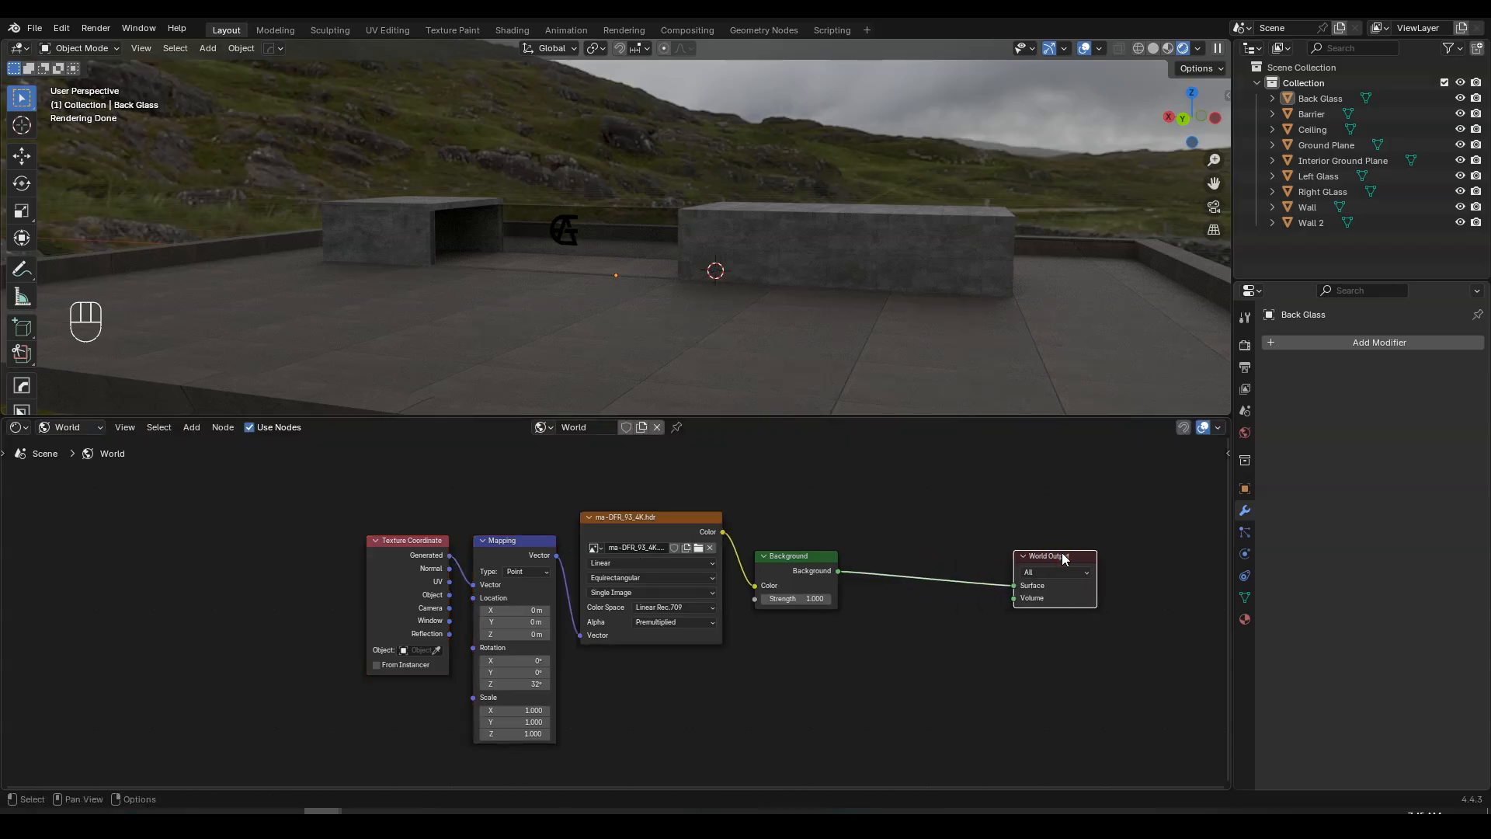
middle_drag(936, 617, 893, 588)
click(893, 588)
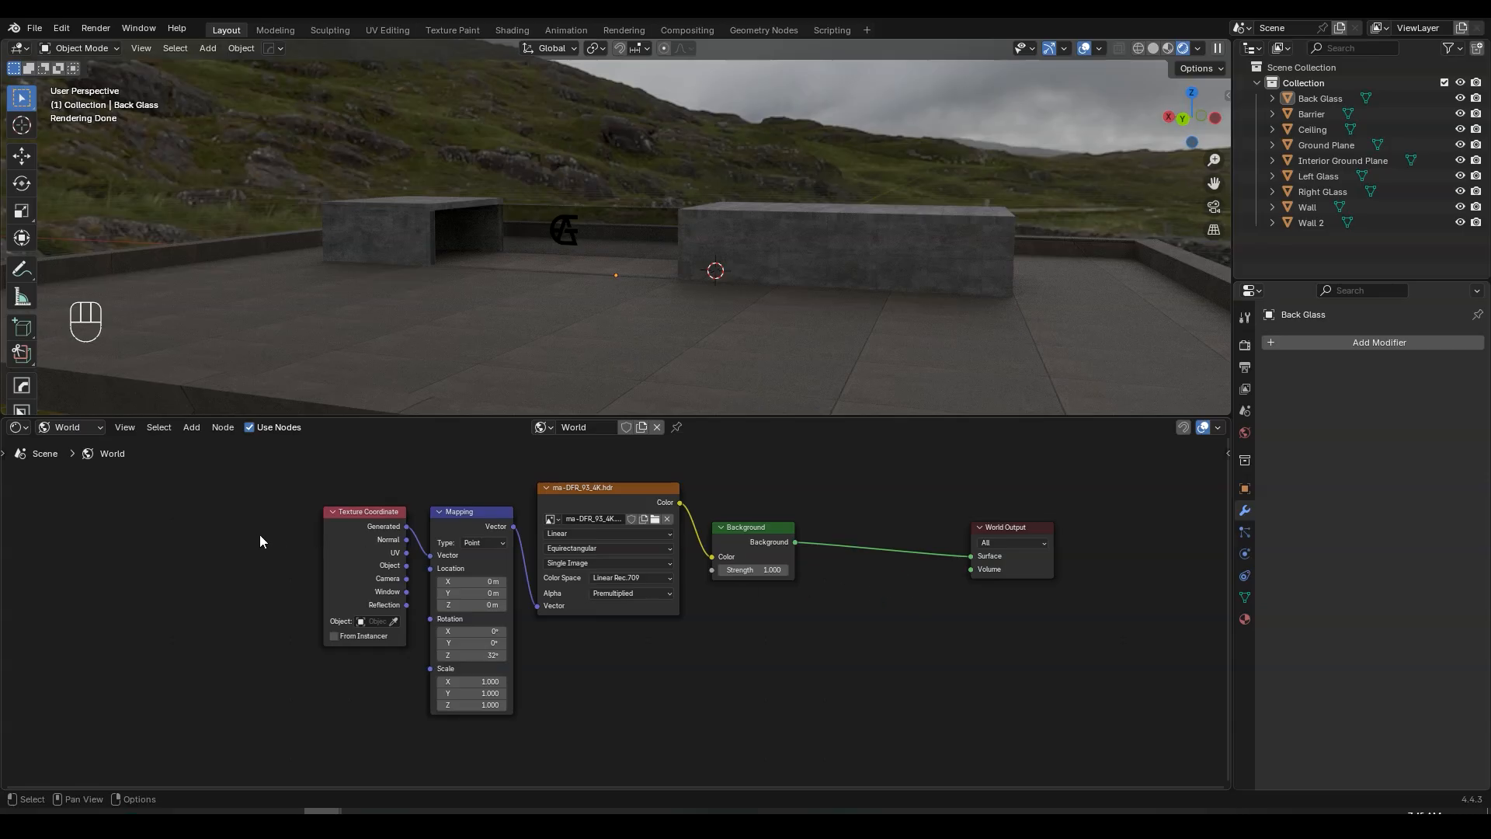
- Duplicate the Texture Coordinate, Mapping, environment image and Background nodes and place the copies directly below the originals
drag(254, 532, 809, 608)
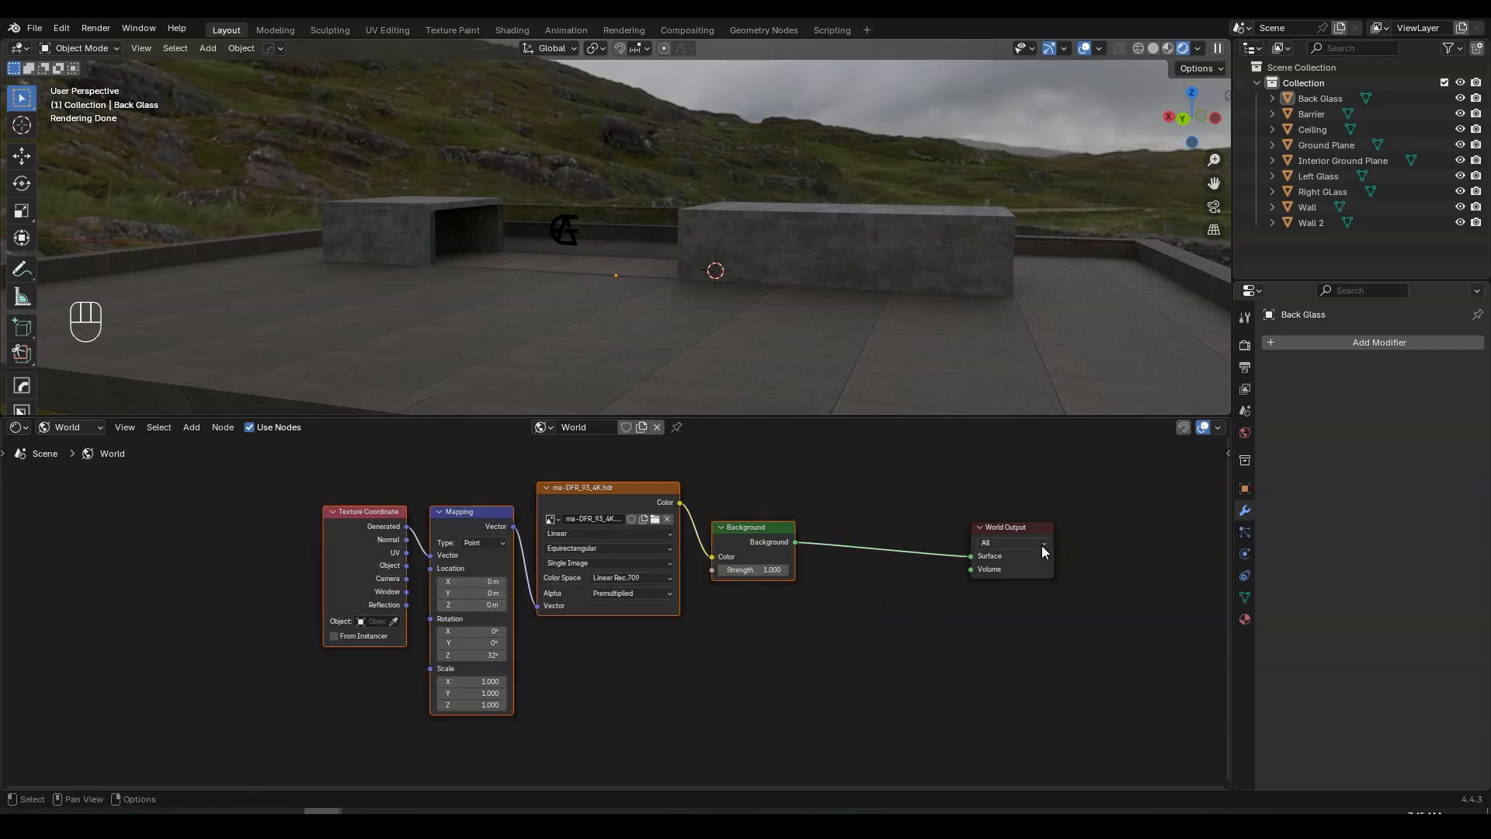
scroll(740, 626, down, 2)
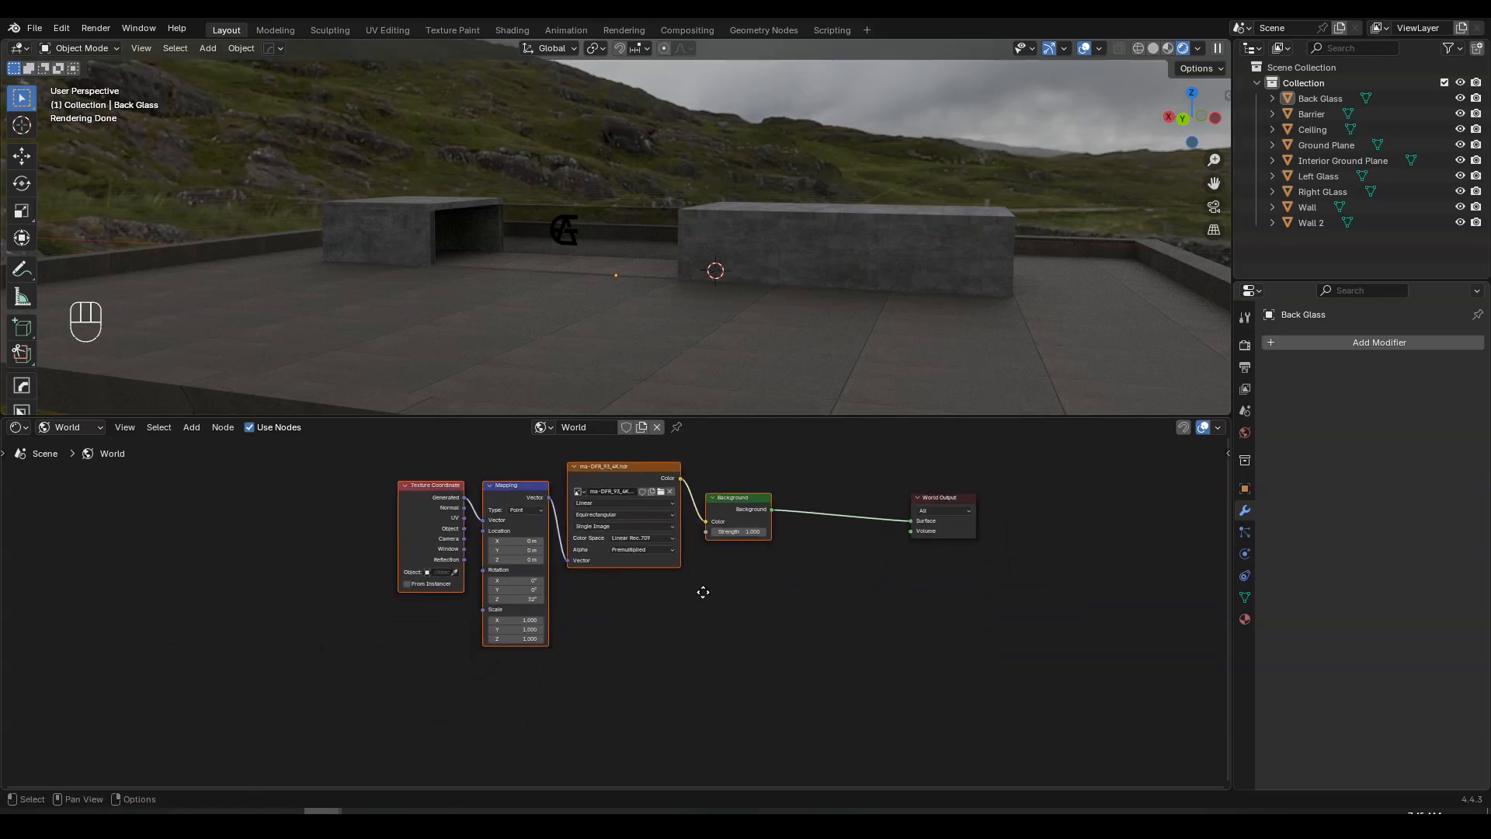
key(shift+d)
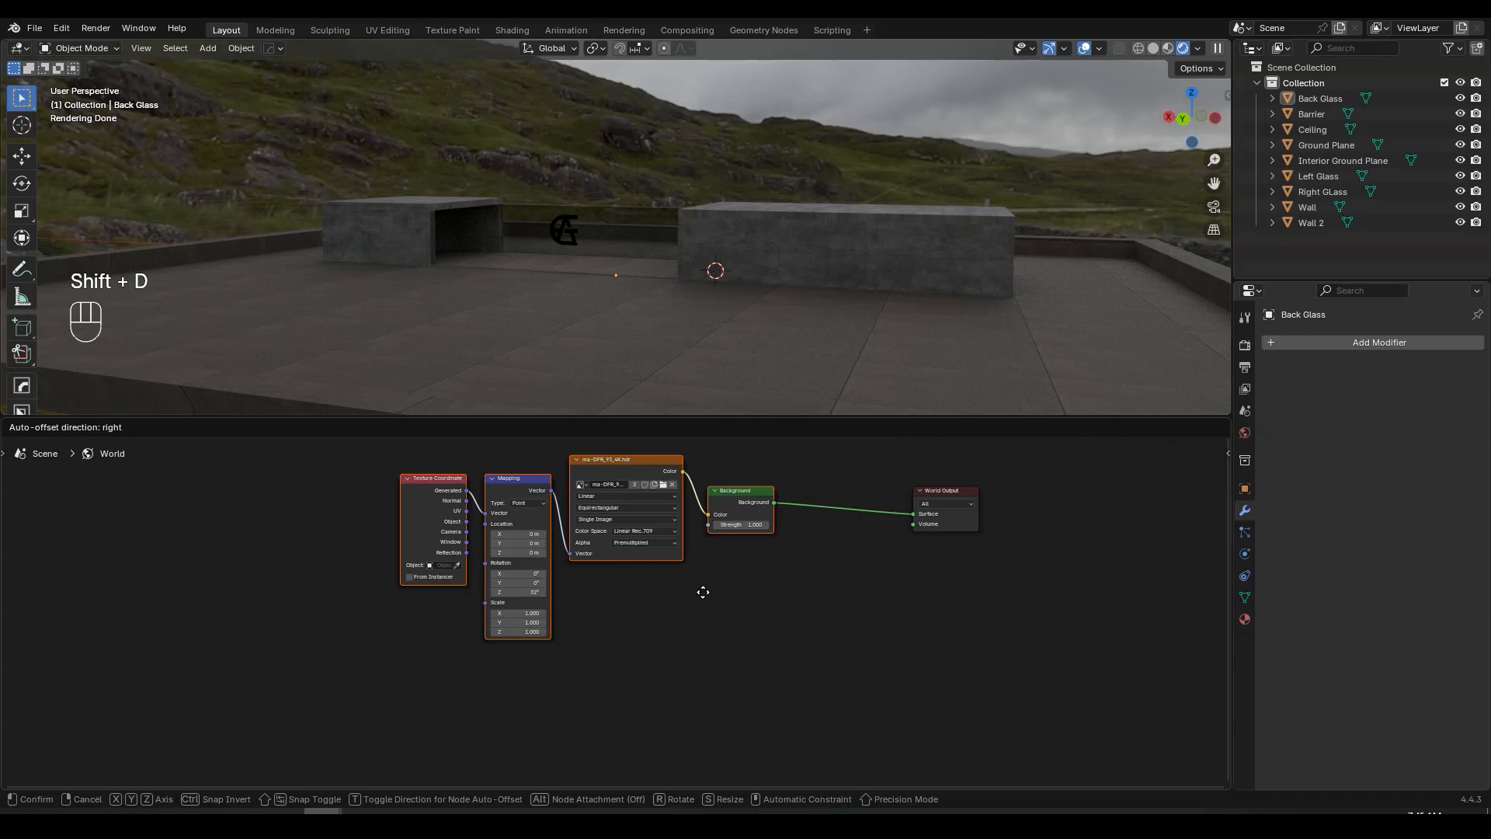
key(y)
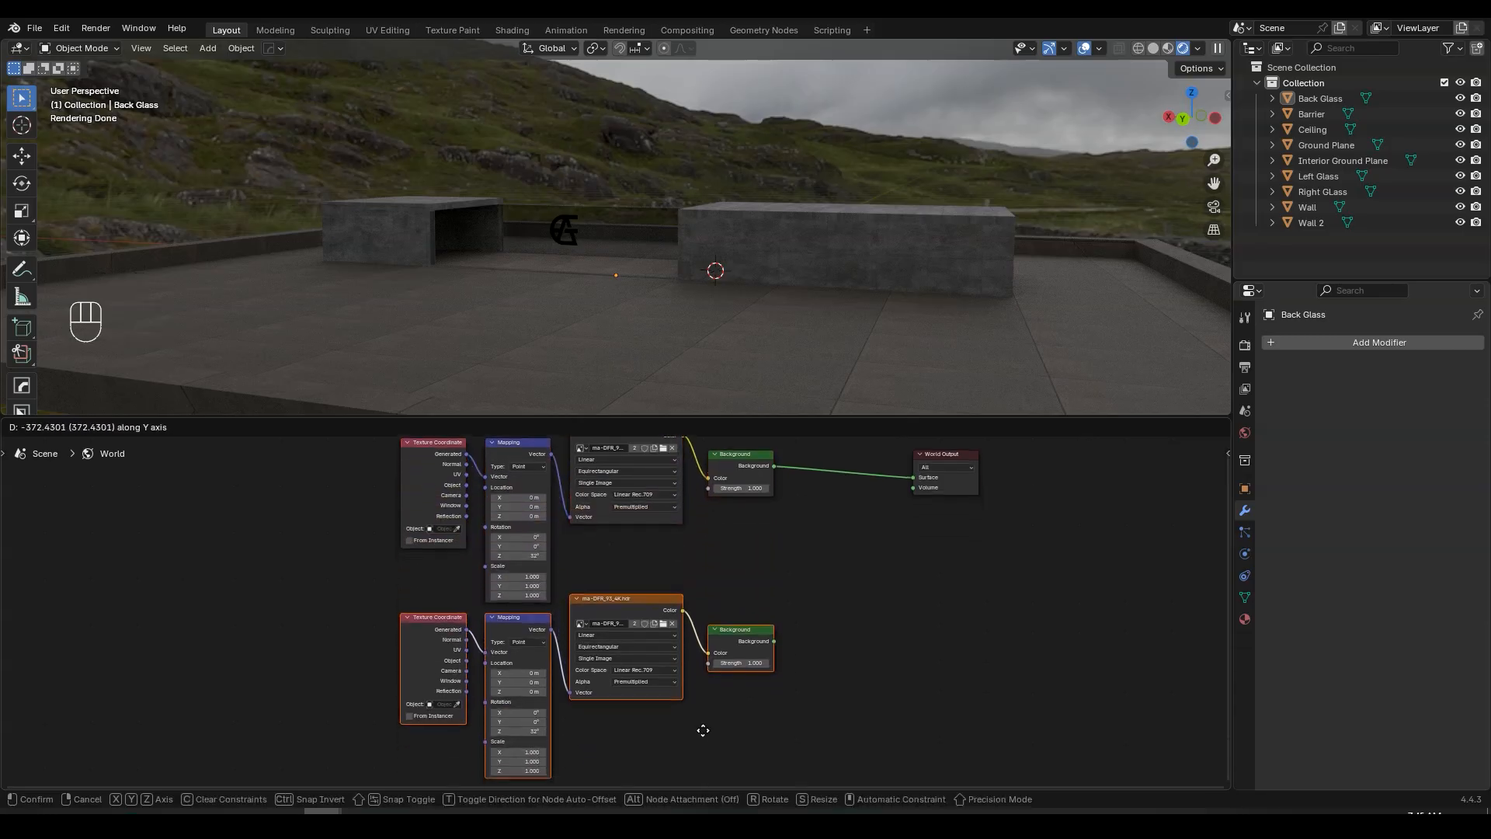
click(702, 730)
- Reposition the World Output node between the two rows and insert a Mix Shader on its incoming link
middle_drag(889, 586, 721, 644)
drag(785, 543, 875, 618)
scroll(577, 749, up, 1)
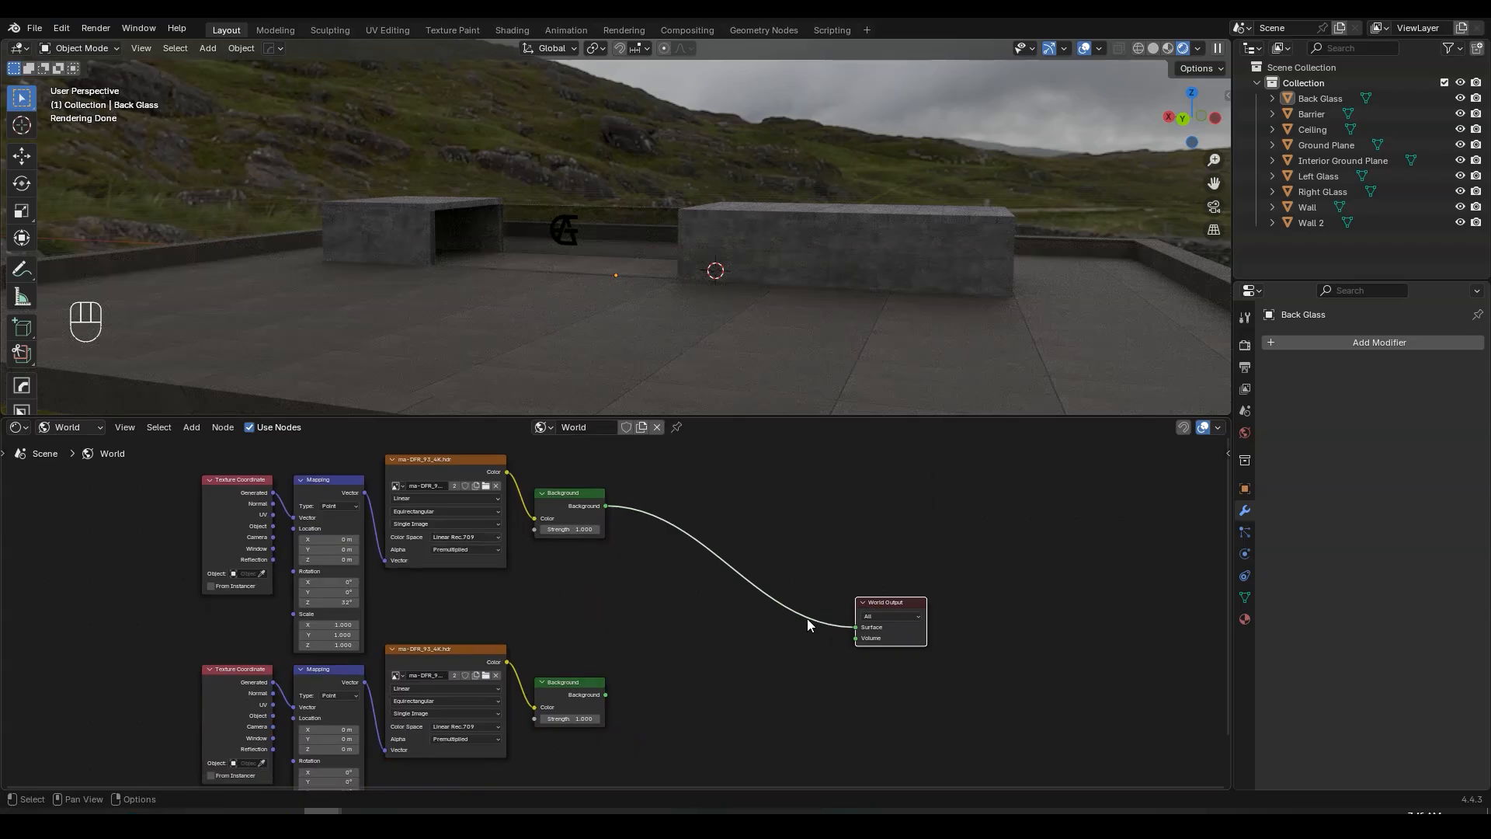
key(shift+a)
click(761, 549)
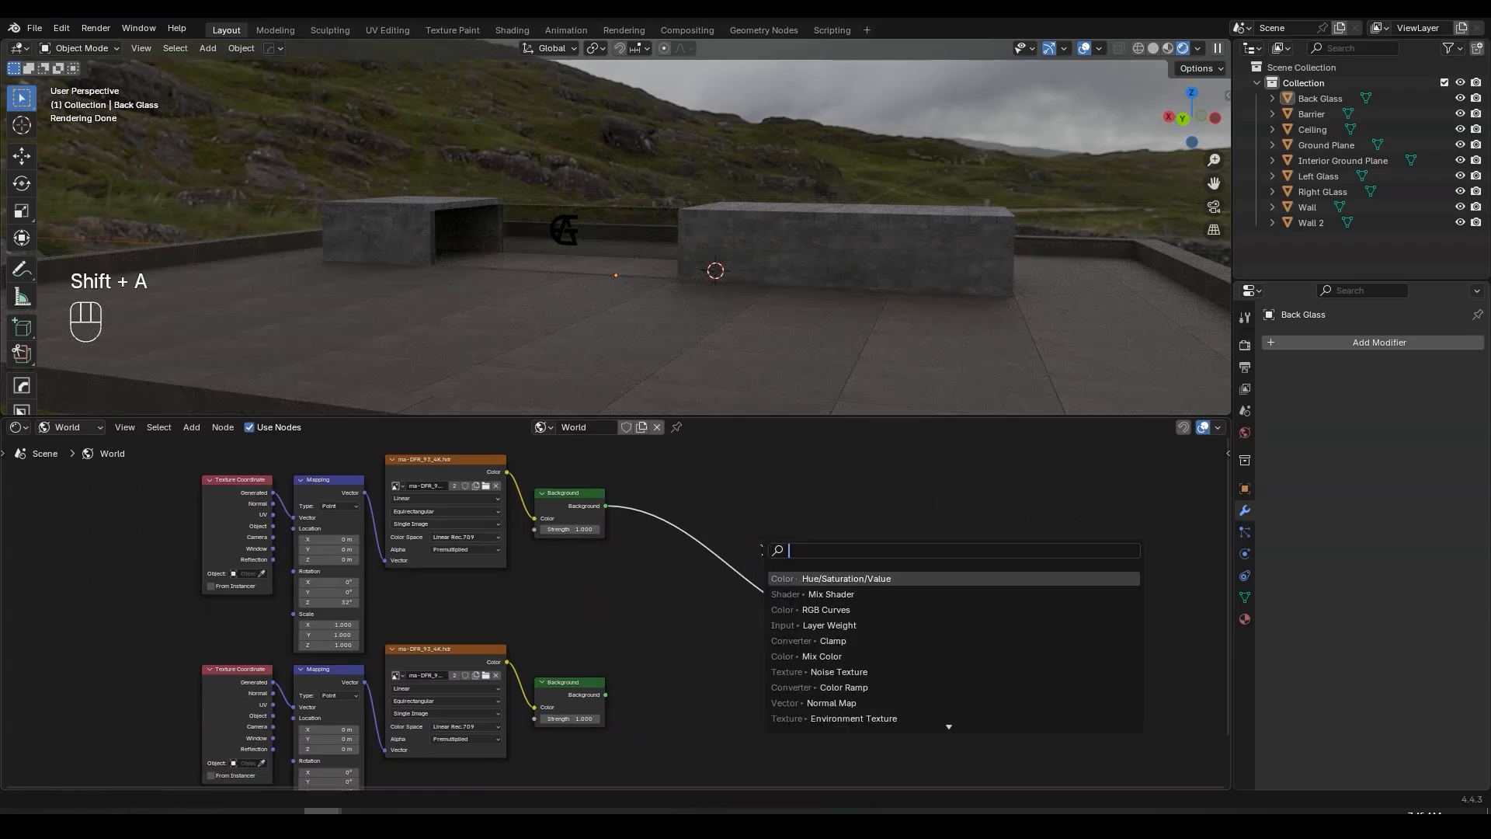
text(mi)
click(854, 609)
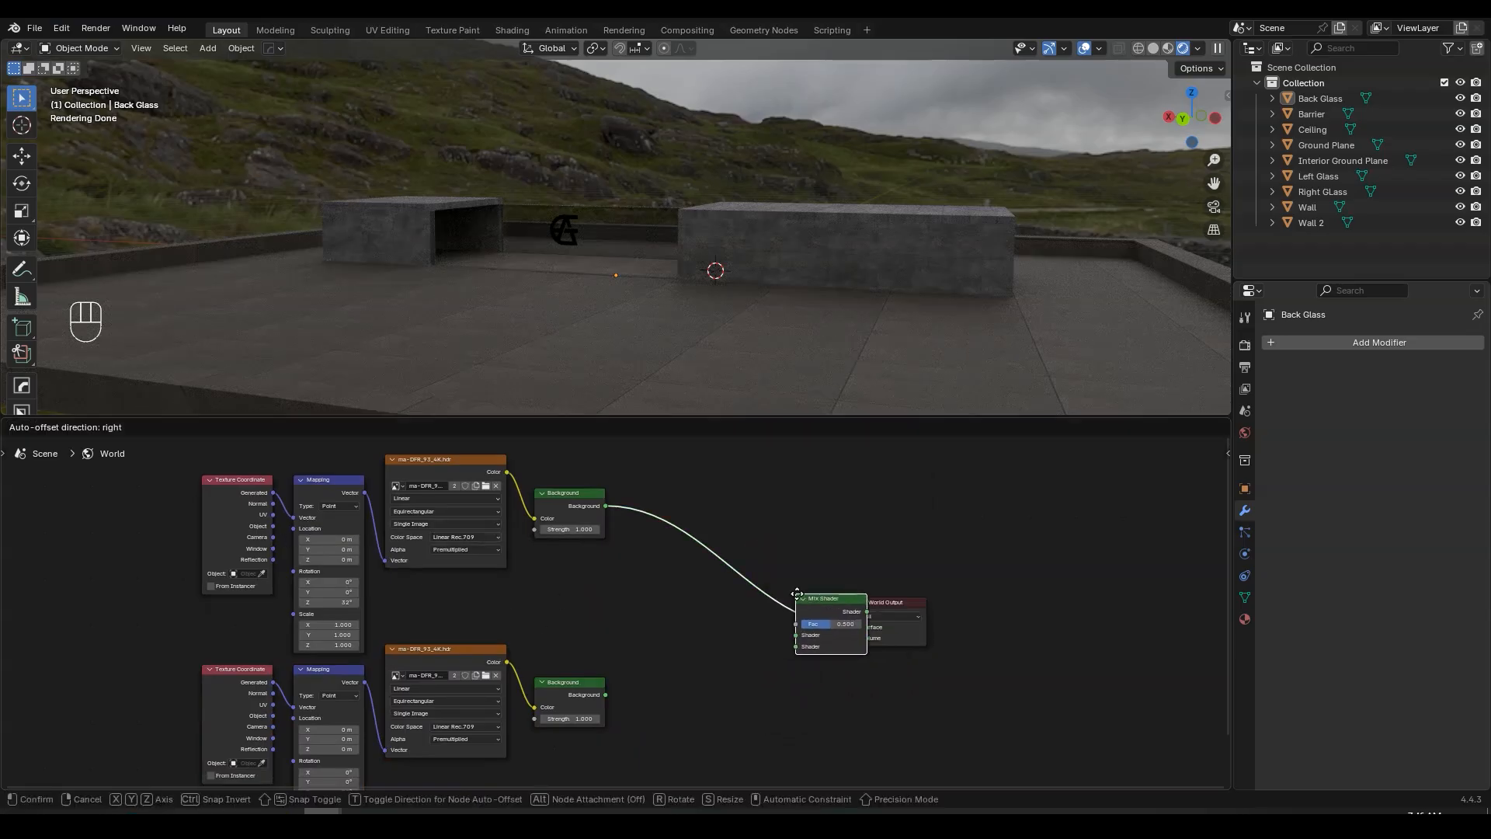
click(797, 594)
- Connect the duplicated Background node's output to the second Shader input of the Mix Shader
scroll(748, 630, up, 2)
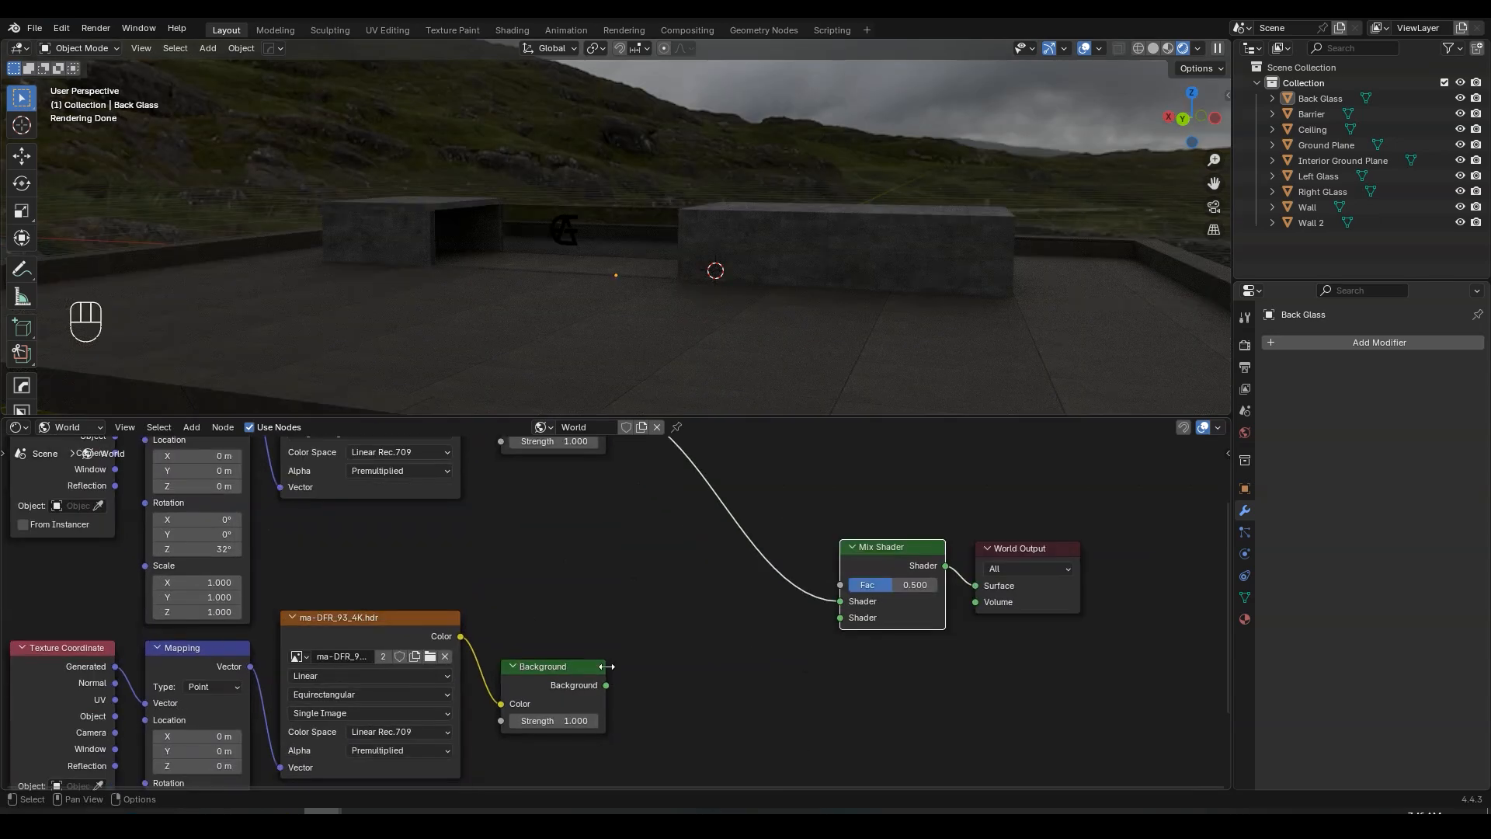
middle_drag(603, 657, 597, 670)
drag(601, 699, 828, 630)
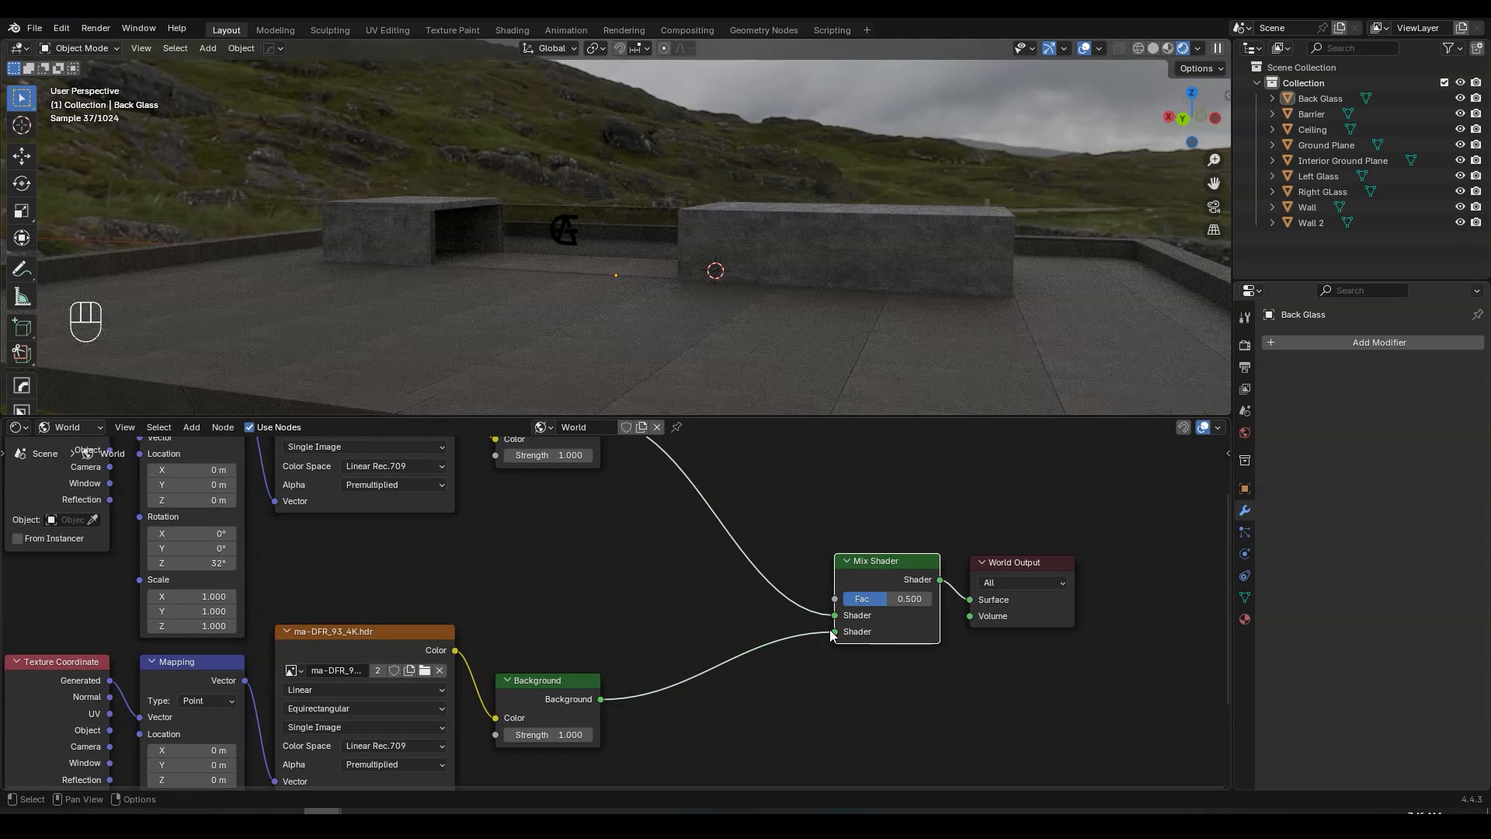
scroll(829, 628, up, 2)
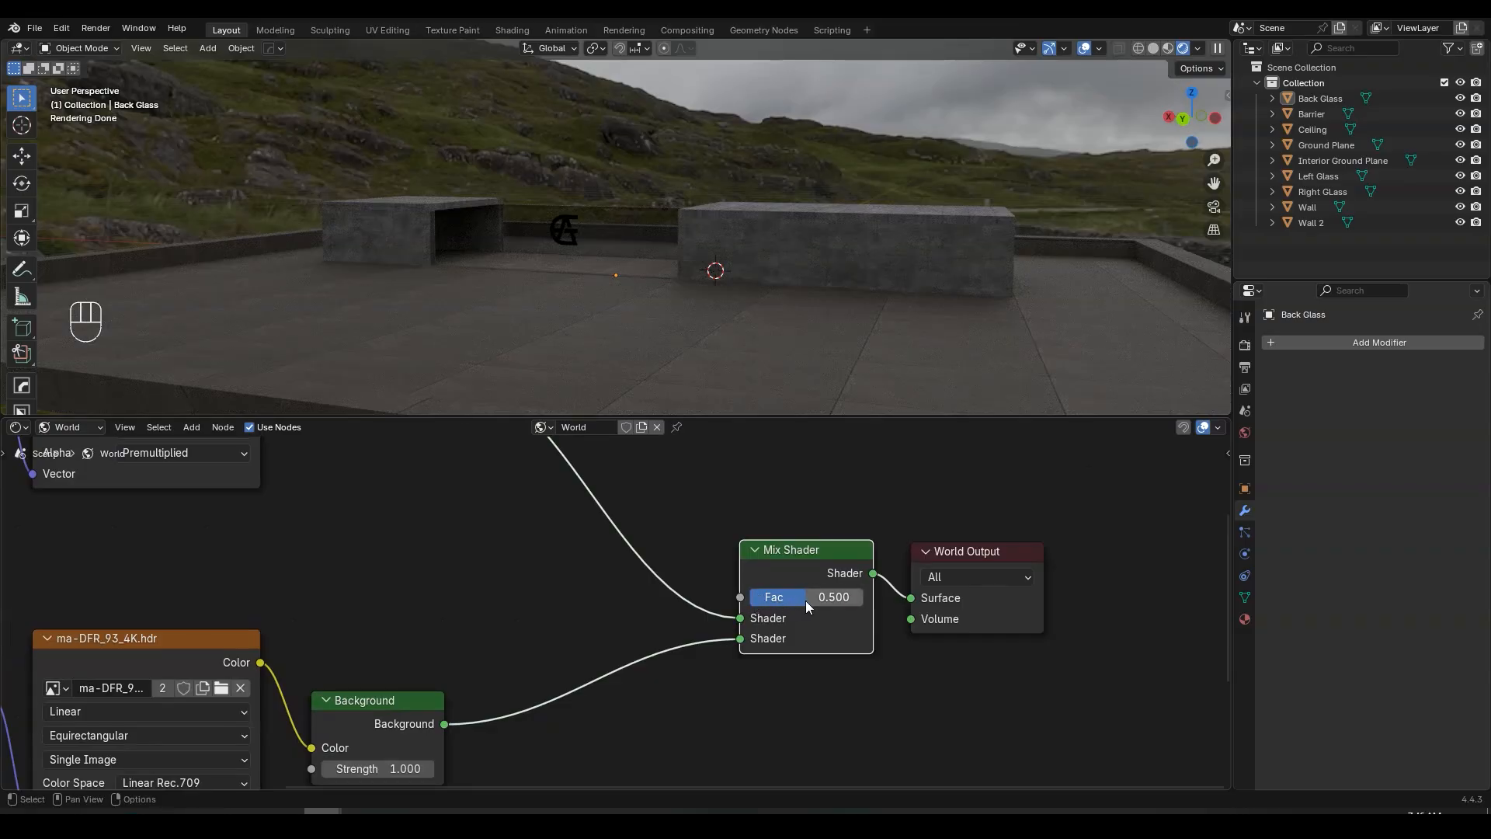
- Add a Light Path node above the upper Background node
scroll(751, 599, down, 12)
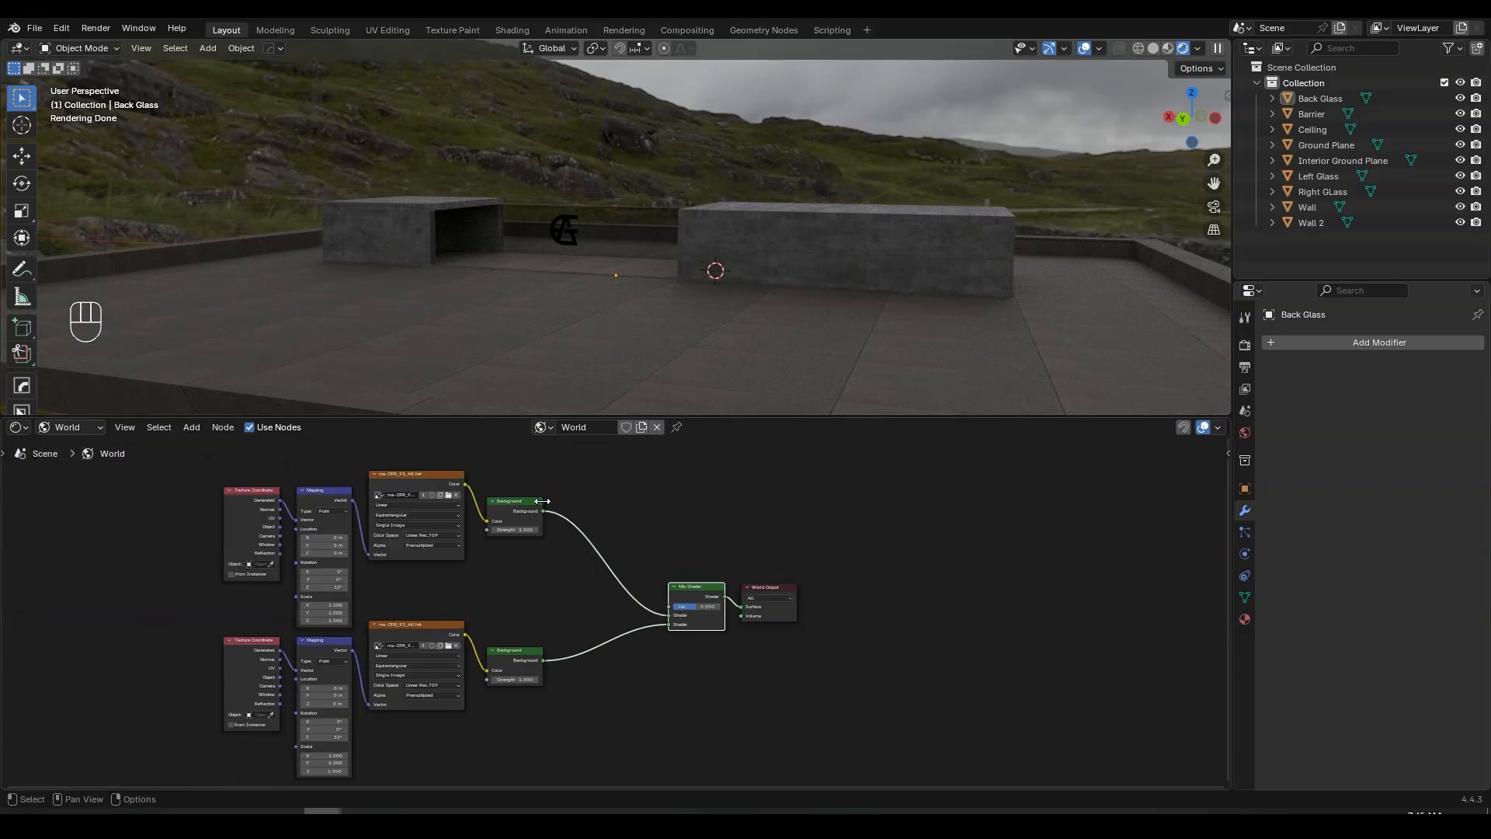
middle_drag(541, 501, 577, 552)
scroll(612, 599, up, 5)
key(shift+a)
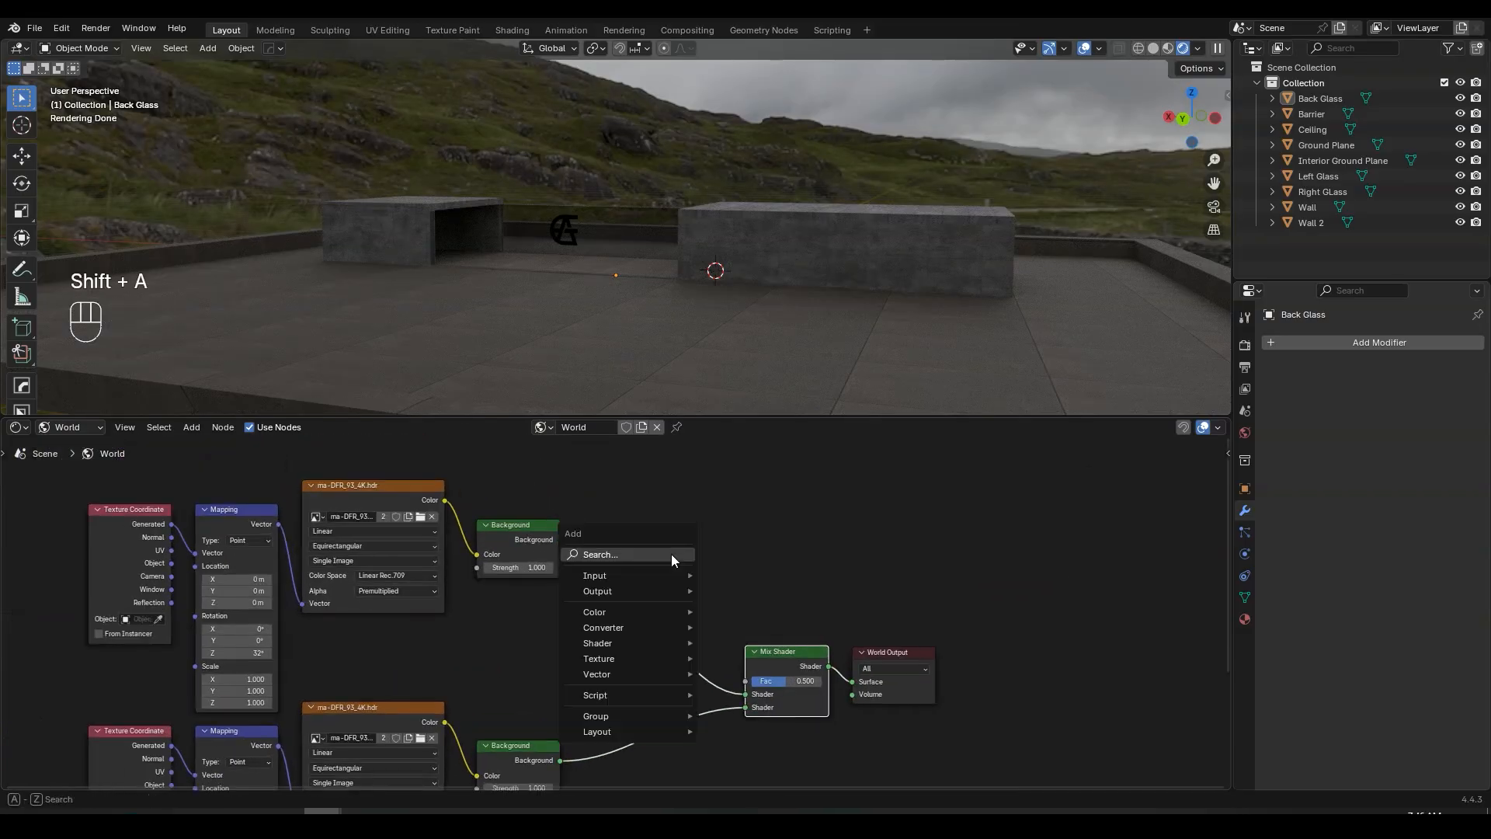
text(li)
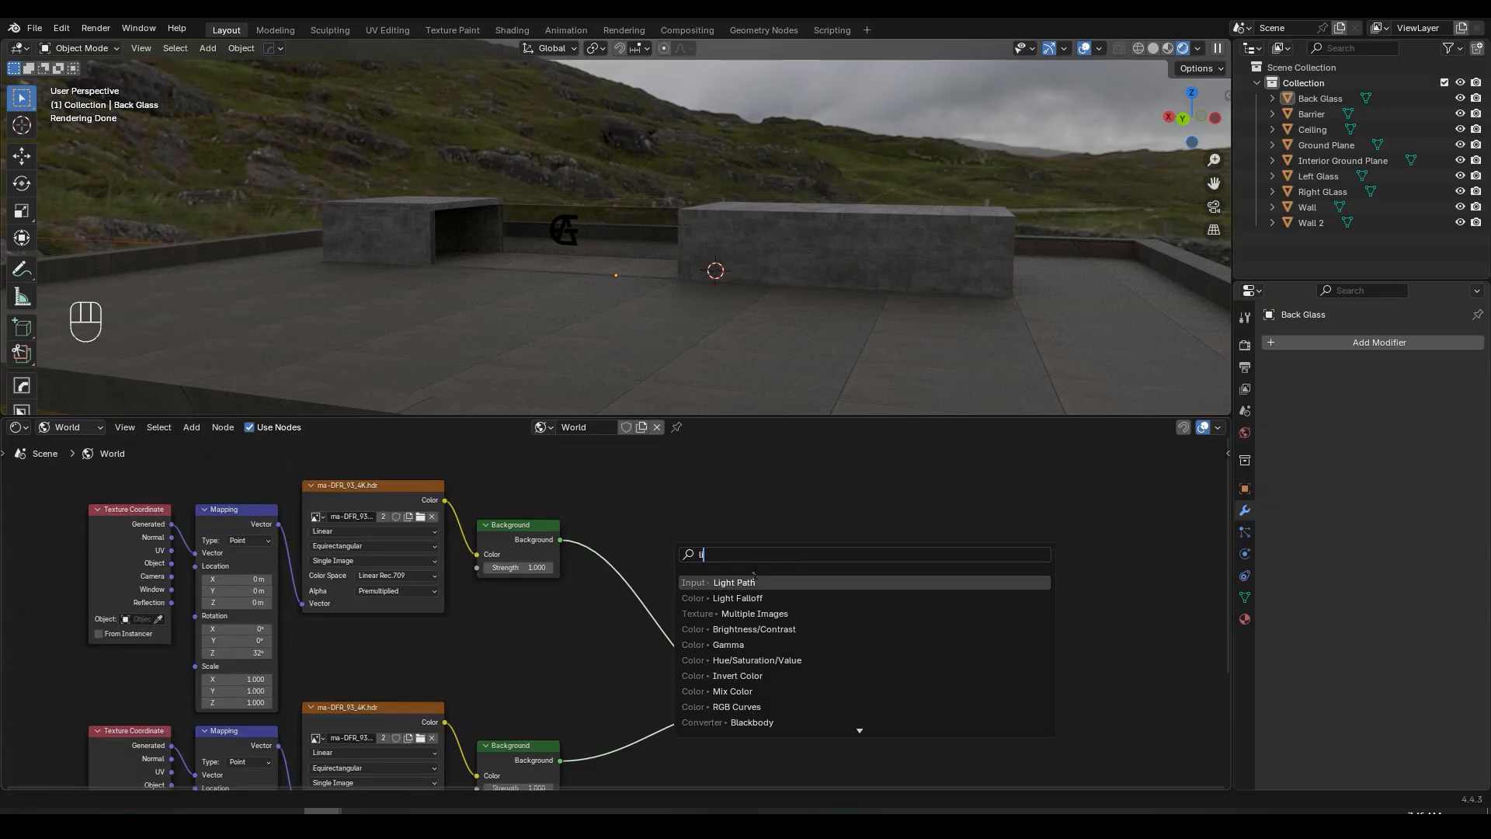
key(Return)
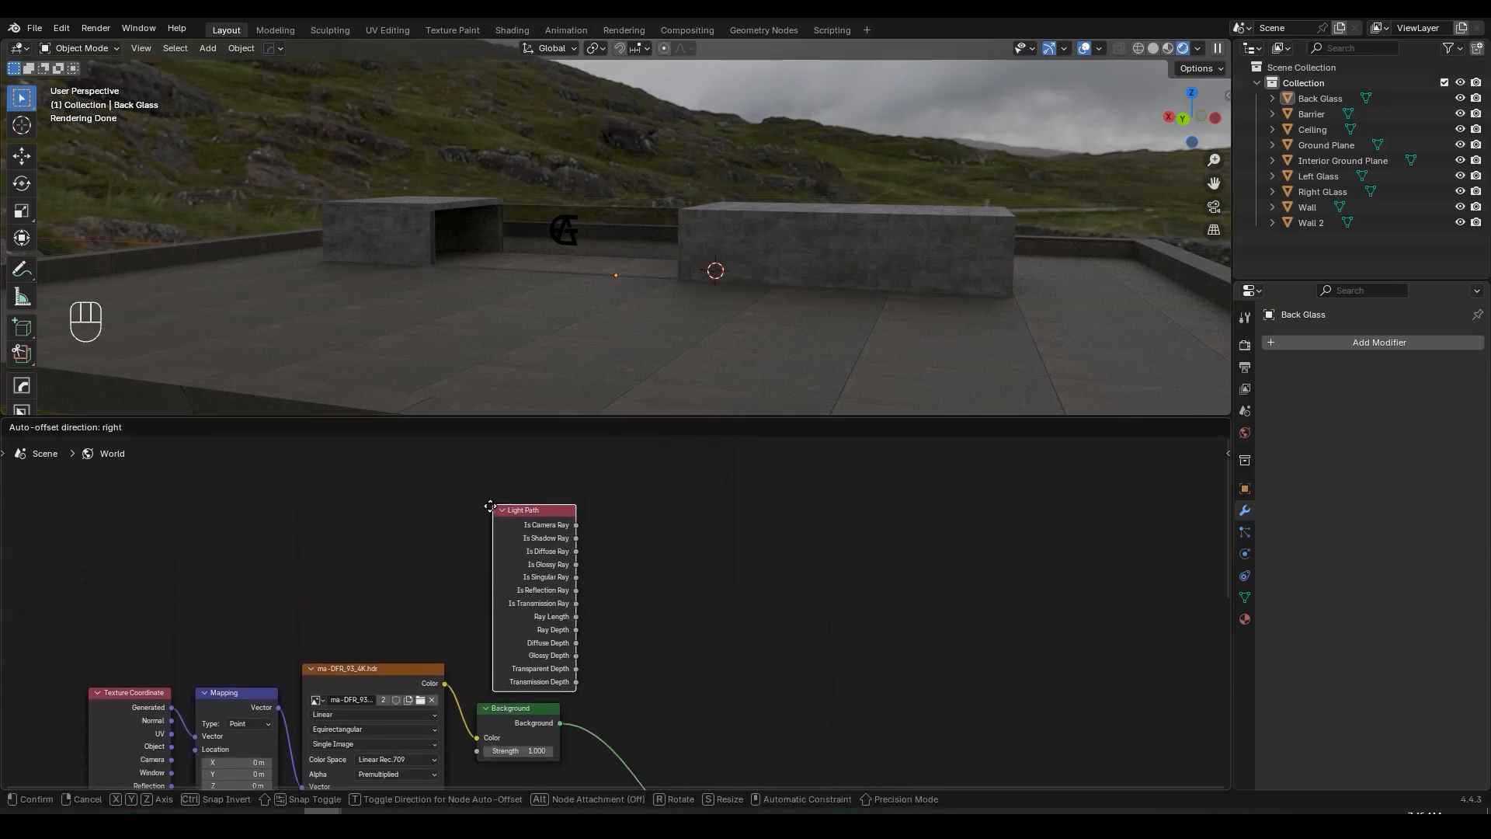
click(486, 505)
- Tidy the node layout and connect the Light Path's Is Camera Ray output to the Mix Shader's Fac input
middle_drag(514, 722, 622, 509)
drag(620, 508, 620, 580)
drag(631, 722, 628, 661)
middle_drag(644, 612, 621, 726)
drag(622, 491, 609, 568)
middle_drag(653, 598, 609, 634)
scroll(650, 572, up, 3)
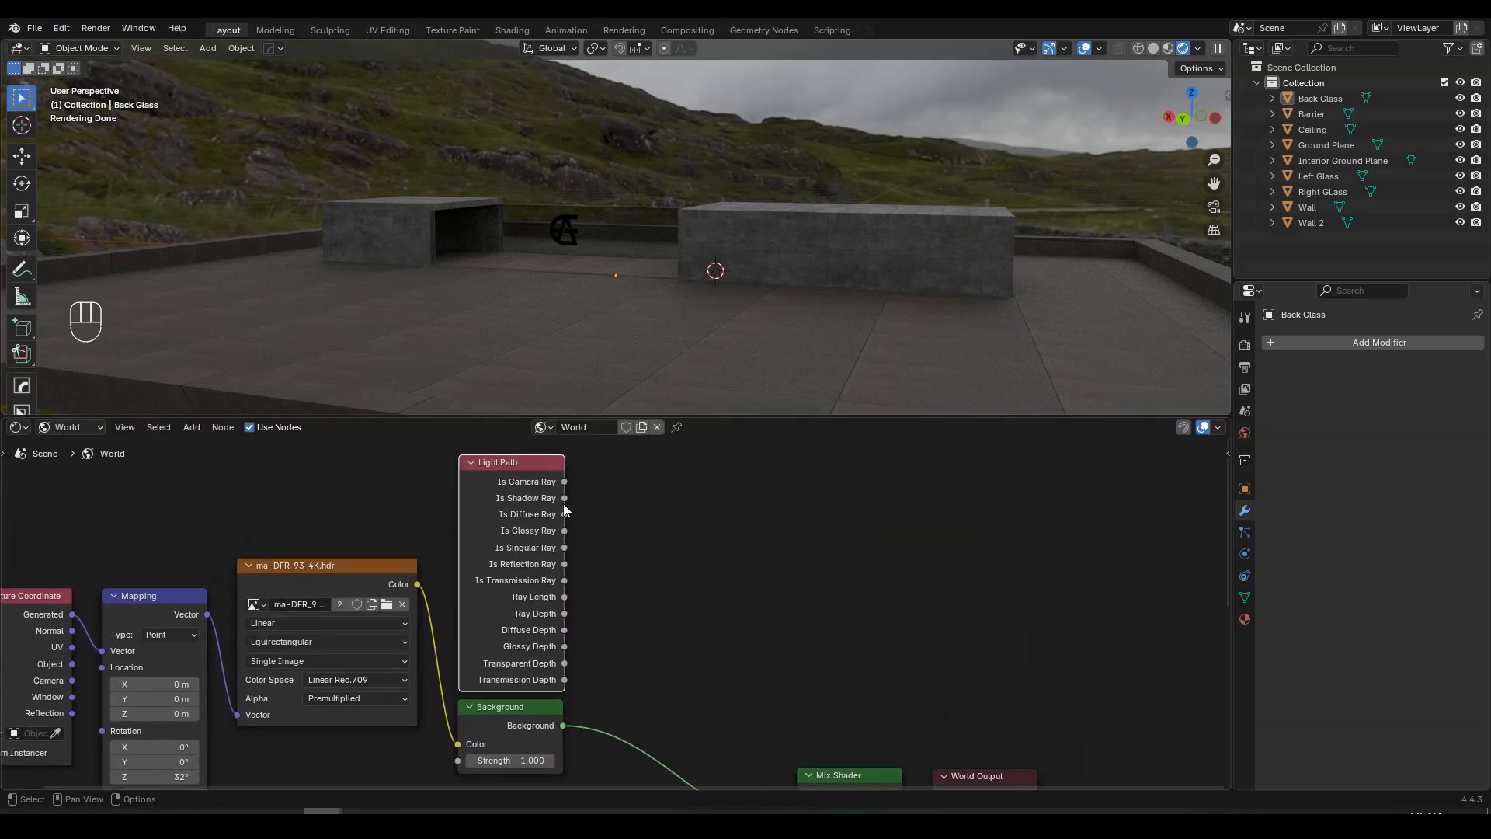
drag(829, 773, 825, 694)
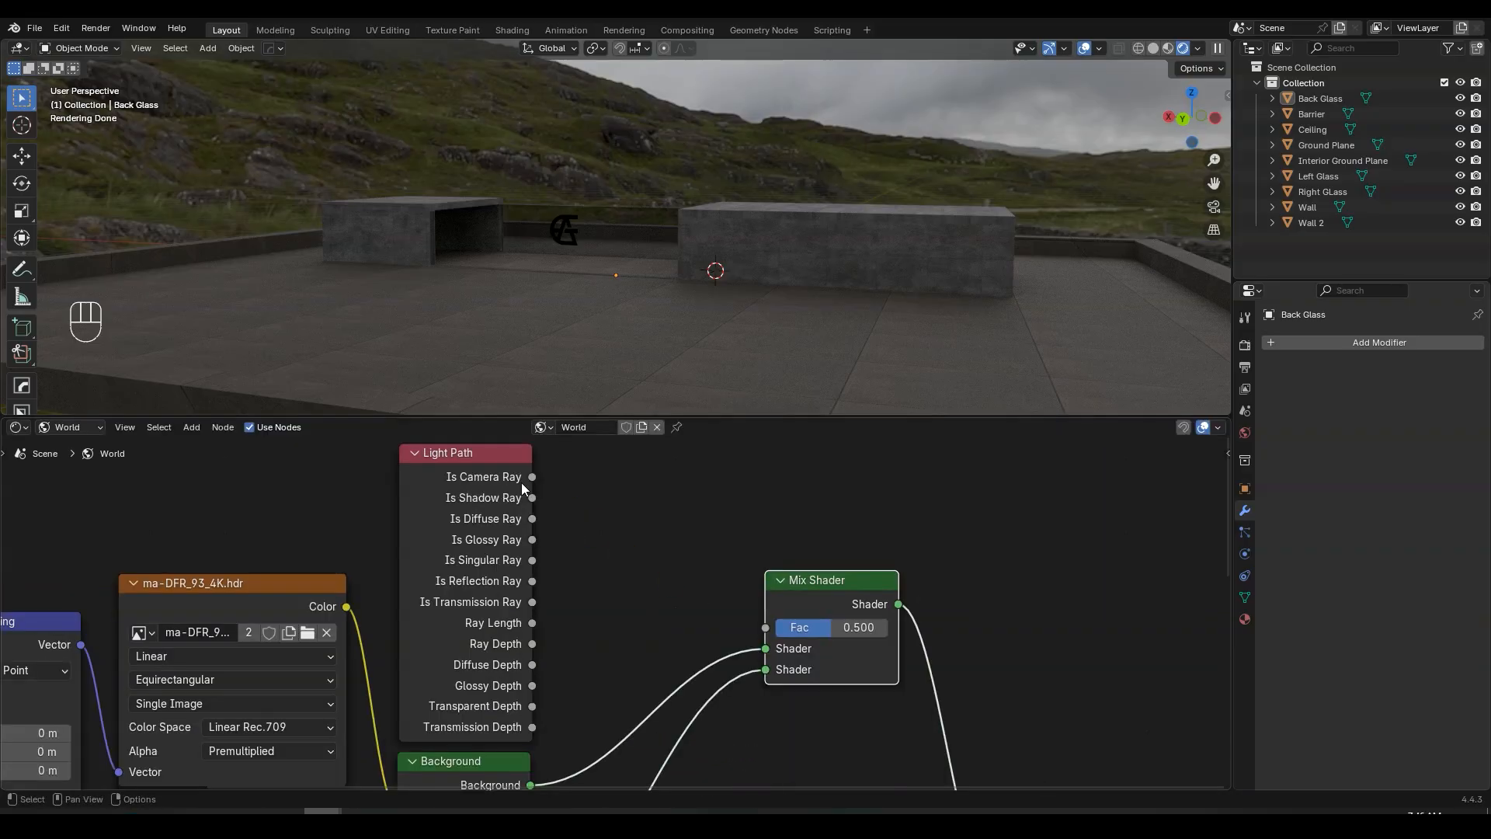
drag(532, 477, 777, 627)
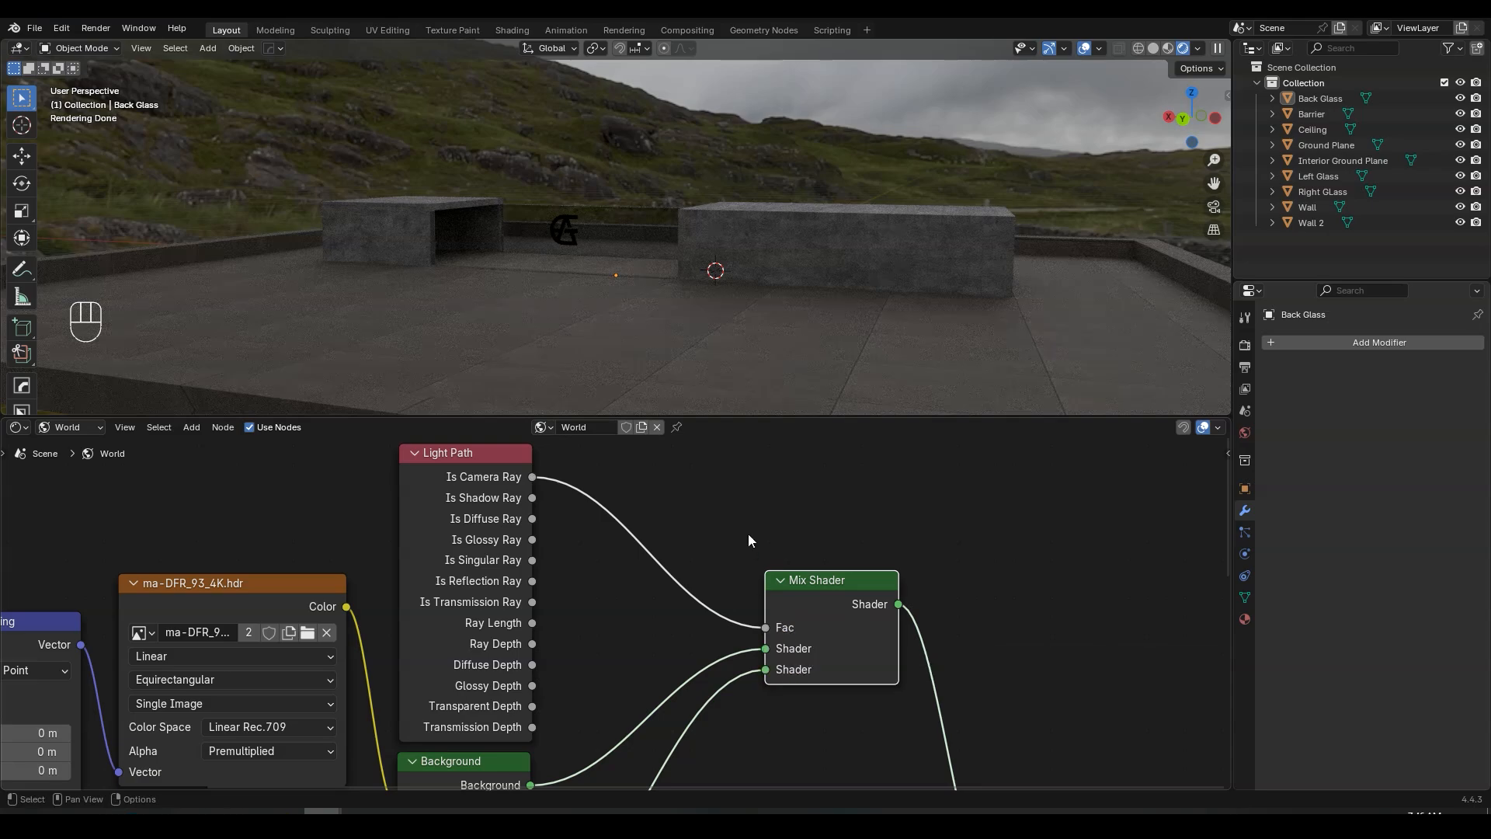
- Move the lower Background node up so it sits just beneath the upper Background node
middle_drag(626, 259, 696, 263)
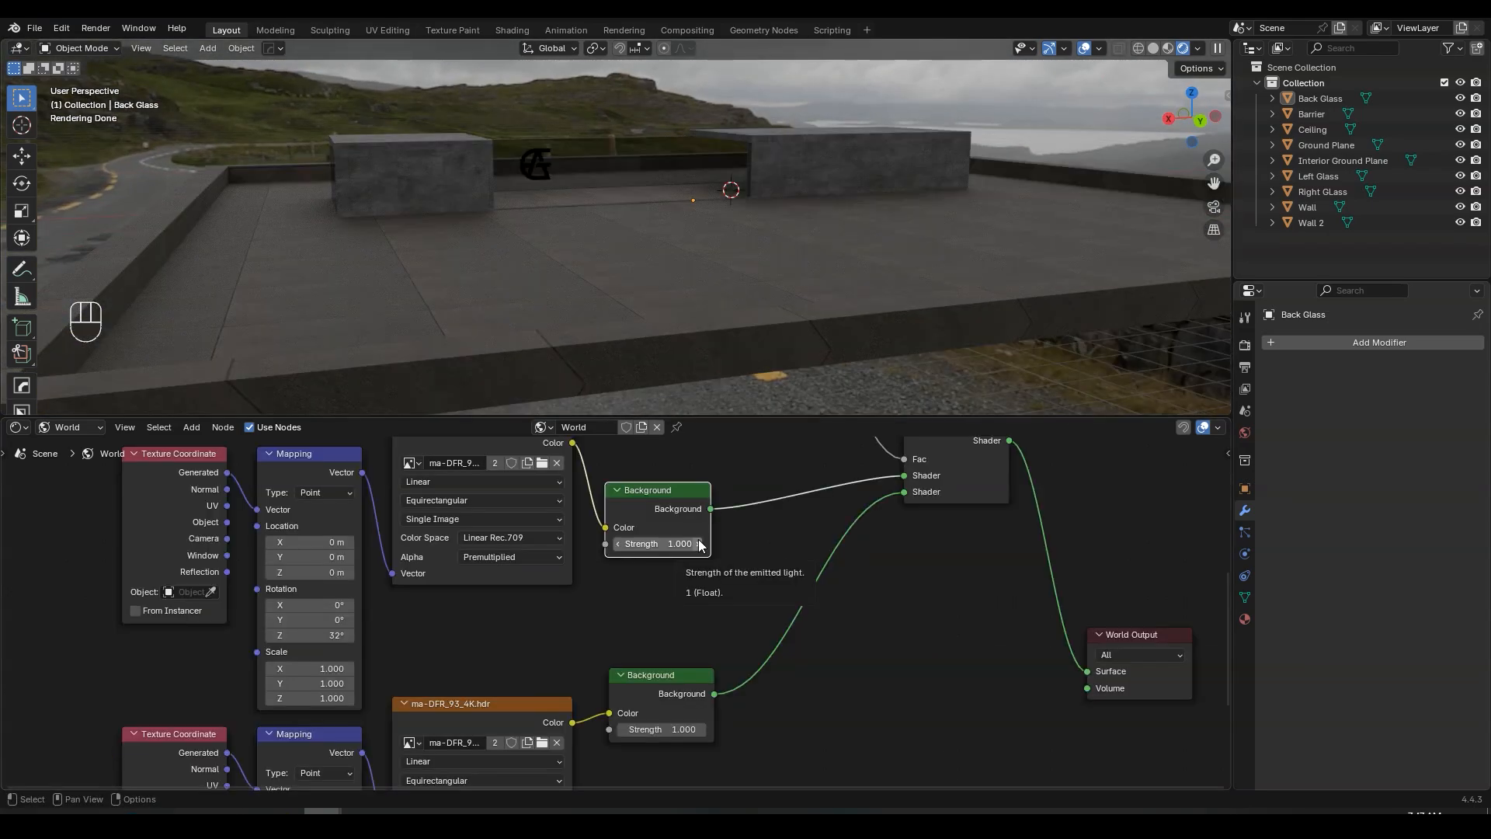
scroll(688, 590, up, 2)
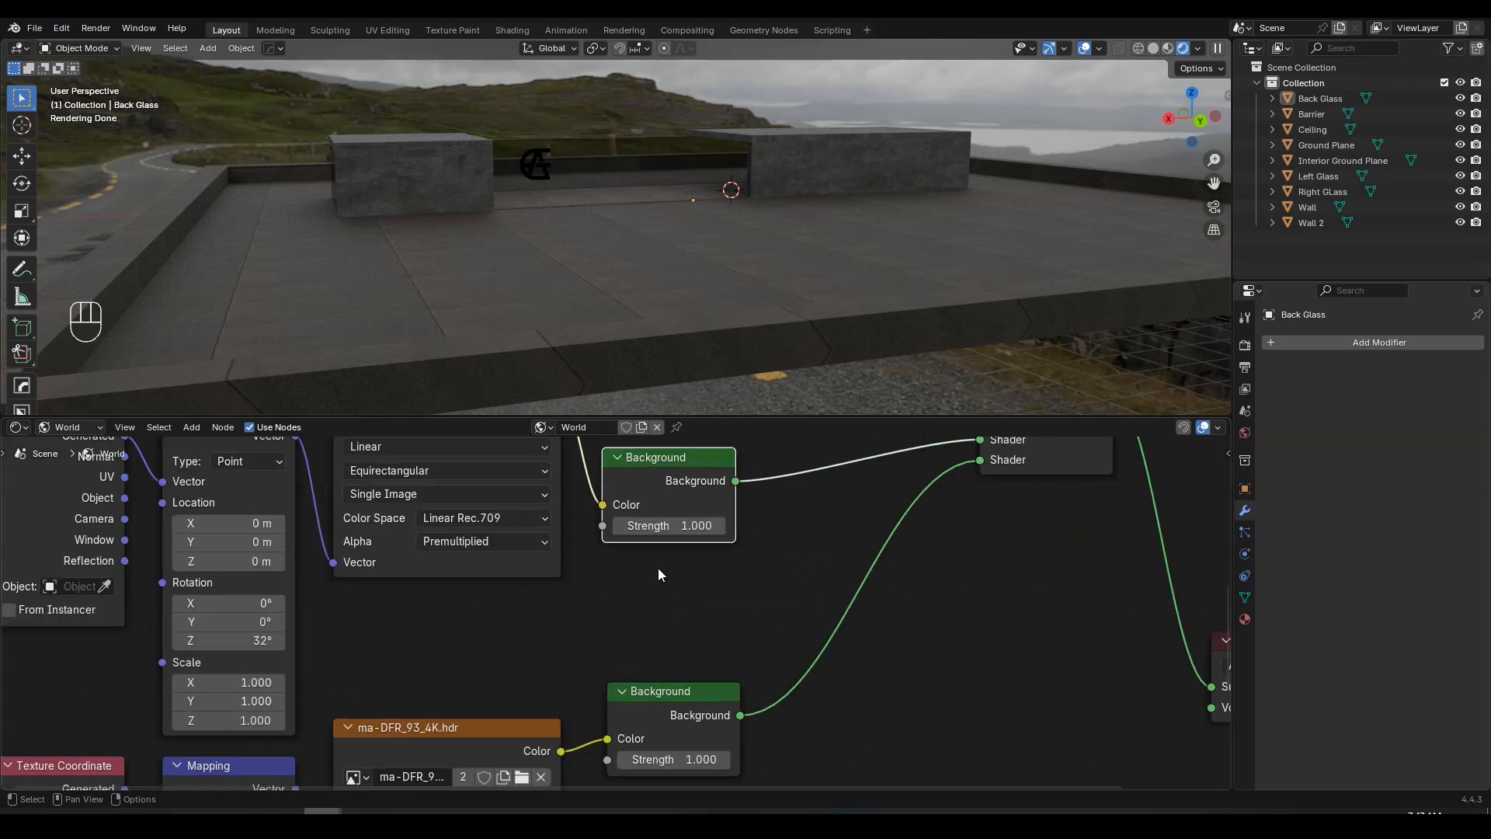
drag(687, 703, 670, 598)
scroll(669, 543, up, 2)
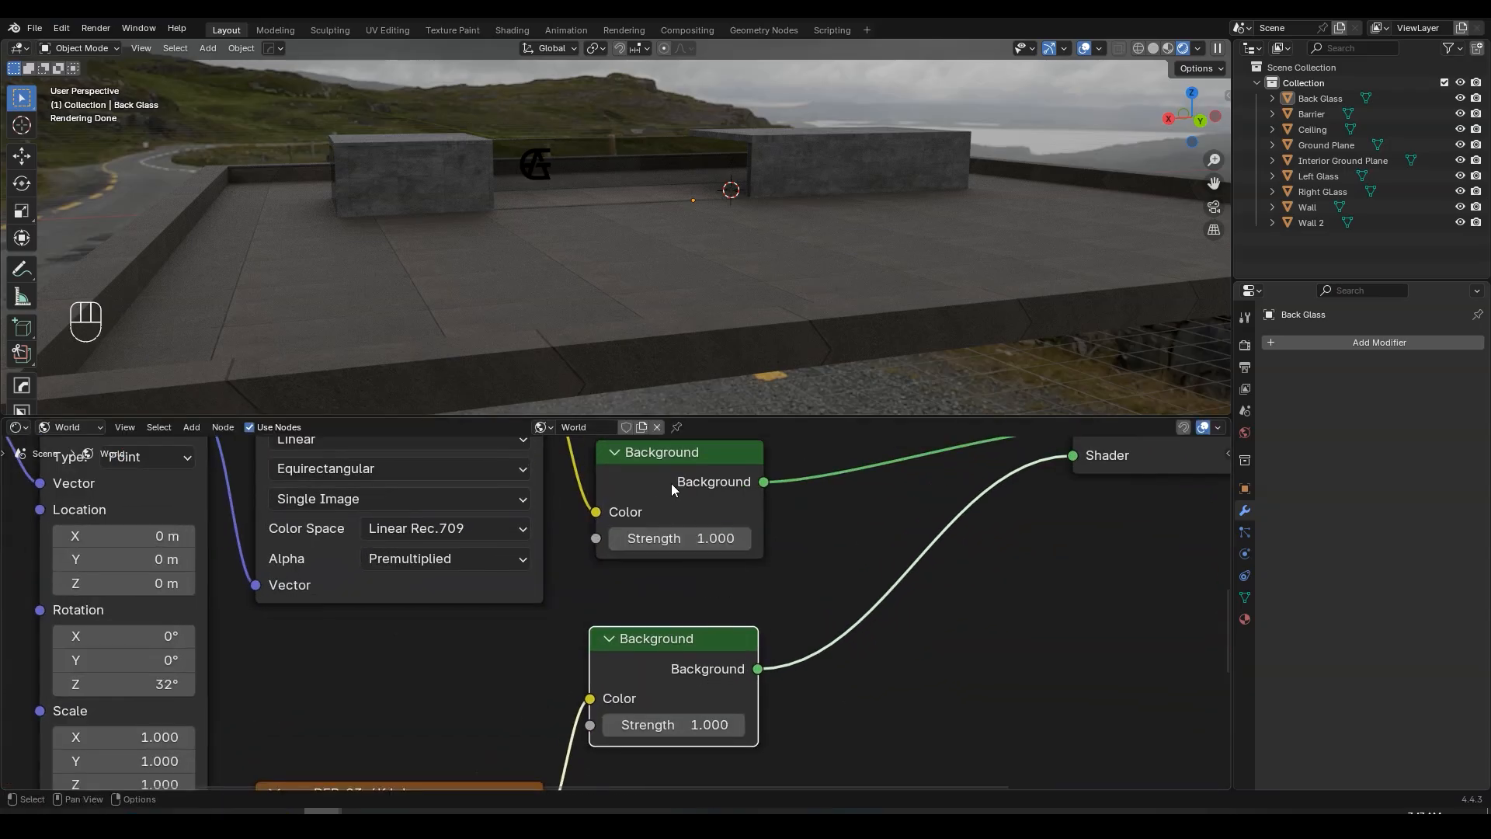
- Test the scene lighting with the upper Background node's Strength at 0, and set it back to 1
middle_drag(697, 476, 672, 534)
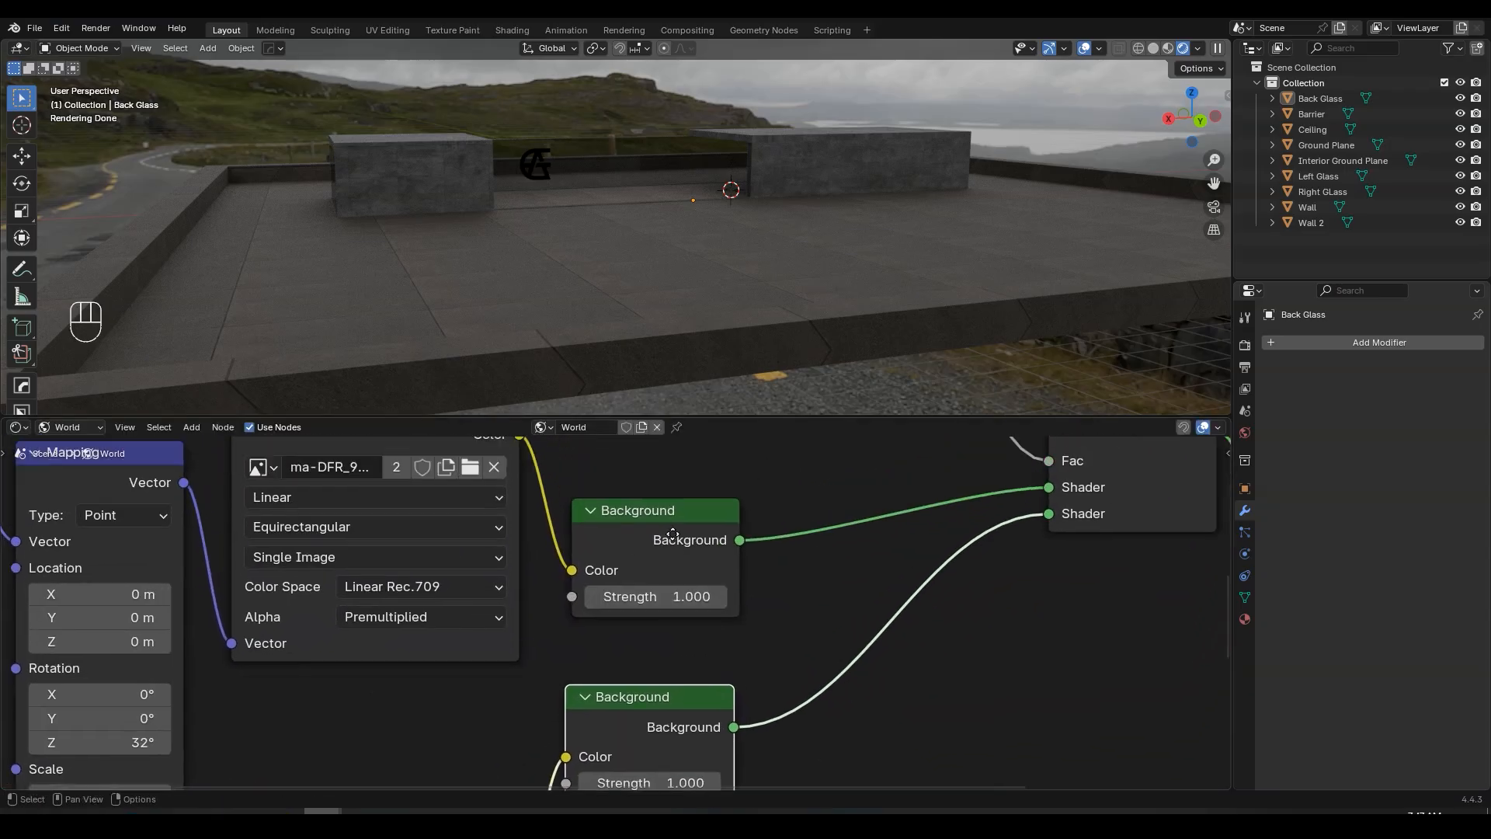
click(682, 592)
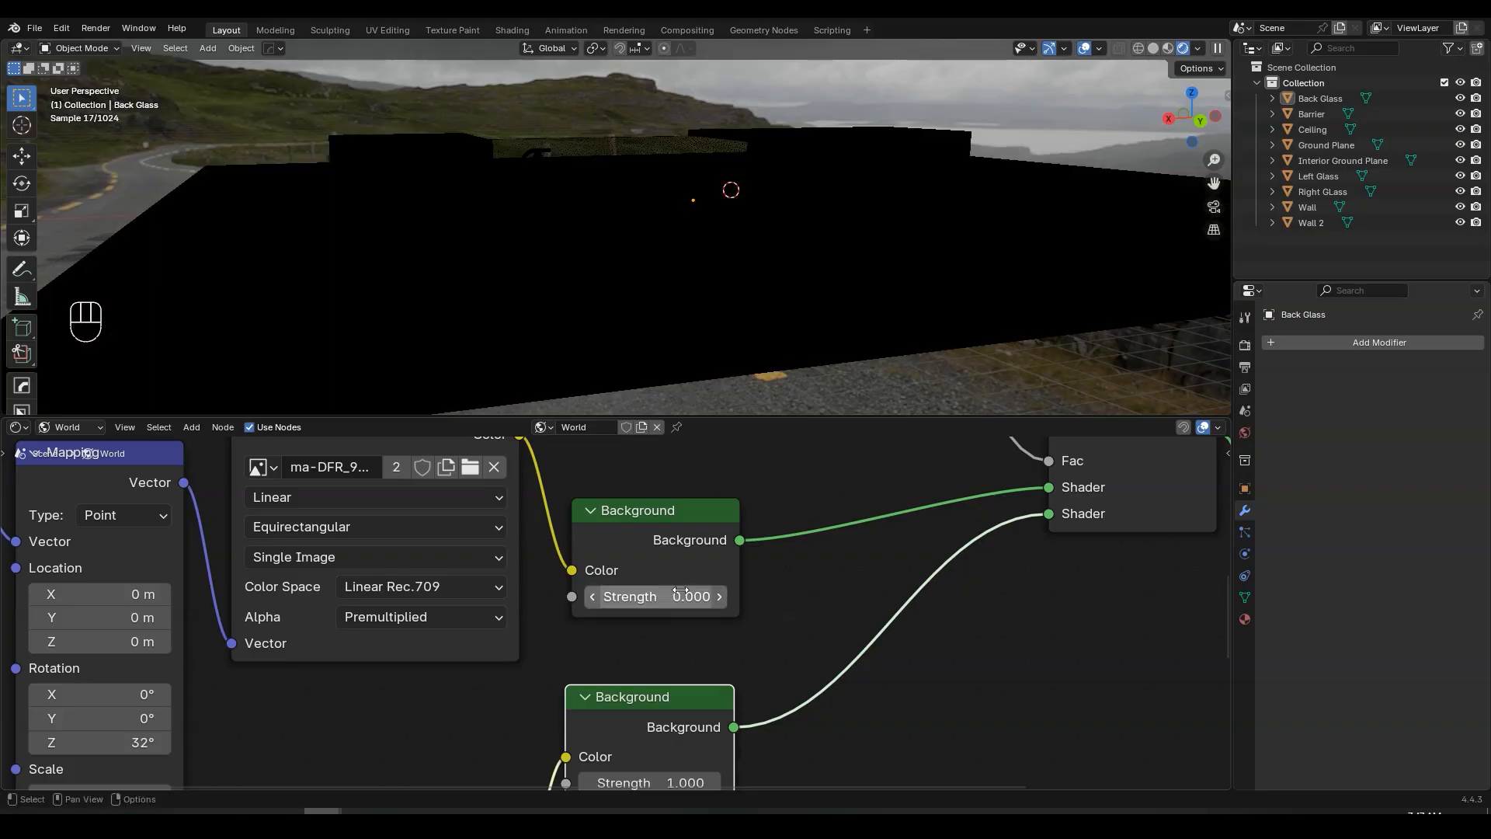
middle_drag(971, 240, 769, 230)
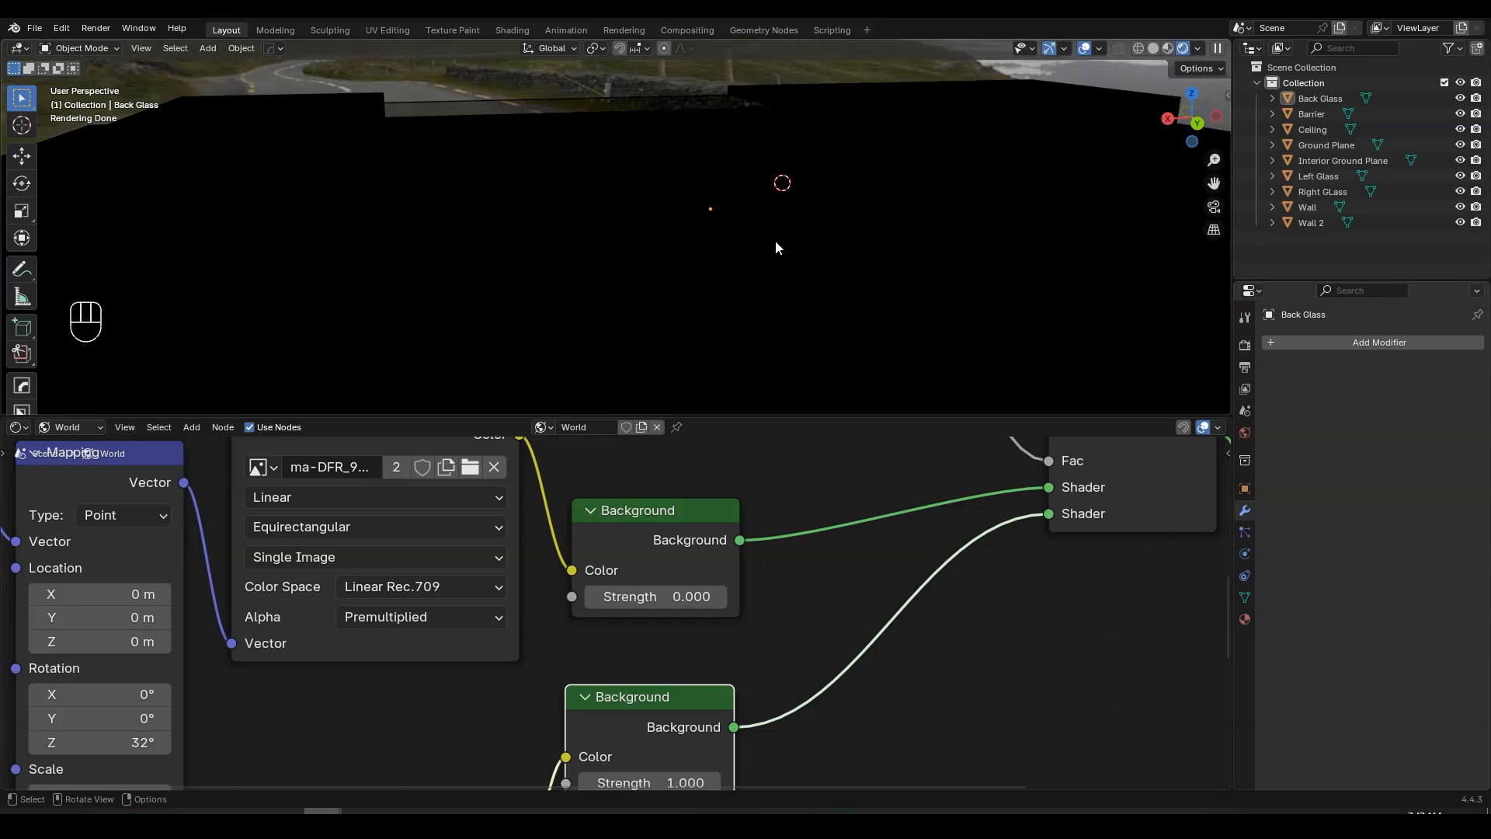
click(688, 595)
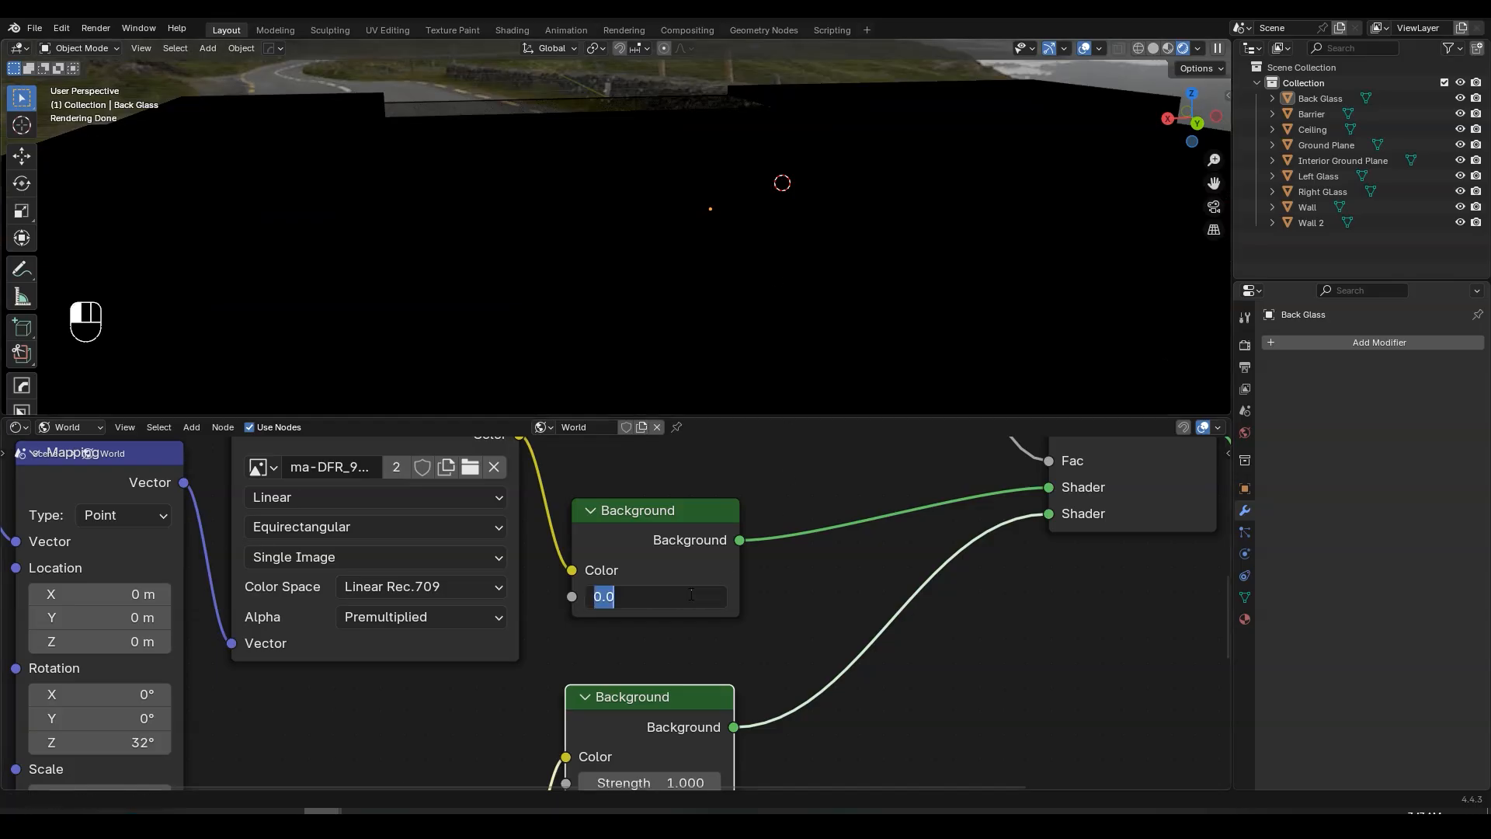
text(1)
key(Return)
- Set the lower Background node's Strength to 0 and inspect the building and its backdrop from several distances
shift+scroll(692, 595, down, 3)
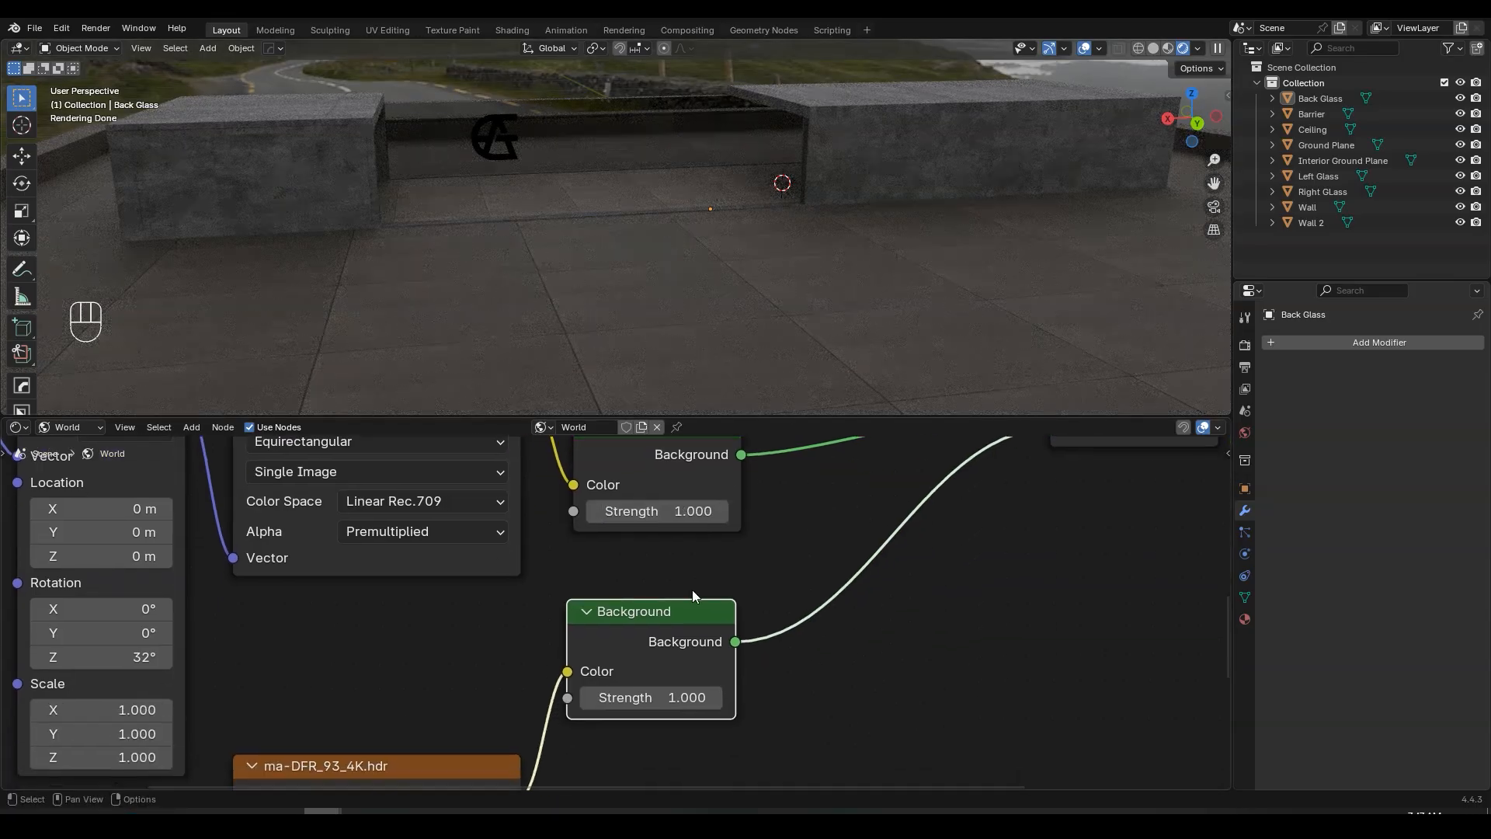
click(666, 693)
text(0)
key(Return)
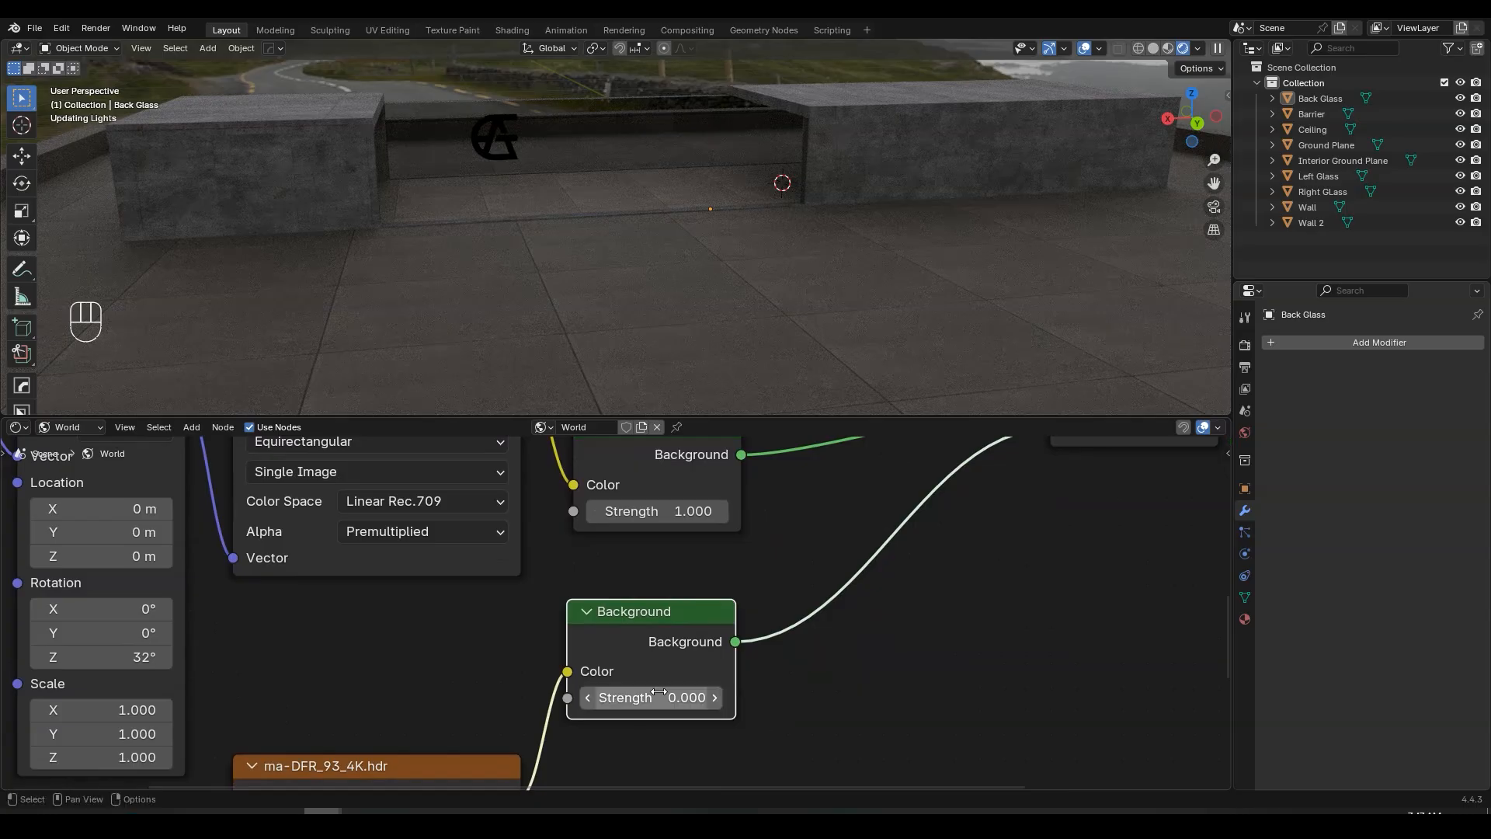
middle_drag(768, 326, 709, 207)
scroll(709, 206, down, 3)
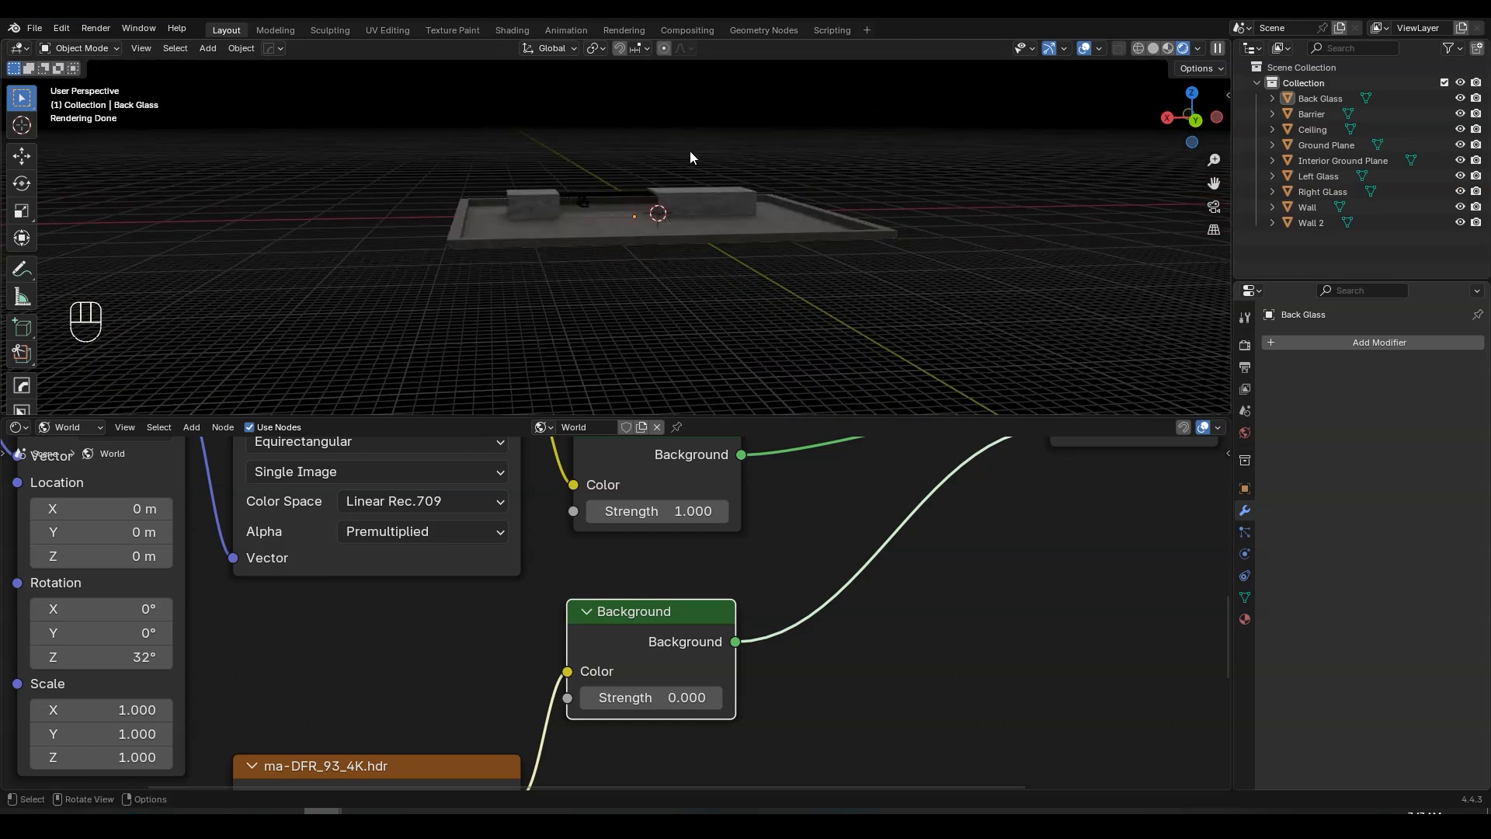
scroll(682, 158, up, 4)
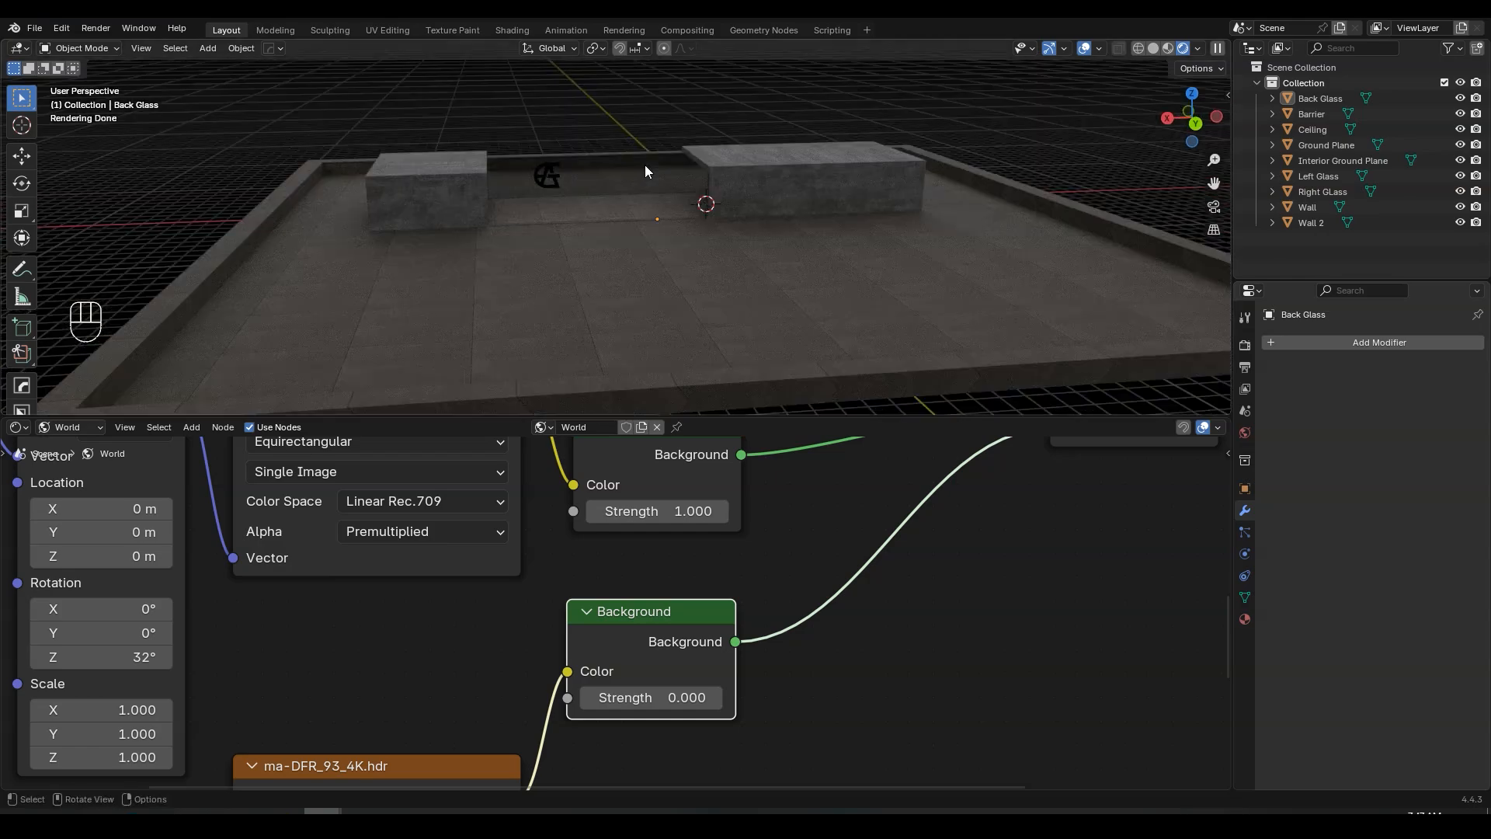
scroll(644, 165, down, 5)
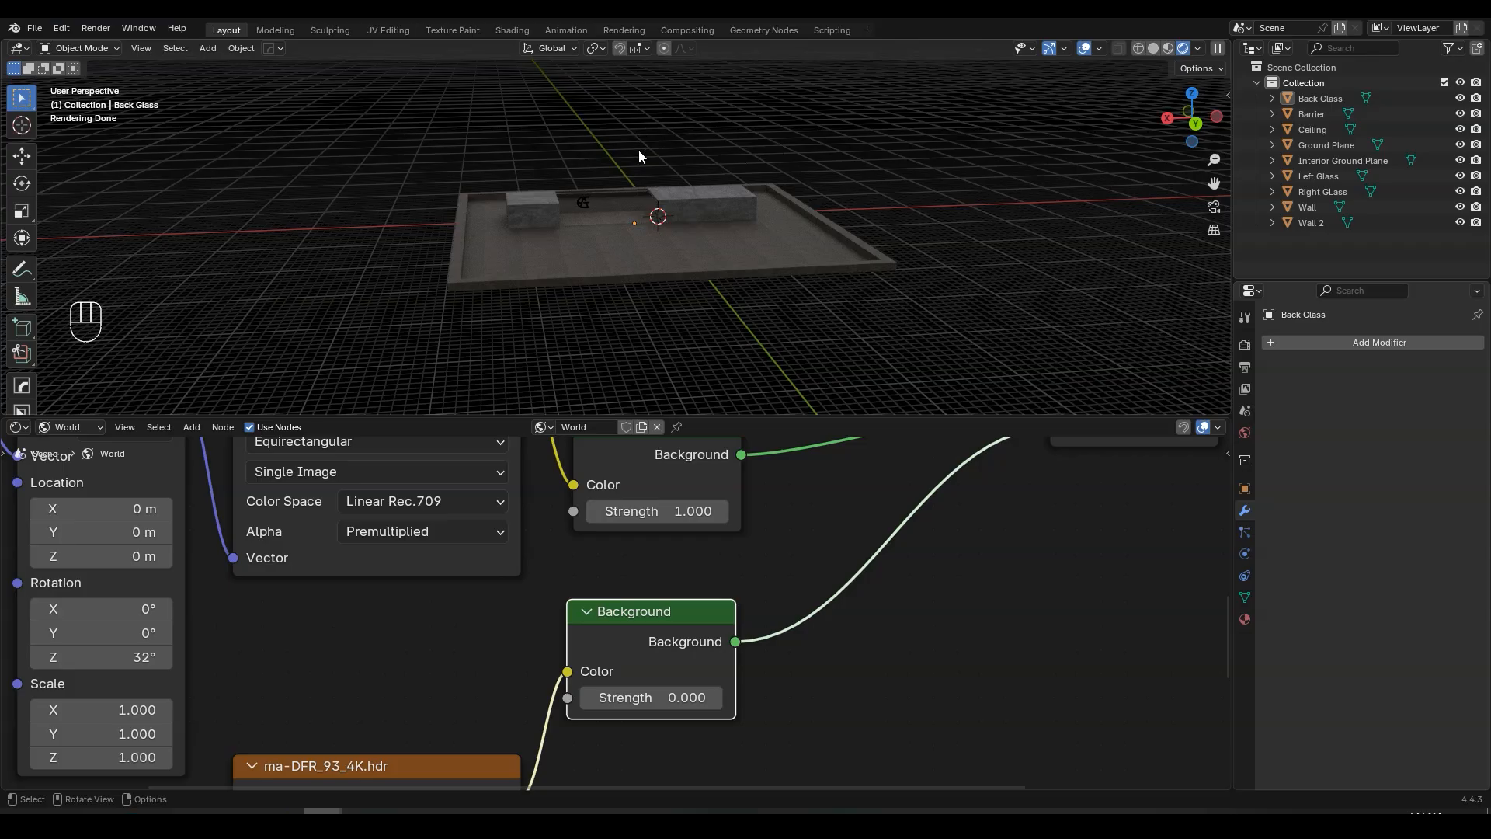
scroll(639, 152, up, 4)
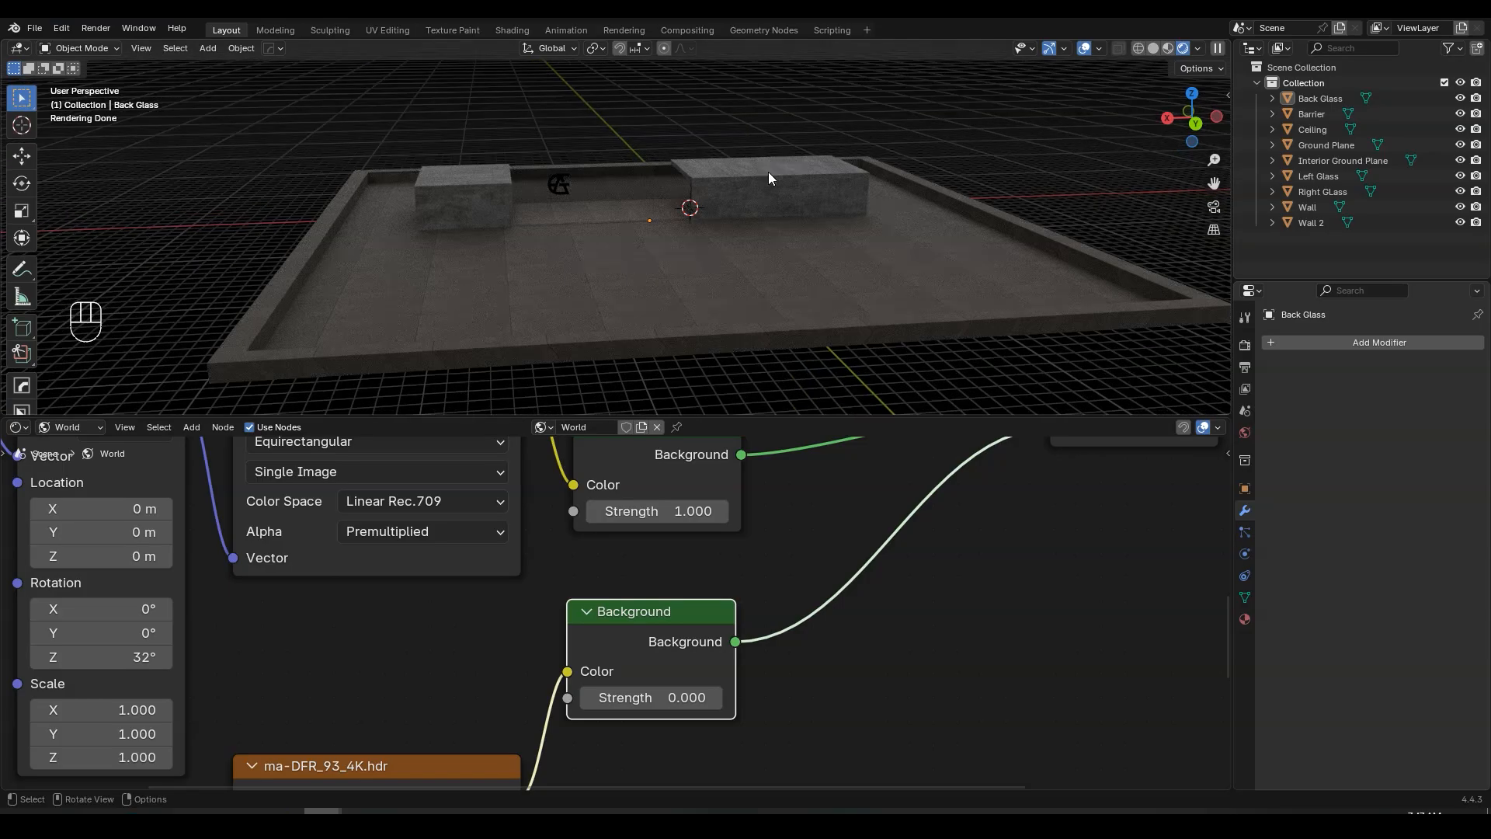
- Set the lower Background node's Strength to 1 and inspect the building against the road backdrop from several angles
middle_drag(727, 208, 640, 183)
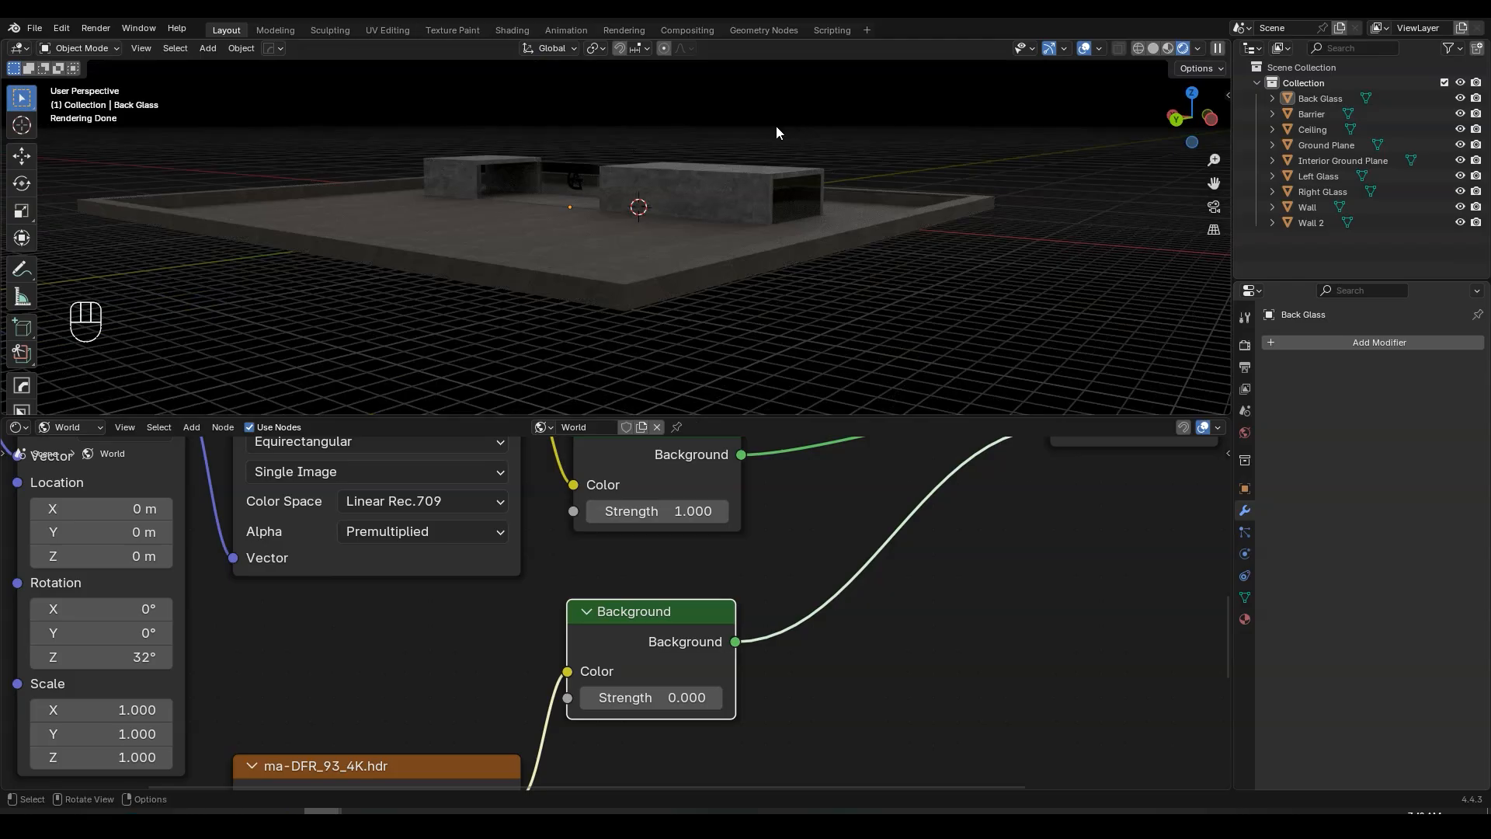
click(680, 697)
text(1)
key(Return)
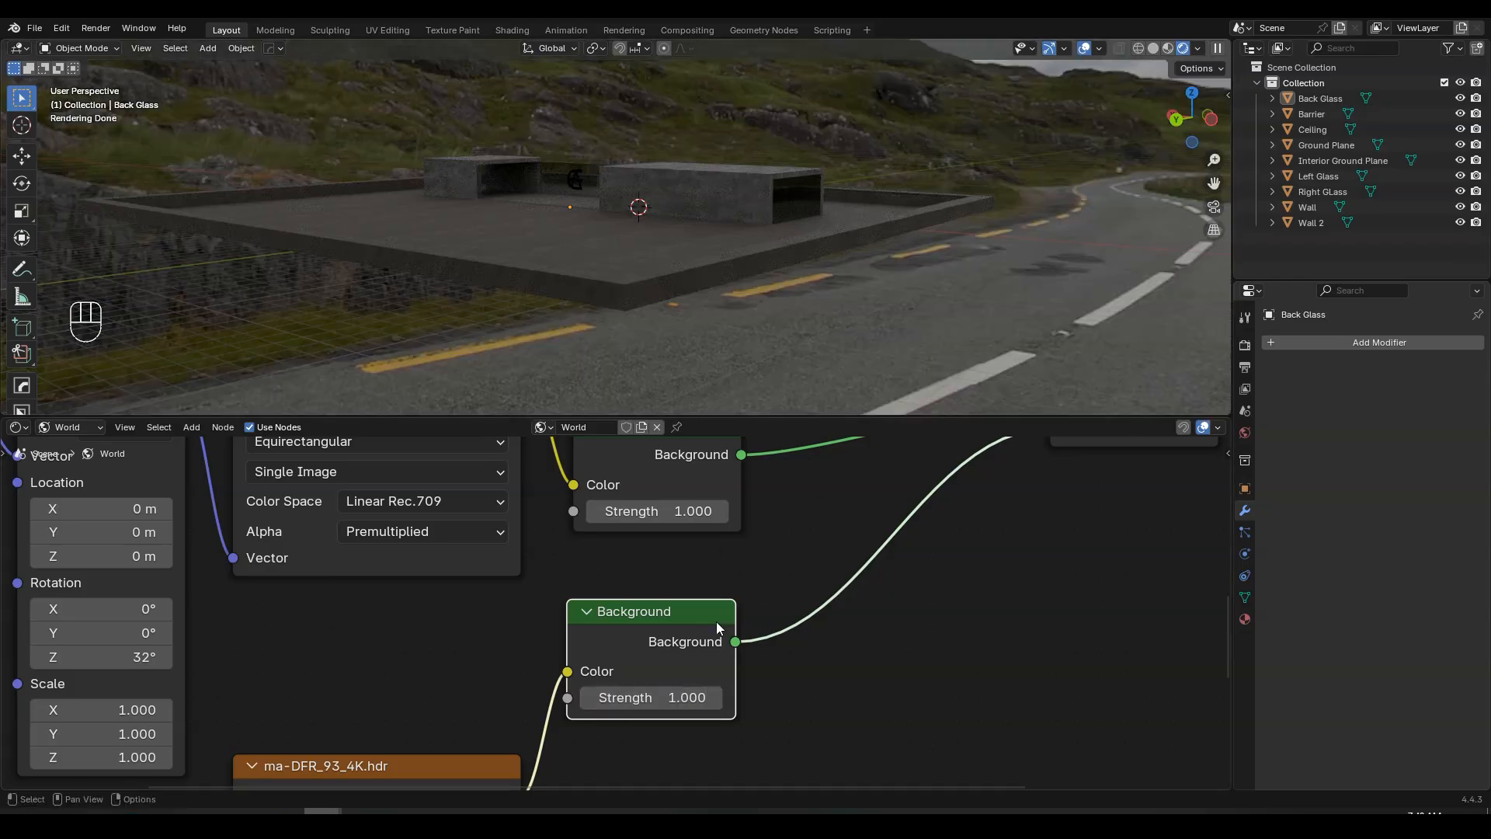
middle_drag(839, 334, 901, 256)
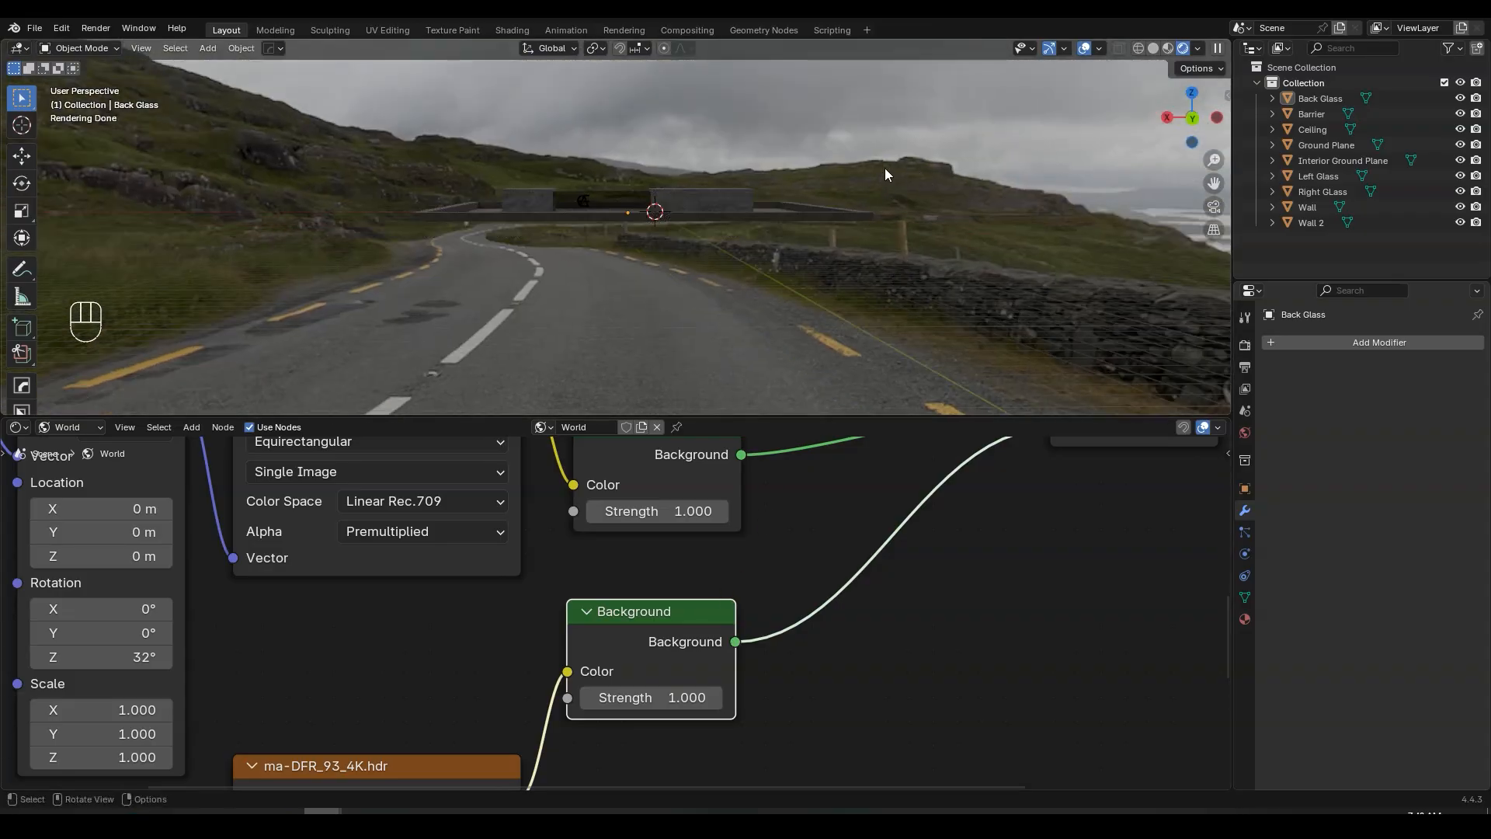
middle_drag(869, 162, 850, 230)
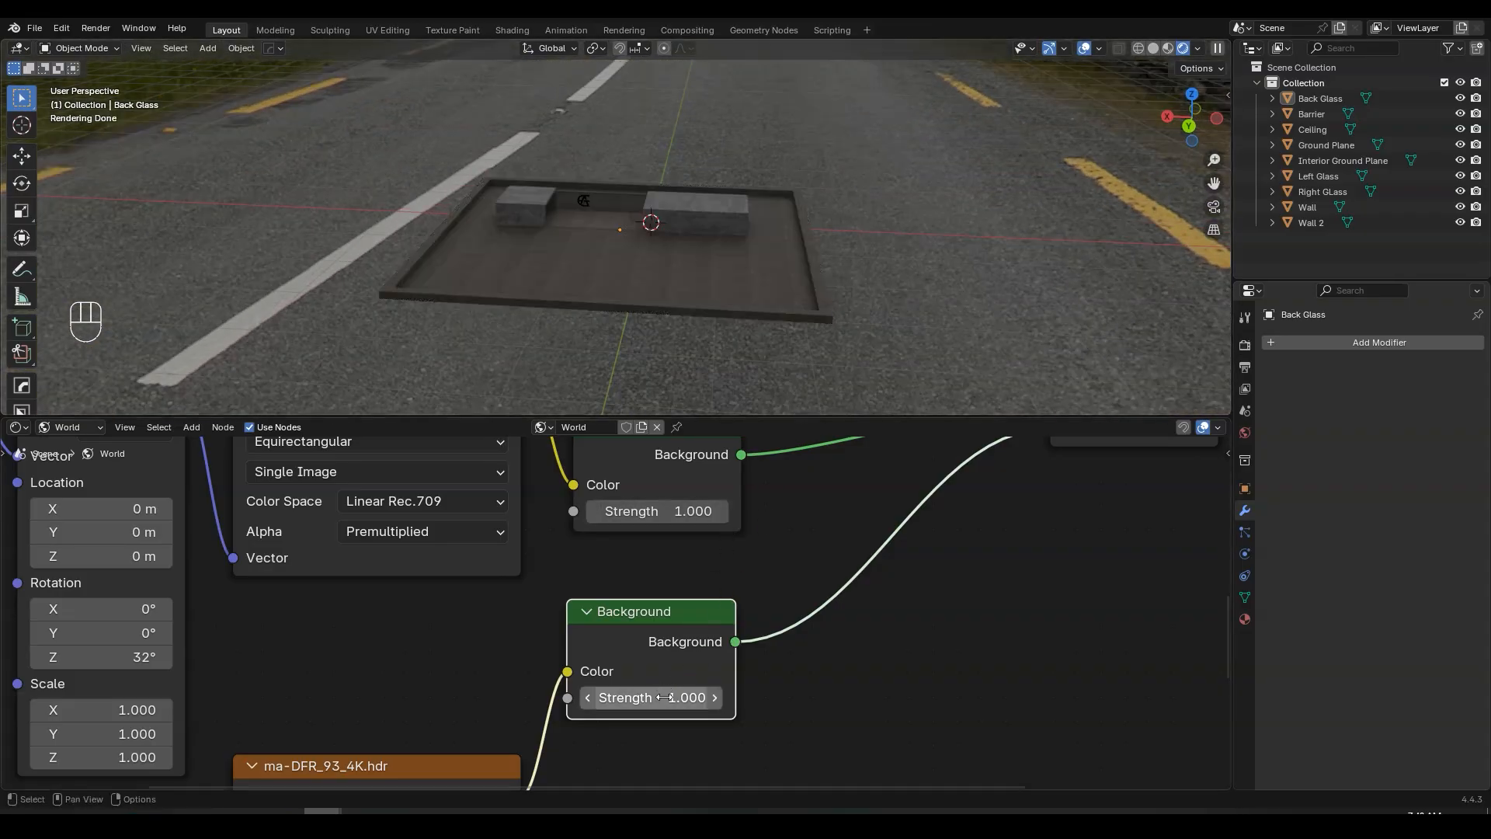
- Test a dimmer backdrop by setting the lower Background node's Strength to 0.5 and then 0.3
key(ctrl+z)
click(683, 699)
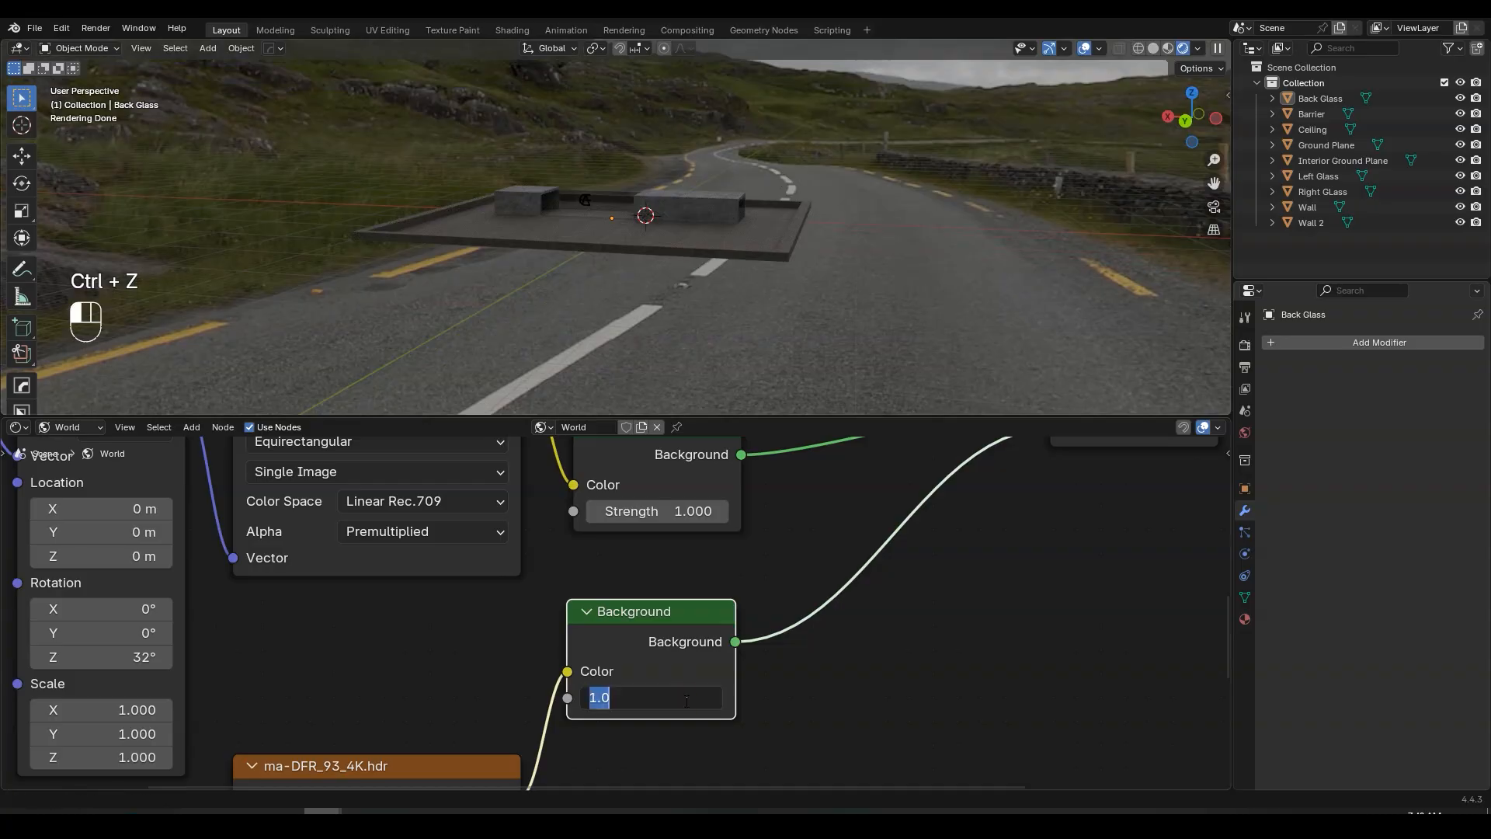
text(0.5)
key(Return)
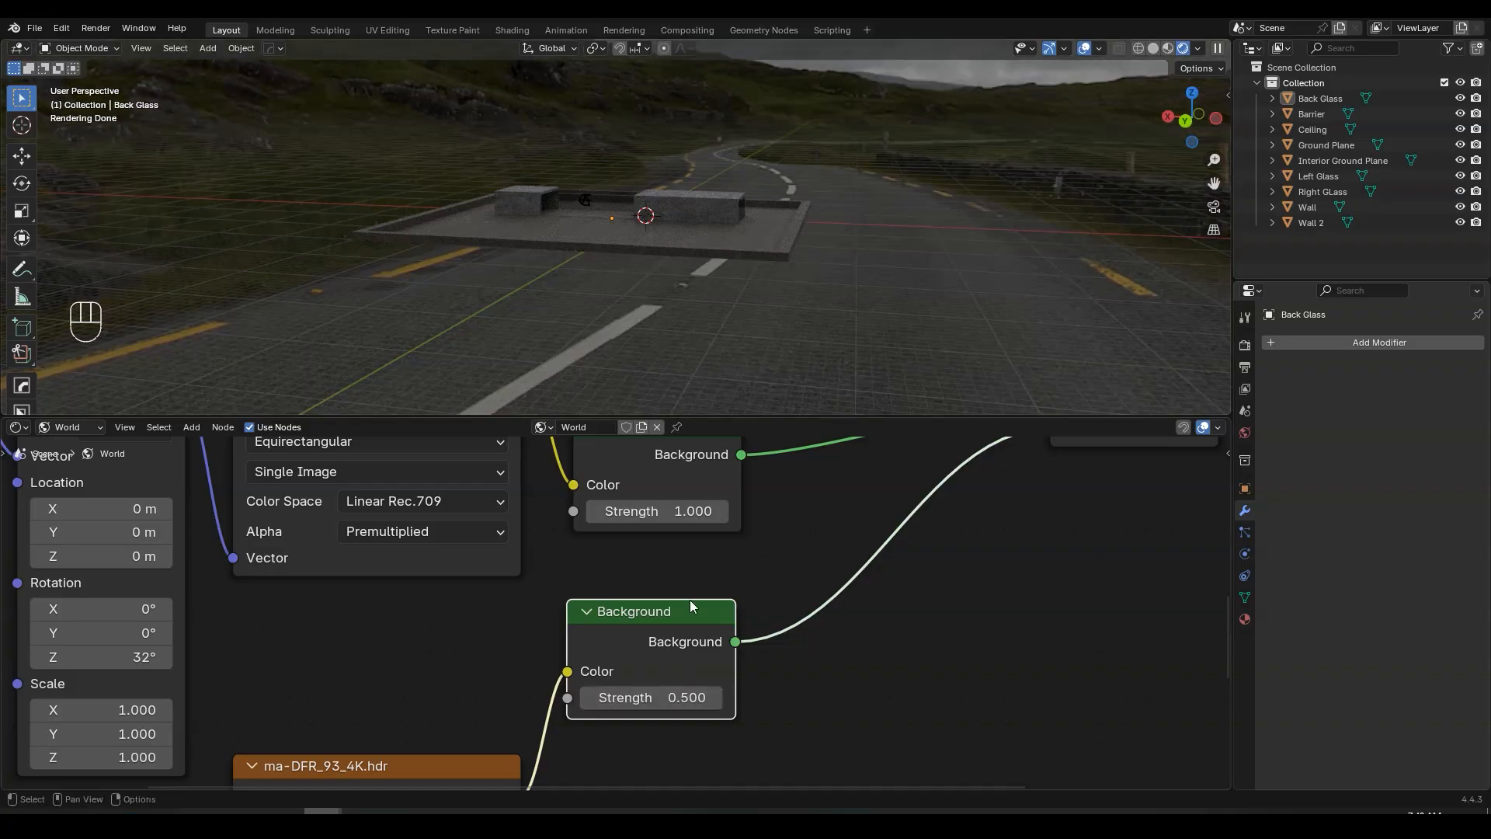
middle_drag(934, 197, 910, 180)
click(679, 688)
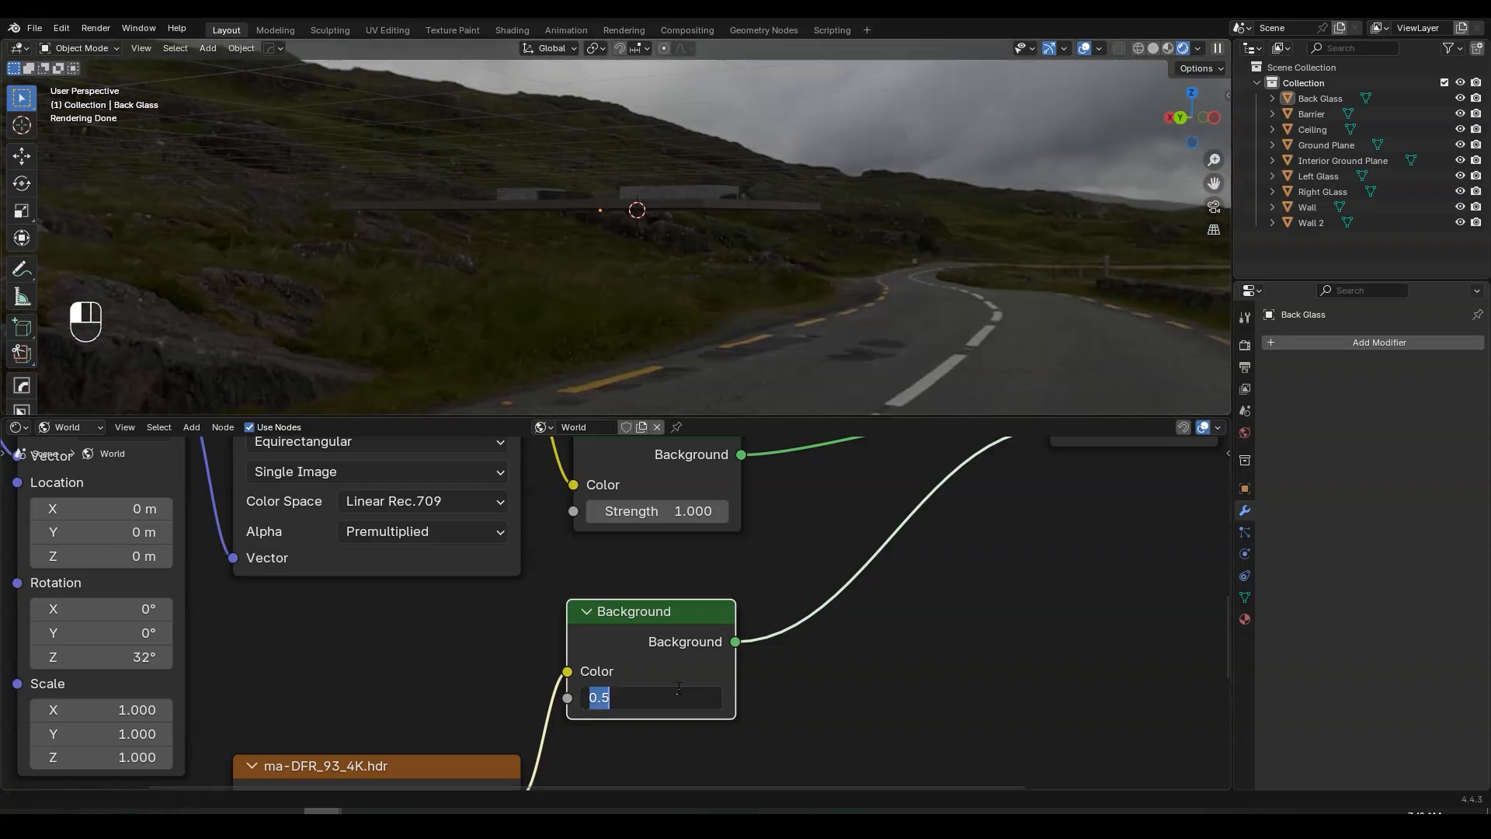
text(0.3)
key(Return)
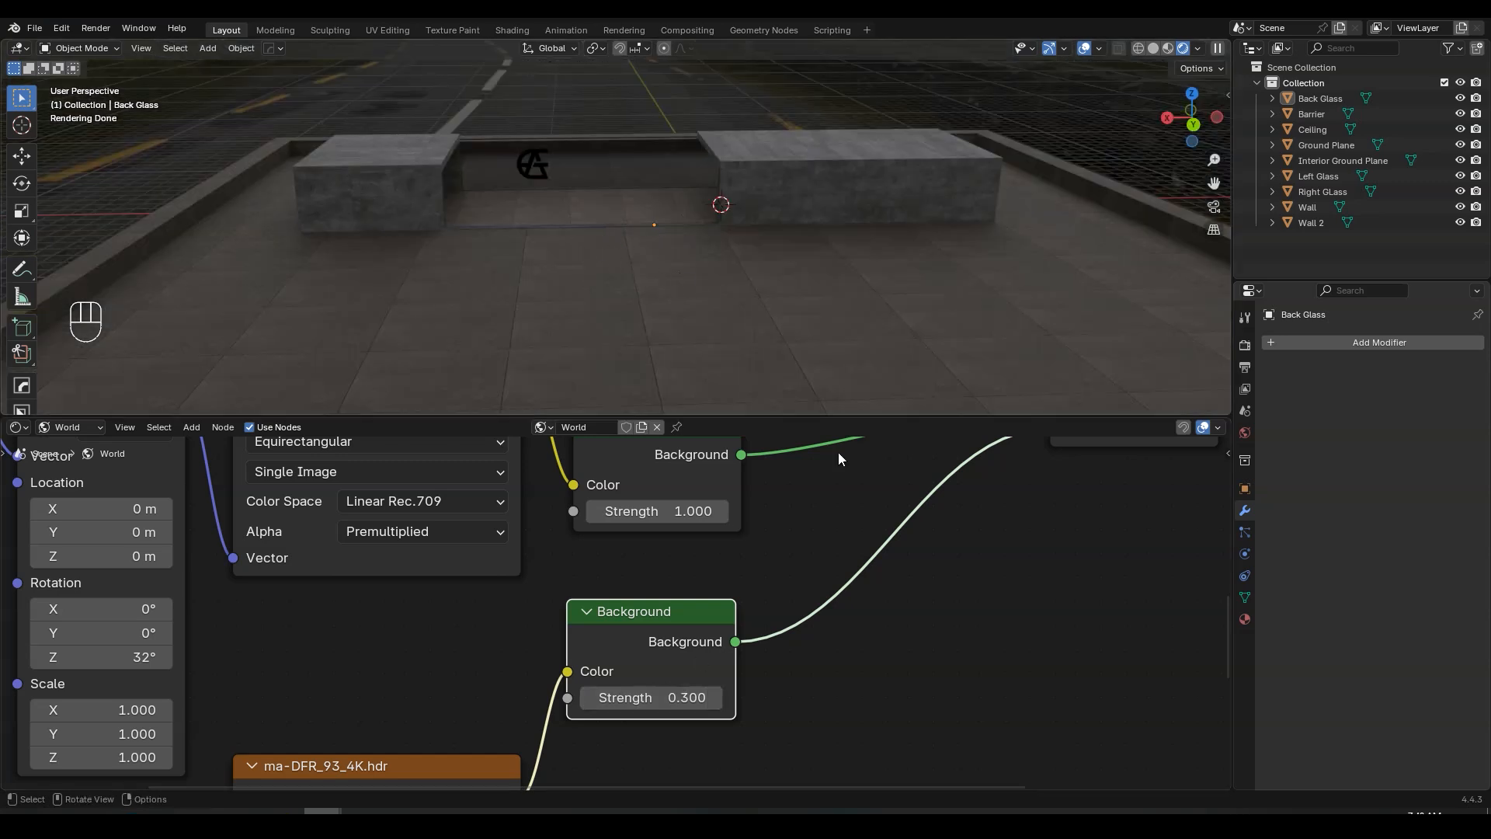
- Set the upper Background node's Strength to 2 and check the lighting on the building
middle_drag(660, 527, 665, 552)
middle_drag(669, 499, 668, 530)
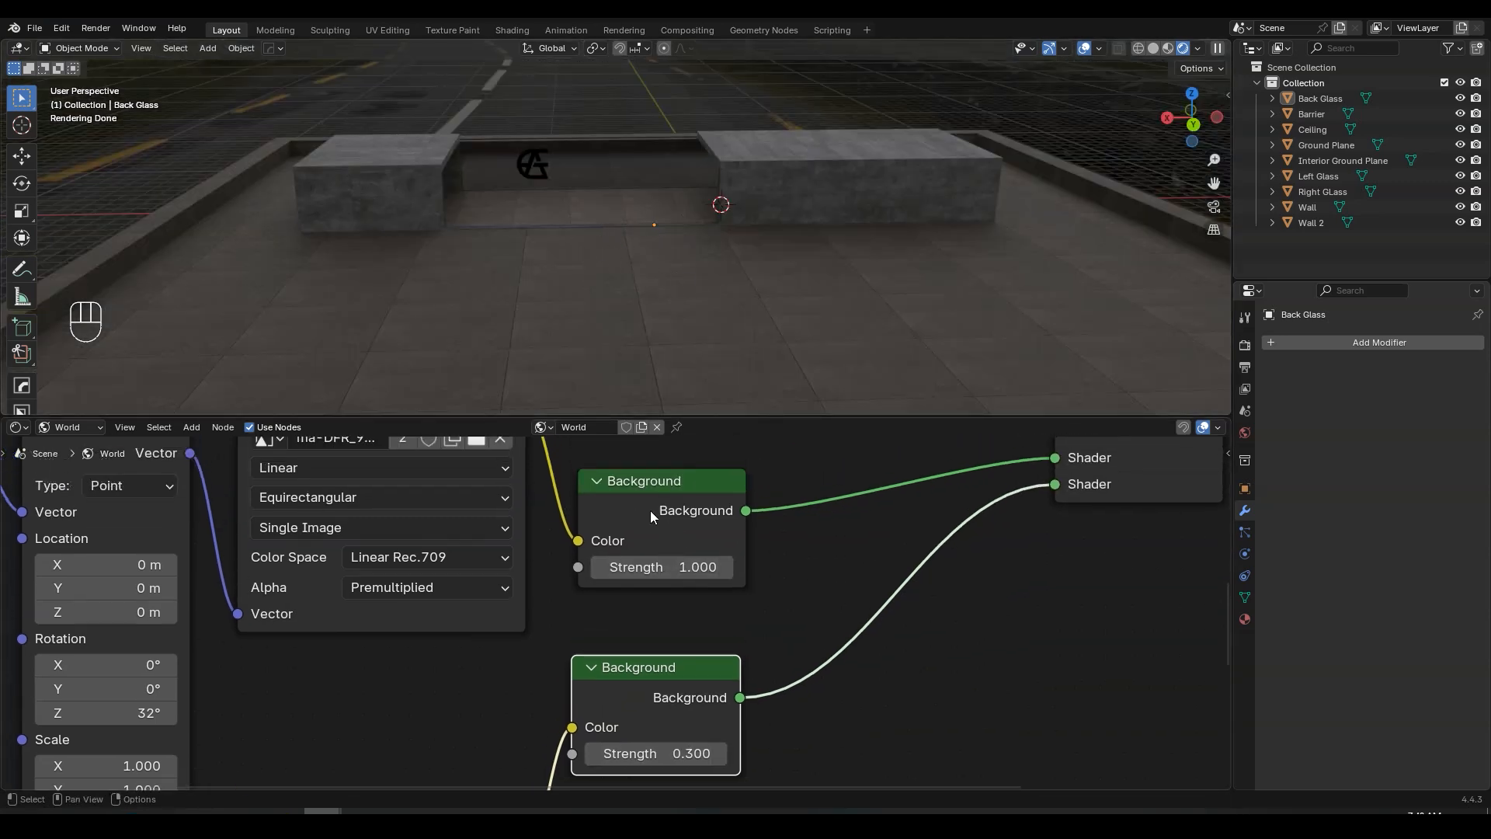
click(679, 566)
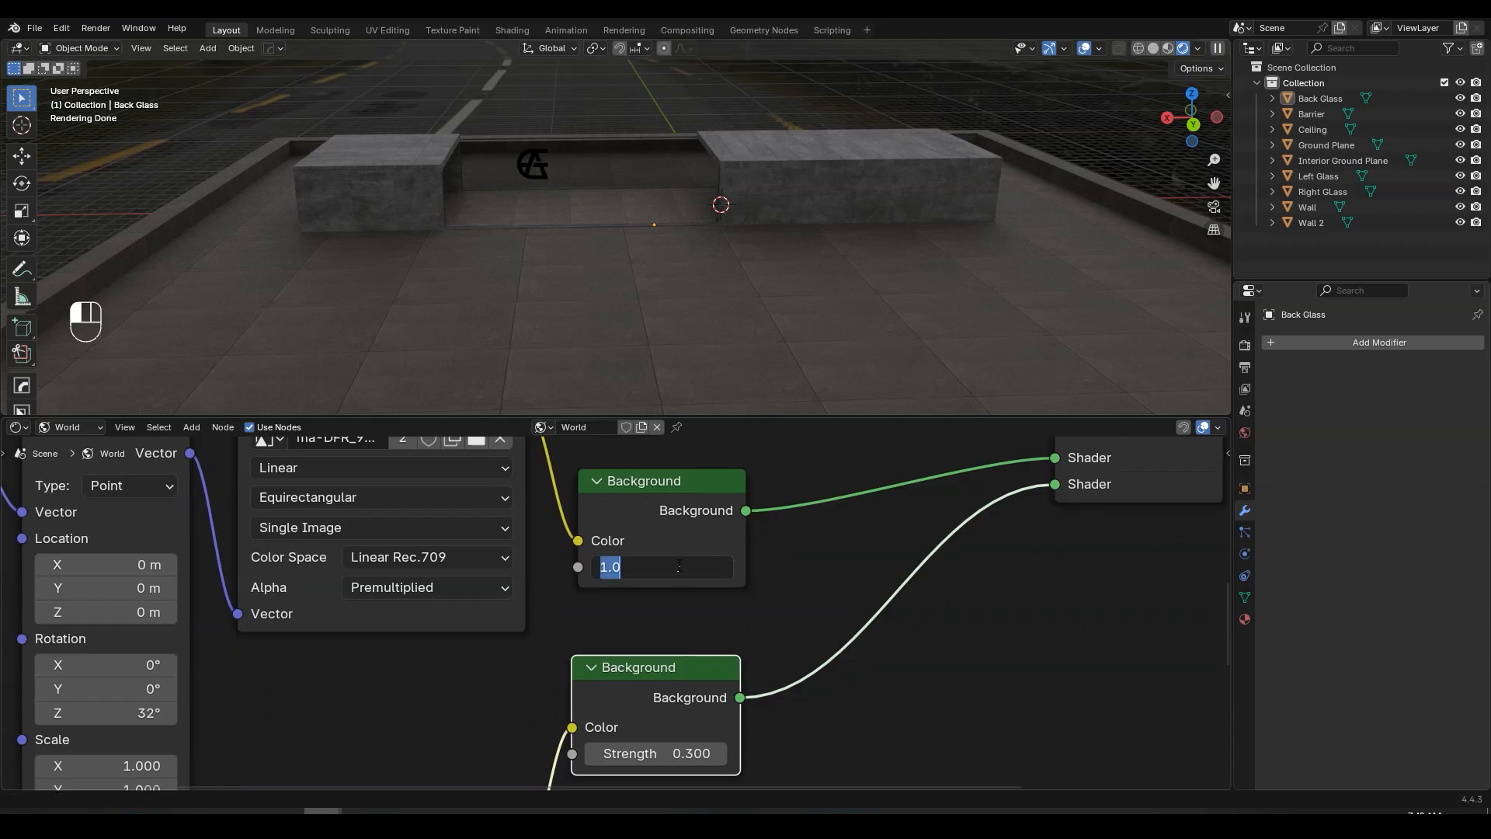
text(2)
key(Return)
middle_drag(730, 233, 778, 167)
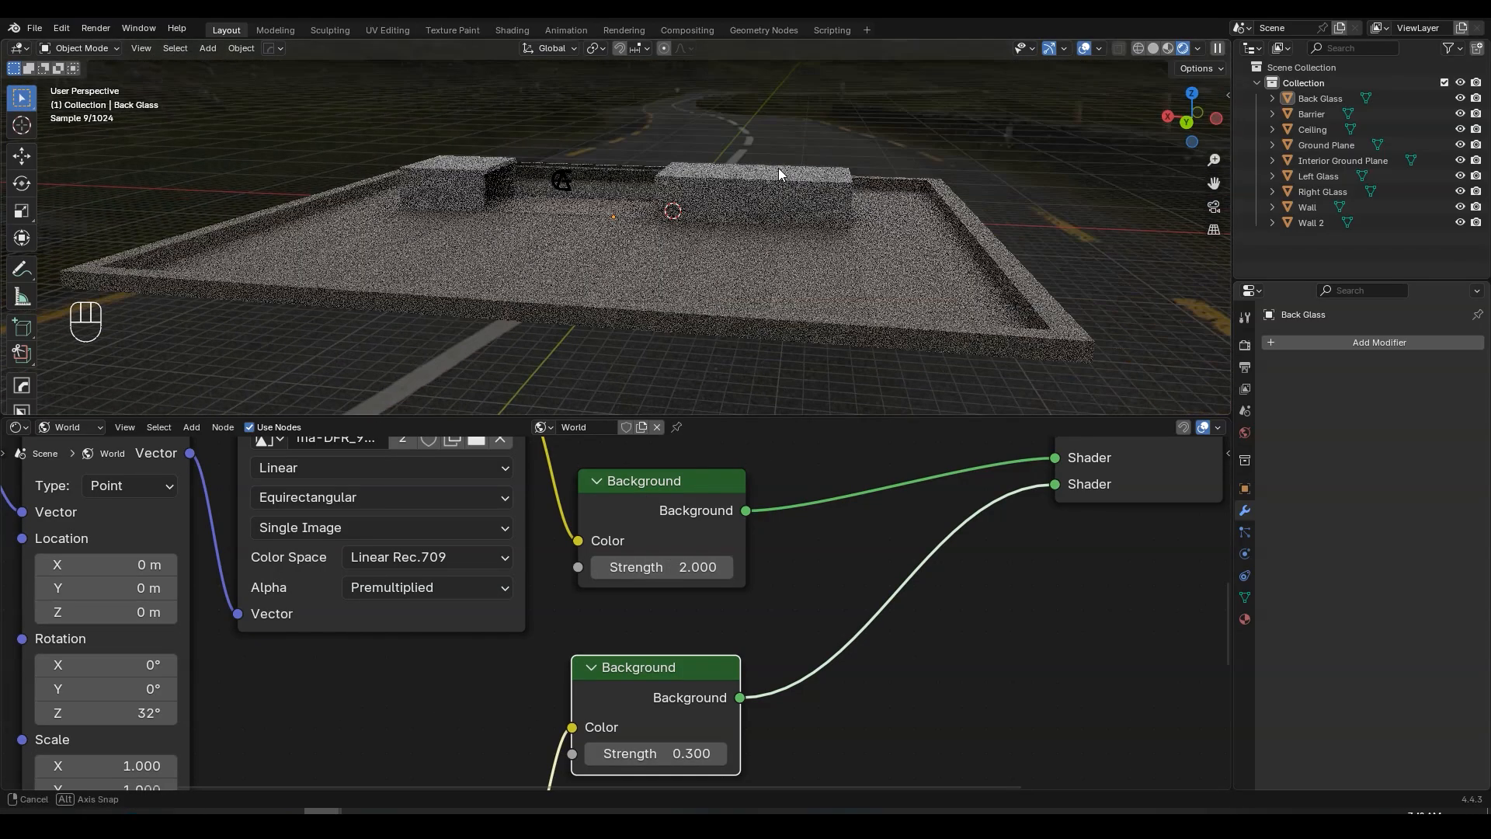
- Try the upper Background node's Strength at 10 and inspect the lighting on the building up close
click(682, 566)
text(10)
key(Return)
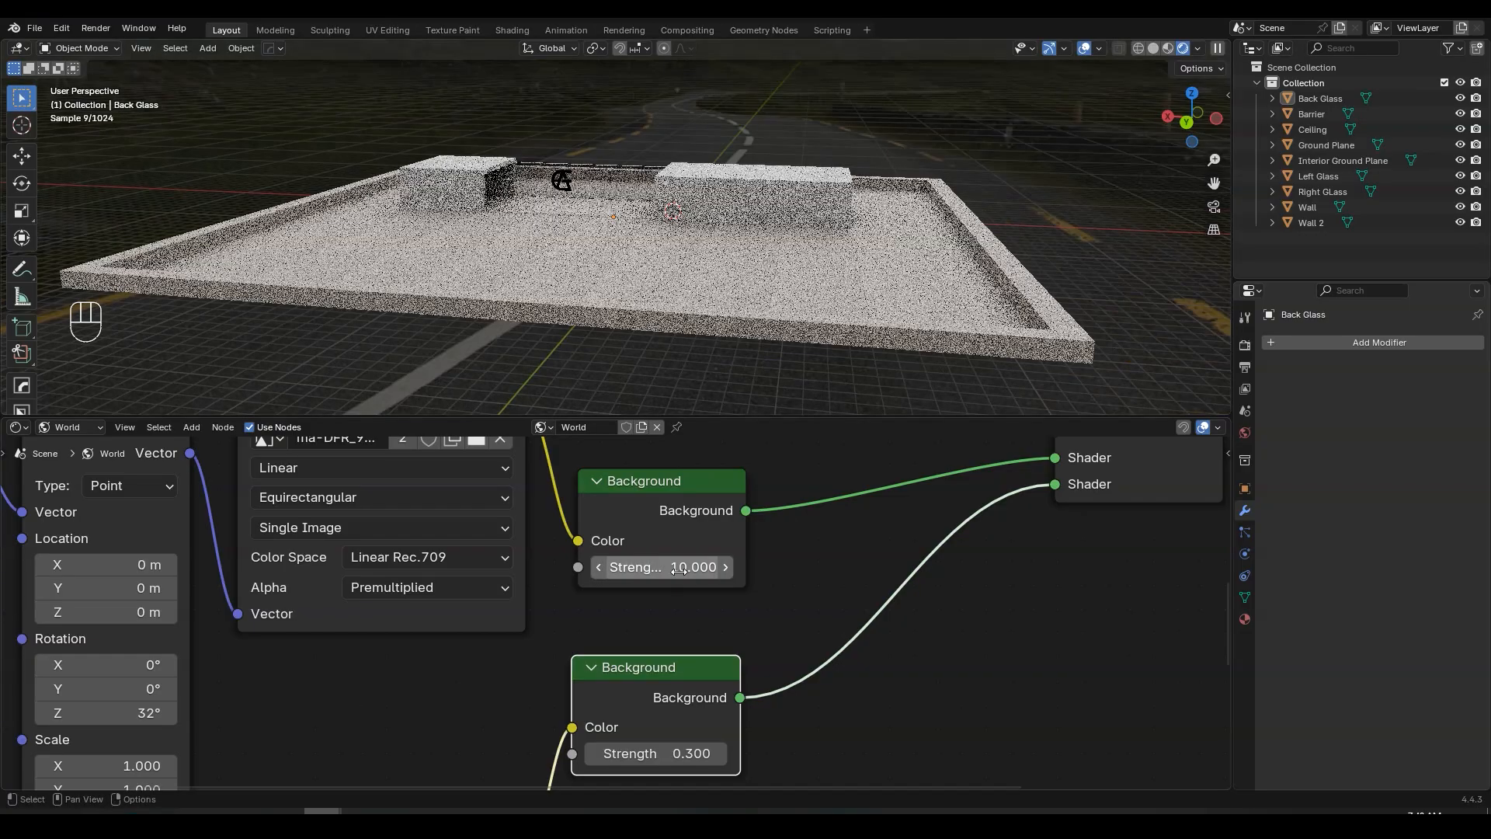
middle_drag(940, 226, 629, 248)
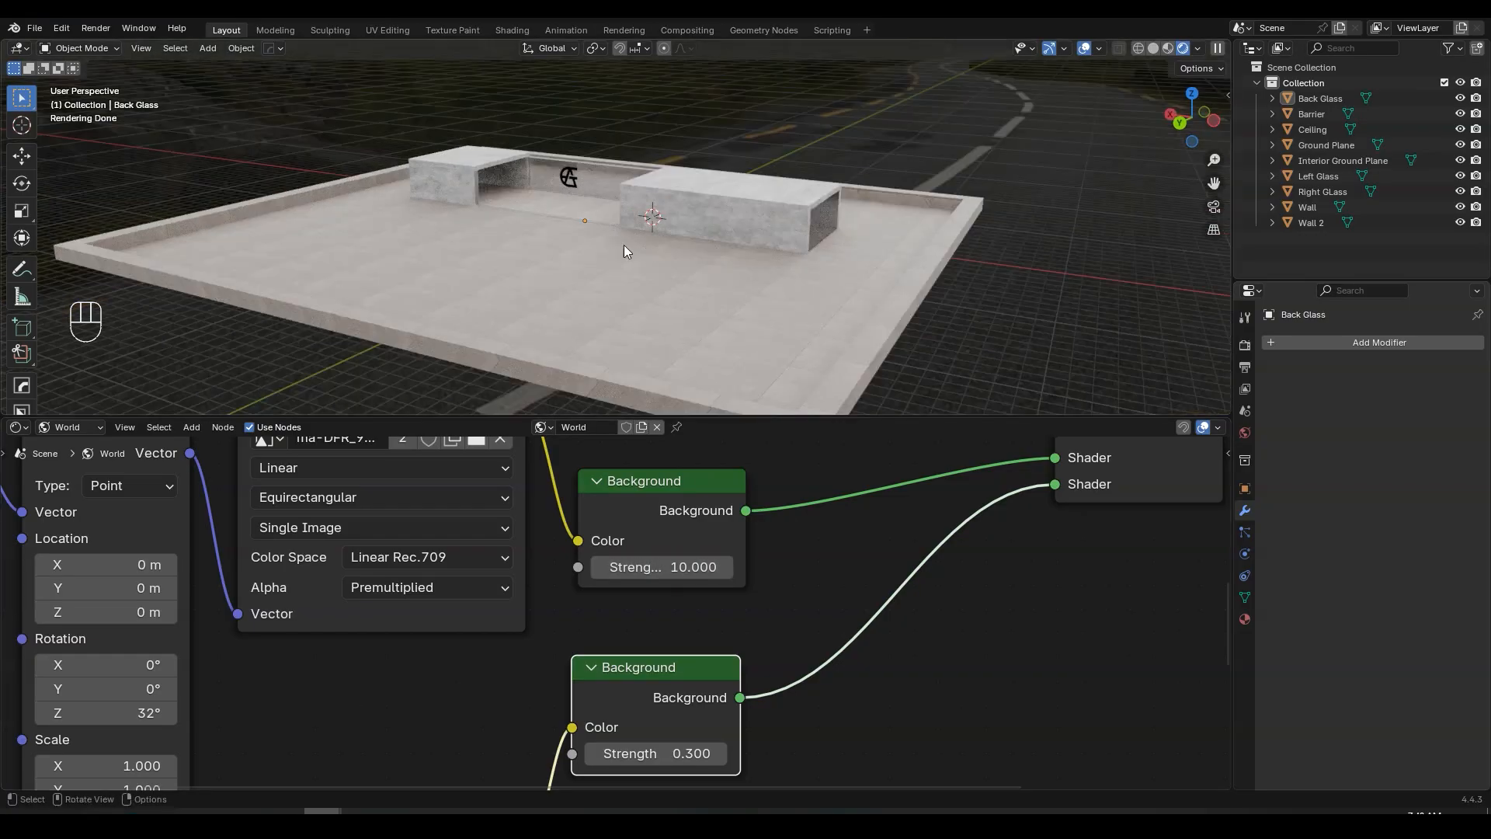
middle_drag(792, 245, 895, 251)
scroll(792, 256, up, 3)
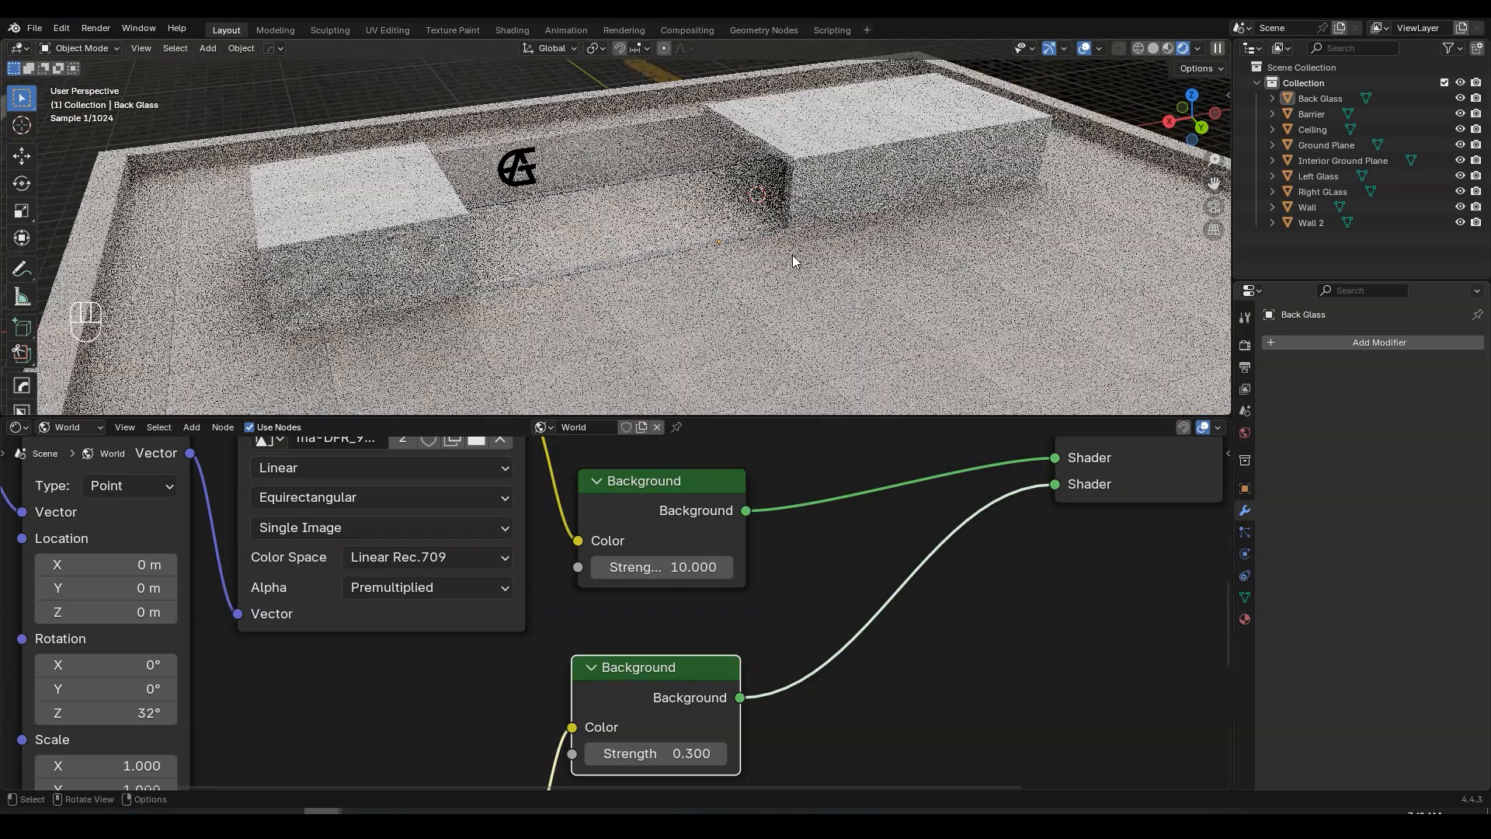
- Set the Strength of both the upper and lower Background nodes to 2 and check the result around the building
click(686, 568)
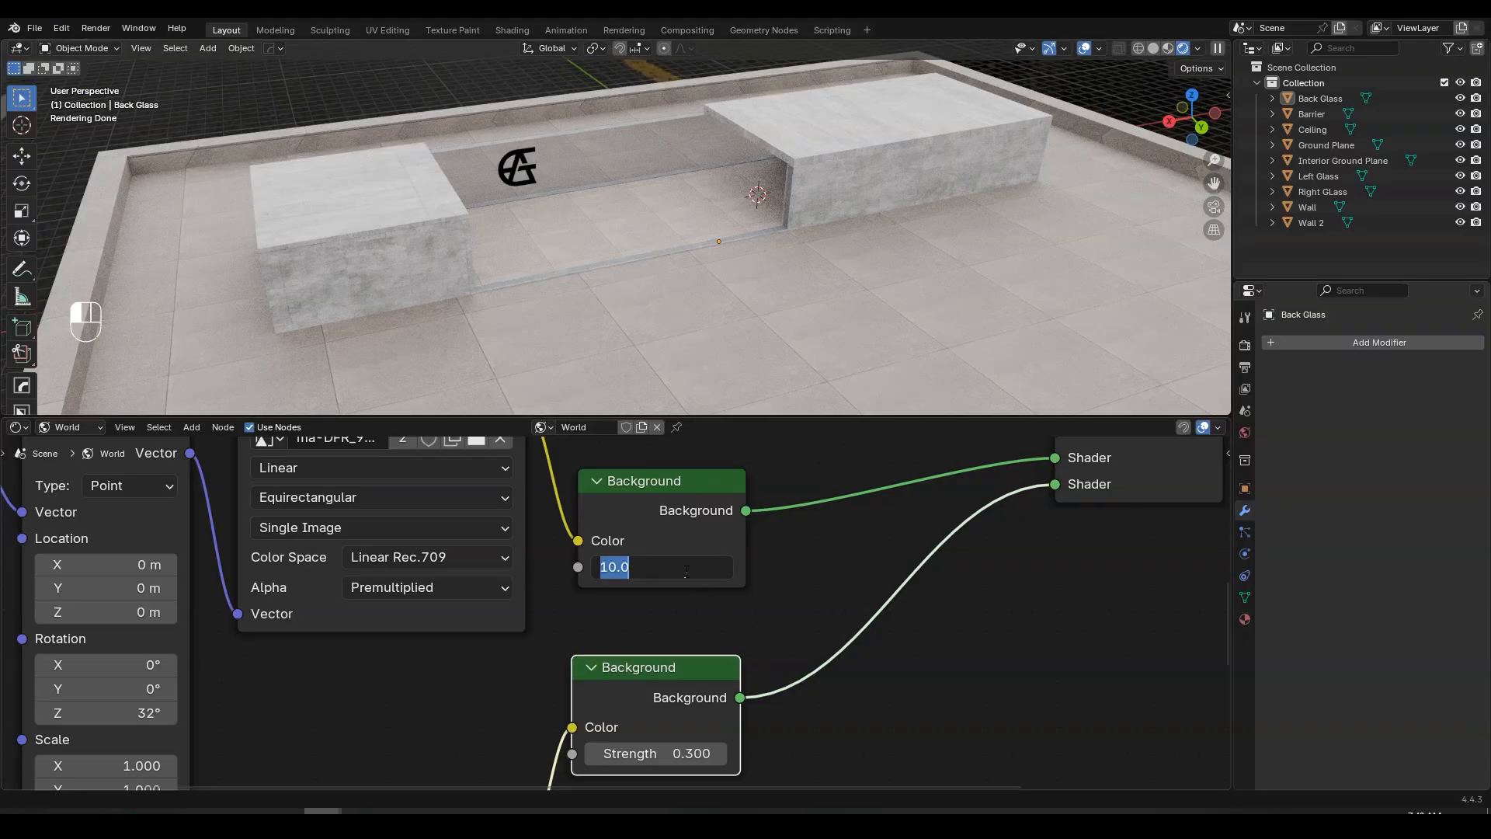
text(2)
key(Return)
click(680, 754)
text(2)
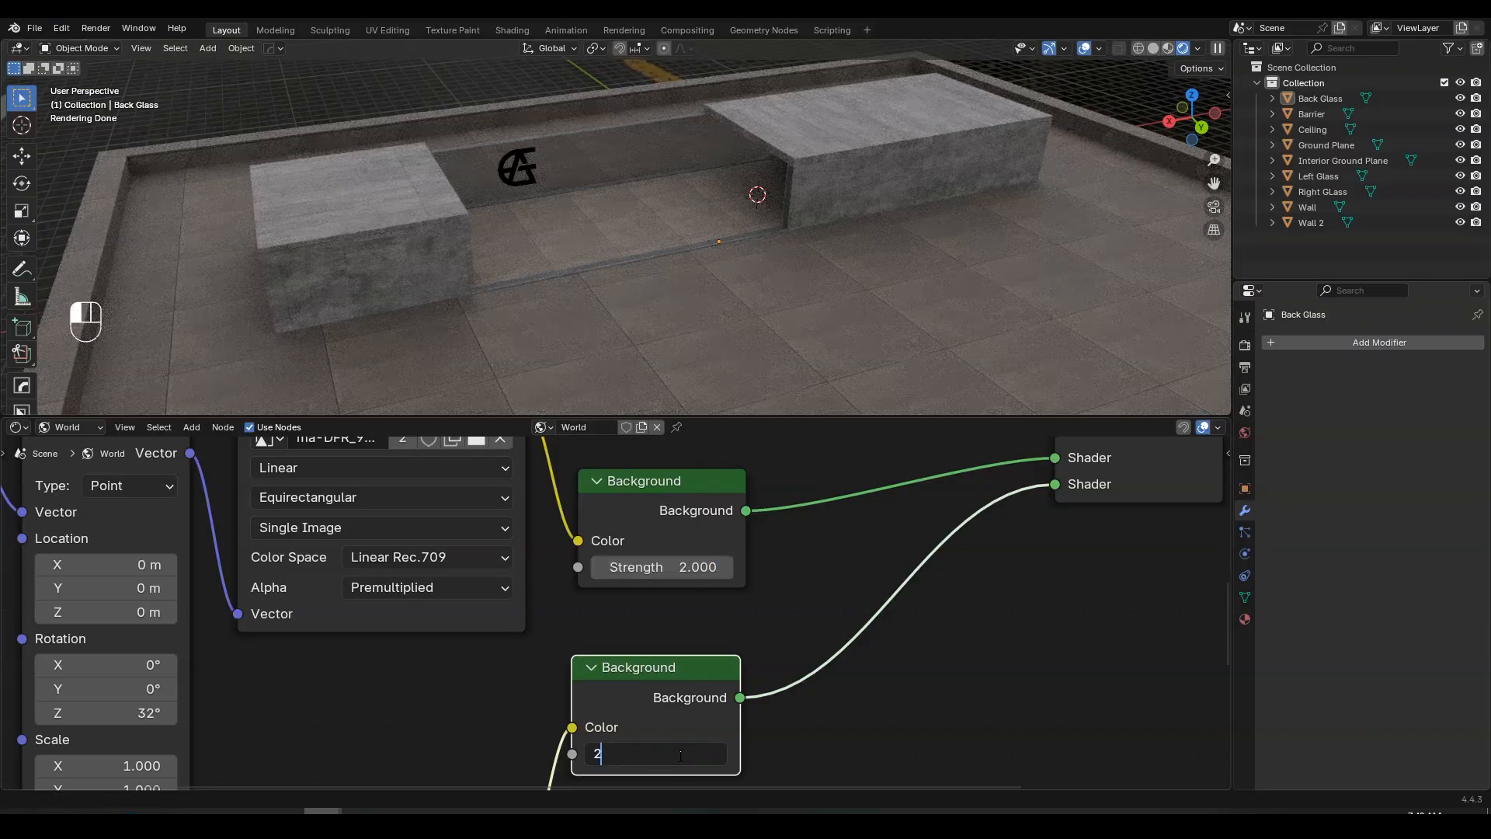
key(Return)
scroll(901, 262, down, 4)
middle_drag(909, 195, 836, 165)
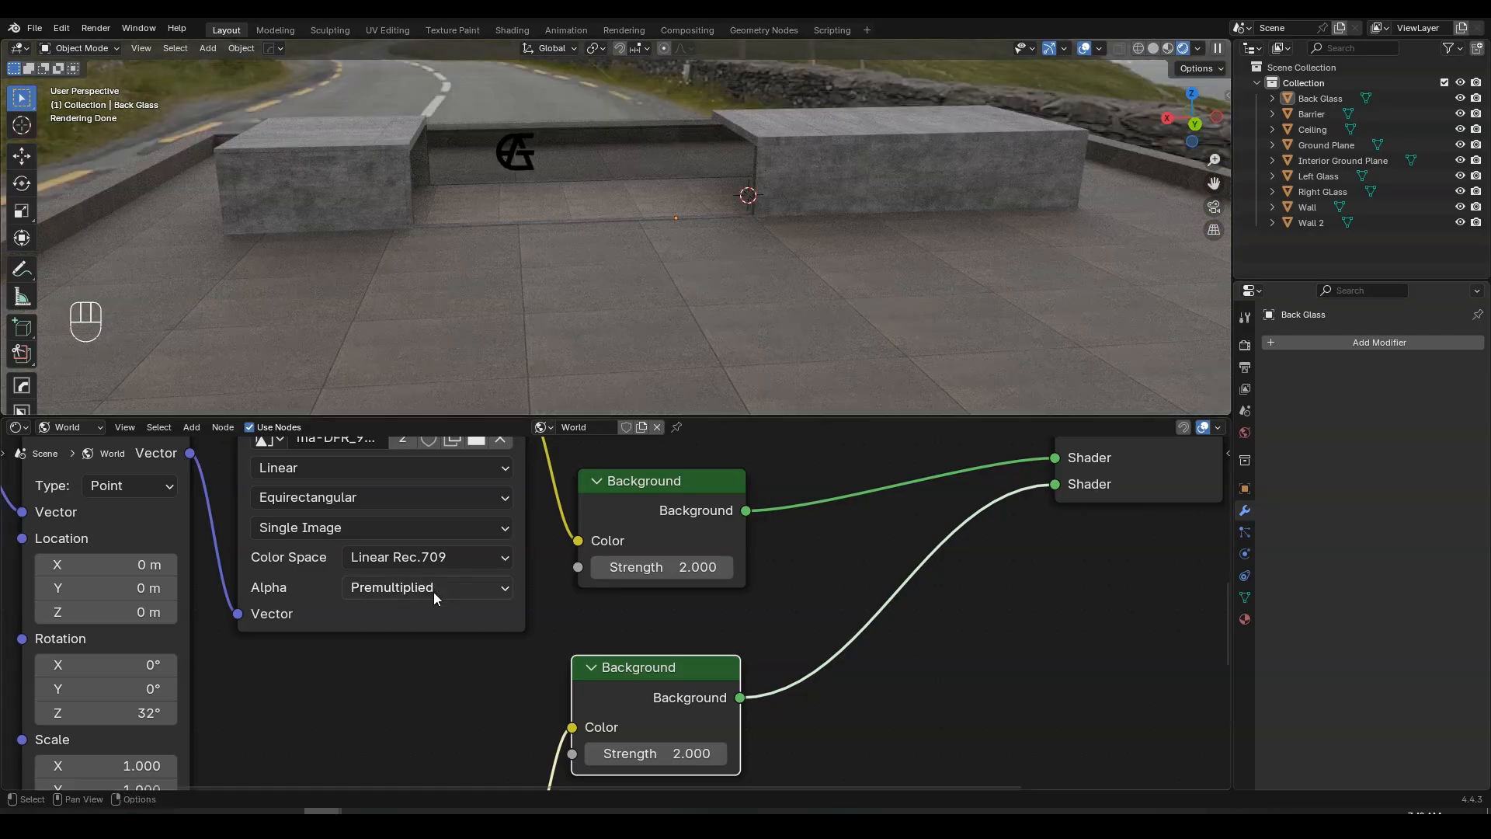
- Replace the HDR image in the lower Environment Texture node with lythwood_terrace_8k.exr from the hdri\forest folder
scroll(433, 591, down, 3)
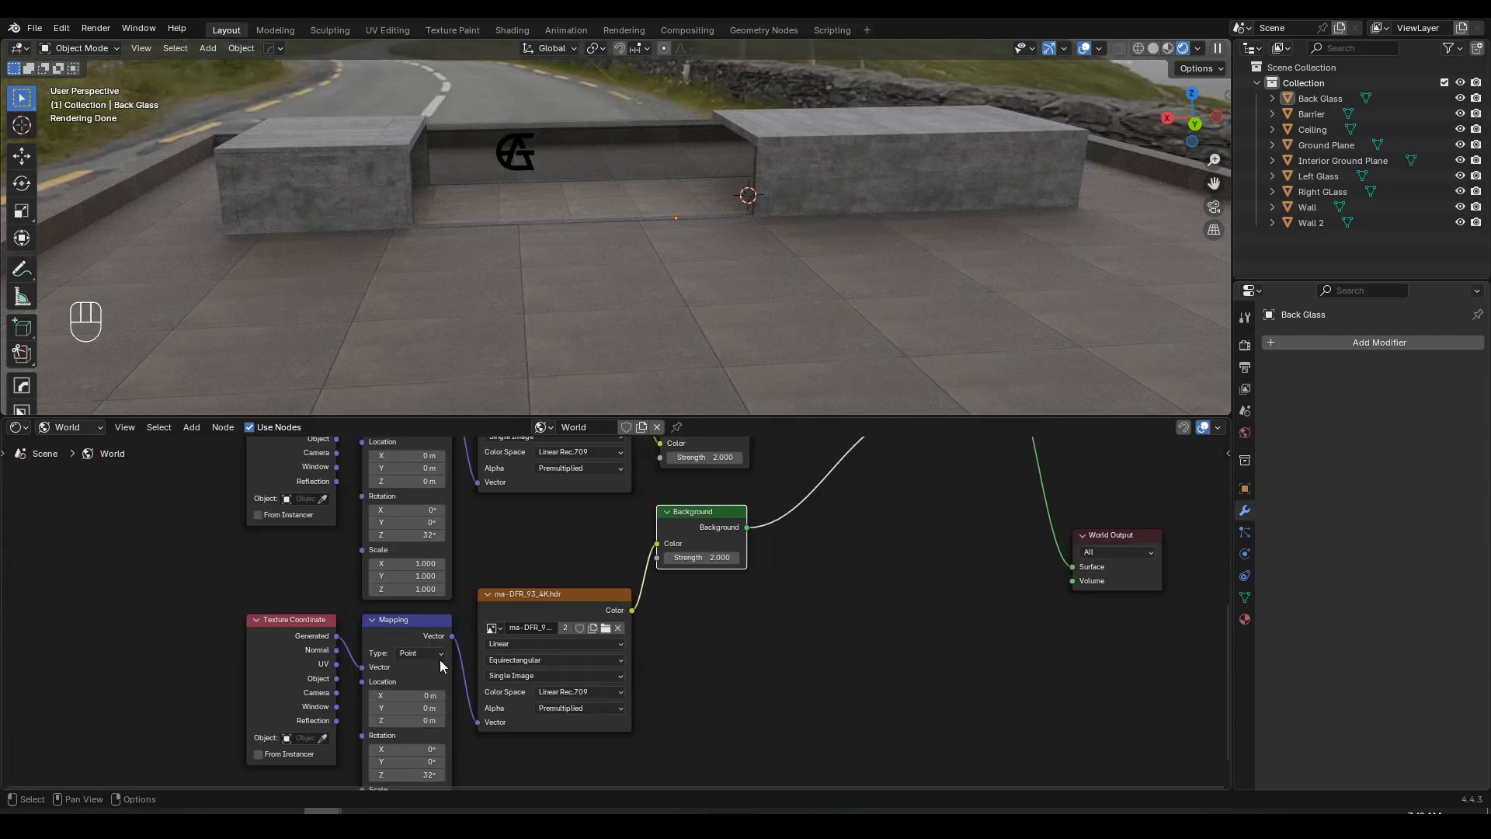
scroll(606, 610, up, 2)
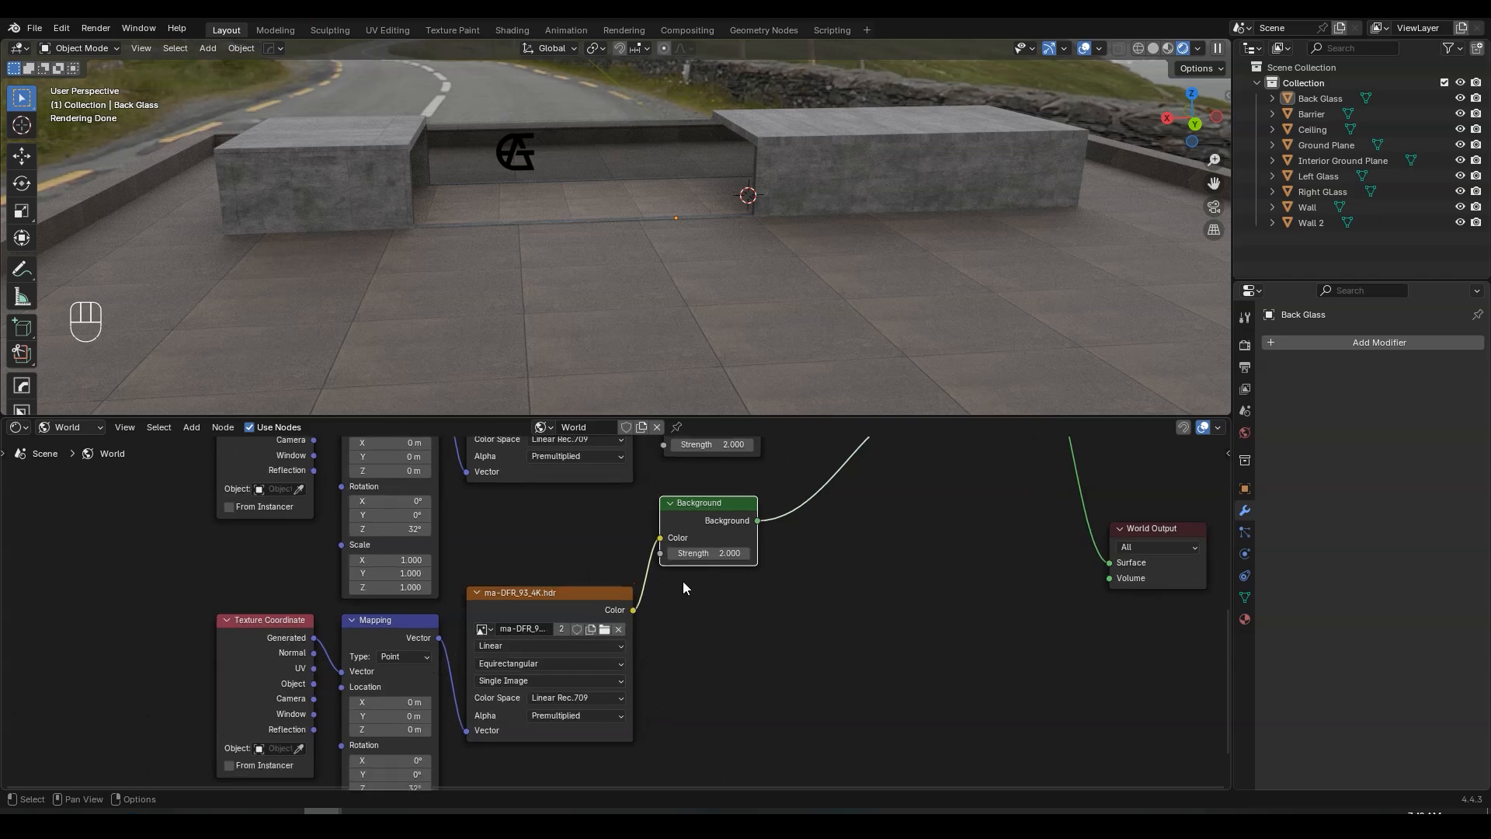
mouse_move(737, 594)
mouse_down()
mouse_move(816, 594)
mouse_move(722, 594)
mouse_up()
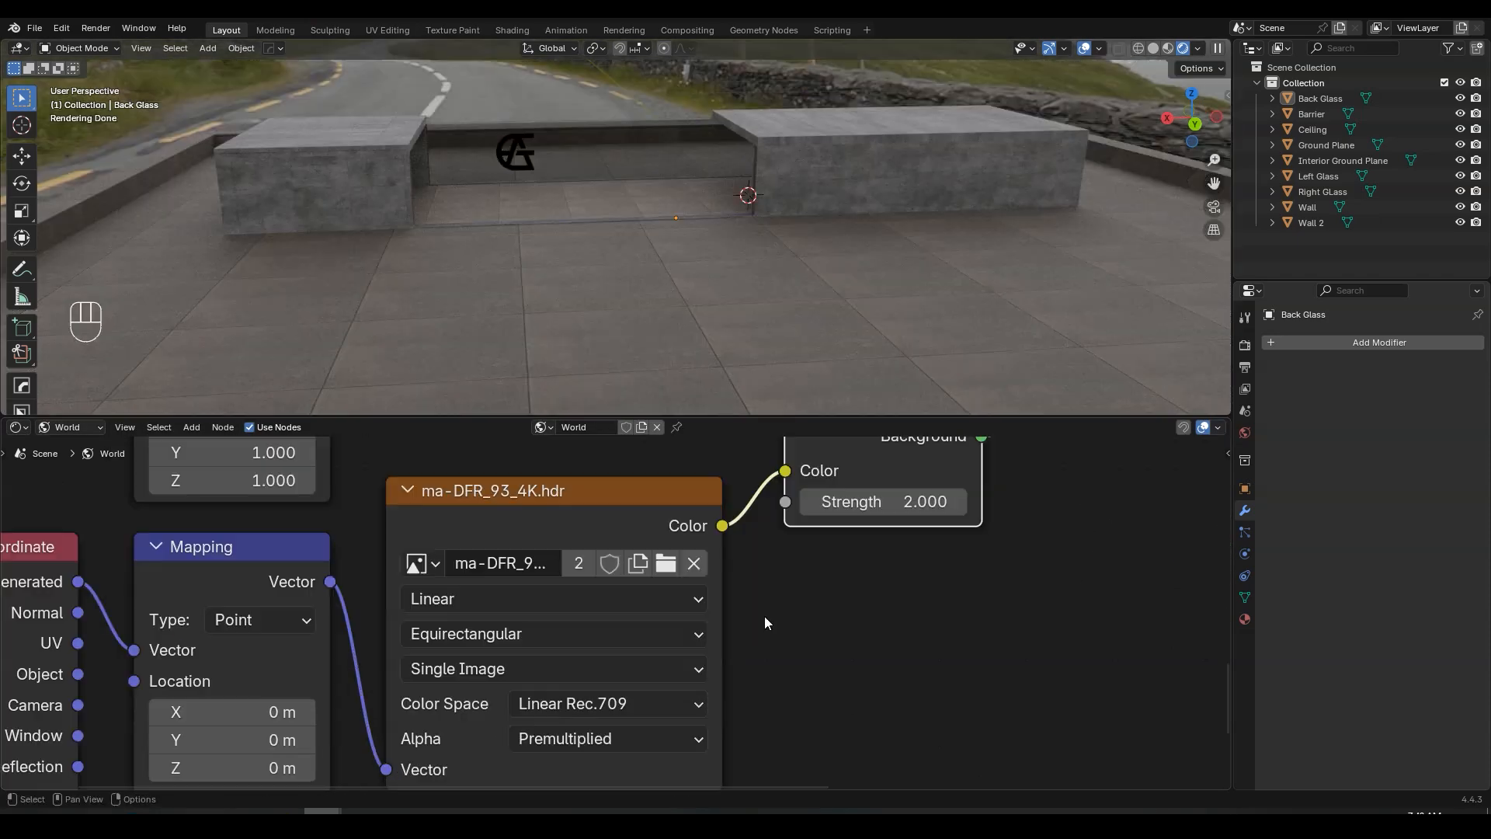
click(694, 564)
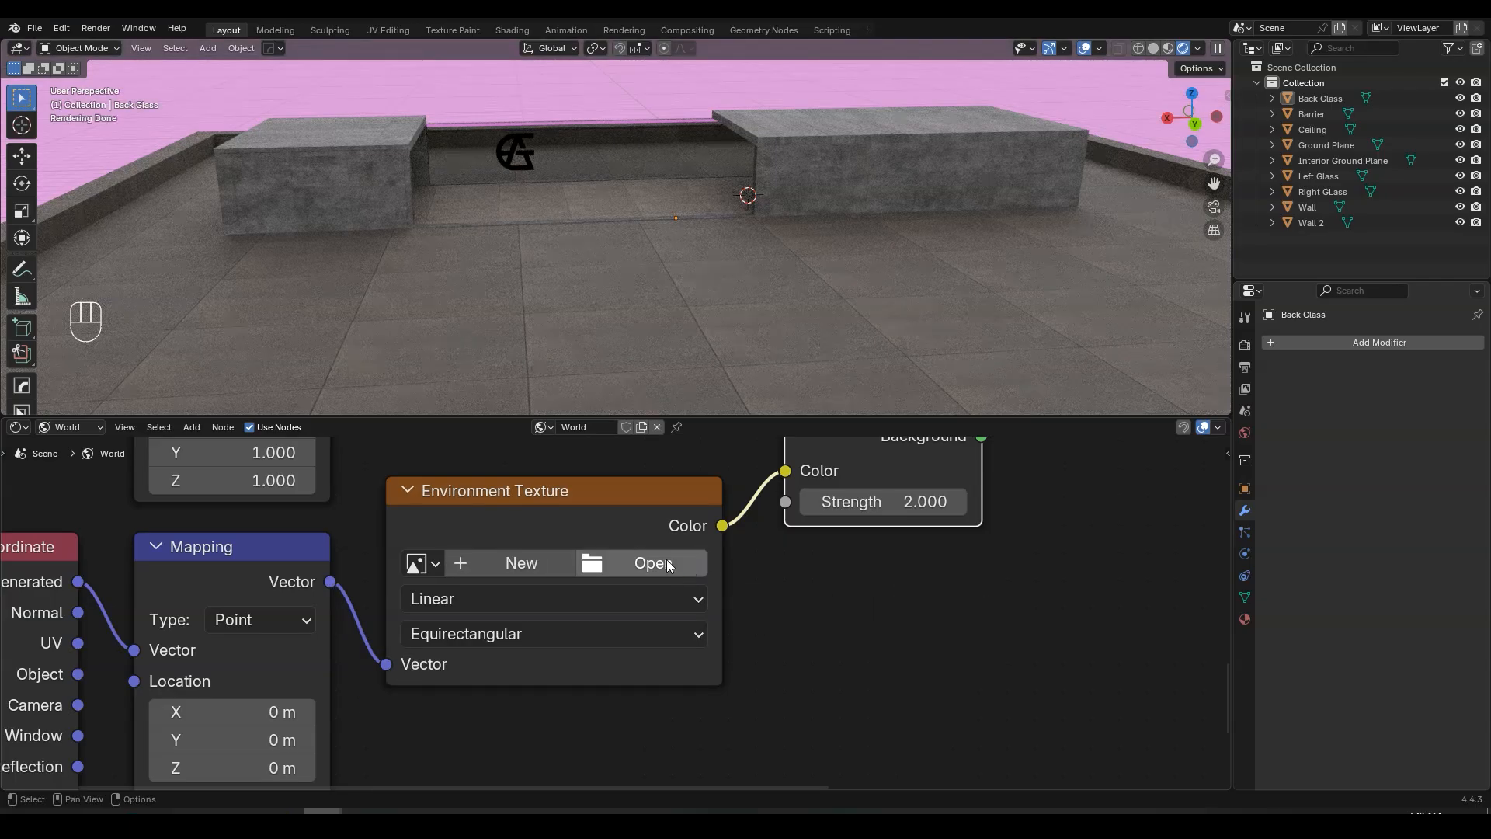
click(667, 559)
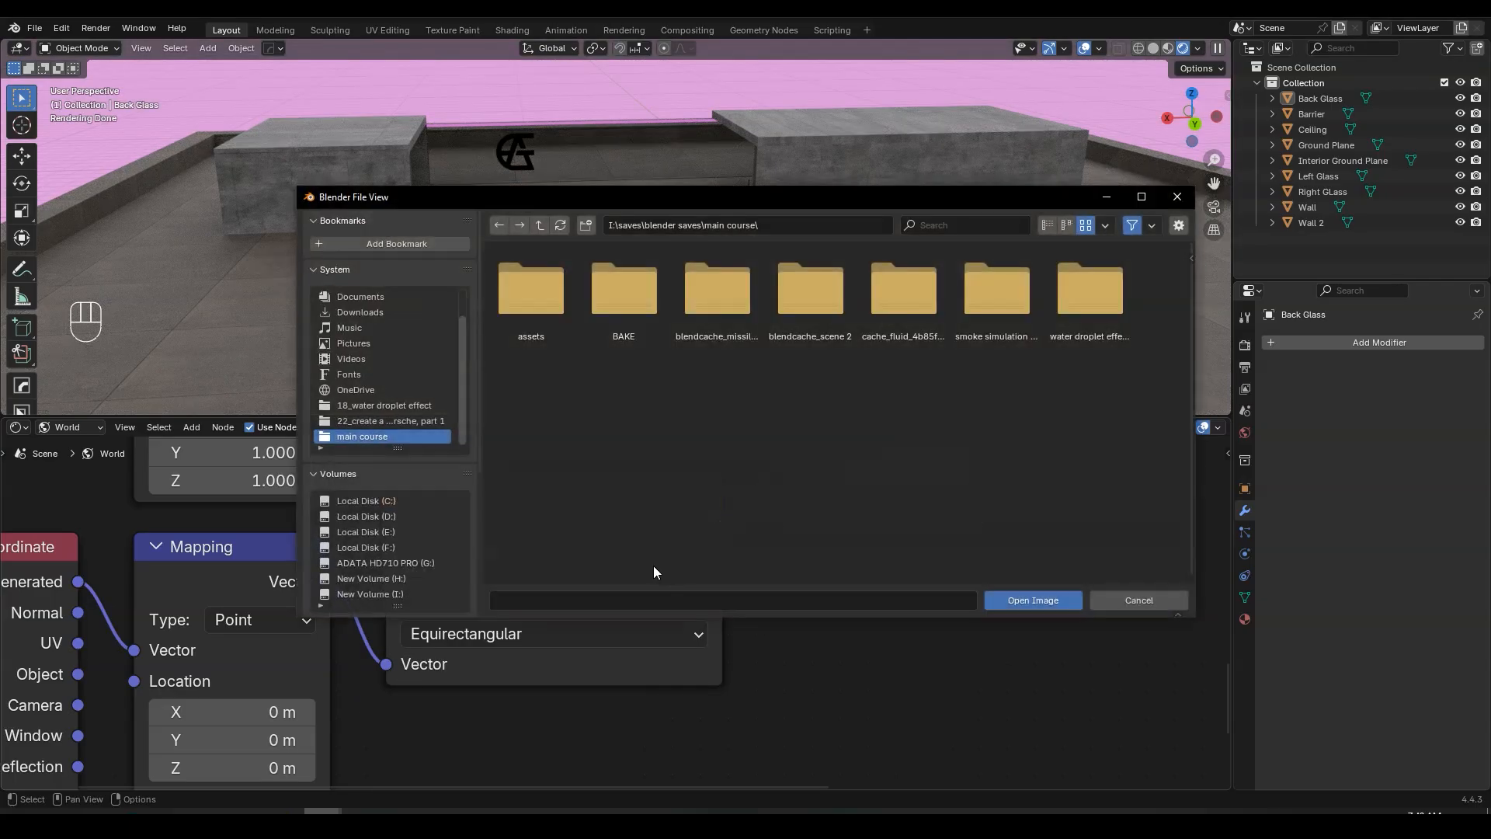
scroll(367, 407, up, 1)
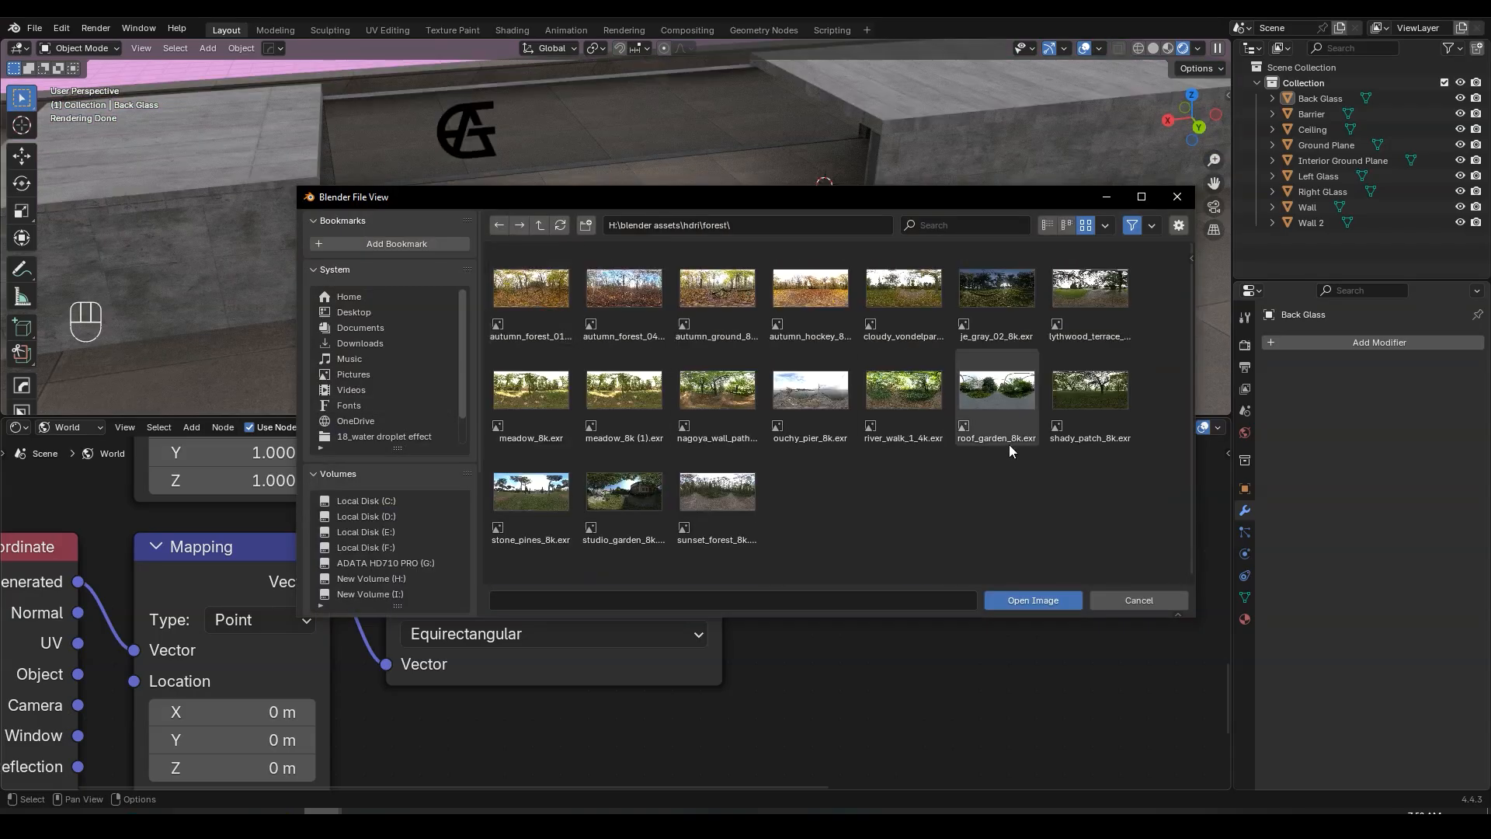
click(1115, 329)
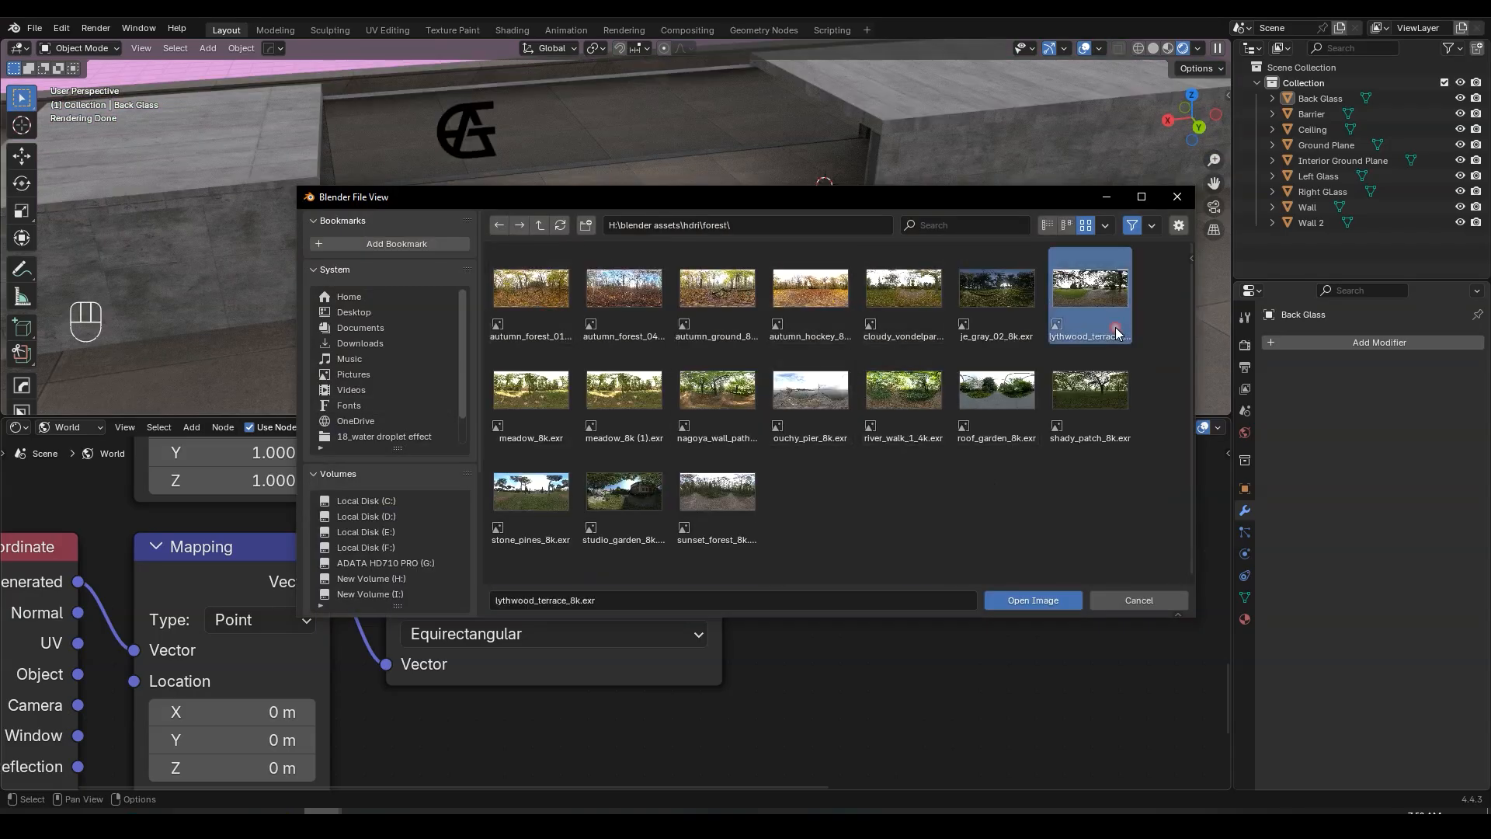
click(1056, 607)
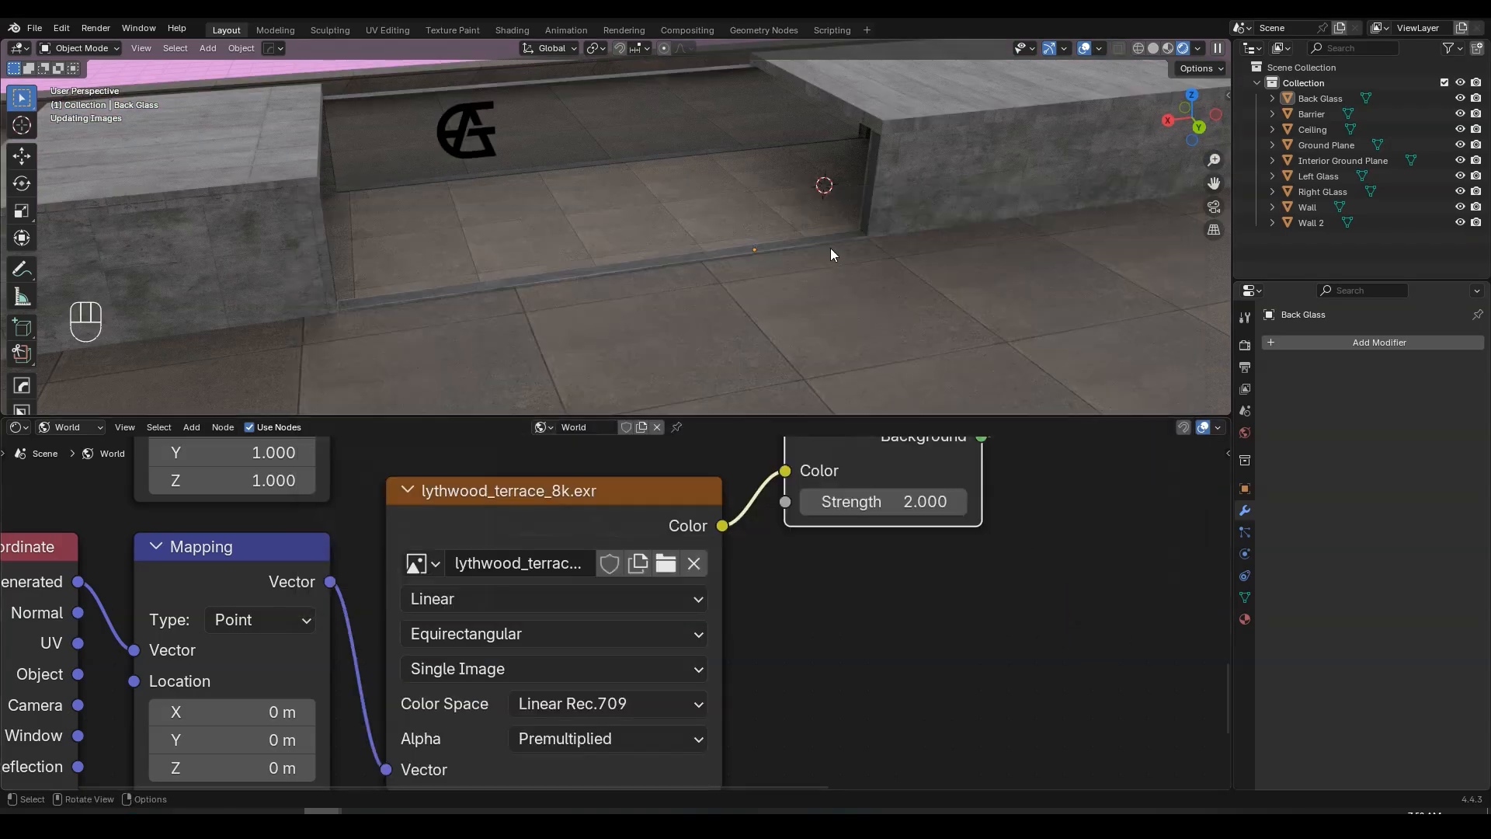
- Examine the building against the terrace backdrop from near, far and several sides
scroll(916, 253, down, 4)
middle_drag(923, 246, 743, 226)
scroll(790, 245, up, 4)
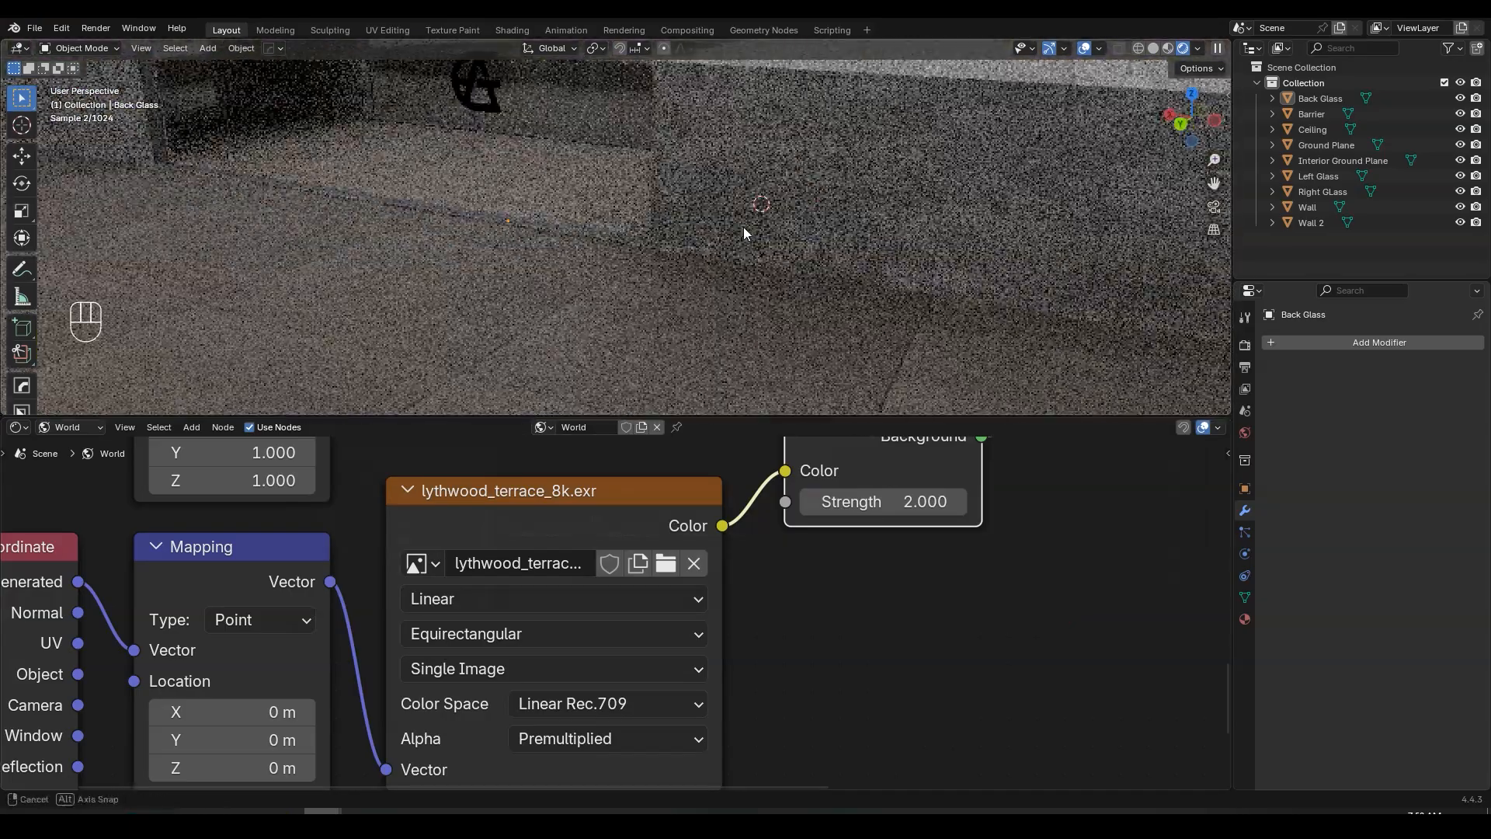
scroll(743, 227, down, 5)
middle_drag(864, 237, 813, 175)
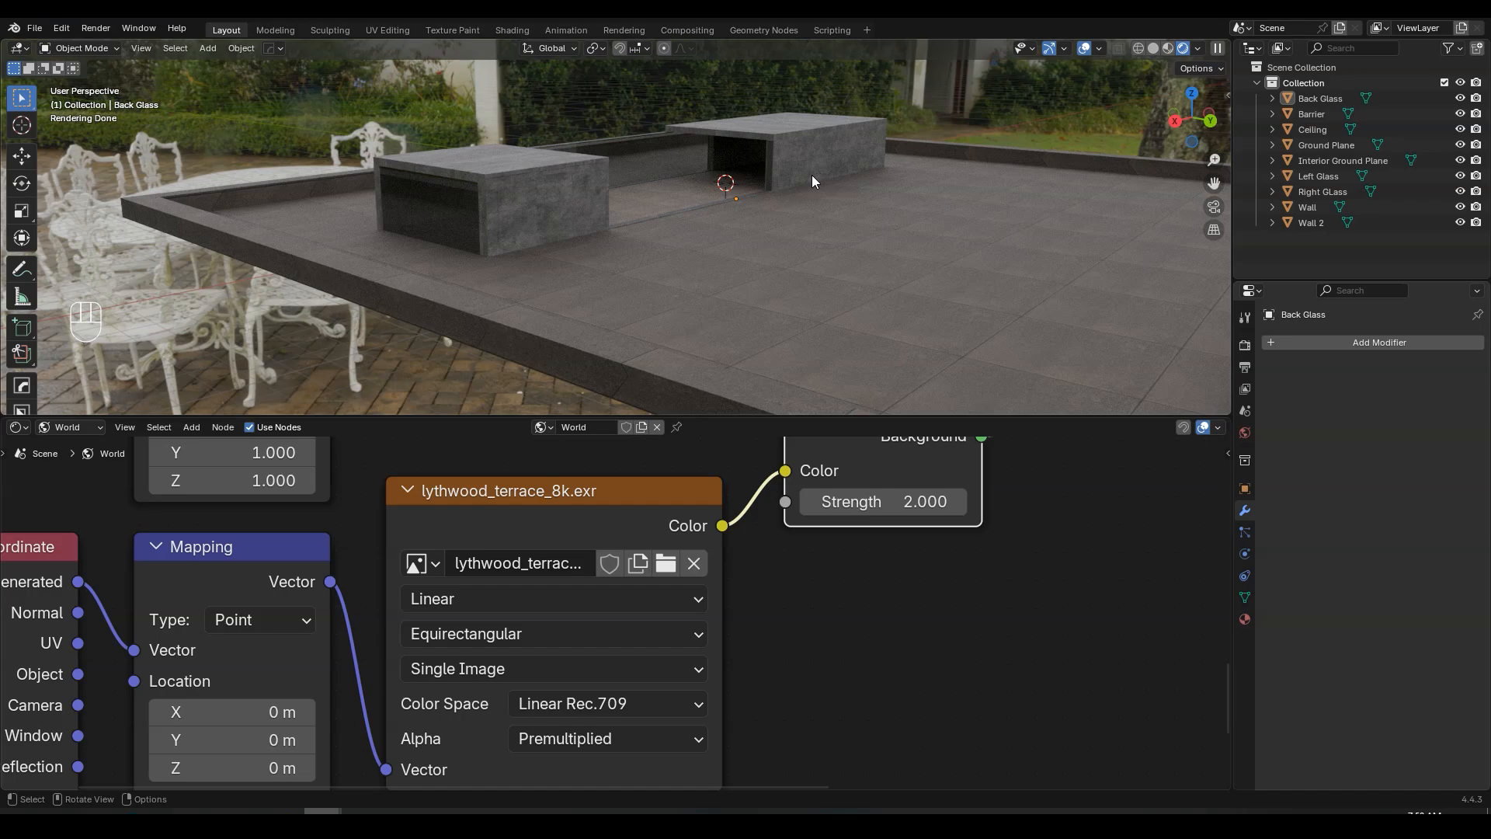
middle_drag(813, 175, 723, 199)
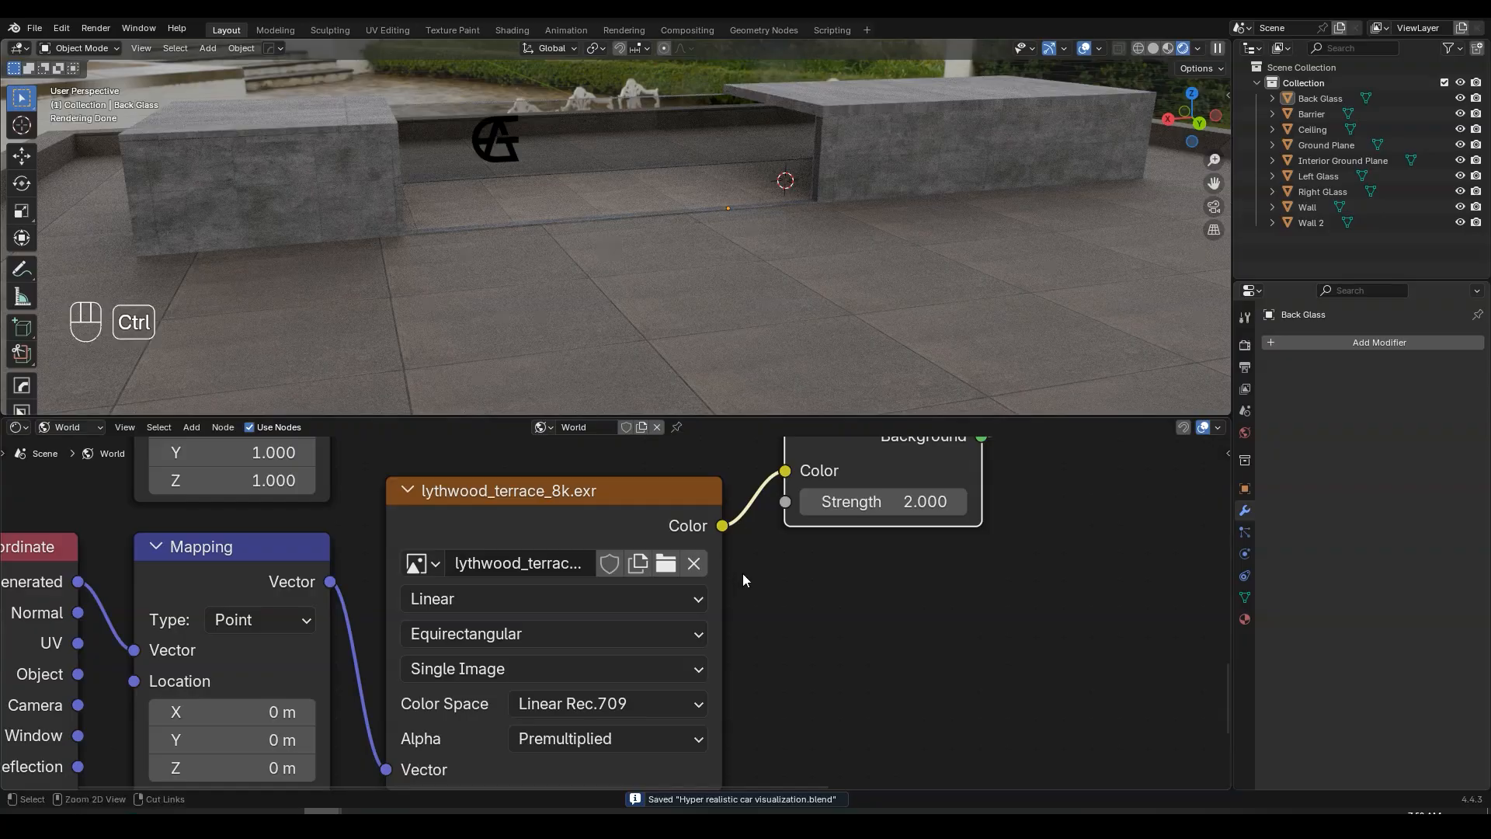
- Undo the backdrop image replacement to bring back ma-DFR_93_4K.hdr in the lower Environment Texture, and check the building
key(ctrl+z)
key(ctrl+z)
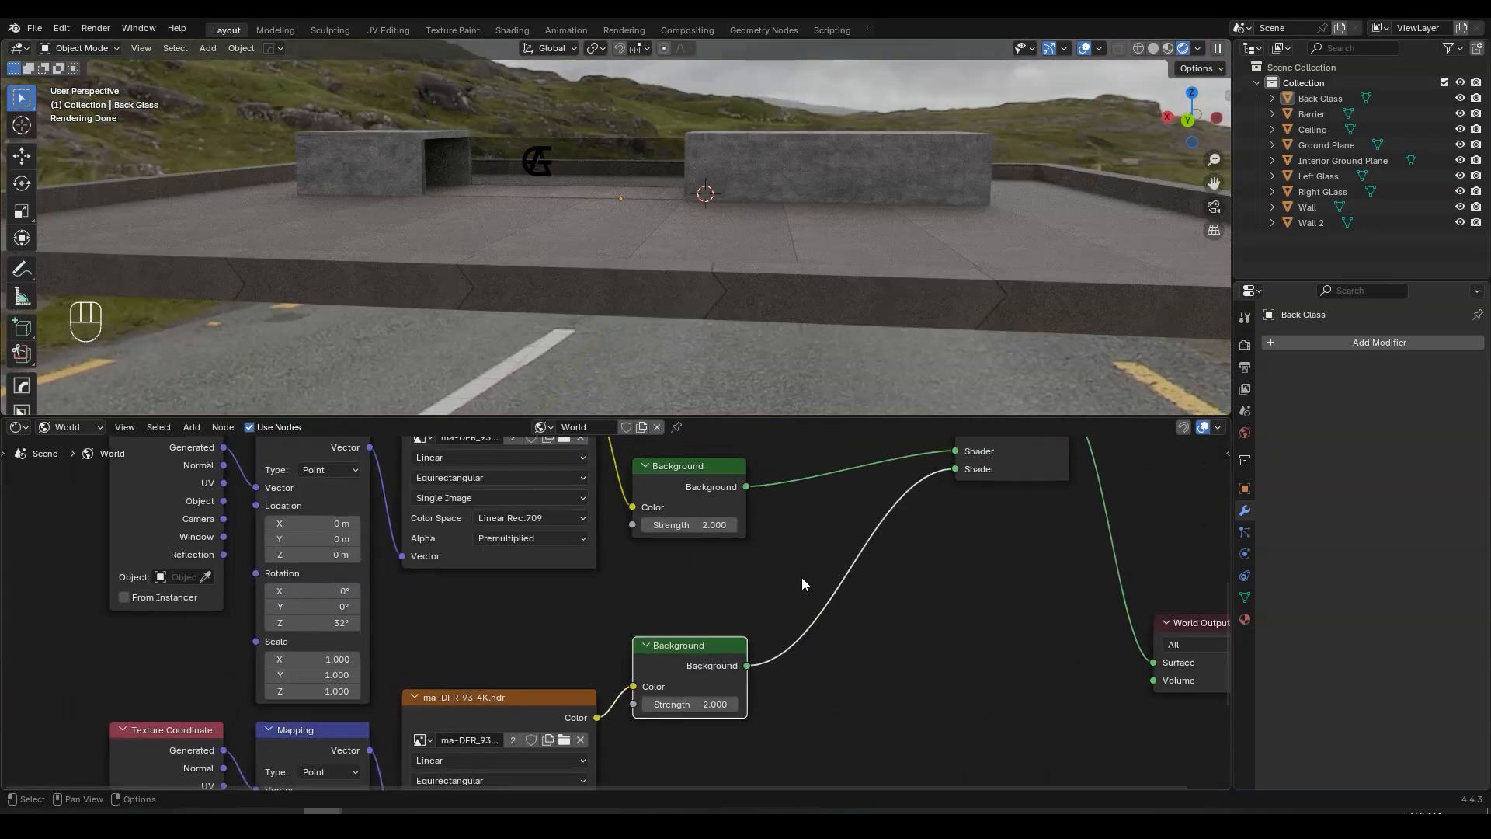
scroll(801, 584, up, 1)
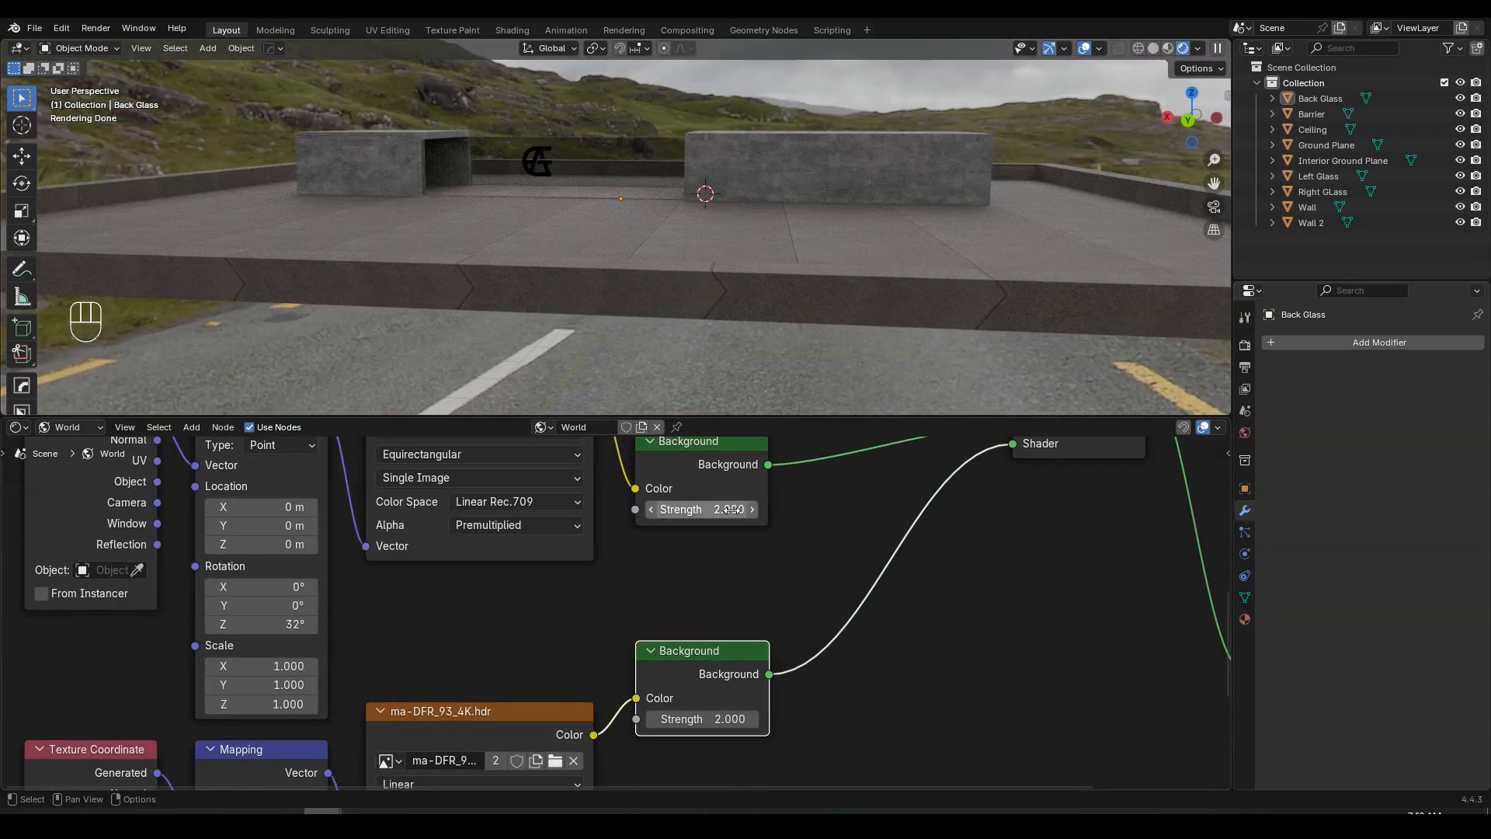
middle_drag(761, 202, 827, 232)
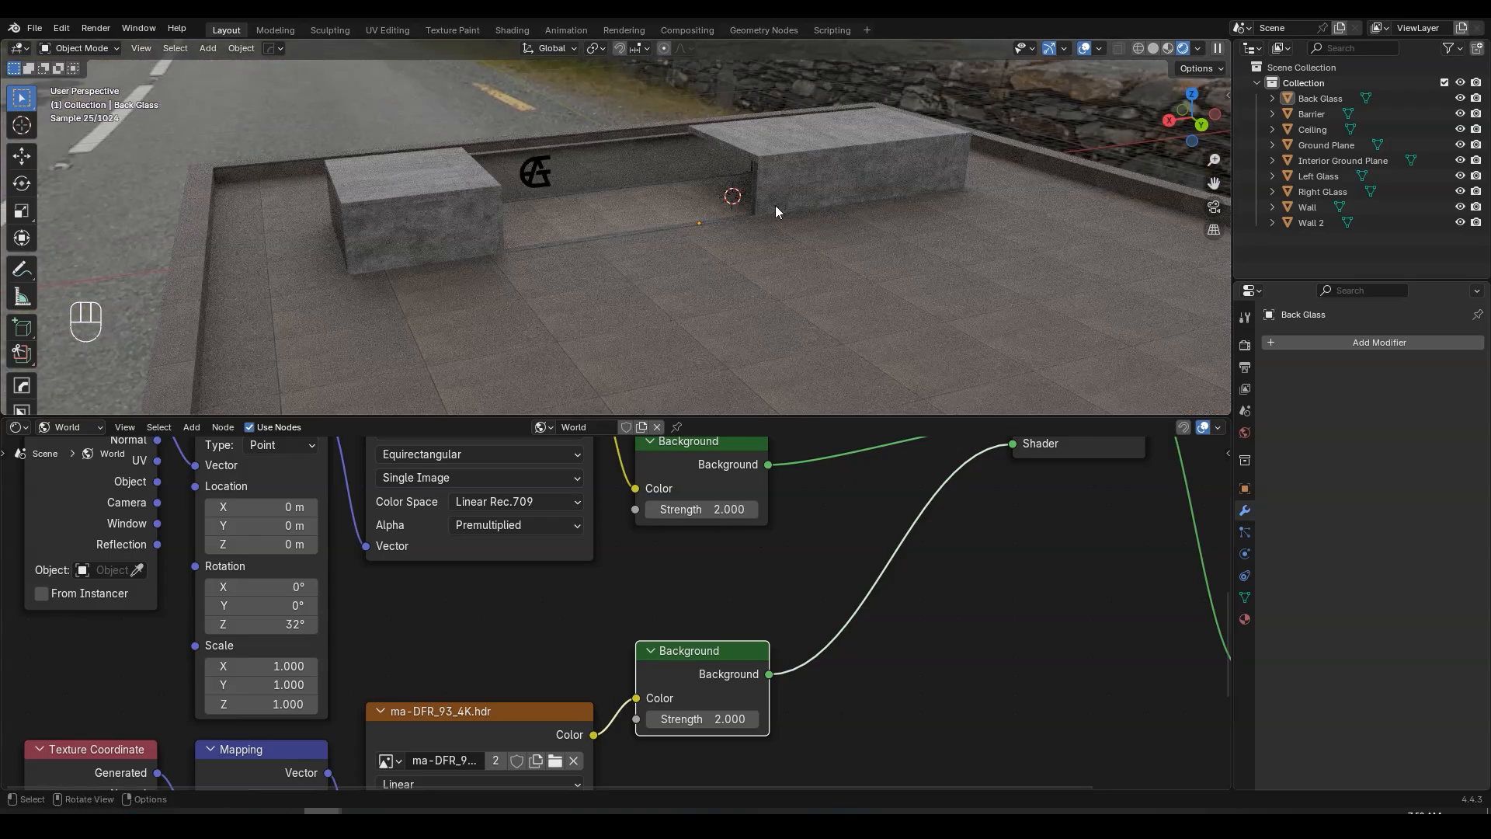